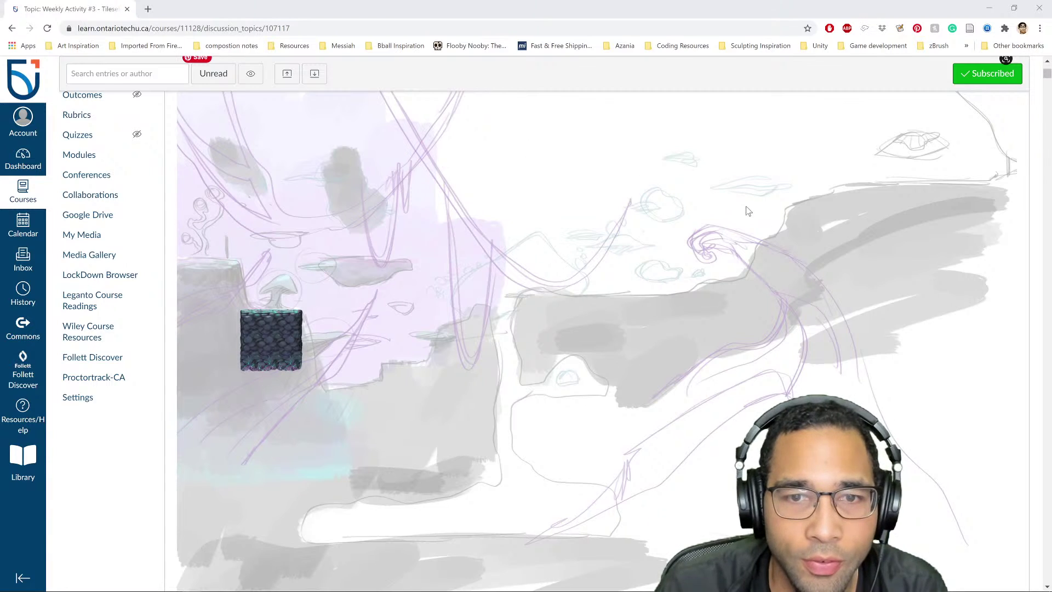
Examine the environment sketch with the dark stone tile, and go on to the fire and dark stone tileset post.
{"action": "scroll", "coordinate": [748, 211], "scroll_direction": "up", "scroll_amount": 5}
{"action": "scroll", "coordinate": [330, 242], "scroll_direction": "down", "scroll_amount": 5}
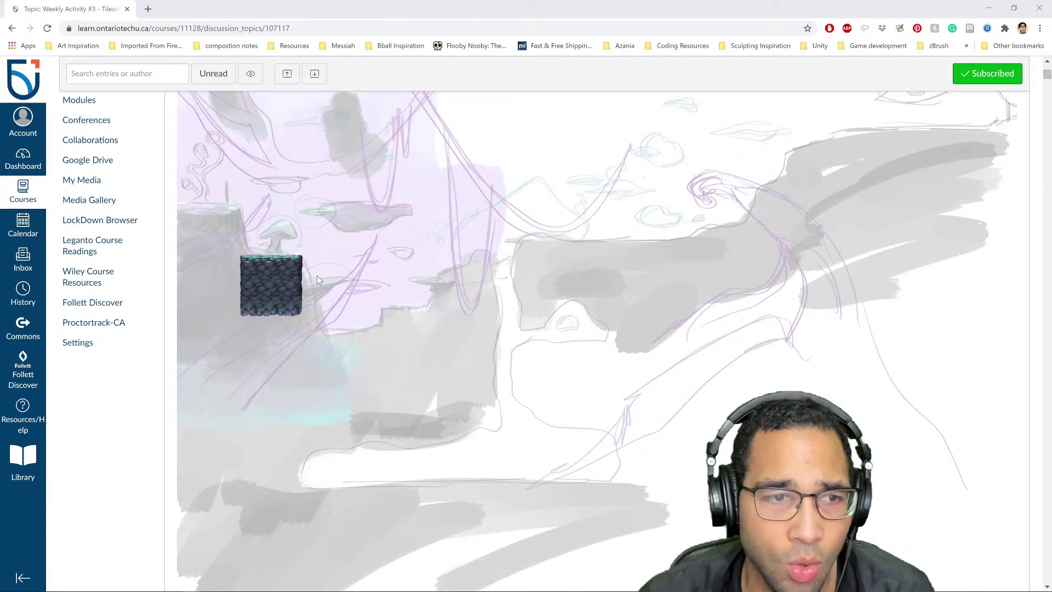
{"action": "scroll", "coordinate": [346, 283], "scroll_direction": "down", "scroll_amount": 15}
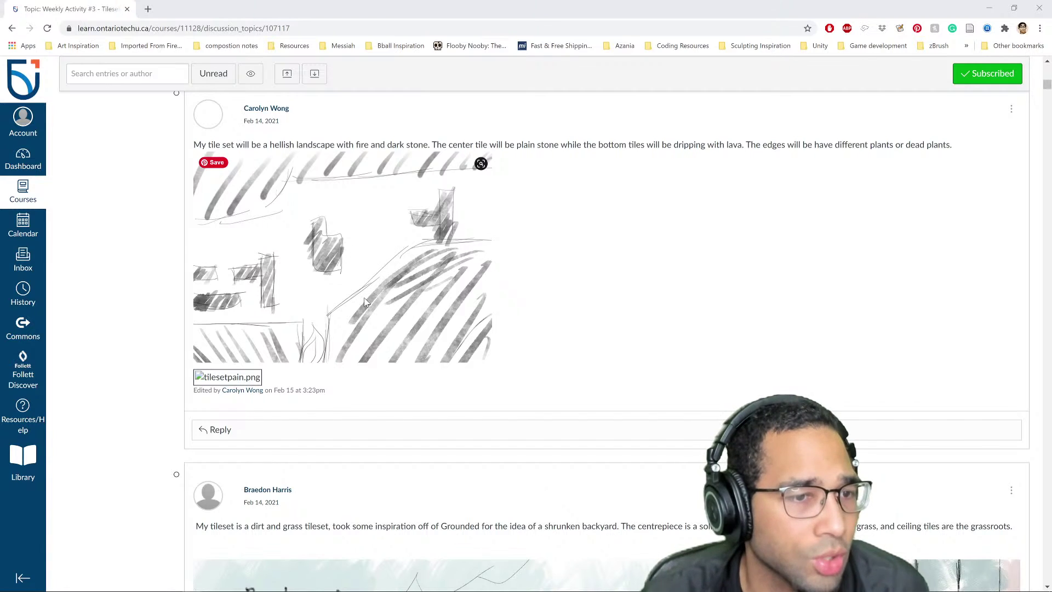
Look over the hellish landscape post and the dirt-and-grass backyard tileset post with its centre tile.
{"action": "scroll", "coordinate": [373, 296], "scroll_direction": "down", "scroll_amount": 8}
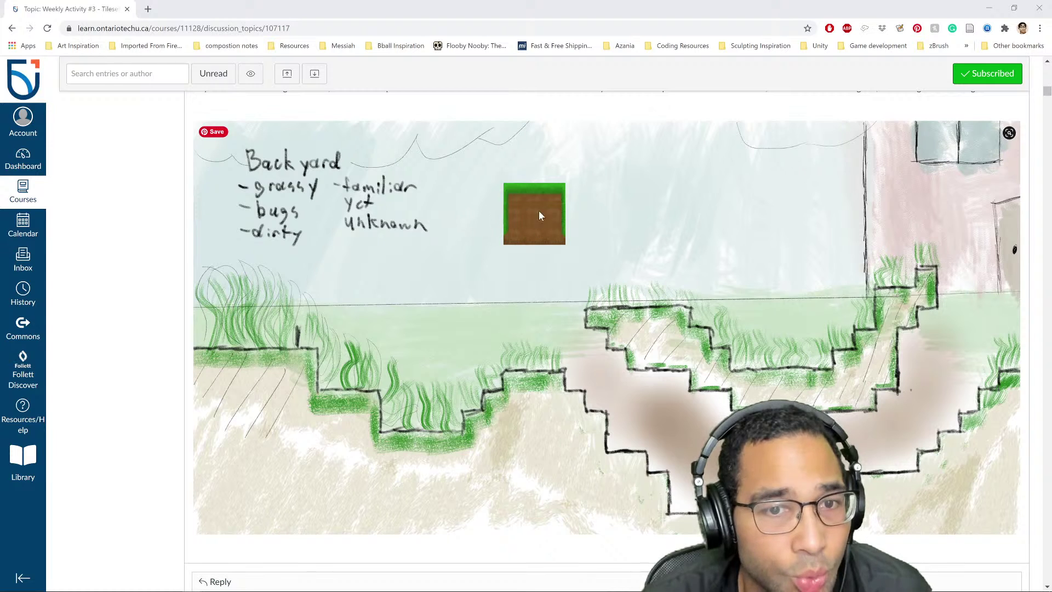
{"action": "scroll", "coordinate": [527, 304], "scroll_direction": "up", "scroll_amount": 6}
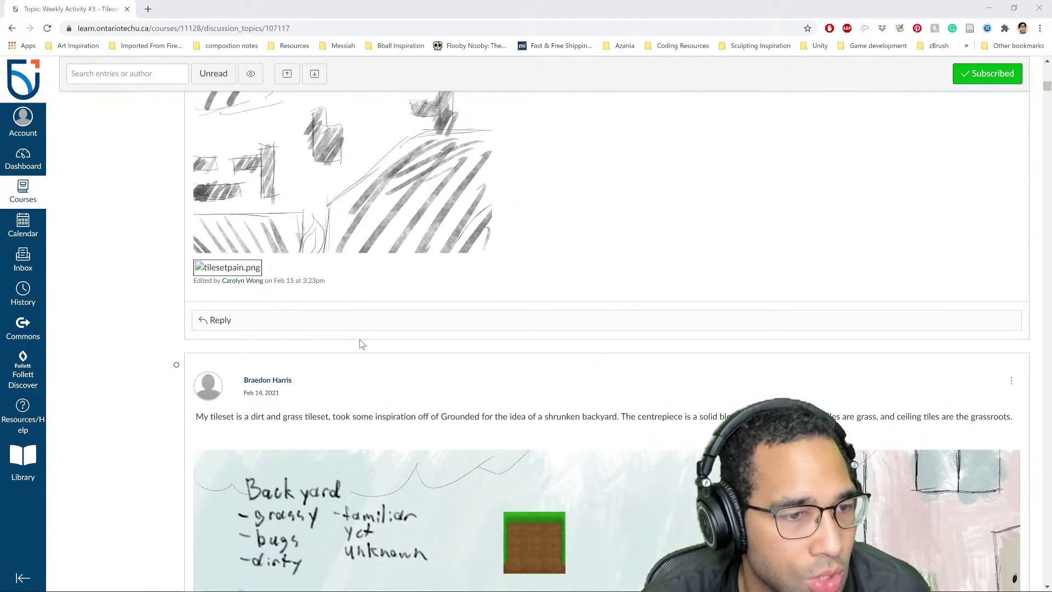
{"action": "scroll", "coordinate": [361, 350], "scroll_direction": "down", "scroll_amount": 2}
{"action": "scroll", "coordinate": [539, 344], "scroll_direction": "down", "scroll_amount": 3}
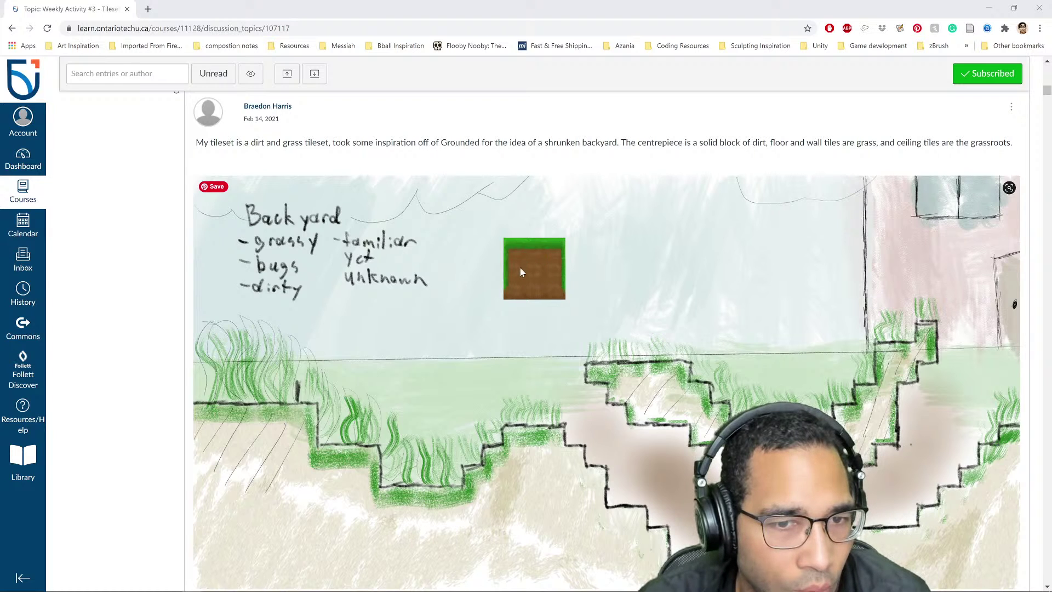
Examine the Industrial Zone post, comparing its black and yellow striped tile with the level sketch.
{"action": "scroll", "coordinate": [535, 293], "scroll_direction": "down", "scroll_amount": 18}
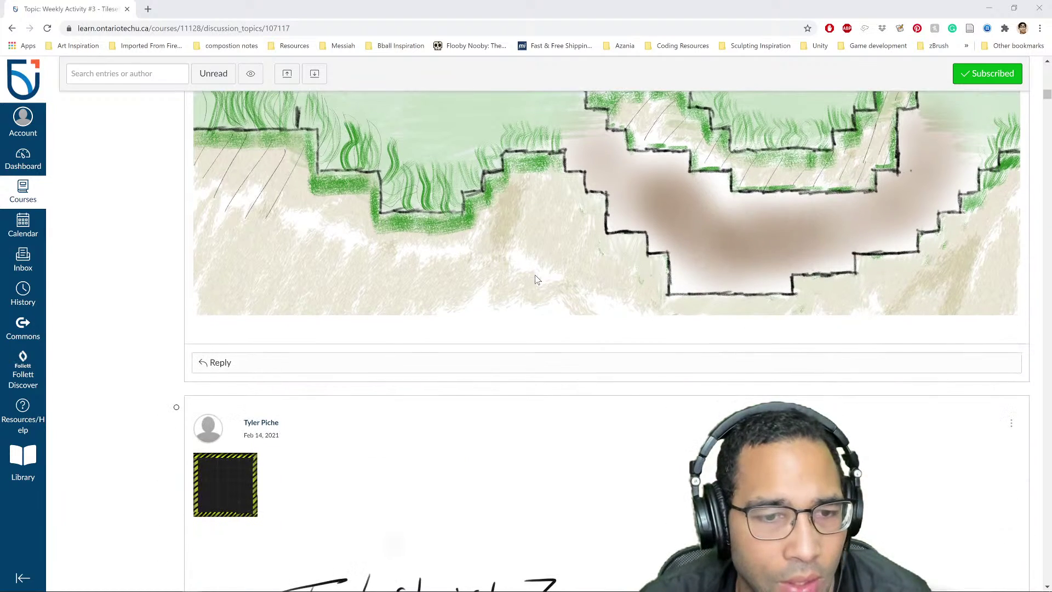
{"action": "scroll", "coordinate": [538, 273], "scroll_direction": "up", "scroll_amount": 5}
{"action": "scroll", "coordinate": [540, 274], "scroll_direction": "up", "scroll_amount": 1}
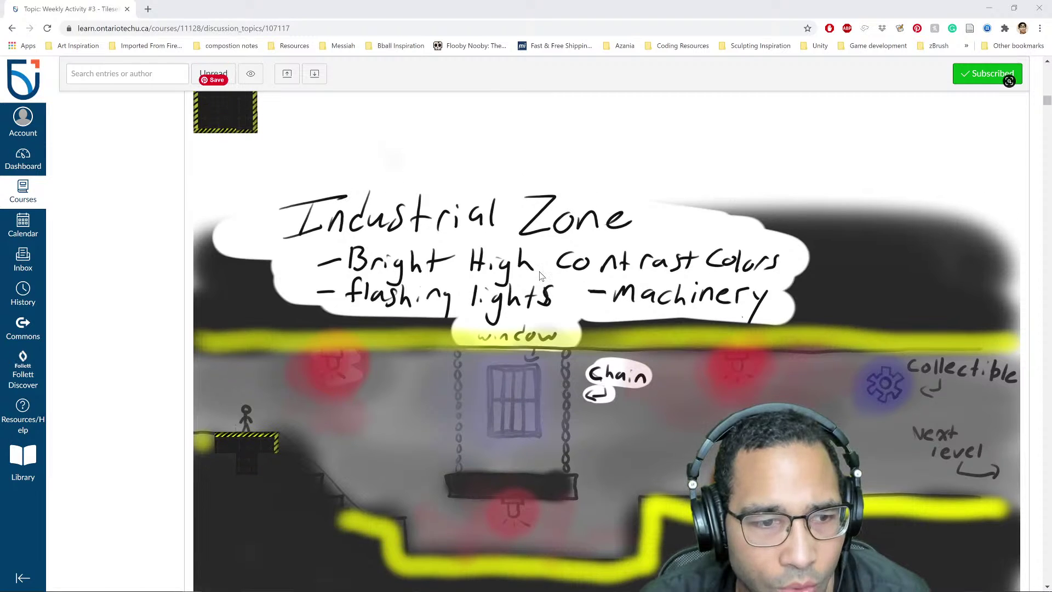
{"action": "scroll", "coordinate": [540, 274], "scroll_direction": "down", "scroll_amount": 1}
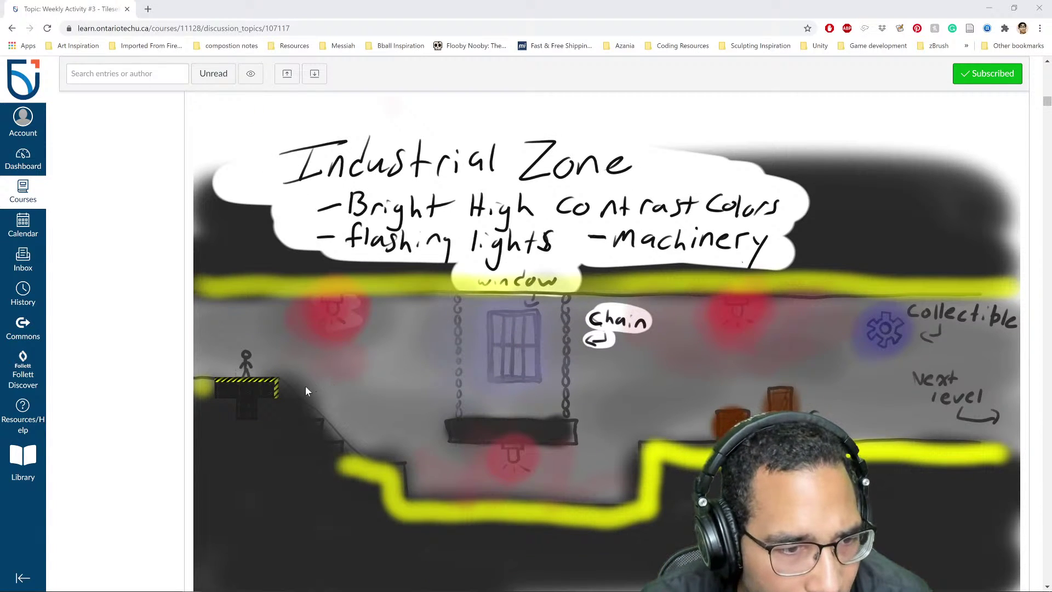
{"action": "scroll", "coordinate": [241, 395], "scroll_direction": "up", "scroll_amount": 4}
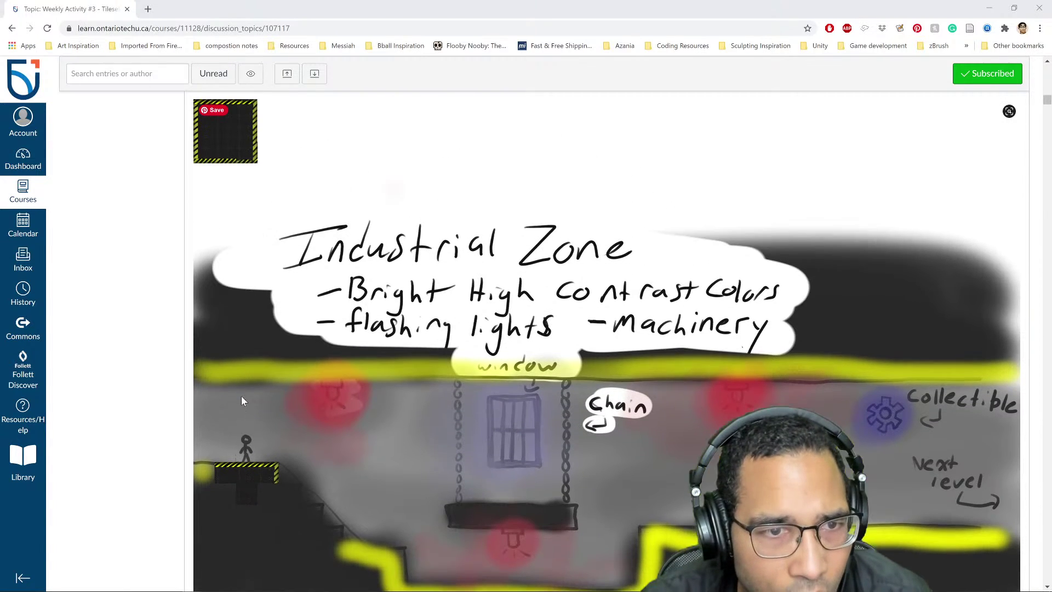
{"action": "scroll", "coordinate": [235, 400], "scroll_direction": "down", "scroll_amount": 5}
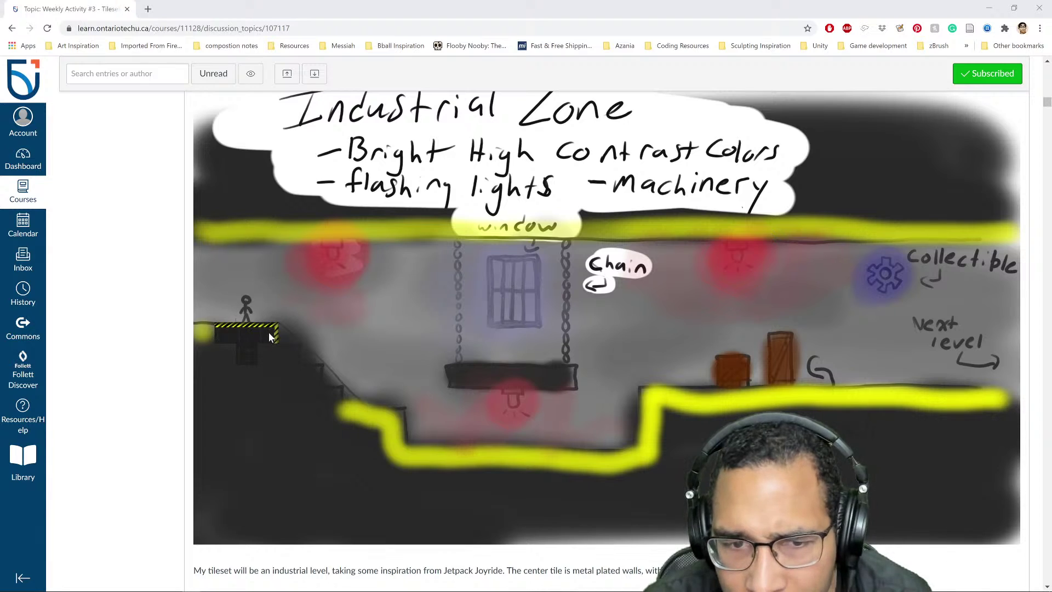
Examine the corn harvest post, comparing its tile set image with the pumpkin field environment image.
{"action": "scroll", "coordinate": [267, 327], "scroll_direction": "down", "scroll_amount": 12}
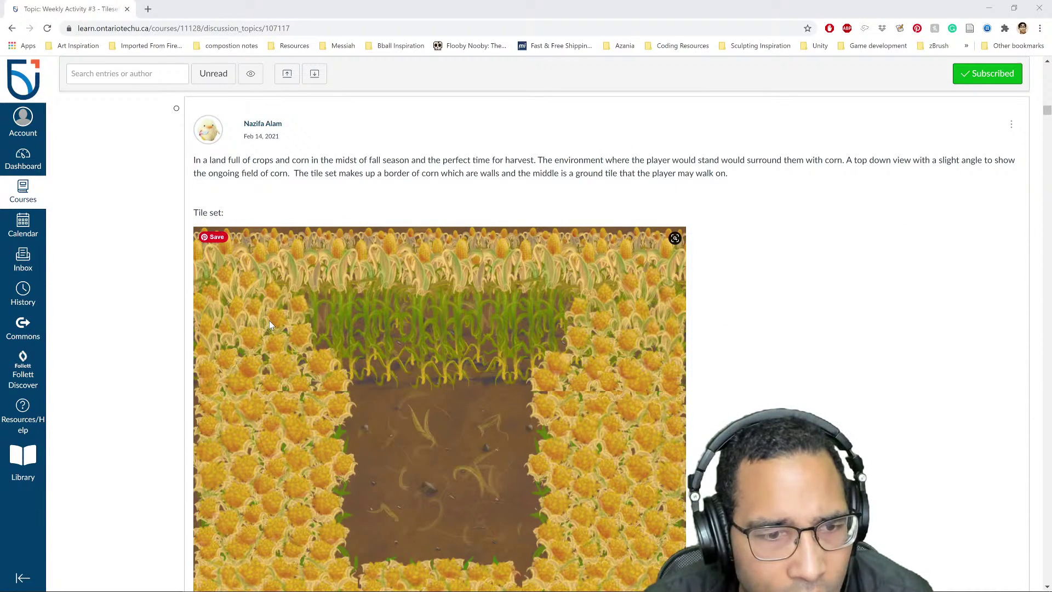
{"action": "scroll", "coordinate": [269, 324], "scroll_direction": "down", "scroll_amount": 1}
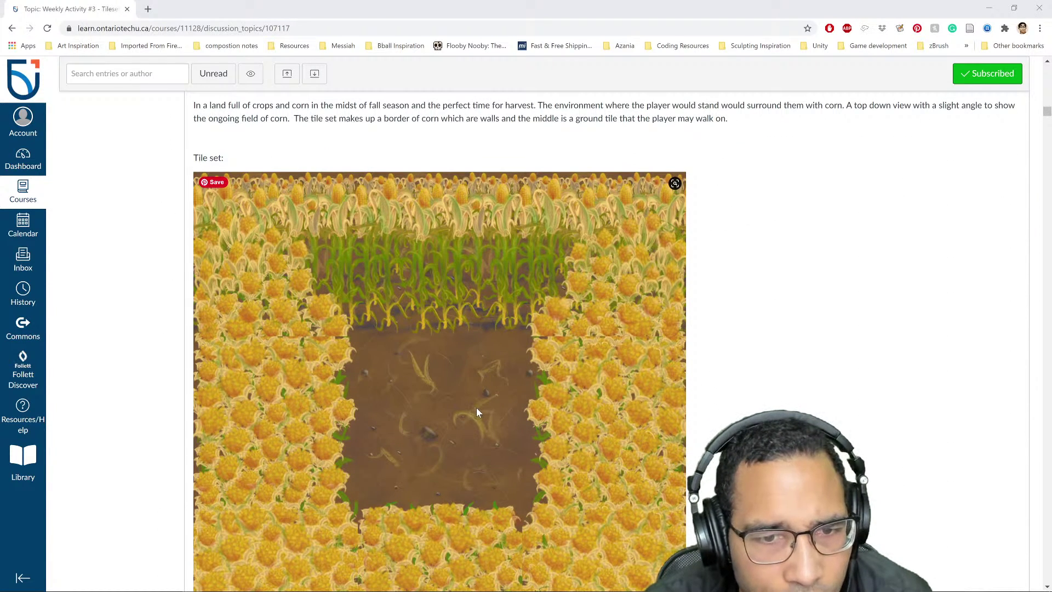
{"action": "scroll", "coordinate": [475, 406], "scroll_direction": "up", "scroll_amount": 5}
{"action": "scroll", "coordinate": [475, 396], "scroll_direction": "down", "scroll_amount": 14}
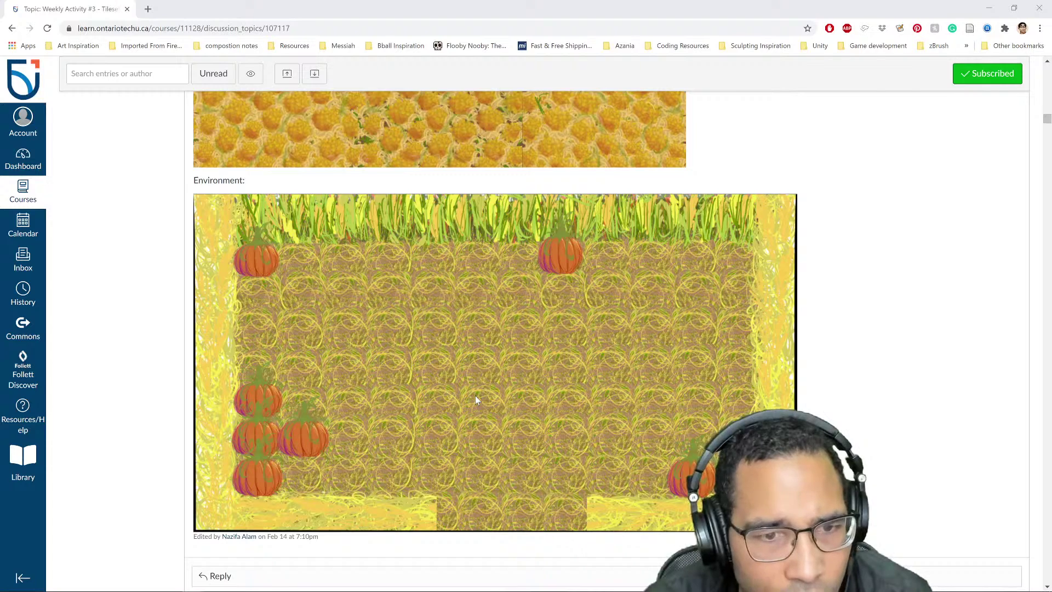
{"action": "scroll", "coordinate": [475, 394], "scroll_direction": "down", "scroll_amount": 6}
{"action": "scroll", "coordinate": [475, 395], "scroll_direction": "up", "scroll_amount": 5}
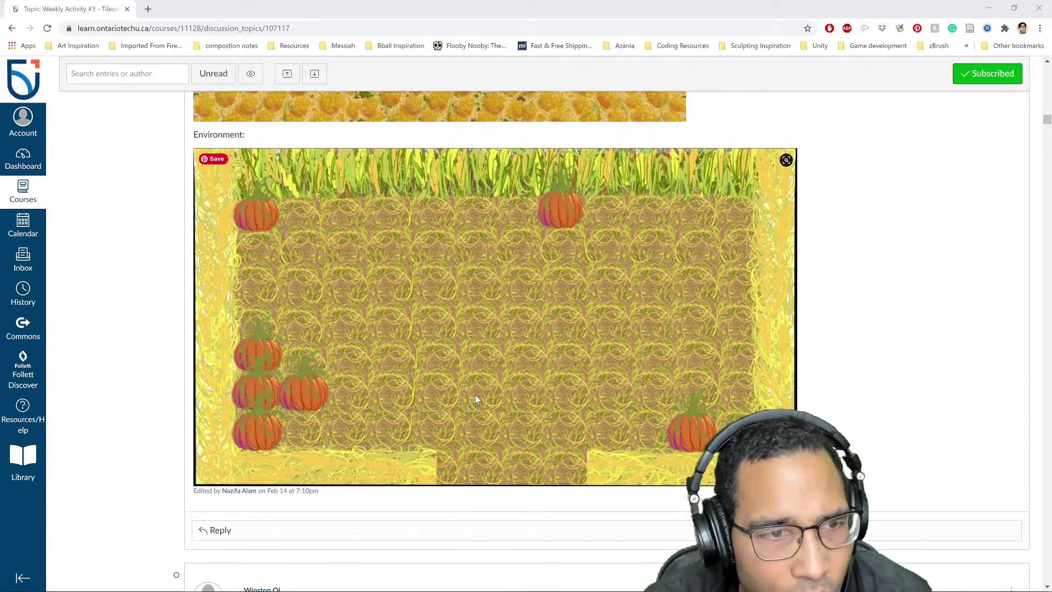
{"action": "scroll", "coordinate": [475, 399], "scroll_direction": "up", "scroll_amount": 2}
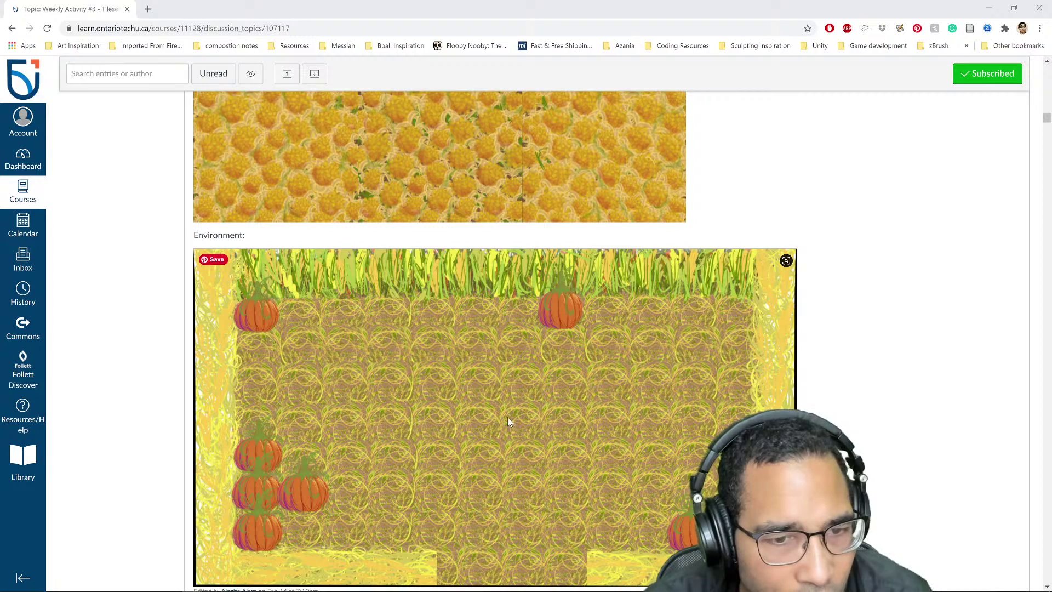
{"action": "scroll", "coordinate": [502, 413], "scroll_direction": "up", "scroll_amount": 3}
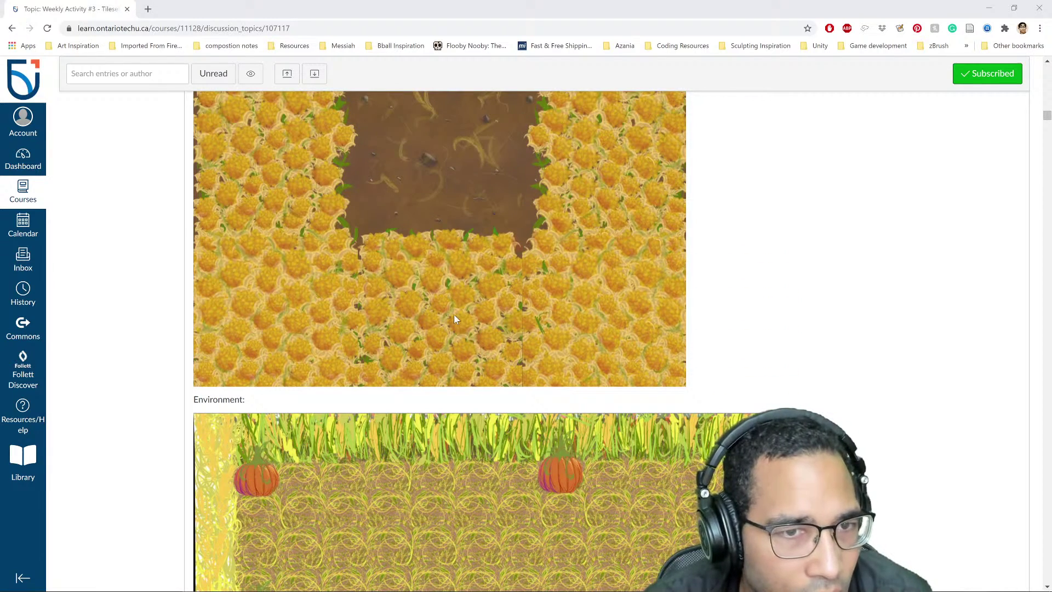
{"action": "scroll", "coordinate": [454, 316], "scroll_direction": "up", "scroll_amount": 3}
{"action": "scroll", "coordinate": [455, 316], "scroll_direction": "down", "scroll_amount": 8}
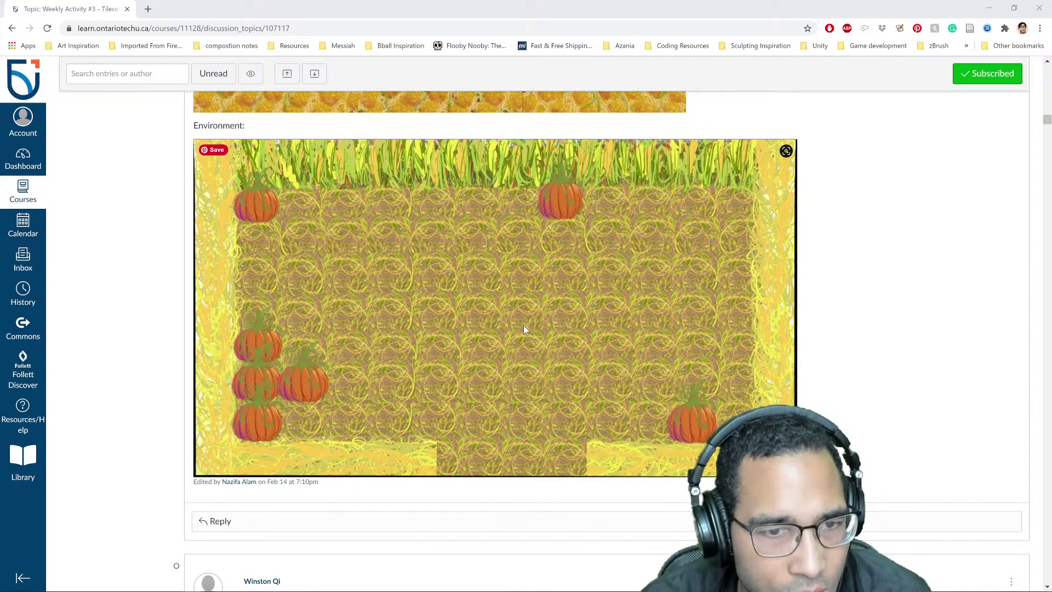
{"action": "scroll", "coordinate": [543, 331], "scroll_direction": "down", "scroll_amount": 1}
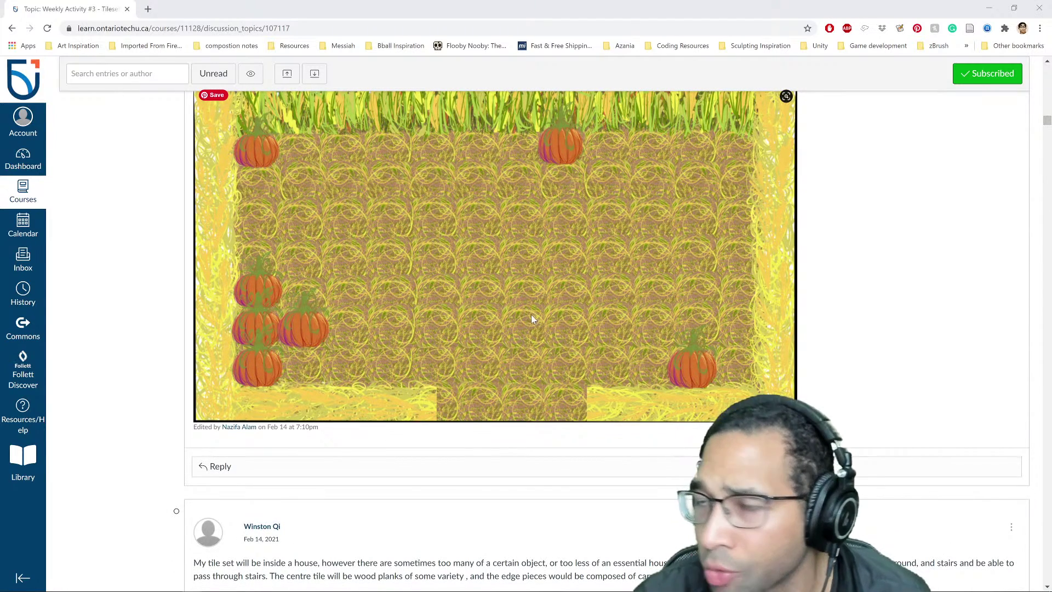
Read the house interior tileset post and examine its sketch of stairs, wooden floors and furniture.
{"action": "scroll", "coordinate": [522, 329], "scroll_direction": "down", "scroll_amount": 7}
{"action": "scroll", "coordinate": [523, 329], "scroll_direction": "down", "scroll_amount": 4}
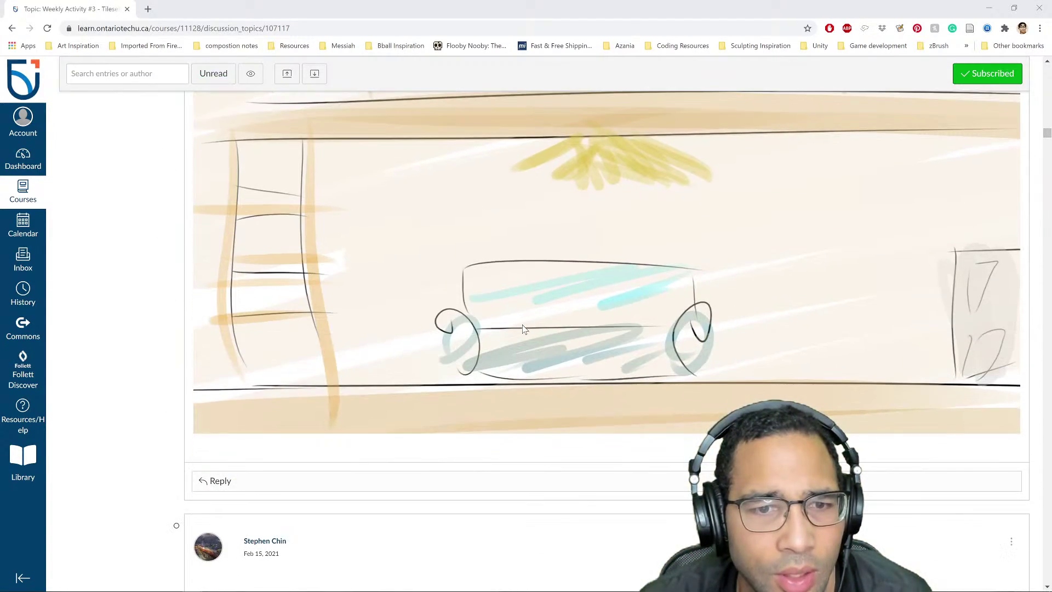
{"action": "scroll", "coordinate": [523, 329], "scroll_direction": "up", "scroll_amount": 8}
{"action": "scroll", "coordinate": [395, 311], "scroll_direction": "down", "scroll_amount": 2}
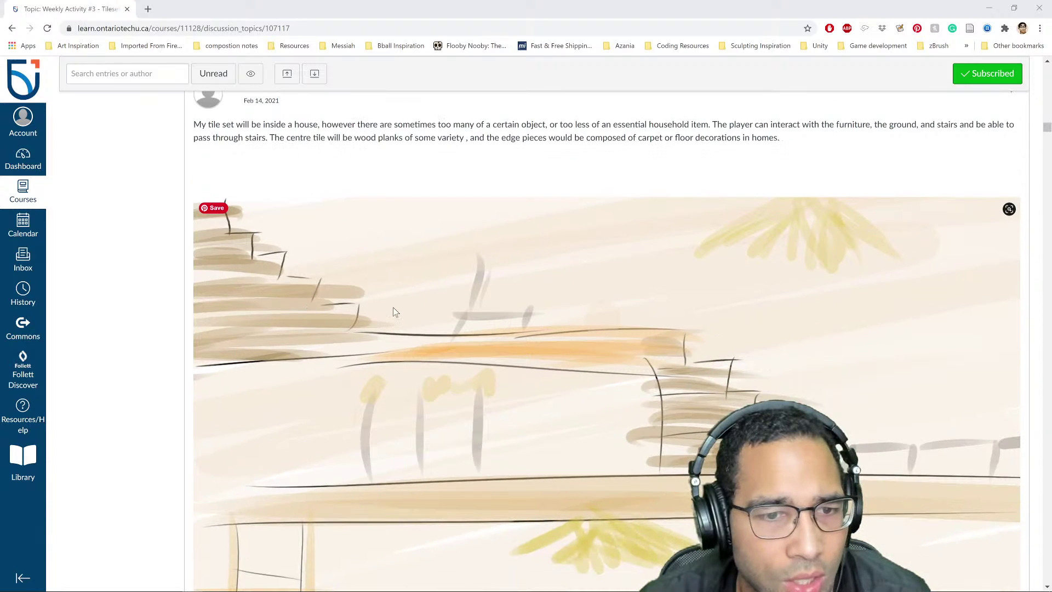
{"action": "scroll", "coordinate": [823, 332], "scroll_direction": "down", "scroll_amount": 4}
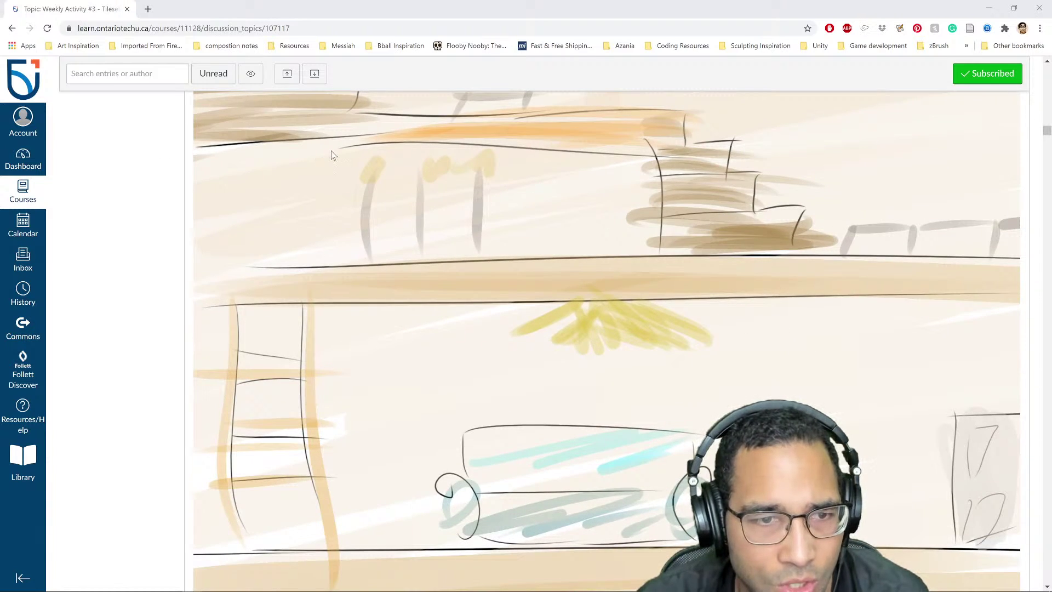
Examine the map sketch with farm, hills, river and bridge, and read its description of a peaceful, green tile set.
{"action": "scroll", "coordinate": [674, 210], "scroll_direction": "down", "scroll_amount": 10}
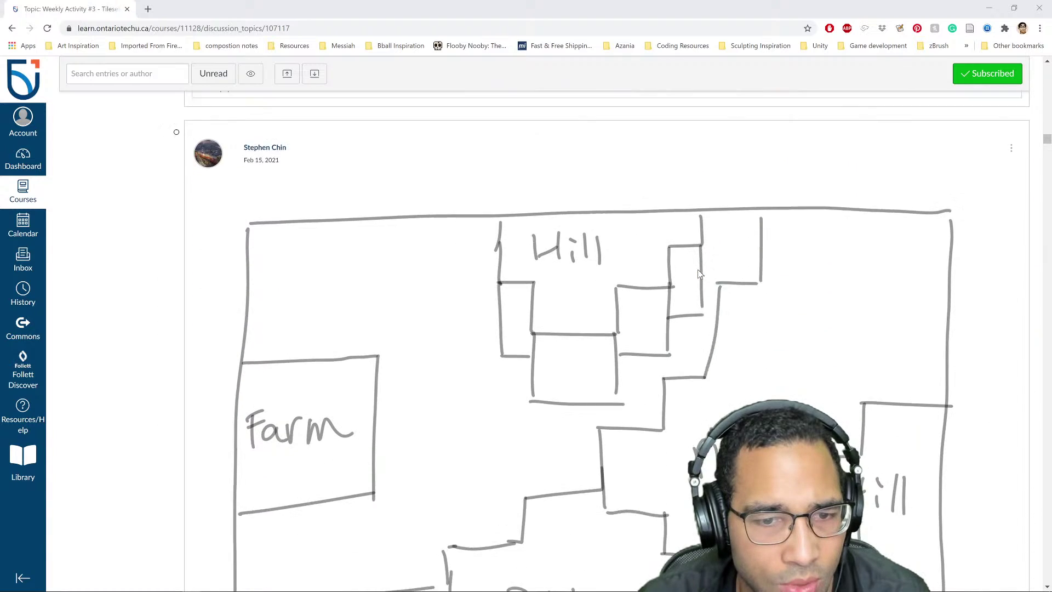
{"action": "scroll", "coordinate": [699, 274], "scroll_direction": "down", "scroll_amount": 10}
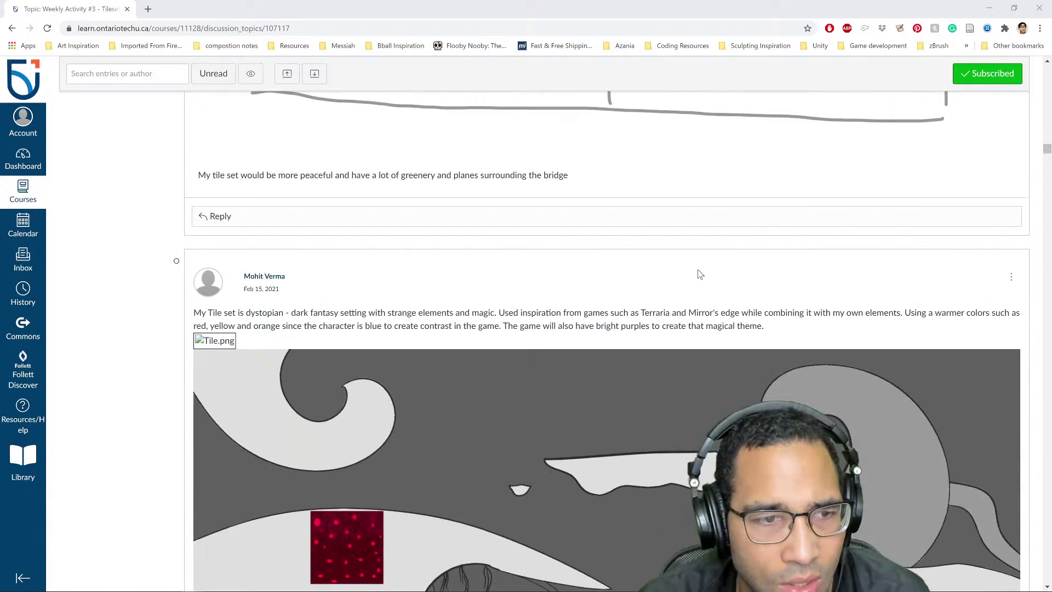
{"action": "scroll", "coordinate": [699, 274], "scroll_direction": "up", "scroll_amount": 5}
{"action": "scroll", "coordinate": [699, 274], "scroll_direction": "up", "scroll_amount": 8}
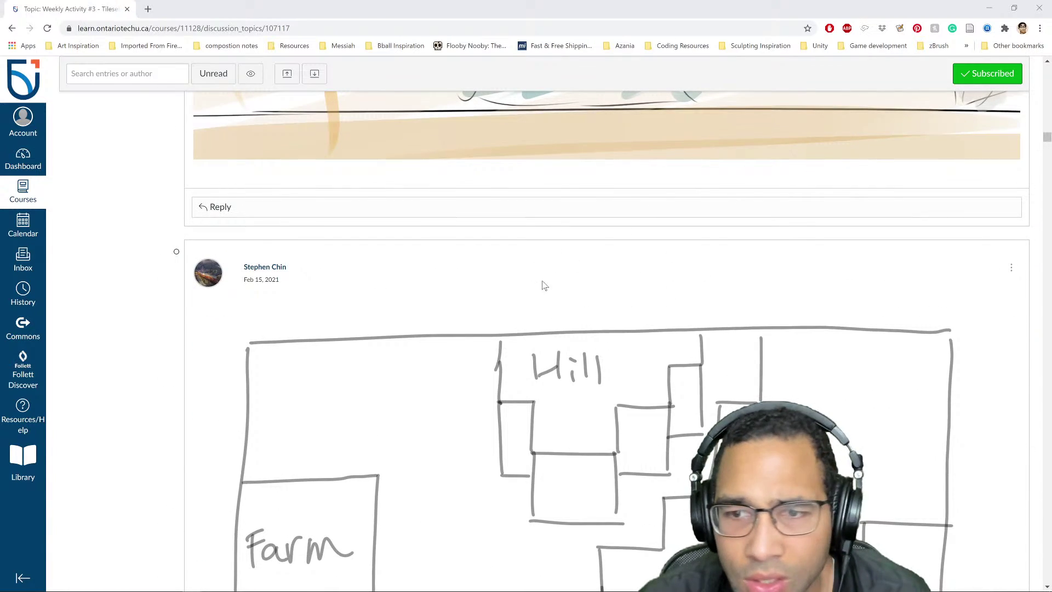
{"action": "scroll", "coordinate": [547, 282], "scroll_direction": "down", "scroll_amount": 5}
{"action": "scroll", "coordinate": [553, 278], "scroll_direction": "up", "scroll_amount": 5}
{"action": "scroll", "coordinate": [630, 323], "scroll_direction": "down", "scroll_amount": 3}
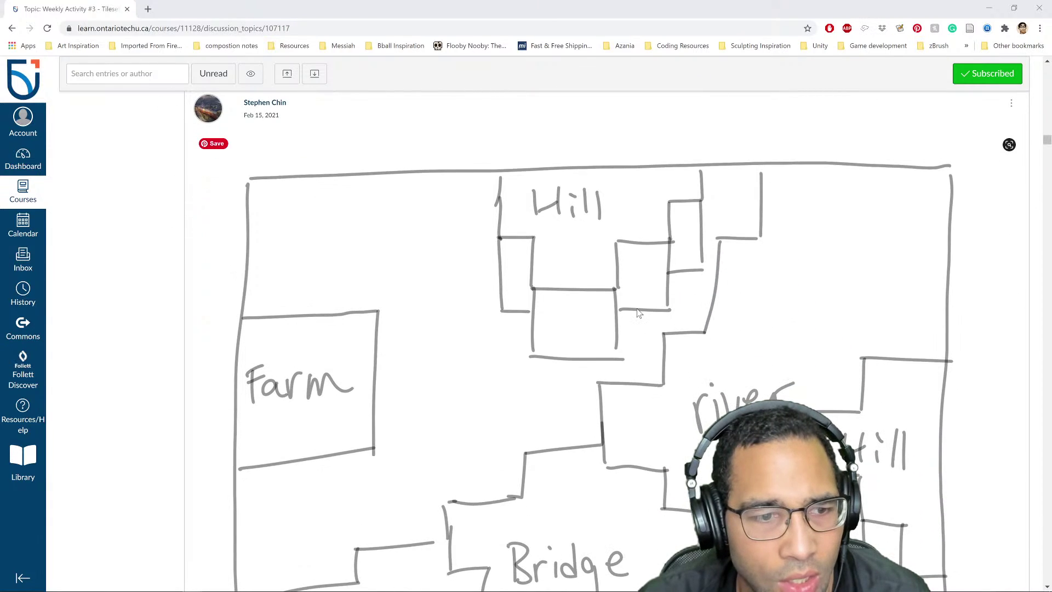
{"action": "scroll", "coordinate": [638, 312], "scroll_direction": "down", "scroll_amount": 8}
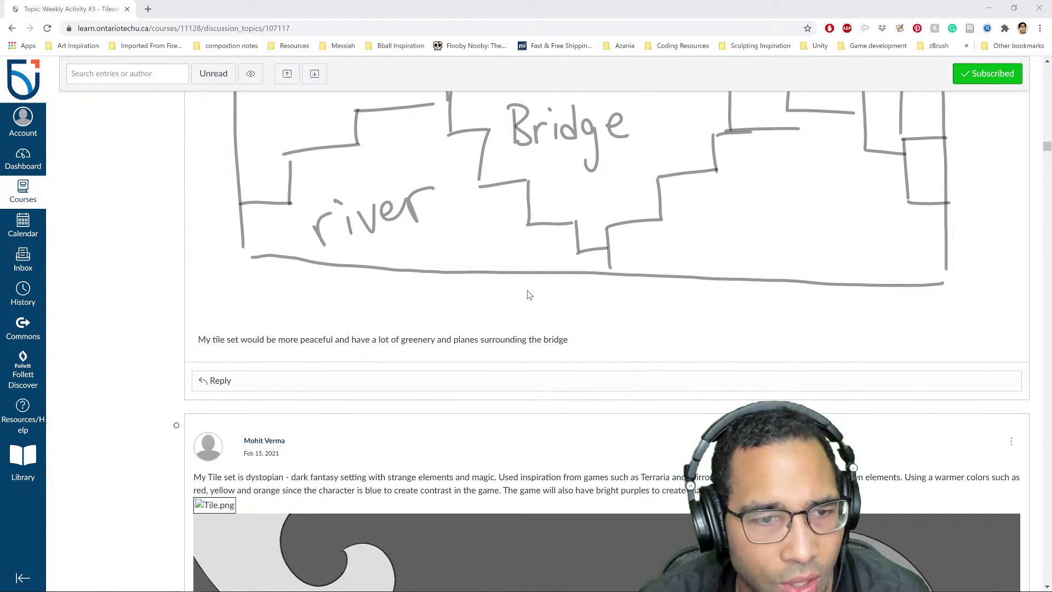
{"action": "scroll", "coordinate": [712, 281], "scroll_direction": "up", "scroll_amount": 4}
{"action": "scroll", "coordinate": [542, 301], "scroll_direction": "down", "scroll_amount": 5}
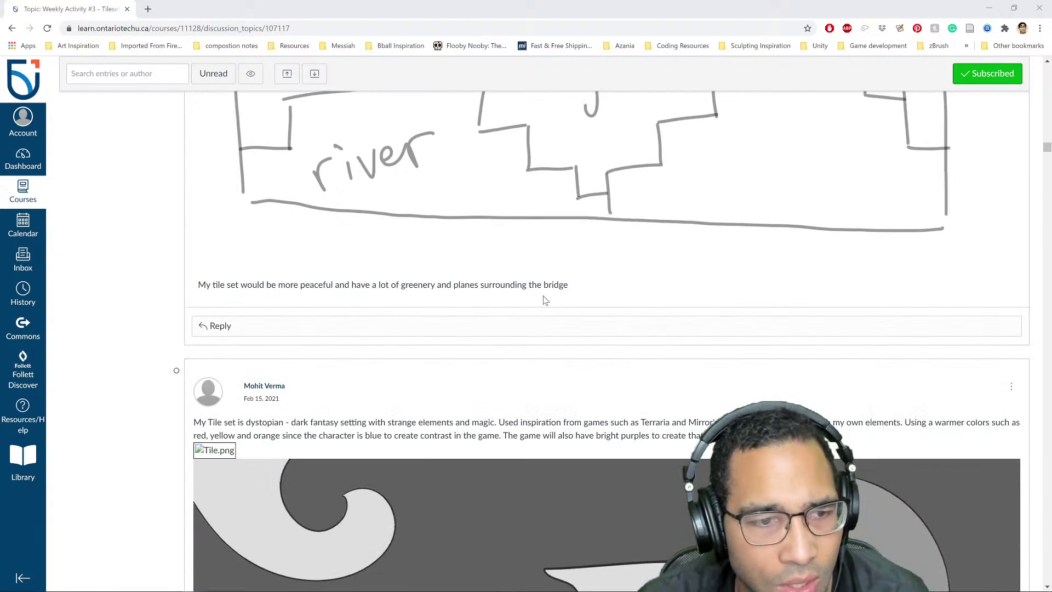
Reload the discussion page and examine the tile, character and background images in the dystopian dark fantasy post.
{"action": "scroll", "coordinate": [528, 318], "scroll_direction": "down", "scroll_amount": 5}
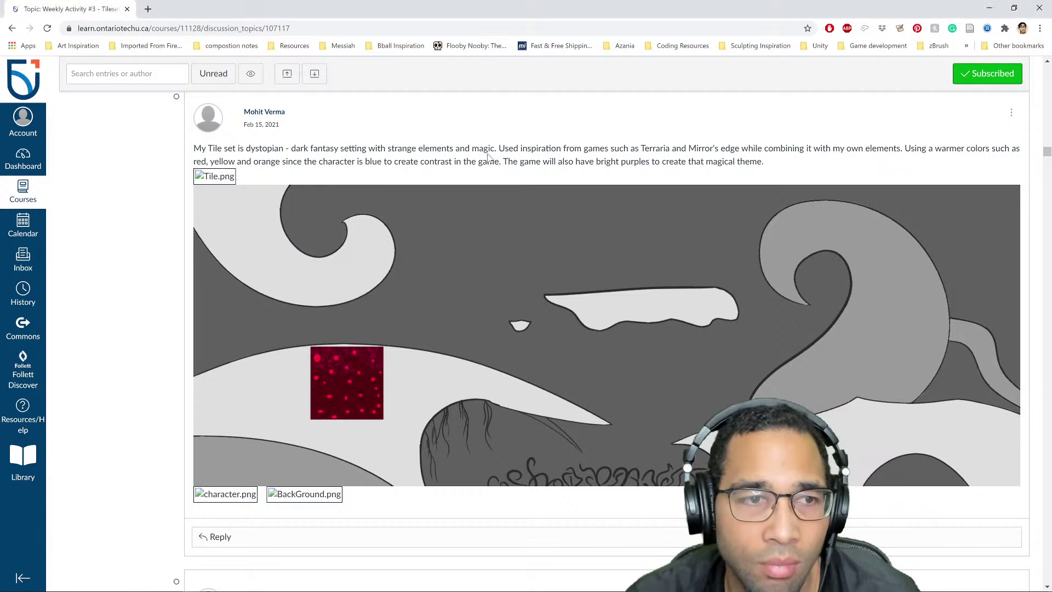
{"action": "key", "text": "F5"}
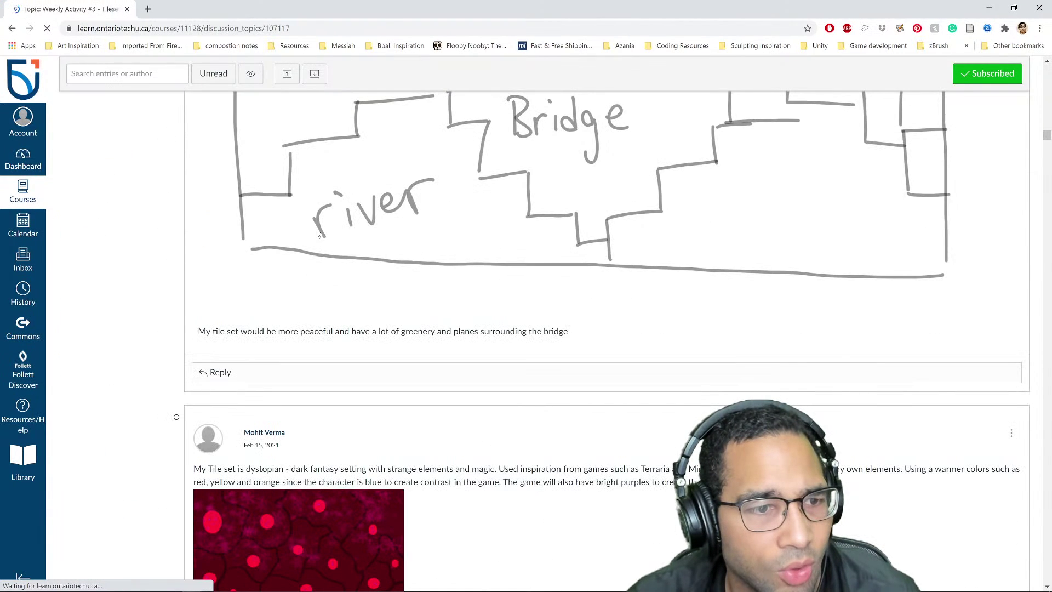
{"action": "scroll", "coordinate": [316, 232], "scroll_direction": "down", "scroll_amount": 14}
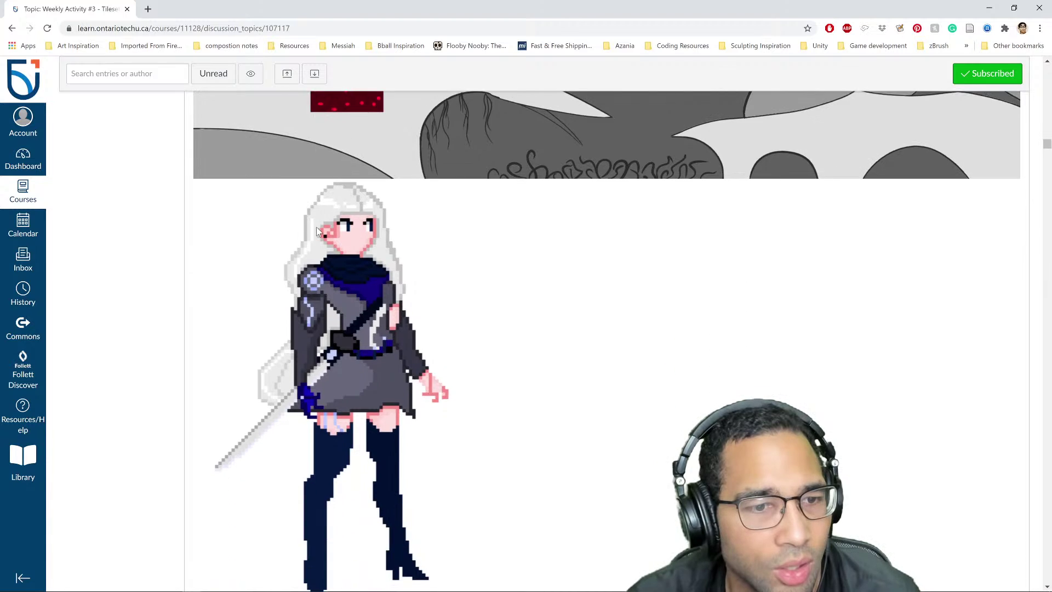
{"action": "scroll", "coordinate": [318, 231], "scroll_direction": "down", "scroll_amount": 15}
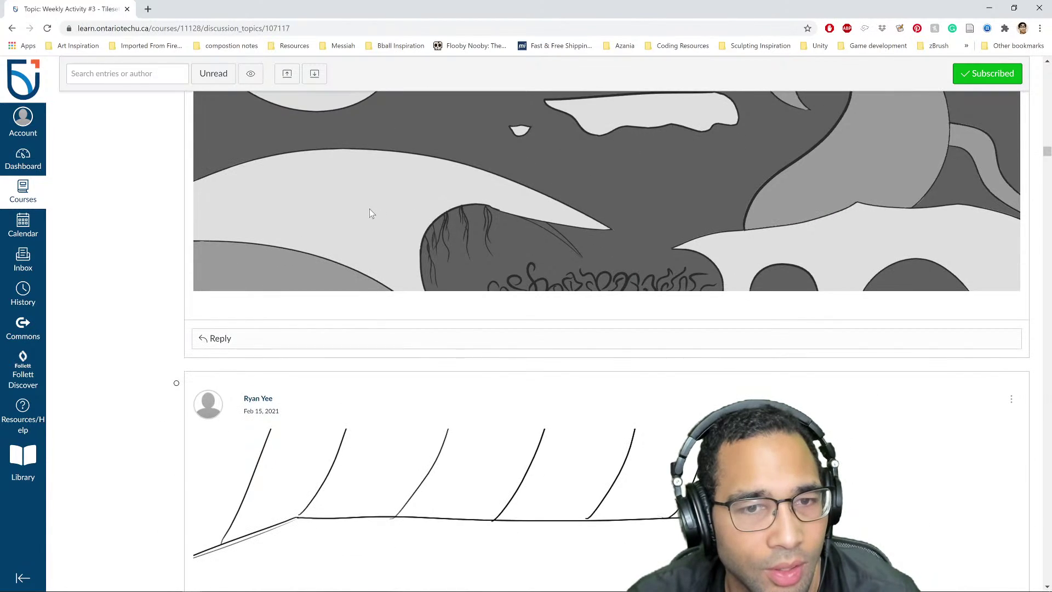
{"action": "scroll", "coordinate": [369, 208], "scroll_direction": "up", "scroll_amount": 5}
{"action": "scroll", "coordinate": [369, 206], "scroll_direction": "down", "scroll_amount": 5}
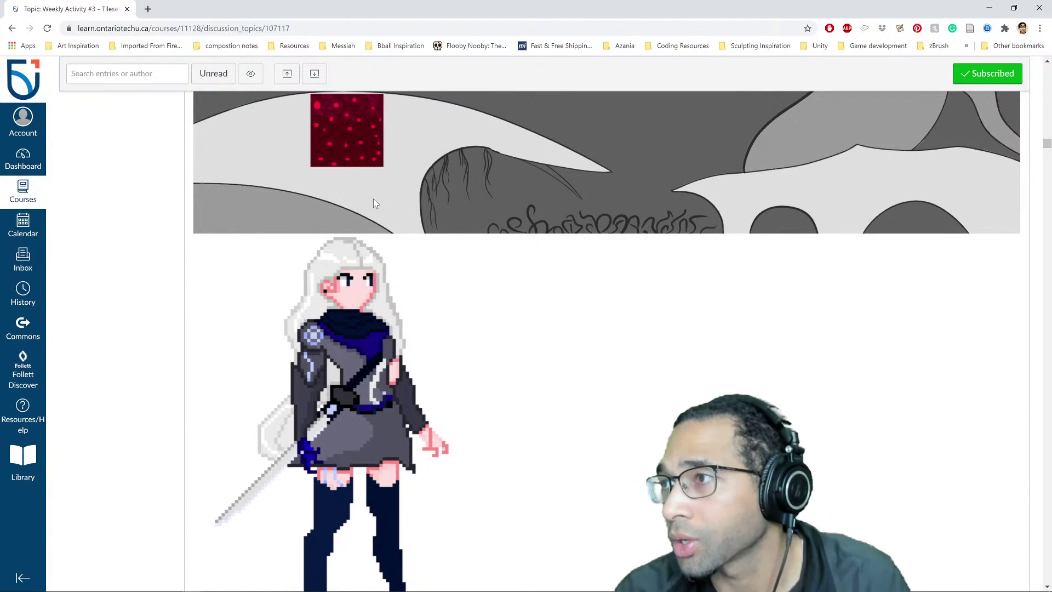
Go back up the discussion to the hellish landscape post and view its tile image below the sketch.
{"action": "scroll", "coordinate": [375, 195], "scroll_direction": "up", "scroll_amount": 15}
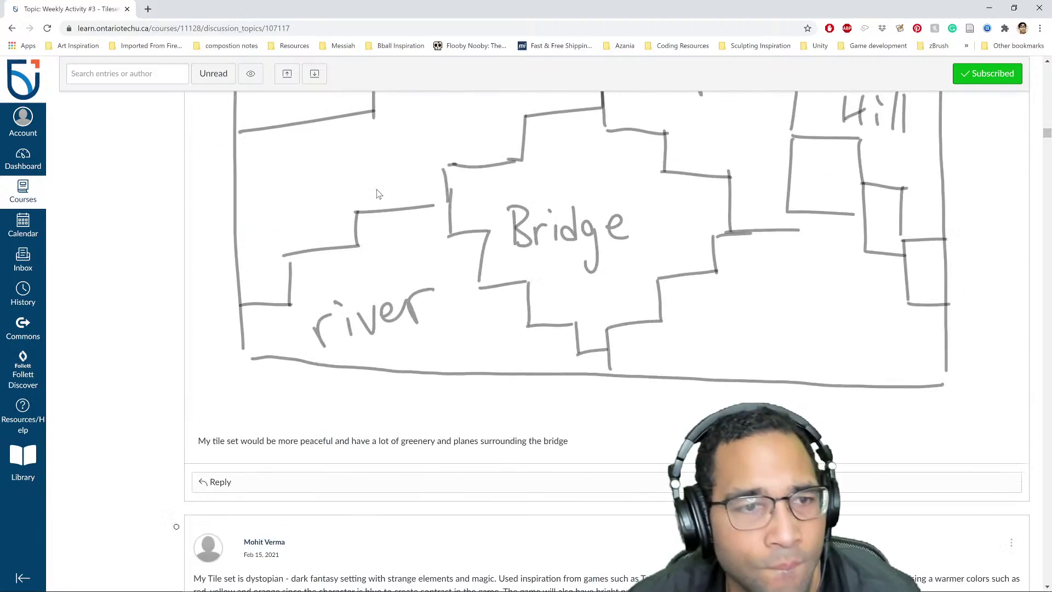
{"action": "scroll", "coordinate": [377, 188], "scroll_direction": "up", "scroll_amount": 20}
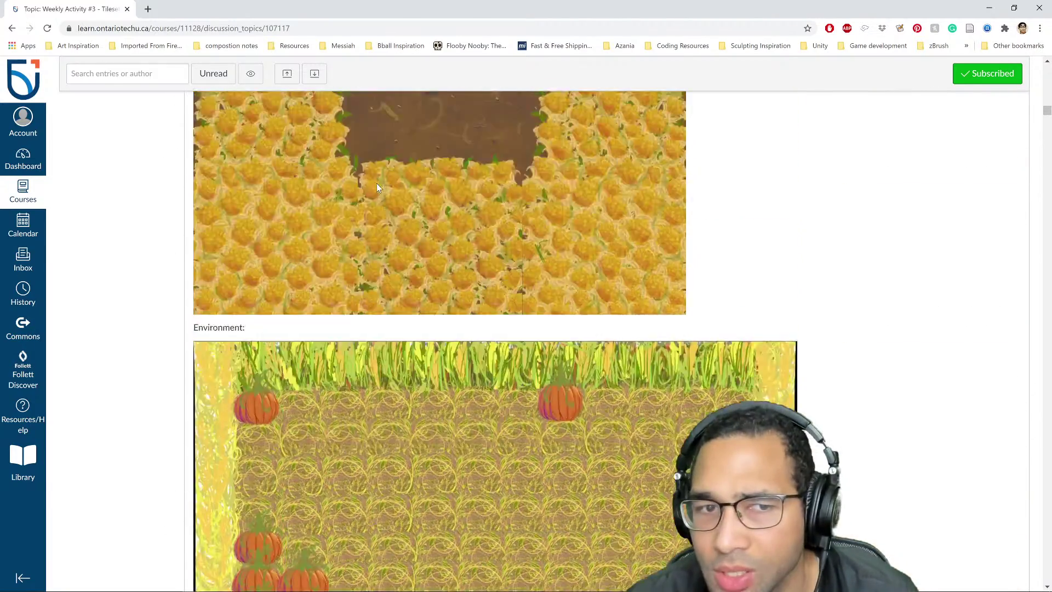
{"action": "scroll", "coordinate": [376, 186], "scroll_direction": "up", "scroll_amount": 20}
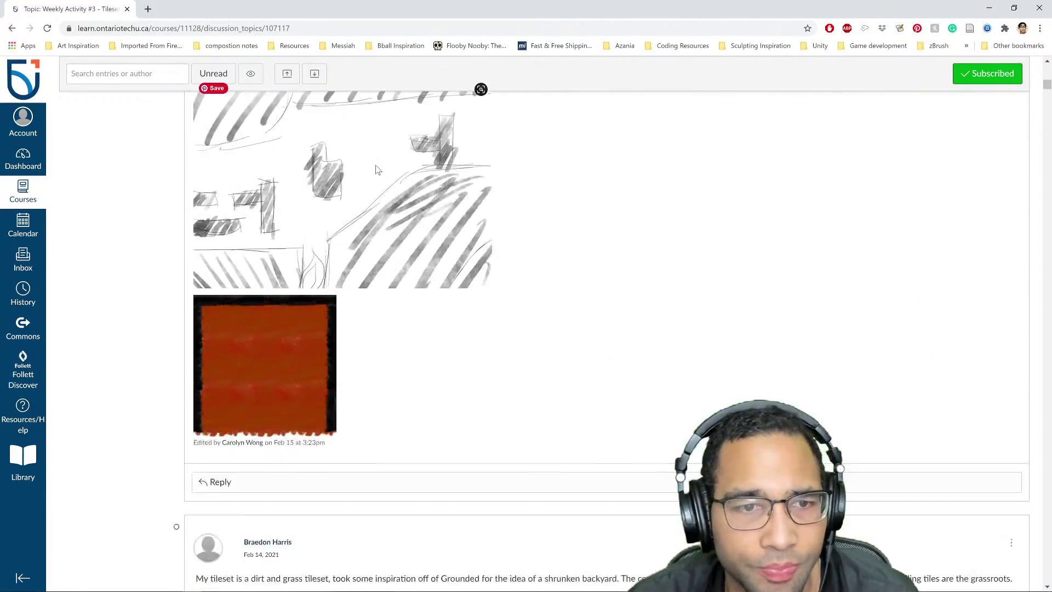
Revisit the purple and grey cave sketch with its dark stone tile, and return to the backyard dirt and grass tileset post.
{"action": "scroll", "coordinate": [375, 165], "scroll_direction": "up", "scroll_amount": 20}
{"action": "scroll", "coordinate": [376, 163], "scroll_direction": "down", "scroll_amount": 15}
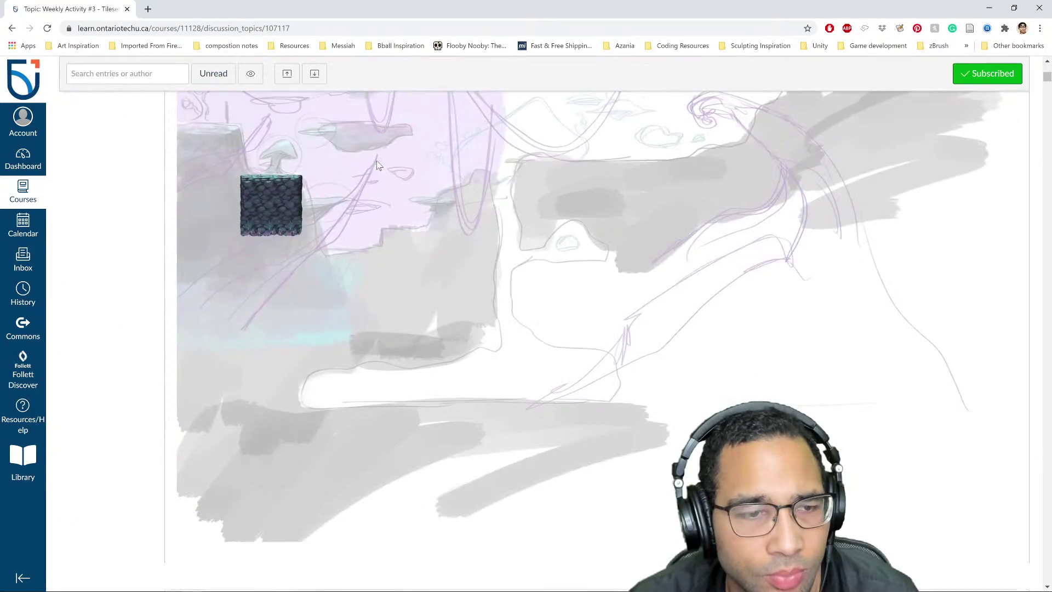
{"action": "scroll", "coordinate": [382, 161], "scroll_direction": "down", "scroll_amount": 3}
{"action": "scroll", "coordinate": [382, 160], "scroll_direction": "up", "scroll_amount": 5}
{"action": "scroll", "coordinate": [382, 159], "scroll_direction": "down", "scroll_amount": 15}
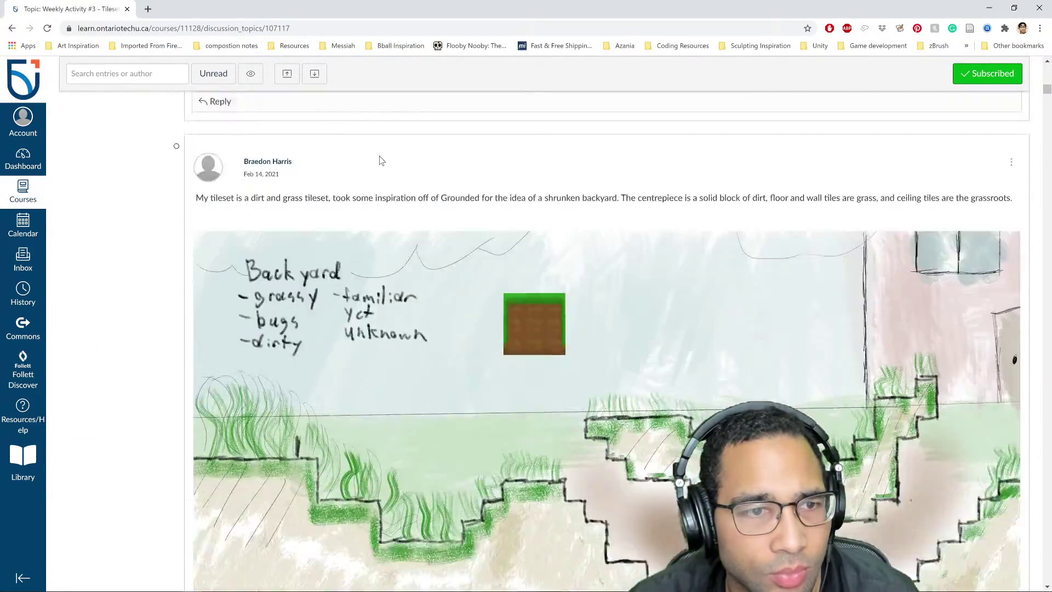
Go down to the dystopian dark fantasy post and examine its red tile, tile description, background sketch and pixel-art character.
{"action": "scroll", "coordinate": [382, 158], "scroll_direction": "down", "scroll_amount": 20}
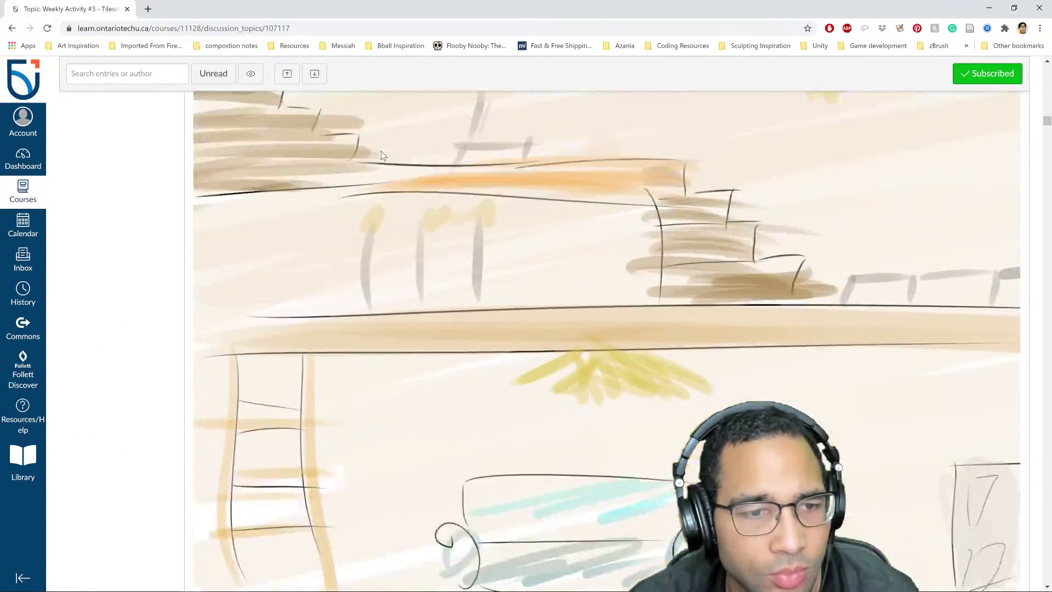
{"action": "scroll", "coordinate": [382, 156], "scroll_direction": "down", "scroll_amount": 15}
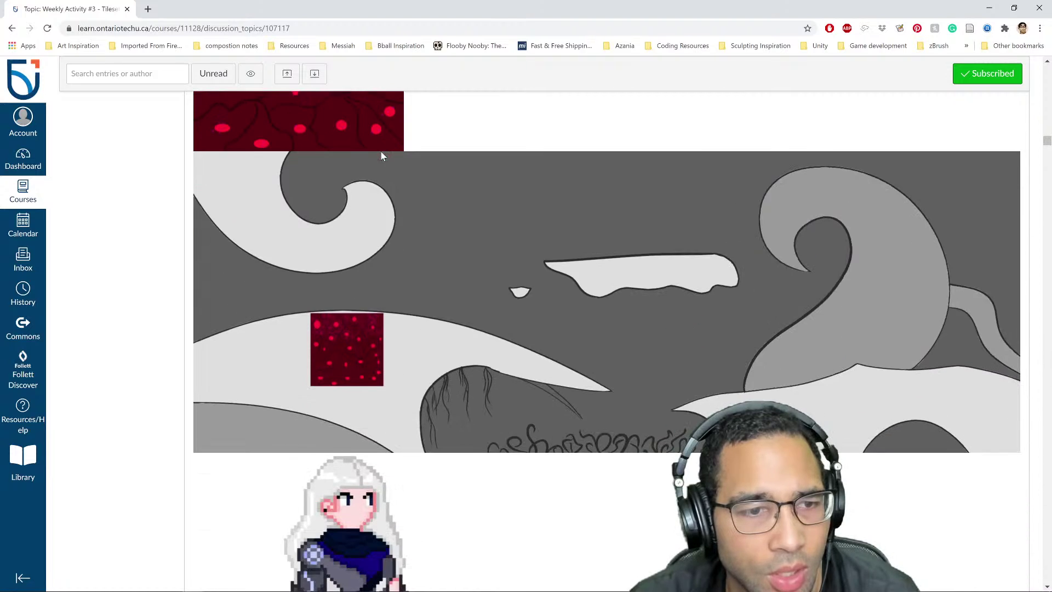
{"action": "scroll", "coordinate": [348, 270], "scroll_direction": "down", "scroll_amount": 2}
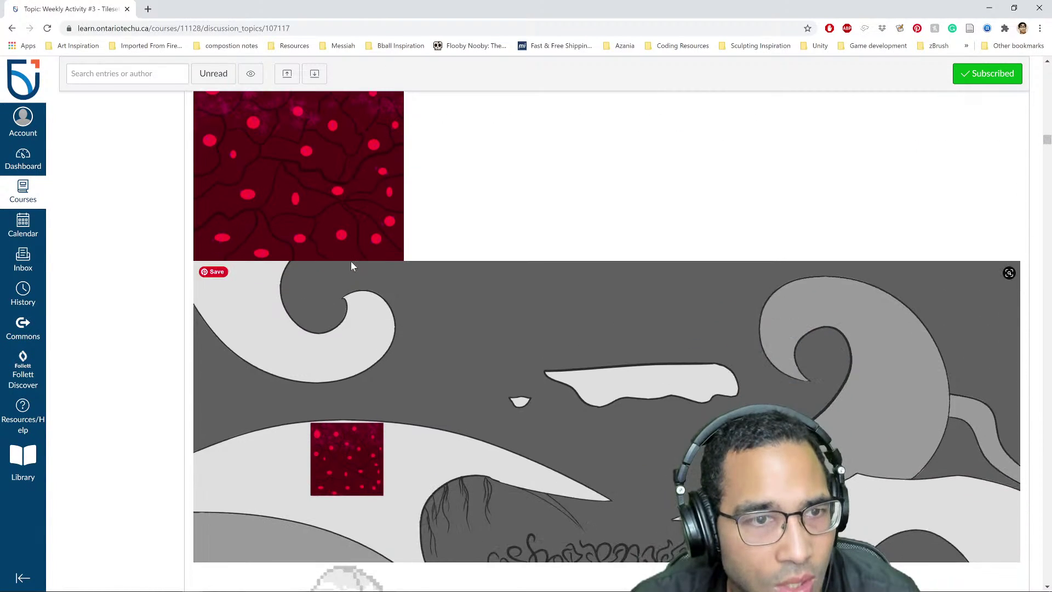
{"action": "scroll", "coordinate": [345, 260], "scroll_direction": "up", "scroll_amount": 2}
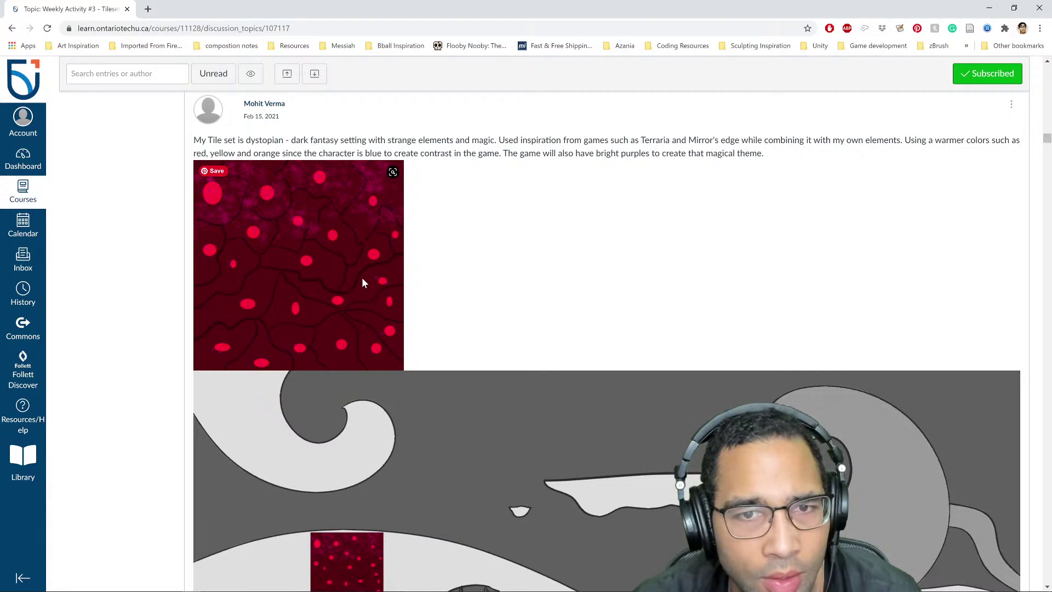
{"action": "scroll", "coordinate": [338, 264], "scroll_direction": "down", "scroll_amount": 1}
{"action": "scroll", "coordinate": [331, 262], "scroll_direction": "up", "scroll_amount": 1}
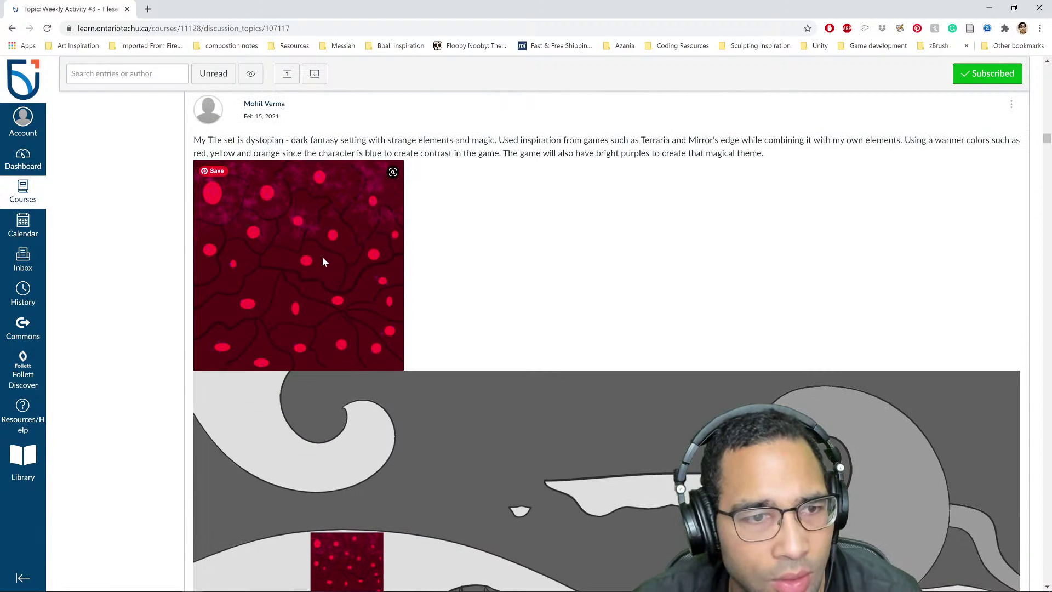
{"action": "scroll", "coordinate": [329, 271], "scroll_direction": "up", "scroll_amount": 1}
{"action": "scroll", "coordinate": [329, 271], "scroll_direction": "up", "scroll_amount": 2}
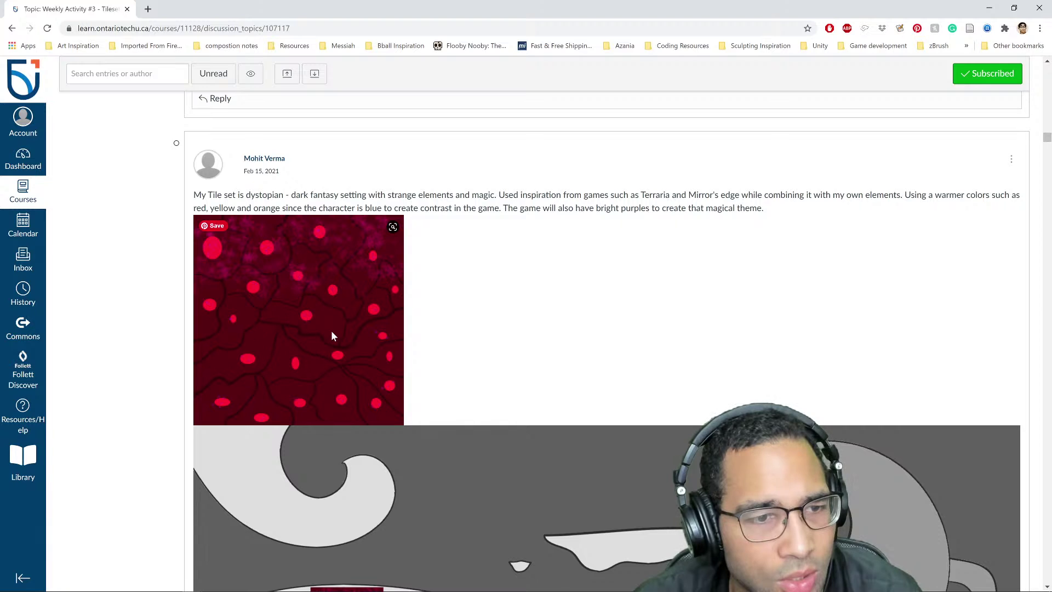
{"action": "scroll", "coordinate": [331, 335], "scroll_direction": "up", "scroll_amount": 1}
{"action": "scroll", "coordinate": [312, 375], "scroll_direction": "down", "scroll_amount": 1}
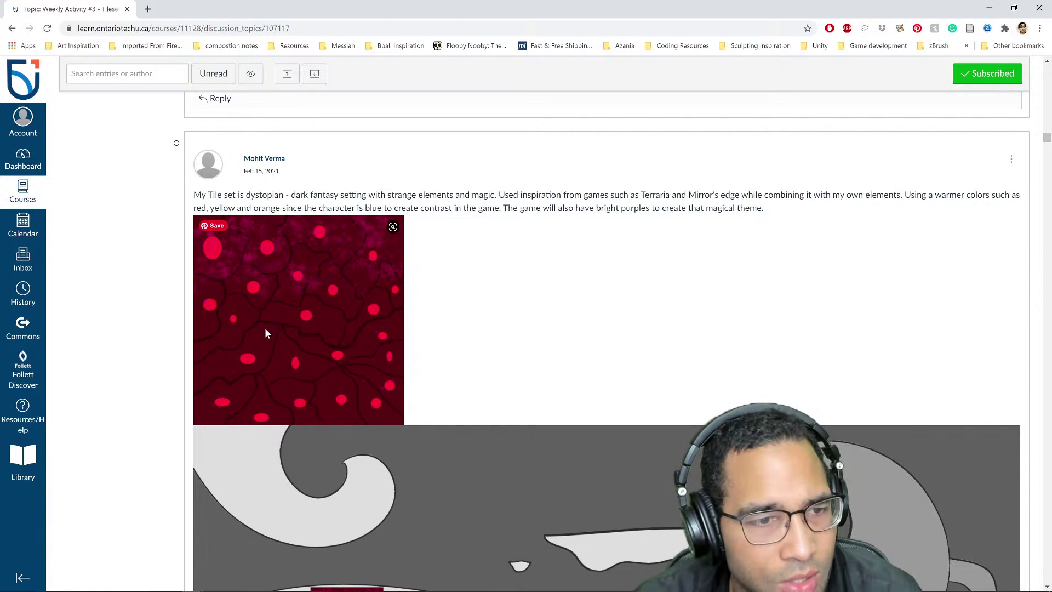
{"action": "scroll", "coordinate": [291, 340], "scroll_direction": "down", "scroll_amount": 14}
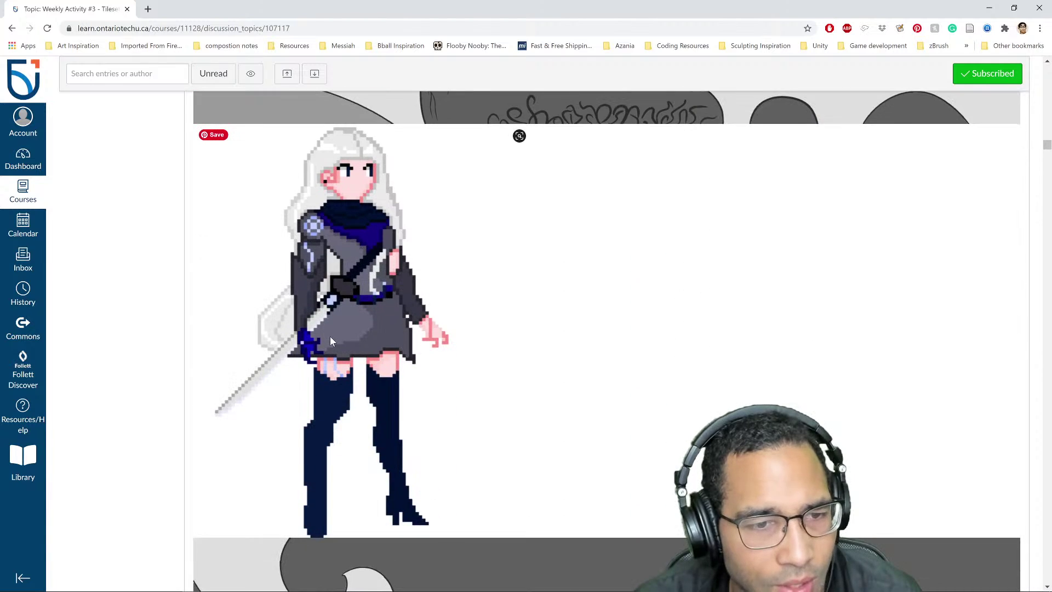
Examine the volcanic ash plain post's pitfalls sketch and dark tile, and read its description.
{"action": "scroll", "coordinate": [330, 338], "scroll_direction": "down", "scroll_amount": 15}
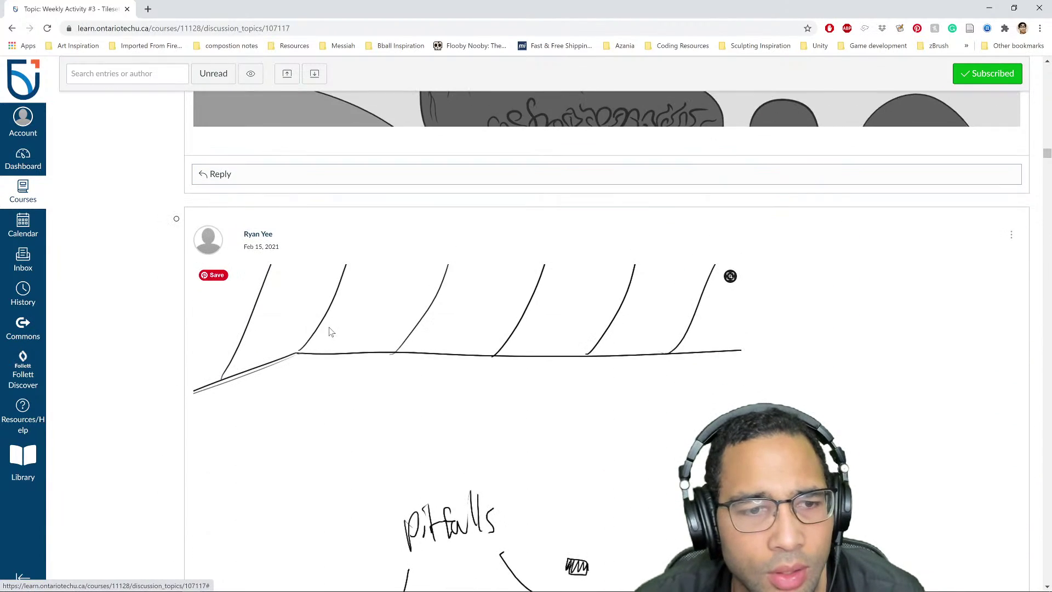
{"action": "scroll", "coordinate": [331, 331], "scroll_direction": "down", "scroll_amount": 5}
{"action": "scroll", "coordinate": [330, 332], "scroll_direction": "down", "scroll_amount": 6}
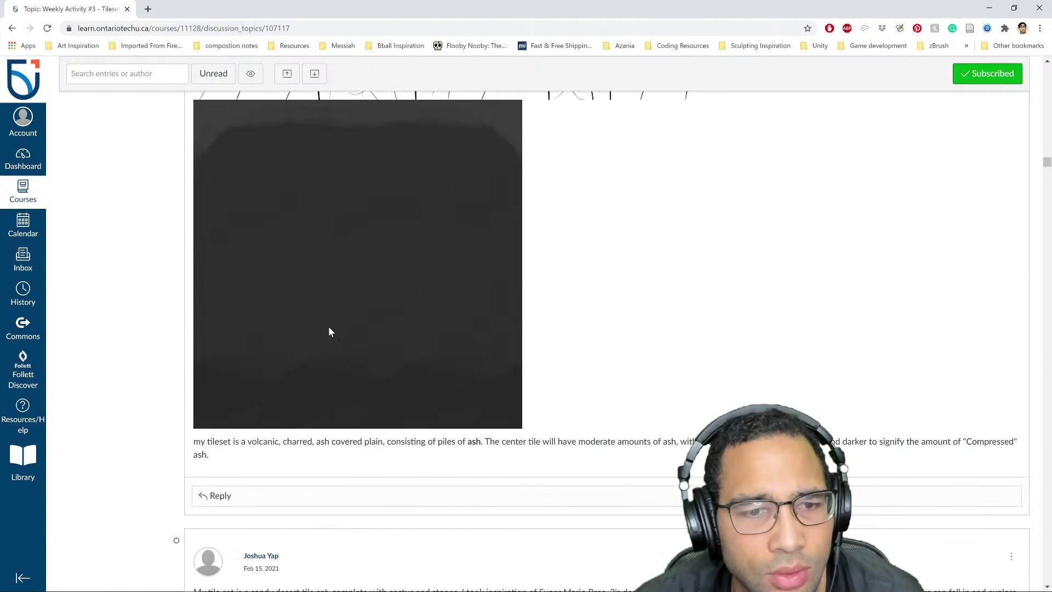
{"action": "scroll", "coordinate": [328, 326], "scroll_direction": "up", "scroll_amount": 3}
{"action": "scroll", "coordinate": [423, 316], "scroll_direction": "down", "scroll_amount": 1}
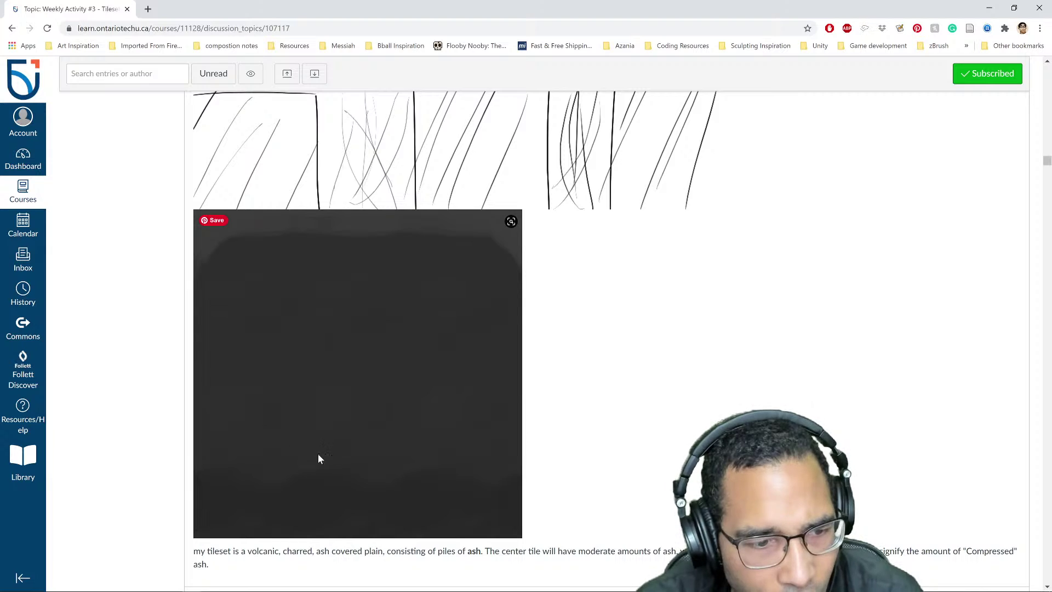
Read the sandy desert tileset post and compare its striped yellow tile with the cactus and underground tunnel scene.
{"action": "scroll", "coordinate": [413, 418], "scroll_direction": "down", "scroll_amount": 10}
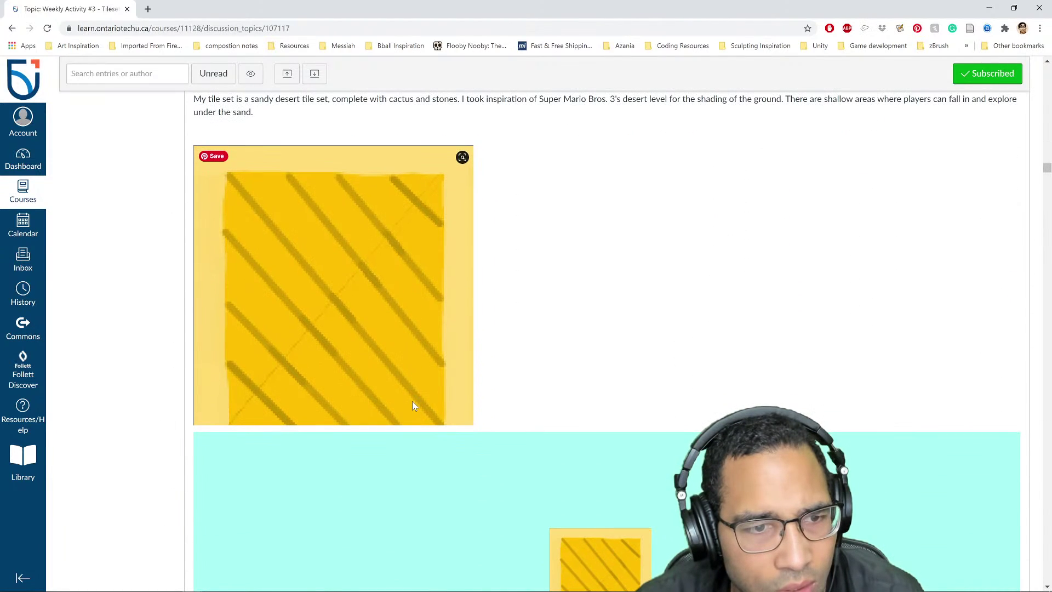
{"action": "scroll", "coordinate": [413, 405], "scroll_direction": "down", "scroll_amount": 4}
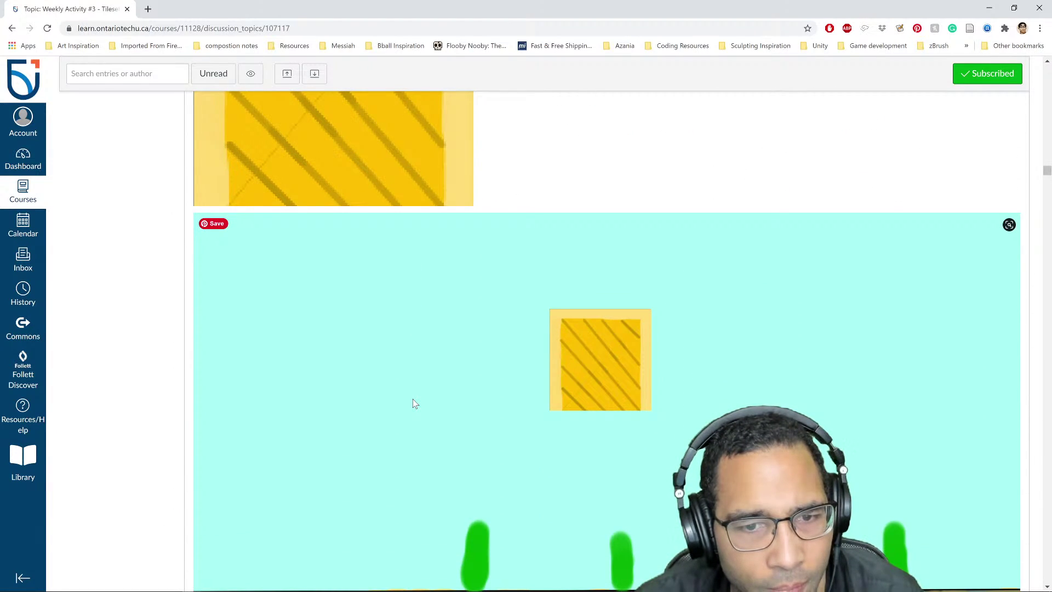
{"action": "scroll", "coordinate": [405, 378], "scroll_direction": "up", "scroll_amount": 4}
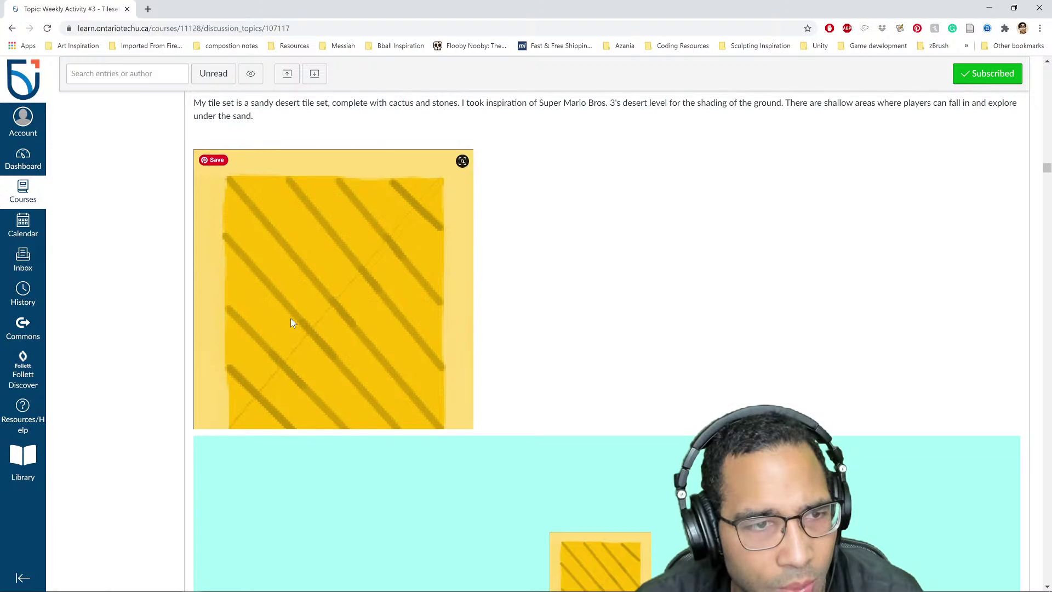
{"action": "scroll", "coordinate": [351, 323], "scroll_direction": "up", "scroll_amount": 2}
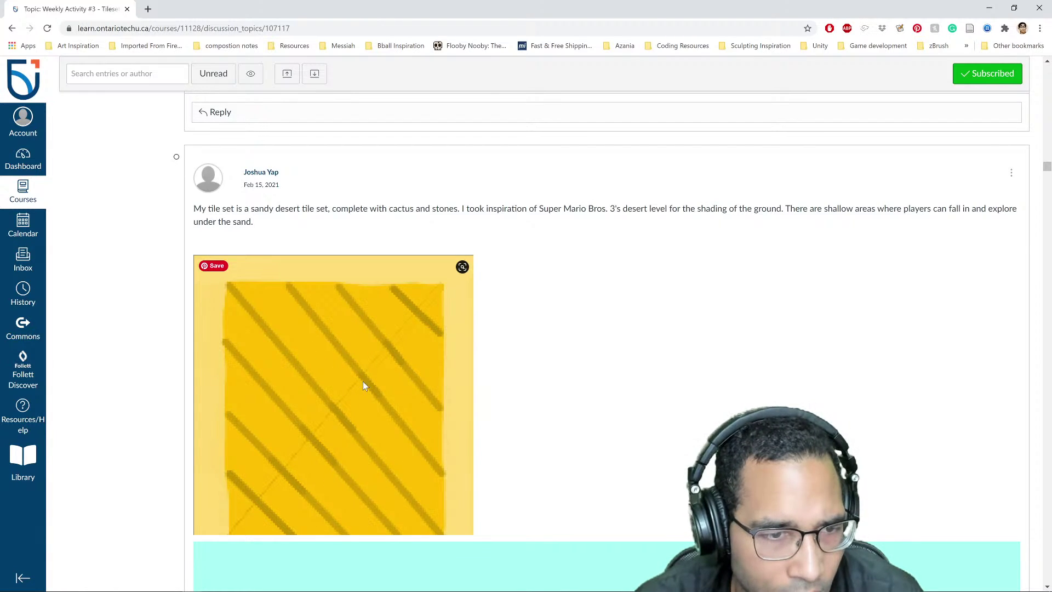
{"action": "scroll", "coordinate": [363, 383], "scroll_direction": "down", "scroll_amount": 8}
{"action": "scroll", "coordinate": [363, 374], "scroll_direction": "down", "scroll_amount": 4}
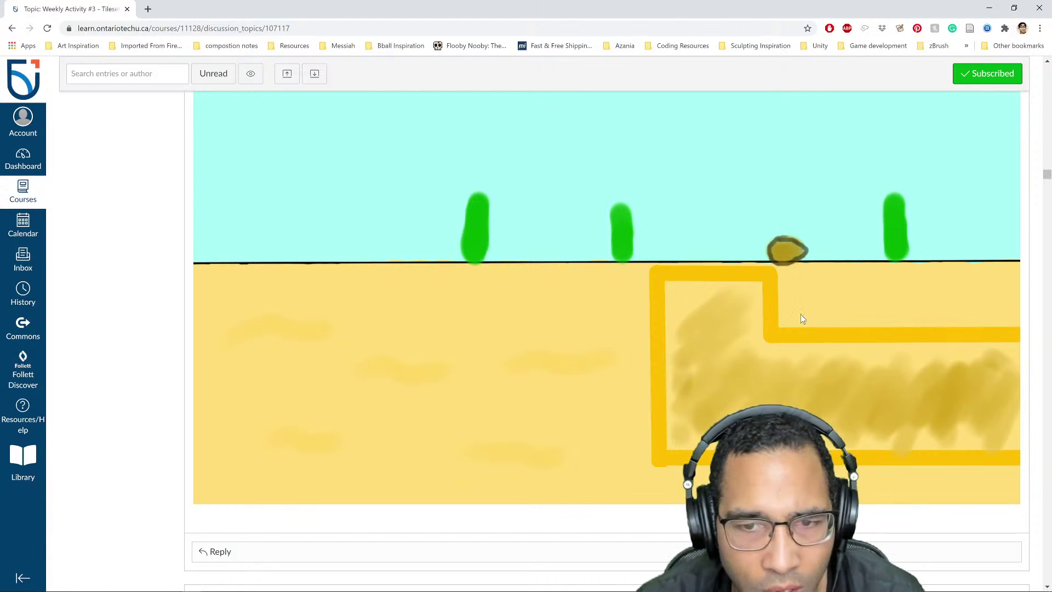
{"action": "scroll", "coordinate": [649, 250], "scroll_direction": "up", "scroll_amount": 5}
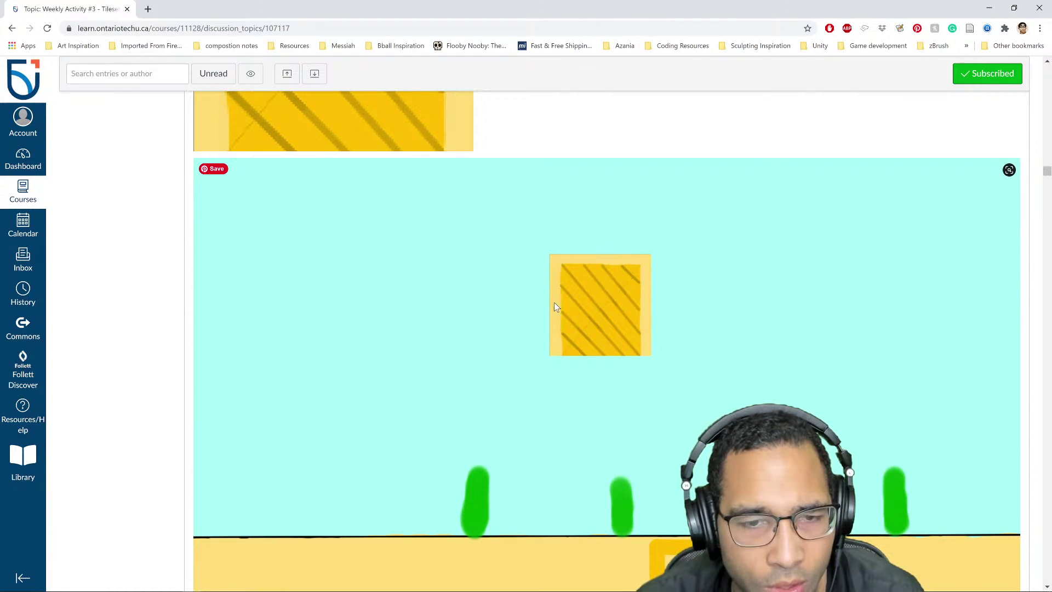
Read the side-scroller forest post and compare its grass and dirt tile with the river and stone bridge scene.
{"action": "scroll", "coordinate": [657, 345], "scroll_direction": "down", "scroll_amount": 14}
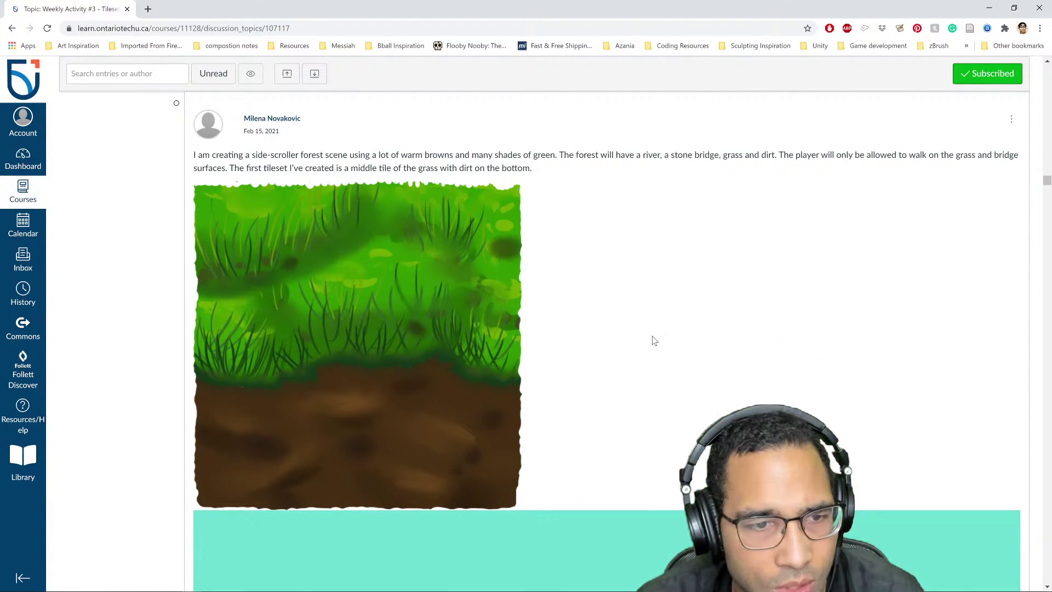
{"action": "scroll", "coordinate": [653, 340], "scroll_direction": "down", "scroll_amount": 11}
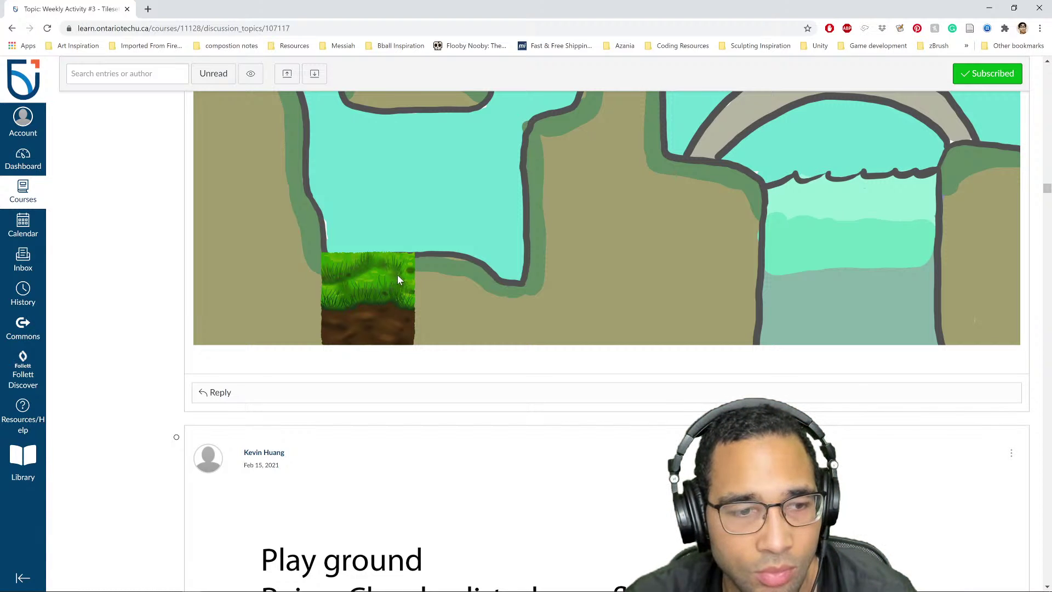
{"action": "scroll", "coordinate": [403, 285], "scroll_direction": "up", "scroll_amount": 5}
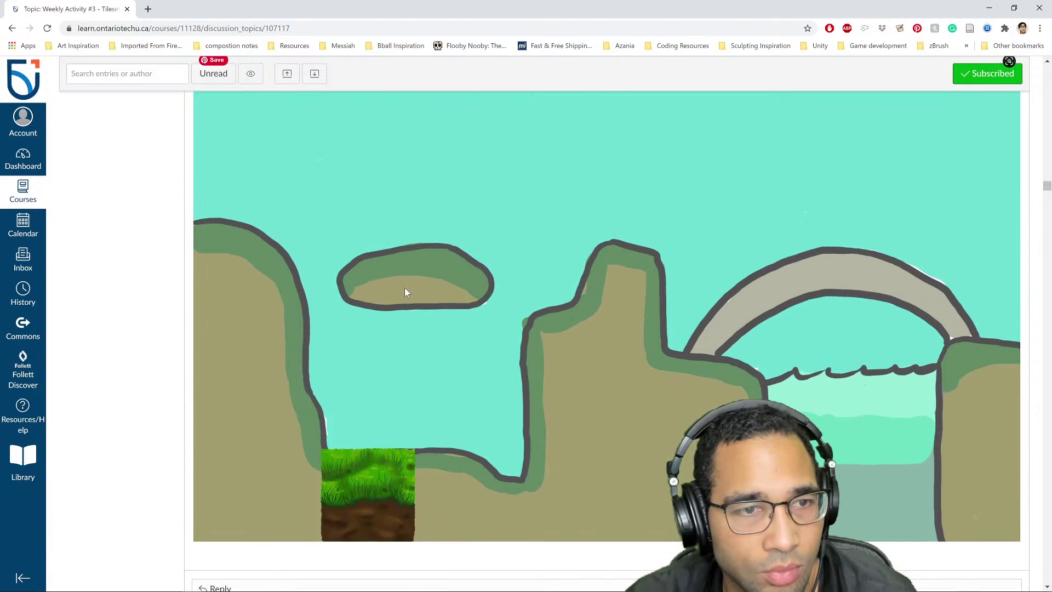
{"action": "scroll", "coordinate": [405, 283], "scroll_direction": "up", "scroll_amount": 3}
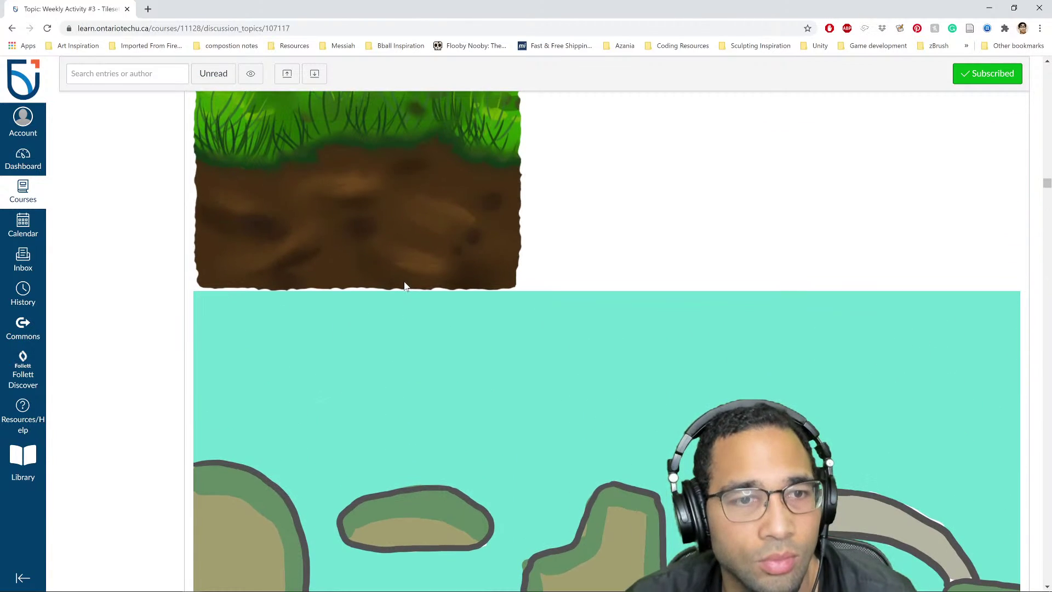
{"action": "scroll", "coordinate": [404, 273], "scroll_direction": "down", "scroll_amount": 4}
{"action": "scroll", "coordinate": [403, 271], "scroll_direction": "down", "scroll_amount": 3}
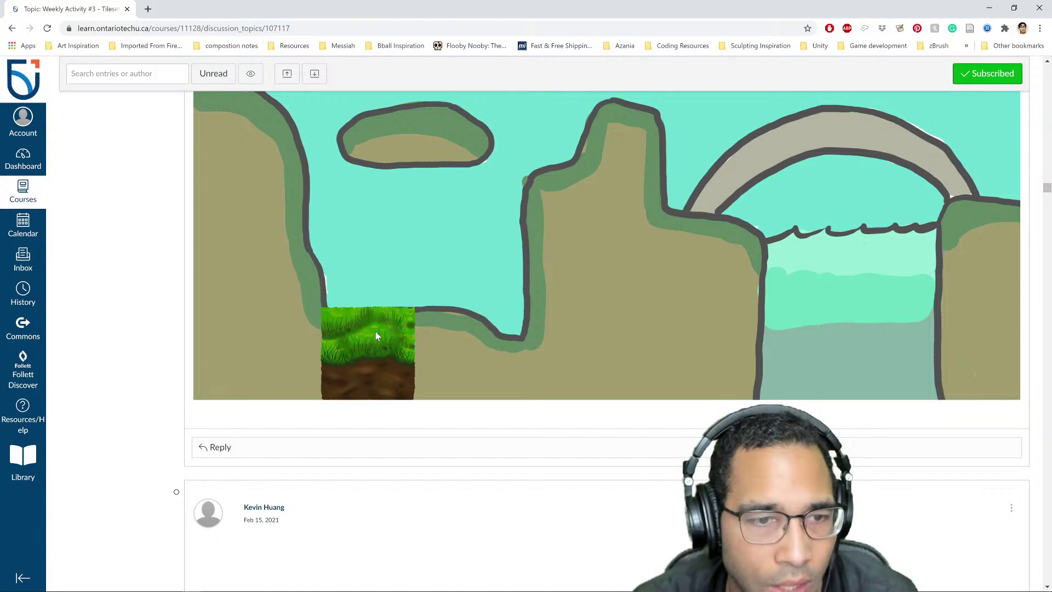
{"action": "scroll", "coordinate": [385, 323], "scroll_direction": "up", "scroll_amount": 10}
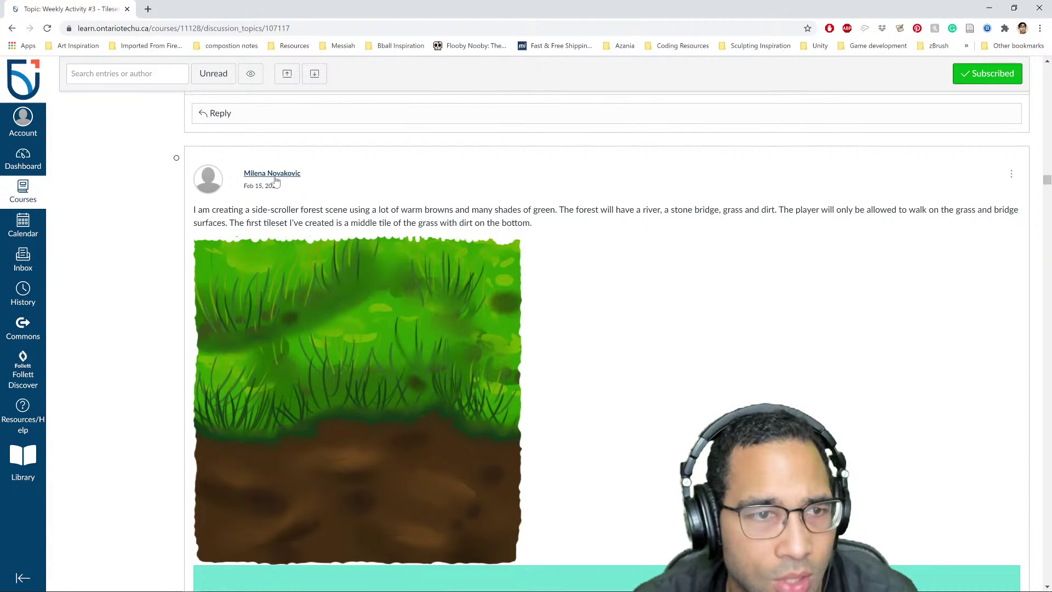
{"action": "scroll", "coordinate": [351, 296], "scroll_direction": "down", "scroll_amount": 10}
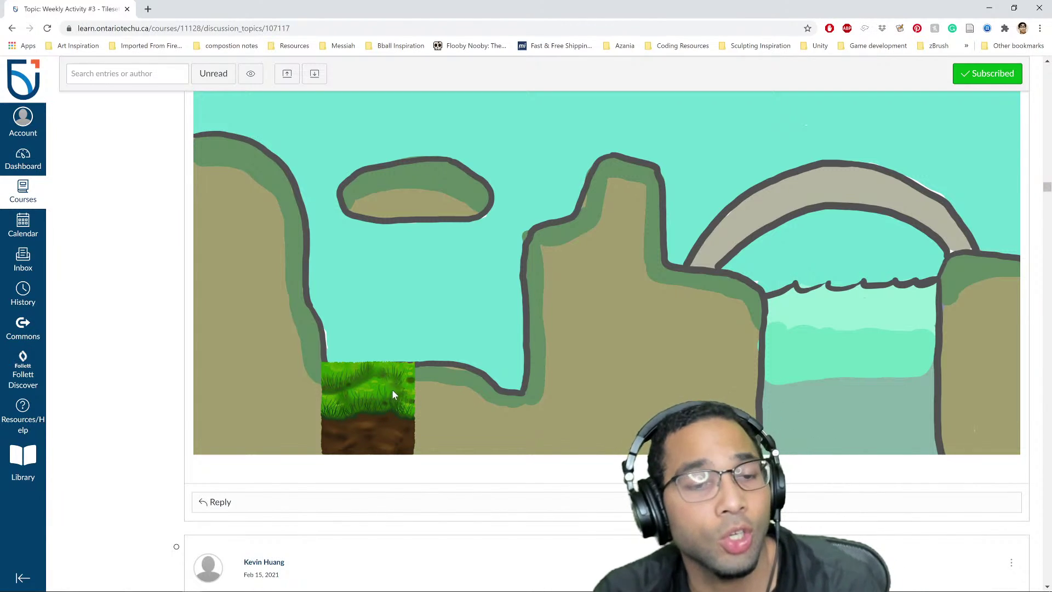
{"action": "scroll", "coordinate": [416, 329], "scroll_direction": "down", "scroll_amount": 2}
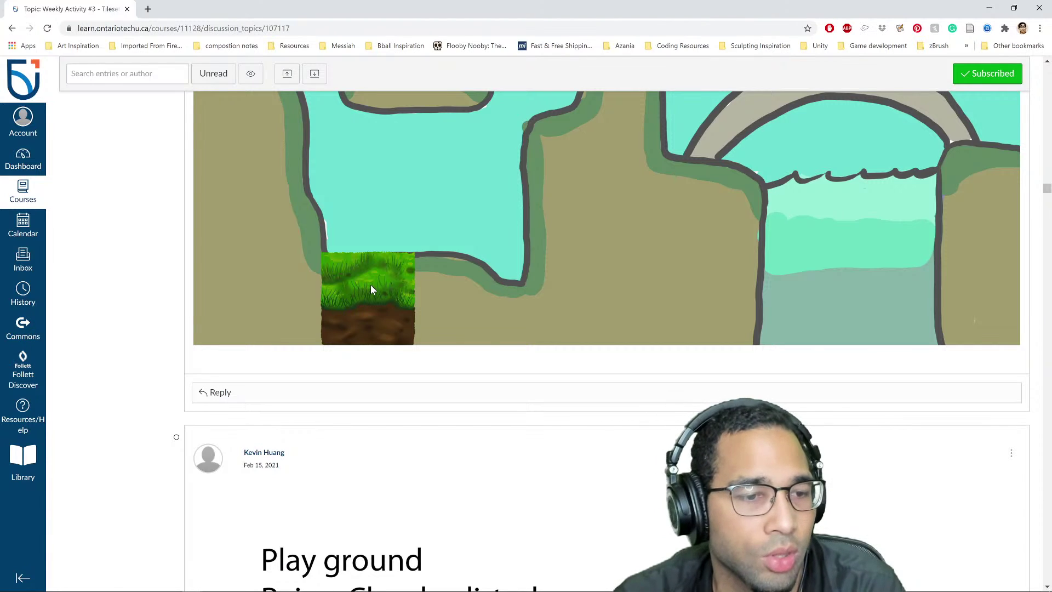
Skim the rainy playground post, and examine the dark hellish planet post's red rock tile and platform sketch.
{"action": "scroll", "coordinate": [379, 300], "scroll_direction": "down", "scroll_amount": 13}
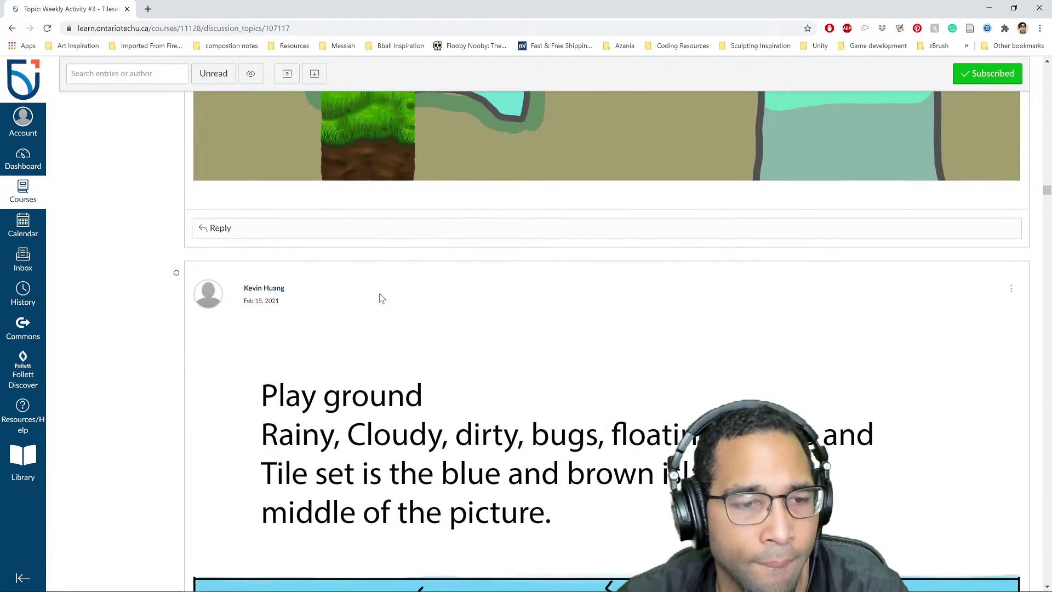
{"action": "scroll", "coordinate": [381, 295], "scroll_direction": "down", "scroll_amount": 12}
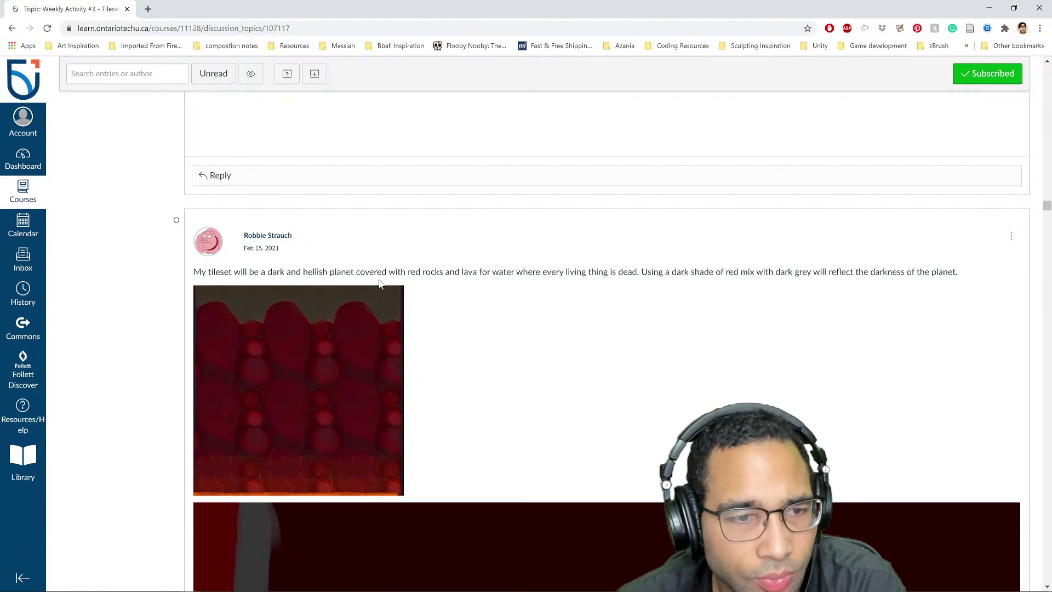
{"action": "scroll", "coordinate": [381, 284], "scroll_direction": "down", "scroll_amount": 2}
{"action": "scroll", "coordinate": [378, 281], "scroll_direction": "down", "scroll_amount": 1}
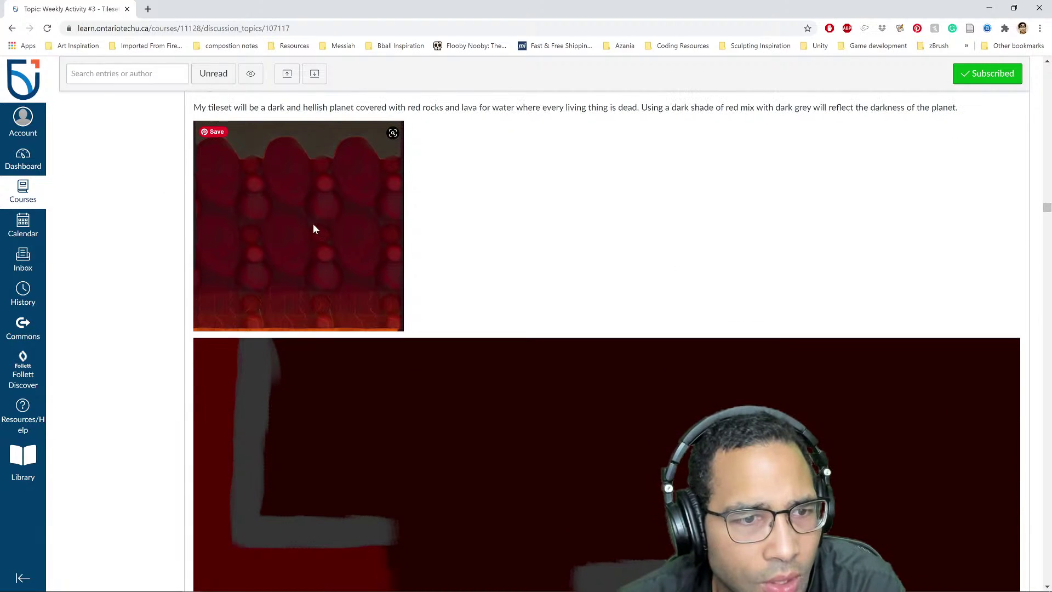
{"action": "scroll", "coordinate": [296, 209], "scroll_direction": "down", "scroll_amount": 8}
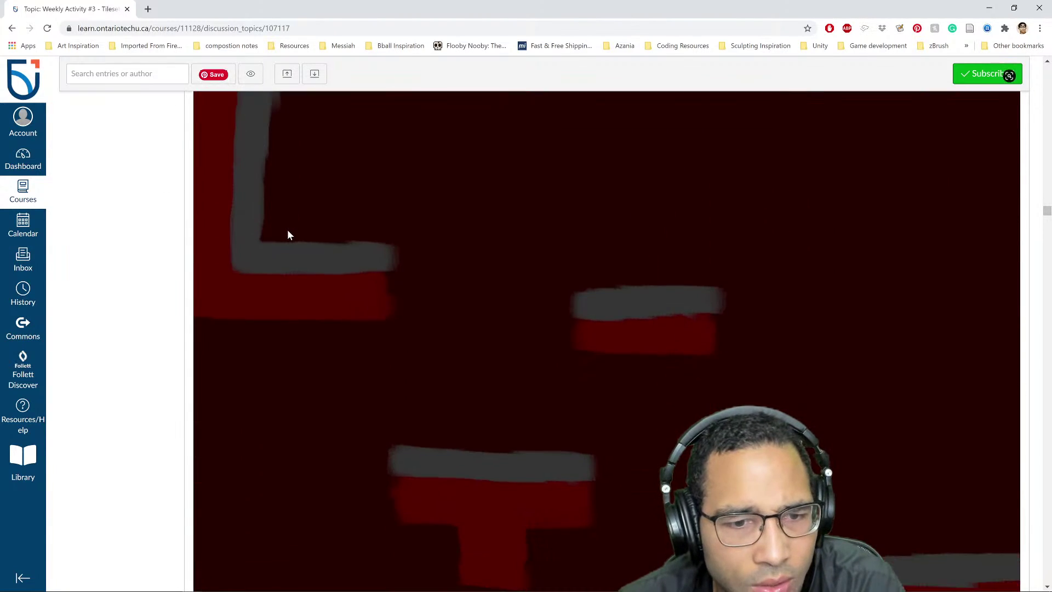
{"action": "scroll", "coordinate": [290, 229], "scroll_direction": "up", "scroll_amount": 8}
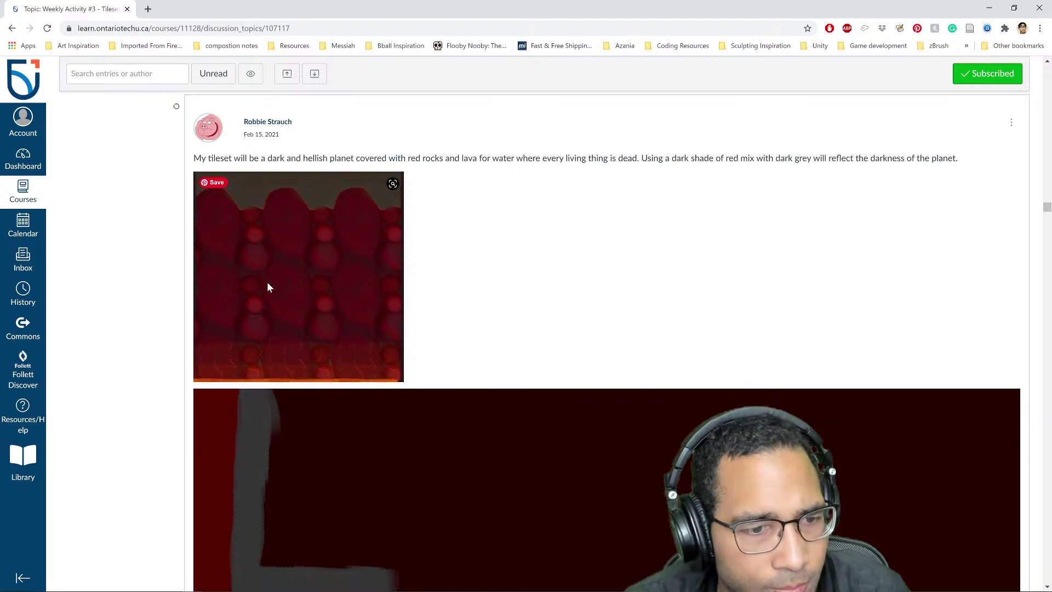
Read the tavern tileset post and examine its pixel sketch of the old fantasy building and grass-lined cobblestone path.
{"action": "scroll", "coordinate": [269, 279], "scroll_direction": "down", "scroll_amount": 10}
{"action": "scroll", "coordinate": [272, 282], "scroll_direction": "down", "scroll_amount": 3}
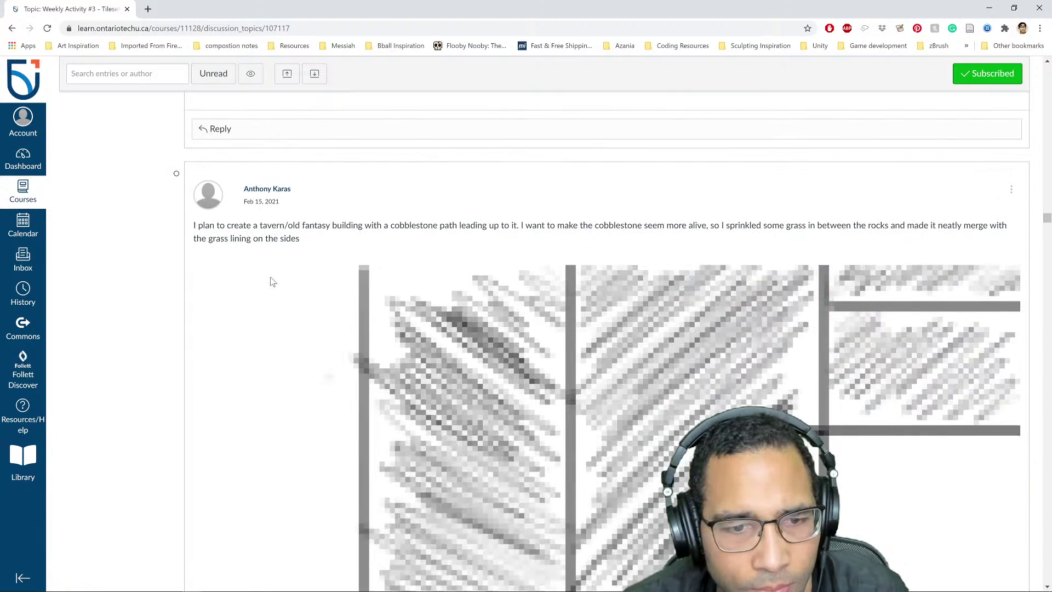
{"action": "scroll", "coordinate": [271, 280], "scroll_direction": "up", "scroll_amount": 7}
{"action": "scroll", "coordinate": [272, 278], "scroll_direction": "down", "scroll_amount": 8}
{"action": "scroll", "coordinate": [275, 274], "scroll_direction": "down", "scroll_amount": 8}
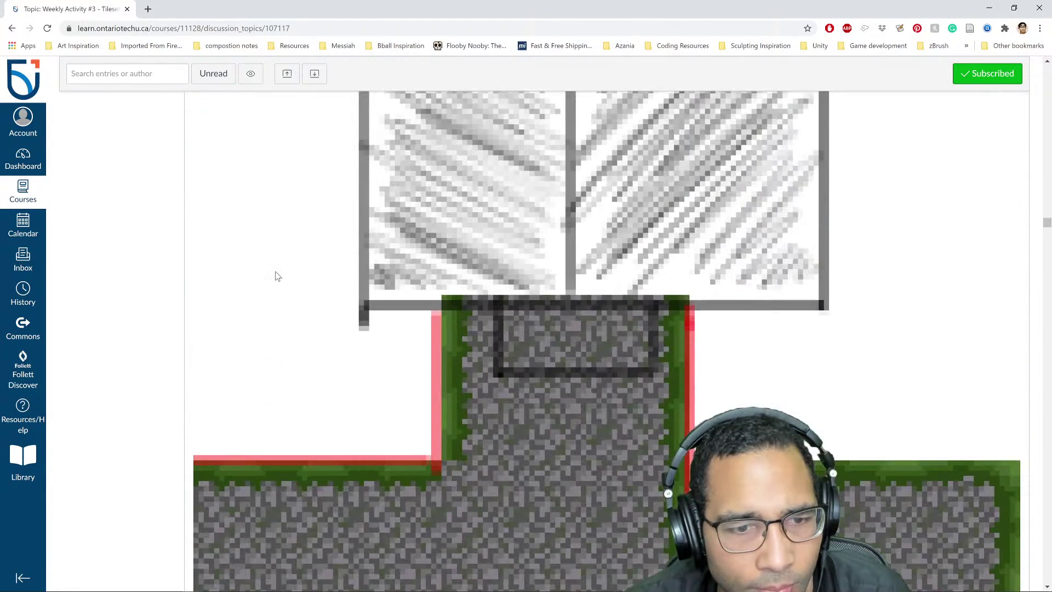
{"action": "scroll", "coordinate": [281, 274], "scroll_direction": "up", "scroll_amount": 4}
{"action": "scroll", "coordinate": [579, 367], "scroll_direction": "up", "scroll_amount": 8}
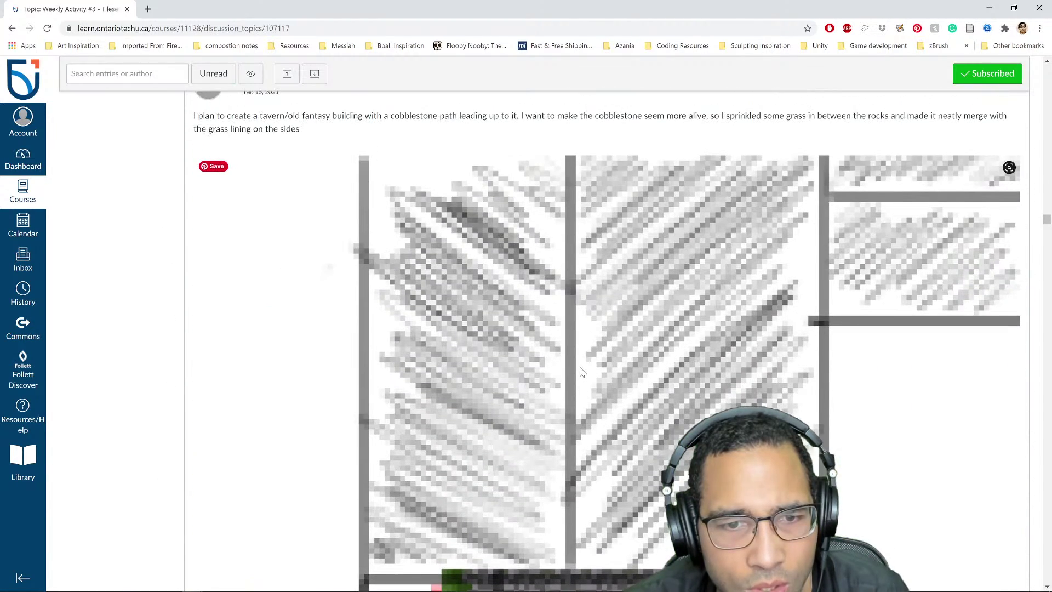
Compare the tavern post's grass-edged cobblestone tile with the pixel sketch of the building and the path leading up to it.
{"action": "scroll", "coordinate": [579, 361], "scroll_direction": "down", "scroll_amount": 10}
{"action": "scroll", "coordinate": [580, 358], "scroll_direction": "down", "scroll_amount": 1}
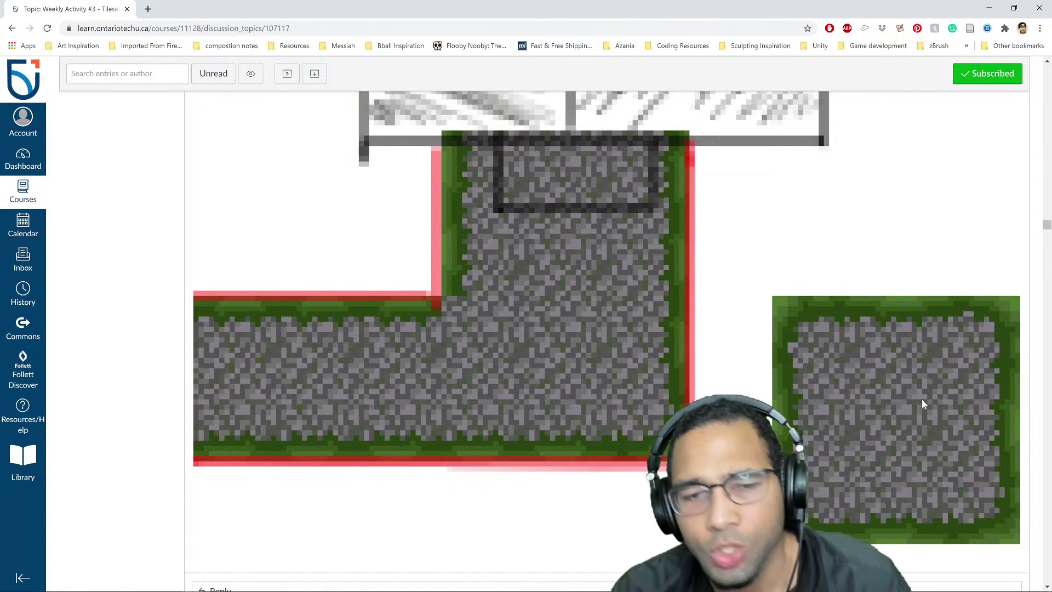
{"action": "scroll", "coordinate": [493, 416], "scroll_direction": "down", "scroll_amount": 12}
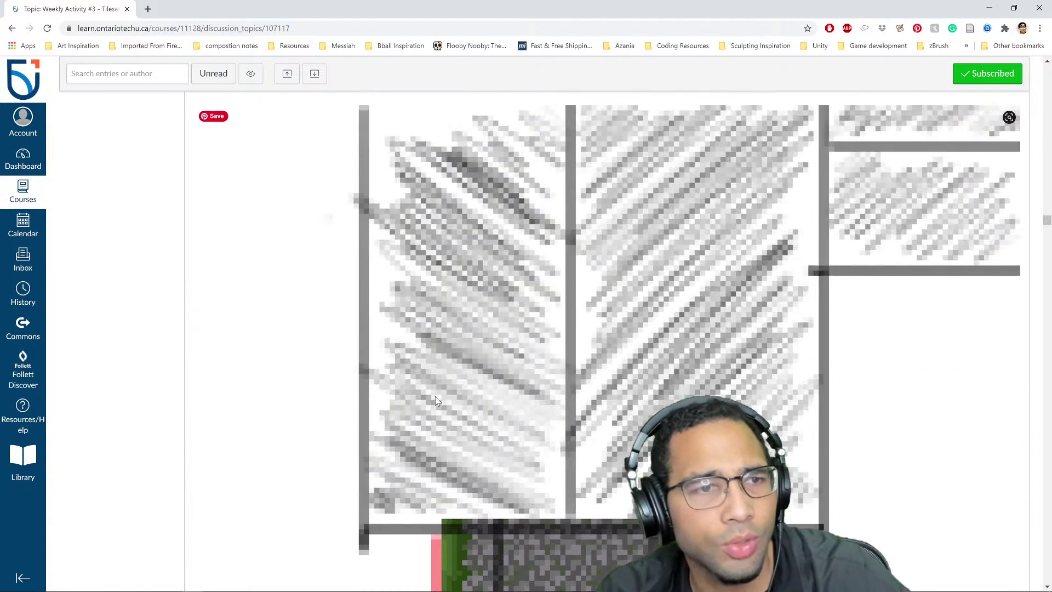
{"action": "scroll", "coordinate": [435, 396], "scroll_direction": "up", "scroll_amount": 4}
{"action": "scroll", "coordinate": [433, 386], "scroll_direction": "down", "scroll_amount": 3}
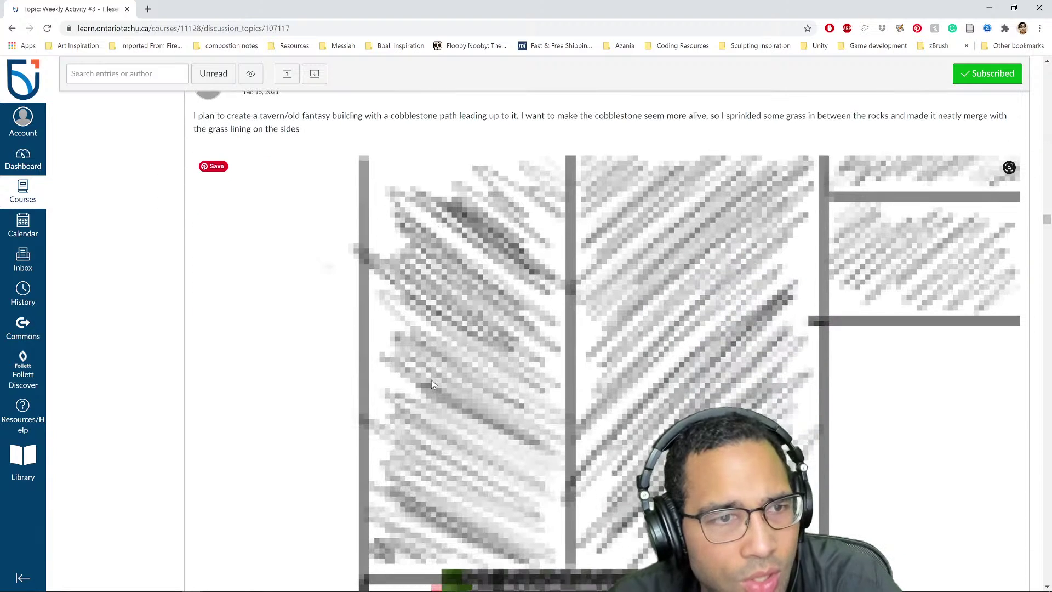
{"action": "scroll", "coordinate": [431, 377], "scroll_direction": "down", "scroll_amount": 5}
{"action": "scroll", "coordinate": [433, 371], "scroll_direction": "down", "scroll_amount": 4}
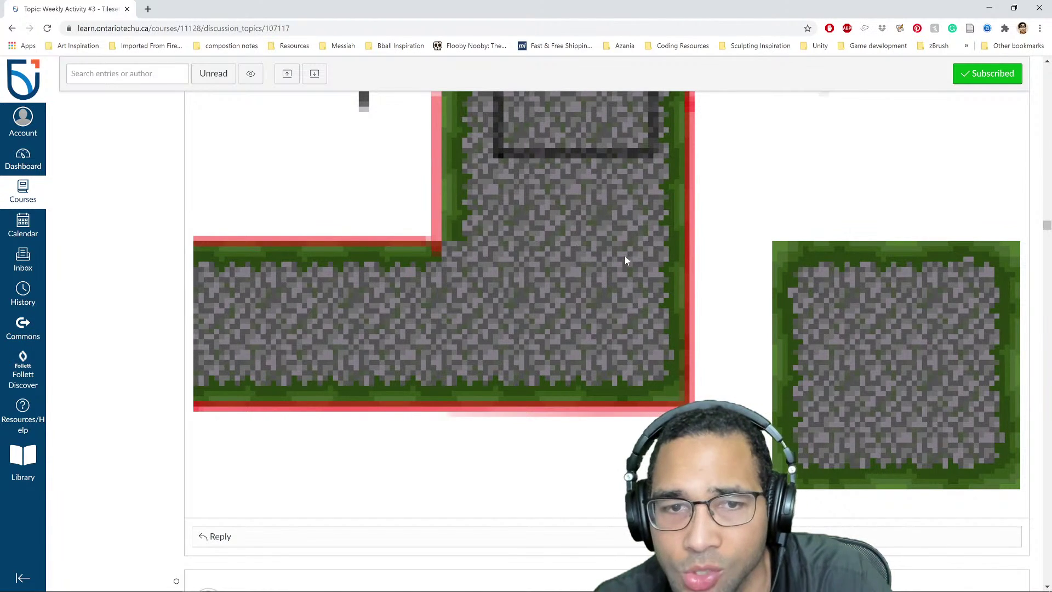
{"action": "scroll", "coordinate": [571, 292], "scroll_direction": "up", "scroll_amount": 4}
{"action": "scroll", "coordinate": [570, 293], "scroll_direction": "down", "scroll_amount": 4}
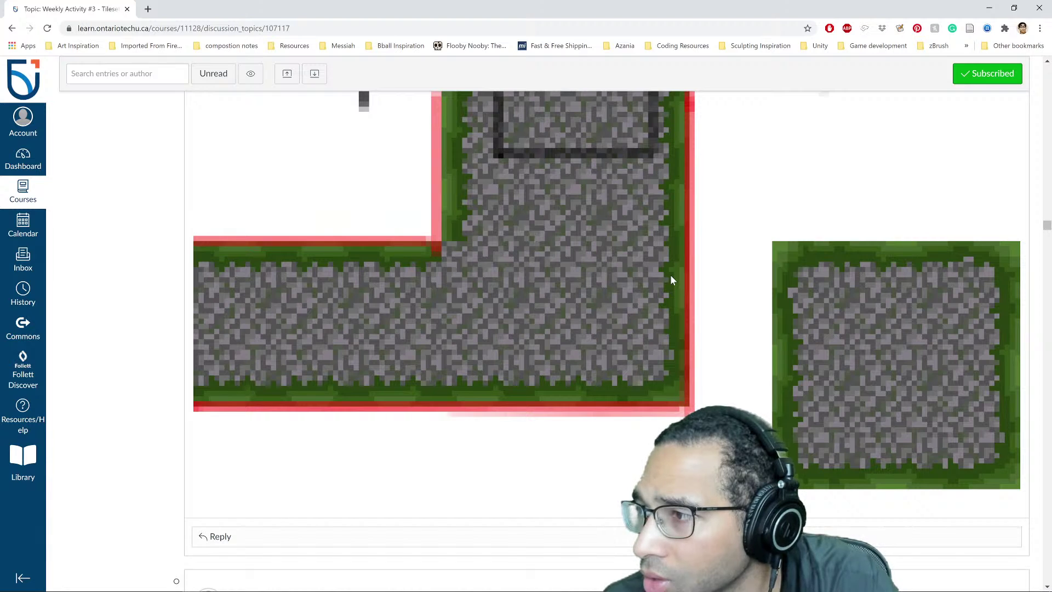
Read the psychedelic crystal cave post and compare its blue tile with red brick border against the stick-figure jumping sketch.
{"action": "scroll", "coordinate": [671, 279], "scroll_direction": "down", "scroll_amount": 10}
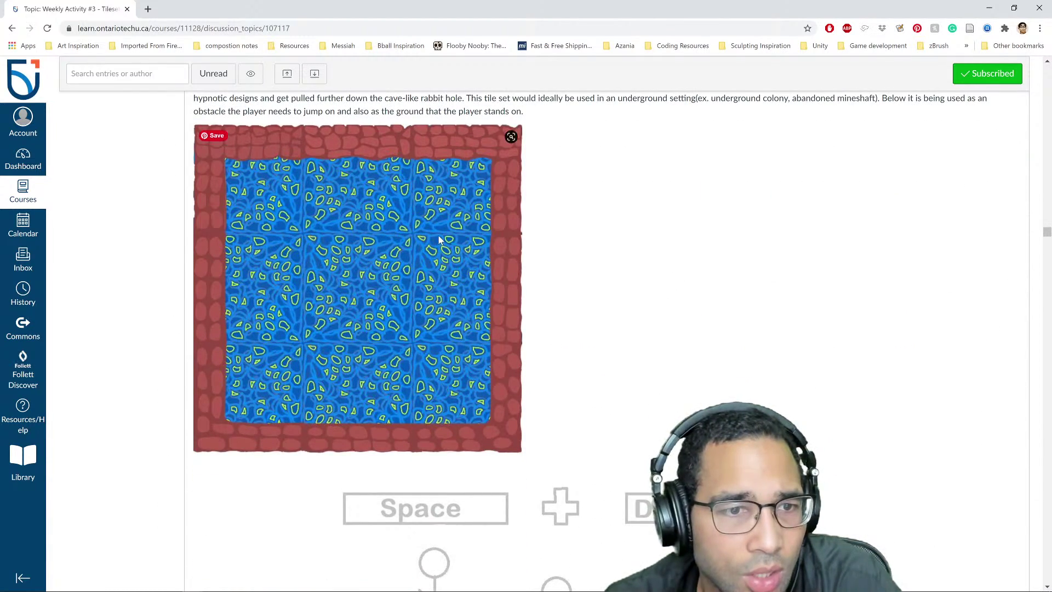
{"action": "scroll", "coordinate": [384, 230], "scroll_direction": "up", "scroll_amount": 2}
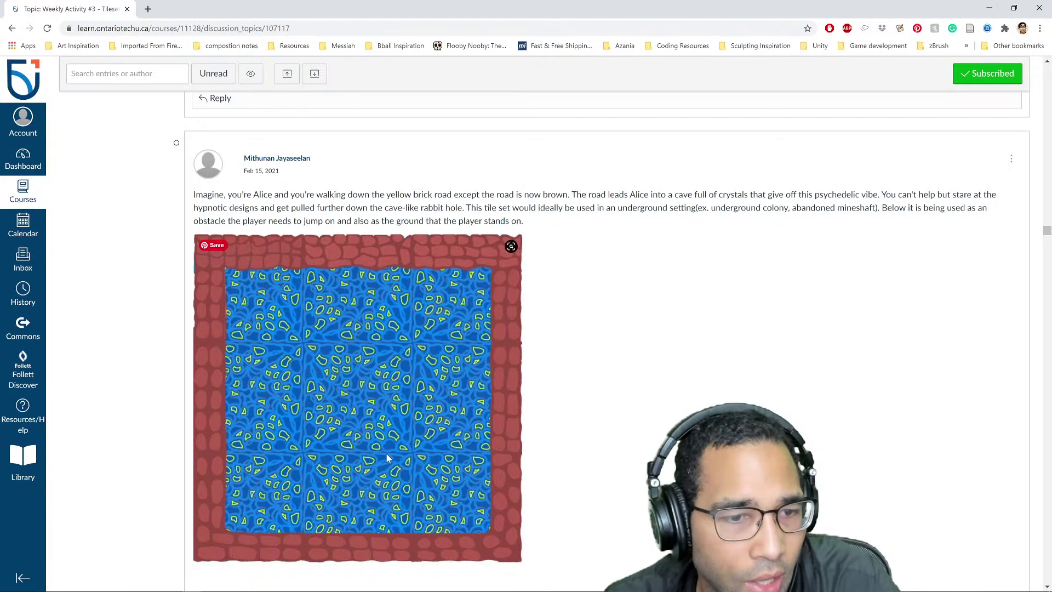
{"action": "scroll", "coordinate": [387, 458], "scroll_direction": "down", "scroll_amount": 8}
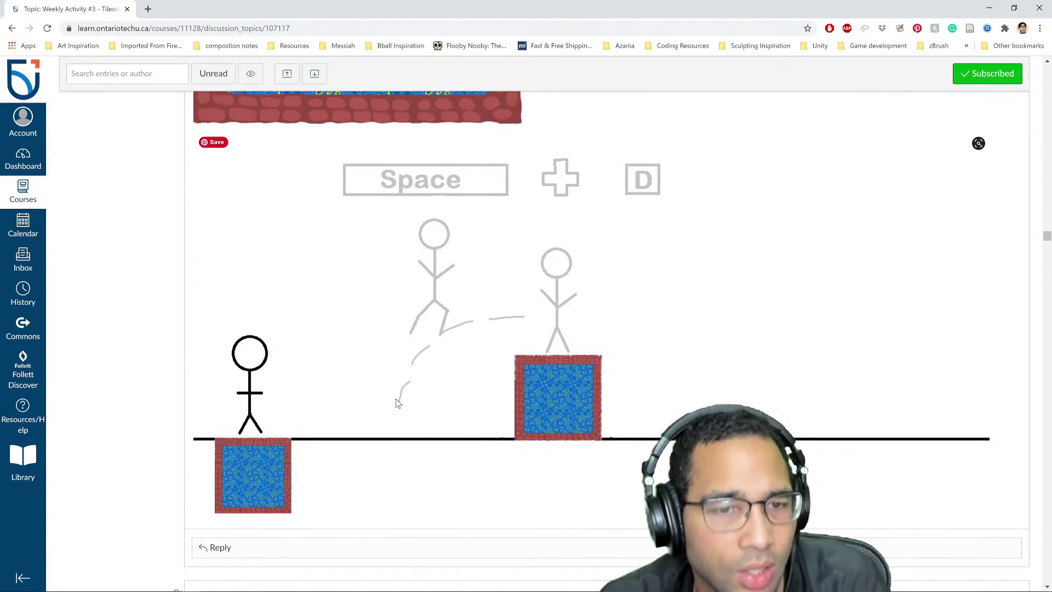
{"action": "scroll", "coordinate": [394, 392], "scroll_direction": "up", "scroll_amount": 8}
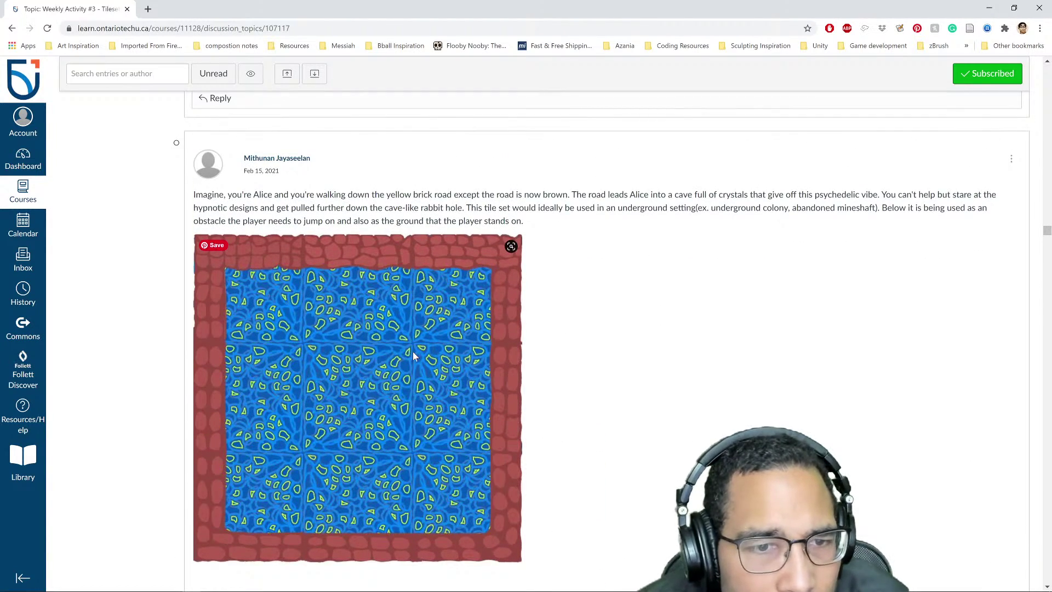
{"action": "scroll", "coordinate": [429, 347], "scroll_direction": "down", "scroll_amount": 8}
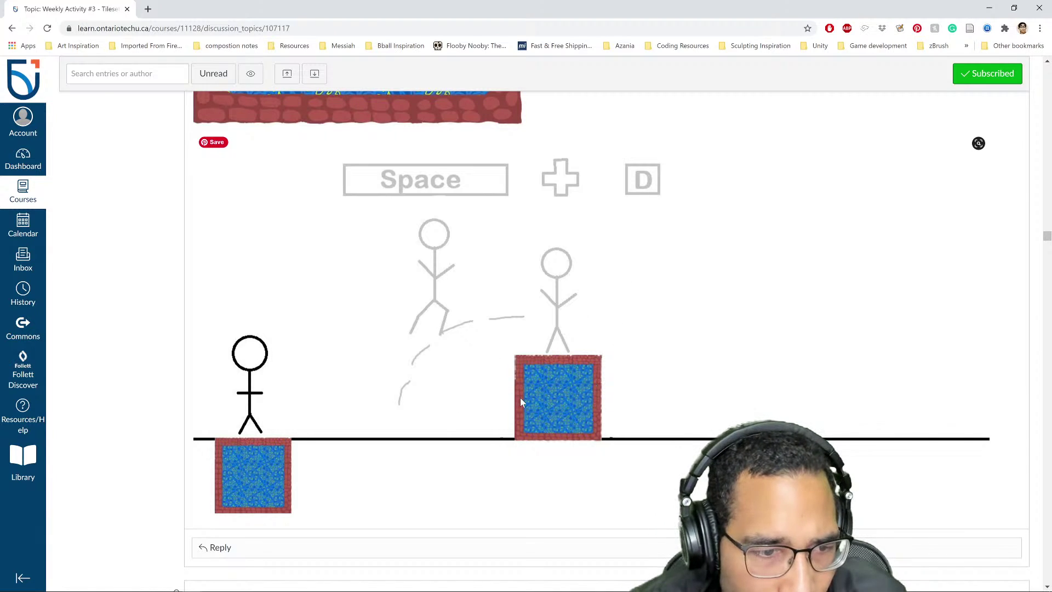
{"action": "scroll", "coordinate": [422, 392], "scroll_direction": "up", "scroll_amount": 6}
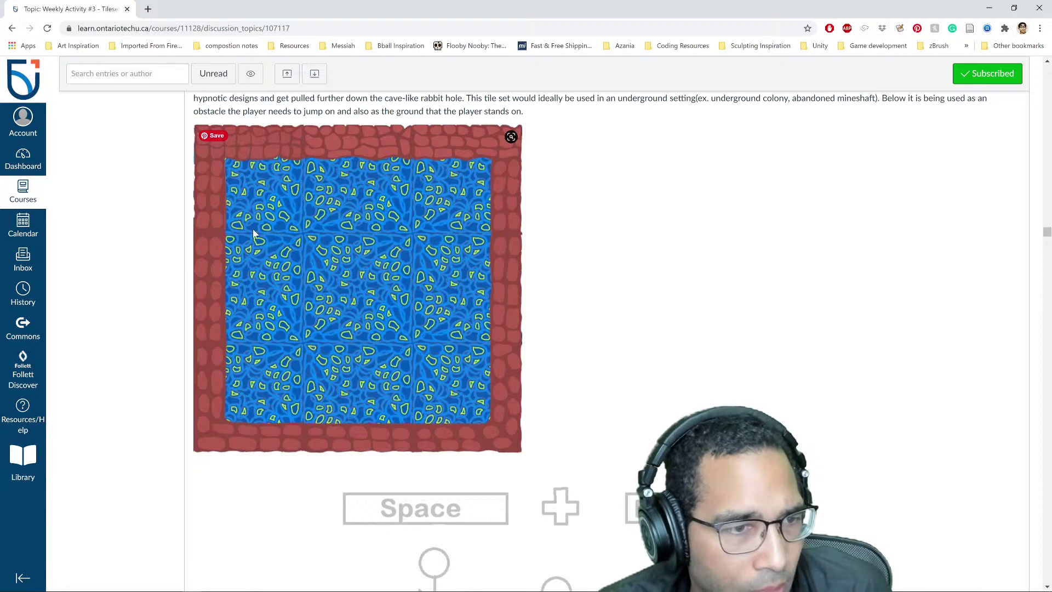
Review the underground facility post's concrete and dirt tile and sketch, and the mysterious bone-floor land post.
{"action": "scroll", "coordinate": [270, 234], "scroll_direction": "down", "scroll_amount": 13}
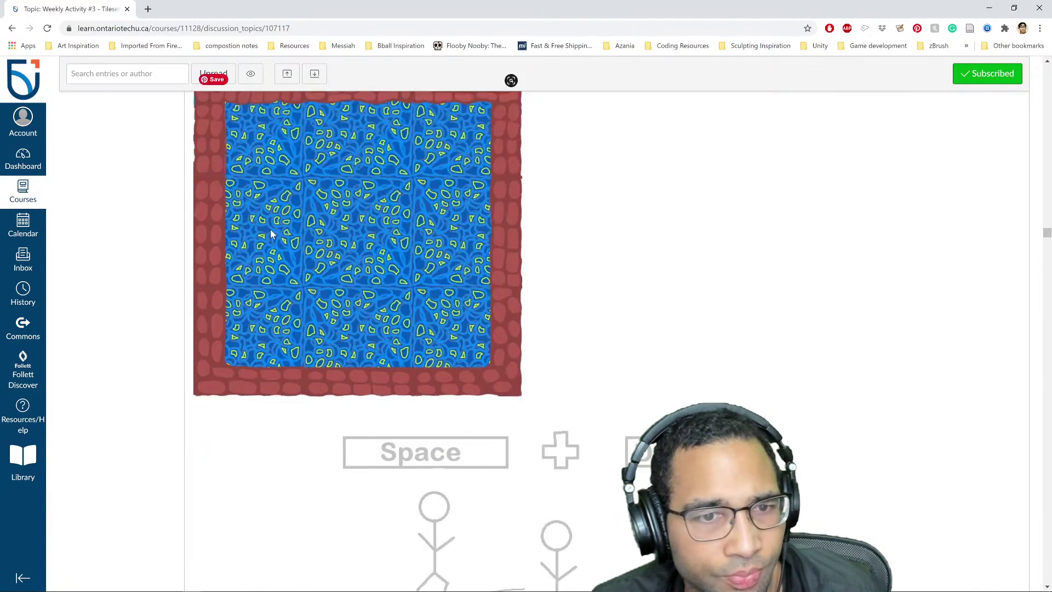
{"action": "scroll", "coordinate": [270, 227], "scroll_direction": "down", "scroll_amount": 2}
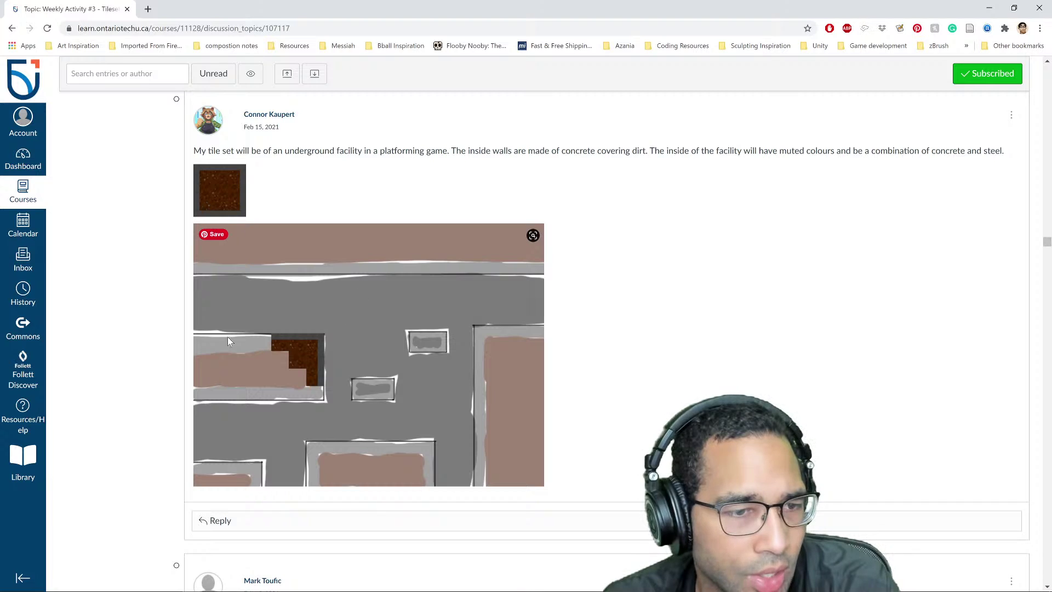
{"action": "scroll", "coordinate": [462, 284], "scroll_direction": "down", "scroll_amount": 7}
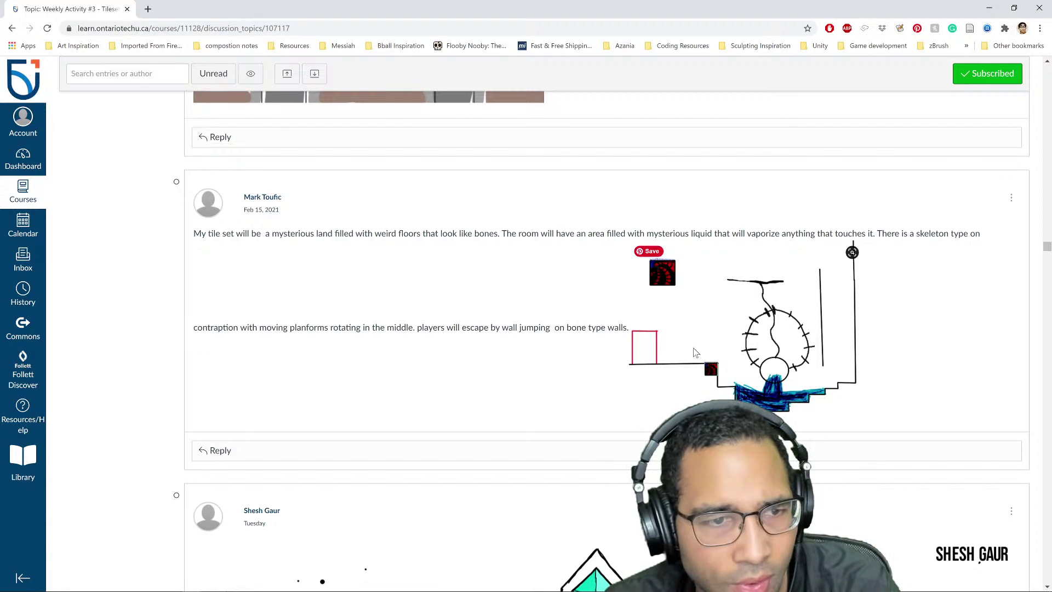
Read the surrealist geometric architecture post and examine its green crystal monument and the repeating pillar-platform tiles.
{"action": "scroll", "coordinate": [699, 364], "scroll_direction": "down", "scroll_amount": 5}
{"action": "scroll", "coordinate": [698, 366], "scroll_direction": "down", "scroll_amount": 6}
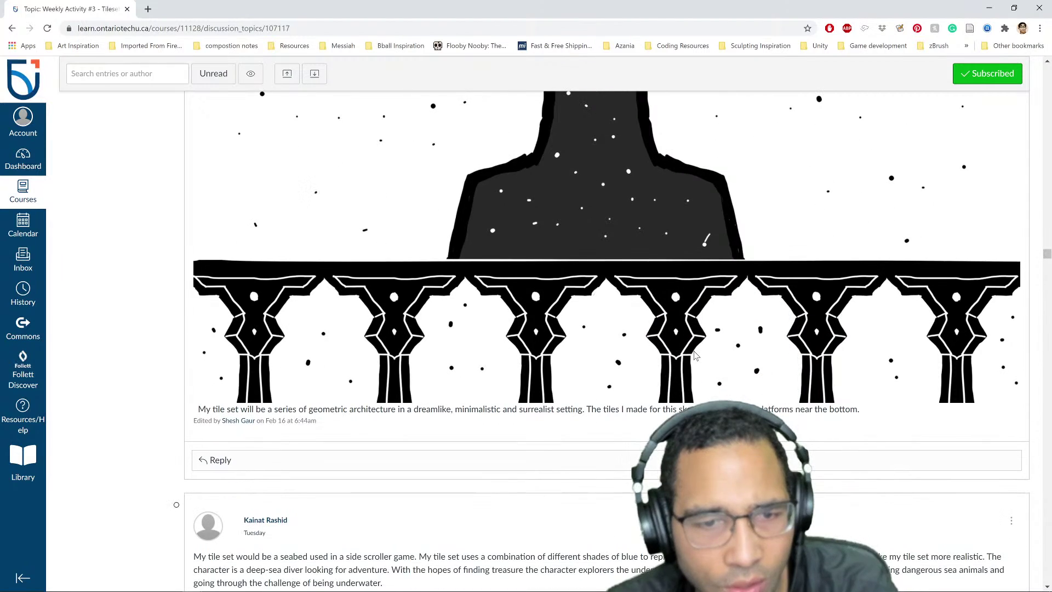
{"action": "scroll", "coordinate": [694, 353], "scroll_direction": "up", "scroll_amount": 2}
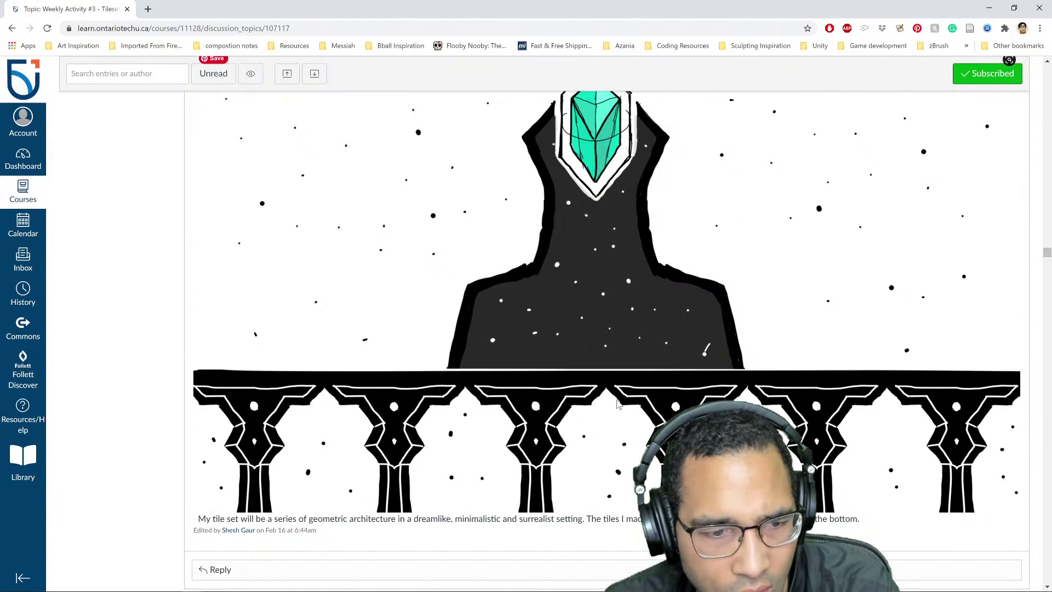
{"action": "scroll", "coordinate": [604, 410], "scroll_direction": "up", "scroll_amount": 3}
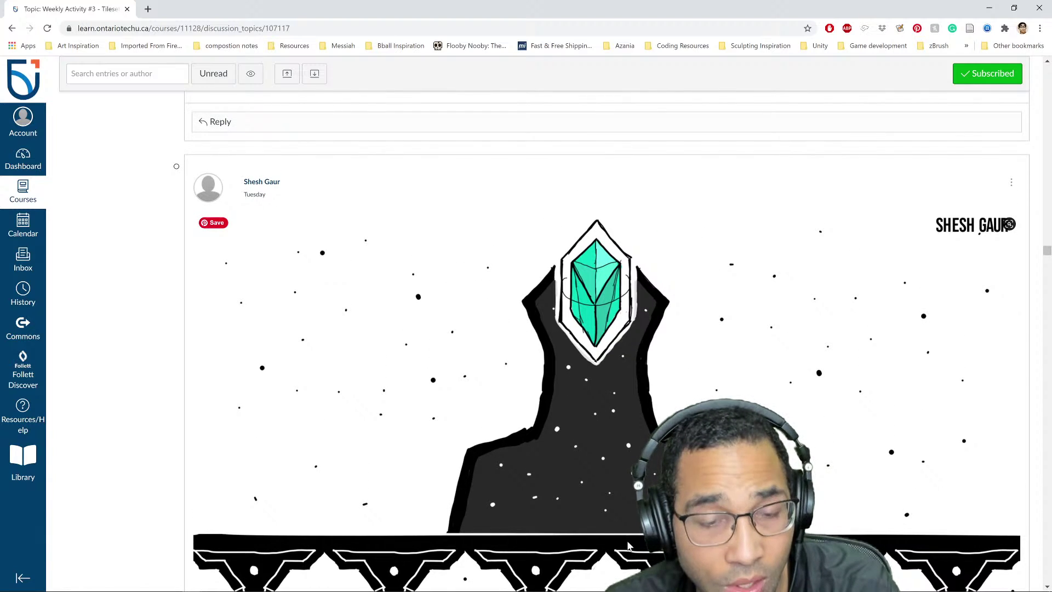
{"action": "scroll", "coordinate": [412, 412], "scroll_direction": "down", "scroll_amount": 4}
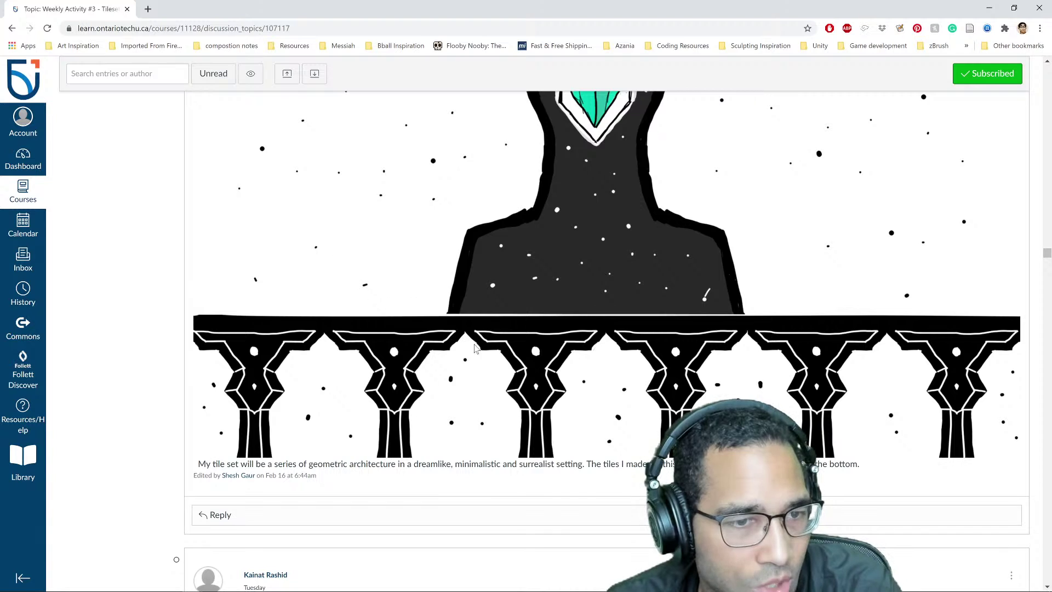
{"action": "scroll", "coordinate": [476, 416], "scroll_direction": "down", "scroll_amount": 1}
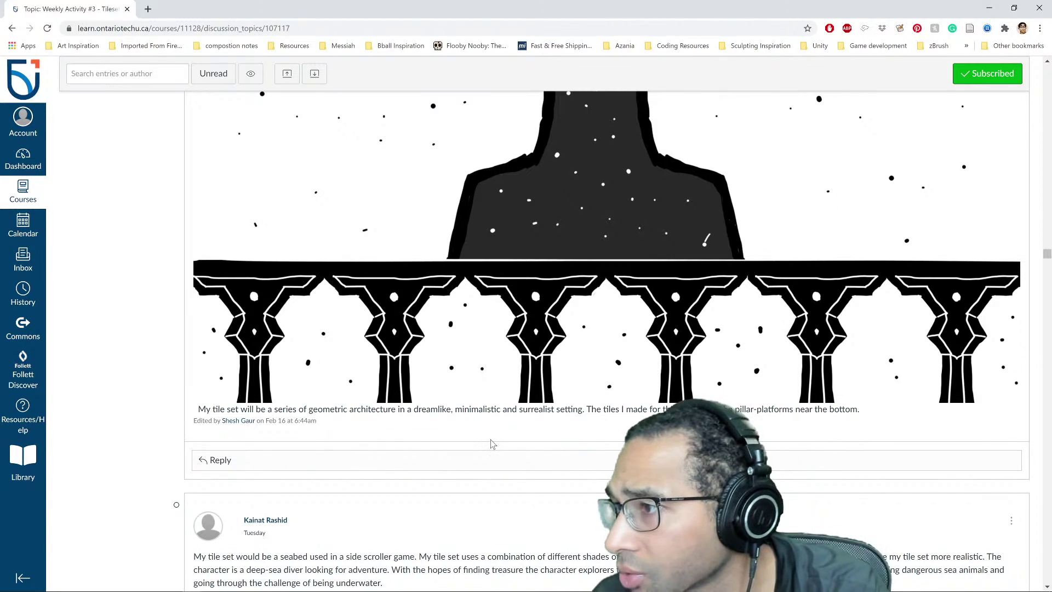
Review the seabed side-scroller post's tile and diver scene, and the metal science lab post's death-zone sketch and grey tile.
{"action": "scroll", "coordinate": [472, 329], "scroll_direction": "down", "scroll_amount": 7}
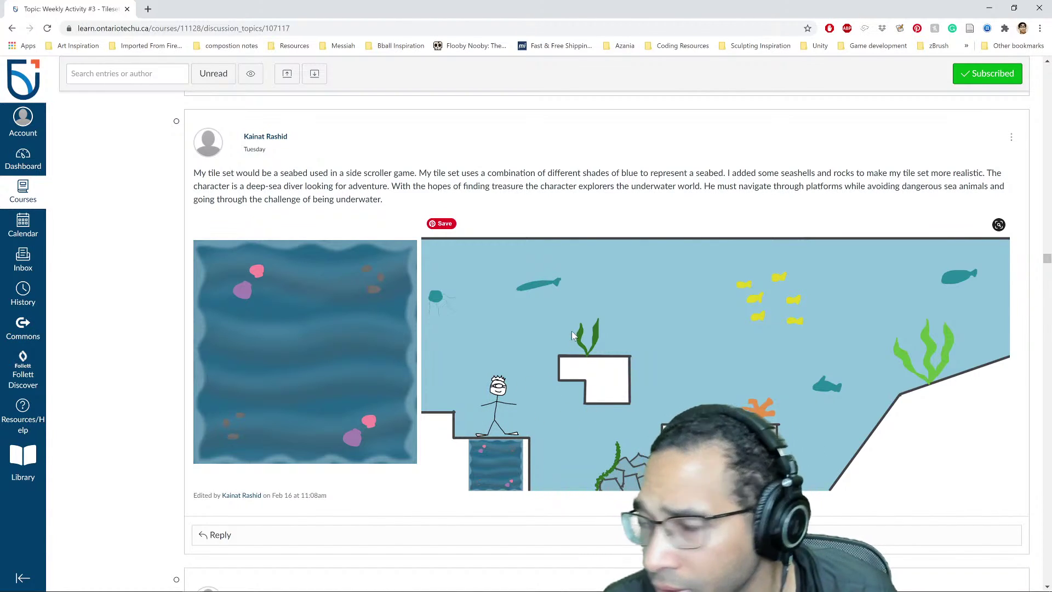
{"action": "scroll", "coordinate": [574, 336], "scroll_direction": "down", "scroll_amount": 4}
{"action": "scroll", "coordinate": [565, 323], "scroll_direction": "down", "scroll_amount": 4}
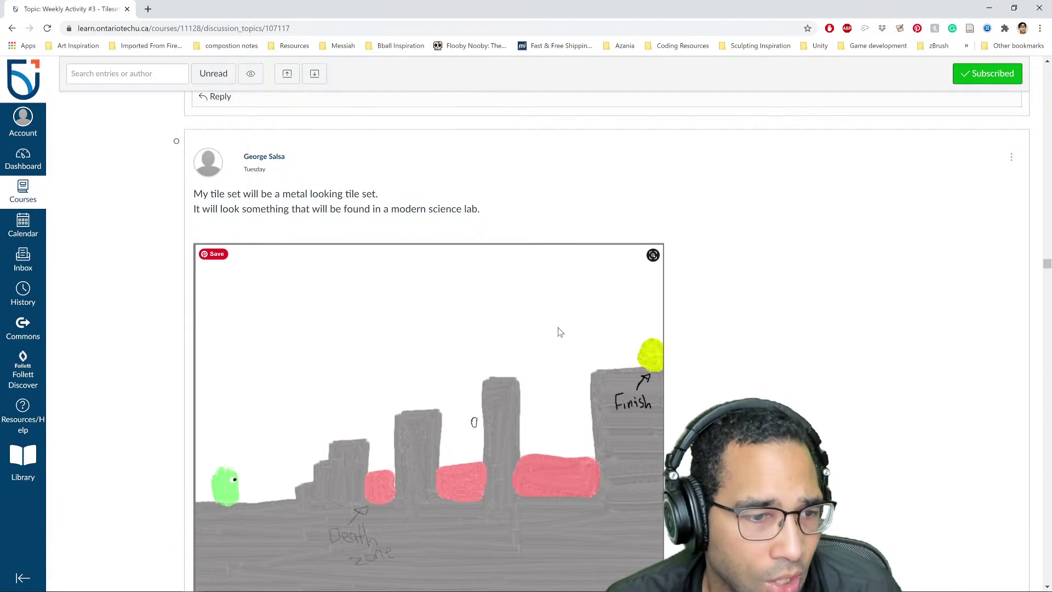
{"action": "scroll", "coordinate": [559, 319], "scroll_direction": "down", "scroll_amount": 5}
{"action": "scroll", "coordinate": [559, 320], "scroll_direction": "down", "scroll_amount": 1}
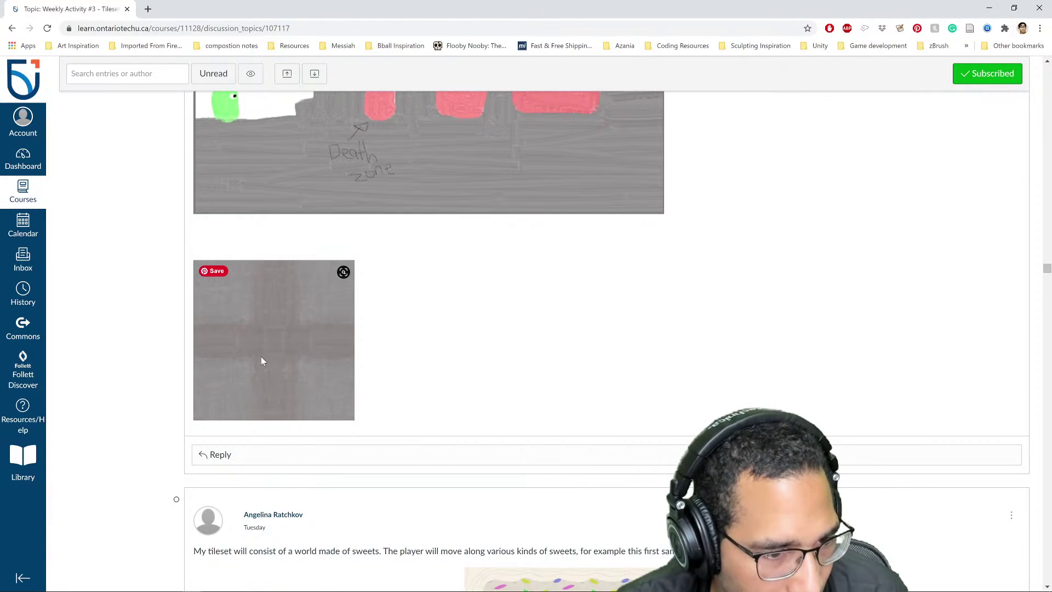
Read the world of sweets post and compare its birthday-cake sprinkle tile with the cake, fork and cookie sketch.
{"action": "scroll", "coordinate": [269, 356], "scroll_direction": "down", "scroll_amount": 7}
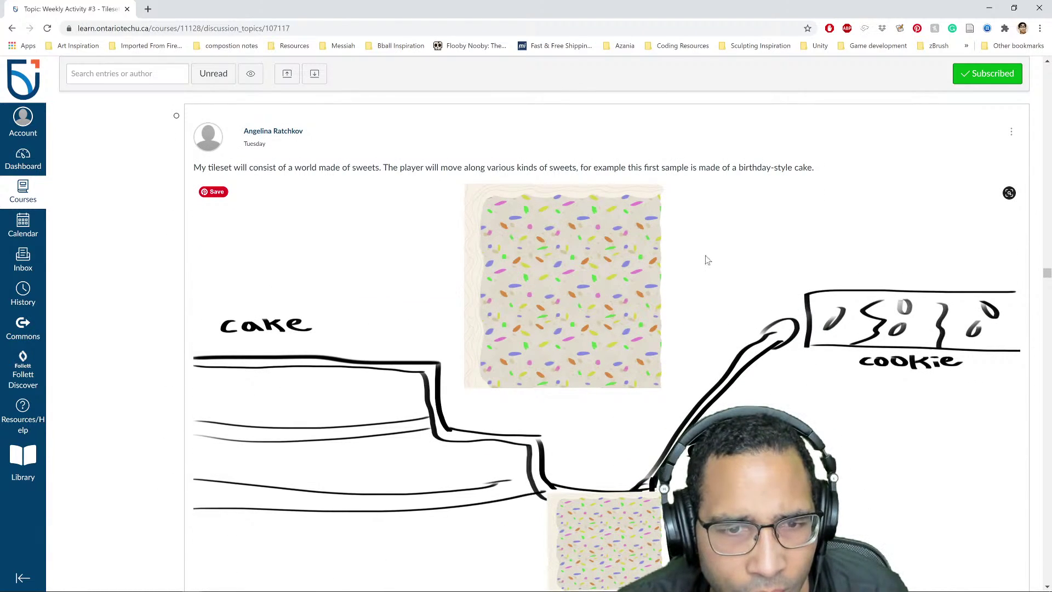
{"action": "scroll", "coordinate": [581, 268], "scroll_direction": "down", "scroll_amount": 2}
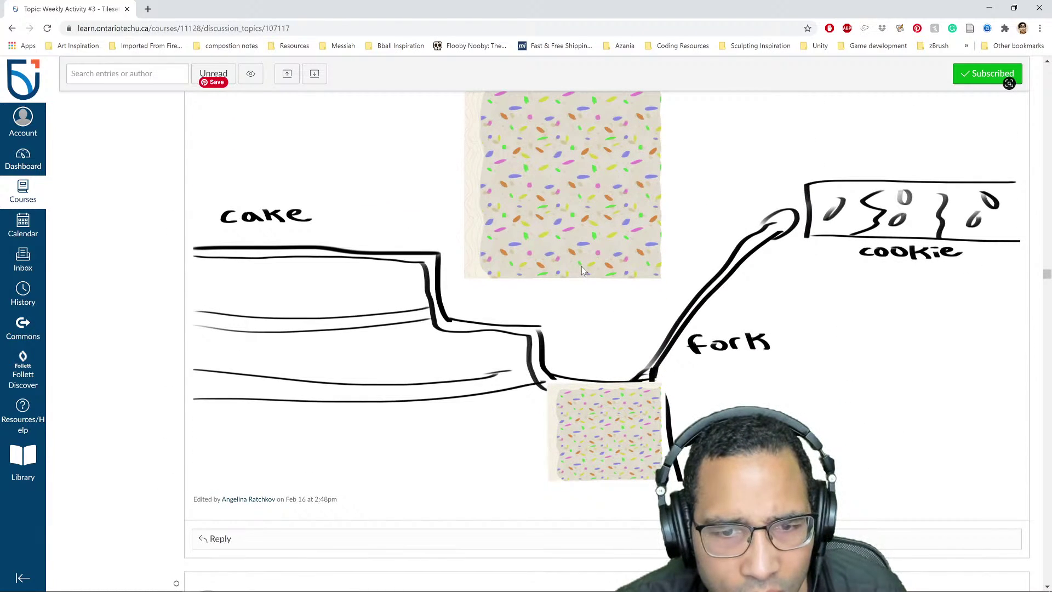
{"action": "scroll", "coordinate": [583, 268], "scroll_direction": "up", "scroll_amount": 2}
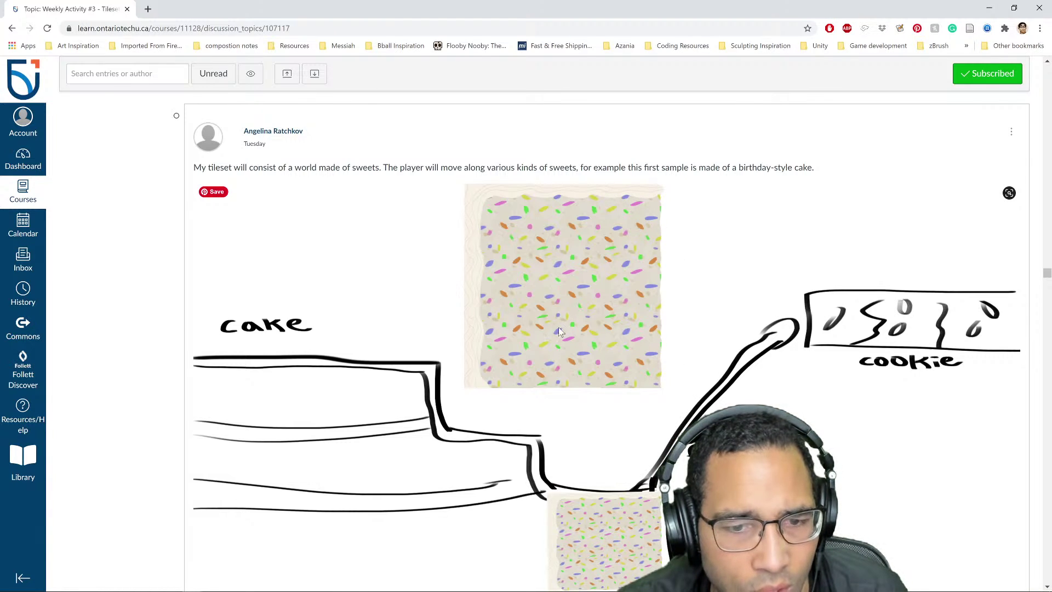
{"action": "scroll", "coordinate": [571, 330], "scroll_direction": "down", "scroll_amount": 2}
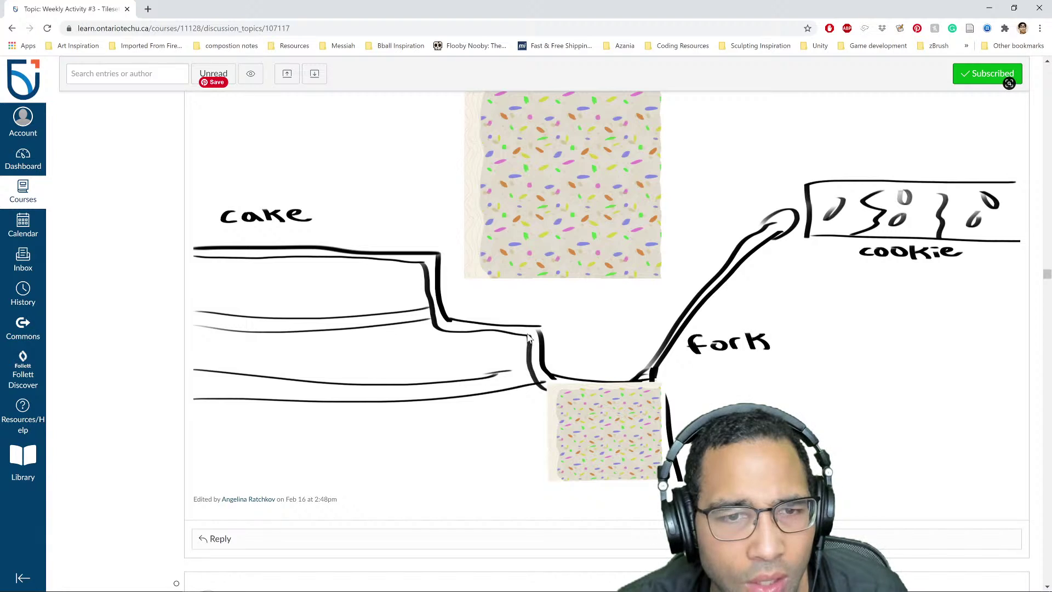
{"action": "scroll", "coordinate": [537, 328], "scroll_direction": "up", "scroll_amount": 3}
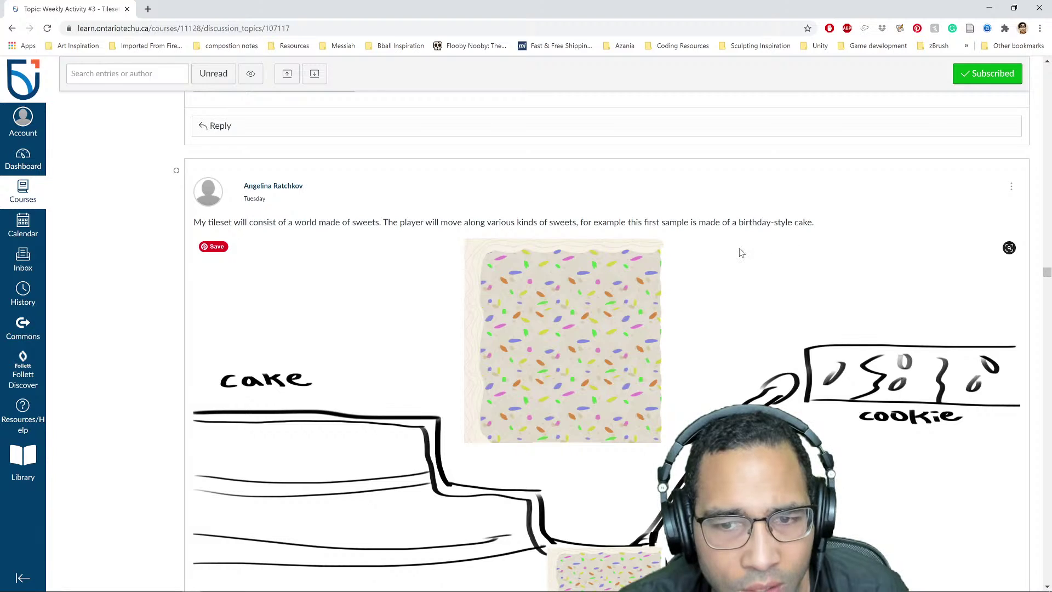
{"action": "scroll", "coordinate": [712, 460], "scroll_direction": "down", "scroll_amount": 1}
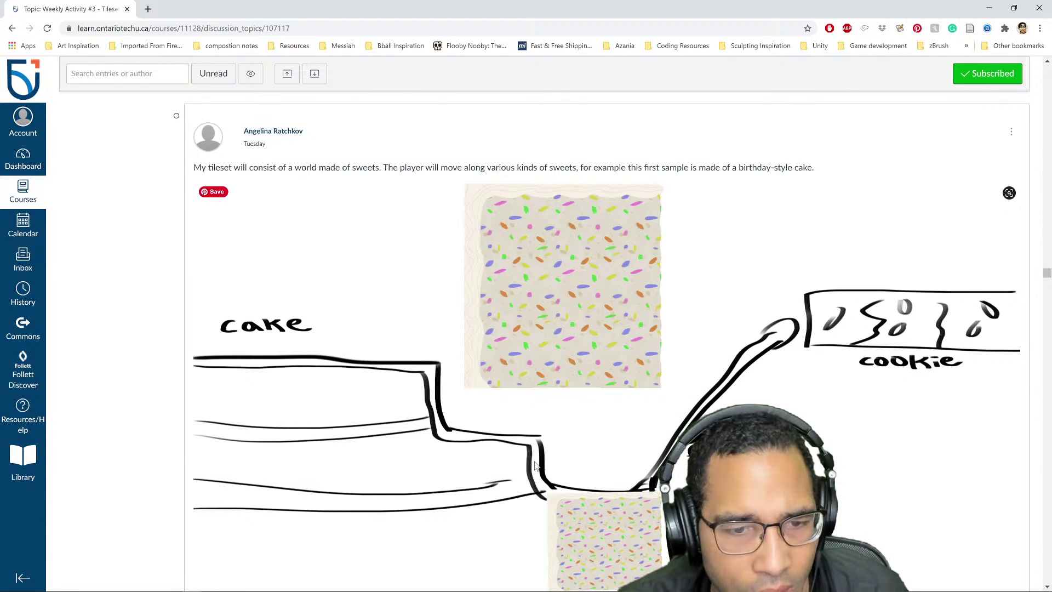
{"action": "scroll", "coordinate": [536, 462], "scroll_direction": "down", "scroll_amount": 3}
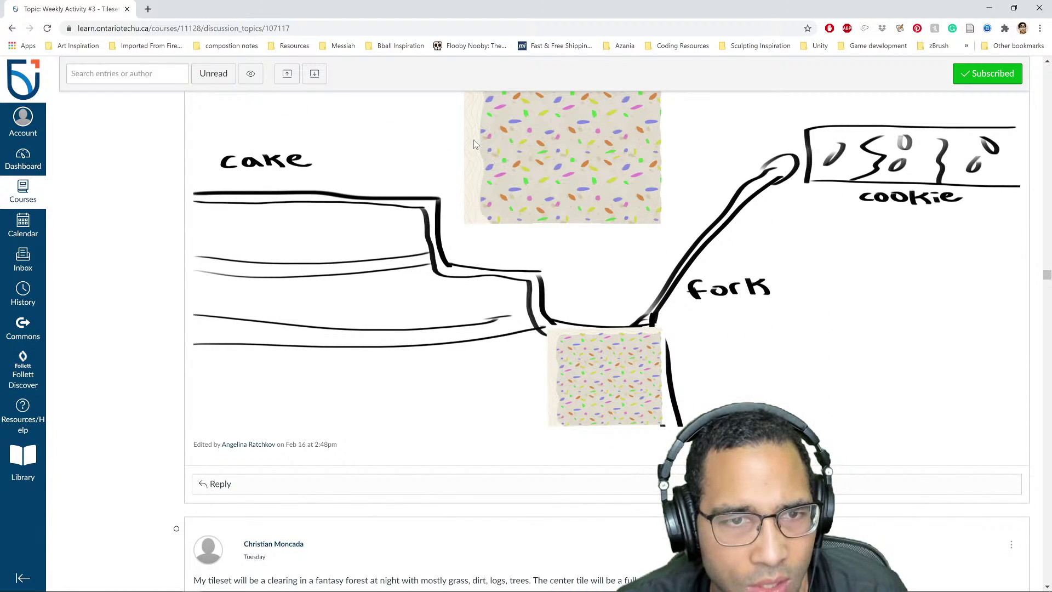
Read the night-time fantasy forest clearing post and examine its grass and dirt tile within the platform sketch.
{"action": "scroll", "coordinate": [366, 307], "scroll_direction": "down", "scroll_amount": 6}
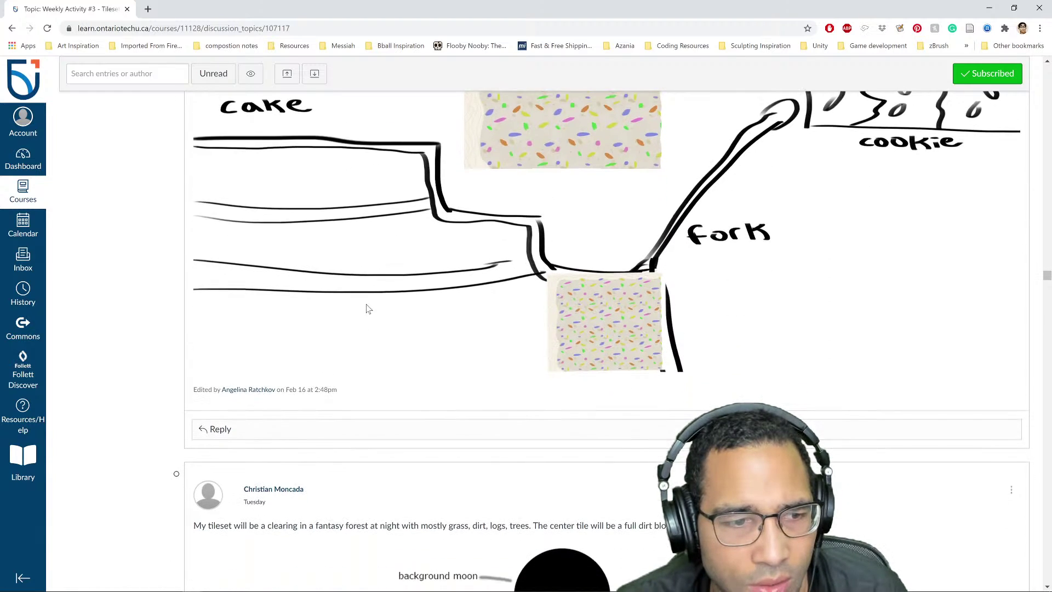
{"action": "scroll", "coordinate": [361, 302], "scroll_direction": "down", "scroll_amount": 3}
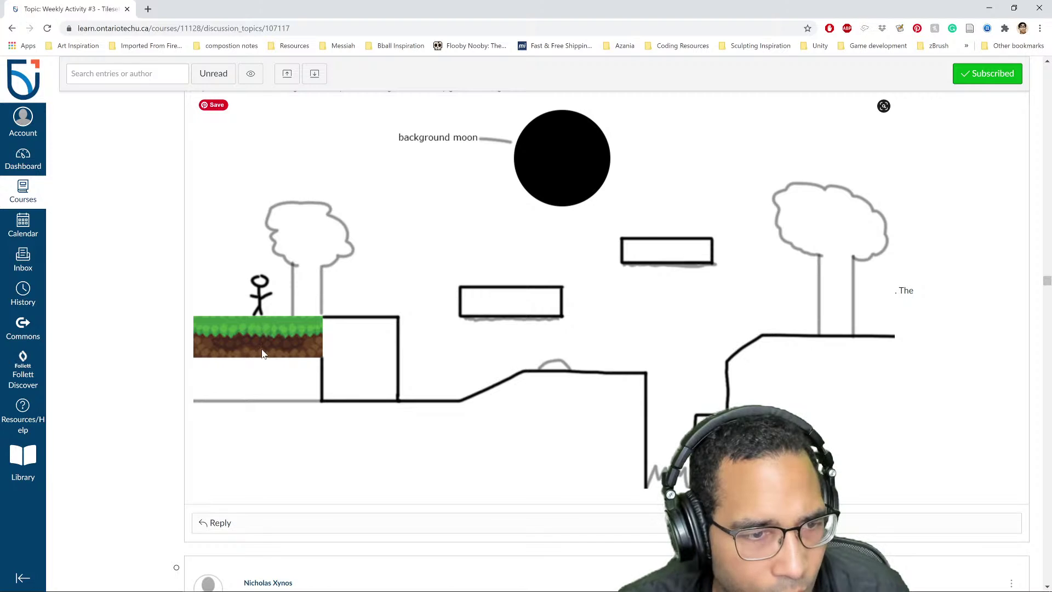
{"action": "scroll", "coordinate": [272, 362], "scroll_direction": "down", "scroll_amount": 4}
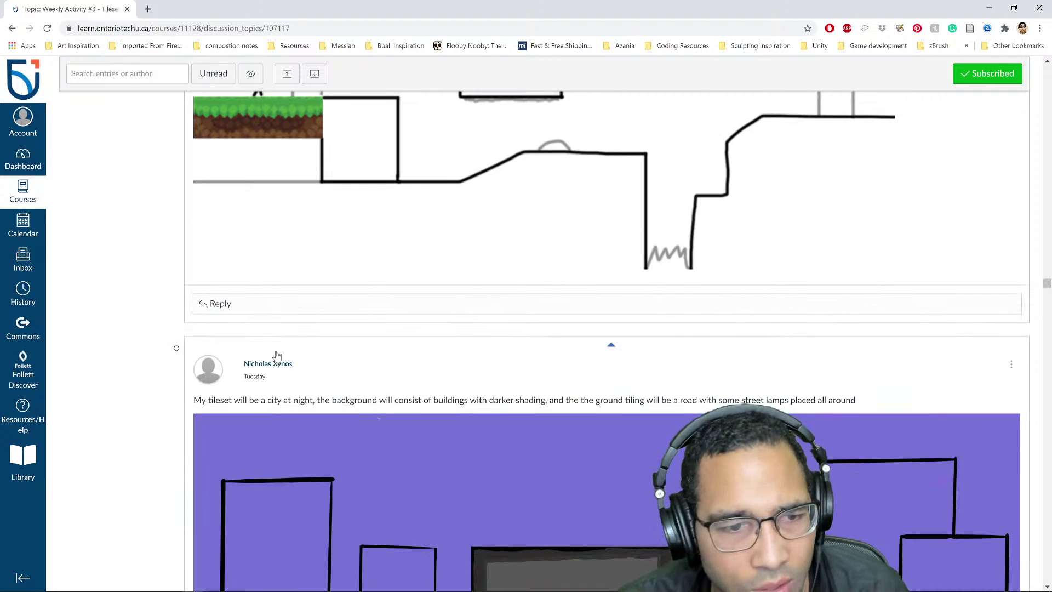
Examine the night city post's dark grey road tile and its purple sketch of buildings, stepped ground and street lamps.
{"action": "scroll", "coordinate": [278, 347], "scroll_direction": "down", "scroll_amount": 8}
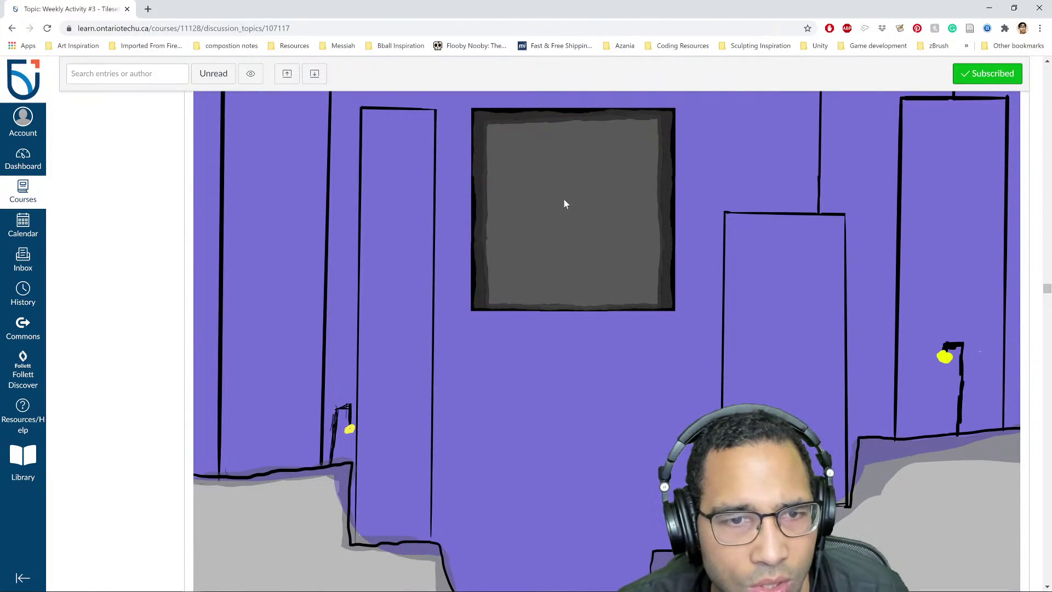
{"action": "scroll", "coordinate": [602, 242], "scroll_direction": "down", "scroll_amount": 5}
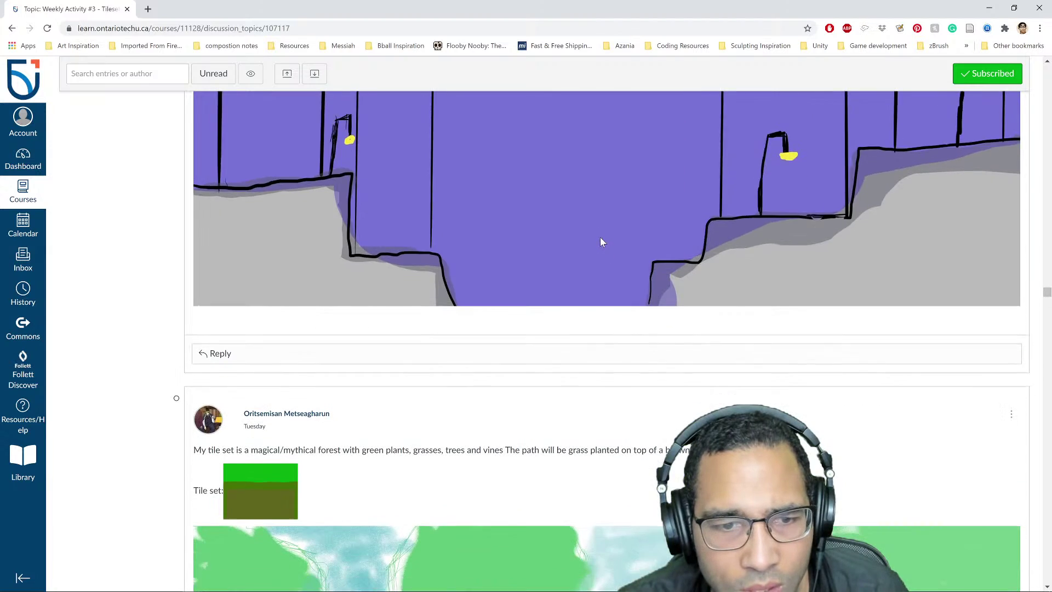
{"action": "scroll", "coordinate": [602, 242], "scroll_direction": "down", "scroll_amount": 4}
{"action": "scroll", "coordinate": [599, 241], "scroll_direction": "up", "scroll_amount": 6}
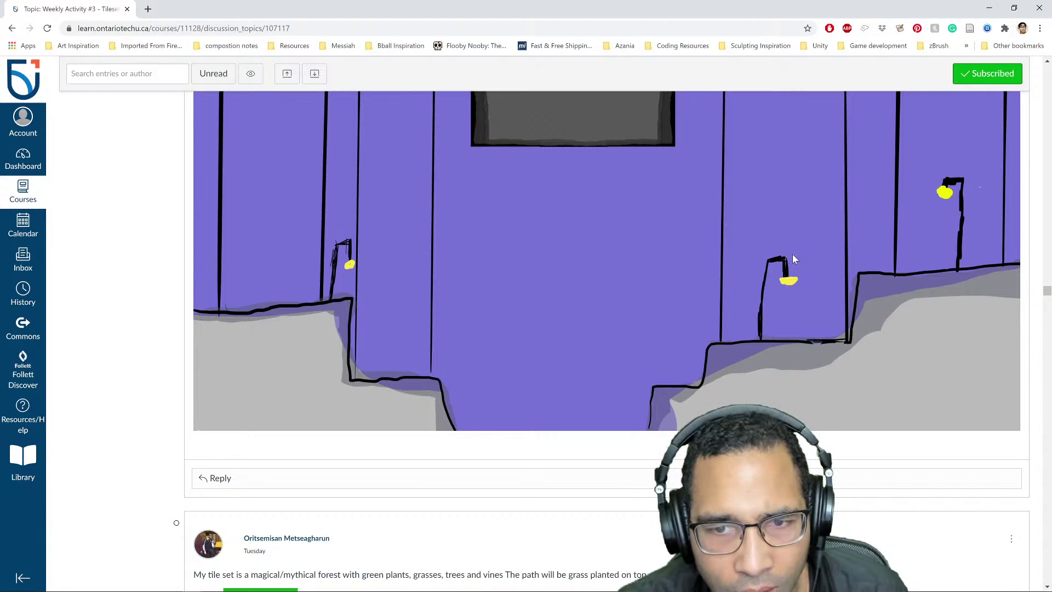
Examine the magical forest post's sketch and grass tile, and read the swamp post with its muddy tile and labelled platform sketch.
{"action": "scroll", "coordinate": [712, 274], "scroll_direction": "down", "scroll_amount": 15}
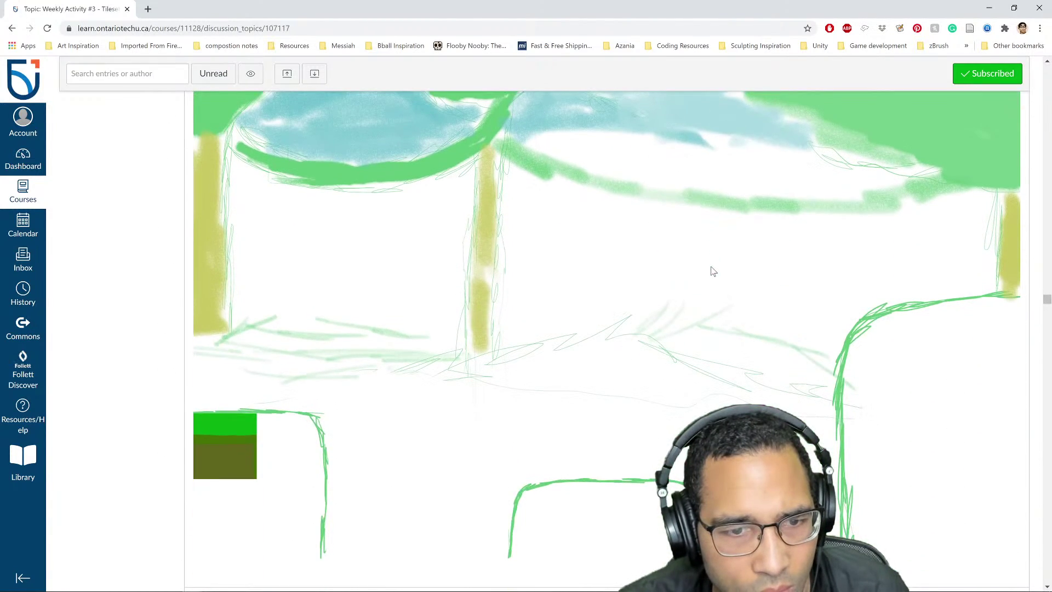
{"action": "scroll", "coordinate": [711, 265], "scroll_direction": "down", "scroll_amount": 5}
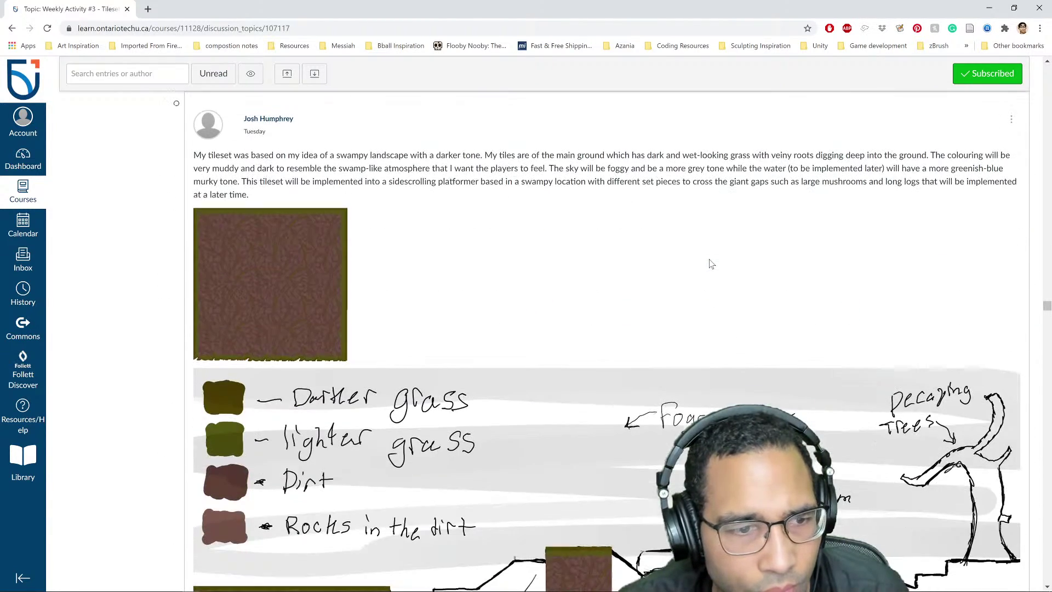
{"action": "mouse_move", "coordinate": [291, 257]}
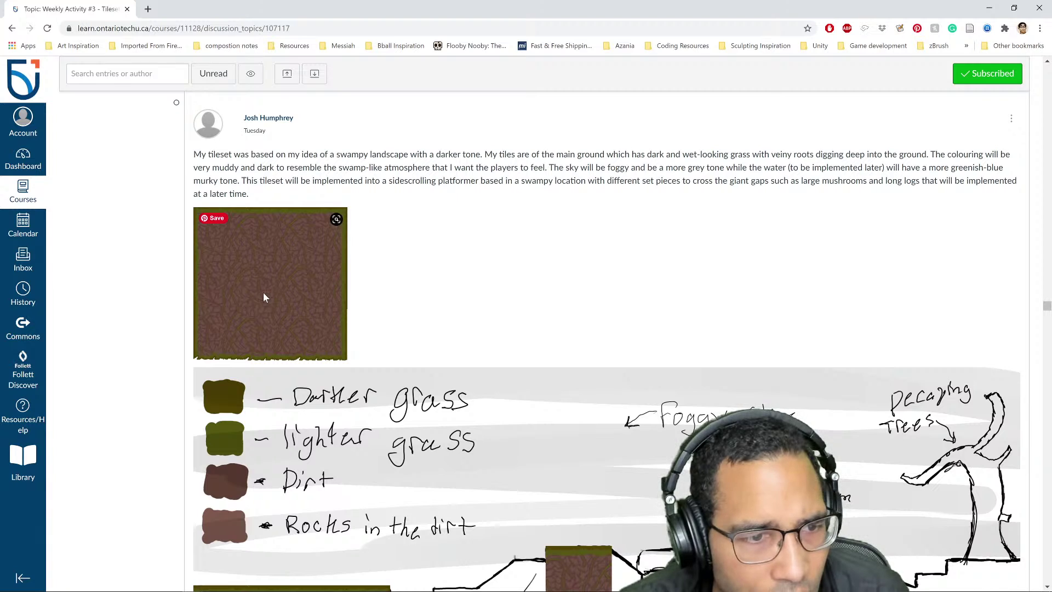
{"action": "scroll", "coordinate": [310, 289], "scroll_direction": "down", "scroll_amount": 14}
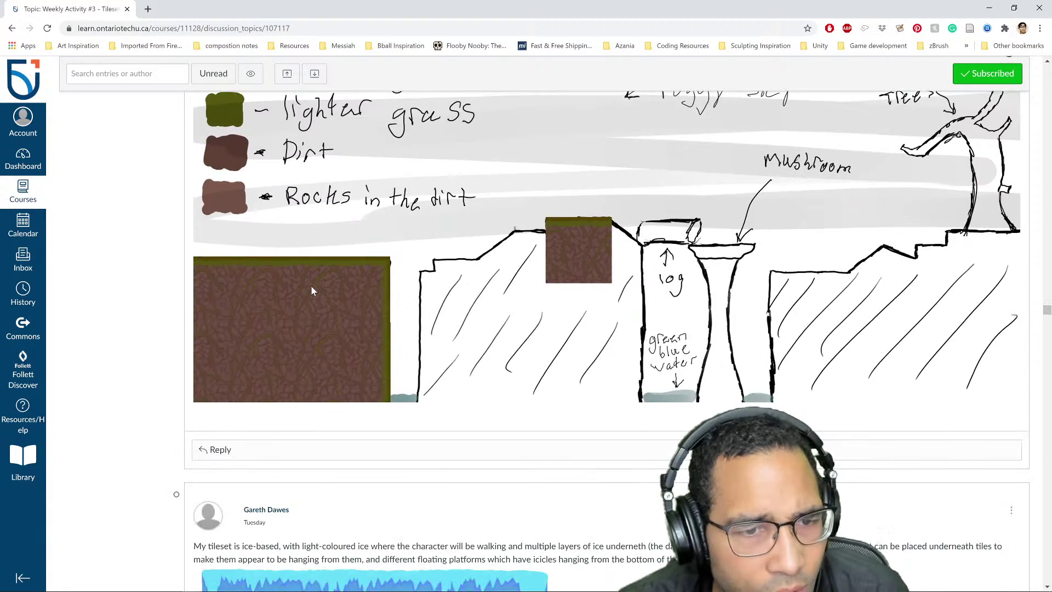
{"action": "scroll", "coordinate": [312, 287], "scroll_direction": "up", "scroll_amount": 2}
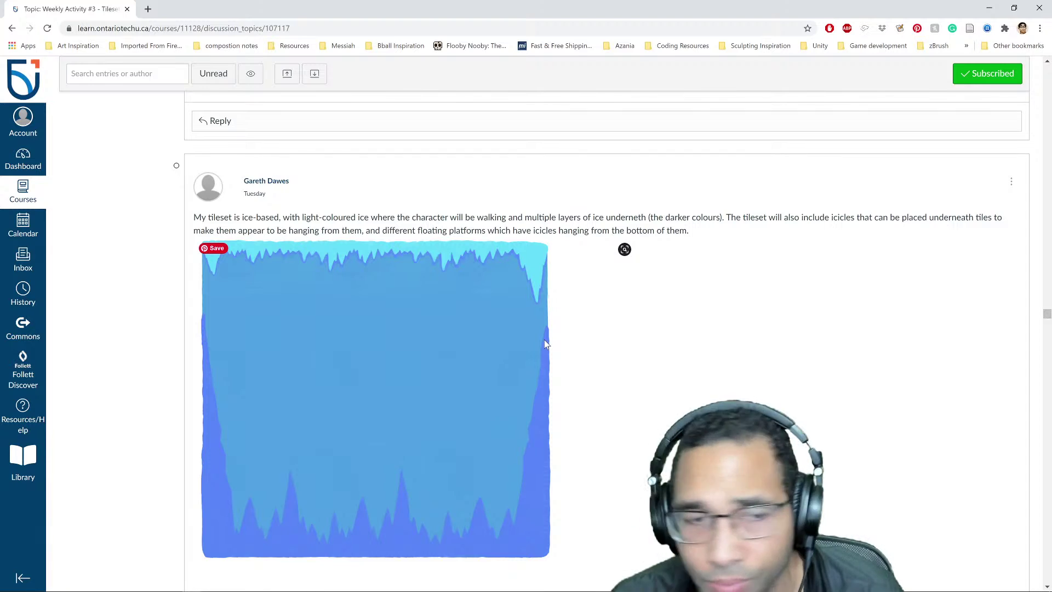
Review the ice post's level outline with icicles, and compare the grassy plains post's tile with its vine-covered platform scene.
{"action": "scroll", "coordinate": [463, 333], "scroll_direction": "down", "scroll_amount": 8}
{"action": "scroll", "coordinate": [464, 333], "scroll_direction": "down", "scroll_amount": 1}
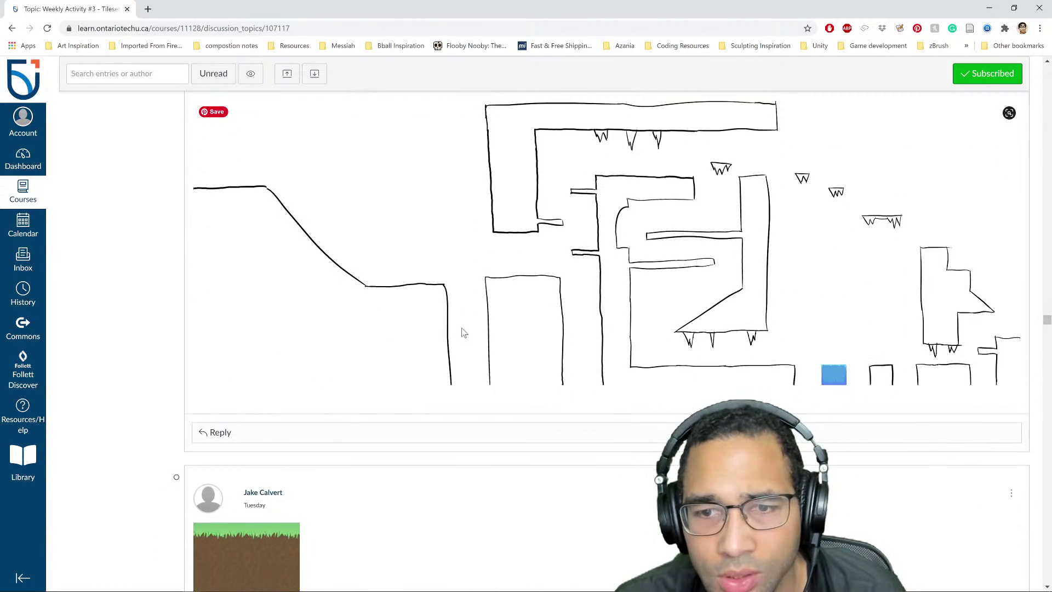
{"action": "scroll", "coordinate": [463, 329], "scroll_direction": "down", "scroll_amount": 8}
{"action": "scroll", "coordinate": [295, 333], "scroll_direction": "up", "scroll_amount": 3}
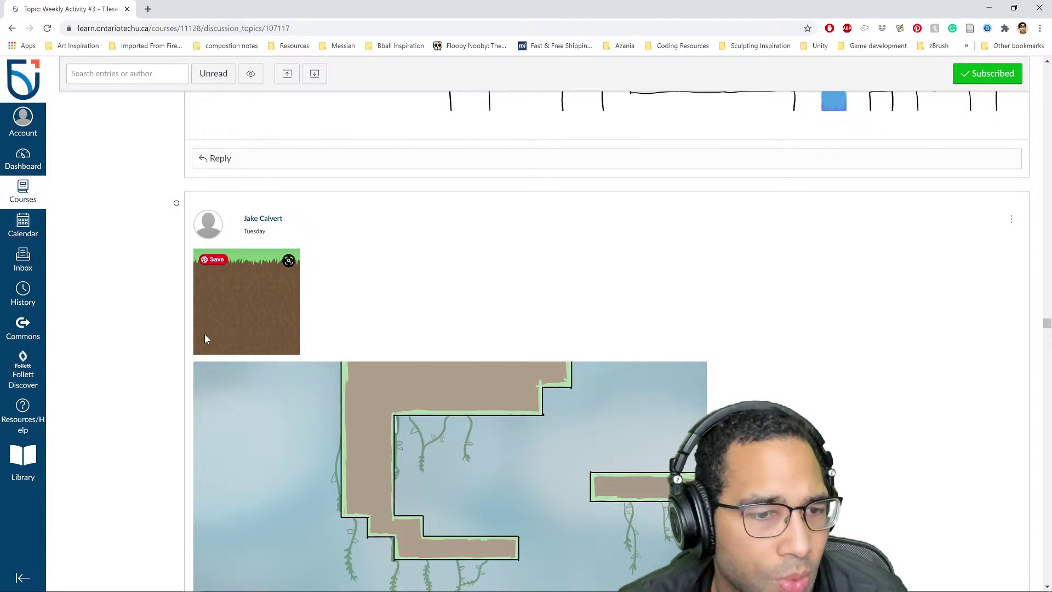
{"action": "scroll", "coordinate": [207, 312], "scroll_direction": "down", "scroll_amount": 10}
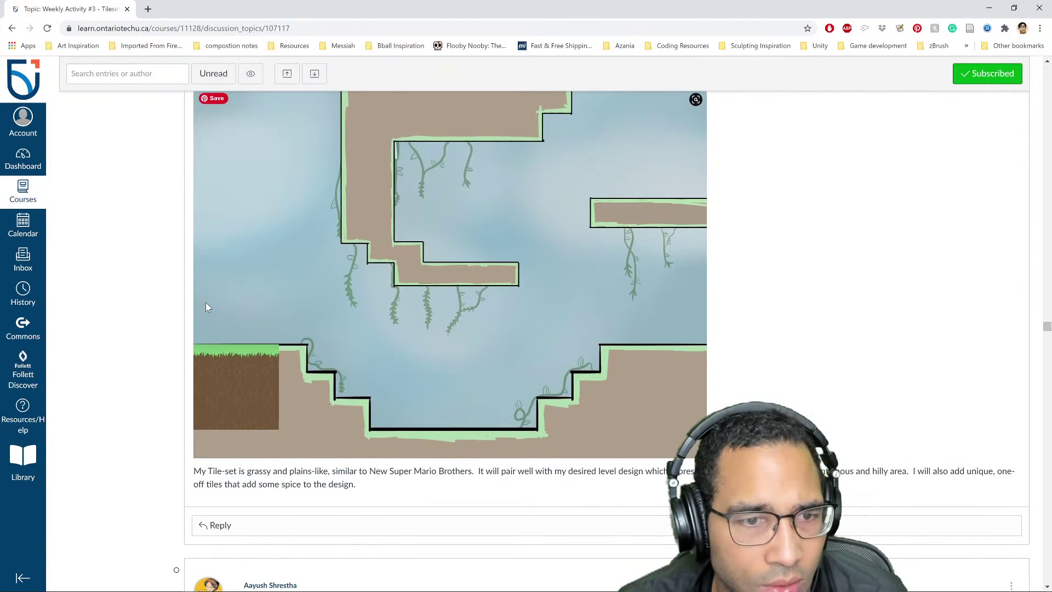
{"action": "scroll", "coordinate": [253, 323], "scroll_direction": "up", "scroll_amount": 4}
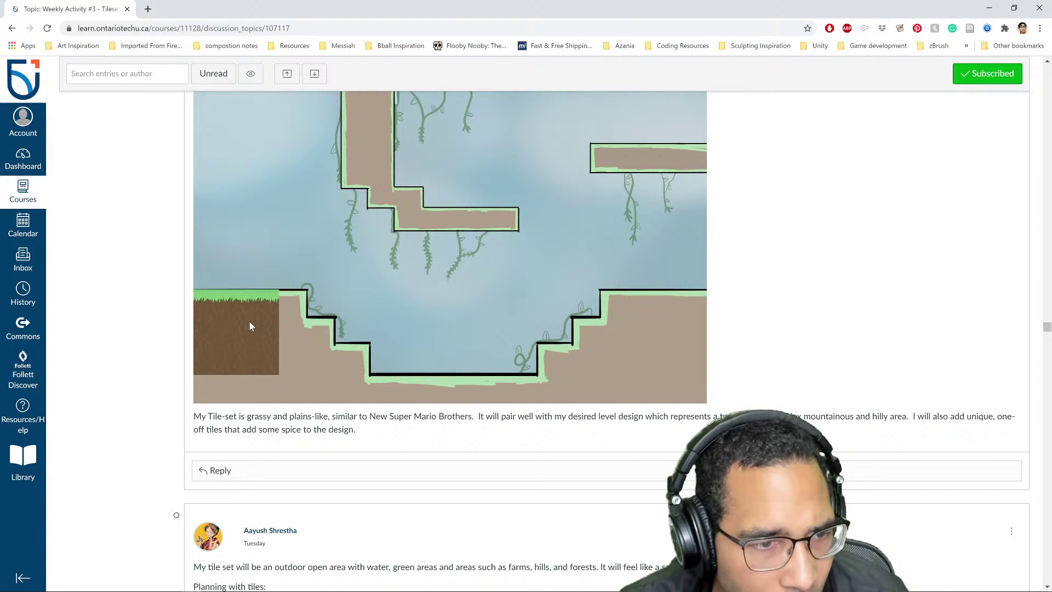
Review the outdoor open area post, comparing its grass tile with the tile-planning and coloured level maps of hill, house, farm and water.
{"action": "scroll", "coordinate": [235, 345], "scroll_direction": "down", "scroll_amount": 10}
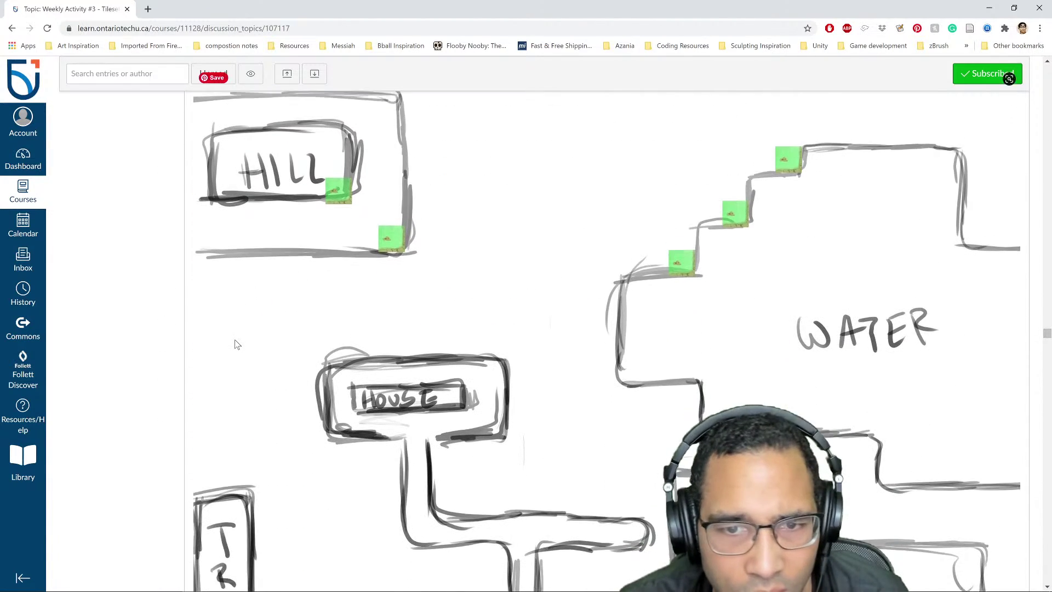
{"action": "scroll", "coordinate": [236, 343], "scroll_direction": "down", "scroll_amount": 15}
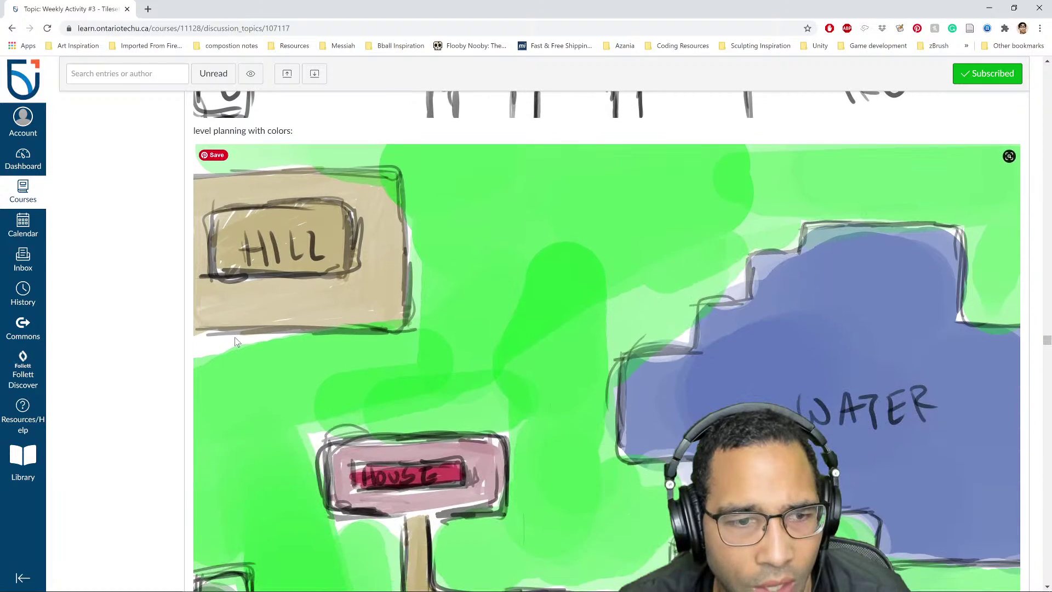
{"action": "scroll", "coordinate": [234, 337], "scroll_direction": "down", "scroll_amount": 5}
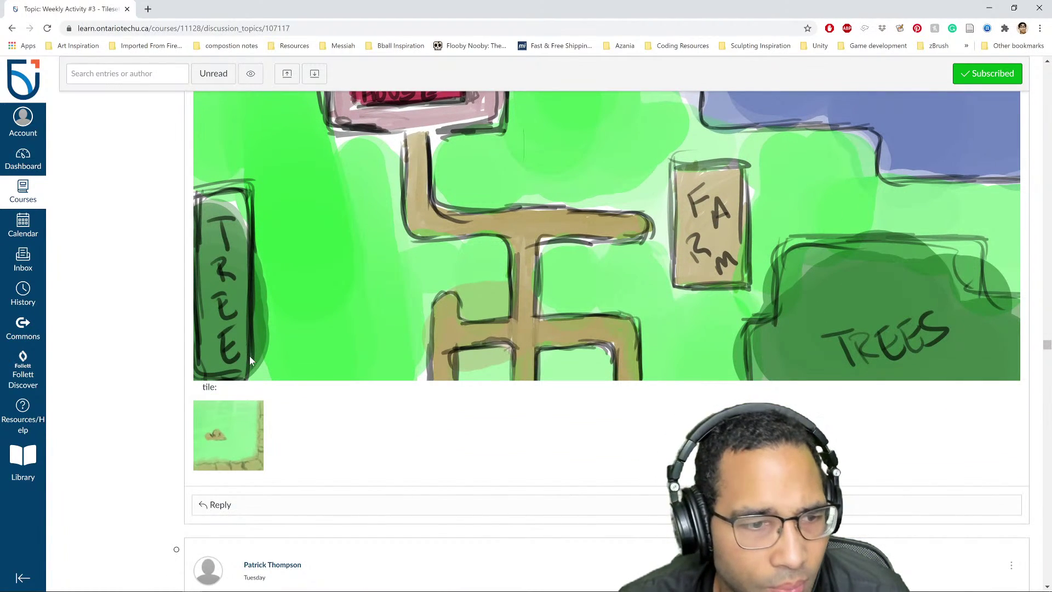
{"action": "scroll", "coordinate": [314, 379], "scroll_direction": "up", "scroll_amount": 5}
{"action": "scroll", "coordinate": [314, 379], "scroll_direction": "up", "scroll_amount": 20}
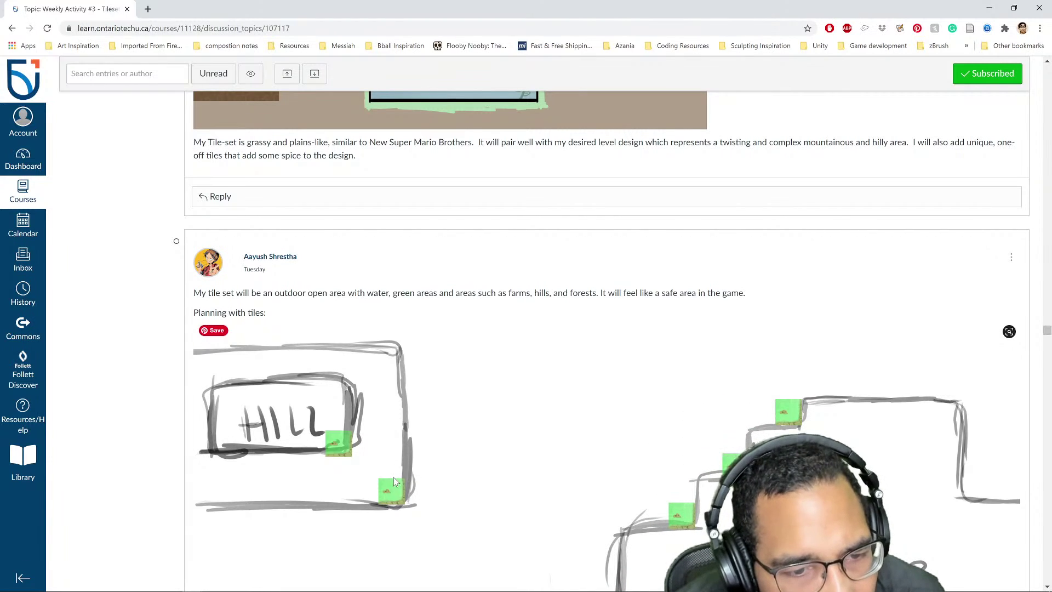
{"action": "scroll", "coordinate": [344, 445], "scroll_direction": "down", "scroll_amount": 15}
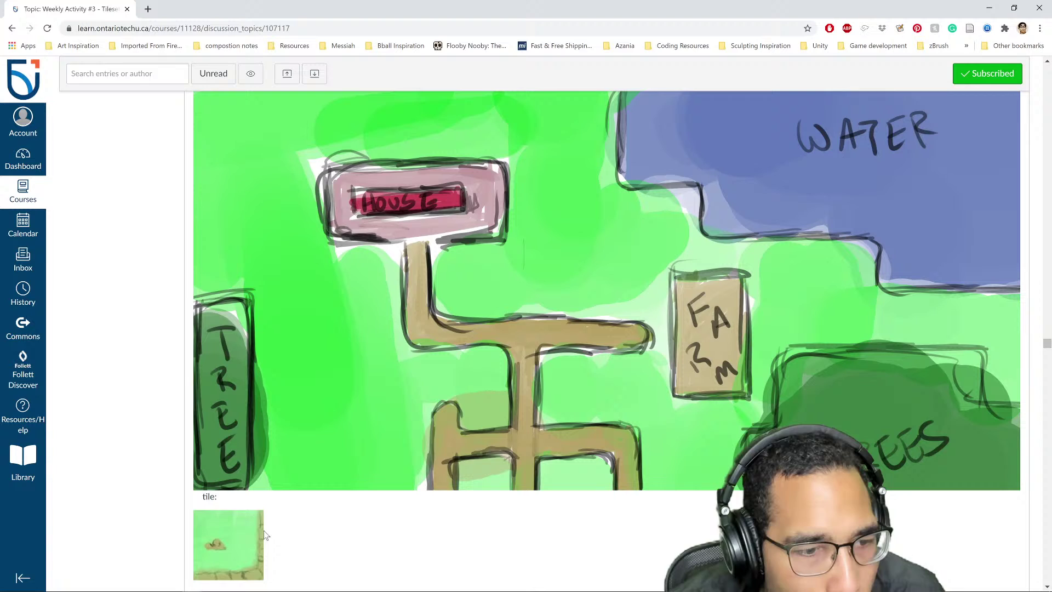
{"action": "mouse_move", "coordinate": [238, 522]}
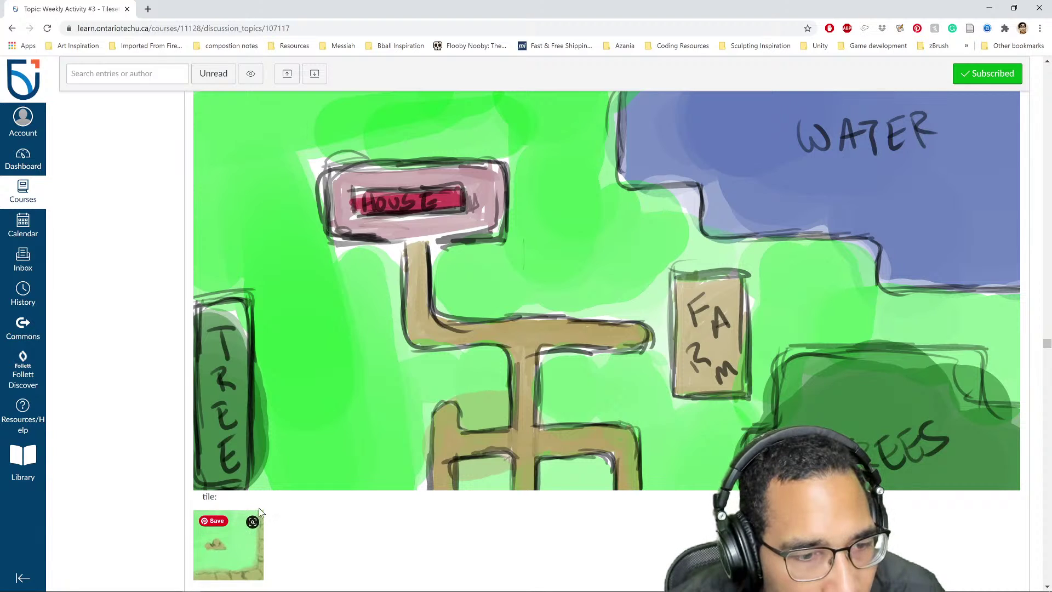
{"action": "scroll", "coordinate": [291, 496], "scroll_direction": "down", "scroll_amount": 1}
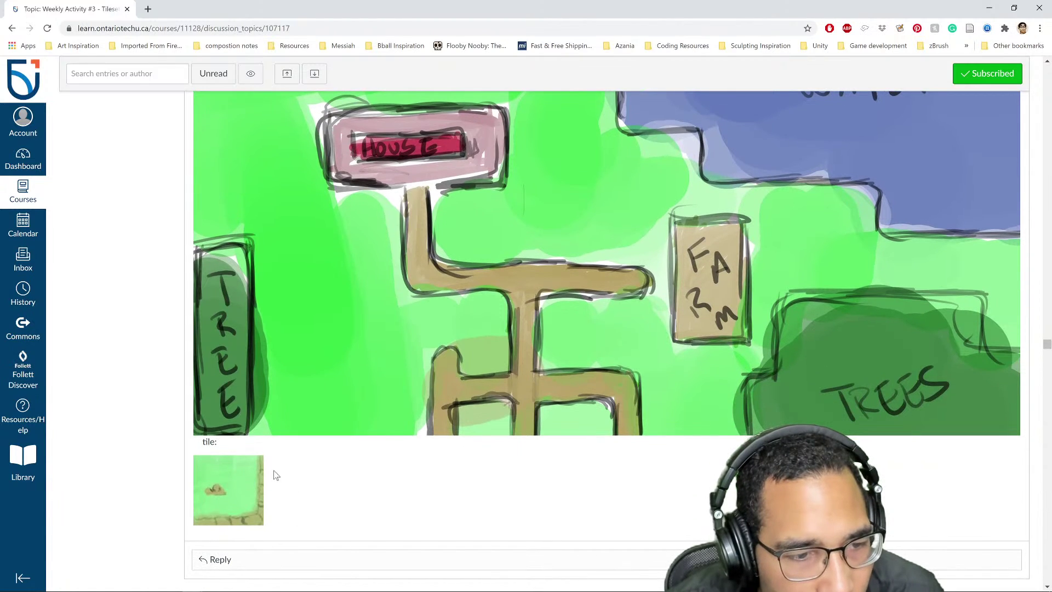
{"action": "mouse_move", "coordinate": [201, 524]}
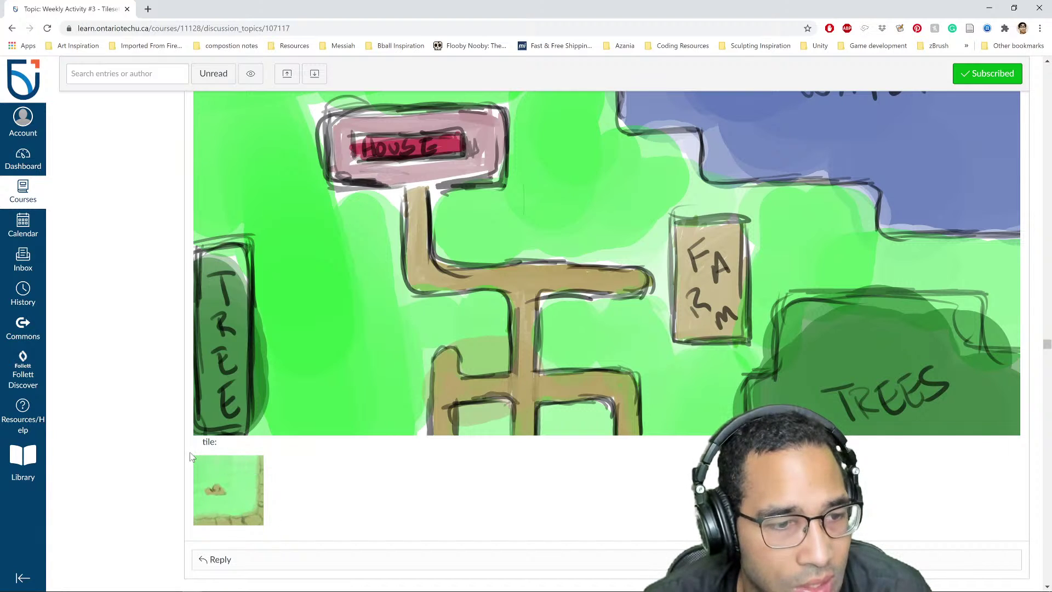
Read the dark, abandoned area post and compare its muted path tile with the sketch of the brick-roofed building.
{"action": "scroll", "coordinate": [304, 458], "scroll_direction": "down", "scroll_amount": 10}
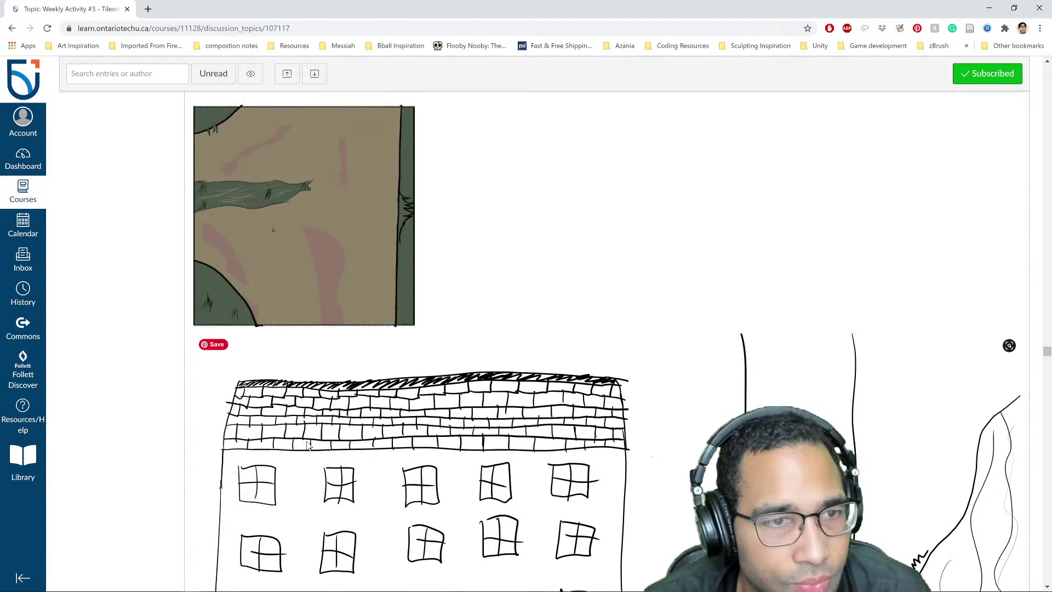
{"action": "scroll", "coordinate": [313, 426], "scroll_direction": "up", "scroll_amount": 3}
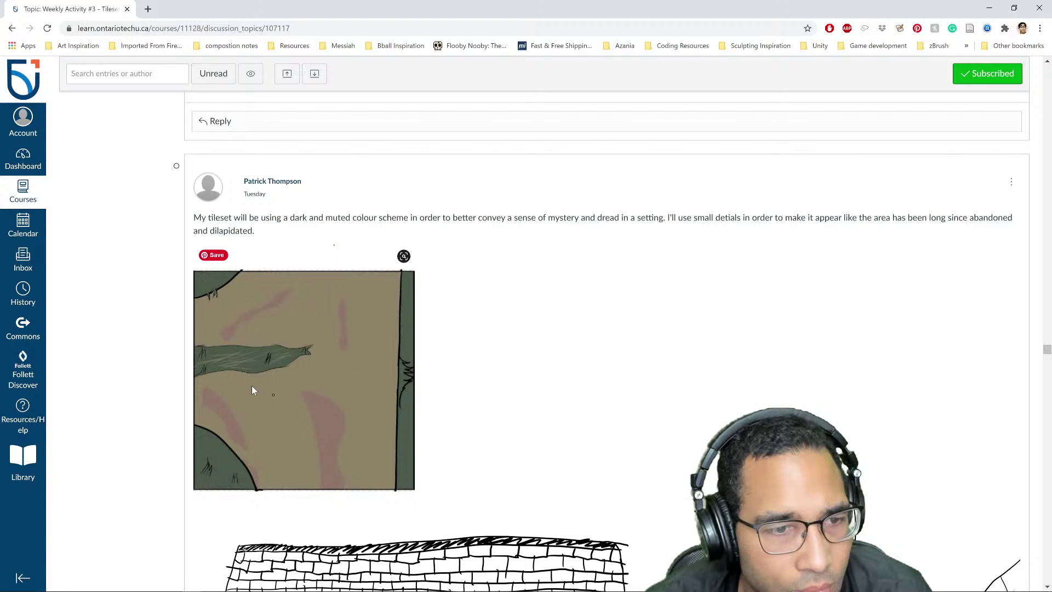
{"action": "scroll", "coordinate": [310, 418], "scroll_direction": "down", "scroll_amount": 10}
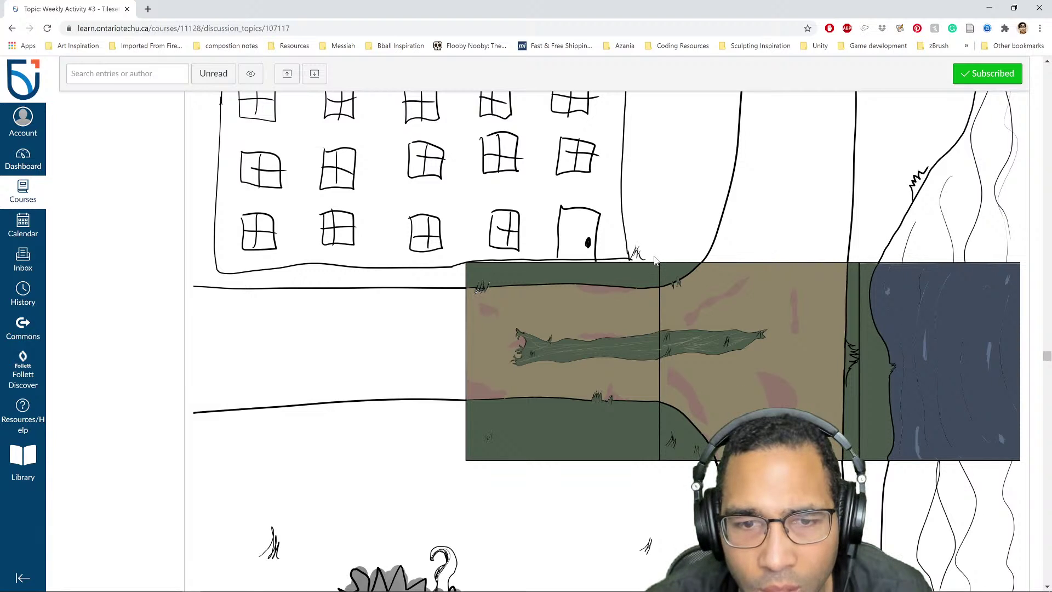
{"action": "scroll", "coordinate": [691, 281], "scroll_direction": "down", "scroll_amount": 4}
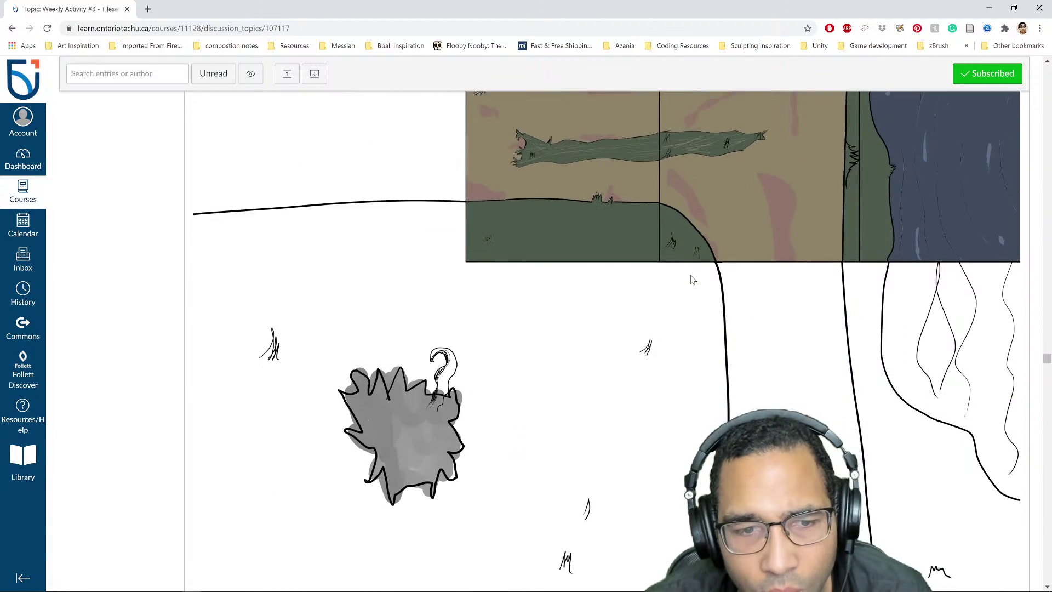
{"action": "scroll", "coordinate": [716, 270], "scroll_direction": "up", "scroll_amount": 8}
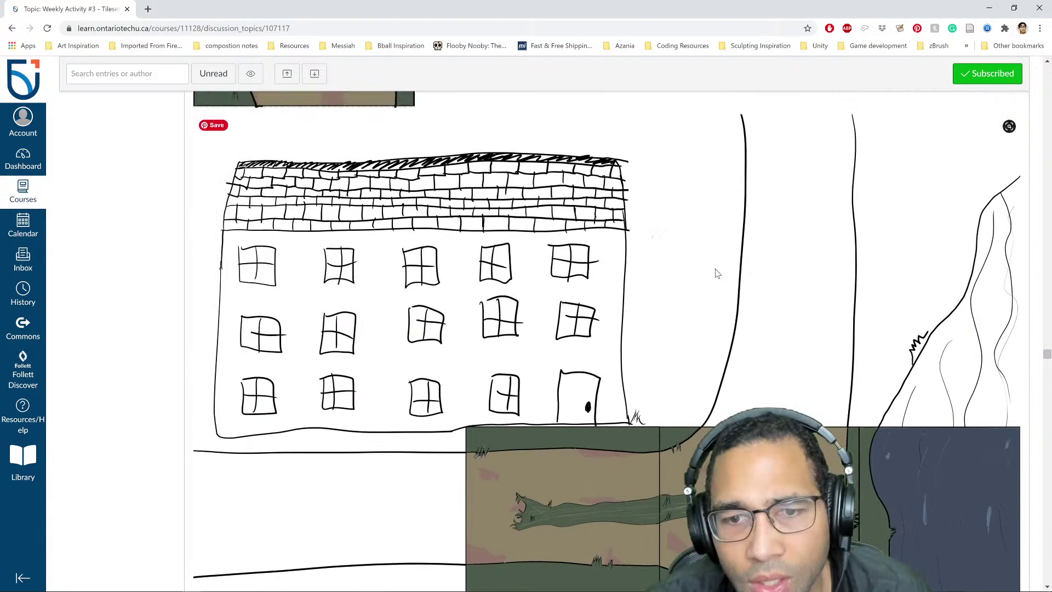
{"action": "scroll", "coordinate": [716, 272], "scroll_direction": "up", "scroll_amount": 4}
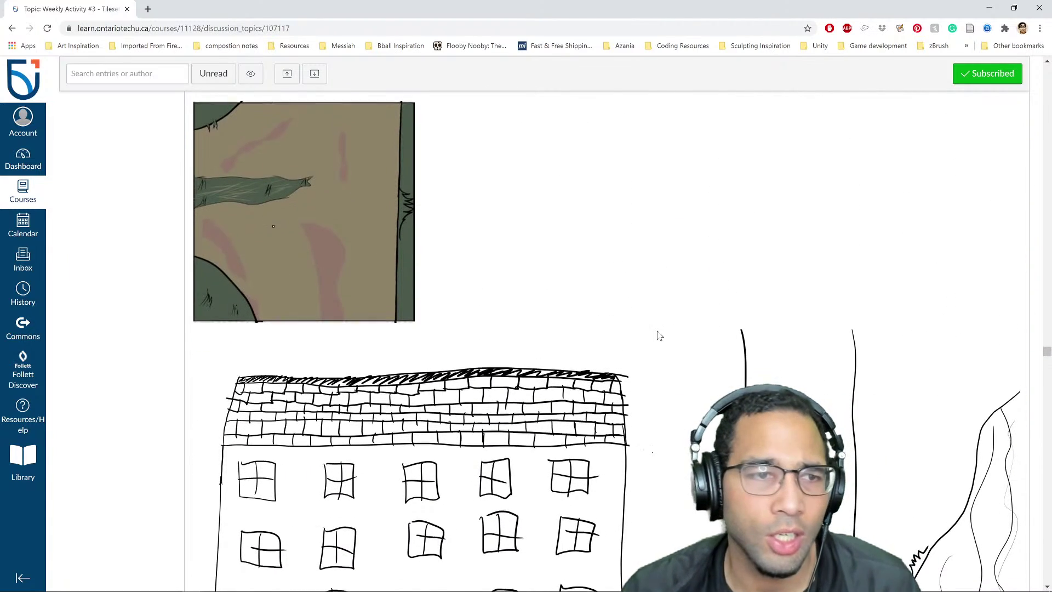
{"action": "scroll", "coordinate": [657, 329], "scroll_direction": "up", "scroll_amount": 4}
{"action": "scroll", "coordinate": [527, 379], "scroll_direction": "down", "scroll_amount": 6}
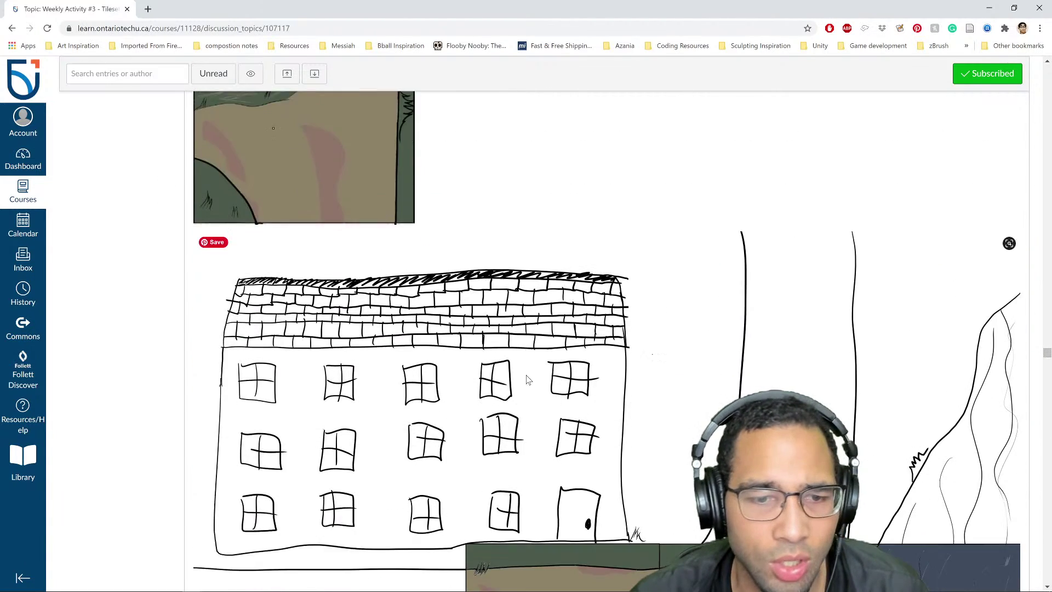
Examine how the coloured path, log and water tiles fit into the building and bush sketch of the abandoned area.
{"action": "scroll", "coordinate": [527, 380], "scroll_direction": "down", "scroll_amount": 5}
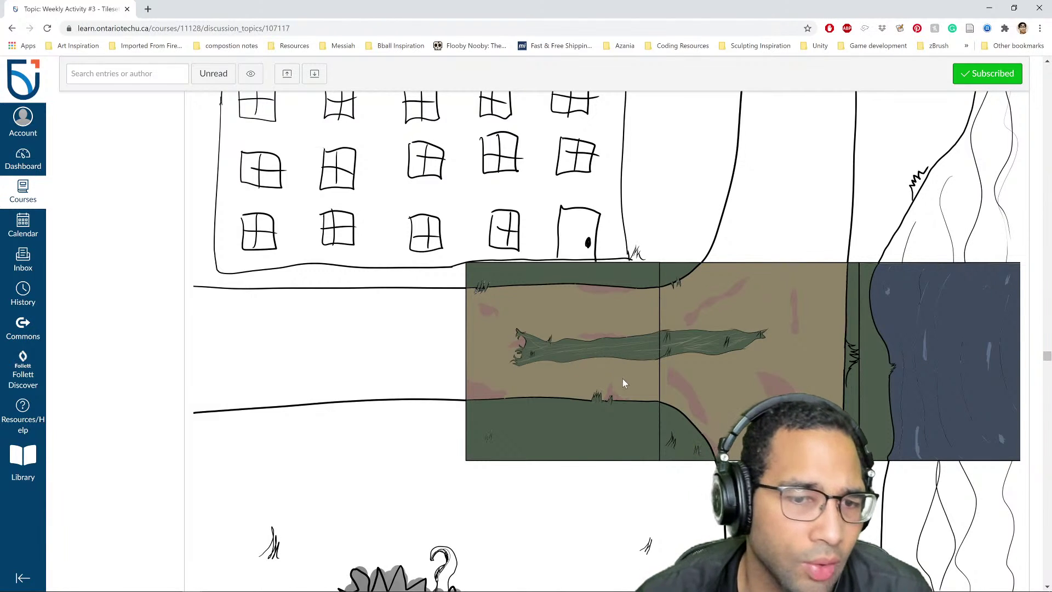
{"action": "scroll", "coordinate": [602, 437], "scroll_direction": "down", "scroll_amount": 3}
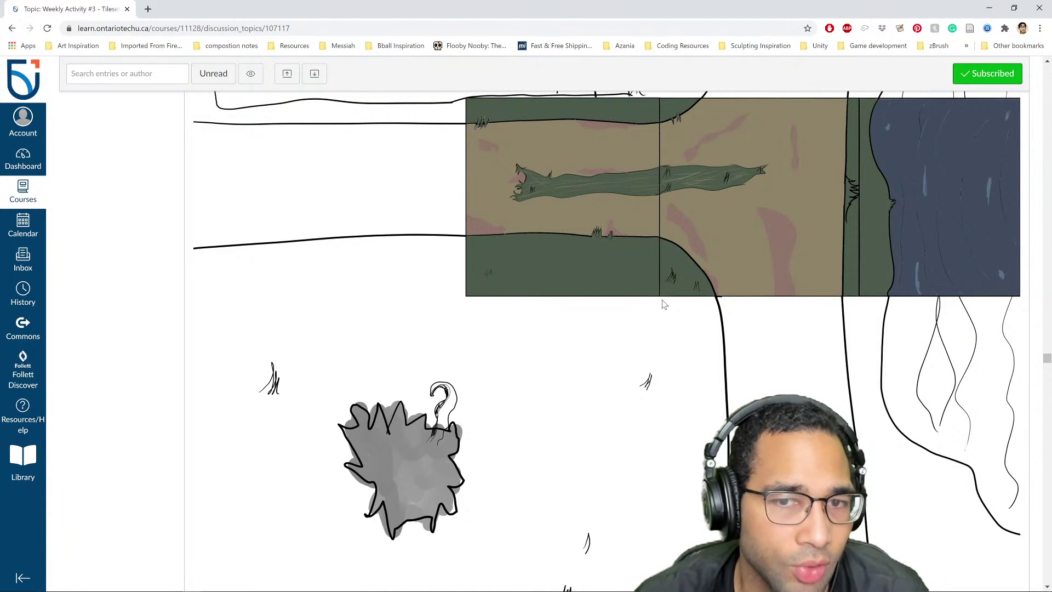
{"action": "scroll", "coordinate": [664, 307], "scroll_direction": "up", "scroll_amount": 3}
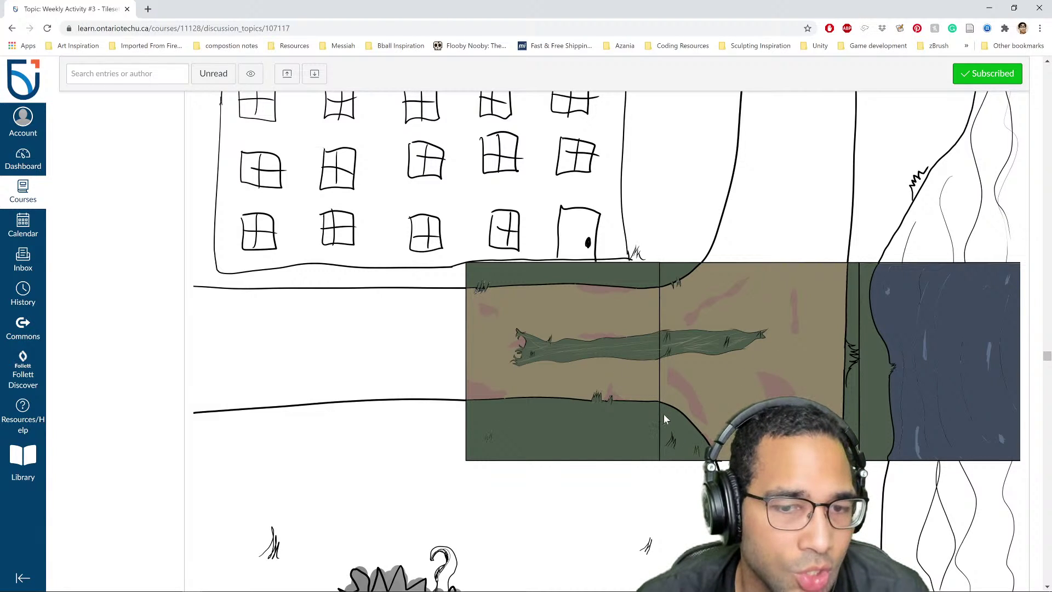
{"action": "scroll", "coordinate": [657, 438], "scroll_direction": "down", "scroll_amount": 2}
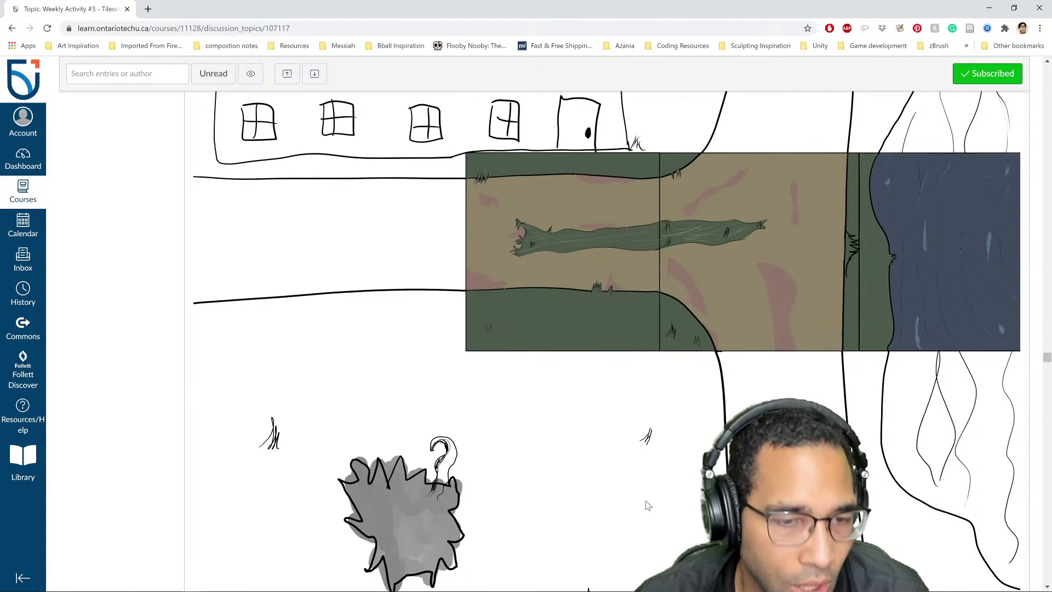
{"action": "scroll", "coordinate": [658, 255], "scroll_direction": "down", "scroll_amount": 2}
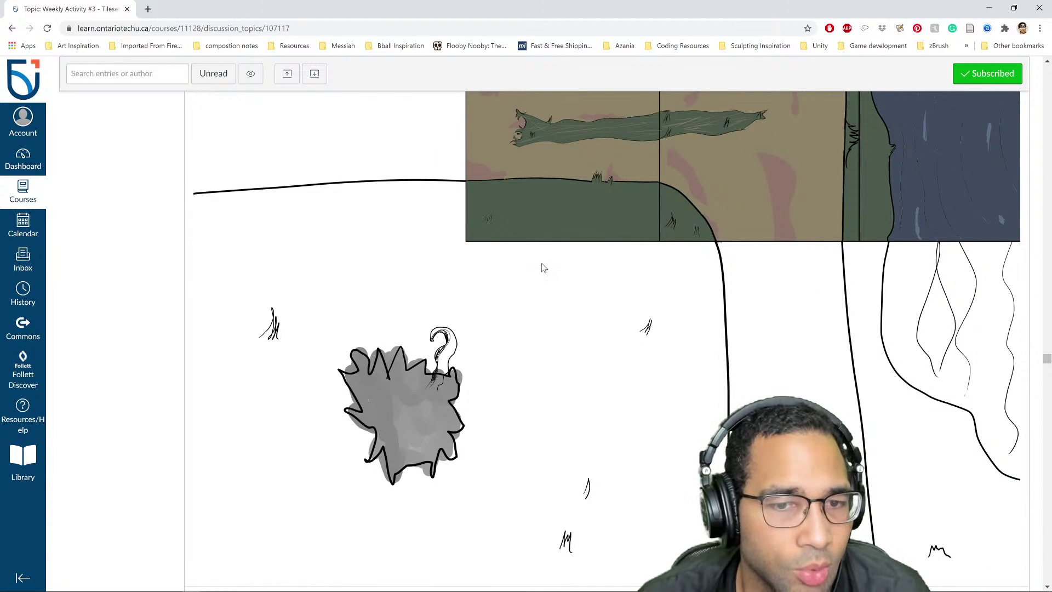
{"action": "scroll", "coordinate": [617, 425], "scroll_direction": "down", "scroll_amount": 2}
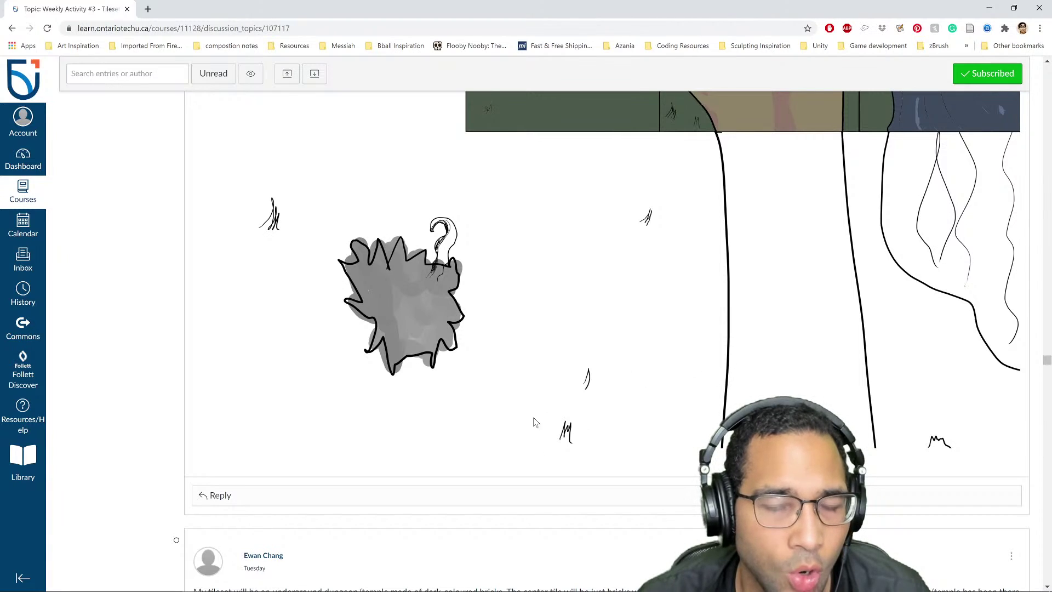
{"action": "scroll", "coordinate": [630, 340], "scroll_direction": "up", "scroll_amount": 3}
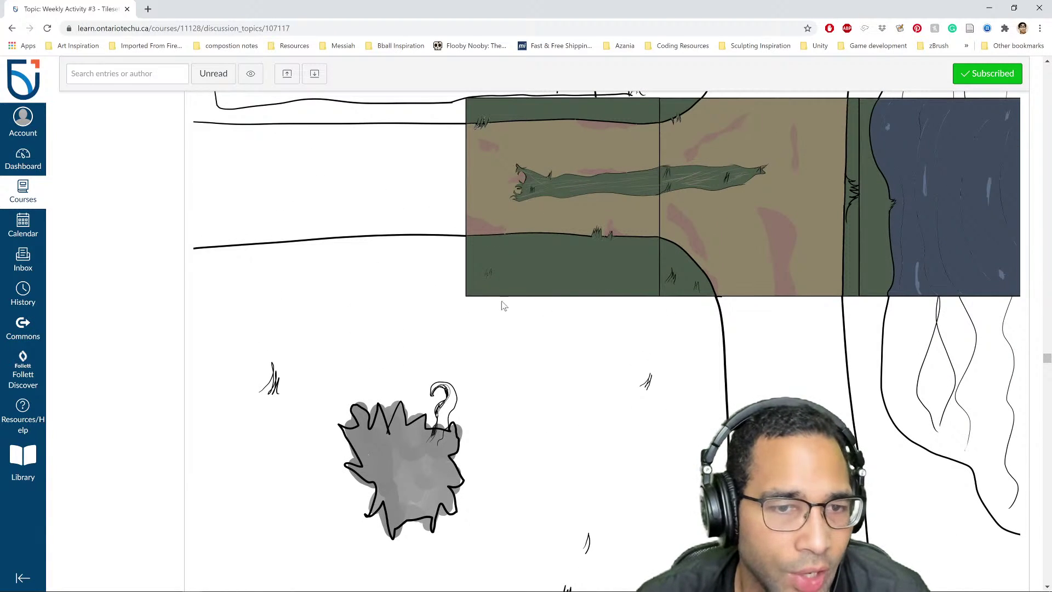
{"action": "scroll", "coordinate": [657, 299], "scroll_direction": "down", "scroll_amount": 1}
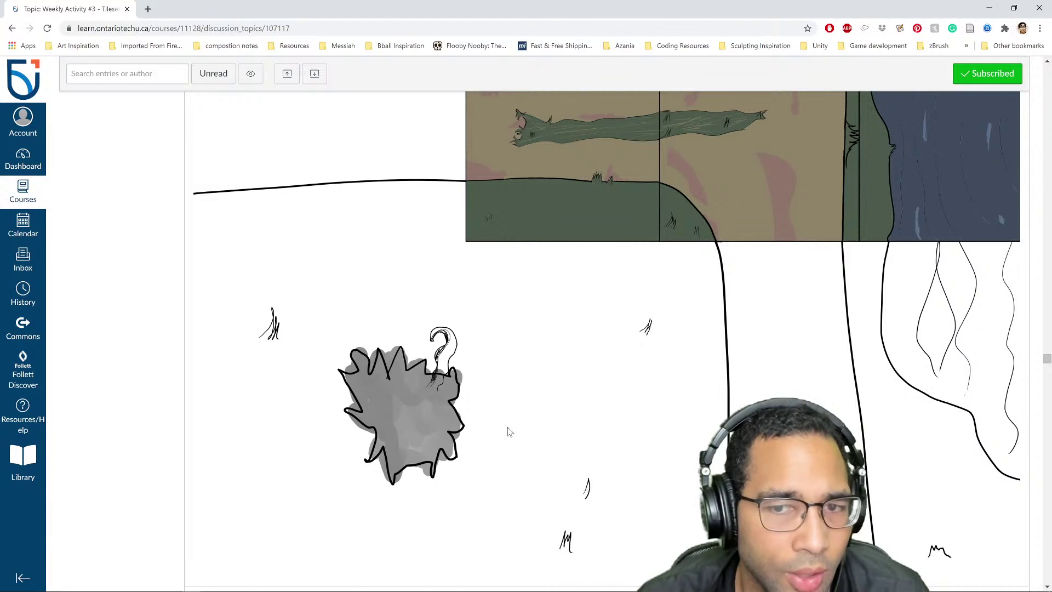
{"action": "scroll", "coordinate": [606, 428], "scroll_direction": "up", "scroll_amount": 6}
{"action": "scroll", "coordinate": [604, 427], "scroll_direction": "up", "scroll_amount": 6}
{"action": "scroll", "coordinate": [605, 422], "scroll_direction": "down", "scroll_amount": 5}
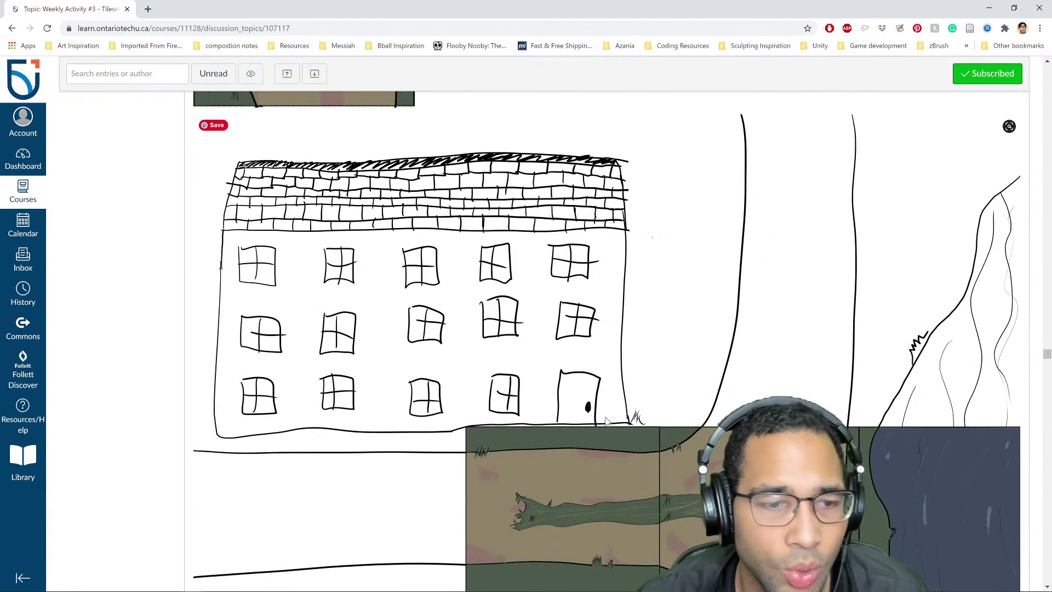
Read the underground dungeon/temple post and compare its dark brick and moss tile with the lantern-lit level sketch.
{"action": "scroll", "coordinate": [604, 419], "scroll_direction": "down", "scroll_amount": 5}
{"action": "scroll", "coordinate": [607, 405], "scroll_direction": "down", "scroll_amount": 10}
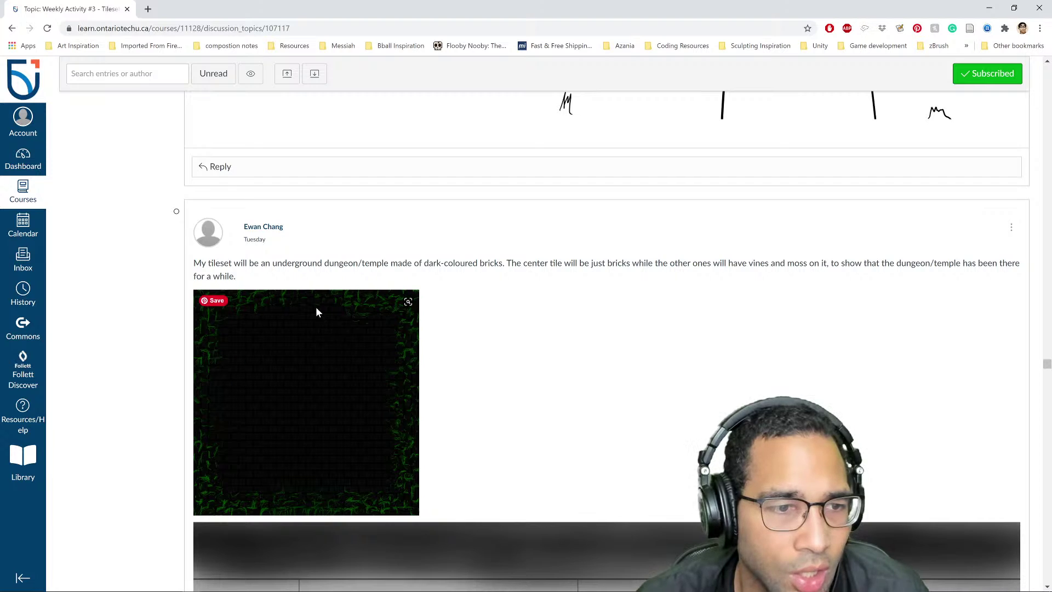
{"action": "scroll", "coordinate": [383, 353], "scroll_direction": "down", "scroll_amount": 1}
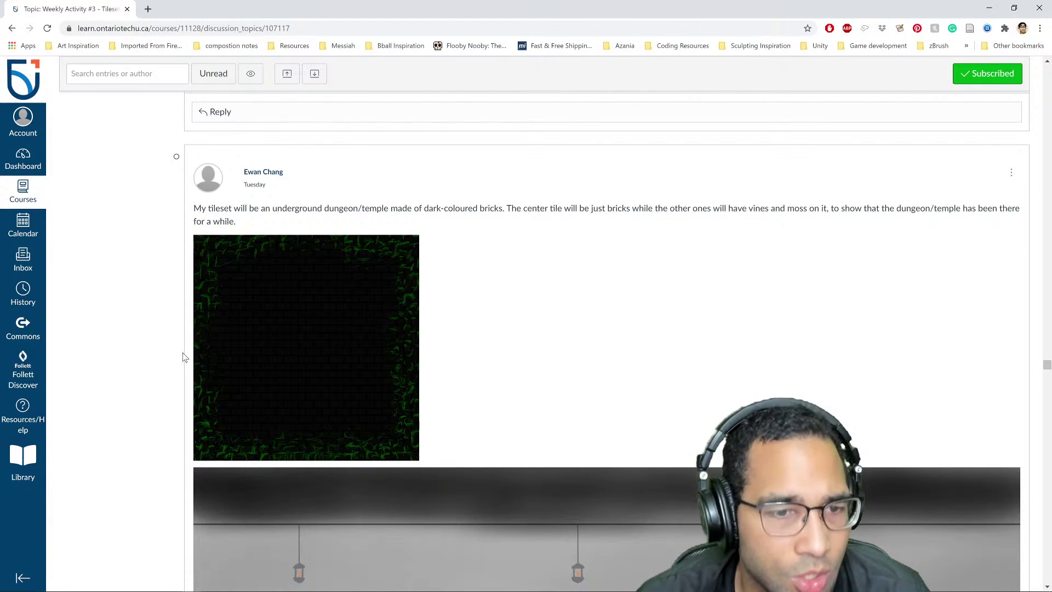
{"action": "scroll", "coordinate": [292, 401], "scroll_direction": "down", "scroll_amount": 7}
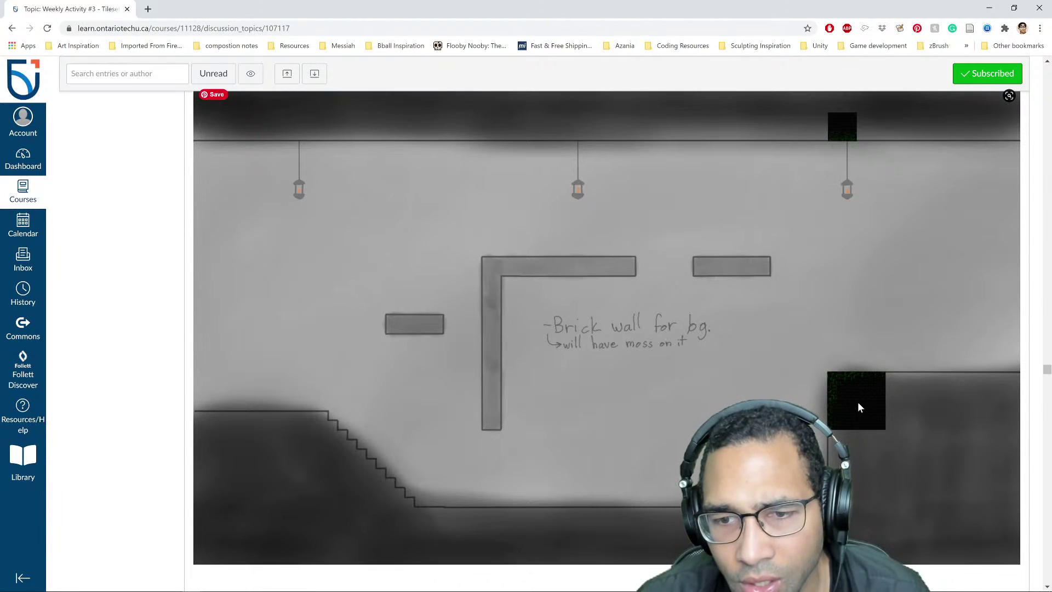
{"action": "scroll", "coordinate": [584, 357], "scroll_direction": "up", "scroll_amount": 1}
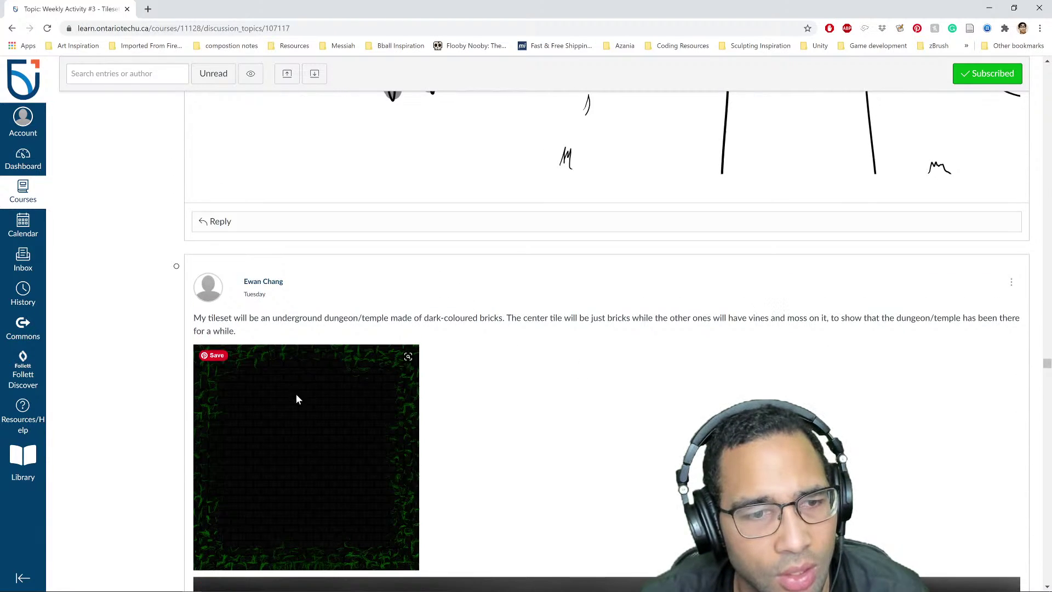
{"action": "scroll", "coordinate": [307, 386], "scroll_direction": "down", "scroll_amount": 5}
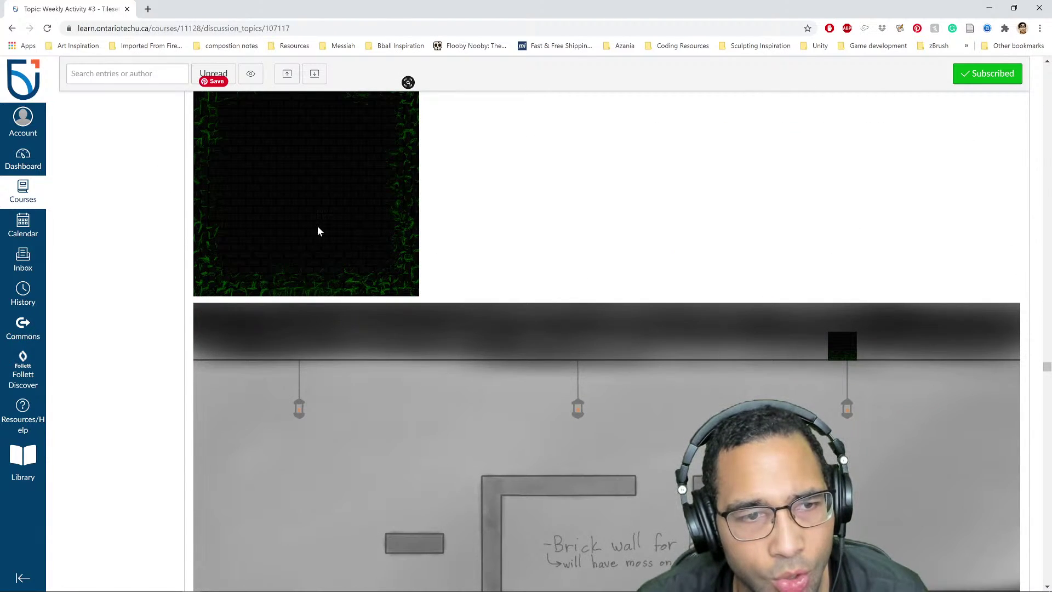
{"action": "scroll", "coordinate": [501, 347], "scroll_direction": "down", "scroll_amount": 5}
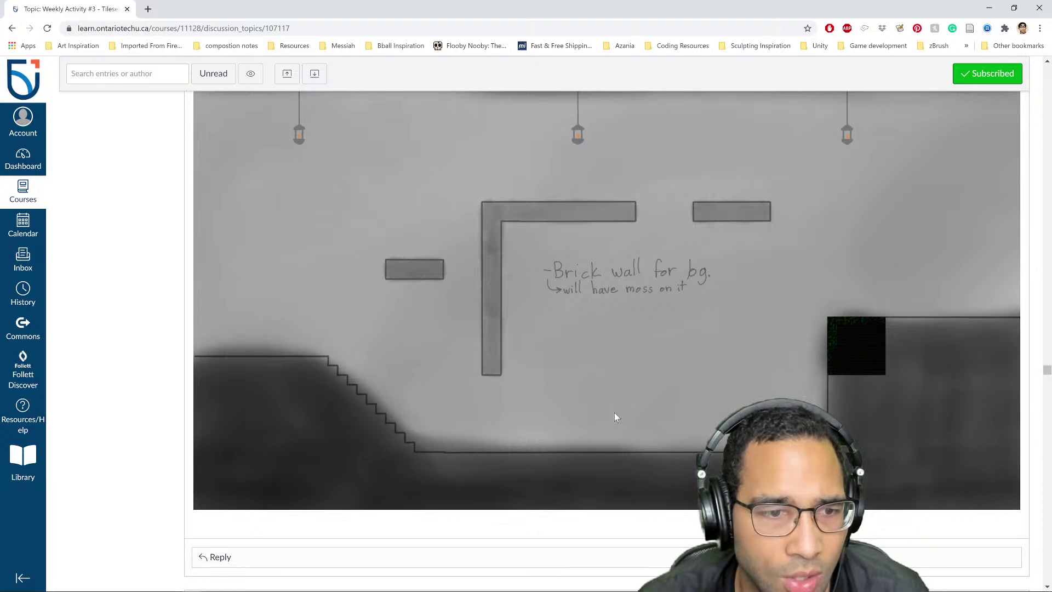
Review the jungle post's grass and cracked-mud tile in its scene, and look over the underground cave sketch with lava pits.
{"action": "scroll", "coordinate": [451, 314], "scroll_direction": "down", "scroll_amount": 1}
{"action": "scroll", "coordinate": [451, 314], "scroll_direction": "down", "scroll_amount": 12}
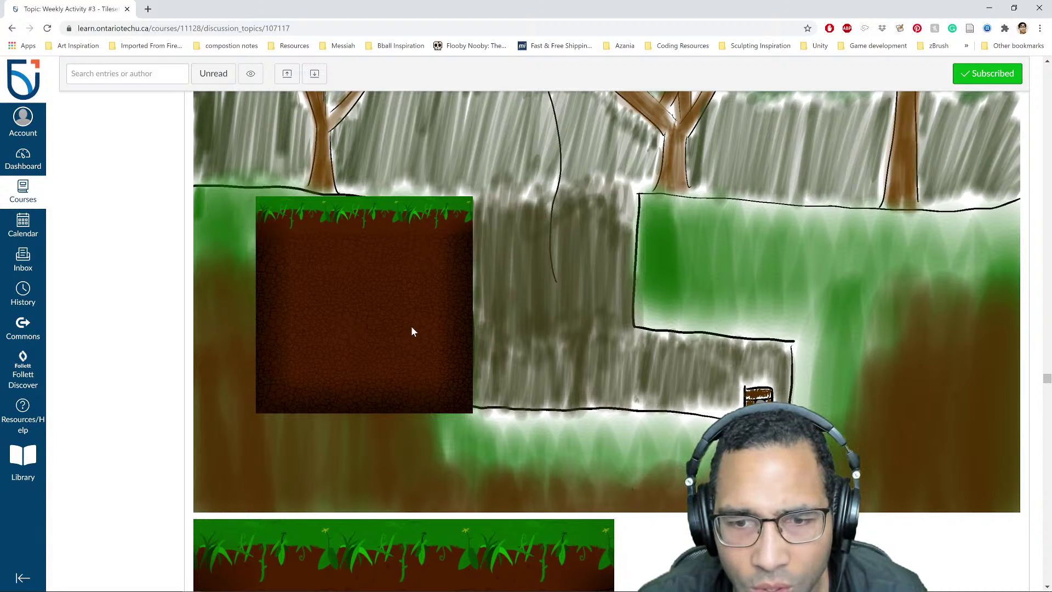
{"action": "scroll", "coordinate": [411, 301], "scroll_direction": "down", "scroll_amount": 5}
{"action": "scroll", "coordinate": [411, 296], "scroll_direction": "down", "scroll_amount": 4}
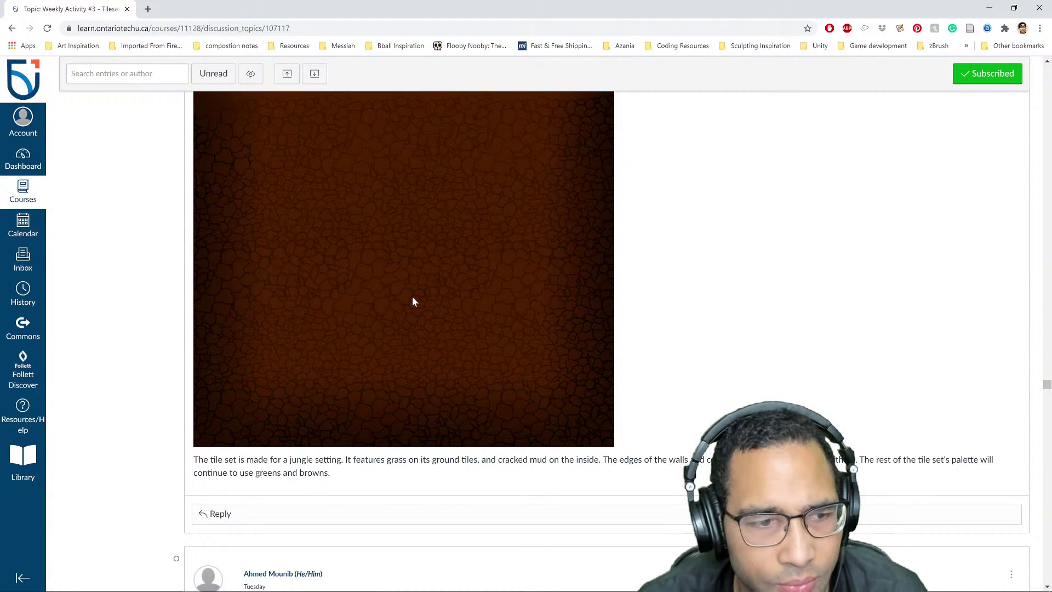
{"action": "scroll", "coordinate": [412, 297], "scroll_direction": "down", "scroll_amount": 9}
{"action": "scroll", "coordinate": [414, 297], "scroll_direction": "down", "scroll_amount": 15}
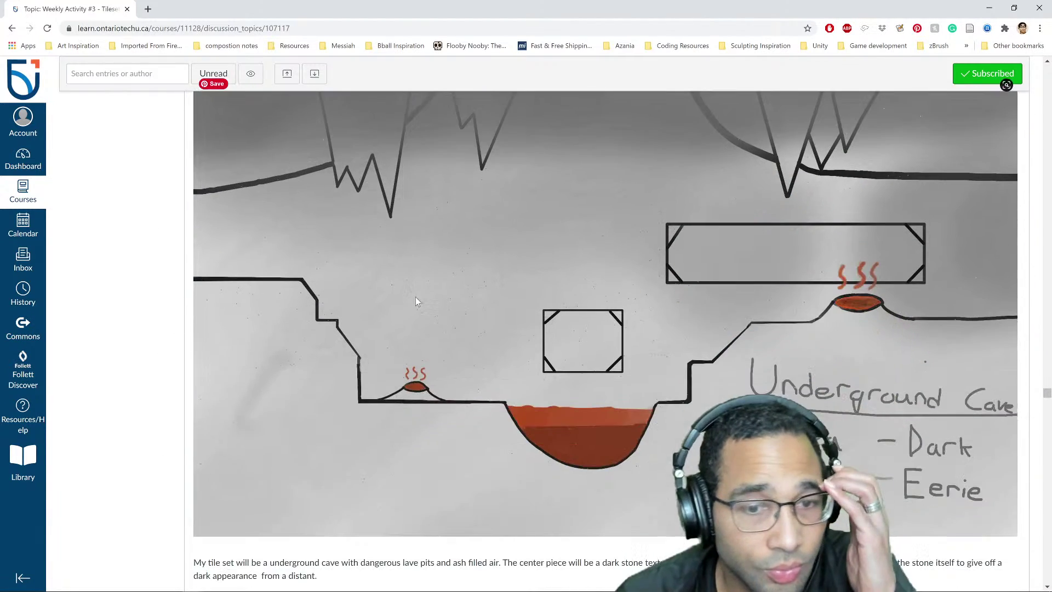
Check the wooden plank tile against its room layout, and read the toxic environment post with the infected soil tile.
{"action": "scroll", "coordinate": [417, 301], "scroll_direction": "down", "scroll_amount": 1}
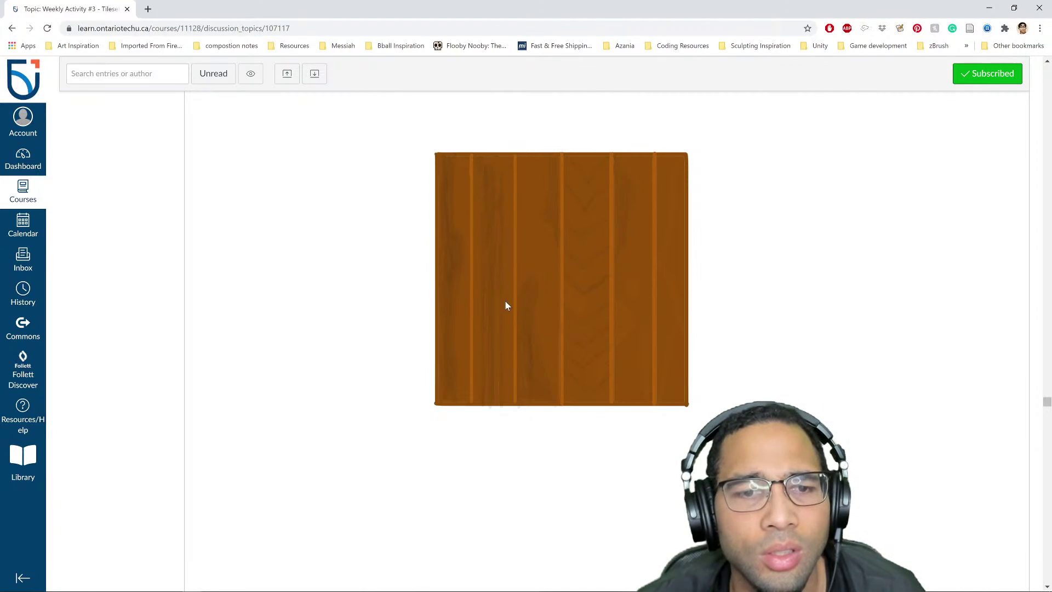
{"action": "scroll", "coordinate": [614, 248], "scroll_direction": "down", "scroll_amount": 15}
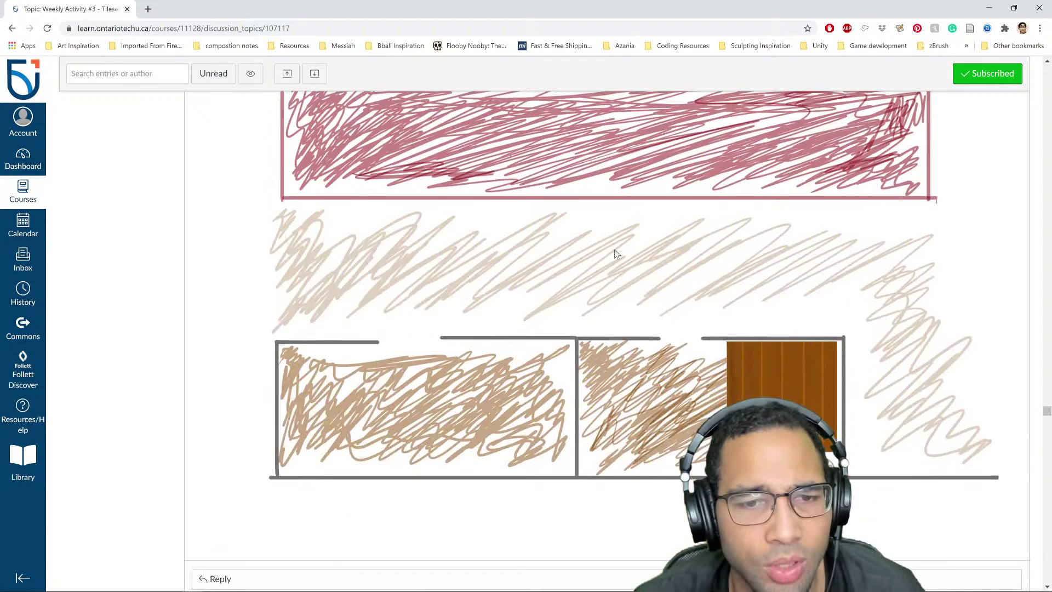
{"action": "scroll", "coordinate": [613, 248], "scroll_direction": "down", "scroll_amount": 10}
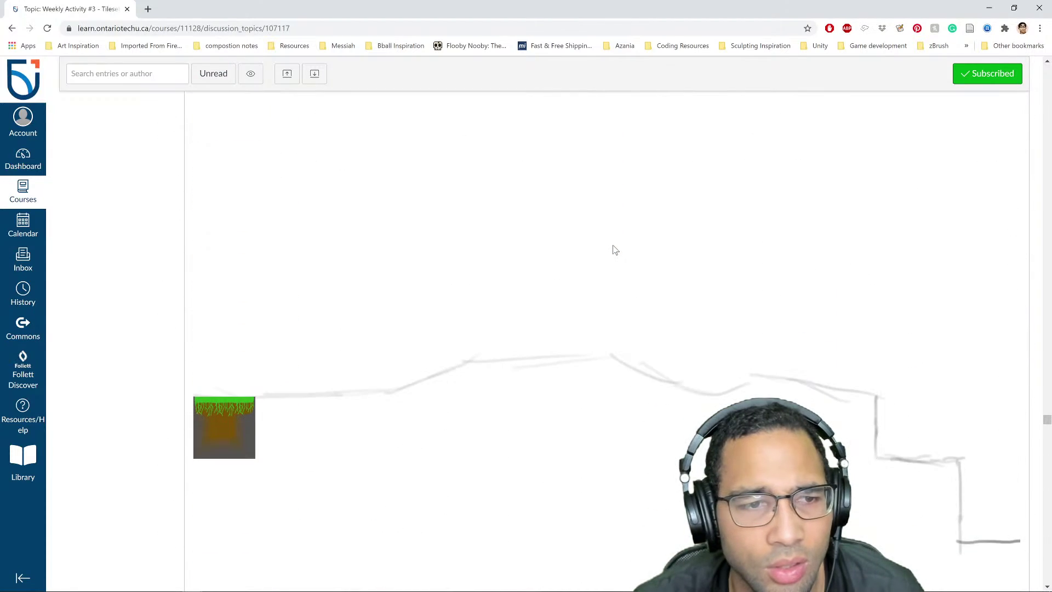
{"action": "scroll", "coordinate": [614, 248], "scroll_direction": "up", "scroll_amount": 6}
{"action": "scroll", "coordinate": [612, 248], "scroll_direction": "down", "scroll_amount": 3}
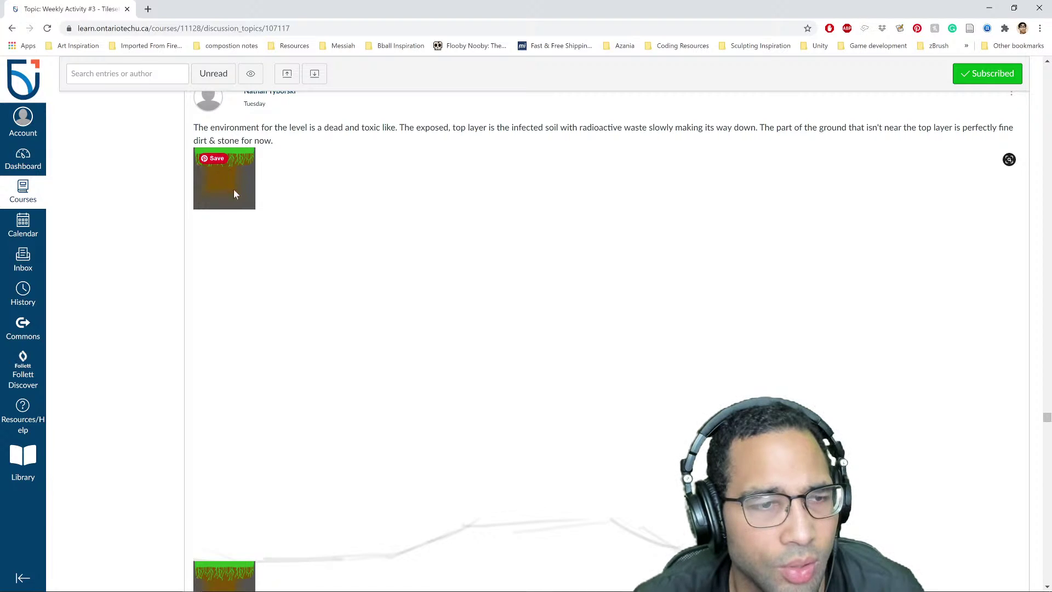
Read the castle/old mansion post and compare its three framed tiles and palette with the assembled brick-wall level.
{"action": "scroll", "coordinate": [410, 277], "scroll_direction": "down", "scroll_amount": 12}
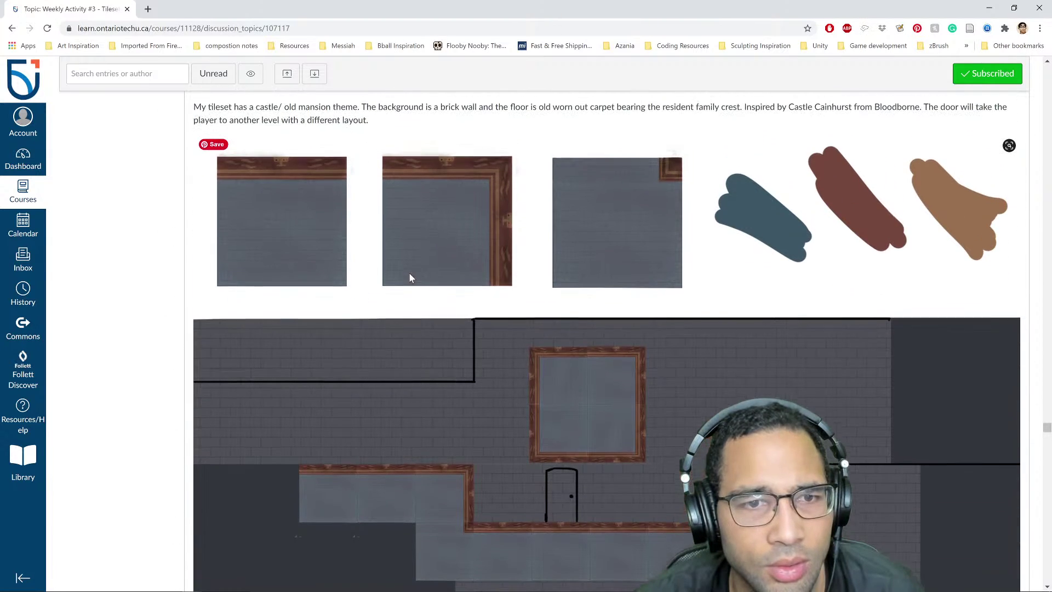
{"action": "scroll", "coordinate": [564, 285], "scroll_direction": "down", "scroll_amount": 2}
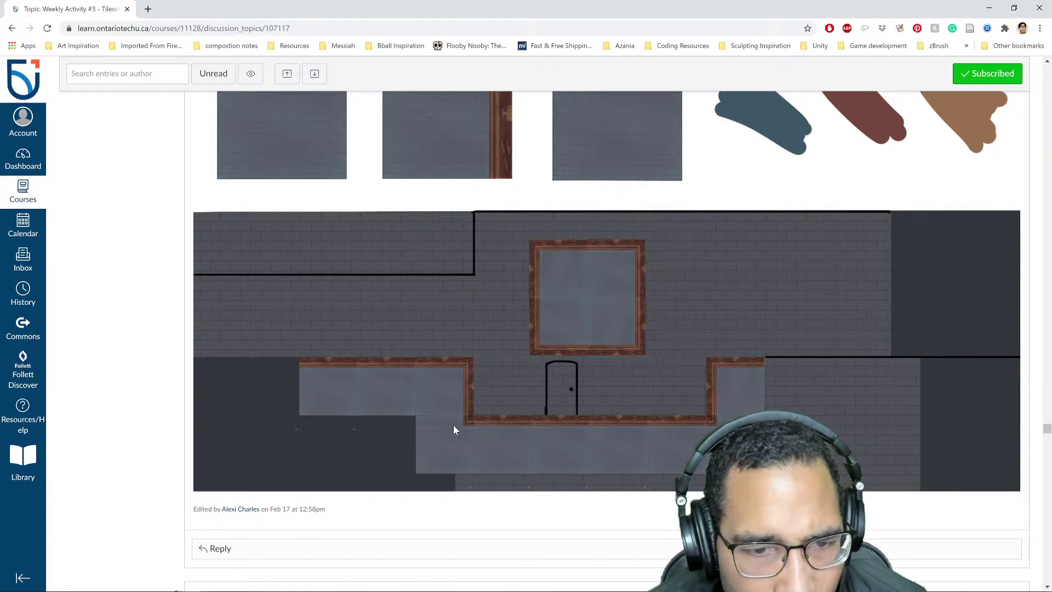
{"action": "scroll", "coordinate": [587, 294], "scroll_direction": "up", "scroll_amount": 5}
{"action": "scroll", "coordinate": [554, 329], "scroll_direction": "down", "scroll_amount": 3}
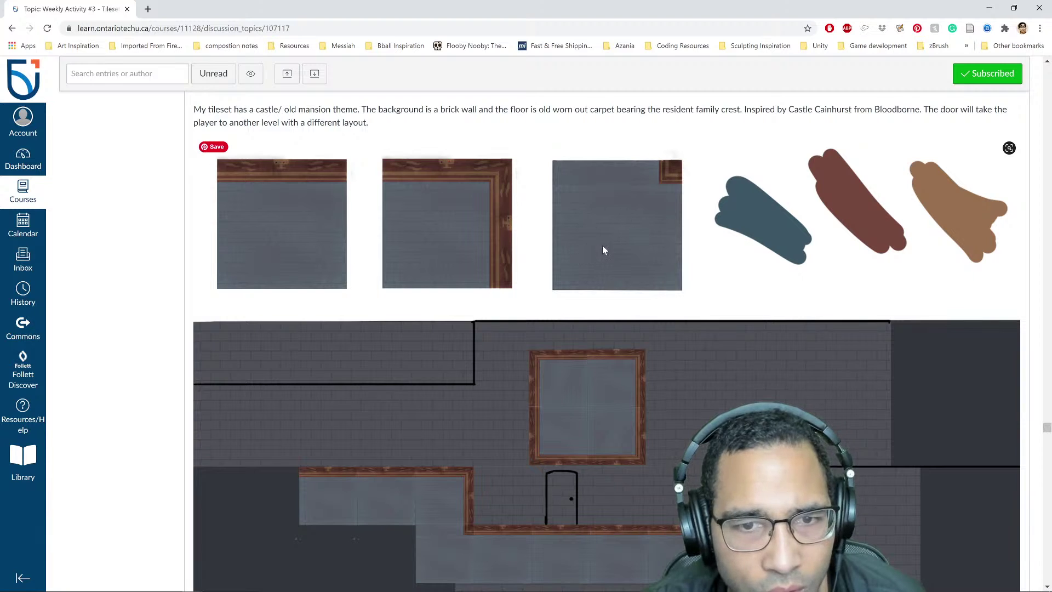
{"action": "scroll", "coordinate": [626, 244], "scroll_direction": "down", "scroll_amount": 5}
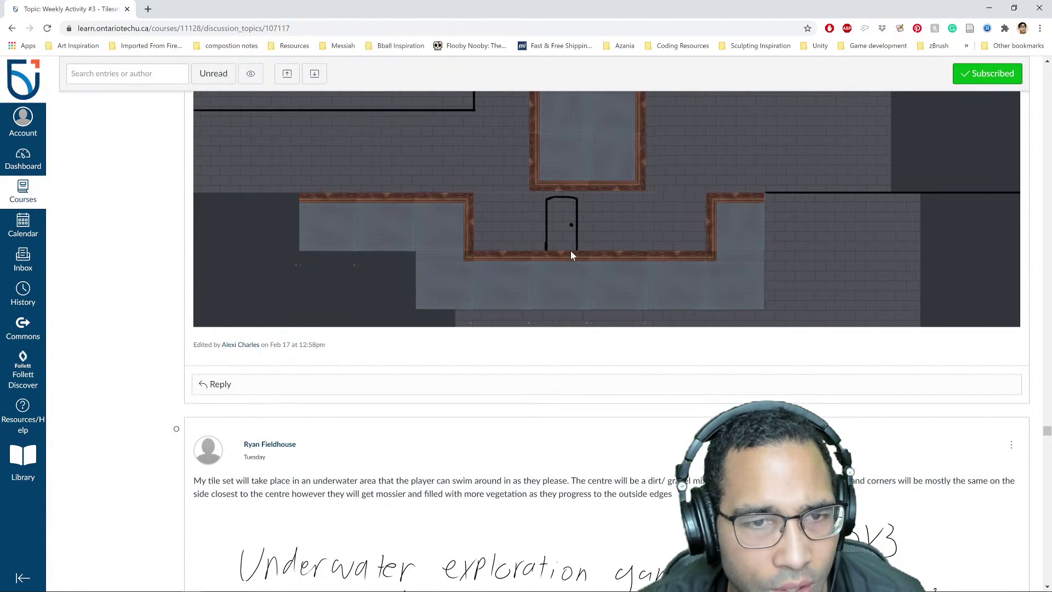
{"action": "scroll", "coordinate": [570, 255], "scroll_direction": "up", "scroll_amount": 5}
Review the underwater exploration post's path layout with the hidden cave, and examine the centre tile in its 3x3 grid.
{"action": "scroll", "coordinate": [633, 311], "scroll_direction": "down", "scroll_amount": 18}
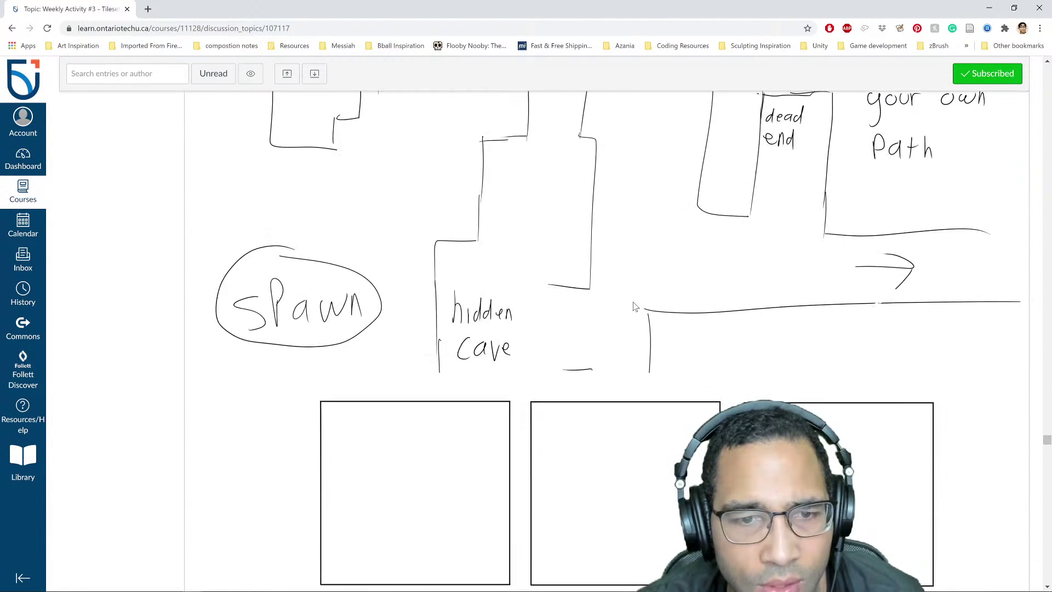
{"action": "scroll", "coordinate": [633, 307], "scroll_direction": "down", "scroll_amount": 9}
{"action": "scroll", "coordinate": [632, 297], "scroll_direction": "up", "scroll_amount": 2}
{"action": "scroll", "coordinate": [632, 295], "scroll_direction": "up", "scroll_amount": 4}
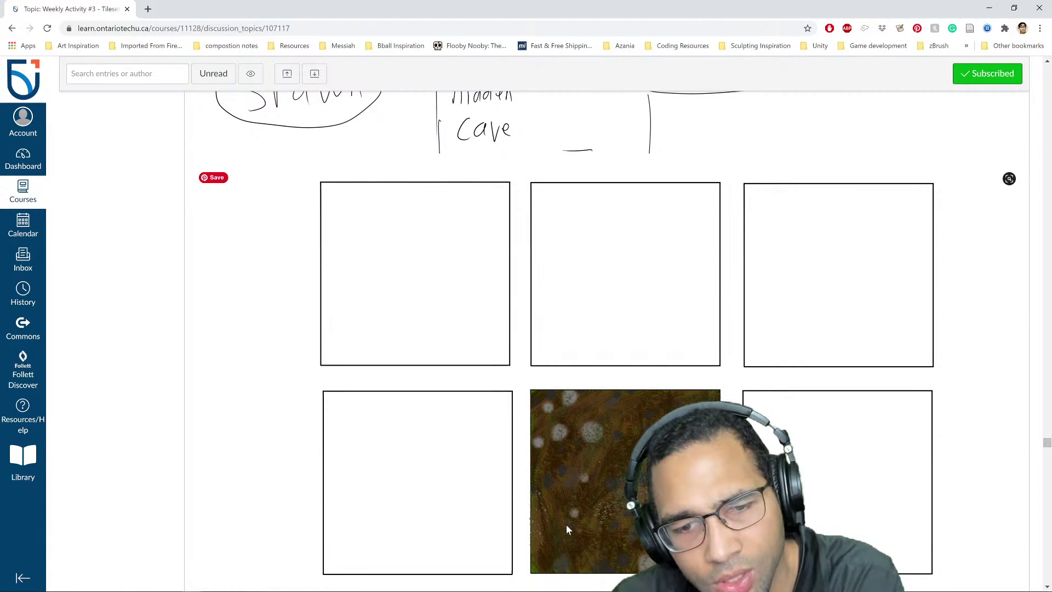
{"action": "scroll", "coordinate": [567, 528], "scroll_direction": "down", "scroll_amount": 2}
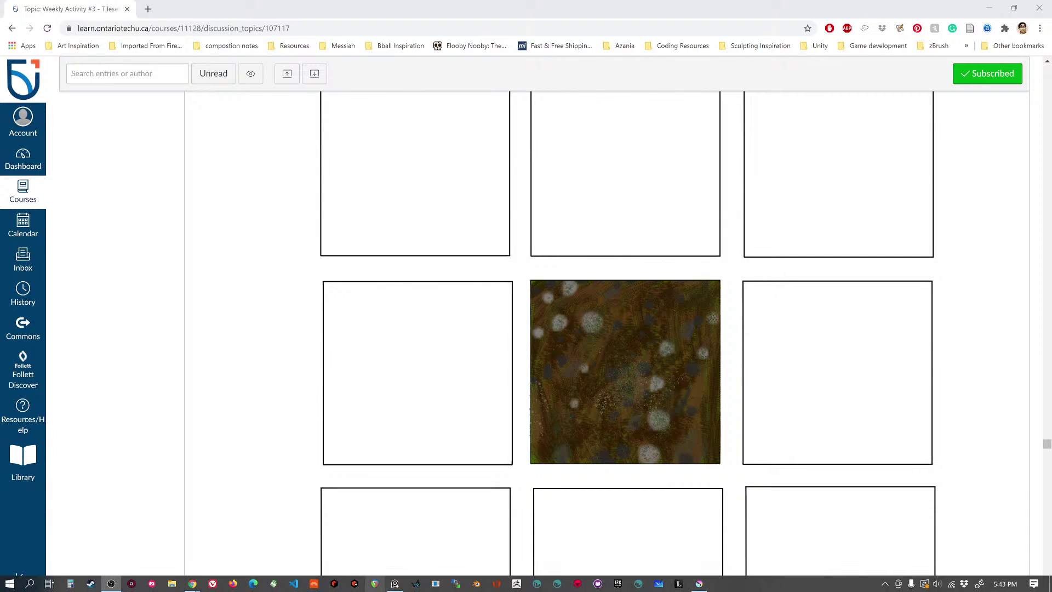
{"action": "left_click", "coordinate": [699, 585]}
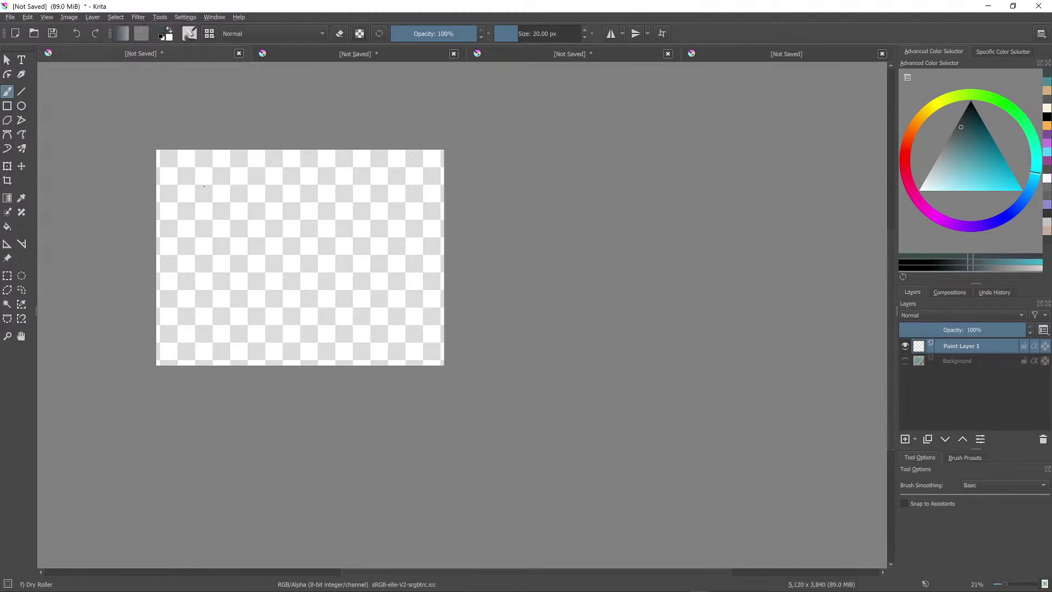
{"action": "left_click", "coordinate": [10, 17]}
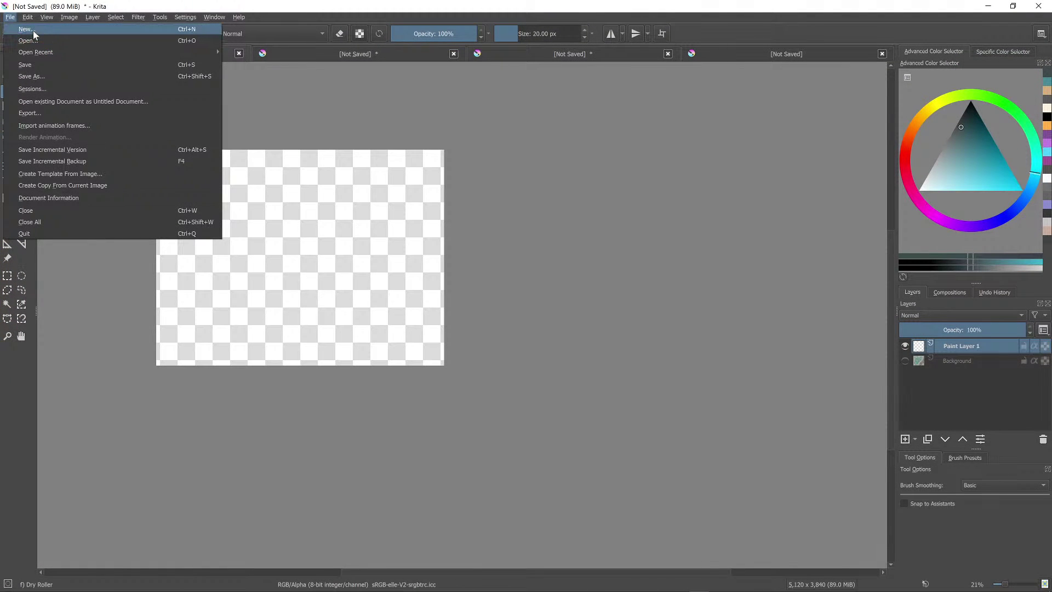
{"action": "left_click", "coordinate": [25, 28]}
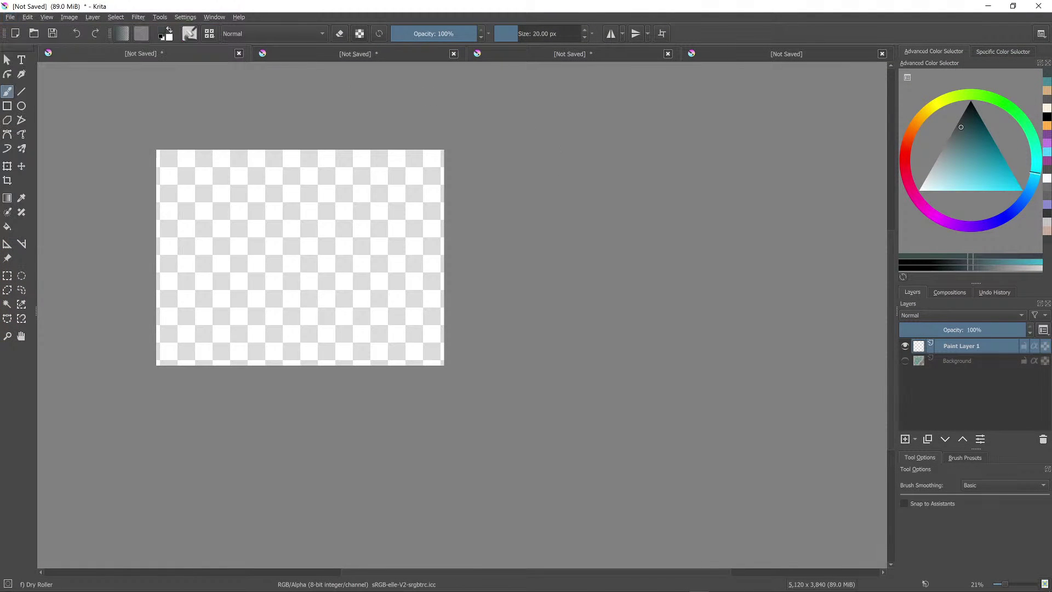
{"action": "left_click", "coordinate": [988, 6]}
Read the dark and warped tileset post and compare its purple brick tile with the top-down house floor plan.
{"action": "scroll", "coordinate": [734, 535], "scroll_direction": "down", "scroll_amount": 6}
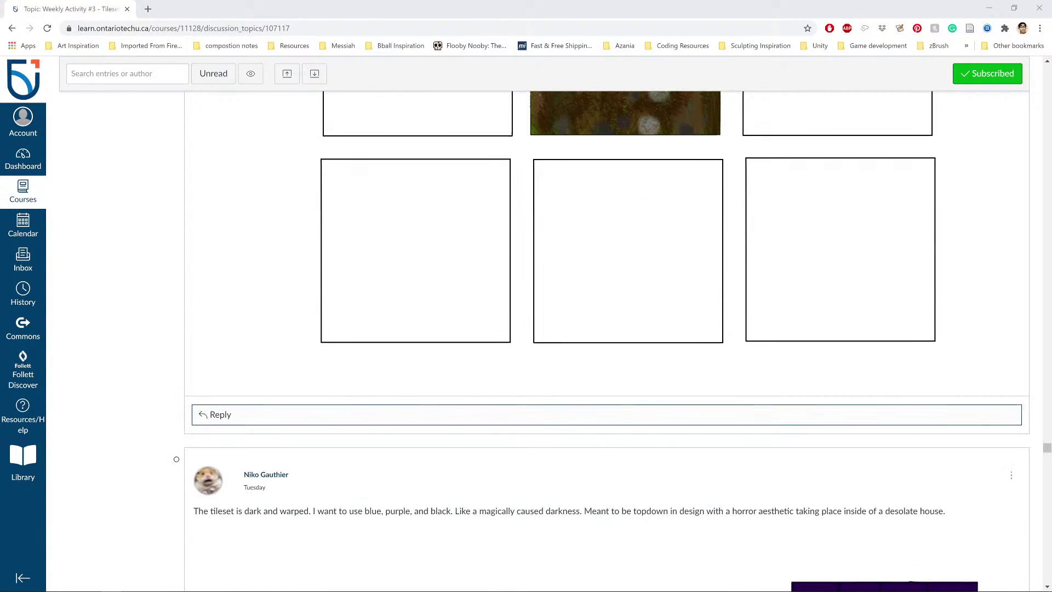
{"action": "scroll", "coordinate": [657, 307], "scroll_direction": "up", "scroll_amount": 4}
{"action": "scroll", "coordinate": [636, 361], "scroll_direction": "down", "scroll_amount": 3}
{"action": "scroll", "coordinate": [602, 421], "scroll_direction": "down", "scroll_amount": 14}
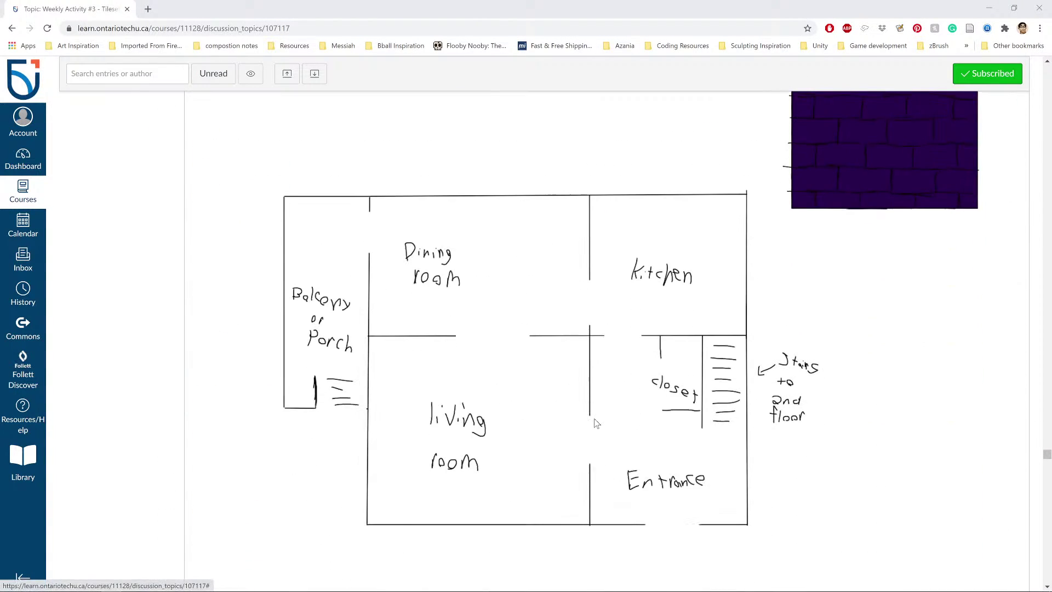
{"action": "scroll", "coordinate": [593, 421], "scroll_direction": "up", "scroll_amount": 5}
{"action": "scroll", "coordinate": [592, 420], "scroll_direction": "down", "scroll_amount": 15}
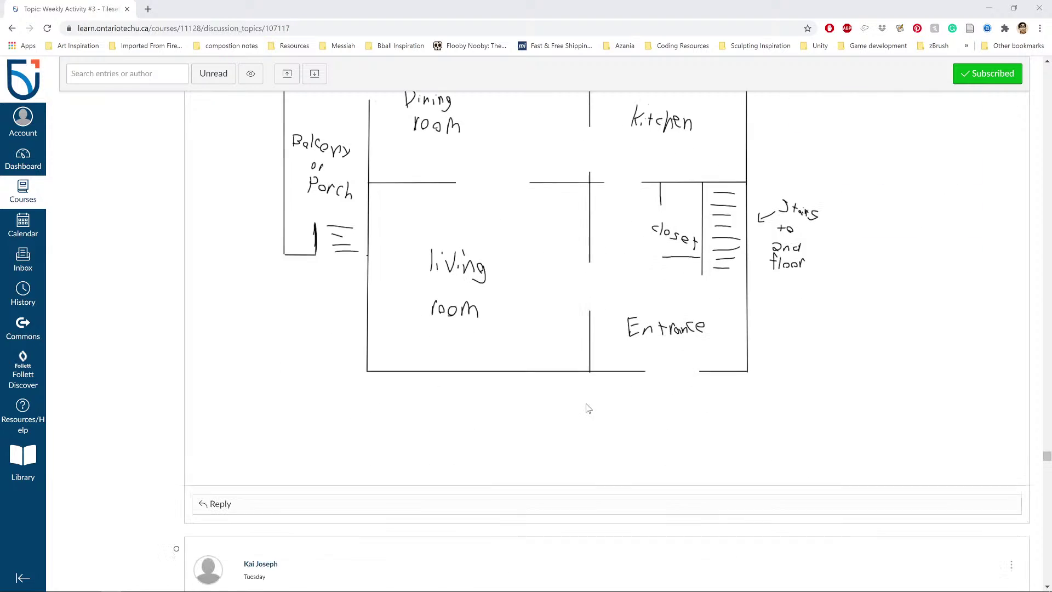
Review the dystopian city post's broken sidewalk tile and scene, and the dark underground mine post's rock-filled dirt tile.
{"action": "scroll", "coordinate": [587, 407], "scroll_direction": "up", "scroll_amount": 5}
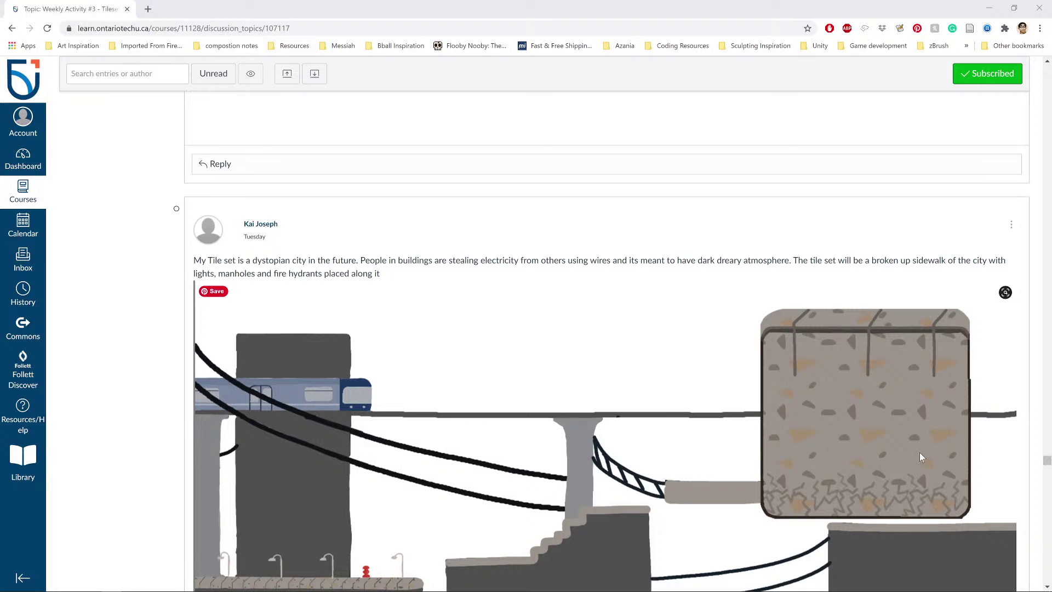
{"action": "scroll", "coordinate": [919, 452], "scroll_direction": "down", "scroll_amount": 8}
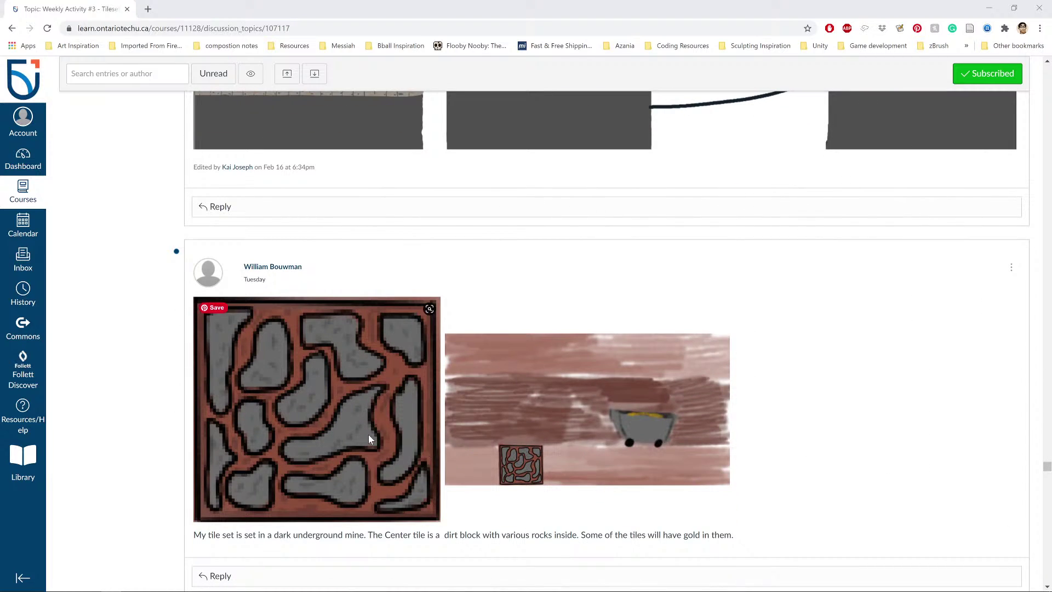
Compare the grass-topped dirt tile with its stepped cave sketch, and view the solid-portal post's red and green tile.
{"action": "scroll", "coordinate": [344, 327], "scroll_direction": "down", "scroll_amount": 15}
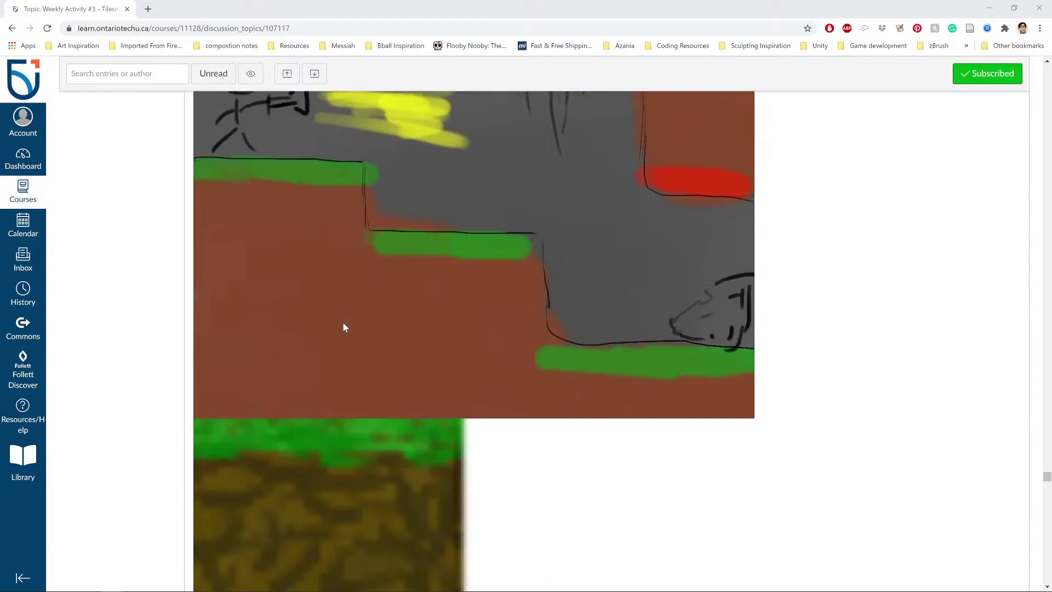
{"action": "scroll", "coordinate": [344, 327], "scroll_direction": "down", "scroll_amount": 9}
{"action": "scroll", "coordinate": [344, 326], "scroll_direction": "up", "scroll_amount": 5}
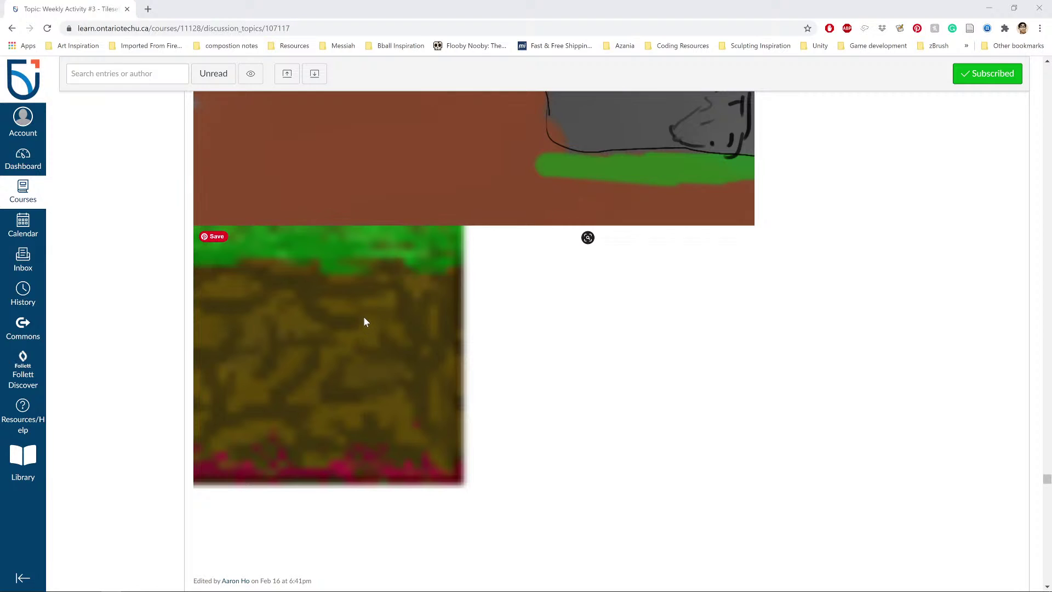
{"action": "scroll", "coordinate": [363, 318], "scroll_direction": "down", "scroll_amount": 15}
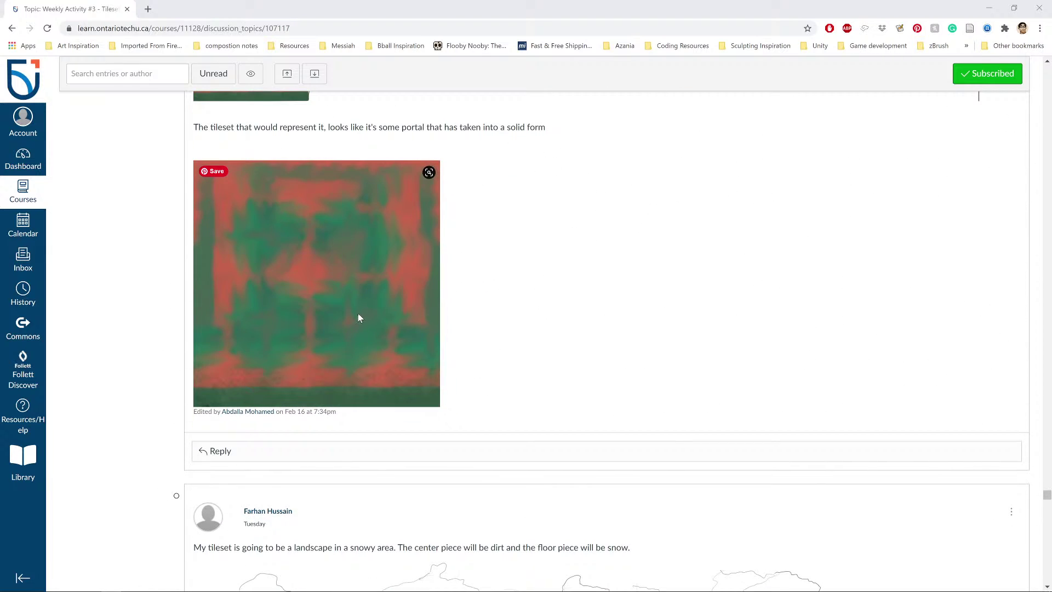
Review the snowy area post's tile in its landscape sketch, and compare the pink nine-tile set with its platform level sketch.
{"action": "scroll", "coordinate": [351, 291], "scroll_direction": "down", "scroll_amount": 12}
{"action": "scroll", "coordinate": [352, 290], "scroll_direction": "up", "scroll_amount": 6}
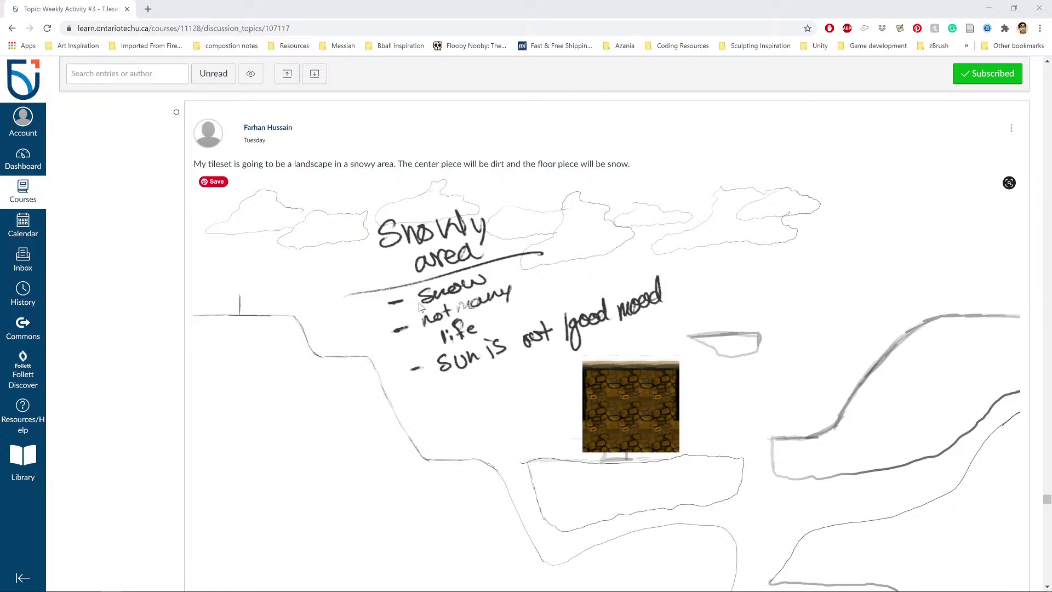
{"action": "scroll", "coordinate": [420, 308], "scroll_direction": "down", "scroll_amount": 15}
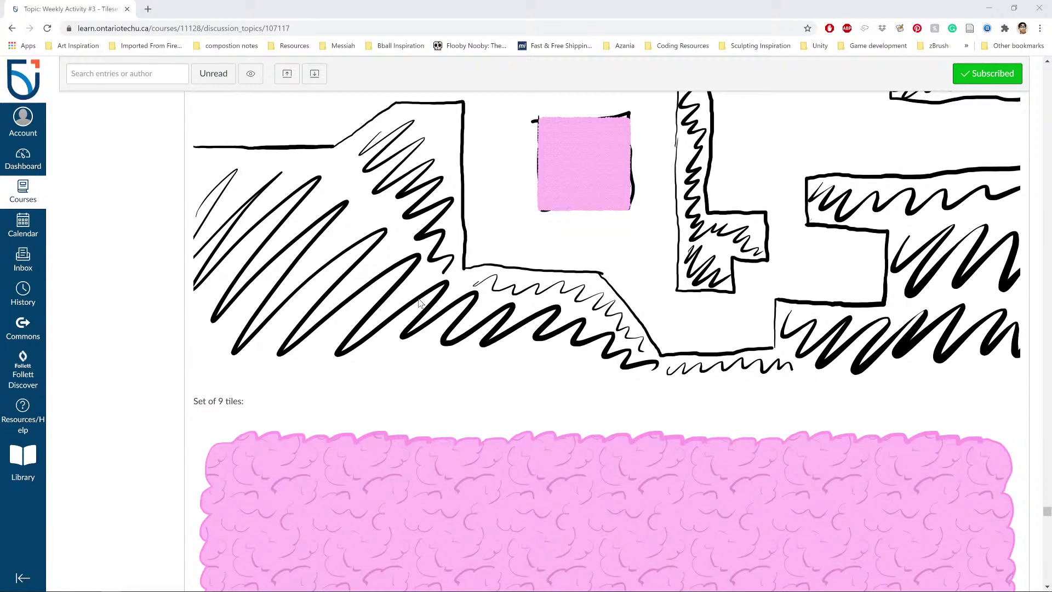
{"action": "scroll", "coordinate": [420, 302], "scroll_direction": "down", "scroll_amount": 12}
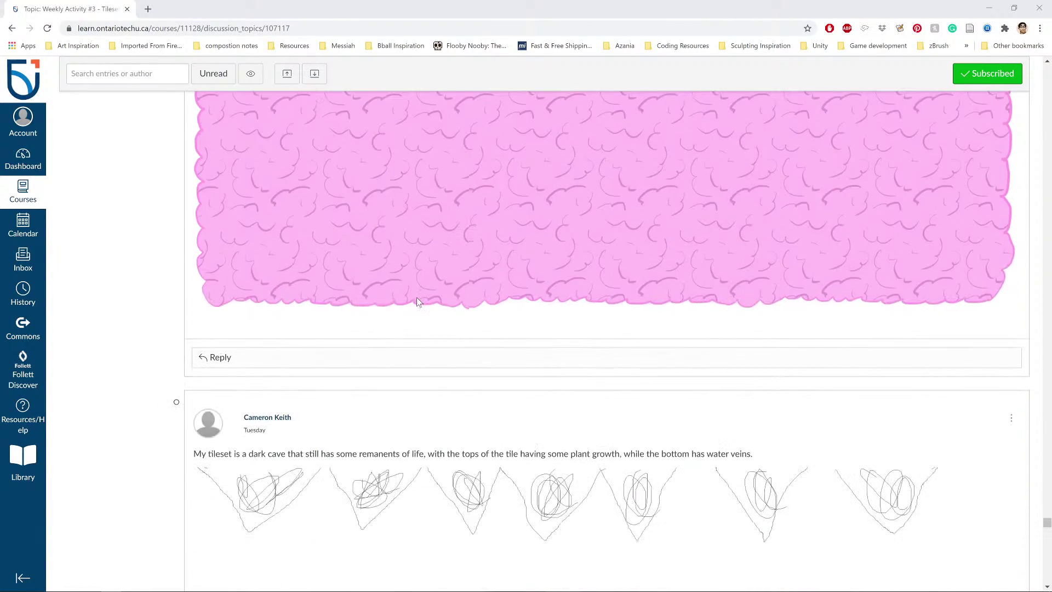
{"action": "scroll", "coordinate": [416, 297], "scroll_direction": "up", "scroll_amount": 10}
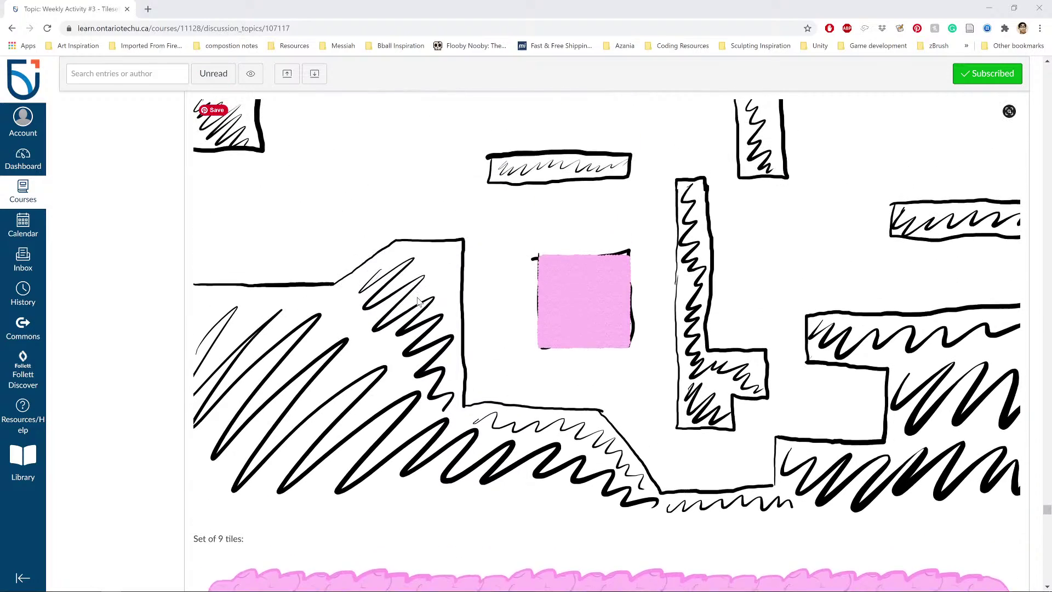
Read the dark cave tileset post and examine its cave sketch and stone tile with plant growth and blue water veins.
{"action": "scroll", "coordinate": [595, 332], "scroll_direction": "down", "scroll_amount": 16}
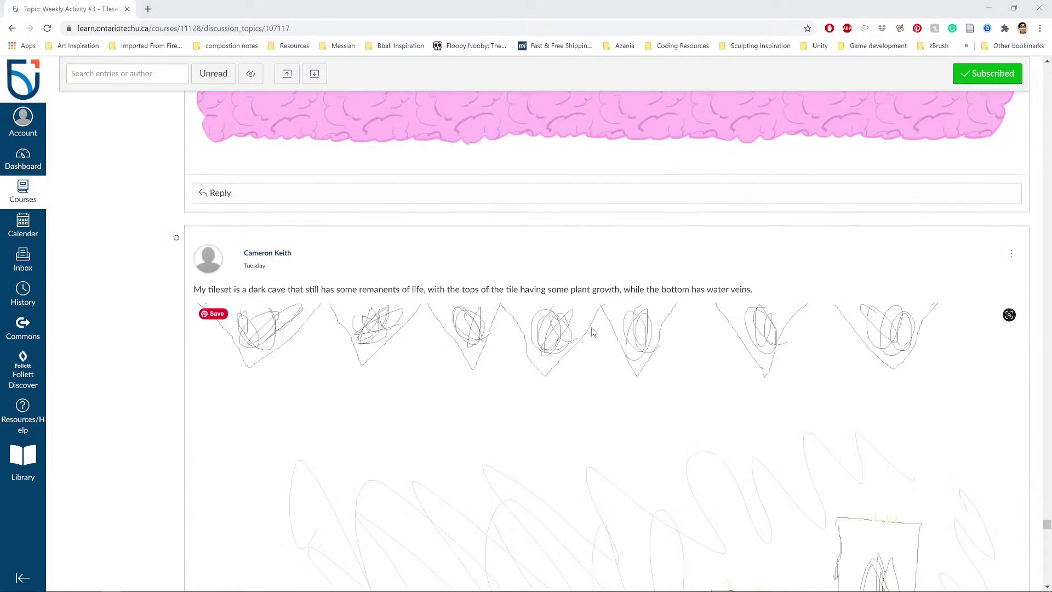
{"action": "scroll", "coordinate": [593, 332], "scroll_direction": "down", "scroll_amount": 20}
{"action": "scroll", "coordinate": [584, 317], "scroll_direction": "up", "scroll_amount": 7}
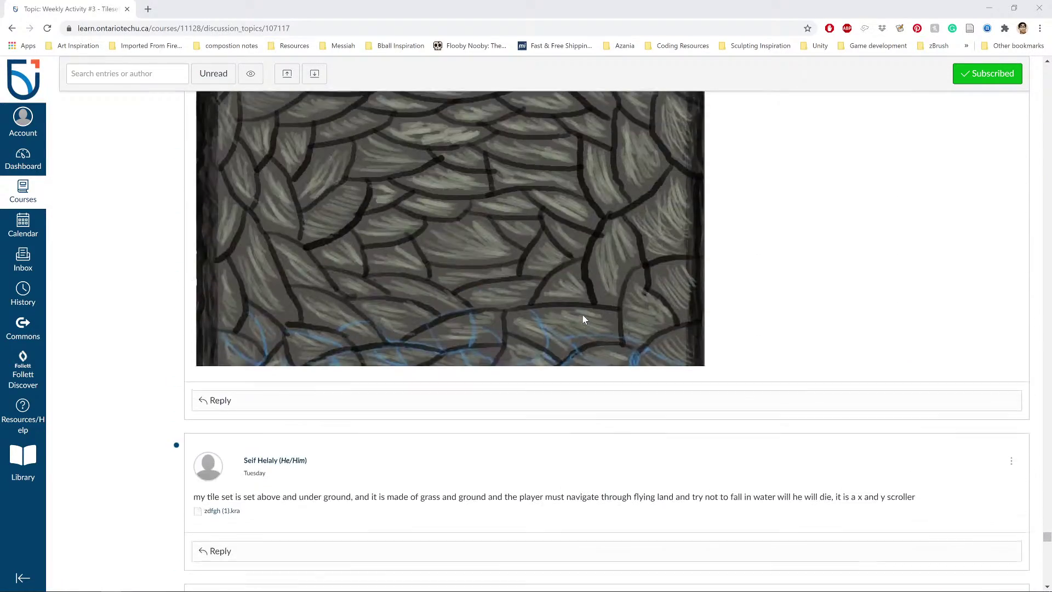
{"action": "scroll", "coordinate": [583, 318], "scroll_direction": "up", "scroll_amount": 10}
{"action": "scroll", "coordinate": [534, 334], "scroll_direction": "down", "scroll_amount": 6}
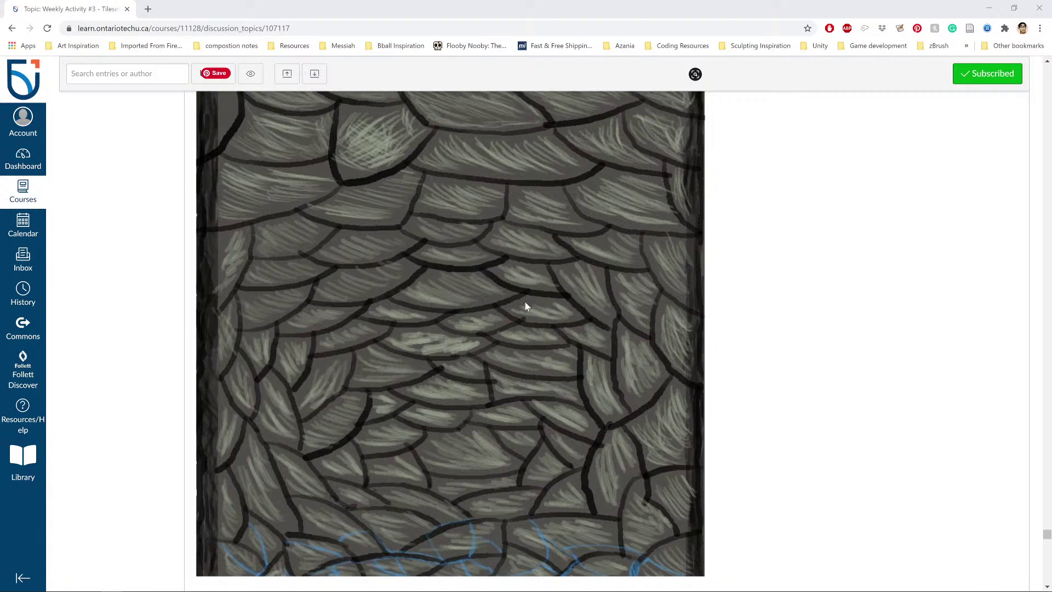
Review the underworld room post, comparing its dark blue stone floor tile with the top-down sketch of the bonfire and pond.
{"action": "scroll", "coordinate": [409, 438], "scroll_direction": "down", "scroll_amount": 15}
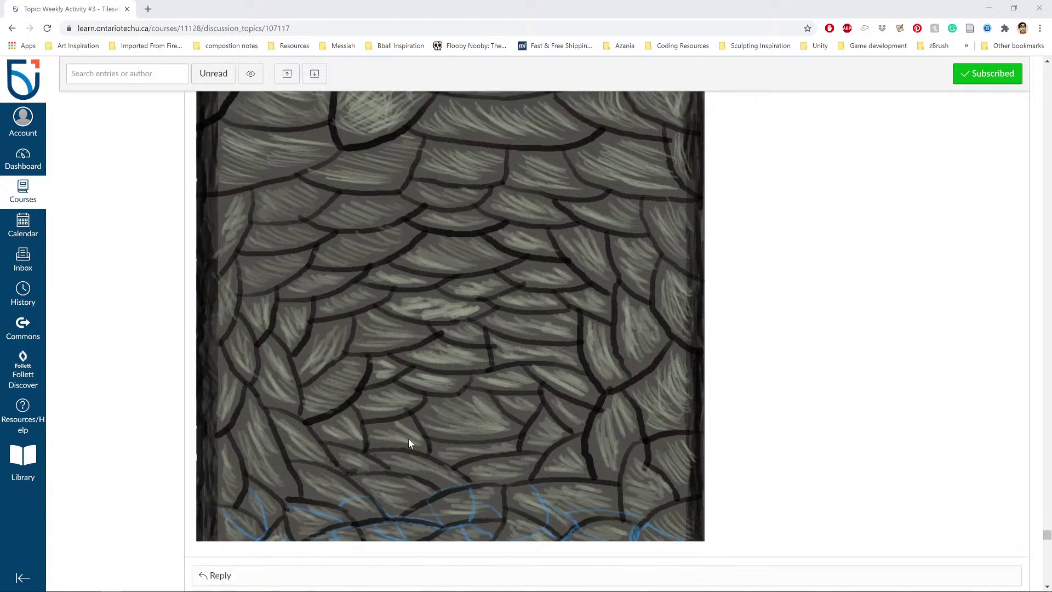
{"action": "scroll", "coordinate": [408, 440], "scroll_direction": "down", "scroll_amount": 6}
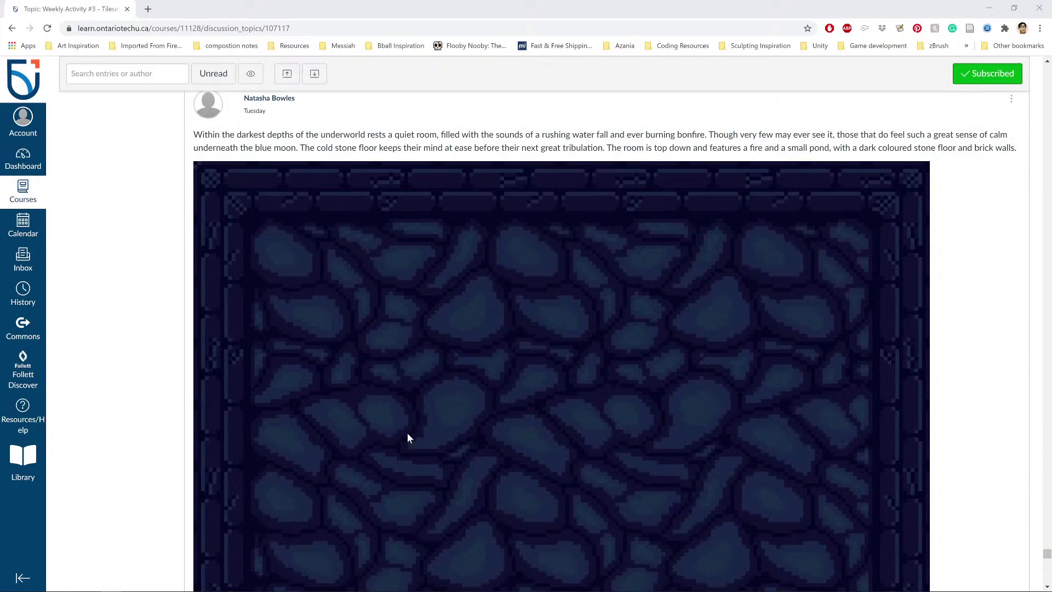
{"action": "scroll", "coordinate": [493, 390], "scroll_direction": "down", "scroll_amount": 7}
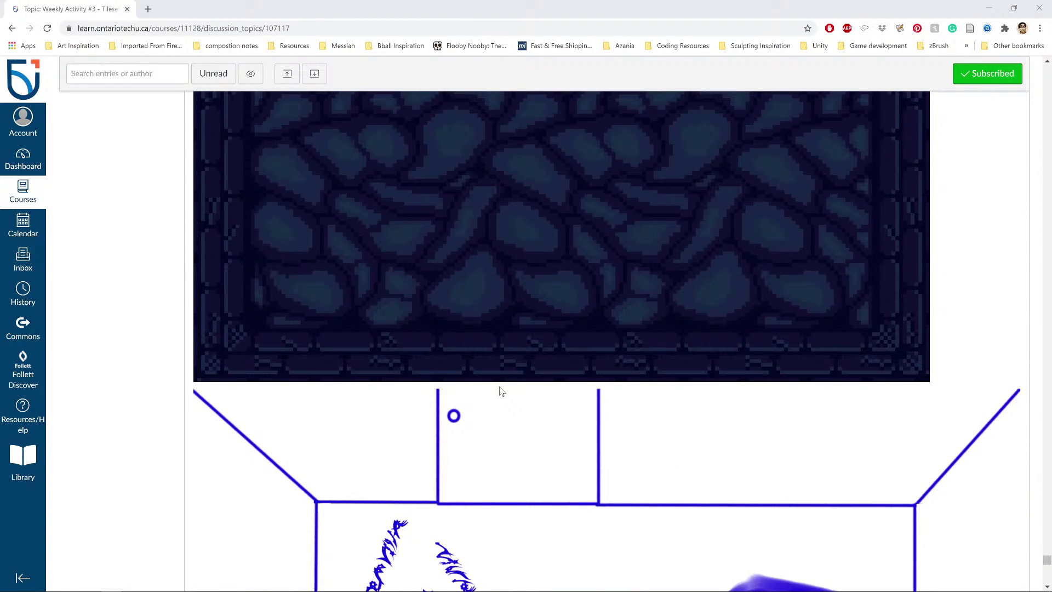
{"action": "scroll", "coordinate": [500, 390], "scroll_direction": "up", "scroll_amount": 8}
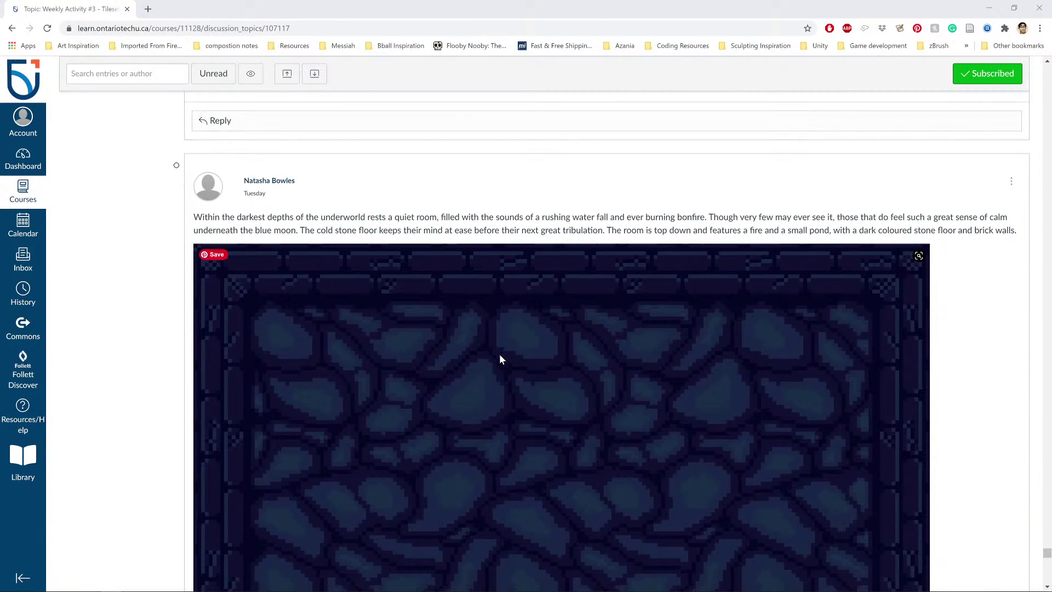
{"action": "scroll", "coordinate": [500, 357], "scroll_direction": "down", "scroll_amount": 5}
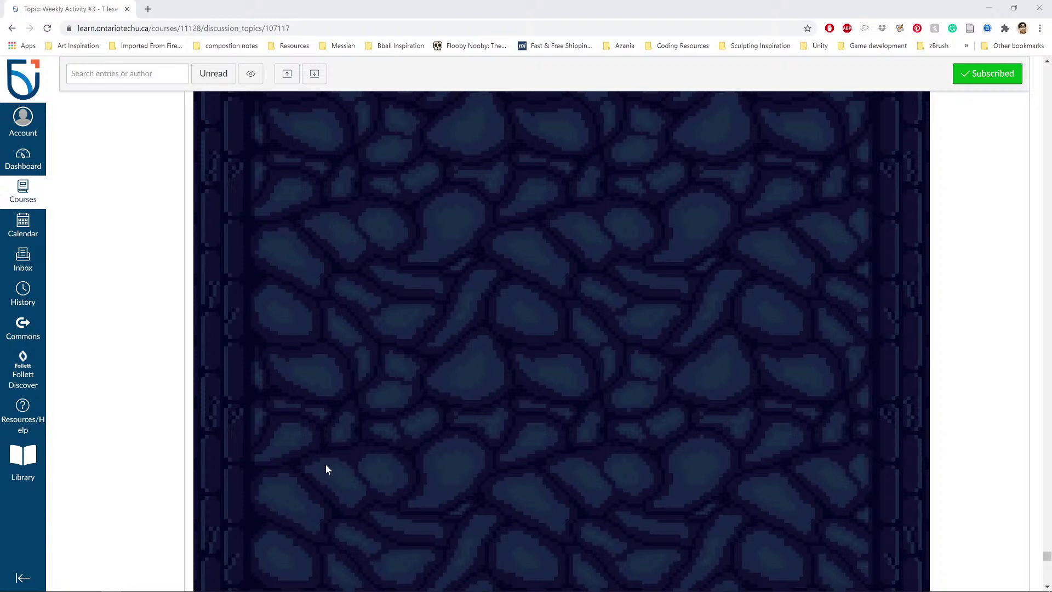
{"action": "scroll", "coordinate": [325, 468], "scroll_direction": "down", "scroll_amount": 7}
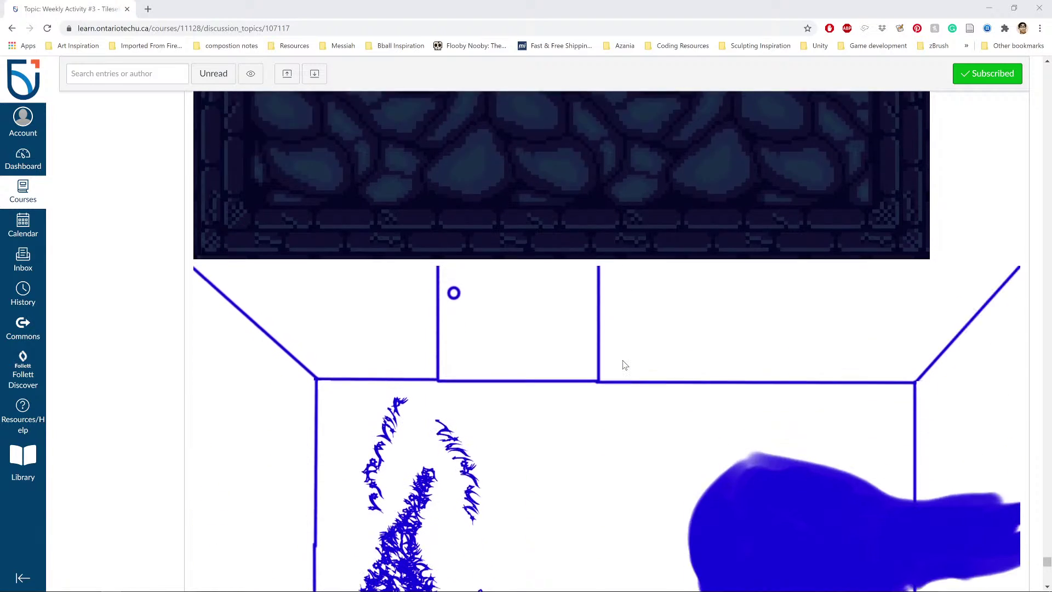
{"action": "scroll", "coordinate": [625, 364], "scroll_direction": "up", "scroll_amount": 5}
{"action": "scroll", "coordinate": [623, 363], "scroll_direction": "down", "scroll_amount": 9}
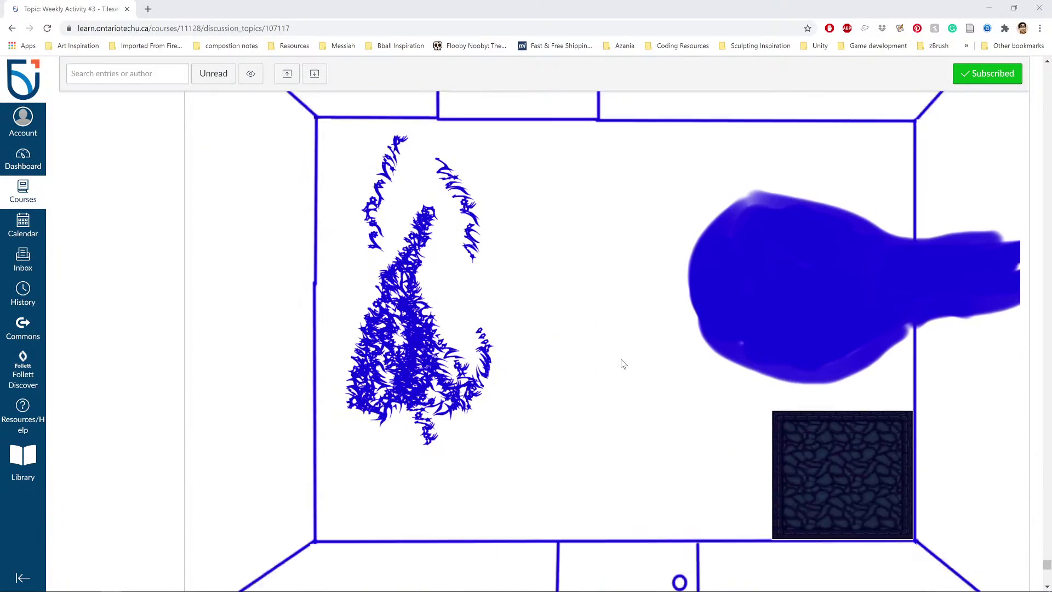
{"action": "scroll", "coordinate": [622, 364], "scroll_direction": "down", "scroll_amount": 1}
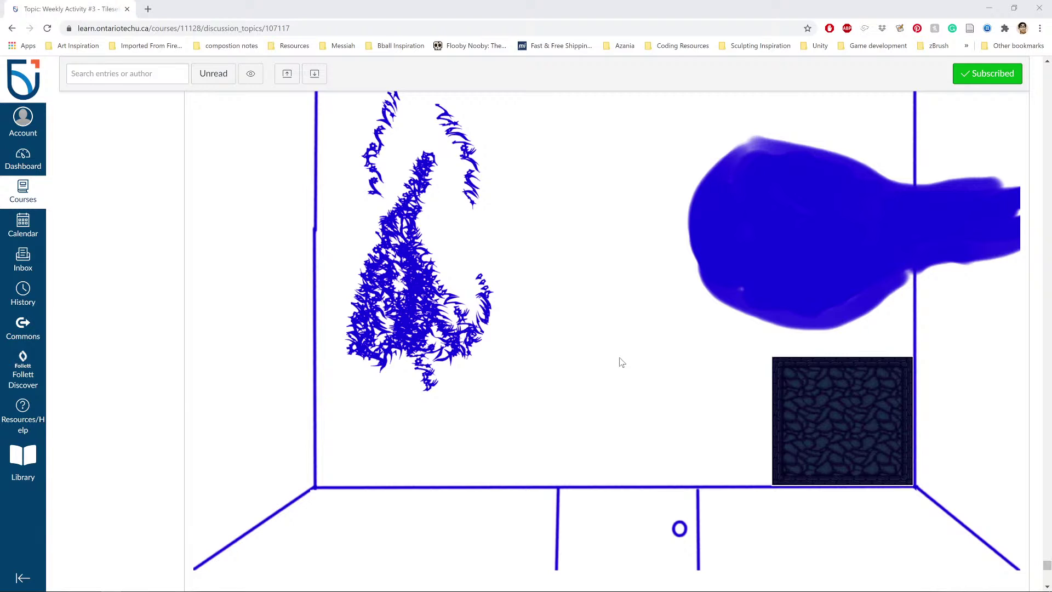
Review the desert tileset post, comparing its sandy tile with the platform sketch containing a hidden cave or tomb.
{"action": "scroll", "coordinate": [621, 361], "scroll_direction": "down", "scroll_amount": 15}
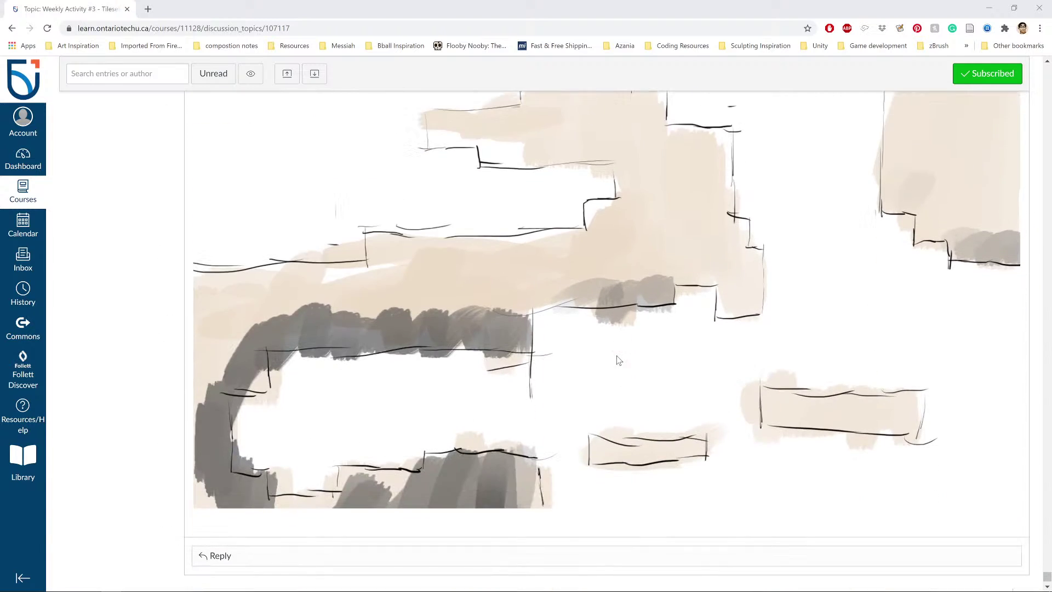
{"action": "scroll", "coordinate": [618, 360], "scroll_direction": "down", "scroll_amount": 1}
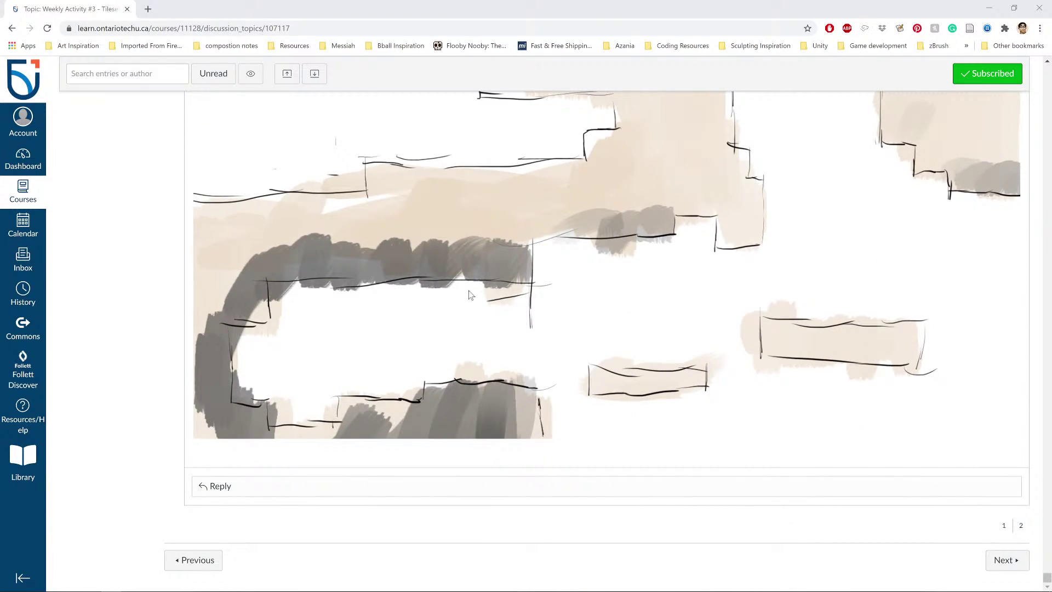
{"action": "scroll", "coordinate": [629, 354], "scroll_direction": "up", "scroll_amount": 4}
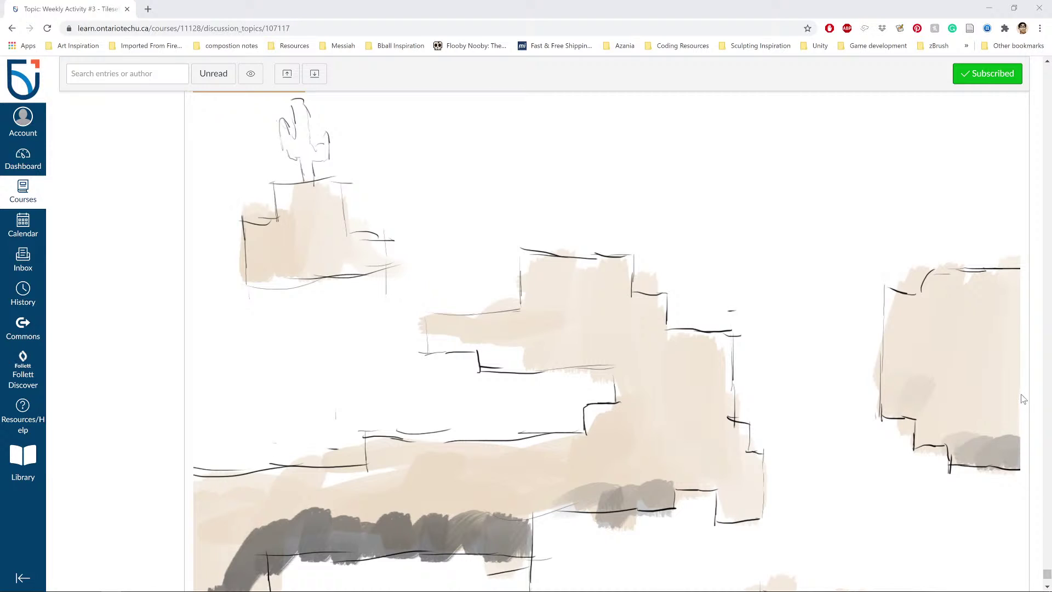
{"action": "mouse_move", "coordinate": [1018, 392]}
{"action": "scroll", "coordinate": [1002, 409], "scroll_direction": "down", "scroll_amount": 4}
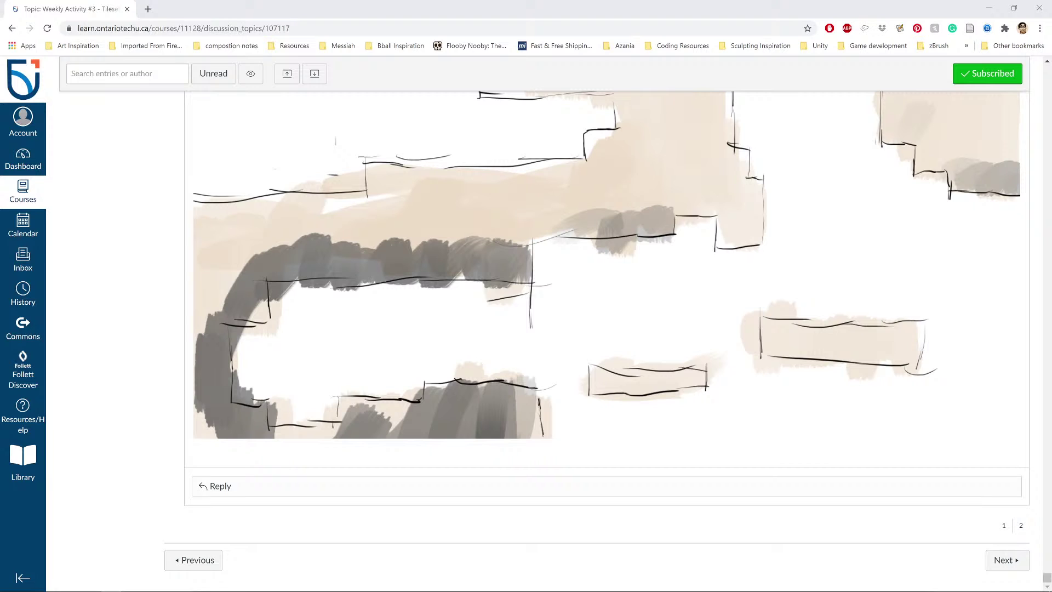
{"action": "scroll", "coordinate": [664, 366], "scroll_direction": "up", "scroll_amount": 10}
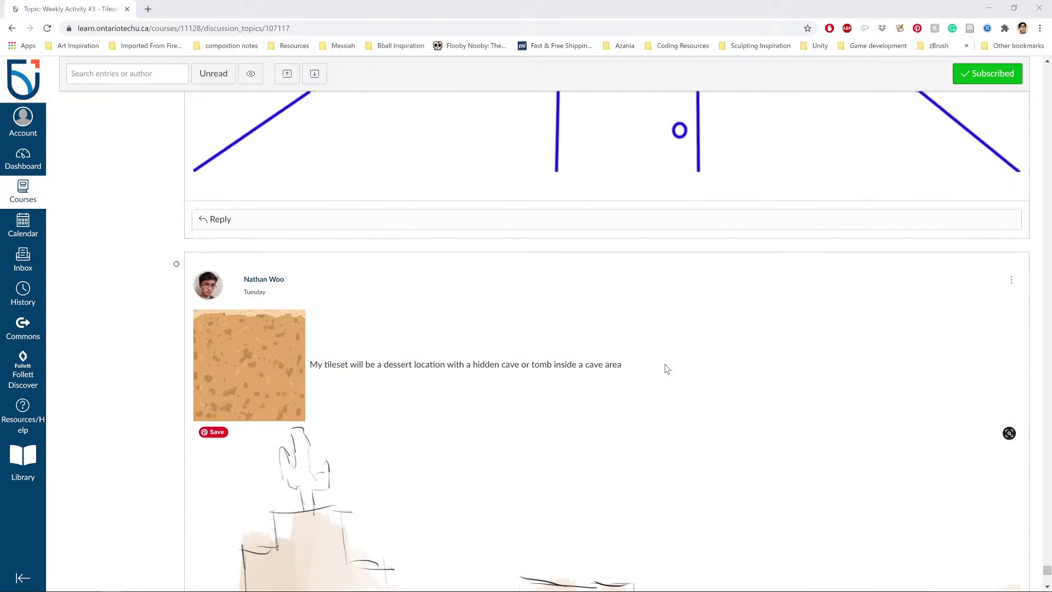
{"action": "mouse_move", "coordinate": [263, 350]}
{"action": "scroll", "coordinate": [888, 343], "scroll_direction": "down", "scroll_amount": 12}
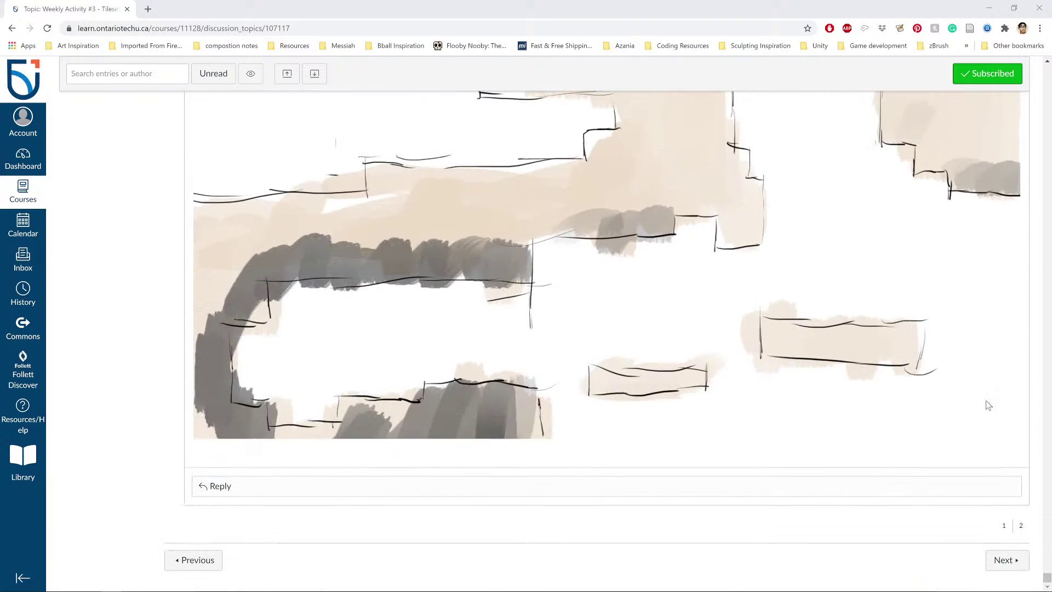
Open page 2 of the discussion and review the mechanical factory post's bolted metal tile and platform layout.
{"action": "left_click", "coordinate": [1021, 524]}
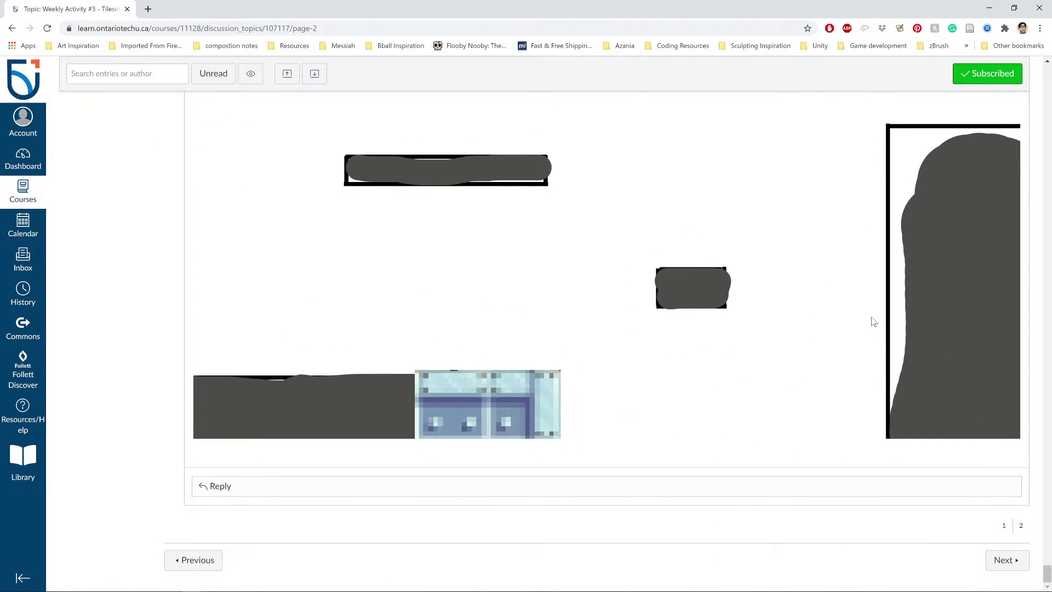
{"action": "scroll", "coordinate": [721, 310], "scroll_direction": "up", "scroll_amount": 5}
{"action": "scroll", "coordinate": [718, 299], "scroll_direction": "up", "scroll_amount": 7}
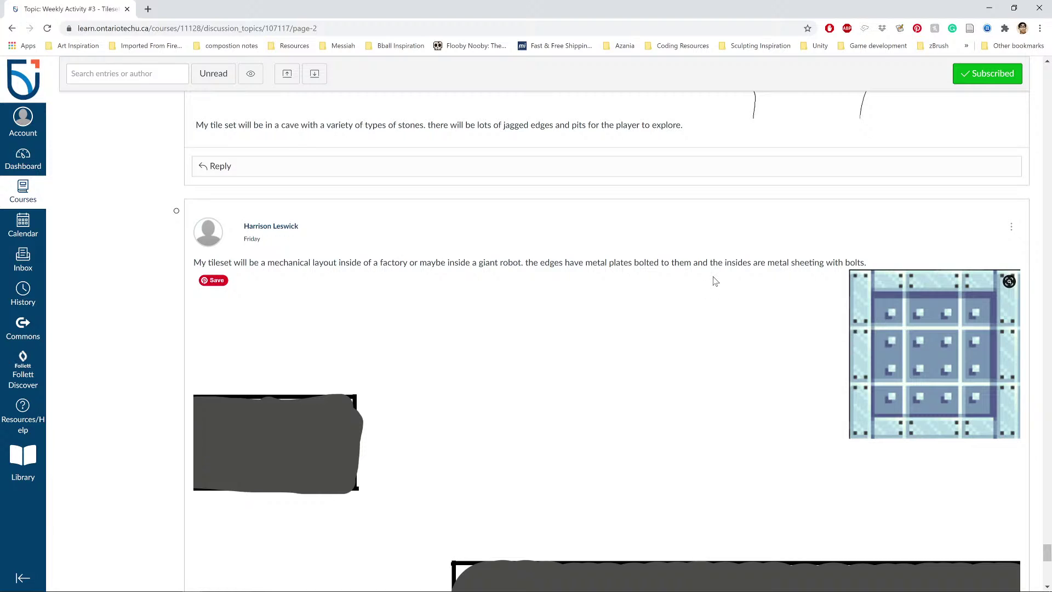
{"action": "scroll", "coordinate": [724, 271], "scroll_direction": "down", "scroll_amount": 1}
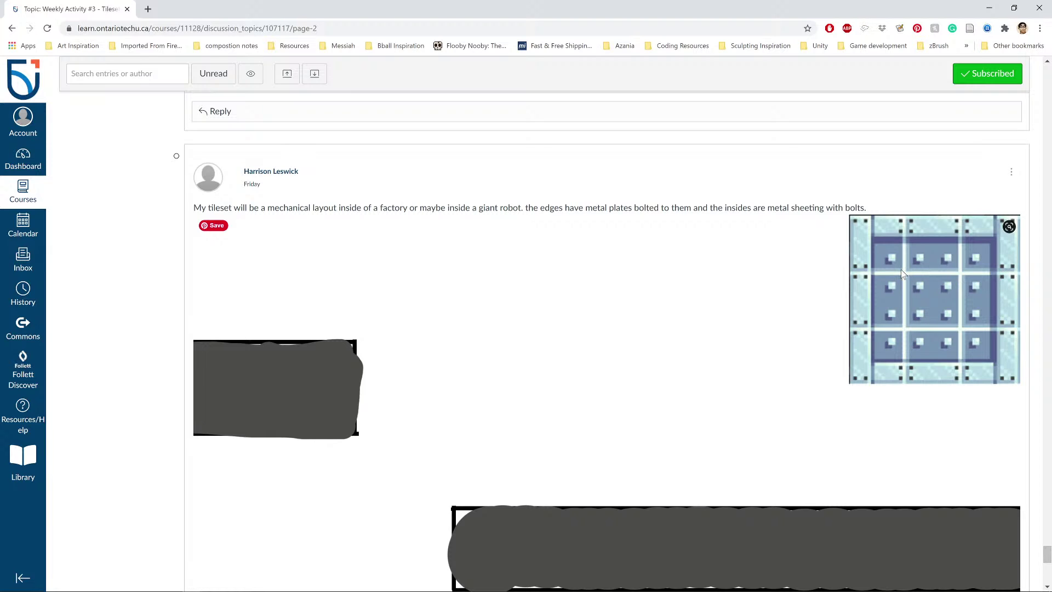
{"action": "scroll", "coordinate": [891, 270], "scroll_direction": "down", "scroll_amount": 15}
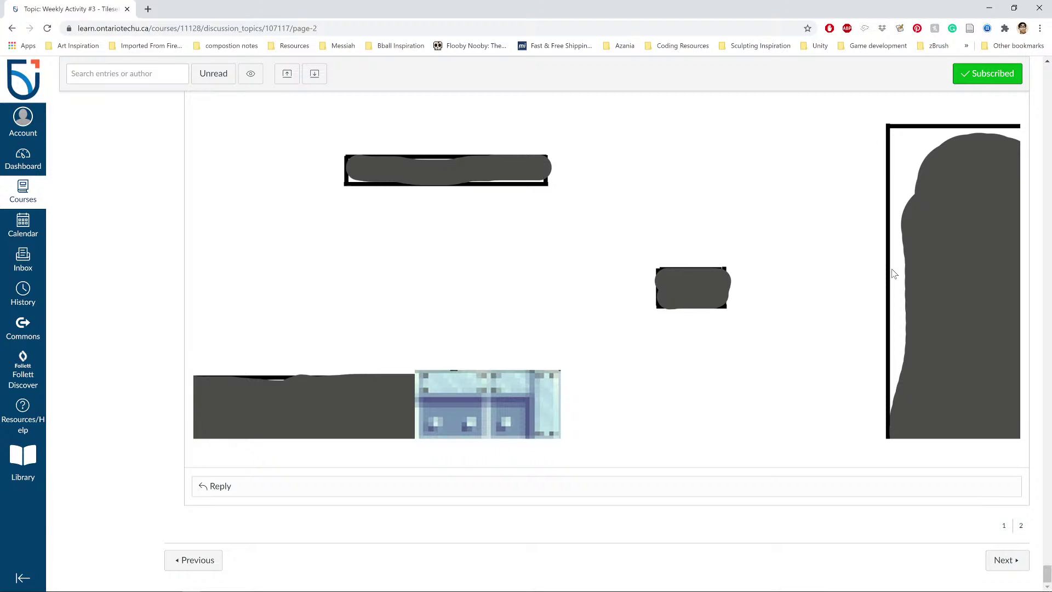
{"action": "scroll", "coordinate": [891, 271], "scroll_direction": "up", "scroll_amount": 10}
{"action": "scroll", "coordinate": [891, 270], "scroll_direction": "down", "scroll_amount": 10}
Review the stone cave post, comparing its dark cracked rock tile with the line sketch of jagged edges and pits.
{"action": "scroll", "coordinate": [751, 333], "scroll_direction": "up", "scroll_amount": 10}
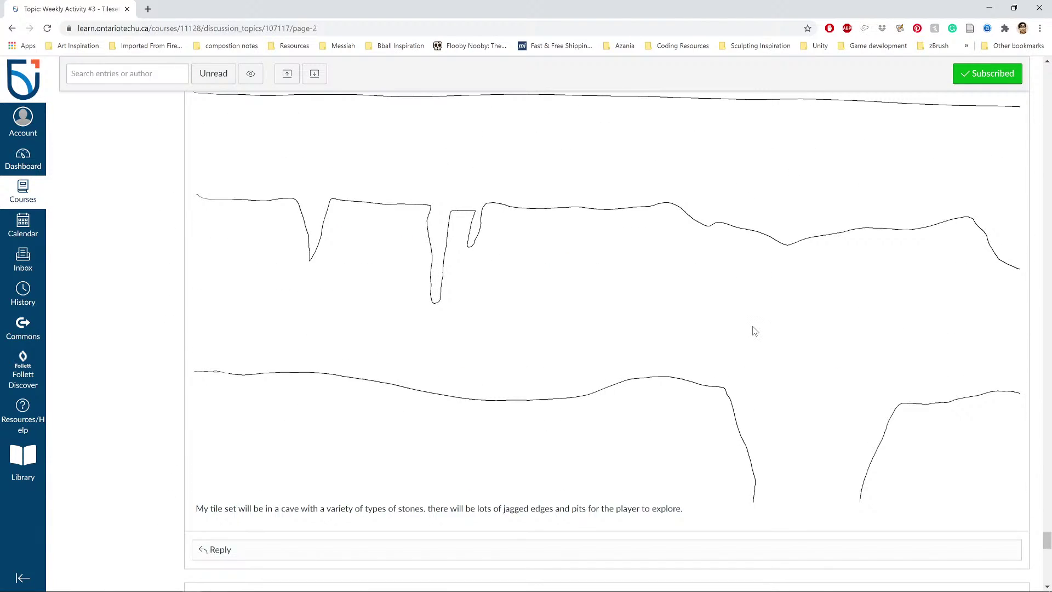
{"action": "scroll", "coordinate": [754, 331], "scroll_direction": "up", "scroll_amount": 4}
{"action": "scroll", "coordinate": [754, 331], "scroll_direction": "down", "scroll_amount": 4}
{"action": "scroll", "coordinate": [755, 332], "scroll_direction": "up", "scroll_amount": 8}
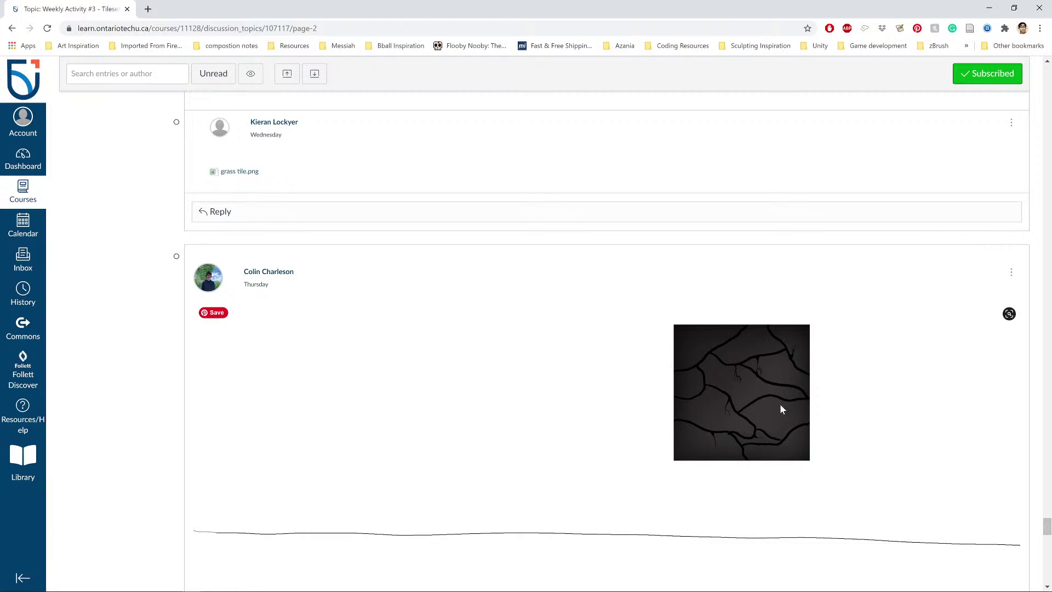
{"action": "scroll", "coordinate": [611, 322], "scroll_direction": "down", "scroll_amount": 5}
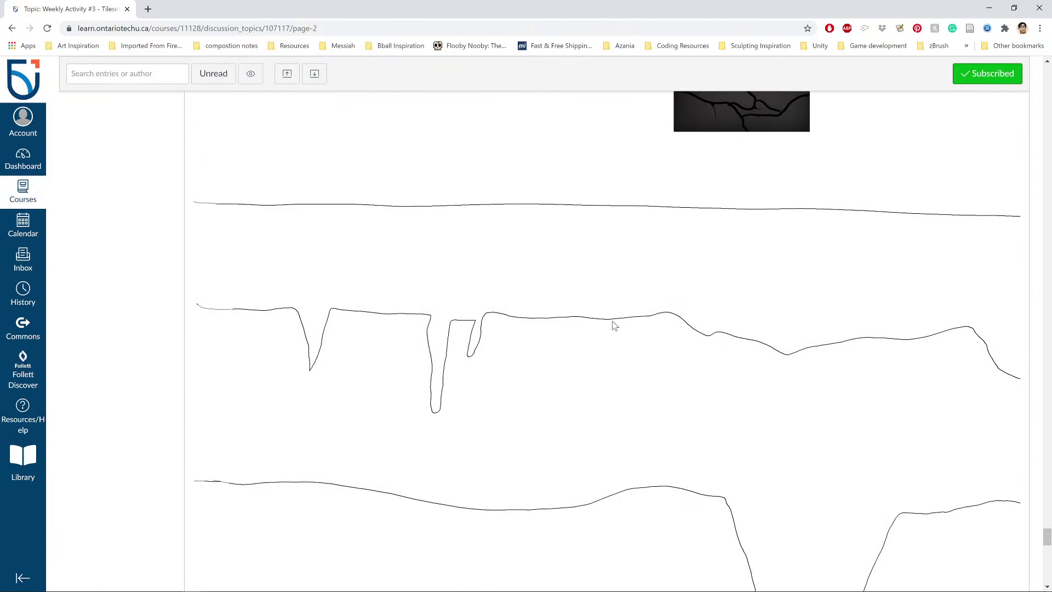
View the brown wooden tile post and examine the pencil maze level drawn on grid paper in the post above it.
{"action": "scroll", "coordinate": [612, 322], "scroll_direction": "up", "scroll_amount": 12}
{"action": "scroll", "coordinate": [616, 322], "scroll_direction": "up", "scroll_amount": 7}
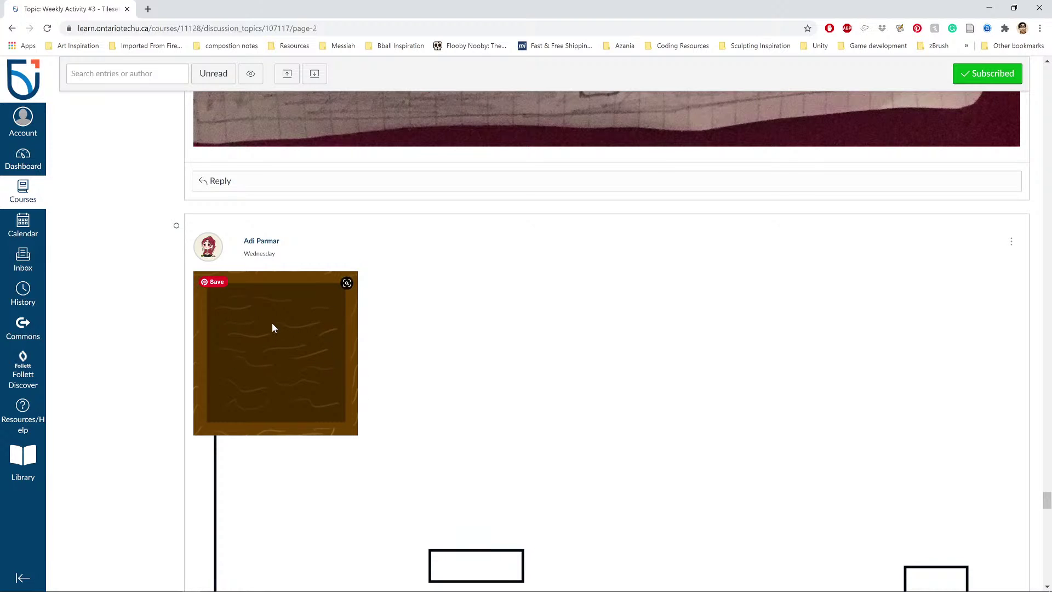
{"action": "scroll", "coordinate": [285, 320], "scroll_direction": "up", "scroll_amount": 1}
{"action": "scroll", "coordinate": [288, 326], "scroll_direction": "up", "scroll_amount": 3}
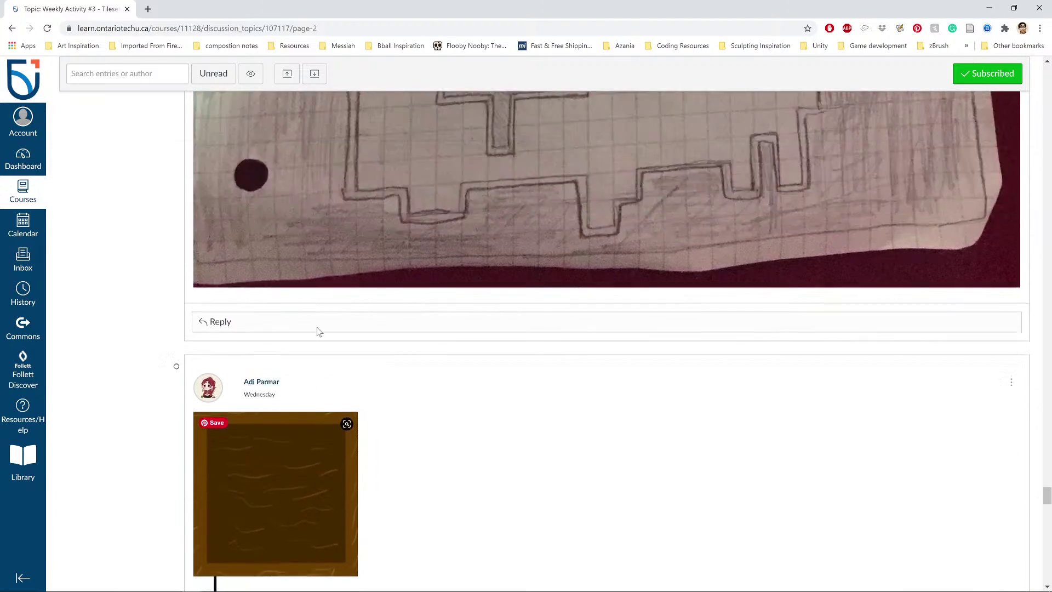
{"action": "scroll", "coordinate": [316, 329], "scroll_direction": "up", "scroll_amount": 7}
{"action": "scroll", "coordinate": [315, 324], "scroll_direction": "up", "scroll_amount": 6}
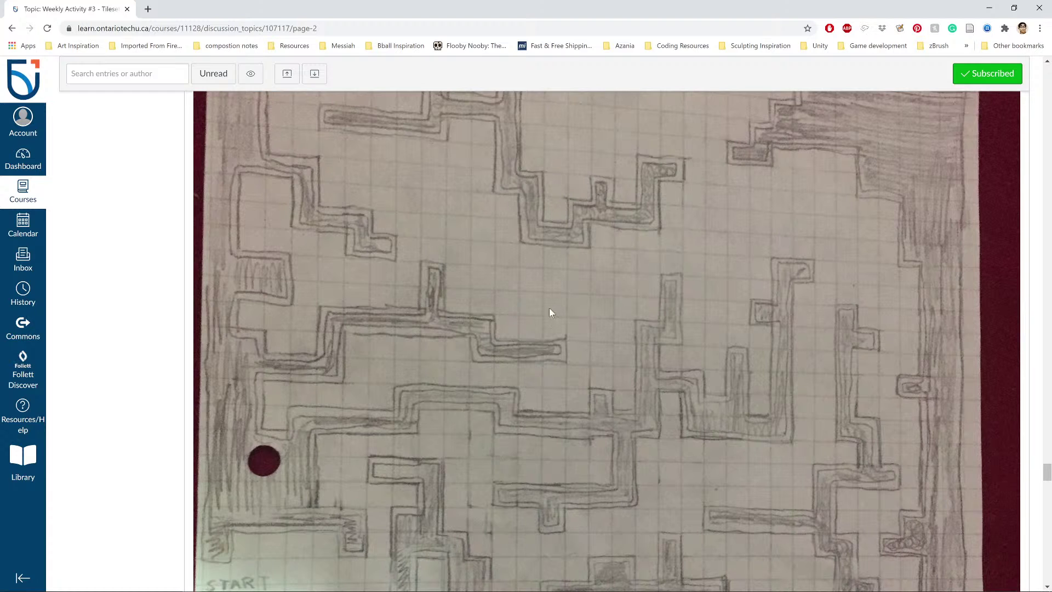
{"action": "scroll", "coordinate": [564, 285], "scroll_direction": "up", "scroll_amount": 5}
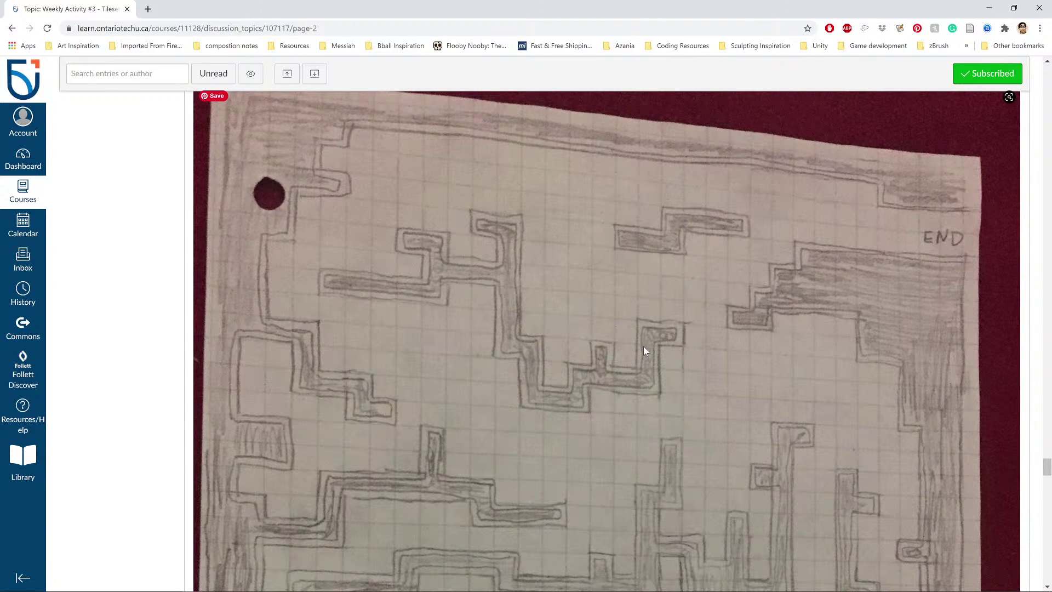
{"action": "scroll", "coordinate": [643, 346], "scroll_direction": "down", "scroll_amount": 5}
{"action": "scroll", "coordinate": [380, 376], "scroll_direction": "down", "scroll_amount": 4}
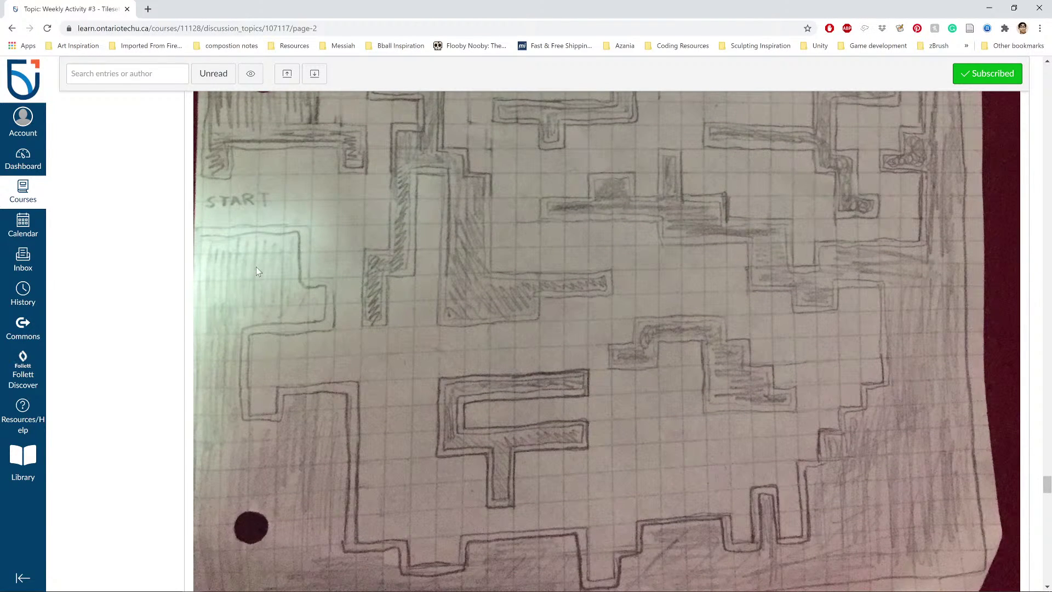
{"action": "scroll", "coordinate": [256, 271], "scroll_direction": "down", "scroll_amount": 4}
Read the broken-down machinery post, view its green-edged brick tile, and trace the pencil level map between START and END.
{"action": "scroll", "coordinate": [275, 265], "scroll_direction": "up", "scroll_amount": 20}
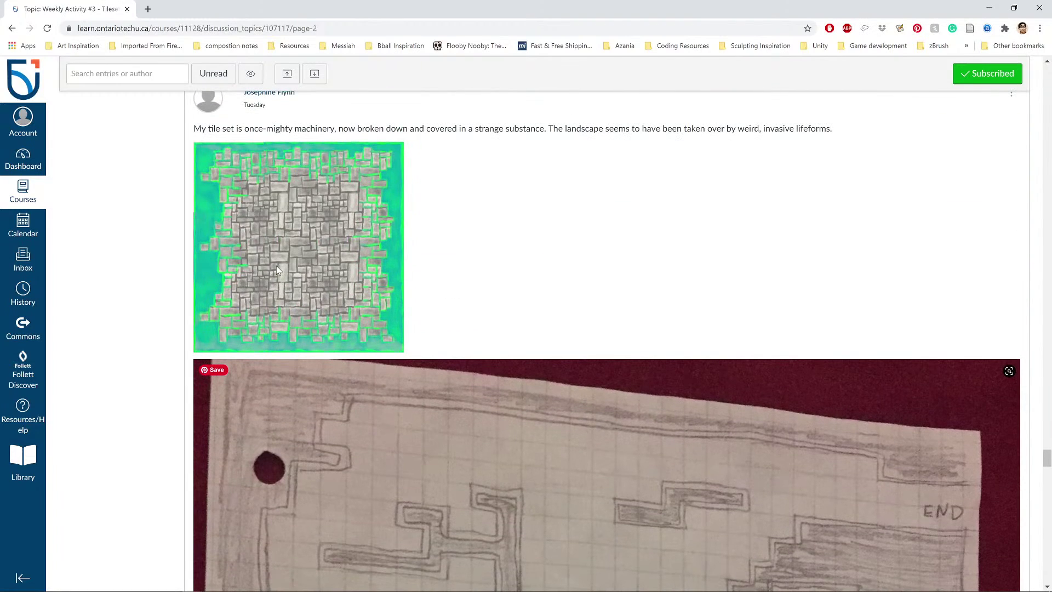
{"action": "scroll", "coordinate": [289, 326], "scroll_direction": "down", "scroll_amount": 16}
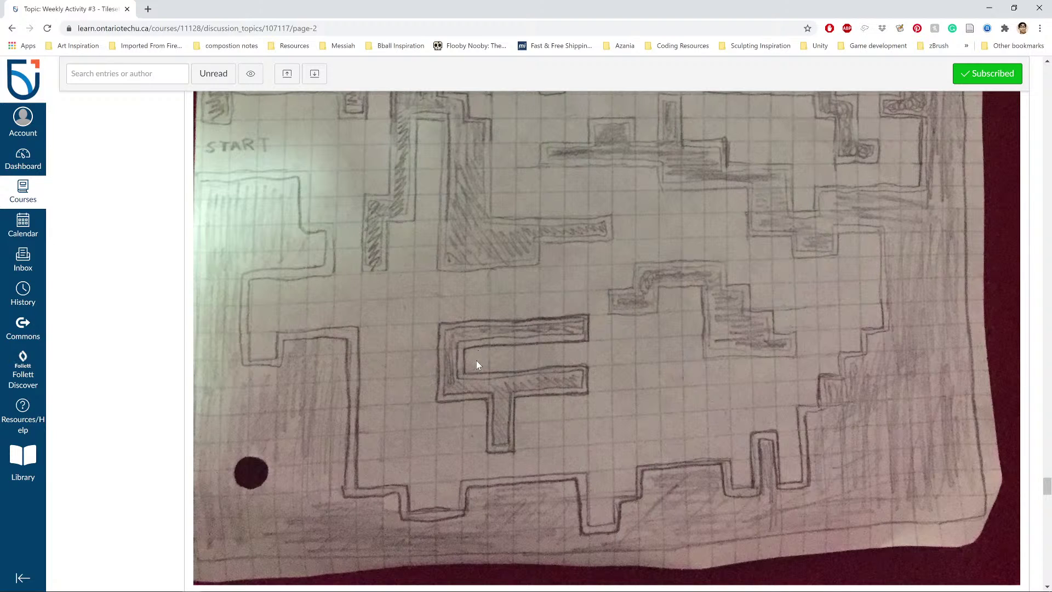
{"action": "scroll", "coordinate": [548, 339], "scroll_direction": "up", "scroll_amount": 10}
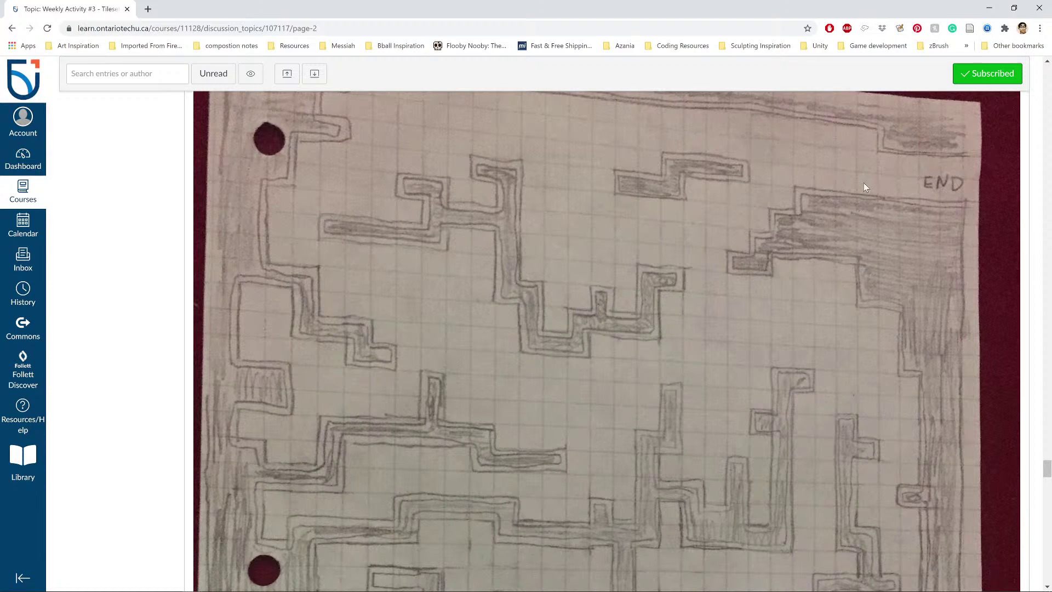
{"action": "scroll", "coordinate": [714, 310], "scroll_direction": "down", "scroll_amount": 6}
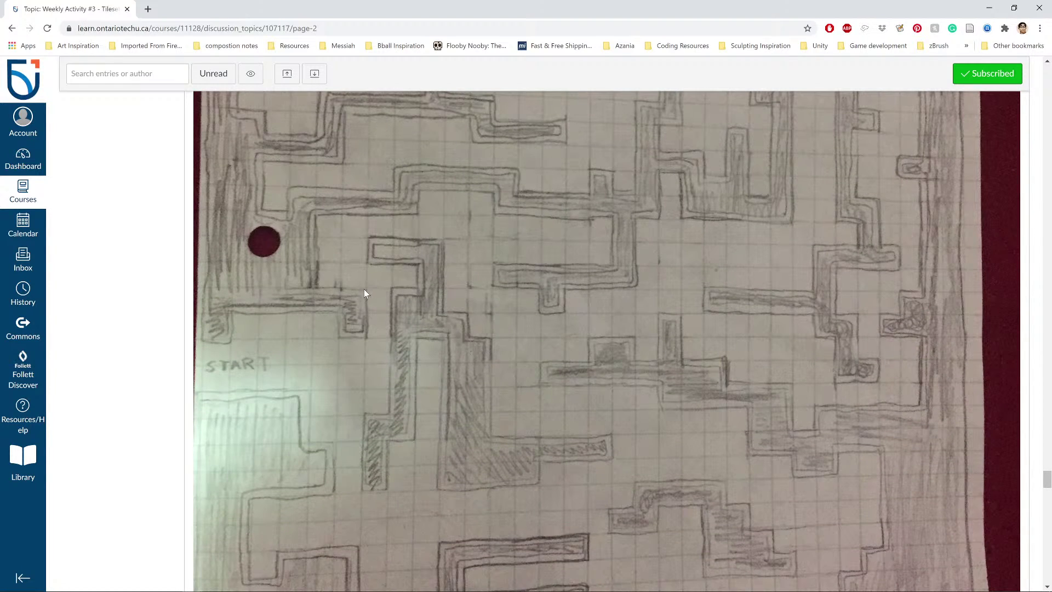
{"action": "scroll", "coordinate": [339, 334], "scroll_direction": "down", "scroll_amount": 2}
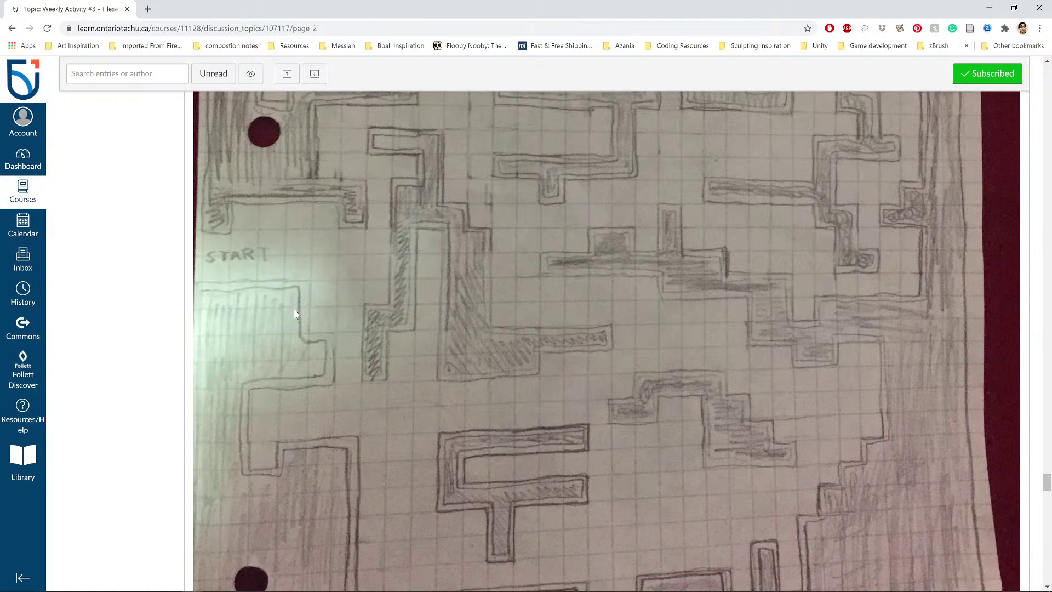
{"action": "scroll", "coordinate": [449, 411], "scroll_direction": "down", "scroll_amount": 2}
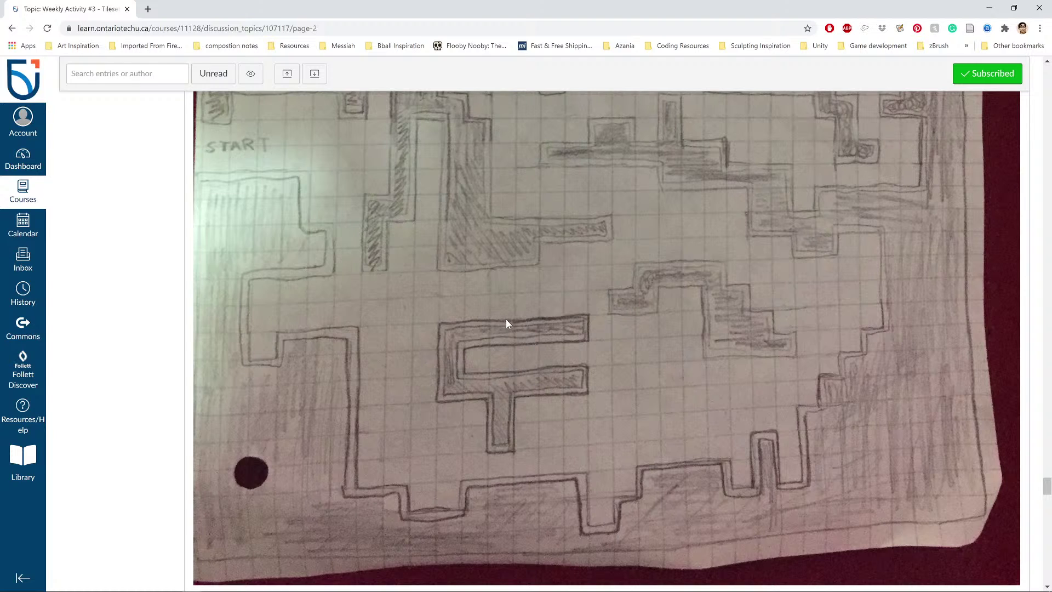
Compare the broken-down machinery post's green-edged brick tile with the platforms and walls in its pencil level map.
{"action": "scroll", "coordinate": [515, 315], "scroll_direction": "up", "scroll_amount": 15}
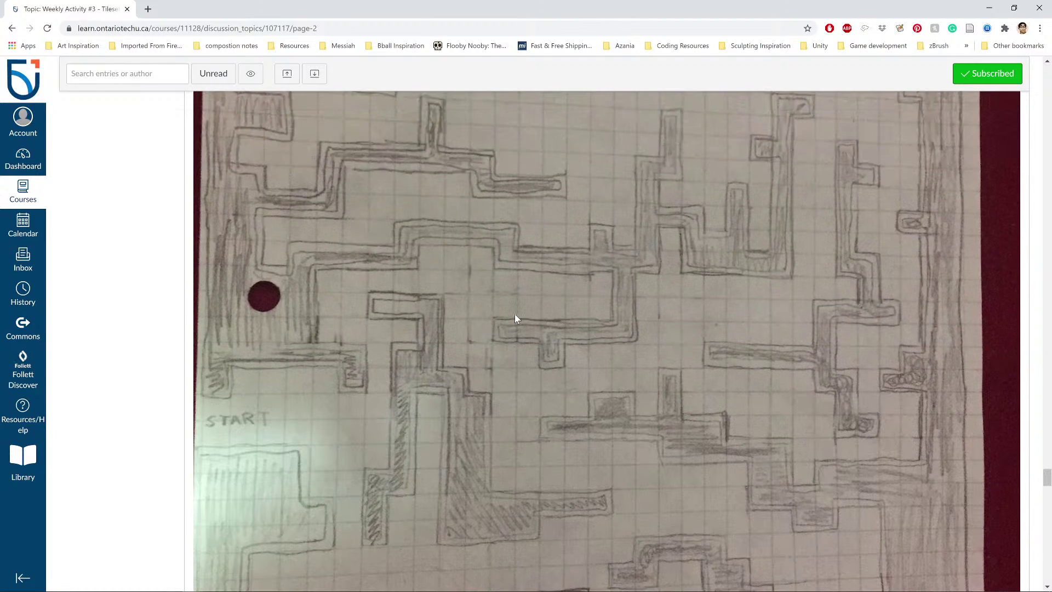
{"action": "scroll", "coordinate": [520, 318], "scroll_direction": "up", "scroll_amount": 4}
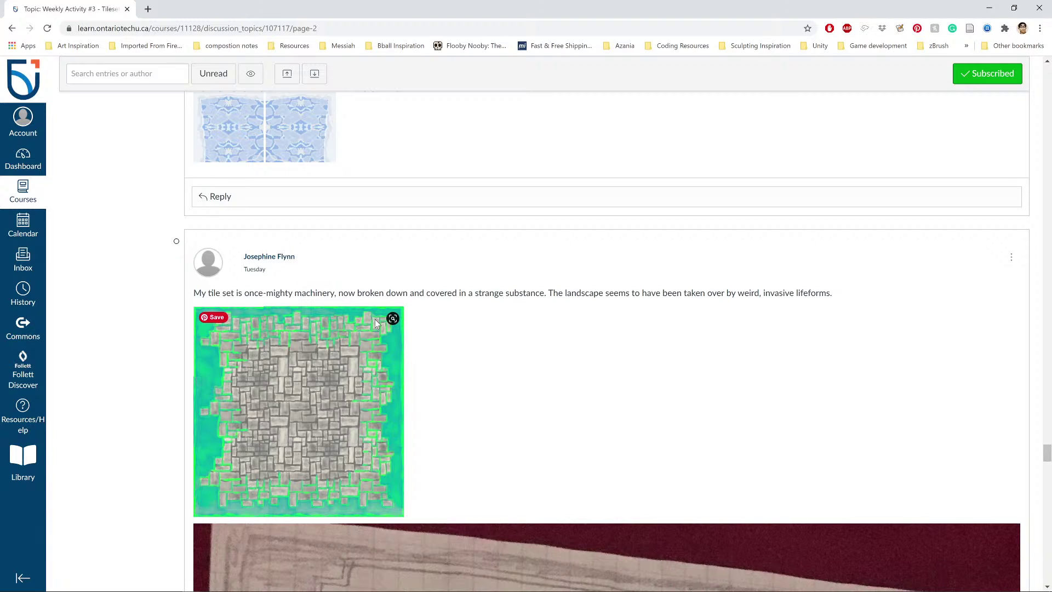
{"action": "scroll", "coordinate": [433, 427], "scroll_direction": "down", "scroll_amount": 6}
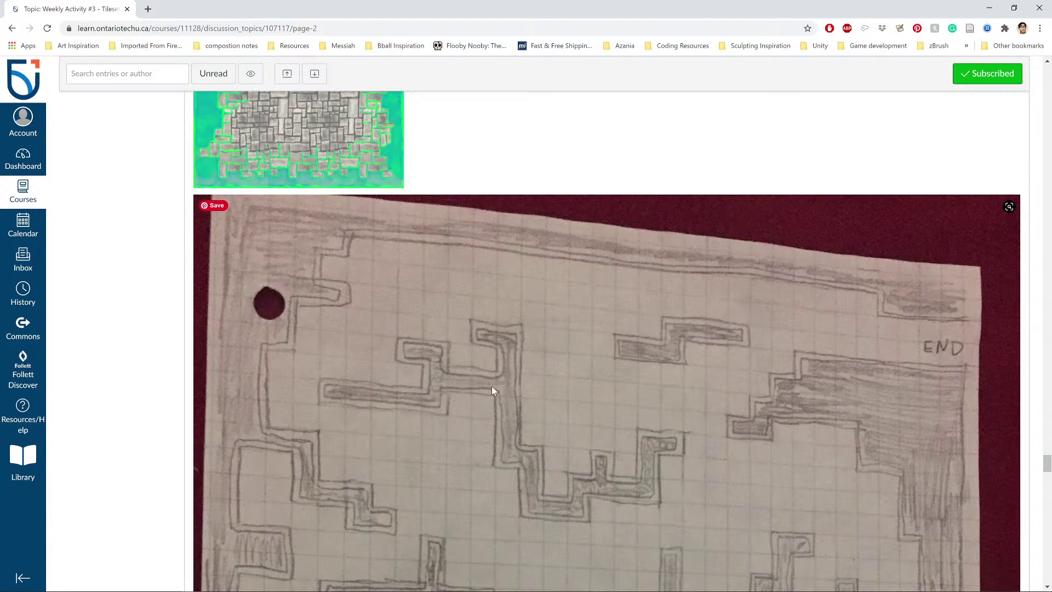
{"action": "scroll", "coordinate": [491, 385], "scroll_direction": "up", "scroll_amount": 5}
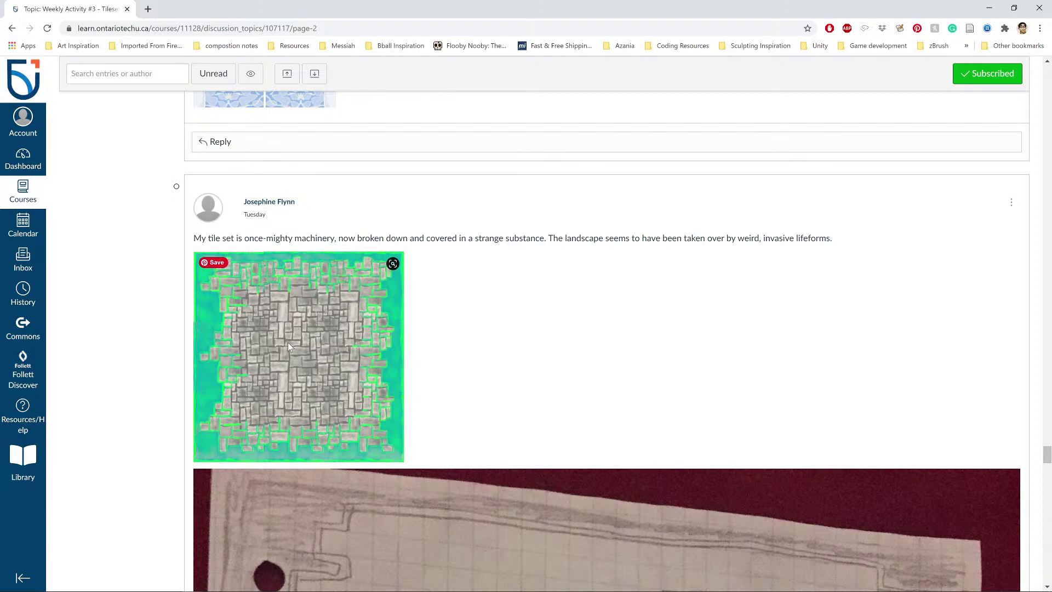
{"action": "scroll", "coordinate": [399, 435], "scroll_direction": "down", "scroll_amount": 3}
{"action": "scroll", "coordinate": [582, 464], "scroll_direction": "up", "scroll_amount": 3}
Review the forgotten ice zone post's blue tiles and layout sketch, and the dark magma post's red platform environment.
{"action": "scroll", "coordinate": [423, 351], "scroll_direction": "up", "scroll_amount": 5}
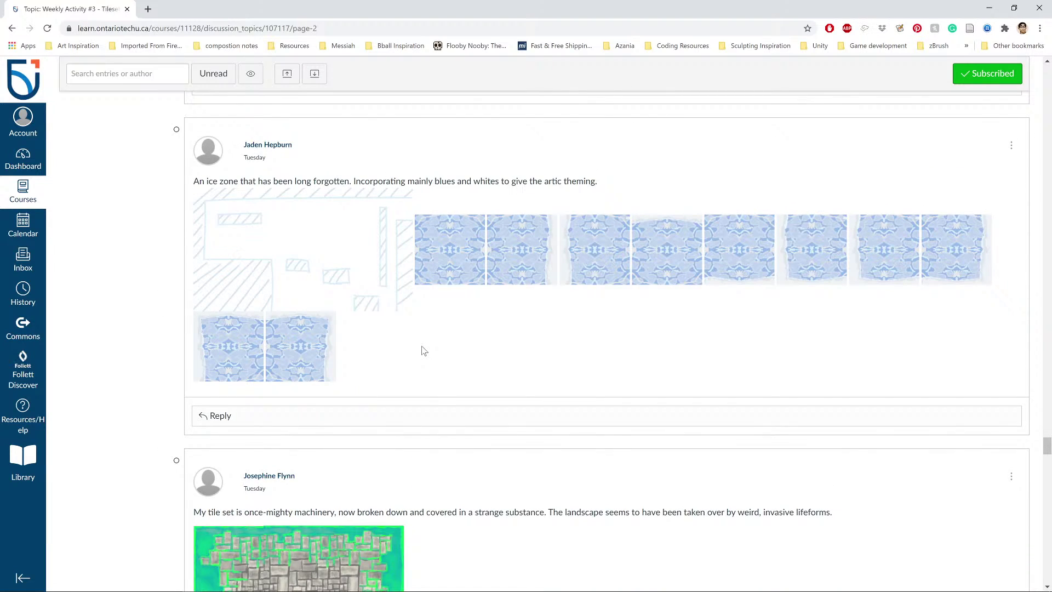
{"action": "scroll", "coordinate": [424, 350], "scroll_direction": "up", "scroll_amount": 1}
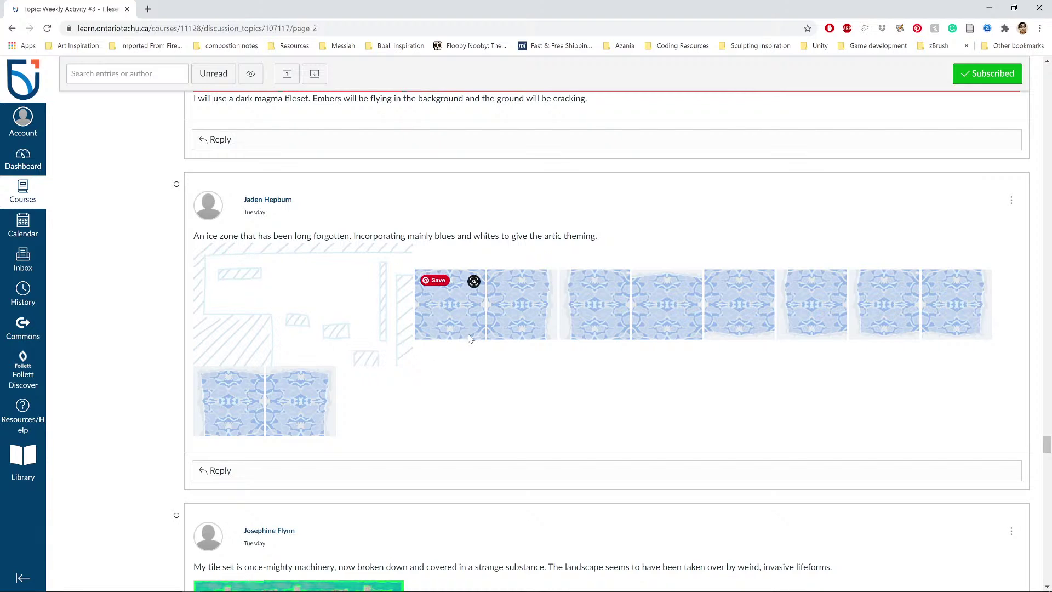
{"action": "scroll", "coordinate": [468, 338], "scroll_direction": "up", "scroll_amount": 15}
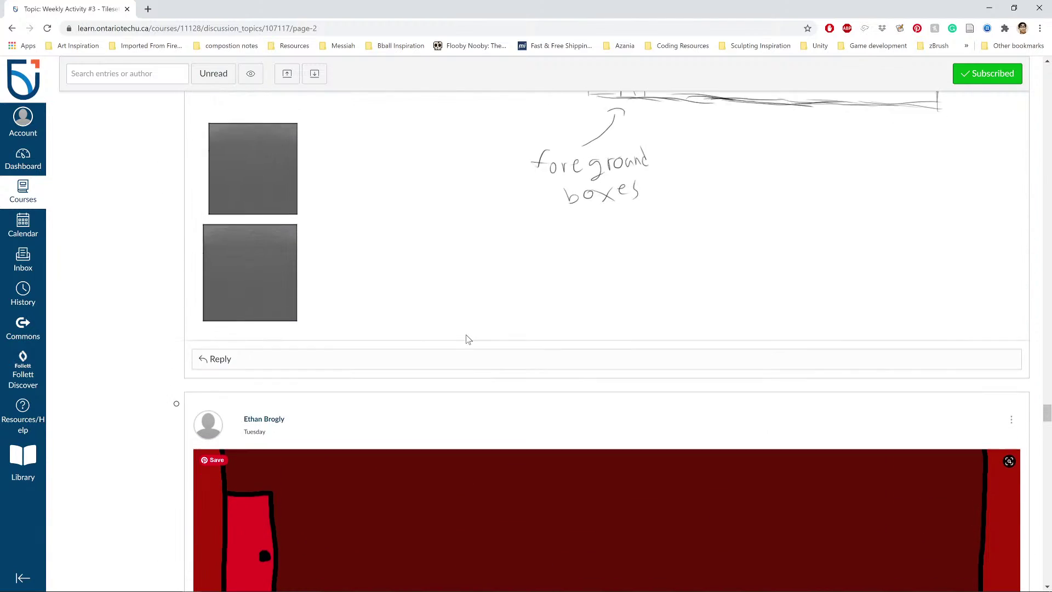
{"action": "scroll", "coordinate": [469, 338], "scroll_direction": "down", "scroll_amount": 8}
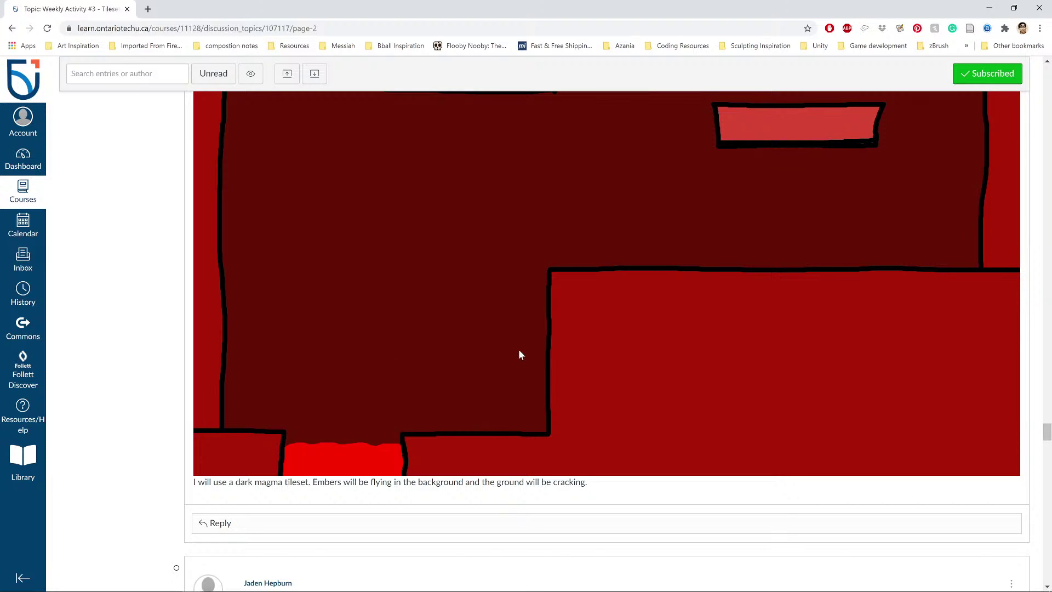
{"action": "scroll", "coordinate": [712, 383], "scroll_direction": "up", "scroll_amount": 5}
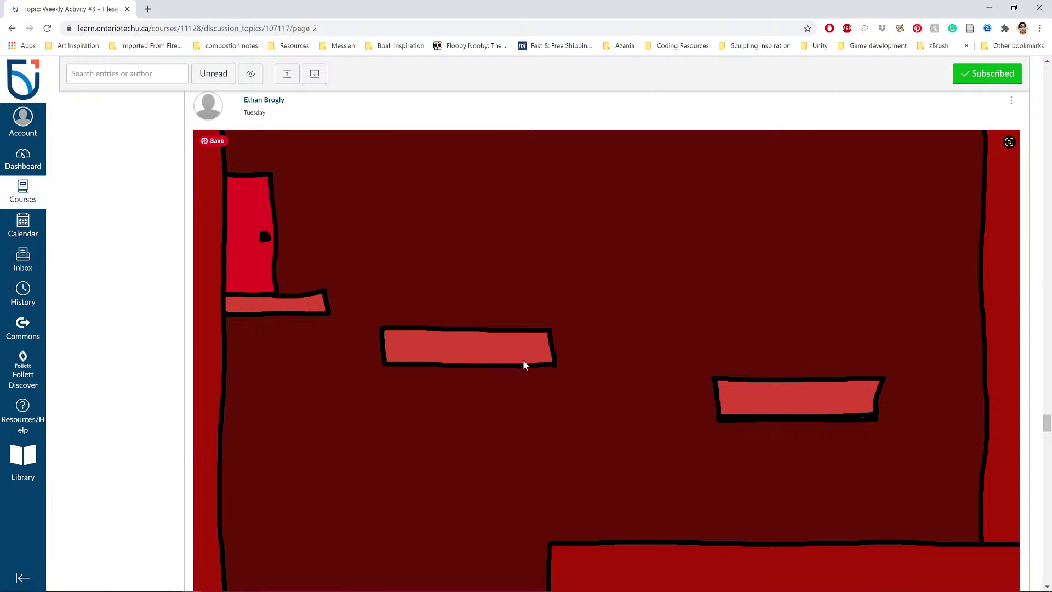
View the underground facility post's grey tiles and stepped level sketch, and read the peaceful universe post about mossy, squishy ground.
{"action": "scroll", "coordinate": [523, 363], "scroll_direction": "up", "scroll_amount": 10}
{"action": "scroll", "coordinate": [500, 365], "scroll_direction": "up", "scroll_amount": 3}
{"action": "scroll", "coordinate": [471, 366], "scroll_direction": "down", "scroll_amount": 3}
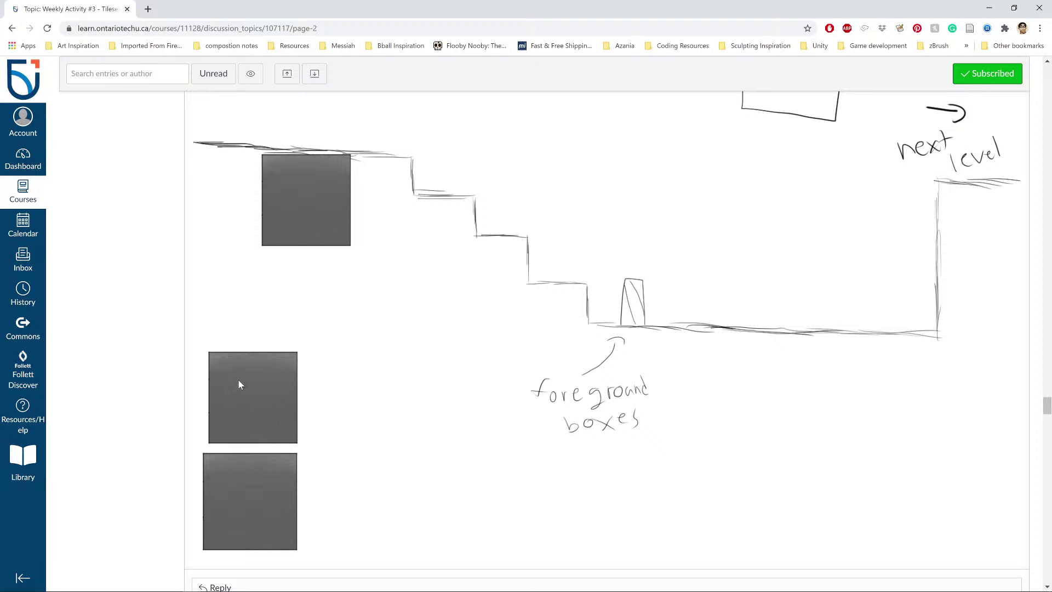
{"action": "scroll", "coordinate": [326, 405], "scroll_direction": "up", "scroll_amount": 15}
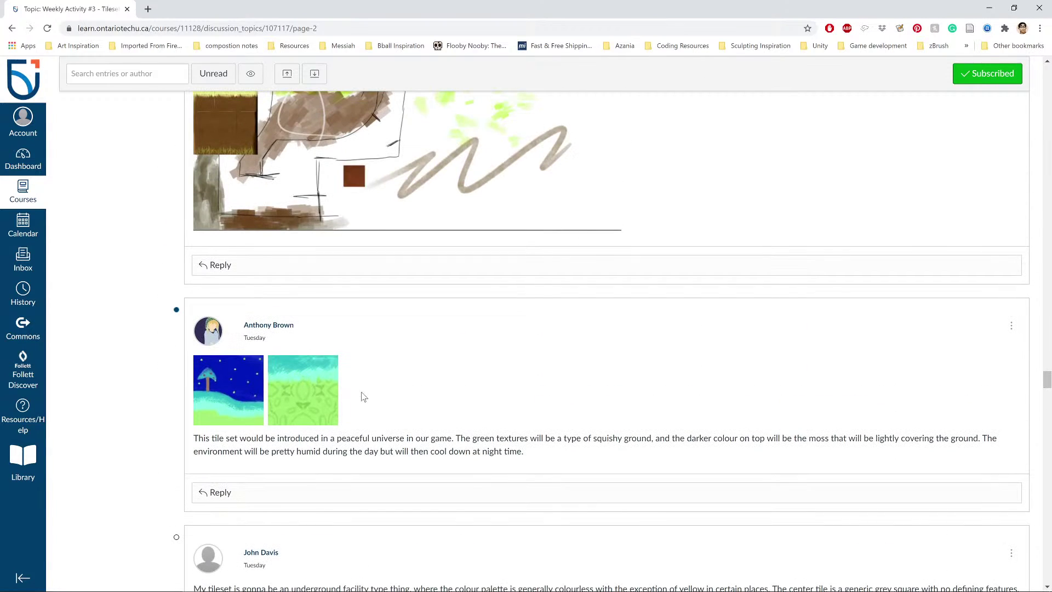
Examine the desert oasis post's large tree sketch with its soil, bark and red leaf tiles, and read its description.
{"action": "scroll", "coordinate": [351, 386], "scroll_direction": "up", "scroll_amount": 2}
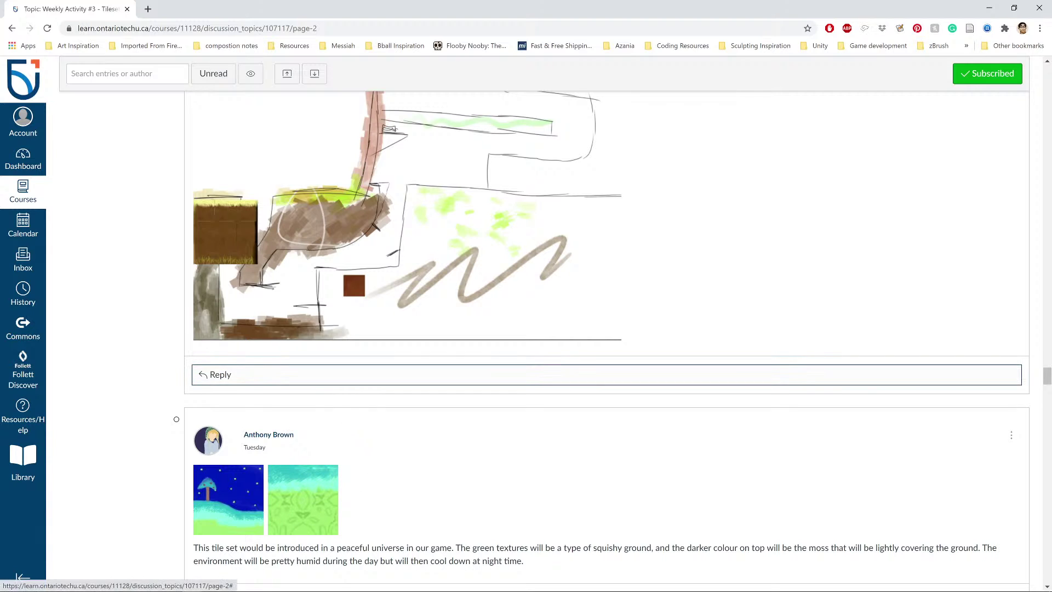
{"action": "scroll", "coordinate": [347, 378], "scroll_direction": "up", "scroll_amount": 3}
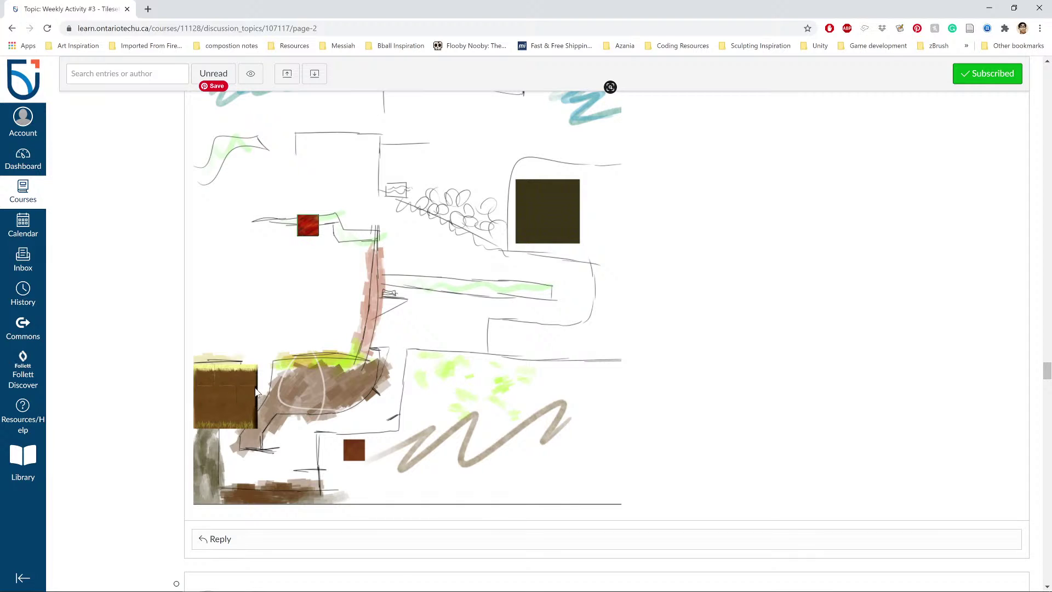
{"action": "scroll", "coordinate": [245, 381], "scroll_direction": "up", "scroll_amount": 10}
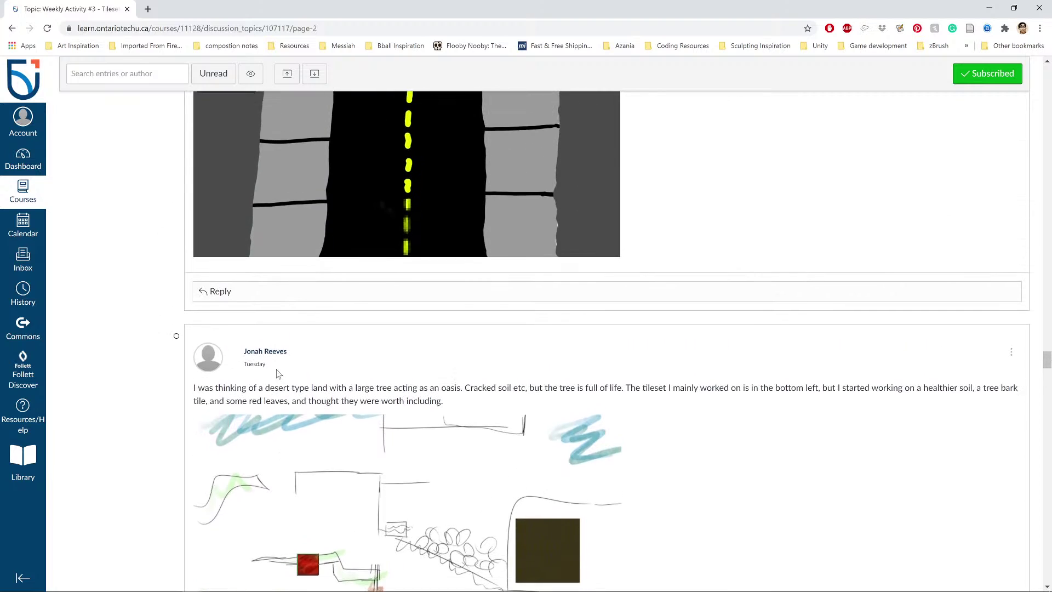
Review the city post's black concrete road tile with yellow stripes and its sidewalk environment drawing.
{"action": "scroll", "coordinate": [273, 366], "scroll_direction": "down", "scroll_amount": 2}
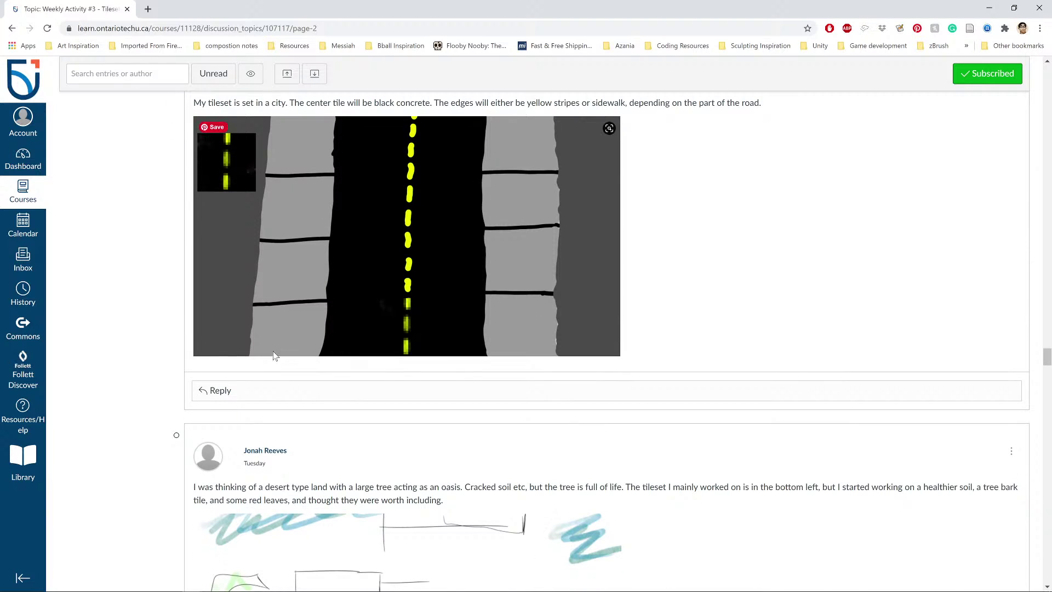
{"action": "scroll", "coordinate": [274, 357], "scroll_direction": "up", "scroll_amount": 1}
{"action": "scroll", "coordinate": [273, 355], "scroll_direction": "up", "scroll_amount": 1}
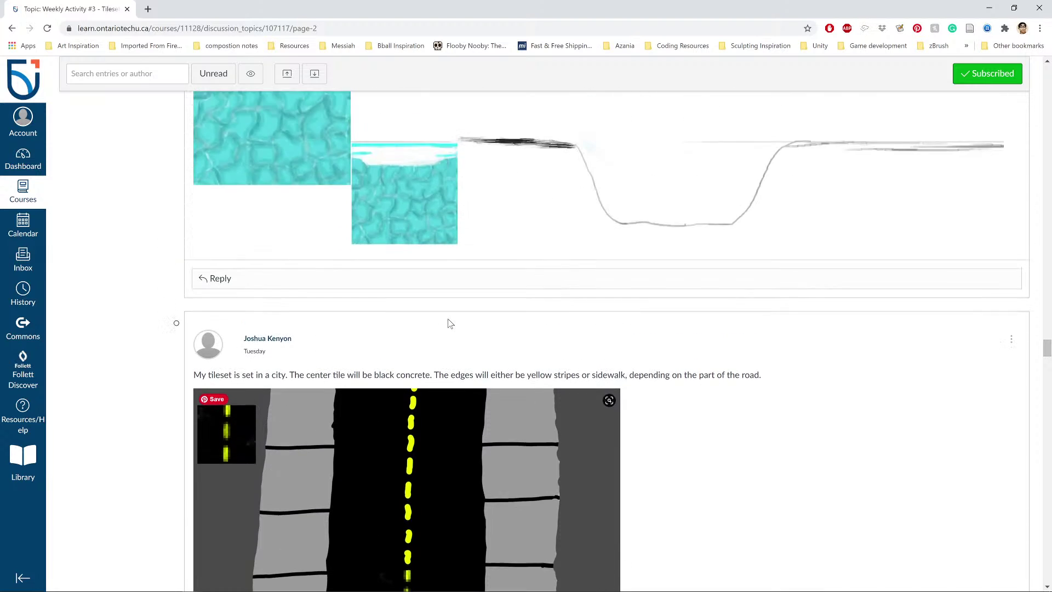
View the icy surface post's turquoise tile and mountain sketch, and the monochrome world post's landscape and plant-topped tile.
{"action": "scroll", "coordinate": [448, 318], "scroll_direction": "up", "scroll_amount": 10}
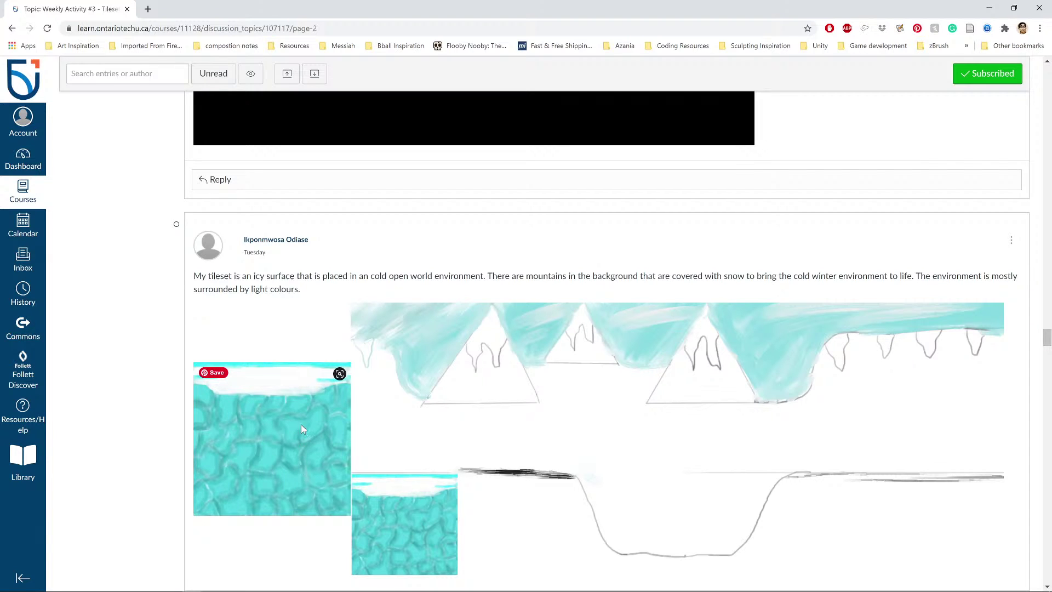
{"action": "scroll", "coordinate": [331, 409], "scroll_direction": "up", "scroll_amount": 8}
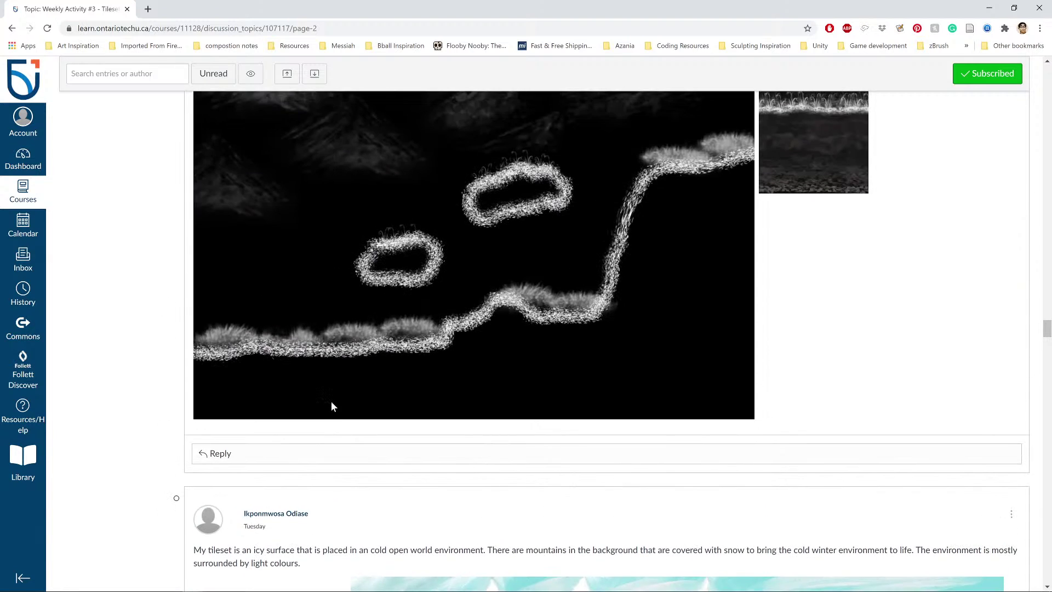
{"action": "scroll", "coordinate": [332, 403], "scroll_direction": "up", "scroll_amount": 1}
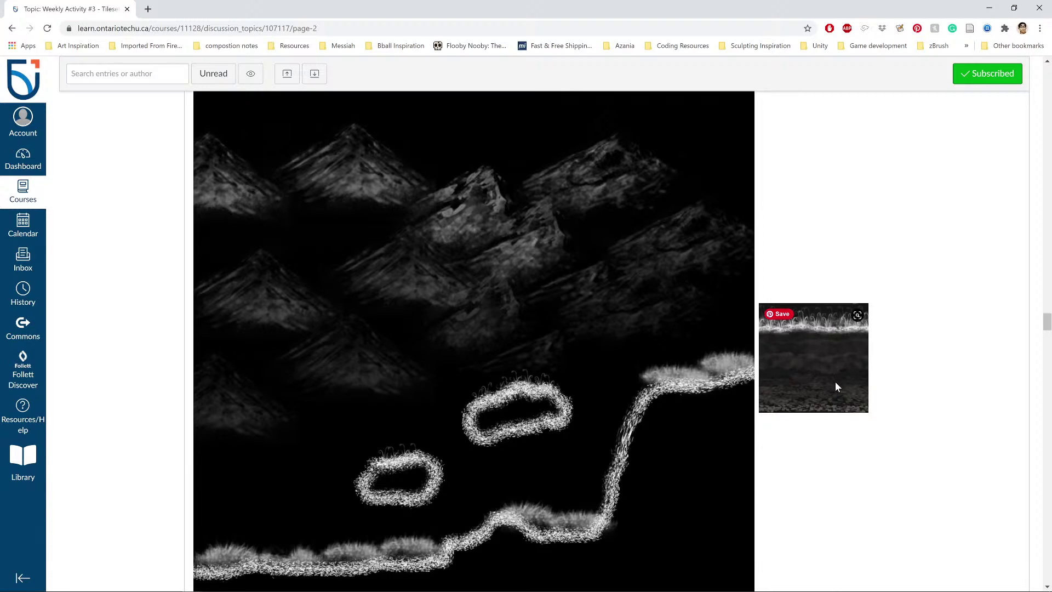
Review the snowy trench battleground post, comparing the earlier and new tunnel sketches with the snow and dirt tile.
{"action": "scroll", "coordinate": [645, 366], "scroll_direction": "up", "scroll_amount": 10}
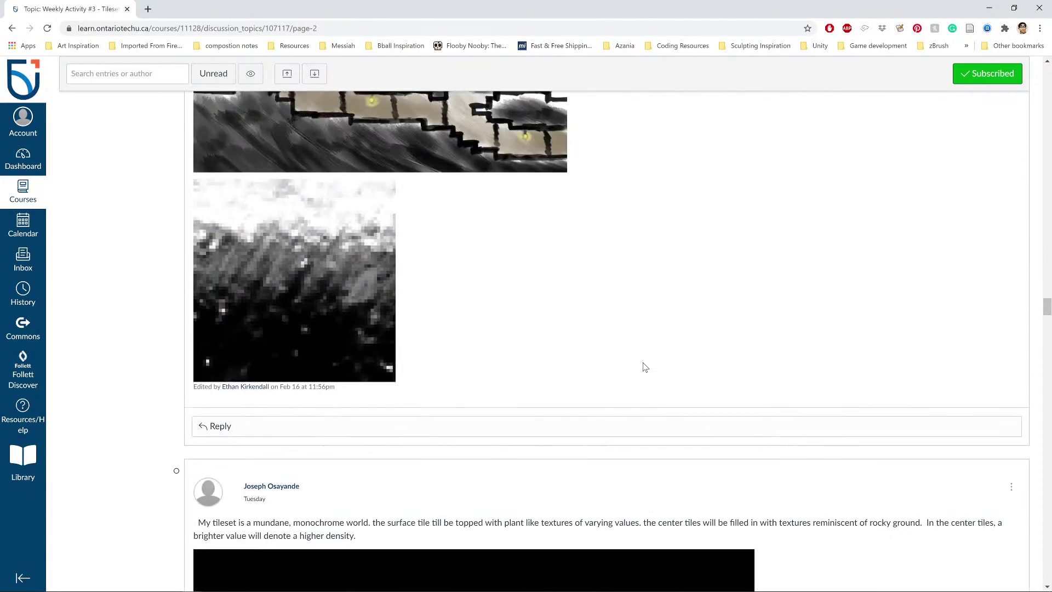
{"action": "scroll", "coordinate": [644, 366], "scroll_direction": "up", "scroll_amount": 3}
{"action": "scroll", "coordinate": [587, 353], "scroll_direction": "up", "scroll_amount": 4}
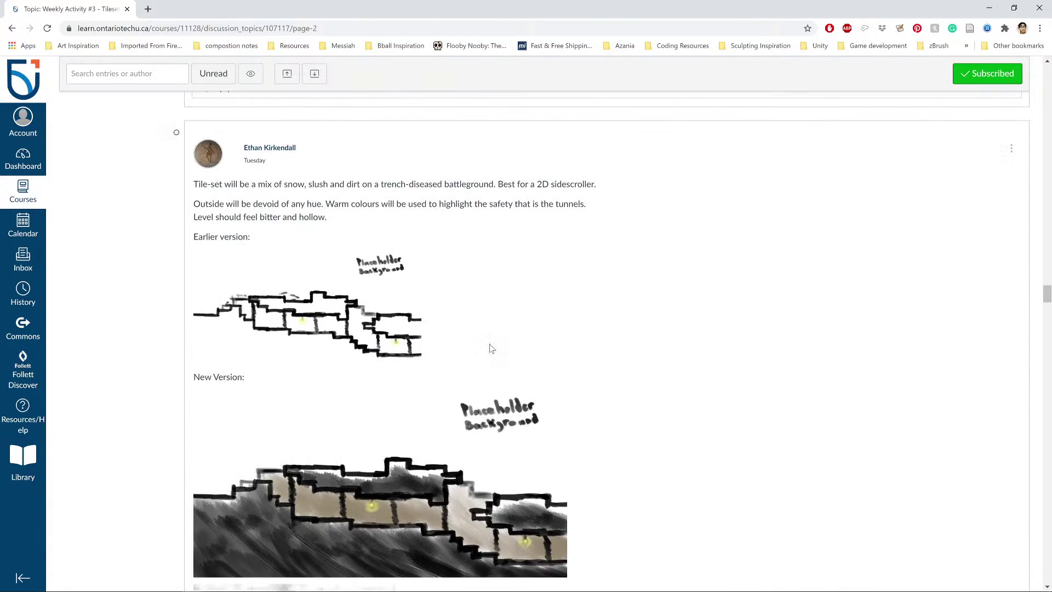
{"action": "scroll", "coordinate": [492, 349], "scroll_direction": "down", "scroll_amount": 6}
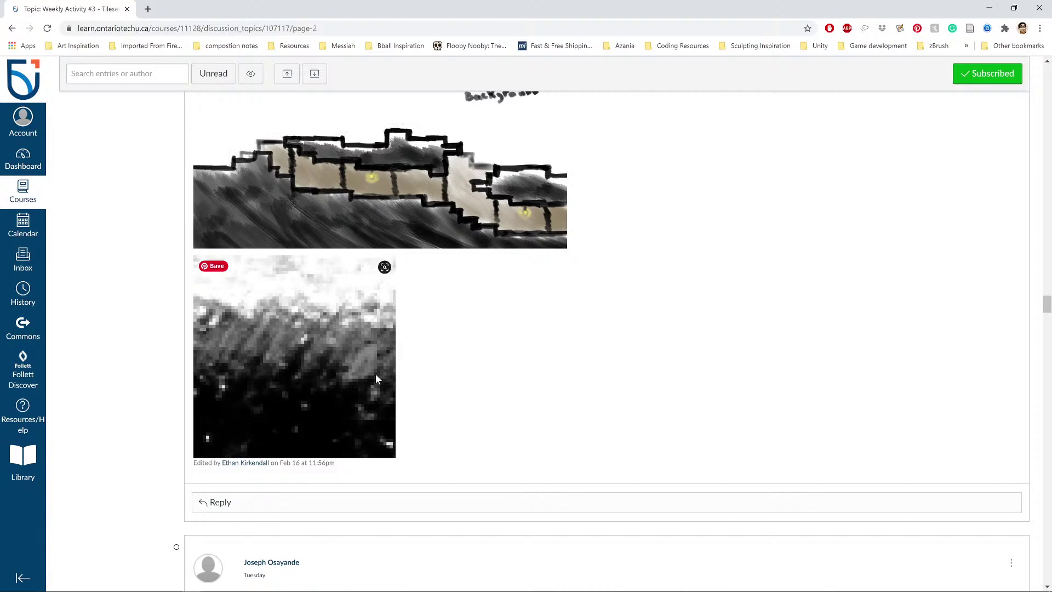
Examine the cracked cobblestone post's vine-covered tile and how it fits on the castle tower in the scene.
{"action": "scroll", "coordinate": [376, 379], "scroll_direction": "up", "scroll_amount": 18}
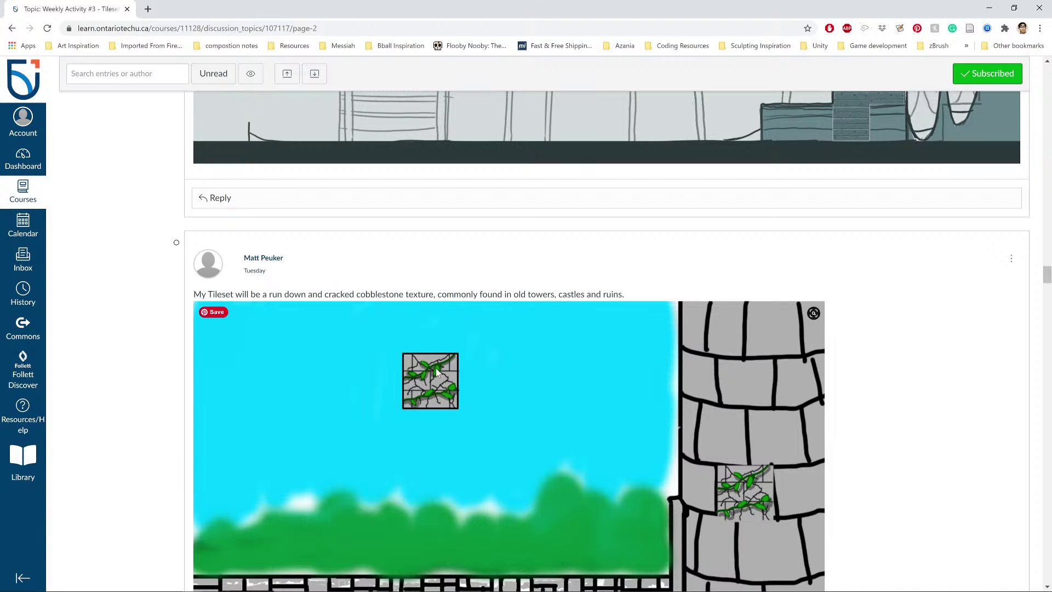
{"action": "scroll", "coordinate": [453, 367], "scroll_direction": "down", "scroll_amount": 2}
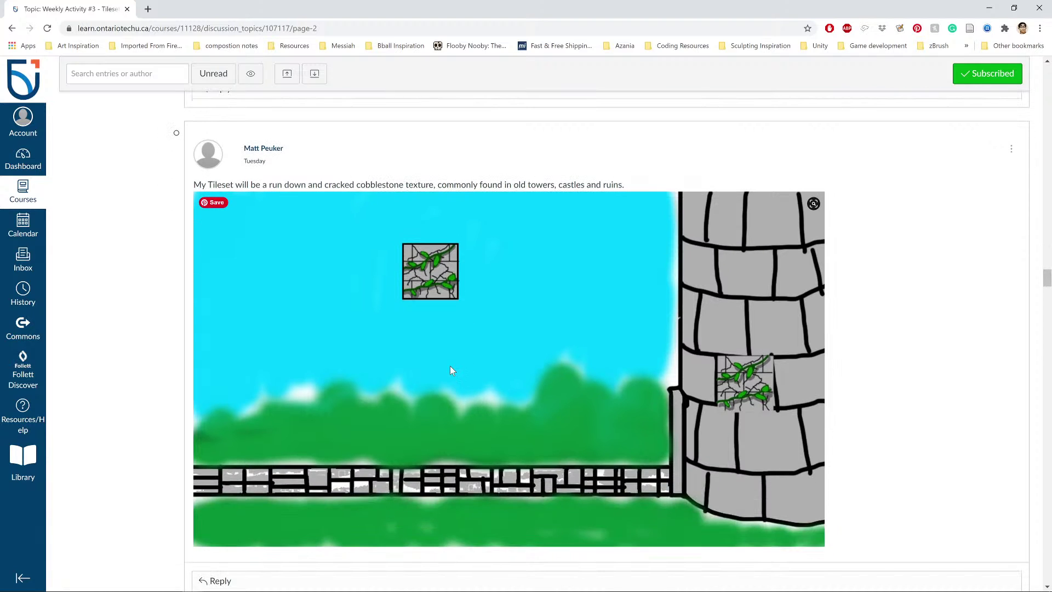
{"action": "scroll", "coordinate": [453, 367], "scroll_direction": "up", "scroll_amount": 3}
Review the sedimentary rock cave post, comparing its layered tile block with the mining trusses and rock steps in the scene.
{"action": "scroll", "coordinate": [461, 370], "scroll_direction": "up", "scroll_amount": 5}
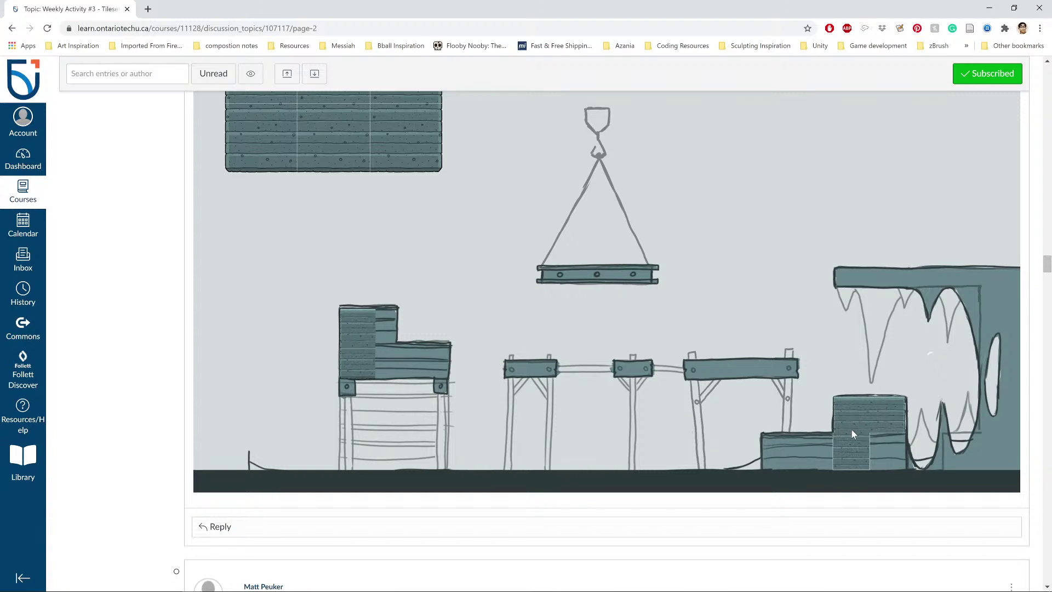
{"action": "scroll", "coordinate": [304, 295], "scroll_direction": "up", "scroll_amount": 4}
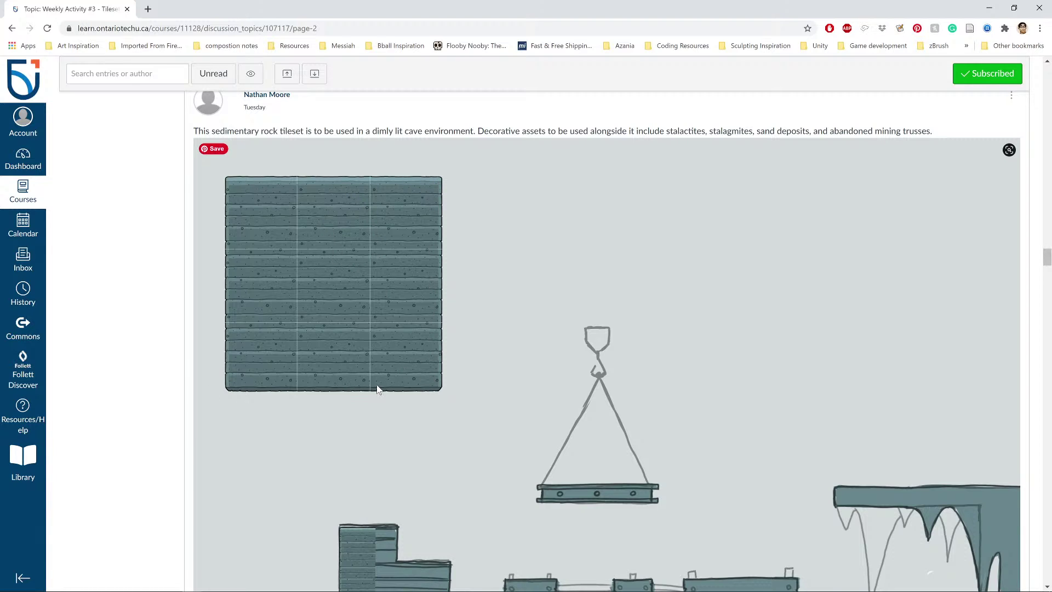
{"action": "scroll", "coordinate": [521, 418], "scroll_direction": "down", "scroll_amount": 4}
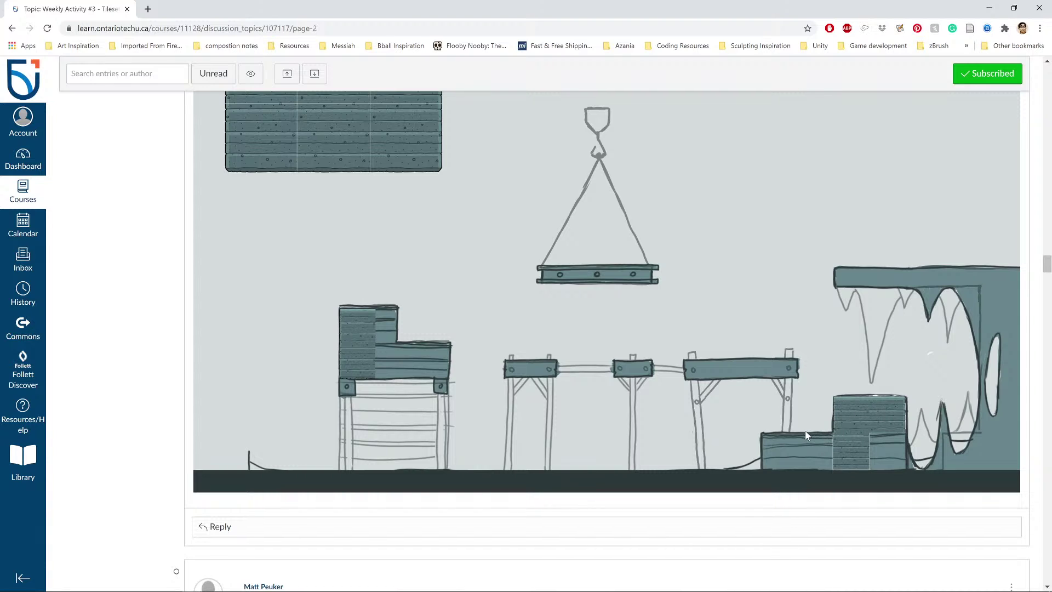
{"action": "scroll", "coordinate": [511, 333], "scroll_direction": "up", "scroll_amount": 3}
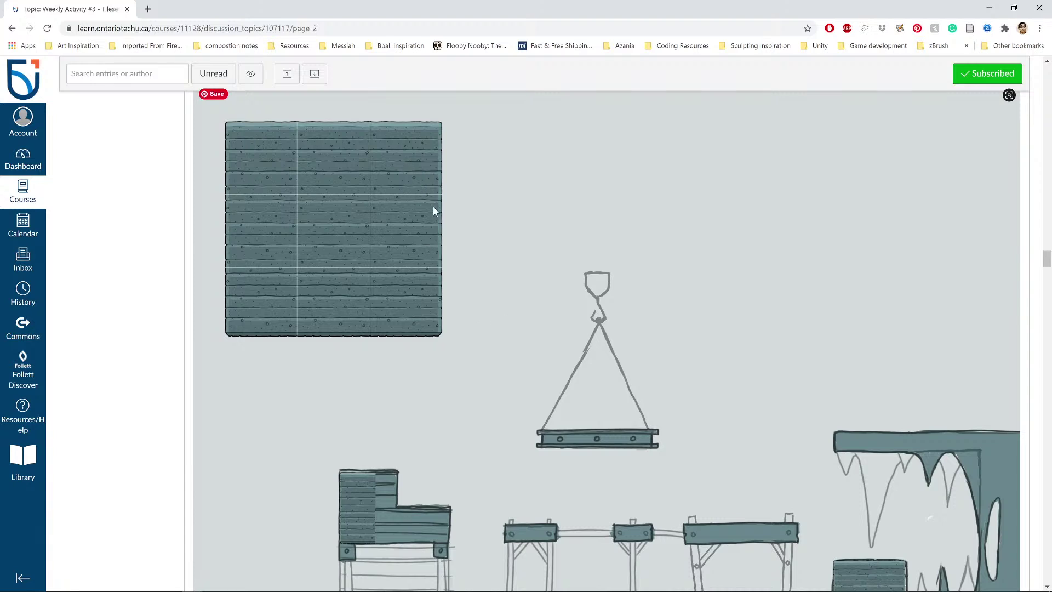
{"action": "scroll", "coordinate": [896, 462], "scroll_direction": "down", "scroll_amount": 3}
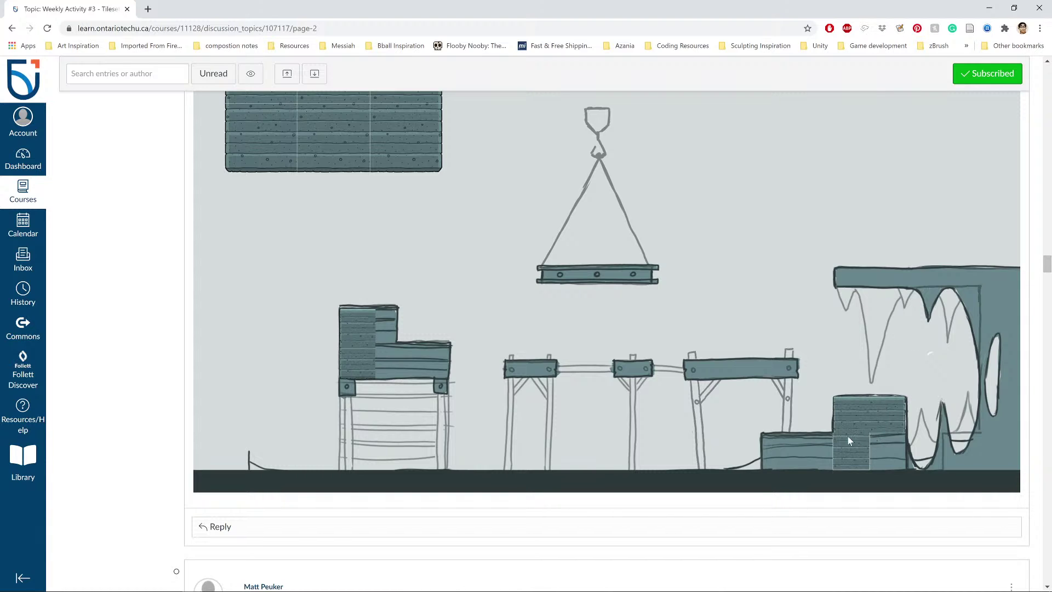
Review the decrepit abandoned tower post, comparing its mossy broken brick tile with the tiled walls and platforms in the level layout.
{"action": "scroll", "coordinate": [663, 361], "scroll_direction": "up", "scroll_amount": 8}
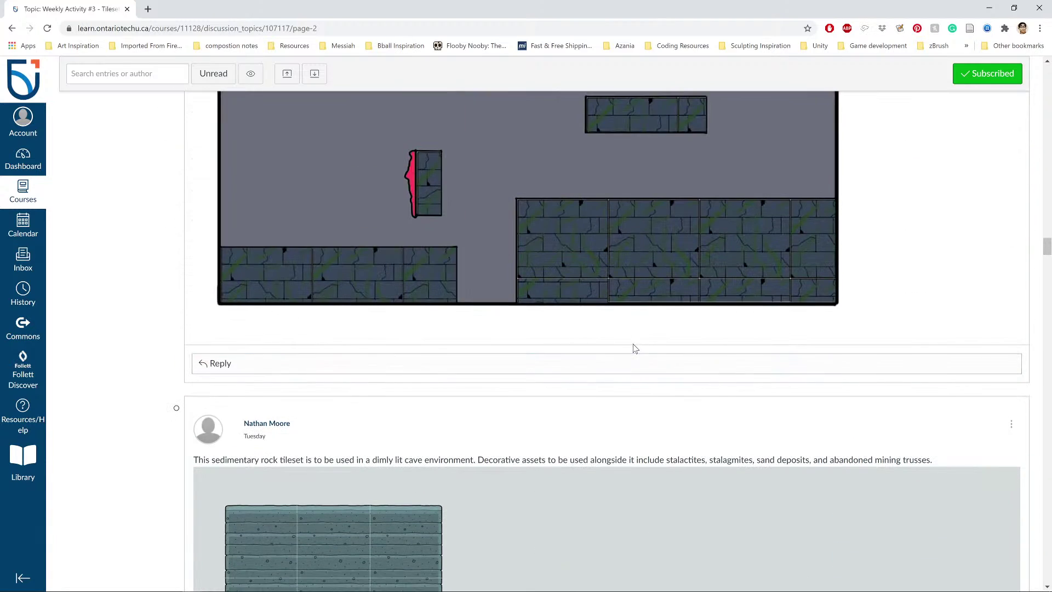
{"action": "scroll", "coordinate": [634, 348], "scroll_direction": "up", "scroll_amount": 4}
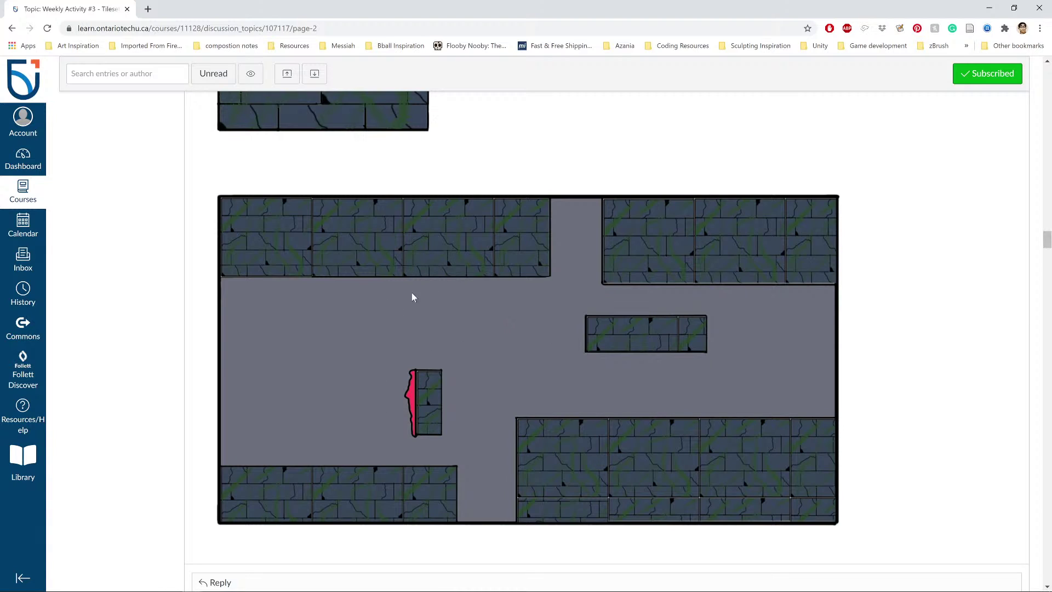
{"action": "scroll", "coordinate": [413, 296], "scroll_direction": "up", "scroll_amount": 4}
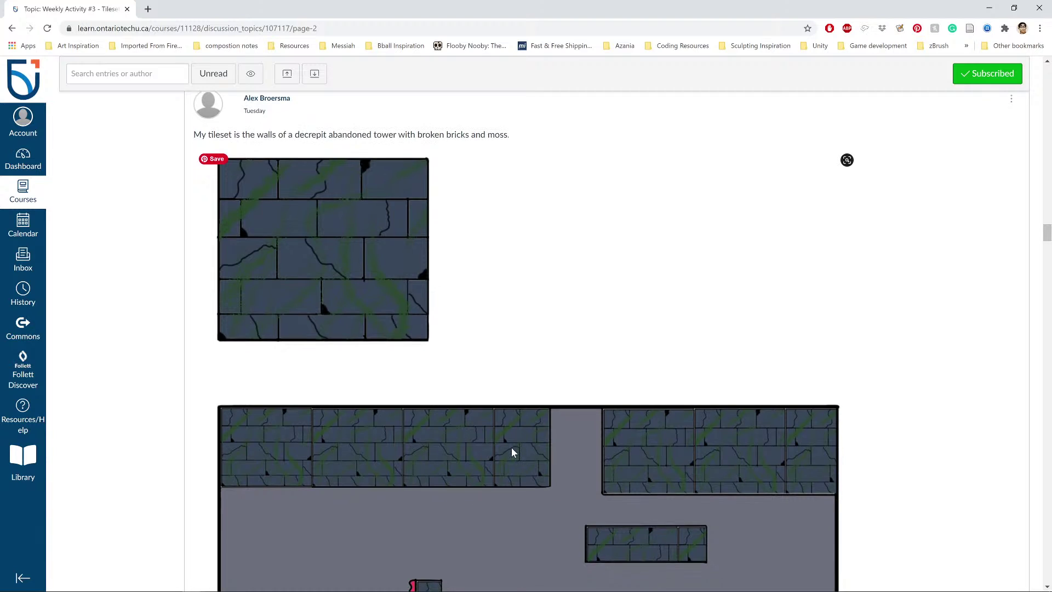
{"action": "scroll", "coordinate": [512, 446], "scroll_direction": "down", "scroll_amount": 5}
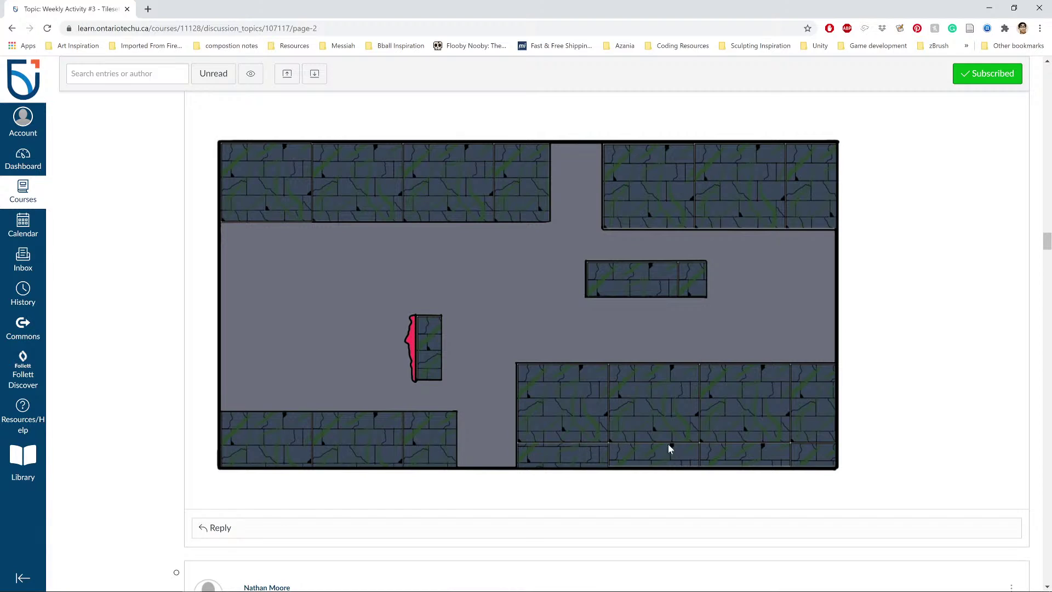
{"action": "scroll", "coordinate": [698, 411], "scroll_direction": "down", "scroll_amount": 8}
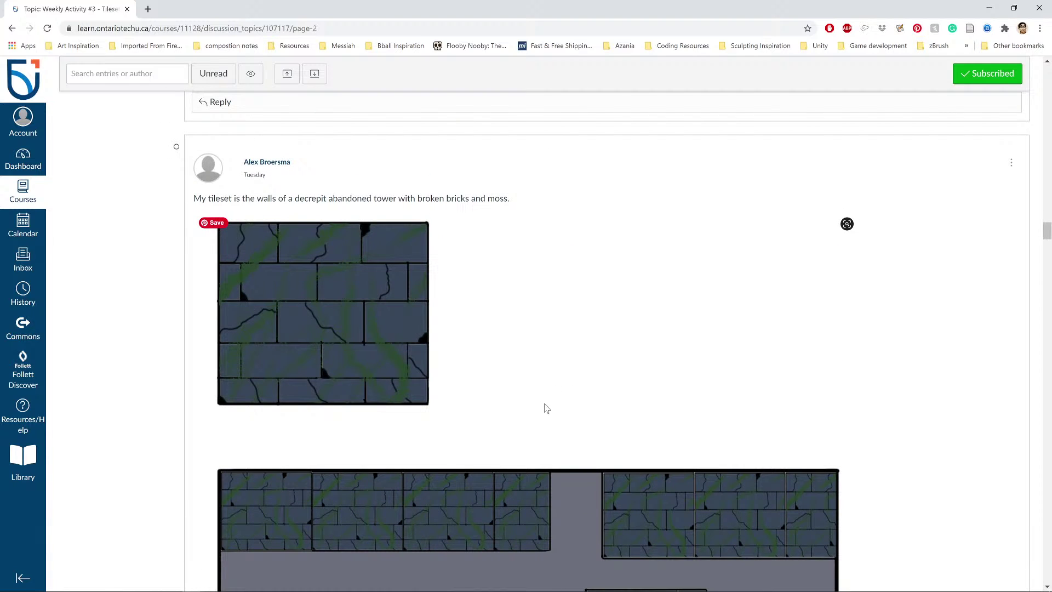
Review the dangerous science lab post's gray and yellow tile and the underwater Atlantis post's tile and level scene.
{"action": "scroll", "coordinate": [547, 408], "scroll_direction": "up", "scroll_amount": 15}
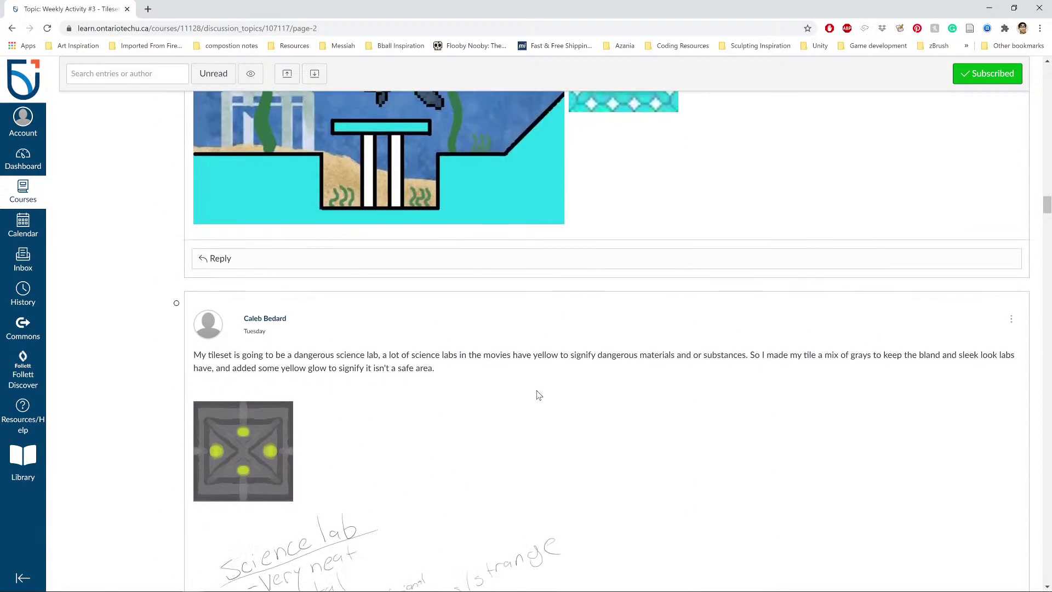
{"action": "scroll", "coordinate": [539, 395], "scroll_direction": "down", "scroll_amount": 2}
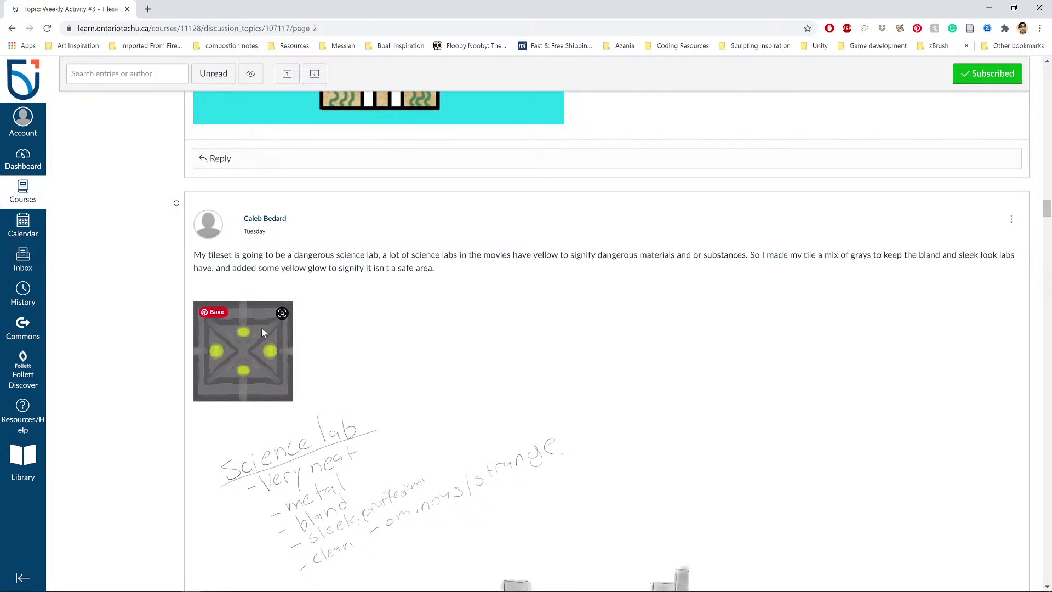
{"action": "scroll", "coordinate": [308, 331], "scroll_direction": "up", "scroll_amount": 6}
{"action": "scroll", "coordinate": [309, 331], "scroll_direction": "up", "scroll_amount": 4}
{"action": "scroll", "coordinate": [395, 370], "scroll_direction": "down", "scroll_amount": 1}
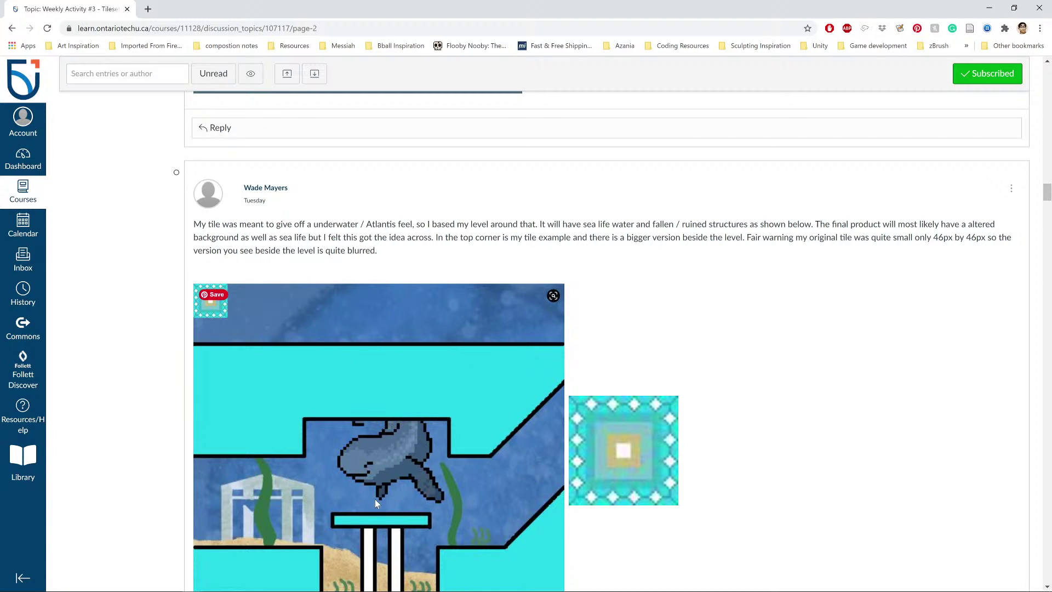
Review the alien dystopian world post, and compare the futuristic corporation post's lattice floor tile with its tiled level scene.
{"action": "scroll", "coordinate": [374, 500], "scroll_direction": "up", "scroll_amount": 5}
{"action": "scroll", "coordinate": [327, 459], "scroll_direction": "up", "scroll_amount": 3}
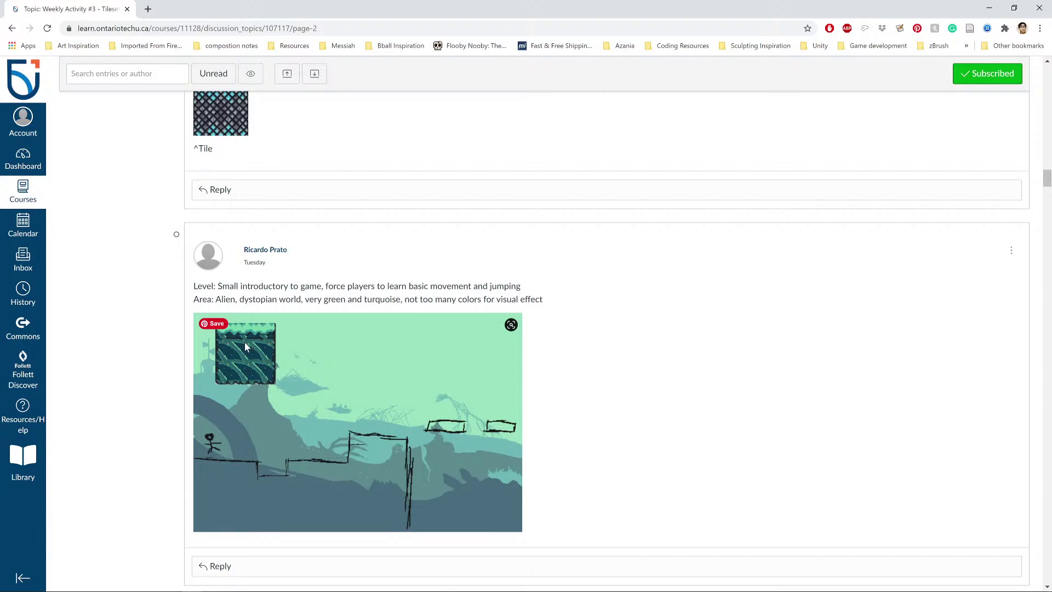
{"action": "scroll", "coordinate": [237, 345], "scroll_direction": "up", "scroll_amount": 9}
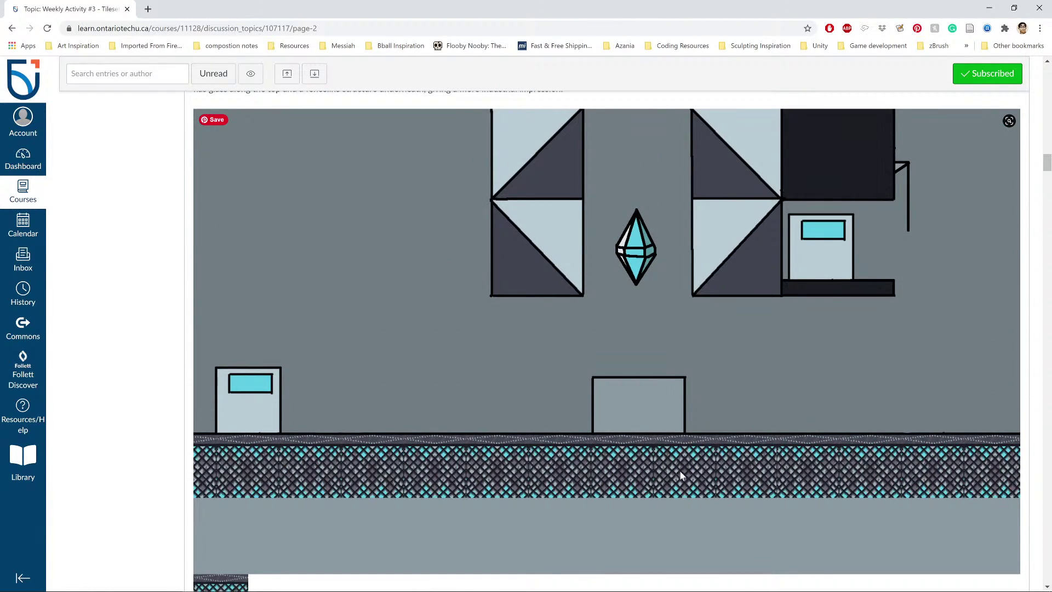
{"action": "scroll", "coordinate": [273, 460], "scroll_direction": "up", "scroll_amount": 6}
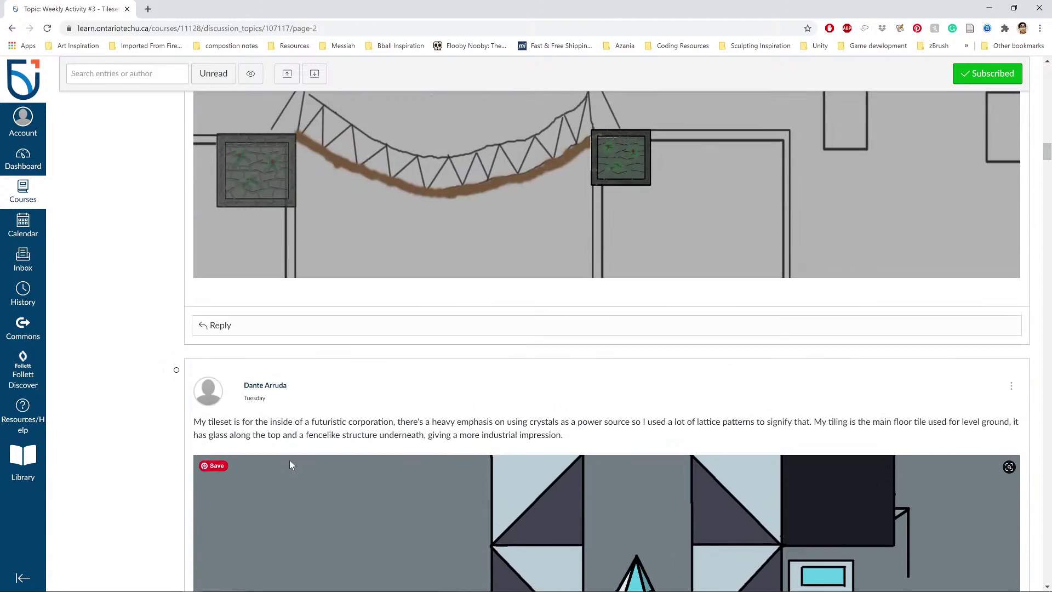
{"action": "scroll", "coordinate": [289, 459], "scroll_direction": "down", "scroll_amount": 11}
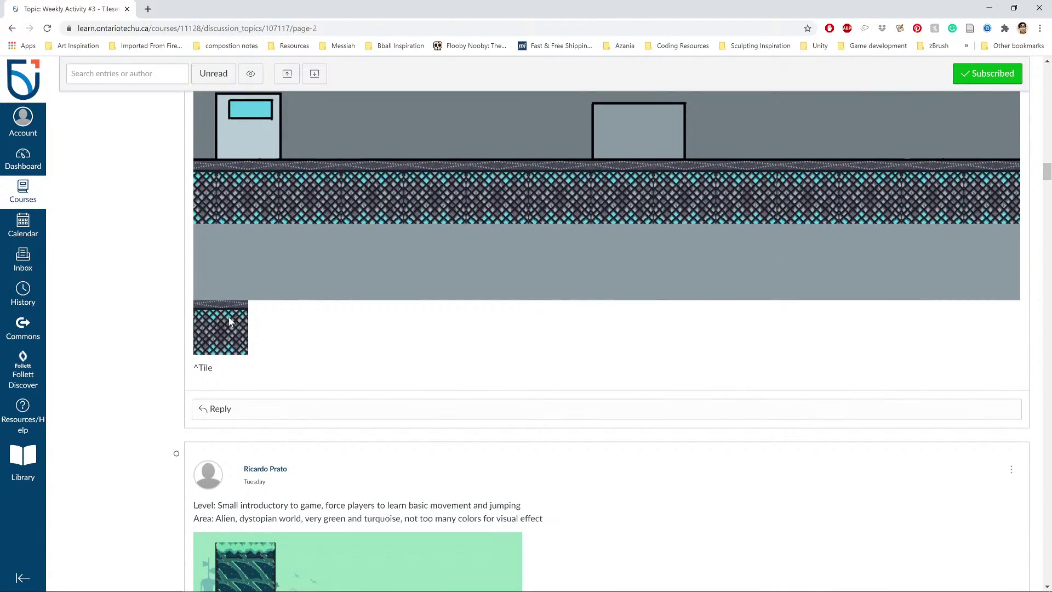
{"action": "scroll", "coordinate": [228, 317], "scroll_direction": "up", "scroll_amount": 2}
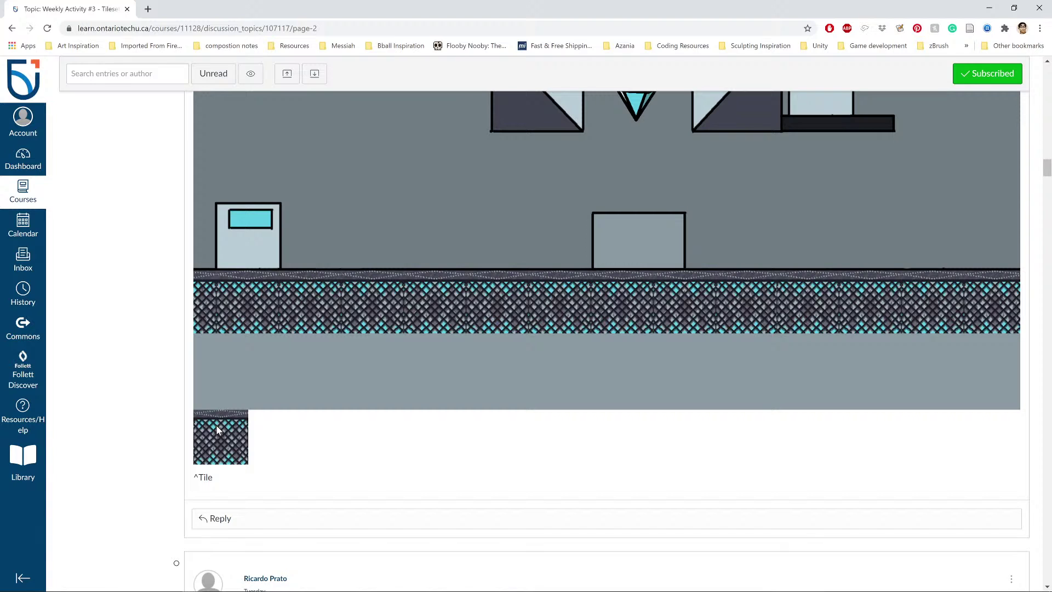
{"action": "scroll", "coordinate": [392, 327], "scroll_direction": "up", "scroll_amount": 7}
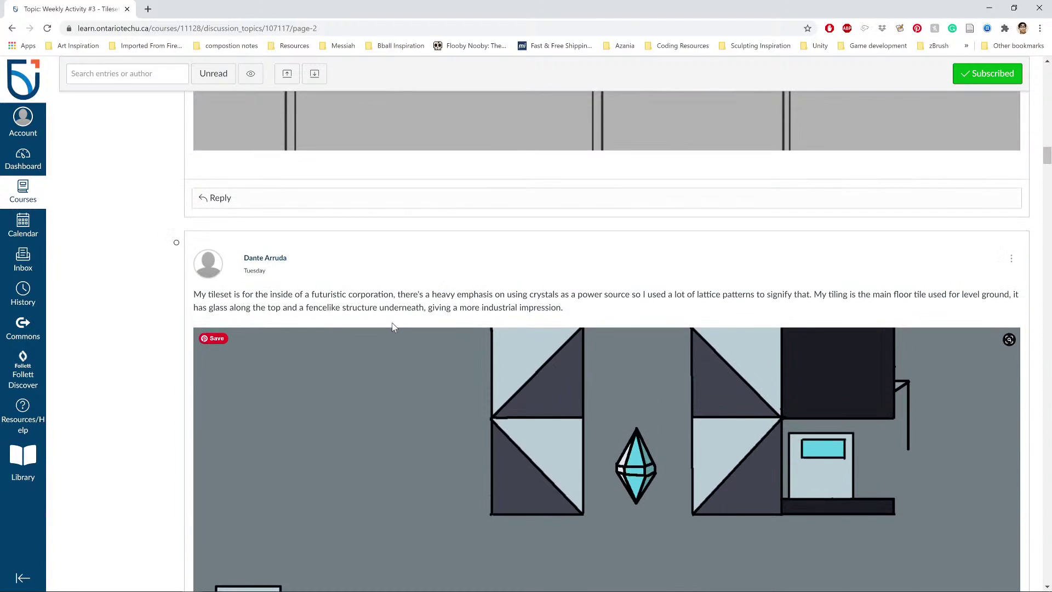
Review the mossy ruin-like passage post, comparing its framed brick tile with the rope bridge scene.
{"action": "scroll", "coordinate": [392, 327], "scroll_direction": "up", "scroll_amount": 6}
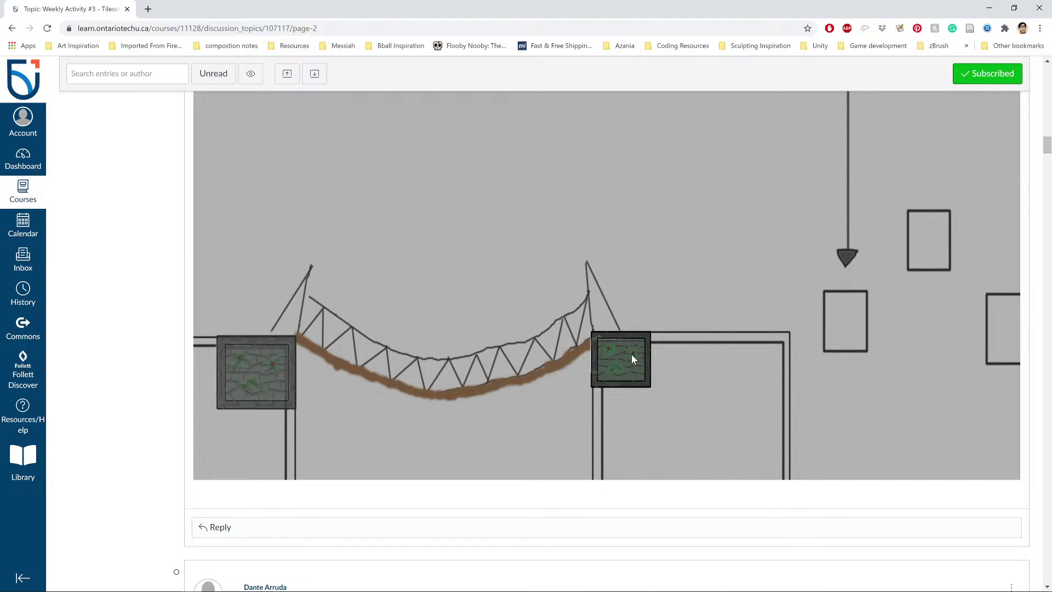
{"action": "scroll", "coordinate": [588, 361], "scroll_direction": "down", "scroll_amount": 15}
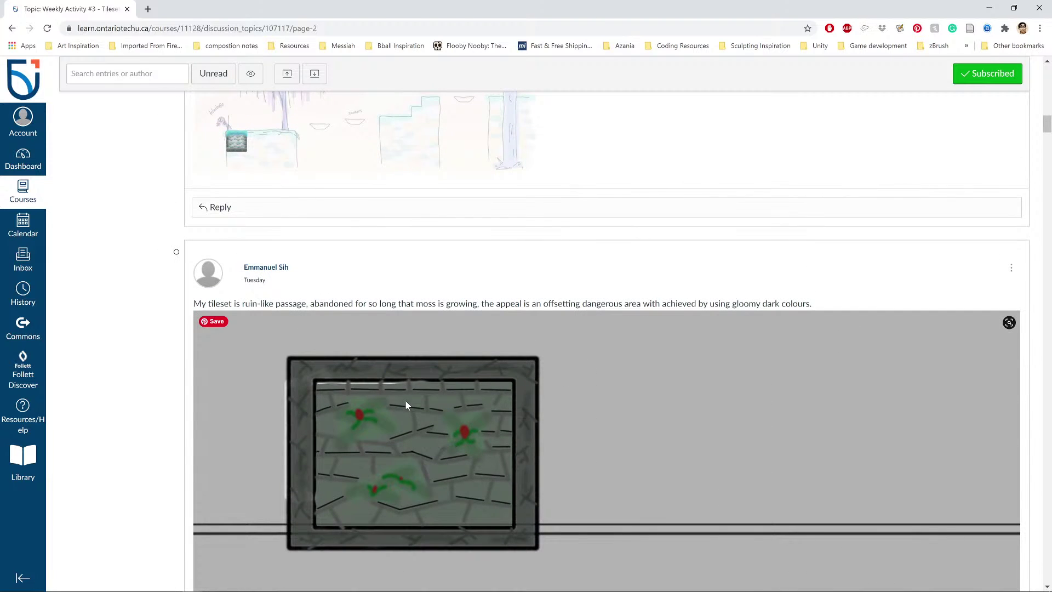
{"action": "scroll", "coordinate": [475, 435], "scroll_direction": "up", "scroll_amount": 1}
{"action": "scroll", "coordinate": [449, 397], "scroll_direction": "down", "scroll_amount": 2}
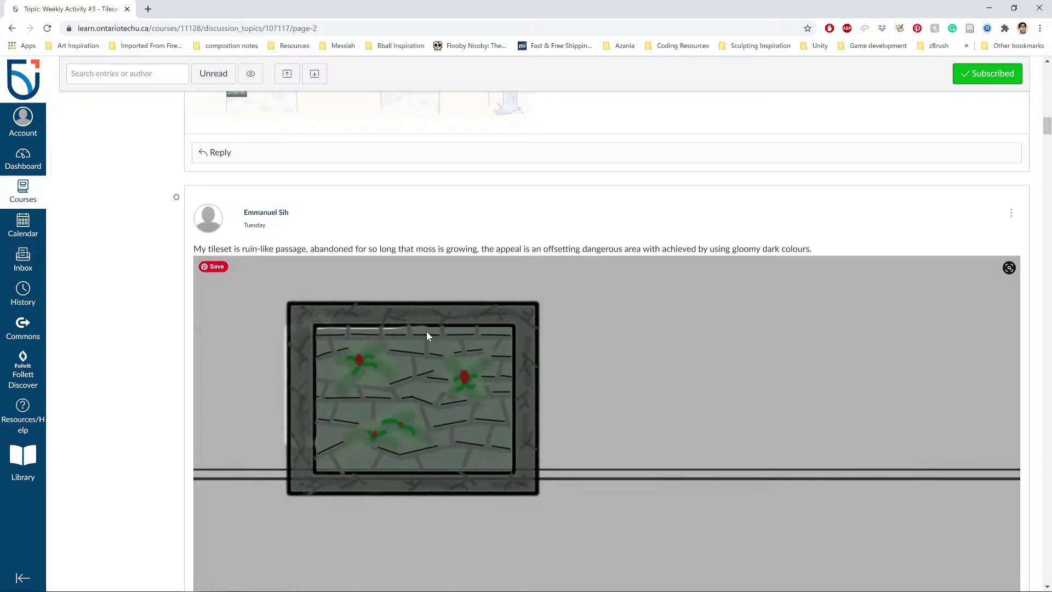
Review the tea-time fantasy post, comparing its pastel stone tile with the floating island and saucer sketches.
{"action": "scroll", "coordinate": [427, 334], "scroll_direction": "up", "scroll_amount": 7}
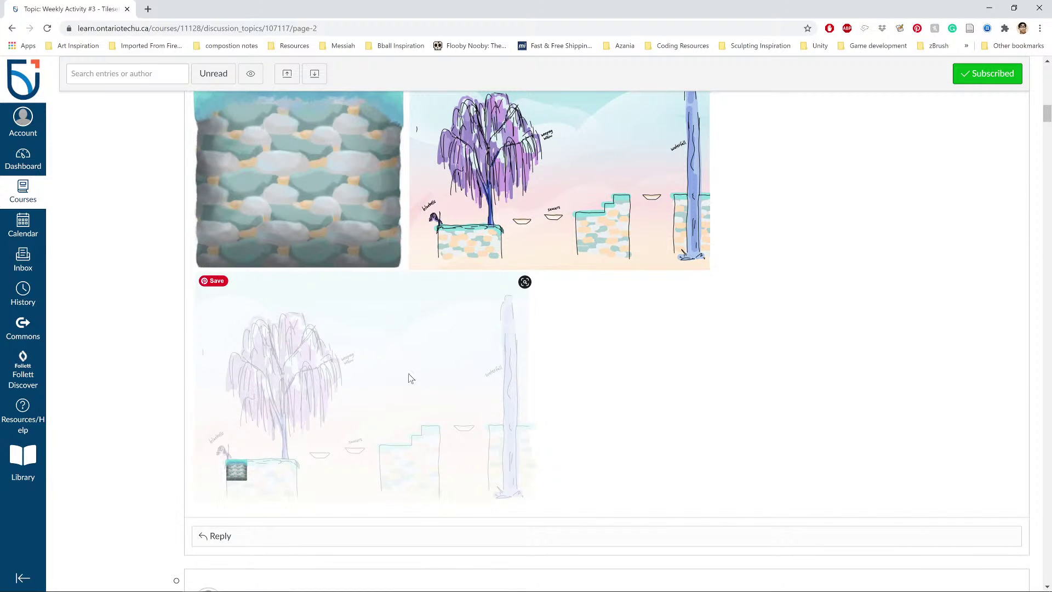
{"action": "scroll", "coordinate": [394, 361], "scroll_direction": "up", "scroll_amount": 3}
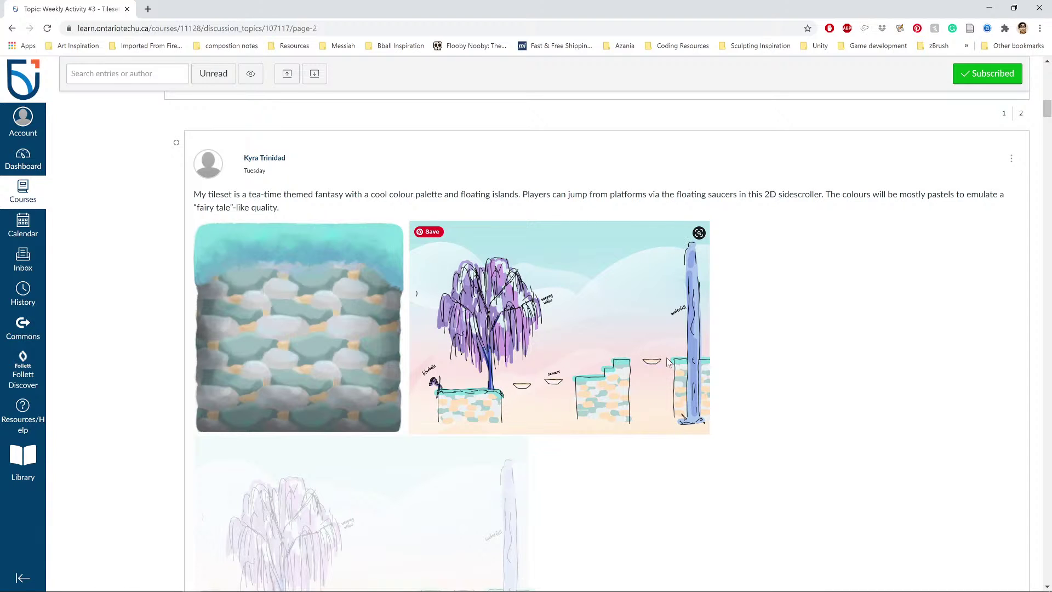
{"action": "scroll", "coordinate": [333, 461], "scroll_direction": "down", "scroll_amount": 4}
{"action": "scroll", "coordinate": [335, 449], "scroll_direction": "up", "scroll_amount": 6}
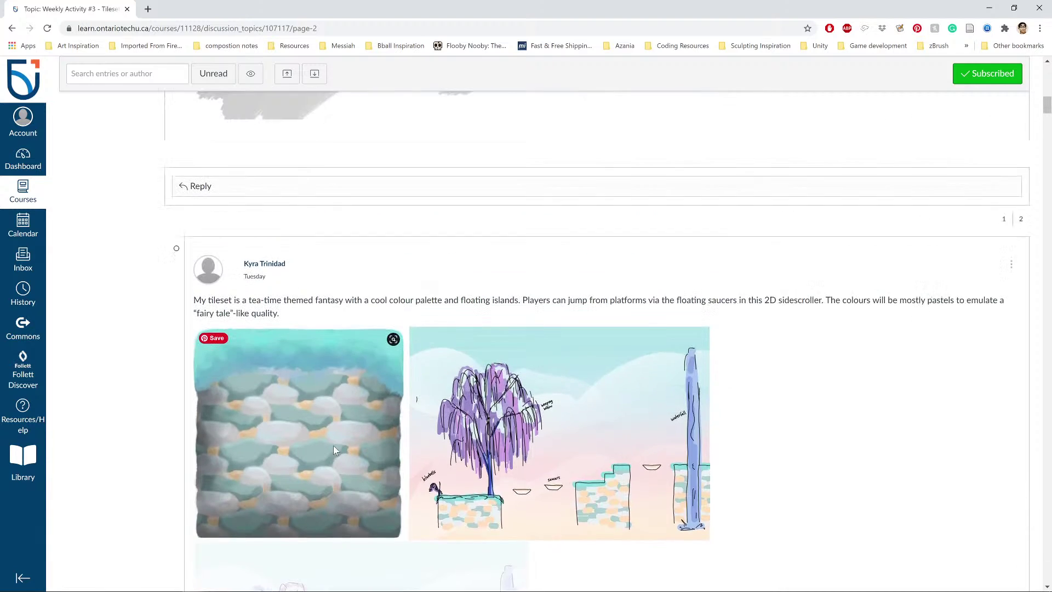
Review the Weekly Activity #3 instructions with the example rock tileset and environment sketch at the start of the discussion.
{"action": "scroll", "coordinate": [333, 442], "scroll_direction": "up", "scroll_amount": 10}
{"action": "scroll", "coordinate": [331, 435], "scroll_direction": "up", "scroll_amount": 5}
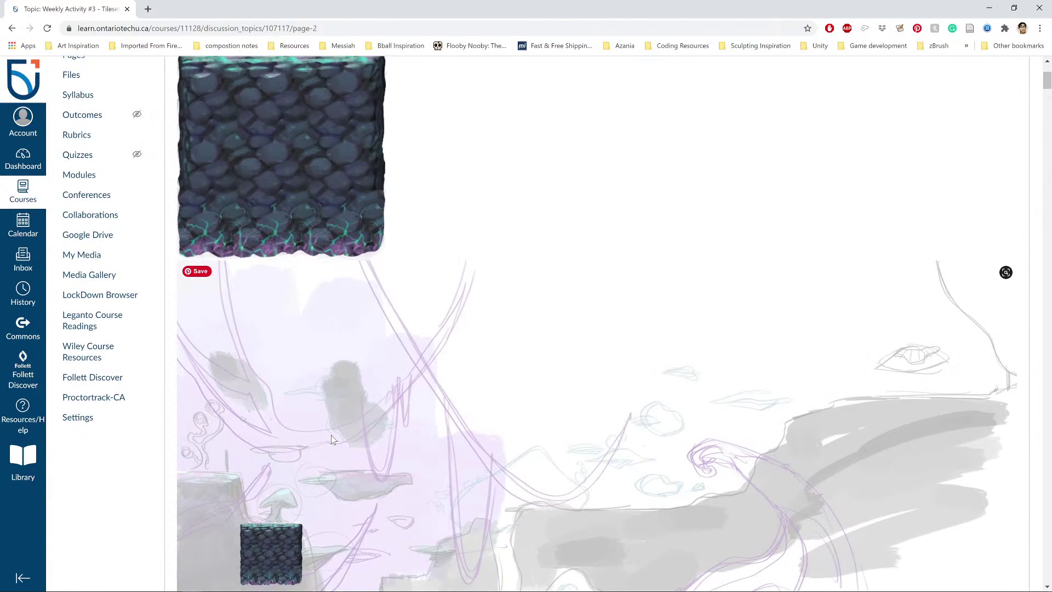
{"action": "scroll", "coordinate": [331, 435], "scroll_direction": "up", "scroll_amount": 4}
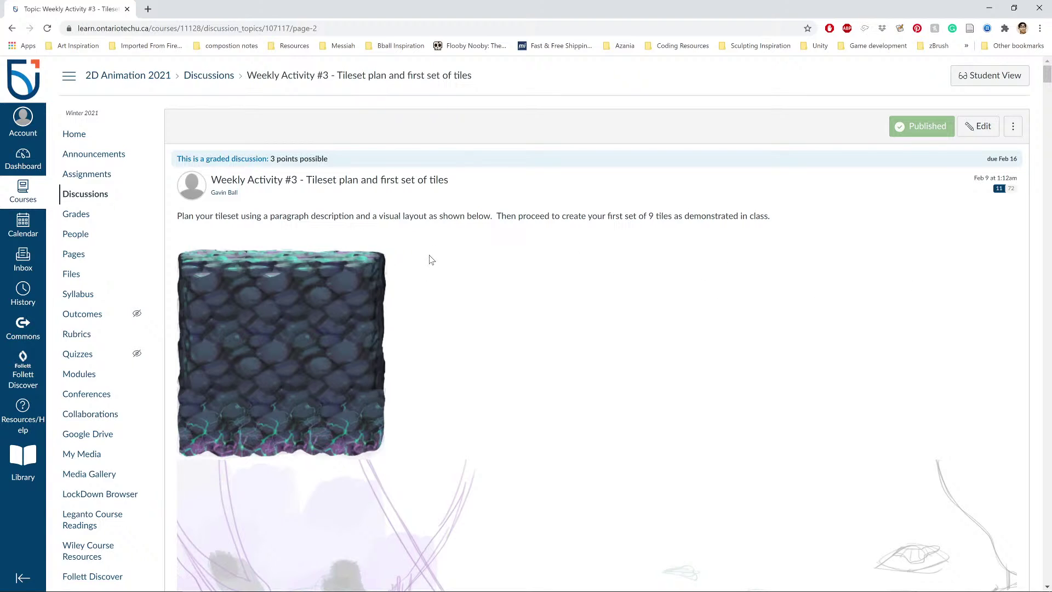
{"action": "scroll", "coordinate": [432, 264], "scroll_direction": "down", "scroll_amount": 2}
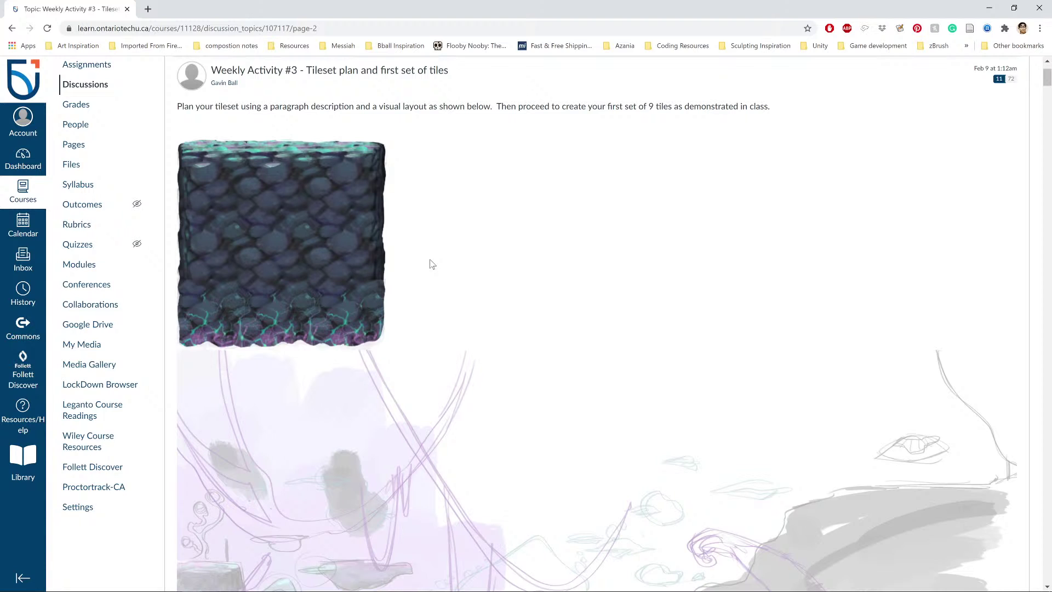
Switch to Krita, bring up the third open document and show Paint Layer 3 in its repeating pattern.
{"action": "mouse_move", "coordinate": [416, 589]}
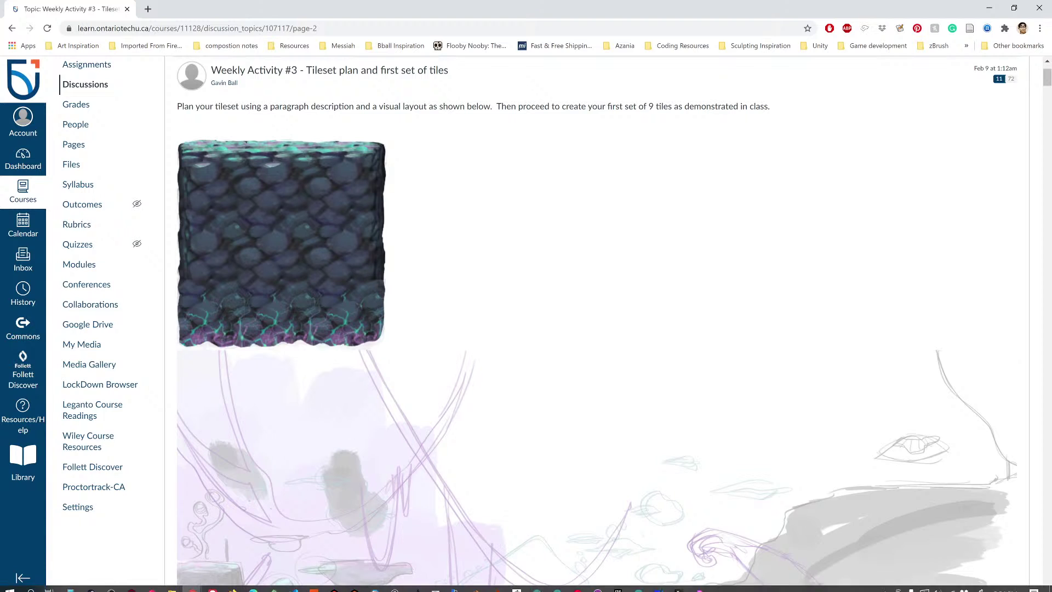
{"action": "left_click", "coordinate": [699, 584]}
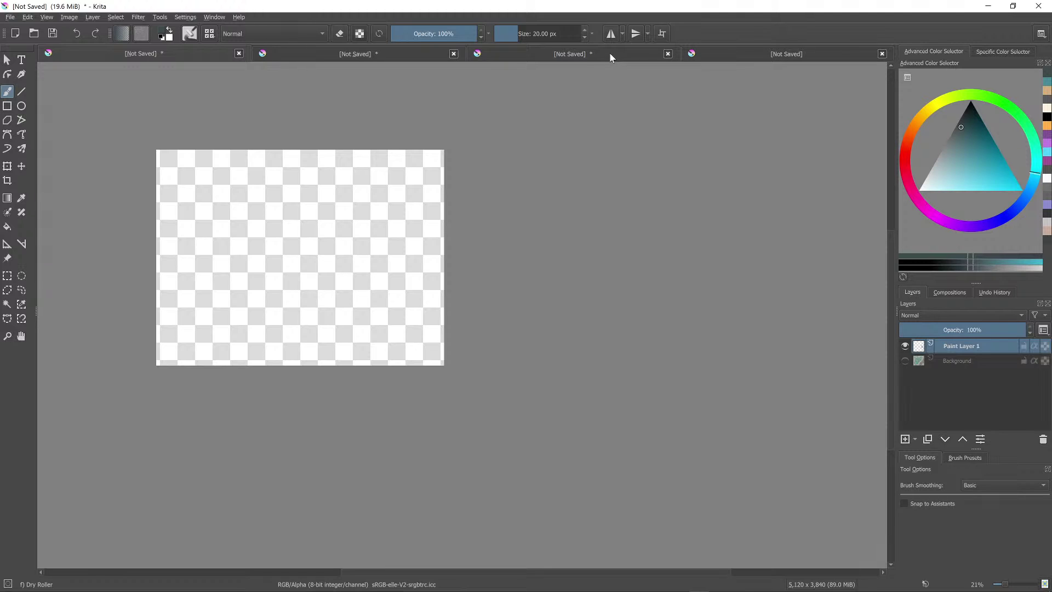
{"action": "left_click", "coordinate": [542, 55]}
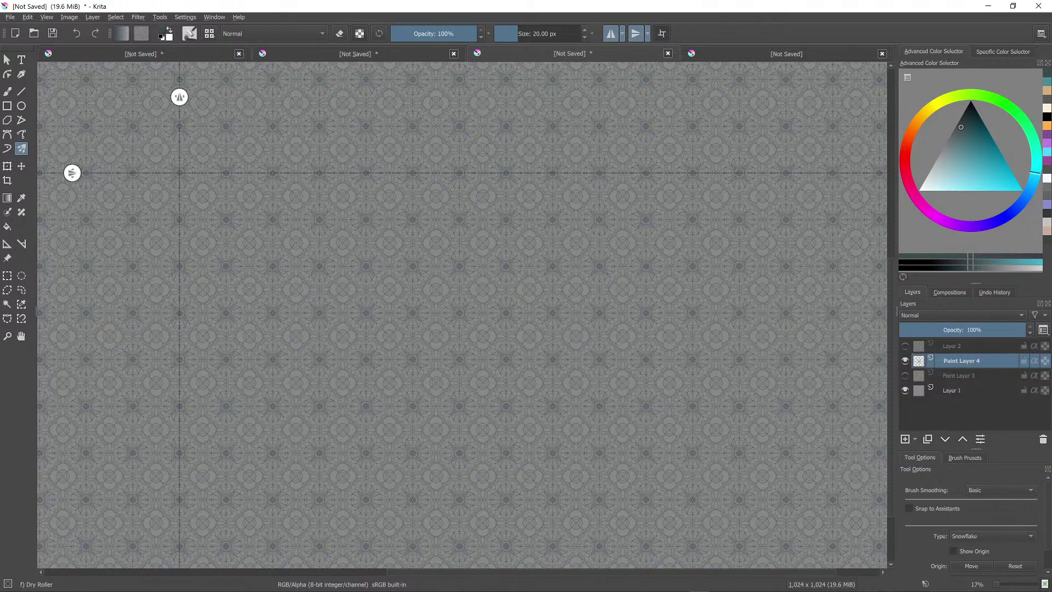
{"action": "left_click", "coordinate": [905, 376]}
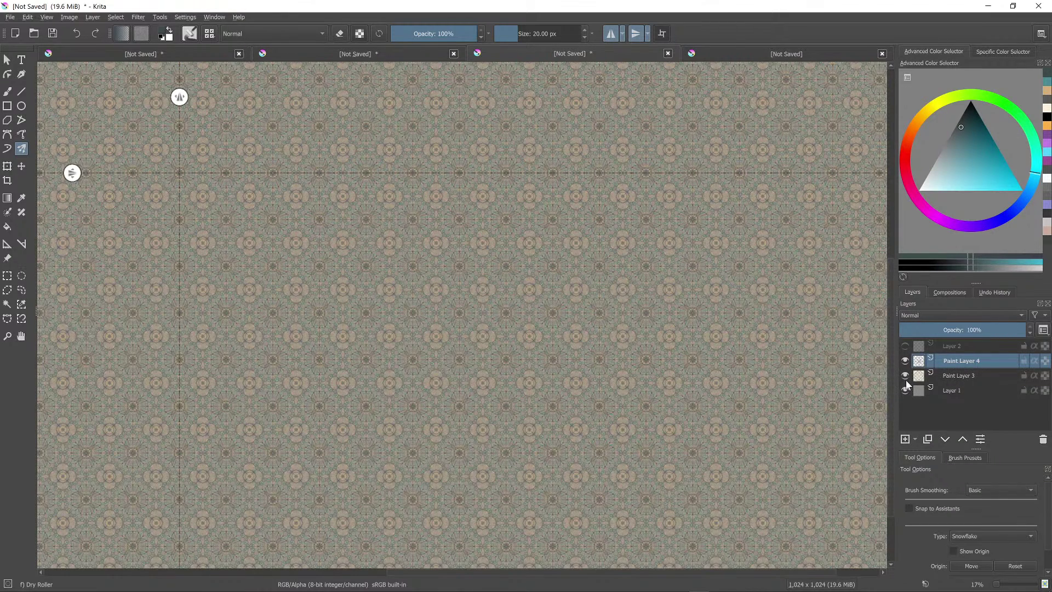
{"action": "scroll", "coordinate": [461, 315], "scroll_direction": "up", "scroll_amount": 10}
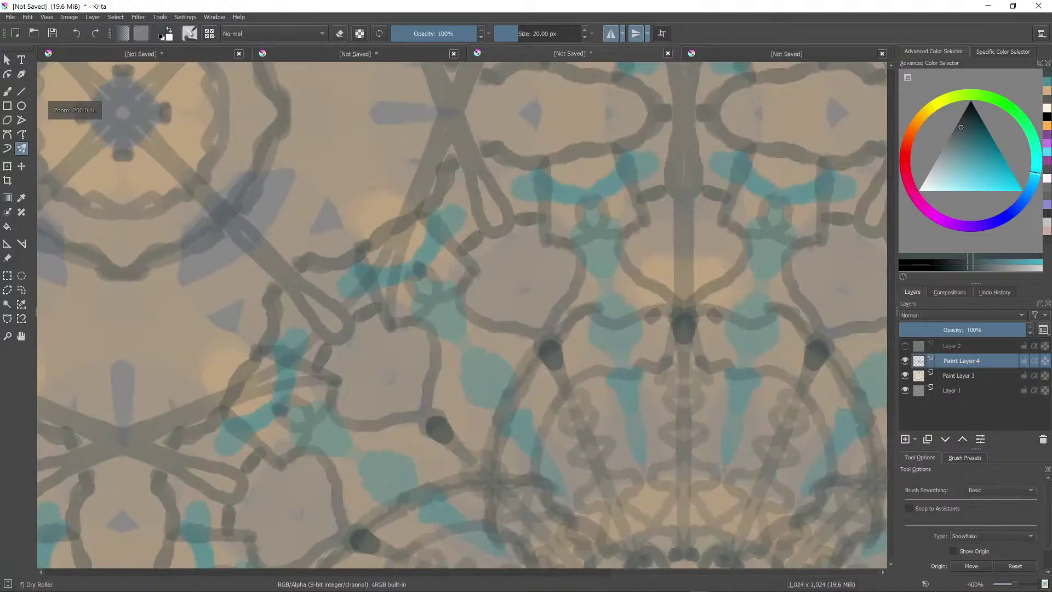
{"action": "scroll", "coordinate": [462, 315], "scroll_direction": "down", "scroll_amount": 5}
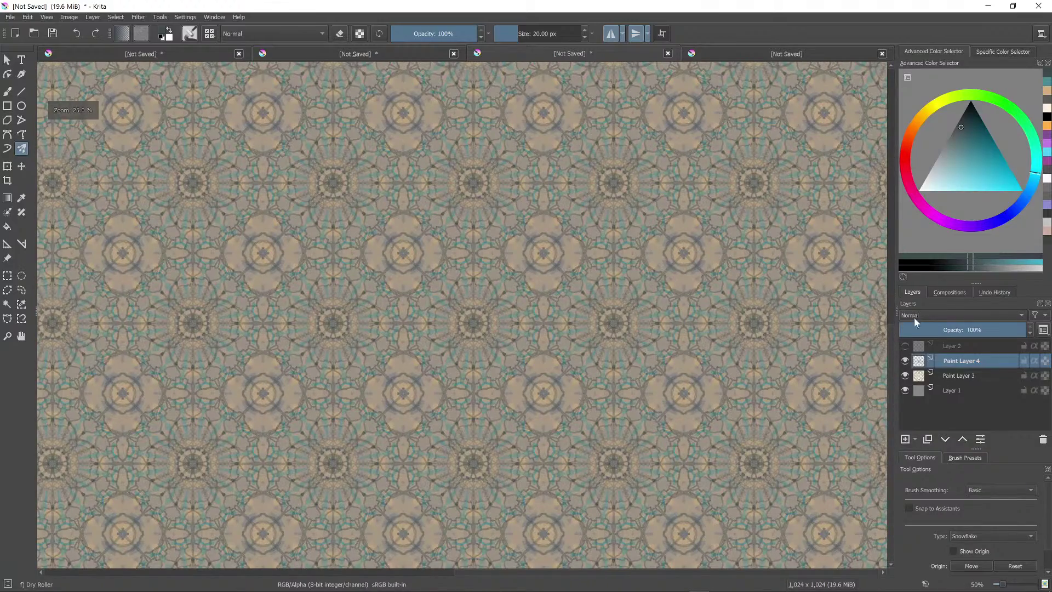
Show Layer 2 and examine how the combined line work and colours repeat across the wrapped pattern.
{"action": "left_click", "coordinate": [905, 346]}
{"action": "scroll", "coordinate": [461, 314], "scroll_direction": "down", "scroll_amount": 4}
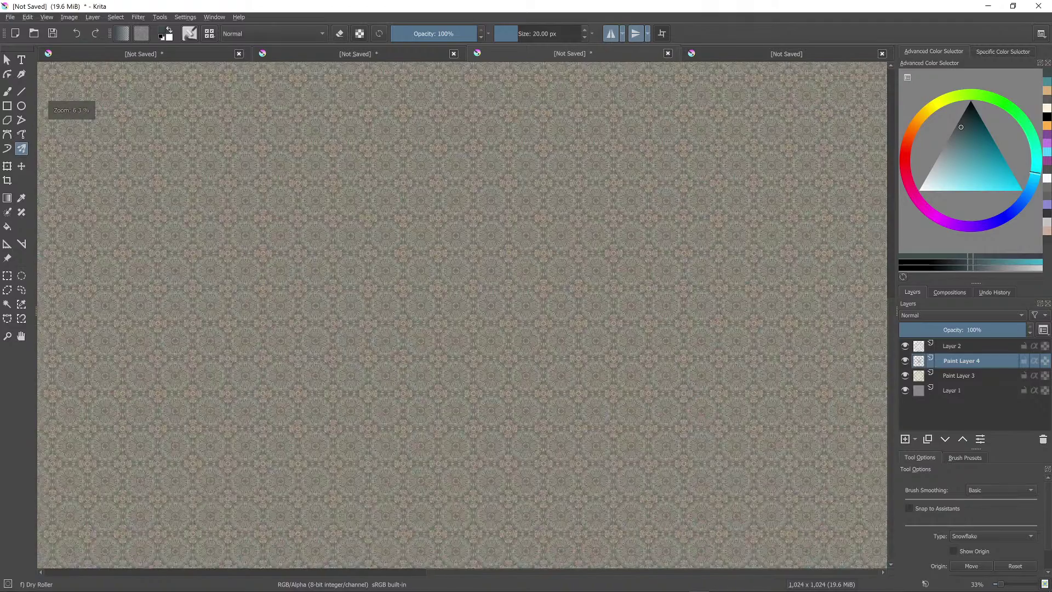
{"action": "scroll", "coordinate": [462, 315], "scroll_direction": "up", "scroll_amount": 5}
{"action": "scroll", "coordinate": [462, 315], "scroll_direction": "down", "scroll_amount": 1}
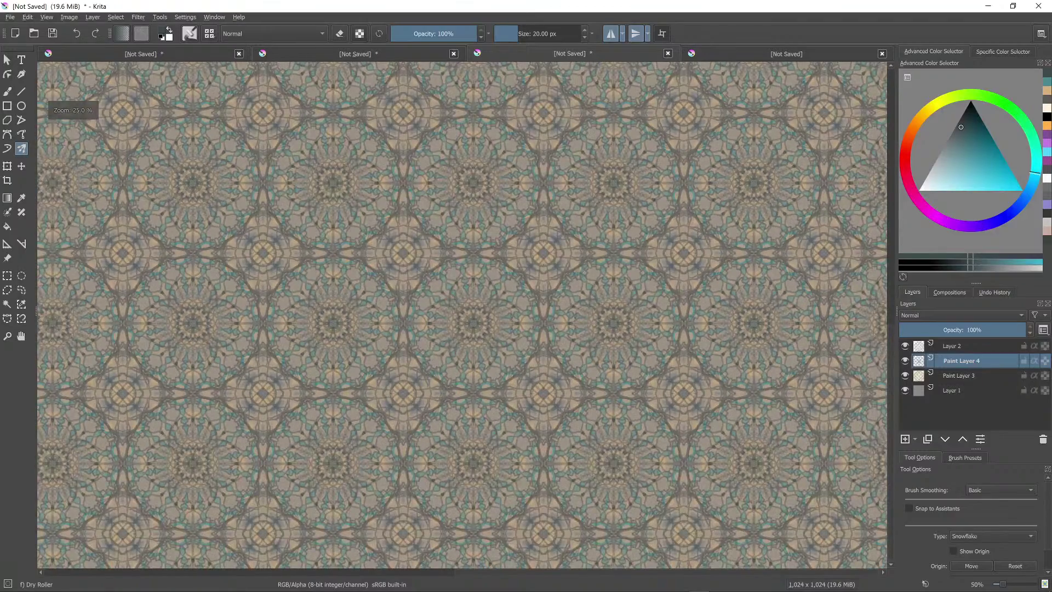
{"action": "scroll", "coordinate": [461, 315], "scroll_direction": "down", "scroll_amount": 1}
{"action": "scroll", "coordinate": [461, 315], "scroll_direction": "up", "scroll_amount": 4}
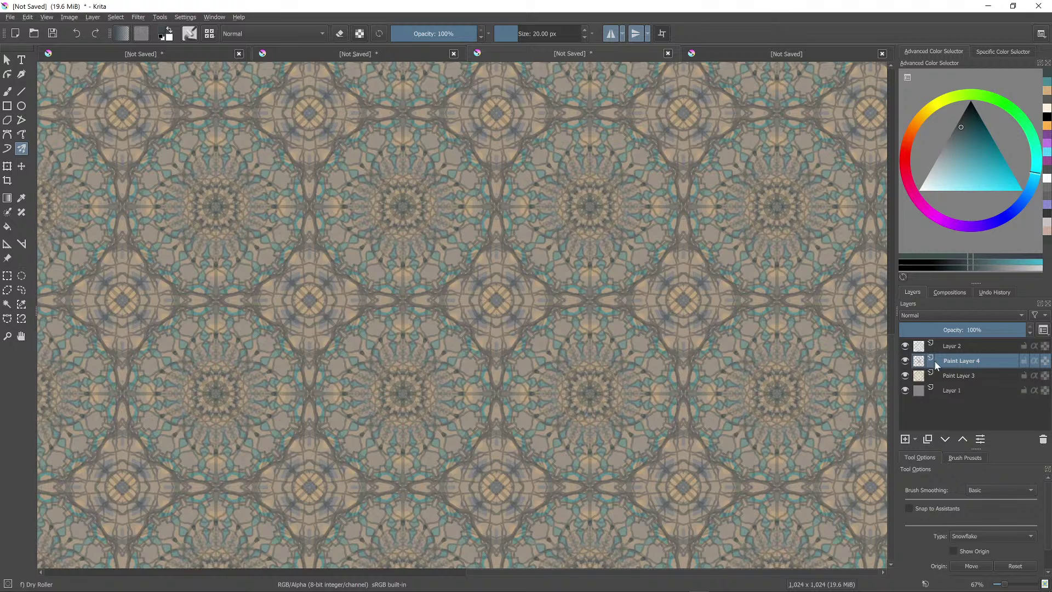
Hide Layer 2, Paint Layer 4 and Paint Layer 3, leaving only Layer 1 shown.
{"action": "left_click", "coordinate": [904, 346]}
{"action": "left_click", "coordinate": [904, 360]}
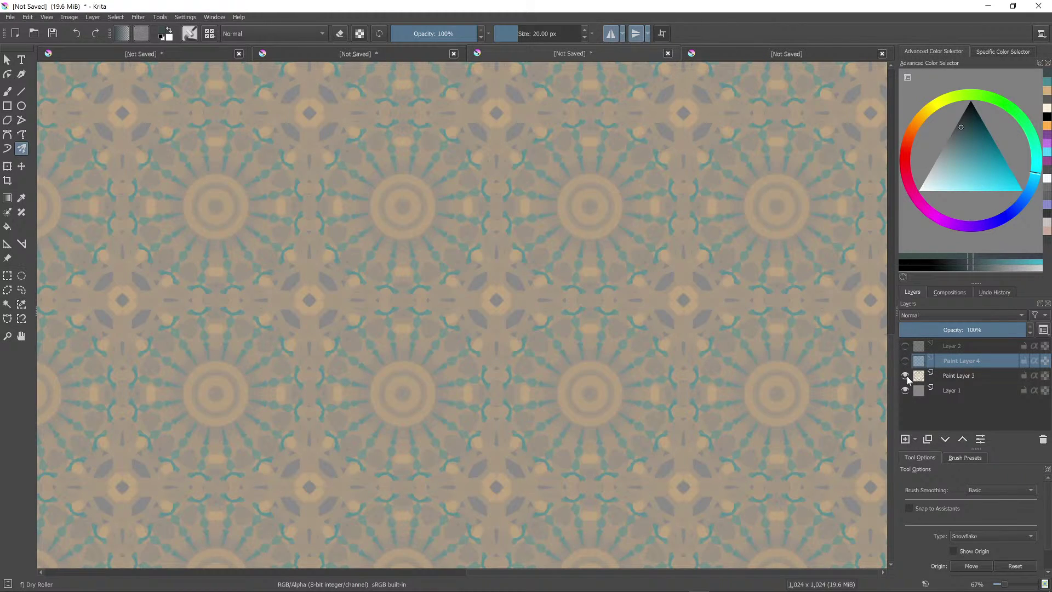
{"action": "left_click", "coordinate": [905, 376]}
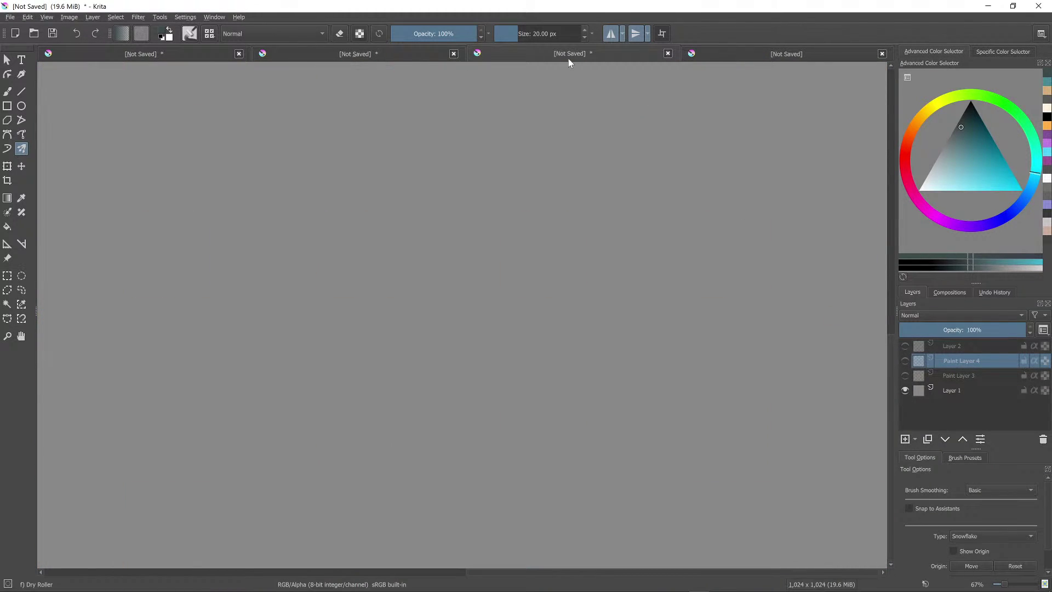
Bring up the second open document and examine its purple and blue mandala pattern from afar and in close detail.
{"action": "left_click", "coordinate": [377, 54]}
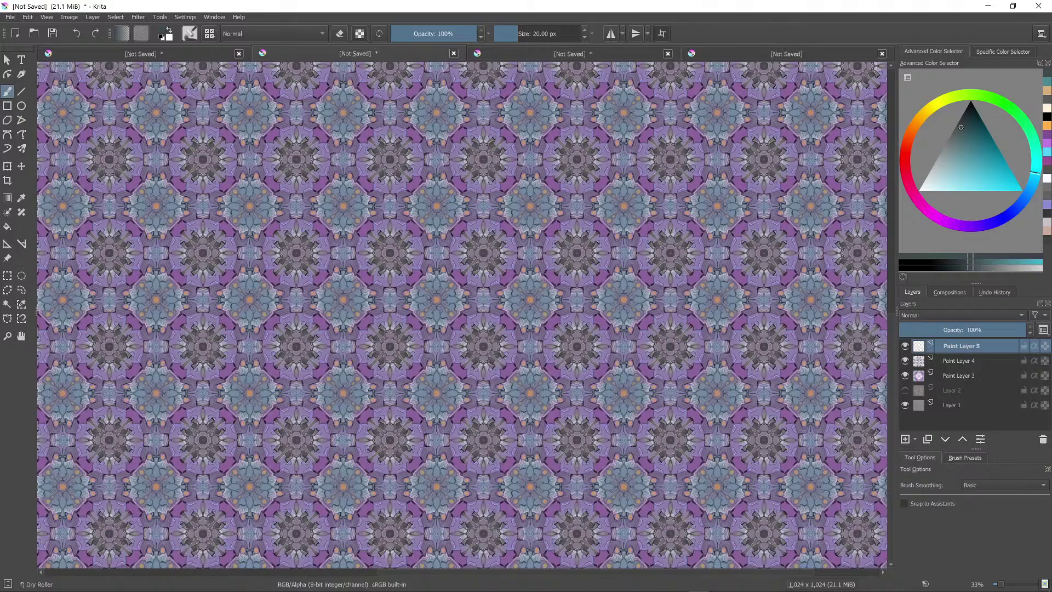
{"action": "scroll", "coordinate": [462, 315], "scroll_direction": "up", "scroll_amount": 6}
{"action": "scroll", "coordinate": [462, 315], "scroll_direction": "down", "scroll_amount": 6}
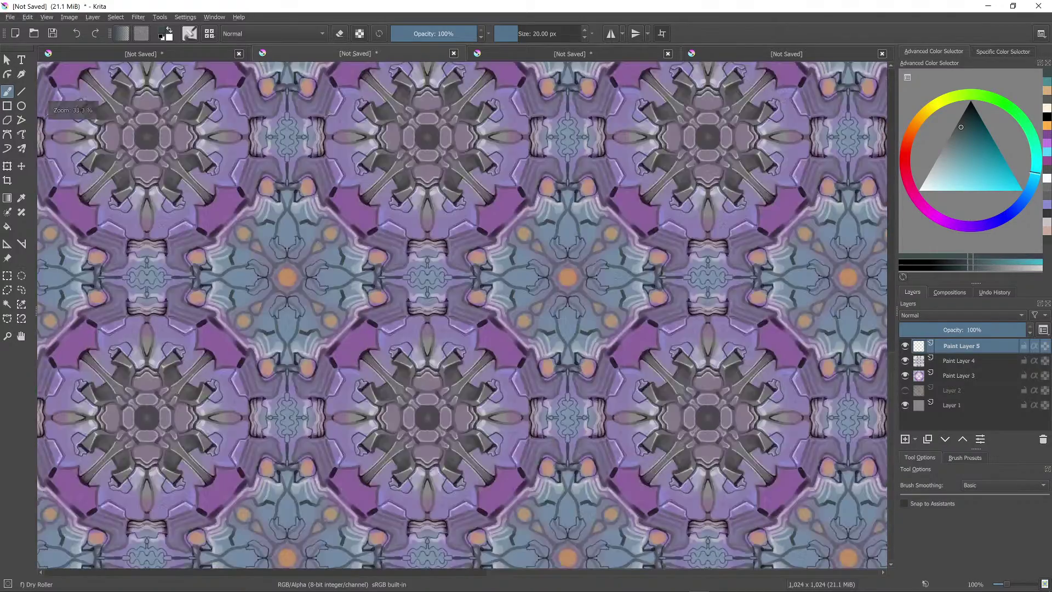
{"action": "scroll", "coordinate": [461, 315], "scroll_direction": "up", "scroll_amount": 3}
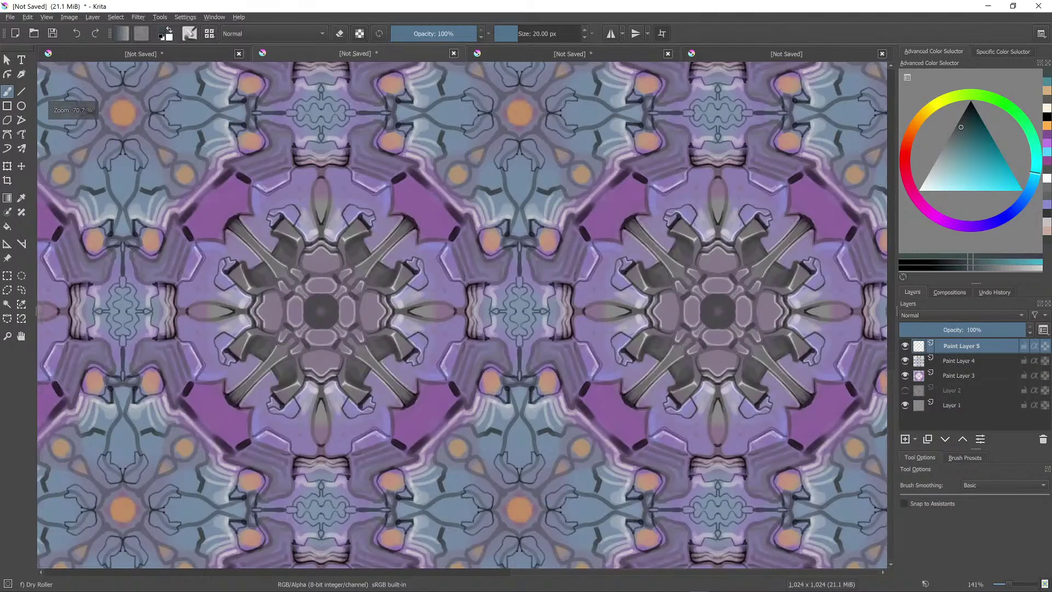
{"action": "scroll", "coordinate": [462, 315], "scroll_direction": "down", "scroll_amount": 1}
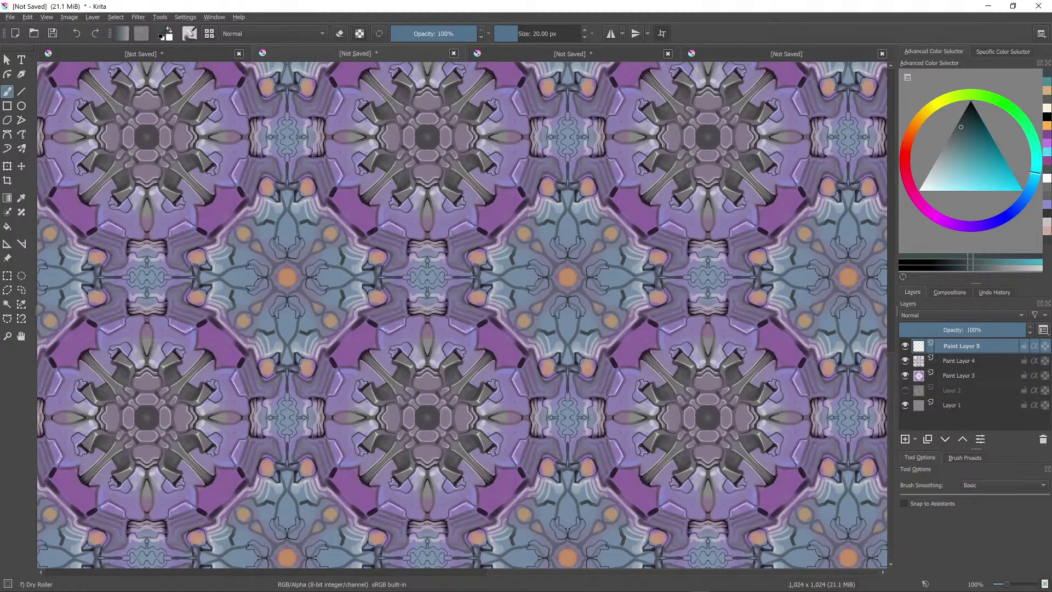
{"action": "scroll", "coordinate": [462, 315], "scroll_direction": "down", "scroll_amount": 6}
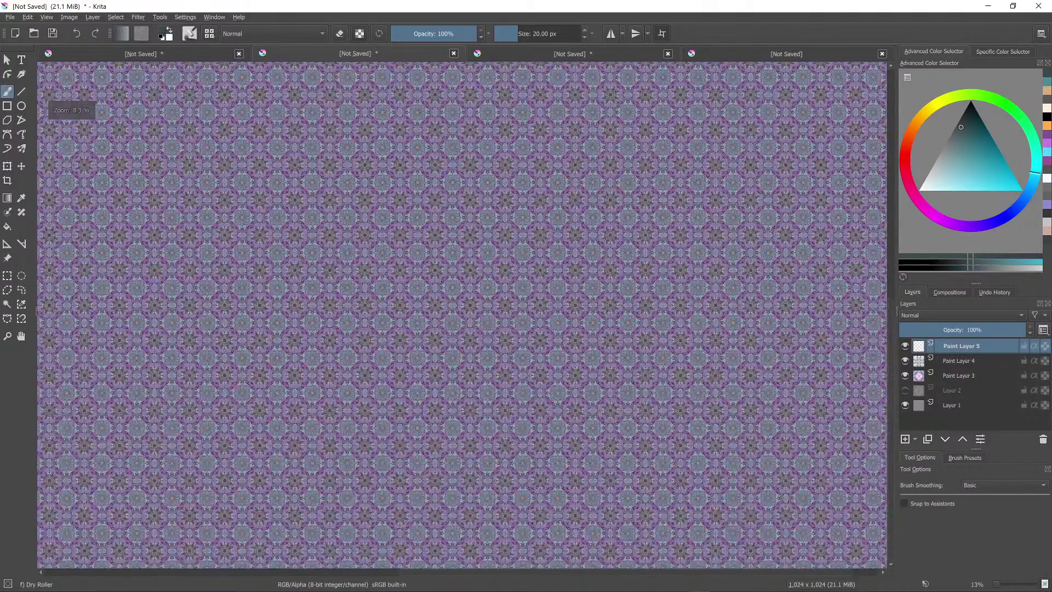
{"action": "scroll", "coordinate": [462, 315], "scroll_direction": "up", "scroll_amount": 9}
{"action": "scroll", "coordinate": [462, 315], "scroll_direction": "down", "scroll_amount": 1}
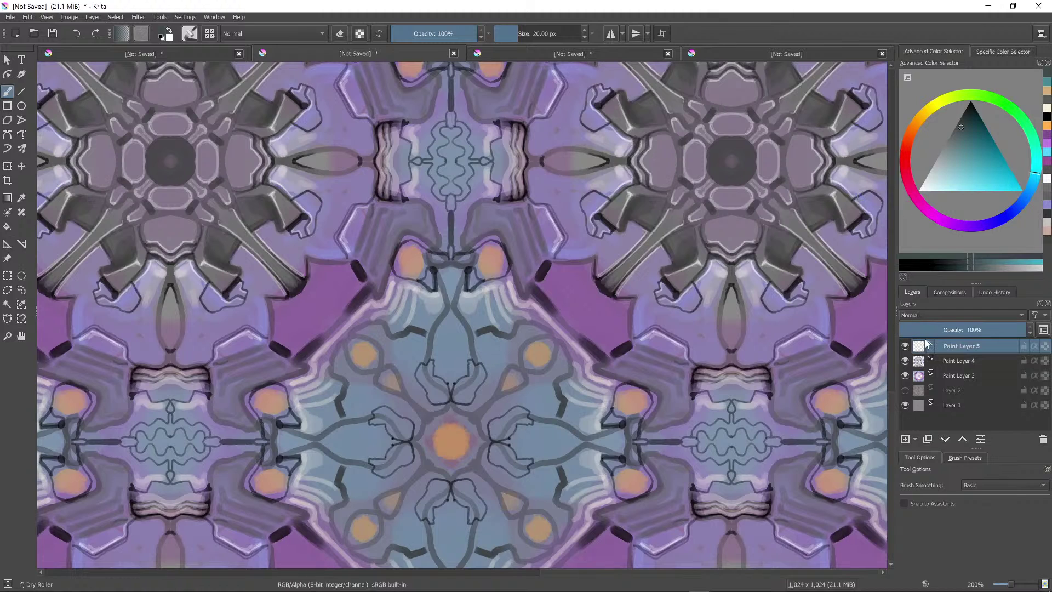
Hide Paint Layer 5, Paint Layer 4 and Paint Layer 3, leaving only Layer 1 shown.
{"action": "left_click", "coordinate": [904, 346]}
{"action": "left_click", "coordinate": [905, 360]}
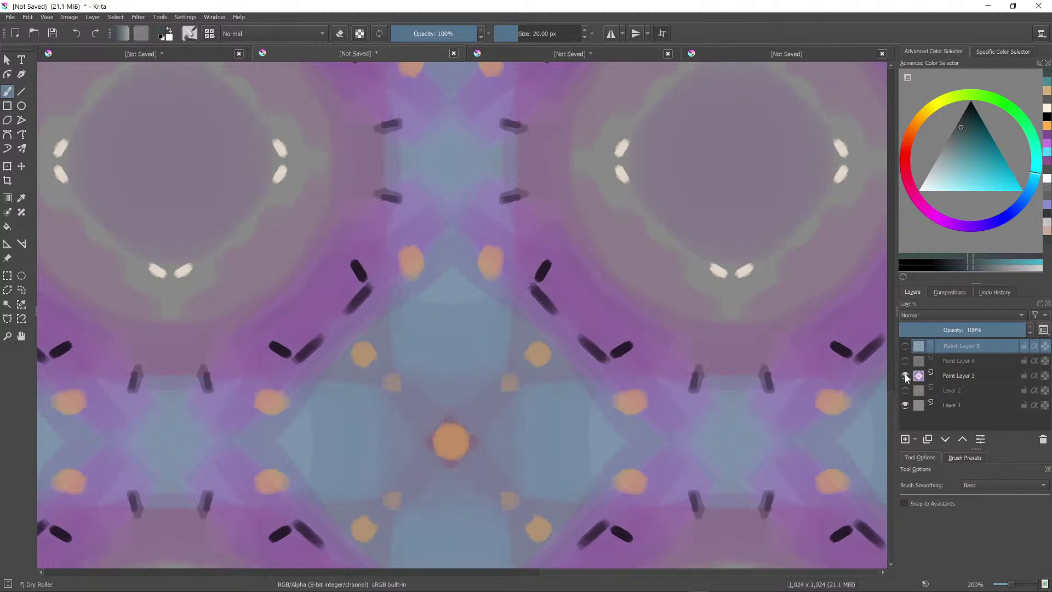
{"action": "left_click", "coordinate": [905, 375]}
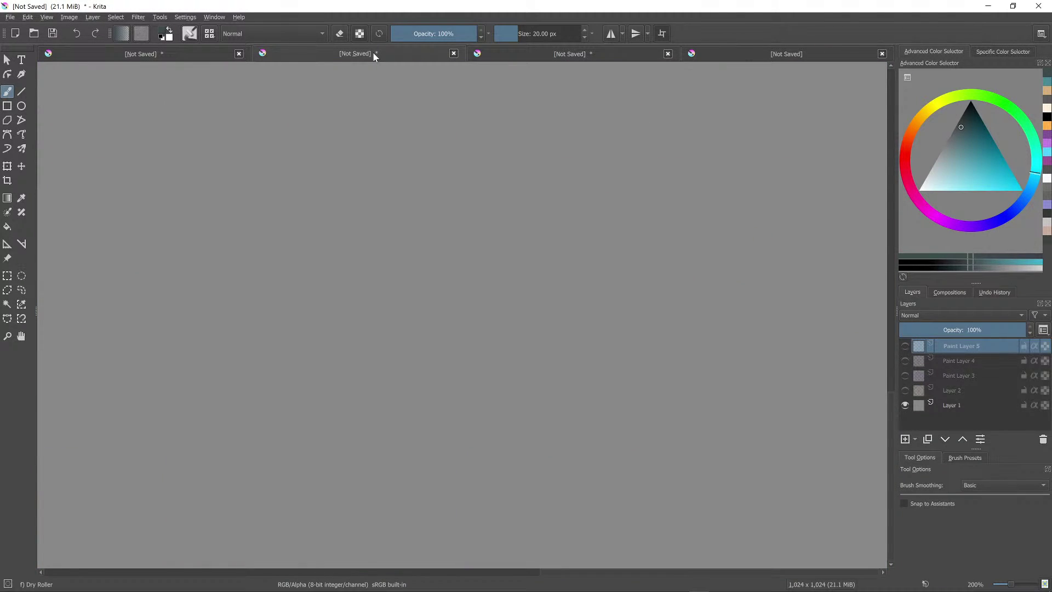
Look at the first and third open documents, finishing on the fourth one.
{"action": "left_click", "coordinate": [171, 52]}
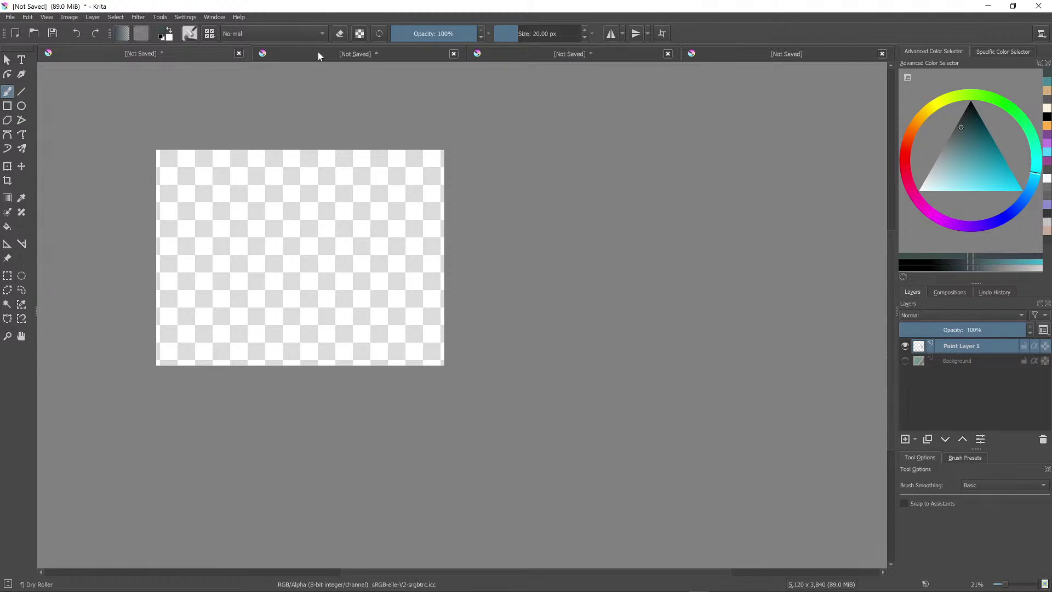
{"action": "left_click", "coordinate": [553, 54]}
{"action": "left_click", "coordinate": [769, 54]}
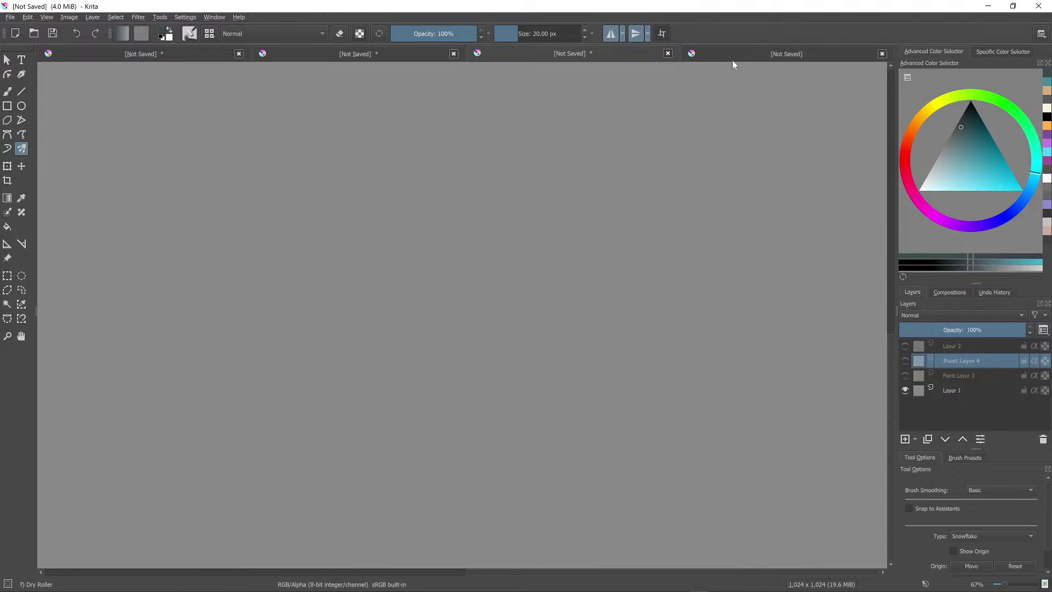
Start creating a new document and look through the available texture templates.
{"action": "left_click", "coordinate": [10, 17]}
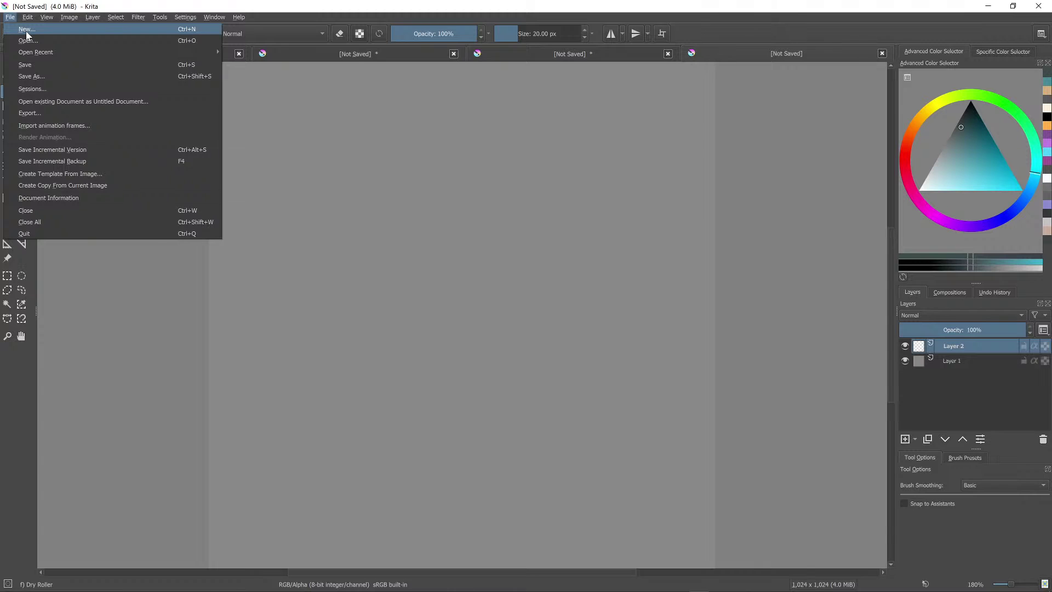
{"action": "left_click", "coordinate": [26, 30]}
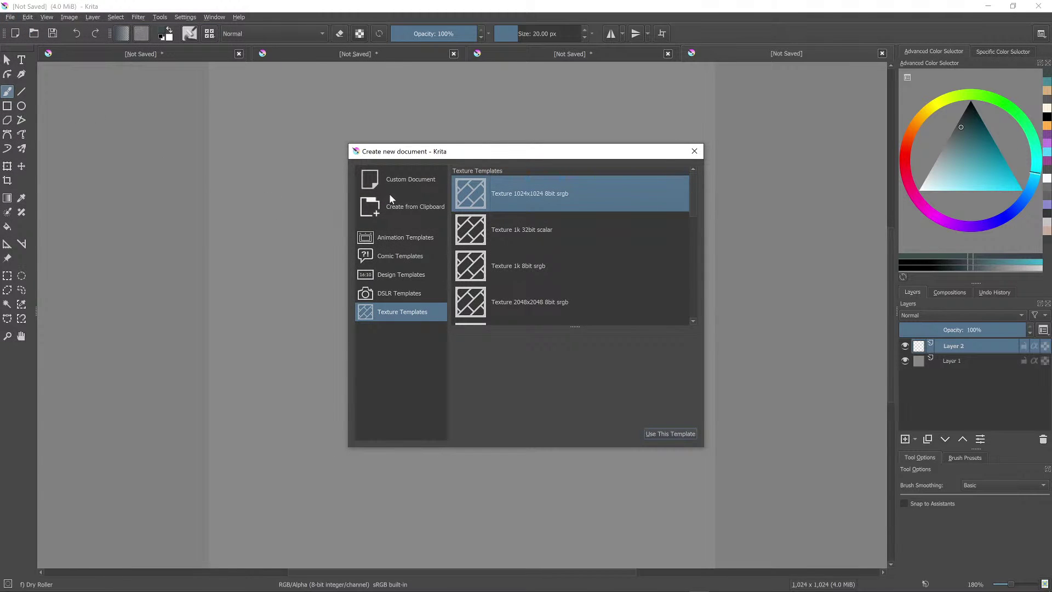
{"action": "left_click_drag", "start_coordinate": [401, 155], "coordinate": [341, 157]}
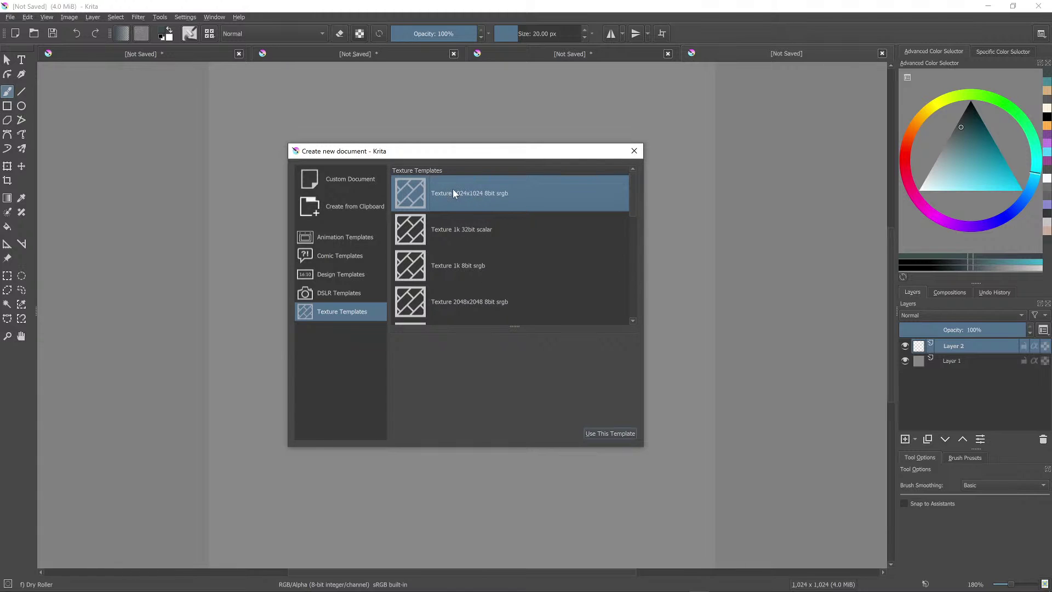
{"action": "scroll", "coordinate": [475, 240], "scroll_direction": "down", "scroll_amount": 3}
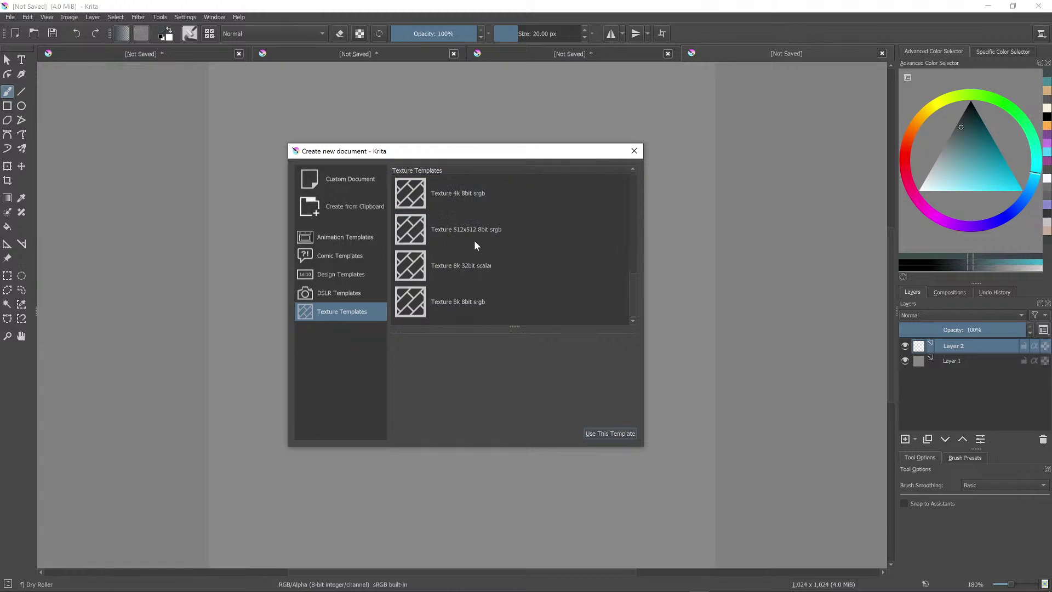
{"action": "scroll", "coordinate": [474, 245], "scroll_direction": "up", "scroll_amount": 3}
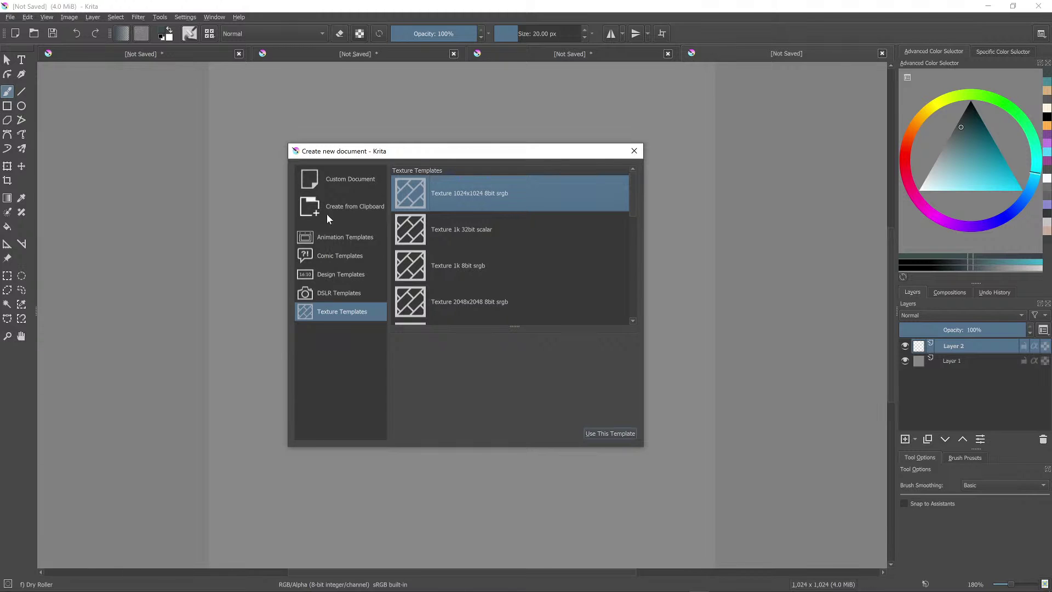
Create a custom document 128 pixels wide and 128 pixels high.
{"action": "left_click", "coordinate": [331, 180]}
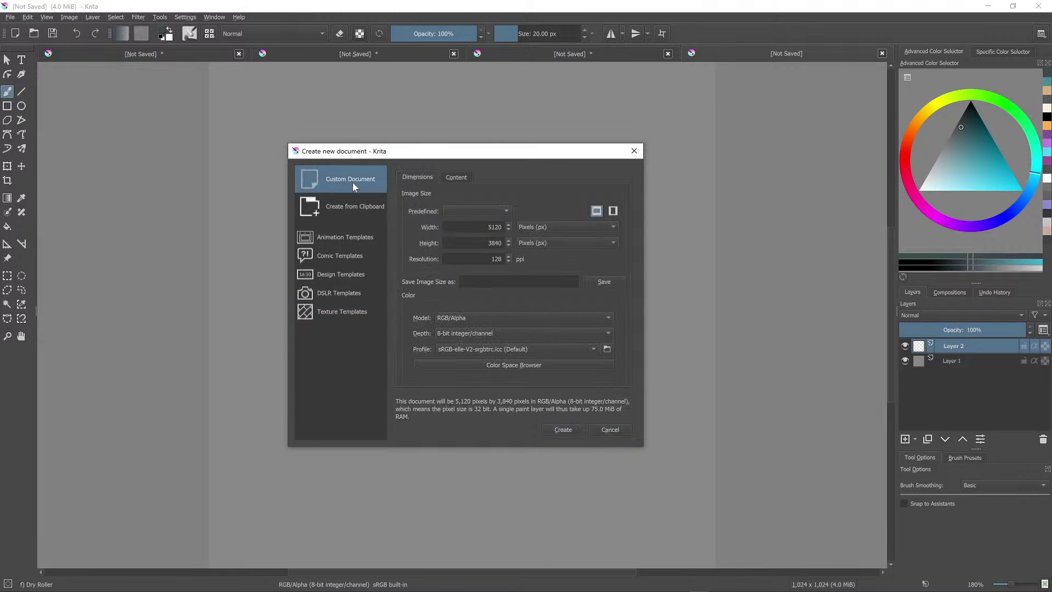
{"action": "double_click", "coordinate": [489, 227]}
{"action": "type", "text": "128"}
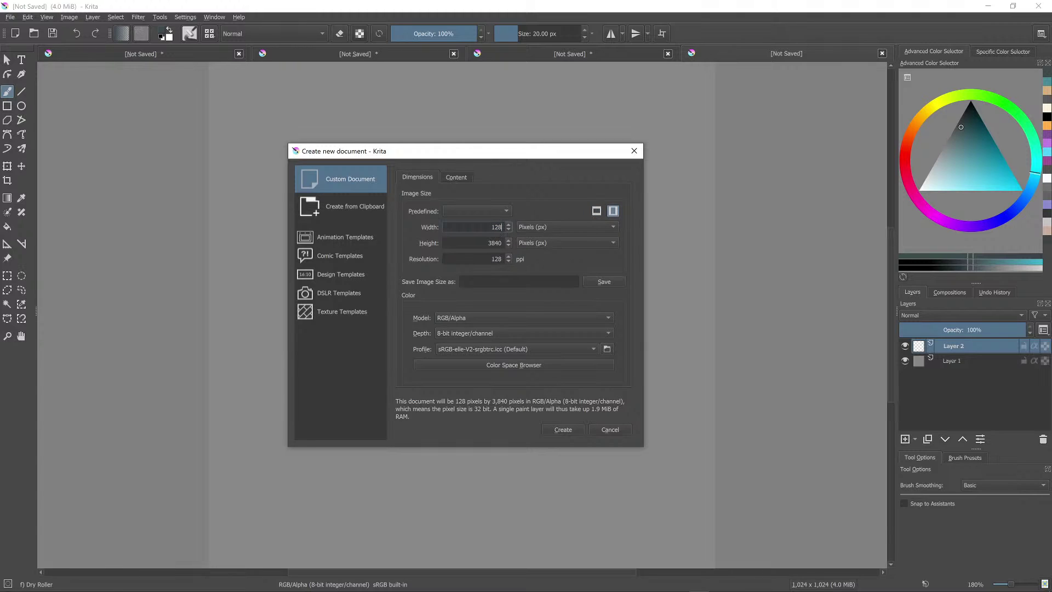
{"action": "key", "text": "Tab"}
{"action": "type", "text": "128"}
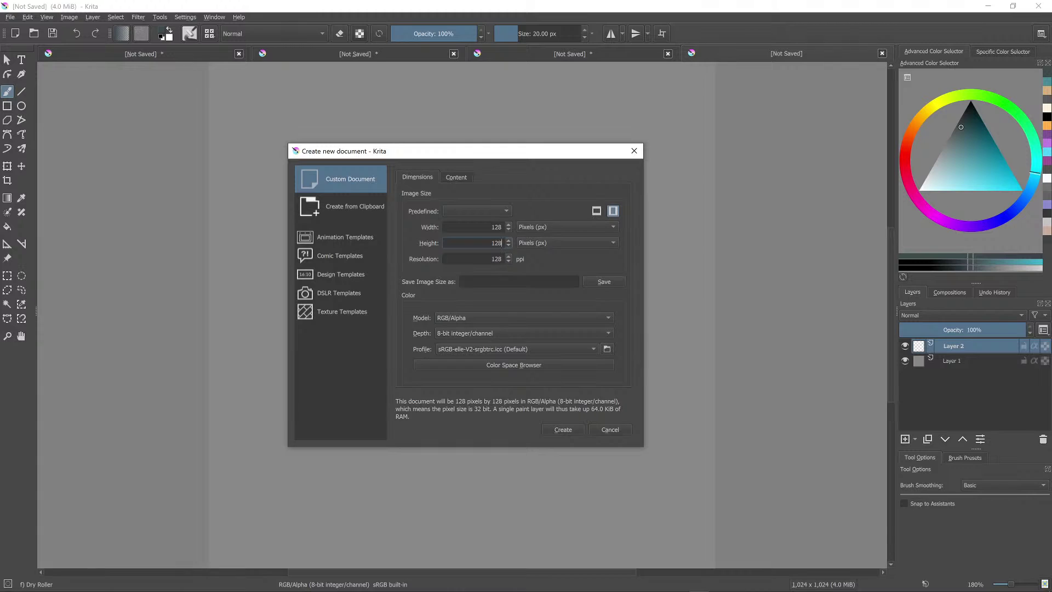
{"action": "left_click", "coordinate": [572, 432]}
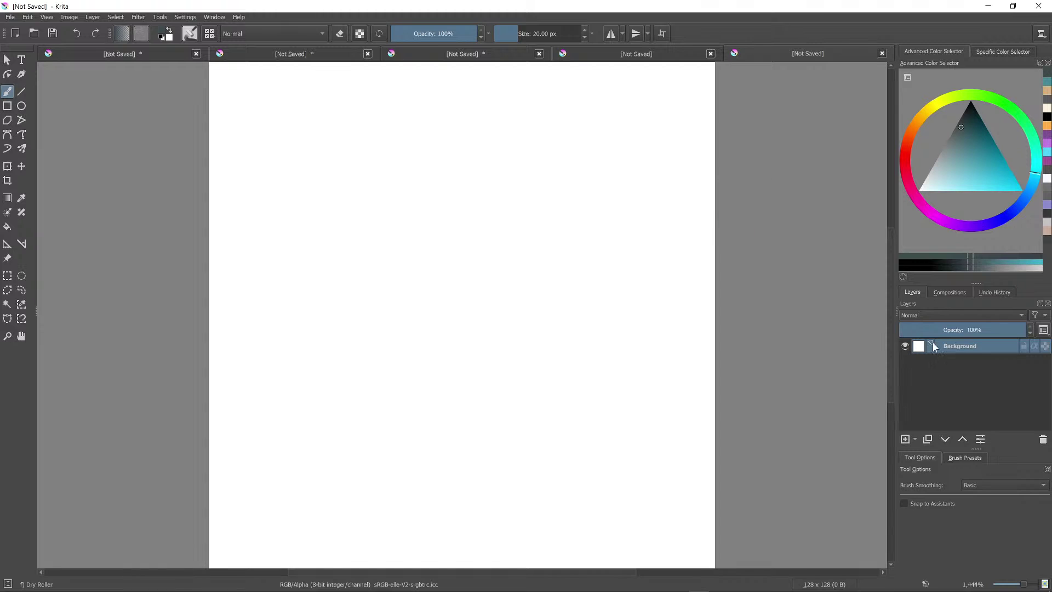
Add a paint layer above the Background and choose a darker, near-black grey as the brush colour.
{"action": "left_click", "coordinate": [905, 439]}
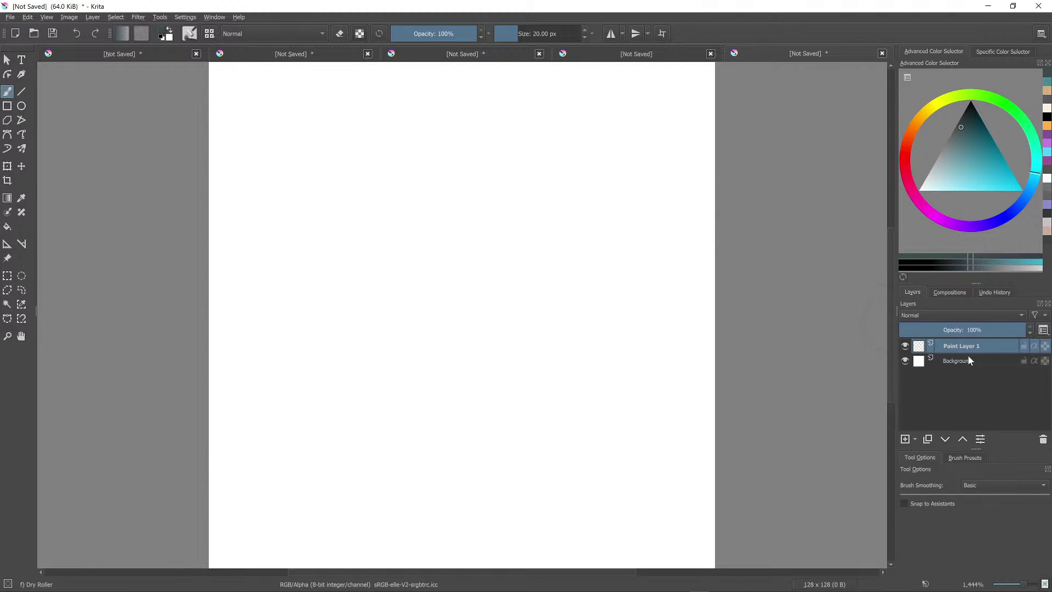
{"action": "scroll", "coordinate": [763, 186], "scroll_direction": "down", "scroll_amount": 3}
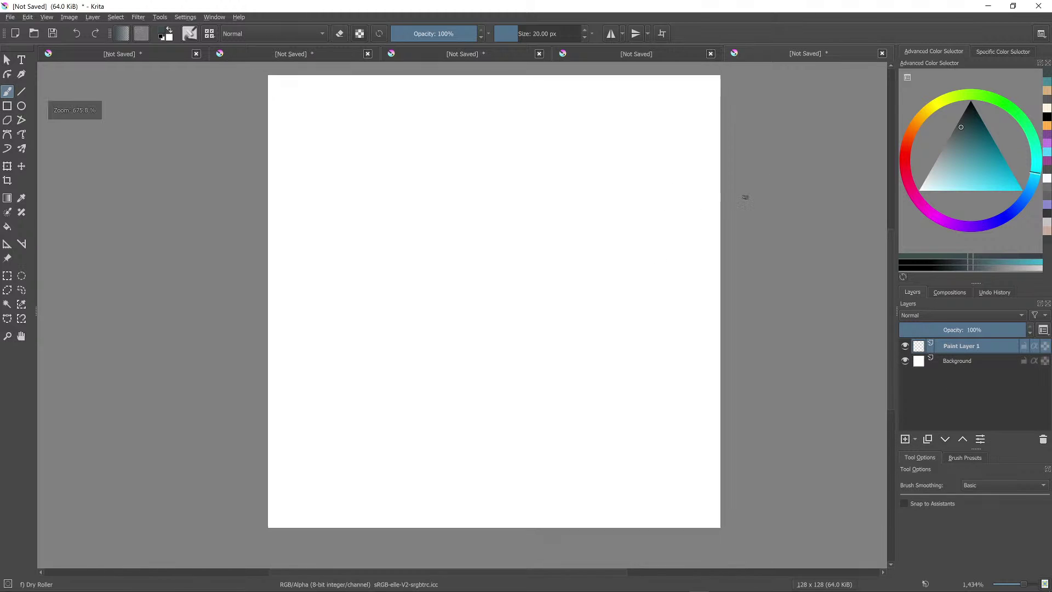
{"action": "scroll", "coordinate": [723, 208], "scroll_direction": "up", "scroll_amount": 2}
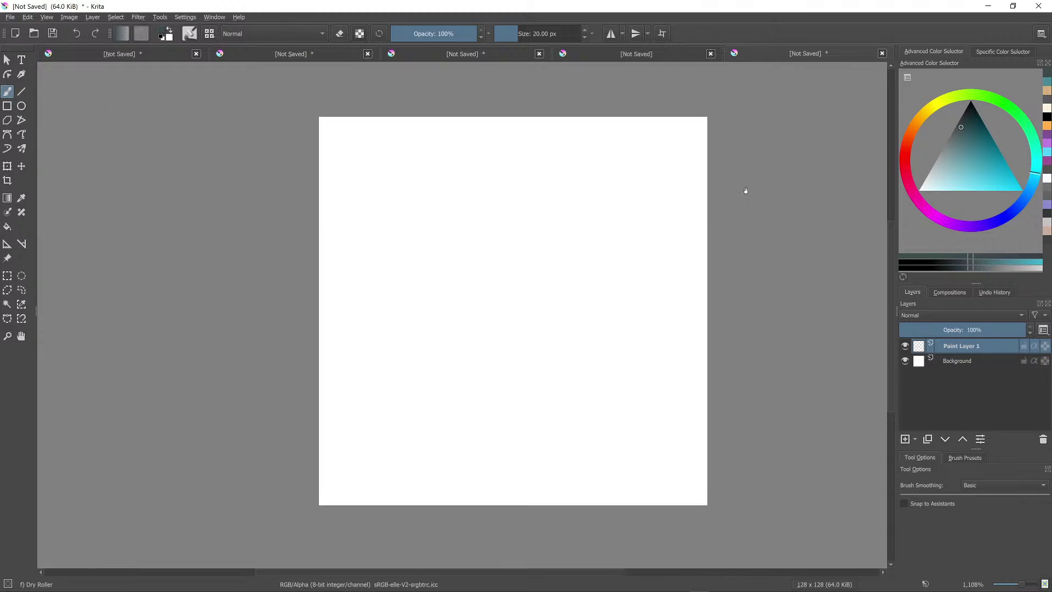
{"action": "mouse_move", "coordinate": [968, 124]}
{"action": "left_mouse_down"}
{"action": "mouse_move", "coordinate": [960, 116]}
{"action": "mouse_move", "coordinate": [932, 140]}
{"action": "mouse_move", "coordinate": [963, 129]}
{"action": "mouse_move", "coordinate": [953, 111]}
{"action": "left_mouse_up"}
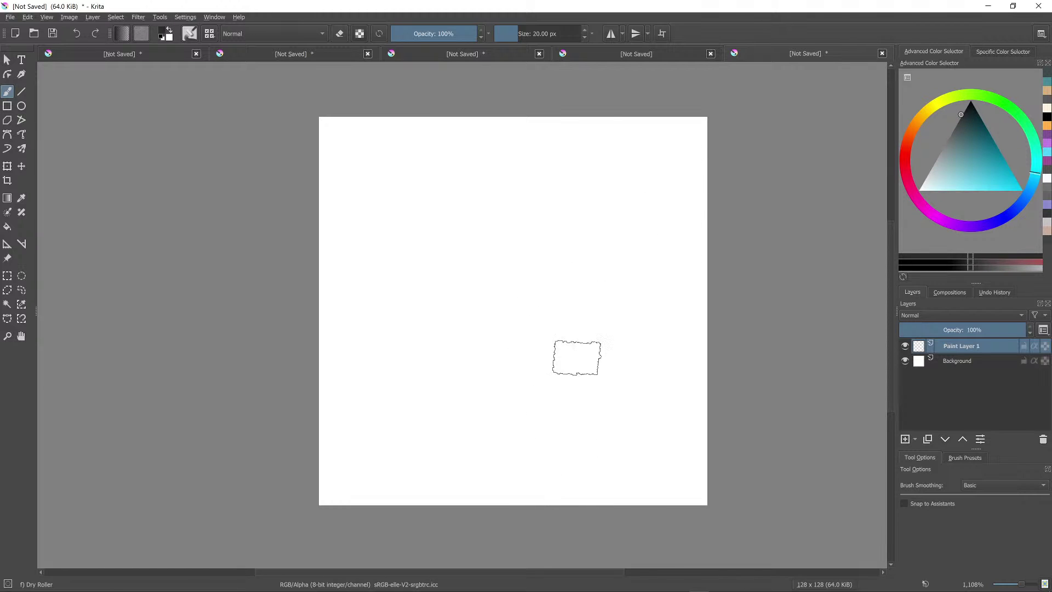
Undo the test stroke and, in wrap-around mode, paint wavy dark grey bands that continue across the tile's side edges.
{"action": "mouse_move", "coordinate": [671, 178]}
{"action": "left_mouse_down"}
{"action": "mouse_move", "coordinate": [467, 368]}
{"action": "mouse_move", "coordinate": [550, 304]}
{"action": "mouse_move", "coordinate": [693, 148]}
{"action": "mouse_move", "coordinate": [422, 422]}
{"action": "mouse_move", "coordinate": [696, 142]}
{"action": "left_mouse_up"}
{"action": "key", "text": "ctrl+z"}
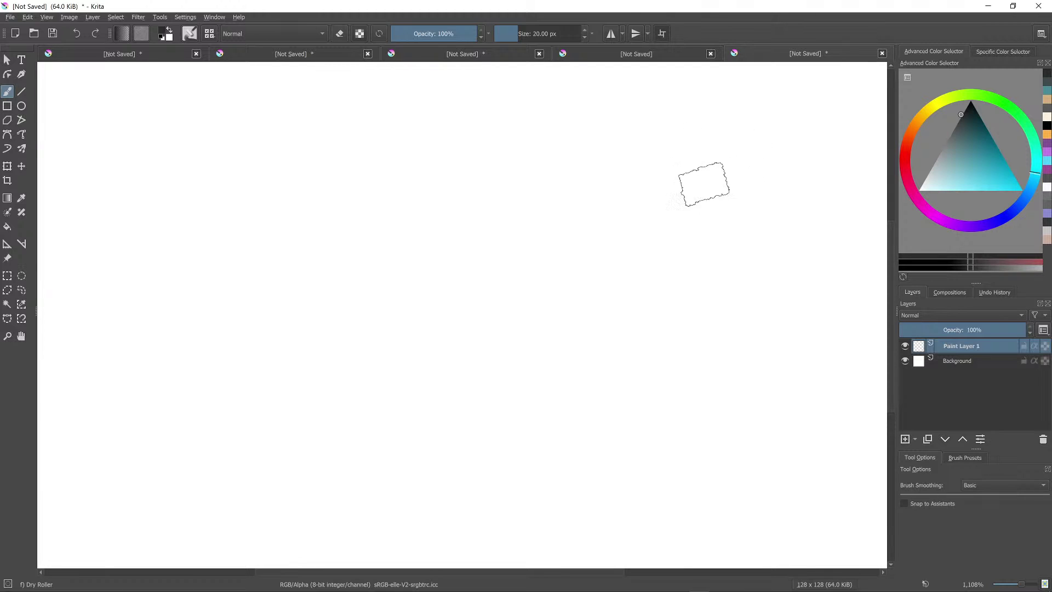
{"action": "mouse_move", "coordinate": [687, 185]}
{"action": "left_mouse_down"}
{"action": "mouse_move", "coordinate": [627, 223]}
{"action": "mouse_move", "coordinate": [594, 271]}
{"action": "mouse_move", "coordinate": [608, 279]}
{"action": "mouse_move", "coordinate": [586, 341]}
{"action": "mouse_move", "coordinate": [555, 350]}
{"action": "mouse_move", "coordinate": [502, 301]}
{"action": "mouse_move", "coordinate": [393, 333]}
{"action": "mouse_move", "coordinate": [283, 391]}
{"action": "mouse_move", "coordinate": [206, 355]}
{"action": "mouse_move", "coordinate": [243, 322]}
{"action": "mouse_move", "coordinate": [224, 332]}
{"action": "mouse_move", "coordinate": [235, 244]}
{"action": "mouse_move", "coordinate": [344, 180]}
{"action": "mouse_move", "coordinate": [434, 243]}
{"action": "mouse_move", "coordinate": [548, 219]}
{"action": "mouse_move", "coordinate": [646, 239]}
{"action": "mouse_move", "coordinate": [564, 258]}
{"action": "mouse_move", "coordinate": [558, 280]}
{"action": "mouse_move", "coordinate": [573, 308]}
{"action": "mouse_move", "coordinate": [583, 296]}
{"action": "mouse_move", "coordinate": [535, 260]}
{"action": "mouse_move", "coordinate": [392, 310]}
{"action": "mouse_move", "coordinate": [372, 284]}
{"action": "mouse_move", "coordinate": [372, 352]}
{"action": "left_mouse_up"}
With wrap-around off, scribble grey strokes over the single tile, examine its repeat with wrap-around on, and undo the scribbles.
{"action": "key", "text": "w"}
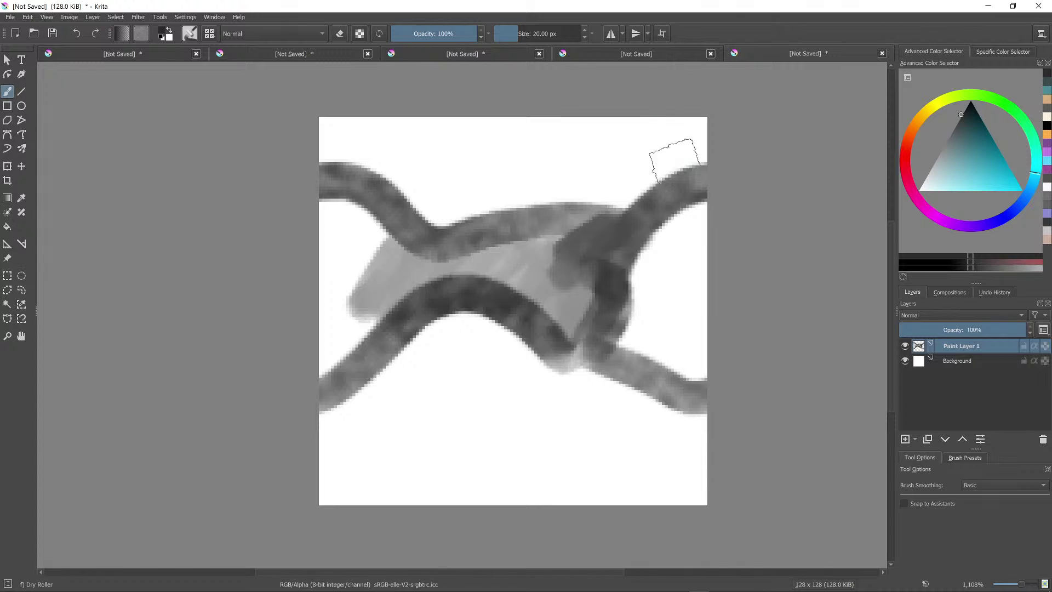
{"action": "mouse_move", "coordinate": [685, 263]}
{"action": "left_mouse_down"}
{"action": "mouse_move", "coordinate": [634, 423]}
{"action": "mouse_move", "coordinate": [656, 397]}
{"action": "mouse_move", "coordinate": [696, 383]}
{"action": "mouse_move", "coordinate": [695, 461]}
{"action": "mouse_move", "coordinate": [691, 265]}
{"action": "mouse_move", "coordinate": [682, 261]}
{"action": "mouse_move", "coordinate": [703, 164]}
{"action": "mouse_move", "coordinate": [695, 128]}
{"action": "mouse_move", "coordinate": [603, 175]}
{"action": "mouse_move", "coordinate": [516, 200]}
{"action": "mouse_move", "coordinate": [447, 162]}
{"action": "mouse_move", "coordinate": [324, 137]}
{"action": "left_mouse_up"}
{"action": "mouse_move", "coordinate": [493, 318]}
{"action": "left_mouse_down"}
{"action": "mouse_move", "coordinate": [505, 387]}
{"action": "mouse_move", "coordinate": [547, 471]}
{"action": "mouse_move", "coordinate": [570, 482]}
{"action": "left_mouse_up"}
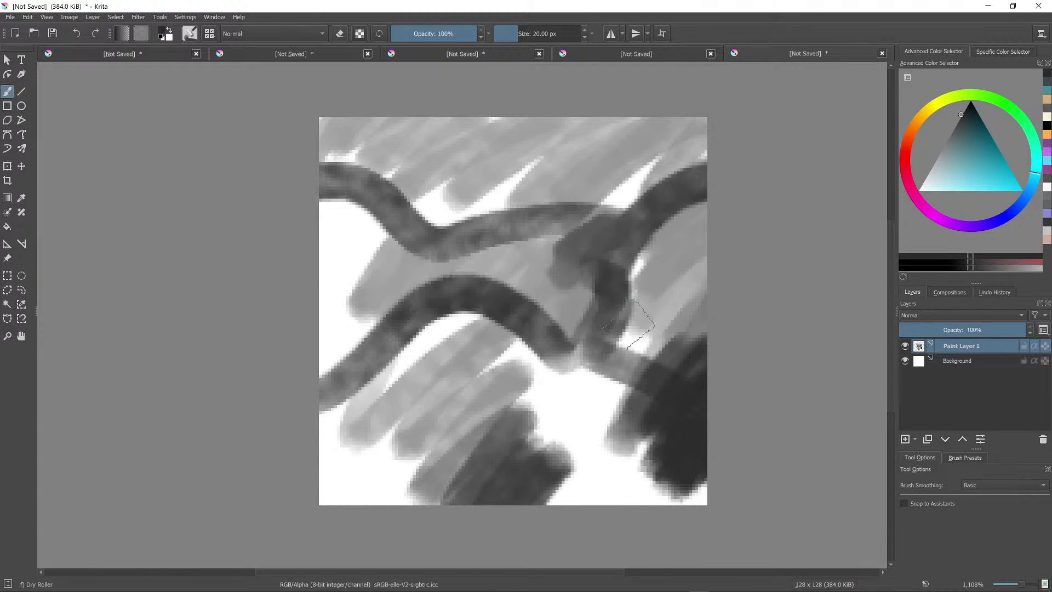
{"action": "key", "text": "w"}
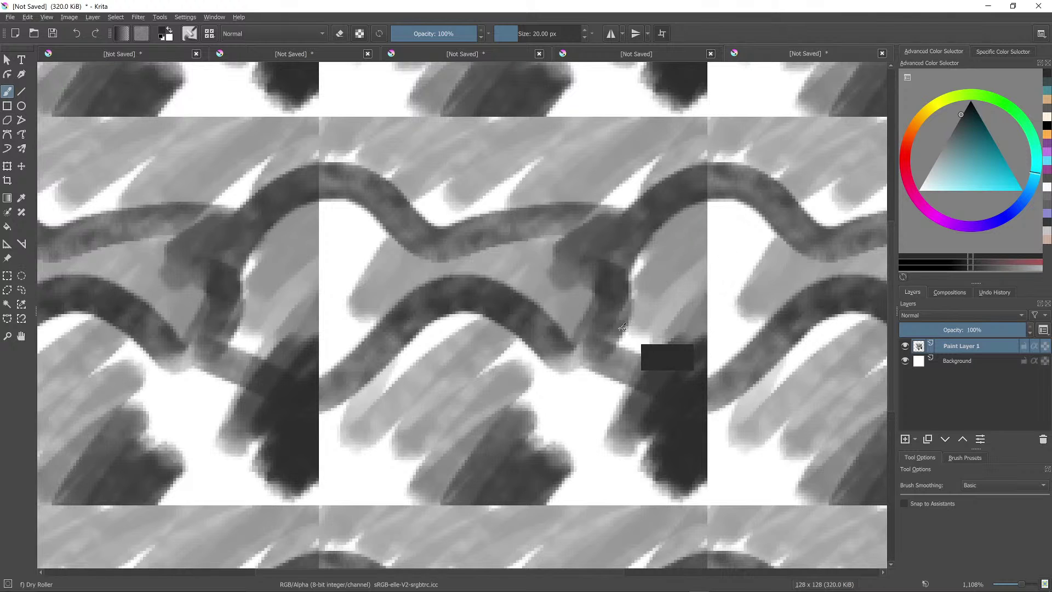
{"action": "scroll", "coordinate": [706, 285], "scroll_direction": "down", "scroll_amount": 5}
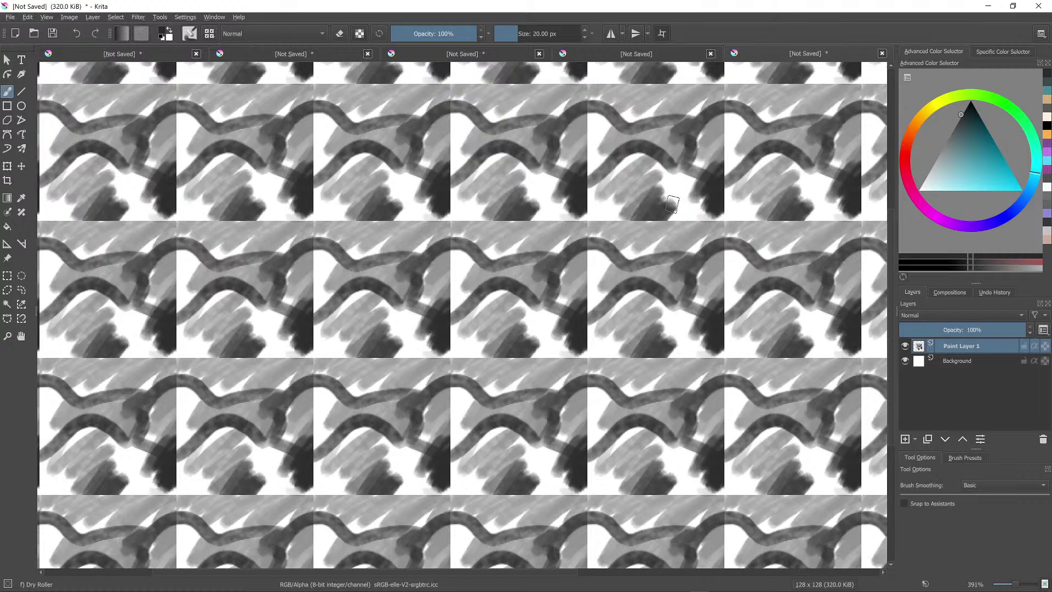
{"action": "key", "text": "ctrl+z"}
{"action": "key", "text": "ctrl+z"}
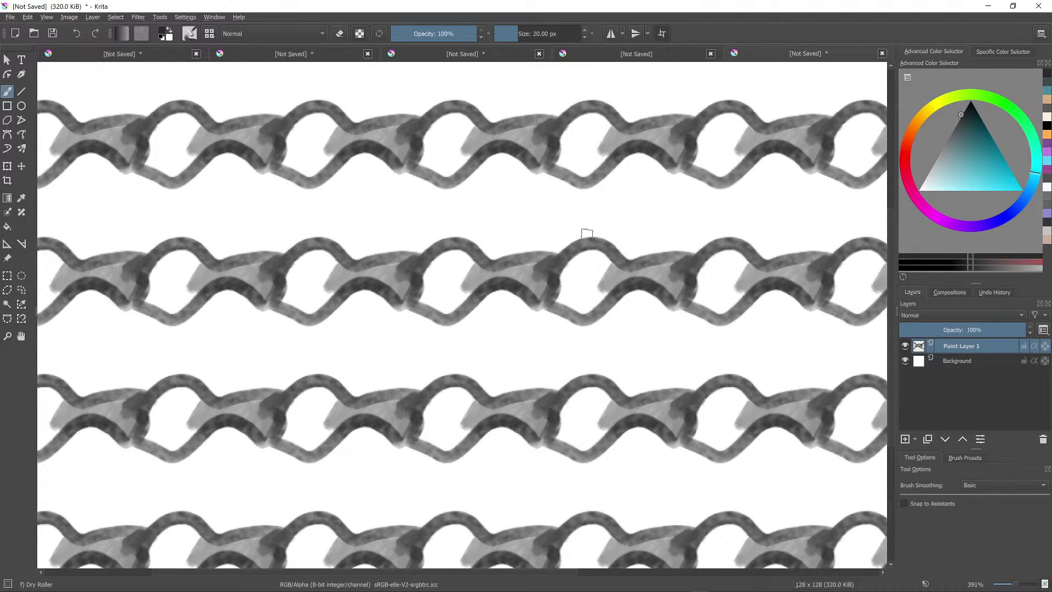
Paint thin light grey wavy lines in the white gaps between the chain bands and check the repeat from afar.
{"action": "mouse_move", "coordinate": [585, 204]}
{"action": "left_mouse_down"}
{"action": "mouse_move", "coordinate": [723, 207]}
{"action": "mouse_move", "coordinate": [446, 207]}
{"action": "mouse_move", "coordinate": [583, 184]}
{"action": "mouse_move", "coordinate": [501, 200]}
{"action": "mouse_move", "coordinate": [538, 175]}
{"action": "mouse_move", "coordinate": [523, 184]}
{"action": "mouse_move", "coordinate": [573, 170]}
{"action": "left_mouse_up"}
{"action": "scroll", "coordinate": [675, 188], "scroll_direction": "down", "scroll_amount": 5}
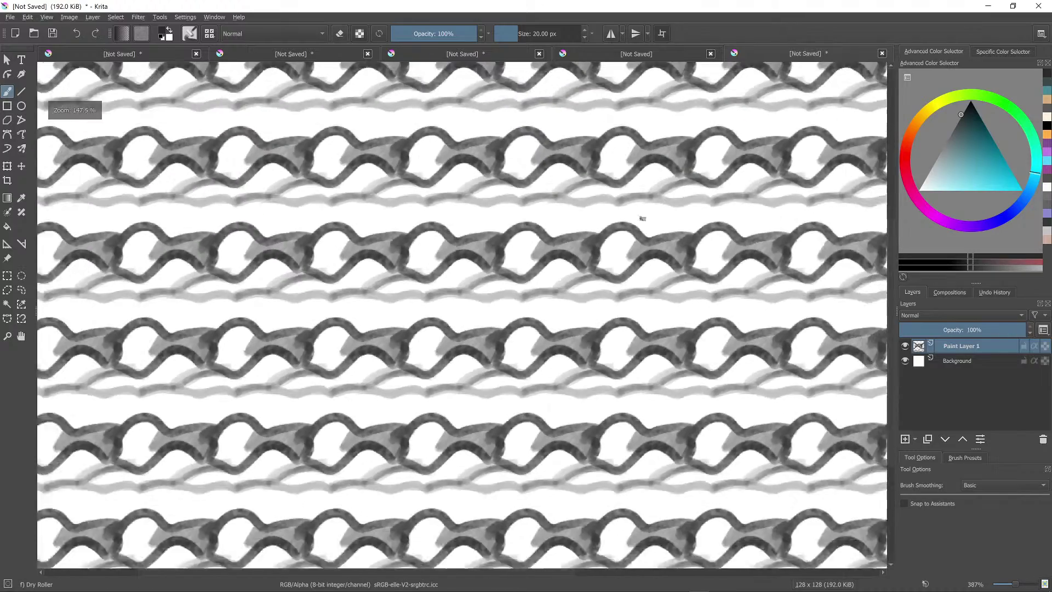
{"action": "scroll", "coordinate": [675, 188], "scroll_direction": "down", "scroll_amount": 3}
{"action": "scroll", "coordinate": [675, 187], "scroll_direction": "up", "scroll_amount": 8}
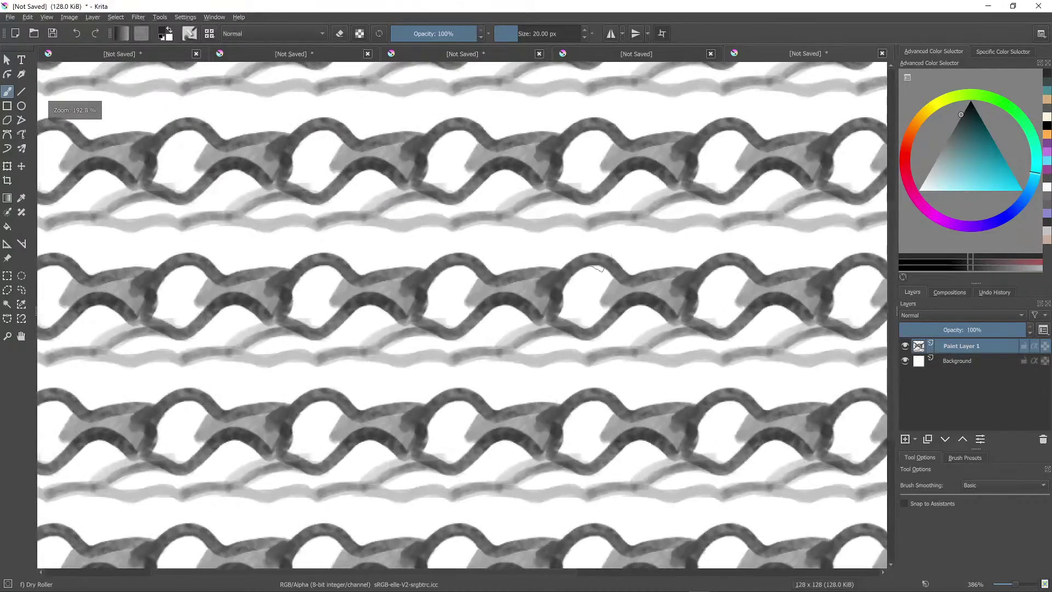
Fill the round openings of the chain with pale off-white shading and undo the last stroke.
{"action": "left_click", "coordinate": [576, 322], "text": "ctrl"}
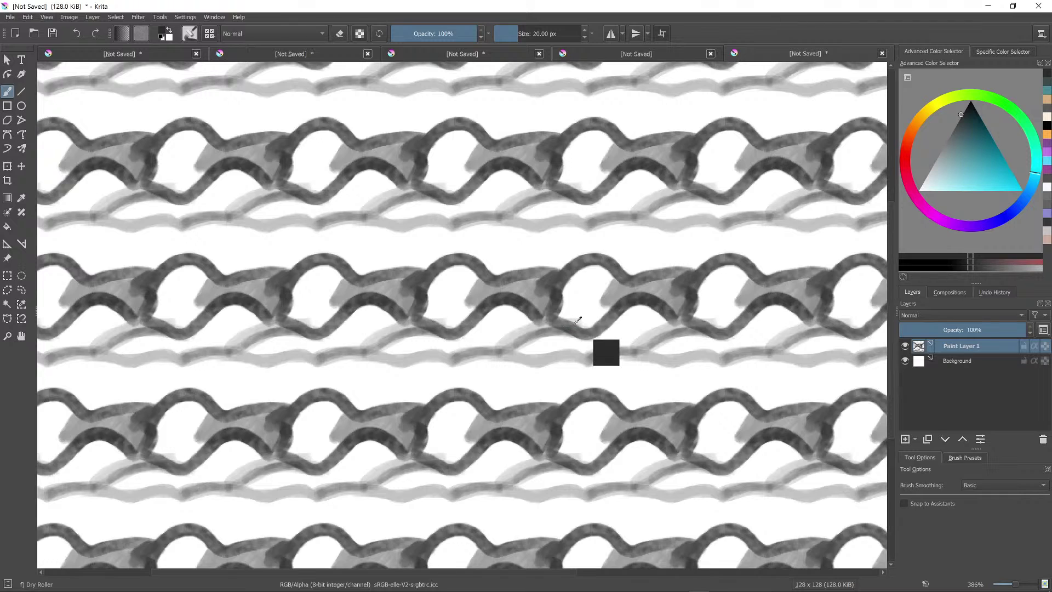
{"action": "mouse_move", "coordinate": [570, 316]}
{"action": "left_mouse_down"}
{"action": "mouse_move", "coordinate": [599, 289]}
{"action": "mouse_move", "coordinate": [597, 306]}
{"action": "mouse_move", "coordinate": [607, 290]}
{"action": "mouse_move", "coordinate": [664, 287]}
{"action": "mouse_move", "coordinate": [568, 291]}
{"action": "mouse_move", "coordinate": [610, 285]}
{"action": "mouse_move", "coordinate": [576, 274]}
{"action": "mouse_move", "coordinate": [628, 286]}
{"action": "left_mouse_up"}
{"action": "left_click", "coordinate": [603, 291], "text": "ctrl"}
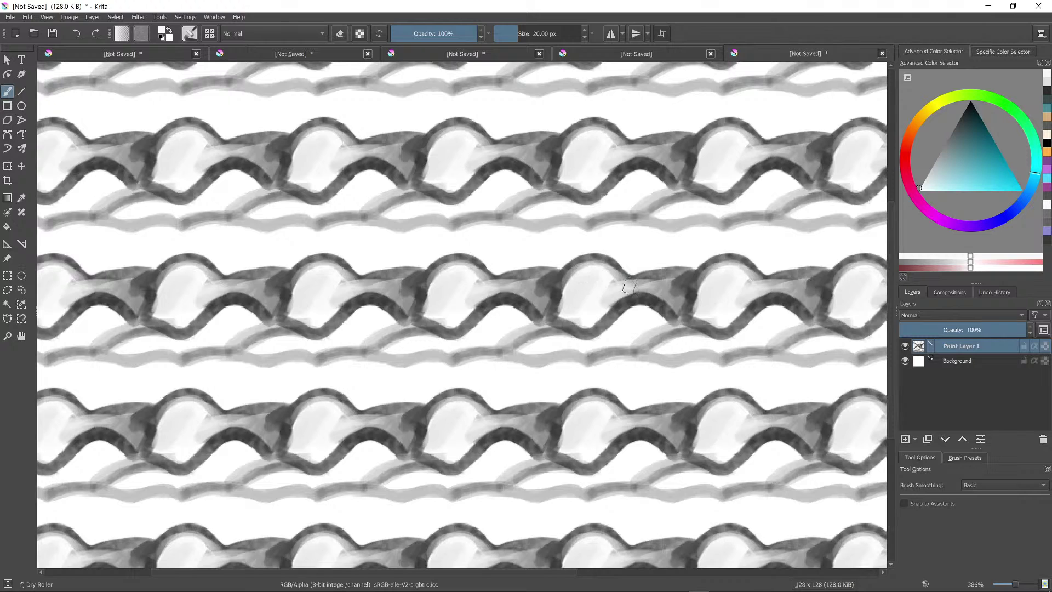
{"action": "key", "text": "ctrl+z"}
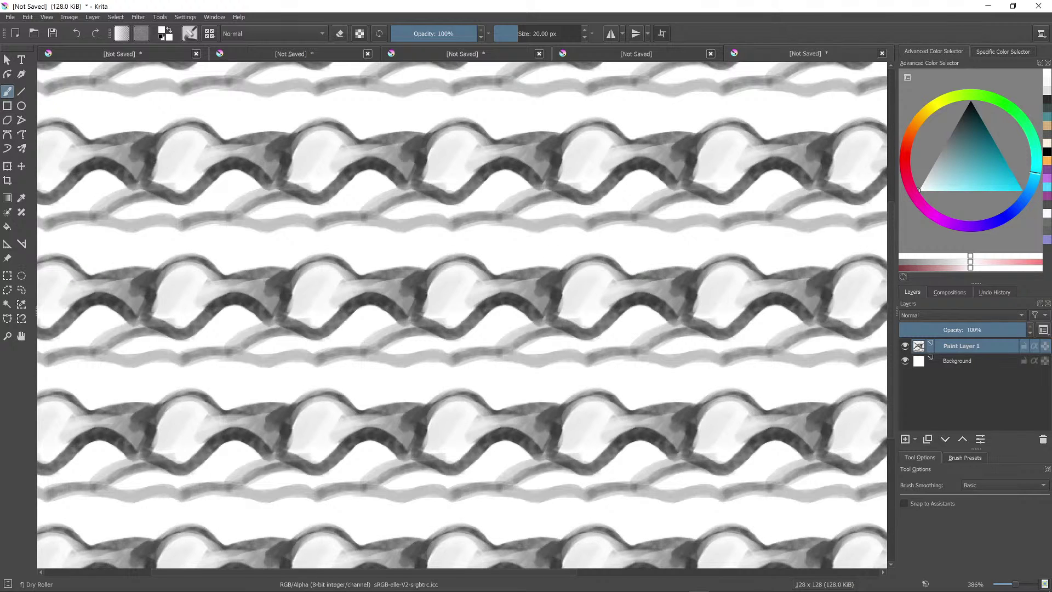
Shade the chain shapes and the gaps between the rows with sampled light greys, then check the repeat from afar.
{"action": "left_click", "coordinate": [632, 273], "text": "ctrl"}
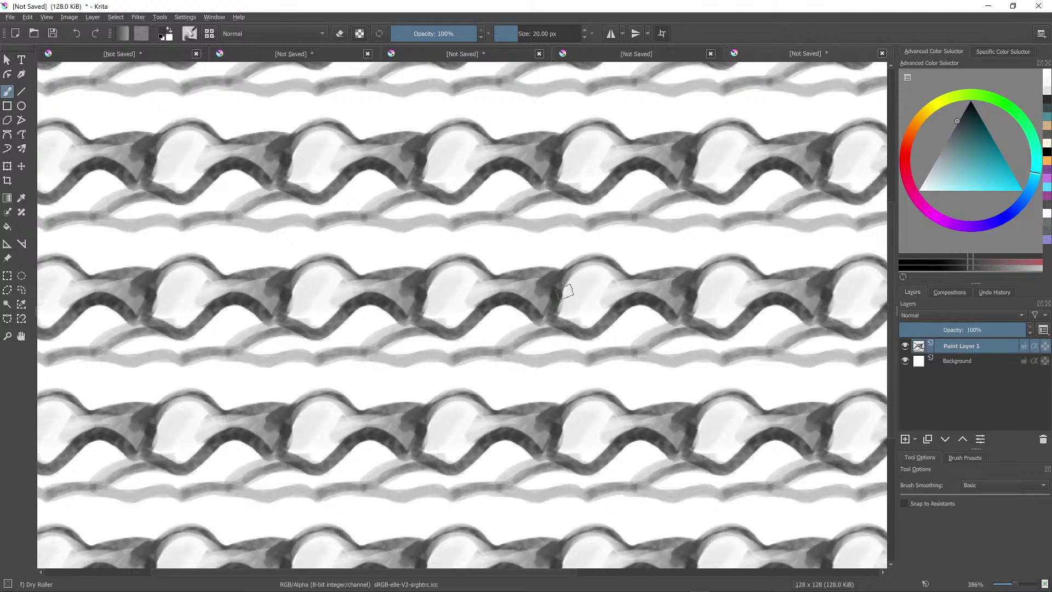
{"action": "left_click", "coordinate": [459, 286], "text": "ctrl"}
{"action": "mouse_move", "coordinate": [499, 286]}
{"action": "left_mouse_down"}
{"action": "mouse_move", "coordinate": [543, 278]}
{"action": "mouse_move", "coordinate": [541, 295]}
{"action": "mouse_move", "coordinate": [511, 287]}
{"action": "mouse_move", "coordinate": [473, 302]}
{"action": "mouse_move", "coordinate": [528, 286]}
{"action": "mouse_move", "coordinate": [467, 307]}
{"action": "mouse_move", "coordinate": [505, 305]}
{"action": "mouse_move", "coordinate": [472, 334]}
{"action": "mouse_move", "coordinate": [497, 308]}
{"action": "mouse_move", "coordinate": [489, 313]}
{"action": "mouse_move", "coordinate": [519, 308]}
{"action": "mouse_move", "coordinate": [454, 338]}
{"action": "mouse_move", "coordinate": [424, 305]}
{"action": "mouse_move", "coordinate": [431, 320]}
{"action": "mouse_move", "coordinate": [438, 285]}
{"action": "mouse_move", "coordinate": [457, 301]}
{"action": "mouse_move", "coordinate": [453, 318]}
{"action": "mouse_move", "coordinate": [439, 283]}
{"action": "mouse_move", "coordinate": [454, 265]}
{"action": "mouse_move", "coordinate": [449, 285]}
{"action": "mouse_move", "coordinate": [483, 240]}
{"action": "mouse_move", "coordinate": [443, 257]}
{"action": "mouse_move", "coordinate": [445, 247]}
{"action": "mouse_move", "coordinate": [492, 229]}
{"action": "mouse_move", "coordinate": [532, 232]}
{"action": "mouse_move", "coordinate": [475, 211]}
{"action": "mouse_move", "coordinate": [480, 183]}
{"action": "mouse_move", "coordinate": [489, 181]}
{"action": "mouse_move", "coordinate": [496, 216]}
{"action": "left_mouse_up"}
{"action": "left_click", "coordinate": [482, 320], "text": "ctrl"}
{"action": "left_click", "coordinate": [452, 332], "text": "ctrl"}
{"action": "left_click", "coordinate": [433, 302], "text": "ctrl"}
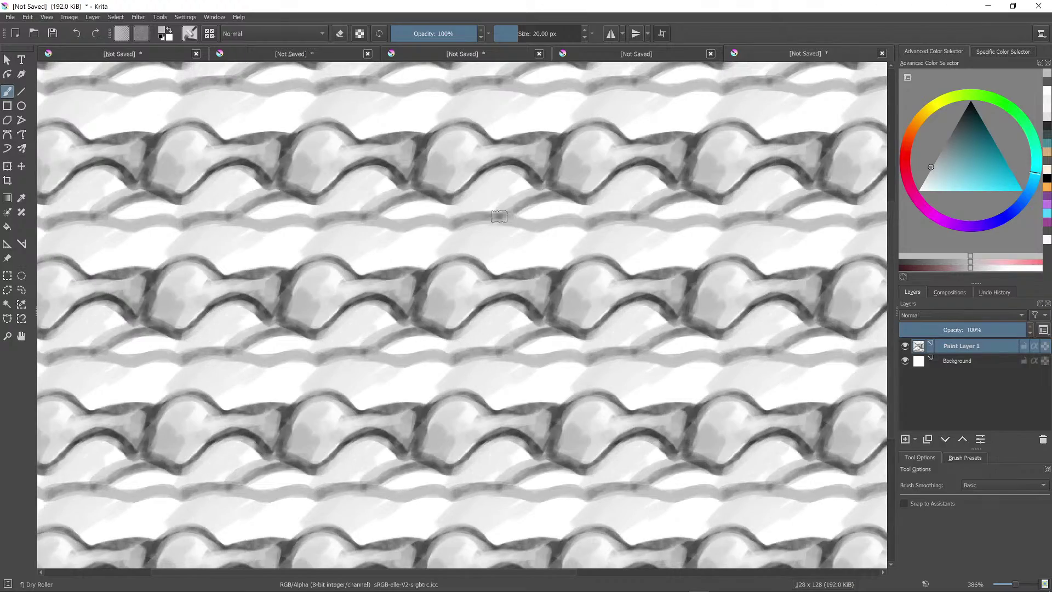
{"action": "scroll", "coordinate": [567, 387], "scroll_direction": "down", "scroll_amount": 8}
{"action": "scroll", "coordinate": [566, 387], "scroll_direction": "up", "scroll_amount": 8}
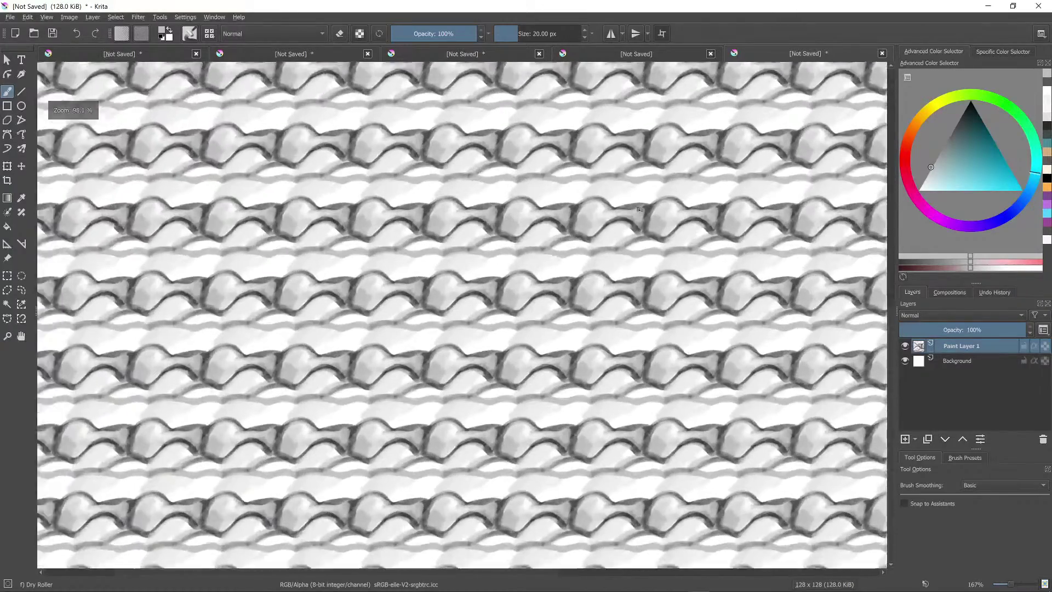
Lighten the dark outlines with white strokes from a 44 px brush, check the repeat and hide Paint Layer 1.
{"action": "key", "text": "x"}
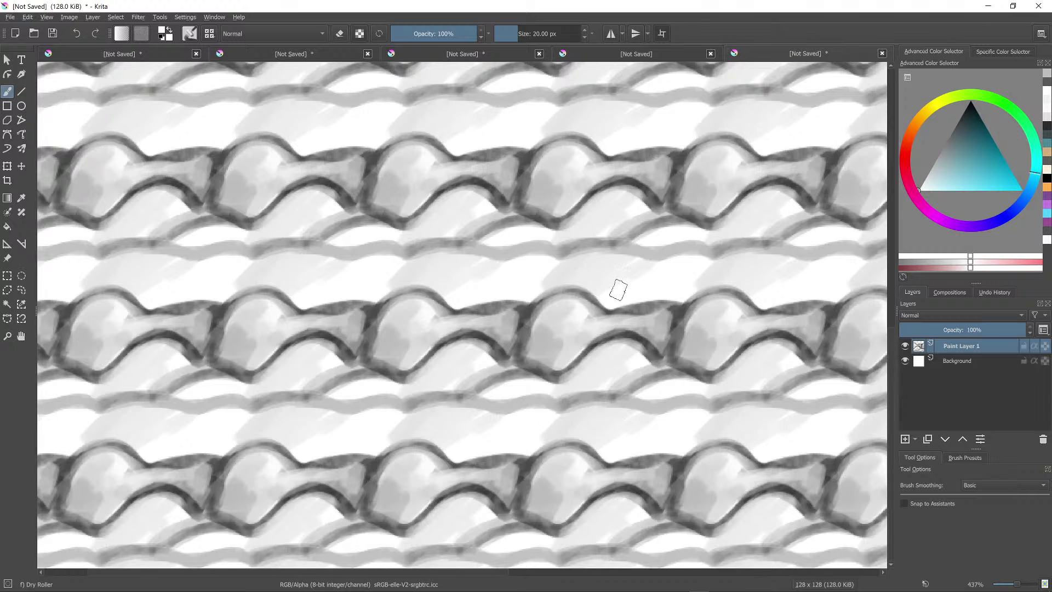
{"action": "mouse_move", "coordinate": [614, 302]}
{"action": "left_mouse_down"}
{"action": "mouse_move", "coordinate": [578, 285]}
{"action": "mouse_move", "coordinate": [665, 287]}
{"action": "mouse_move", "coordinate": [626, 346]}
{"action": "mouse_move", "coordinate": [663, 342]}
{"action": "left_mouse_up"}
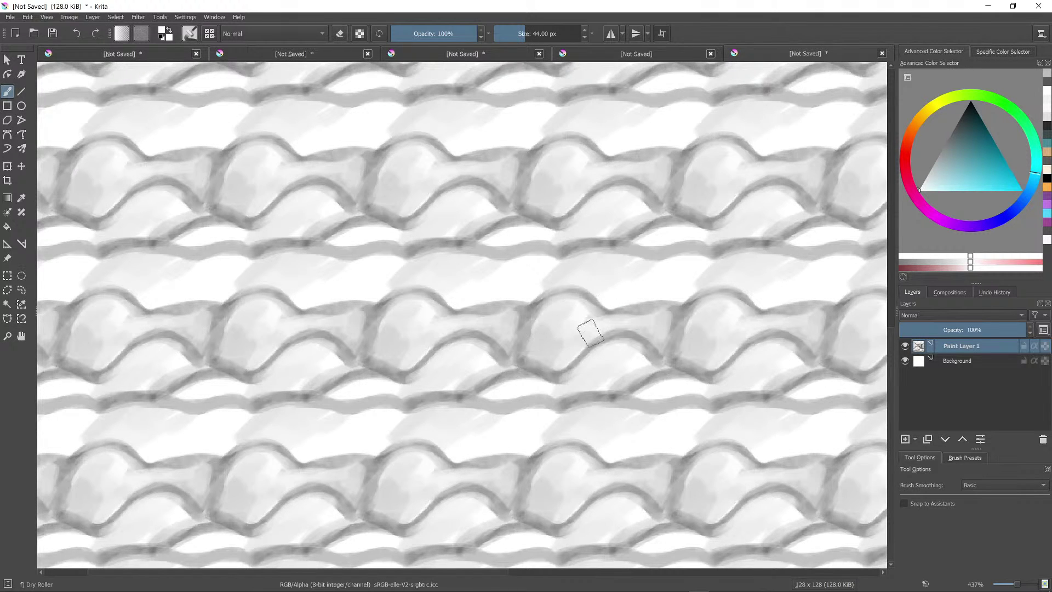
{"action": "scroll", "coordinate": [529, 461], "scroll_direction": "down", "scroll_amount": 4}
{"action": "scroll", "coordinate": [529, 461], "scroll_direction": "up", "scroll_amount": 2}
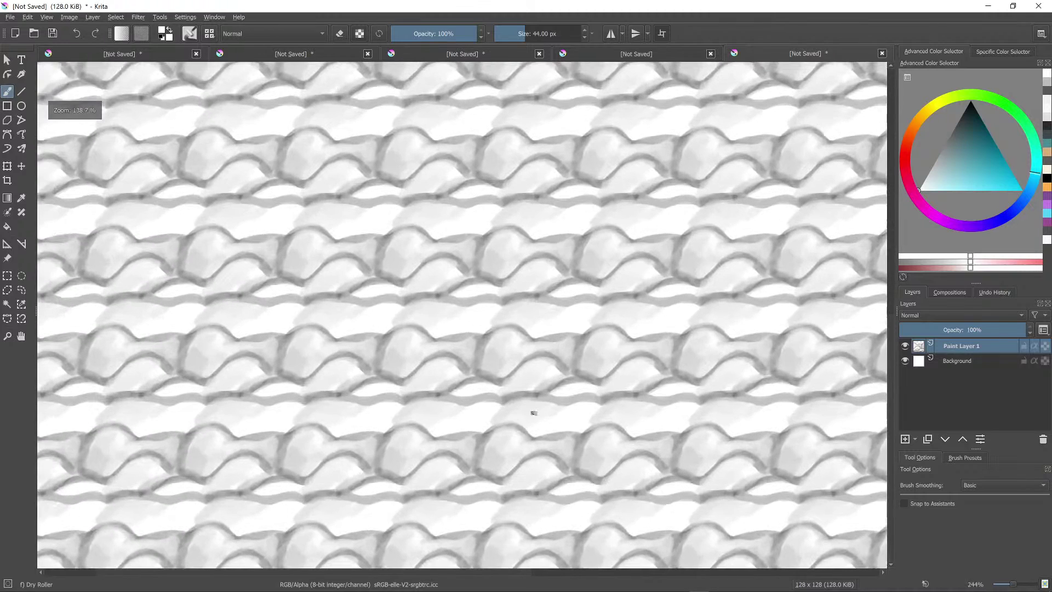
{"action": "left_click", "coordinate": [905, 345]}
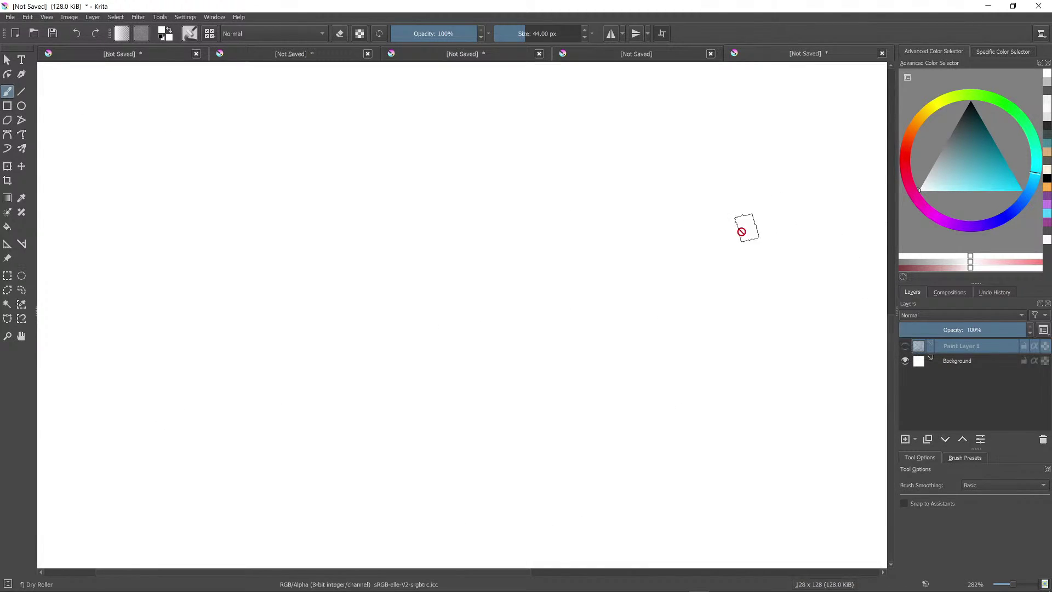
Turn off wrap-around mode and straighten, enlarge and centre the view of the single white tile.
{"action": "key", "text": "w"}
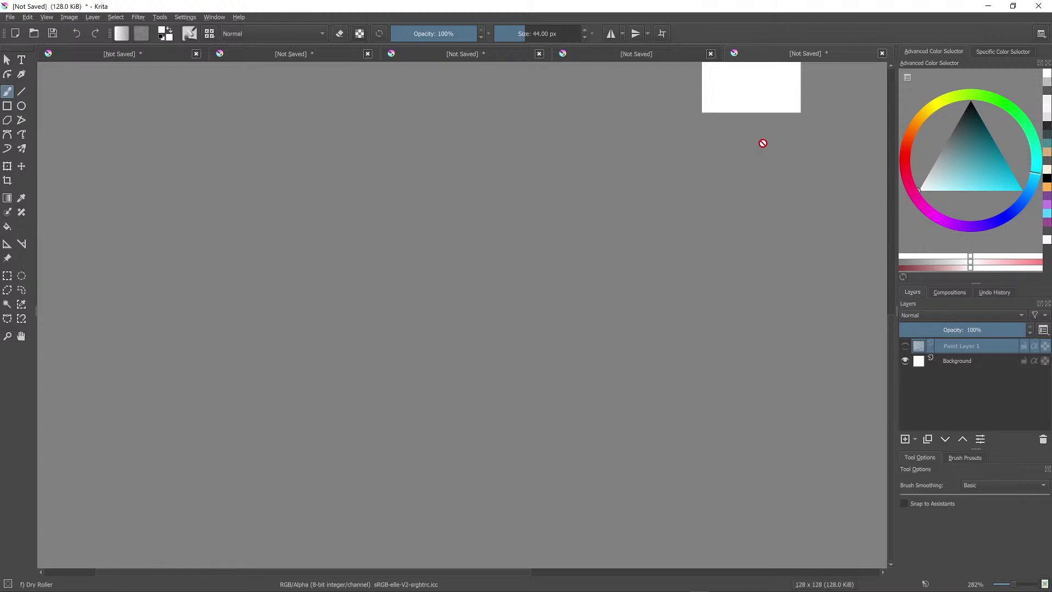
{"action": "left_click", "coordinate": [684, 303]}
{"action": "key", "text": "ctrl+]"}
{"action": "key", "text": "ctrl+]"}
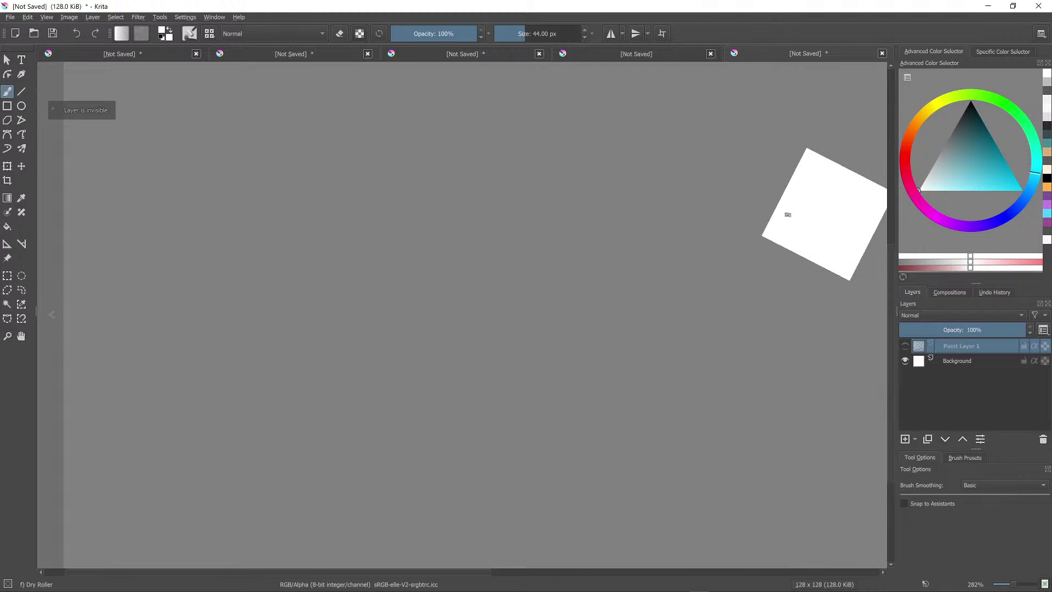
{"action": "left_click_drag", "start_coordinate": [820, 176], "coordinate": [711, 206]}
{"action": "scroll", "coordinate": [723, 198], "scroll_direction": "up", "scroll_amount": 4}
{"action": "left_click_drag", "start_coordinate": [800, 207], "coordinate": [733, 170]}
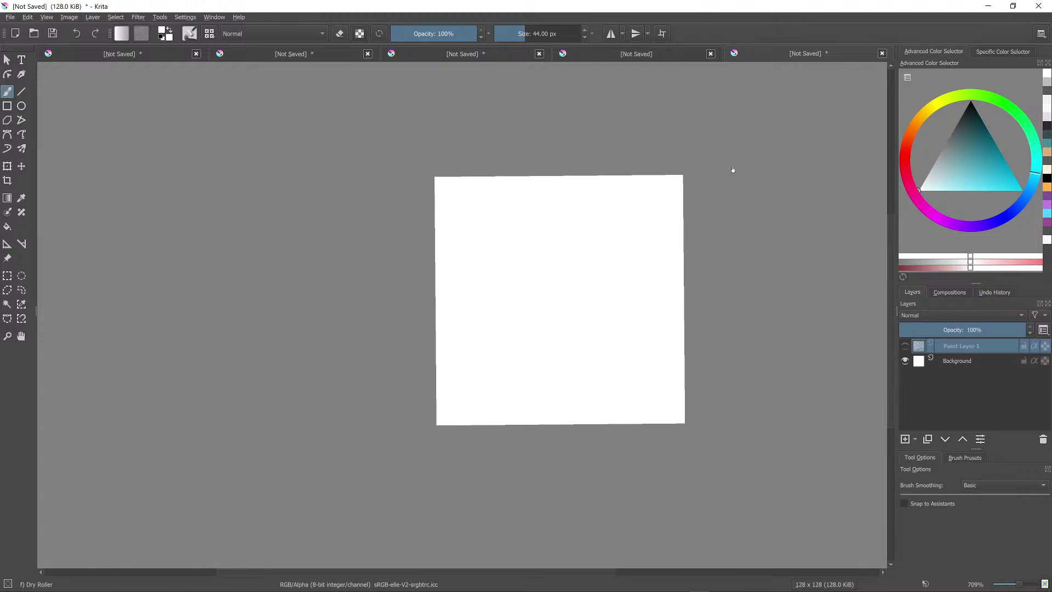
Turn on horizontal and vertical mirror painting and reduce the brush size to 15 px.
{"action": "left_click", "coordinate": [612, 34]}
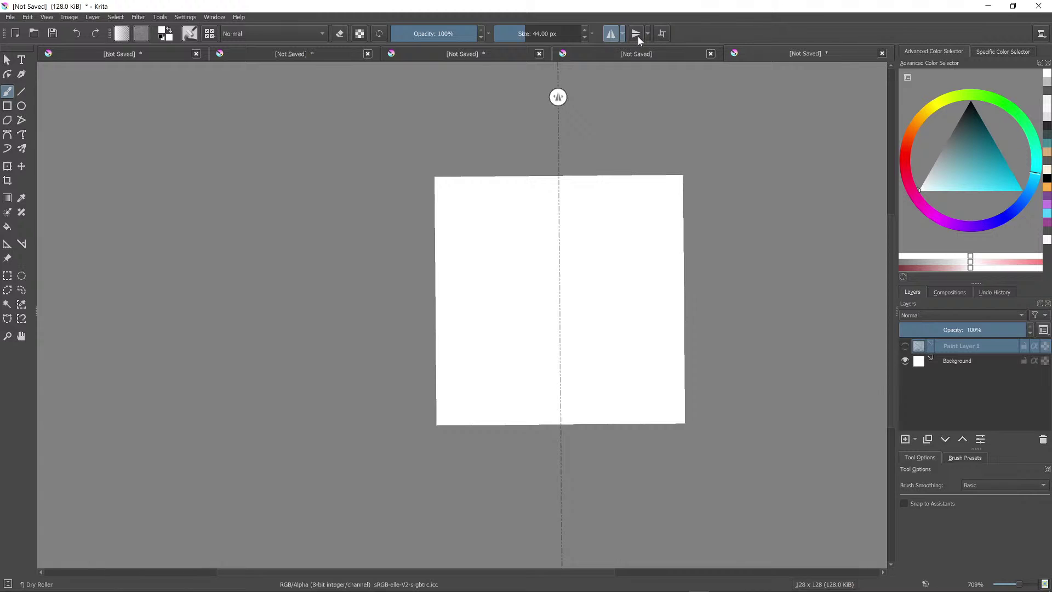
{"action": "left_click", "coordinate": [636, 33]}
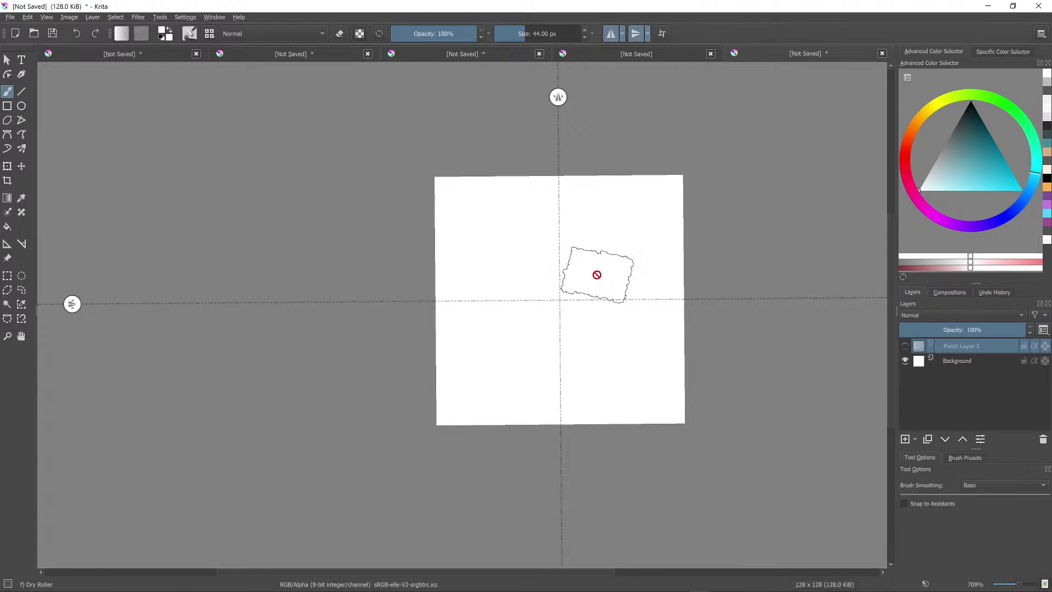
{"action": "key", "text": "bracketleft"}
{"action": "key", "text": "bracketleft"}
{"action": "key", "text": "bracketleft"}
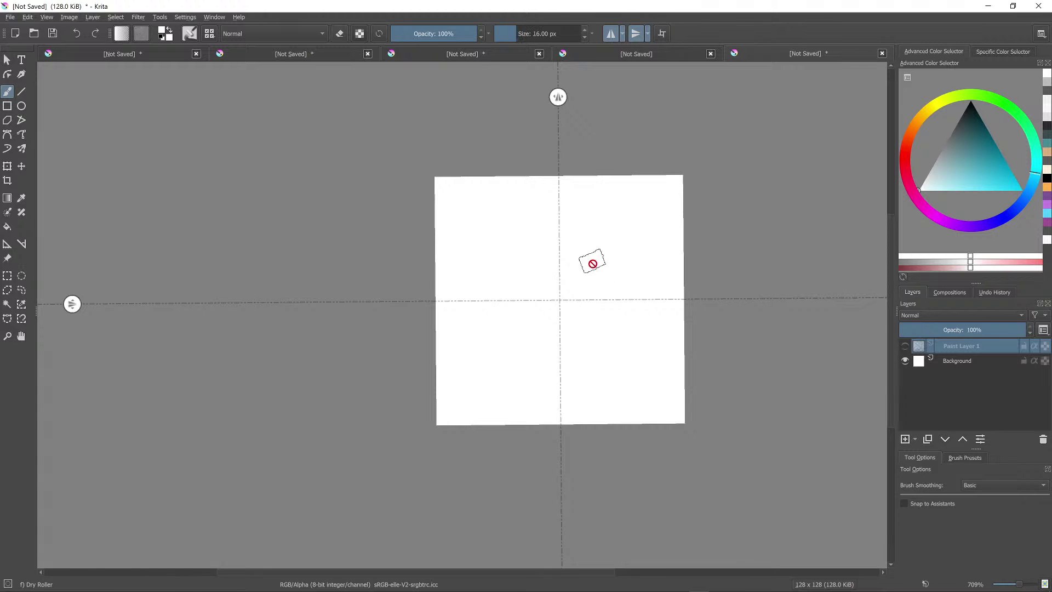
{"action": "left_click_drag", "start_coordinate": [577, 253], "coordinate": [599, 302]}
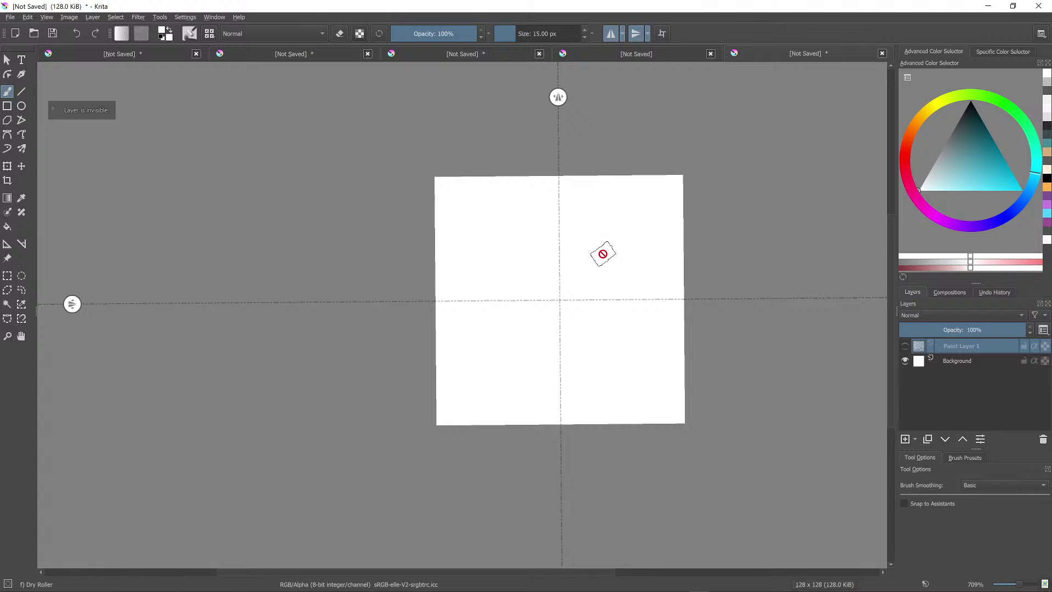
Add a new paint layer and paint mirrored jagged outlines in black on both sides of the tile's centre.
{"action": "left_click", "coordinate": [905, 440]}
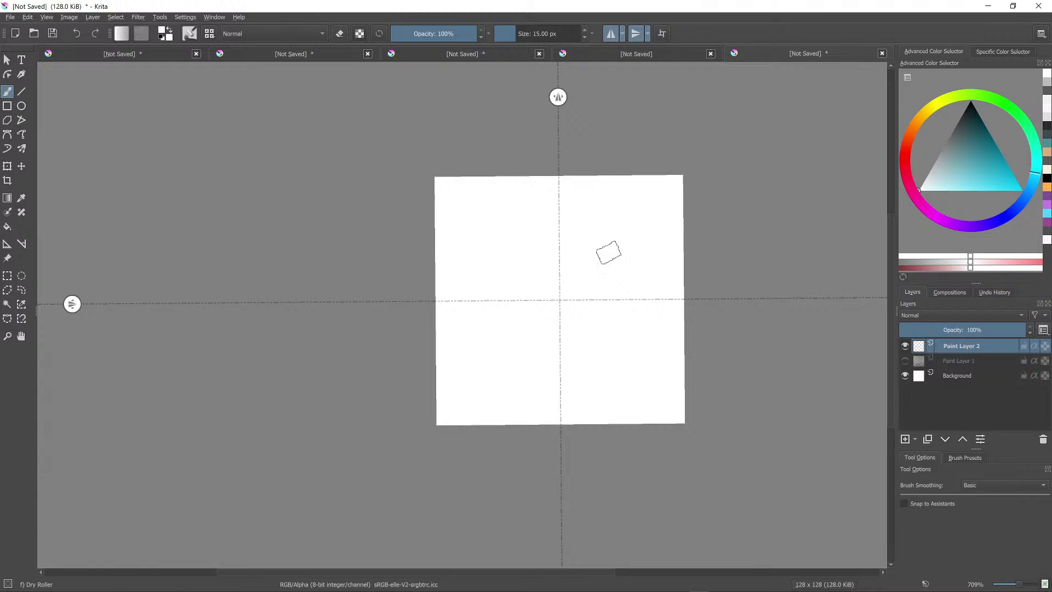
{"action": "key", "text": "d"}
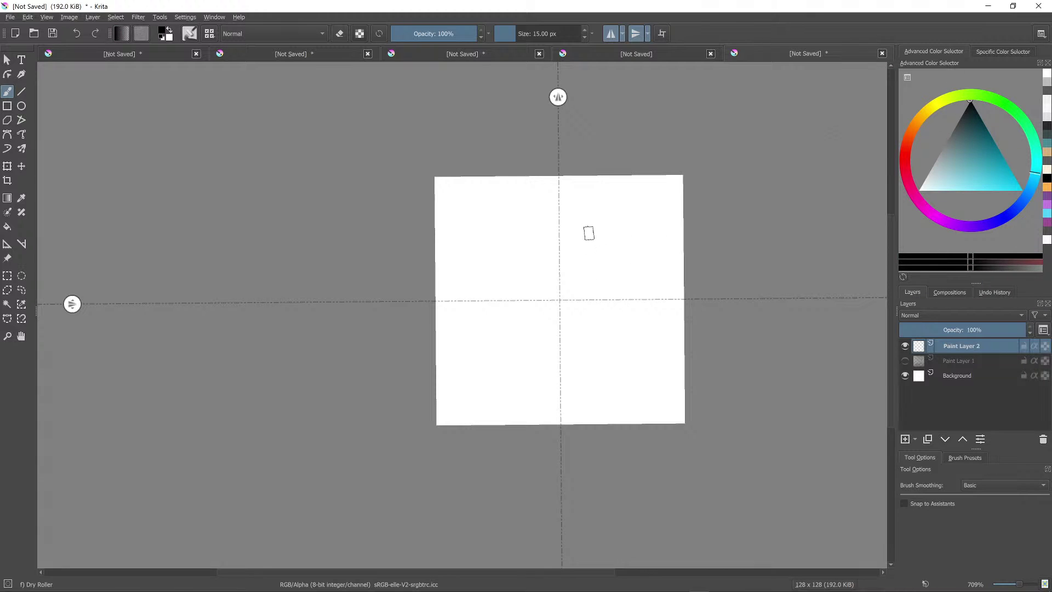
{"action": "mouse_move", "coordinate": [588, 233]}
{"action": "left_mouse_down"}
{"action": "mouse_move", "coordinate": [616, 265]}
{"action": "mouse_move", "coordinate": [582, 300]}
{"action": "left_mouse_up"}
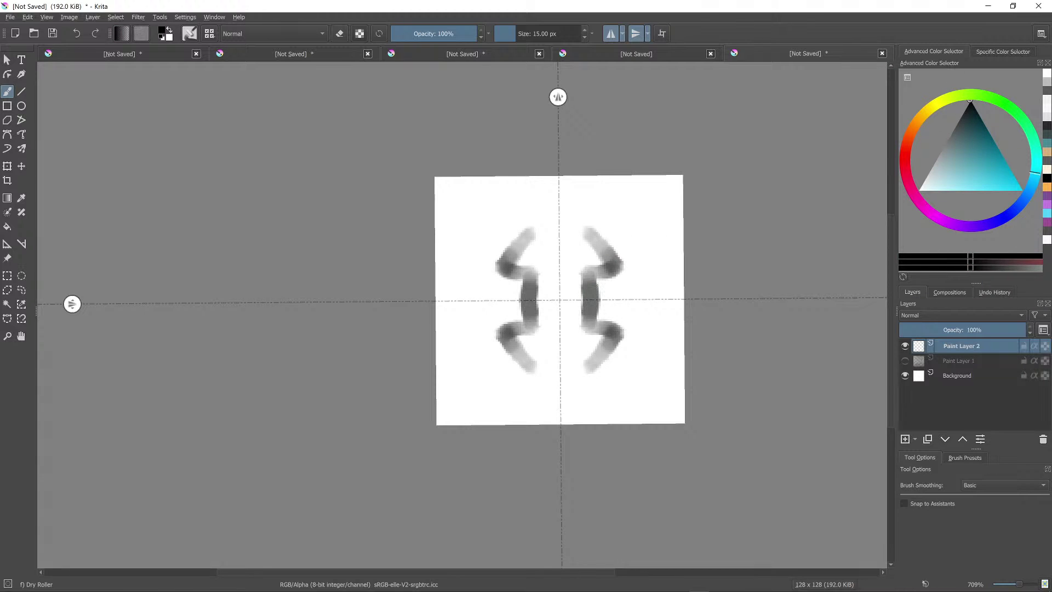
{"action": "mouse_move", "coordinate": [599, 263]}
{"action": "left_mouse_down"}
{"action": "mouse_move", "coordinate": [588, 236]}
{"action": "mouse_move", "coordinate": [636, 198]}
{"action": "mouse_move", "coordinate": [651, 224]}
{"action": "mouse_move", "coordinate": [640, 236]}
{"action": "mouse_move", "coordinate": [649, 287]}
{"action": "mouse_move", "coordinate": [624, 300]}
{"action": "mouse_move", "coordinate": [639, 283]}
{"action": "left_mouse_up"}
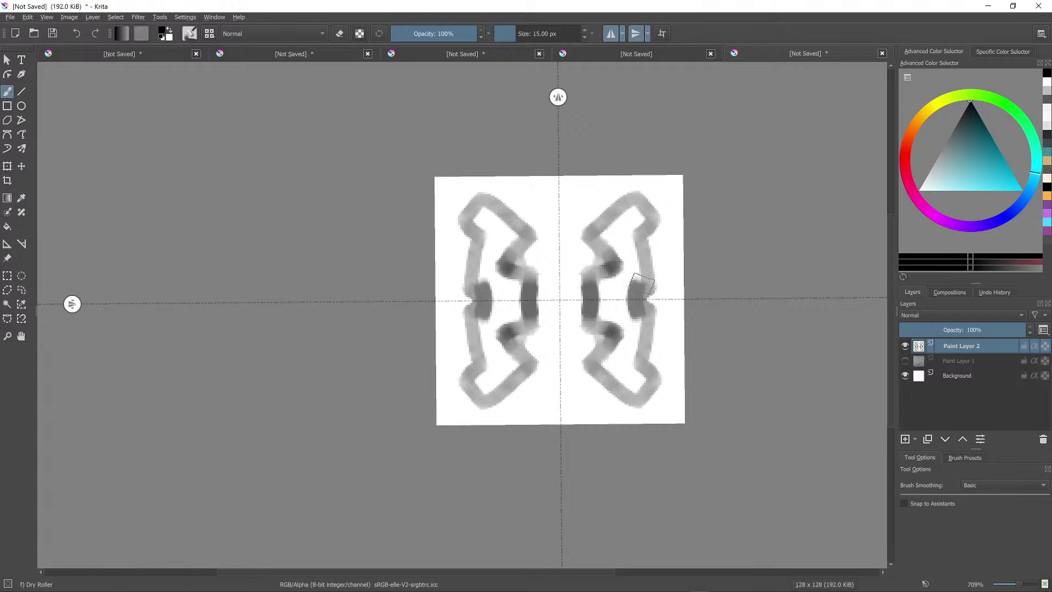
Turn on wrap-around mode, link the outlines with strokes and blocks across the tile's edges and corners, and check the repeat from afar.
{"action": "key", "text": "w"}
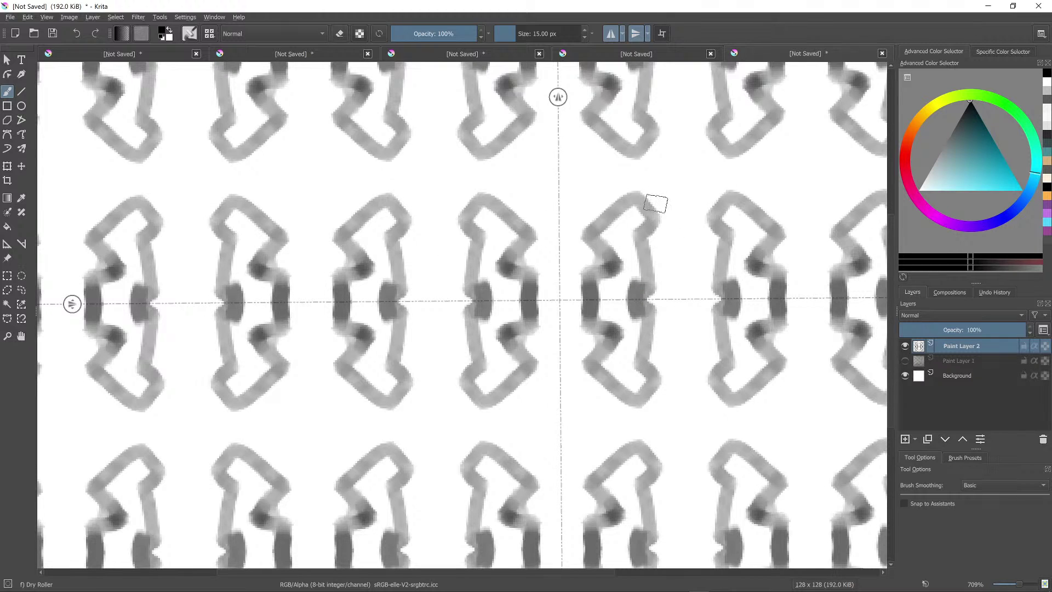
{"action": "left_click_drag", "start_coordinate": [655, 204], "coordinate": [682, 175]}
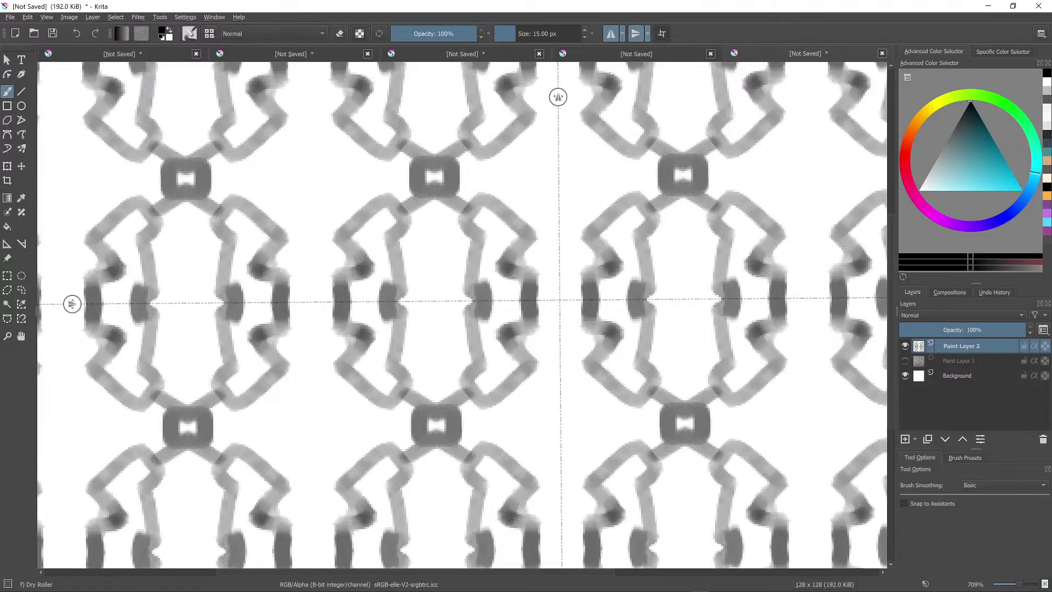
{"action": "mouse_move", "coordinate": [611, 137]}
{"action": "left_mouse_down"}
{"action": "mouse_move", "coordinate": [580, 166]}
{"action": "mouse_move", "coordinate": [557, 155]}
{"action": "mouse_move", "coordinate": [578, 158]}
{"action": "mouse_move", "coordinate": [545, 193]}
{"action": "left_mouse_up"}
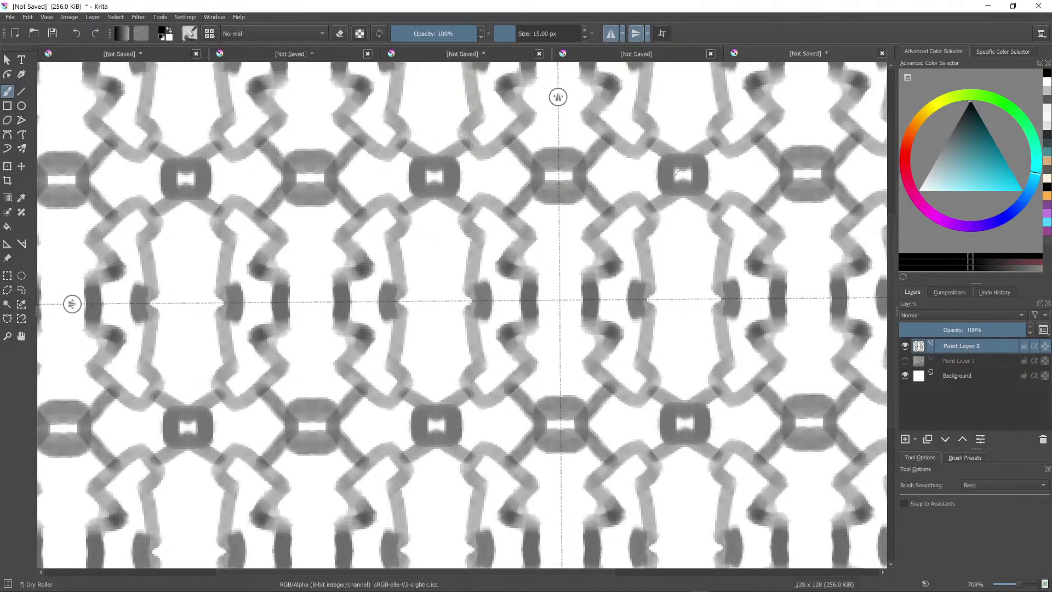
{"action": "scroll", "coordinate": [677, 173], "scroll_direction": "down", "scroll_amount": 6}
{"action": "scroll", "coordinate": [639, 226], "scroll_direction": "up", "scroll_amount": 5}
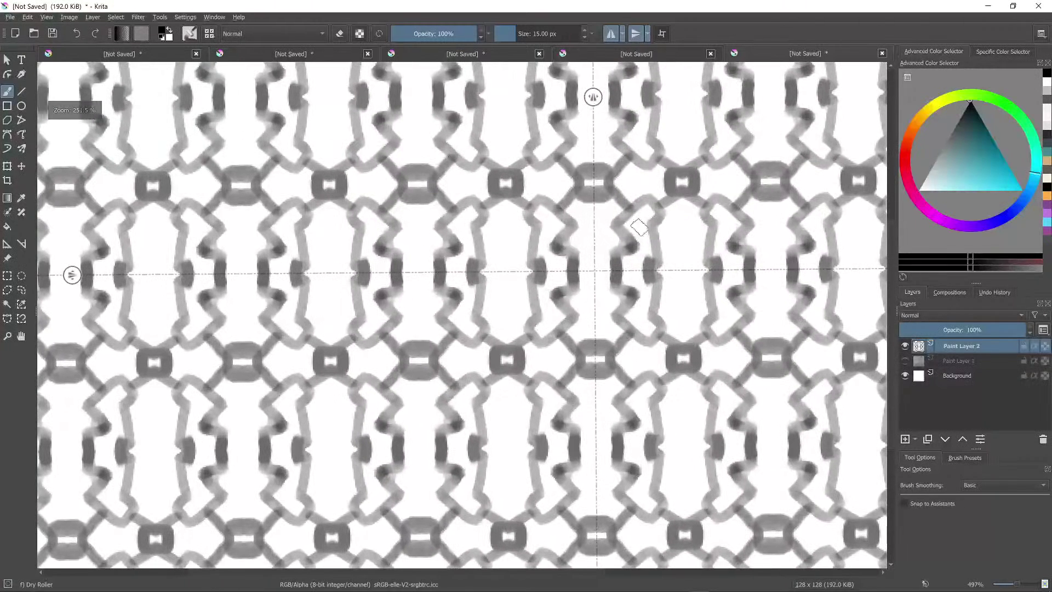
Fill the insides of the jagged shapes and wide connecting blocks with light grey shading and check the repeat from afar.
{"action": "mouse_move", "coordinate": [540, 328]}
{"action": "left_mouse_down"}
{"action": "mouse_move", "coordinate": [540, 301]}
{"action": "mouse_move", "coordinate": [553, 307]}
{"action": "mouse_move", "coordinate": [549, 266]}
{"action": "mouse_move", "coordinate": [567, 271]}
{"action": "left_mouse_up"}
{"action": "left_click_drag", "start_coordinate": [586, 202], "coordinate": [599, 183]}
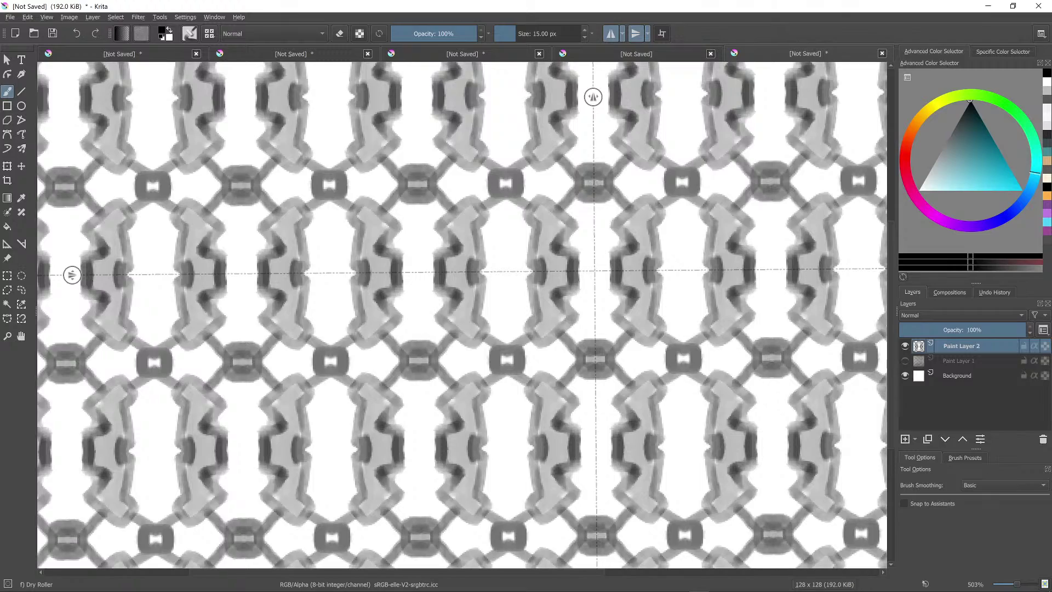
{"action": "scroll", "coordinate": [659, 178], "scroll_direction": "down", "scroll_amount": 5}
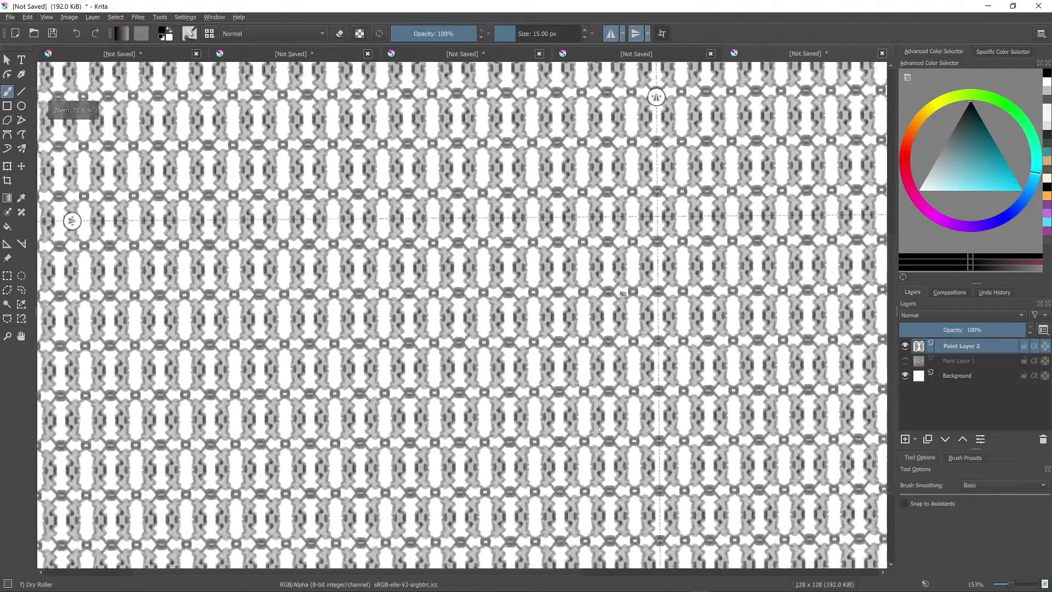
{"action": "scroll", "coordinate": [652, 239], "scroll_direction": "up", "scroll_amount": 5}
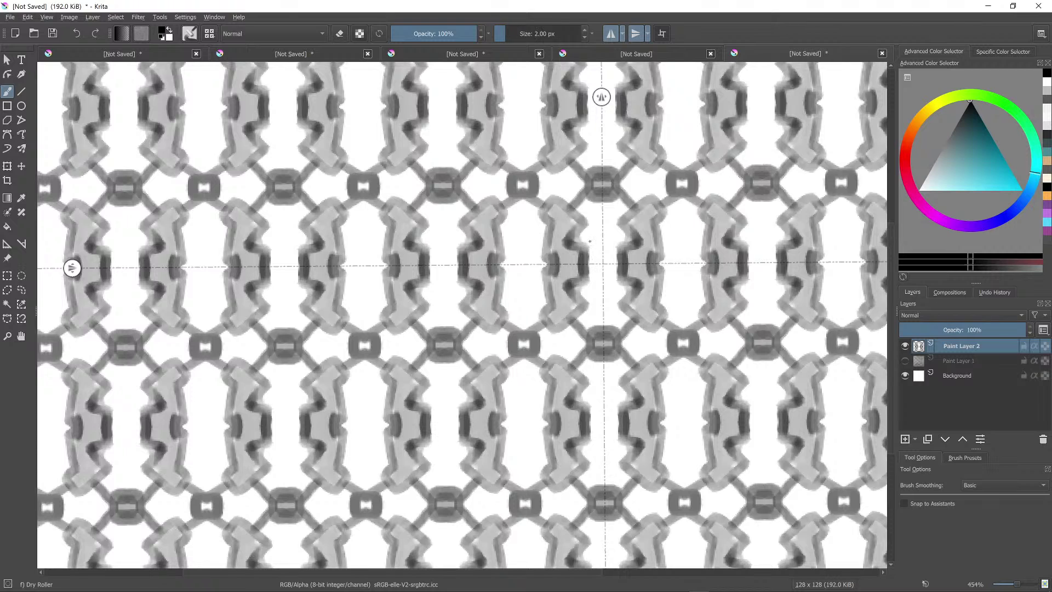
Paint thin dark wavy lines with a 4 px brush in the white gaps between the shapes and along their edges.
{"action": "mouse_move", "coordinate": [585, 226]}
{"action": "left_mouse_down"}
{"action": "mouse_move", "coordinate": [603, 222]}
{"action": "mouse_move", "coordinate": [615, 237]}
{"action": "mouse_move", "coordinate": [617, 278]}
{"action": "left_mouse_up"}
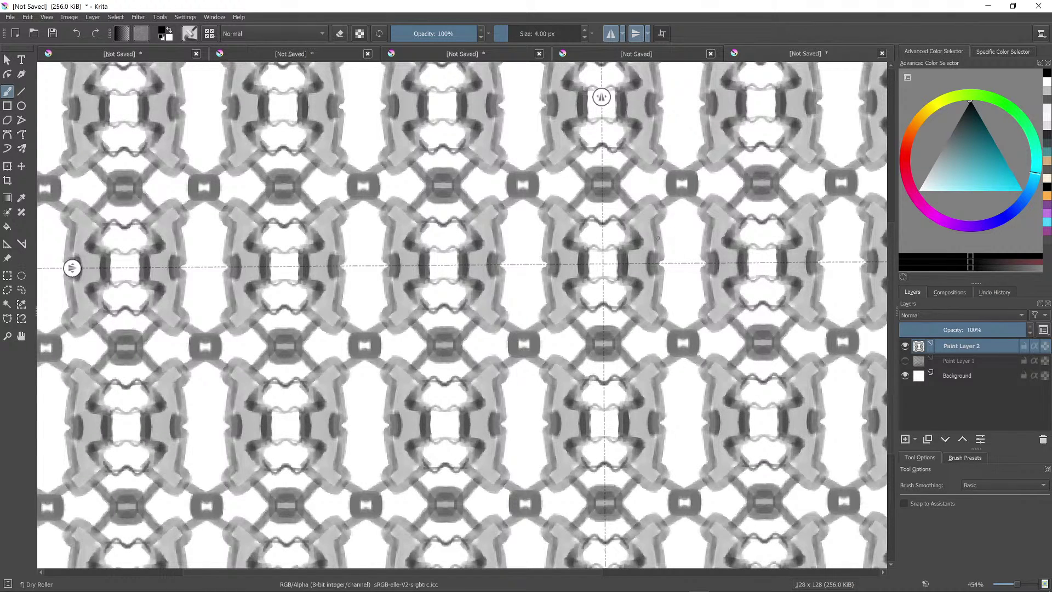
{"action": "mouse_move", "coordinate": [658, 238]}
{"action": "left_mouse_down"}
{"action": "mouse_move", "coordinate": [682, 219]}
{"action": "mouse_move", "coordinate": [696, 225]}
{"action": "left_mouse_up"}
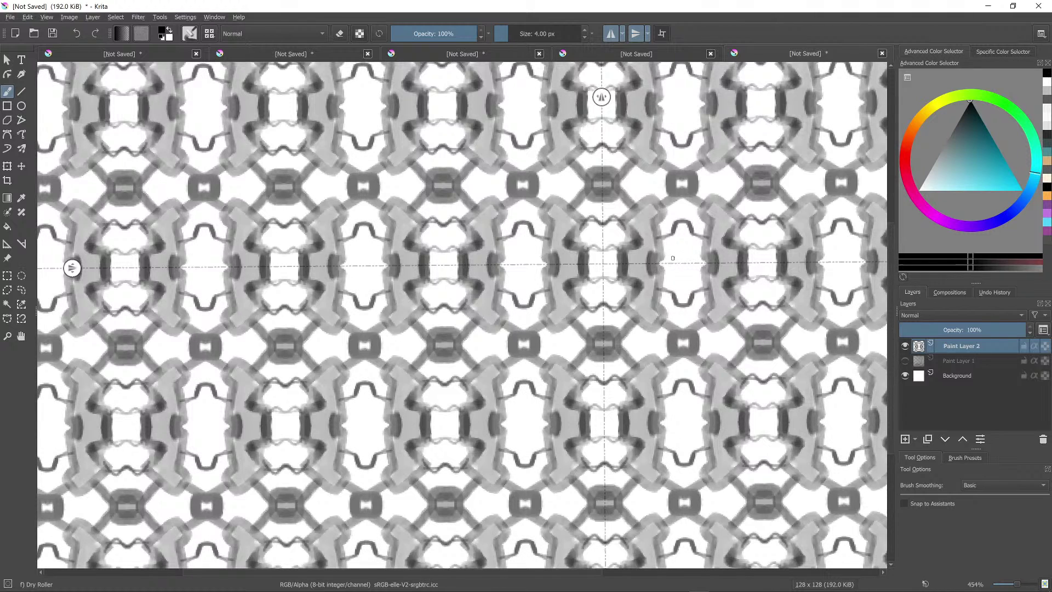
{"action": "mouse_move", "coordinate": [660, 263]}
{"action": "left_mouse_down"}
{"action": "mouse_move", "coordinate": [662, 233]}
{"action": "mouse_move", "coordinate": [681, 201]}
{"action": "mouse_move", "coordinate": [663, 236]}
{"action": "mouse_move", "coordinate": [664, 217]}
{"action": "mouse_move", "coordinate": [718, 177]}
{"action": "mouse_move", "coordinate": [703, 207]}
{"action": "mouse_move", "coordinate": [727, 189]}
{"action": "mouse_move", "coordinate": [712, 195]}
{"action": "mouse_move", "coordinate": [742, 203]}
{"action": "left_mouse_up"}
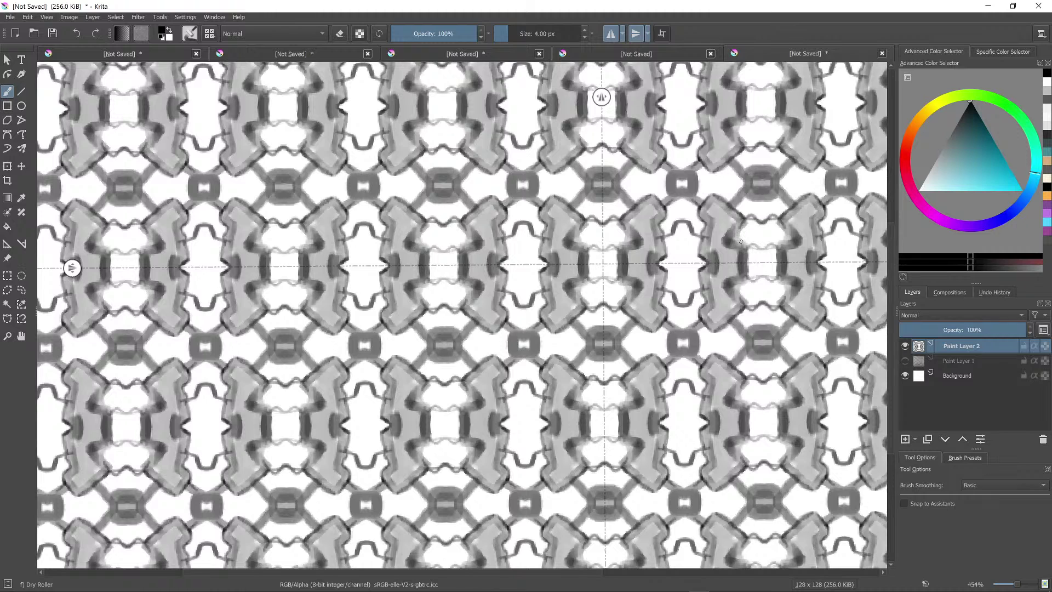
Add thin dark contours inside the narrow columns and around their oval knots, and check the repeat from afar.
{"action": "mouse_move", "coordinate": [741, 240]}
{"action": "left_mouse_down"}
{"action": "mouse_move", "coordinate": [744, 219]}
{"action": "mouse_move", "coordinate": [747, 276]}
{"action": "mouse_move", "coordinate": [764, 282]}
{"action": "mouse_move", "coordinate": [749, 221]}
{"action": "mouse_move", "coordinate": [755, 234]}
{"action": "mouse_move", "coordinate": [768, 230]}
{"action": "mouse_move", "coordinate": [773, 199]}
{"action": "mouse_move", "coordinate": [751, 199]}
{"action": "mouse_move", "coordinate": [777, 176]}
{"action": "mouse_move", "coordinate": [765, 187]}
{"action": "left_mouse_up"}
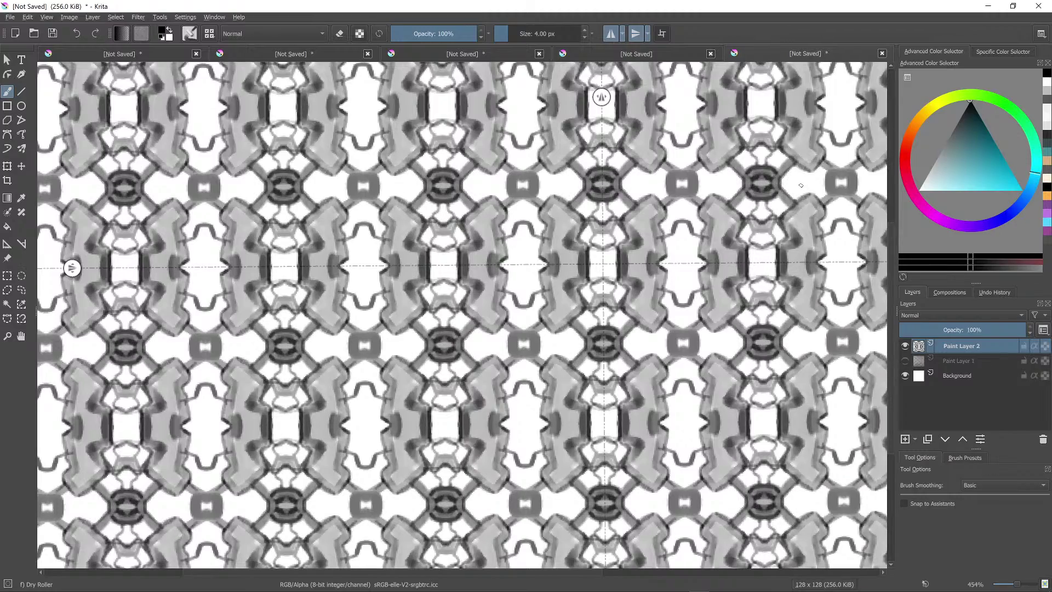
{"action": "scroll", "coordinate": [788, 186], "scroll_direction": "down", "scroll_amount": 6}
{"action": "scroll", "coordinate": [783, 252], "scroll_direction": "up", "scroll_amount": 7}
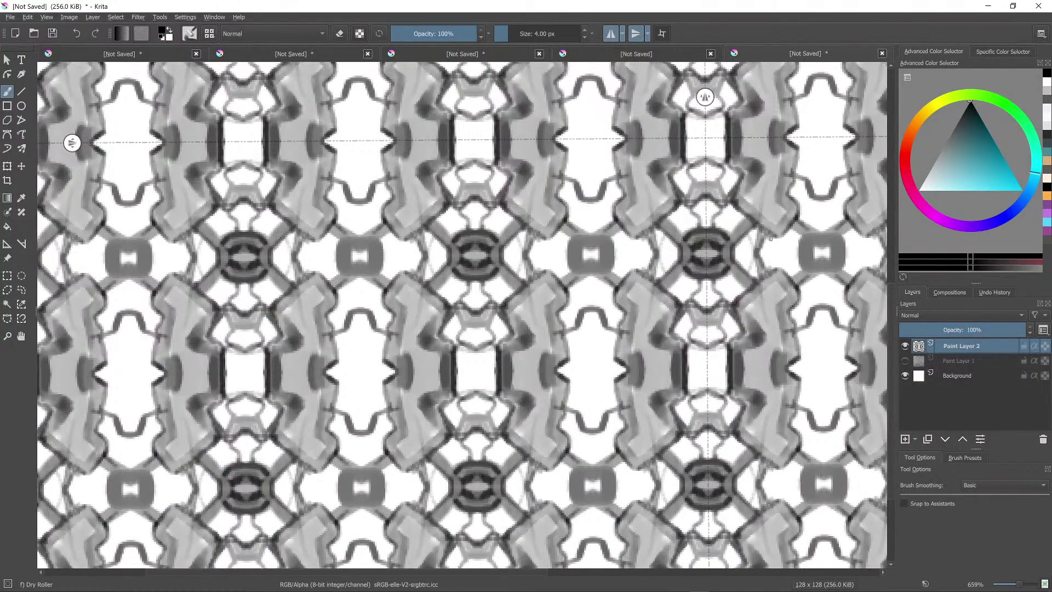
{"action": "scroll", "coordinate": [798, 239], "scroll_direction": "down", "scroll_amount": 8}
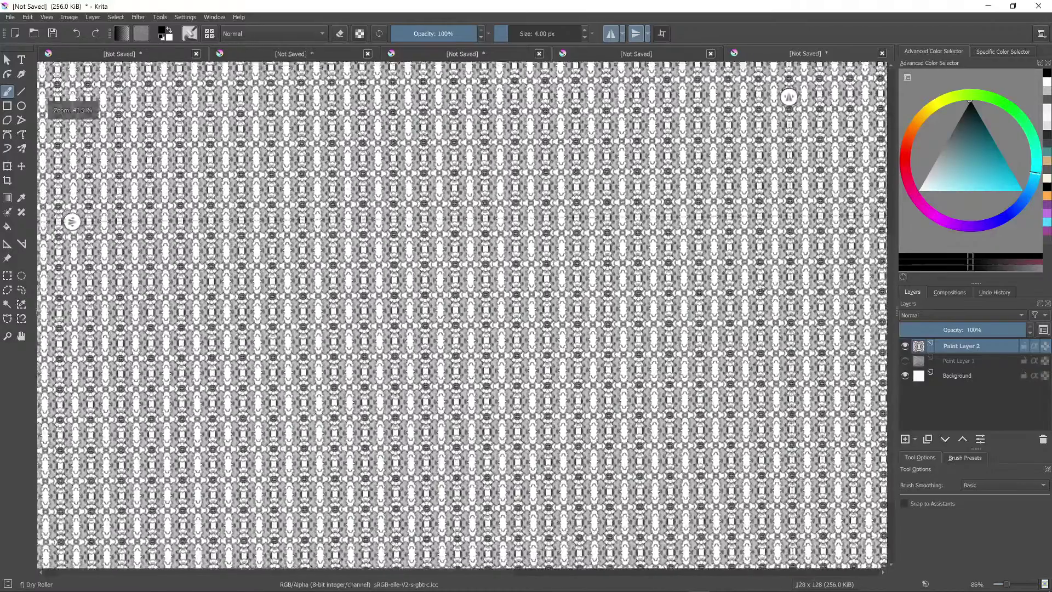
{"action": "scroll", "coordinate": [825, 154], "scroll_direction": "up", "scroll_amount": 5}
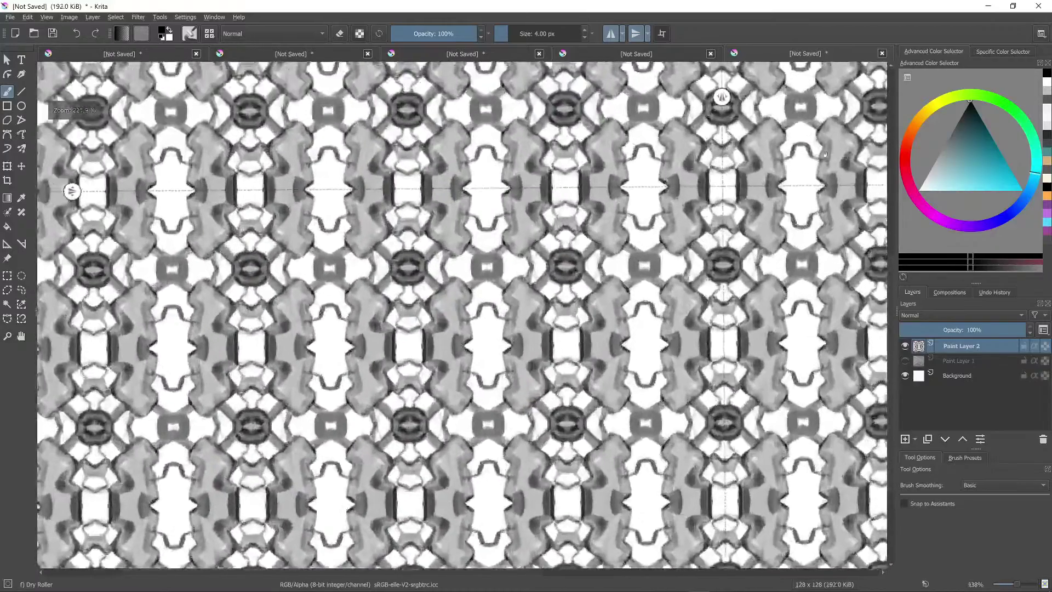
Add a new paint layer, cover the whole pattern with translucent light cyan using a brush up to 68 px, and check the repeat.
{"action": "left_click", "coordinate": [904, 440]}
{"action": "left_click", "coordinate": [969, 179]}
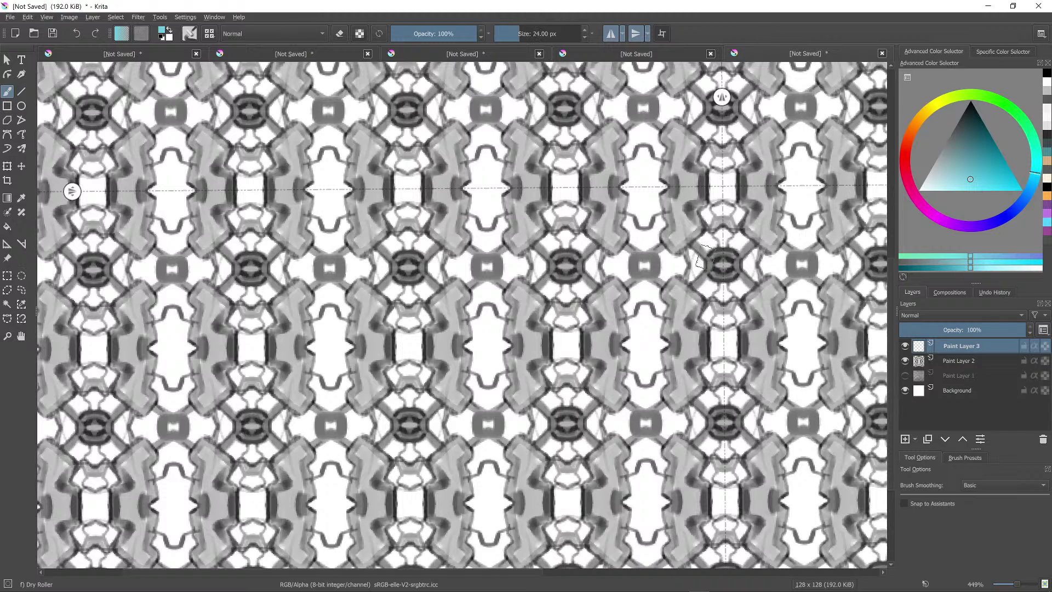
{"action": "mouse_move", "coordinate": [679, 263]}
{"action": "left_mouse_down"}
{"action": "mouse_move", "coordinate": [649, 318]}
{"action": "mouse_move", "coordinate": [700, 326]}
{"action": "mouse_move", "coordinate": [736, 353]}
{"action": "mouse_move", "coordinate": [755, 258]}
{"action": "mouse_move", "coordinate": [664, 303]}
{"action": "mouse_move", "coordinate": [705, 184]}
{"action": "mouse_move", "coordinate": [723, 197]}
{"action": "left_mouse_up"}
{"action": "mouse_move", "coordinate": [723, 148]}
{"action": "left_mouse_down"}
{"action": "mouse_move", "coordinate": [716, 219]}
{"action": "mouse_move", "coordinate": [661, 311]}
{"action": "mouse_move", "coordinate": [648, 367]}
{"action": "mouse_move", "coordinate": [657, 352]}
{"action": "mouse_move", "coordinate": [688, 371]}
{"action": "mouse_move", "coordinate": [709, 365]}
{"action": "mouse_move", "coordinate": [690, 296]}
{"action": "mouse_move", "coordinate": [685, 434]}
{"action": "mouse_move", "coordinate": [707, 264]}
{"action": "mouse_move", "coordinate": [716, 457]}
{"action": "mouse_move", "coordinate": [720, 285]}
{"action": "mouse_move", "coordinate": [743, 394]}
{"action": "mouse_move", "coordinate": [742, 371]}
{"action": "mouse_move", "coordinate": [780, 275]}
{"action": "mouse_move", "coordinate": [782, 468]}
{"action": "mouse_move", "coordinate": [808, 237]}
{"action": "mouse_move", "coordinate": [801, 477]}
{"action": "mouse_move", "coordinate": [786, 331]}
{"action": "mouse_move", "coordinate": [797, 292]}
{"action": "mouse_move", "coordinate": [781, 486]}
{"action": "mouse_move", "coordinate": [766, 238]}
{"action": "mouse_move", "coordinate": [748, 361]}
{"action": "left_mouse_up"}
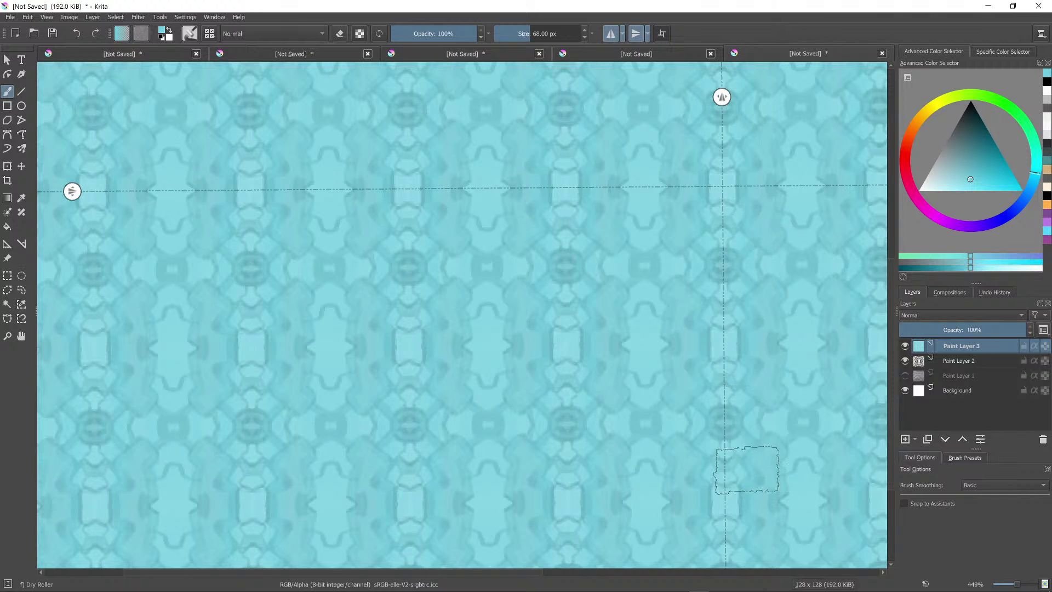
{"action": "scroll", "coordinate": [755, 346], "scroll_direction": "down", "scroll_amount": 1}
{"action": "scroll", "coordinate": [723, 369], "scroll_direction": "up", "scroll_amount": 3}
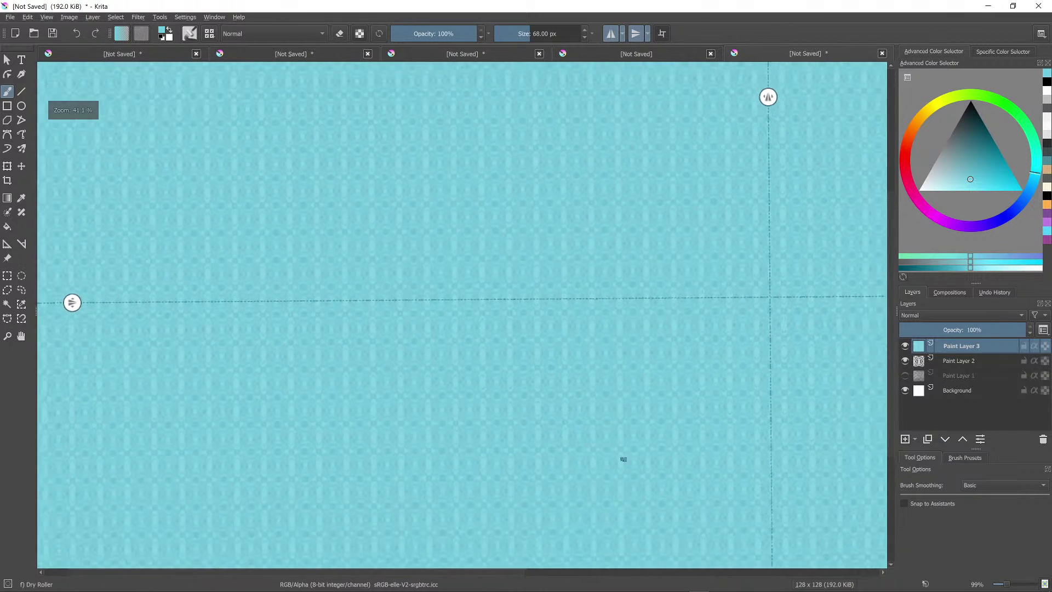
Paint pale grey vertical bands that curve around the small teal ovals with a 16 px brush, and check the repeat from afar.
{"action": "left_click", "coordinate": [948, 172]}
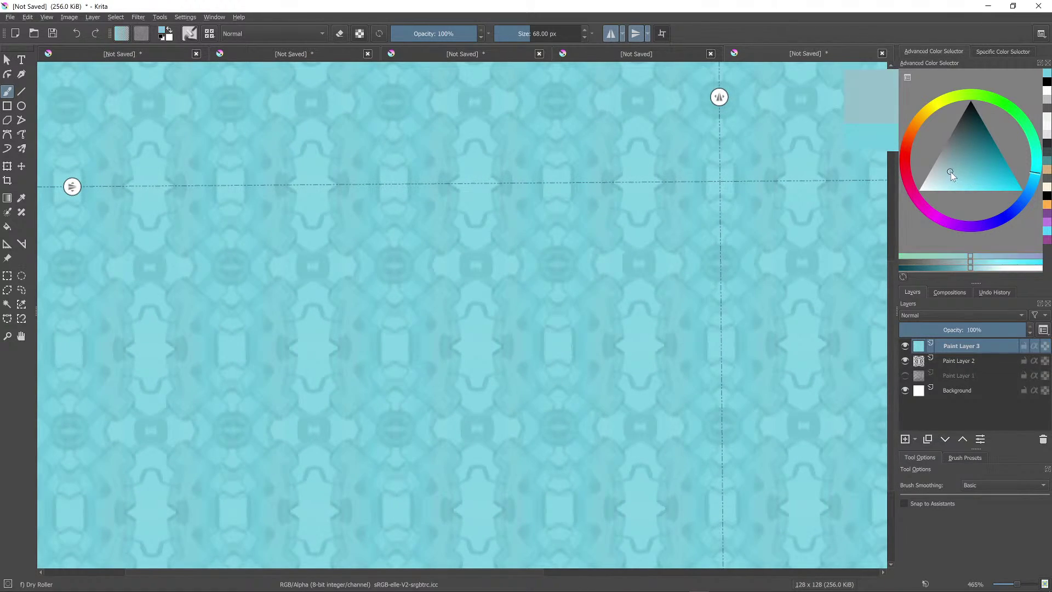
{"action": "key", "text": "bracketleft"}
{"action": "key", "text": "bracketleft"}
{"action": "key", "text": "bracketleft"}
{"action": "key", "text": "bracketleft"}
{"action": "key", "text": "bracketleft"}
{"action": "key", "text": "bracketleft"}
{"action": "key", "text": "bracketleft"}
{"action": "key", "text": "bracketleft"}
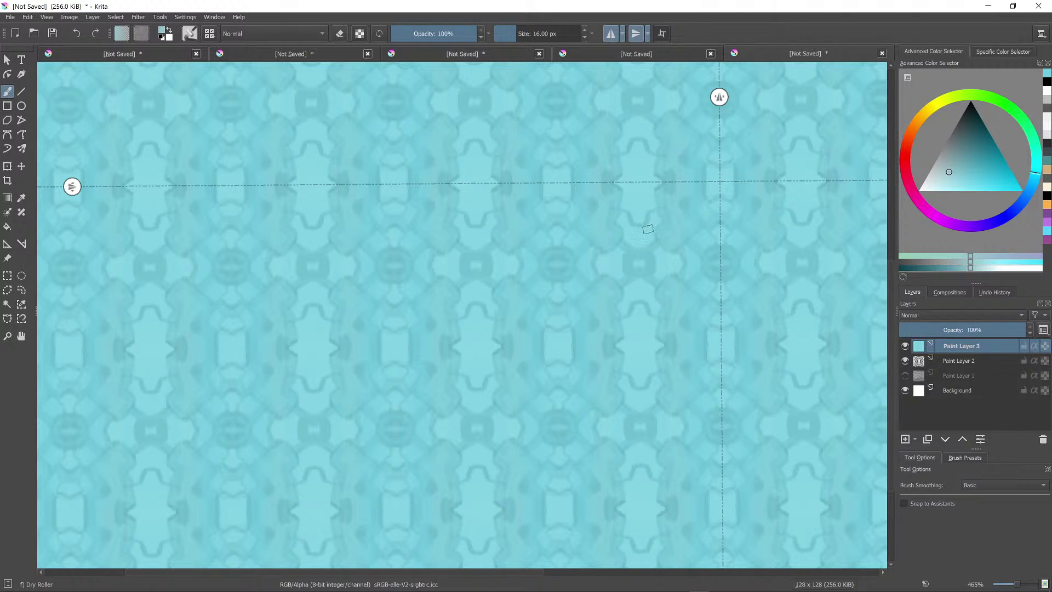
{"action": "left_click", "coordinate": [930, 178]}
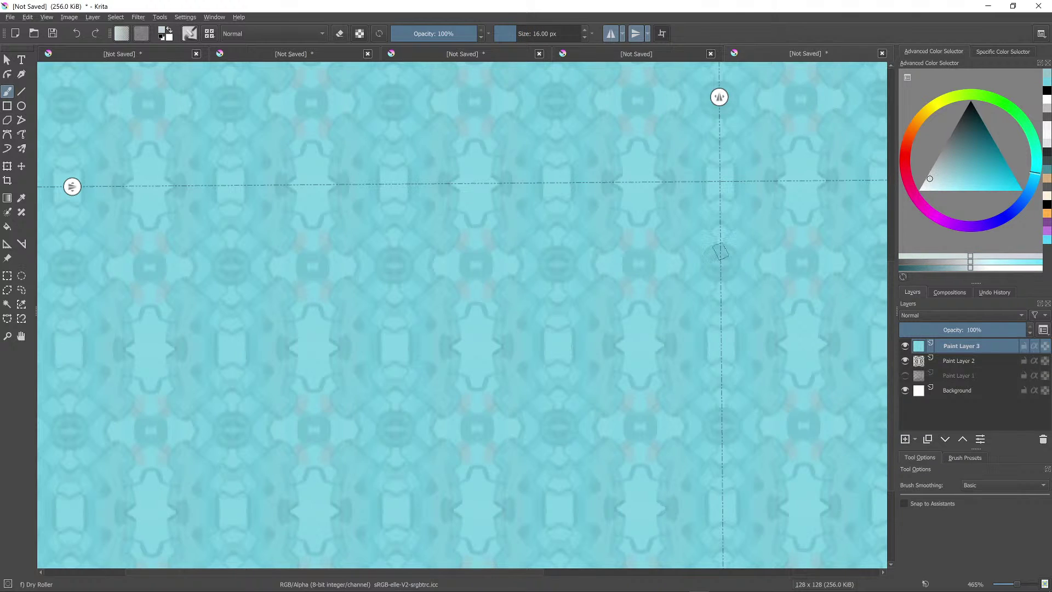
{"action": "mouse_move", "coordinate": [649, 233]}
{"action": "left_mouse_down"}
{"action": "mouse_move", "coordinate": [661, 261]}
{"action": "mouse_move", "coordinate": [646, 332]}
{"action": "left_mouse_up"}
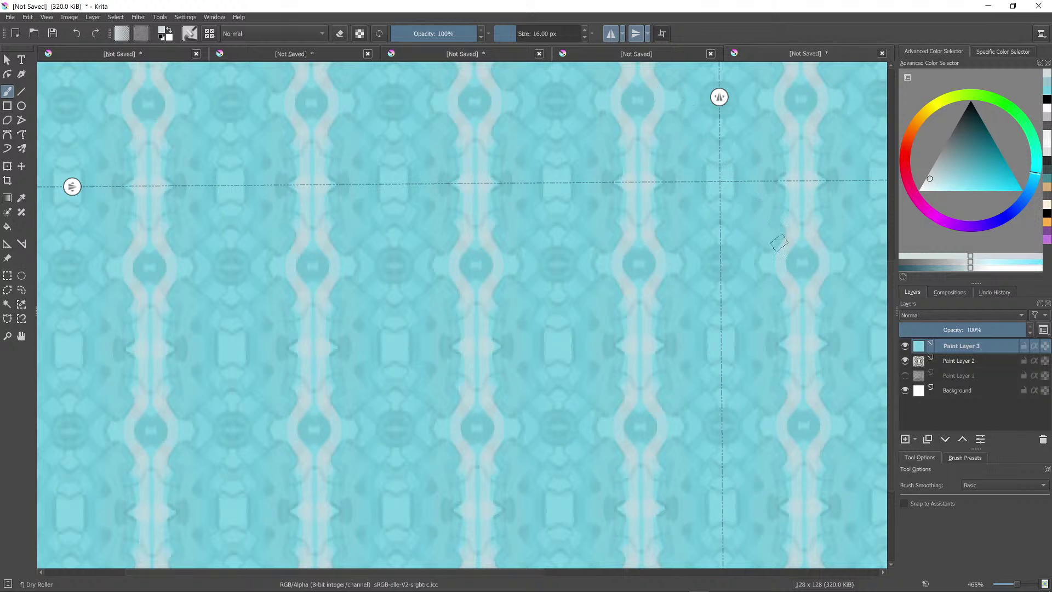
{"action": "scroll", "coordinate": [778, 243], "scroll_direction": "down", "scroll_amount": 5}
{"action": "scroll", "coordinate": [793, 286], "scroll_direction": "up", "scroll_amount": 5}
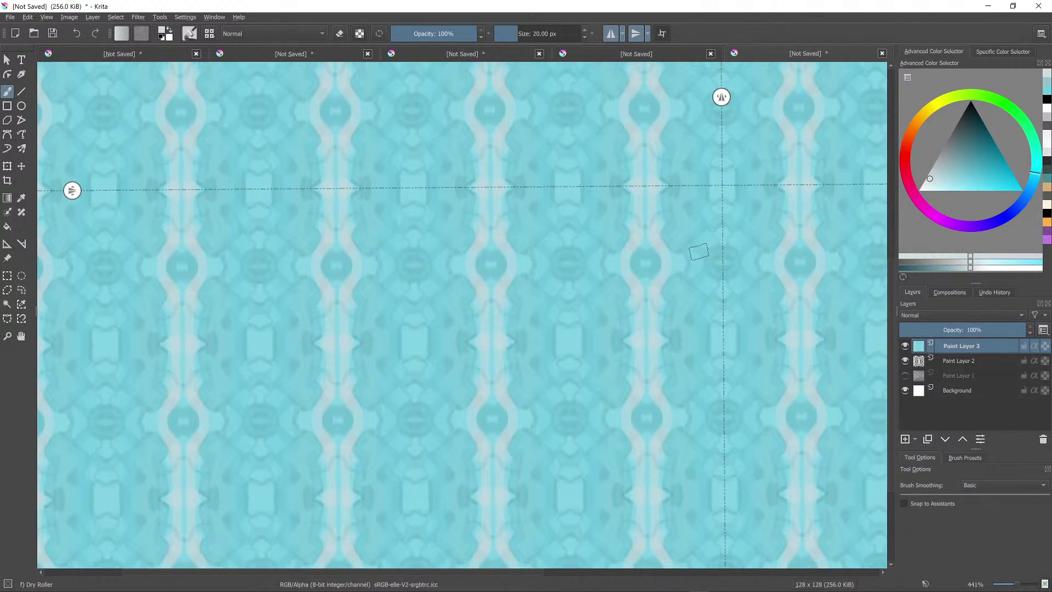
Outline the ovals and rectangles between the pale bands in the same pale grey with an 8 px brush.
{"action": "key", "text": "bracketleft"}
{"action": "key", "text": "bracketleft"}
{"action": "key", "text": "bracketleft"}
{"action": "key", "text": "bracketleft"}
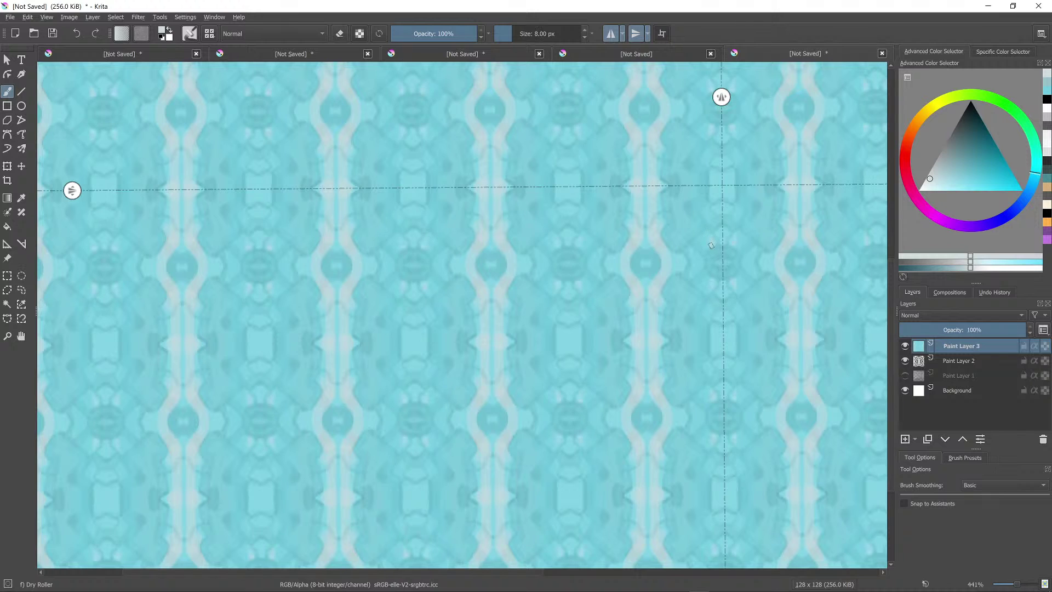
{"action": "left_click_drag", "start_coordinate": [711, 245], "coordinate": [699, 259]}
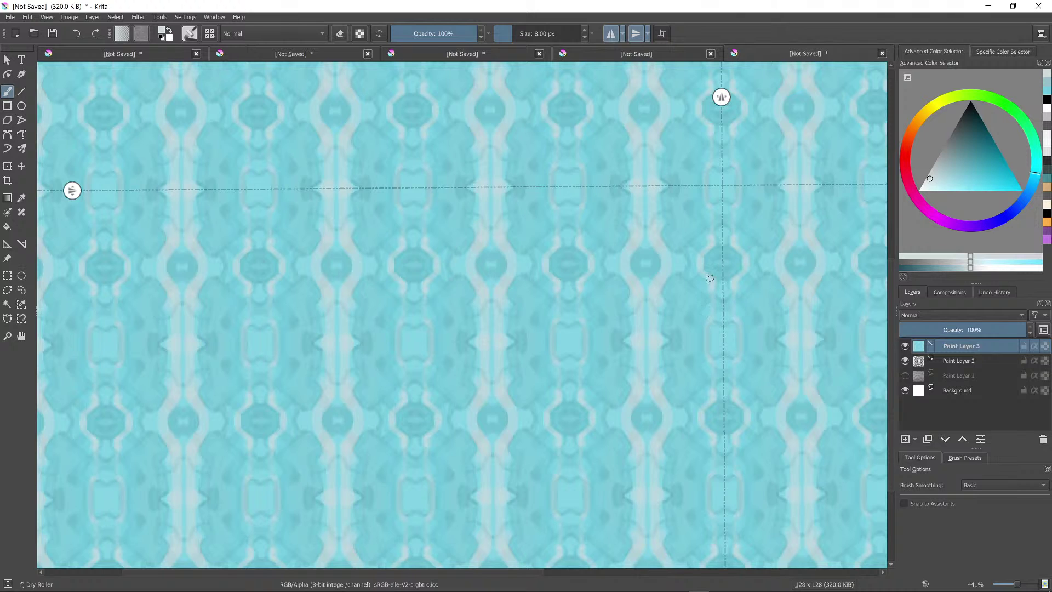
Check the cyan pattern's repeat from afar and turn off wrap-around mode to show the single tile.
{"action": "key", "text": "minus"}
{"action": "key", "text": "minus"}
{"action": "key", "text": "minus"}
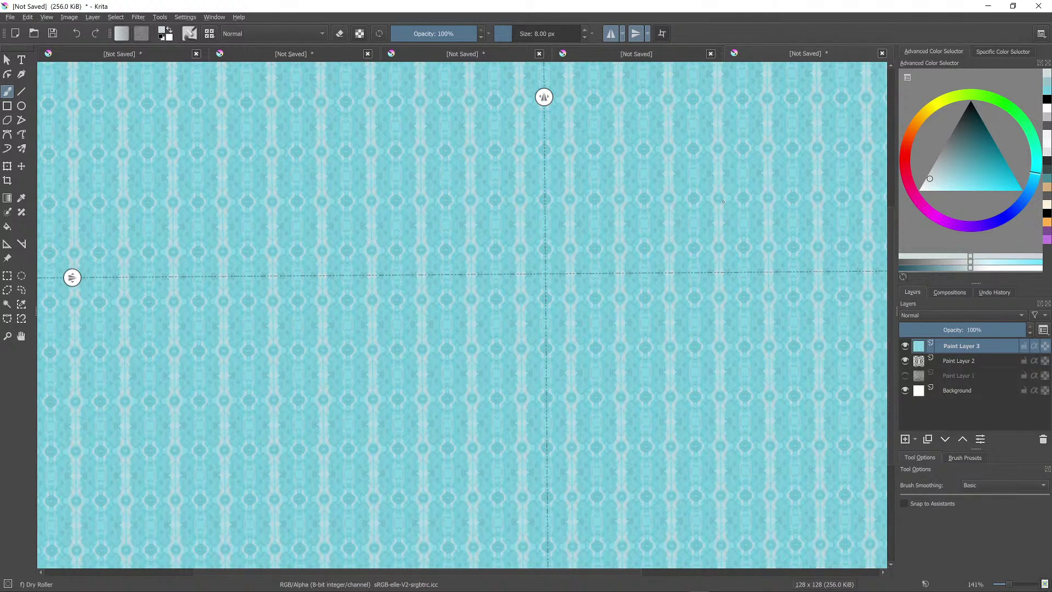
{"action": "key", "text": "w"}
{"action": "scroll", "coordinate": [563, 254], "scroll_direction": "up", "scroll_amount": 5}
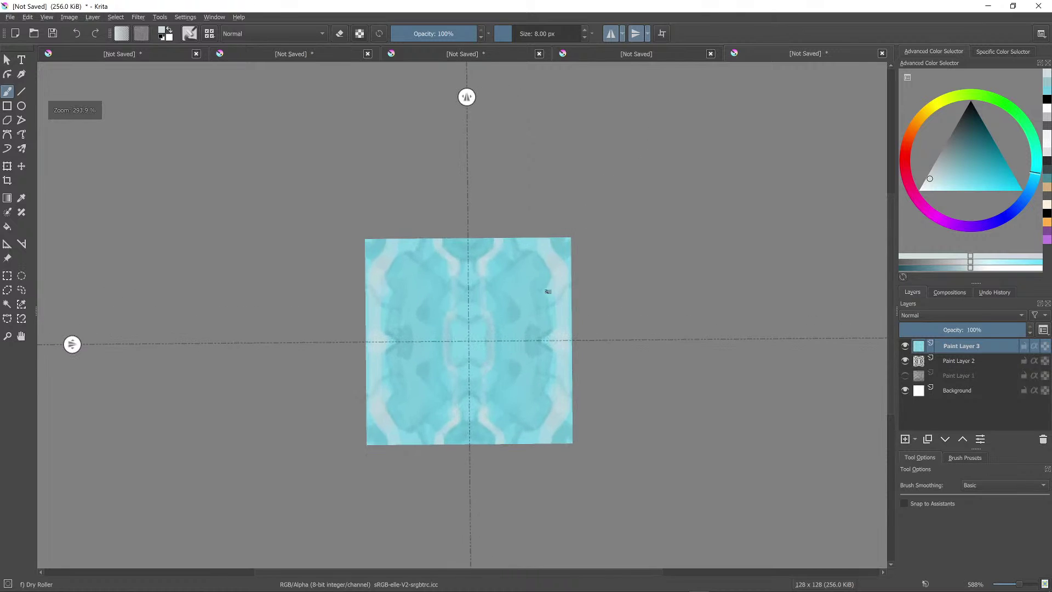
{"action": "scroll", "coordinate": [723, 179], "scroll_direction": "down", "scroll_amount": 1}
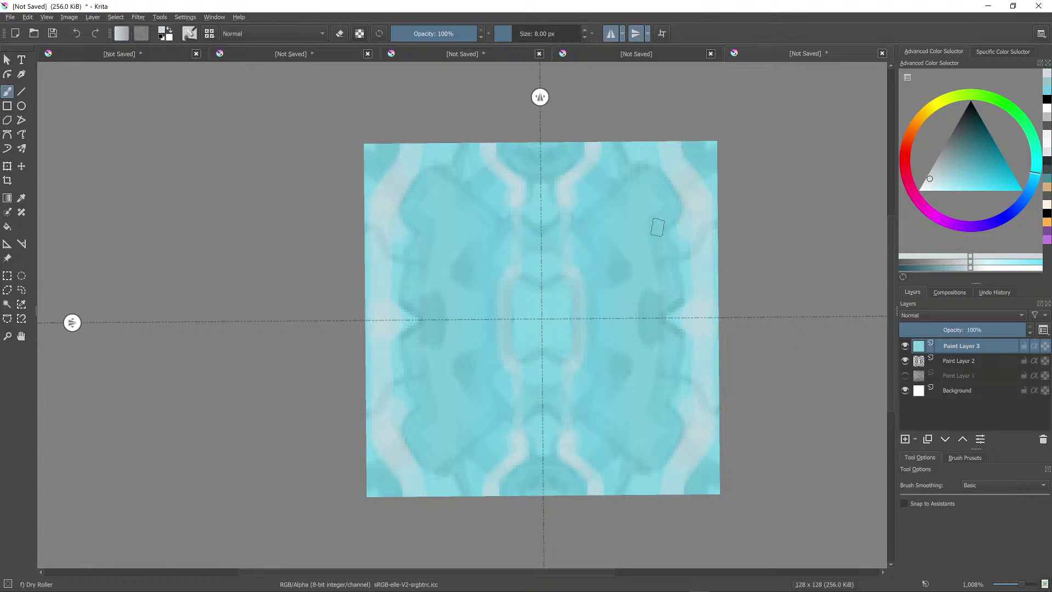
Turn off both horizontal and vertical mirror painting.
{"action": "left_click", "coordinate": [611, 34]}
{"action": "left_click", "coordinate": [611, 34]}
{"action": "left_click", "coordinate": [637, 34]}
{"action": "left_click", "coordinate": [637, 34]}
{"action": "left_click", "coordinate": [613, 35]}
{"action": "left_click", "coordinate": [611, 35]}
{"action": "left_click", "coordinate": [622, 34]}
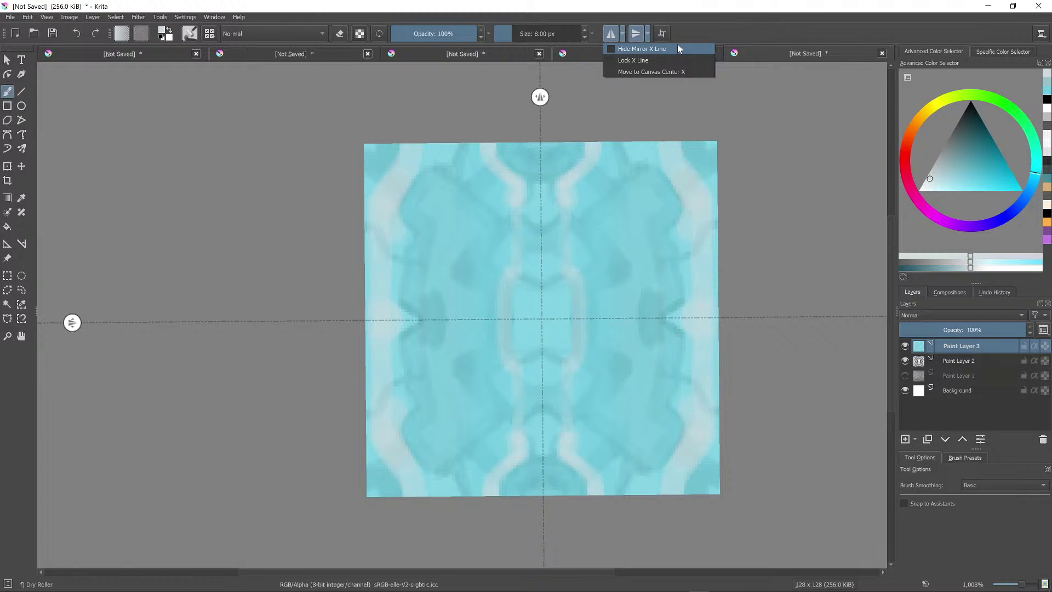
{"action": "left_click", "coordinate": [613, 37]}
{"action": "left_click", "coordinate": [617, 36]}
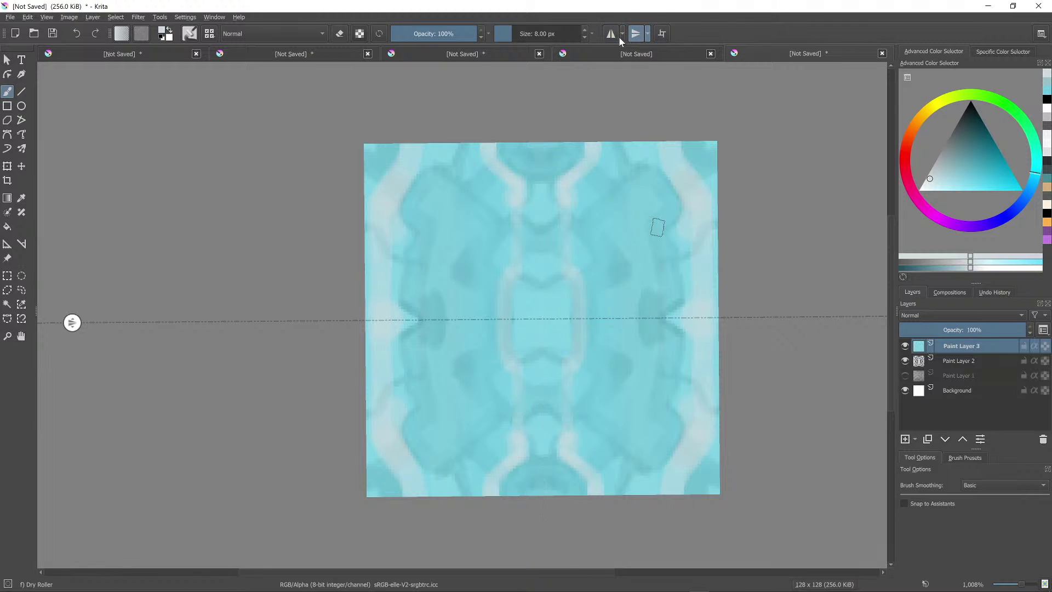
{"action": "left_click", "coordinate": [636, 34]}
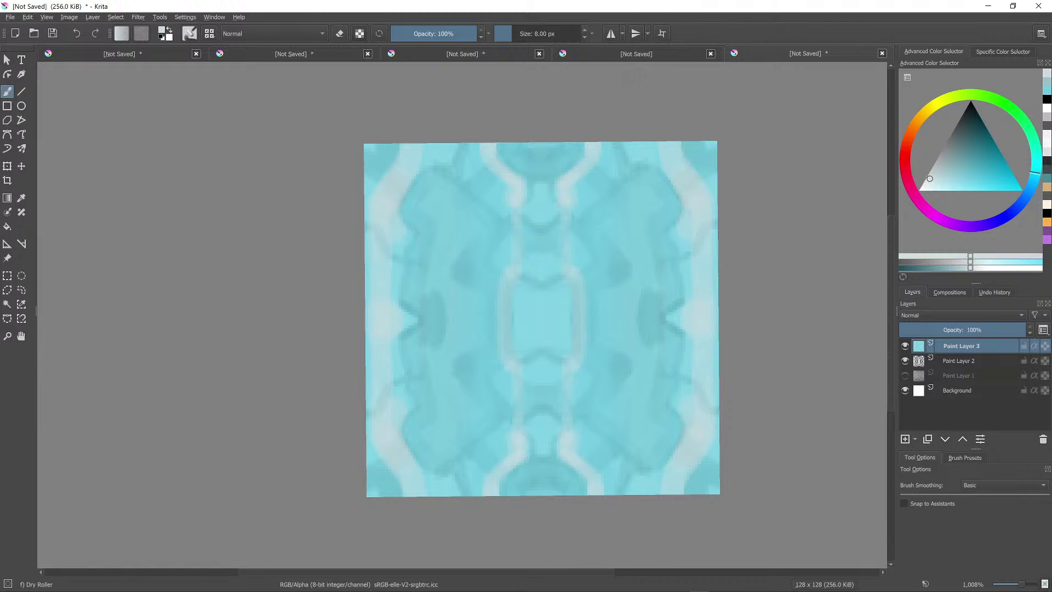
{"action": "left_click", "coordinate": [663, 34]}
{"action": "left_click", "coordinate": [663, 34]}
Hide Paint Layer 2 and Paint Layer 3 and add a new paint layer above them.
{"action": "left_click", "coordinate": [904, 360]}
{"action": "left_click", "coordinate": [904, 346]}
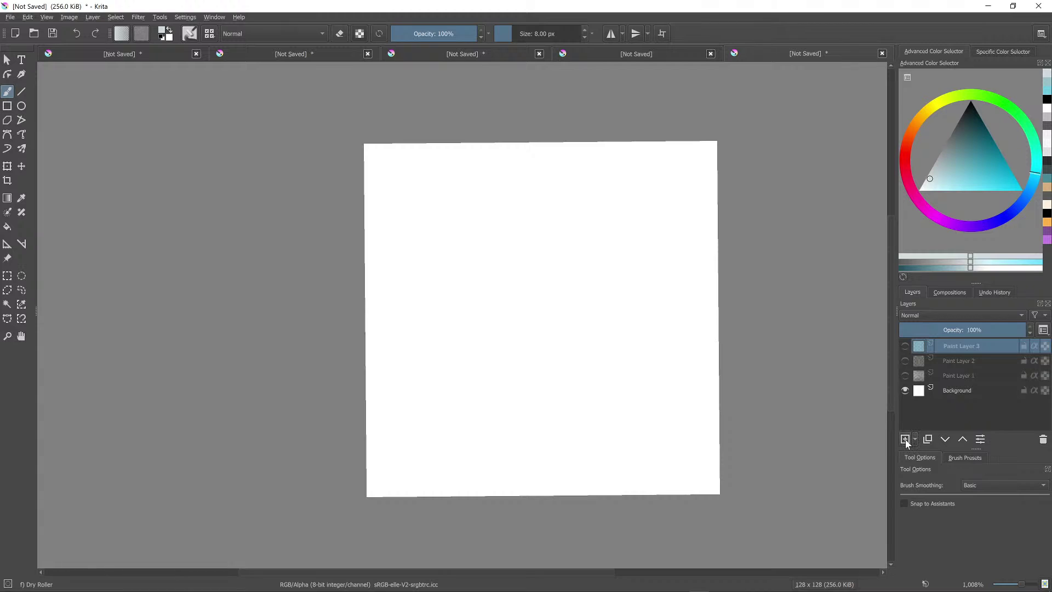
{"action": "key", "text": "Insert"}
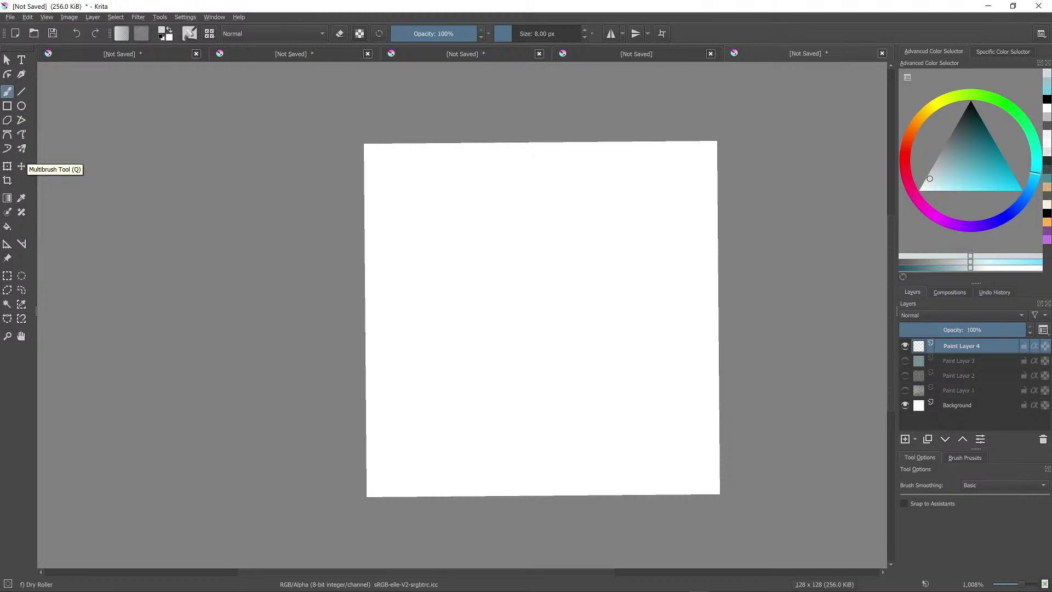
Switch to the Multibrush tool and set its type to Symmetry.
{"action": "left_click", "coordinate": [21, 148]}
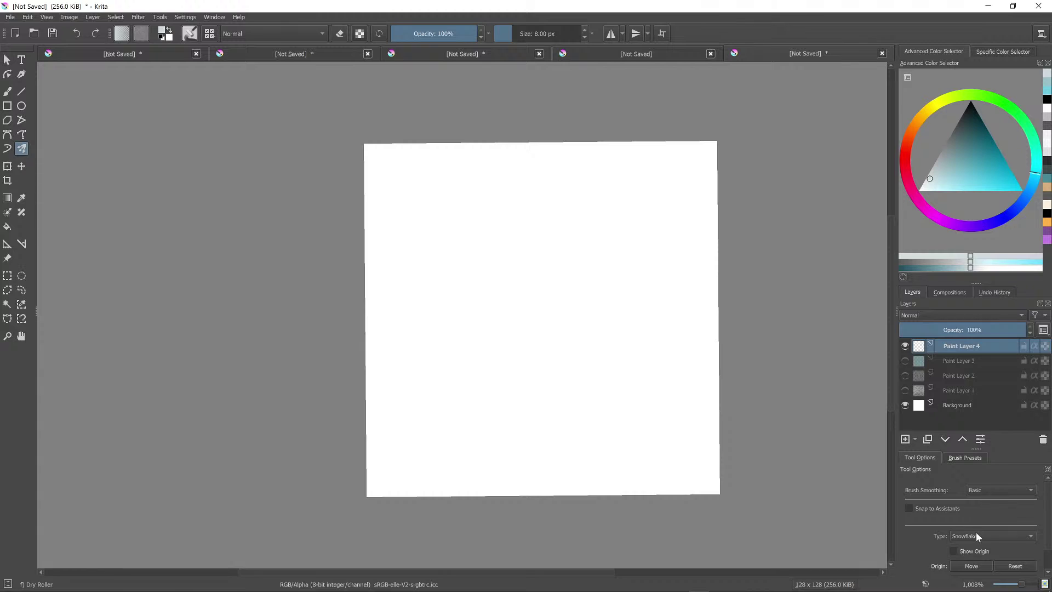
{"action": "left_click", "coordinate": [991, 535]}
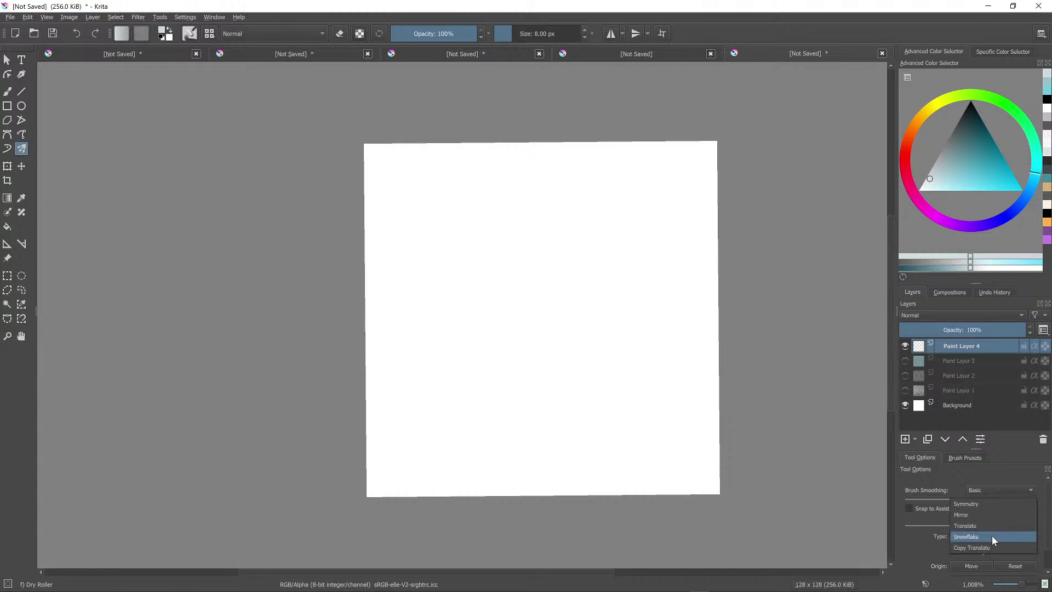
{"action": "left_click", "coordinate": [988, 505]}
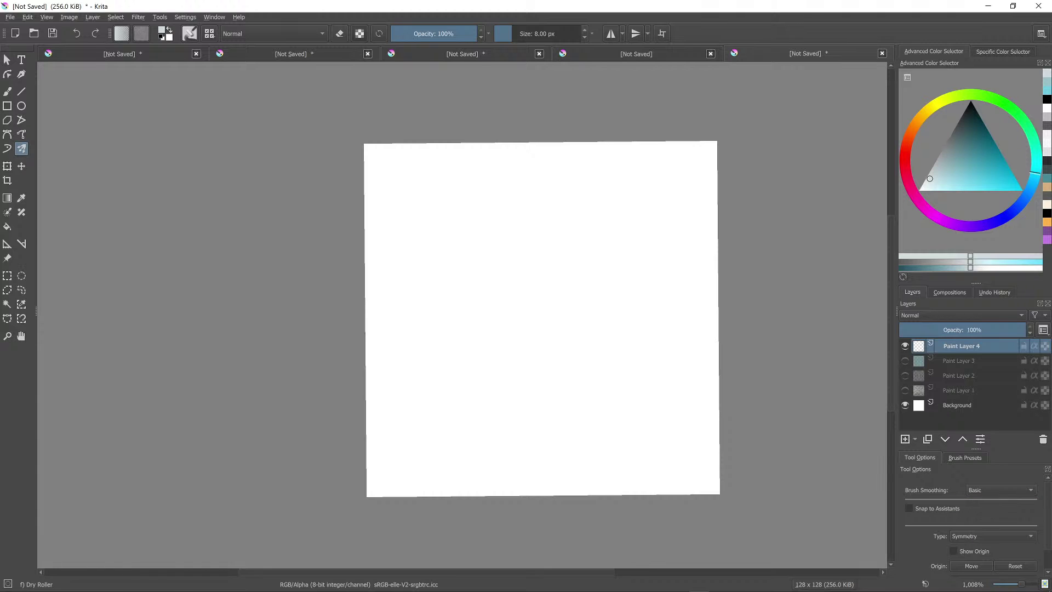
Try pale grey wavy strokes around the tile's centre with four-fold symmetry, and undo the swirls in the corners.
{"action": "mouse_move", "coordinate": [607, 266]}
{"action": "left_mouse_down"}
{"action": "mouse_move", "coordinate": [624, 315]}
{"action": "mouse_move", "coordinate": [620, 388]}
{"action": "mouse_move", "coordinate": [643, 400]}
{"action": "left_mouse_up"}
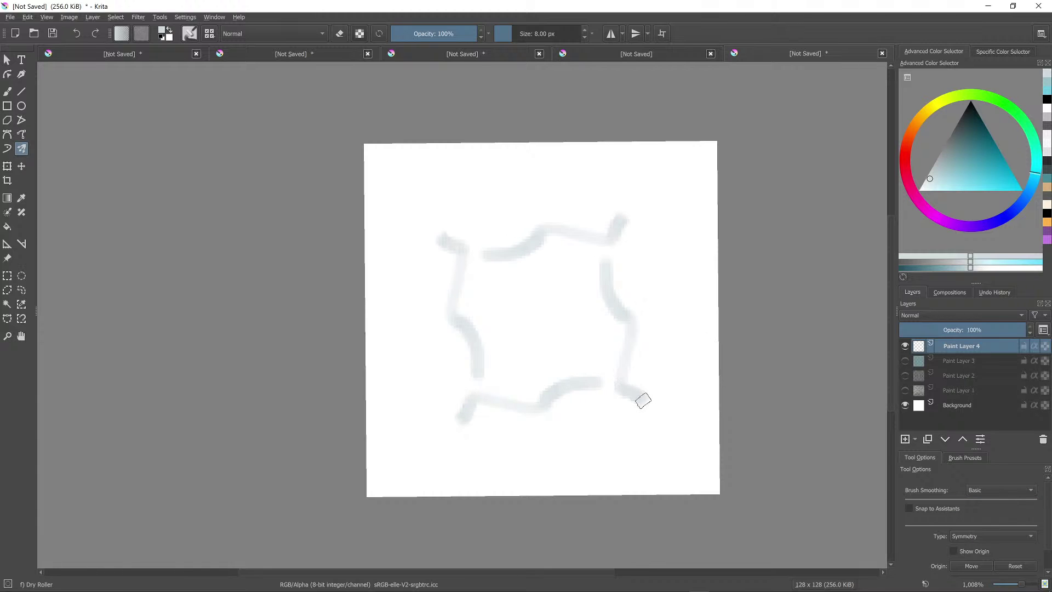
{"action": "mouse_move", "coordinate": [622, 217]}
{"action": "left_mouse_down"}
{"action": "mouse_move", "coordinate": [653, 274]}
{"action": "mouse_move", "coordinate": [667, 280]}
{"action": "mouse_move", "coordinate": [667, 392]}
{"action": "left_mouse_up"}
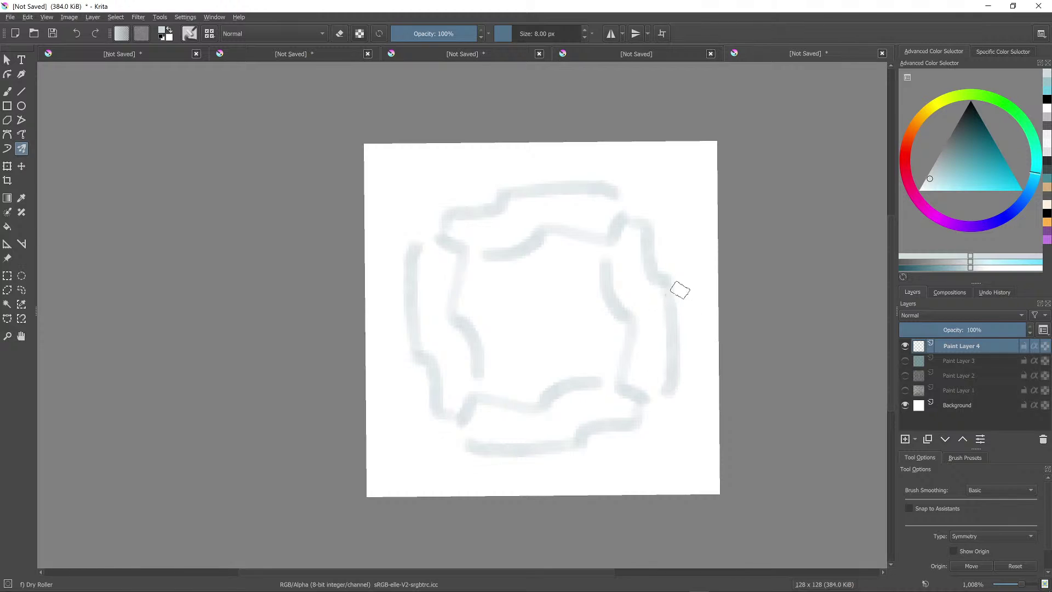
{"action": "mouse_move", "coordinate": [674, 237]}
{"action": "left_mouse_down"}
{"action": "mouse_move", "coordinate": [694, 195]}
{"action": "mouse_move", "coordinate": [666, 160]}
{"action": "mouse_move", "coordinate": [688, 146]}
{"action": "mouse_move", "coordinate": [662, 173]}
{"action": "mouse_move", "coordinate": [685, 218]}
{"action": "left_mouse_up"}
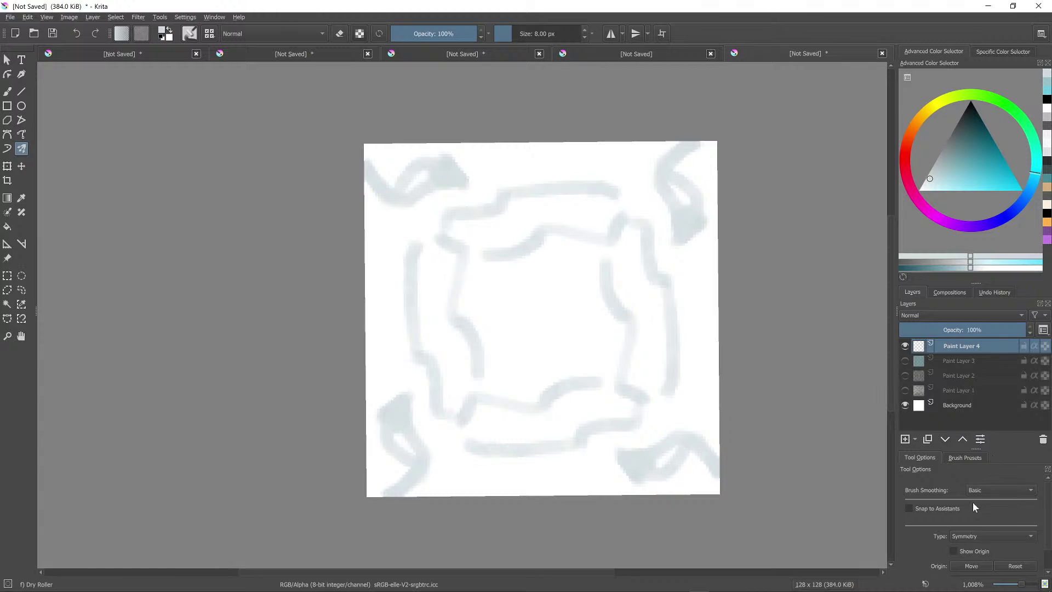
{"action": "key", "text": "ctrl+z"}
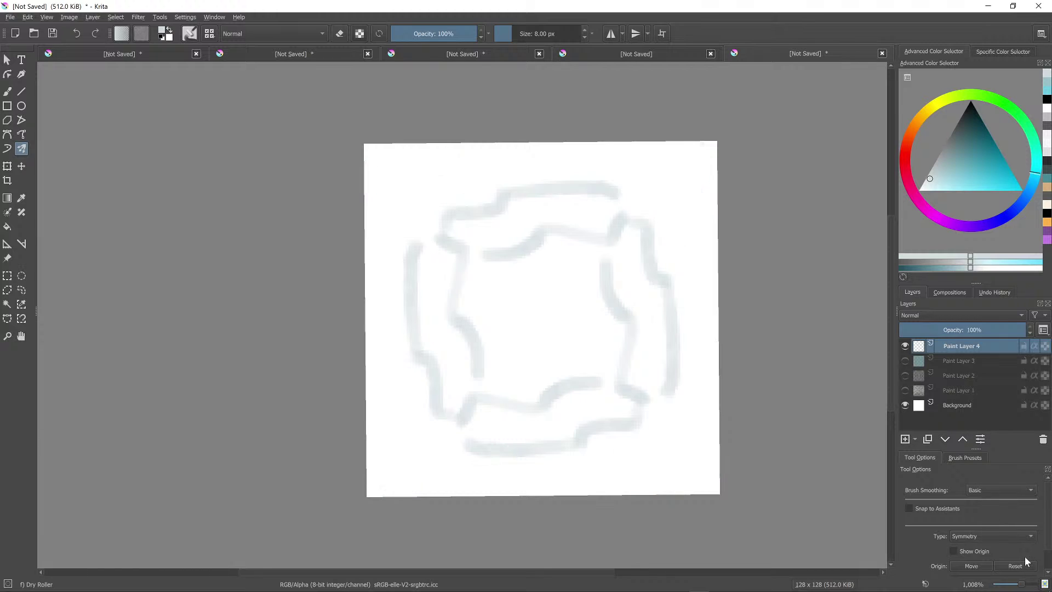
Undo the remaining trial strokes and paint a pale grey three-armed motif with shaded lobes using 3 brushes.
{"action": "scroll", "coordinate": [1049, 496], "scroll_direction": "down", "scroll_amount": 1}
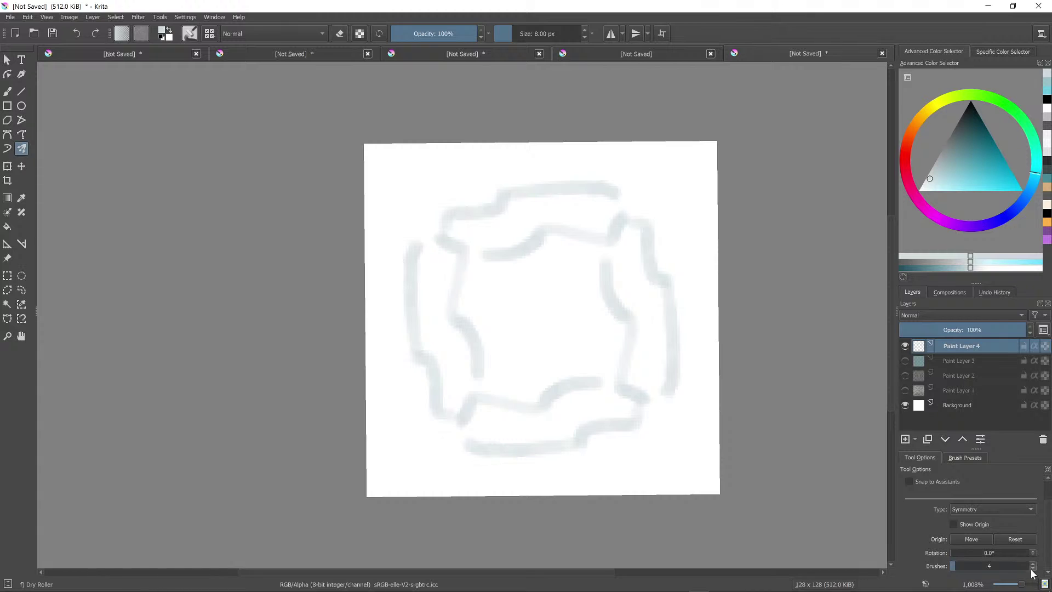
{"action": "key", "text": "ctrl+z"}
{"action": "key", "text": "ctrl+z"}
{"action": "key", "text": "ctrl+z"}
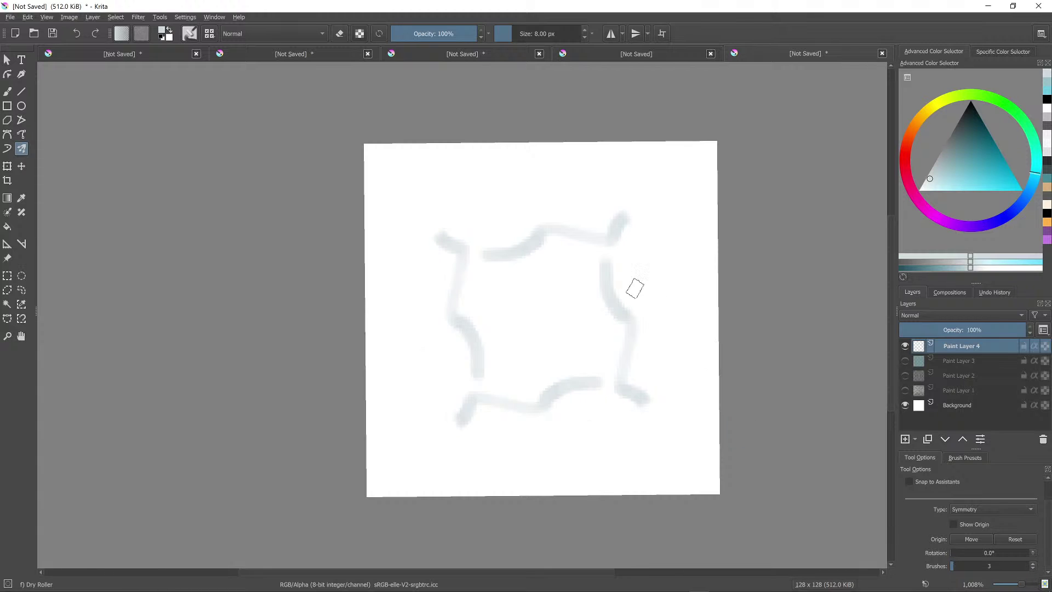
{"action": "mouse_move", "coordinate": [541, 322]}
{"action": "left_mouse_down"}
{"action": "mouse_move", "coordinate": [583, 298]}
{"action": "mouse_move", "coordinate": [608, 218]}
{"action": "mouse_move", "coordinate": [657, 208]}
{"action": "mouse_move", "coordinate": [676, 188]}
{"action": "mouse_move", "coordinate": [632, 169]}
{"action": "mouse_move", "coordinate": [565, 207]}
{"action": "mouse_move", "coordinate": [566, 248]}
{"action": "mouse_move", "coordinate": [520, 255]}
{"action": "mouse_move", "coordinate": [511, 286]}
{"action": "mouse_move", "coordinate": [476, 252]}
{"action": "mouse_move", "coordinate": [447, 289]}
{"action": "mouse_move", "coordinate": [415, 295]}
{"action": "mouse_move", "coordinate": [400, 285]}
{"action": "mouse_move", "coordinate": [399, 252]}
{"action": "mouse_move", "coordinate": [446, 193]}
{"action": "mouse_move", "coordinate": [566, 189]}
{"action": "left_mouse_up"}
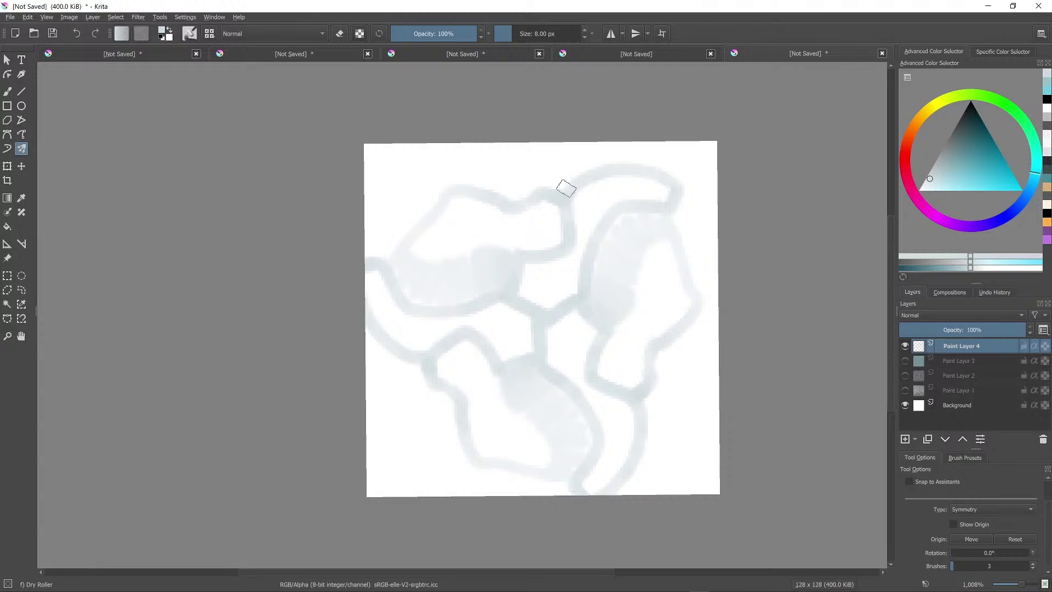
Trace the three-armed motif's outlines in dark grey-teal with a 1 px brush.
{"action": "left_click", "coordinate": [955, 126]}
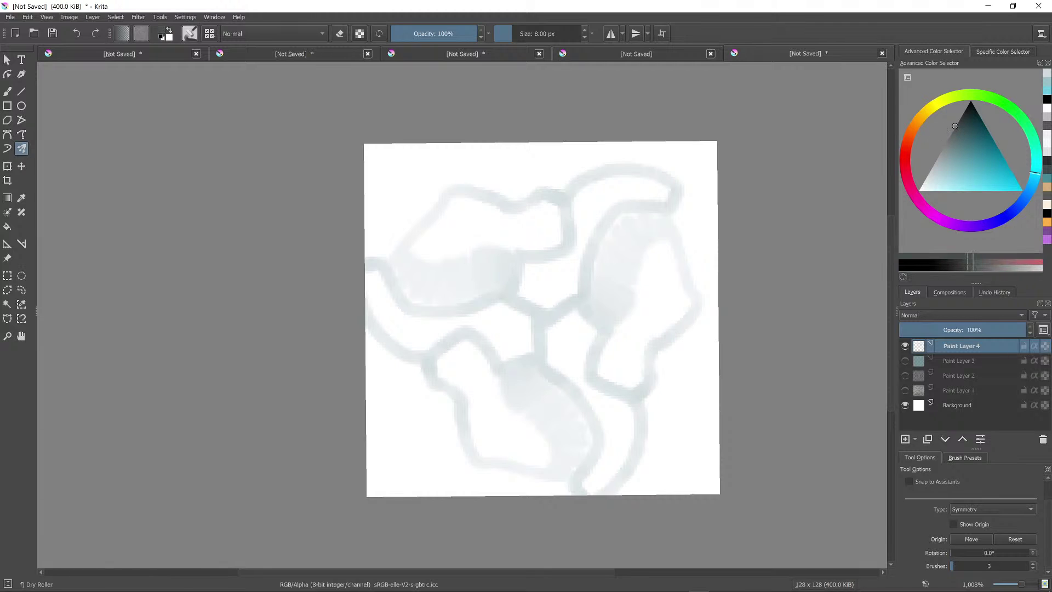
{"action": "key", "text": "["}
{"action": "left_click", "coordinate": [542, 319]}
{"action": "mouse_move", "coordinate": [580, 303]}
{"action": "left_mouse_down"}
{"action": "mouse_move", "coordinate": [542, 317]}
{"action": "mouse_move", "coordinate": [575, 300]}
{"action": "mouse_move", "coordinate": [601, 324]}
{"action": "left_mouse_up"}
{"action": "mouse_move", "coordinate": [585, 260]}
{"action": "left_mouse_down"}
{"action": "mouse_move", "coordinate": [628, 197]}
{"action": "mouse_move", "coordinate": [675, 187]}
{"action": "mouse_move", "coordinate": [674, 225]}
{"action": "left_mouse_up"}
{"action": "left_click_drag", "start_coordinate": [682, 265], "coordinate": [694, 282]}
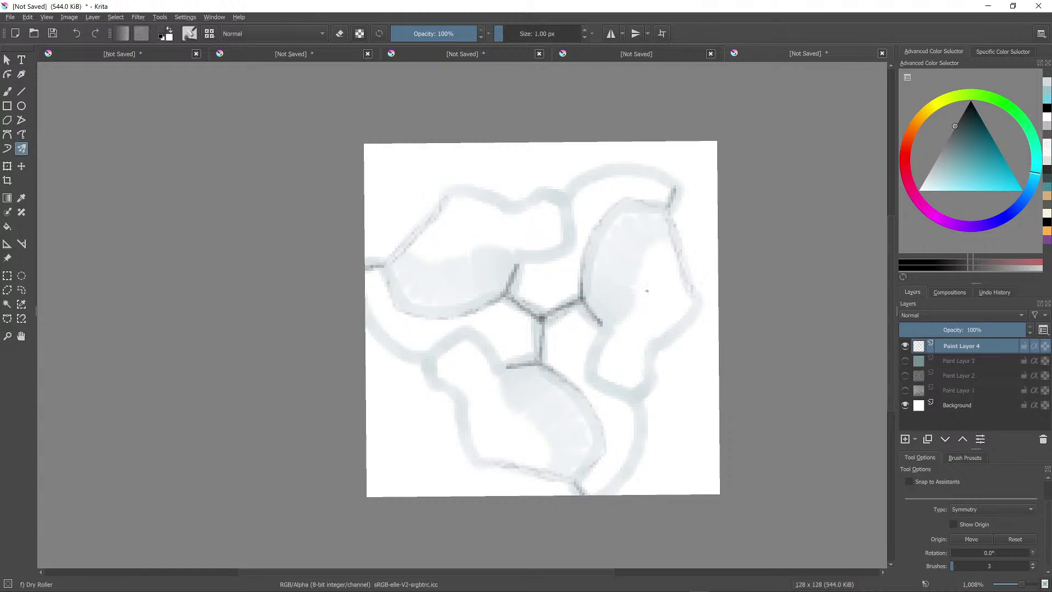
{"action": "mouse_move", "coordinate": [518, 266]}
{"action": "left_mouse_down"}
{"action": "mouse_move", "coordinate": [563, 249]}
{"action": "mouse_move", "coordinate": [563, 194]}
{"action": "mouse_move", "coordinate": [580, 182]}
{"action": "mouse_move", "coordinate": [563, 194]}
{"action": "mouse_move", "coordinate": [439, 208]}
{"action": "mouse_move", "coordinate": [404, 267]}
{"action": "left_mouse_up"}
Hatch the three shaded lobes with thin dark lines and check the tile from afar.
{"action": "scroll", "coordinate": [641, 433], "scroll_direction": "down", "scroll_amount": 5}
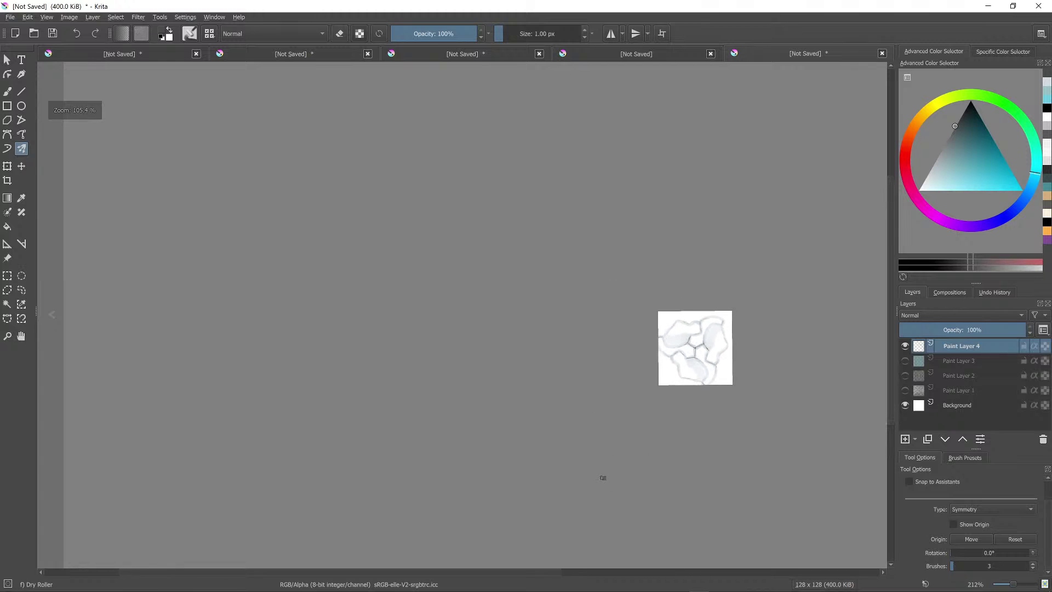
{"action": "scroll", "coordinate": [739, 383], "scroll_direction": "up", "scroll_amount": 5}
{"action": "mouse_move", "coordinate": [609, 297]}
{"action": "left_mouse_down"}
{"action": "mouse_move", "coordinate": [635, 288]}
{"action": "mouse_move", "coordinate": [630, 268]}
{"action": "mouse_move", "coordinate": [665, 227]}
{"action": "mouse_move", "coordinate": [630, 329]}
{"action": "left_mouse_up"}
{"action": "scroll", "coordinate": [744, 262], "scroll_direction": "down", "scroll_amount": 4}
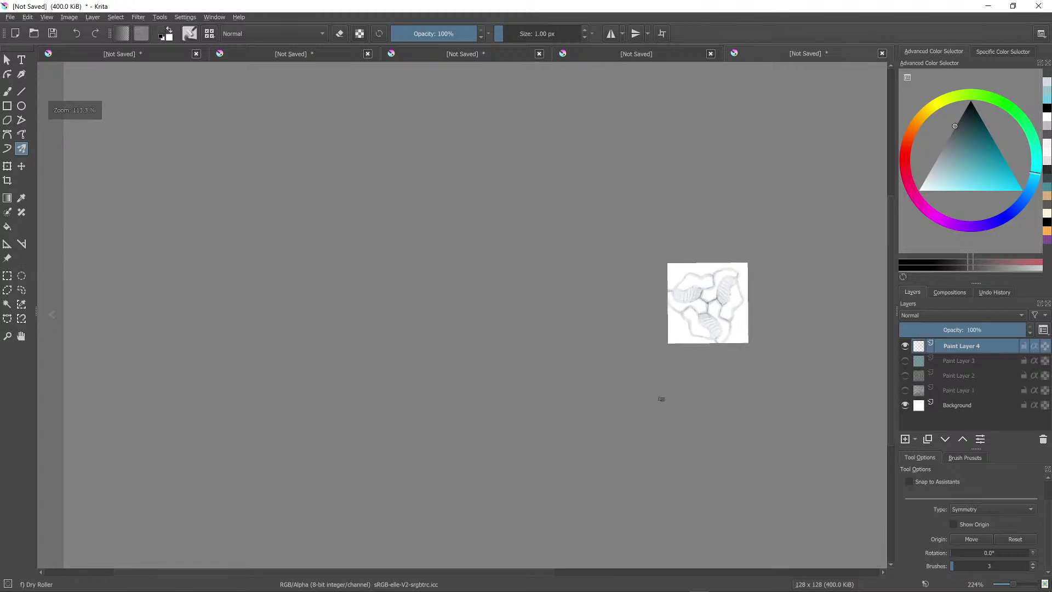
{"action": "scroll", "coordinate": [772, 324], "scroll_direction": "up", "scroll_amount": 4}
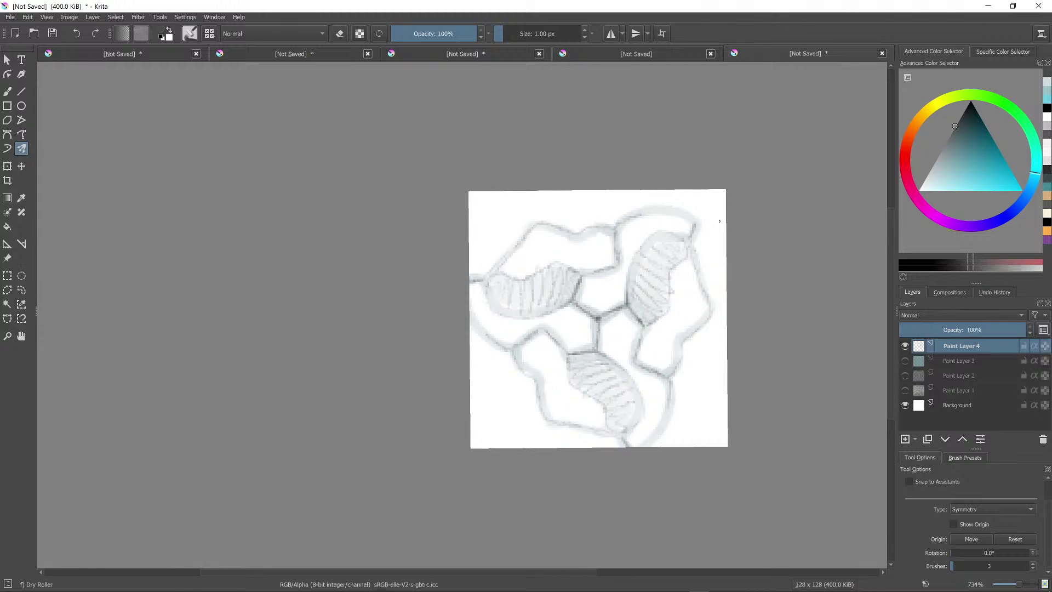
Turn on wrap-around mode and enlarge the brush to 8 px.
{"action": "key", "text": "w"}
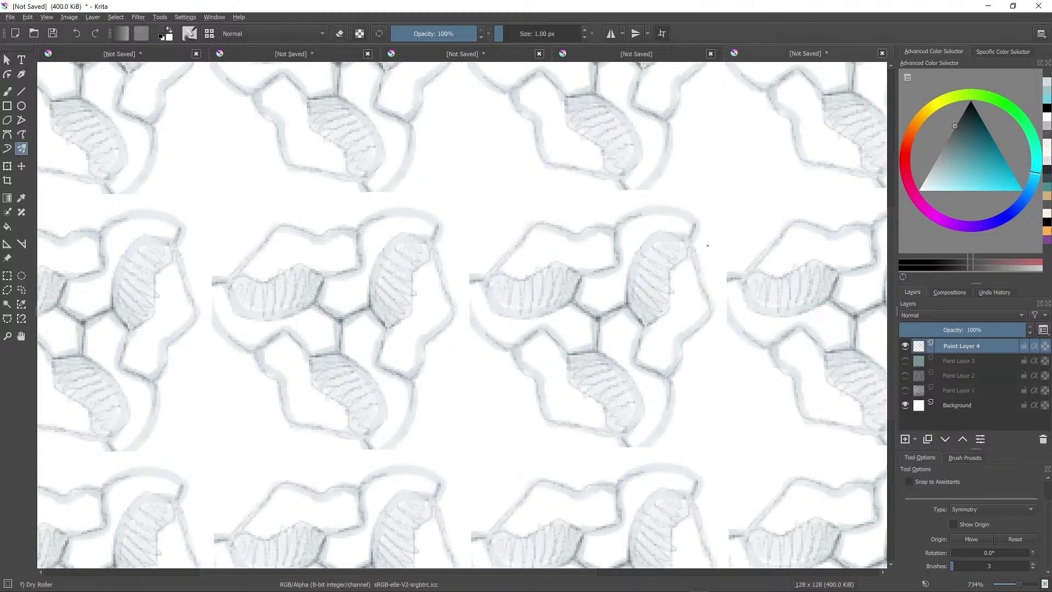
{"action": "key", "text": "bracketright"}
{"action": "key", "text": "bracketright"}
{"action": "key", "text": "bracketright"}
{"action": "key", "text": "bracketright"}
{"action": "key", "text": "bracketright"}
{"action": "key", "text": "bracketright"}
Try a dark stroke between the repeated motifs, check the repeat from afar, and undo the stroke.
{"action": "mouse_move", "coordinate": [700, 282]}
{"action": "left_mouse_down"}
{"action": "mouse_move", "coordinate": [726, 281]}
{"action": "mouse_move", "coordinate": [724, 244]}
{"action": "mouse_move", "coordinate": [704, 205]}
{"action": "mouse_move", "coordinate": [731, 163]}
{"action": "mouse_move", "coordinate": [758, 213]}
{"action": "mouse_move", "coordinate": [744, 220]}
{"action": "mouse_move", "coordinate": [685, 321]}
{"action": "mouse_move", "coordinate": [671, 181]}
{"action": "mouse_move", "coordinate": [673, 194]}
{"action": "mouse_move", "coordinate": [685, 159]}
{"action": "mouse_move", "coordinate": [750, 140]}
{"action": "mouse_move", "coordinate": [712, 93]}
{"action": "mouse_move", "coordinate": [743, 172]}
{"action": "left_mouse_up"}
{"action": "scroll", "coordinate": [743, 172], "scroll_direction": "down", "scroll_amount": 1}
{"action": "scroll", "coordinate": [743, 172], "scroll_direction": "down", "scroll_amount": 10}
{"action": "scroll", "coordinate": [743, 172], "scroll_direction": "up", "scroll_amount": 8}
{"action": "key", "text": "ctrl+z"}
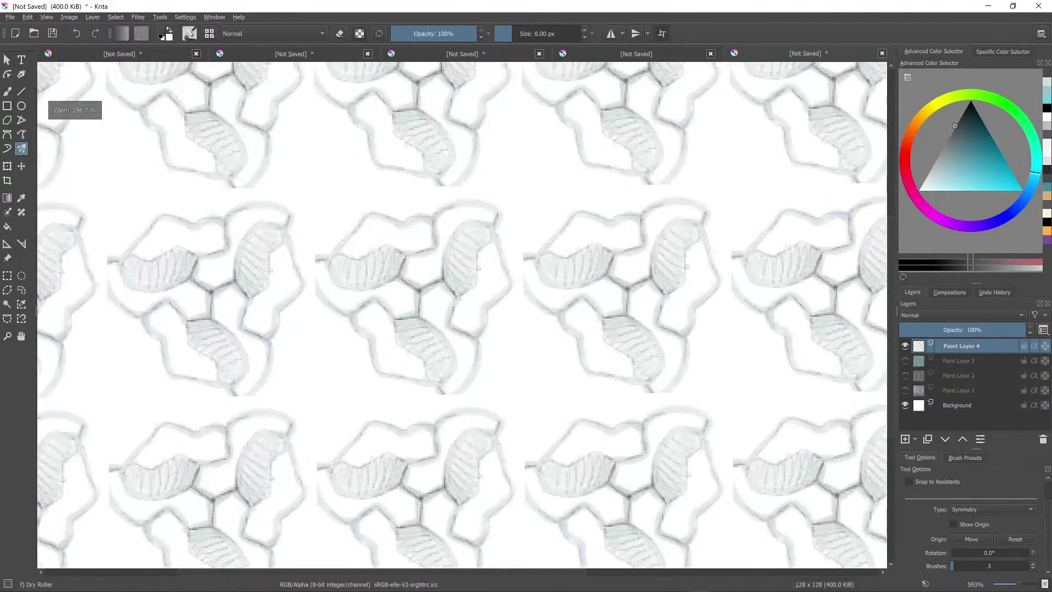
Paint winding grey lines that link the motifs across the tile edges, undoing the extra stroke in the white gap.
{"action": "mouse_move", "coordinate": [627, 285]}
{"action": "left_mouse_down"}
{"action": "mouse_move", "coordinate": [615, 255]}
{"action": "mouse_move", "coordinate": [636, 246]}
{"action": "mouse_move", "coordinate": [639, 231]}
{"action": "mouse_move", "coordinate": [629, 199]}
{"action": "mouse_move", "coordinate": [673, 176]}
{"action": "mouse_move", "coordinate": [673, 110]}
{"action": "left_mouse_up"}
{"action": "scroll", "coordinate": [701, 165], "scroll_direction": "down", "scroll_amount": 6}
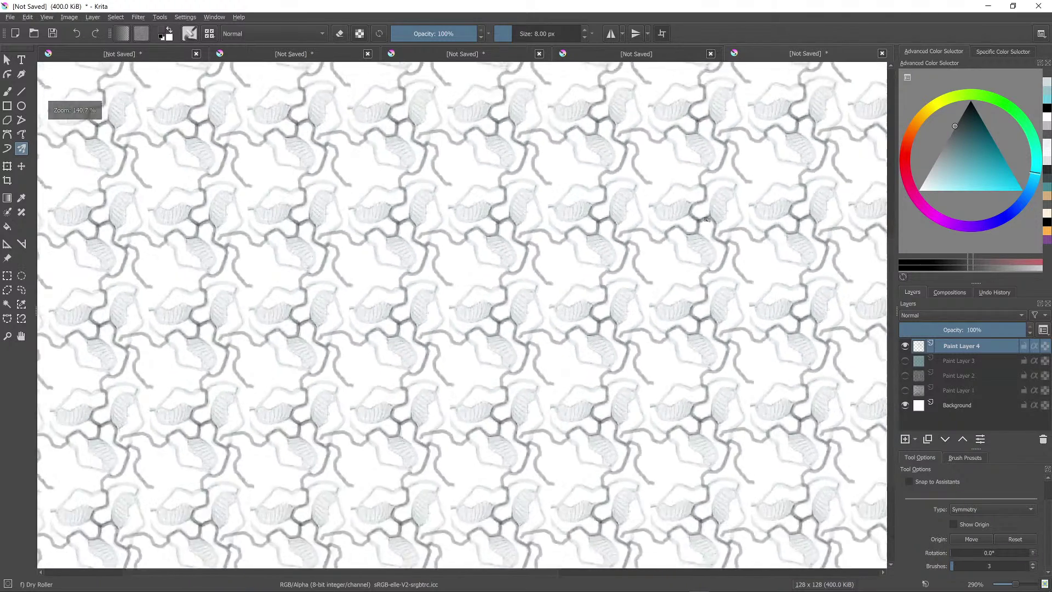
{"action": "scroll", "coordinate": [700, 165], "scroll_direction": "up", "scroll_amount": 5}
{"action": "left_click_drag", "start_coordinate": [563, 196], "coordinate": [598, 158]}
{"action": "key", "text": "ctrl+z"}
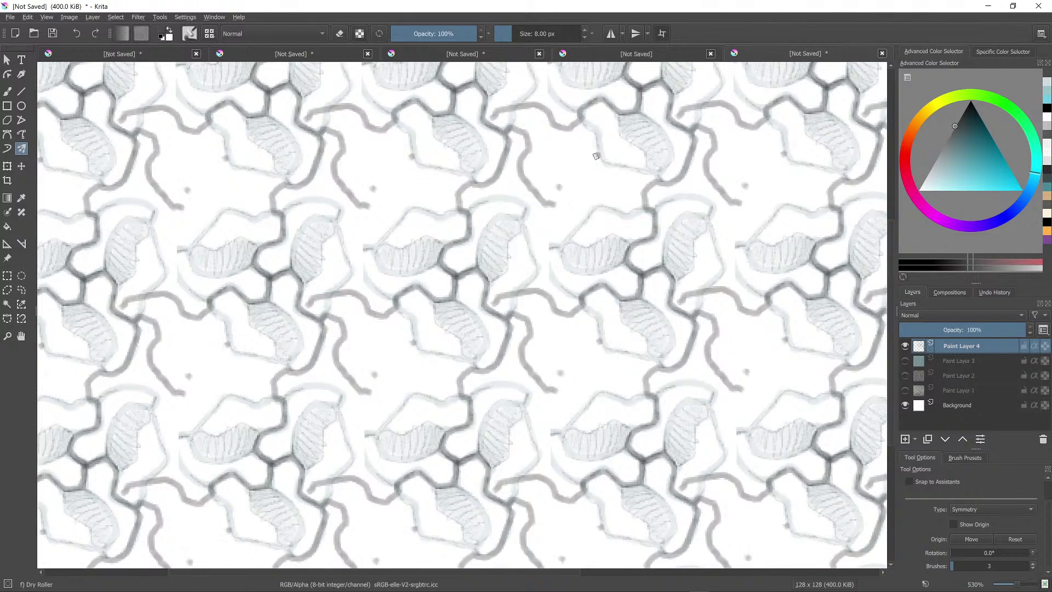
Add short hooked lines and small loops in the white gaps between the motifs, and check the repeat.
{"action": "mouse_move", "coordinate": [580, 184]}
{"action": "left_mouse_down"}
{"action": "mouse_move", "coordinate": [572, 168]}
{"action": "mouse_move", "coordinate": [596, 149]}
{"action": "left_mouse_up"}
{"action": "mouse_move", "coordinate": [579, 189]}
{"action": "left_mouse_down"}
{"action": "mouse_move", "coordinate": [609, 175]}
{"action": "mouse_move", "coordinate": [554, 195]}
{"action": "mouse_move", "coordinate": [590, 179]}
{"action": "mouse_move", "coordinate": [575, 211]}
{"action": "mouse_move", "coordinate": [552, 207]}
{"action": "mouse_move", "coordinate": [563, 218]}
{"action": "mouse_move", "coordinate": [558, 234]}
{"action": "mouse_move", "coordinate": [530, 219]}
{"action": "left_mouse_up"}
{"action": "left_click", "coordinate": [588, 174]}
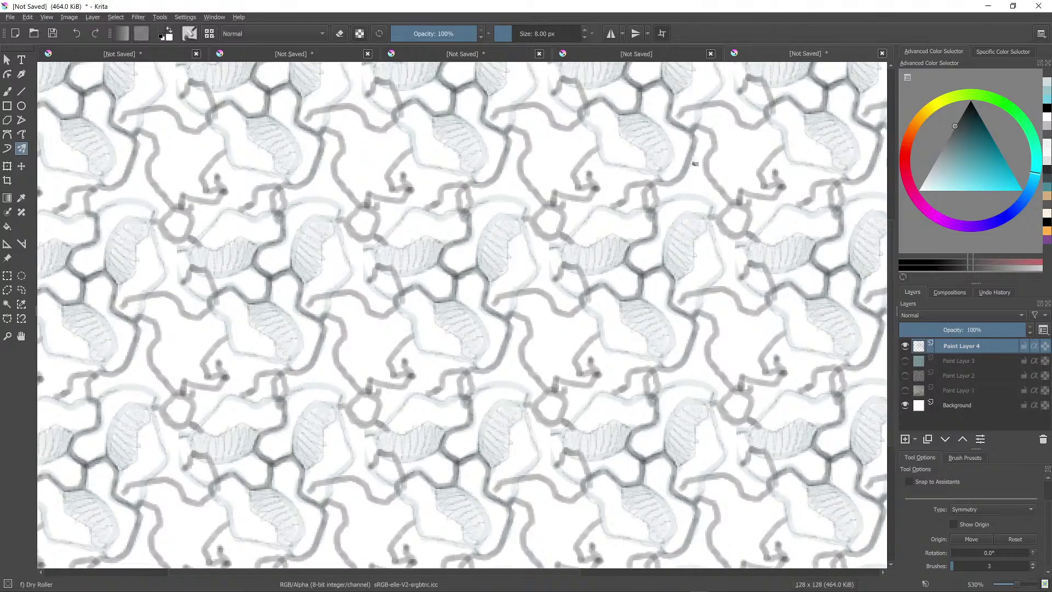
{"action": "scroll", "coordinate": [603, 219], "scroll_direction": "down", "scroll_amount": 6}
{"action": "scroll", "coordinate": [757, 118], "scroll_direction": "up", "scroll_amount": 3}
{"action": "scroll", "coordinate": [757, 118], "scroll_direction": "up", "scroll_amount": 2}
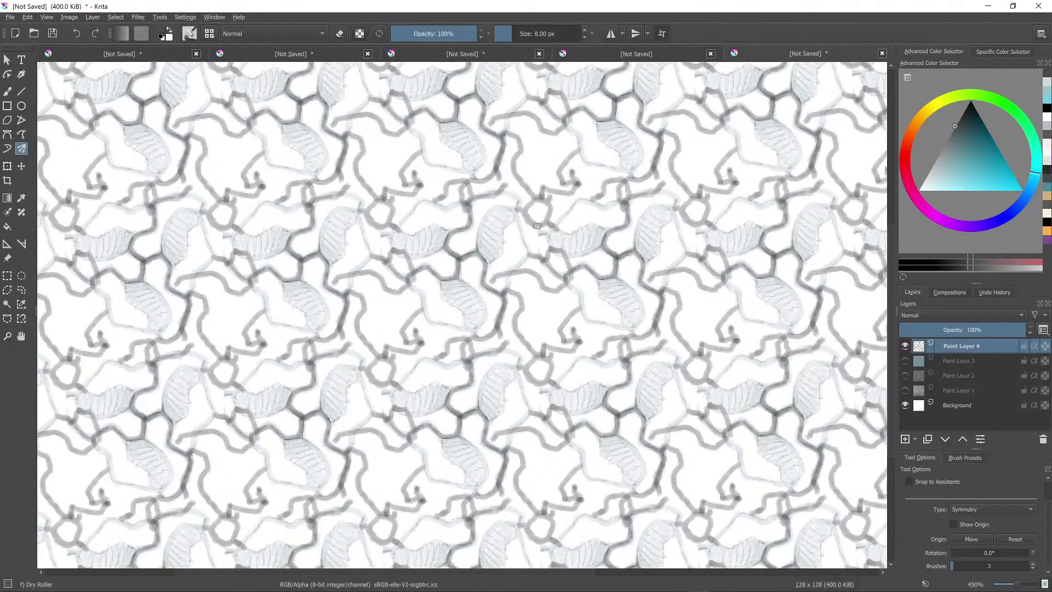
Connect the loose ends of the grey lines between the motifs and check the repeat from afar.
{"action": "scroll", "coordinate": [649, 213], "scroll_direction": "down", "scroll_amount": 1}
{"action": "scroll", "coordinate": [575, 177], "scroll_direction": "up", "scroll_amount": 1}
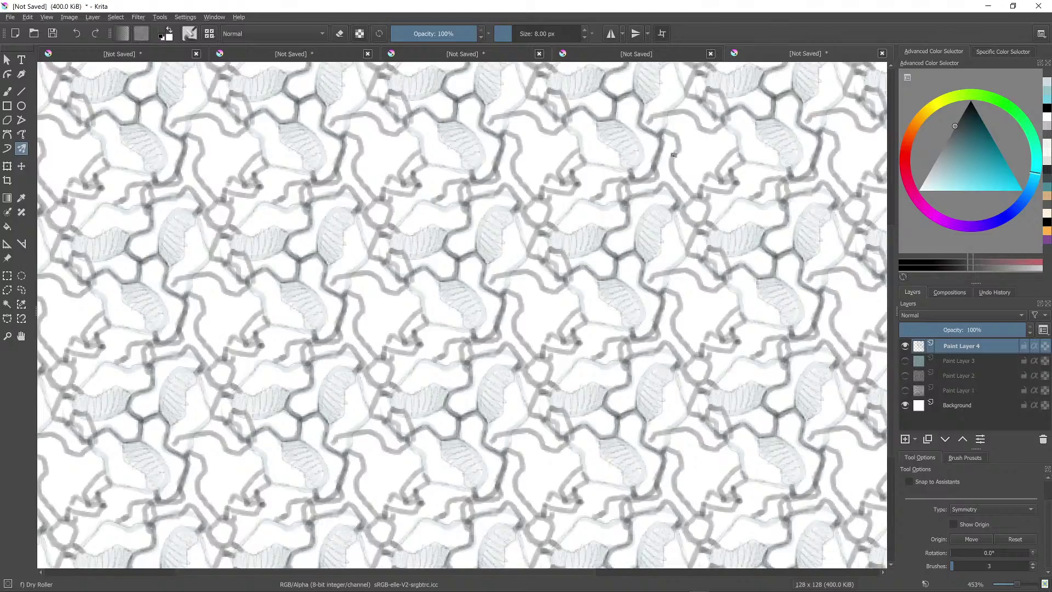
{"action": "scroll", "coordinate": [603, 265], "scroll_direction": "down", "scroll_amount": 6}
{"action": "scroll", "coordinate": [735, 176], "scroll_direction": "up", "scroll_amount": 4}
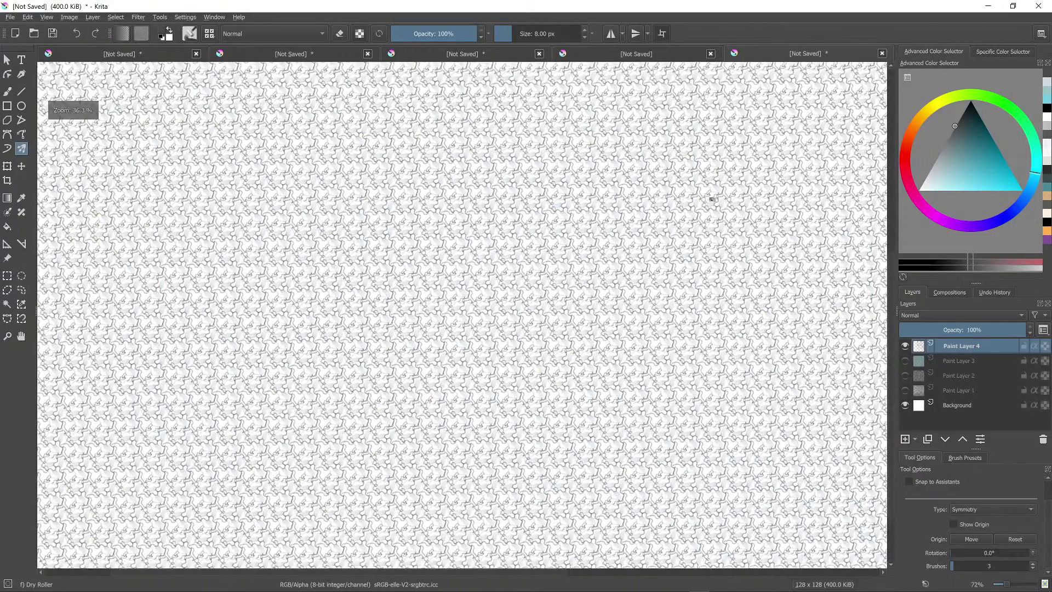
{"action": "scroll", "coordinate": [678, 180], "scroll_direction": "up", "scroll_amount": 2}
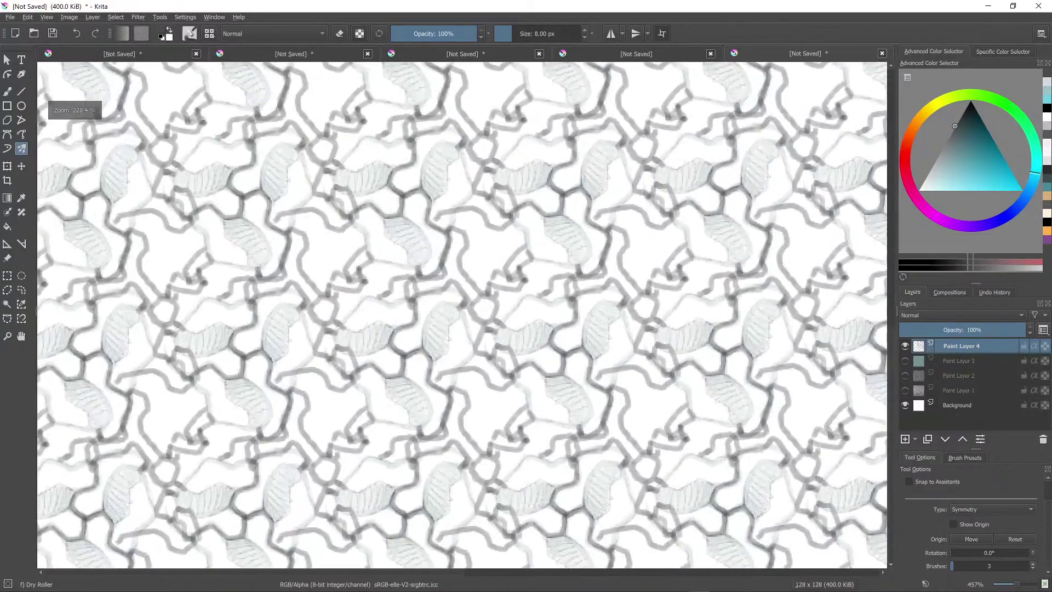
Try colouring the white gaps in translucent light cyan with an 18 px brush, and undo the latest strokes.
{"action": "left_click_drag", "start_coordinate": [1000, 178], "coordinate": [987, 195]}
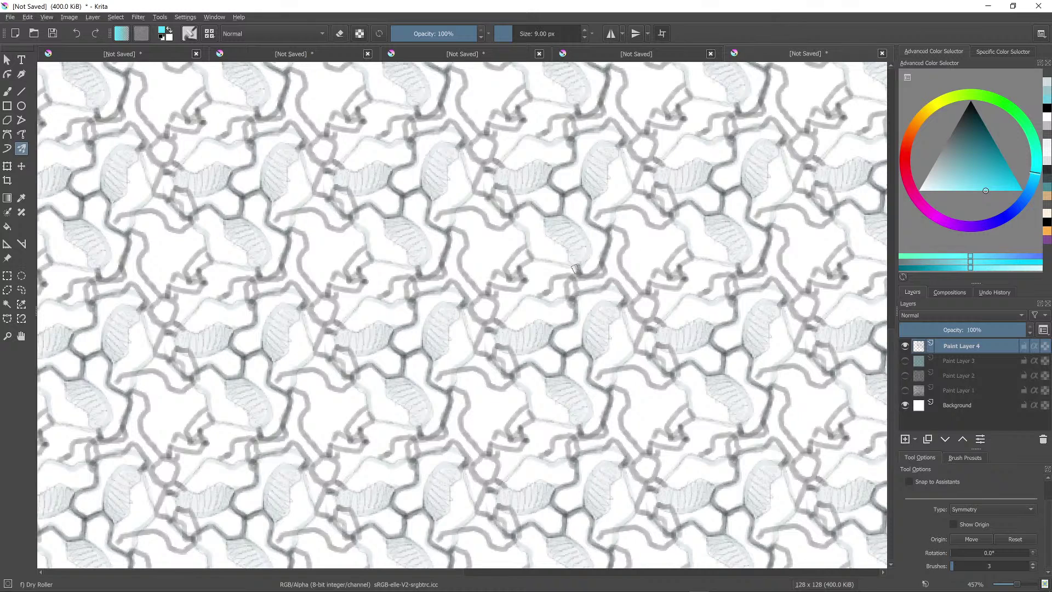
{"action": "key", "text": "bracketright"}
{"action": "key", "text": "bracketright"}
{"action": "key", "text": "bracketright"}
{"action": "mouse_move", "coordinate": [507, 319]}
{"action": "left_mouse_down"}
{"action": "mouse_move", "coordinate": [565, 308]}
{"action": "mouse_move", "coordinate": [554, 255]}
{"action": "mouse_move", "coordinate": [536, 235]}
{"action": "mouse_move", "coordinate": [555, 248]}
{"action": "mouse_move", "coordinate": [538, 219]}
{"action": "left_mouse_up"}
{"action": "scroll", "coordinate": [766, 162], "scroll_direction": "down", "scroll_amount": 5}
{"action": "key", "text": "ctrl+z"}
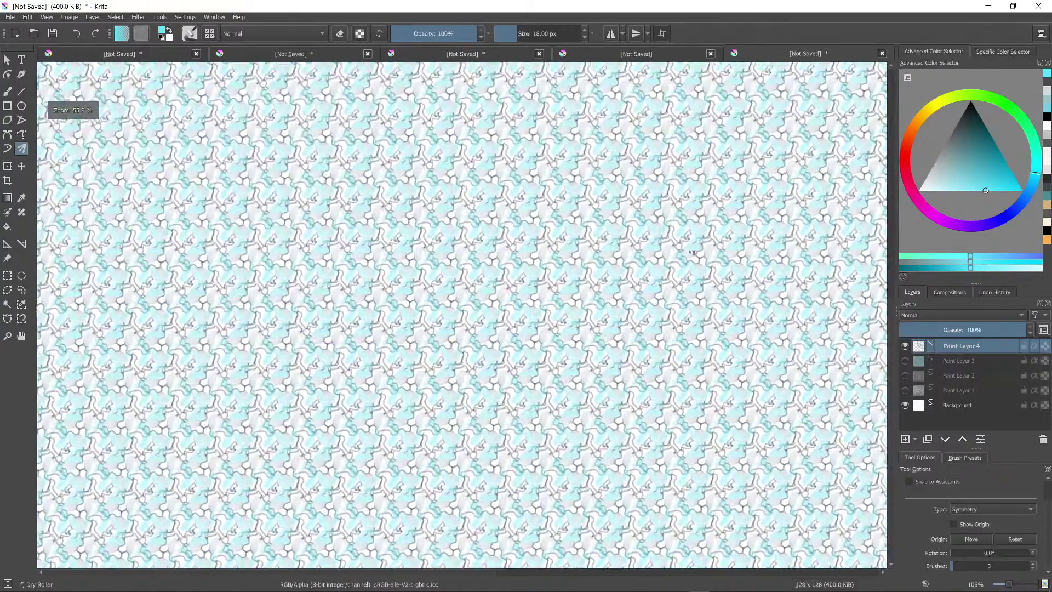
{"action": "scroll", "coordinate": [712, 219], "scroll_direction": "up", "scroll_amount": 6}
{"action": "key", "text": "ctrl+z"}
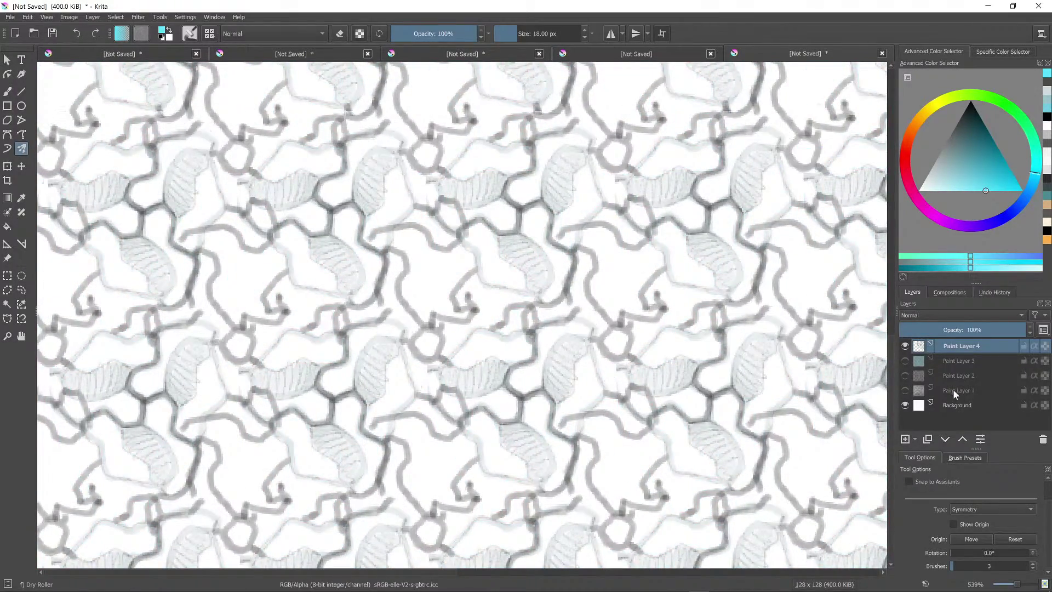
Prepare a new paint layer with Paint Layer 4 hidden, the Multibrush rotation set to 90° and a very dark teal colour.
{"action": "left_click", "coordinate": [905, 345]}
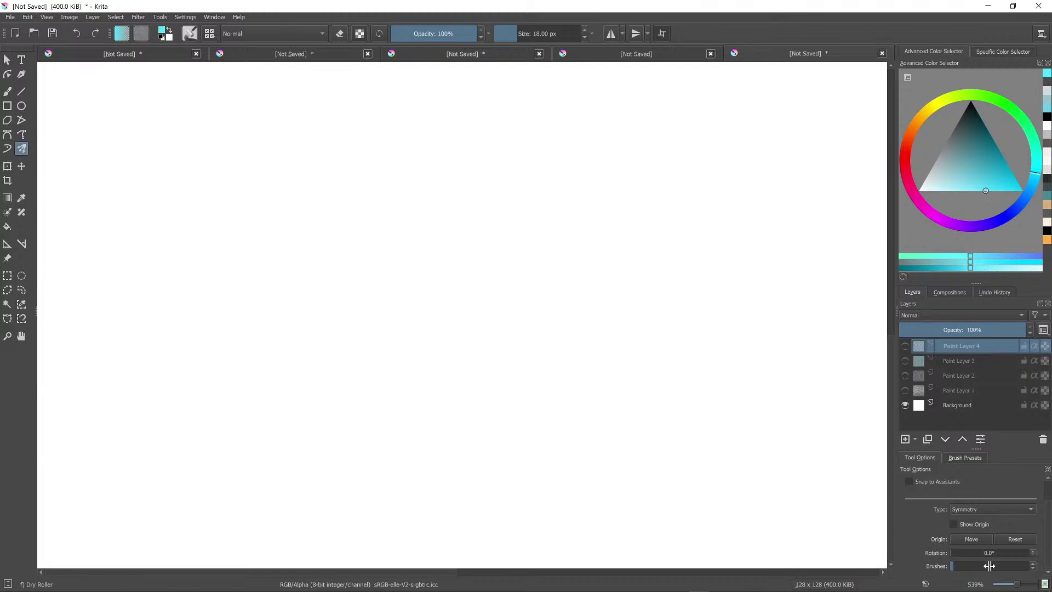
{"action": "left_click_drag", "start_coordinate": [989, 565], "coordinate": [1000, 566]}
{"action": "left_click_drag", "start_coordinate": [989, 552], "coordinate": [997, 554]}
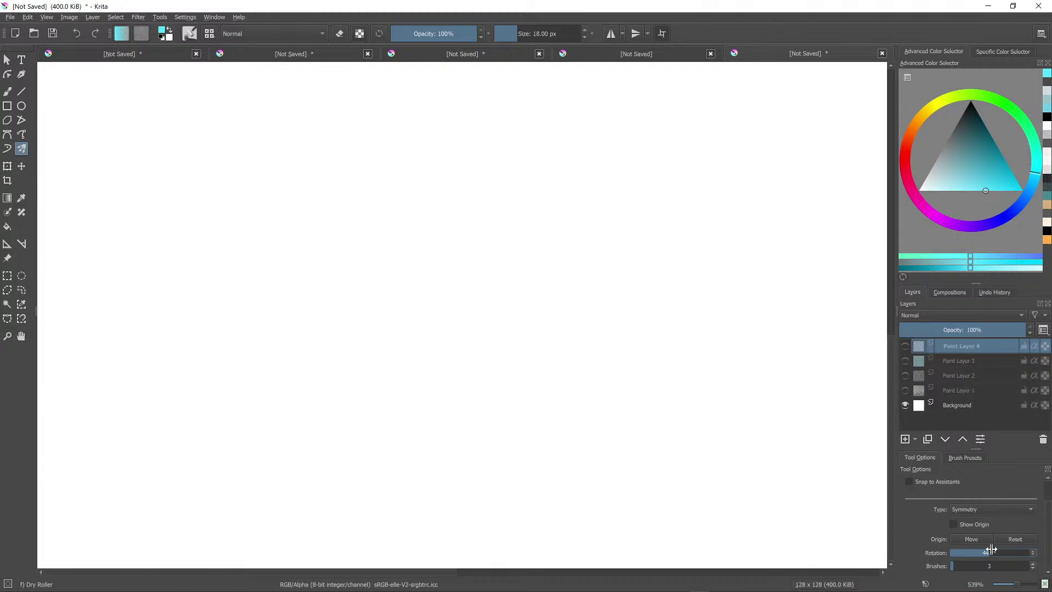
{"action": "type", "text": "90"}
{"action": "key", "text": "Return"}
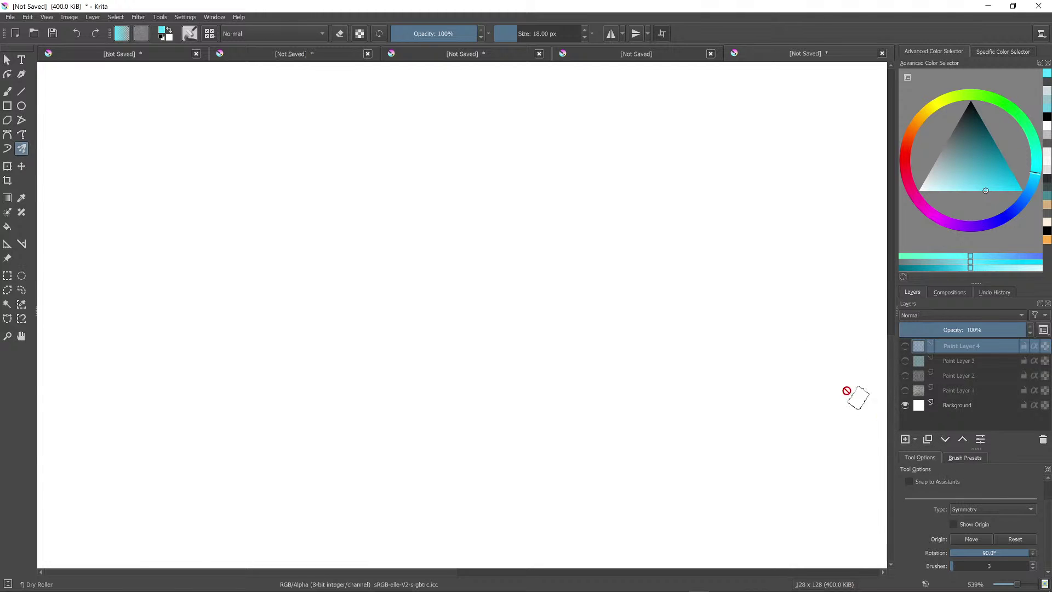
{"action": "left_click", "coordinate": [974, 120]}
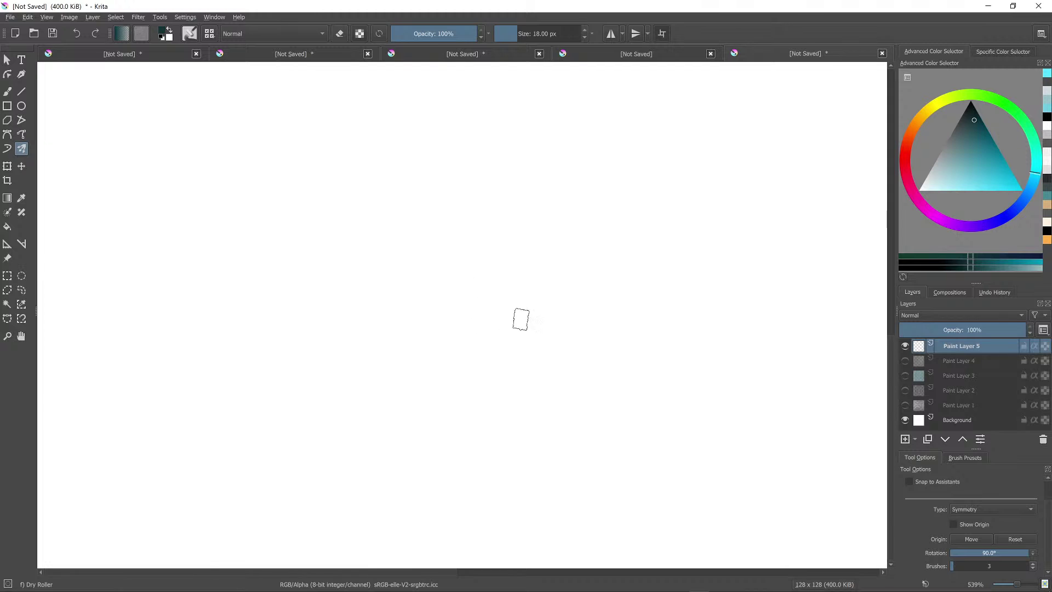
Try branching dark teal strokes with three symmetry brushes, check the repeat from afar, and undo the strokes.
{"action": "mouse_move", "coordinate": [524, 320]}
{"action": "left_mouse_down"}
{"action": "mouse_move", "coordinate": [556, 276]}
{"action": "mouse_move", "coordinate": [607, 248]}
{"action": "mouse_move", "coordinate": [616, 230]}
{"action": "mouse_move", "coordinate": [593, 197]}
{"action": "mouse_move", "coordinate": [647, 193]}
{"action": "mouse_move", "coordinate": [645, 227]}
{"action": "mouse_move", "coordinate": [627, 229]}
{"action": "mouse_move", "coordinate": [653, 209]}
{"action": "left_mouse_up"}
{"action": "mouse_move", "coordinate": [667, 246]}
{"action": "left_mouse_down"}
{"action": "mouse_move", "coordinate": [639, 266]}
{"action": "mouse_move", "coordinate": [614, 255]}
{"action": "mouse_move", "coordinate": [643, 217]}
{"action": "left_mouse_up"}
{"action": "mouse_move", "coordinate": [706, 226]}
{"action": "left_mouse_down"}
{"action": "mouse_move", "coordinate": [723, 209]}
{"action": "mouse_move", "coordinate": [713, 187]}
{"action": "mouse_move", "coordinate": [690, 177]}
{"action": "mouse_move", "coordinate": [664, 204]}
{"action": "mouse_move", "coordinate": [659, 175]}
{"action": "mouse_move", "coordinate": [664, 201]}
{"action": "mouse_move", "coordinate": [746, 155]}
{"action": "left_mouse_up"}
{"action": "scroll", "coordinate": [671, 267], "scroll_direction": "down", "scroll_amount": 5}
{"action": "scroll", "coordinate": [671, 267], "scroll_direction": "up", "scroll_amount": 5}
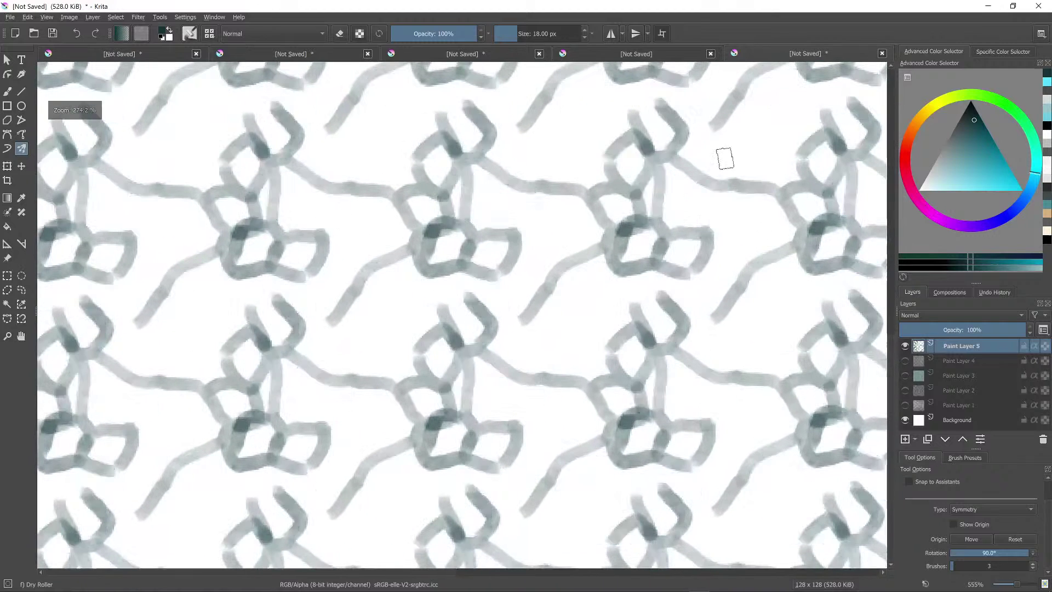
{"action": "key", "text": "ctrl+z"}
{"action": "key", "text": "ctrl+z"}
{"action": "key", "text": "ctrl+z"}
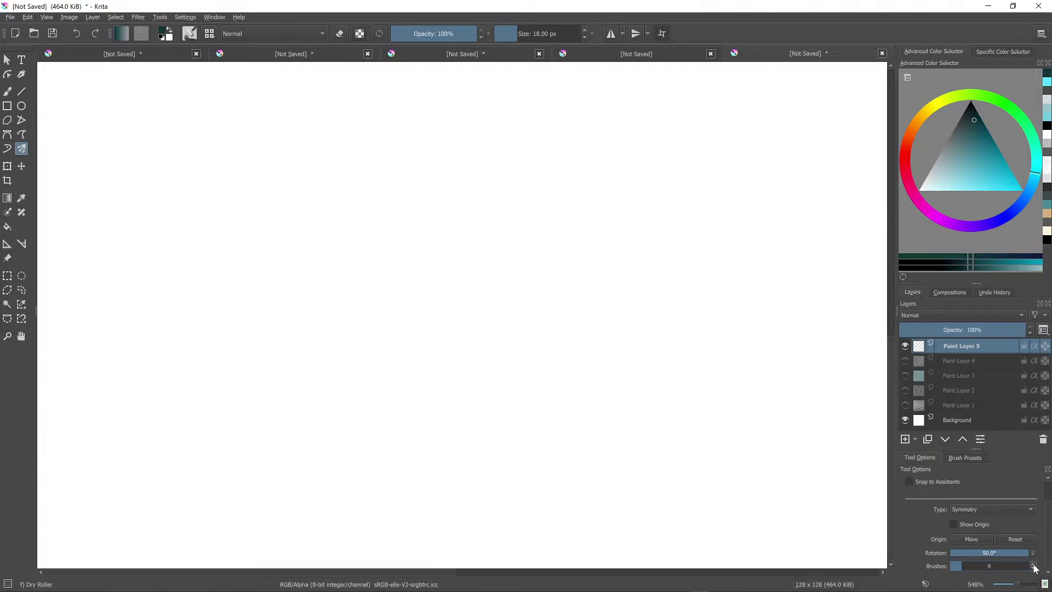
Raise the symmetry brush count to 8, cover the tile with overlapping translucent teal strokes, and check the repeat.
{"action": "mouse_move", "coordinate": [544, 294]}
{"action": "left_mouse_down"}
{"action": "mouse_move", "coordinate": [580, 230]}
{"action": "mouse_move", "coordinate": [559, 212]}
{"action": "mouse_move", "coordinate": [523, 232]}
{"action": "mouse_move", "coordinate": [493, 216]}
{"action": "mouse_move", "coordinate": [517, 208]}
{"action": "mouse_move", "coordinate": [515, 222]}
{"action": "mouse_move", "coordinate": [485, 197]}
{"action": "mouse_move", "coordinate": [455, 230]}
{"action": "mouse_move", "coordinate": [432, 237]}
{"action": "mouse_move", "coordinate": [425, 225]}
{"action": "mouse_move", "coordinate": [414, 240]}
{"action": "mouse_move", "coordinate": [417, 143]}
{"action": "mouse_move", "coordinate": [460, 192]}
{"action": "left_mouse_up"}
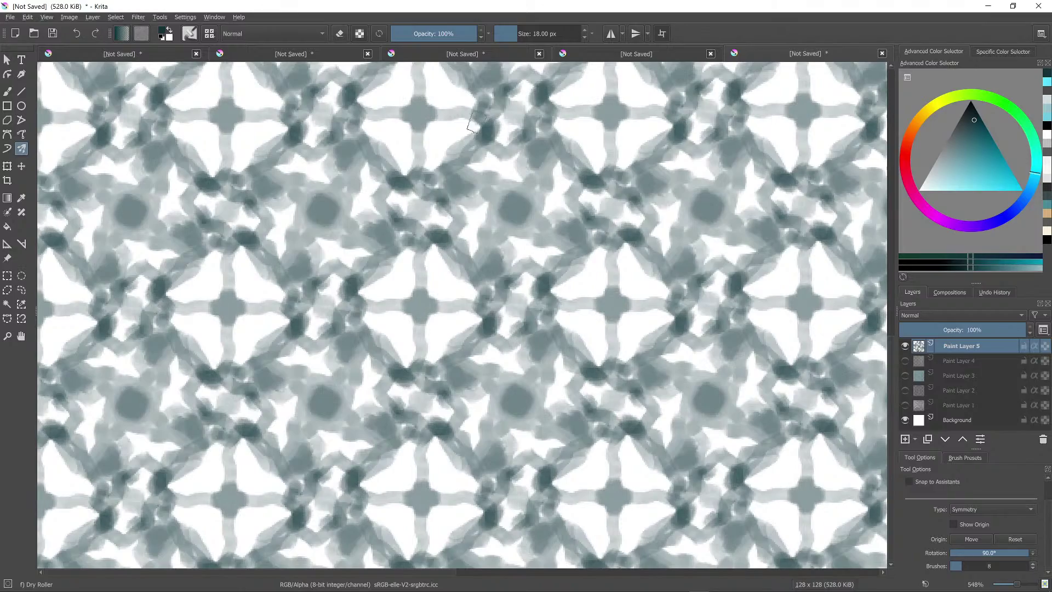
{"action": "scroll", "coordinate": [569, 396], "scroll_direction": "down", "scroll_amount": 7}
{"action": "scroll", "coordinate": [570, 396], "scroll_direction": "up", "scroll_amount": 9}
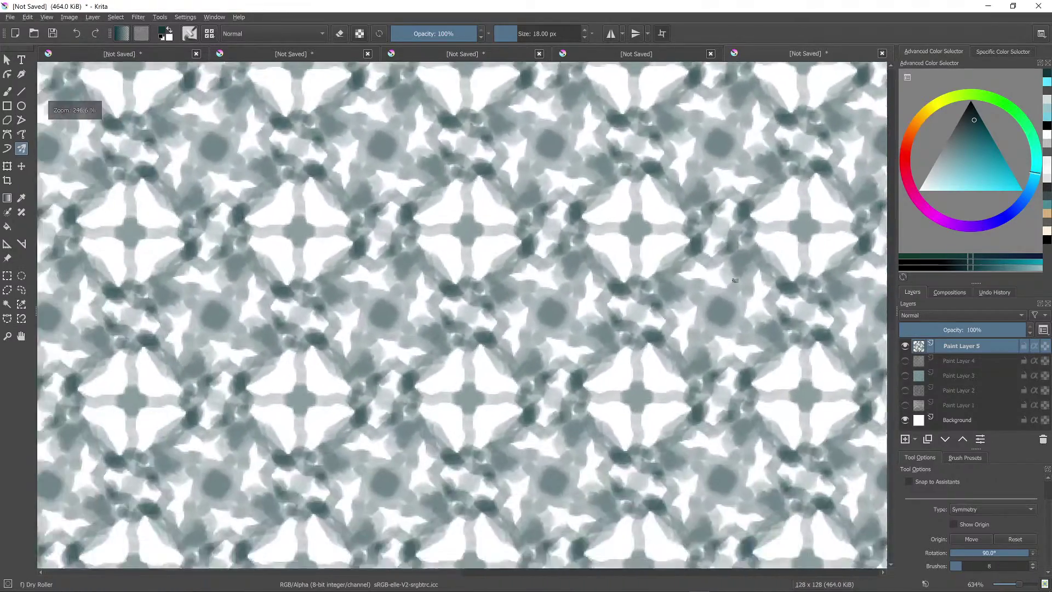
Shade the white petals around the crosses with translucent teal and add darker teal clusters between the motifs.
{"action": "scroll", "coordinate": [735, 280], "scroll_direction": "down", "scroll_amount": 2}
{"action": "mouse_move", "coordinate": [603, 307]}
{"action": "left_mouse_down"}
{"action": "mouse_move", "coordinate": [646, 263]}
{"action": "mouse_move", "coordinate": [648, 273]}
{"action": "left_mouse_up"}
{"action": "mouse_move", "coordinate": [615, 328]}
{"action": "left_mouse_down"}
{"action": "mouse_move", "coordinate": [659, 289]}
{"action": "mouse_move", "coordinate": [626, 325]}
{"action": "mouse_move", "coordinate": [598, 296]}
{"action": "mouse_move", "coordinate": [661, 324]}
{"action": "left_mouse_up"}
{"action": "scroll", "coordinate": [660, 324], "scroll_direction": "down", "scroll_amount": 5}
{"action": "scroll", "coordinate": [712, 307], "scroll_direction": "up", "scroll_amount": 5}
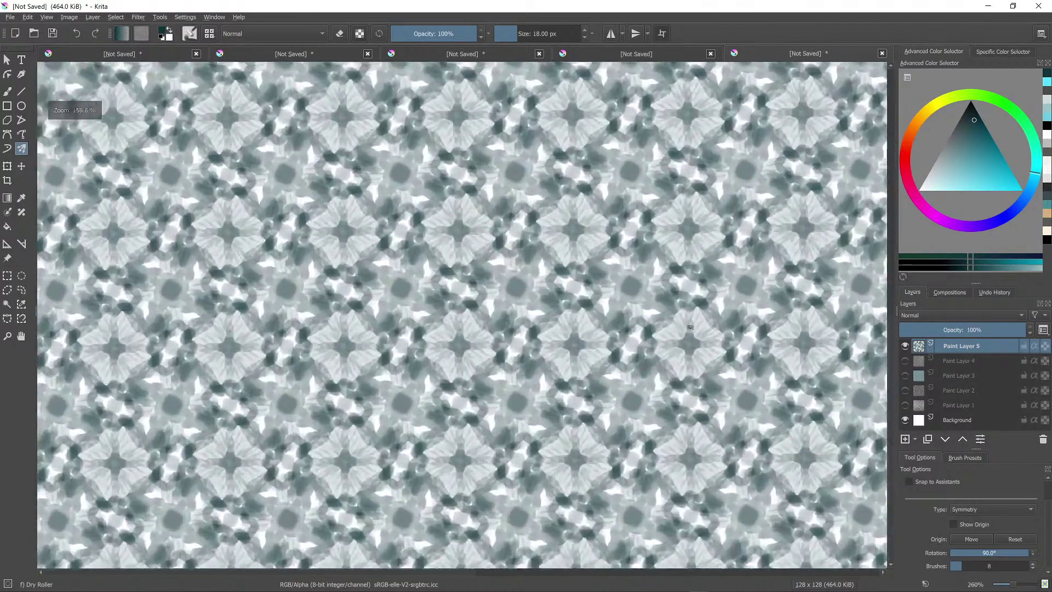
{"action": "scroll", "coordinate": [743, 299], "scroll_direction": "up", "scroll_amount": 1}
{"action": "mouse_move", "coordinate": [601, 308]}
{"action": "left_mouse_down"}
{"action": "mouse_move", "coordinate": [577, 285]}
{"action": "mouse_move", "coordinate": [659, 467]}
{"action": "left_mouse_up"}
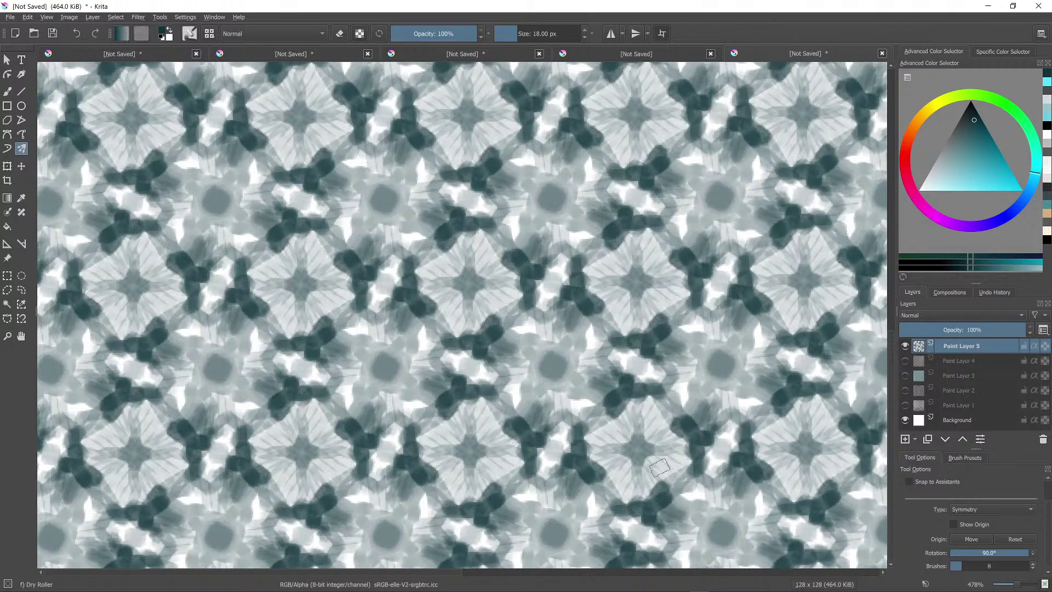
Undo all the brush strokes on Paint Layer 5 until the layer is empty.
{"action": "key", "text": "ctrl+z"}
{"action": "key", "text": "ctrl+z"}
{"action": "key", "text": "ctrl+z"}
{"action": "key", "text": "ctrl+z"}
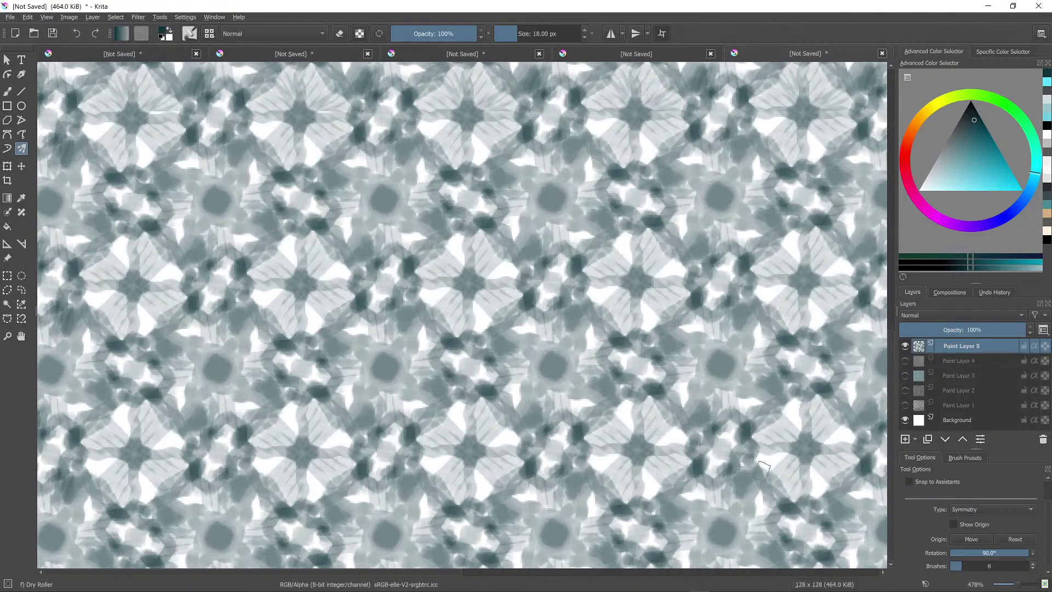
{"action": "key", "text": "ctrl+z"}
{"action": "key", "text": "ctrl+z"}
{"action": "key", "text": "ctrl+z"}
{"action": "key", "text": "ctrl+z"}
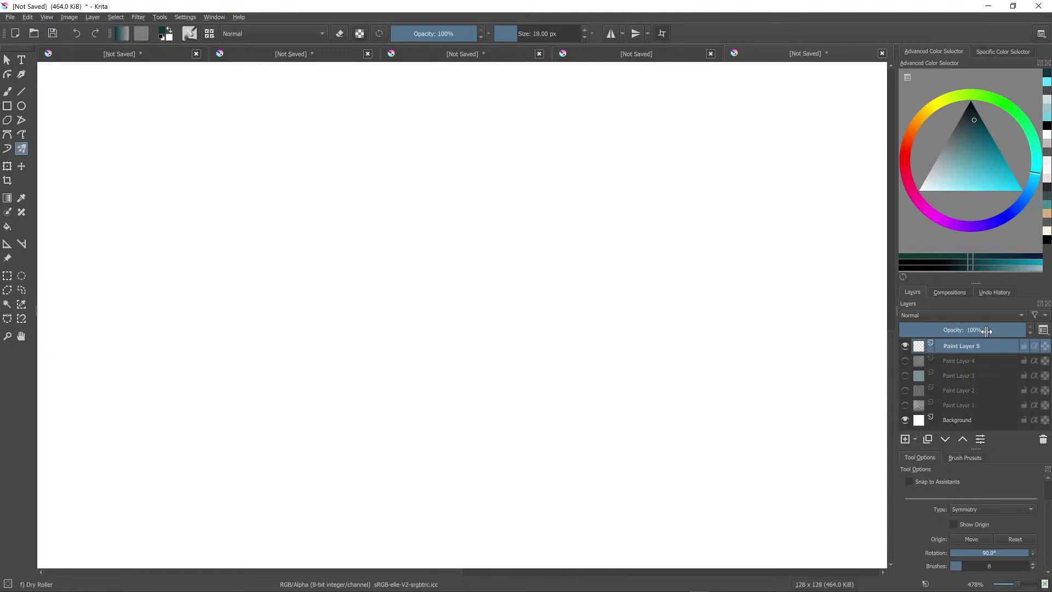
Set the multibrush type to Snowflake with 4 brushes.
{"action": "left_click", "coordinate": [973, 510]}
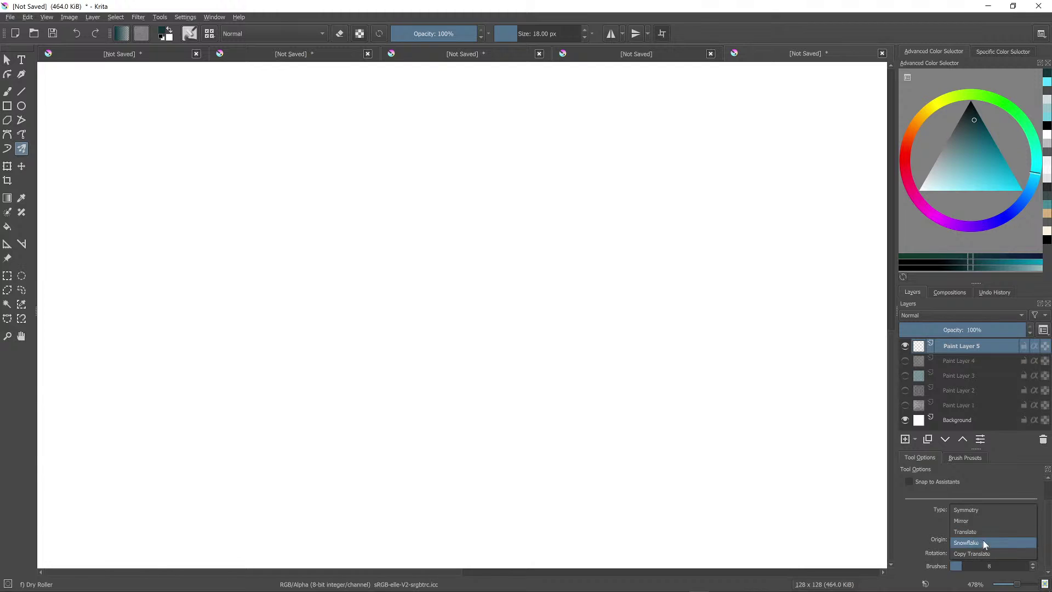
{"action": "left_click", "coordinate": [976, 542]}
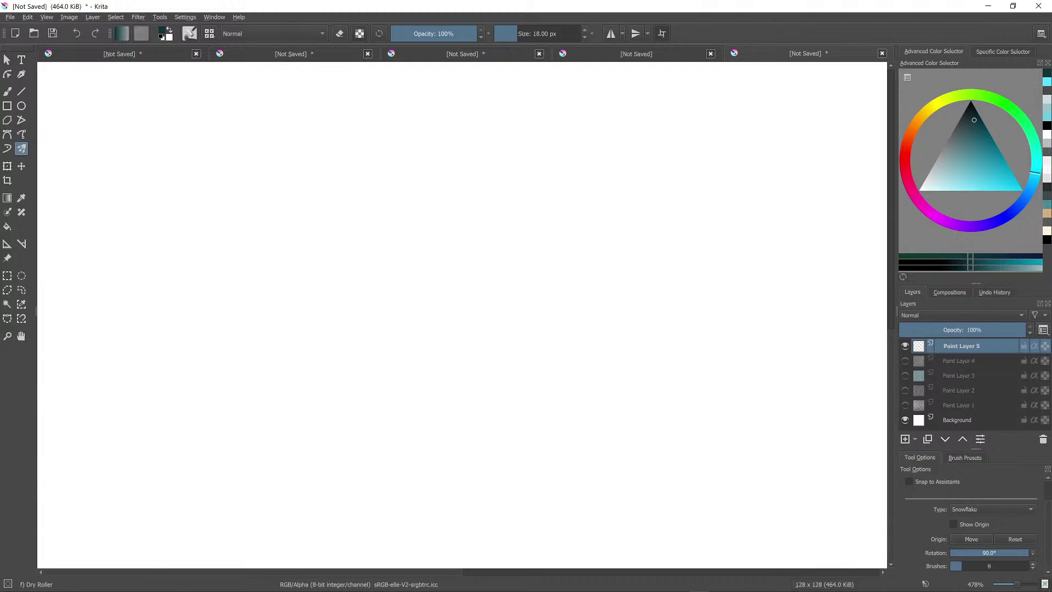
{"action": "left_click", "coordinate": [978, 565]}
{"action": "double_click", "coordinate": [987, 566]}
{"action": "type", "text": "4"}
{"action": "scroll", "coordinate": [991, 568], "scroll_direction": "down", "scroll_amount": 3}
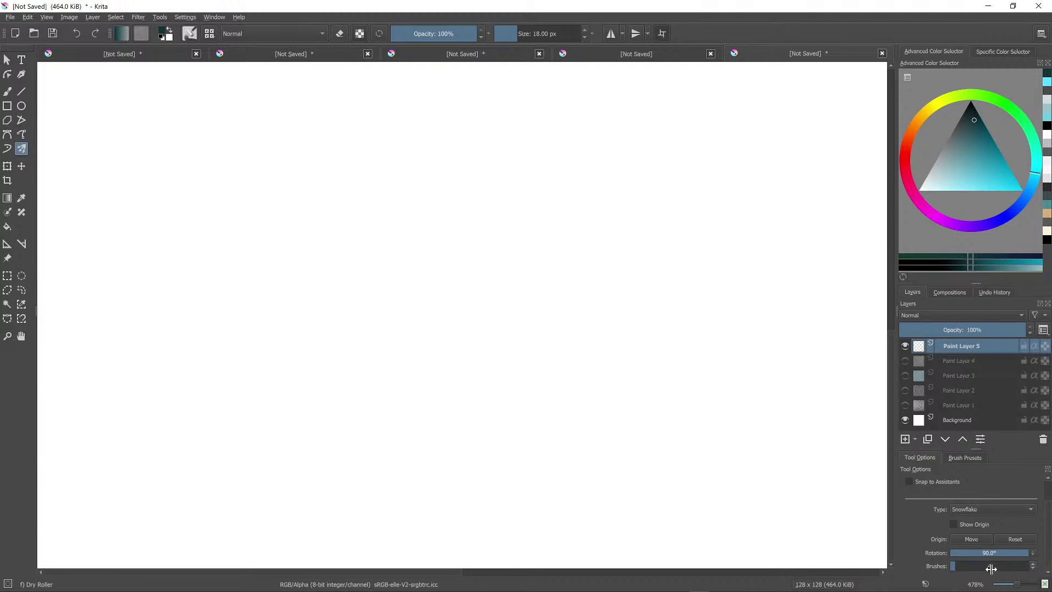
Paint a snowflake pattern of rings and crossing bands across the tile in muted teal with the 18 px Dry Roller.
{"action": "left_click", "coordinate": [976, 147]}
{"action": "mouse_move", "coordinate": [551, 291]}
{"action": "left_mouse_down"}
{"action": "mouse_move", "coordinate": [621, 253]}
{"action": "mouse_move", "coordinate": [617, 268]}
{"action": "mouse_move", "coordinate": [563, 208]}
{"action": "mouse_move", "coordinate": [572, 205]}
{"action": "mouse_move", "coordinate": [540, 231]}
{"action": "mouse_move", "coordinate": [580, 238]}
{"action": "mouse_move", "coordinate": [594, 196]}
{"action": "mouse_move", "coordinate": [627, 181]}
{"action": "mouse_move", "coordinate": [602, 185]}
{"action": "mouse_move", "coordinate": [641, 154]}
{"action": "mouse_move", "coordinate": [628, 136]}
{"action": "mouse_move", "coordinate": [658, 127]}
{"action": "left_mouse_up"}
{"action": "scroll", "coordinate": [706, 167], "scroll_direction": "down", "scroll_amount": 4}
{"action": "scroll", "coordinate": [707, 167], "scroll_direction": "up", "scroll_amount": 2}
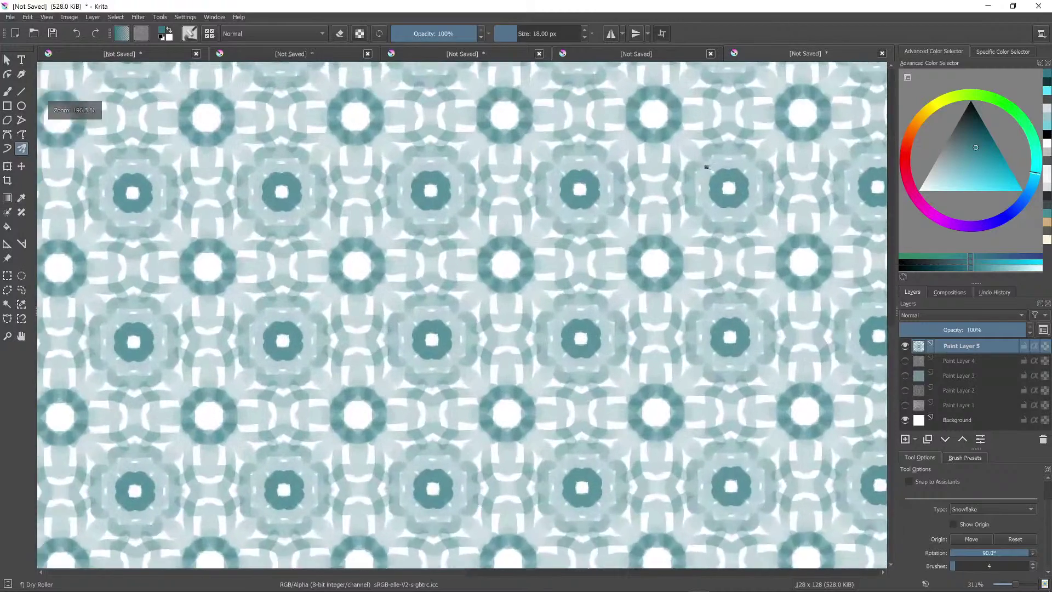
{"action": "scroll", "coordinate": [707, 168], "scroll_direction": "up", "scroll_amount": 2}
Shade the area between the rings with a dark greyish teal at a brush size of 44 px.
{"action": "left_click_drag", "start_coordinate": [964, 148], "coordinate": [953, 133]}
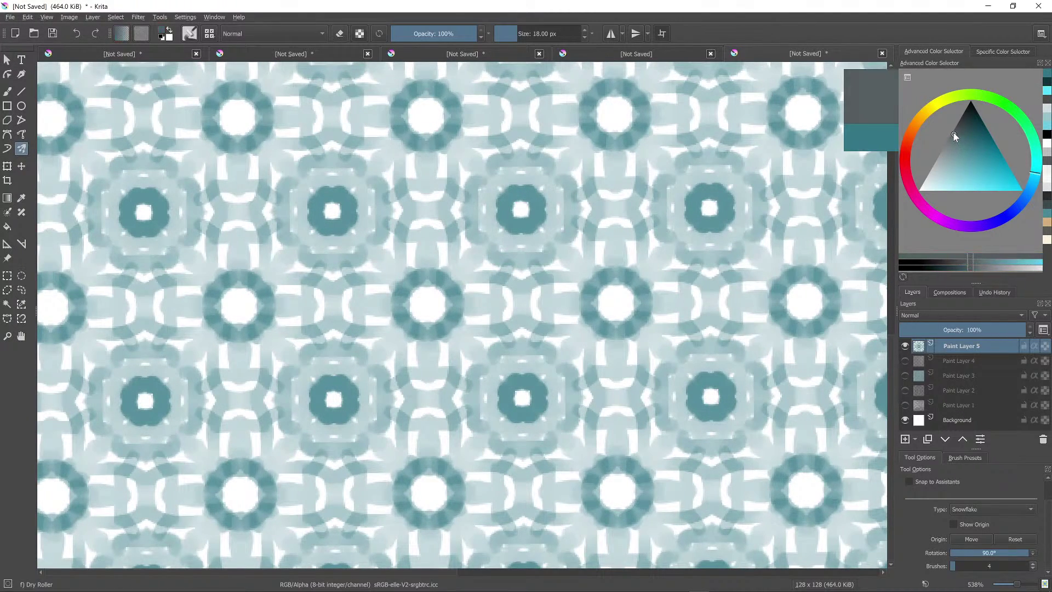
{"action": "key", "text": "bracketright"}
{"action": "key", "text": "bracketright"}
{"action": "key", "text": "bracketright"}
{"action": "key", "text": "bracketright"}
{"action": "key", "text": "bracketright"}
{"action": "key", "text": "bracketright"}
{"action": "key", "text": "bracketright"}
{"action": "key", "text": "bracketright"}
{"action": "key", "text": "bracketright"}
{"action": "key", "text": "bracketright"}
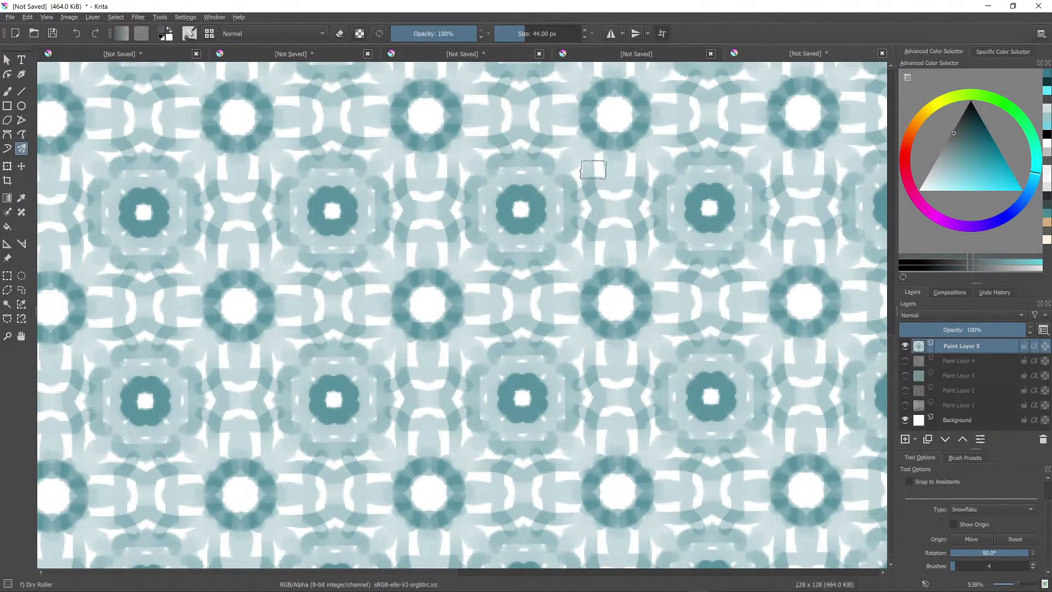
{"action": "mouse_move", "coordinate": [593, 169]}
{"action": "left_mouse_down"}
{"action": "mouse_move", "coordinate": [619, 241]}
{"action": "mouse_move", "coordinate": [639, 191]}
{"action": "mouse_move", "coordinate": [674, 159]}
{"action": "mouse_move", "coordinate": [664, 149]}
{"action": "mouse_move", "coordinate": [645, 183]}
{"action": "left_mouse_up"}
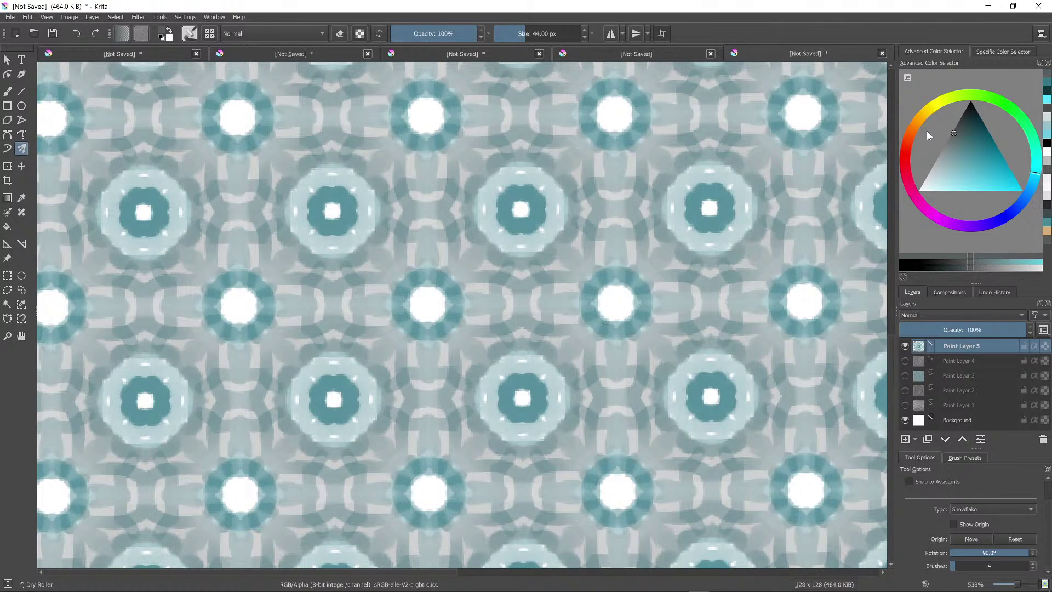
Fill the large white ring centres with magenta at a brush size of 41 px.
{"action": "left_click", "coordinate": [930, 211]}
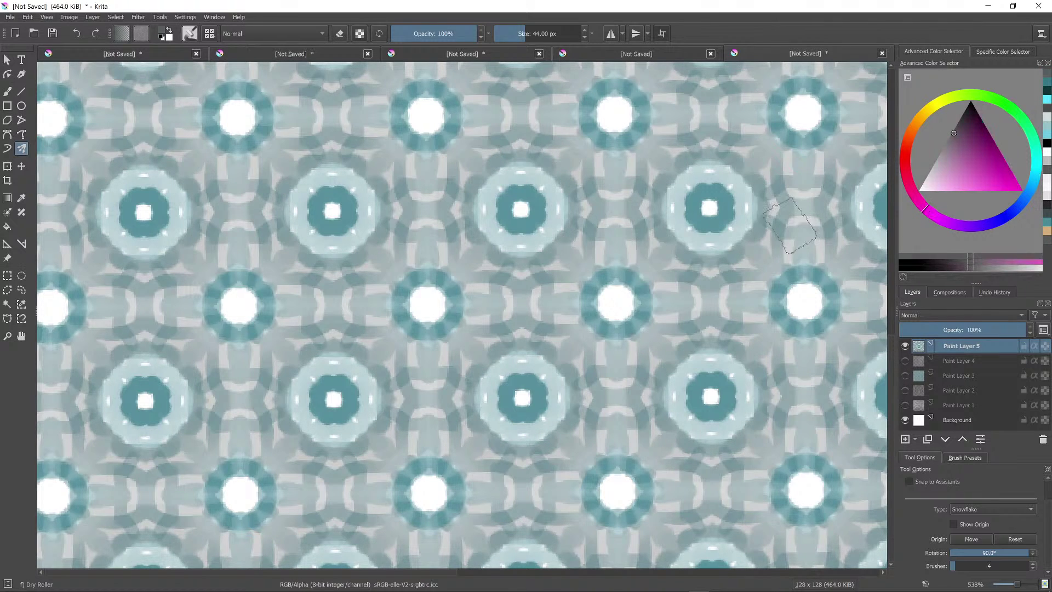
{"action": "key", "text": "bracketleft"}
{"action": "mouse_move", "coordinate": [615, 301]}
{"action": "left_mouse_down"}
{"action": "mouse_move", "coordinate": [775, 190]}
{"action": "mouse_move", "coordinate": [615, 310]}
{"action": "left_mouse_up"}
{"action": "left_click", "coordinate": [977, 175]}
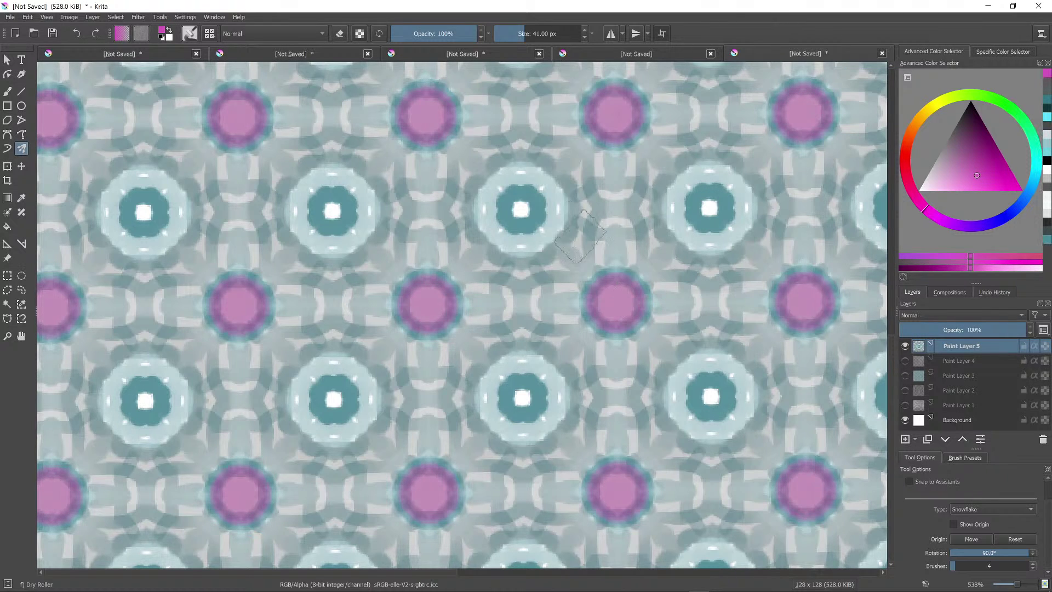
Paint the small white centres of the teal flowers magenta at a brush size of 16 px.
{"action": "key", "text": "bracketleft"}
{"action": "key", "text": "bracketleft"}
{"action": "key", "text": "bracketleft"}
{"action": "key", "text": "bracketleft"}
{"action": "key", "text": "bracketleft"}
{"action": "key", "text": "bracketleft"}
{"action": "left_click", "coordinate": [520, 209]}
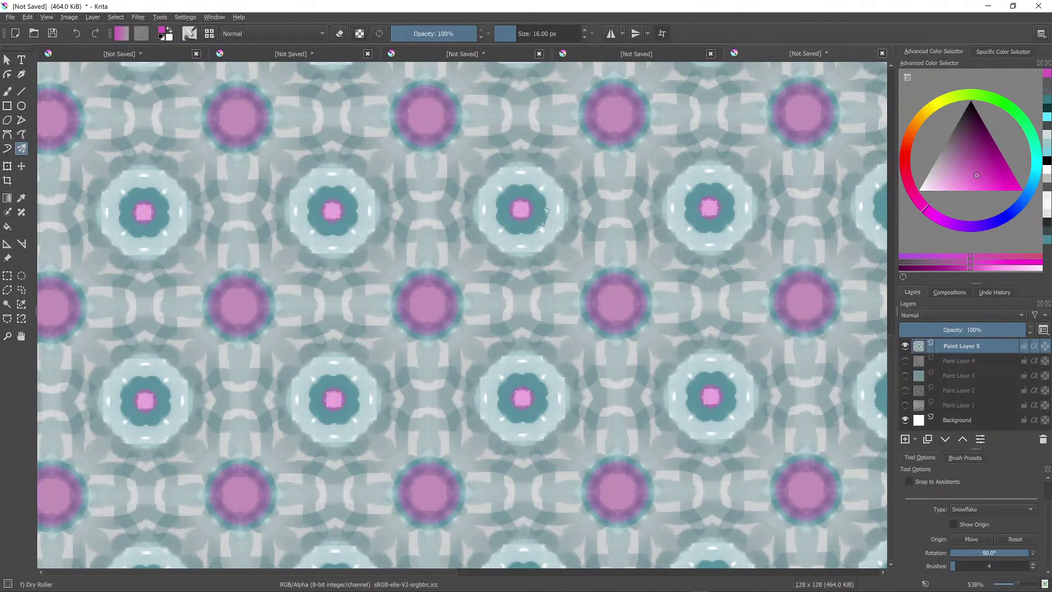
Add magenta dots around the flower centres and magenta patches across the grey background at a brush size of 15 px.
{"action": "key", "text": "bracketleft"}
{"action": "left_click_drag", "start_coordinate": [545, 217], "coordinate": [549, 216]}
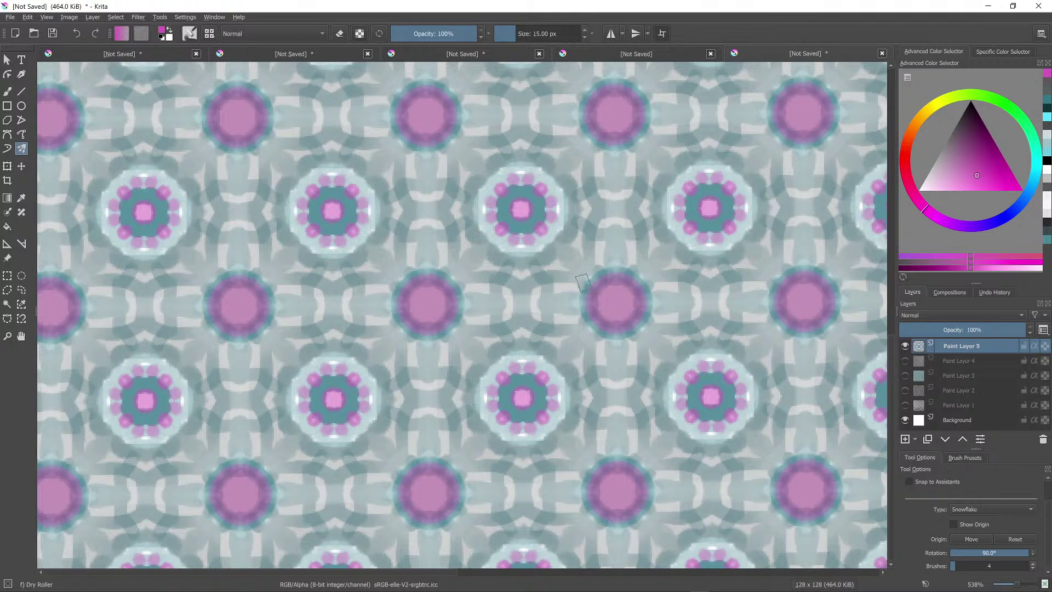
{"action": "mouse_move", "coordinate": [581, 284]}
{"action": "left_mouse_down"}
{"action": "mouse_move", "coordinate": [536, 293]}
{"action": "mouse_move", "coordinate": [536, 308]}
{"action": "mouse_move", "coordinate": [534, 271]}
{"action": "mouse_move", "coordinate": [519, 273]}
{"action": "mouse_move", "coordinate": [674, 198]}
{"action": "left_mouse_up"}
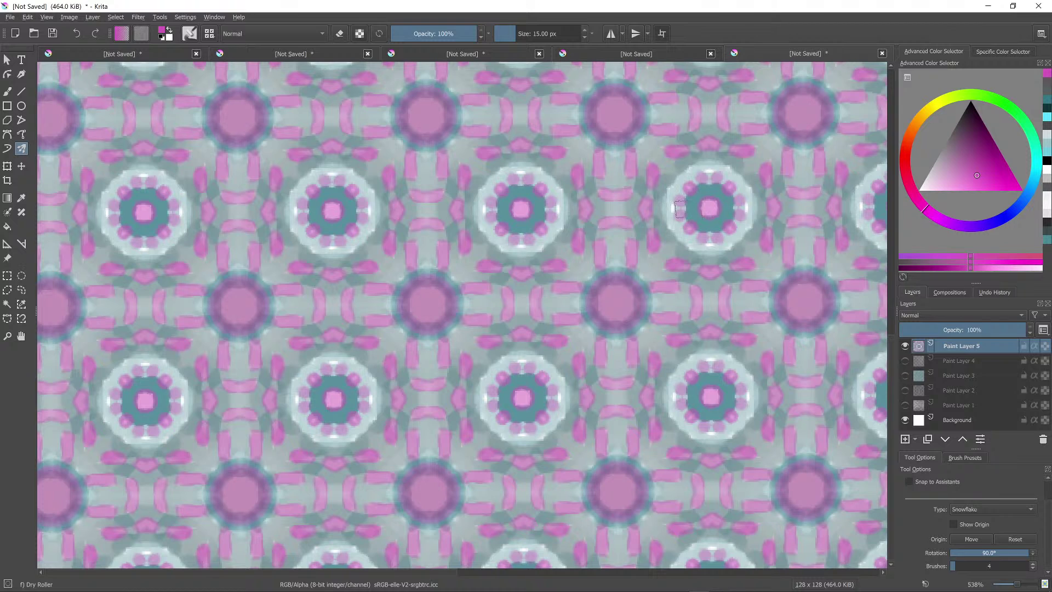
Draw thin dark grey outlines around the pale rings and branching lines between the motifs at a brush size of 3 px.
{"action": "left_click_drag", "start_coordinate": [980, 138], "coordinate": [958, 121]}
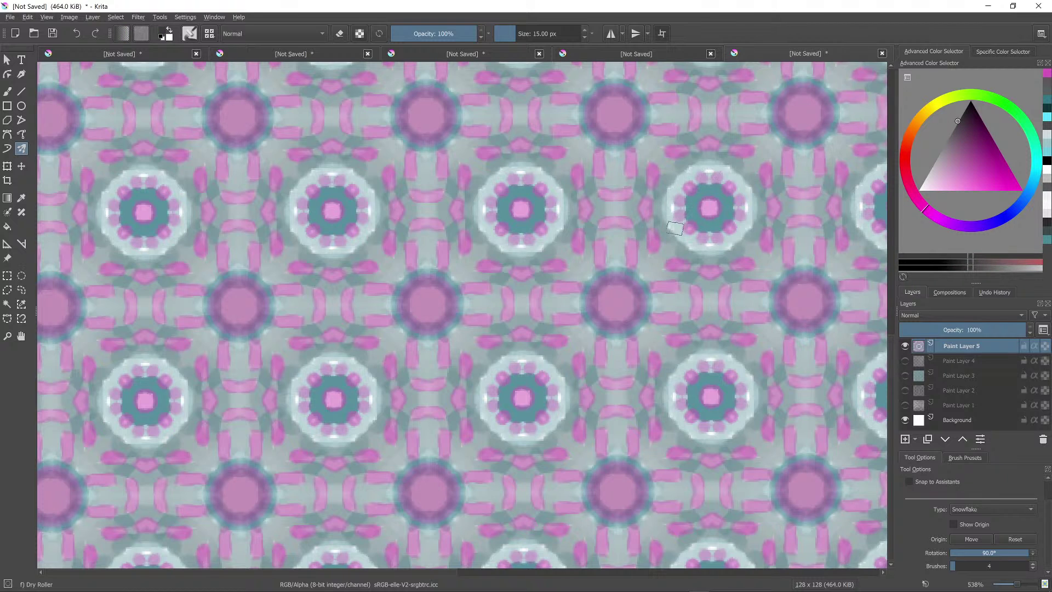
{"action": "key", "text": "bracketleft"}
{"action": "key", "text": "bracketleft"}
{"action": "key", "text": "bracketleft"}
{"action": "key", "text": "bracketleft"}
{"action": "key", "text": "bracketleft"}
{"action": "key", "text": "bracketleft"}
{"action": "mouse_move", "coordinate": [639, 275]}
{"action": "left_mouse_down"}
{"action": "mouse_move", "coordinate": [665, 241]}
{"action": "mouse_move", "coordinate": [666, 186]}
{"action": "mouse_move", "coordinate": [666, 257]}
{"action": "left_mouse_up"}
{"action": "key", "text": "bracketright"}
{"action": "key", "text": "bracketright"}
{"action": "left_click_drag", "start_coordinate": [754, 386], "coordinate": [754, 413]}
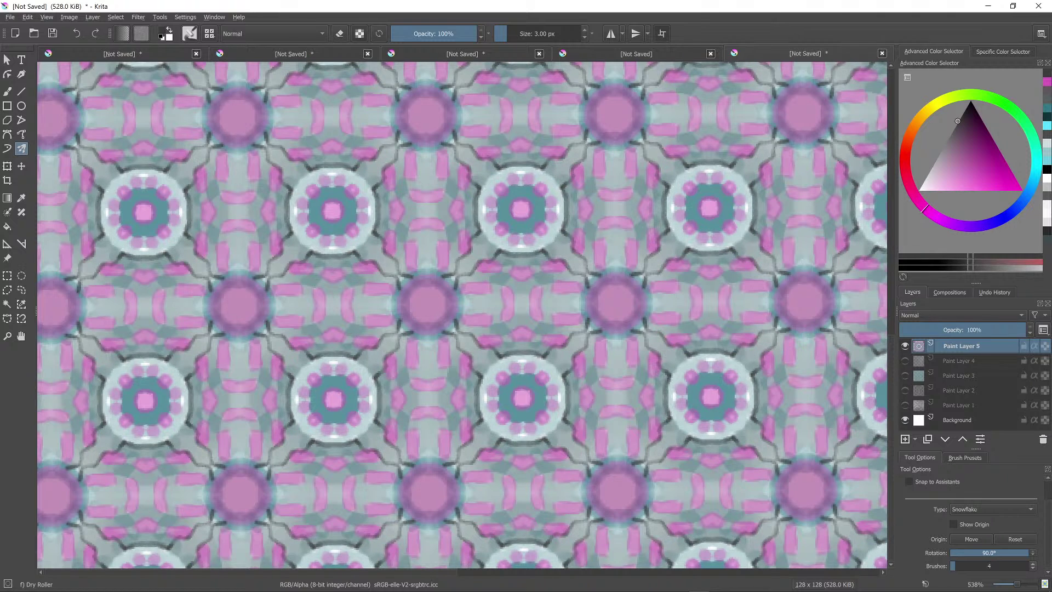
Outline the pink blocks between the motifs with thin dark grey strokes.
{"action": "left_click_drag", "start_coordinate": [627, 200], "coordinate": [725, 317]}
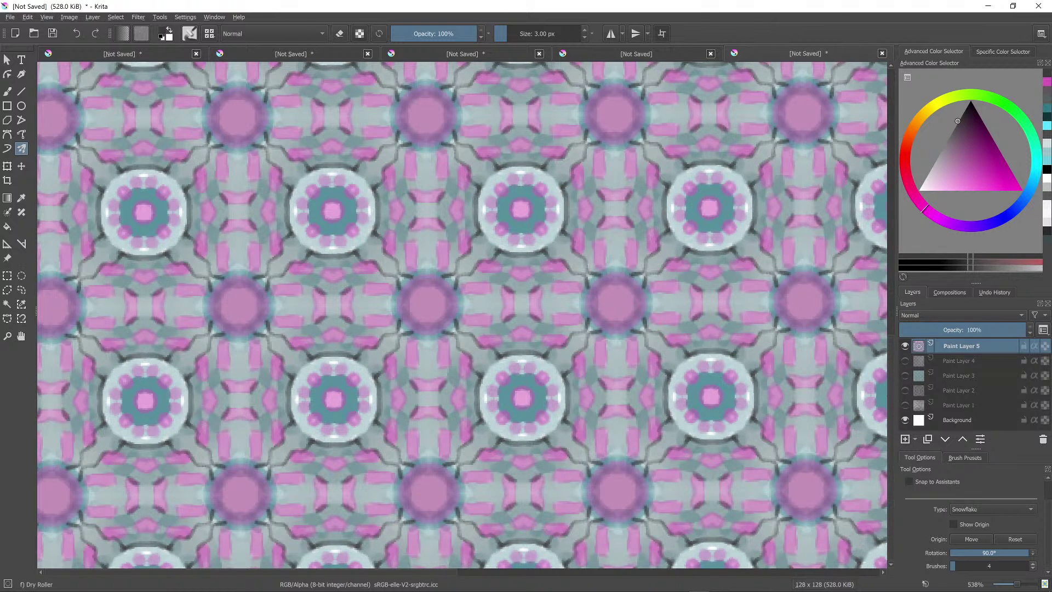
{"action": "mouse_move", "coordinate": [628, 185]}
{"action": "left_mouse_down"}
{"action": "mouse_move", "coordinate": [638, 177]}
{"action": "mouse_move", "coordinate": [627, 142]}
{"action": "left_mouse_up"}
{"action": "left_click_drag", "start_coordinate": [644, 98], "coordinate": [660, 101]}
{"action": "left_click_drag", "start_coordinate": [647, 280], "coordinate": [661, 287]}
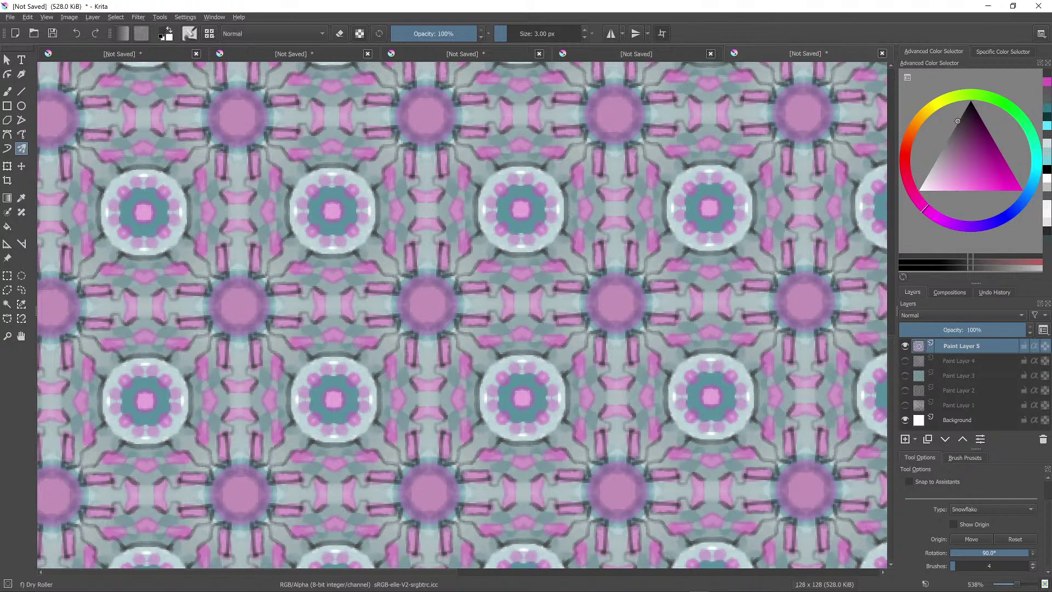
Outline the large magenta centres in dark grey and add dark angular borders around their purple rings.
{"action": "left_click_drag", "start_coordinate": [762, 84], "coordinate": [763, 93]}
{"action": "left_click_drag", "start_coordinate": [627, 101], "coordinate": [614, 95]}
{"action": "left_click_drag", "start_coordinate": [419, 141], "coordinate": [435, 140]}
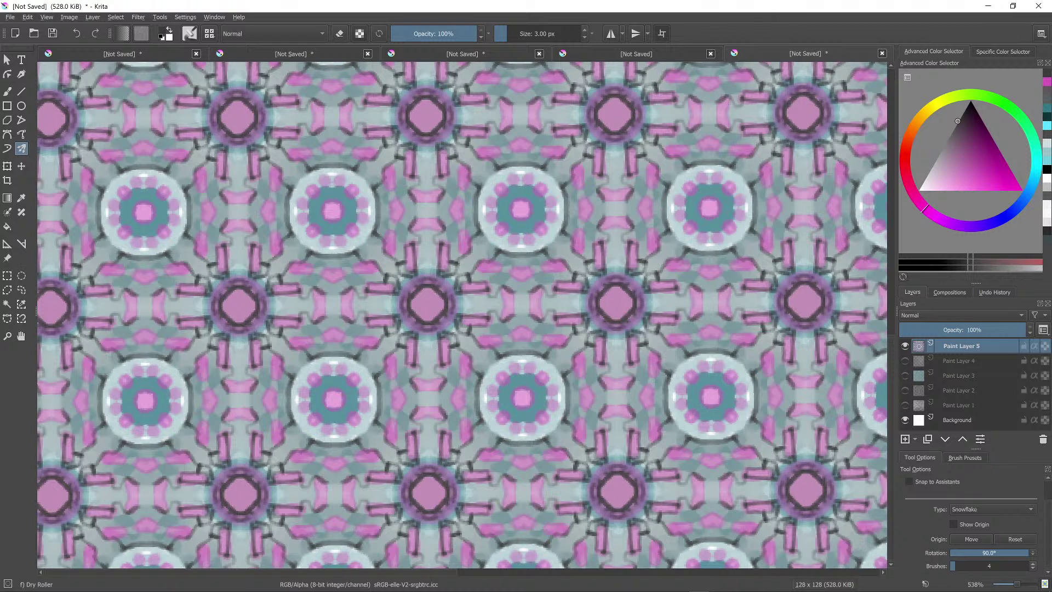
{"action": "mouse_move", "coordinate": [408, 274]}
{"action": "left_mouse_down"}
{"action": "mouse_move", "coordinate": [447, 273]}
{"action": "mouse_move", "coordinate": [465, 315]}
{"action": "left_mouse_up"}
{"action": "left_click_drag", "start_coordinate": [653, 101], "coordinate": [653, 127]}
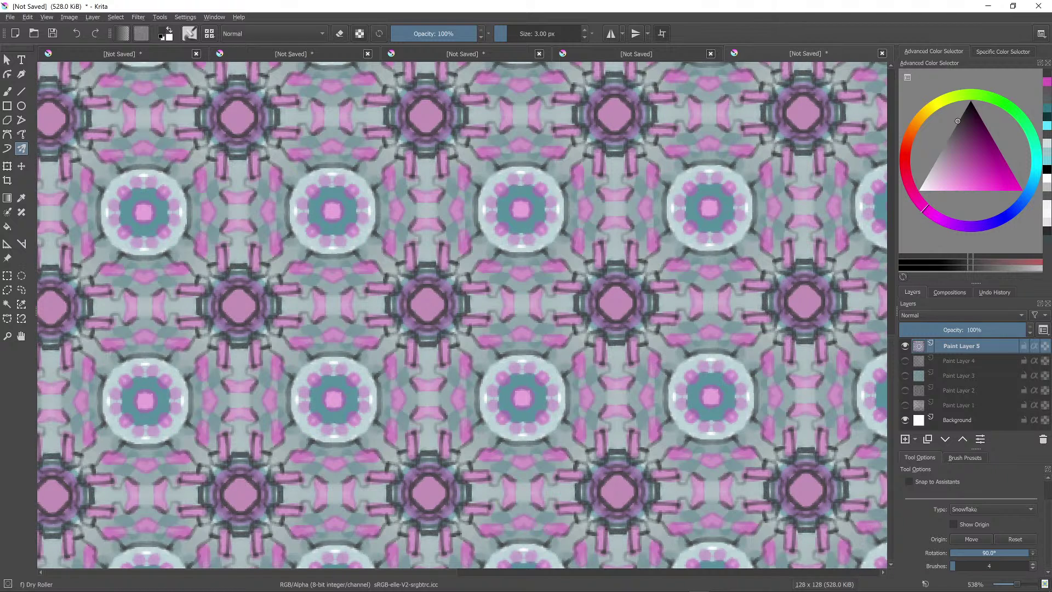
{"action": "left_click_drag", "start_coordinate": [382, 108], "coordinate": [382, 124]}
Sample white from the canvas and paint small white highlights at the diagonal corners of the pale rings.
{"action": "mouse_move", "coordinate": [673, 234]}
{"action": "left_mouse_down"}
{"action": "mouse_move", "coordinate": [678, 247]}
{"action": "mouse_move", "coordinate": [667, 247]}
{"action": "left_mouse_up"}
{"action": "left_click", "coordinate": [729, 197], "text": "ctrl"}
{"action": "scroll", "coordinate": [667, 246], "scroll_direction": "down", "scroll_amount": 4}
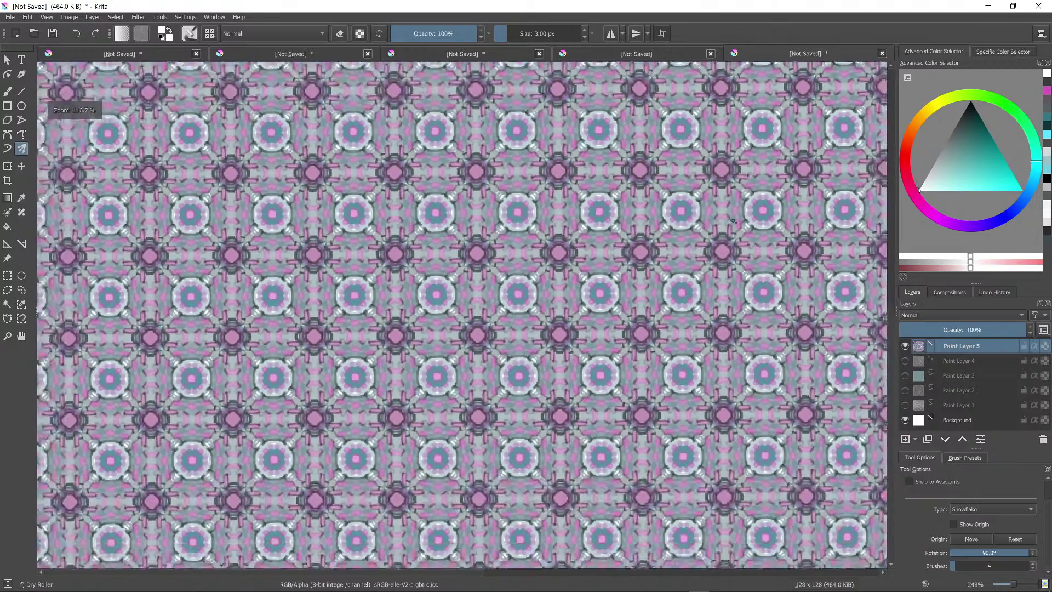
{"action": "scroll", "coordinate": [766, 216], "scroll_direction": "up", "scroll_amount": 6}
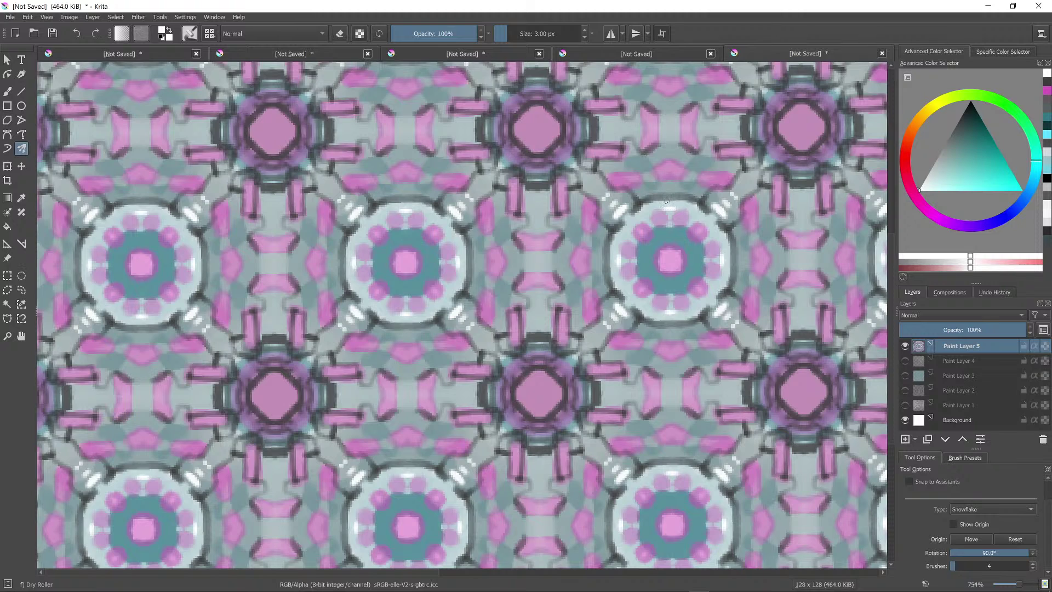
Turn off wrap-around mode and trace the edges of the single tile with a near-black border.
{"action": "key", "text": "w"}
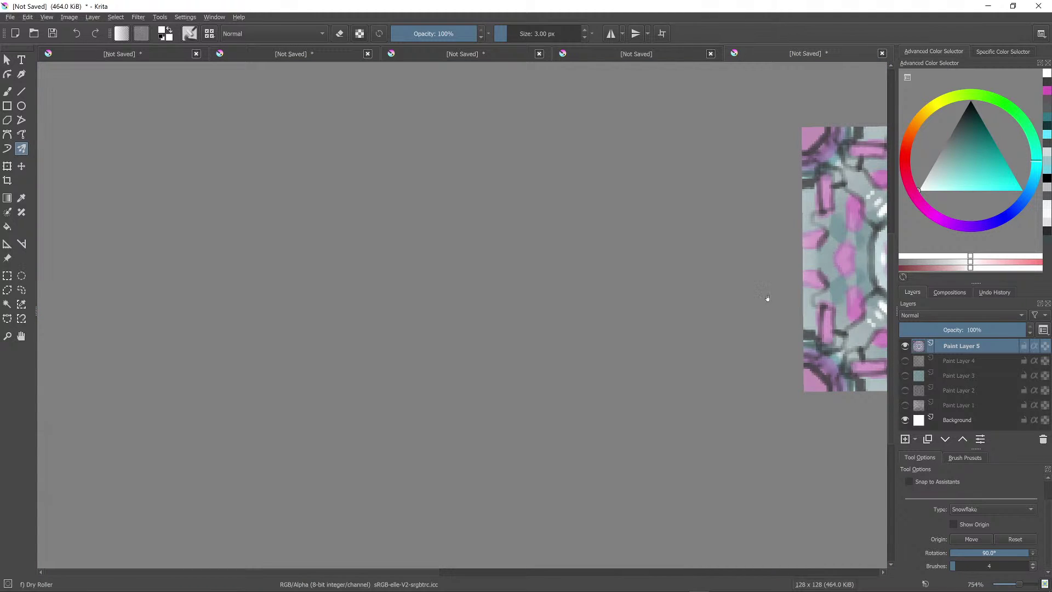
{"action": "scroll", "coordinate": [514, 323], "scroll_direction": "right", "scroll_amount": 10}
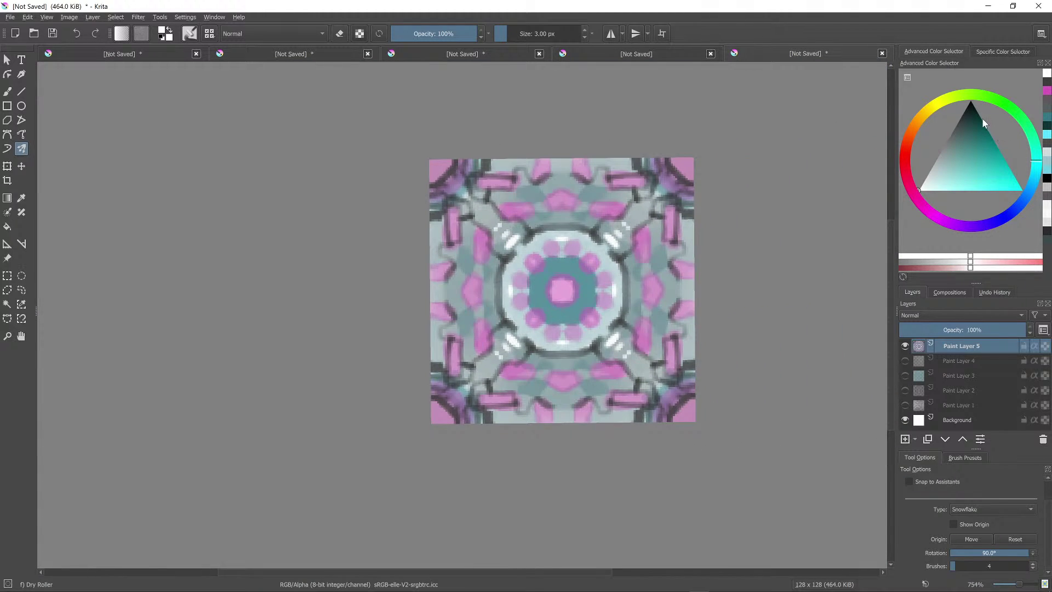
{"action": "left_click_drag", "start_coordinate": [983, 123], "coordinate": [972, 106]}
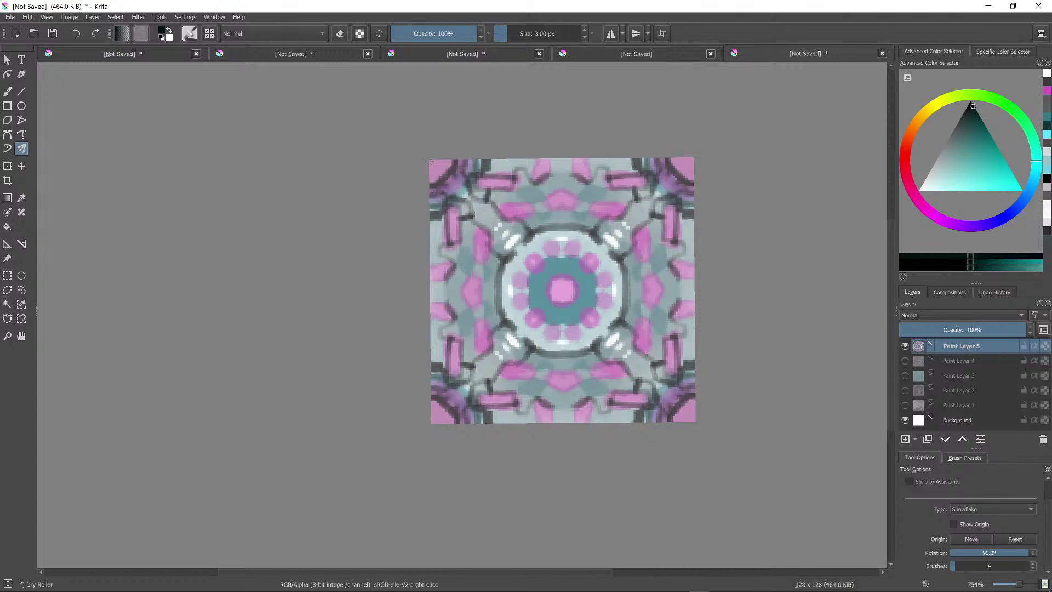
{"action": "mouse_move", "coordinate": [430, 160]}
{"action": "left_mouse_down"}
{"action": "mouse_move", "coordinate": [431, 263]}
{"action": "mouse_move", "coordinate": [431, 240]}
{"action": "mouse_move", "coordinate": [431, 252]}
{"action": "left_mouse_up"}
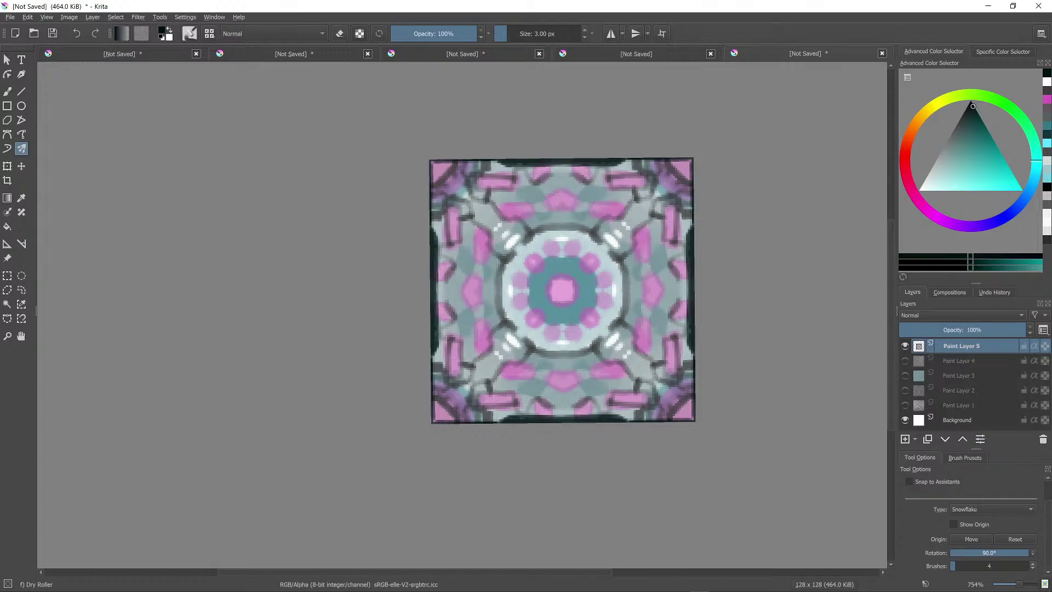
Turn wrap-around mode back on and darken the tile junctions with short near-black strokes.
{"action": "key", "text": "w"}
{"action": "scroll", "coordinate": [461, 315], "scroll_direction": "down", "scroll_amount": 4}
{"action": "scroll", "coordinate": [462, 315], "scroll_direction": "up", "scroll_amount": 5}
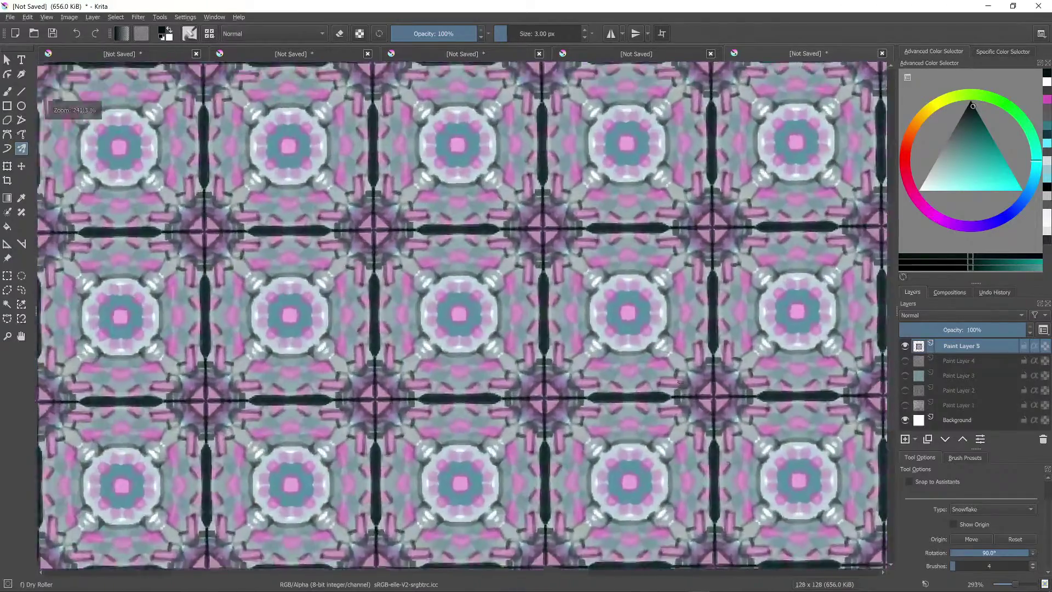
{"action": "mouse_move", "coordinate": [475, 187]}
{"action": "left_mouse_down"}
{"action": "mouse_move", "coordinate": [474, 199]}
{"action": "mouse_move", "coordinate": [488, 176]}
{"action": "left_mouse_up"}
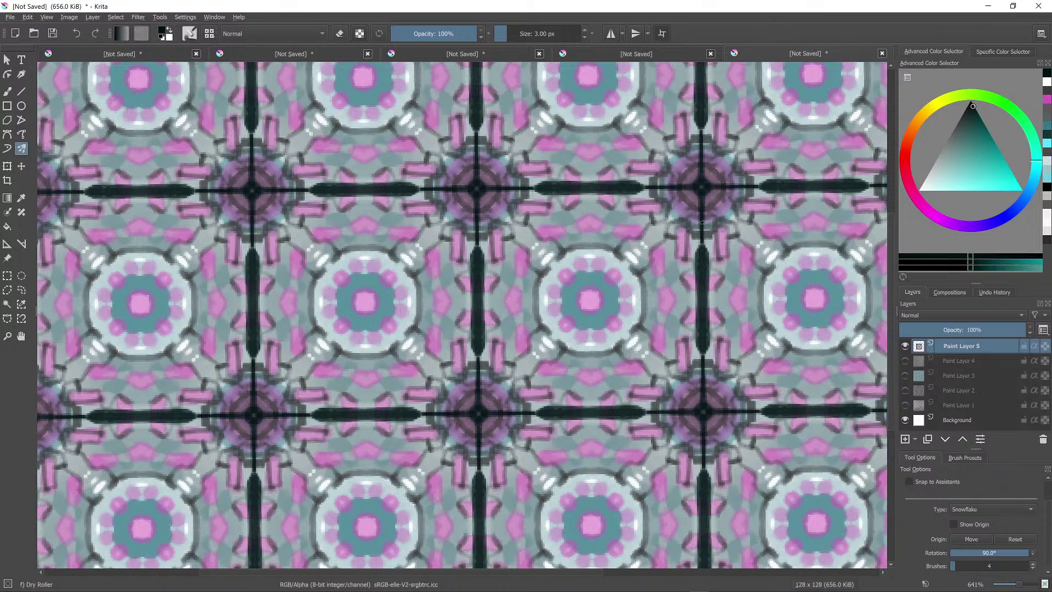
{"action": "left_click_drag", "start_coordinate": [701, 222], "coordinate": [701, 249]}
{"action": "left_click_drag", "start_coordinate": [698, 163], "coordinate": [698, 126]}
Sample white from the canvas and paint white edges alongside the dark grid bars.
{"action": "left_click", "coordinate": [655, 307], "text": "ctrl"}
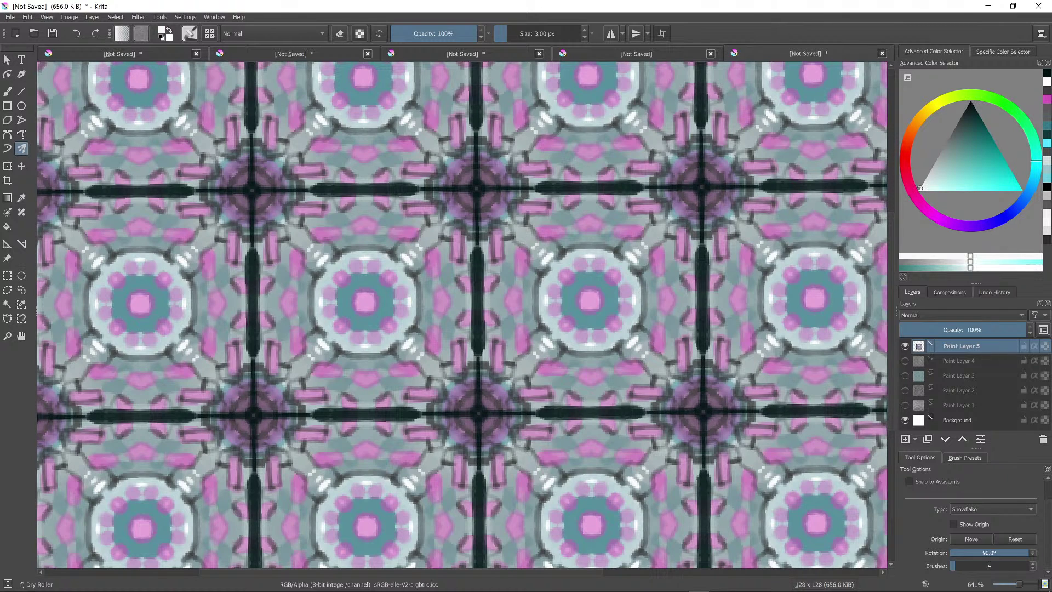
{"action": "left_click_drag", "start_coordinate": [694, 195], "coordinate": [692, 403]}
{"action": "scroll", "coordinate": [710, 351], "scroll_direction": "down", "scroll_amount": 6}
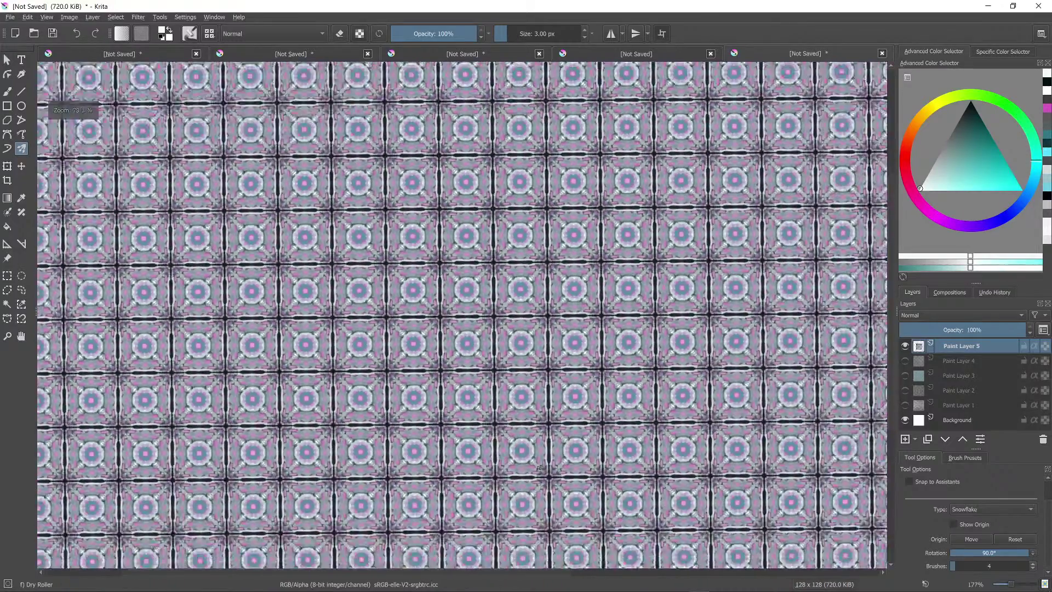
Paint over the tile interiors with a dark grey-blue at a brush size of 24 px, leaving the black-and-white grid exposed.
{"action": "scroll", "coordinate": [703, 338], "scroll_direction": "up", "scroll_amount": 7}
{"action": "scroll", "coordinate": [703, 337], "scroll_direction": "up", "scroll_amount": 1}
{"action": "left_click", "coordinate": [699, 259], "text": "ctrl"}
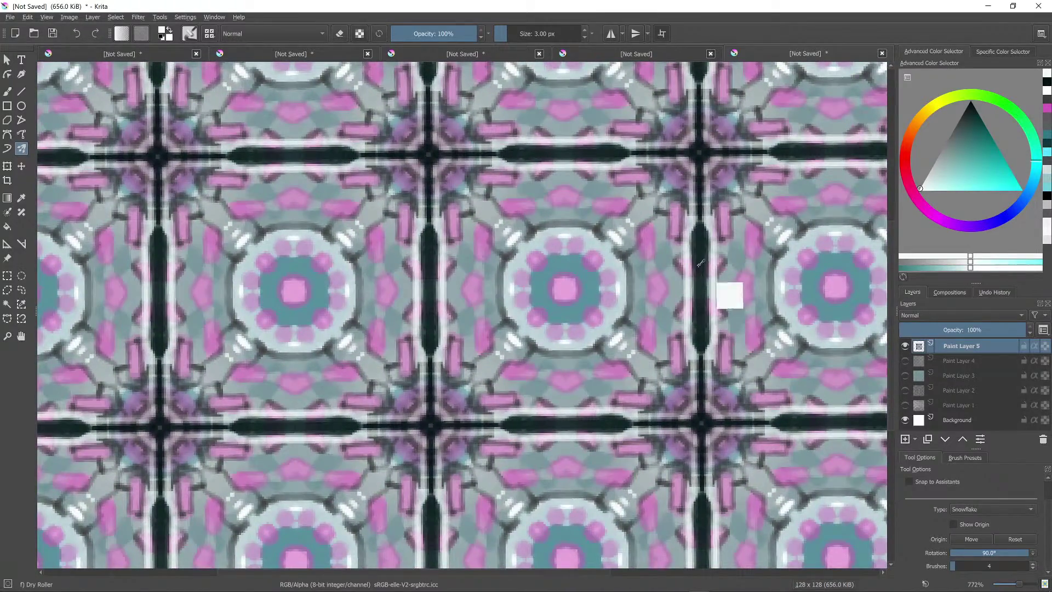
{"action": "key", "text": "bracketright"}
{"action": "key", "text": "bracketright"}
{"action": "key", "text": "bracketright"}
{"action": "key", "text": "bracketright"}
{"action": "key", "text": "bracketright"}
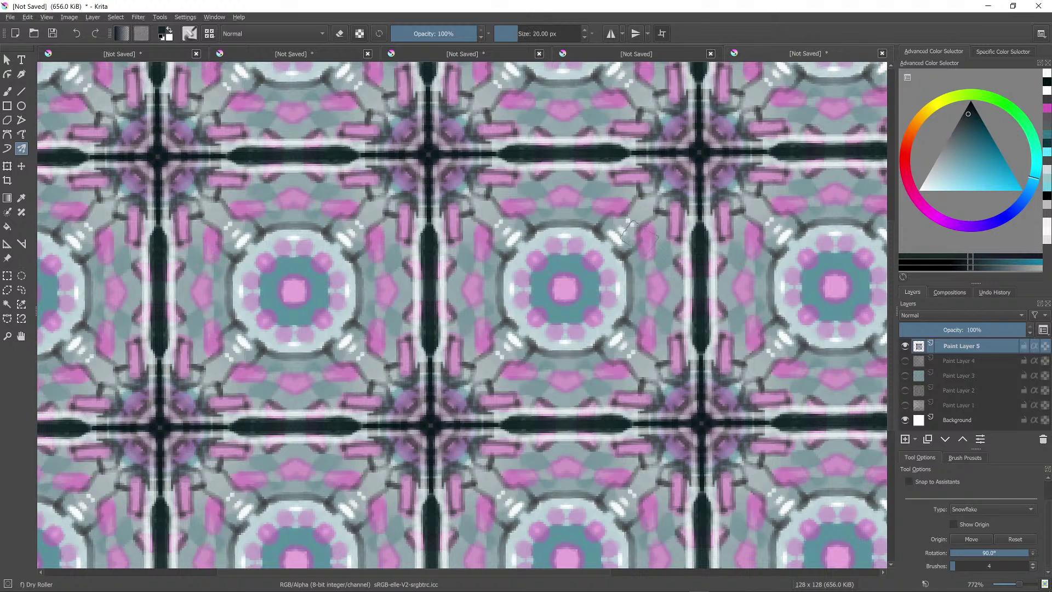
{"action": "left_click", "coordinate": [485, 216], "text": "ctrl"}
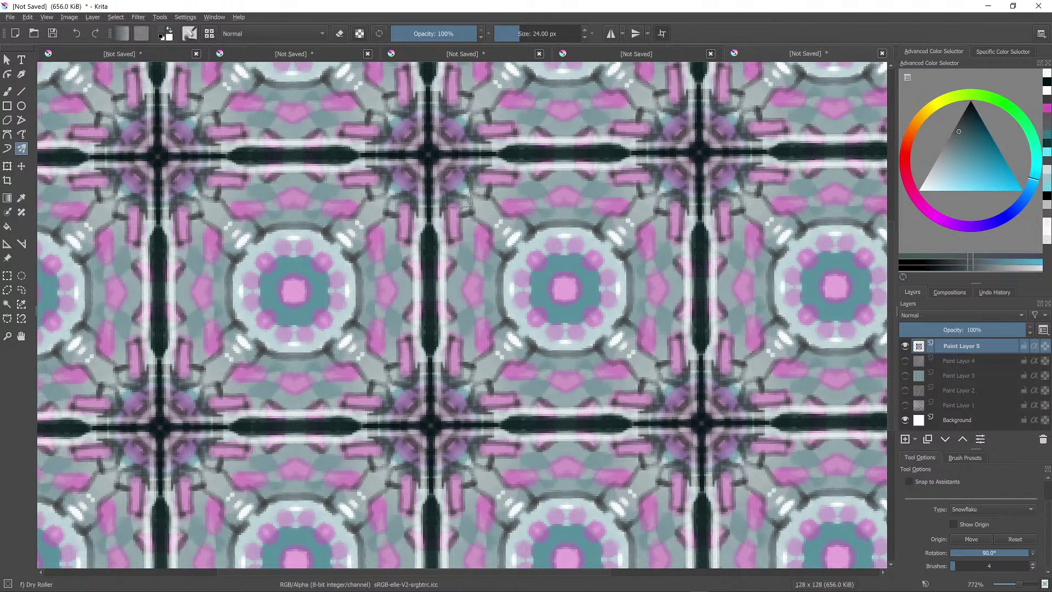
{"action": "mouse_move", "coordinate": [460, 197]}
{"action": "left_mouse_down"}
{"action": "mouse_move", "coordinate": [466, 348]}
{"action": "mouse_move", "coordinate": [476, 193]}
{"action": "mouse_move", "coordinate": [484, 363]}
{"action": "mouse_move", "coordinate": [500, 399]}
{"action": "mouse_move", "coordinate": [527, 174]}
{"action": "mouse_move", "coordinate": [574, 247]}
{"action": "mouse_move", "coordinate": [571, 283]}
{"action": "mouse_move", "coordinate": [610, 344]}
{"action": "mouse_move", "coordinate": [614, 237]}
{"action": "mouse_move", "coordinate": [594, 226]}
{"action": "mouse_move", "coordinate": [582, 302]}
{"action": "mouse_move", "coordinate": [491, 305]}
{"action": "mouse_move", "coordinate": [475, 294]}
{"action": "mouse_move", "coordinate": [495, 269]}
{"action": "mouse_move", "coordinate": [556, 251]}
{"action": "mouse_move", "coordinate": [585, 286]}
{"action": "left_mouse_up"}
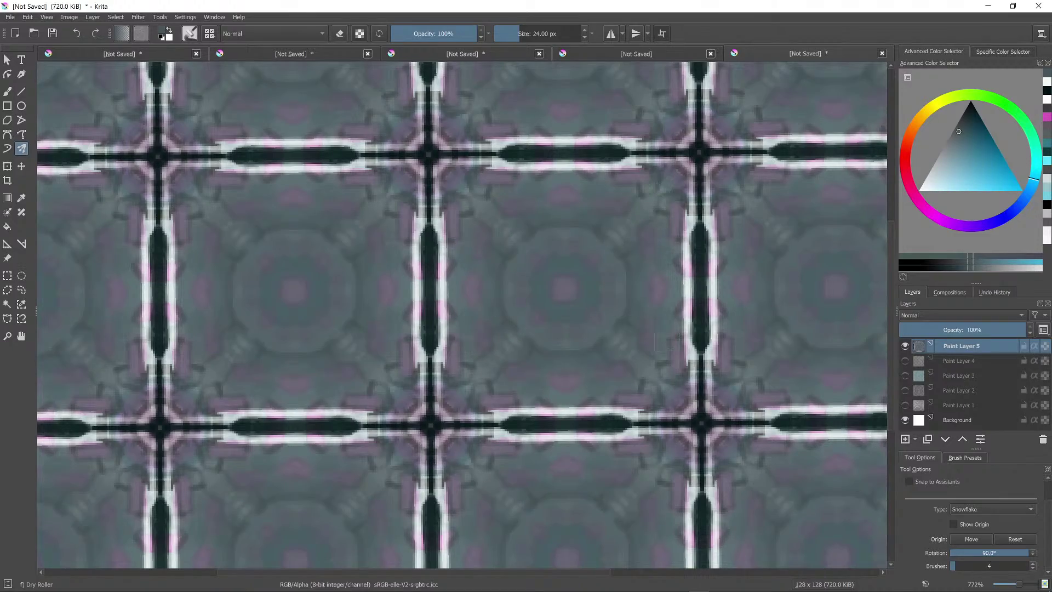
{"action": "scroll", "coordinate": [682, 291], "scroll_direction": "down", "scroll_amount": 8}
{"action": "scroll", "coordinate": [712, 287], "scroll_direction": "up", "scroll_amount": 6}
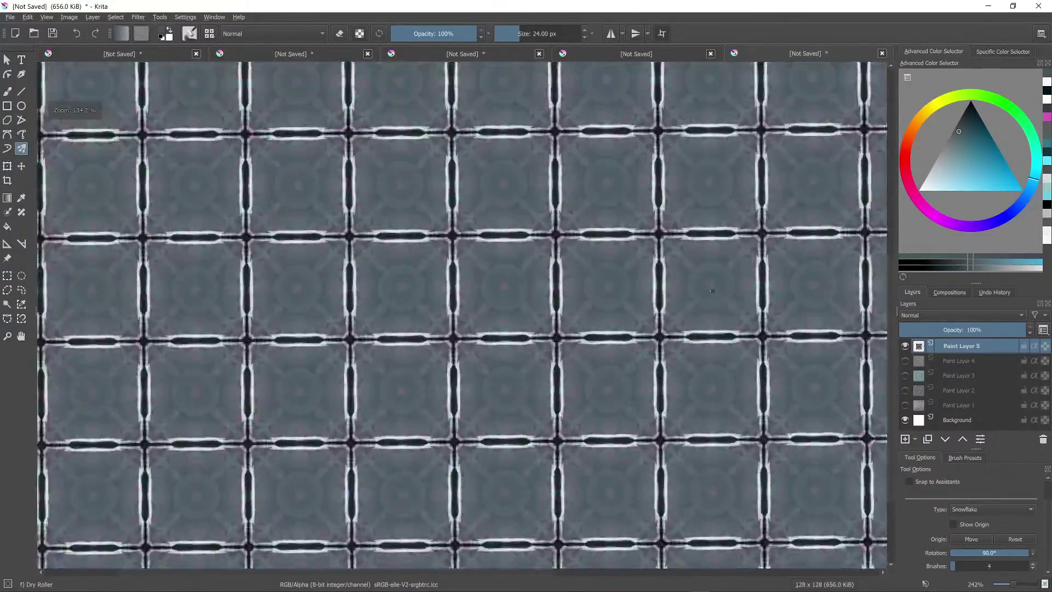
Sample a pale grey-blue from the canvas and lighten the tile interiors inside the black-and-white grid.
{"action": "scroll", "coordinate": [715, 287], "scroll_direction": "up", "scroll_amount": 1}
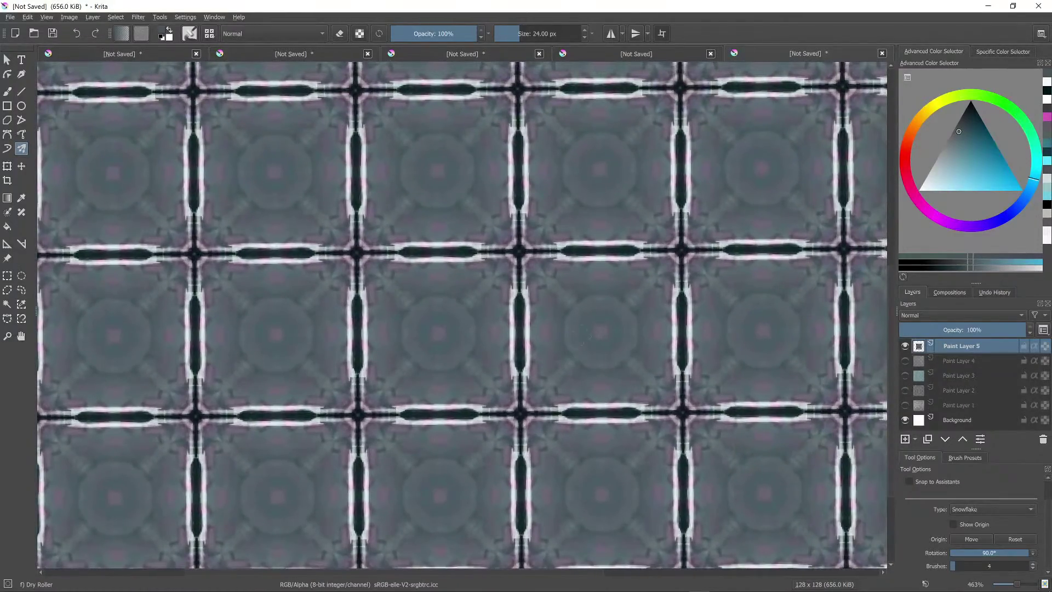
{"action": "left_click", "coordinate": [530, 298], "text": "ctrl"}
{"action": "left_click_drag", "start_coordinate": [540, 272], "coordinate": [548, 416]}
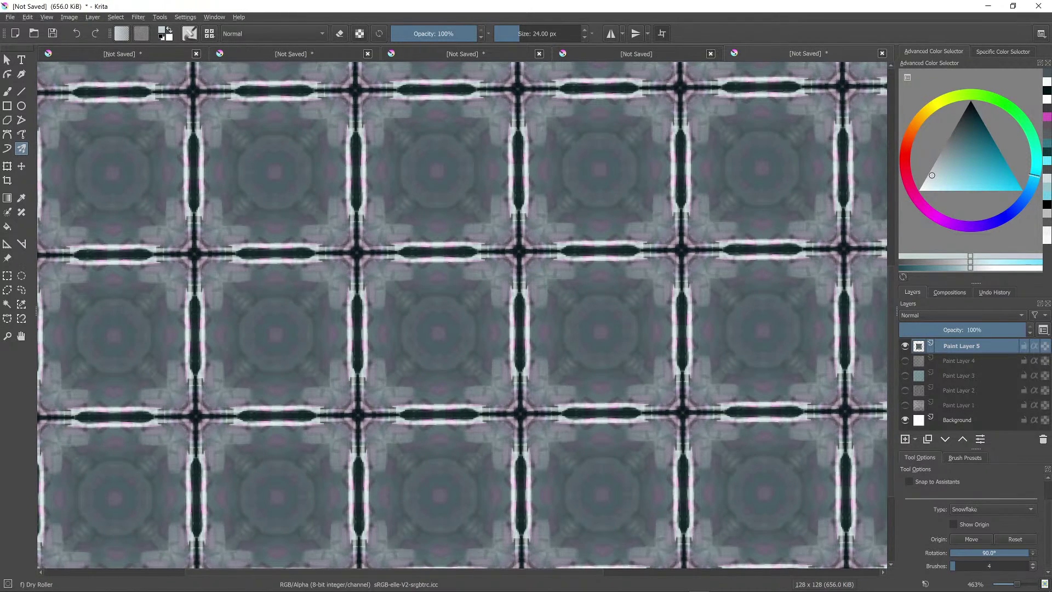
{"action": "mouse_move", "coordinate": [405, 137]}
{"action": "left_mouse_down"}
{"action": "mouse_move", "coordinate": [466, 202]}
{"action": "mouse_move", "coordinate": [416, 198]}
{"action": "mouse_move", "coordinate": [438, 153]}
{"action": "mouse_move", "coordinate": [438, 169]}
{"action": "left_mouse_up"}
{"action": "scroll", "coordinate": [658, 372], "scroll_direction": "down", "scroll_amount": 6}
{"action": "scroll", "coordinate": [658, 373], "scroll_direction": "up", "scroll_amount": 2}
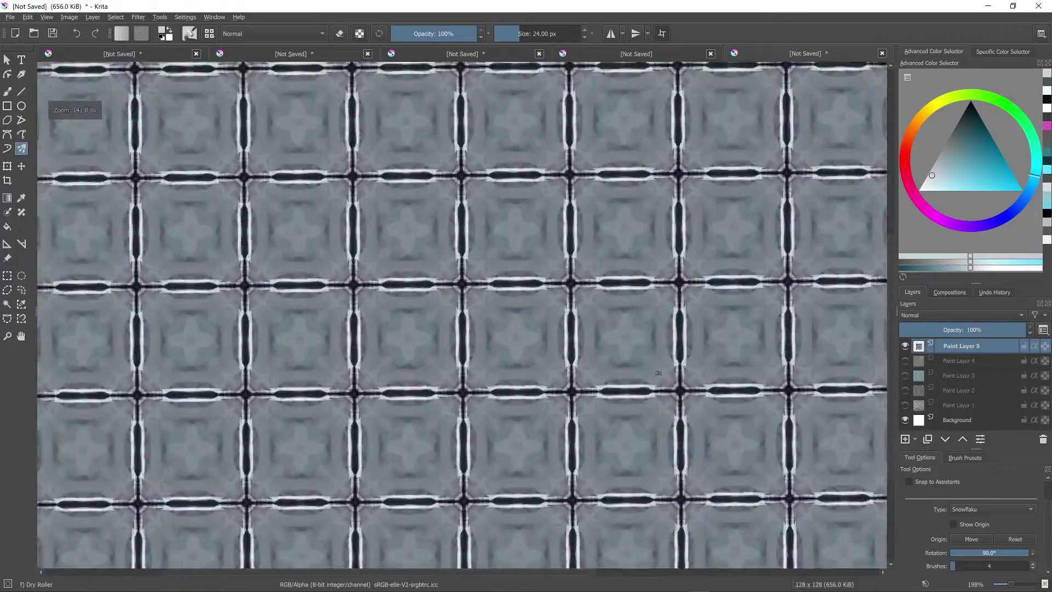
Brush pale criss-cross strokes over the darker square in the centre of each tile.
{"action": "scroll", "coordinate": [658, 372], "scroll_direction": "up", "scroll_amount": 5}
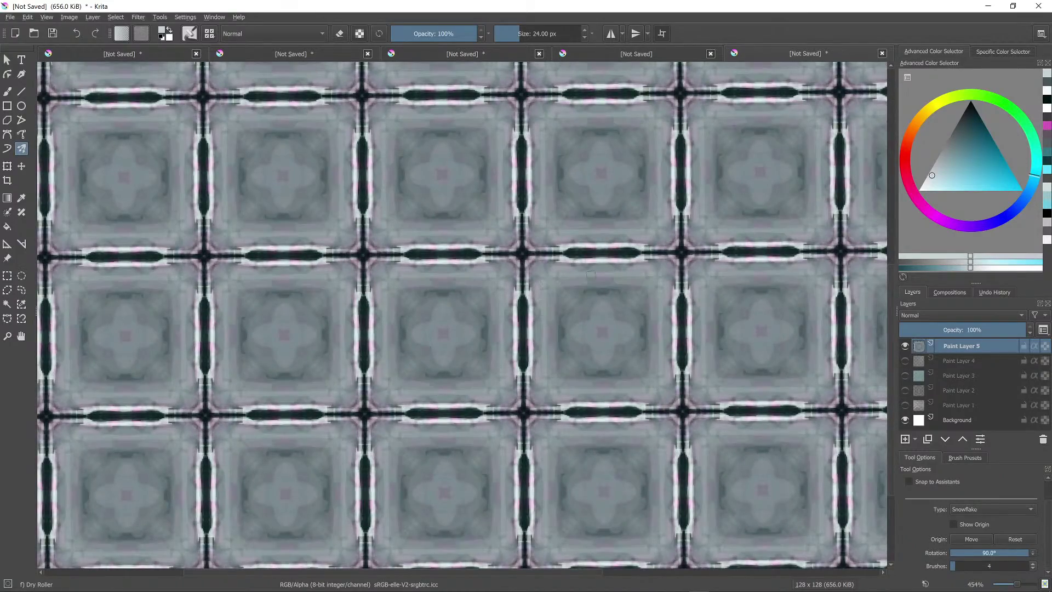
{"action": "left_click_drag", "start_coordinate": [590, 274], "coordinate": [566, 390]}
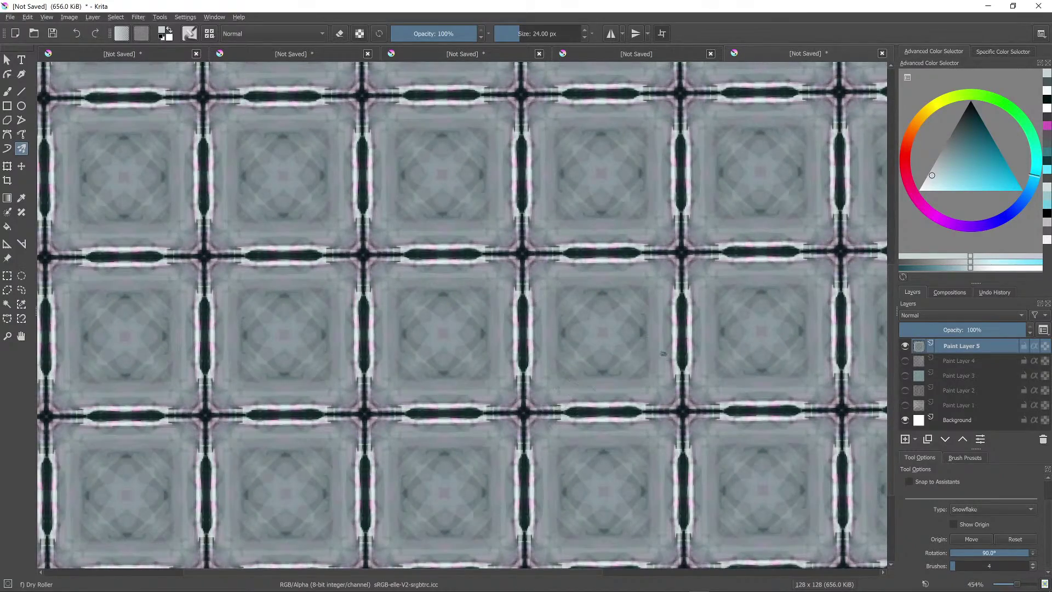
{"action": "scroll", "coordinate": [663, 353], "scroll_direction": "down", "scroll_amount": 8}
{"action": "scroll", "coordinate": [663, 353], "scroll_direction": "up", "scroll_amount": 6}
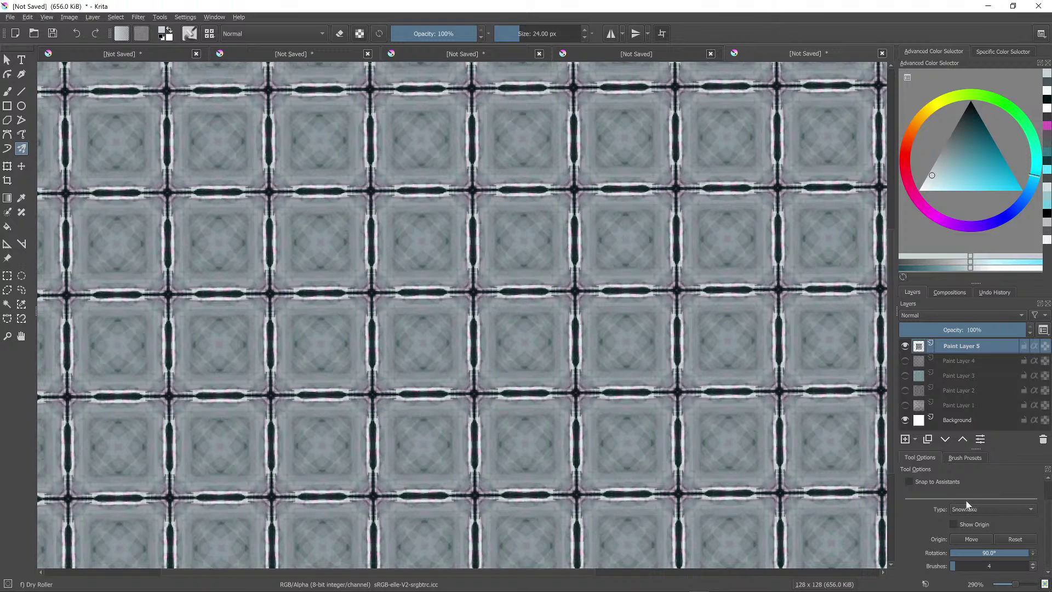
Hide Paint Layer 5, add a new paint layer and set the multibrush rotation to 45°.
{"action": "left_click", "coordinate": [904, 348]}
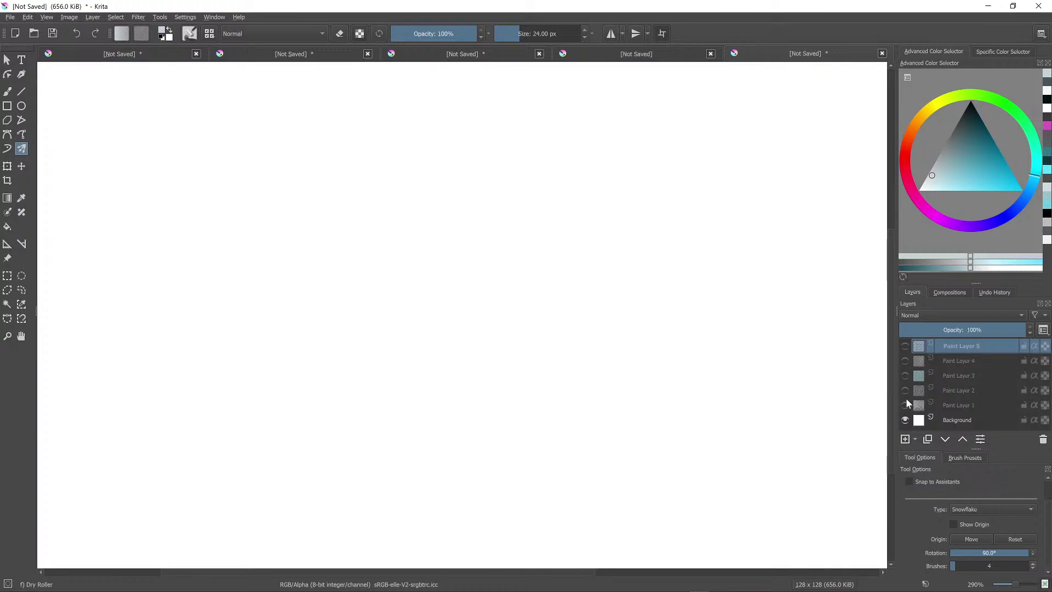
{"action": "left_click", "coordinate": [904, 439]}
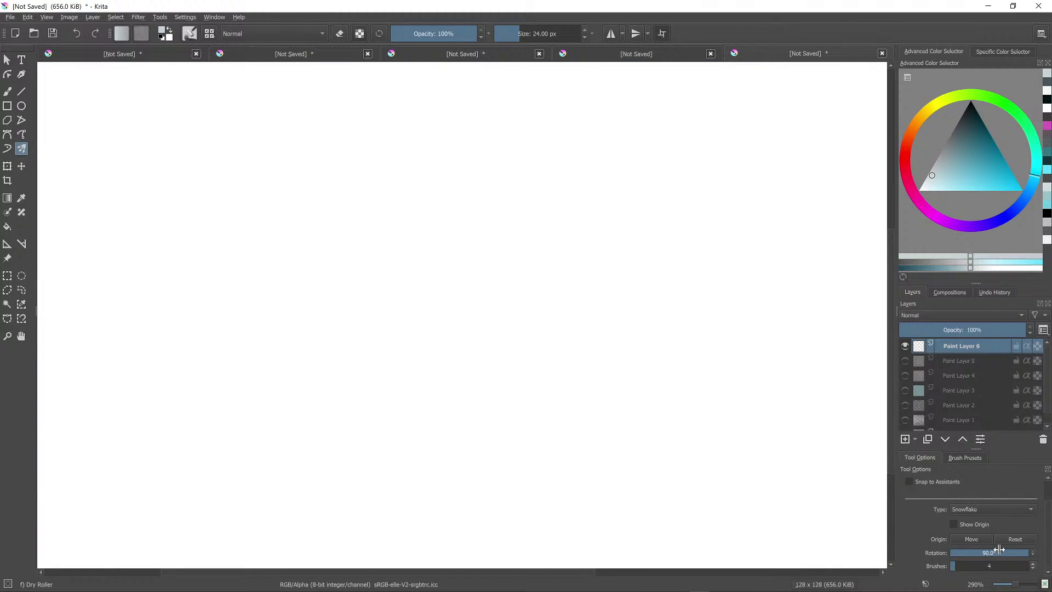
{"action": "left_click_drag", "start_coordinate": [986, 553], "coordinate": [994, 552]}
{"action": "type", "text": "45"}
Paint a pale grey-blue lattice on the new layer, checking the single tile with wrap-around mode switched off and back on.
{"action": "mouse_move", "coordinate": [542, 309]}
{"action": "left_mouse_down"}
{"action": "mouse_move", "coordinate": [617, 224]}
{"action": "mouse_move", "coordinate": [615, 250]}
{"action": "mouse_move", "coordinate": [553, 317]}
{"action": "left_mouse_up"}
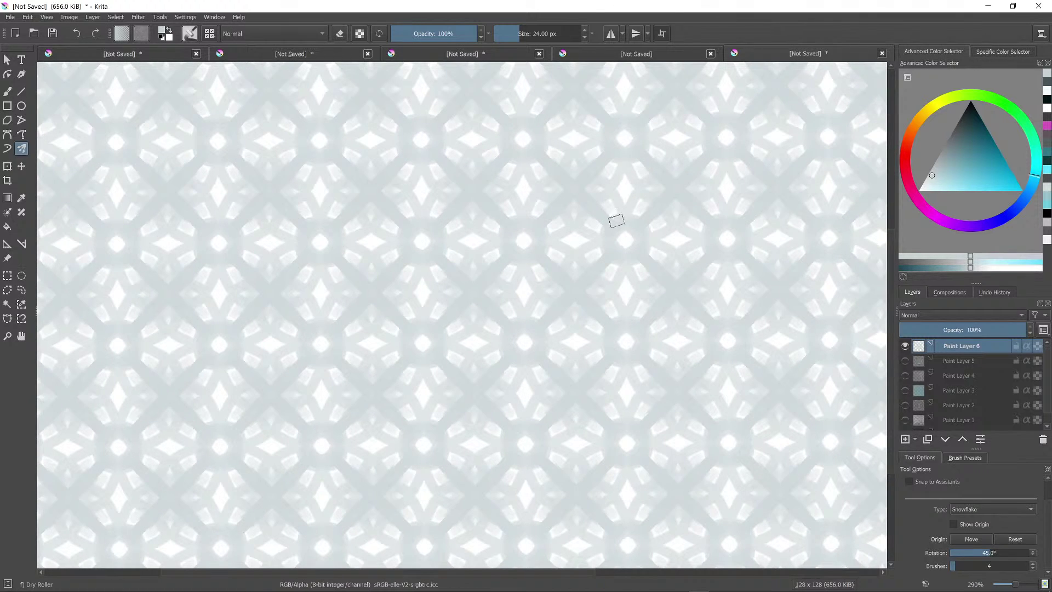
{"action": "key", "text": "w"}
{"action": "scroll", "coordinate": [676, 205], "scroll_direction": "up", "scroll_amount": 4}
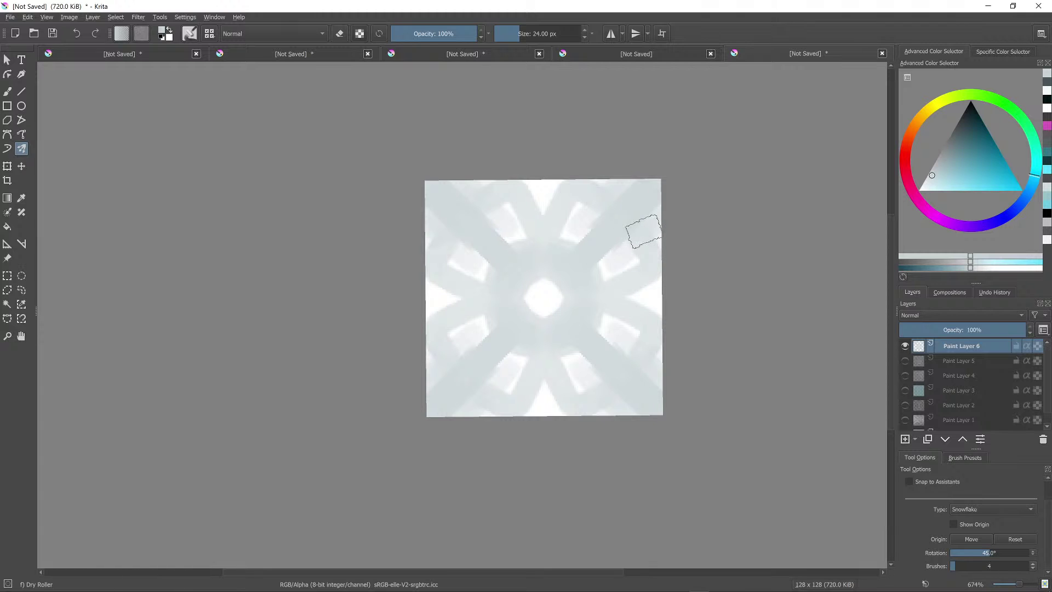
{"action": "key", "text": "w"}
Outline the circles and four-pointed stars in dark grey at a brush size of 2 px, adding detail lines within and between the stars.
{"action": "left_click", "coordinate": [955, 126]}
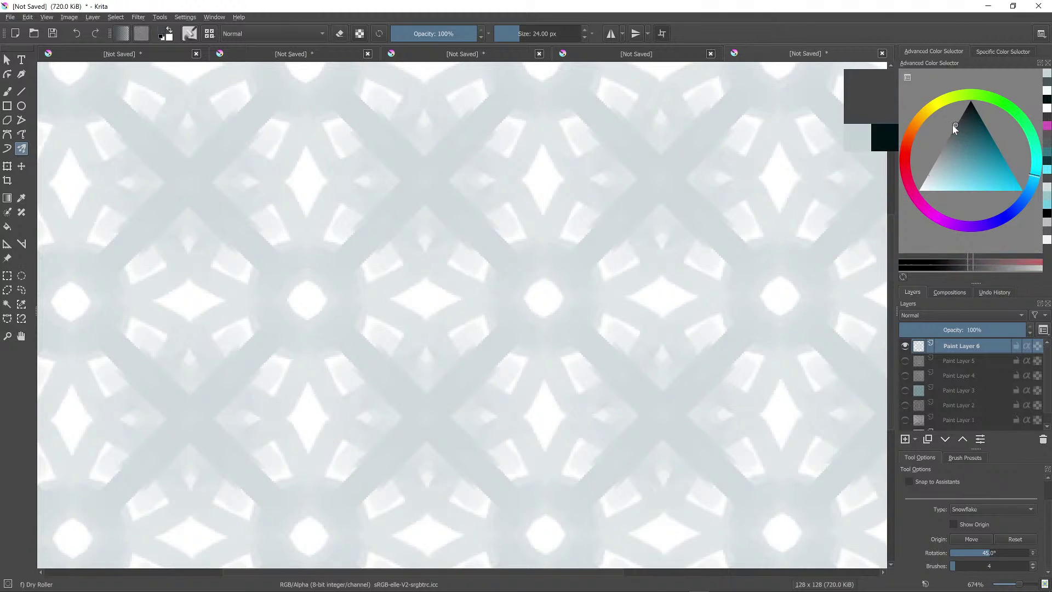
{"action": "mouse_move", "coordinate": [679, 286]}
{"action": "left_mouse_down"}
{"action": "mouse_move", "coordinate": [555, 357]}
{"action": "mouse_move", "coordinate": [580, 343]}
{"action": "mouse_move", "coordinate": [593, 284]}
{"action": "mouse_move", "coordinate": [615, 297]}
{"action": "mouse_move", "coordinate": [617, 332]}
{"action": "mouse_move", "coordinate": [597, 328]}
{"action": "mouse_move", "coordinate": [642, 302]}
{"action": "mouse_move", "coordinate": [676, 331]}
{"action": "left_mouse_up"}
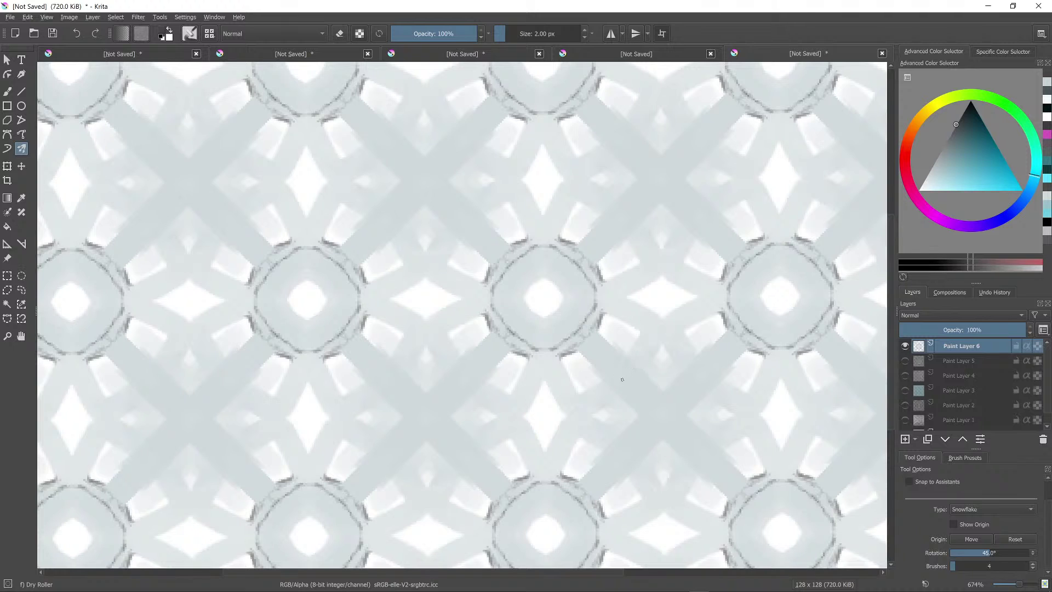
{"action": "mouse_move", "coordinate": [622, 379]}
{"action": "left_mouse_down"}
{"action": "mouse_move", "coordinate": [653, 324]}
{"action": "mouse_move", "coordinate": [682, 364]}
{"action": "mouse_move", "coordinate": [734, 390]}
{"action": "left_mouse_up"}
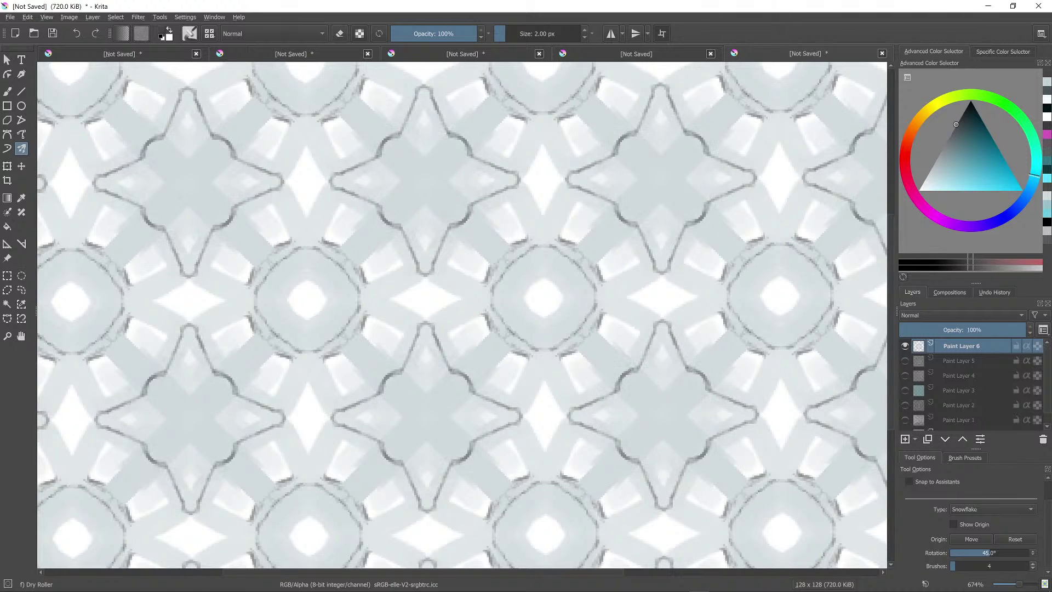
{"action": "left_click_drag", "start_coordinate": [630, 133], "coordinate": [614, 147]}
{"action": "mouse_move", "coordinate": [641, 395]}
{"action": "left_mouse_down"}
{"action": "mouse_move", "coordinate": [621, 415]}
{"action": "mouse_move", "coordinate": [656, 401]}
{"action": "mouse_move", "coordinate": [675, 415]}
{"action": "mouse_move", "coordinate": [663, 430]}
{"action": "mouse_move", "coordinate": [662, 295]}
{"action": "mouse_move", "coordinate": [661, 310]}
{"action": "left_mouse_up"}
Accent the outer edges of the white blocks around each circle with short dark grey strokes.
{"action": "scroll", "coordinate": [726, 334], "scroll_direction": "down", "scroll_amount": 5}
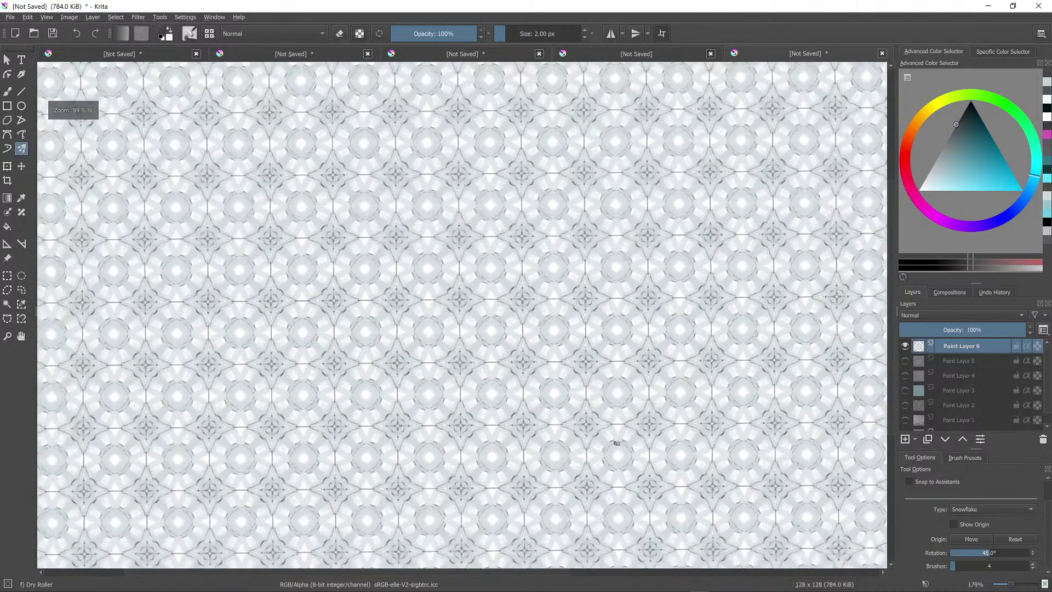
{"action": "scroll", "coordinate": [579, 322], "scroll_direction": "up", "scroll_amount": 6}
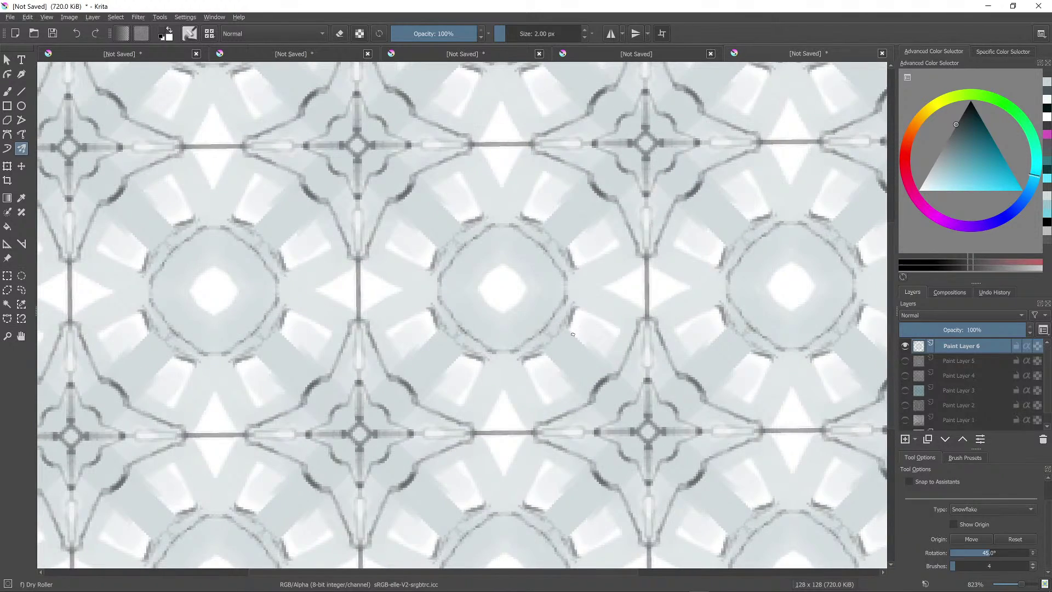
{"action": "left_click_drag", "start_coordinate": [570, 329], "coordinate": [599, 354]}
{"action": "scroll", "coordinate": [598, 354], "scroll_direction": "down", "scroll_amount": 8}
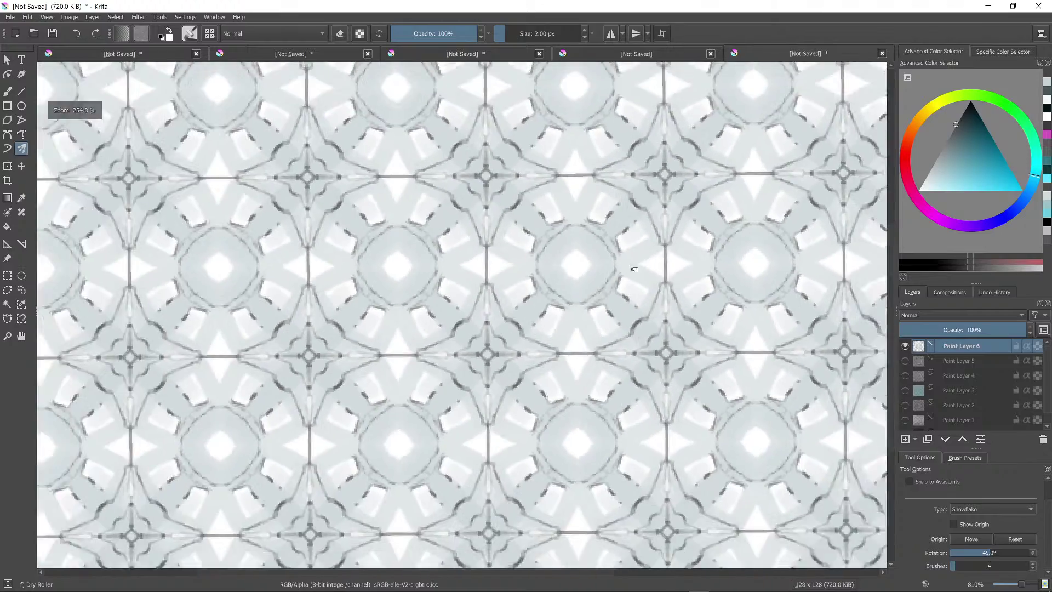
{"action": "scroll", "coordinate": [707, 201], "scroll_direction": "up", "scroll_amount": 4}
{"action": "scroll", "coordinate": [708, 201], "scroll_direction": "up", "scroll_amount": 7}
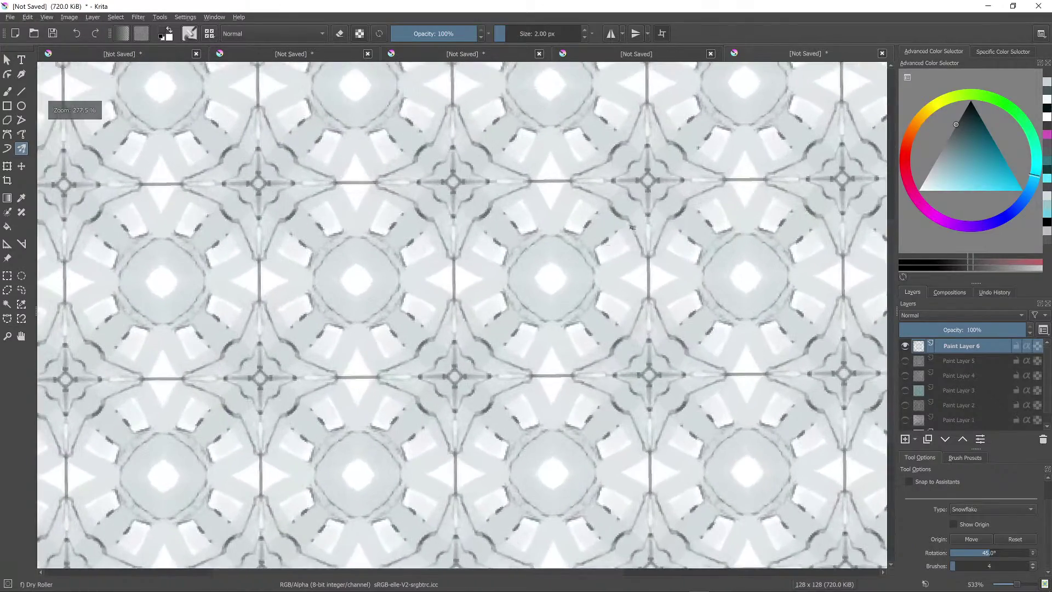
Draw a ring of radial spokes inside each circle and place short dark grey marks between them.
{"action": "mouse_move", "coordinate": [549, 323]}
{"action": "left_mouse_down"}
{"action": "mouse_move", "coordinate": [567, 309]}
{"action": "mouse_move", "coordinate": [543, 322]}
{"action": "mouse_move", "coordinate": [556, 326]}
{"action": "mouse_move", "coordinate": [575, 262]}
{"action": "mouse_move", "coordinate": [567, 293]}
{"action": "mouse_move", "coordinate": [490, 258]}
{"action": "left_mouse_up"}
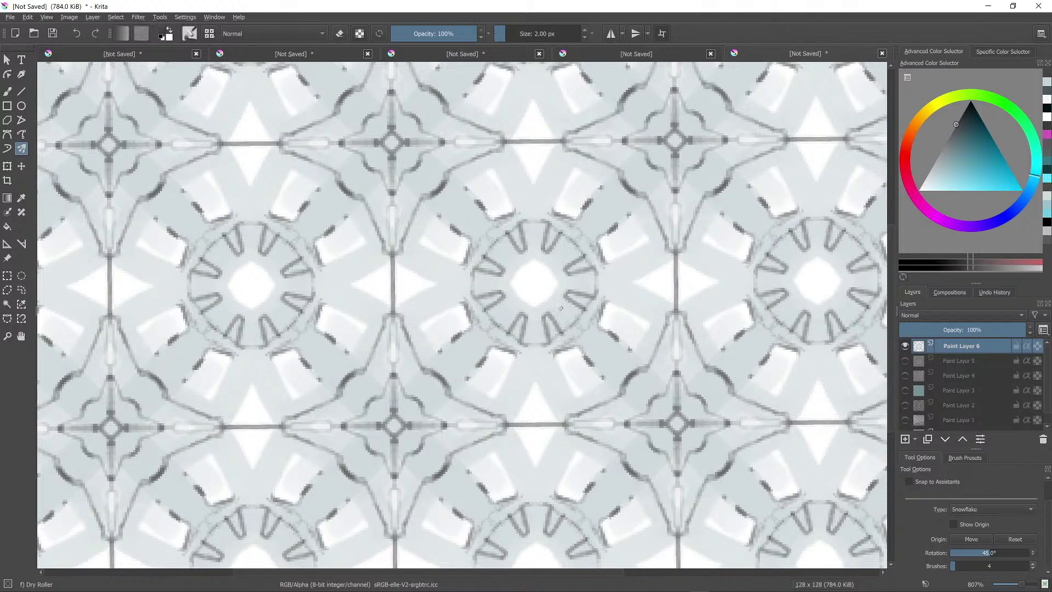
{"action": "mouse_move", "coordinate": [560, 307]}
{"action": "left_mouse_down"}
{"action": "mouse_move", "coordinate": [566, 249]}
{"action": "mouse_move", "coordinate": [588, 282]}
{"action": "left_mouse_up"}
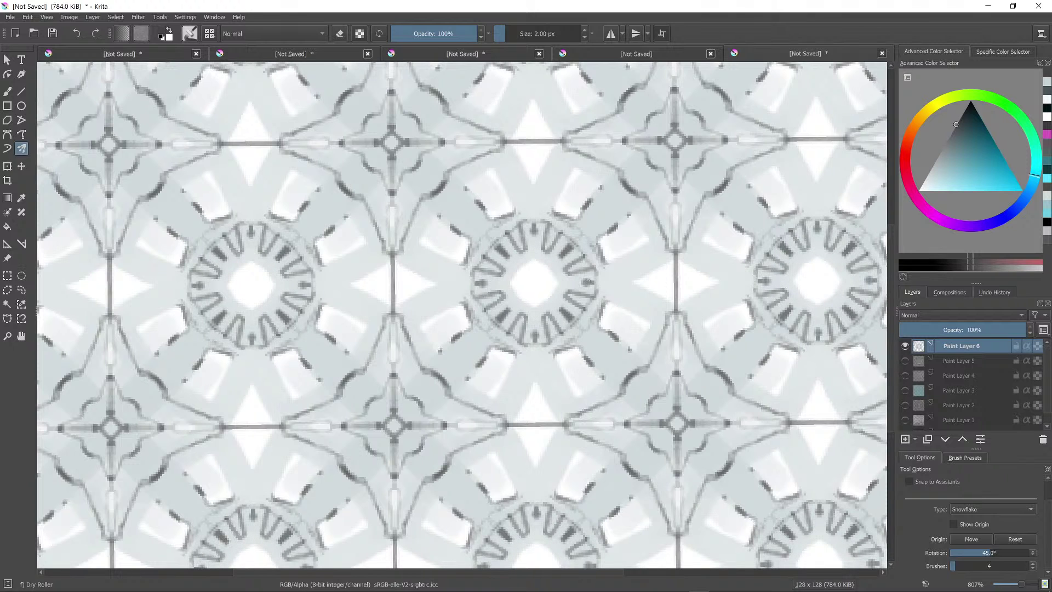
{"action": "scroll", "coordinate": [462, 315], "scroll_direction": "down", "scroll_amount": 5}
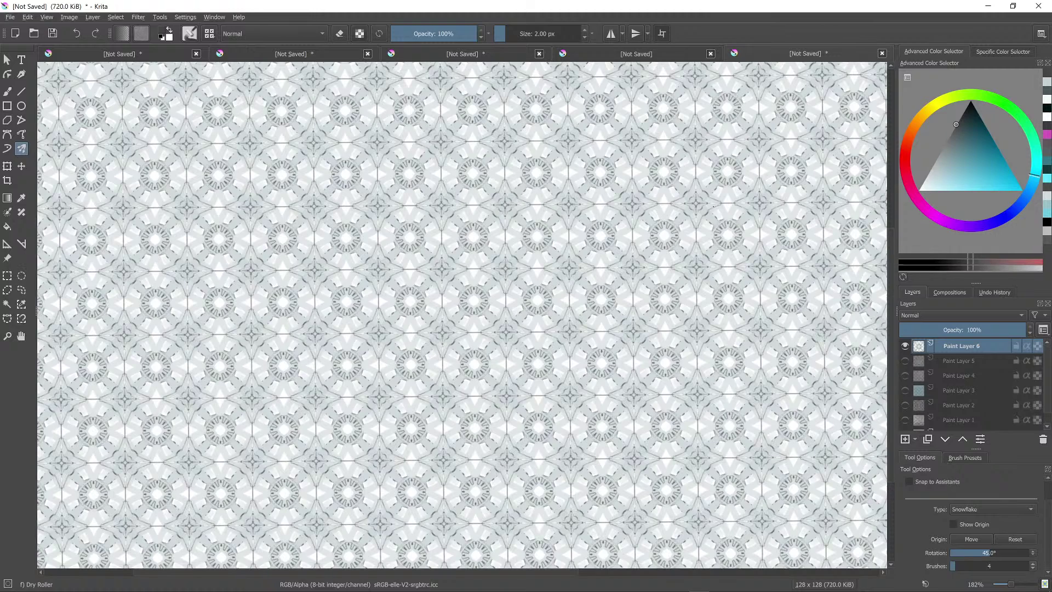
{"action": "scroll", "coordinate": [484, 243], "scroll_direction": "up", "scroll_amount": 8}
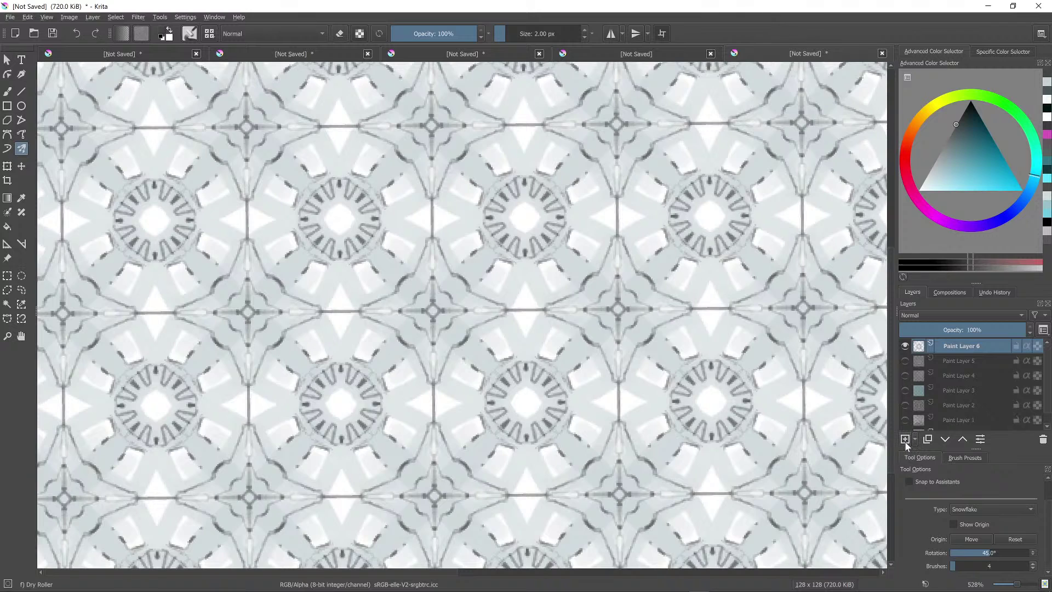
Add another paint layer above the pattern, choose a dark teal and enlarge the brush to 12 px.
{"action": "left_click", "coordinate": [905, 439]}
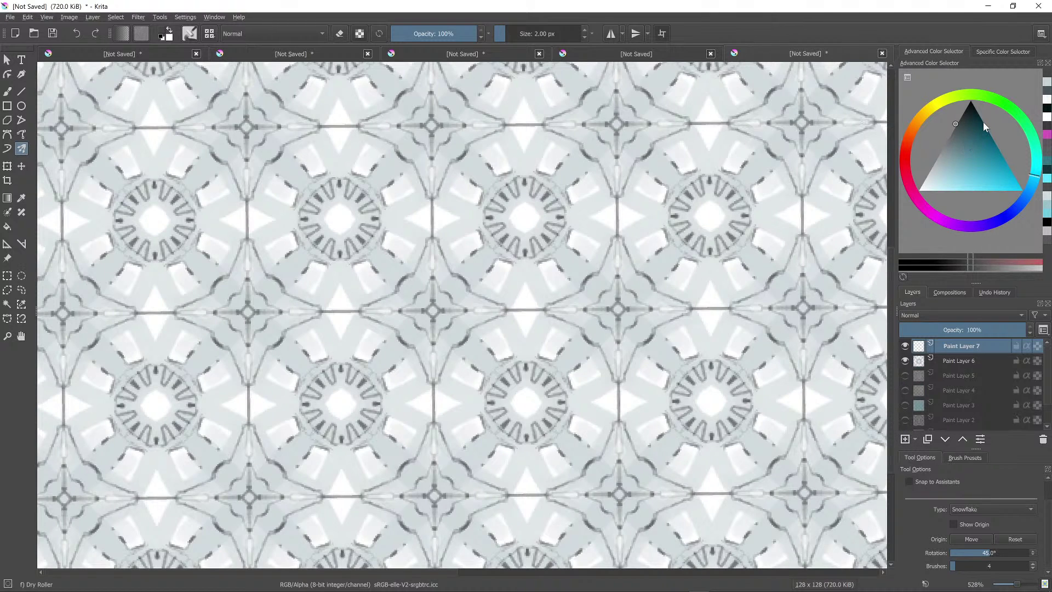
{"action": "left_click_drag", "start_coordinate": [983, 123], "coordinate": [984, 133]}
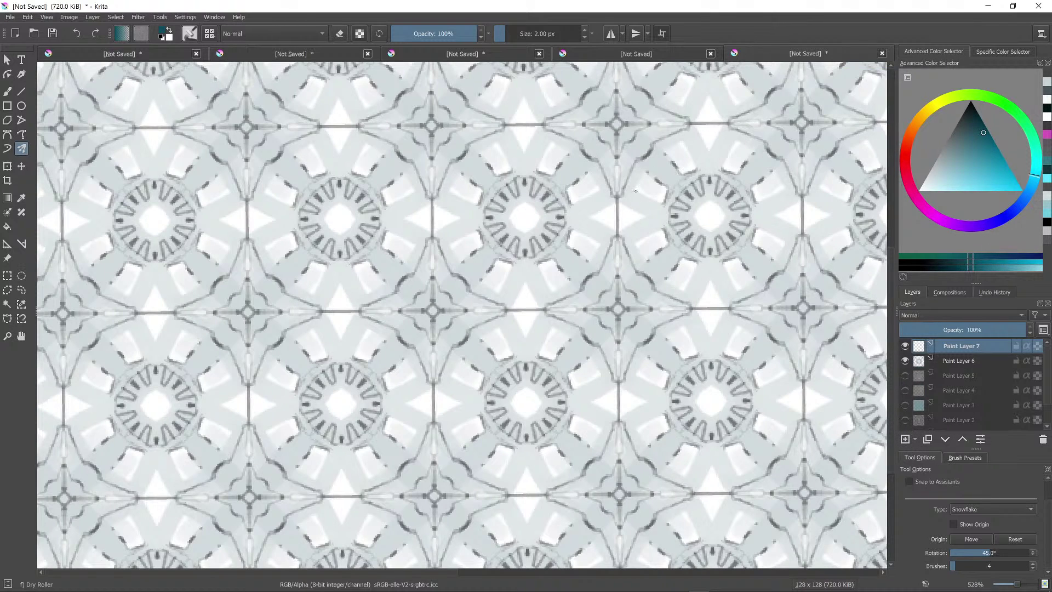
{"action": "key", "text": "bracketright"}
{"action": "key", "text": "bracketright"}
{"action": "key", "text": "bracketright"}
{"action": "key", "text": "bracketright"}
{"action": "key", "text": "bracketright"}
{"action": "key", "text": "bracketright"}
{"action": "key", "text": "bracketright"}
Try painting a teal border along the tile edges, turning wrap-around mode off to work on the single tile.
{"action": "mouse_move", "coordinate": [613, 132]}
{"action": "left_mouse_down"}
{"action": "mouse_move", "coordinate": [615, 238]}
{"action": "mouse_move", "coordinate": [619, 147]}
{"action": "left_mouse_up"}
{"action": "key", "text": "w"}
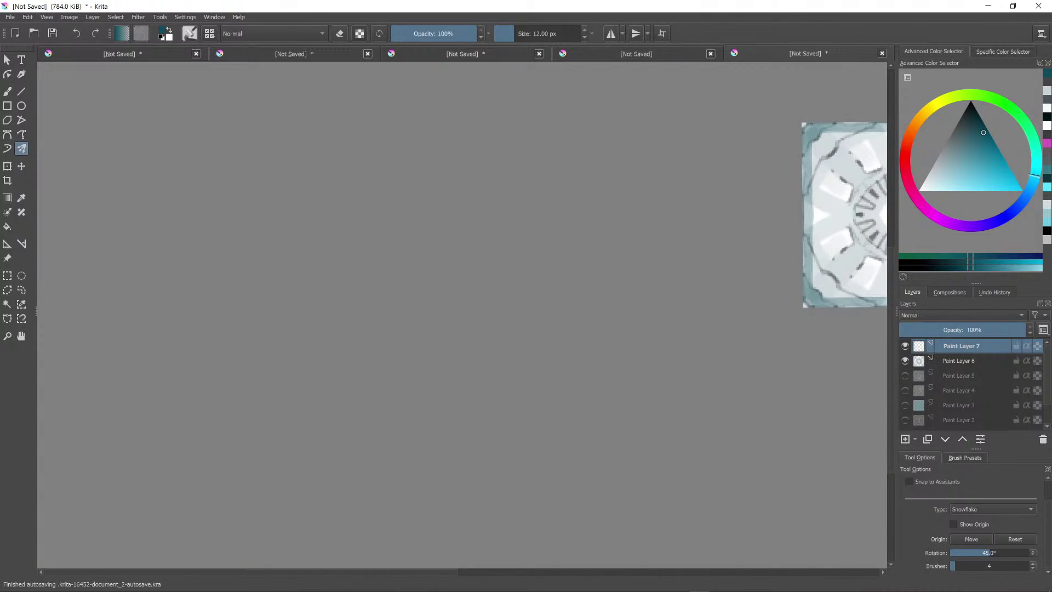
{"action": "left_click", "coordinate": [597, 368]}
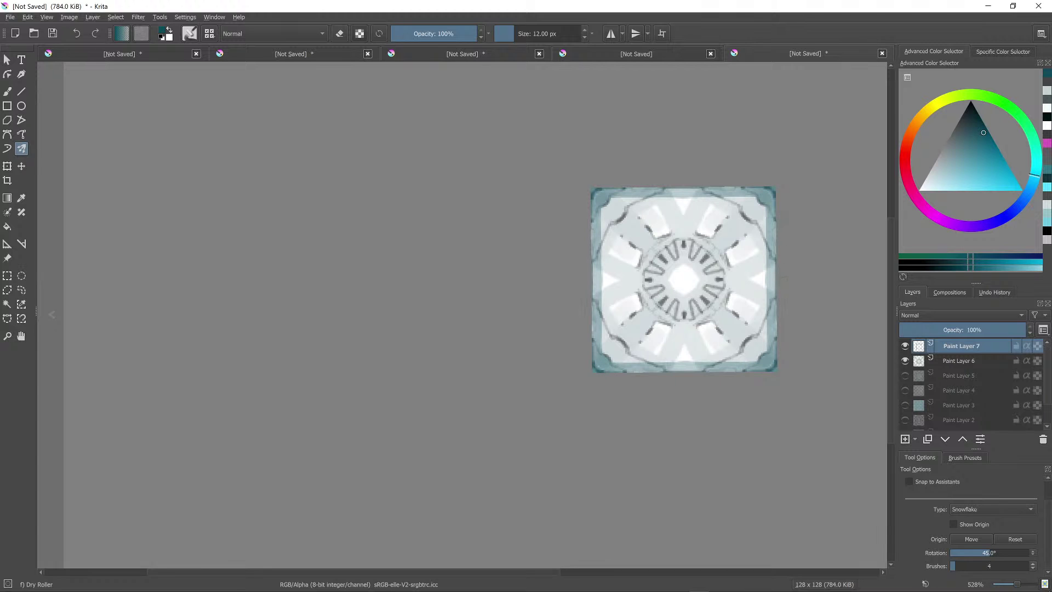
{"action": "left_click_drag", "start_coordinate": [593, 350], "coordinate": [594, 223]}
{"action": "scroll", "coordinate": [697, 474], "scroll_direction": "down", "scroll_amount": 2}
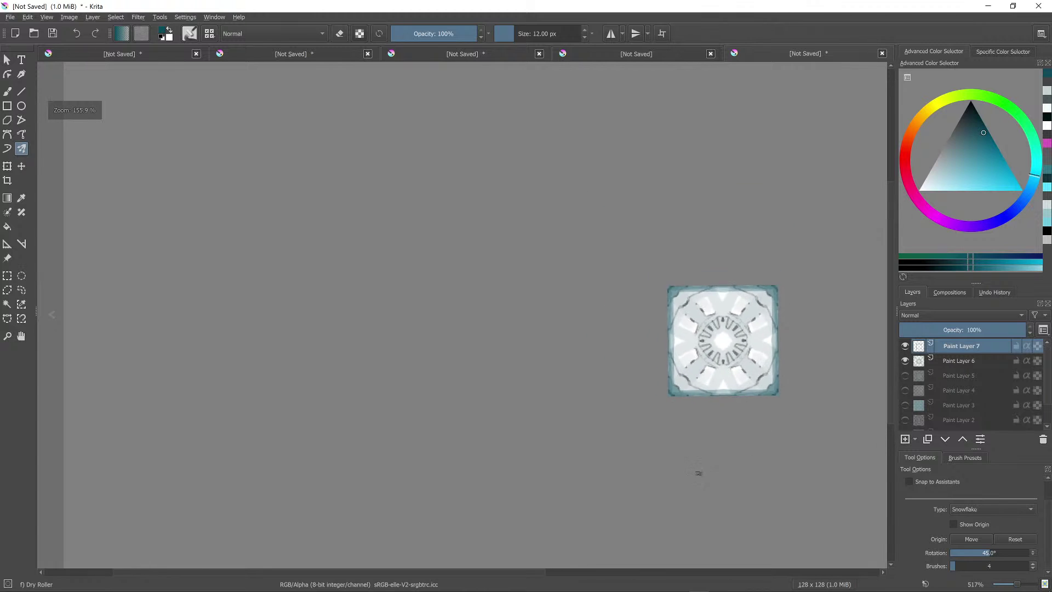
{"action": "scroll", "coordinate": [726, 444], "scroll_direction": "up", "scroll_amount": 4}
{"action": "scroll", "coordinate": [737, 476], "scroll_direction": "up", "scroll_amount": 1}
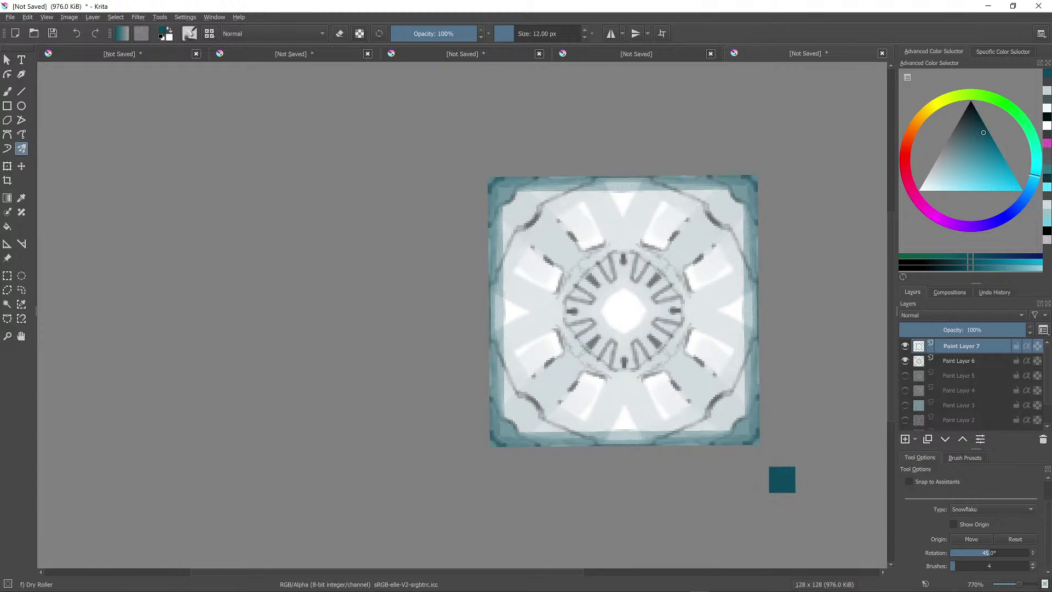
Undo the teal border strokes, turn wrap-around mode back on and inspect the repeating pattern.
{"action": "key", "text": "ctrl+z"}
{"action": "key", "text": "ctrl+z"}
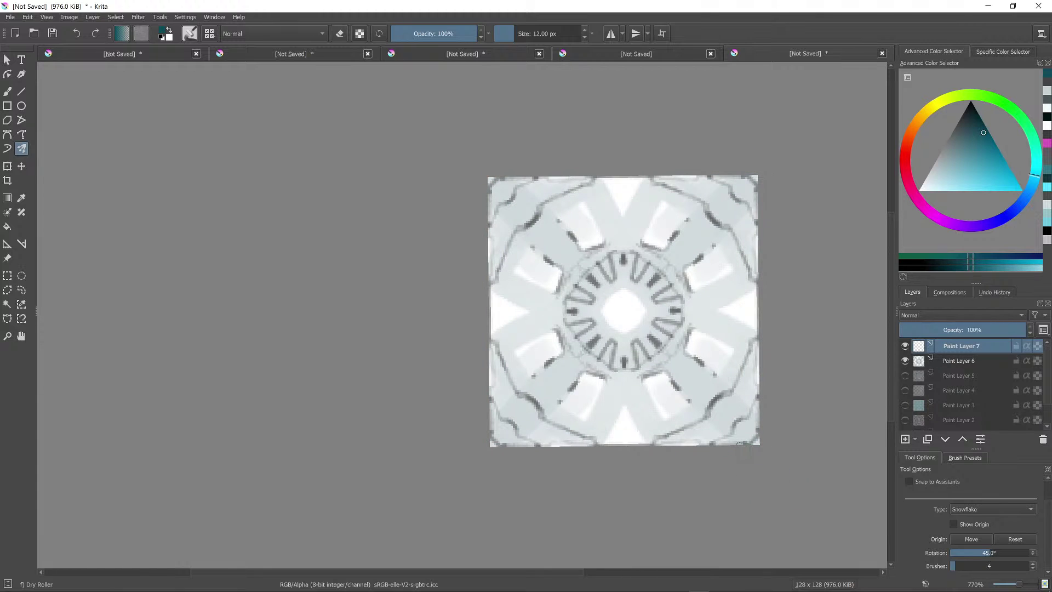
{"action": "key", "text": "w"}
{"action": "scroll", "coordinate": [746, 453], "scroll_direction": "down", "scroll_amount": 3}
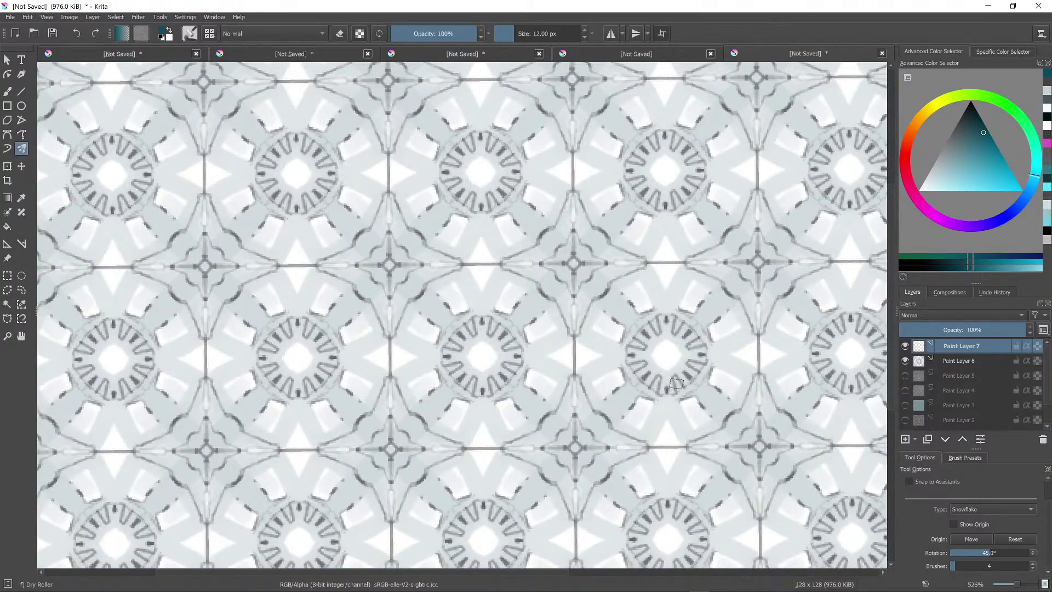
{"action": "scroll", "coordinate": [676, 384], "scroll_direction": "down", "scroll_amount": 6}
{"action": "scroll", "coordinate": [730, 316], "scroll_direction": "up", "scroll_amount": 5}
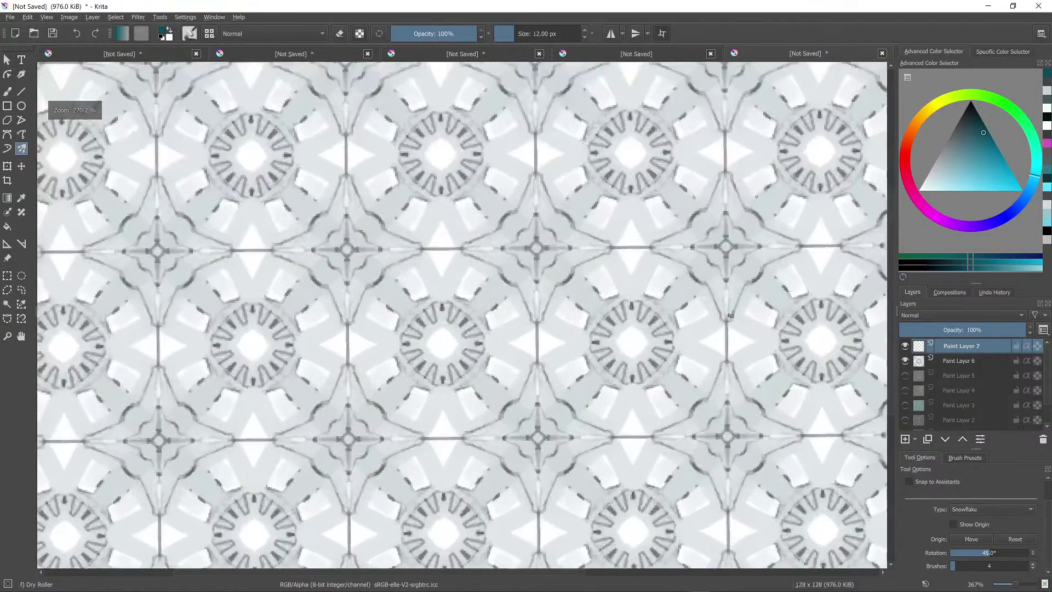
{"action": "scroll", "coordinate": [730, 315], "scroll_direction": "down", "scroll_amount": 1}
{"action": "scroll", "coordinate": [870, 401], "scroll_direction": "up", "scroll_amount": 3}
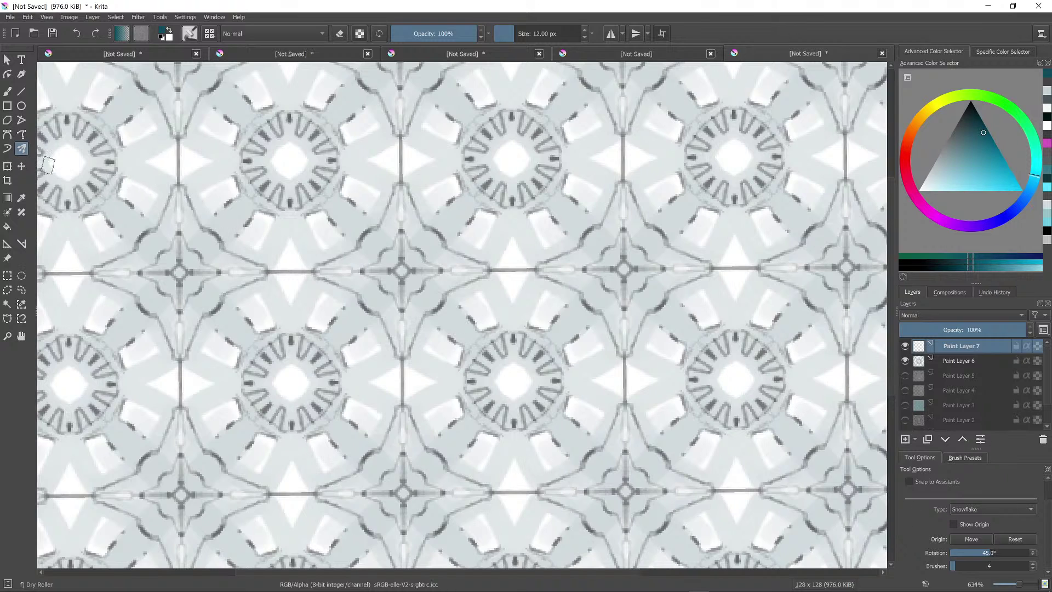
Switch to the Freehand Brush tool and paint broad teal strokes across the pattern, enlarging the brush to 44 px.
{"action": "left_click", "coordinate": [10, 94]}
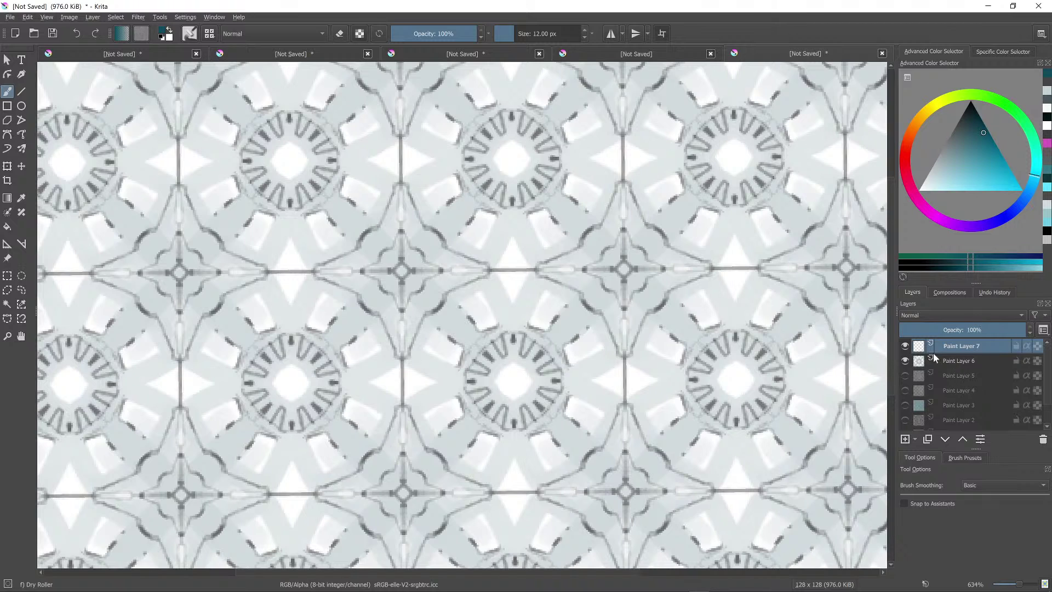
{"action": "key", "text": "bracketright"}
{"action": "key", "text": "bracketright"}
{"action": "mouse_move", "coordinate": [378, 372]}
{"action": "left_mouse_down"}
{"action": "mouse_move", "coordinate": [467, 365]}
{"action": "mouse_move", "coordinate": [431, 362]}
{"action": "mouse_move", "coordinate": [495, 324]}
{"action": "mouse_move", "coordinate": [577, 308]}
{"action": "mouse_move", "coordinate": [538, 312]}
{"action": "mouse_move", "coordinate": [596, 313]}
{"action": "mouse_move", "coordinate": [618, 358]}
{"action": "mouse_move", "coordinate": [632, 348]}
{"action": "mouse_move", "coordinate": [612, 311]}
{"action": "mouse_move", "coordinate": [493, 307]}
{"action": "left_mouse_up"}
{"action": "key", "text": "bracketright"}
{"action": "key", "text": "bracketright"}
{"action": "key", "text": "bracketright"}
{"action": "key", "text": "bracketright"}
{"action": "key", "text": "bracketright"}
{"action": "key", "text": "bracketright"}
{"action": "key", "text": "bracketright"}
{"action": "key", "text": "bracketright"}
{"action": "key", "text": "bracketright"}
{"action": "key", "text": "bracketright"}
{"action": "key", "text": "bracketright"}
{"action": "key", "text": "bracketright"}
{"action": "mouse_move", "coordinate": [389, 271]}
{"action": "left_mouse_down"}
{"action": "mouse_move", "coordinate": [361, 271]}
{"action": "mouse_move", "coordinate": [428, 299]}
{"action": "mouse_move", "coordinate": [466, 334]}
{"action": "mouse_move", "coordinate": [520, 274]}
{"action": "mouse_move", "coordinate": [329, 276]}
{"action": "left_mouse_up"}
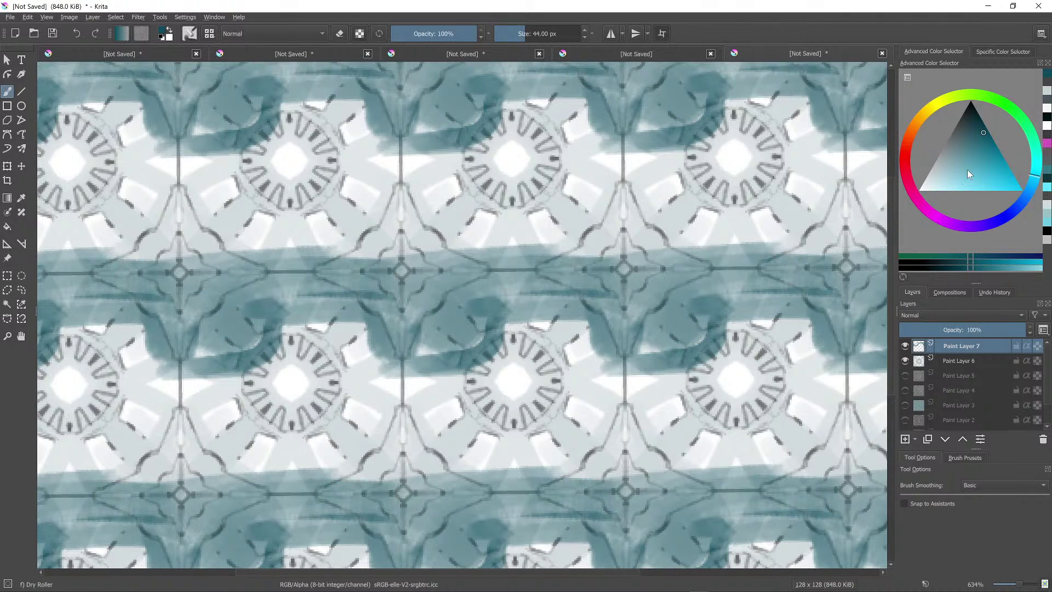
Choose a dark grey and paint over most of the teal area, leaving the spoked circles exposed.
{"action": "left_click", "coordinate": [952, 129]}
{"action": "mouse_move", "coordinate": [547, 285]}
{"action": "left_mouse_down"}
{"action": "mouse_move", "coordinate": [416, 285]}
{"action": "mouse_move", "coordinate": [428, 307]}
{"action": "mouse_move", "coordinate": [457, 318]}
{"action": "mouse_move", "coordinate": [427, 345]}
{"action": "mouse_move", "coordinate": [548, 285]}
{"action": "mouse_move", "coordinate": [559, 301]}
{"action": "mouse_move", "coordinate": [542, 249]}
{"action": "mouse_move", "coordinate": [383, 225]}
{"action": "mouse_move", "coordinate": [597, 213]}
{"action": "left_mouse_up"}
{"action": "mouse_move", "coordinate": [416, 211]}
{"action": "left_mouse_down"}
{"action": "mouse_move", "coordinate": [411, 181]}
{"action": "mouse_move", "coordinate": [422, 169]}
{"action": "mouse_move", "coordinate": [434, 215]}
{"action": "mouse_move", "coordinate": [402, 182]}
{"action": "mouse_move", "coordinate": [388, 189]}
{"action": "mouse_move", "coordinate": [387, 170]}
{"action": "mouse_move", "coordinate": [392, 318]}
{"action": "mouse_move", "coordinate": [394, 263]}
{"action": "mouse_move", "coordinate": [460, 241]}
{"action": "mouse_move", "coordinate": [608, 236]}
{"action": "mouse_move", "coordinate": [613, 173]}
{"action": "mouse_move", "coordinate": [548, 219]}
{"action": "mouse_move", "coordinate": [581, 181]}
{"action": "mouse_move", "coordinate": [612, 182]}
{"action": "mouse_move", "coordinate": [597, 131]}
{"action": "mouse_move", "coordinate": [599, 159]}
{"action": "left_mouse_up"}
{"action": "mouse_move", "coordinate": [452, 115]}
{"action": "left_mouse_down"}
{"action": "mouse_move", "coordinate": [443, 214]}
{"action": "mouse_move", "coordinate": [439, 139]}
{"action": "mouse_move", "coordinate": [425, 140]}
{"action": "mouse_move", "coordinate": [422, 232]}
{"action": "left_mouse_up"}
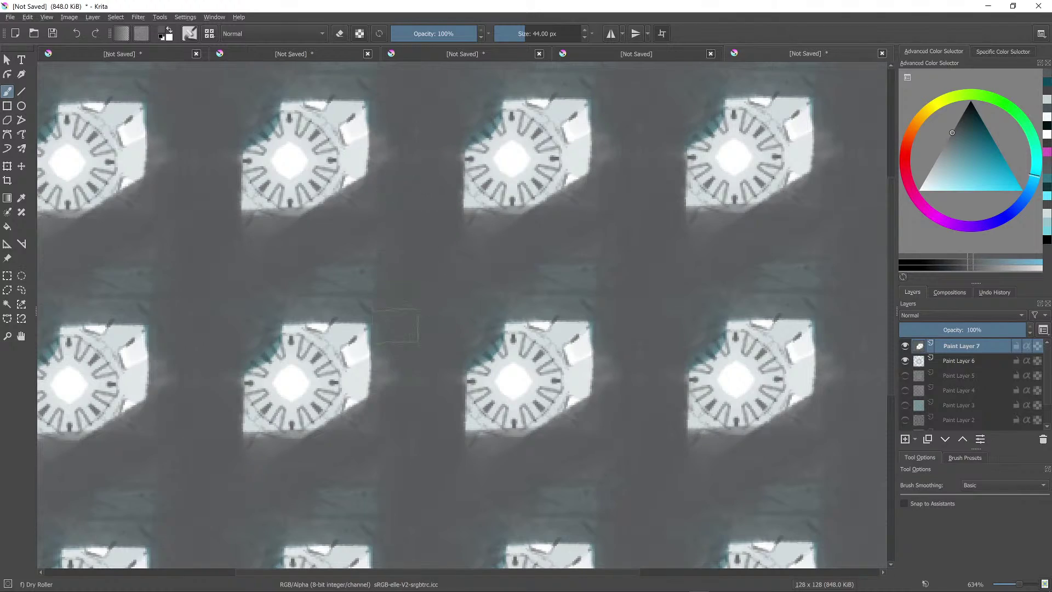
{"action": "scroll", "coordinate": [395, 326], "scroll_direction": "down", "scroll_amount": 5}
{"action": "scroll", "coordinate": [394, 326], "scroll_direction": "up", "scroll_amount": 5}
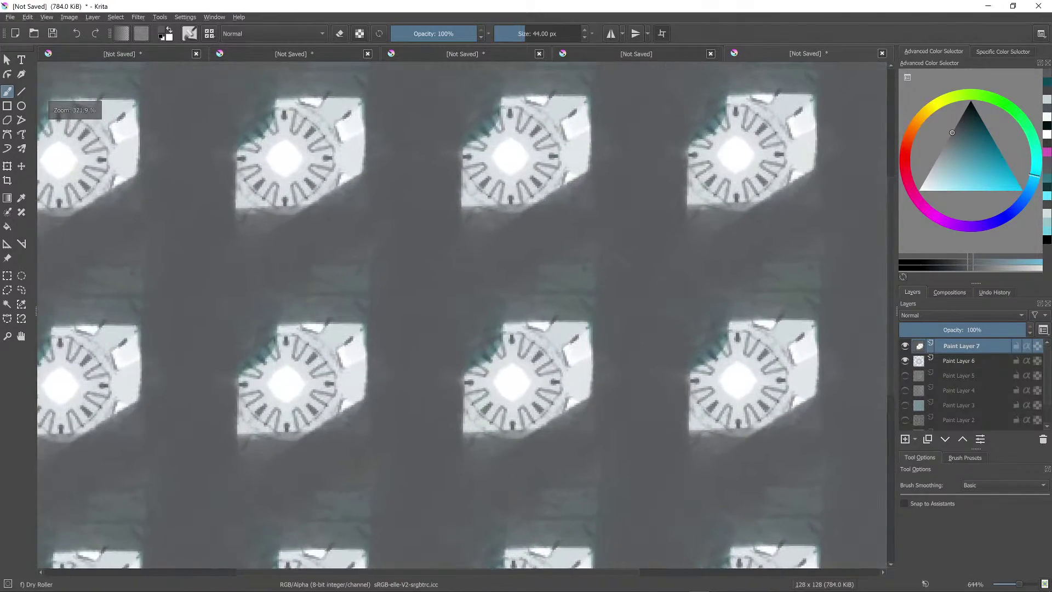
Glaze dark grey over the exposed light panels and their spoked circles to dull the bright areas.
{"action": "left_click_drag", "start_coordinate": [504, 137], "coordinate": [510, 175]}
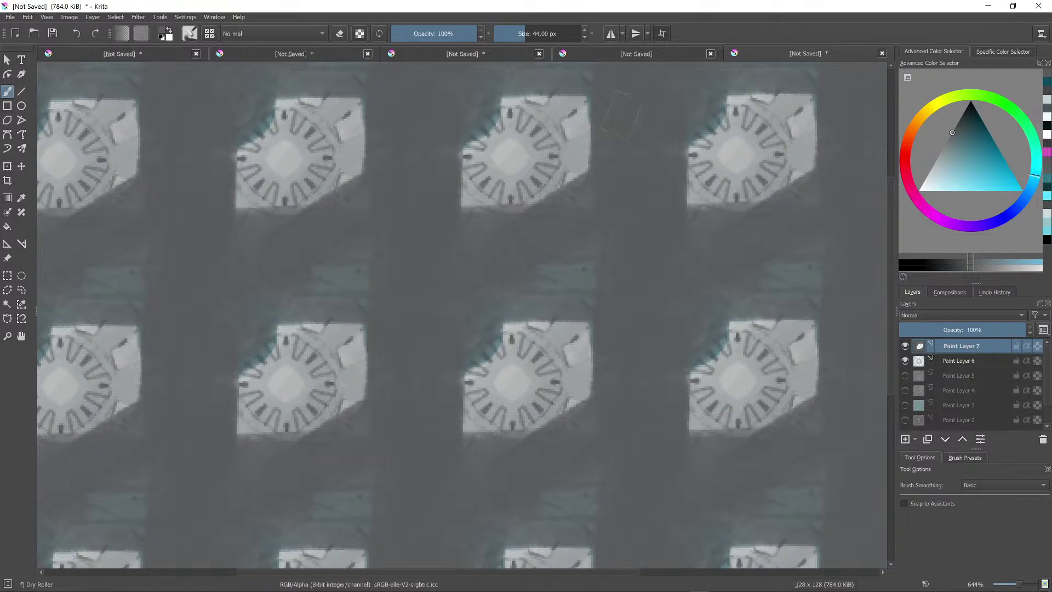
{"action": "mouse_move", "coordinate": [620, 115]}
{"action": "left_mouse_down"}
{"action": "mouse_move", "coordinate": [515, 112]}
{"action": "mouse_move", "coordinate": [526, 109]}
{"action": "left_mouse_up"}
{"action": "left_click_drag", "start_coordinate": [545, 159], "coordinate": [548, 167]}
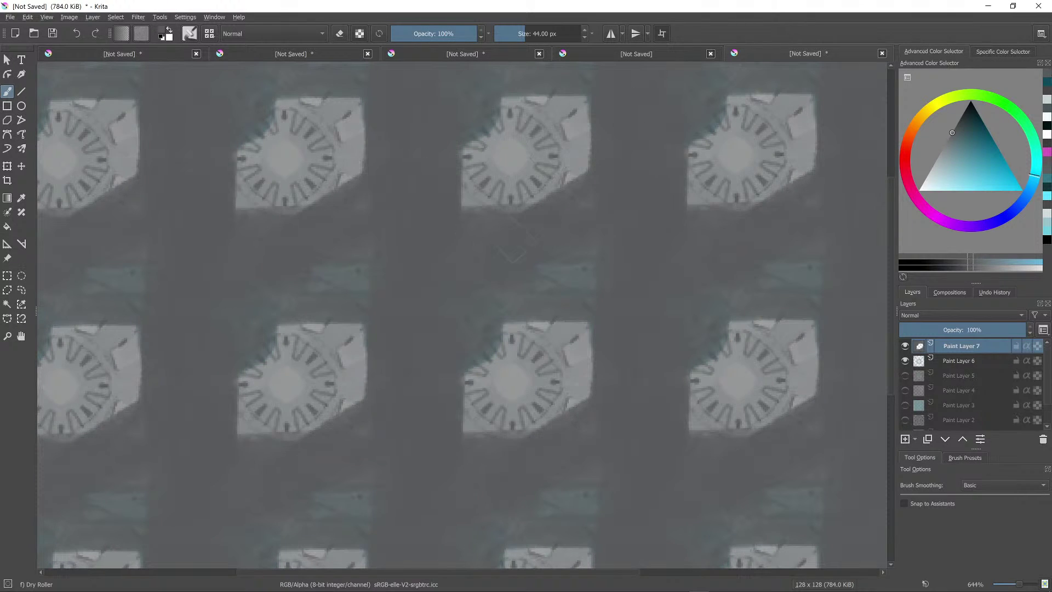
Choose a darker grey, sample a tone from the canvas and repaint the areas surrounding the light panels.
{"action": "mouse_move", "coordinate": [974, 145]}
{"action": "left_mouse_down"}
{"action": "mouse_move", "coordinate": [928, 117]}
{"action": "mouse_move", "coordinate": [965, 102]}
{"action": "left_mouse_up"}
{"action": "mouse_move", "coordinate": [637, 143]}
{"action": "left_mouse_down"}
{"action": "mouse_move", "coordinate": [618, 180]}
{"action": "mouse_move", "coordinate": [565, 245]}
{"action": "mouse_move", "coordinate": [615, 189]}
{"action": "mouse_move", "coordinate": [530, 256]}
{"action": "mouse_move", "coordinate": [584, 202]}
{"action": "mouse_move", "coordinate": [492, 246]}
{"action": "mouse_move", "coordinate": [453, 244]}
{"action": "mouse_move", "coordinate": [475, 242]}
{"action": "mouse_move", "coordinate": [420, 209]}
{"action": "mouse_move", "coordinate": [421, 136]}
{"action": "mouse_move", "coordinate": [430, 223]}
{"action": "mouse_move", "coordinate": [436, 148]}
{"action": "mouse_move", "coordinate": [498, 274]}
{"action": "left_mouse_up"}
{"action": "left_click", "coordinate": [434, 245], "text": "ctrl"}
{"action": "mouse_move", "coordinate": [404, 241]}
{"action": "left_mouse_down"}
{"action": "mouse_move", "coordinate": [393, 276]}
{"action": "mouse_move", "coordinate": [433, 312]}
{"action": "mouse_move", "coordinate": [482, 306]}
{"action": "mouse_move", "coordinate": [480, 285]}
{"action": "mouse_move", "coordinate": [548, 285]}
{"action": "mouse_move", "coordinate": [589, 334]}
{"action": "mouse_move", "coordinate": [597, 266]}
{"action": "left_mouse_up"}
{"action": "left_click_drag", "start_coordinate": [618, 165], "coordinate": [622, 106]}
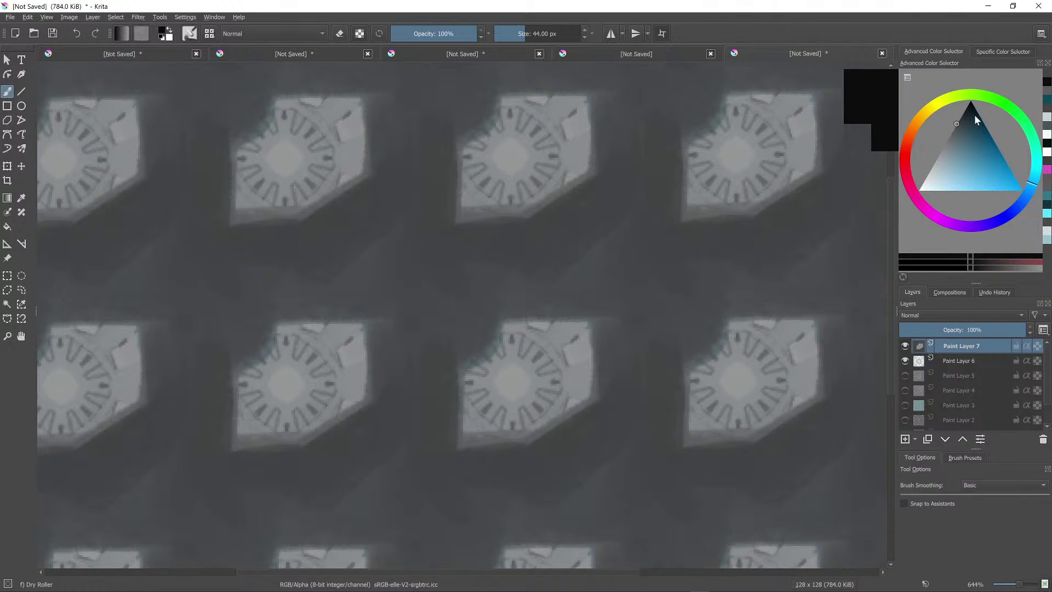
Turn wrap-around mode off and outline the light panel in black with a 3 px brush, adding a small box beneath it.
{"action": "left_click", "coordinate": [972, 110]}
{"action": "key", "text": "w"}
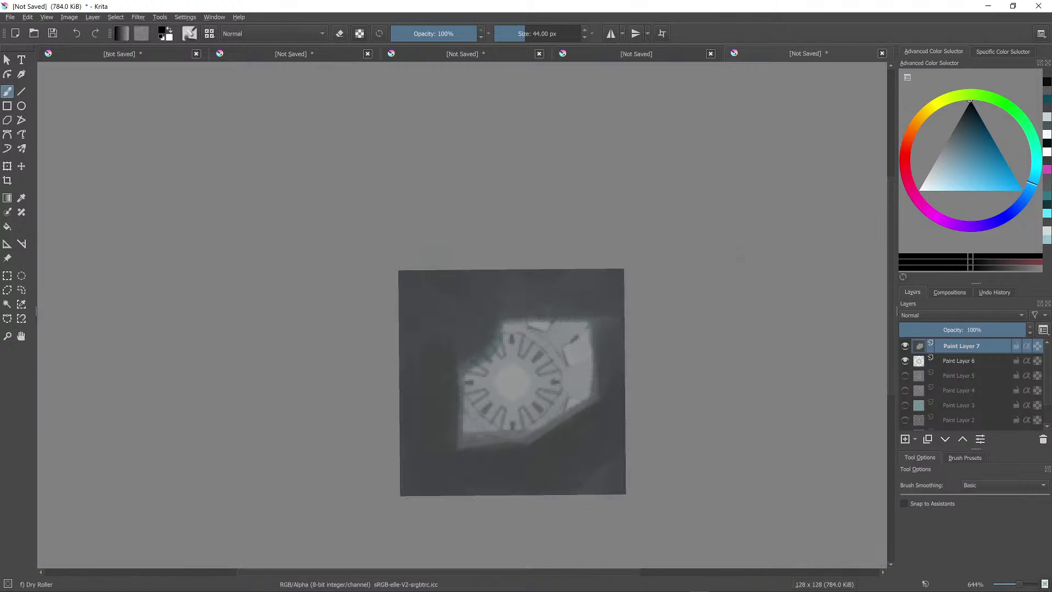
{"action": "key", "text": "["}
{"action": "key", "text": "["}
{"action": "key", "text": "["}
{"action": "key", "text": "["}
{"action": "key", "text": "["}
{"action": "key", "text": "["}
{"action": "key", "text": "["}
{"action": "key", "text": "["}
{"action": "key", "text": "["}
{"action": "key", "text": "["}
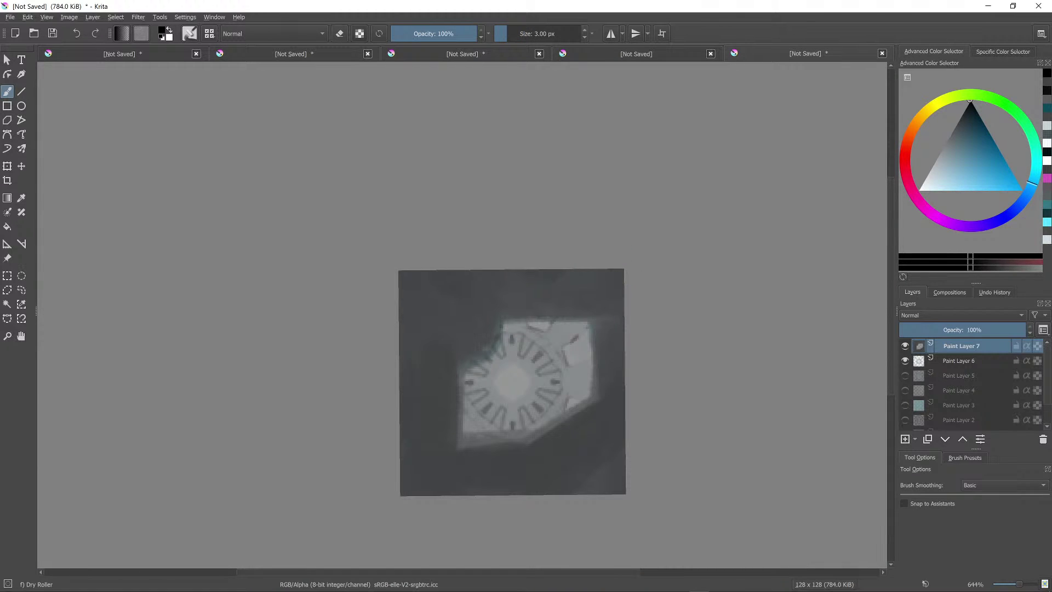
{"action": "mouse_move", "coordinate": [501, 322]}
{"action": "left_mouse_down"}
{"action": "mouse_move", "coordinate": [465, 364]}
{"action": "mouse_move", "coordinate": [462, 437]}
{"action": "left_mouse_up"}
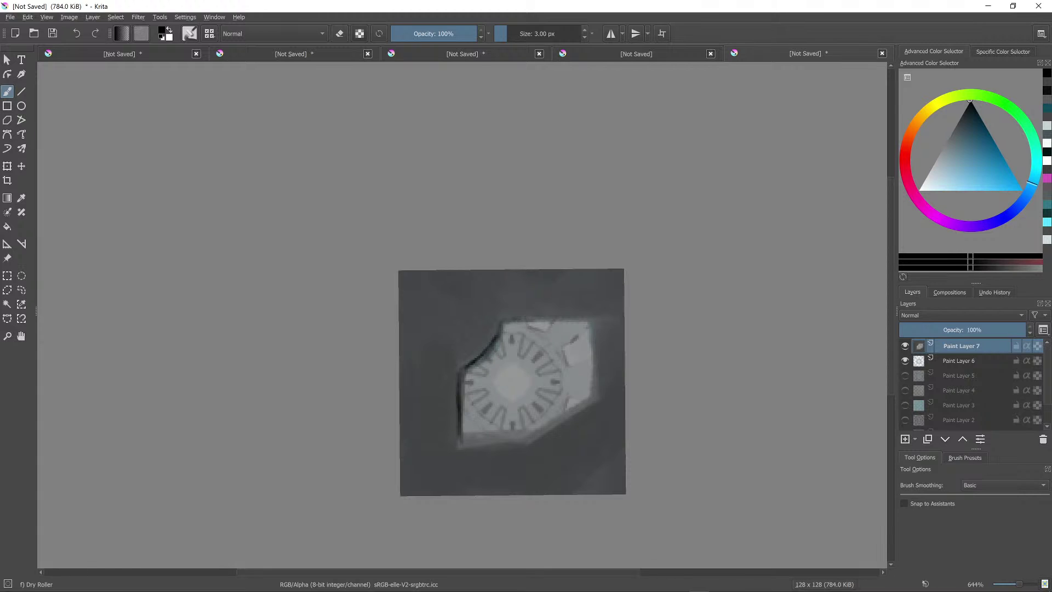
{"action": "mouse_move", "coordinate": [537, 321]}
{"action": "left_mouse_down"}
{"action": "mouse_move", "coordinate": [624, 317]}
{"action": "mouse_move", "coordinate": [591, 359]}
{"action": "mouse_move", "coordinate": [594, 396]}
{"action": "mouse_move", "coordinate": [547, 427]}
{"action": "left_mouse_up"}
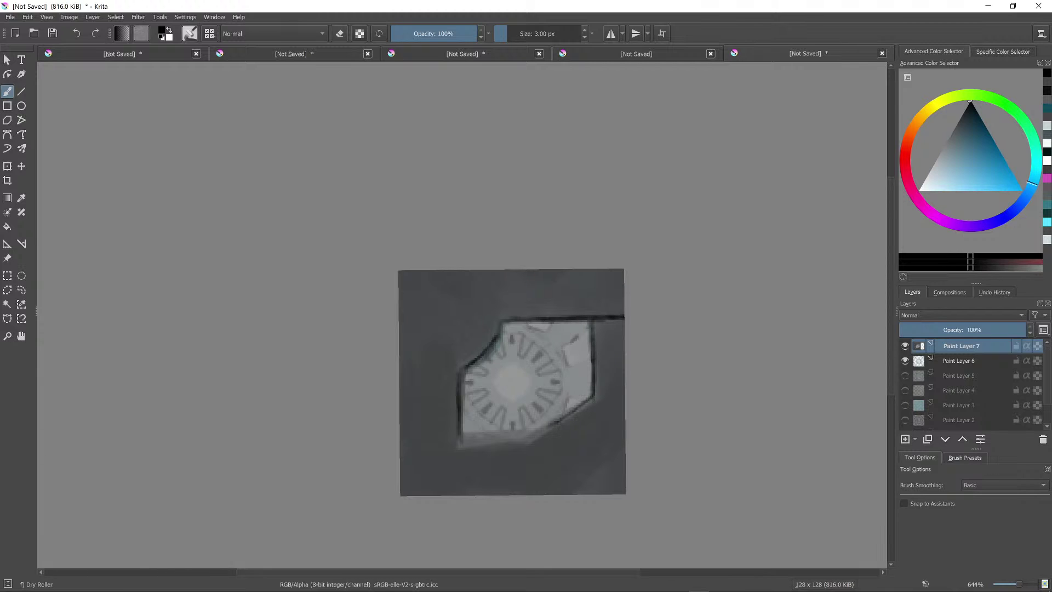
{"action": "mouse_move", "coordinate": [519, 462]}
{"action": "left_mouse_down"}
{"action": "mouse_move", "coordinate": [464, 443]}
{"action": "mouse_move", "coordinate": [459, 426]}
{"action": "mouse_move", "coordinate": [480, 456]}
{"action": "mouse_move", "coordinate": [533, 437]}
{"action": "mouse_move", "coordinate": [462, 441]}
{"action": "mouse_move", "coordinate": [528, 442]}
{"action": "left_mouse_up"}
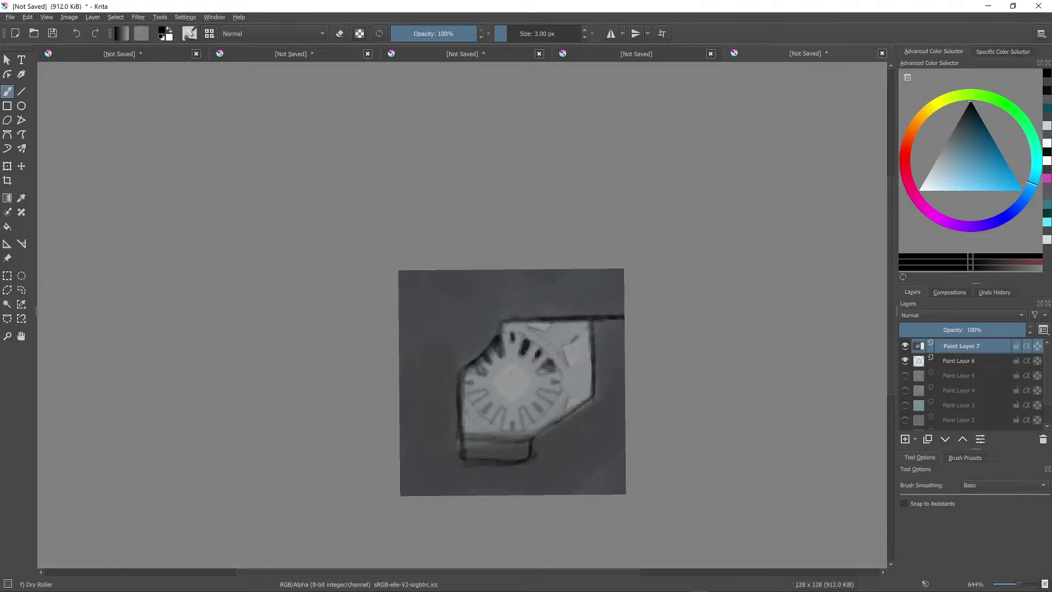
Shade the circle's hub in black, and darken the panel's upper edge with an enlarged brush.
{"action": "mouse_move", "coordinate": [511, 373]}
{"action": "left_mouse_down"}
{"action": "mouse_move", "coordinate": [511, 360]}
{"action": "mouse_move", "coordinate": [529, 380]}
{"action": "mouse_move", "coordinate": [505, 377]}
{"action": "mouse_move", "coordinate": [524, 378]}
{"action": "left_mouse_up"}
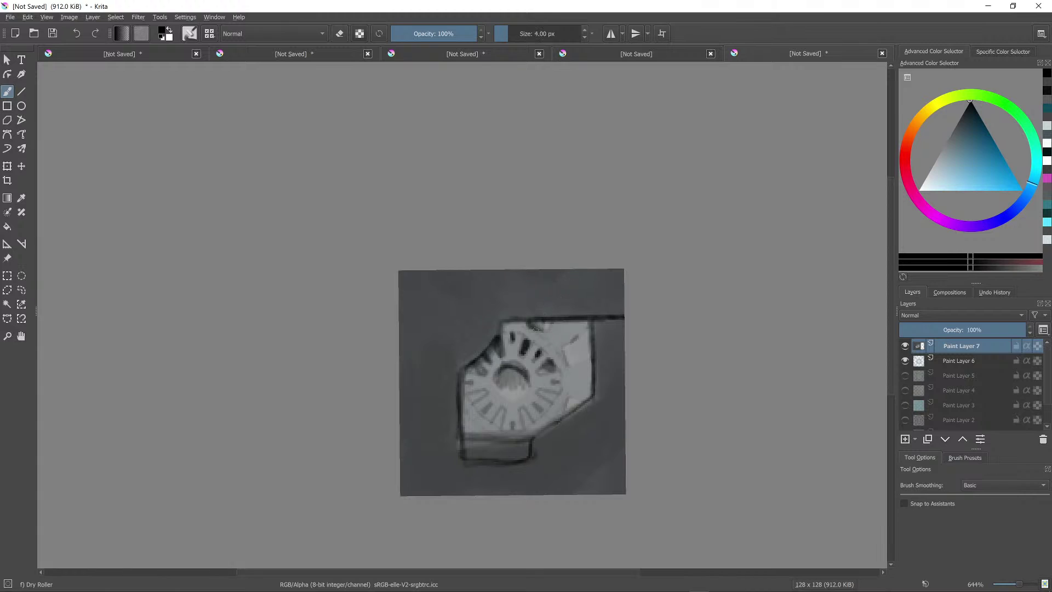
{"action": "key", "text": "bracketright"}
{"action": "key", "text": "bracketright"}
{"action": "key", "text": "bracketright"}
{"action": "key", "text": "bracketright"}
{"action": "key", "text": "bracketright"}
{"action": "key", "text": "bracketright"}
{"action": "mouse_move", "coordinate": [496, 331]}
{"action": "left_mouse_down"}
{"action": "mouse_move", "coordinate": [585, 326]}
{"action": "mouse_move", "coordinate": [575, 336]}
{"action": "mouse_move", "coordinate": [590, 344]}
{"action": "mouse_move", "coordinate": [570, 350]}
{"action": "mouse_move", "coordinate": [528, 321]}
{"action": "mouse_move", "coordinate": [507, 327]}
{"action": "mouse_move", "coordinate": [466, 386]}
{"action": "mouse_move", "coordinate": [471, 370]}
{"action": "mouse_move", "coordinate": [551, 320]}
{"action": "left_mouse_up"}
Shade the lower spokes, the panel's lower corner and the hub centre using an 18 px brush, reducing it to 16 px.
{"action": "key", "text": "bracketleft"}
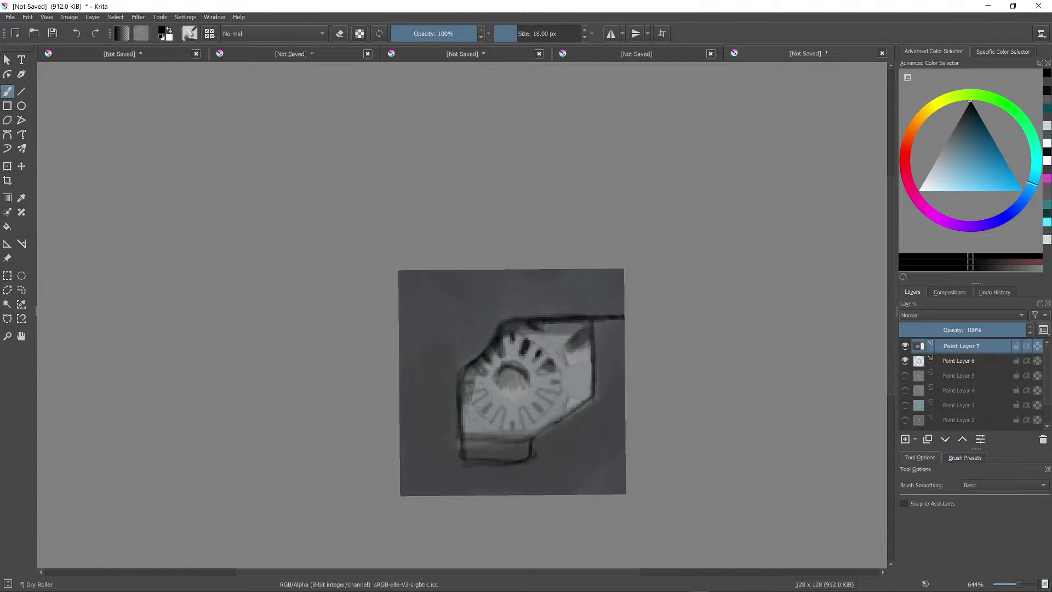
{"action": "mouse_move", "coordinate": [477, 400]}
{"action": "left_mouse_down"}
{"action": "mouse_move", "coordinate": [547, 406]}
{"action": "mouse_move", "coordinate": [482, 408]}
{"action": "mouse_move", "coordinate": [543, 425]}
{"action": "mouse_move", "coordinate": [514, 421]}
{"action": "mouse_move", "coordinate": [494, 400]}
{"action": "mouse_move", "coordinate": [558, 390]}
{"action": "mouse_move", "coordinate": [586, 400]}
{"action": "left_mouse_up"}
{"action": "left_click_drag", "start_coordinate": [478, 437], "coordinate": [468, 425]}
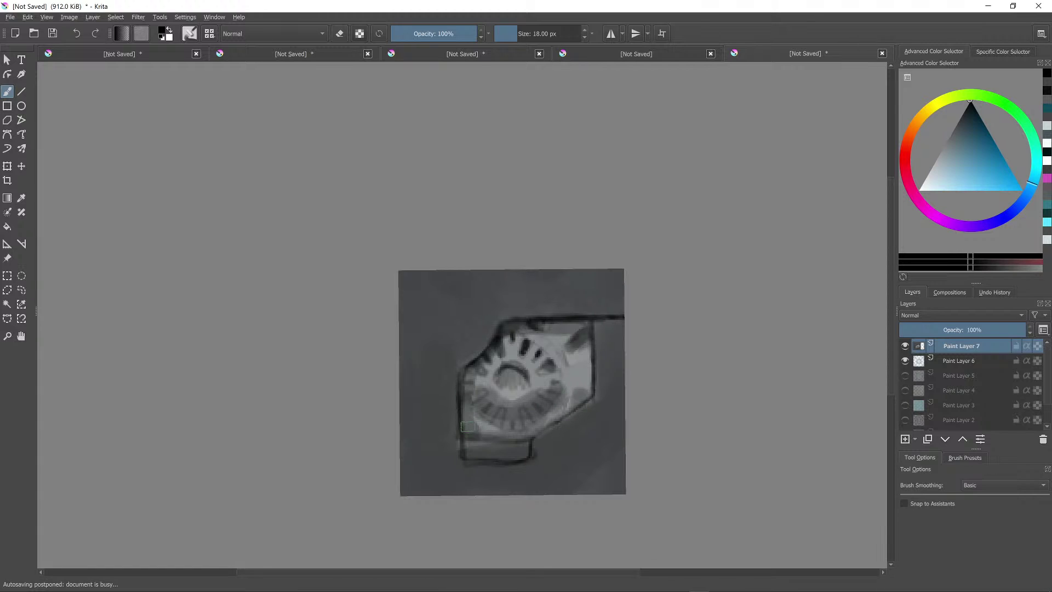
{"action": "left_click_drag", "start_coordinate": [581, 383], "coordinate": [579, 394]}
{"action": "mouse_move", "coordinate": [508, 368]}
{"action": "left_mouse_down"}
{"action": "mouse_move", "coordinate": [510, 383]}
{"action": "mouse_move", "coordinate": [522, 382]}
{"action": "mouse_move", "coordinate": [512, 378]}
{"action": "left_mouse_up"}
{"action": "key", "text": "bracketleft"}
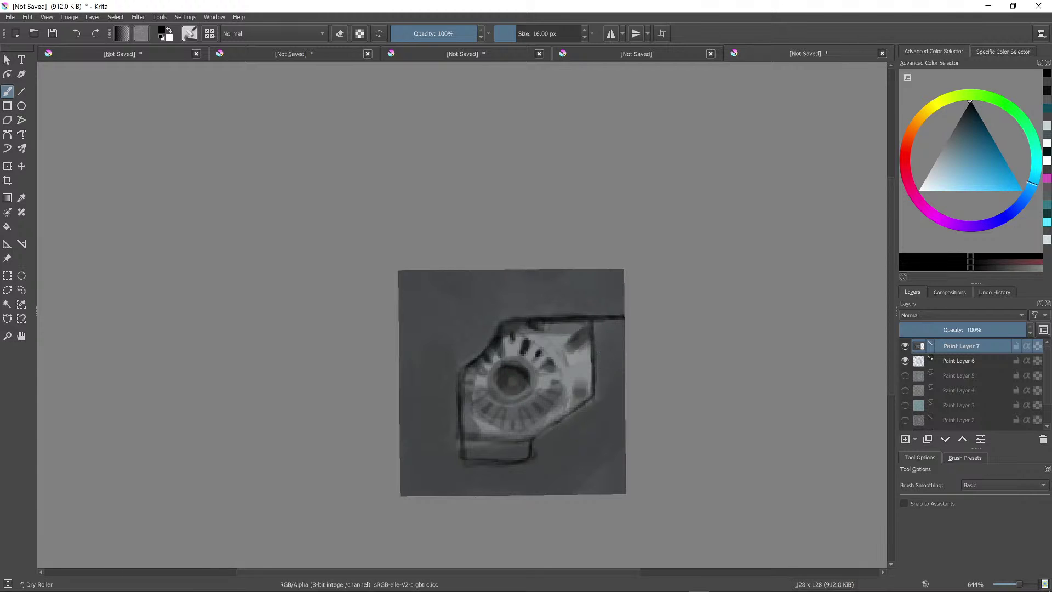
{"action": "mouse_move", "coordinate": [523, 328]}
{"action": "left_mouse_down"}
{"action": "mouse_move", "coordinate": [540, 330]}
{"action": "mouse_move", "coordinate": [523, 353]}
{"action": "left_mouse_up"}
Choose a pink and paint two short vertical marks beside the circle with a 4 px brush.
{"action": "key", "text": "bracketright"}
{"action": "key", "text": "bracketright"}
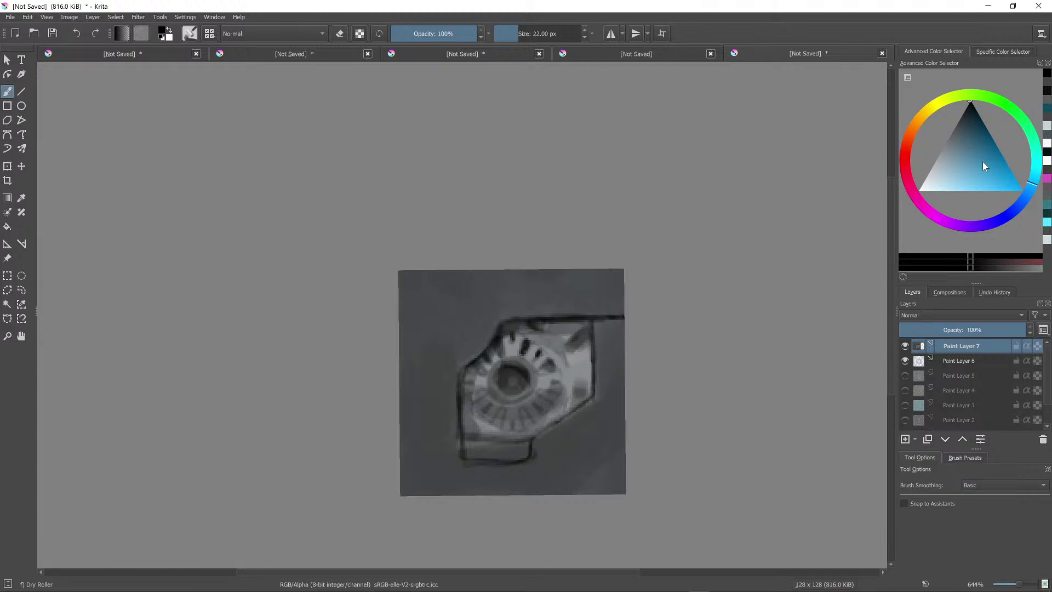
{"action": "left_click", "coordinate": [977, 191]}
{"action": "left_click", "coordinate": [906, 179]}
{"action": "key", "text": "bracketleft"}
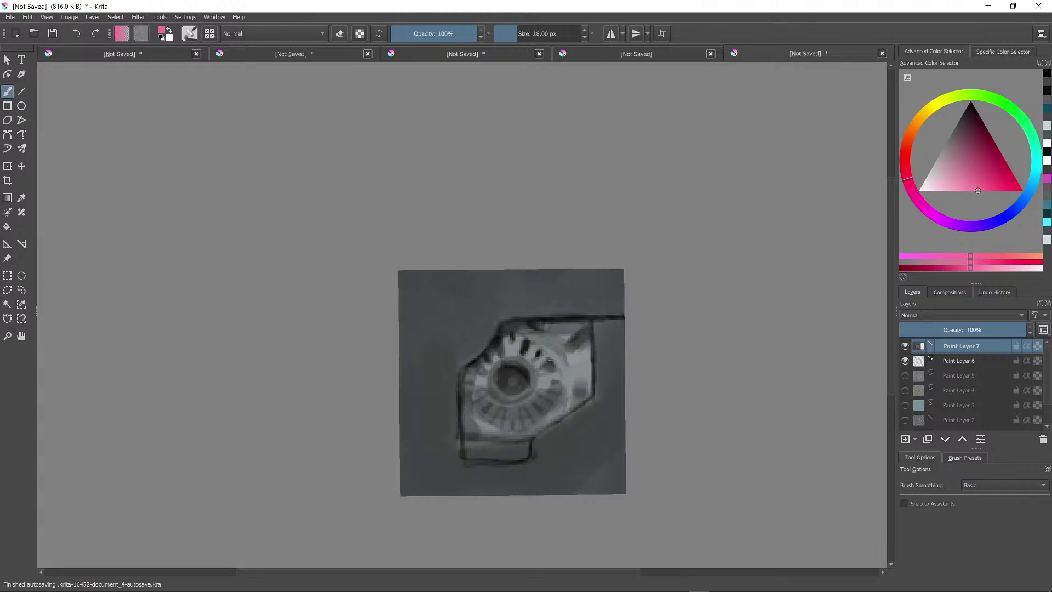
{"action": "key", "text": "bracketleft"}
{"action": "key", "text": "bracketleft"}
{"action": "key", "text": "bracketleft"}
{"action": "key", "text": "bracketleft"}
{"action": "key", "text": "bracketleft"}
{"action": "key", "text": "bracketleft"}
{"action": "key", "text": "bracketleft"}
{"action": "key", "text": "bracketleft"}
{"action": "key", "text": "bracketright"}
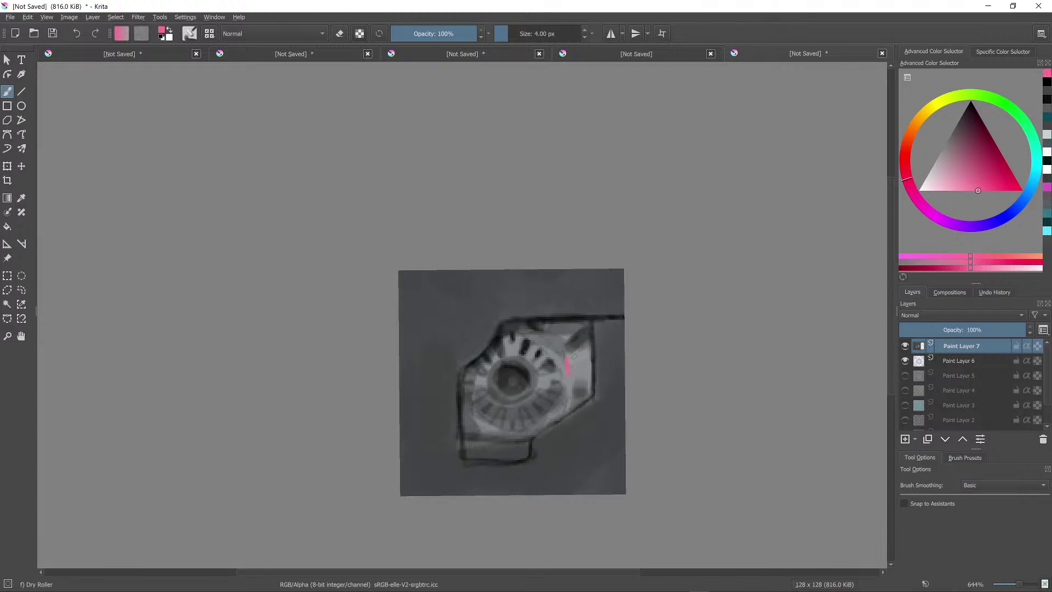
Choose a light grey and paint an angled bar along the panel's upper edge and the number 1211 above it.
{"action": "left_click_drag", "start_coordinate": [939, 173], "coordinate": [930, 166]}
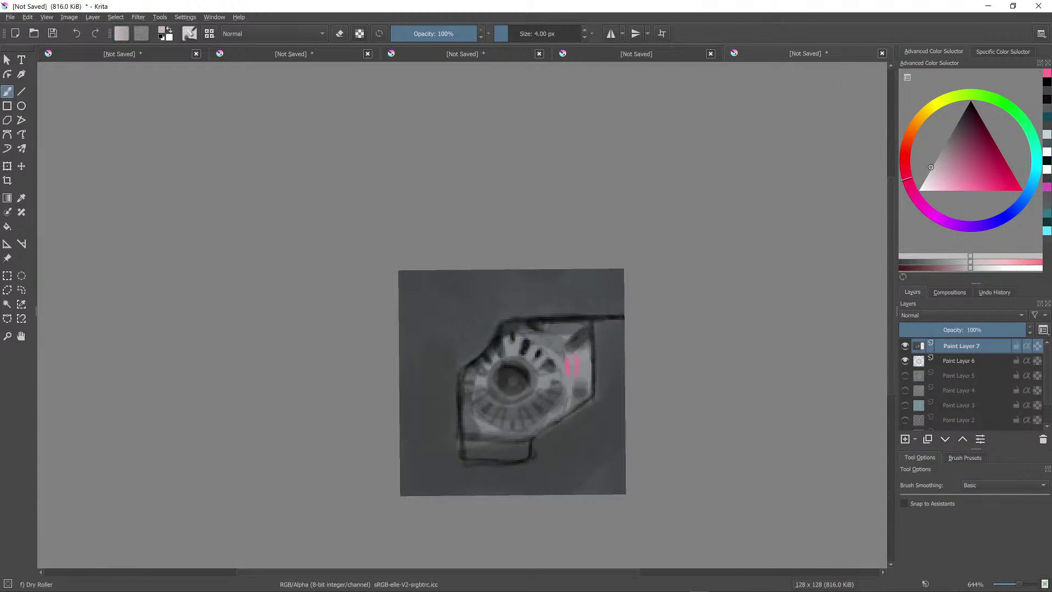
{"action": "mouse_move", "coordinate": [493, 329]}
{"action": "left_mouse_down"}
{"action": "mouse_move", "coordinate": [484, 343]}
{"action": "mouse_move", "coordinate": [495, 320]}
{"action": "mouse_move", "coordinate": [534, 315]}
{"action": "mouse_move", "coordinate": [497, 305]}
{"action": "left_mouse_up"}
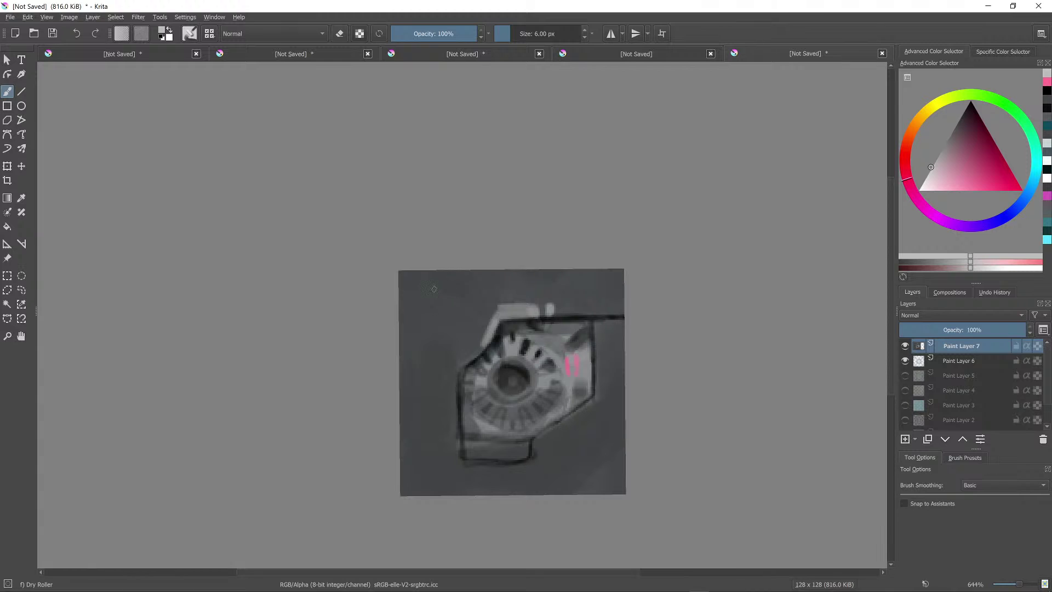
{"action": "mouse_move", "coordinate": [434, 288]}
{"action": "left_mouse_down"}
{"action": "mouse_move", "coordinate": [452, 305]}
{"action": "mouse_move", "coordinate": [481, 305]}
{"action": "left_mouse_up"}
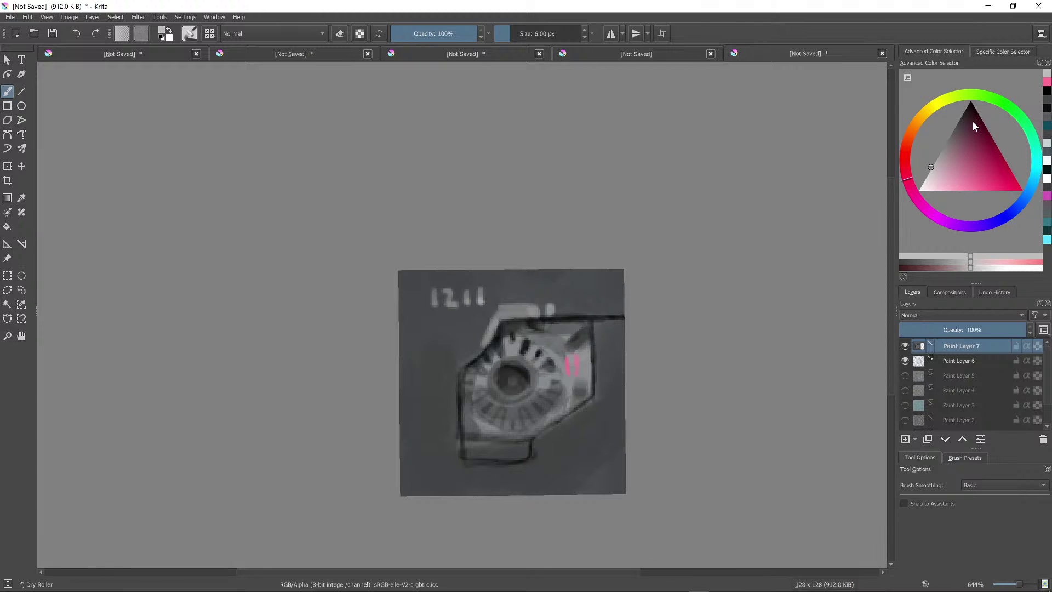
Turn wrap-around mode back on and paint a black contour linking the panel's upper edge to the neighbouring panel.
{"action": "left_click", "coordinate": [970, 101]}
{"action": "key", "text": "w"}
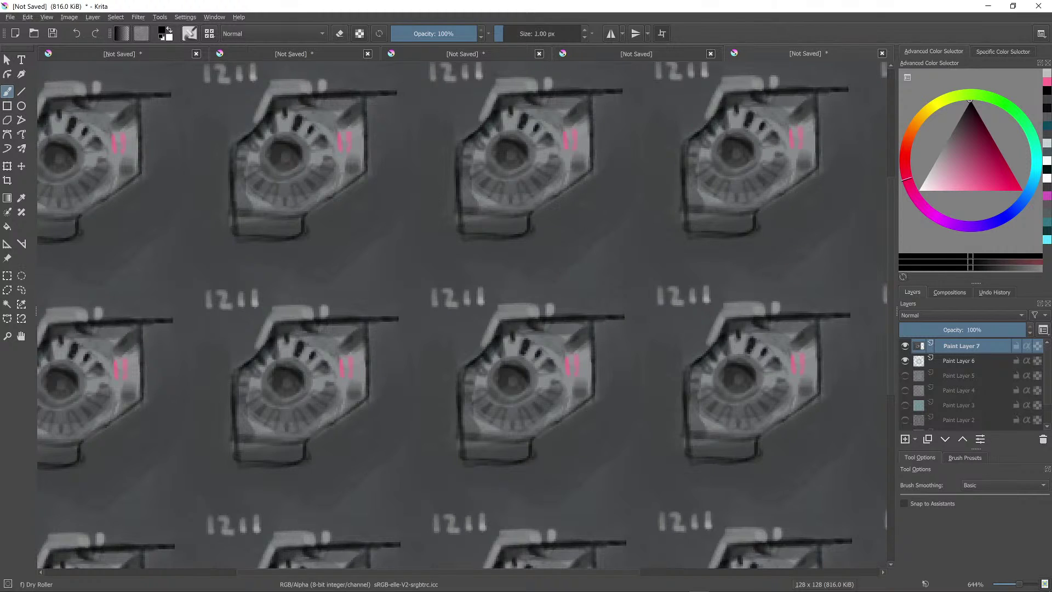
{"action": "key", "text": "bracketright"}
{"action": "mouse_move", "coordinate": [624, 319]}
{"action": "left_mouse_down"}
{"action": "mouse_move", "coordinate": [674, 358]}
{"action": "mouse_move", "coordinate": [675, 345]}
{"action": "mouse_move", "coordinate": [656, 349]}
{"action": "mouse_move", "coordinate": [692, 354]}
{"action": "mouse_move", "coordinate": [646, 360]}
{"action": "mouse_move", "coordinate": [703, 360]}
{"action": "mouse_move", "coordinate": [692, 363]}
{"action": "mouse_move", "coordinate": [696, 343]}
{"action": "mouse_move", "coordinate": [648, 366]}
{"action": "mouse_move", "coordinate": [686, 374]}
{"action": "left_mouse_up"}
Shade around the connecting contour and beside the panel with sampled dark greys, enlarging the brush to 12 px.
{"action": "key", "text": "bracketright"}
{"action": "key", "text": "bracketright"}
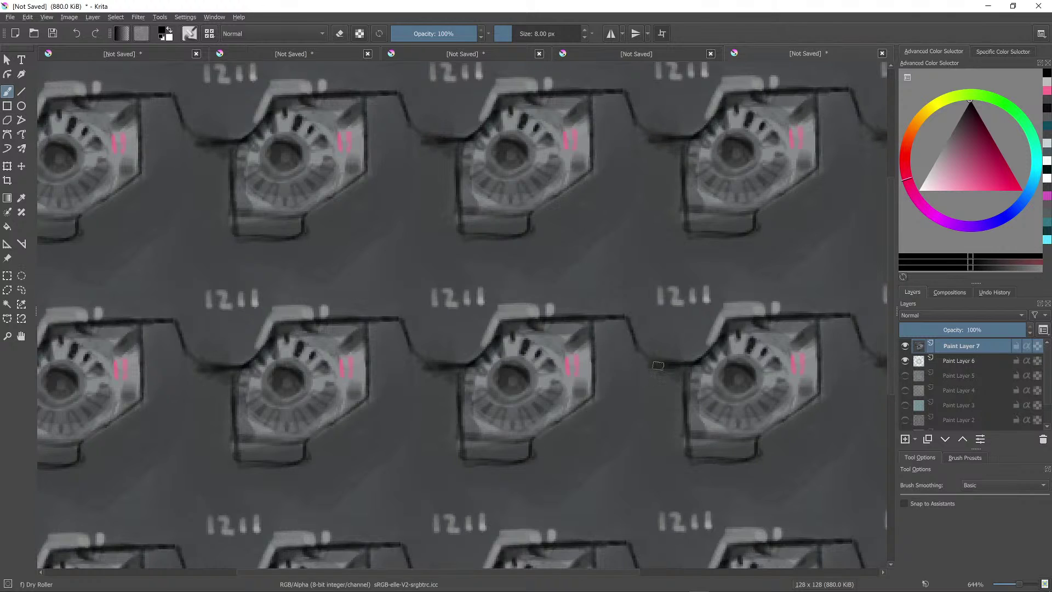
{"action": "left_click", "coordinate": [661, 365], "text": "ctrl"}
{"action": "key", "text": "bracketright"}
{"action": "key", "text": "bracketright"}
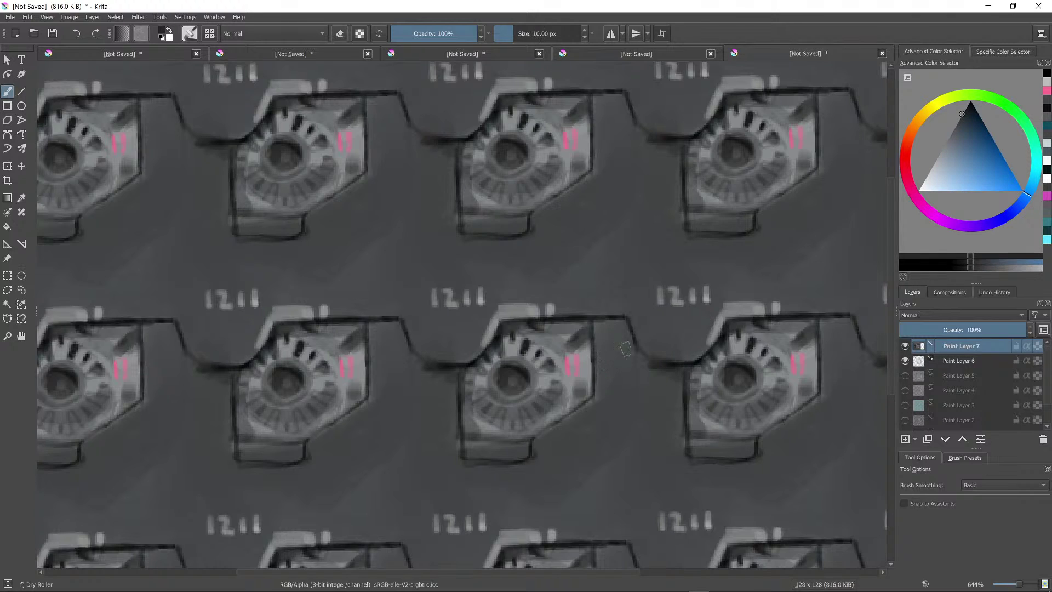
{"action": "left_click_drag", "start_coordinate": [633, 348], "coordinate": [642, 364]}
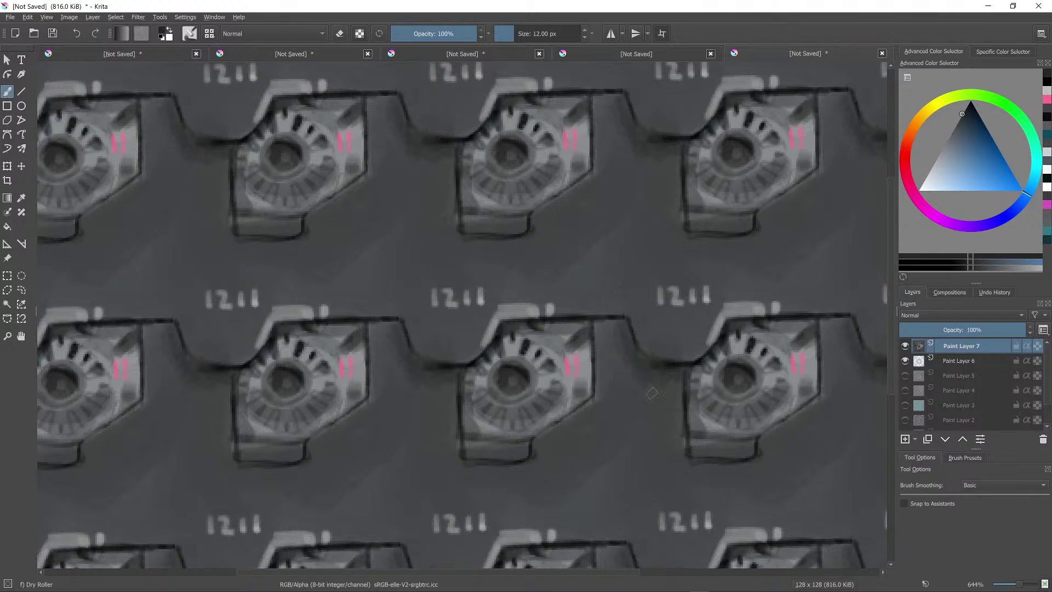
{"action": "left_click", "coordinate": [649, 383], "text": "ctrl"}
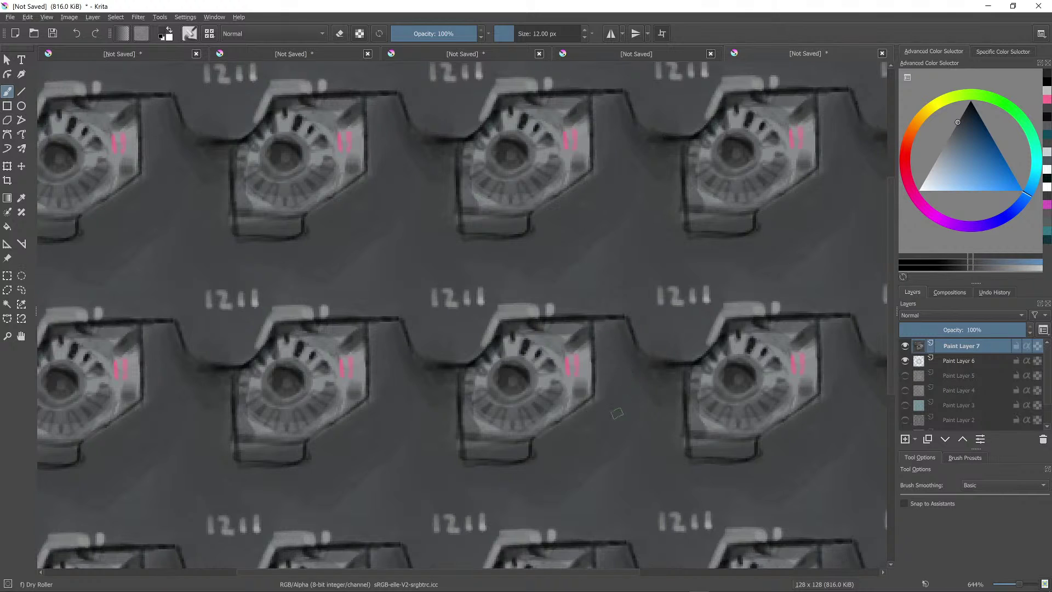
{"action": "left_click_drag", "start_coordinate": [617, 413], "coordinate": [652, 390]}
{"action": "key", "text": "ctrl+z"}
{"action": "scroll", "coordinate": [665, 412], "scroll_direction": "down", "scroll_amount": 5}
{"action": "scroll", "coordinate": [591, 307], "scroll_direction": "up", "scroll_amount": 6}
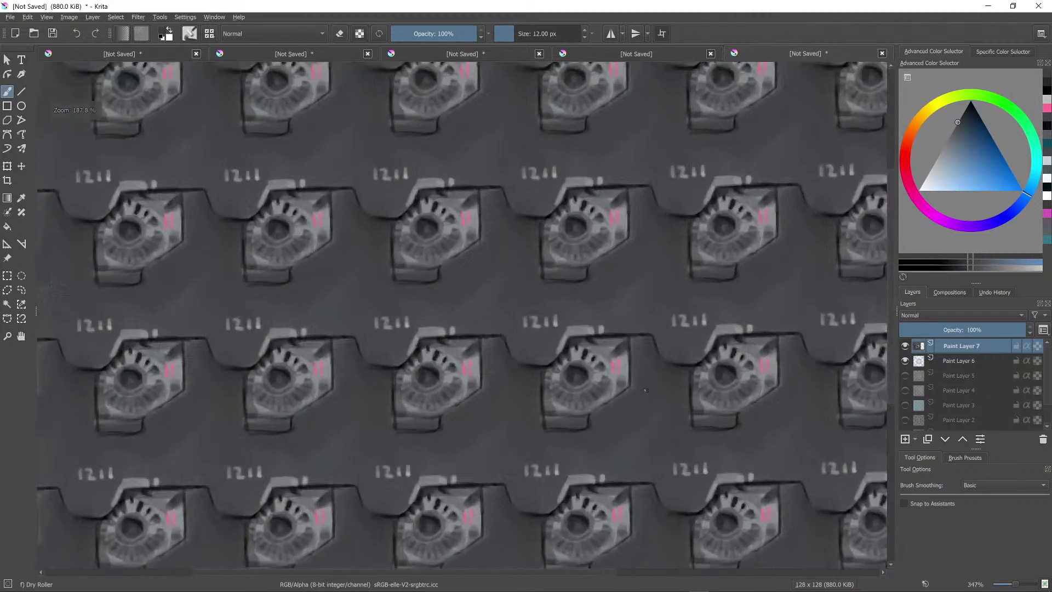
Choose black and, with a 4 px brush, extend the contour up the plate's side to the panel above.
{"action": "left_click", "coordinate": [591, 306], "text": "ctrl"}
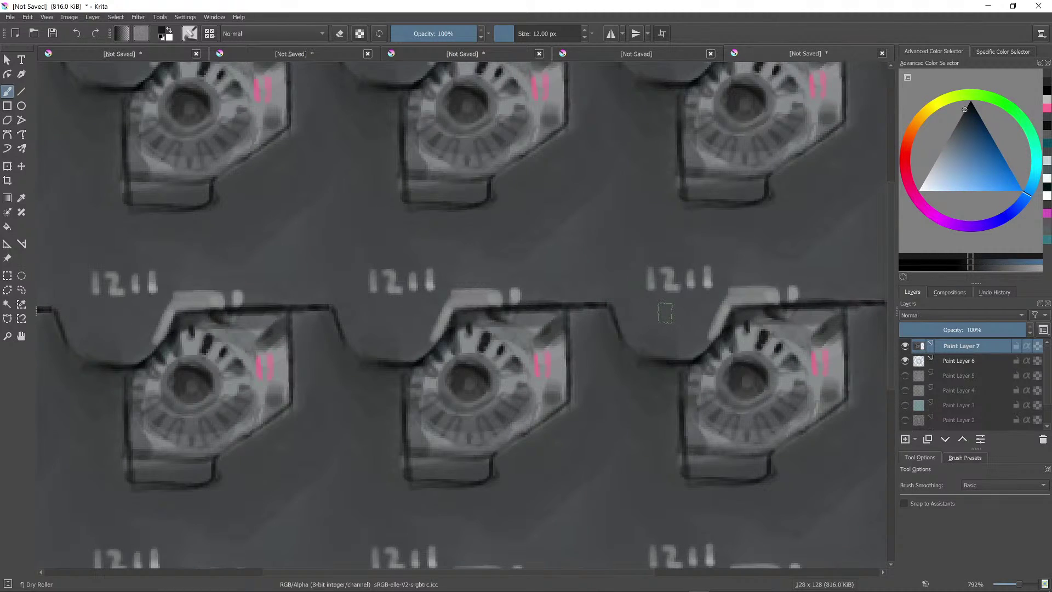
{"action": "key", "text": "bracketleft"}
{"action": "left_click_drag", "start_coordinate": [969, 133], "coordinate": [970, 102]}
{"action": "key", "text": "bracketleft"}
{"action": "key", "text": "bracketleft"}
{"action": "key", "text": "bracketleft"}
{"action": "key", "text": "bracketleft"}
{"action": "key", "text": "bracketleft"}
{"action": "key", "text": "bracketleft"}
{"action": "key", "text": "bracketleft"}
{"action": "key", "text": "bracketleft"}
{"action": "key", "text": "bracketleft"}
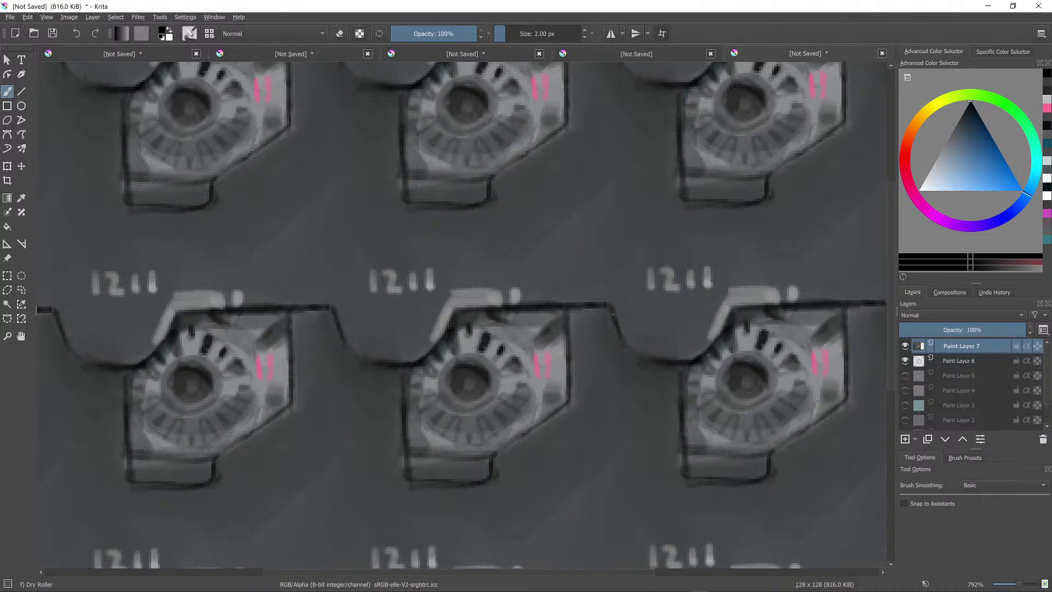
{"action": "key", "text": "bracketright"}
{"action": "key", "text": "bracketright"}
{"action": "mouse_move", "coordinate": [612, 313]}
{"action": "left_mouse_down"}
{"action": "mouse_move", "coordinate": [622, 179]}
{"action": "mouse_move", "coordinate": [668, 151]}
{"action": "left_mouse_up"}
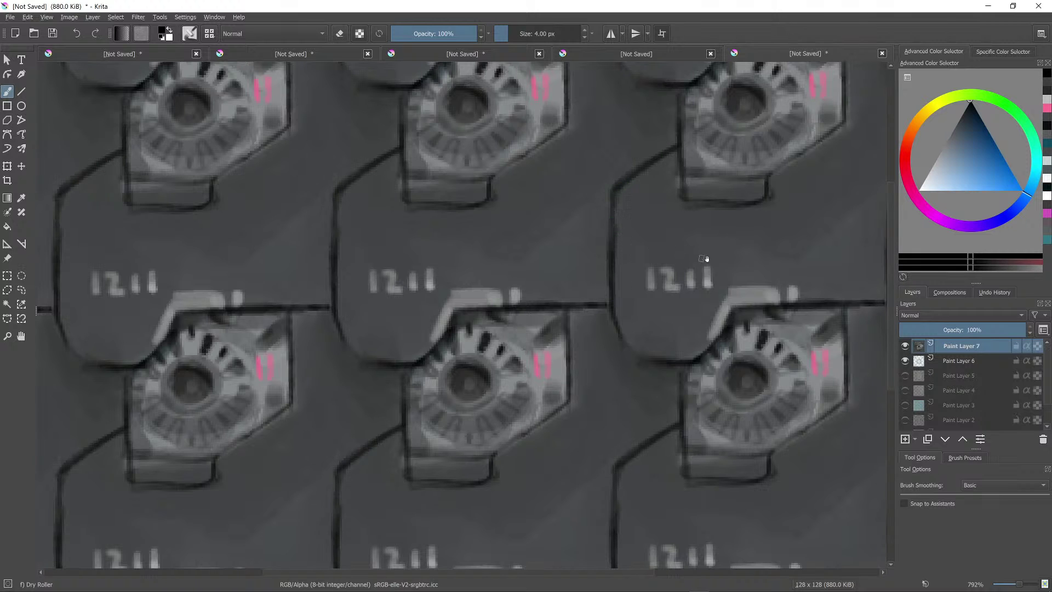
Draw a black diagonal line from the panel's lower corner to the neighbouring plate's outline and check the repeat.
{"action": "key", "text": "ctrl+z"}
{"action": "scroll", "coordinate": [705, 258], "scroll_direction": "down", "scroll_amount": 5}
{"action": "scroll", "coordinate": [668, 224], "scroll_direction": "up", "scroll_amount": 4}
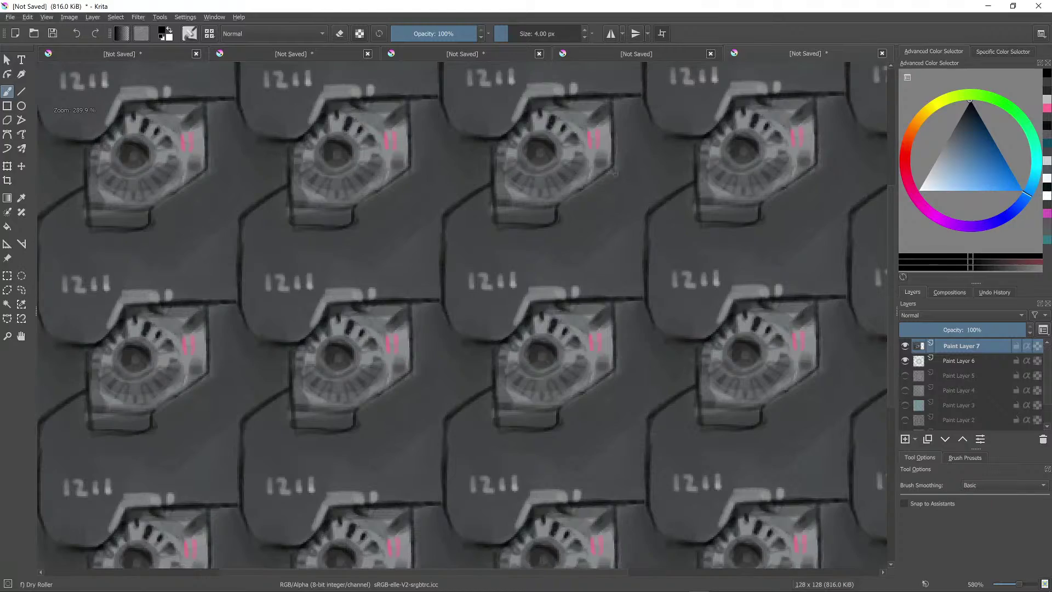
{"action": "left_click_drag", "start_coordinate": [612, 170], "coordinate": [647, 213]}
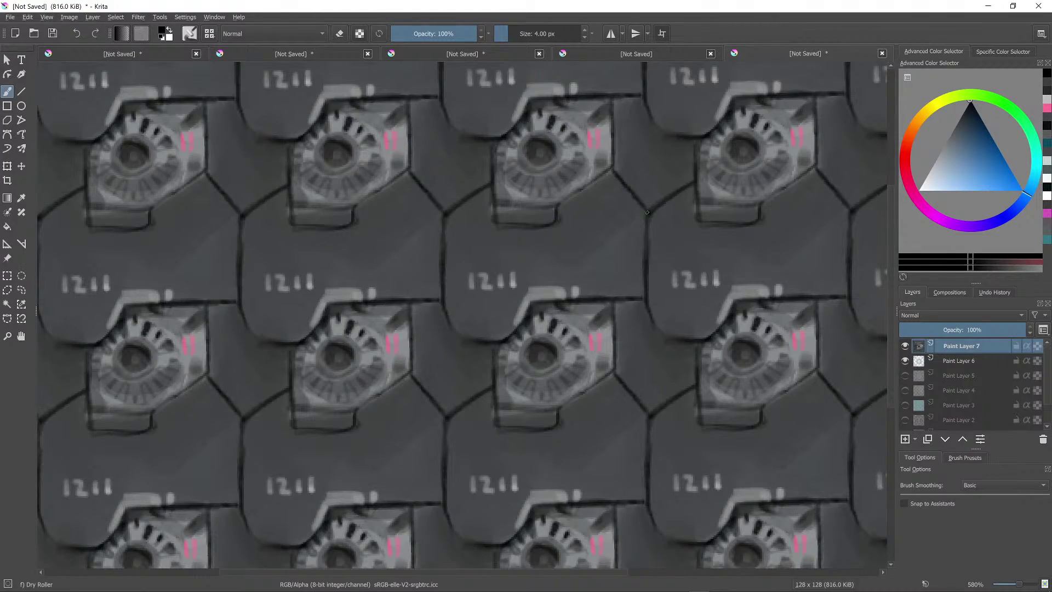
{"action": "scroll", "coordinate": [721, 188], "scroll_direction": "down", "scroll_amount": 6}
{"action": "scroll", "coordinate": [679, 174], "scroll_direction": "up", "scroll_amount": 6}
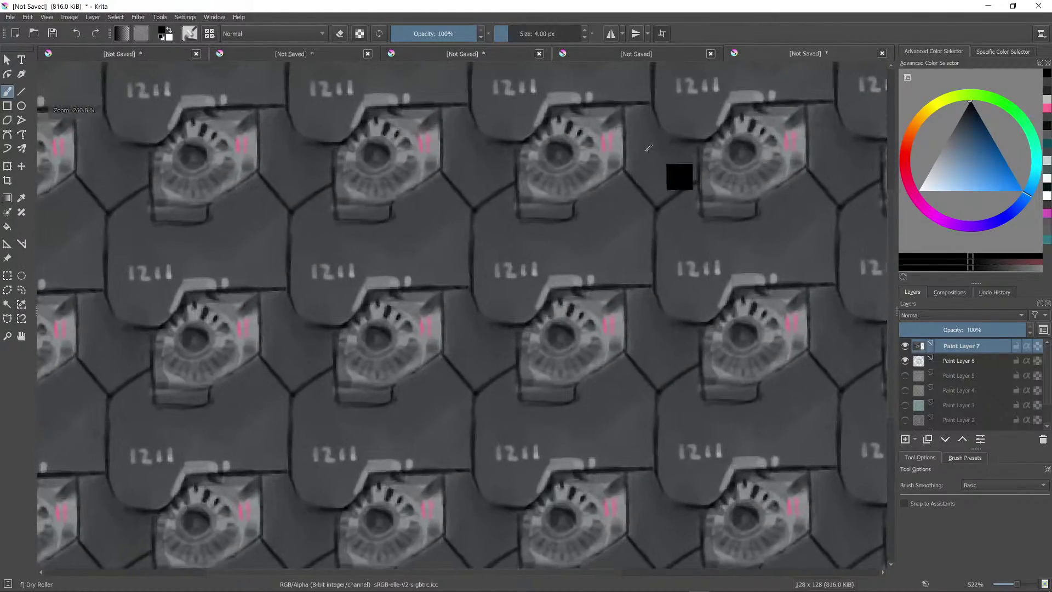
Choose a near-white tone and paint thin highlights along the plates' side outlines with the 4 px brush.
{"action": "left_click", "coordinate": [606, 138], "text": "ctrl"}
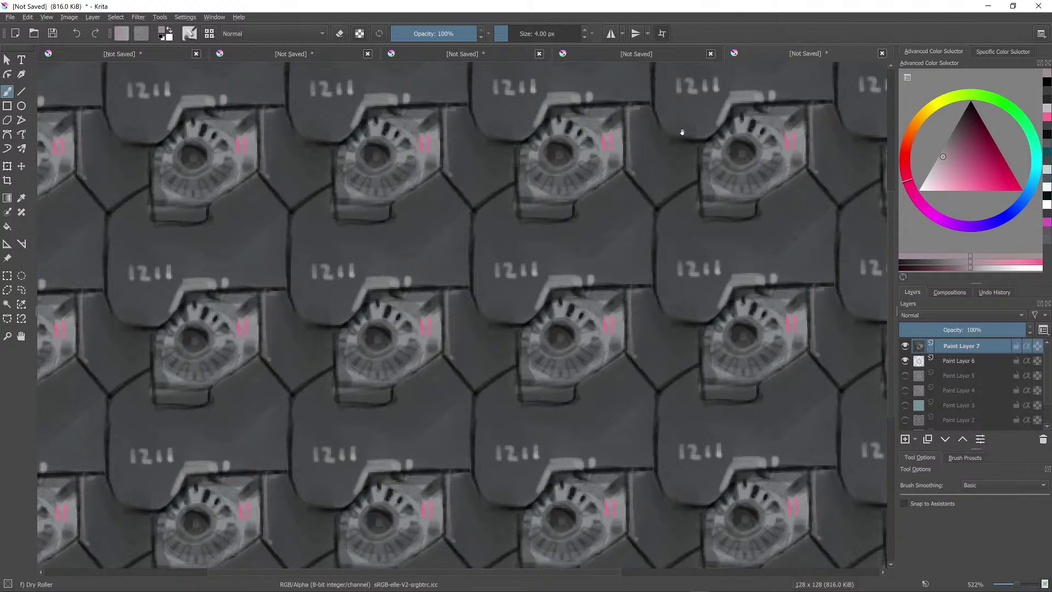
{"action": "left_click_drag", "start_coordinate": [627, 135], "coordinate": [603, 97]}
{"action": "mouse_move", "coordinate": [942, 156]}
{"action": "left_mouse_down"}
{"action": "mouse_move", "coordinate": [941, 172]}
{"action": "mouse_move", "coordinate": [922, 181]}
{"action": "left_mouse_up"}
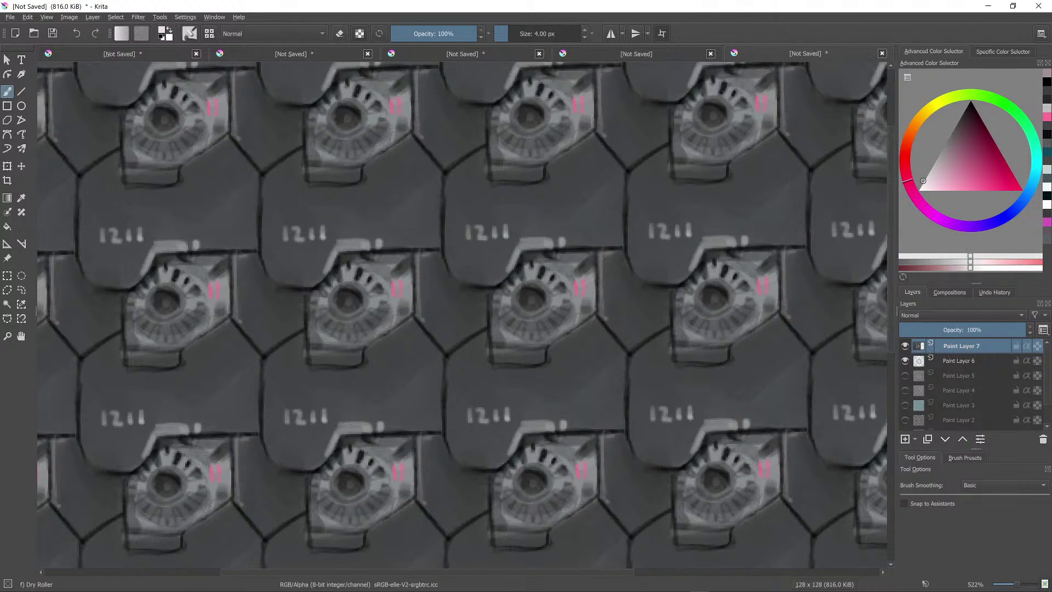
{"action": "left_click_drag", "start_coordinate": [631, 362], "coordinate": [631, 430]}
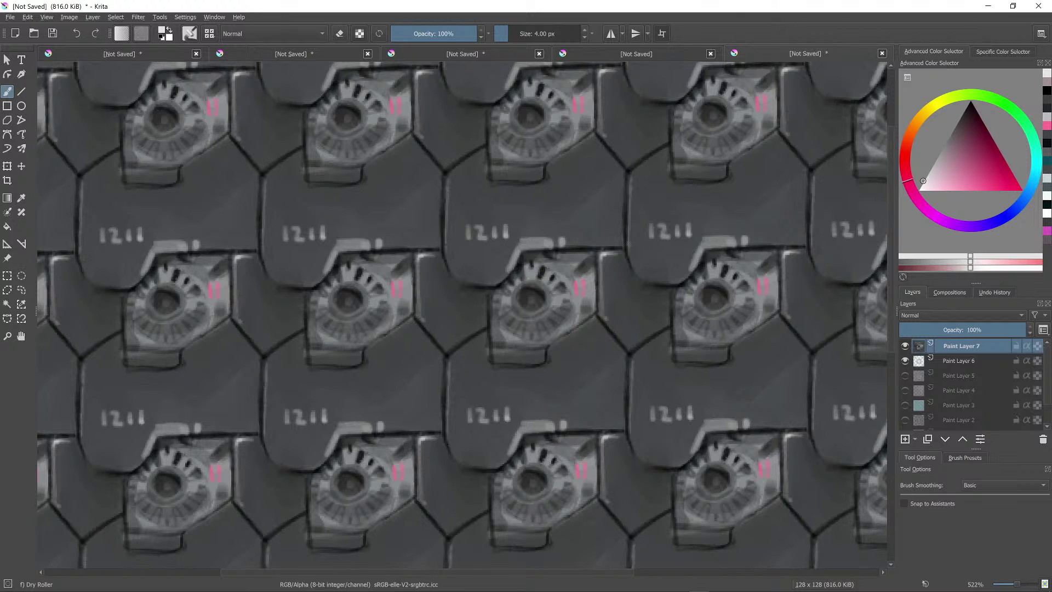
{"action": "left_click_drag", "start_coordinate": [630, 184], "coordinate": [630, 269]}
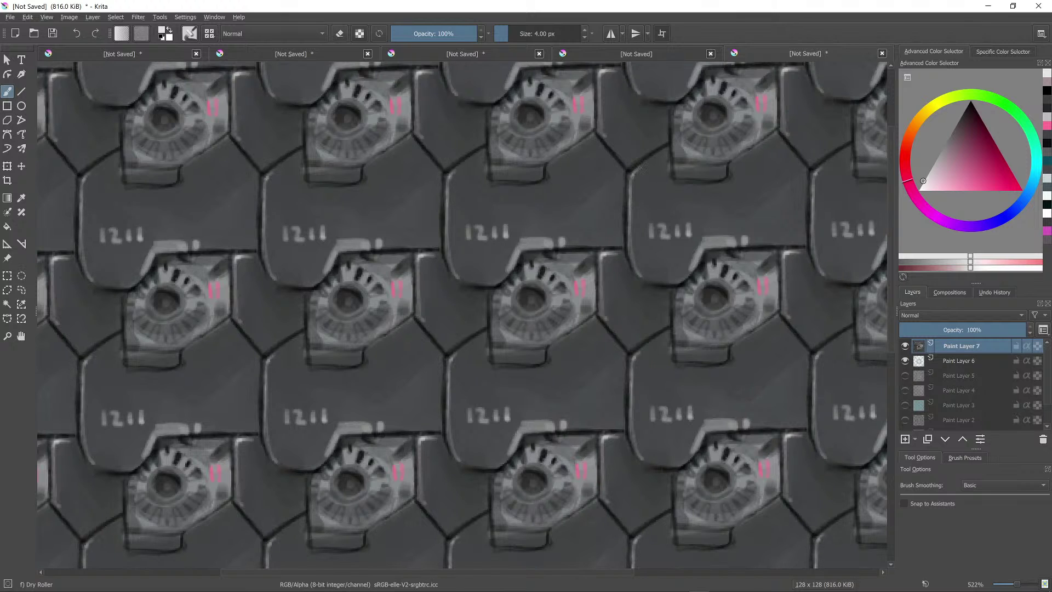
{"action": "scroll", "coordinate": [597, 282], "scroll_direction": "down", "scroll_amount": 5}
{"action": "scroll", "coordinate": [597, 281], "scroll_direction": "up", "scroll_amount": 6}
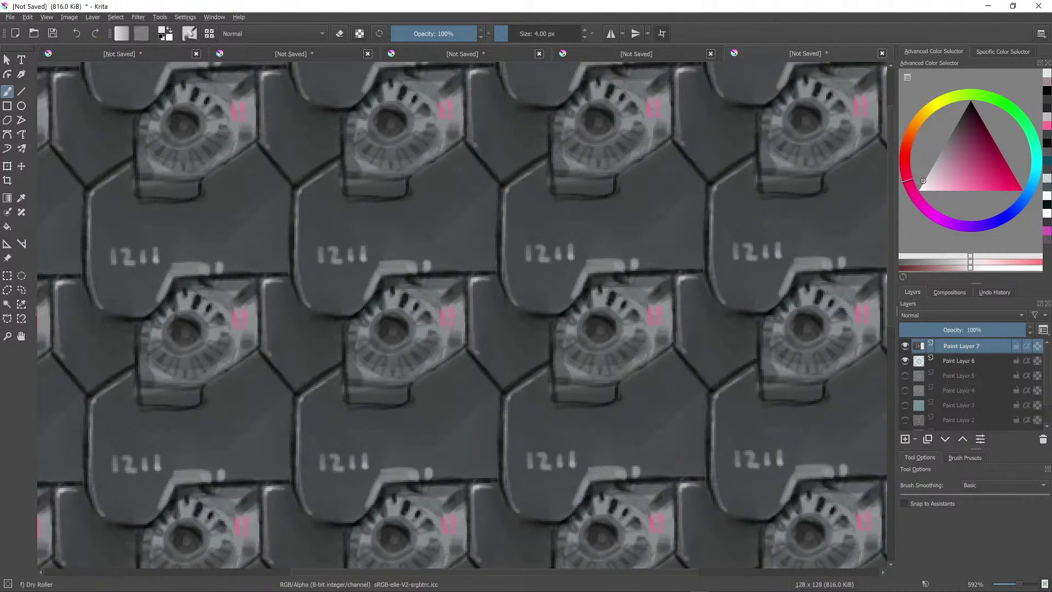
Paint small near-white highlights on the gear hub and the mechanical panel around it with the 4 px brush.
{"action": "left_click_drag", "start_coordinate": [581, 313], "coordinate": [614, 291]}
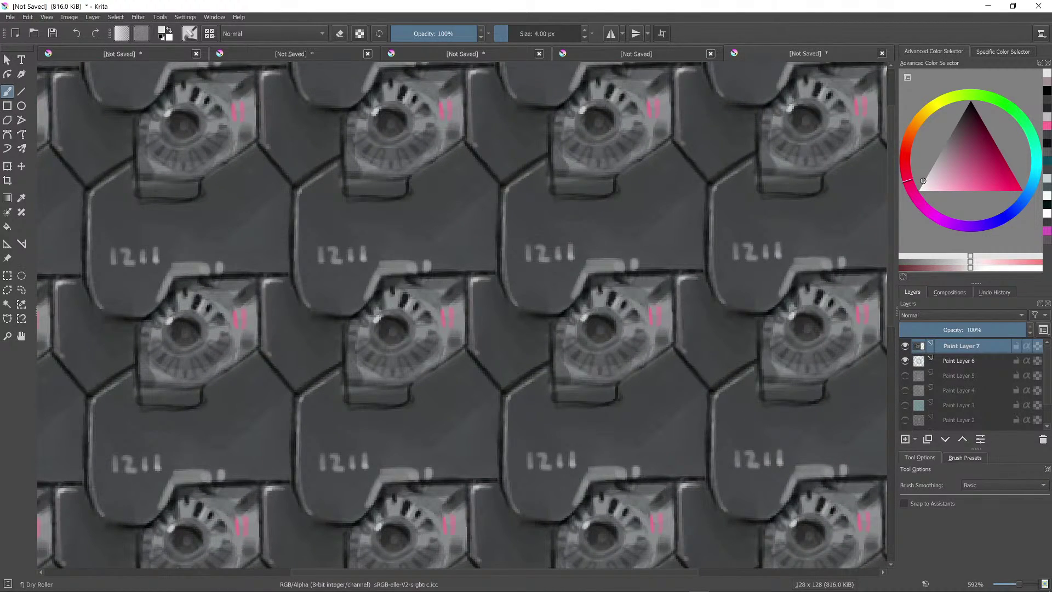
{"action": "left_click", "coordinate": [653, 292]}
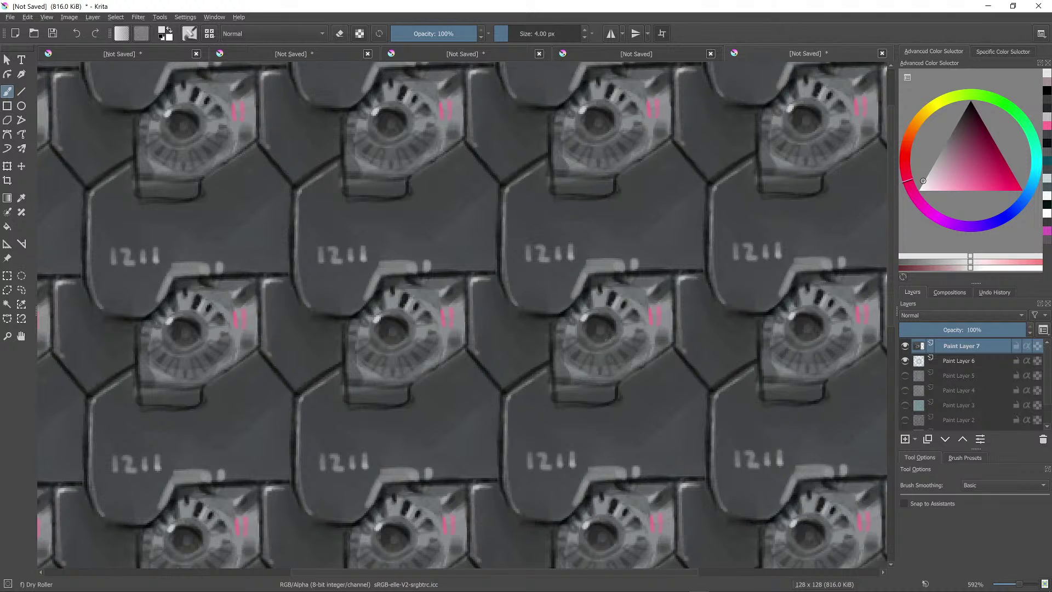
{"action": "left_click", "coordinate": [607, 341]}
{"action": "scroll", "coordinate": [556, 328], "scroll_direction": "down", "scroll_amount": 5}
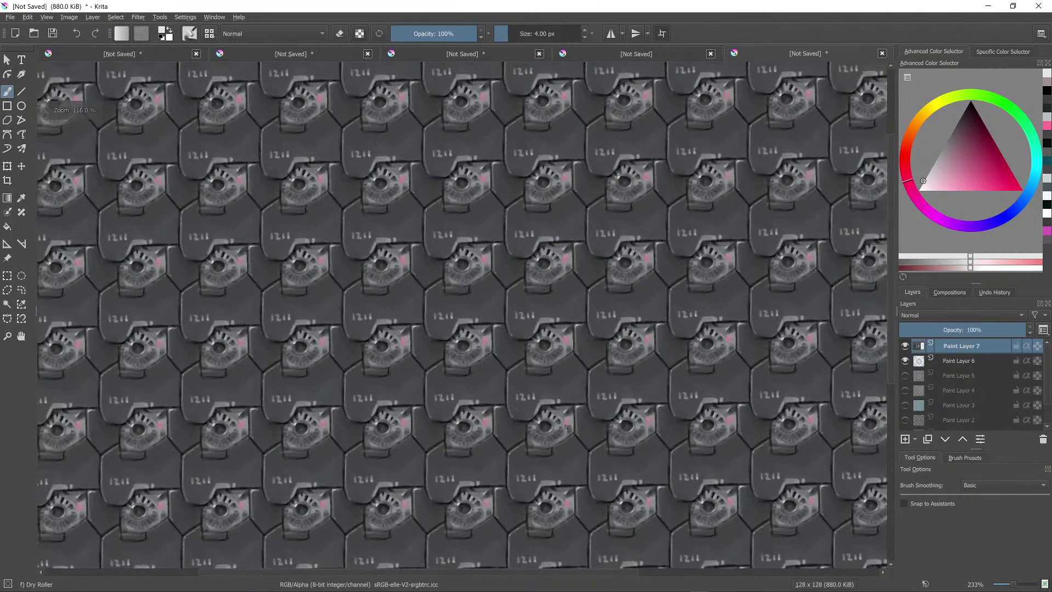
{"action": "scroll", "coordinate": [557, 327], "scroll_direction": "up", "scroll_amount": 5}
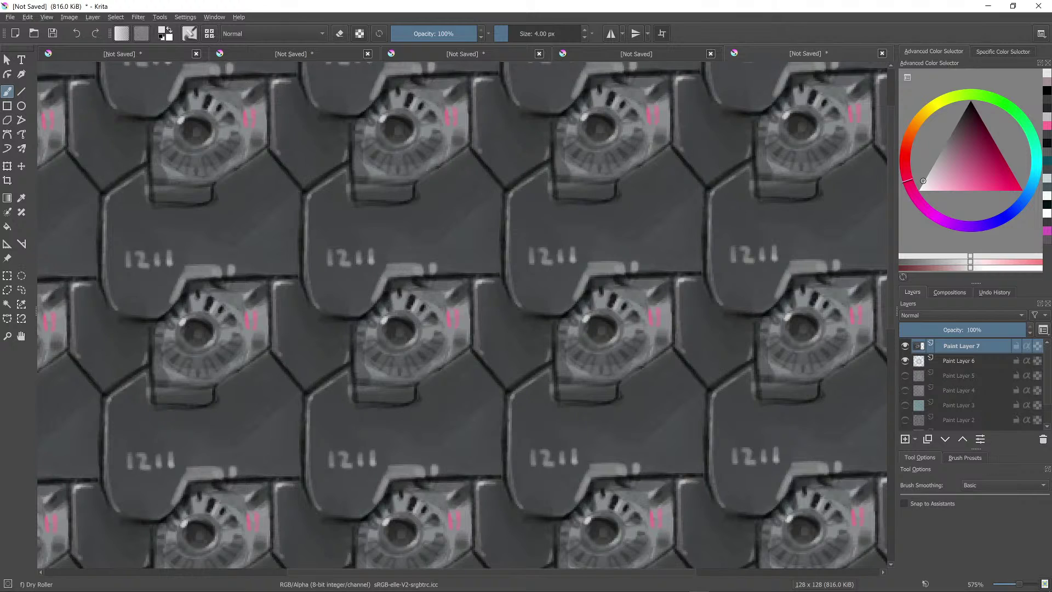
Sample a near-black tone and darken the whole gear panel with soft strokes, enlarging the brush to 18 px.
{"action": "left_click", "coordinate": [609, 335], "text": "ctrl"}
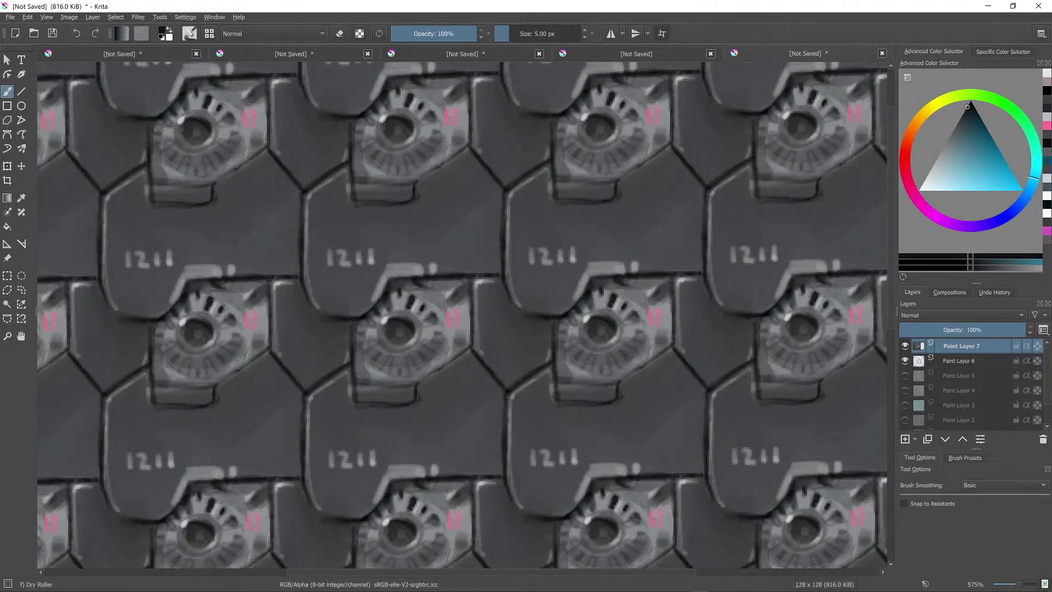
{"action": "key", "text": "bracketright"}
{"action": "key", "text": "bracketright"}
{"action": "key", "text": "bracketright"}
{"action": "mouse_move", "coordinate": [560, 317]}
{"action": "left_mouse_down"}
{"action": "mouse_move", "coordinate": [559, 362]}
{"action": "mouse_move", "coordinate": [560, 320]}
{"action": "mouse_move", "coordinate": [577, 377]}
{"action": "mouse_move", "coordinate": [601, 282]}
{"action": "mouse_move", "coordinate": [607, 375]}
{"action": "mouse_move", "coordinate": [639, 299]}
{"action": "mouse_move", "coordinate": [663, 296]}
{"action": "mouse_move", "coordinate": [665, 318]}
{"action": "mouse_move", "coordinate": [653, 295]}
{"action": "mouse_move", "coordinate": [598, 281]}
{"action": "mouse_move", "coordinate": [568, 352]}
{"action": "mouse_move", "coordinate": [562, 327]}
{"action": "mouse_move", "coordinate": [571, 347]}
{"action": "mouse_move", "coordinate": [594, 356]}
{"action": "mouse_move", "coordinate": [653, 340]}
{"action": "mouse_move", "coordinate": [667, 320]}
{"action": "mouse_move", "coordinate": [612, 288]}
{"action": "mouse_move", "coordinate": [564, 346]}
{"action": "left_mouse_up"}
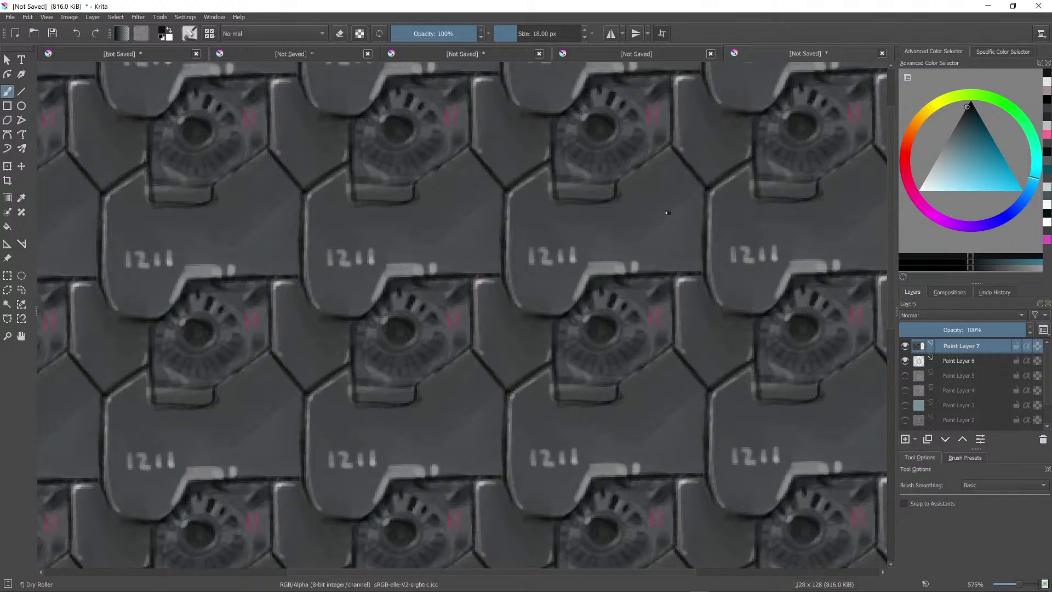
{"action": "scroll", "coordinate": [667, 212], "scroll_direction": "down", "scroll_amount": 5}
{"action": "scroll", "coordinate": [667, 213], "scroll_direction": "up", "scroll_amount": 5}
Paint a dark diagonal shade across the large plate with a 14 px brush and blend it using tones sampled around it.
{"action": "left_click", "coordinate": [610, 120], "text": "ctrl"}
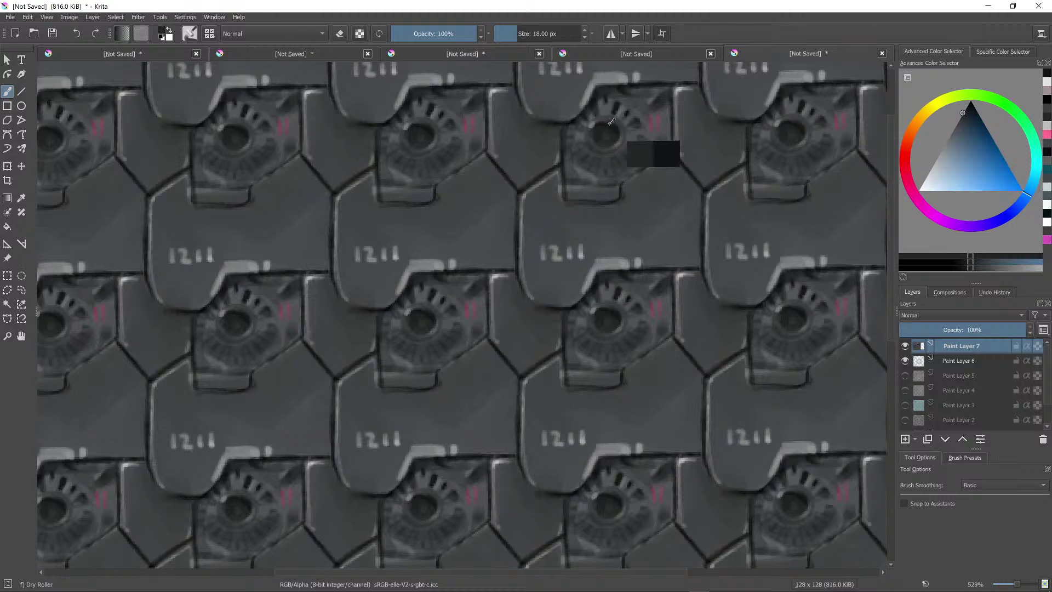
{"action": "key", "text": "bracketleft"}
{"action": "left_click_drag", "start_coordinate": [660, 202], "coordinate": [630, 240]}
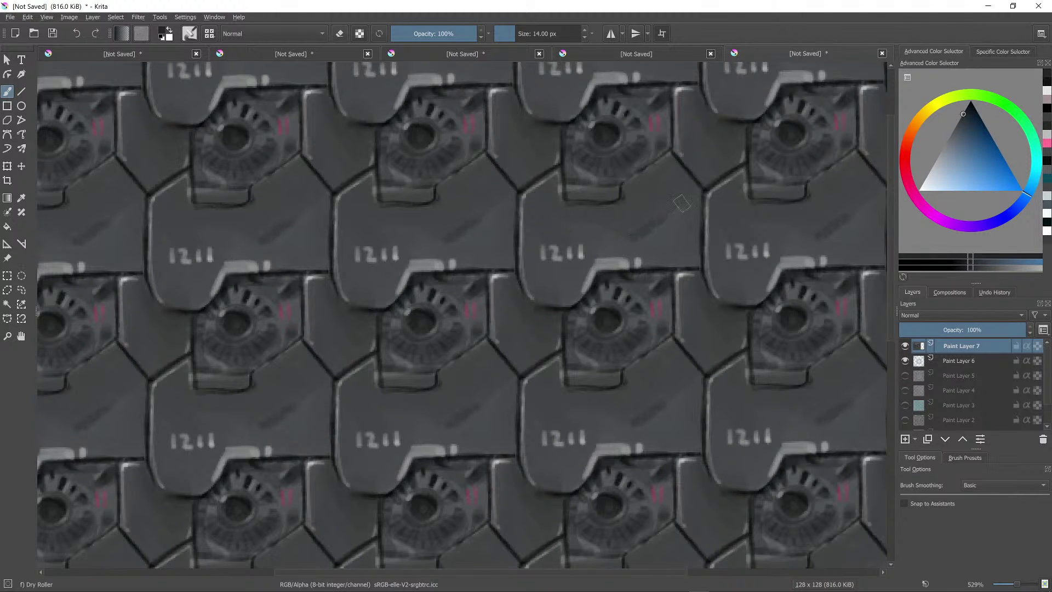
{"action": "left_click", "coordinate": [673, 199], "text": "ctrl"}
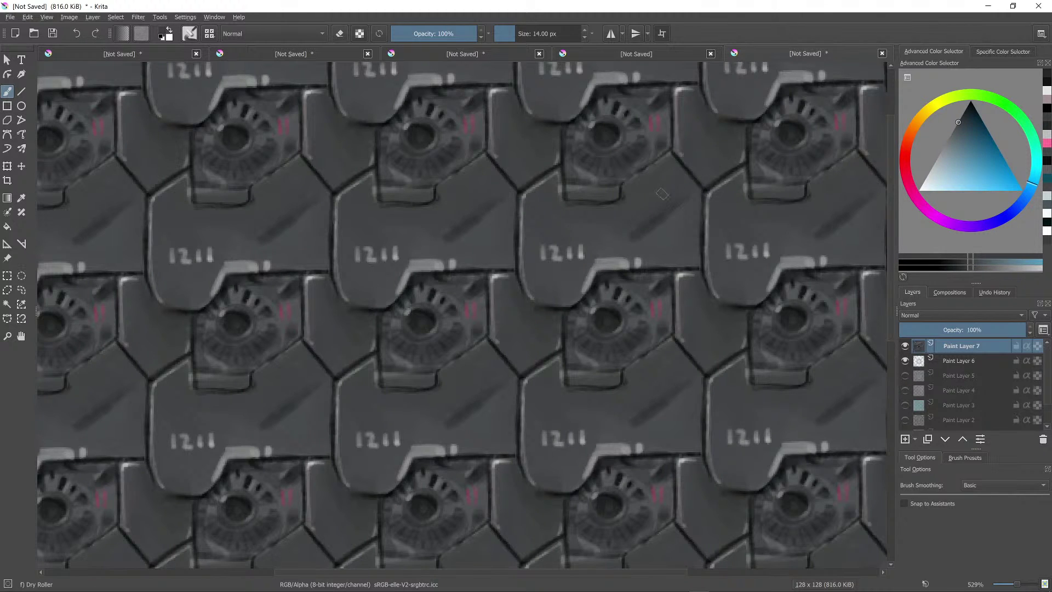
{"action": "left_click", "coordinate": [665, 218], "text": "ctrl"}
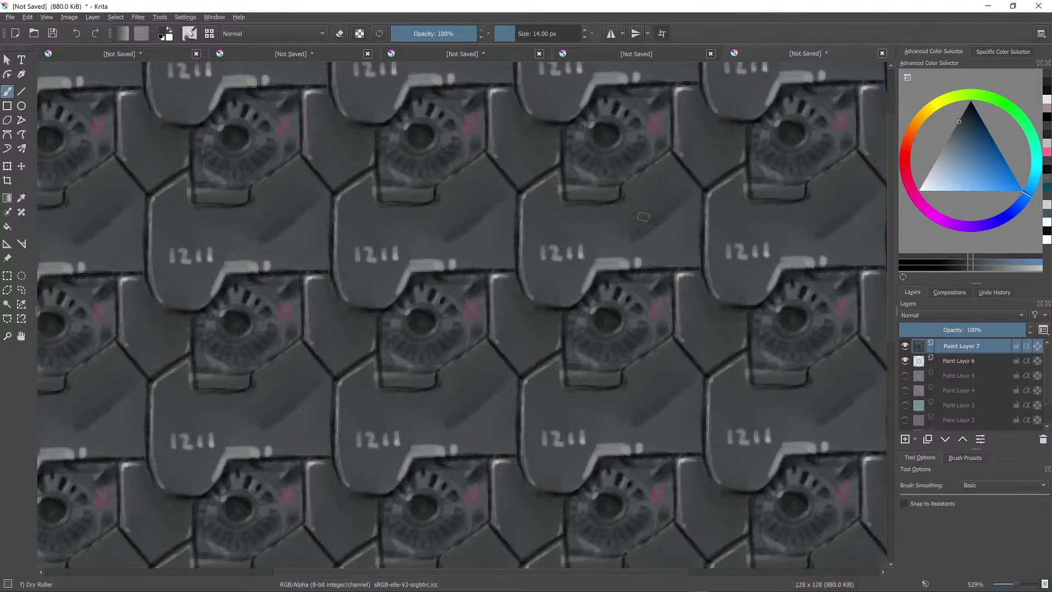
{"action": "left_click", "coordinate": [648, 223], "text": "ctrl"}
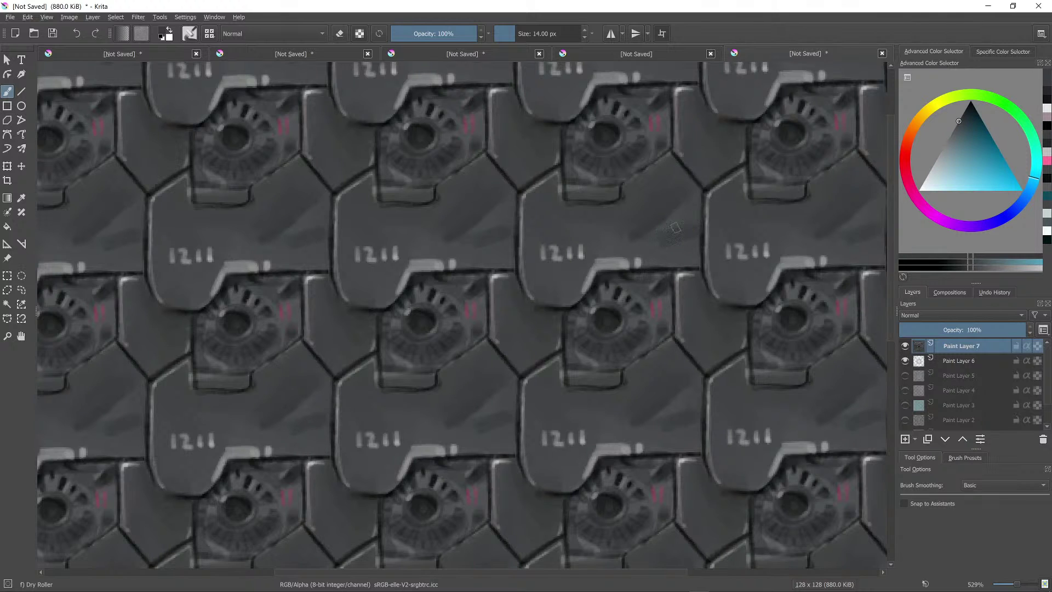
{"action": "scroll", "coordinate": [670, 251], "scroll_direction": "down", "scroll_amount": 10}
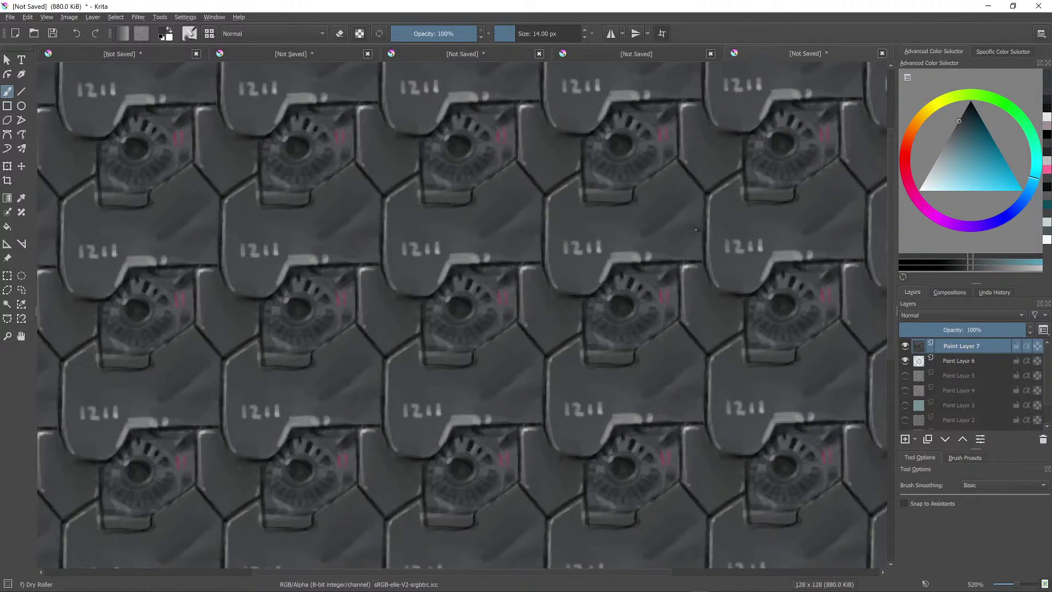
{"action": "scroll", "coordinate": [632, 289], "scroll_direction": "up", "scroll_amount": 8}
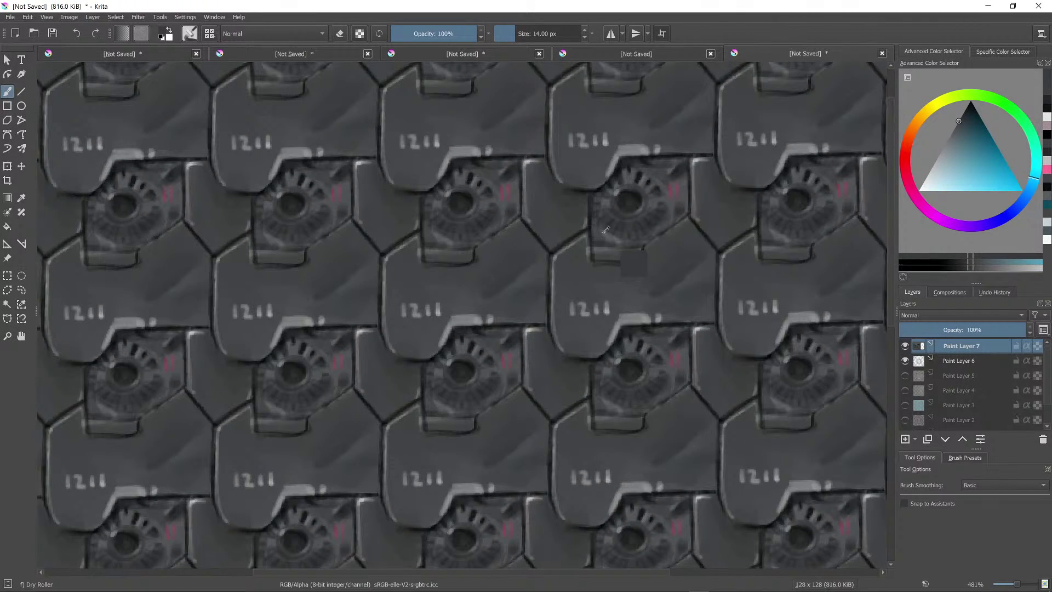
Choose near-black, reduce the brush to 4 px and outline the lower rim of the gear.
{"action": "left_click_drag", "start_coordinate": [969, 130], "coordinate": [946, 107]}
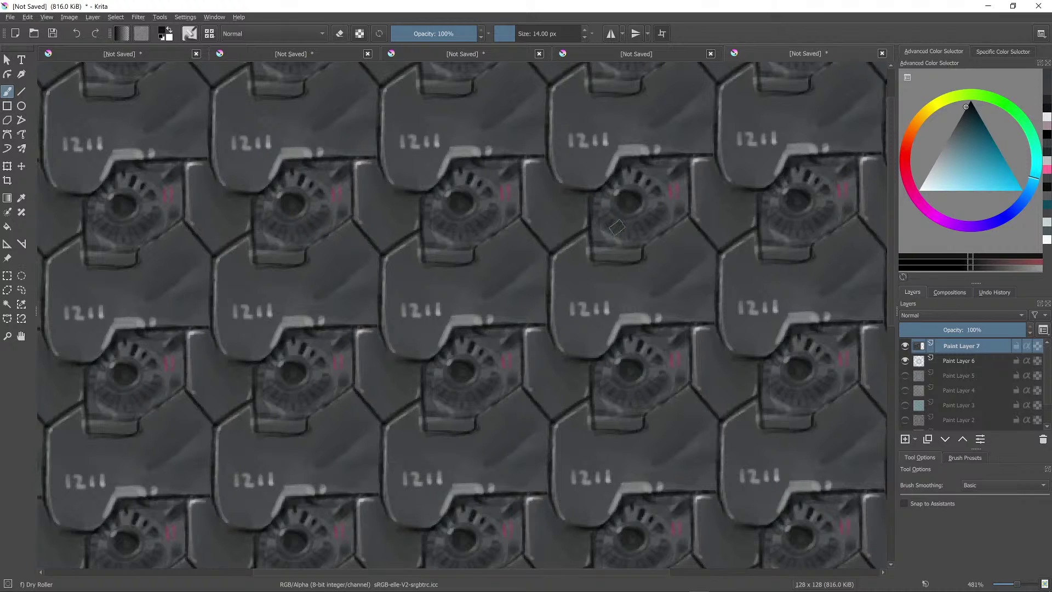
{"action": "key", "text": "bracketleft"}
{"action": "key", "text": "bracketleft"}
{"action": "key", "text": "bracketleft"}
{"action": "key", "text": "bracketleft"}
{"action": "key", "text": "bracketright"}
{"action": "mouse_move", "coordinate": [597, 230]}
{"action": "left_mouse_down"}
{"action": "mouse_move", "coordinate": [616, 236]}
{"action": "mouse_move", "coordinate": [603, 235]}
{"action": "left_mouse_up"}
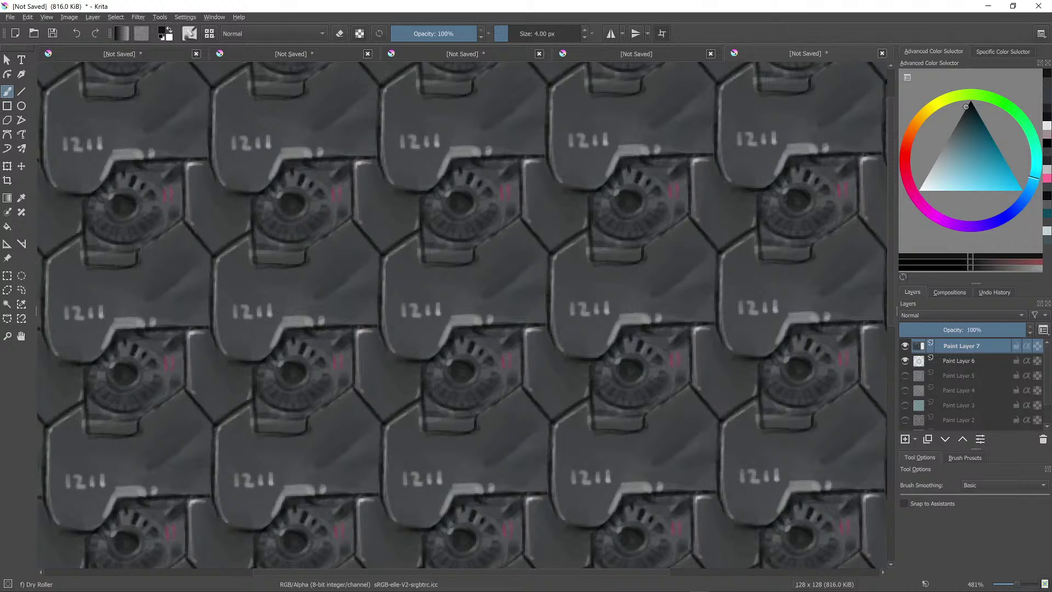
Darken the hub outline, paint dark notches and hatching around the gear's lower ring, and reinforce the neighbouring plate's lower contour.
{"action": "left_click_drag", "start_coordinate": [644, 191], "coordinate": [644, 189]}
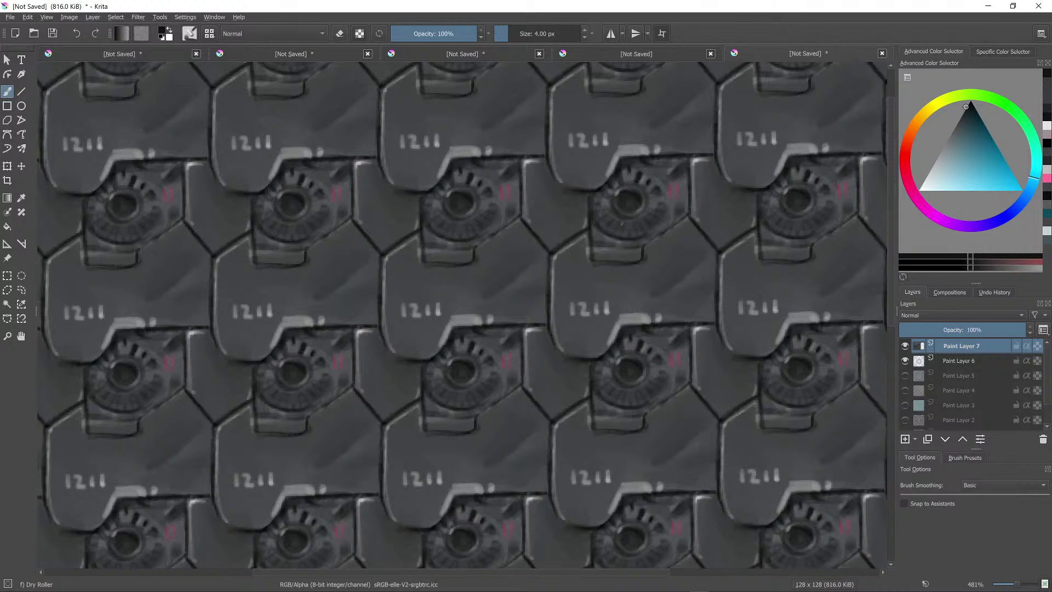
{"action": "mouse_move", "coordinate": [622, 223]}
{"action": "left_mouse_down"}
{"action": "mouse_move", "coordinate": [617, 234]}
{"action": "mouse_move", "coordinate": [640, 228]}
{"action": "mouse_move", "coordinate": [610, 220]}
{"action": "mouse_move", "coordinate": [596, 235]}
{"action": "mouse_move", "coordinate": [627, 243]}
{"action": "left_mouse_up"}
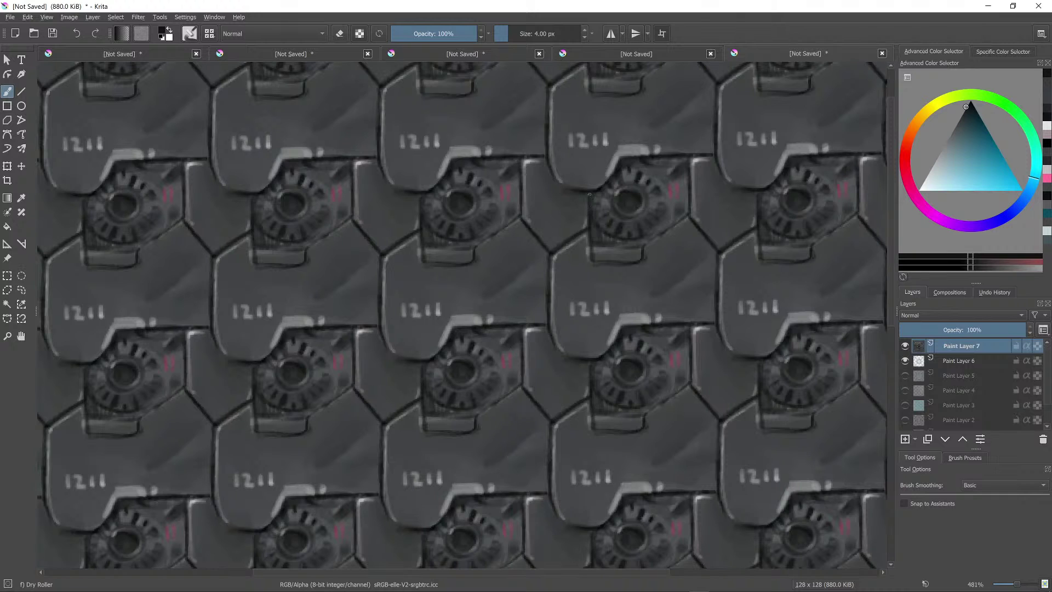
{"action": "mouse_move", "coordinate": [561, 184]}
{"action": "left_mouse_down"}
{"action": "mouse_move", "coordinate": [552, 169]}
{"action": "mouse_move", "coordinate": [578, 189]}
{"action": "left_mouse_up"}
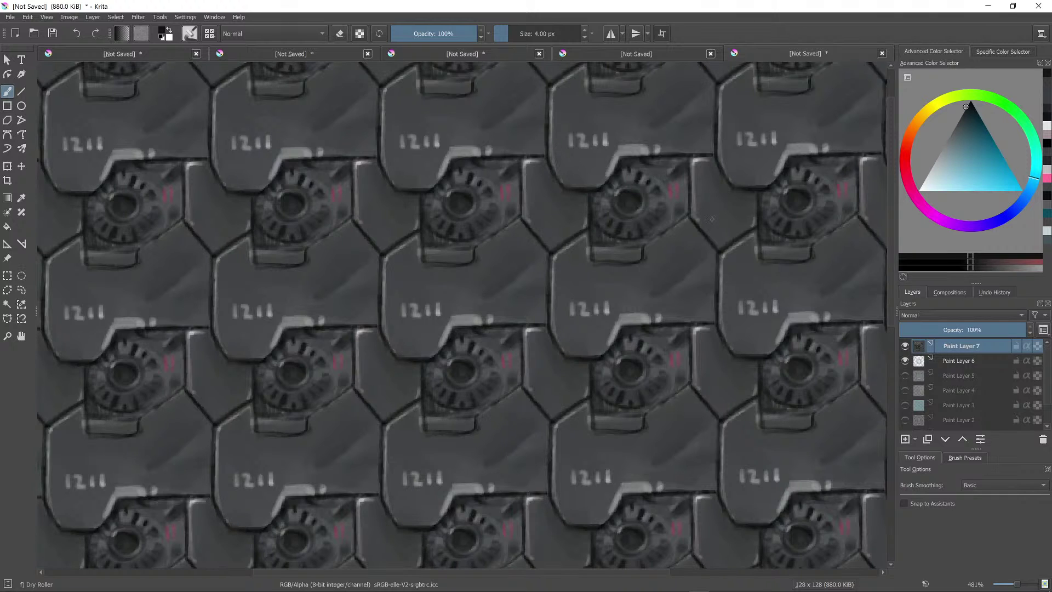
Sample a light grey and paint thin highlights beneath the diagonal panel edges and around the small tab below the gear.
{"action": "scroll", "coordinate": [711, 218], "scroll_direction": "down", "scroll_amount": 5}
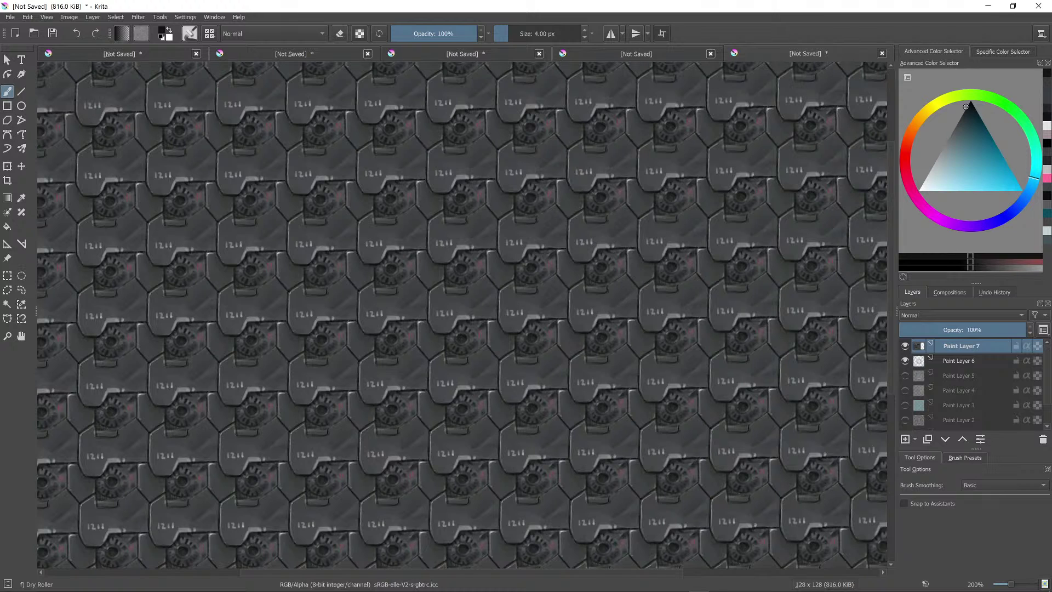
{"action": "scroll", "coordinate": [586, 278], "scroll_direction": "up", "scroll_amount": 4}
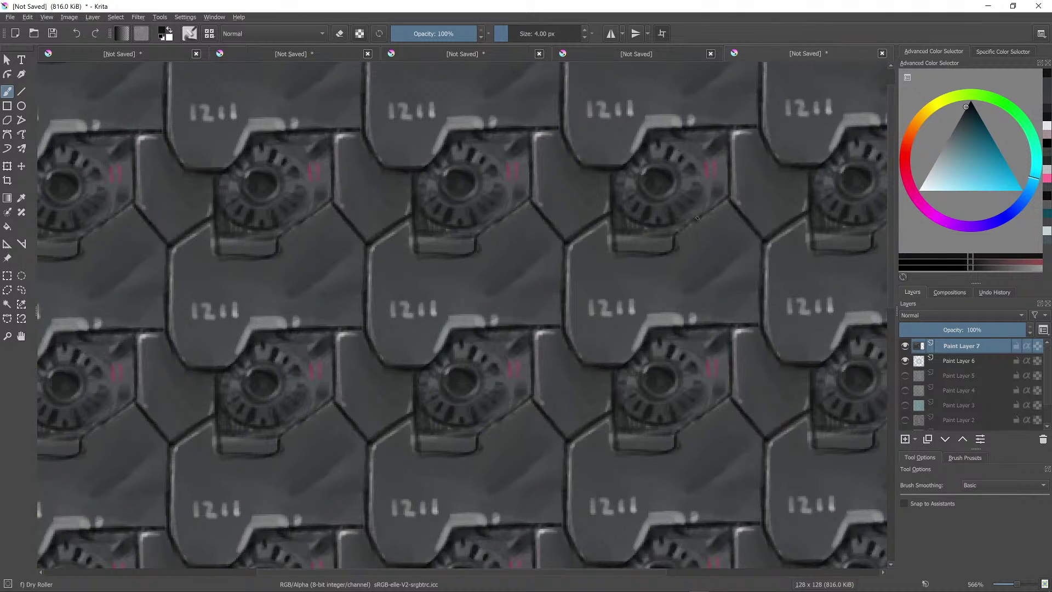
{"action": "left_click", "coordinate": [744, 127], "text": "ctrl"}
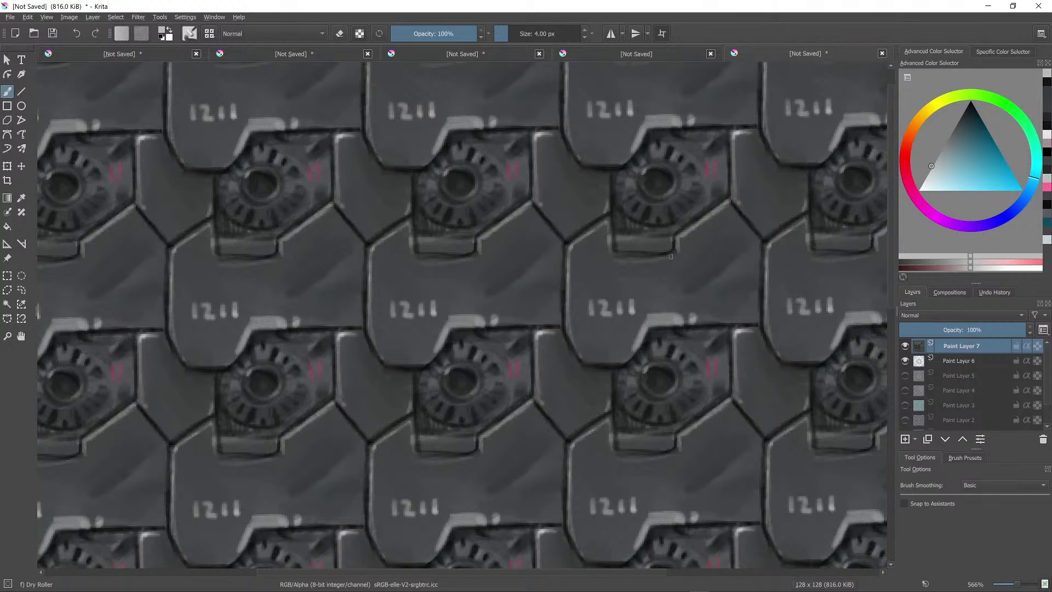
Examine the repeating panel pattern from far away and close up.
{"action": "scroll", "coordinate": [539, 362], "scroll_direction": "down", "scroll_amount": 5}
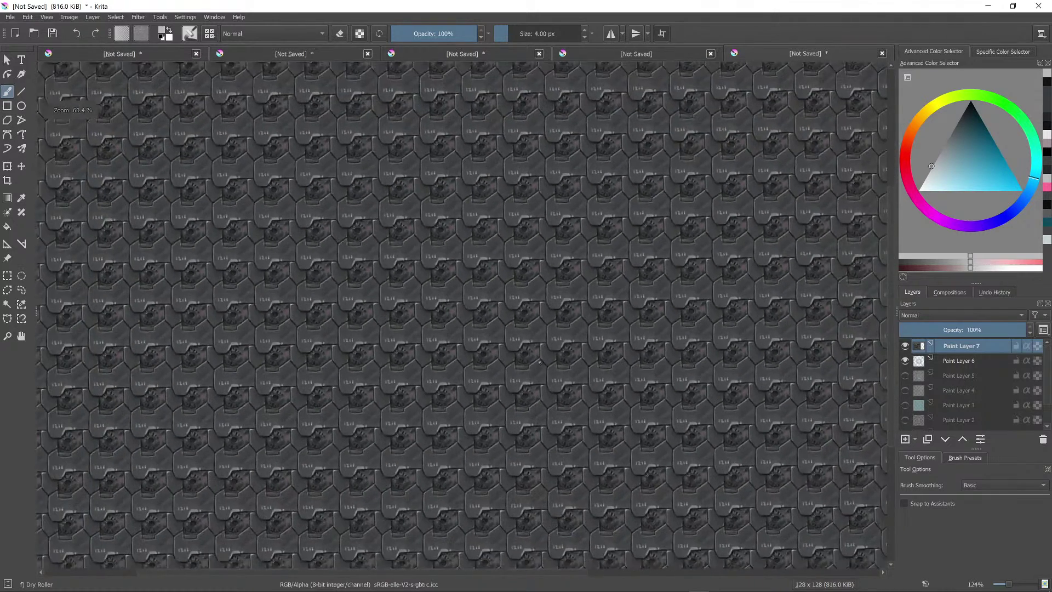
{"action": "scroll", "coordinate": [539, 362], "scroll_direction": "down", "scroll_amount": 1}
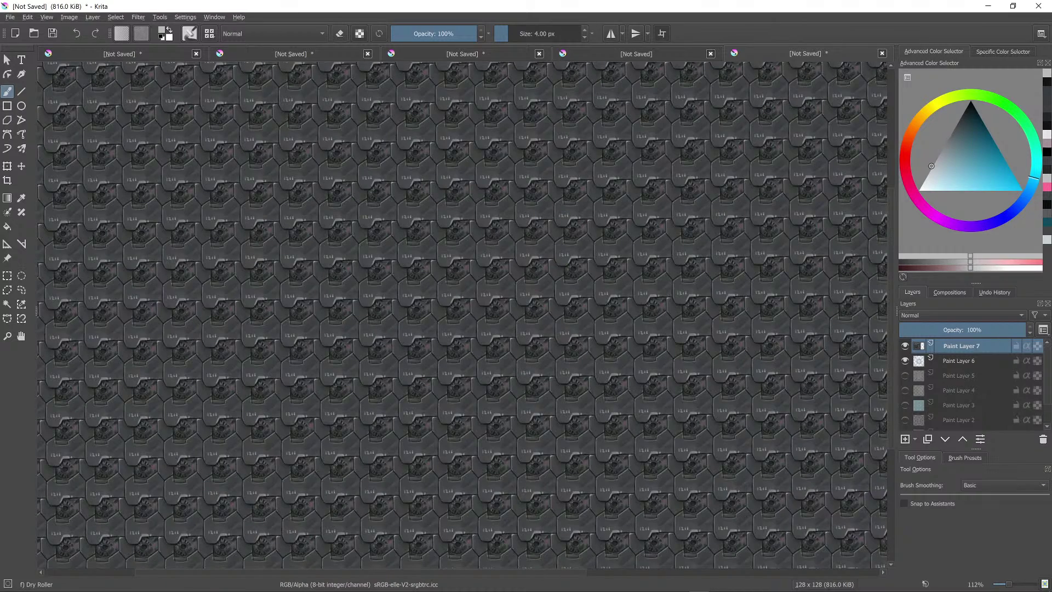
{"action": "scroll", "coordinate": [463, 315], "scroll_direction": "up", "scroll_amount": 4}
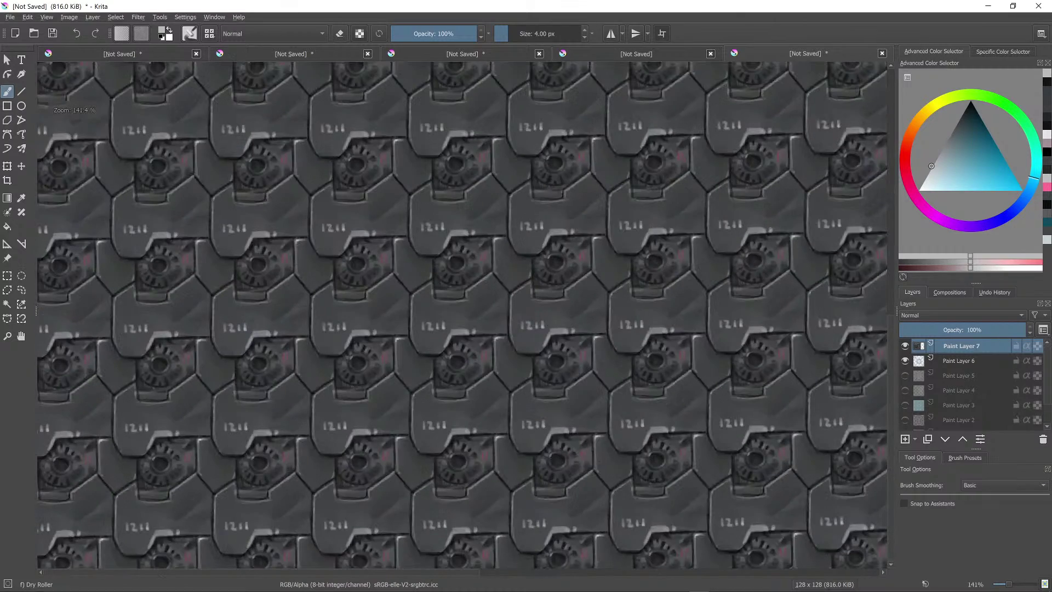
{"action": "scroll", "coordinate": [462, 315], "scroll_direction": "down", "scroll_amount": 8}
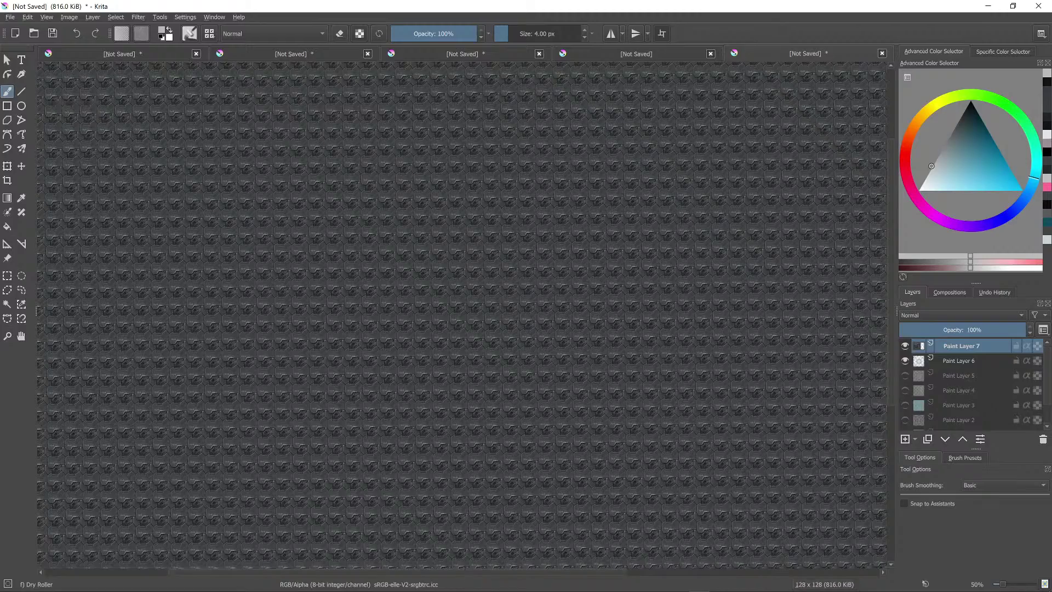
{"action": "scroll", "coordinate": [450, 238], "scroll_direction": "up", "scroll_amount": 8}
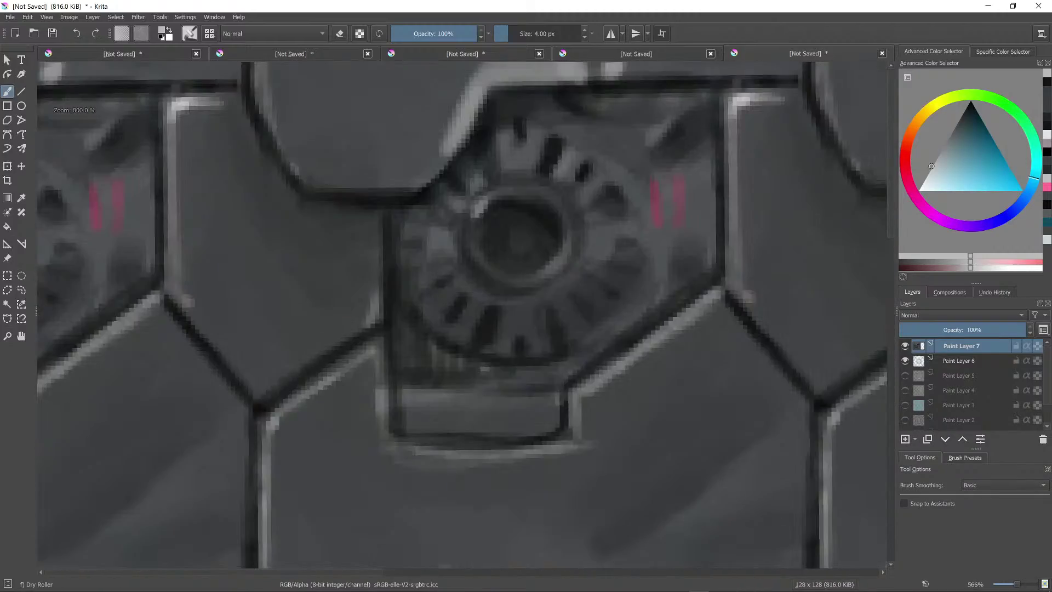
{"action": "scroll", "coordinate": [450, 237], "scroll_direction": "down", "scroll_amount": 7}
{"action": "scroll", "coordinate": [450, 237], "scroll_direction": "down", "scroll_amount": 2}
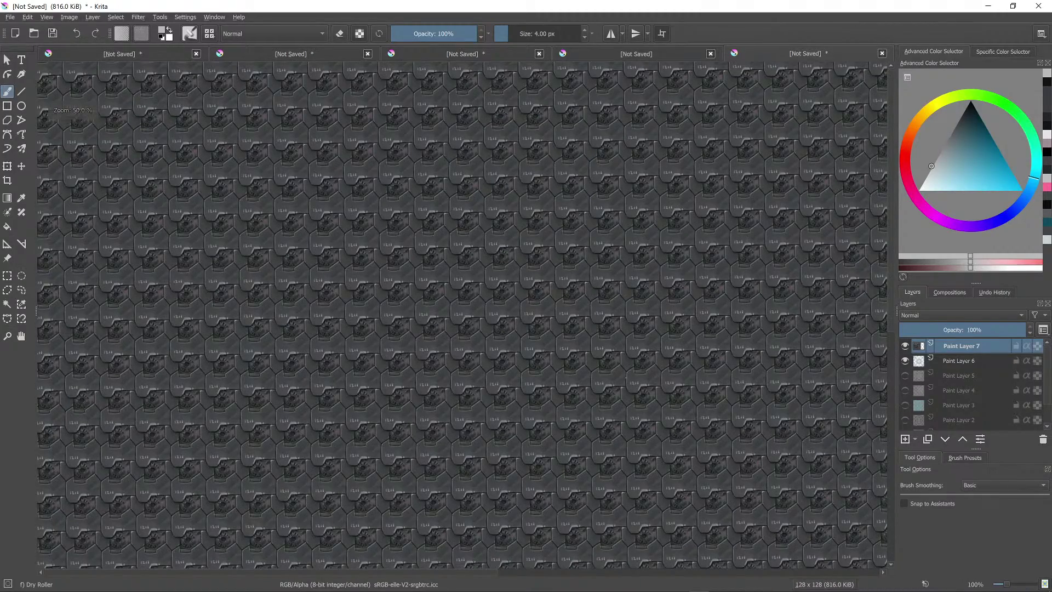
Turn wrap-around mode off to view the single tile, and turn it back on to compare it with the repeat.
{"action": "key", "text": "w"}
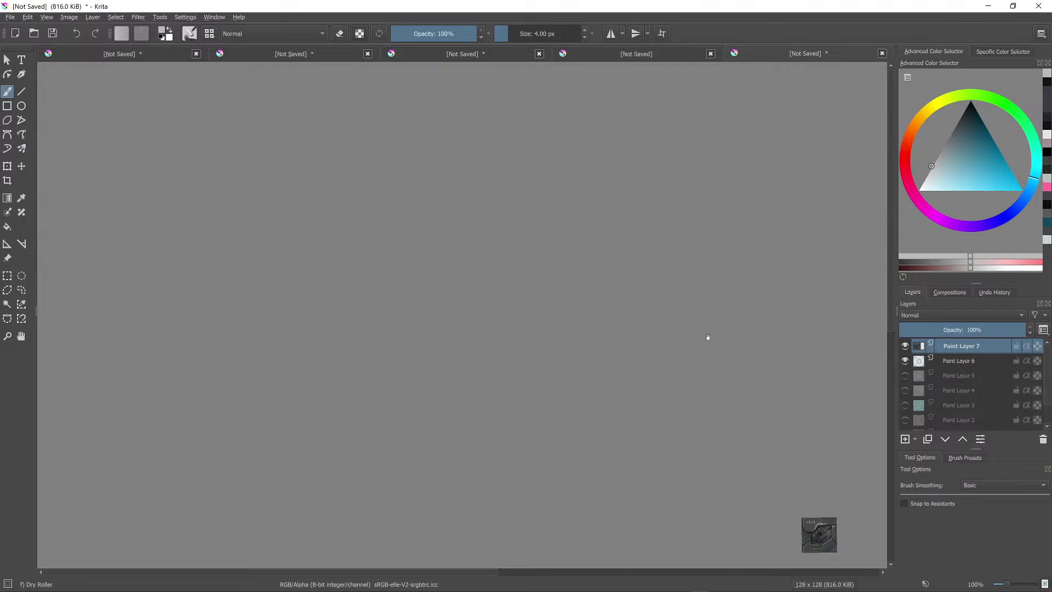
{"action": "scroll", "coordinate": [699, 438], "scroll_direction": "right", "scroll_amount": 5}
{"action": "scroll", "coordinate": [699, 438], "scroll_direction": "down", "scroll_amount": 4}
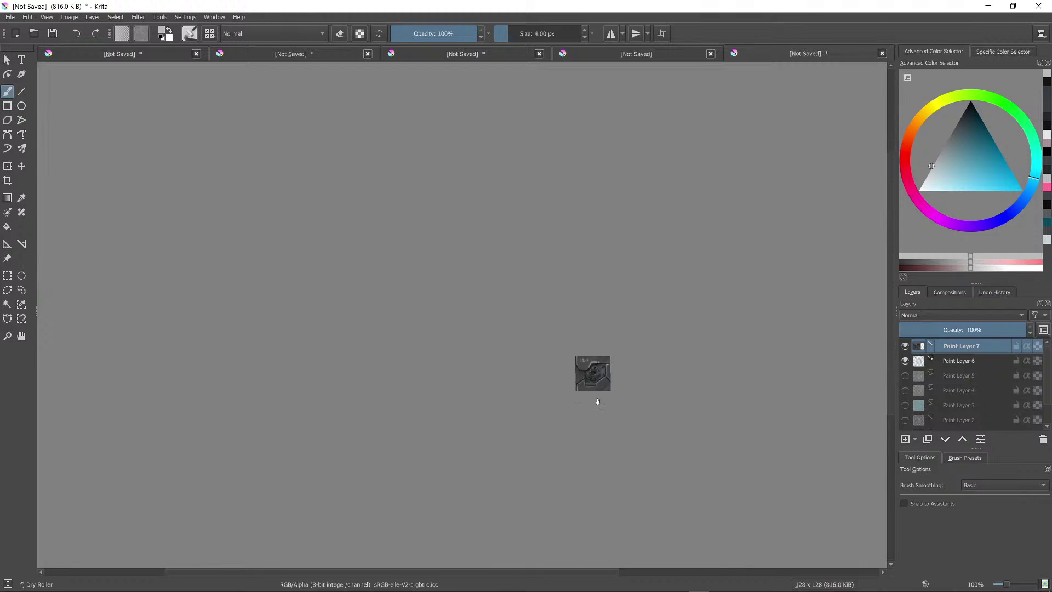
{"action": "scroll", "coordinate": [567, 337], "scroll_direction": "up", "scroll_amount": 3}
{"action": "key", "text": "w"}
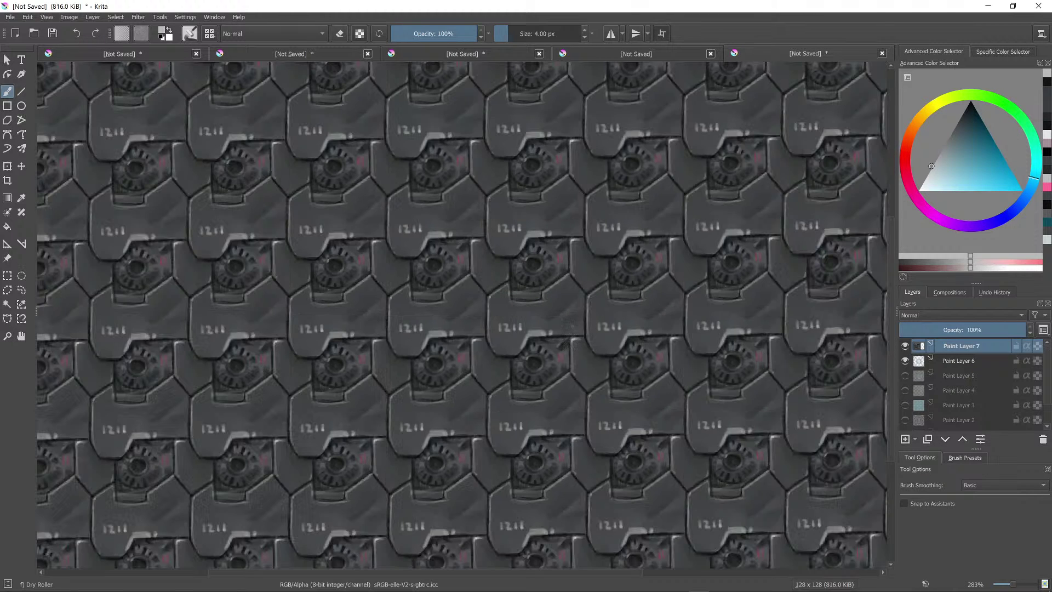
{"action": "scroll", "coordinate": [573, 322], "scroll_direction": "down", "scroll_amount": 2}
{"action": "scroll", "coordinate": [573, 322], "scroll_direction": "down", "scroll_amount": 2}
{"action": "scroll", "coordinate": [572, 322], "scroll_direction": "up", "scroll_amount": 1}
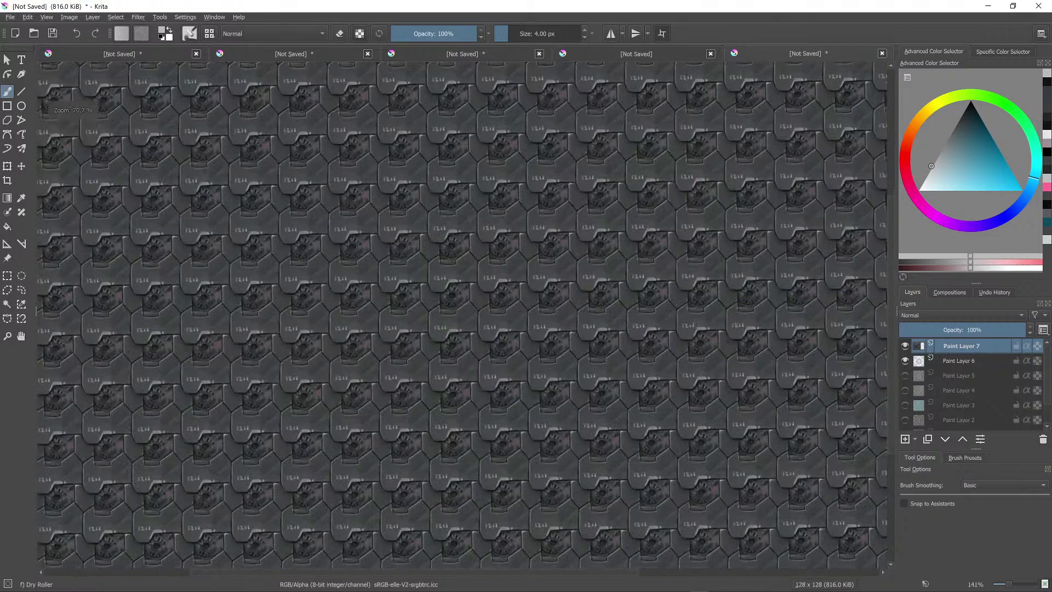
Add a new paint layer above the panel painting and turn off wrap-around mode to show only the single tile.
{"action": "mouse_move", "coordinate": [956, 353]}
{"action": "left_click", "coordinate": [904, 439]}
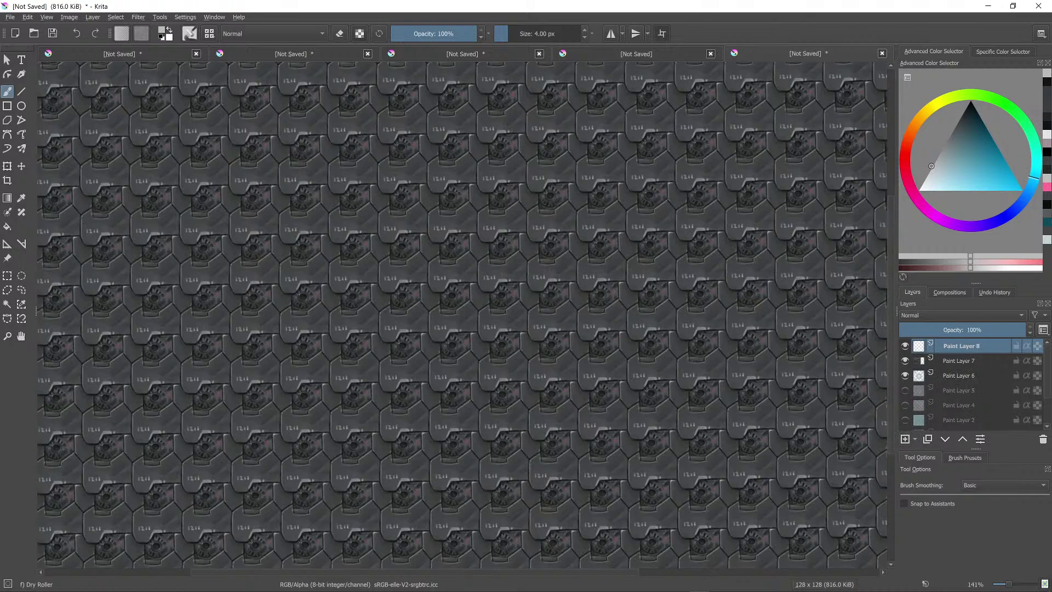
{"action": "key", "text": "w"}
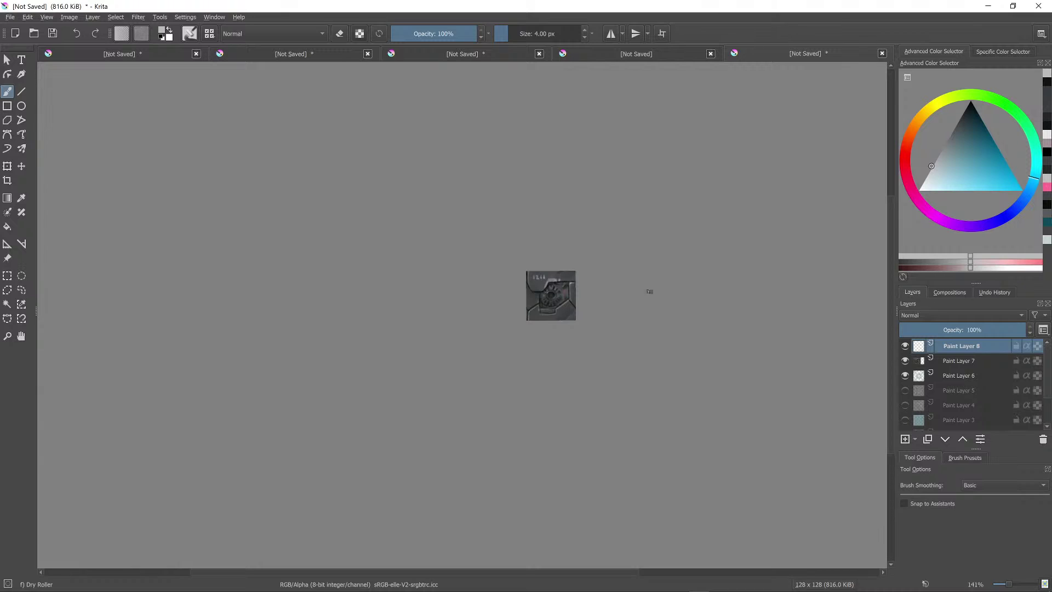
{"action": "scroll", "coordinate": [650, 291], "scroll_direction": "up", "scroll_amount": 4}
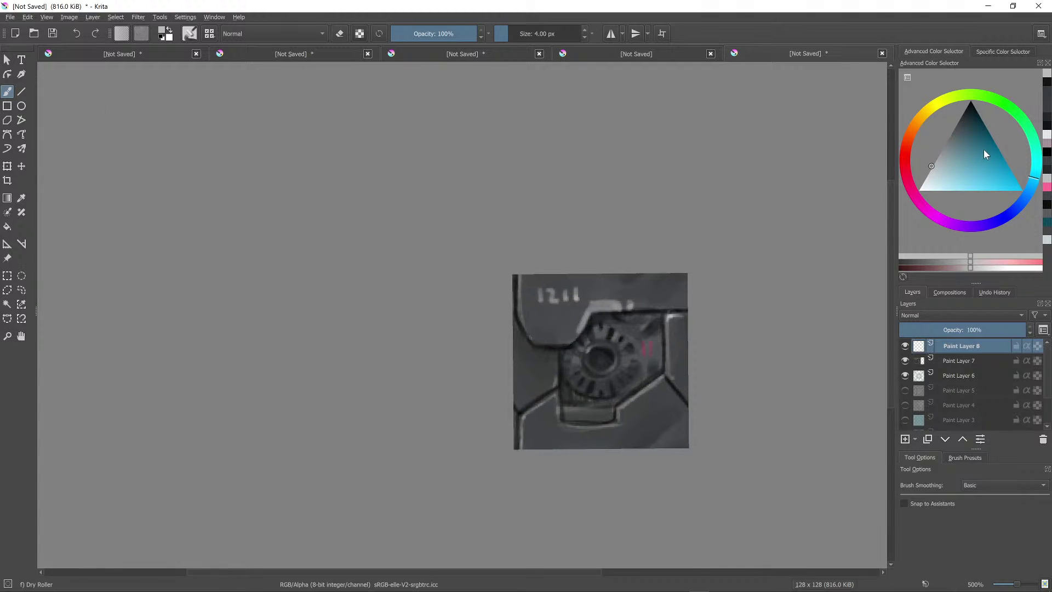
Paint a bright cyan band along the tile's upper edge with a brush of about 21 px and shade it with dark teal.
{"action": "left_click_drag", "start_coordinate": [984, 149], "coordinate": [975, 186]}
{"action": "key", "text": "bracketright"}
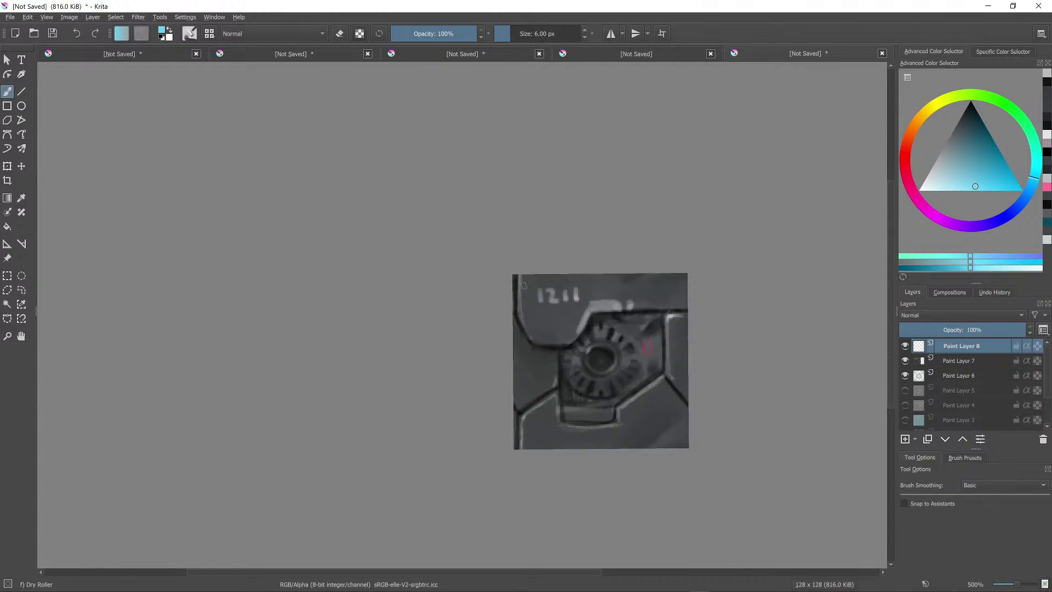
{"action": "key", "text": "bracketright"}
{"action": "left_click_drag", "start_coordinate": [514, 276], "coordinate": [684, 276]}
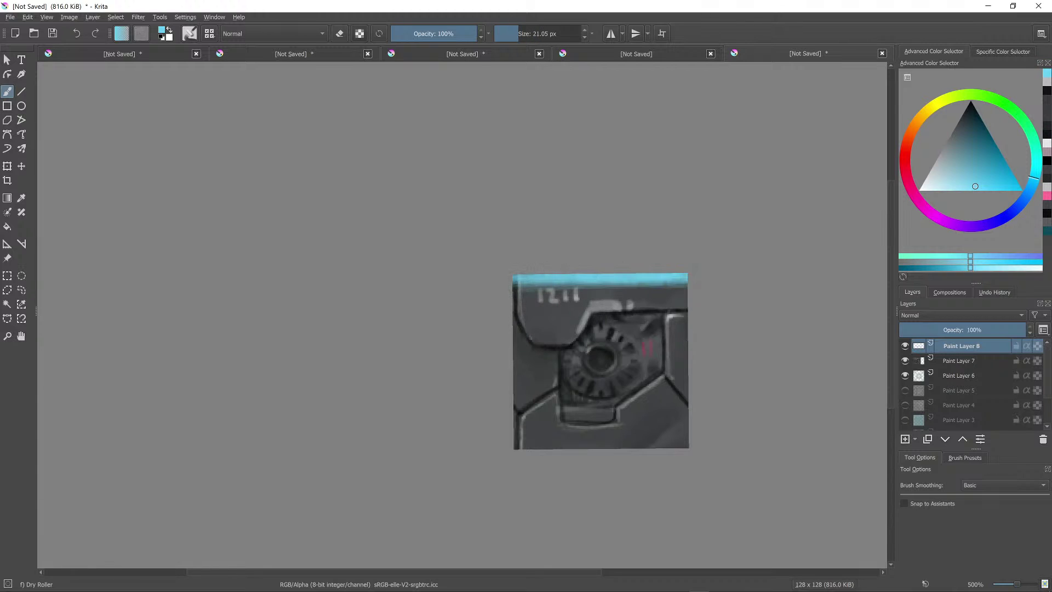
{"action": "left_click", "coordinate": [980, 127]}
{"action": "mouse_move", "coordinate": [515, 277]}
{"action": "left_mouse_down"}
{"action": "mouse_move", "coordinate": [687, 278]}
{"action": "mouse_move", "coordinate": [517, 278]}
{"action": "left_mouse_up"}
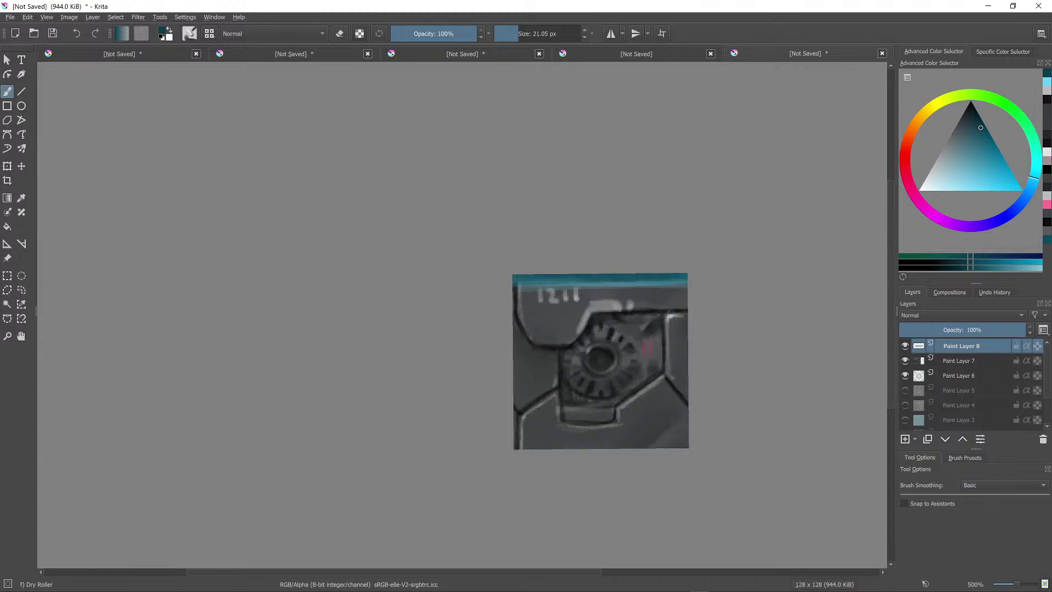
Paint a thin pale cyan highlight along the lower part of the teal band using a much smaller brush.
{"action": "scroll", "coordinate": [701, 285], "scroll_direction": "down", "scroll_amount": 2}
{"action": "scroll", "coordinate": [701, 285], "scroll_direction": "up", "scroll_amount": 3}
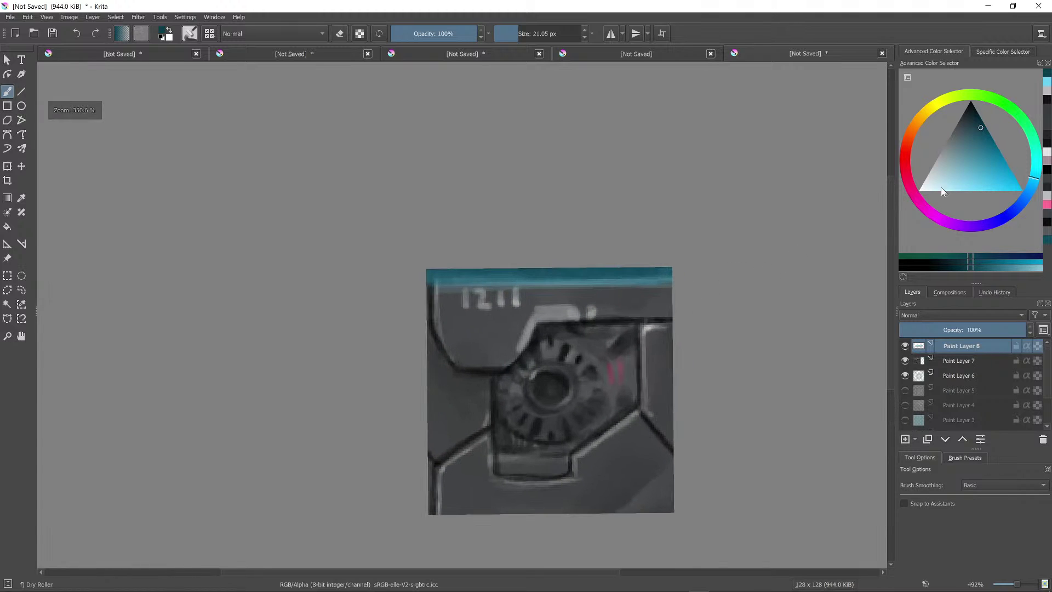
{"action": "left_click", "coordinate": [935, 190]}
{"action": "scroll", "coordinate": [500, 316], "scroll_direction": "up", "scroll_amount": 1}
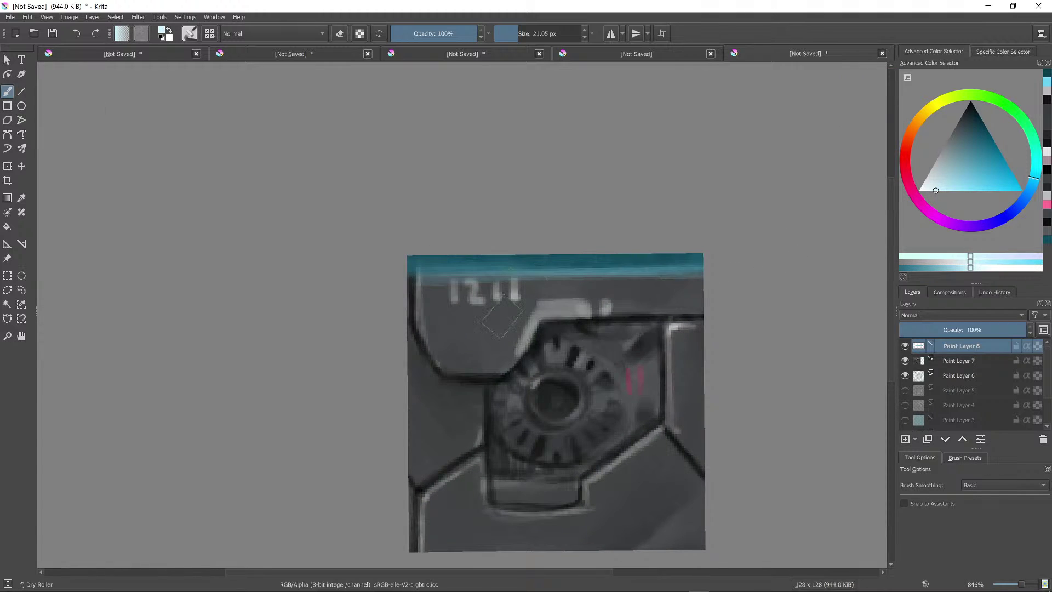
{"action": "key", "text": "bracketleft"}
{"action": "key", "text": "bracketleft"}
{"action": "key", "text": "bracketleft"}
{"action": "key", "text": "bracketleft"}
{"action": "key", "text": "bracketleft"}
{"action": "key", "text": "bracketleft"}
{"action": "key", "text": "bracketleft"}
{"action": "key", "text": "bracketleft"}
{"action": "left_click_drag", "start_coordinate": [413, 272], "coordinate": [534, 271]}
{"action": "key", "text": "bracketright"}
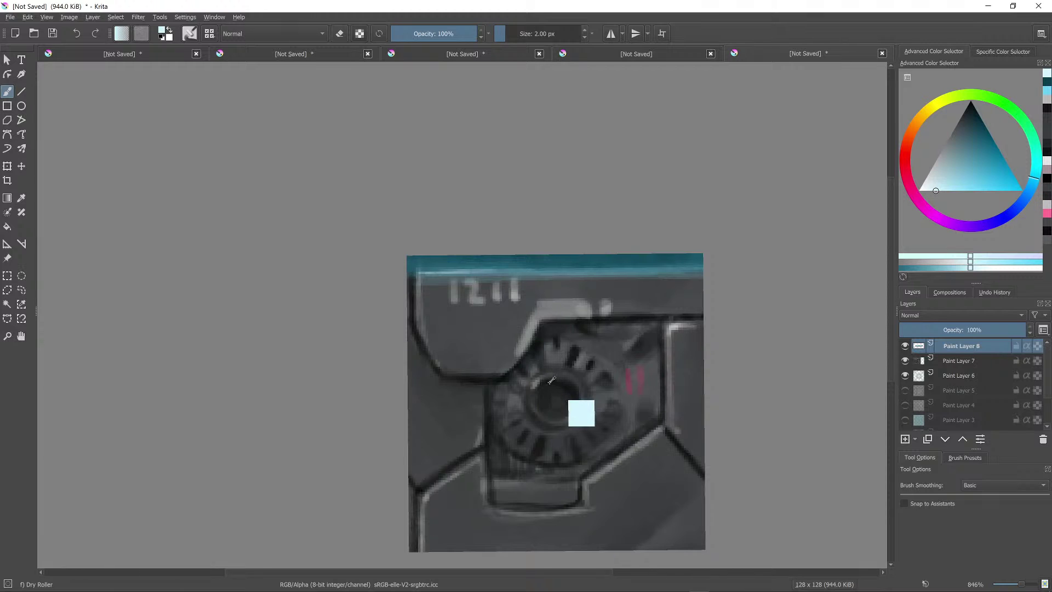
Sample near-black to extend the vertical panel seam across the teal band, and touch up beside it with sampled teals using a 2 px brush.
{"action": "left_click", "coordinate": [552, 380], "text": "ctrl"}
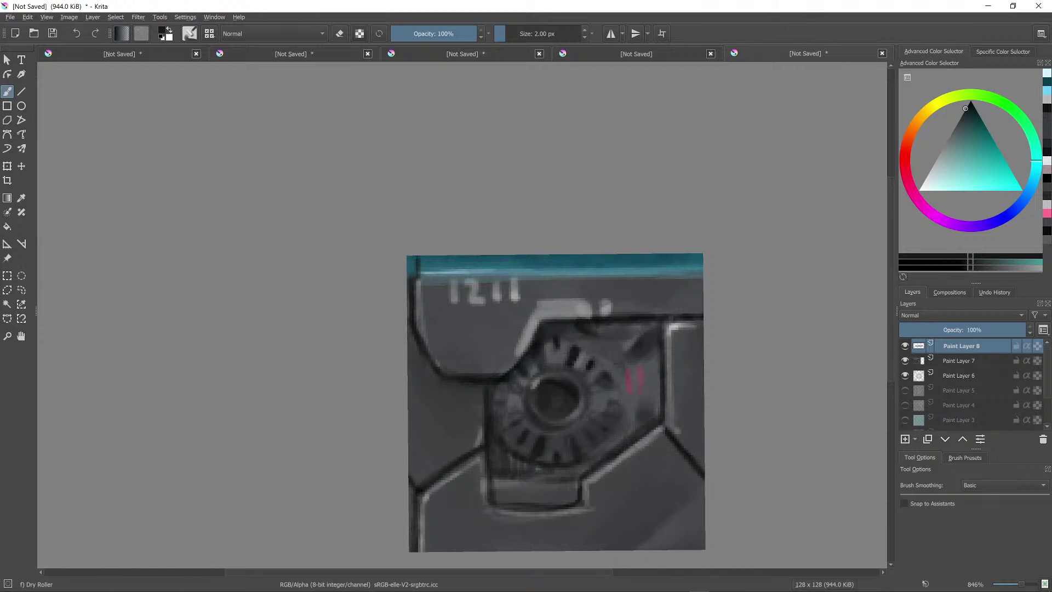
{"action": "left_click", "coordinate": [439, 268], "text": "ctrl"}
{"action": "left_click", "coordinate": [438, 268]}
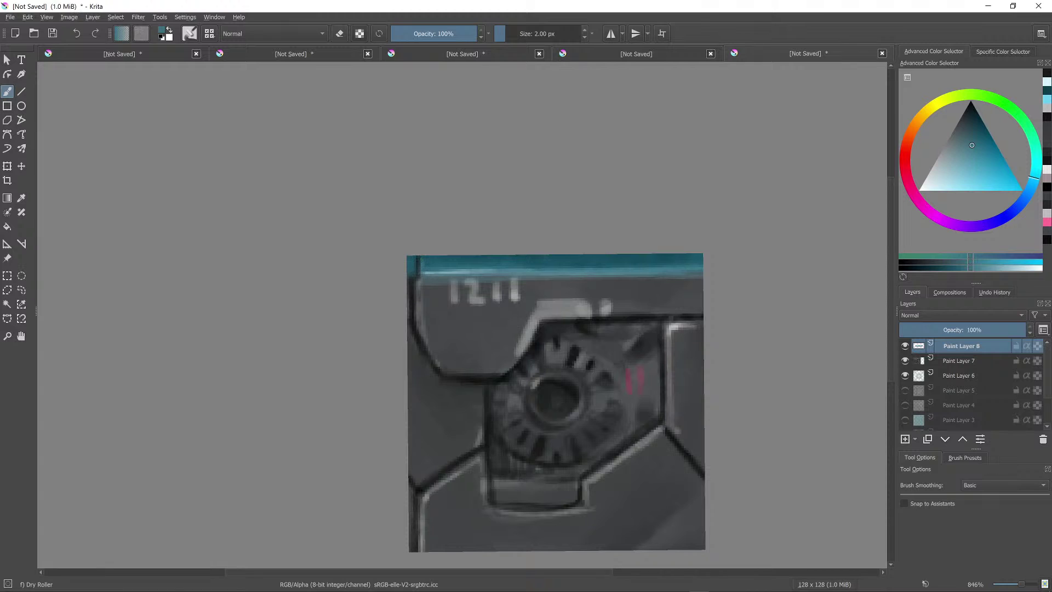
{"action": "left_click", "coordinate": [439, 268], "text": "ctrl"}
{"action": "left_click", "coordinate": [414, 273], "text": "ctrl"}
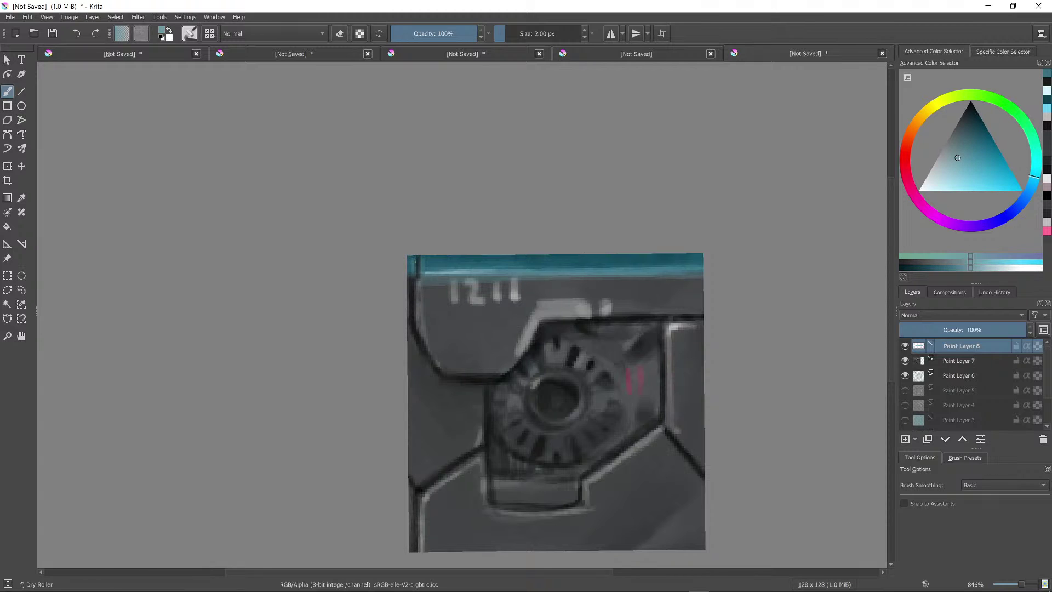
{"action": "scroll", "coordinate": [712, 317], "scroll_direction": "down", "scroll_amount": 5}
{"action": "scroll", "coordinate": [712, 318], "scroll_direction": "up", "scroll_amount": 3}
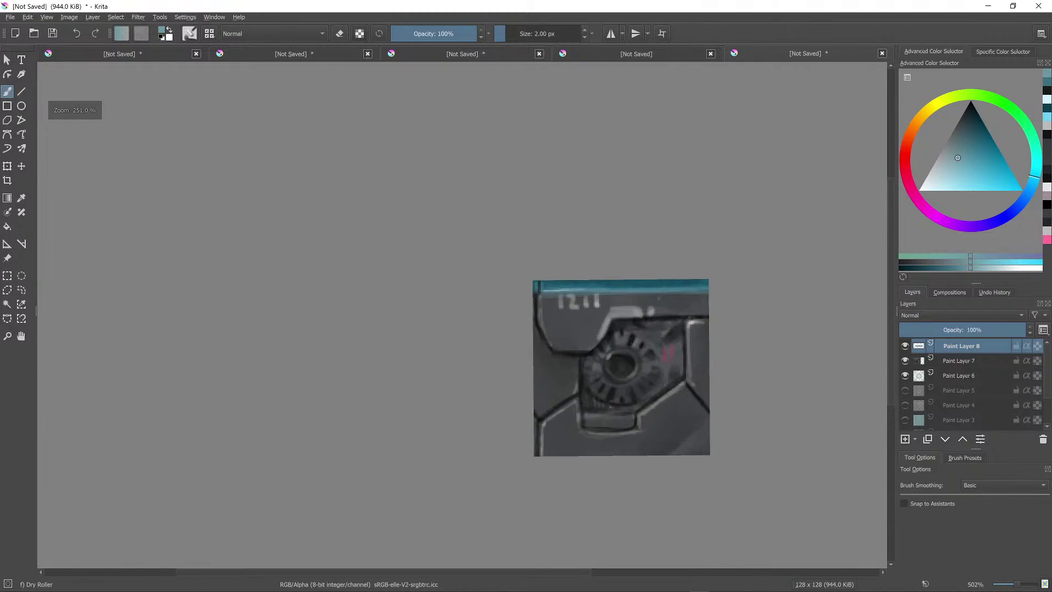
{"action": "scroll", "coordinate": [622, 367], "scroll_direction": "up", "scroll_amount": 1}
Turn on wrap-around mode and refine the end of the teal band beside the vertical seam with sampled teals.
{"action": "left_click", "coordinate": [638, 353], "text": "ctrl"}
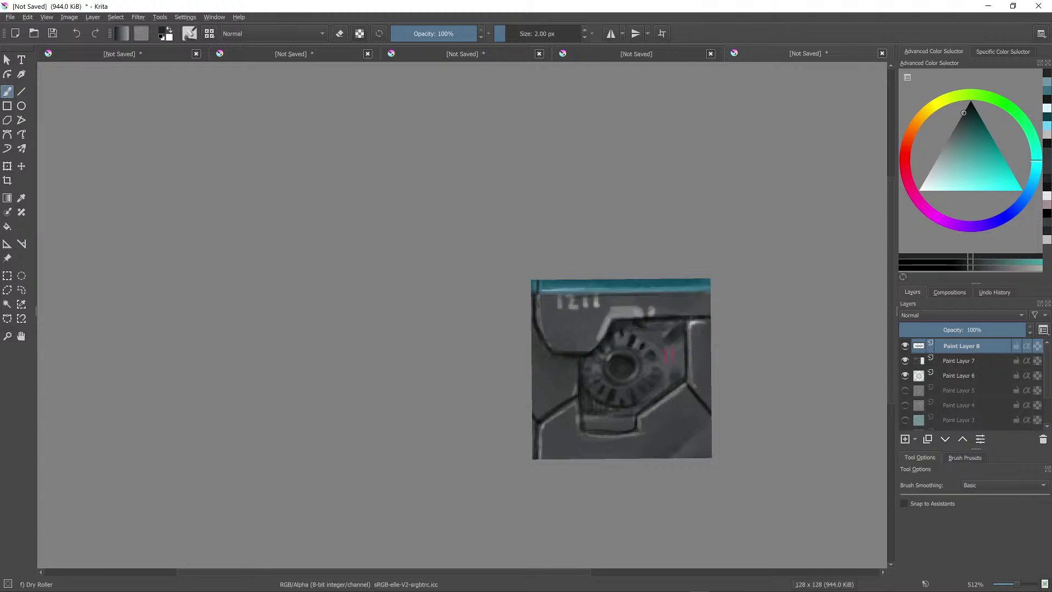
{"action": "key", "text": "w"}
{"action": "scroll", "coordinate": [644, 323], "scroll_direction": "up", "scroll_amount": 5}
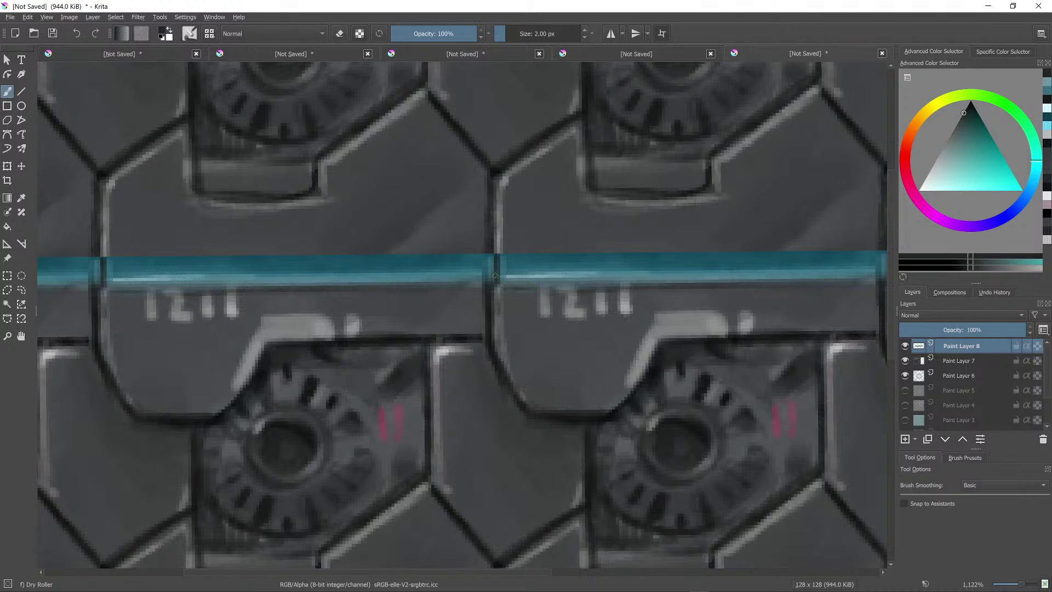
{"action": "left_click", "coordinate": [487, 264], "text": "ctrl"}
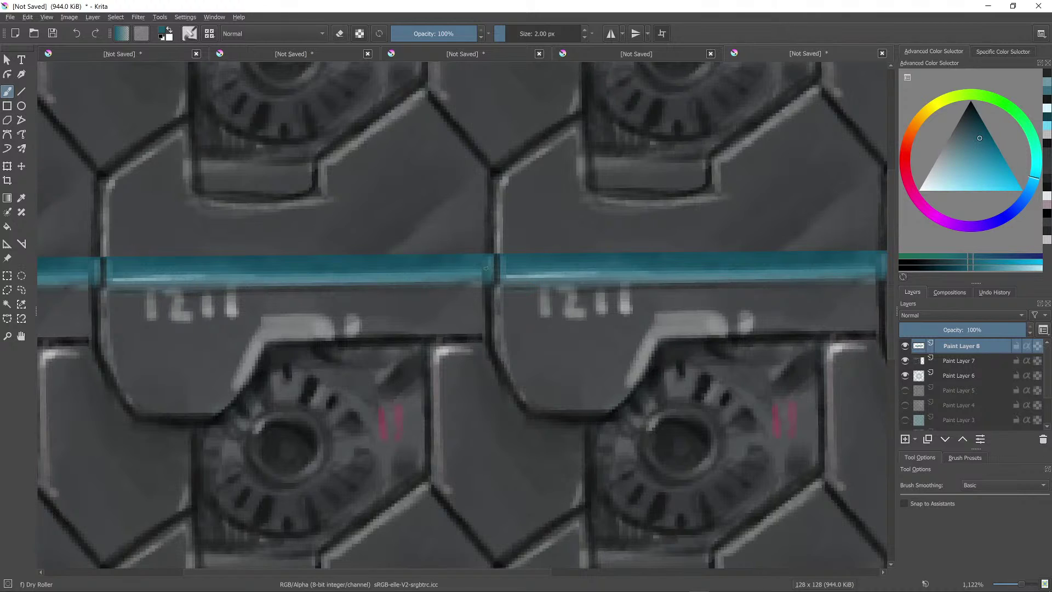
{"action": "left_click", "coordinate": [550, 305], "text": "ctrl"}
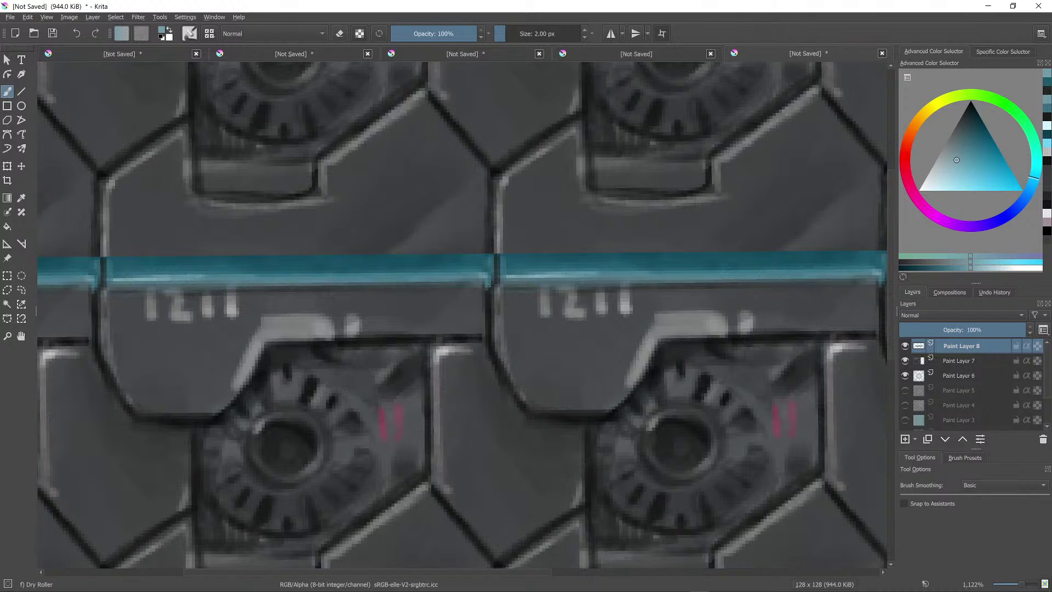
{"action": "scroll", "coordinate": [487, 285], "scroll_direction": "down", "scroll_amount": 6}
{"action": "scroll", "coordinate": [679, 308], "scroll_direction": "up", "scroll_amount": 5}
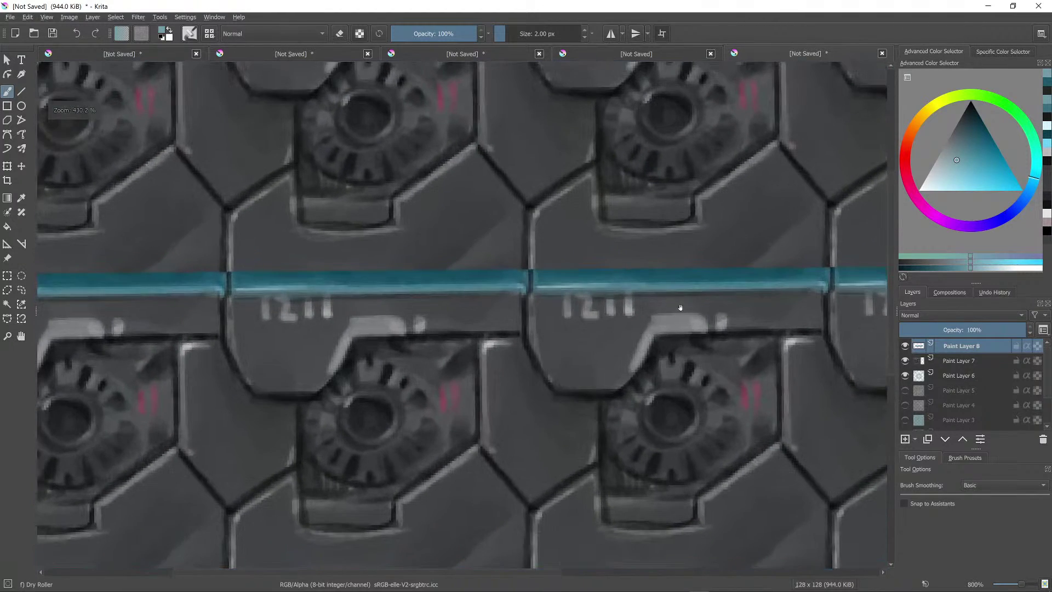
Sample a dark grey from the gear's centre and paint a soft shadow beneath the teal band with a 7 px brush.
{"action": "left_click_drag", "start_coordinate": [680, 308], "coordinate": [583, 324]}
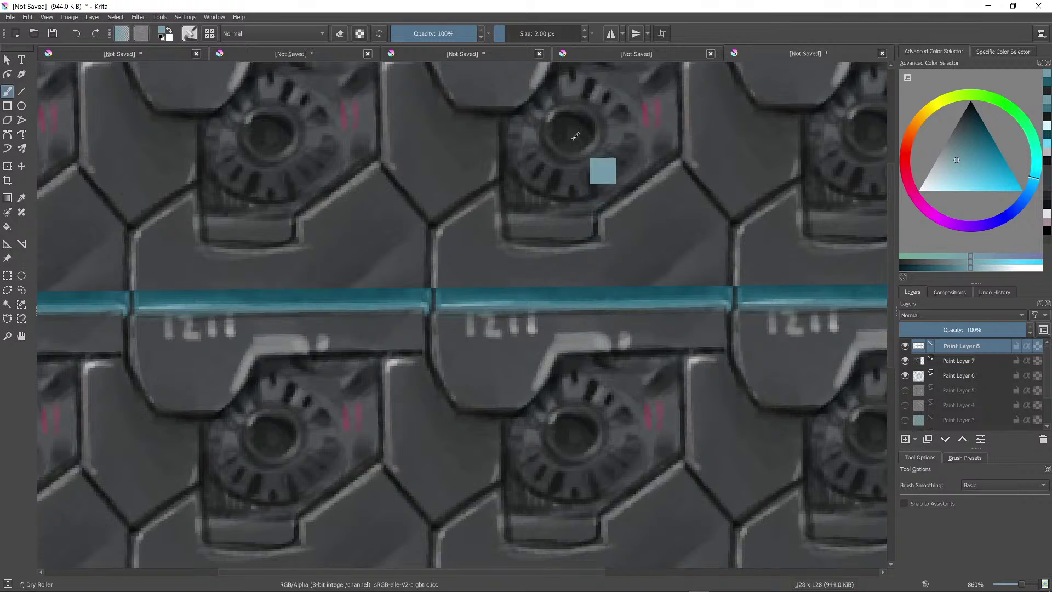
{"action": "left_click", "coordinate": [582, 123], "text": "ctrl"}
{"action": "key", "text": "bracketright"}
{"action": "key", "text": "bracketright"}
{"action": "key", "text": "bracketright"}
{"action": "key", "text": "bracketright"}
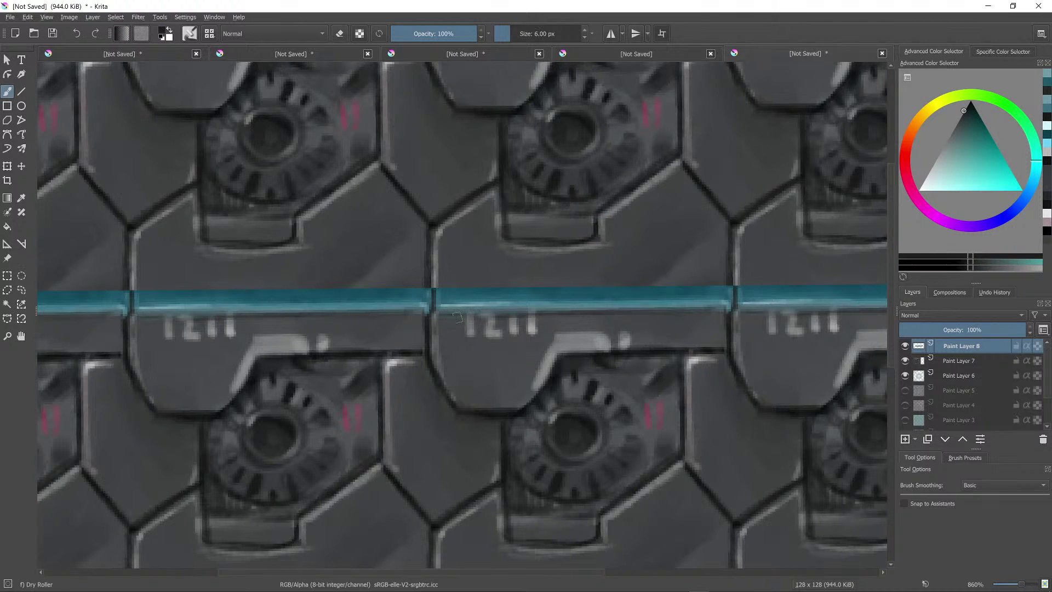
{"action": "left_click_drag", "start_coordinate": [445, 318], "coordinate": [717, 310]}
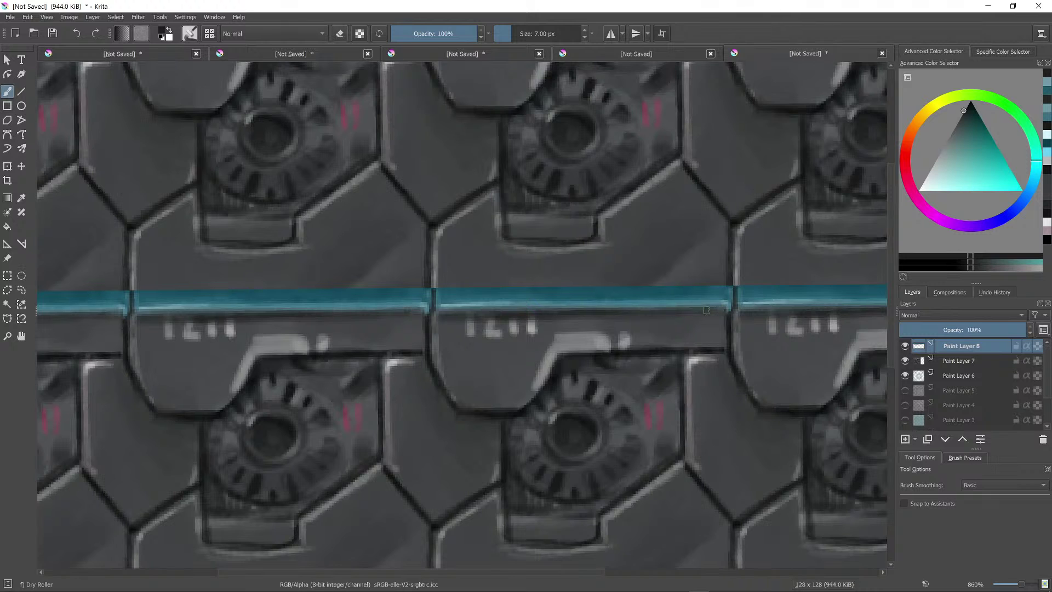
Try a freehand teal stroke running from the band down over the gear, and undo it.
{"action": "scroll", "coordinate": [624, 304], "scroll_direction": "down", "scroll_amount": 2}
{"action": "left_click", "coordinate": [624, 304], "text": "ctrl"}
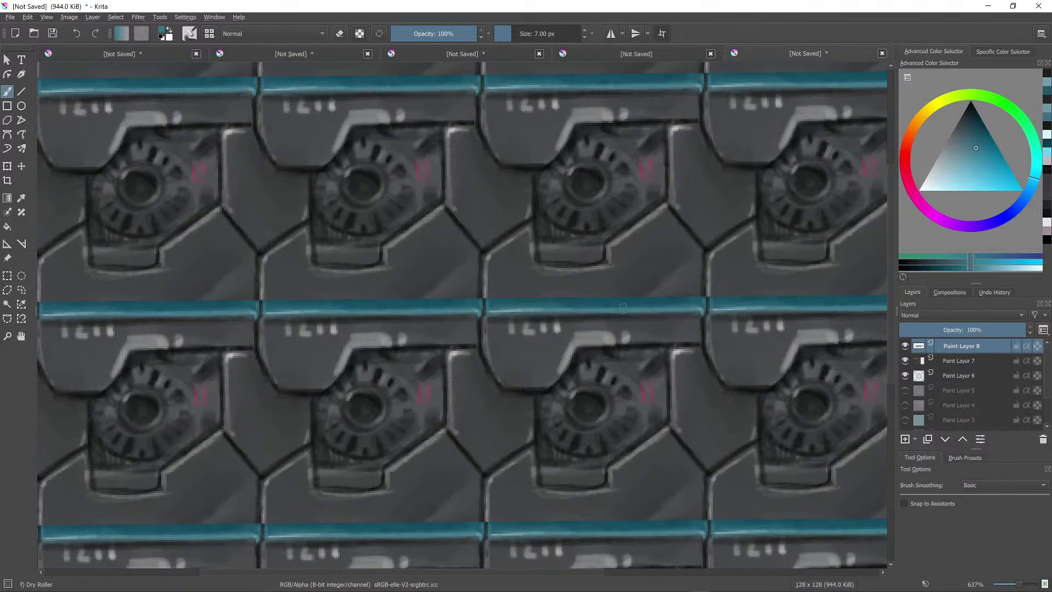
{"action": "mouse_move", "coordinate": [623, 316]}
{"action": "left_mouse_down"}
{"action": "mouse_move", "coordinate": [628, 370]}
{"action": "mouse_move", "coordinate": [610, 387]}
{"action": "mouse_move", "coordinate": [575, 393]}
{"action": "left_mouse_up"}
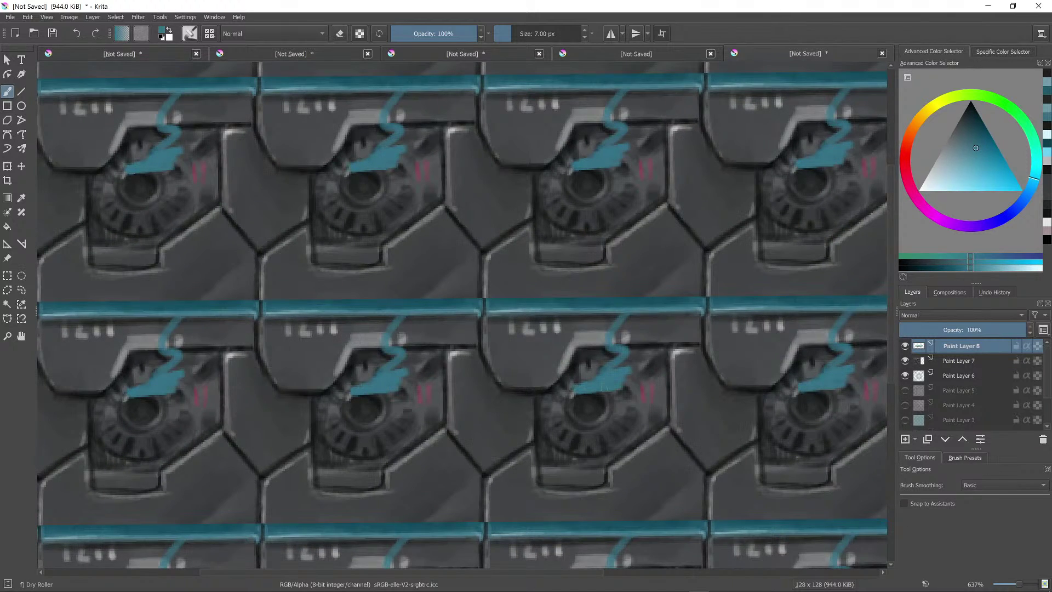
{"action": "key", "text": "ctrl+z"}
Examine the repeating pattern from far away and closer up, and hide Paint Layer 8 to view it without the teal band.
{"action": "scroll", "coordinate": [647, 376], "scroll_direction": "down", "scroll_amount": 8}
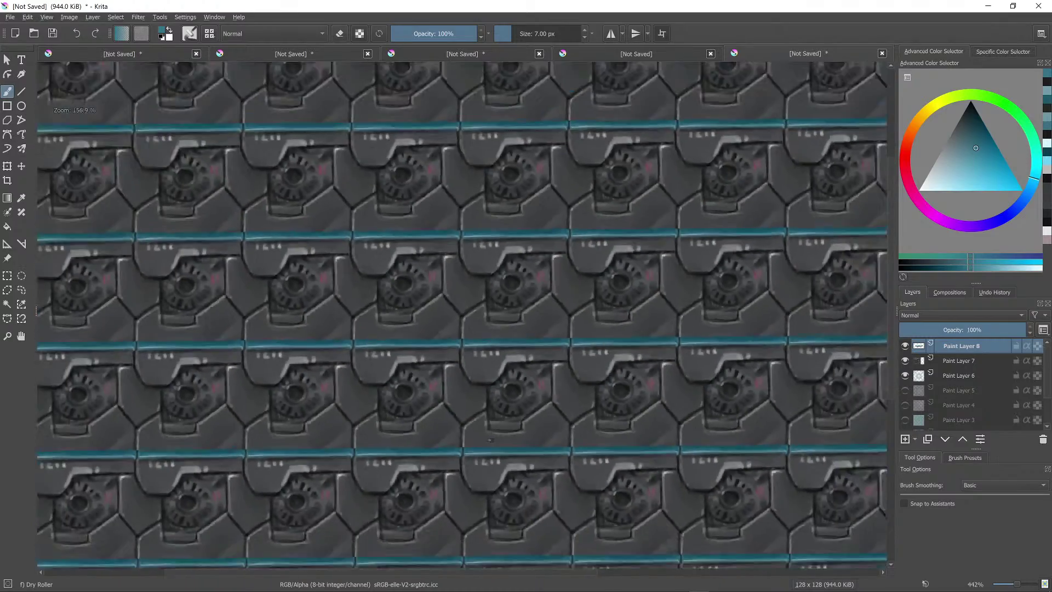
{"action": "scroll", "coordinate": [377, 517], "scroll_direction": "down", "scroll_amount": 1}
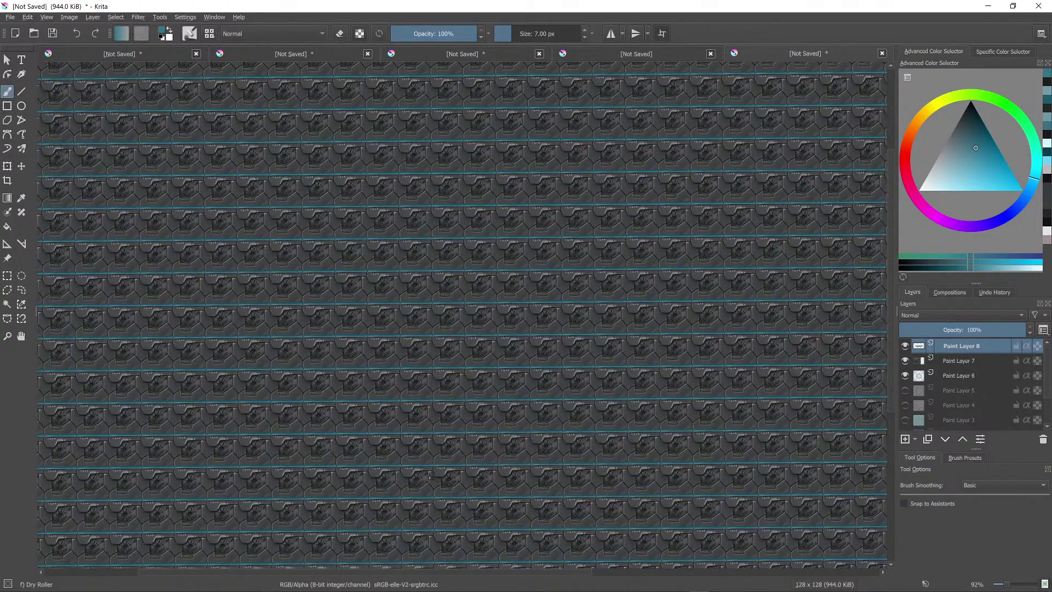
{"action": "scroll", "coordinate": [547, 352], "scroll_direction": "up", "scroll_amount": 6}
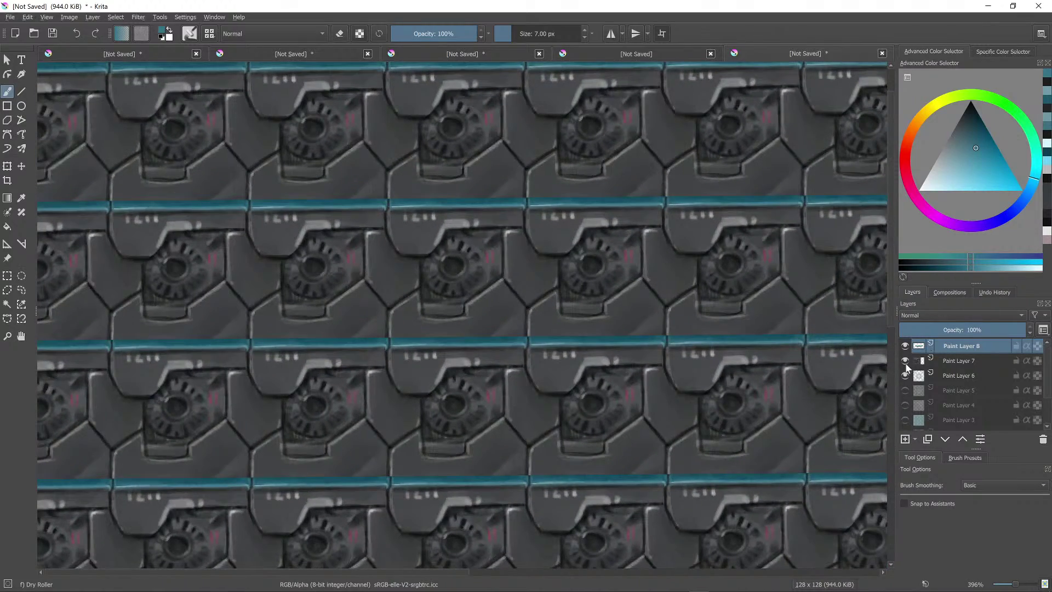
{"action": "left_click", "coordinate": [905, 346]}
{"action": "scroll", "coordinate": [756, 393], "scroll_direction": "down", "scroll_amount": 3}
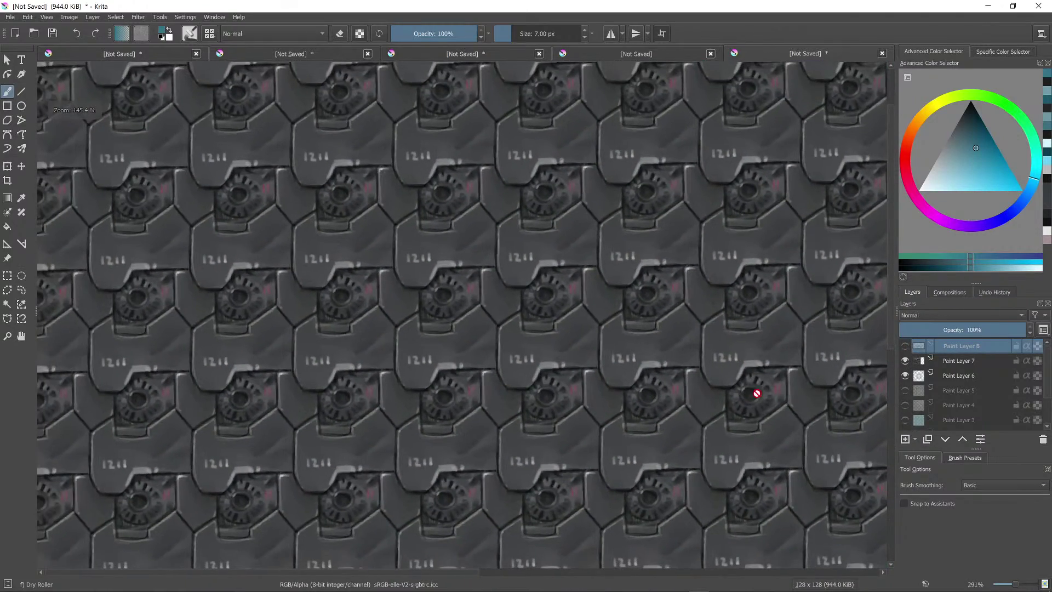
Turn off wrap-around mode and compare the single tile with and without Paint Layer 8, leaving that layer hidden.
{"action": "key", "text": "w"}
{"action": "left_click_drag", "start_coordinate": [702, 357], "coordinate": [350, 197]}
{"action": "scroll", "coordinate": [485, 294], "scroll_direction": "up", "scroll_amount": 4}
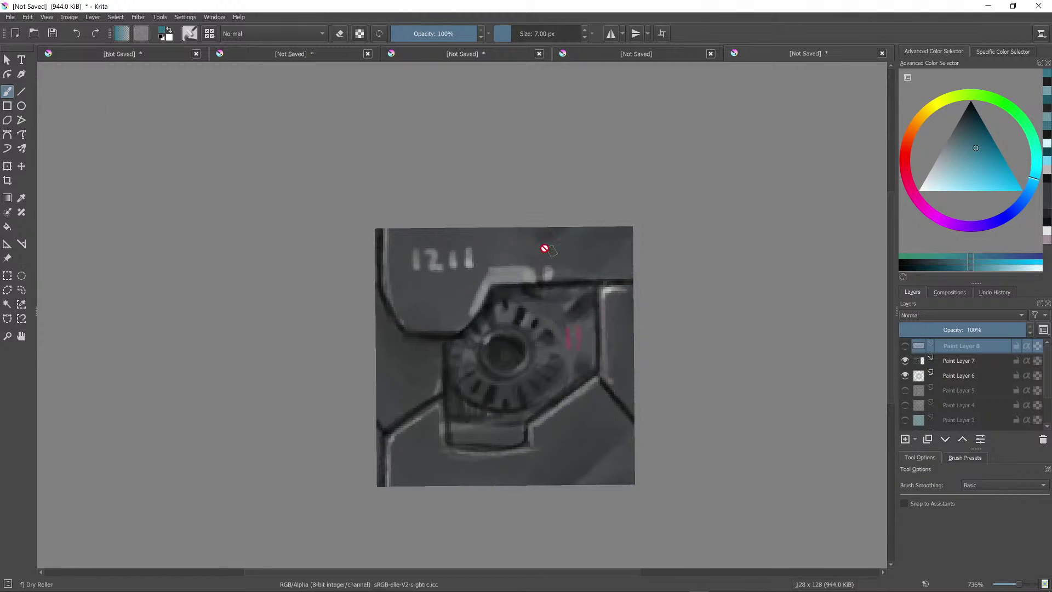
{"action": "left_click", "coordinate": [905, 346]}
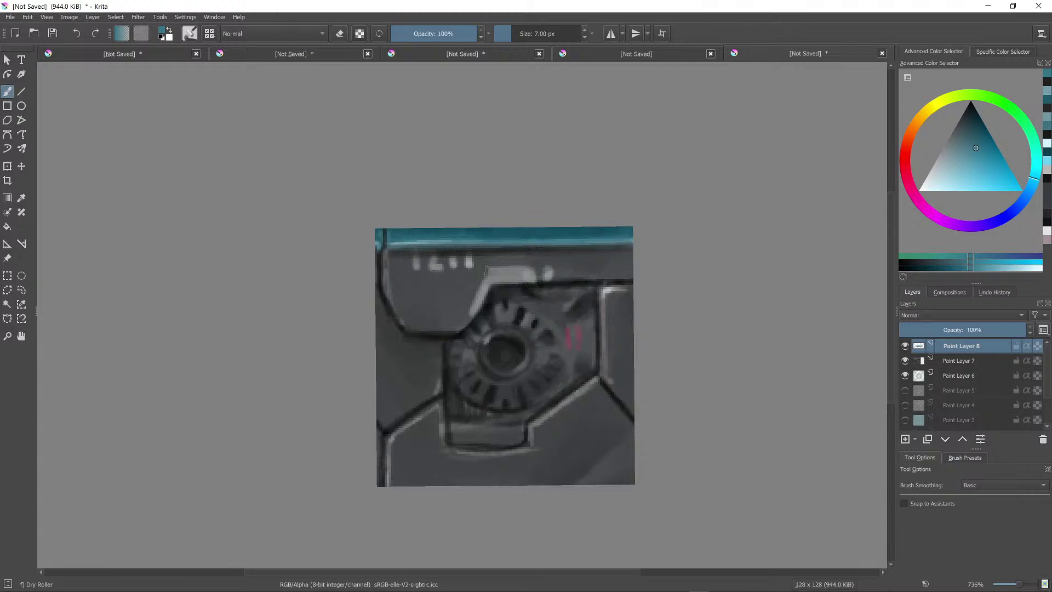
{"action": "left_click", "coordinate": [905, 345]}
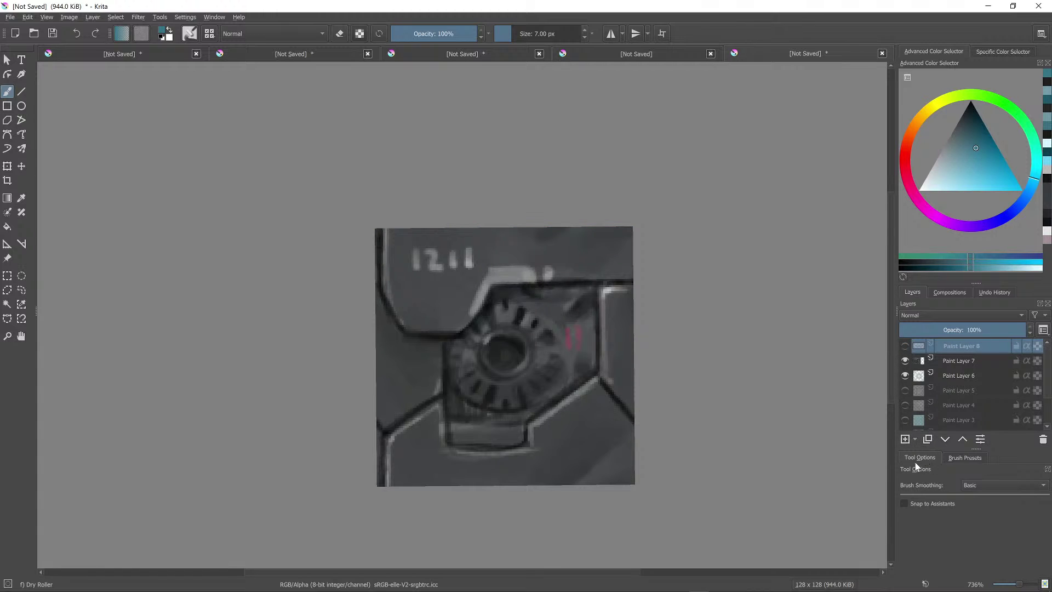
Add a new paint layer and paint a purple band along the tile's lower edge with a 10 px brush.
{"action": "left_click", "coordinate": [905, 439]}
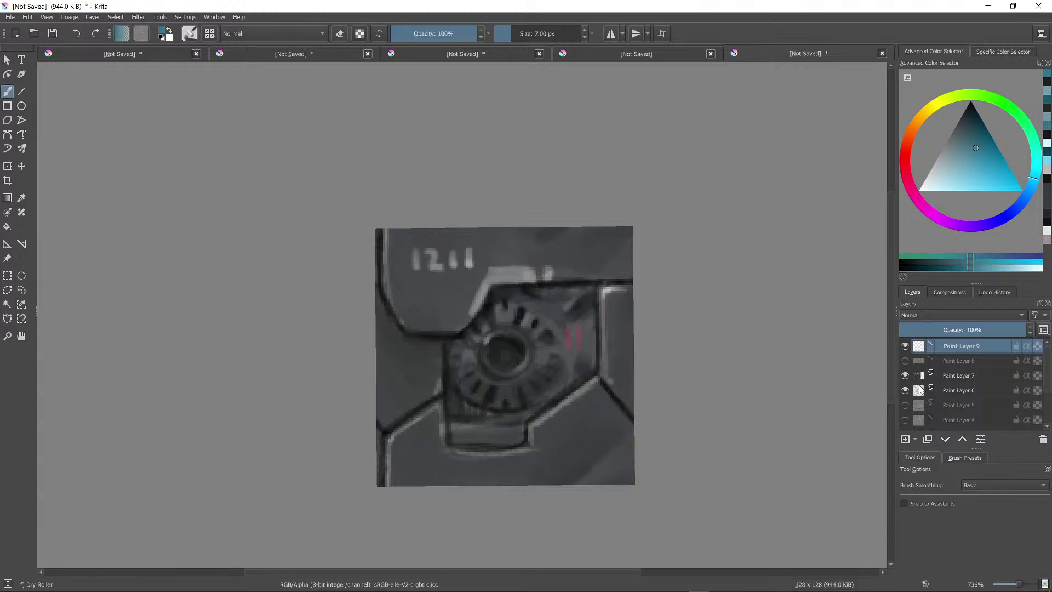
{"action": "left_click", "coordinate": [973, 226]}
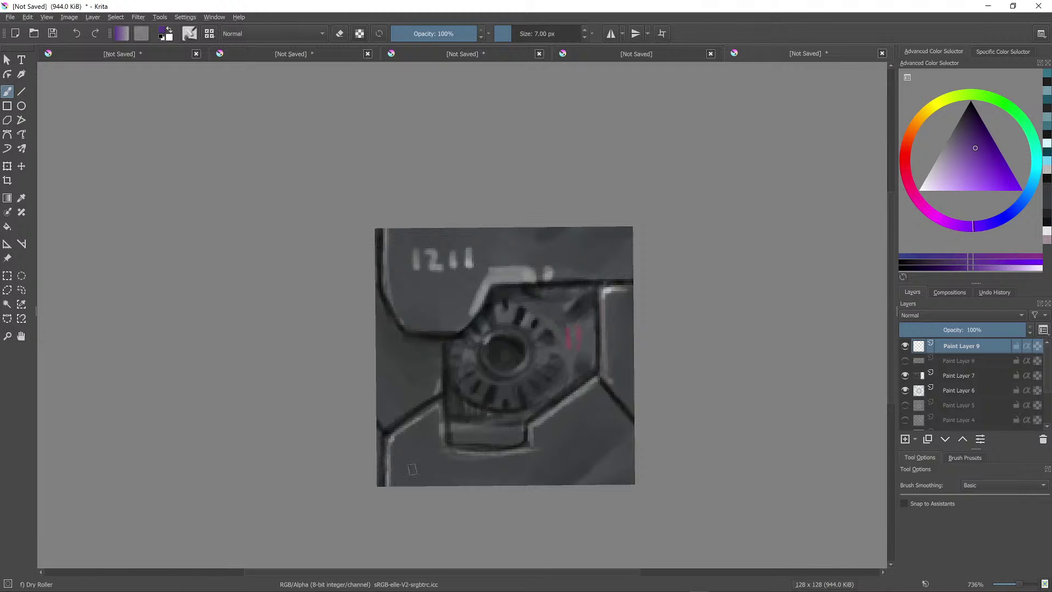
{"action": "key", "text": "bracketright"}
{"action": "left_click_drag", "start_coordinate": [378, 482], "coordinate": [453, 481]}
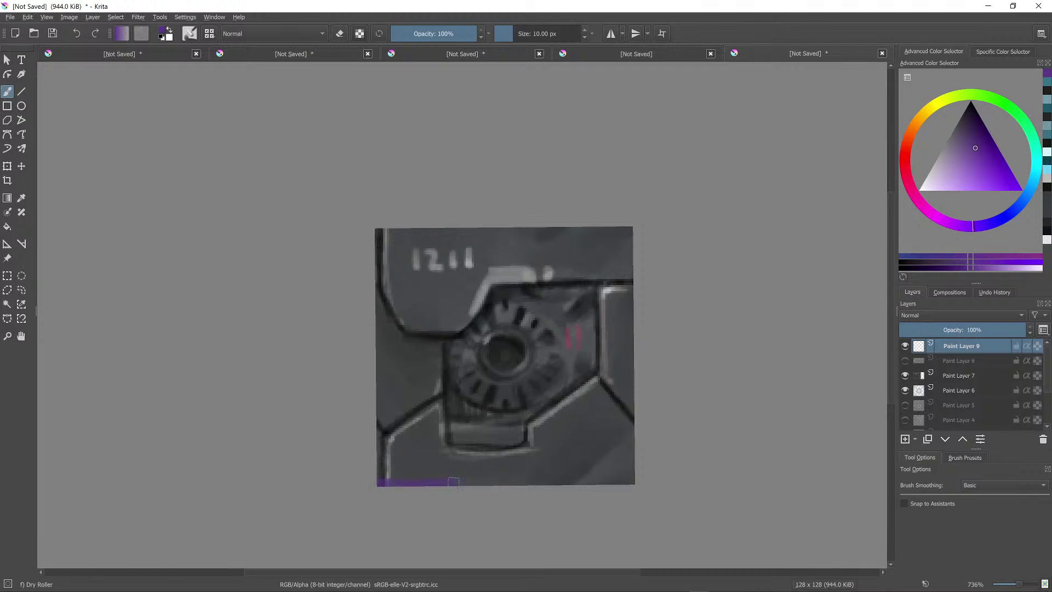
{"action": "left_click_drag", "start_coordinate": [384, 476], "coordinate": [632, 475]}
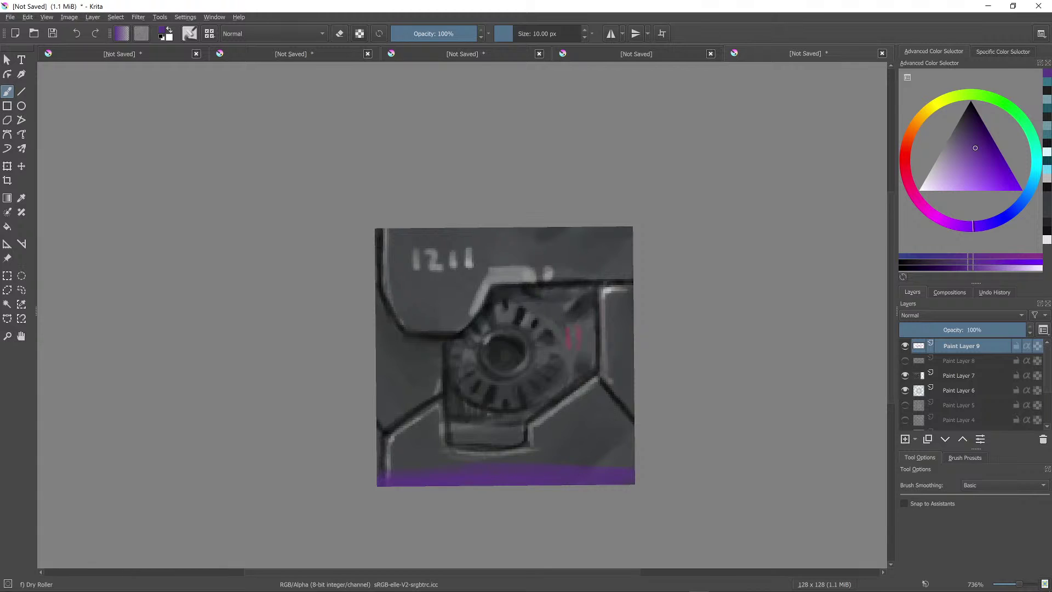
Shade the lower part of the purple band with a near-black purple using a brush of about 9.74 px.
{"action": "left_click", "coordinate": [971, 121]}
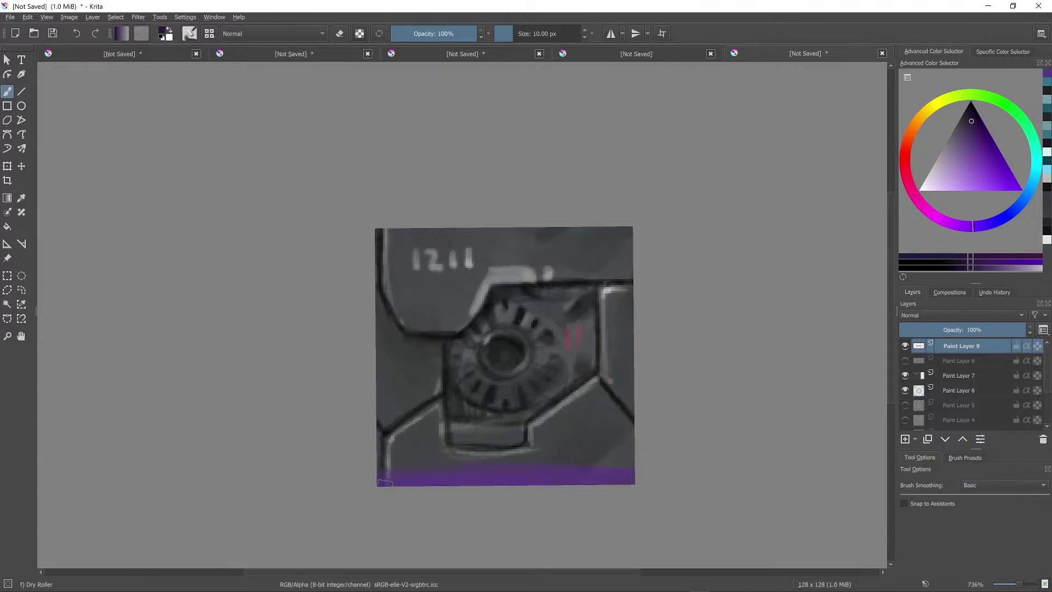
{"action": "mouse_move", "coordinate": [392, 462]}
{"action": "left_mouse_down"}
{"action": "mouse_move", "coordinate": [408, 463]}
{"action": "mouse_move", "coordinate": [379, 463]}
{"action": "left_mouse_up"}
{"action": "left_click_drag", "start_coordinate": [947, 129], "coordinate": [974, 109]}
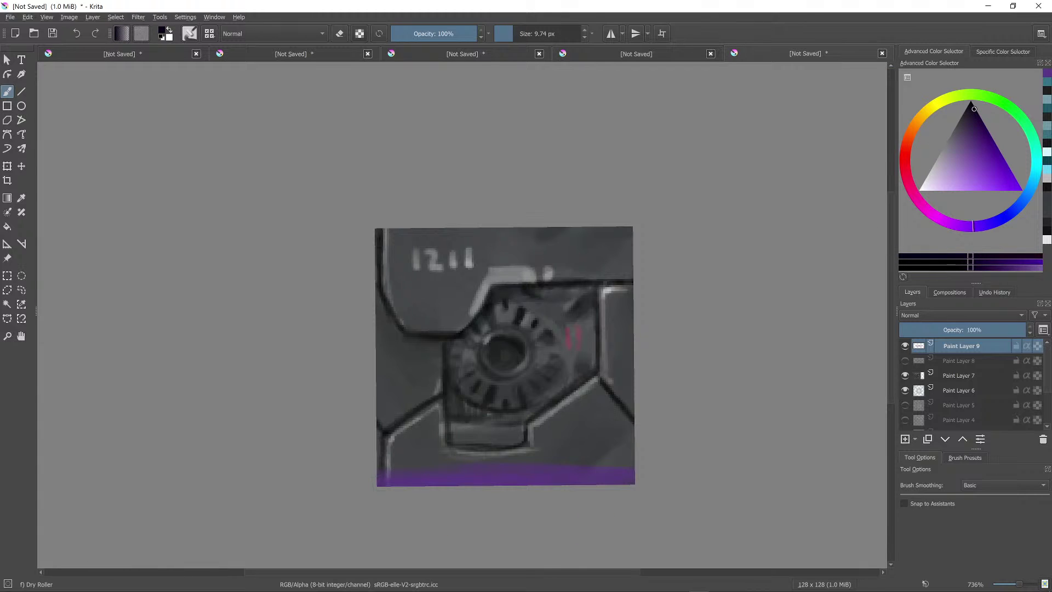
{"action": "left_click_drag", "start_coordinate": [380, 481], "coordinate": [632, 480]}
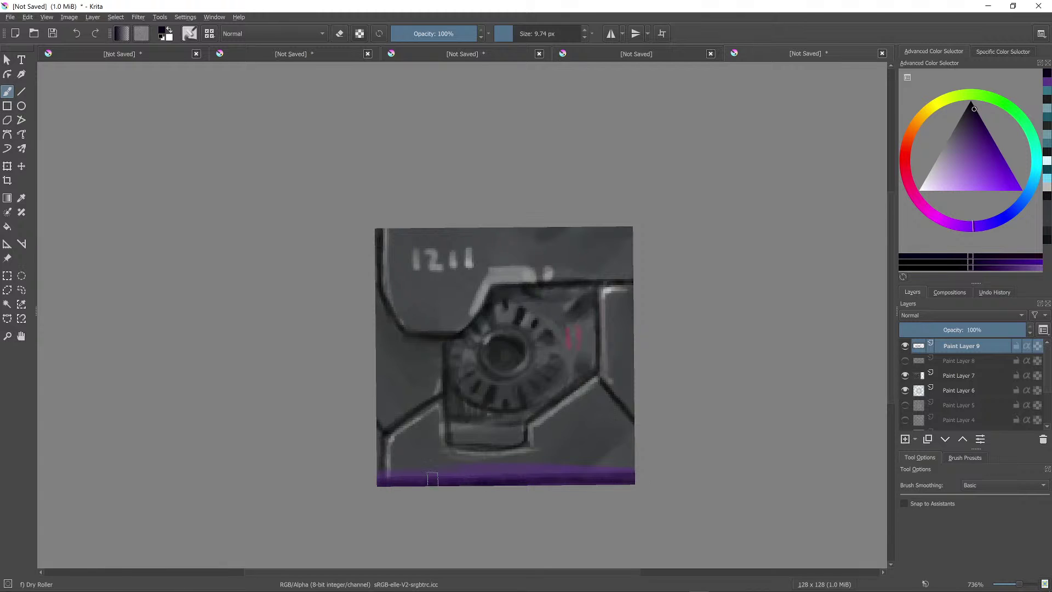
{"action": "scroll", "coordinate": [617, 500], "scroll_direction": "down", "scroll_amount": 2}
{"action": "scroll", "coordinate": [648, 477], "scroll_direction": "down", "scroll_amount": 1}
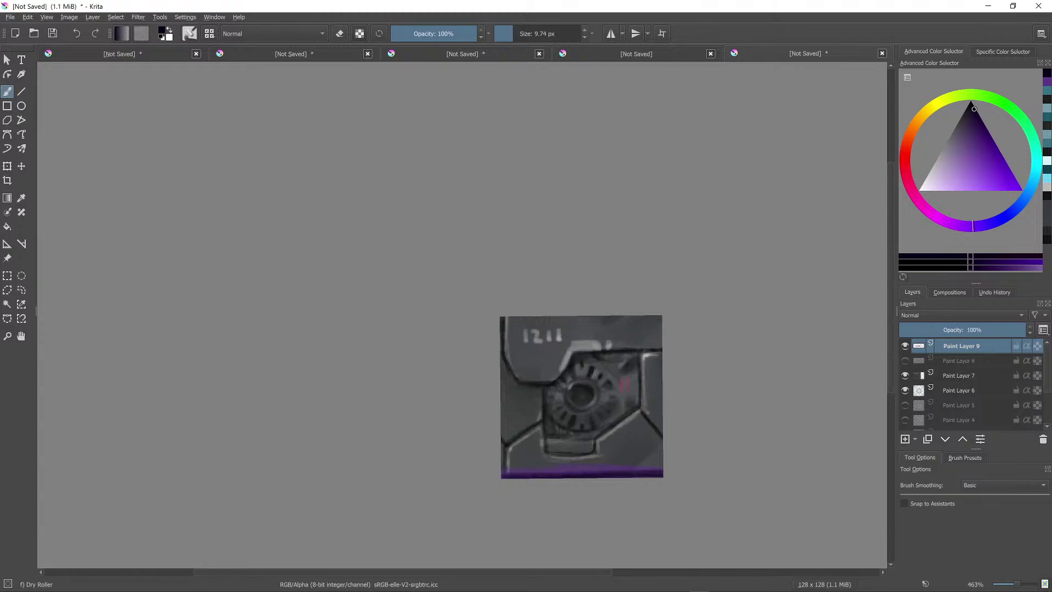
Hide Paint Layer 9 with the purple band, select Paint Layer 7 and start exporting the plain tile.
{"action": "left_click", "coordinate": [903, 345]}
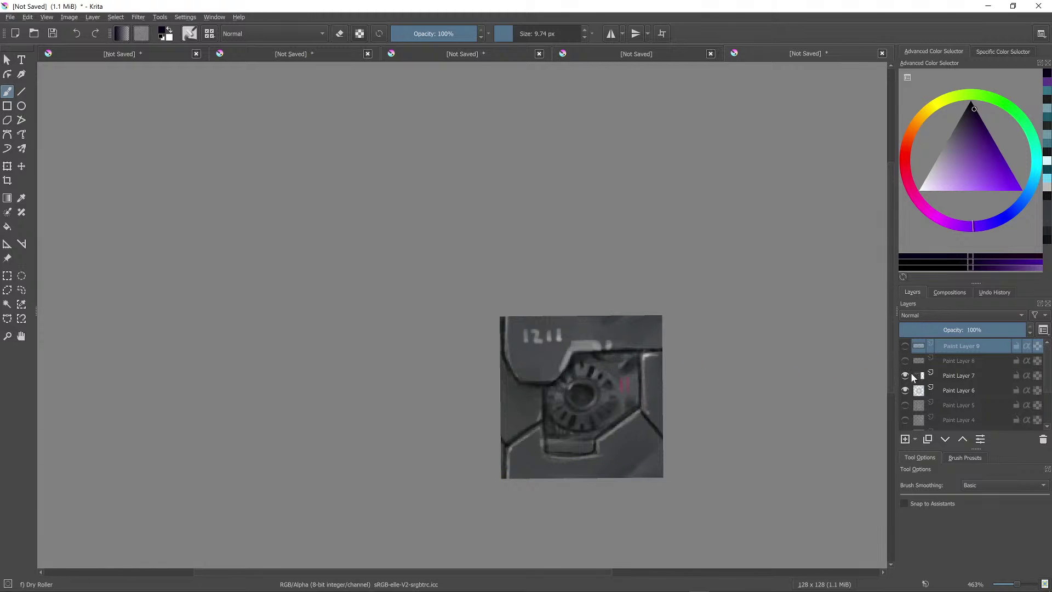
{"action": "left_click", "coordinate": [958, 375]}
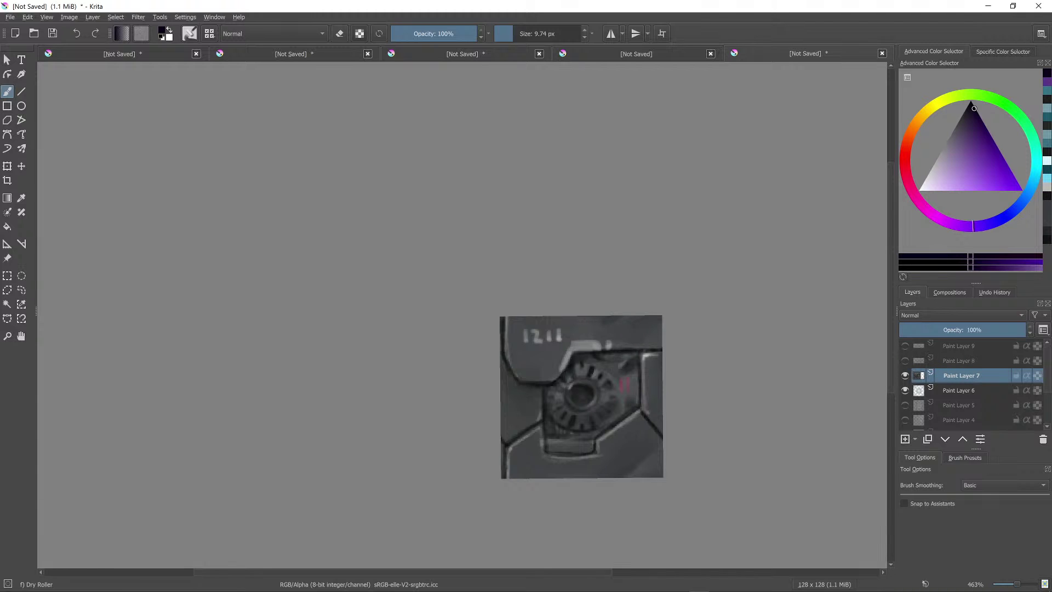
{"action": "left_click", "coordinate": [10, 17]}
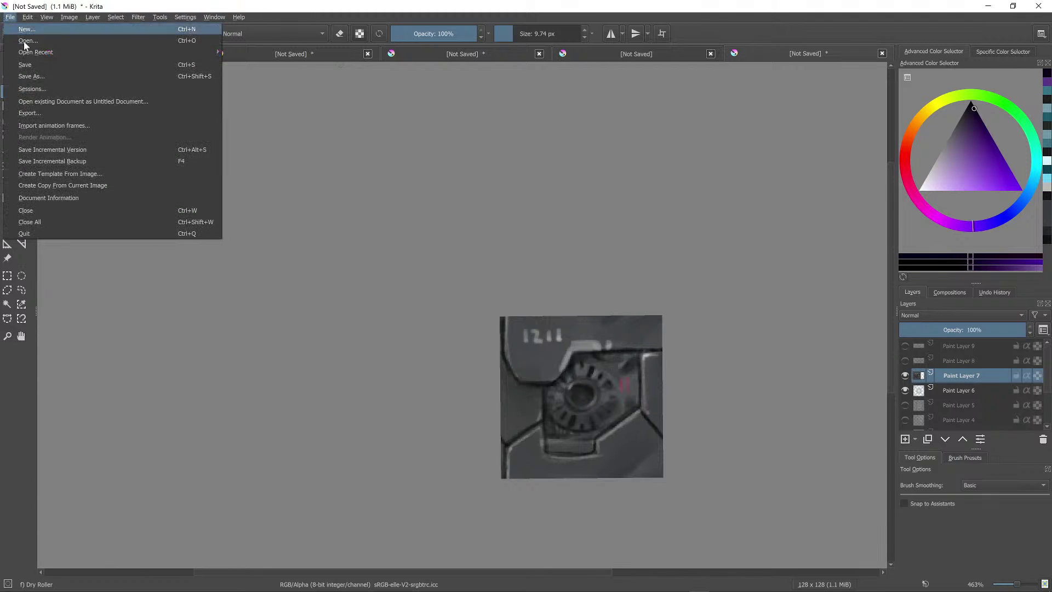
{"action": "left_click", "coordinate": [57, 112]}
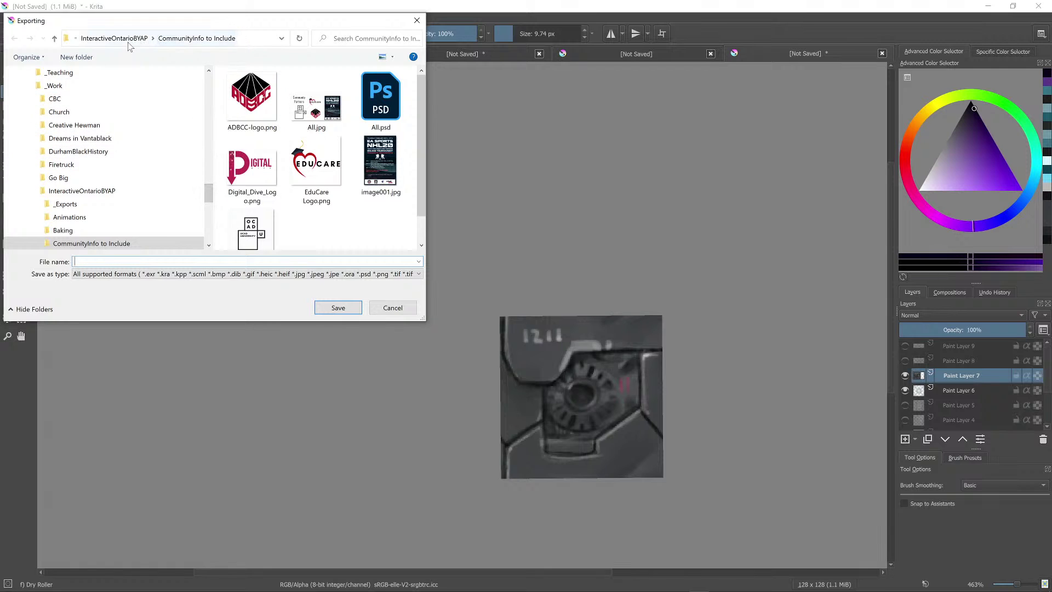
Set the export location to the Google Drive folder _Teaching > Lessons > _2DGameArt > Tilesets.
{"action": "scroll", "coordinate": [211, 217], "scroll_direction": "up", "scroll_amount": 4}
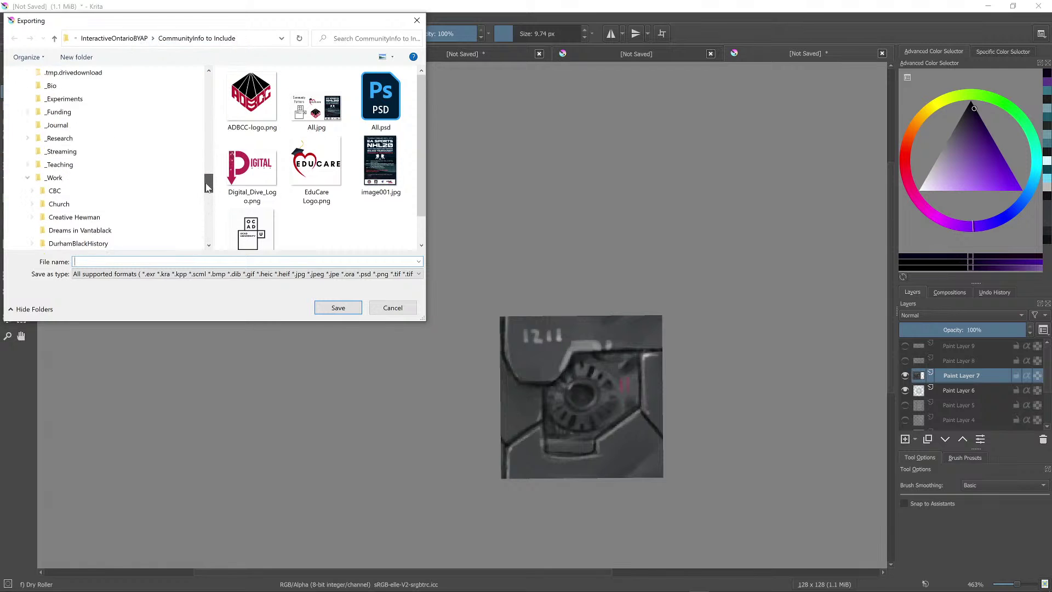
{"action": "left_click", "coordinate": [114, 38]}
{"action": "left_click", "coordinate": [141, 39]}
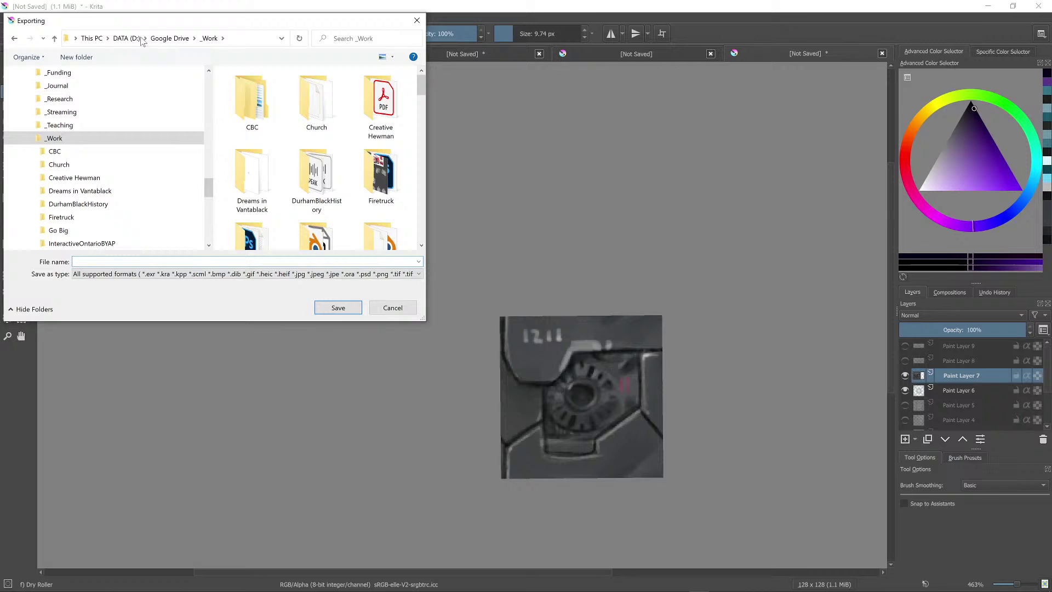
{"action": "left_click", "coordinate": [170, 38]}
{"action": "left_click", "coordinate": [257, 170]}
{"action": "double_click", "coordinate": [257, 171]}
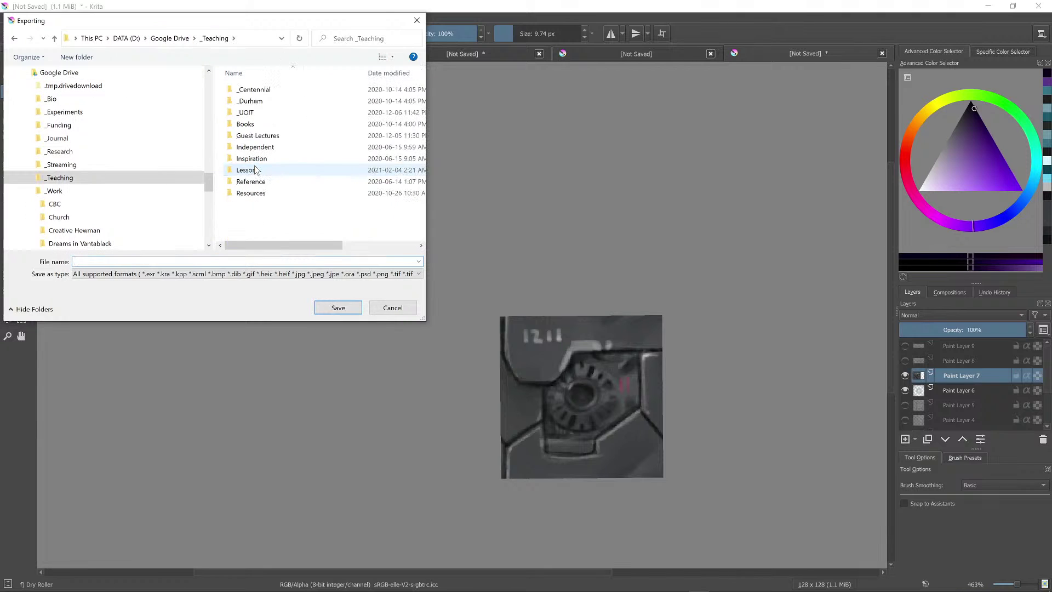
{"action": "left_click", "coordinate": [258, 171]}
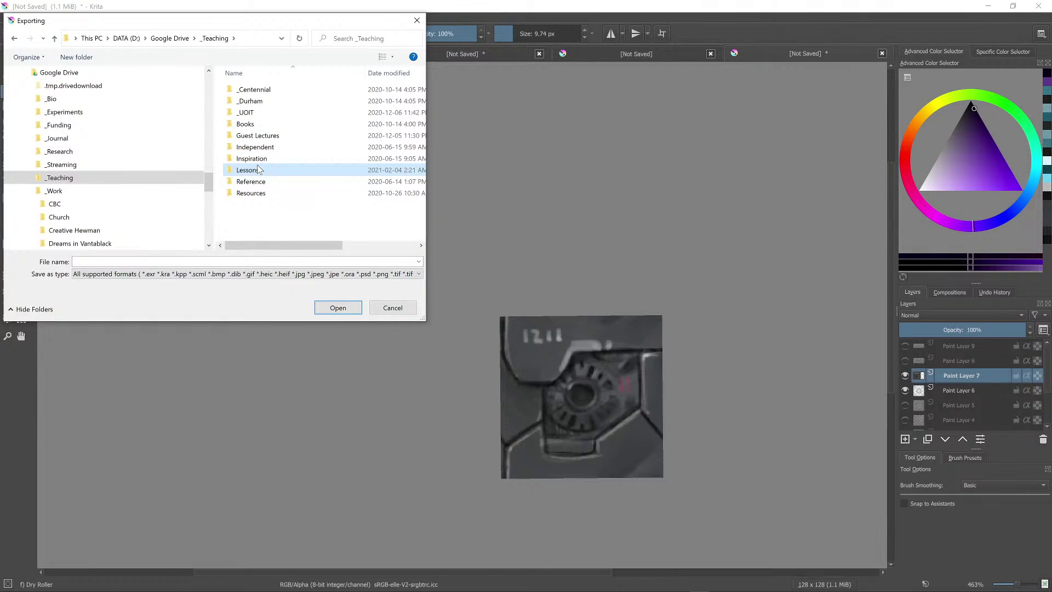
{"action": "double_click", "coordinate": [258, 170]}
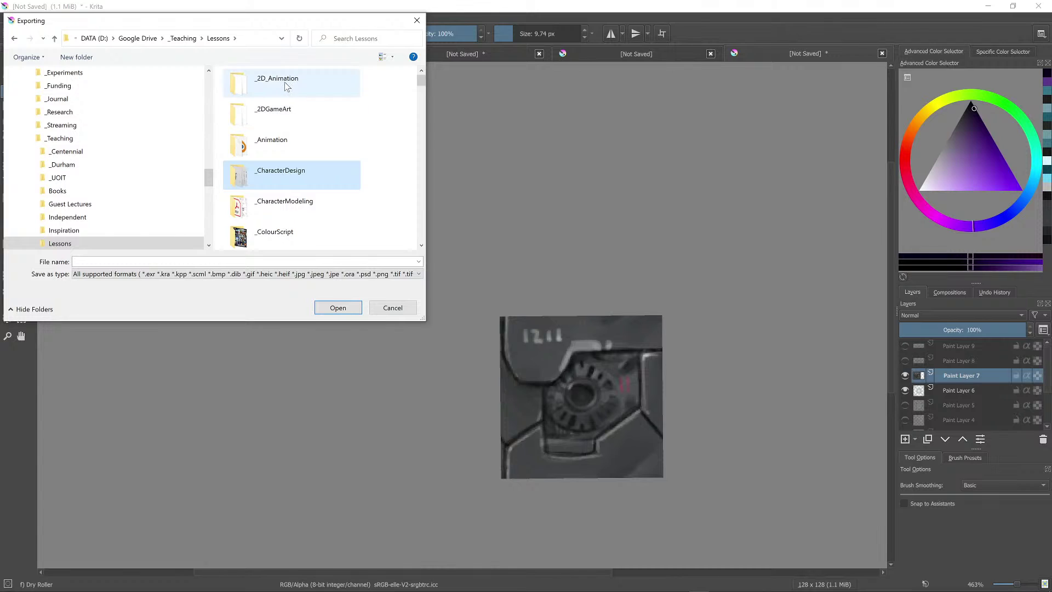
{"action": "double_click", "coordinate": [262, 109]}
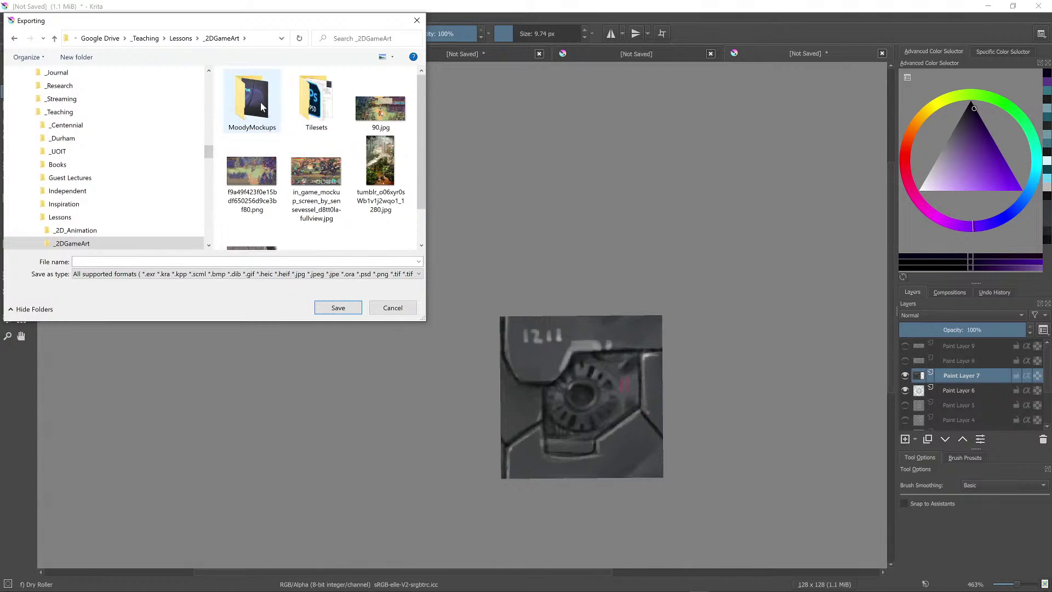
{"action": "double_click", "coordinate": [316, 102]}
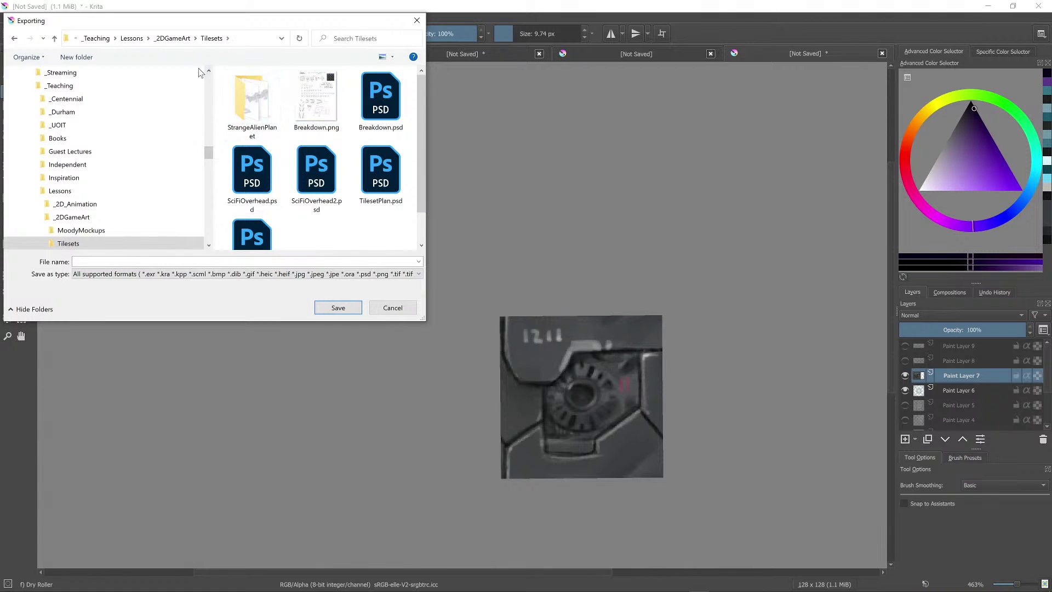
Create a new folder named SciFi inside Tilesets and open it as the export destination.
{"action": "left_click", "coordinate": [88, 58]}
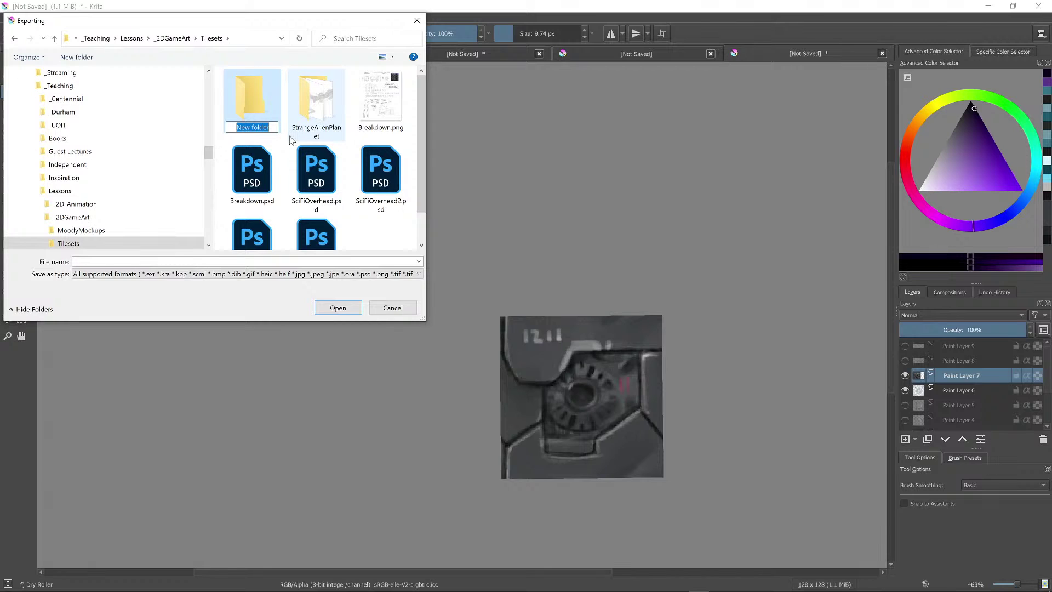
{"action": "type", "text": "SciFi"}
{"action": "key", "text": "Return"}
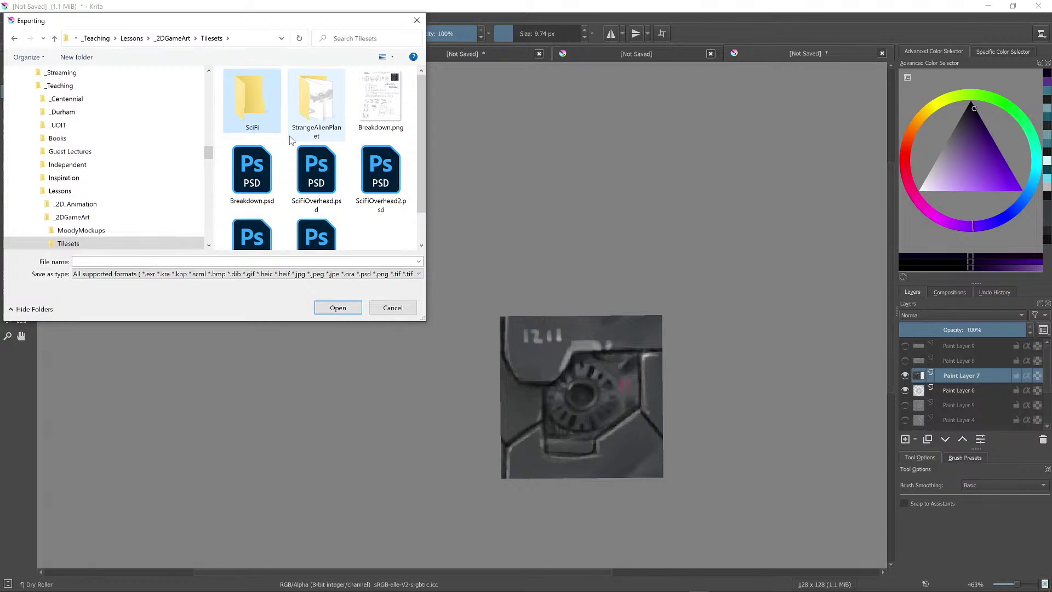
{"action": "key", "text": "Return"}
Export the plain tile as the PNG image Central.png, keeping the default PNG options.
{"action": "left_click", "coordinate": [297, 262]}
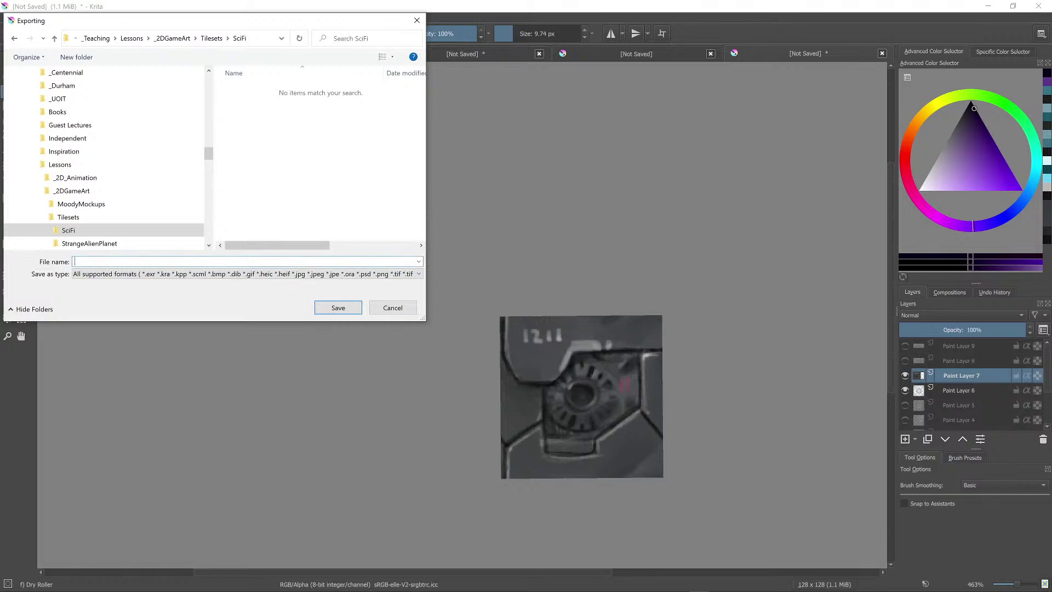
{"action": "type", "text": "Central"}
{"action": "left_click", "coordinate": [182, 274]}
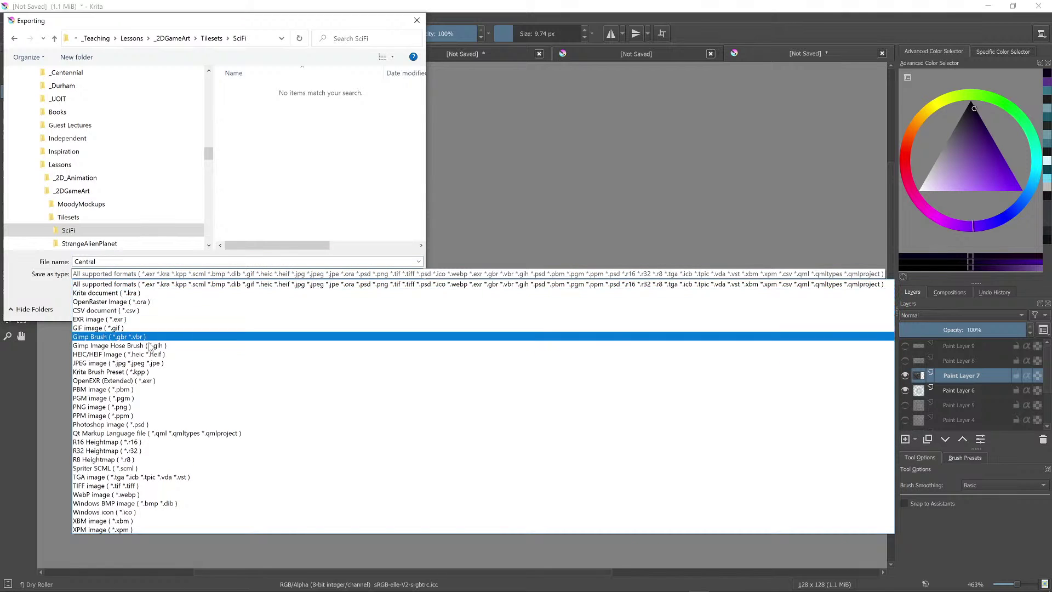
{"action": "left_click", "coordinate": [143, 407]}
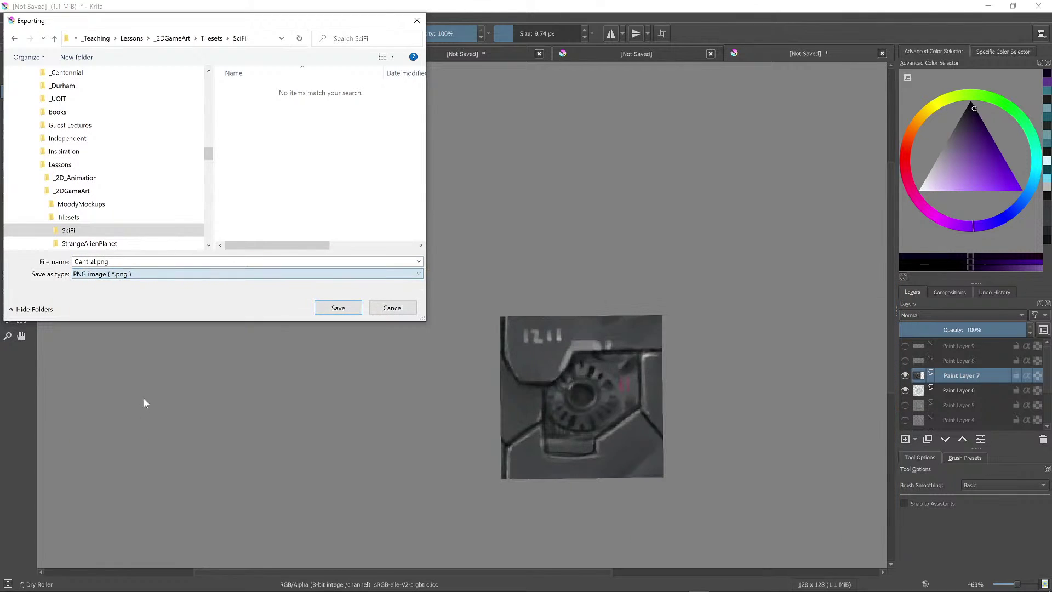
{"action": "left_click", "coordinate": [337, 308]}
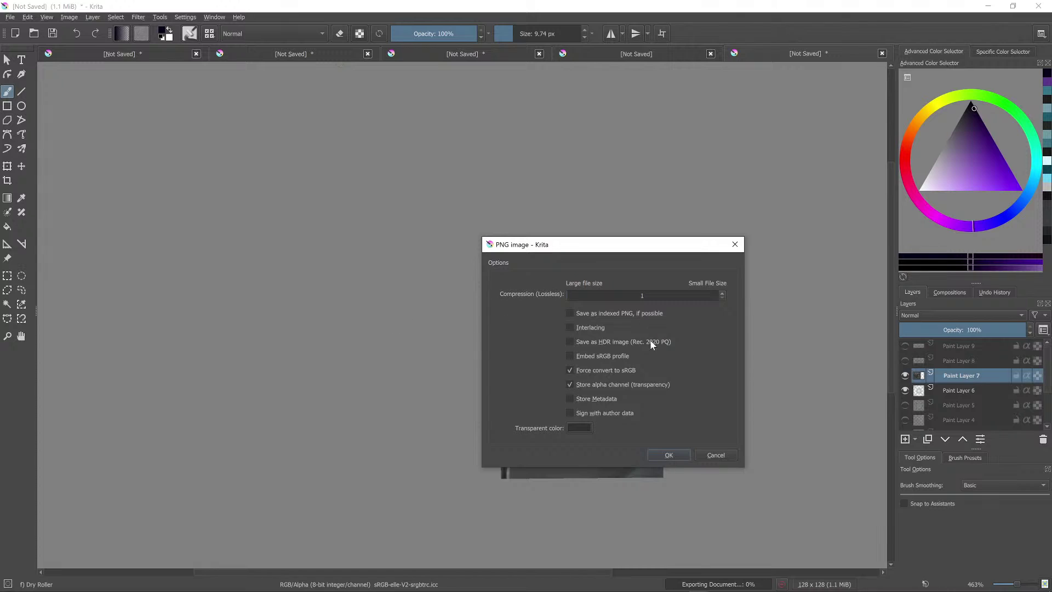
{"action": "left_click", "coordinate": [678, 455]}
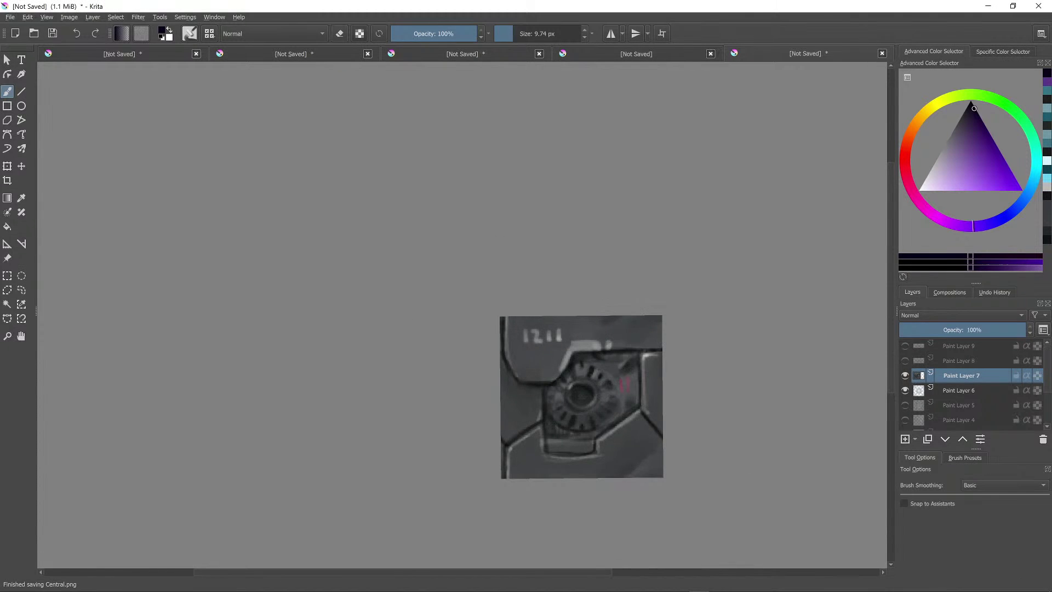
Show the teal band on Paint Layer 8 and export this variation to the SciFi folder as a PNG named Floor.
{"action": "left_click", "coordinate": [905, 361]}
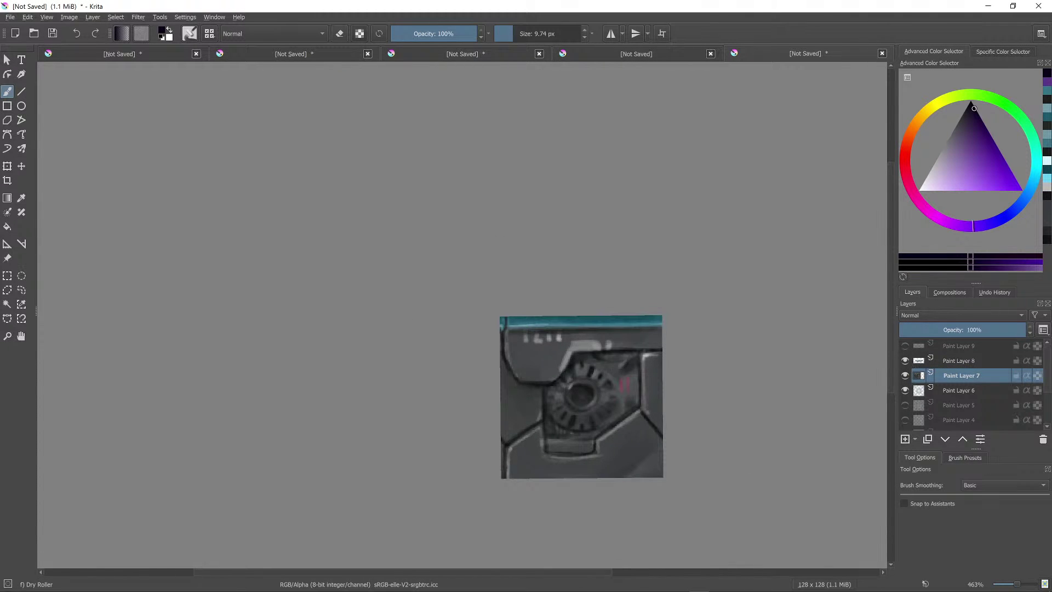
{"action": "left_click", "coordinate": [28, 17]}
{"action": "left_click", "coordinate": [10, 17]}
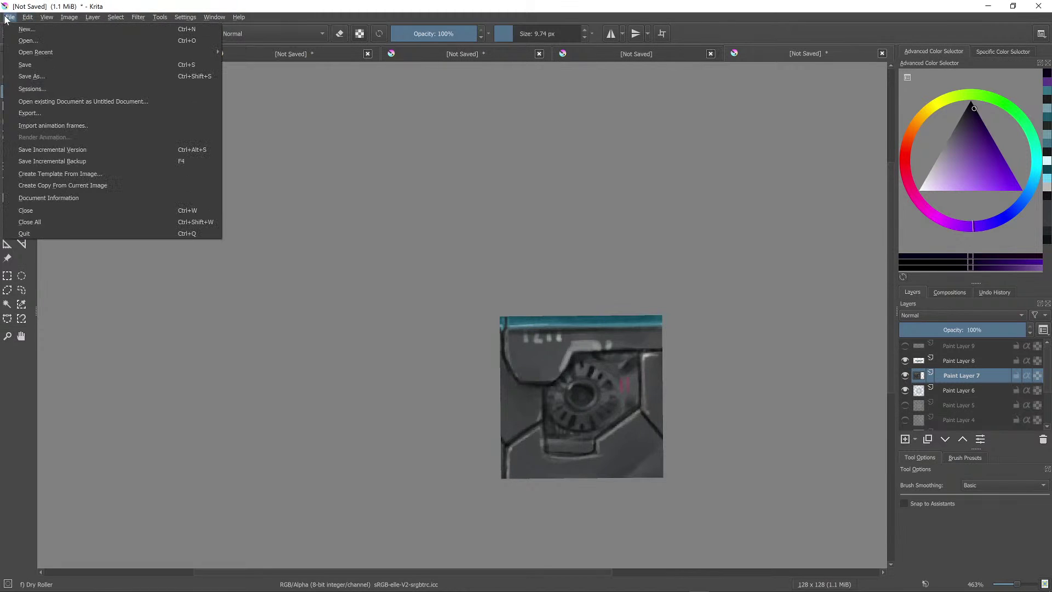
{"action": "left_click", "coordinate": [58, 114]}
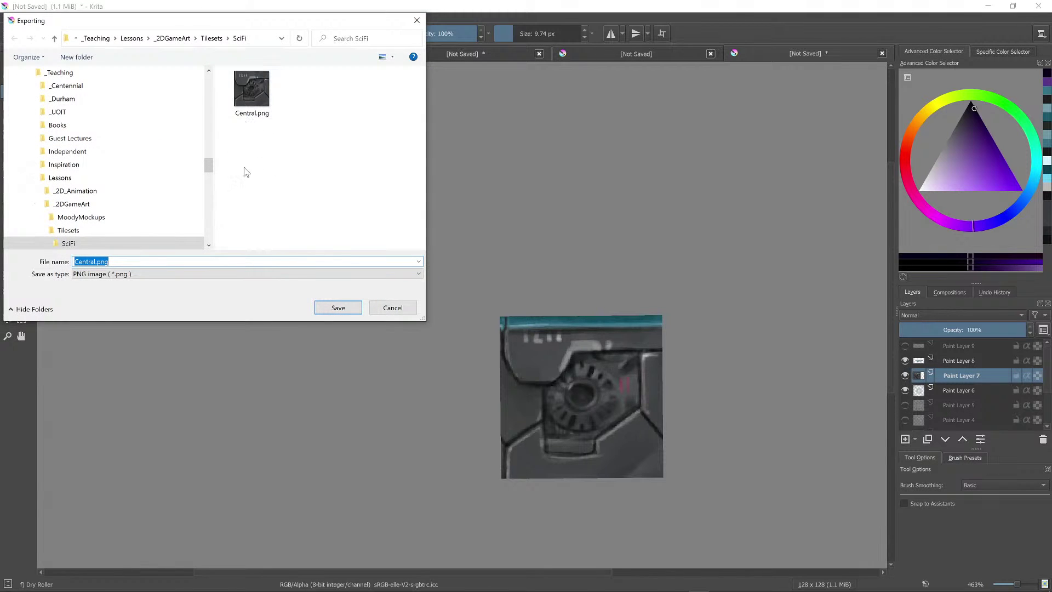
{"action": "type", "text": "Fo"}
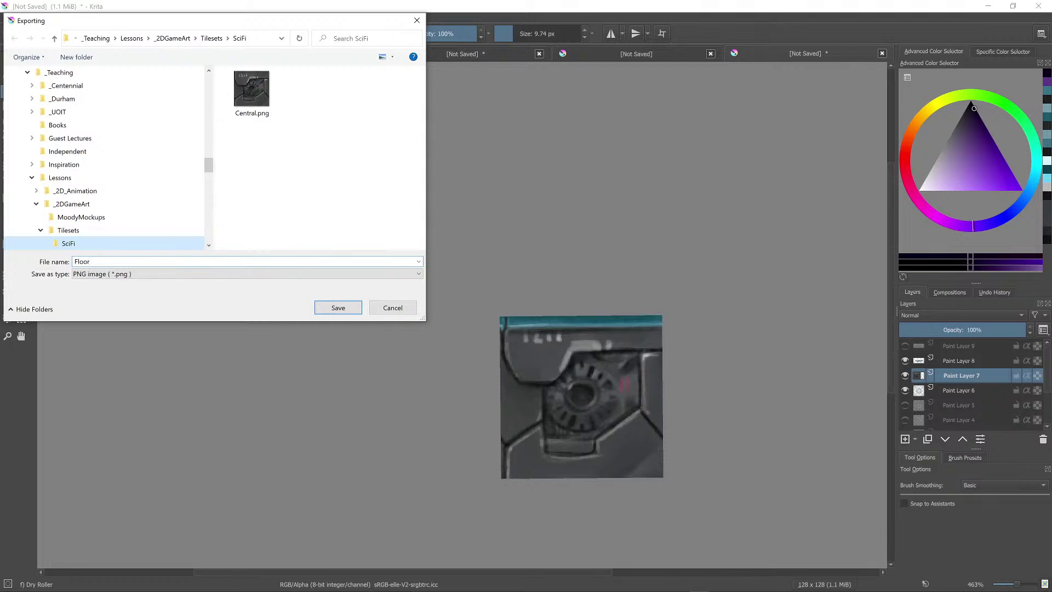
{"action": "left_click", "coordinate": [343, 307]}
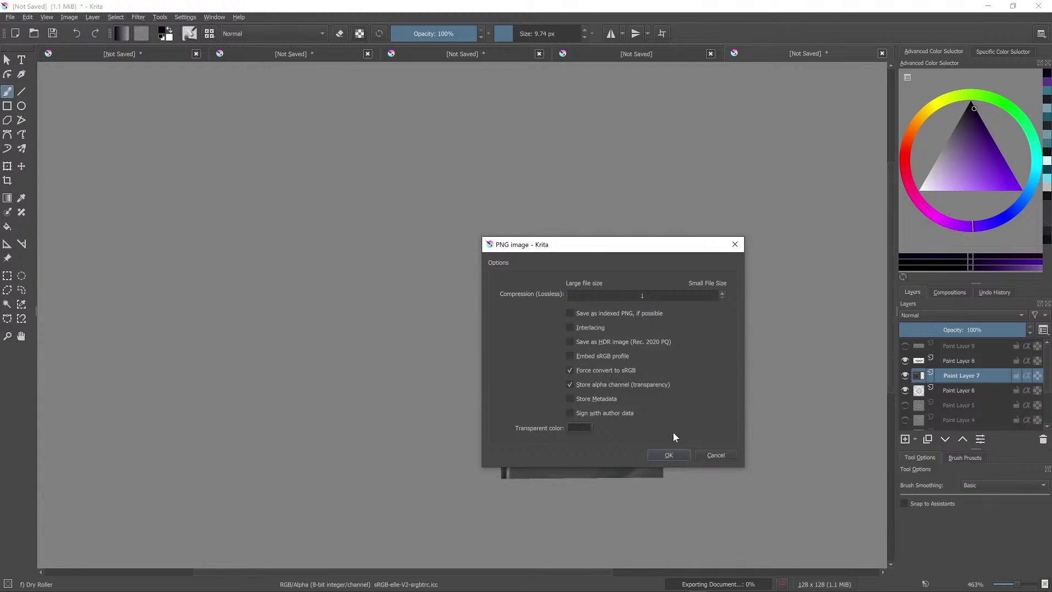
{"action": "left_click", "coordinate": [676, 455]}
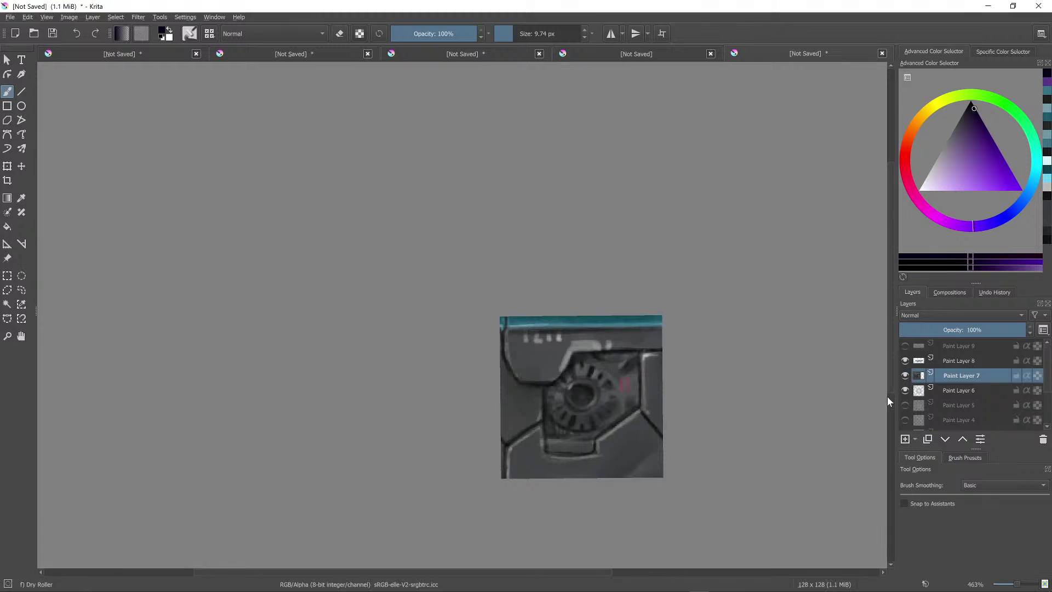
Swap the visible band from Paint Layer 8 to Paint Layer 9 and export the purple variation as a PNG named Ceiling.
{"action": "left_click", "coordinate": [904, 361]}
{"action": "left_click", "coordinate": [904, 346]}
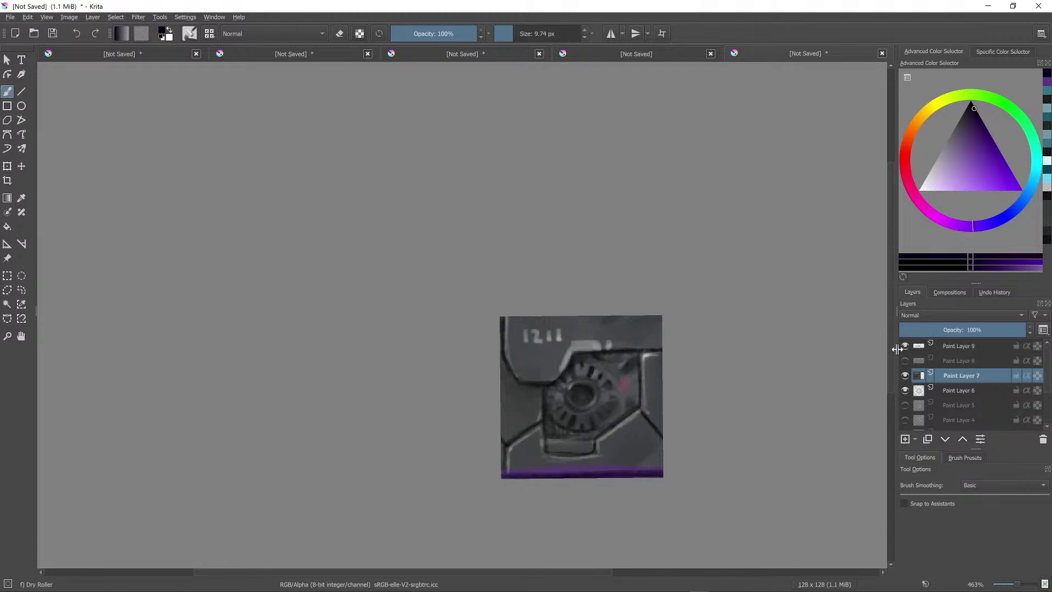
{"action": "left_click", "coordinate": [11, 17]}
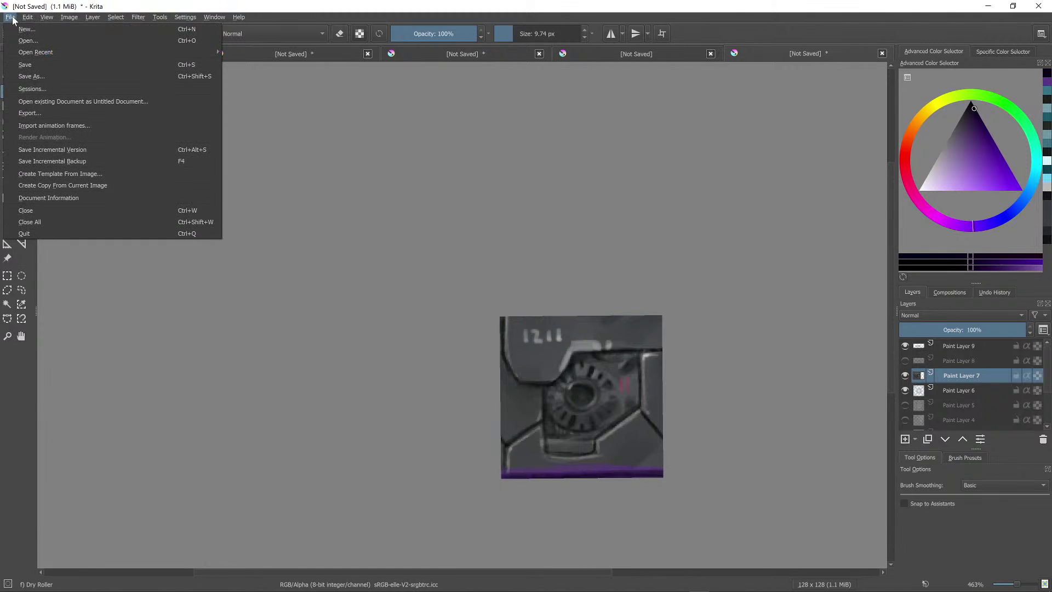
{"action": "left_click", "coordinate": [50, 114]}
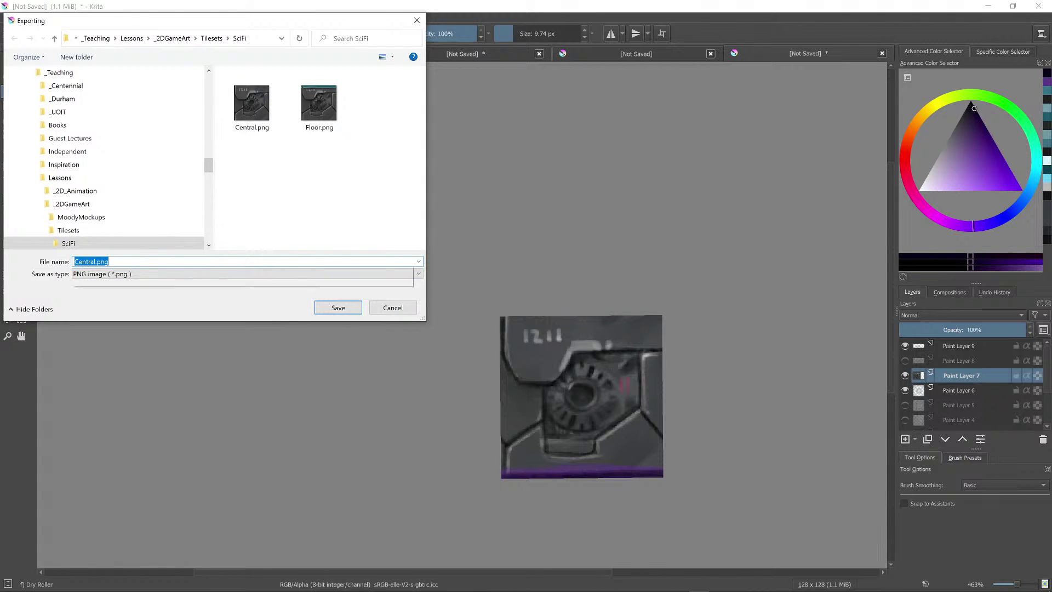
{"action": "type", "text": "Ceiling"}
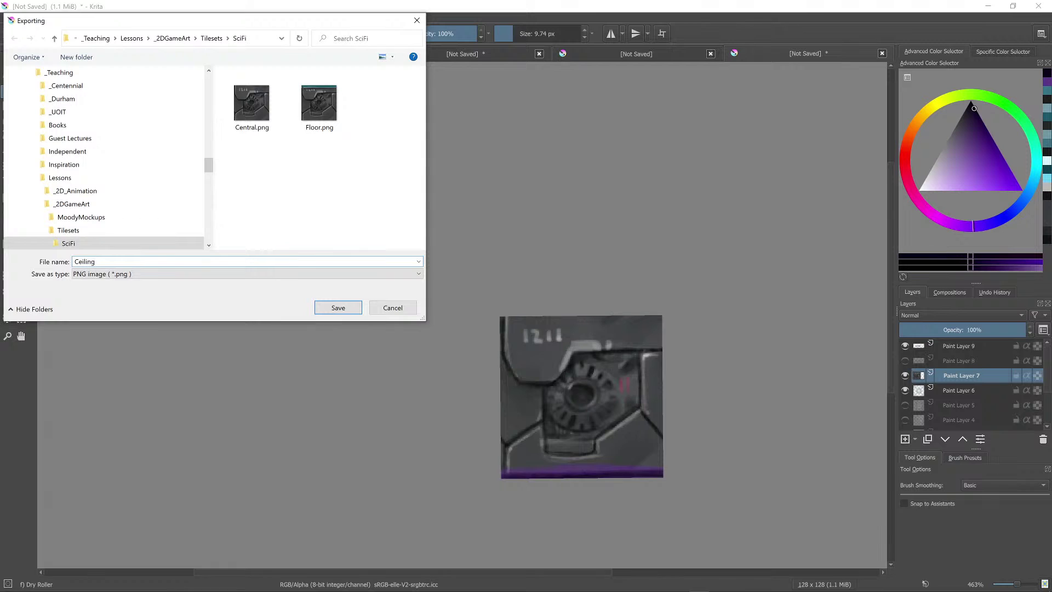
{"action": "left_click", "coordinate": [348, 308]}
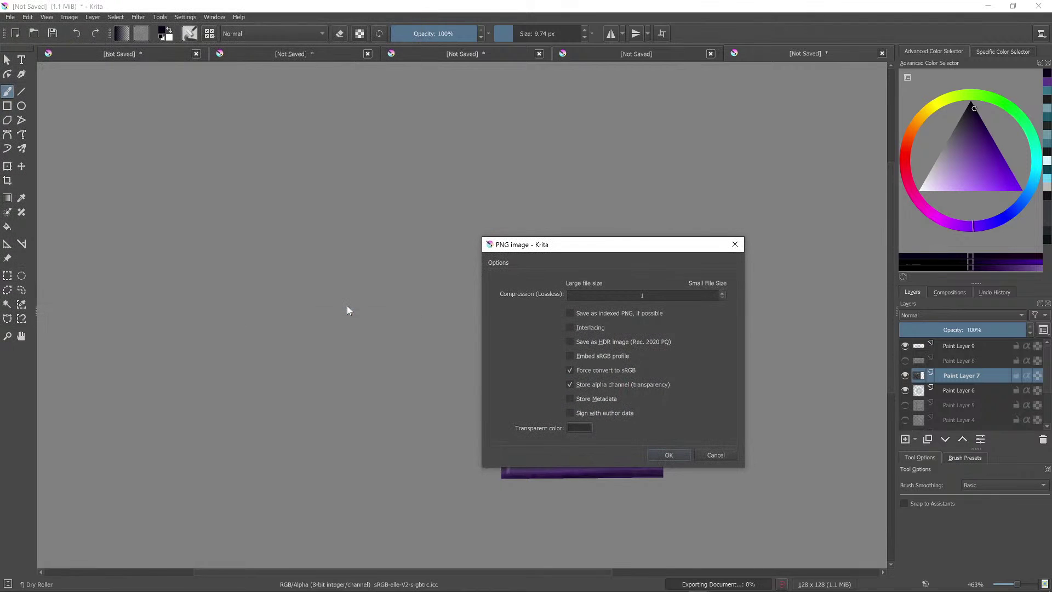
{"action": "left_click", "coordinate": [677, 456]}
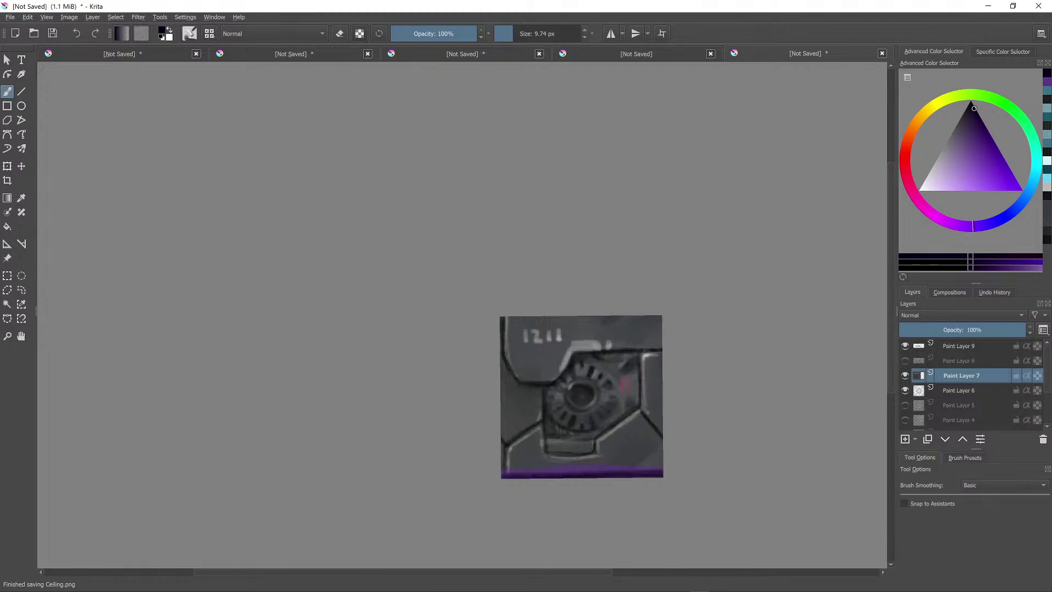
Start a new custom document and switch its width and height units to inches.
{"action": "left_click", "coordinate": [11, 19]}
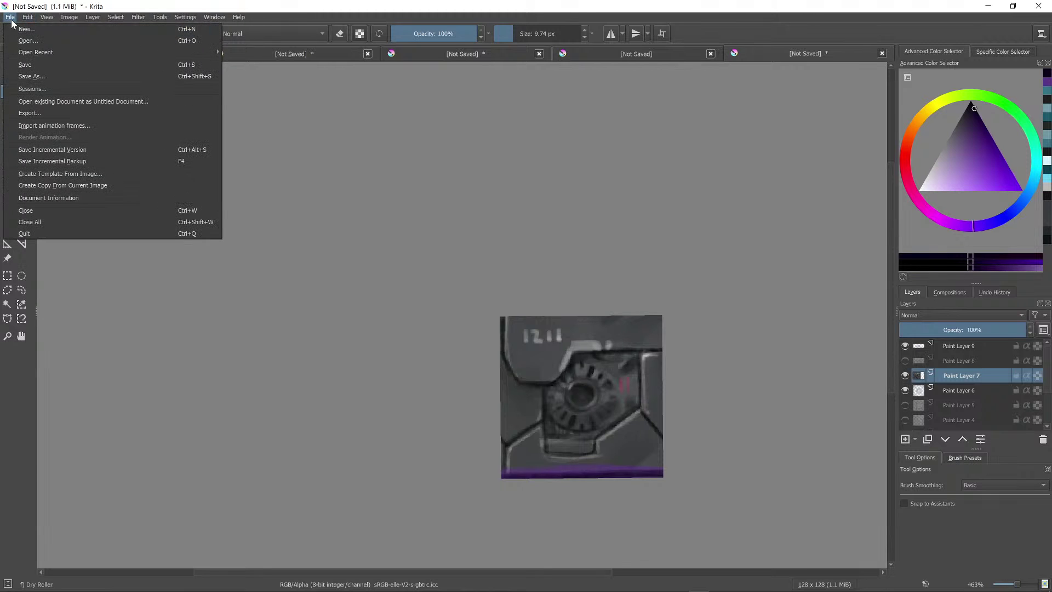
{"action": "left_click", "coordinate": [19, 30]}
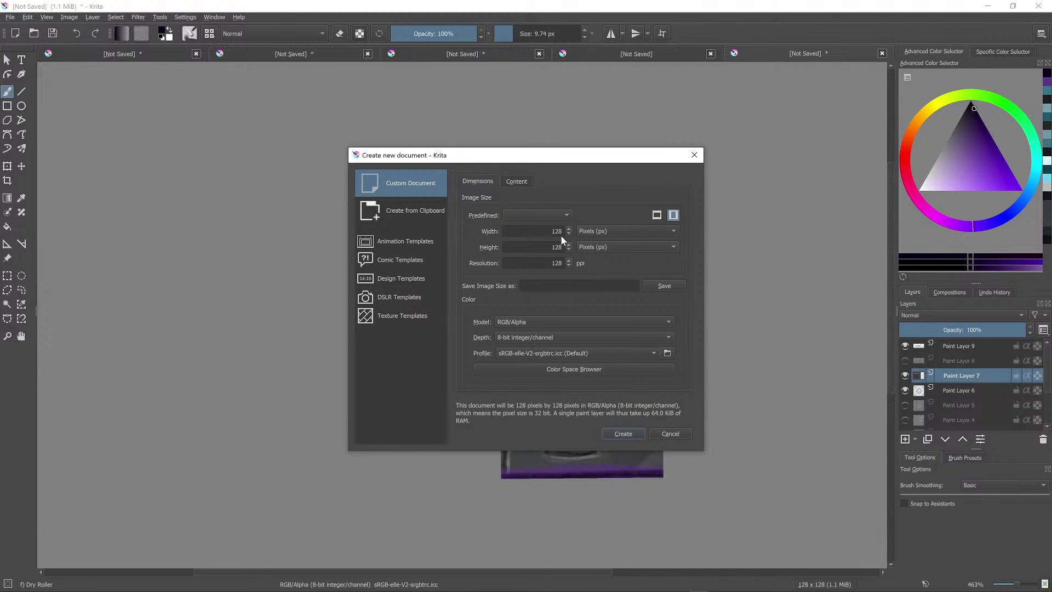
{"action": "left_click", "coordinate": [611, 233]}
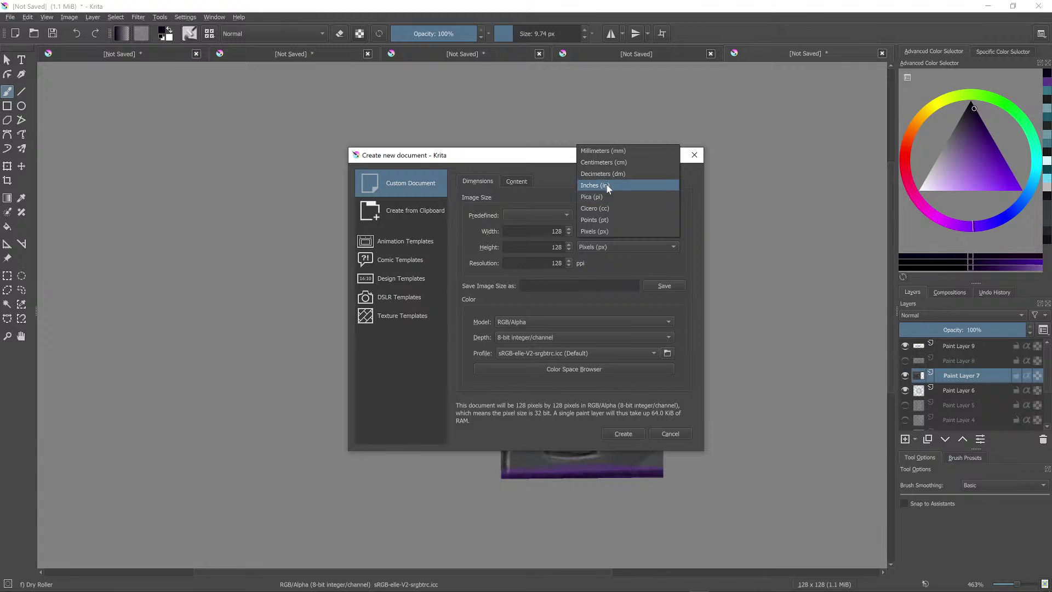
{"action": "left_click", "coordinate": [611, 183]}
{"action": "left_click", "coordinate": [609, 246]}
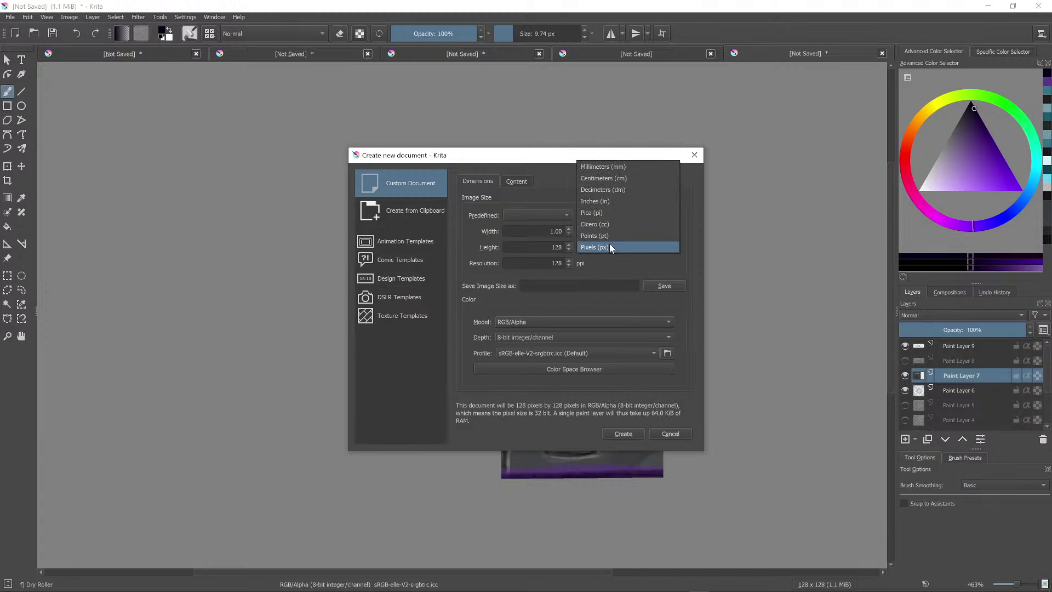
{"action": "left_click", "coordinate": [606, 199]}
Set the document's width and height to 5 inches and create it at 128 ppi.
{"action": "double_click", "coordinate": [555, 231]}
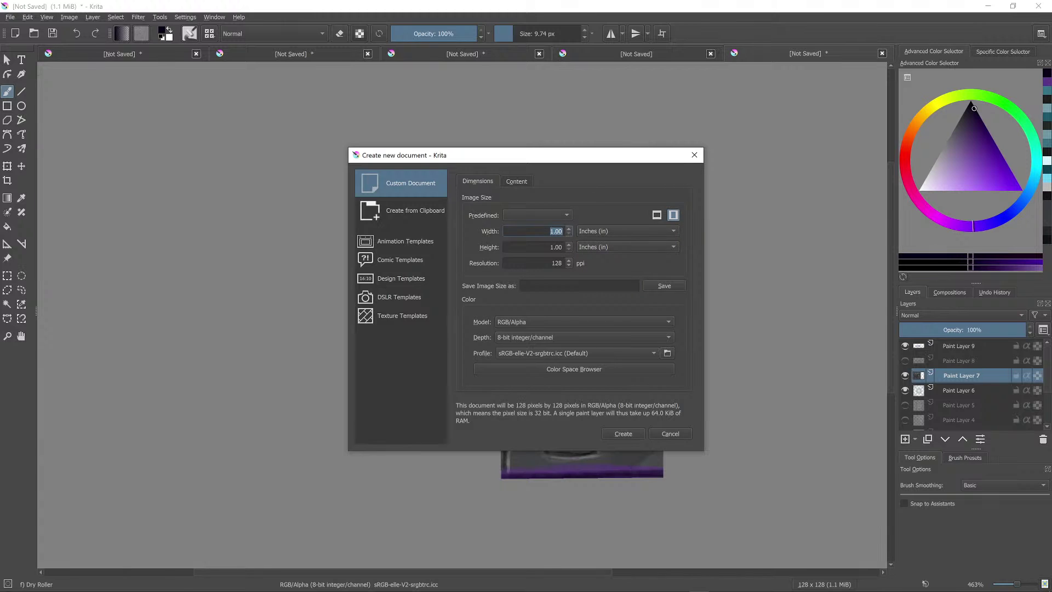
{"action": "type", "text": "5"}
{"action": "double_click", "coordinate": [553, 247]}
{"action": "type", "text": "1.5"}
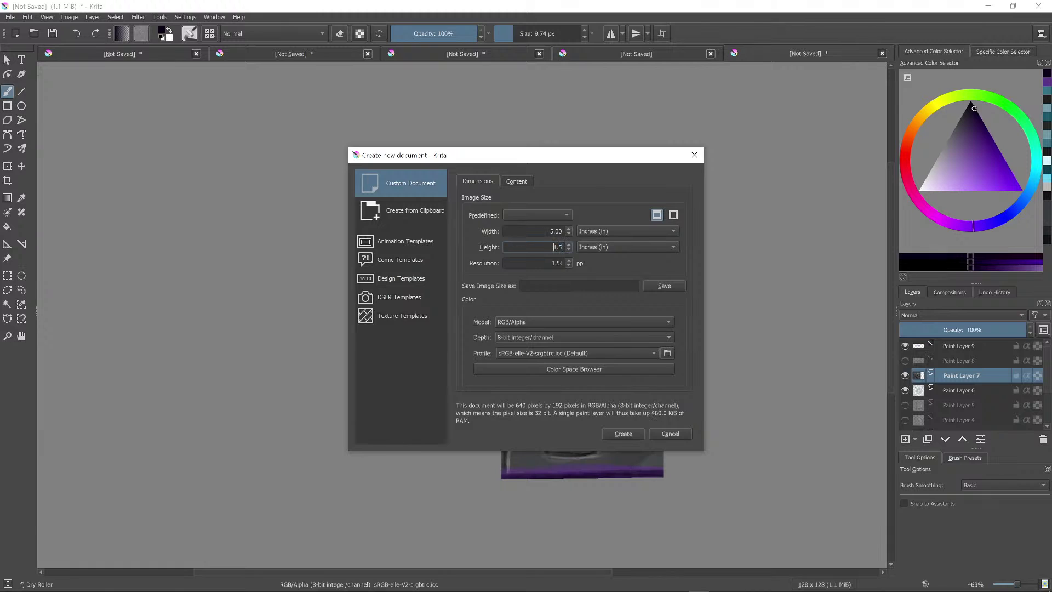
{"action": "left_click", "coordinate": [622, 434]}
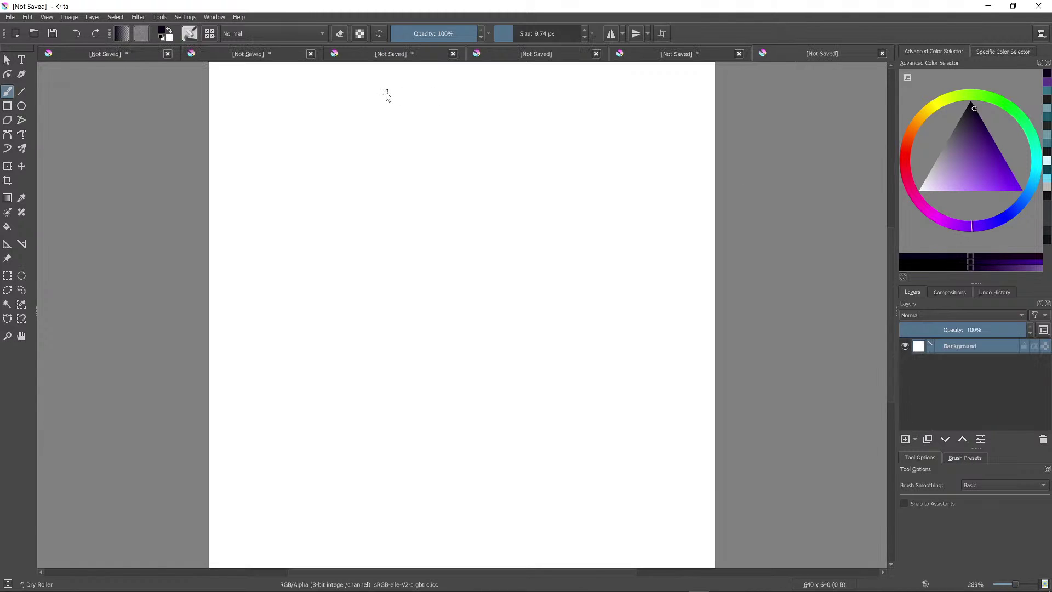
{"action": "scroll", "coordinate": [466, 175], "scroll_direction": "down", "scroll_amount": 2}
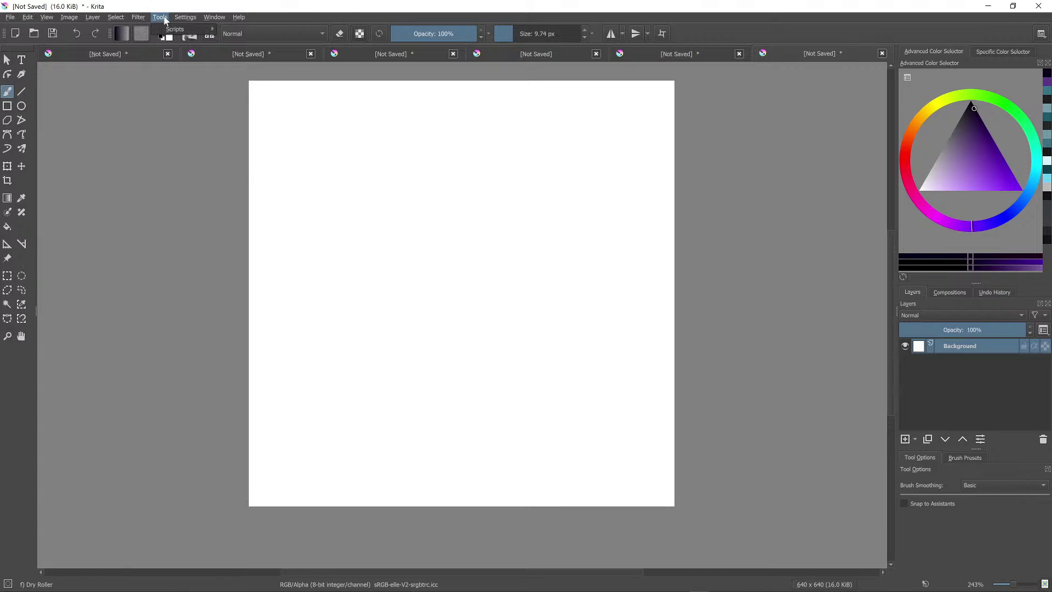
{"action": "left_click", "coordinate": [214, 17]}
{"action": "key", "text": "Escape"}
{"action": "key", "text": "Tab"}
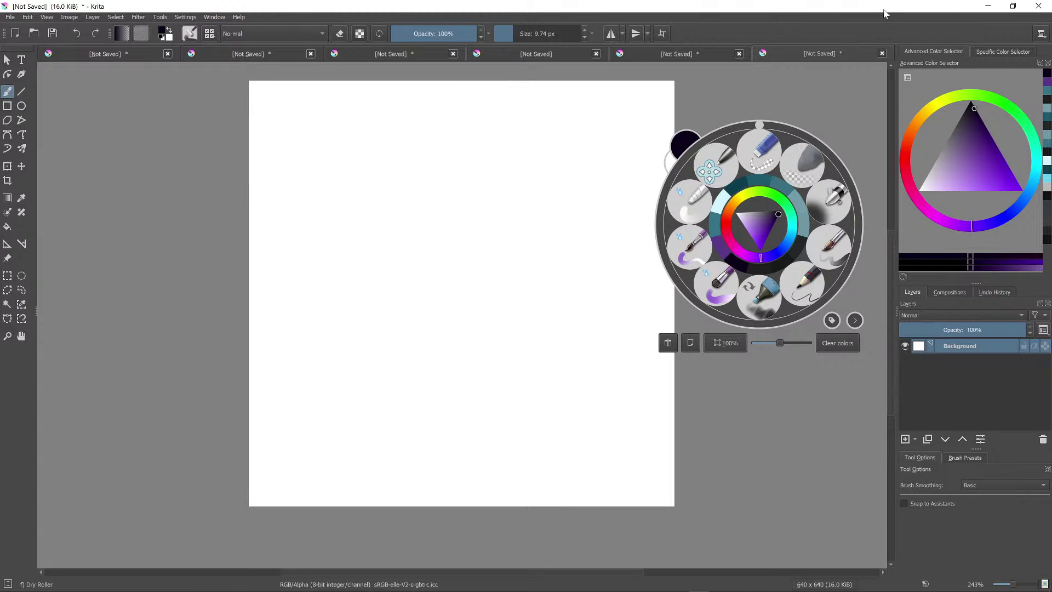
{"action": "key", "text": "Escape"}
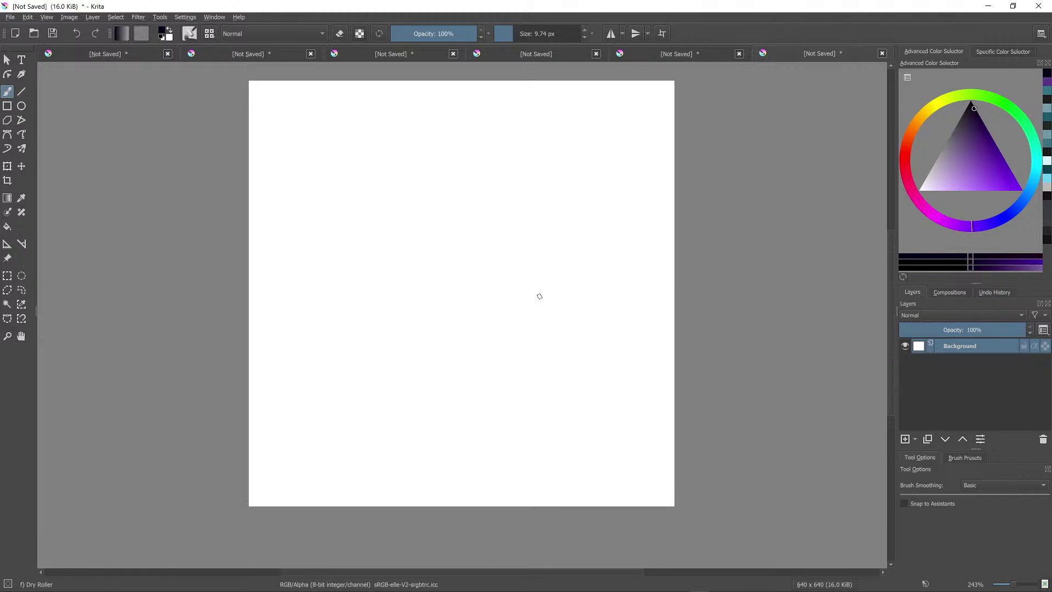
Show the Grid and Guides docker and turn on the grid over the canvas.
{"action": "right_click", "coordinate": [827, 27]}
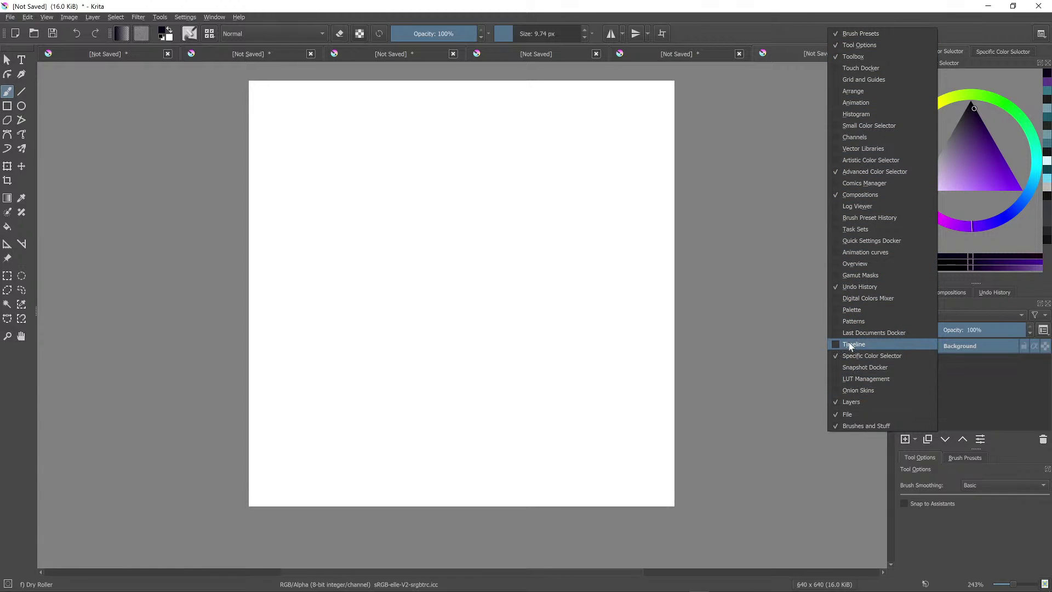
{"action": "left_click", "coordinate": [865, 80]}
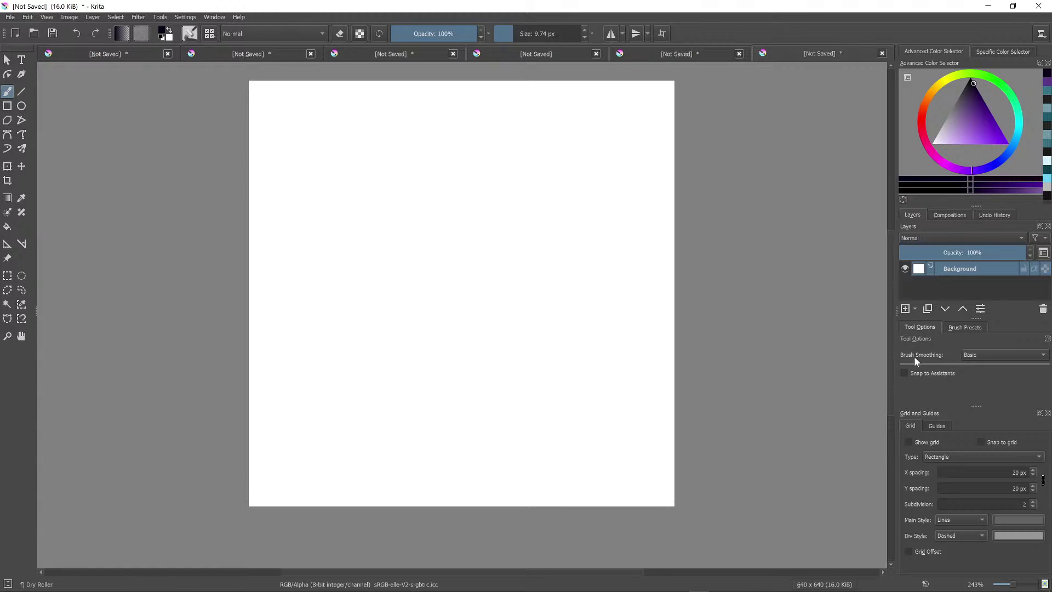
{"action": "left_click", "coordinate": [908, 443]}
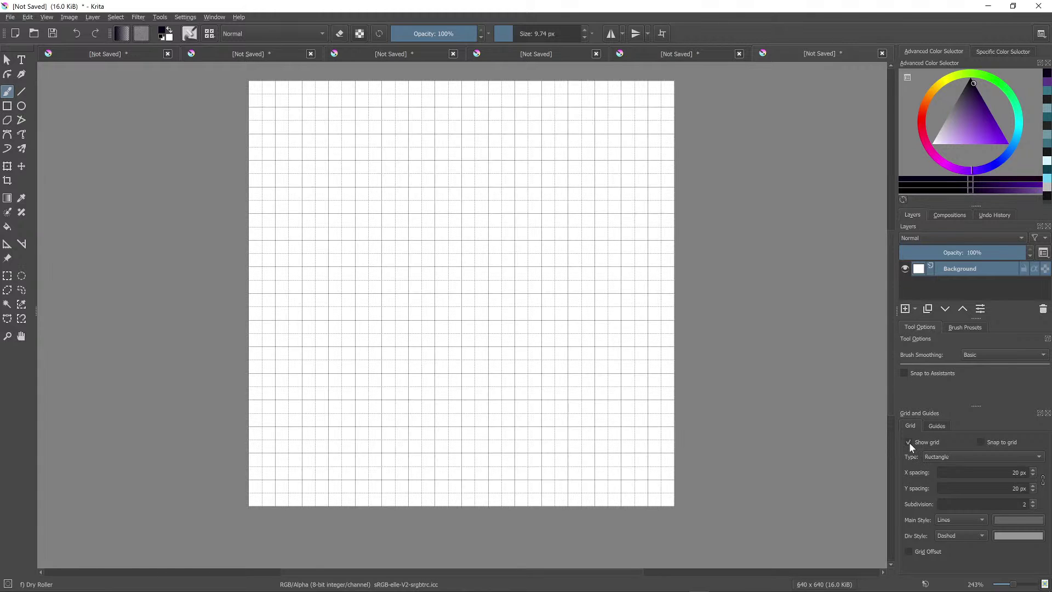
Set the grid's X and Y spacing to 128 px and its subdivision to 1.
{"action": "left_click", "coordinate": [1042, 480]}
{"action": "type", "text": "128"}
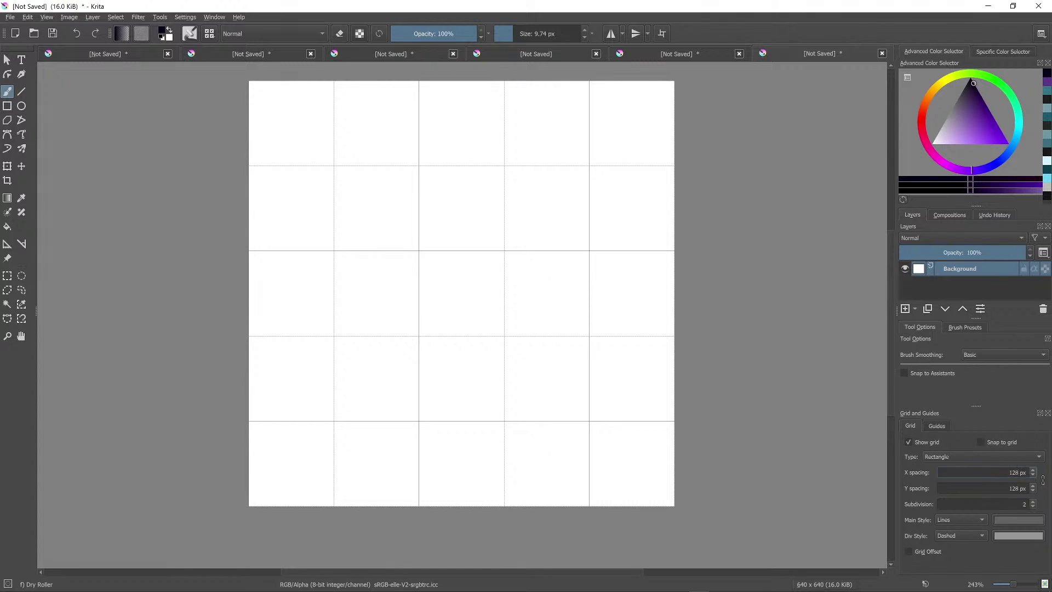
{"action": "left_click", "coordinate": [1032, 506]}
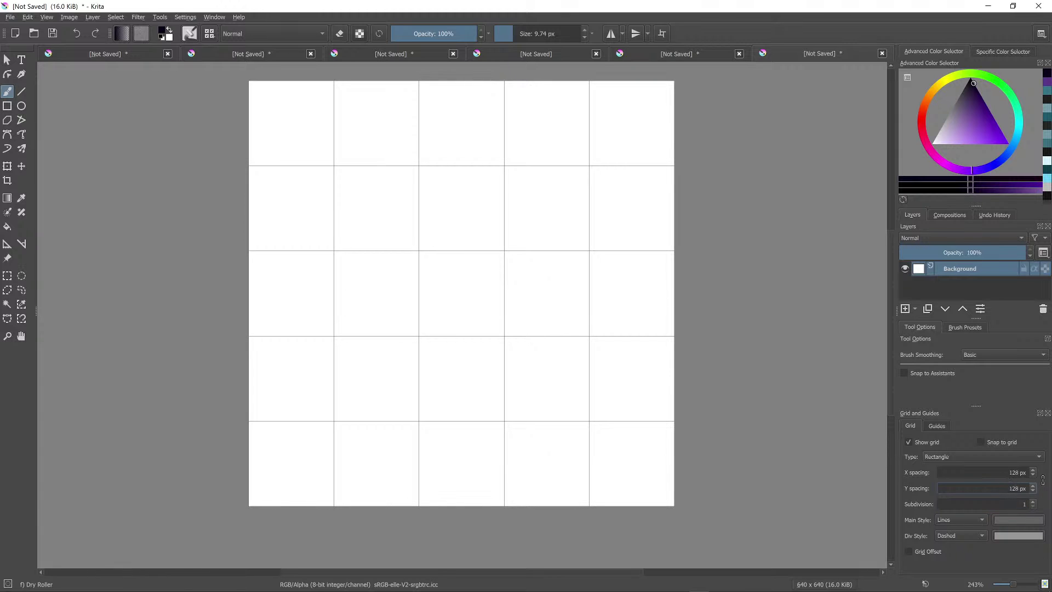
{"action": "left_click", "coordinate": [1009, 472]}
Start a new file layer and browse for its source to _Teaching > Lessons > _2DGameArt > Tilesets > SciFi.
{"action": "scroll", "coordinate": [360, 248], "scroll_direction": "up", "scroll_amount": 1}
{"action": "left_click_drag", "start_coordinate": [382, 228], "coordinate": [403, 320]}
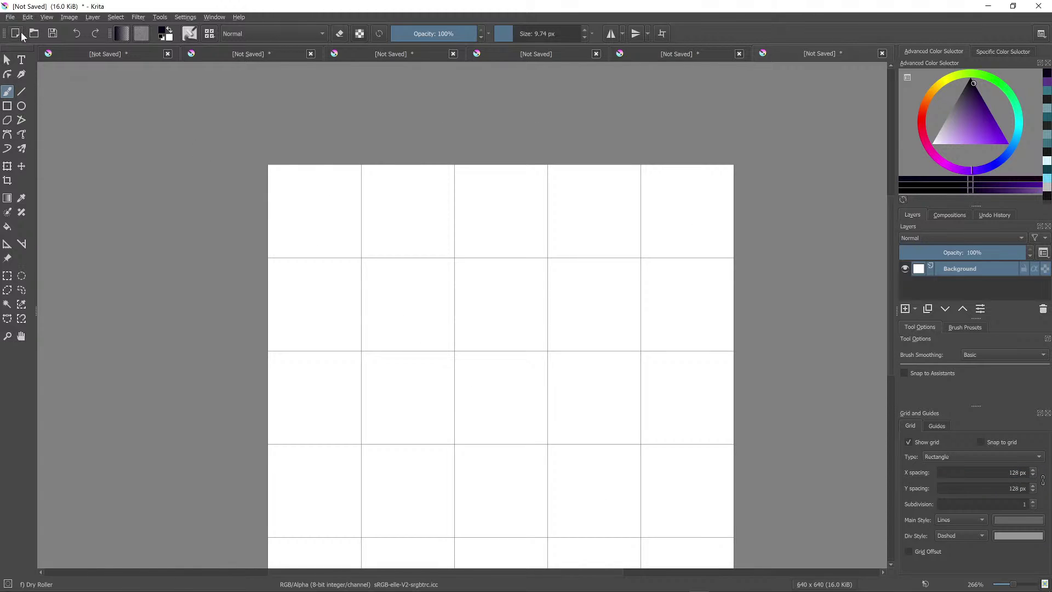
{"action": "left_click", "coordinate": [915, 310]}
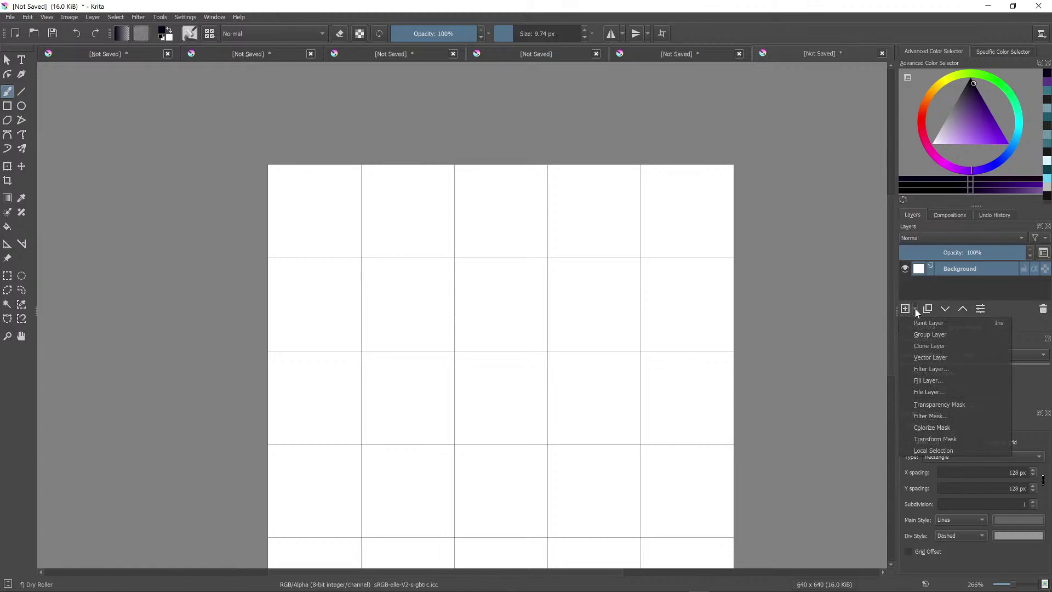
{"action": "left_click", "coordinate": [938, 391]}
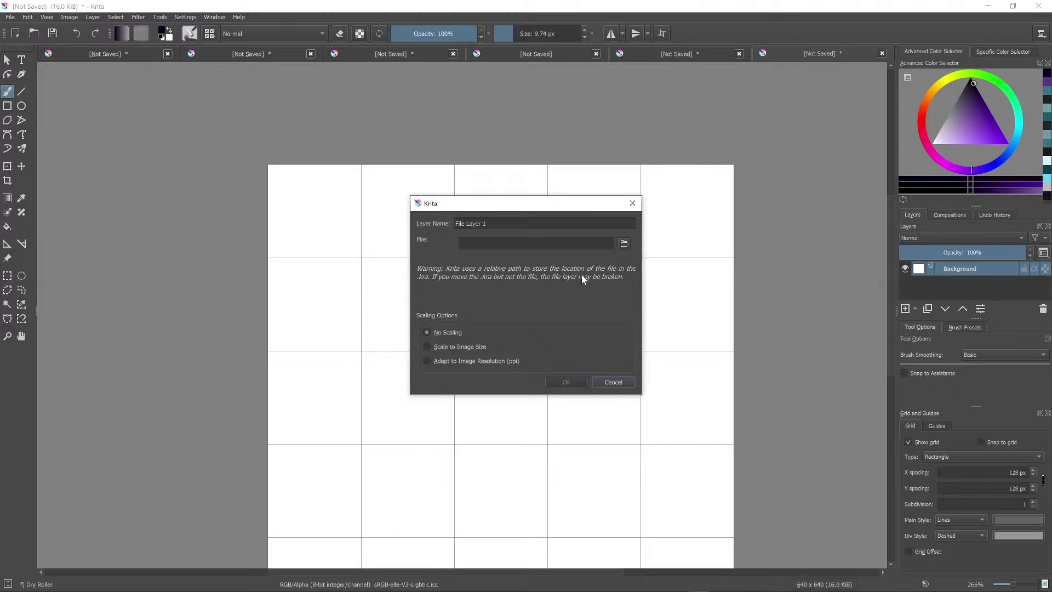
{"action": "left_click", "coordinate": [624, 243]}
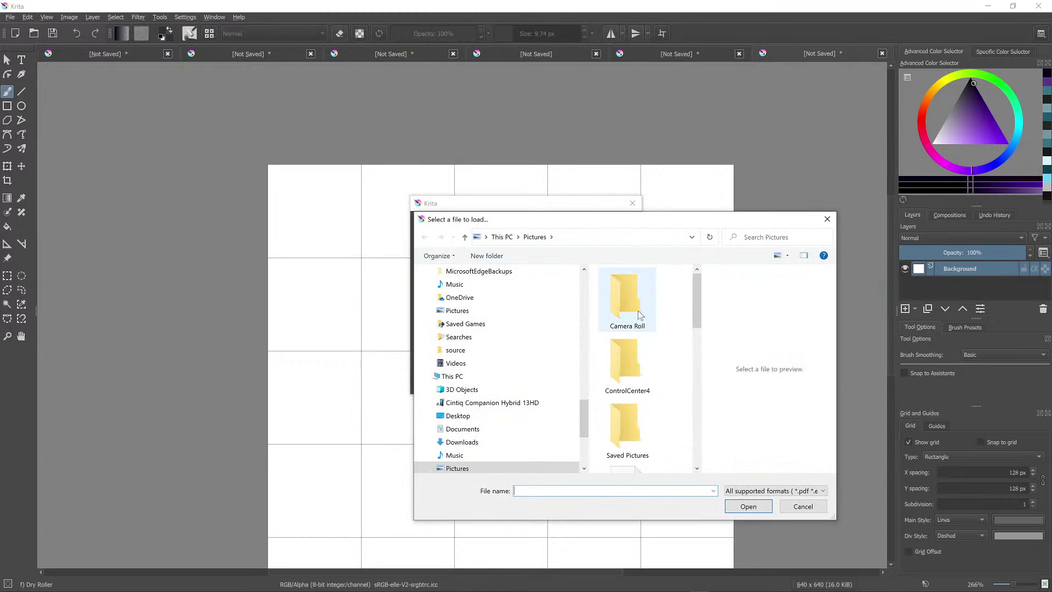
{"action": "left_click_drag", "start_coordinate": [580, 397], "coordinate": [586, 269]}
{"action": "scroll", "coordinate": [512, 366], "scroll_direction": "down", "scroll_amount": 1}
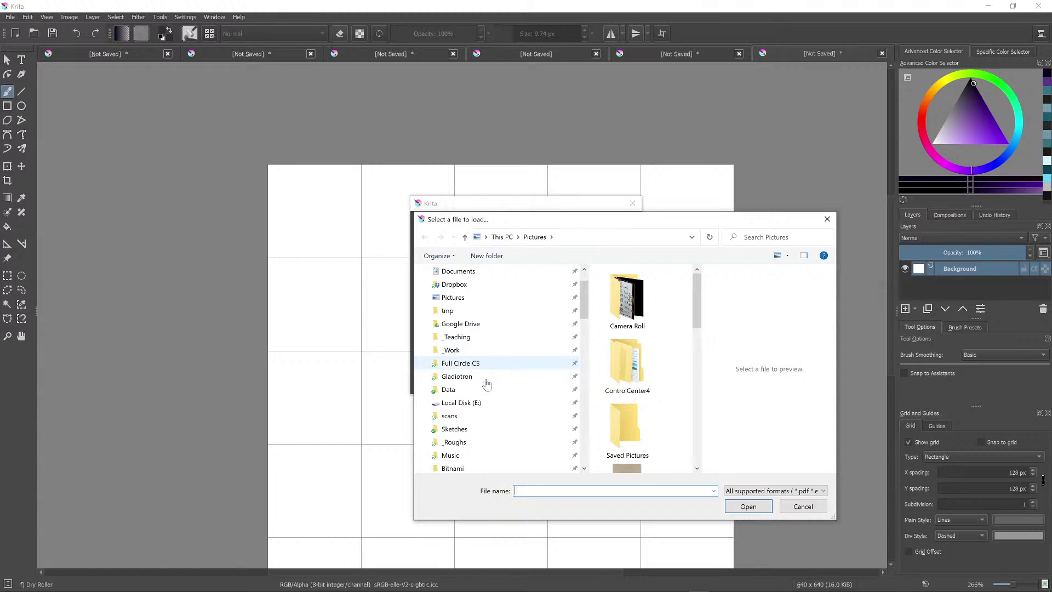
{"action": "left_click", "coordinate": [459, 337]}
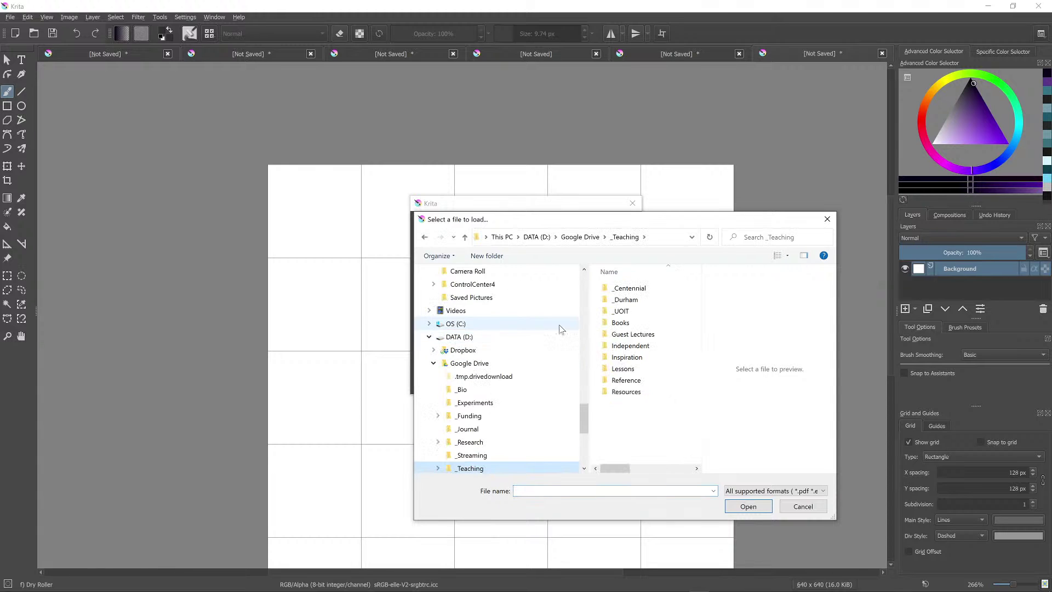
{"action": "double_click", "coordinate": [625, 368]}
{"action": "double_click", "coordinate": [644, 317]}
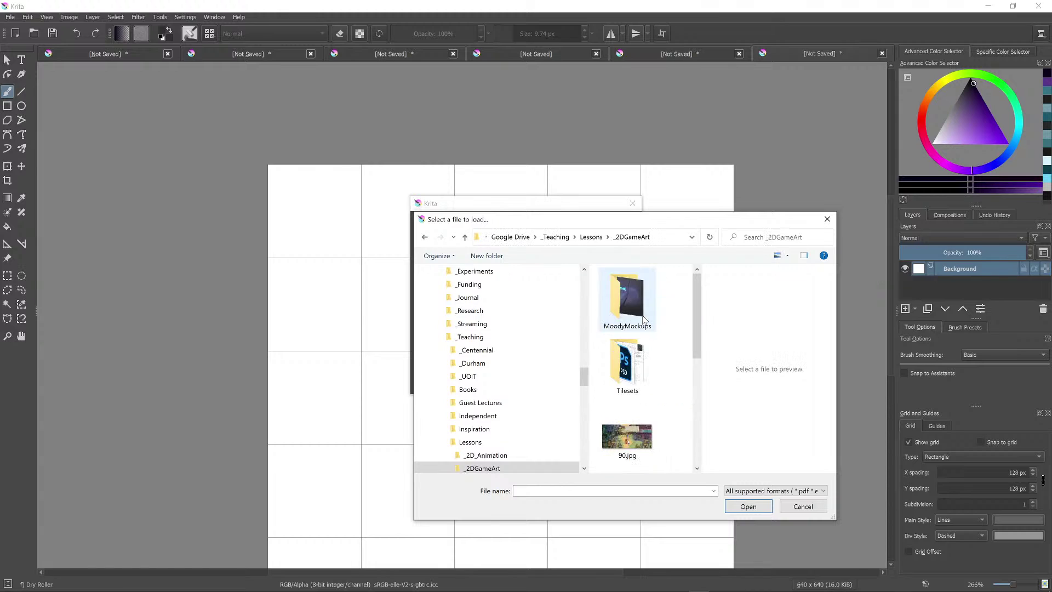
{"action": "double_click", "coordinate": [628, 359]}
{"action": "double_click", "coordinate": [627, 300]}
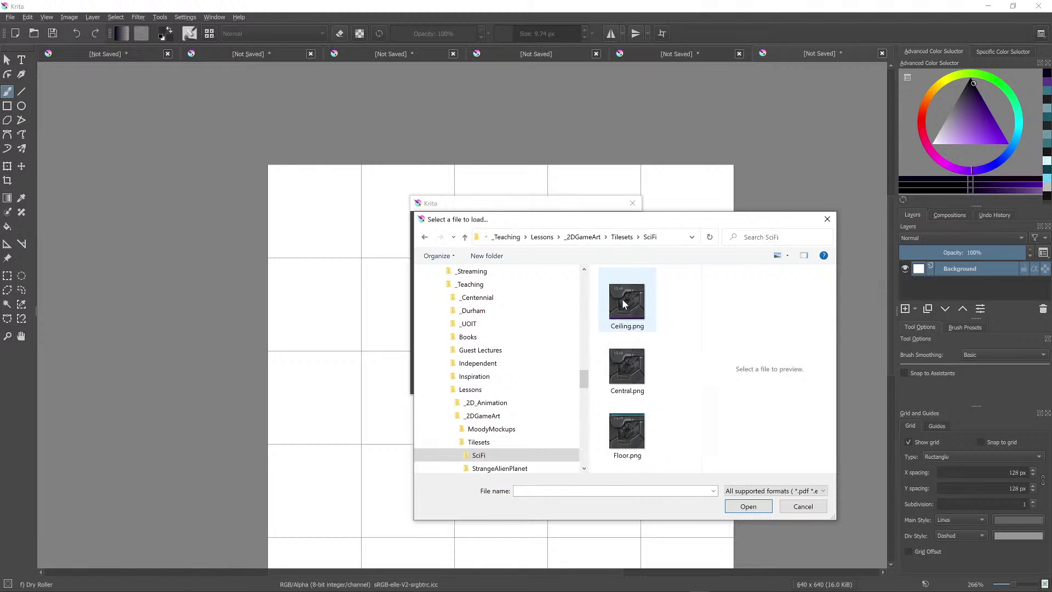
Choose Central.png as the source and add the file layer with No Scaling.
{"action": "left_click", "coordinate": [634, 315]}
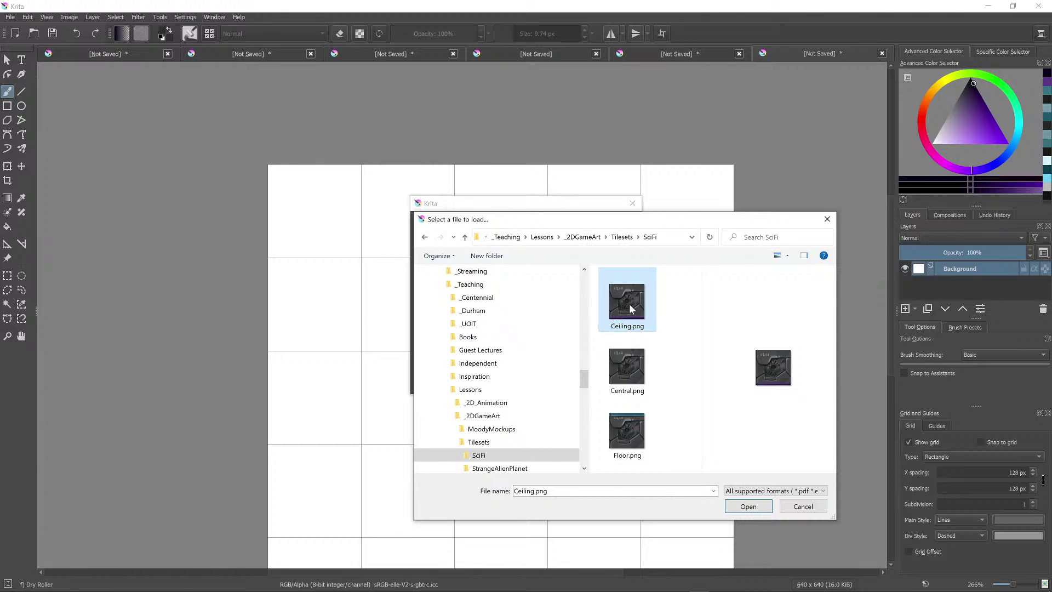
{"action": "left_click", "coordinate": [630, 429]}
{"action": "left_click", "coordinate": [636, 360]}
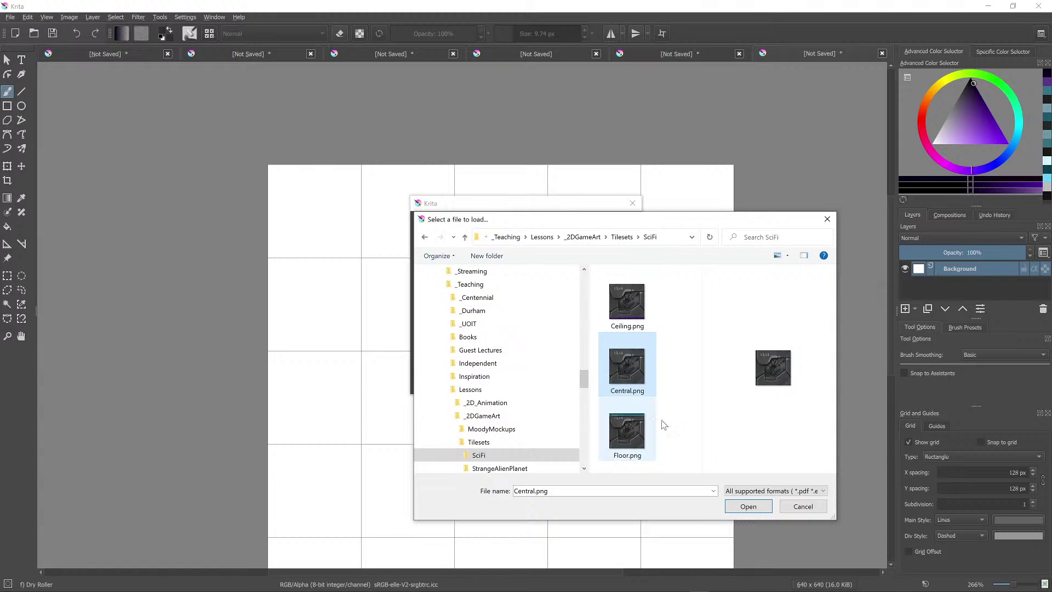
{"action": "left_click", "coordinate": [747, 507]}
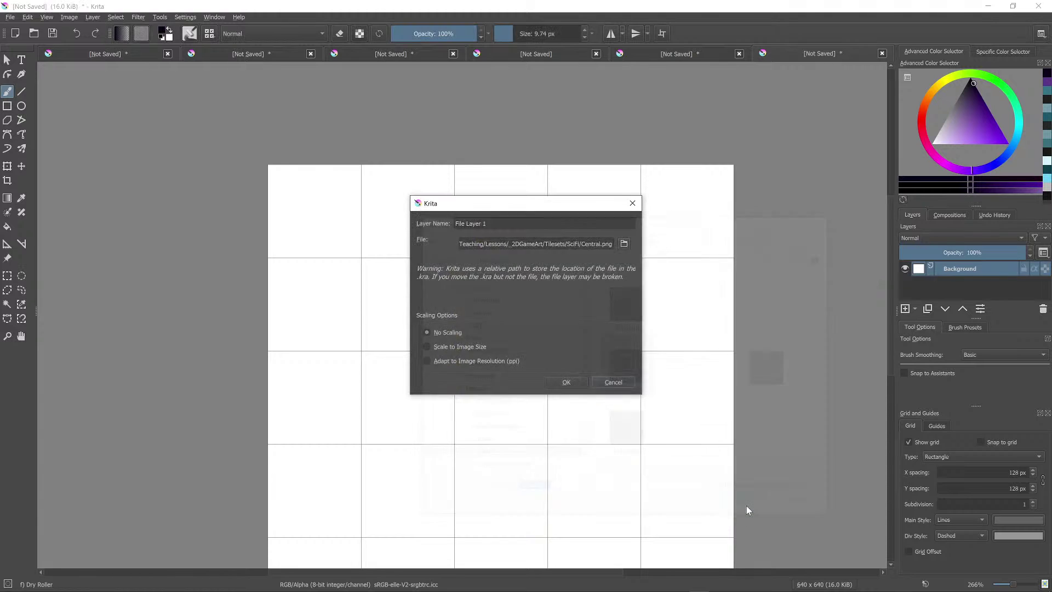
{"action": "left_click", "coordinate": [567, 384]}
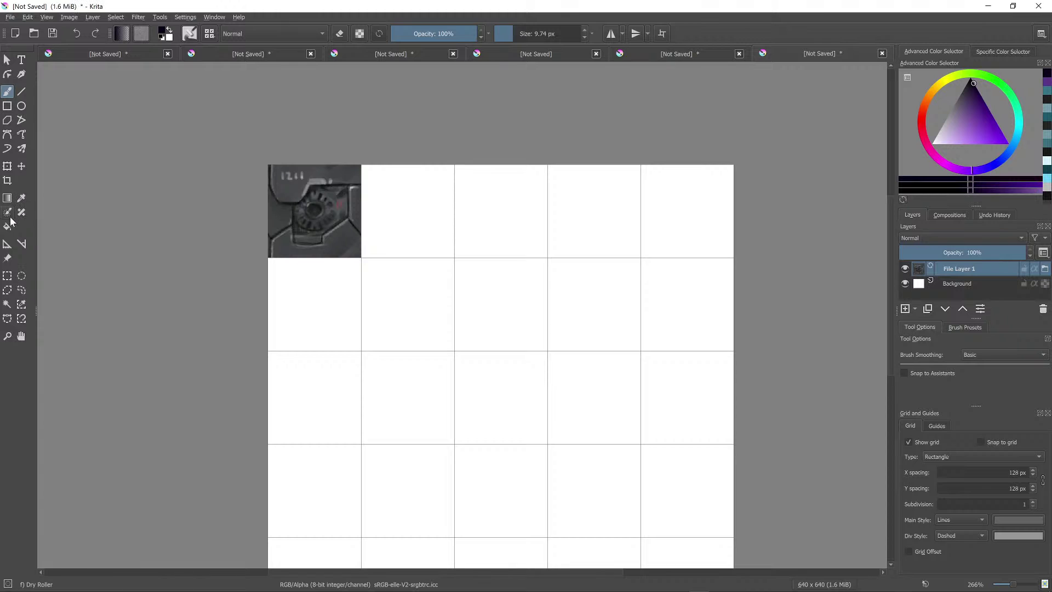
Move the Central tile into the grid cell in the second row and second column and check its alignment up close.
{"action": "left_click", "coordinate": [22, 166]}
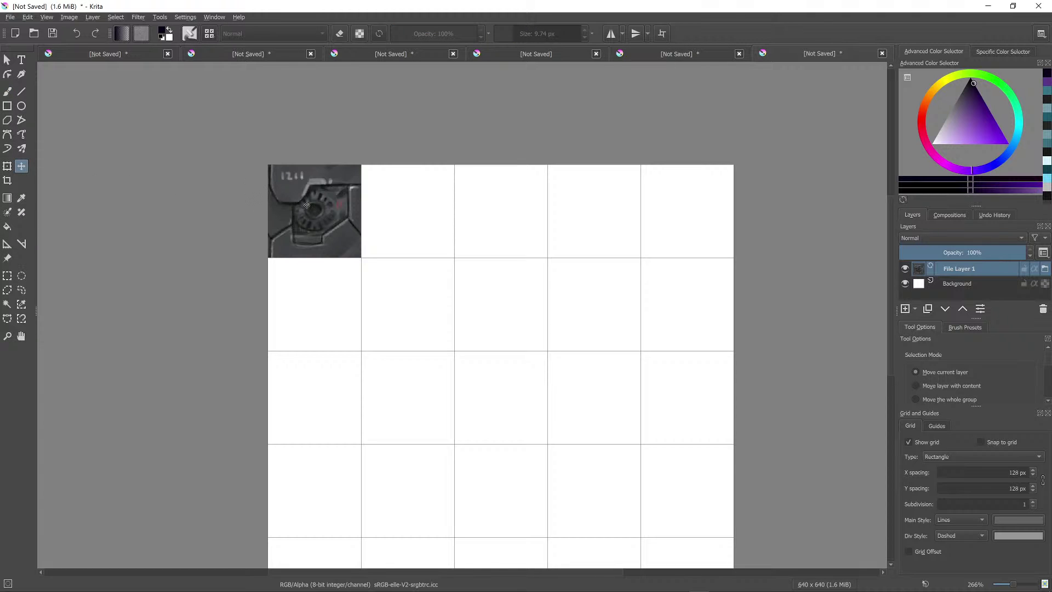
{"action": "left_click_drag", "start_coordinate": [306, 206], "coordinate": [404, 301]}
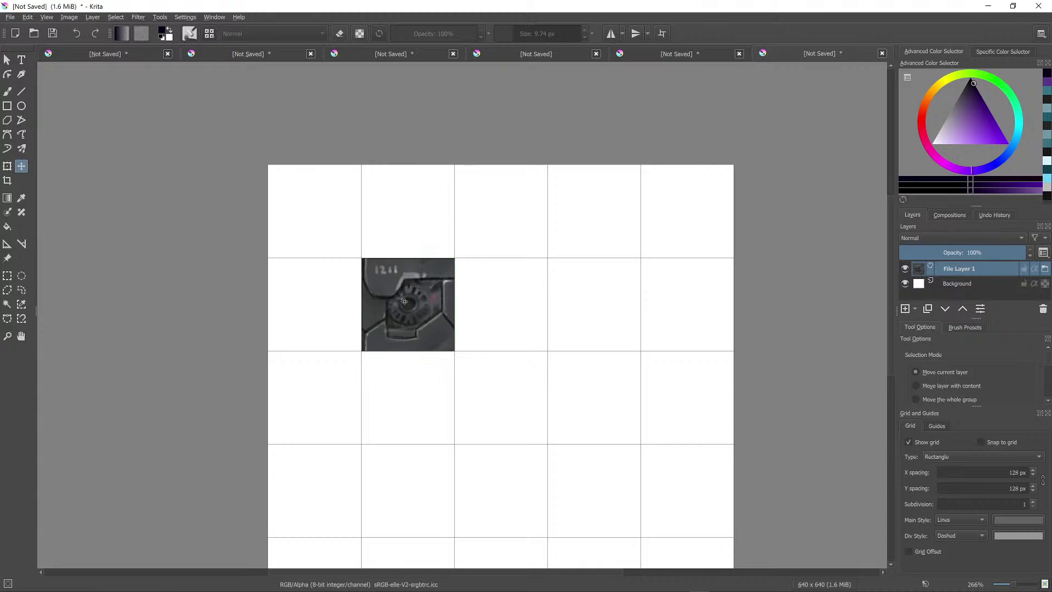
{"action": "scroll", "coordinate": [388, 306], "scroll_direction": "up", "scroll_amount": 4}
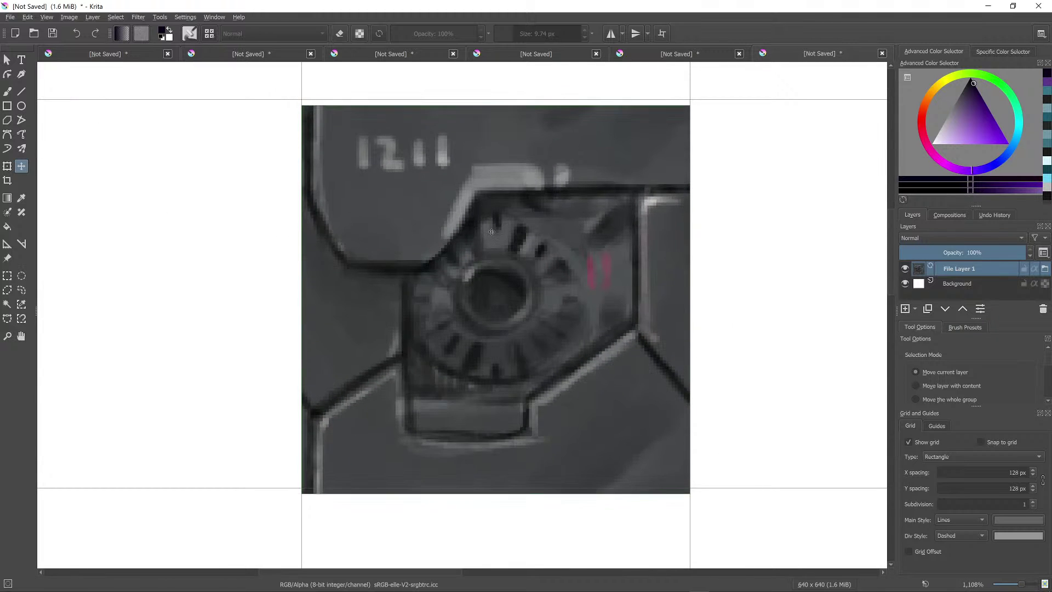
{"action": "scroll", "coordinate": [568, 228], "scroll_direction": "down", "scroll_amount": 3}
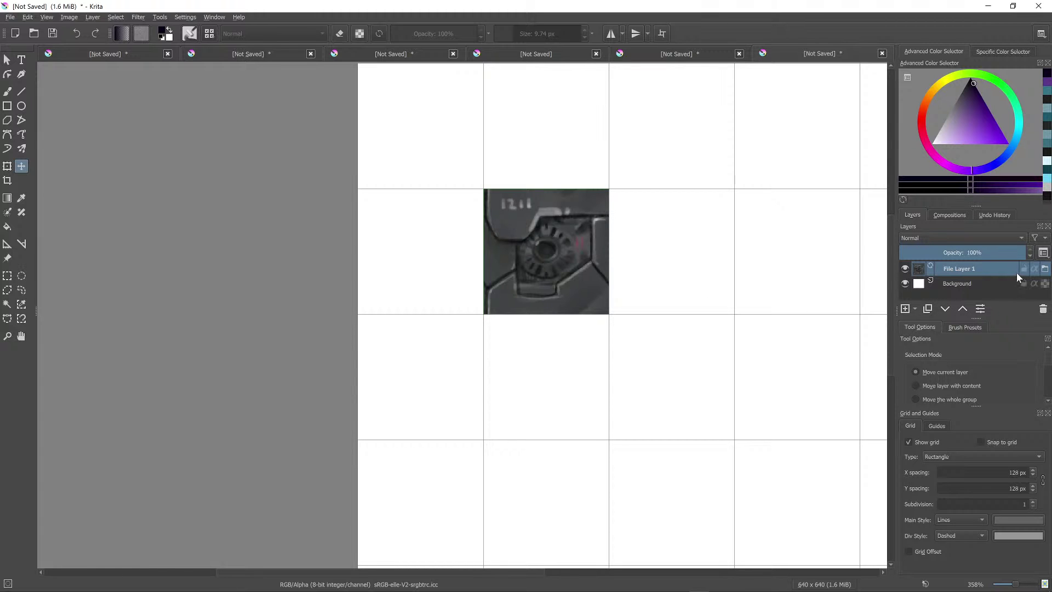
Start another file layer, browse for its source to _Teaching > Lessons > _2DGameArt > Tilesets > SciFi, and select the folder path for copying.
{"action": "left_click", "coordinate": [912, 310]}
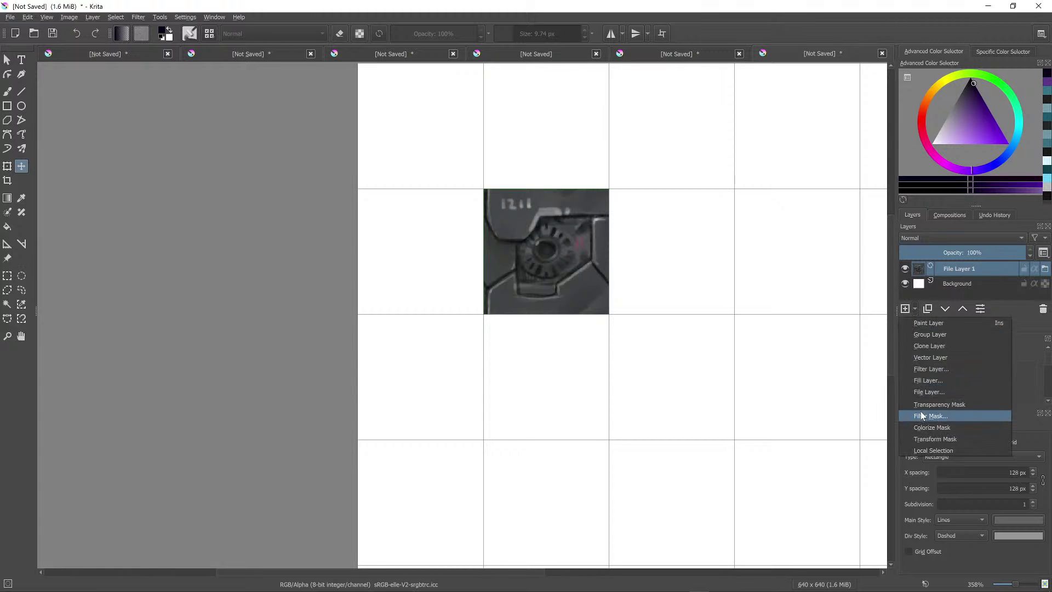
{"action": "left_click", "coordinate": [935, 390]}
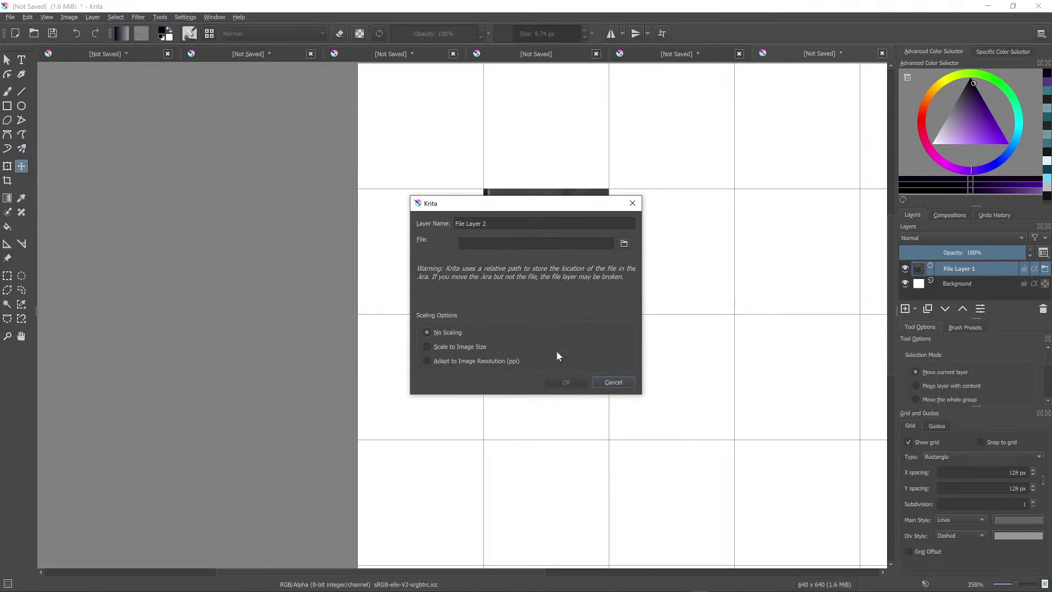
{"action": "left_click", "coordinate": [624, 244]}
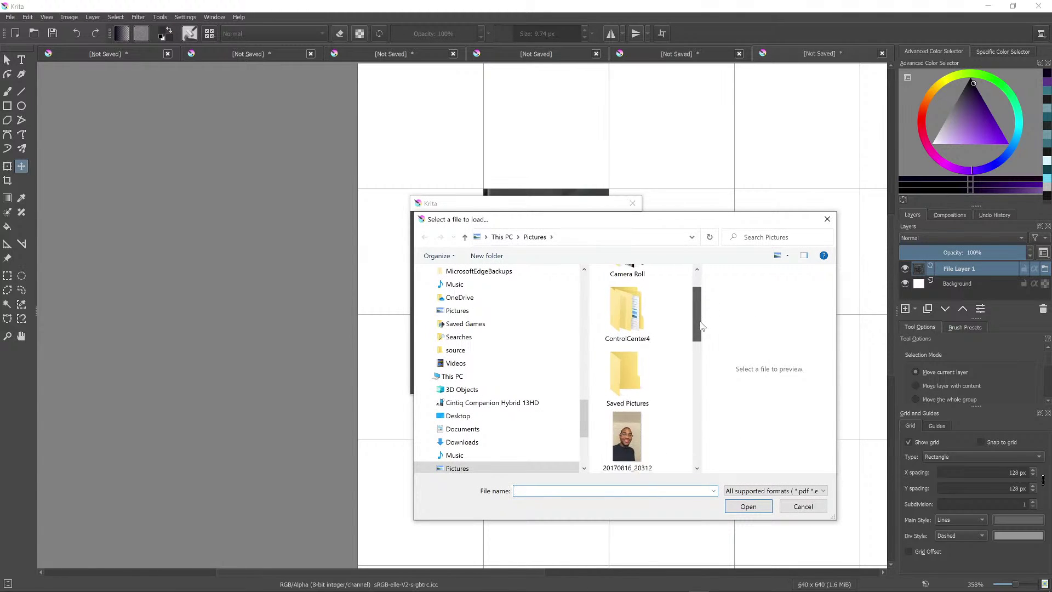
{"action": "mouse_move", "coordinate": [587, 412]}
{"action": "left_mouse_down"}
{"action": "mouse_move", "coordinate": [579, 277]}
{"action": "mouse_move", "coordinate": [578, 321]}
{"action": "left_mouse_up"}
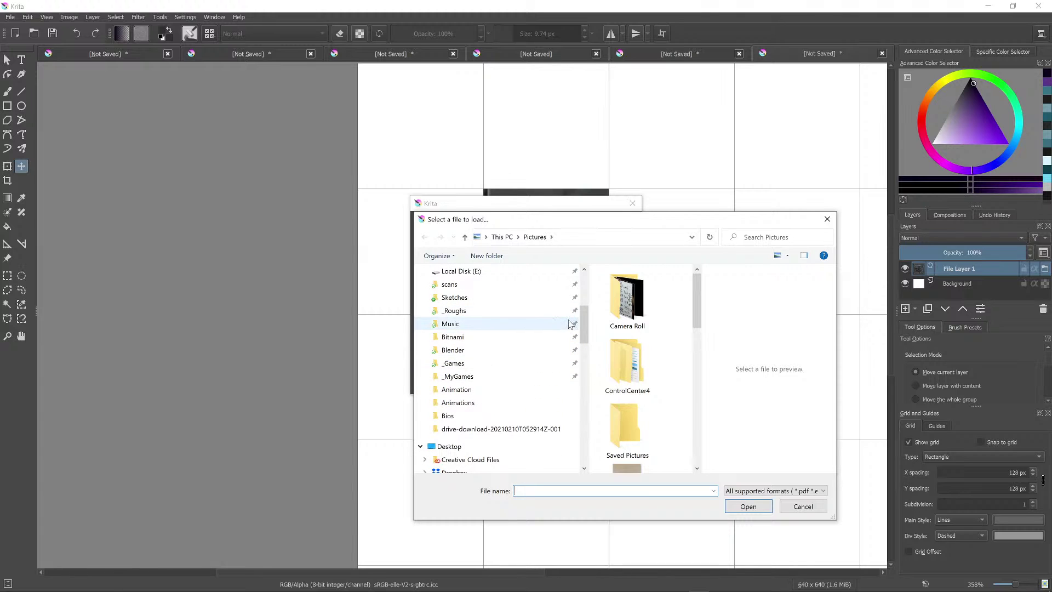
{"action": "left_click_drag", "start_coordinate": [583, 317], "coordinate": [583, 282]}
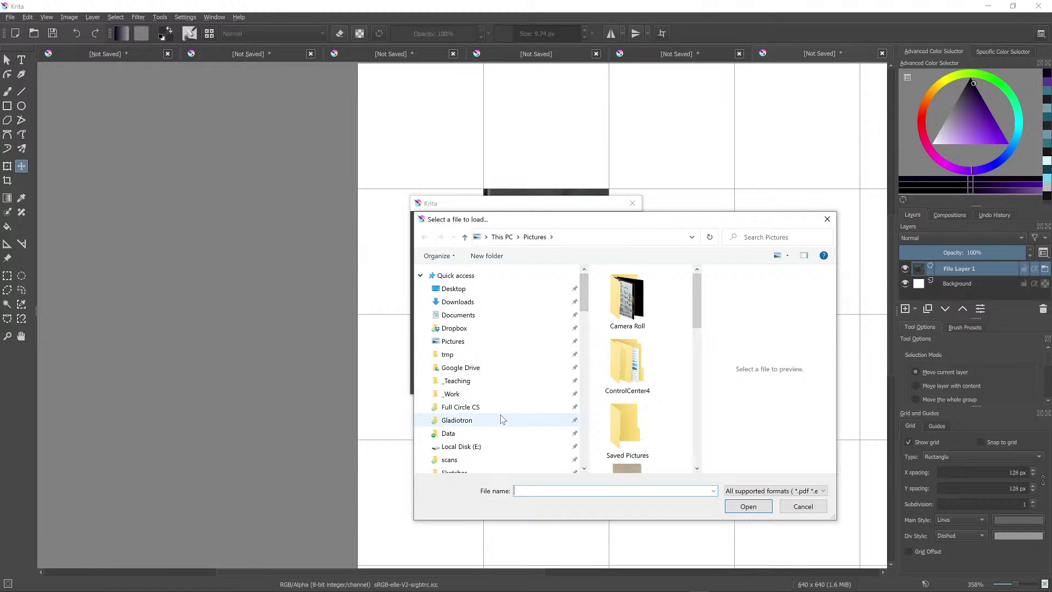
{"action": "left_click", "coordinate": [499, 384]}
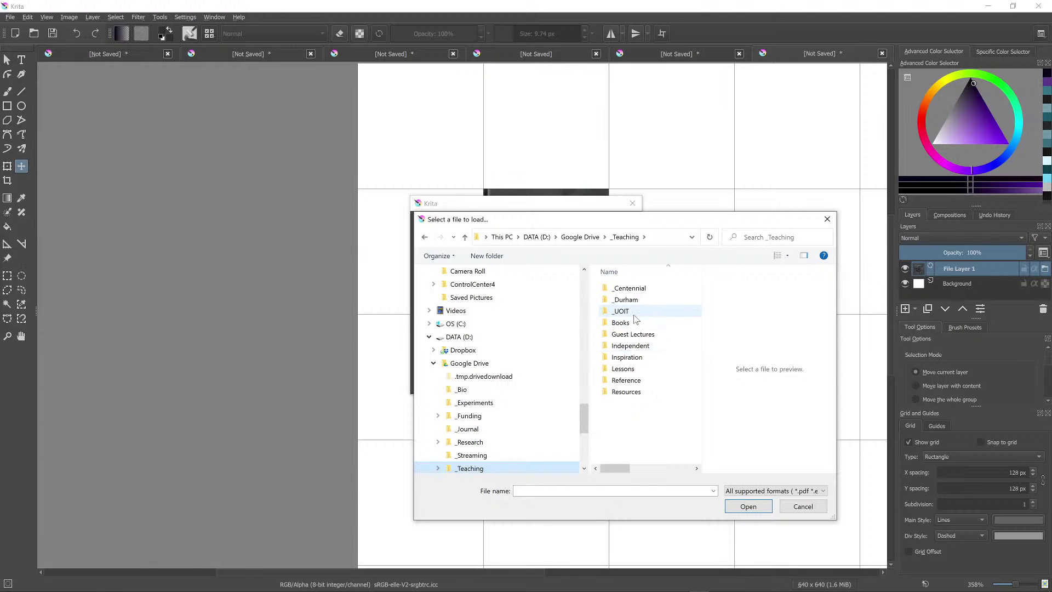
{"action": "left_click", "coordinate": [630, 372]}
{"action": "double_click", "coordinate": [630, 373]}
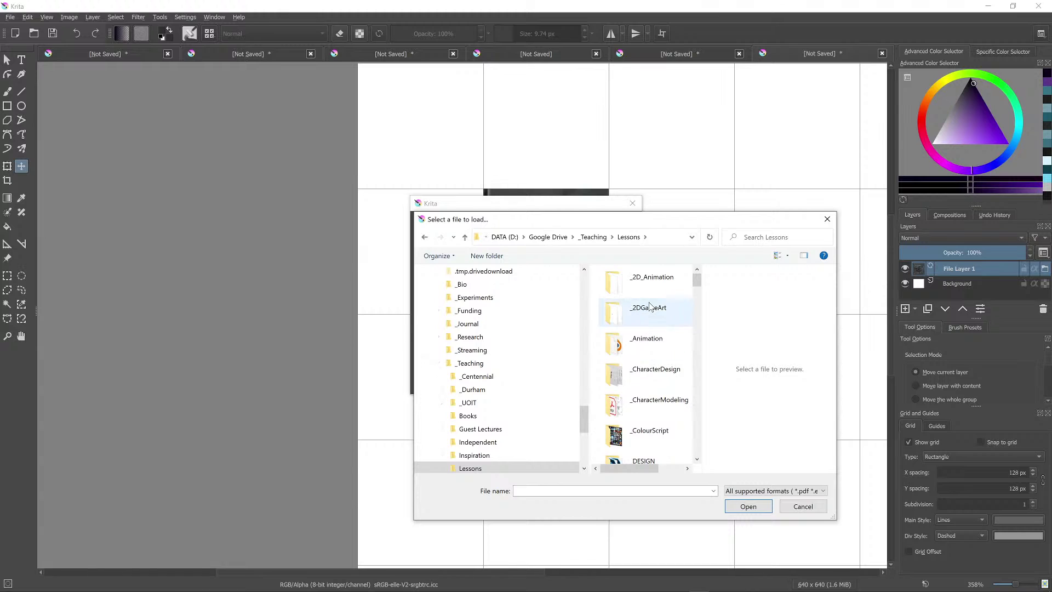
{"action": "double_click", "coordinate": [650, 307]}
{"action": "double_click", "coordinate": [631, 372]}
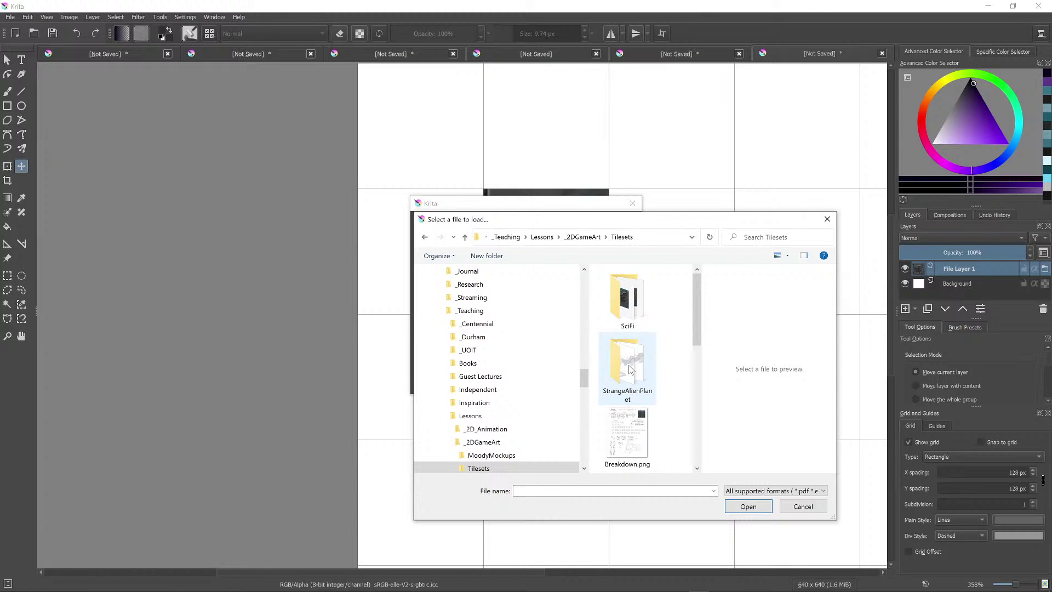
{"action": "double_click", "coordinate": [627, 300]}
{"action": "left_click", "coordinate": [664, 241]}
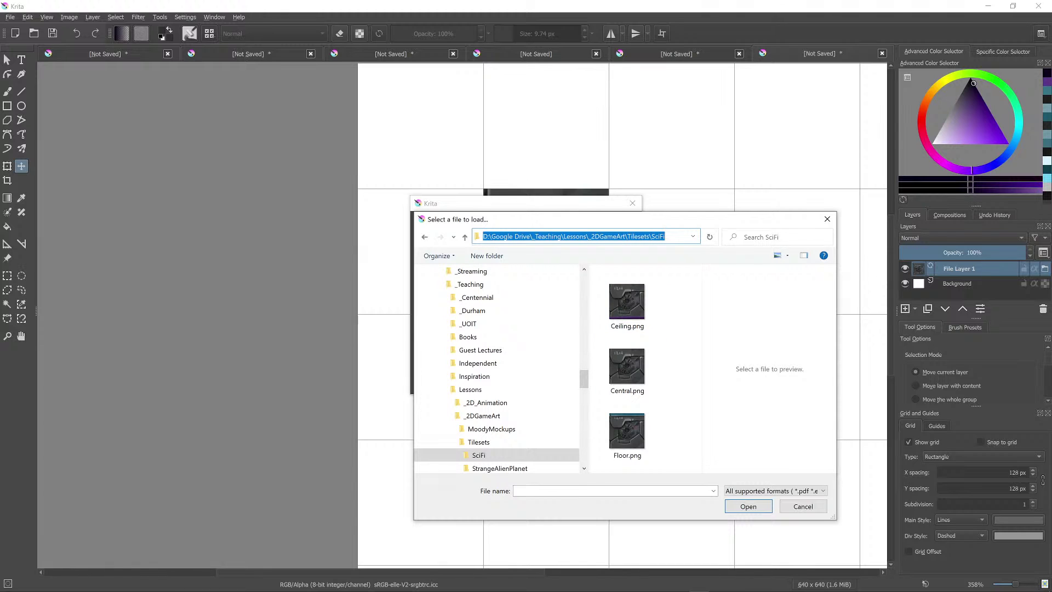
Choose Floor.png as the source and add the file layer with No Scaling.
{"action": "left_click", "coordinate": [627, 433]}
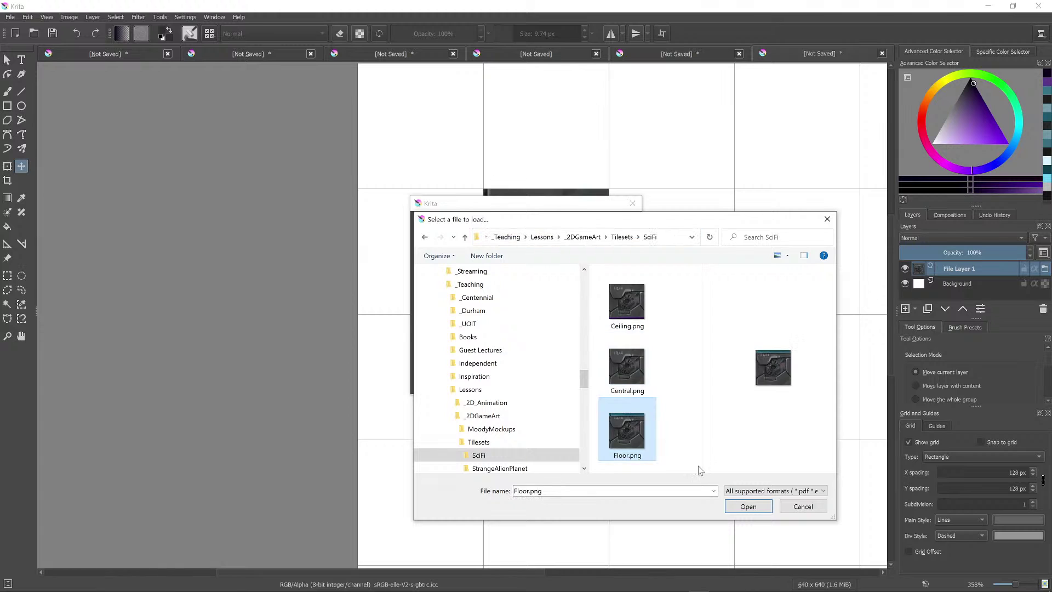
{"action": "left_click", "coordinate": [756, 506]}
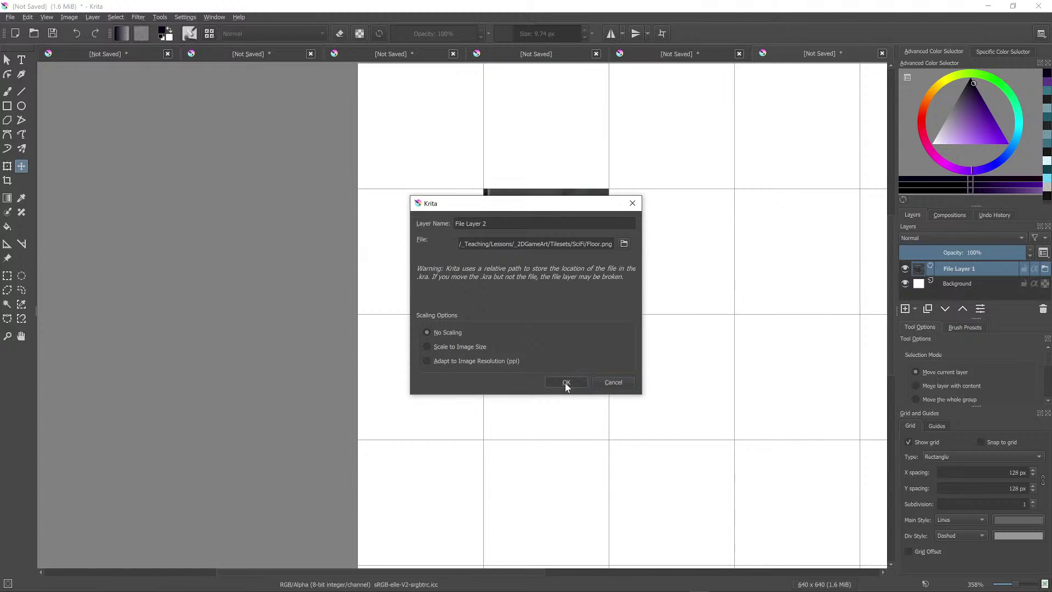
{"action": "left_click", "coordinate": [566, 382]}
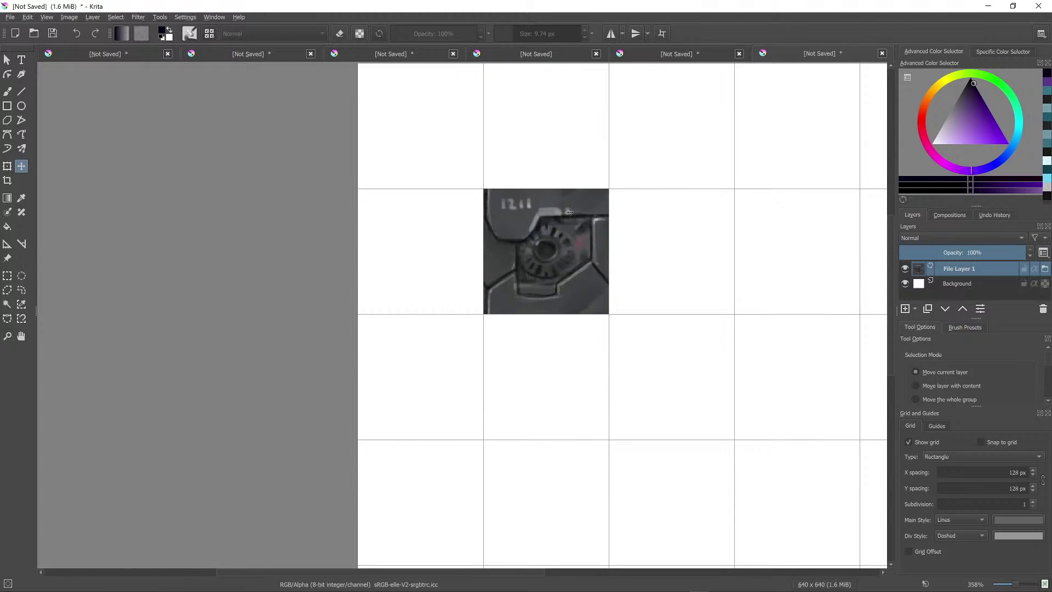
Move the Floor tile into the first-row, second-column grid cell above the Central tile and check its alignment up close.
{"action": "left_click_drag", "start_coordinate": [442, 142], "coordinate": [568, 139]}
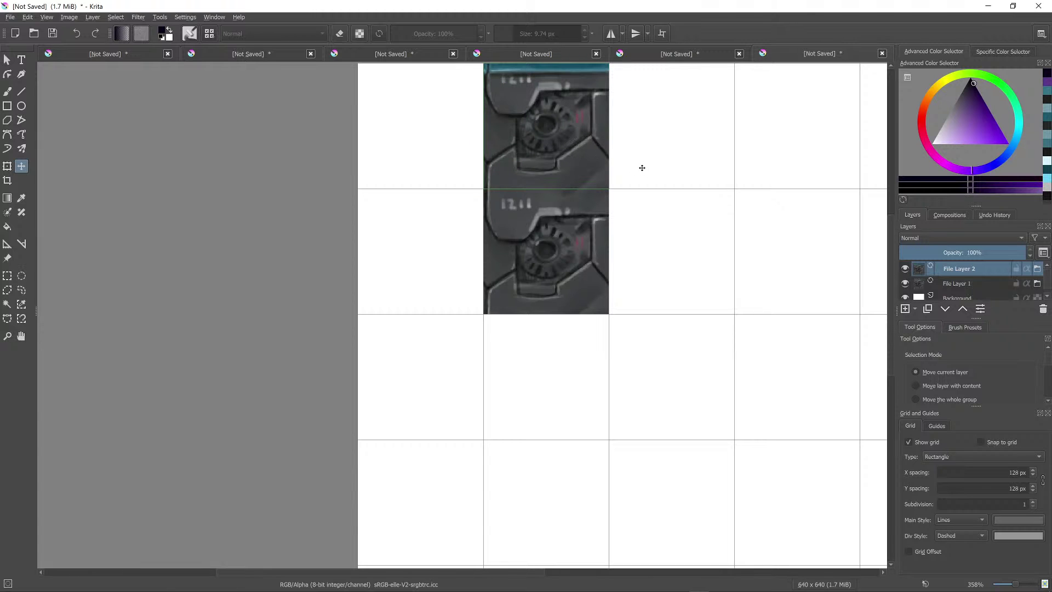
{"action": "scroll", "coordinate": [641, 167], "scroll_direction": "up", "scroll_amount": 3}
{"action": "scroll", "coordinate": [634, 253], "scroll_direction": "up", "scroll_amount": 2}
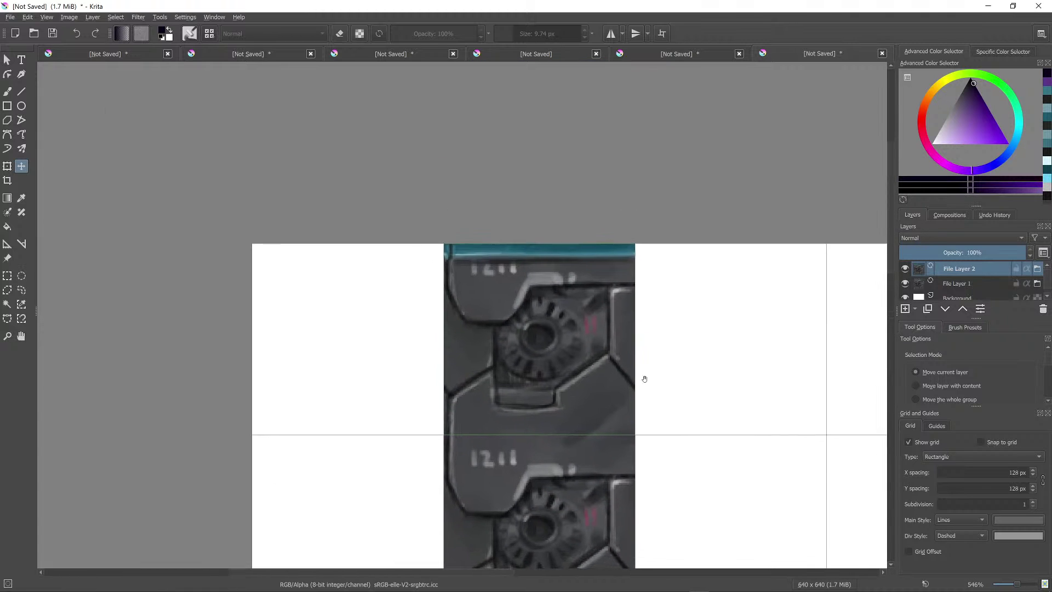
{"action": "scroll", "coordinate": [645, 375], "scroll_direction": "up", "scroll_amount": 3}
{"action": "scroll", "coordinate": [593, 308], "scroll_direction": "down", "scroll_amount": 5}
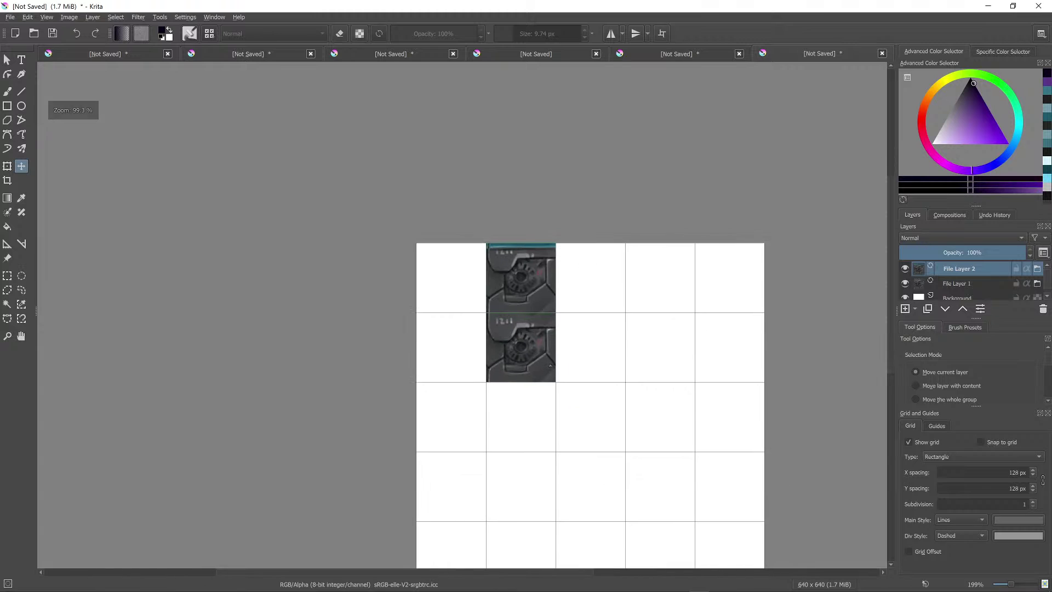
Add a file layer with No Scaling from Ceiling.png in D:\Google Drive\_Teaching\Lessons\_2DGameArt\Tilesets\SciFi.
{"action": "left_click", "coordinate": [913, 309]}
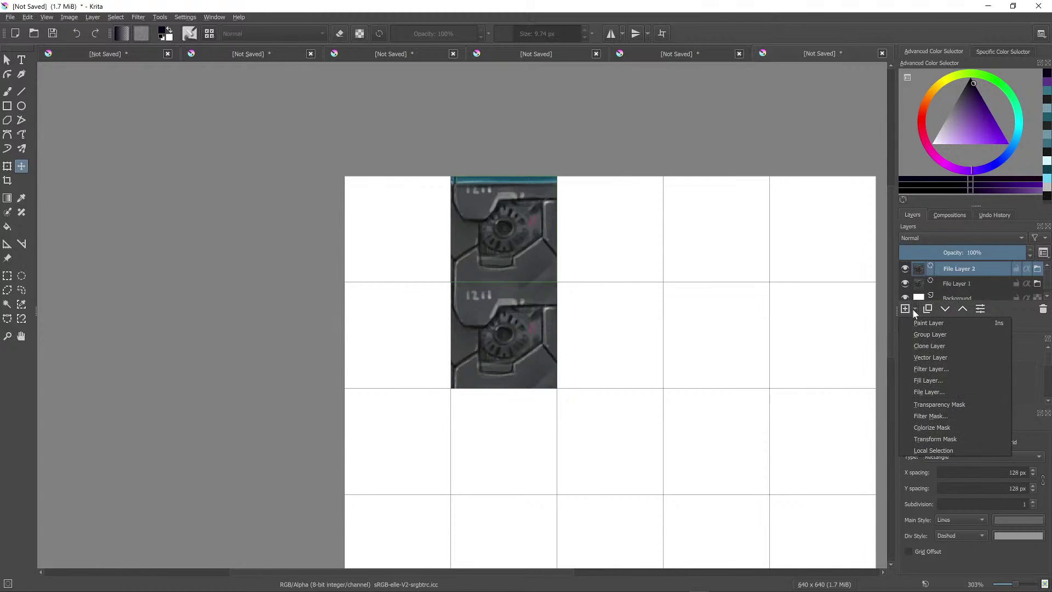
{"action": "left_click", "coordinate": [929, 393]}
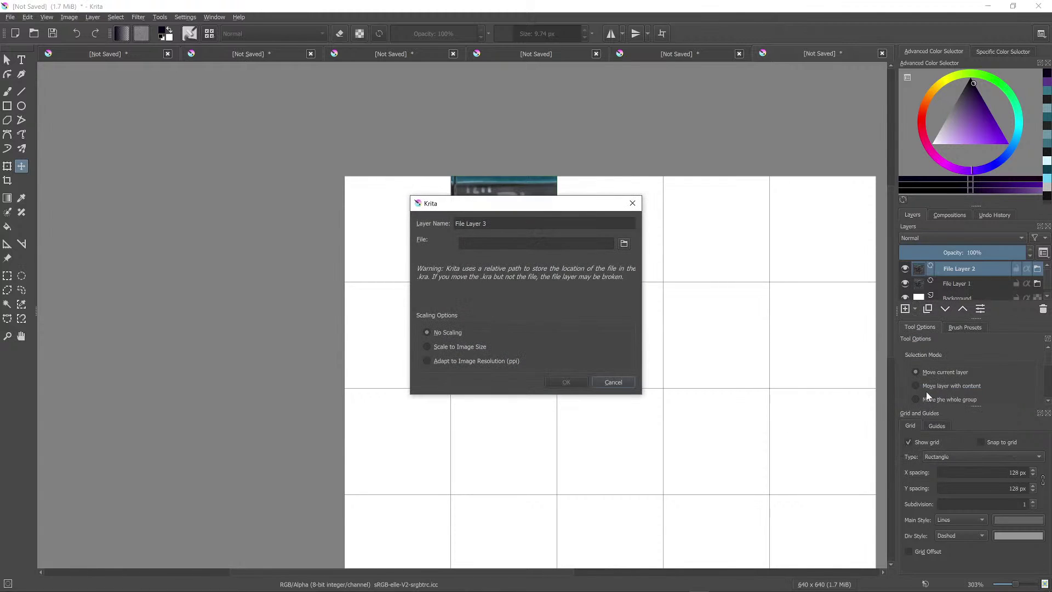
{"action": "left_click", "coordinate": [623, 244]}
{"action": "left_click", "coordinate": [630, 242]}
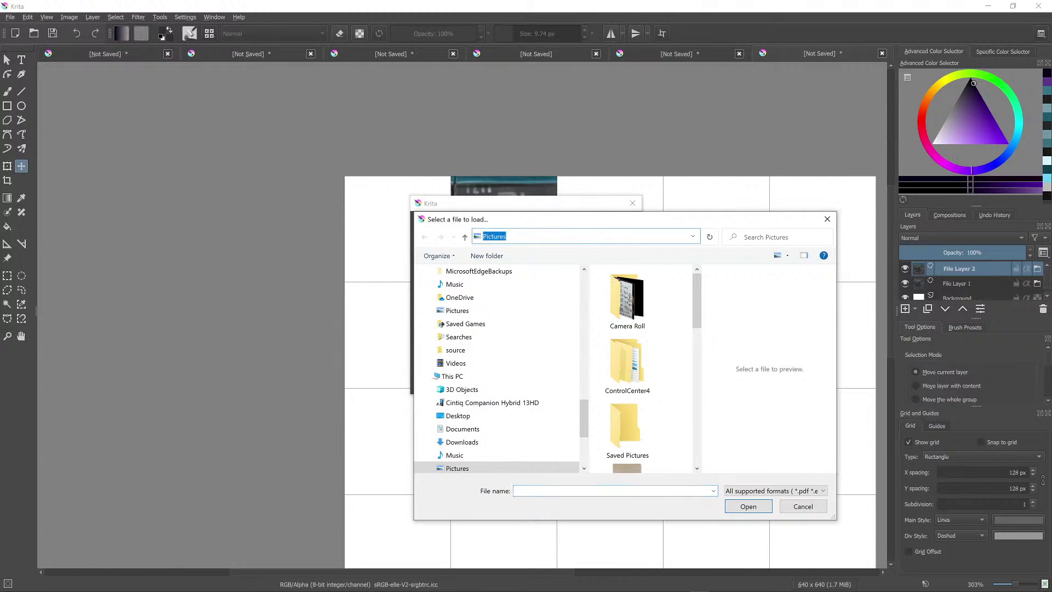
{"action": "type", "text": "D:\\Google Drive\\_Teaching\\Lessons\\_2DGameArt\\Tilesets\\SciFi"}
{"action": "key", "text": "Return"}
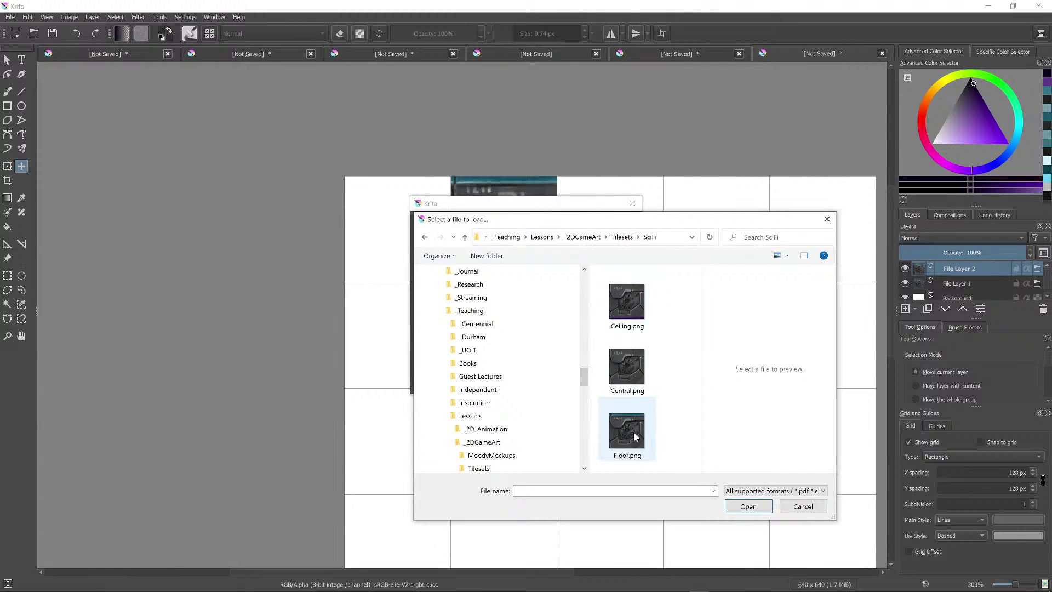
{"action": "left_click", "coordinate": [637, 306]}
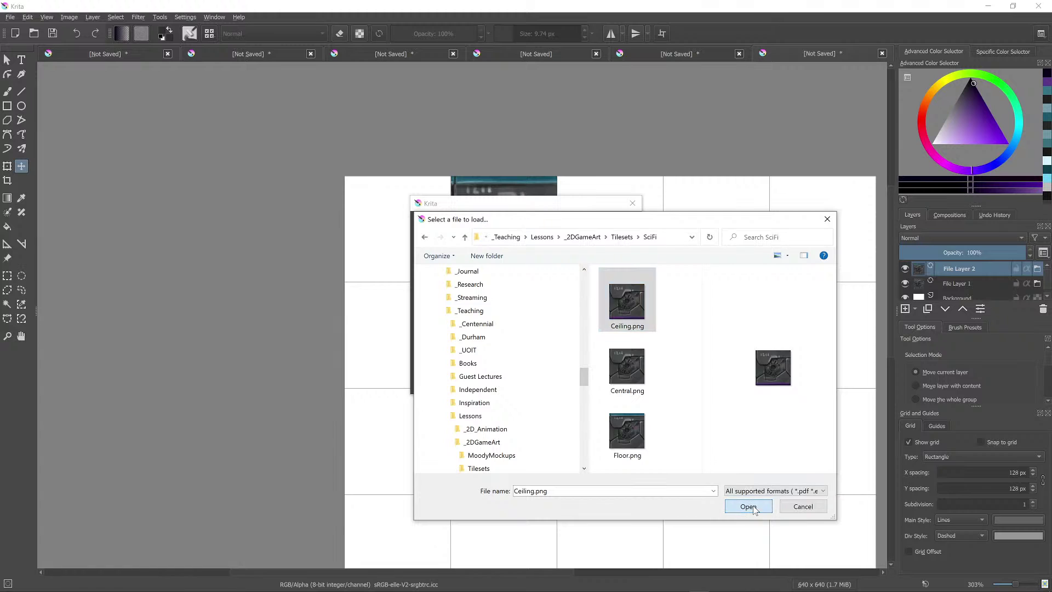
{"action": "left_click", "coordinate": [748, 505]}
{"action": "left_click", "coordinate": [576, 383]}
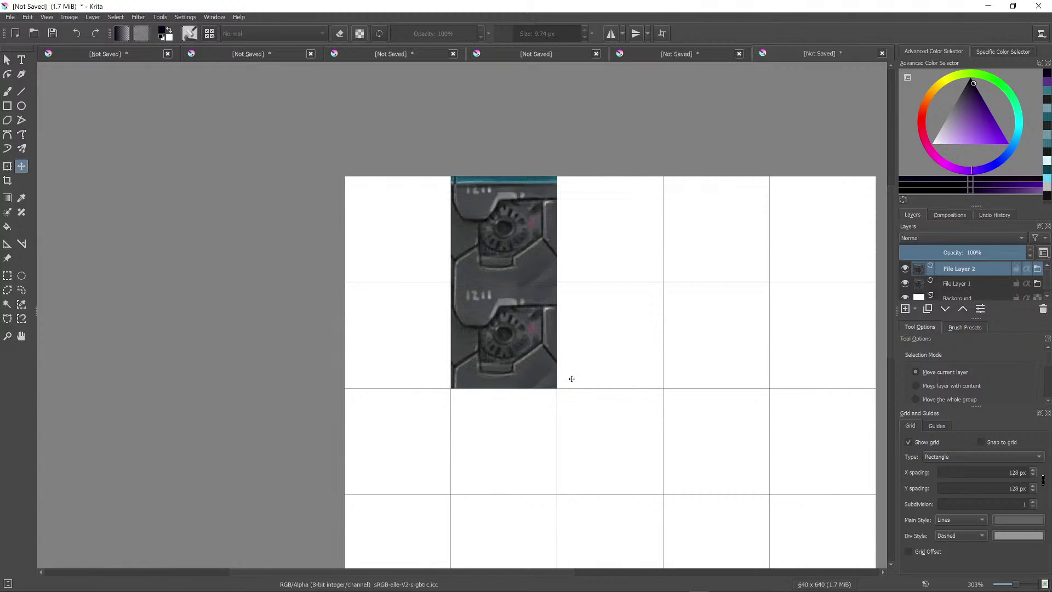
Move the Ceiling tile into the third-row, second-column grid cell below the Central tile and check the stacked tiles.
{"action": "left_click_drag", "start_coordinate": [416, 236], "coordinate": [516, 448]}
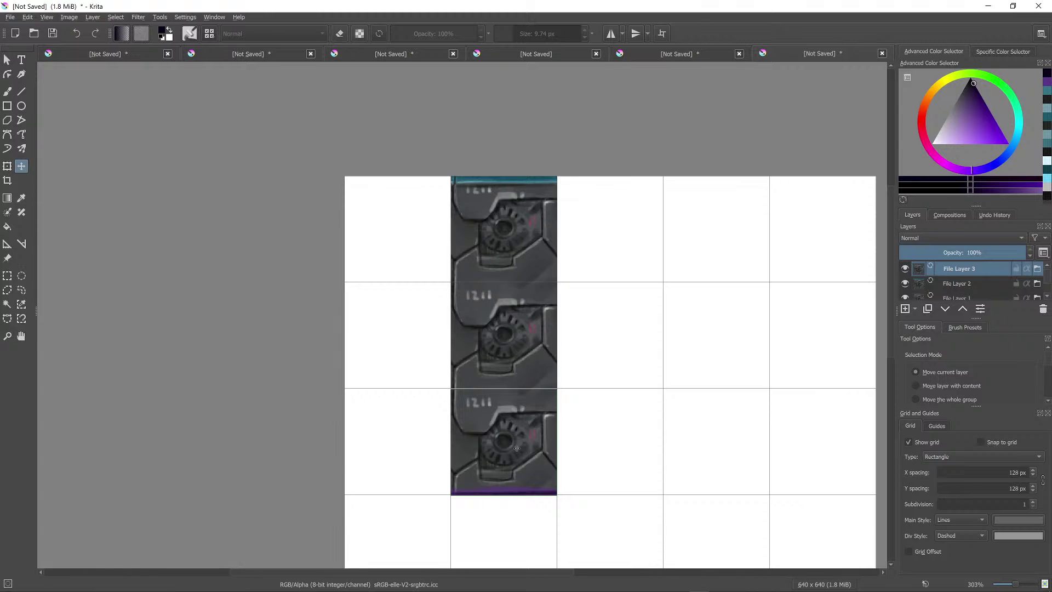
{"action": "scroll", "coordinate": [579, 460], "scroll_direction": "down", "scroll_amount": 3}
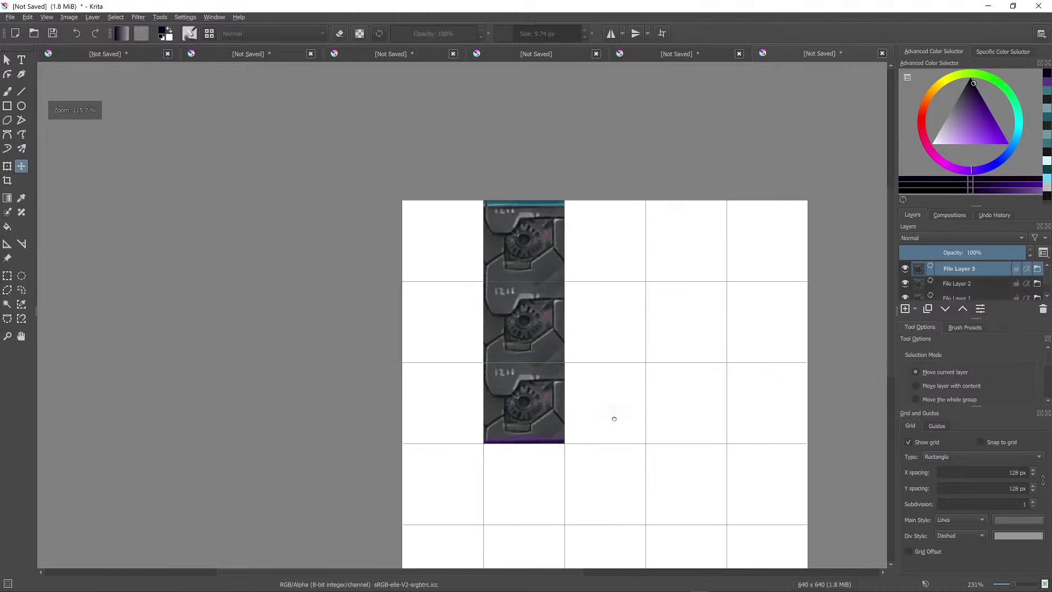
{"action": "scroll", "coordinate": [614, 418], "scroll_direction": "down", "scroll_amount": 2}
{"action": "scroll", "coordinate": [618, 364], "scroll_direction": "up", "scroll_amount": 3}
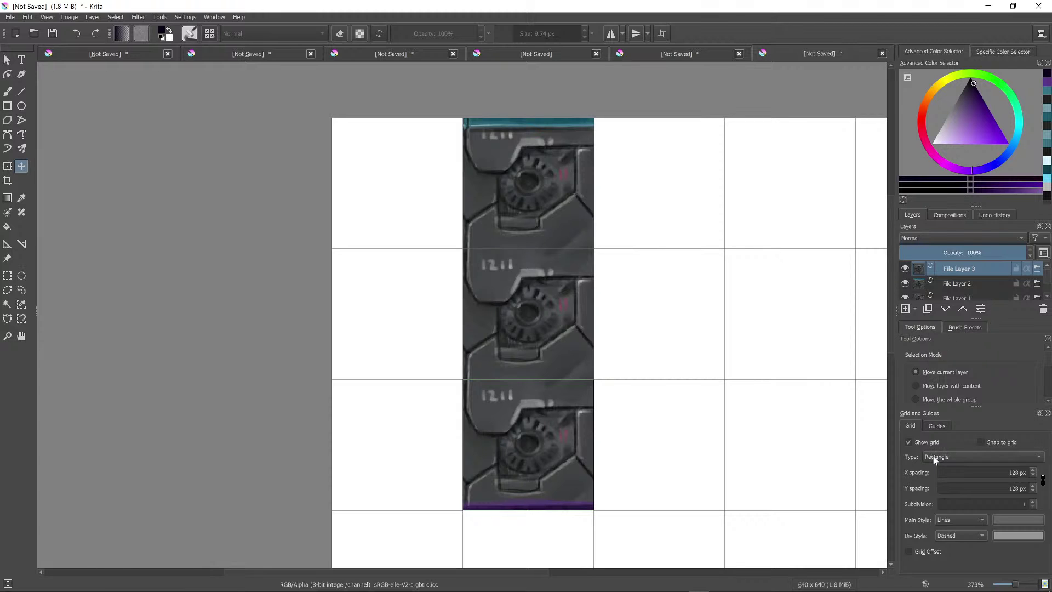
Hide the grid and examine the seams between the three stacked tiles.
{"action": "left_click", "coordinate": [907, 442]}
{"action": "scroll", "coordinate": [755, 352], "scroll_direction": "down", "scroll_amount": 3}
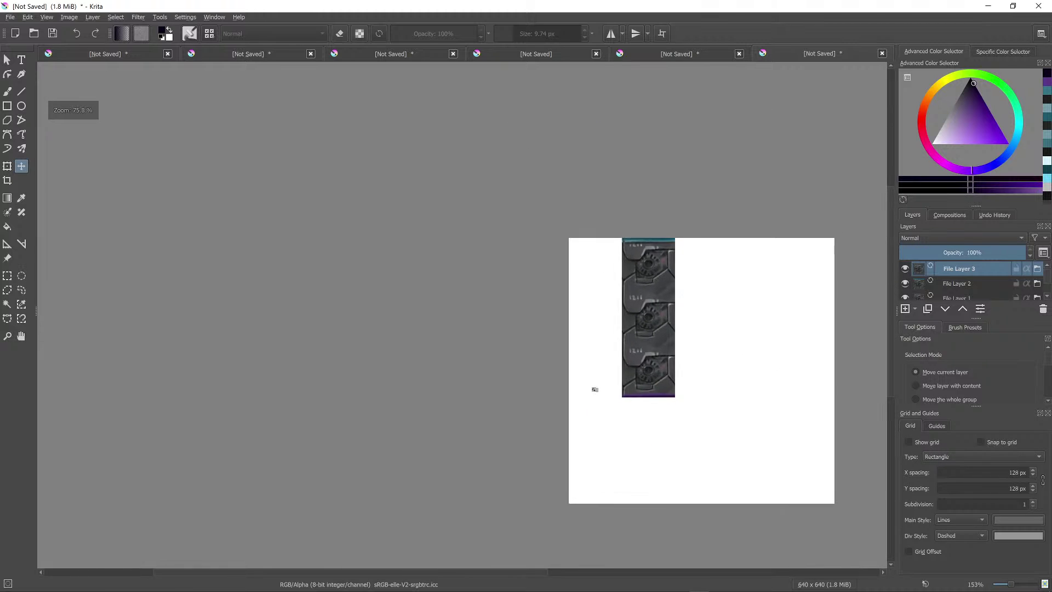
{"action": "scroll", "coordinate": [674, 357], "scroll_direction": "up", "scroll_amount": 1}
{"action": "scroll", "coordinate": [674, 356], "scroll_direction": "up", "scroll_amount": 3}
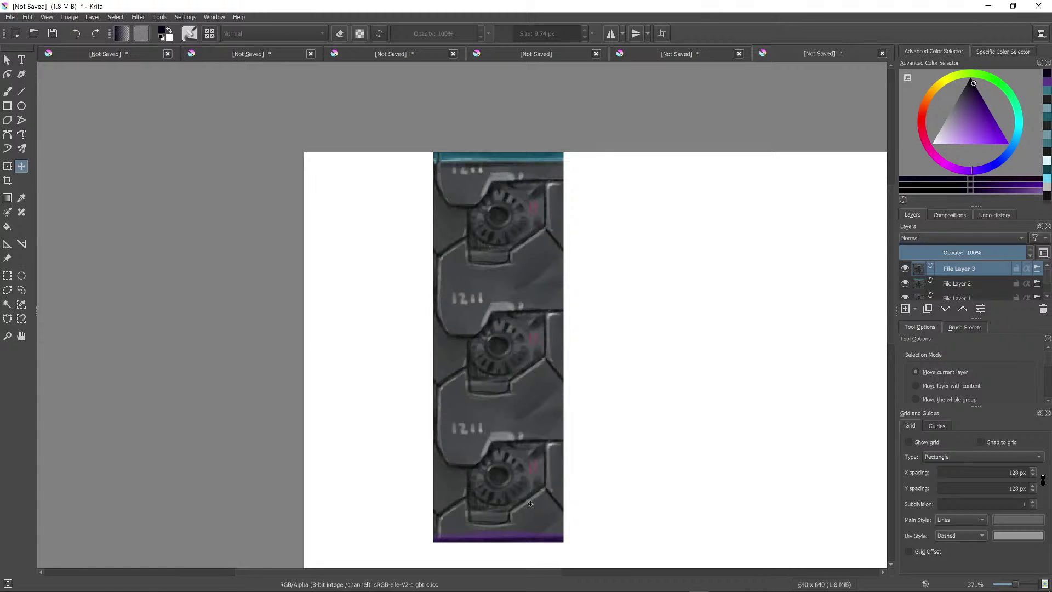
{"action": "scroll", "coordinate": [753, 425], "scroll_direction": "down", "scroll_amount": 2}
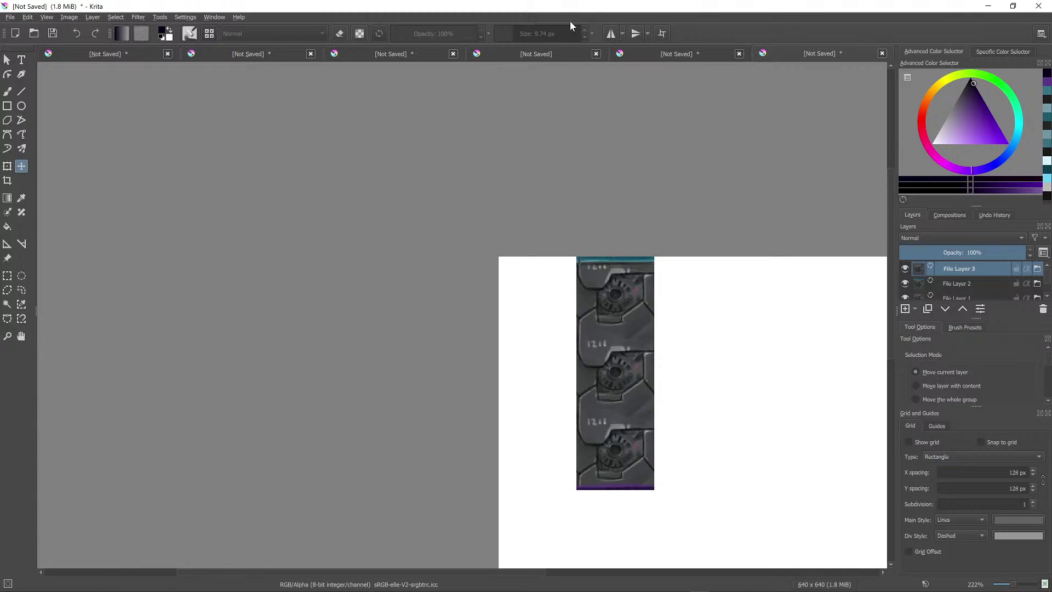
{"action": "scroll", "coordinate": [455, 147], "scroll_direction": "down", "scroll_amount": 2}
{"action": "scroll", "coordinate": [455, 148], "scroll_direction": "right", "scroll_amount": 5}
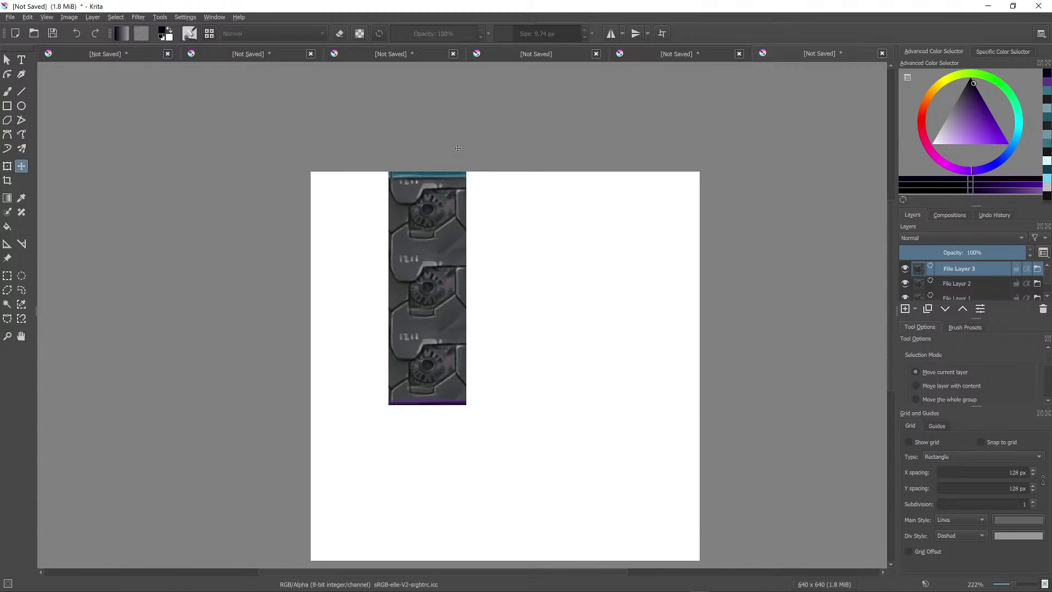
{"action": "key", "text": "ctrl+shift+apostrophe"}
{"action": "key", "text": "ctrl+shift+apostrophe"}
Preview the tile column repeating in Wrap Around Mode, toggling the mode on and off and leaving it off.
{"action": "left_click", "coordinate": [69, 17]}
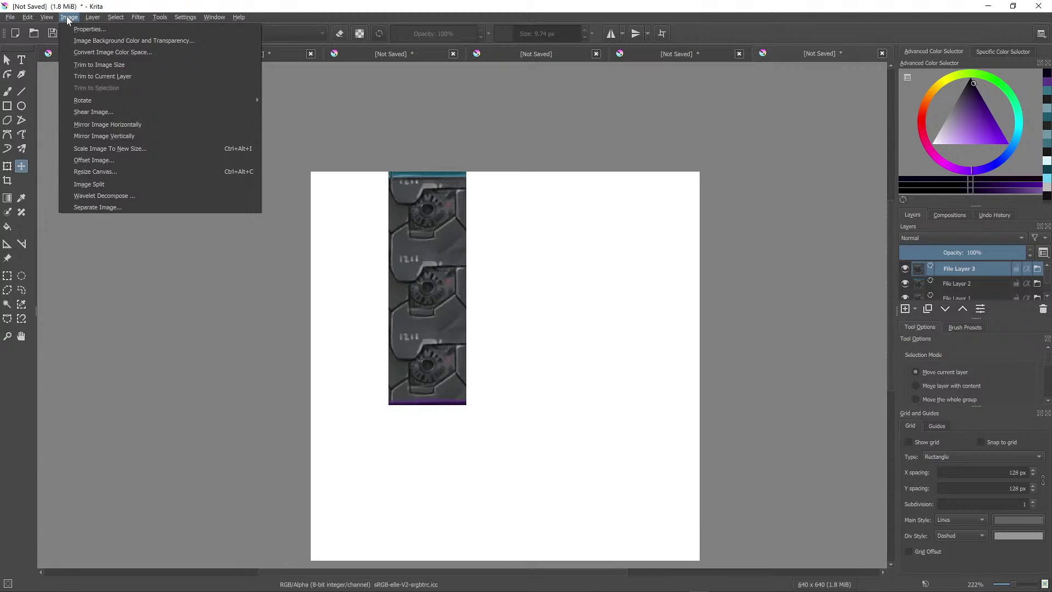
{"action": "mouse_move", "coordinate": [43, 17]}
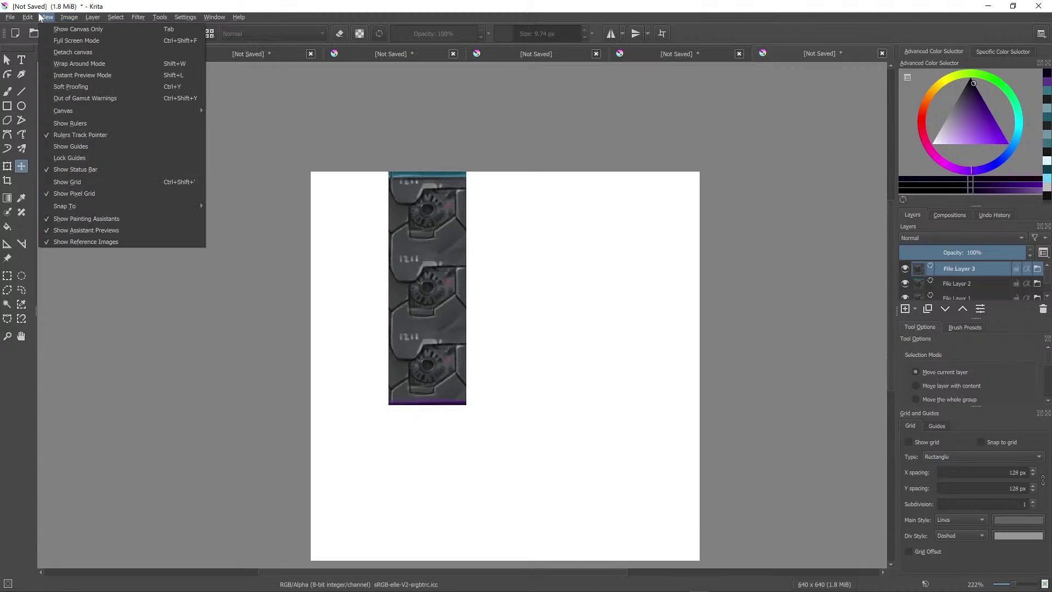
{"action": "left_click", "coordinate": [48, 63]}
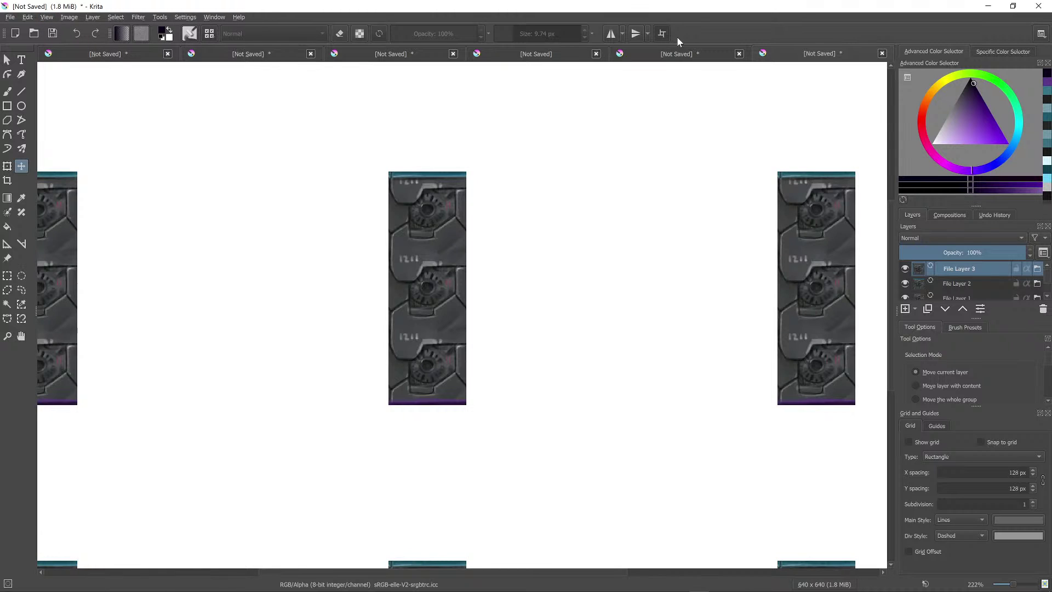
{"action": "left_click", "coordinate": [661, 34]}
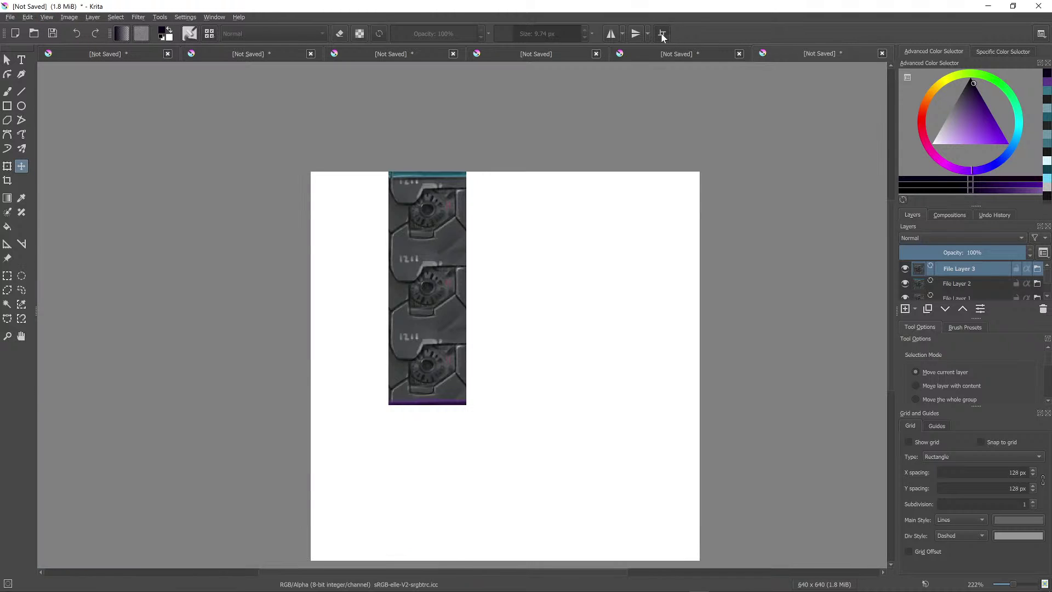
{"action": "left_click", "coordinate": [661, 34]}
{"action": "left_click", "coordinate": [662, 34]}
{"action": "left_click", "coordinate": [661, 34]}
{"action": "left_click", "coordinate": [661, 34]}
{"action": "left_click", "coordinate": [662, 34]}
{"action": "left_click", "coordinate": [662, 34]}
{"action": "left_click", "coordinate": [662, 34]}
{"action": "left_click", "coordinate": [661, 34]}
{"action": "mouse_move", "coordinate": [825, 590]}
{"action": "scroll", "coordinate": [459, 252], "scroll_direction": "down", "scroll_amount": 2}
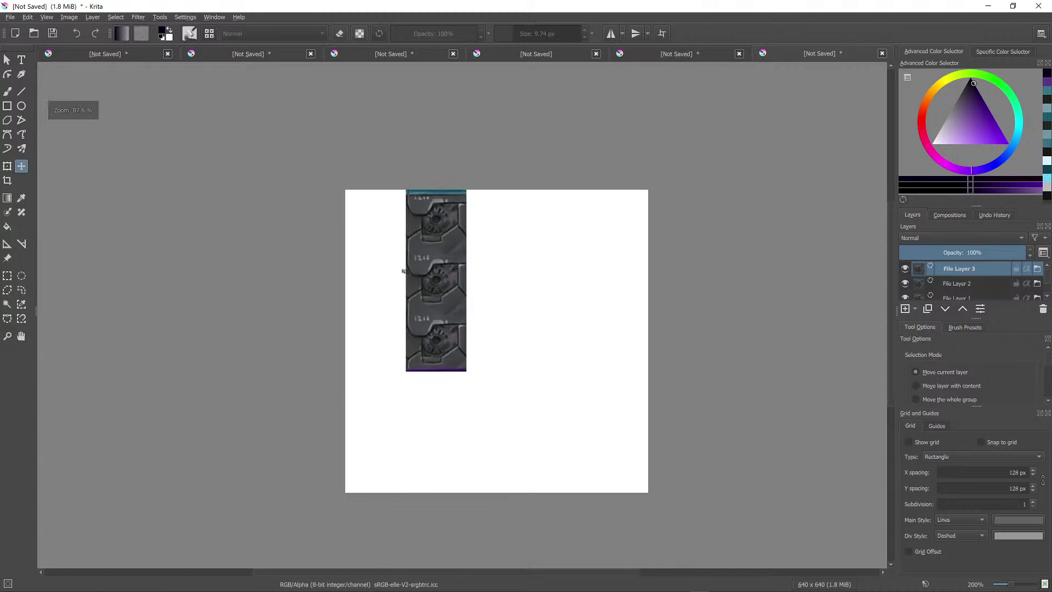
{"action": "scroll", "coordinate": [459, 251], "scroll_direction": "up", "scroll_amount": 5}
{"action": "left_click_drag", "start_coordinate": [519, 414], "coordinate": [428, 356]}
{"action": "scroll", "coordinate": [428, 356], "scroll_direction": "up", "scroll_amount": 1}
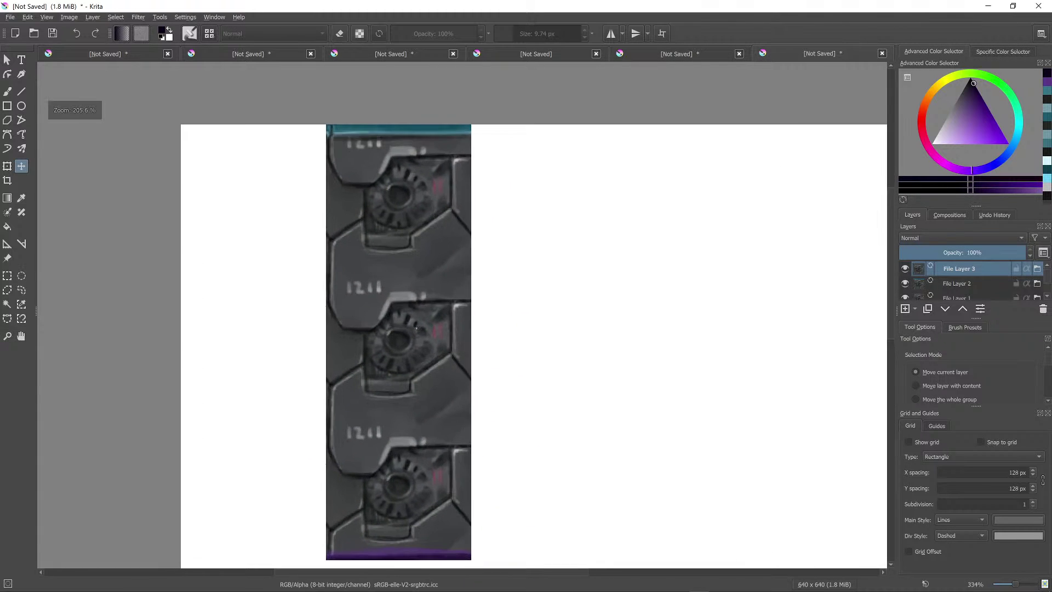
{"action": "scroll", "coordinate": [440, 335], "scroll_direction": "down", "scroll_amount": 2}
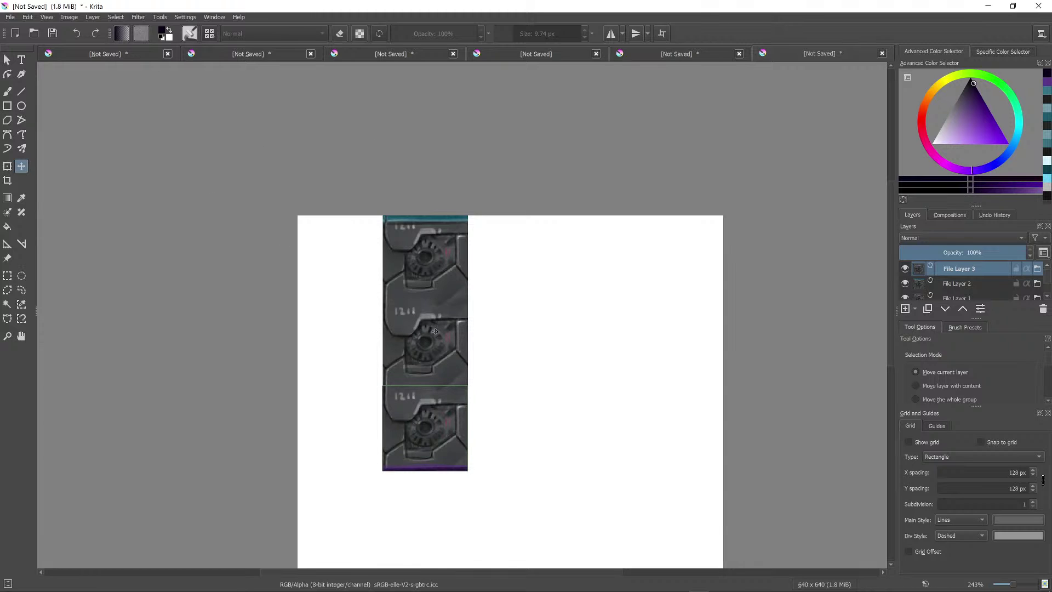
Duplicate the Ceiling tile's File Layer 3 and place the copy in the third-row, third-column cell, flush with the original.
{"action": "key", "text": "ctrl+j"}
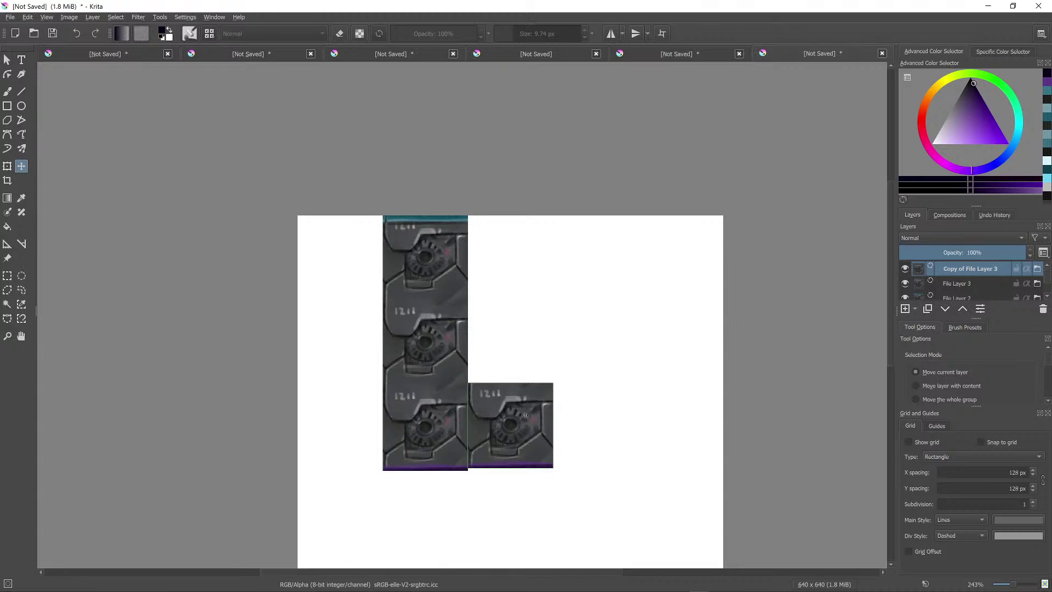
{"action": "left_click_drag", "start_coordinate": [525, 415], "coordinate": [551, 411]}
{"action": "scroll", "coordinate": [573, 369], "scroll_direction": "up", "scroll_amount": 3}
{"action": "scroll", "coordinate": [574, 370], "scroll_direction": "up", "scroll_amount": 5}
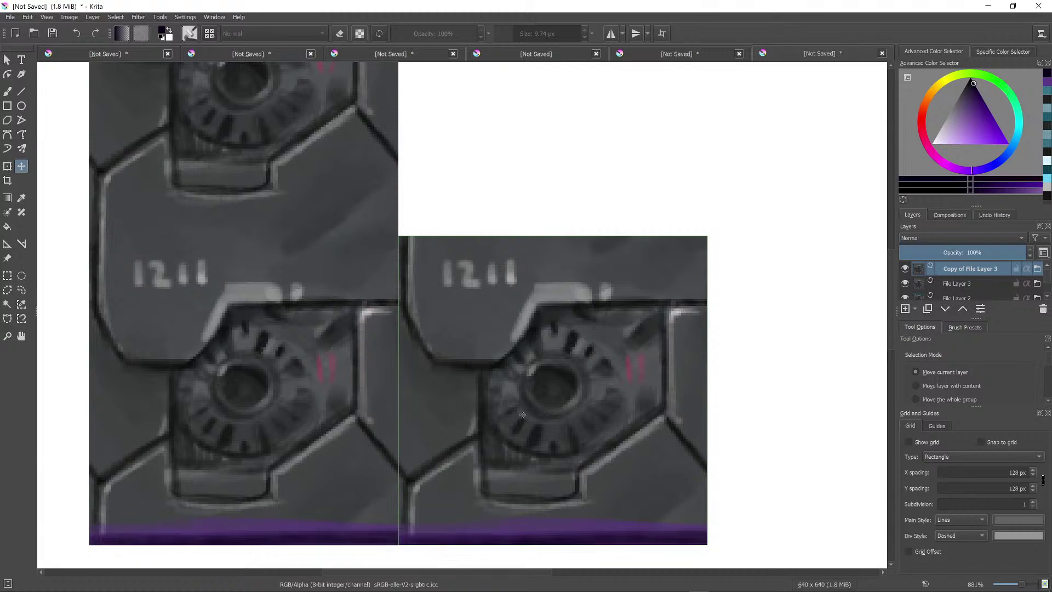
{"action": "scroll", "coordinate": [575, 402], "scroll_direction": "down", "scroll_amount": 5}
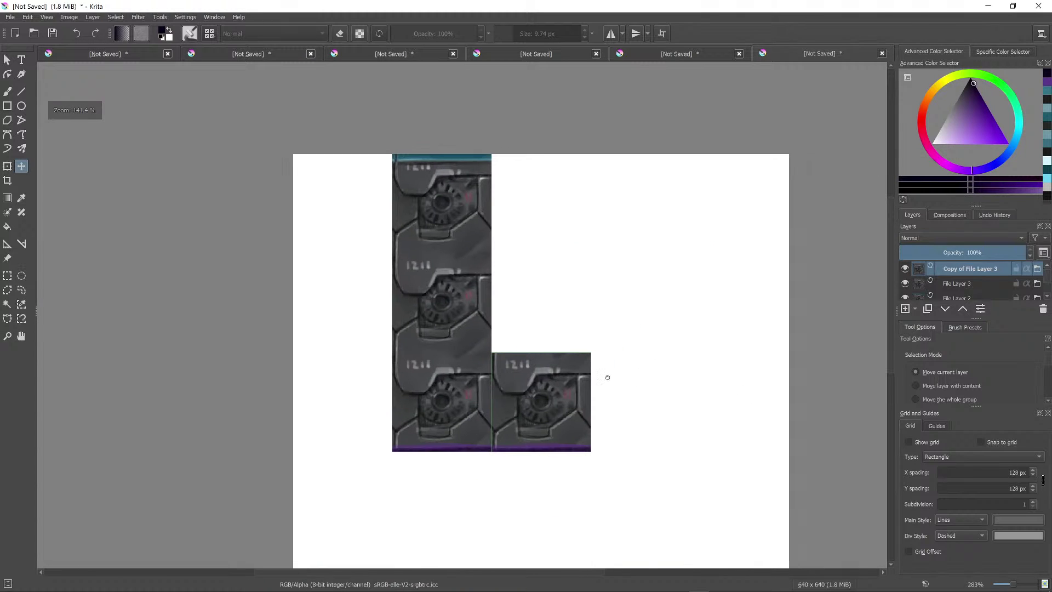
{"action": "left_click_drag", "start_coordinate": [605, 376], "coordinate": [505, 371]}
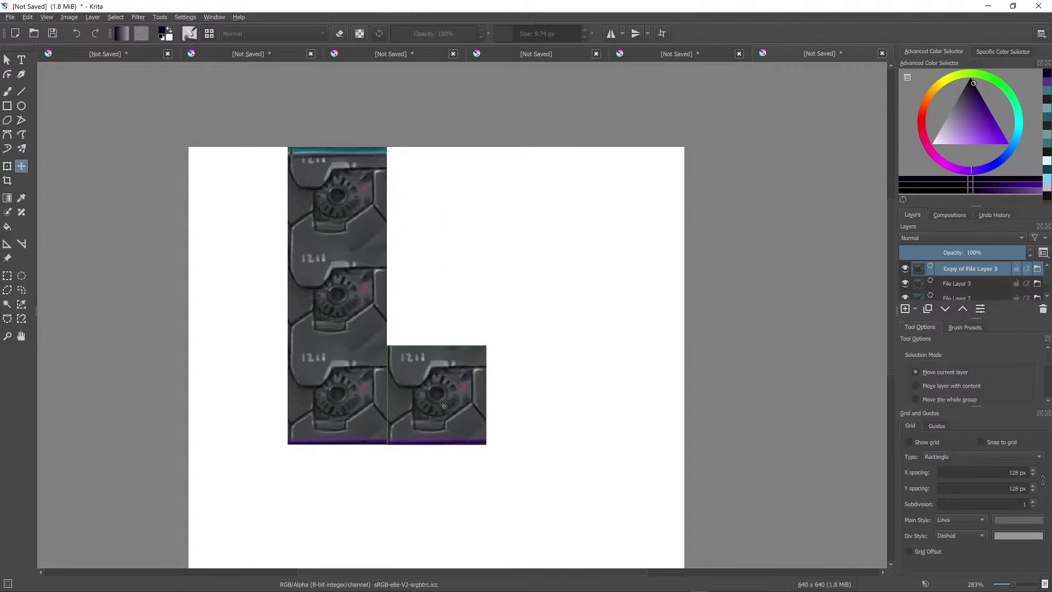
Duplicate the Ceiling tile copy again and align it in the third-row, fourth-column cell, nudging it to close the seam.
{"action": "key", "text": "ctrl+j"}
{"action": "left_click_drag", "start_coordinate": [462, 402], "coordinate": [543, 399]}
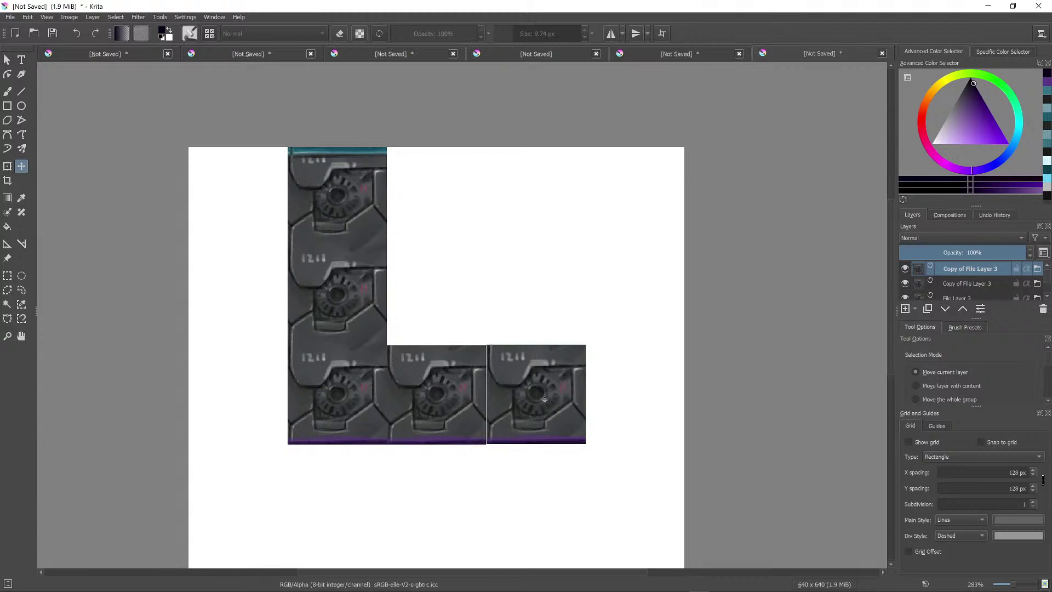
{"action": "scroll", "coordinate": [575, 330], "scroll_direction": "up", "scroll_amount": 5}
{"action": "left_click_drag", "start_coordinate": [574, 329], "coordinate": [521, 339]}
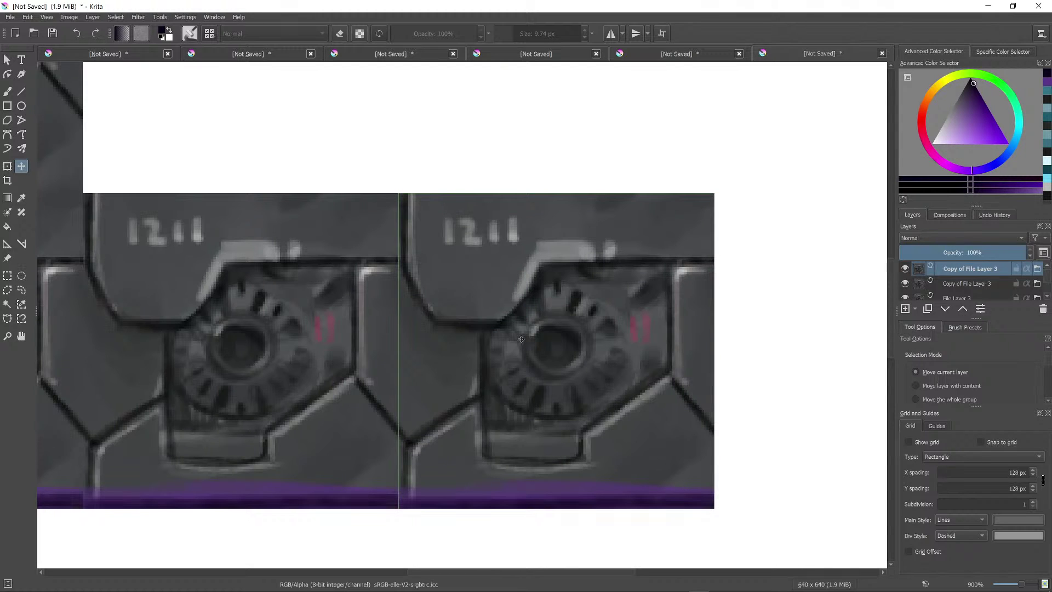
{"action": "scroll", "coordinate": [521, 339], "scroll_direction": "down", "scroll_amount": 4}
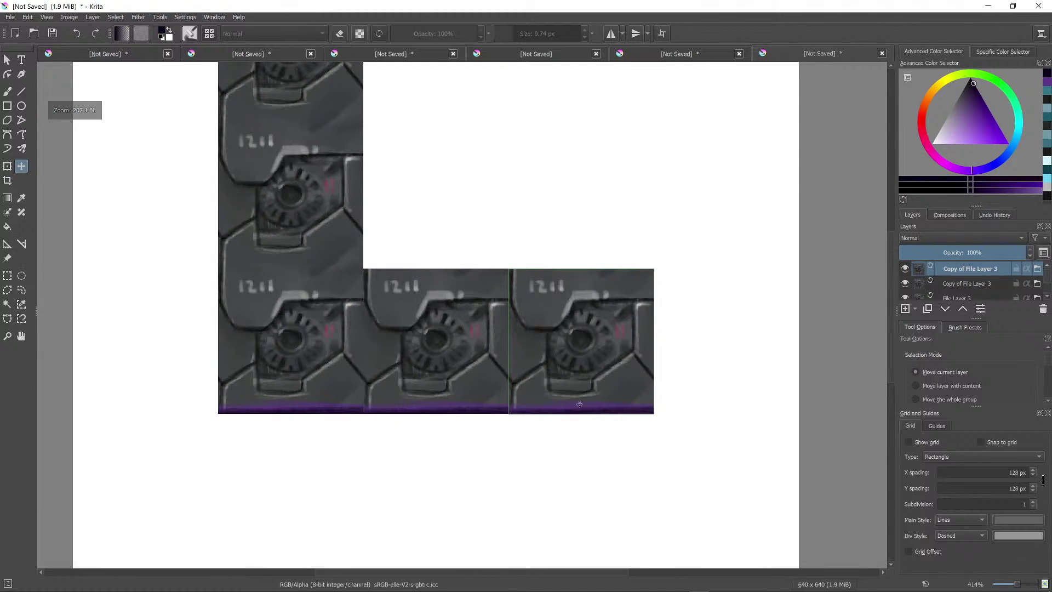
{"action": "scroll", "coordinate": [594, 316], "scroll_direction": "up", "scroll_amount": 3}
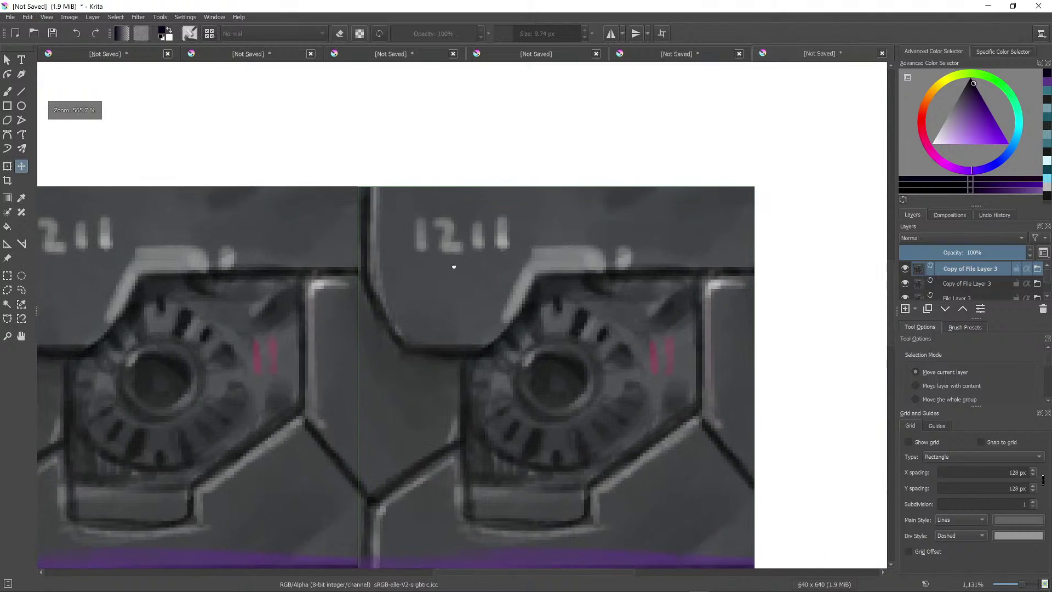
{"action": "scroll", "coordinate": [454, 266], "scroll_direction": "down", "scroll_amount": 4}
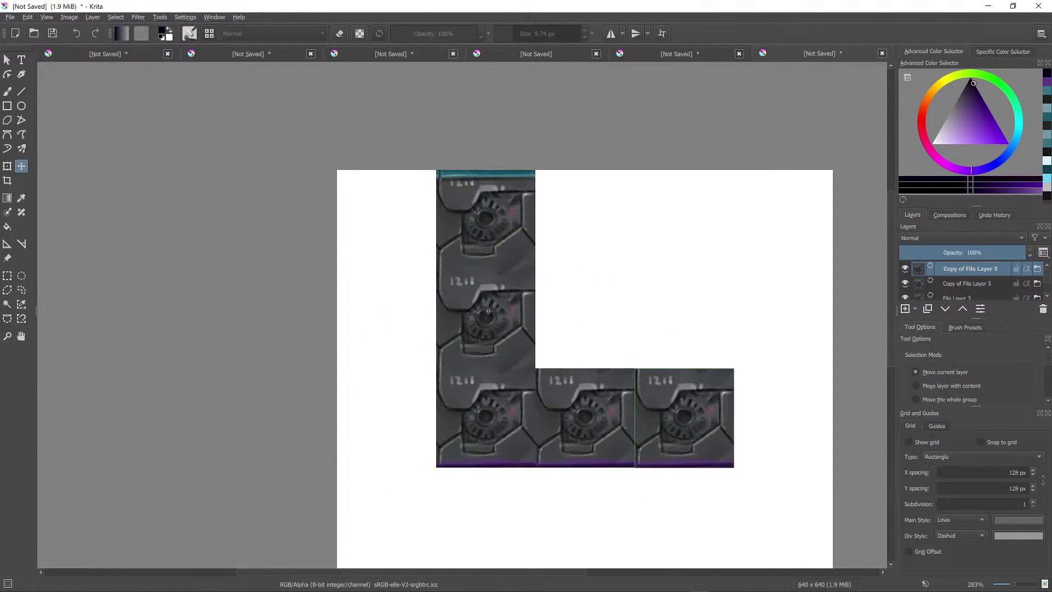
{"action": "key", "text": "Left"}
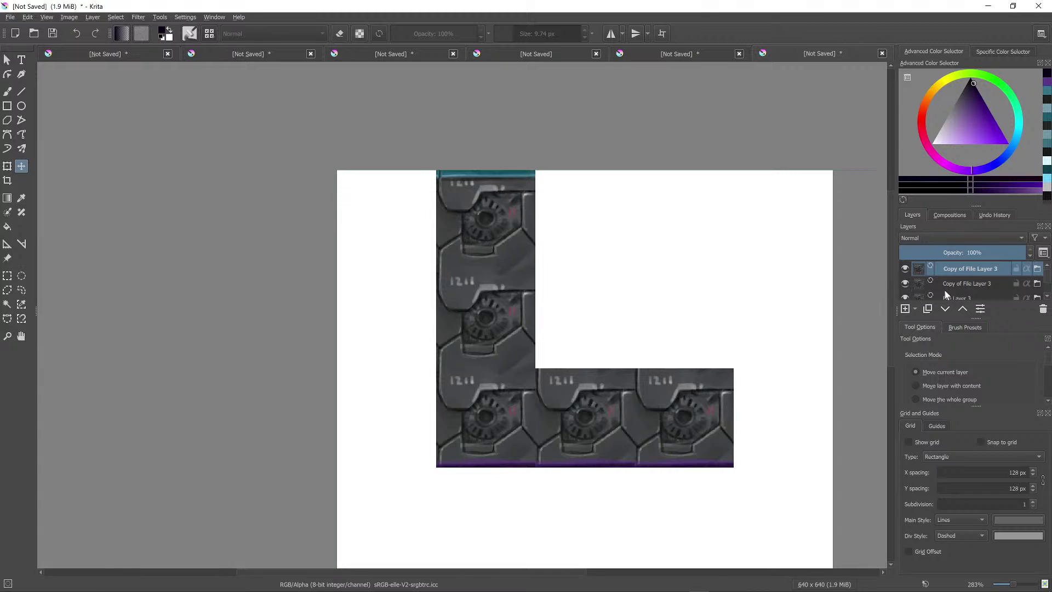
Duplicate the Central tile's File Layer 1 and place the copy in the second-row, third-column cell.
{"action": "scroll", "coordinate": [945, 289], "scroll_direction": "down", "scroll_amount": 3}
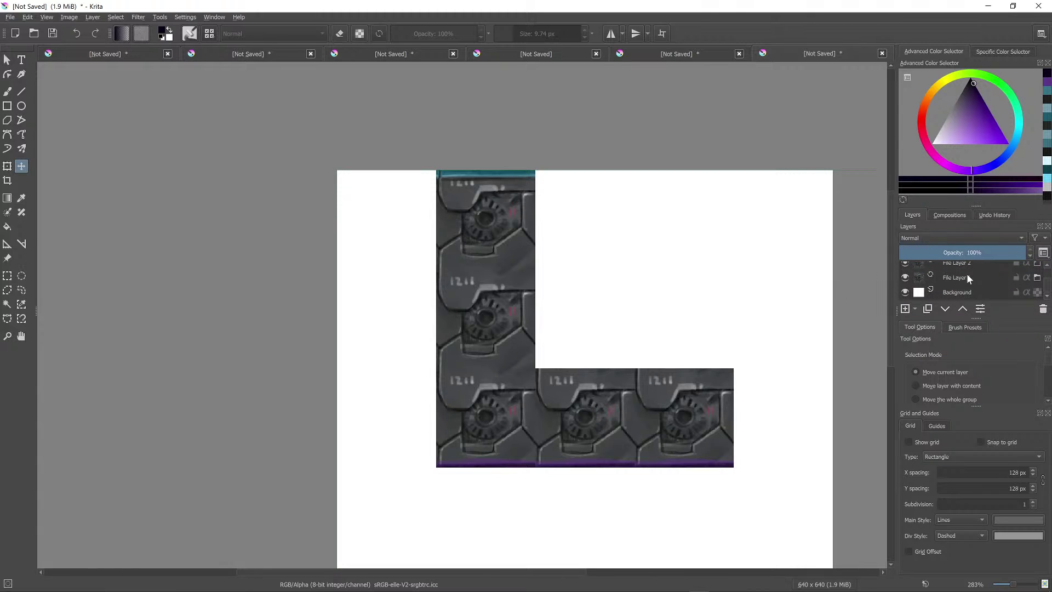
{"action": "left_click", "coordinate": [967, 278]}
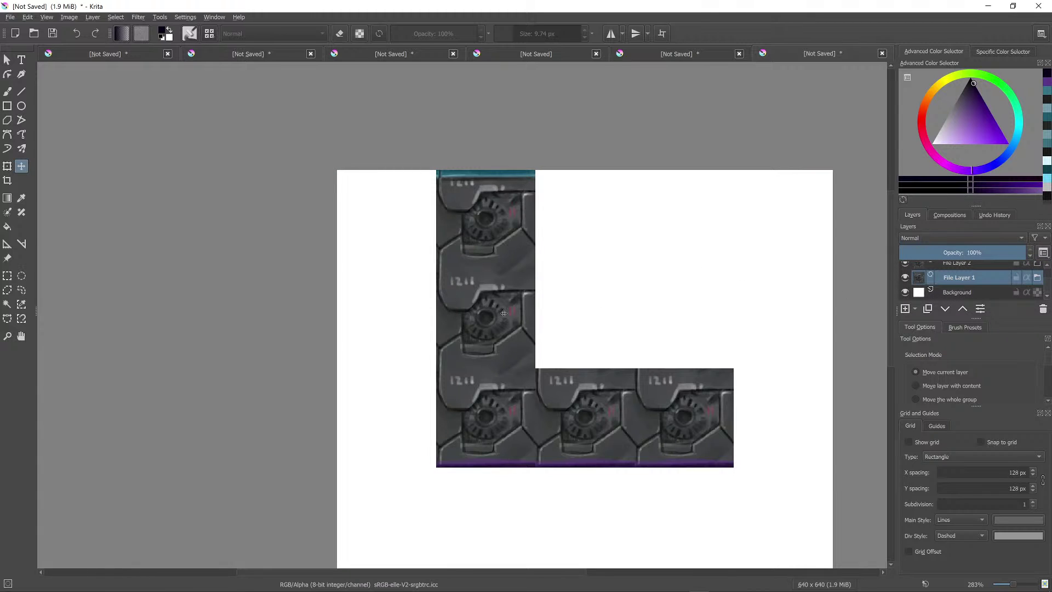
{"action": "key", "text": "ctrl+j"}
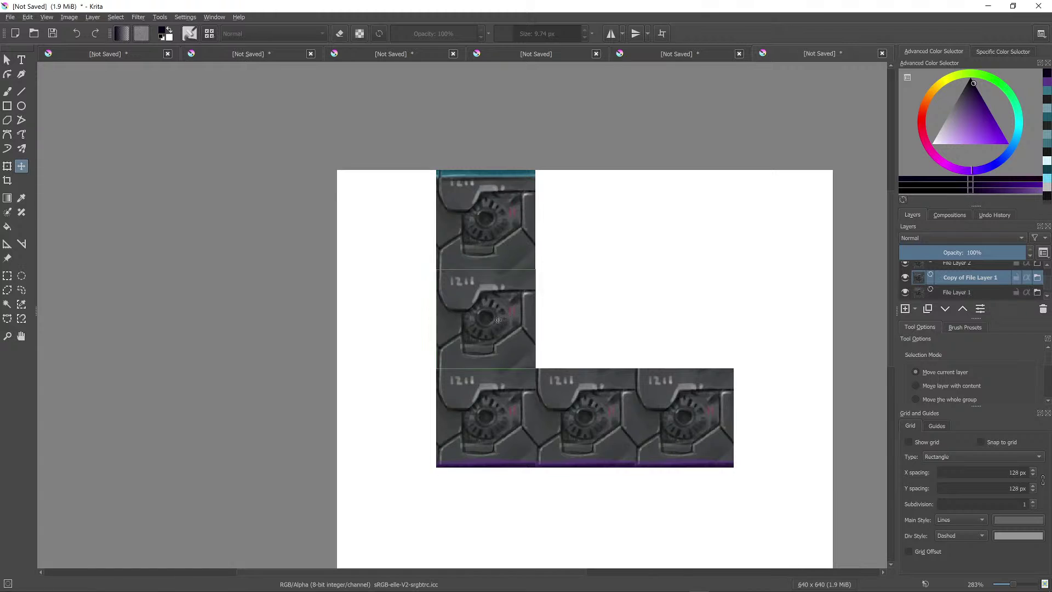
{"action": "left_click_drag", "start_coordinate": [501, 322], "coordinate": [596, 320]}
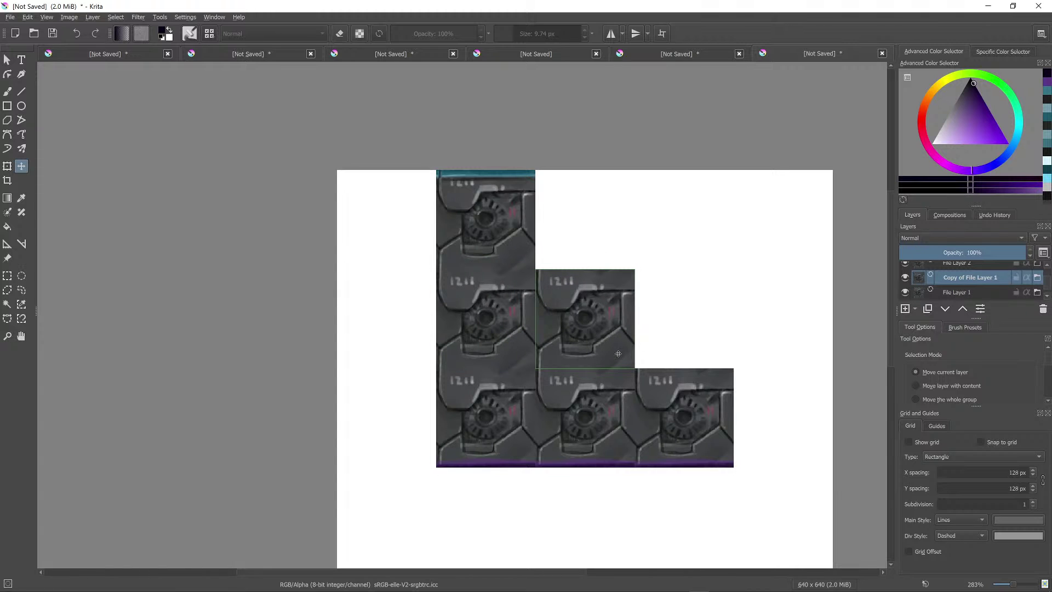
{"action": "scroll", "coordinate": [677, 352], "scroll_direction": "up", "scroll_amount": 3}
{"action": "scroll", "coordinate": [677, 352], "scroll_direction": "down", "scroll_amount": 1}
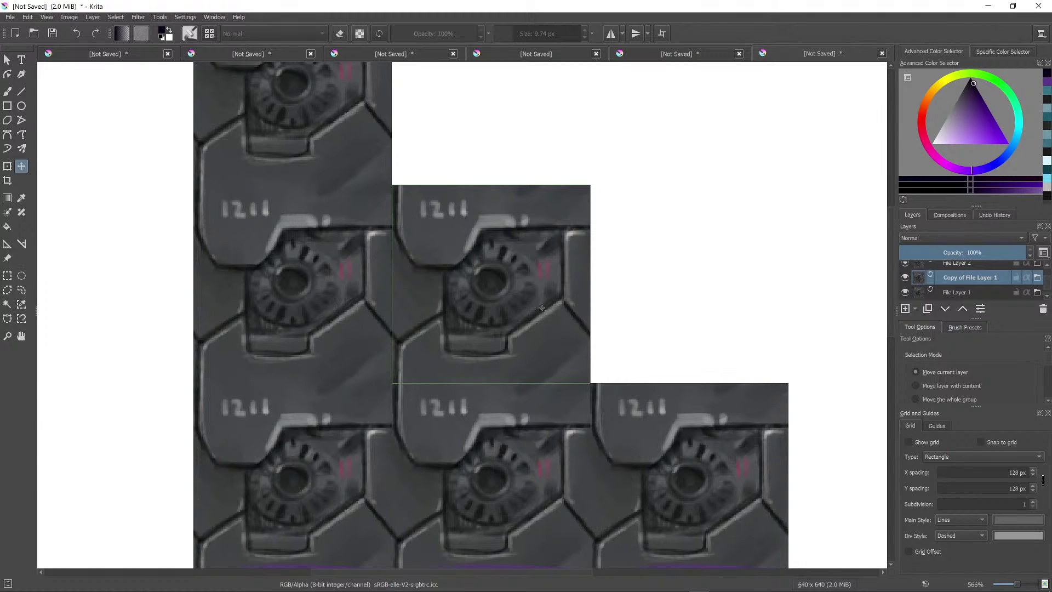
Duplicate the Central tile copy and place it in the second-row, fourth-column cell.
{"action": "key", "text": "ctrl+j"}
{"action": "left_click_drag", "start_coordinate": [483, 298], "coordinate": [674, 297]}
{"action": "scroll", "coordinate": [674, 297], "scroll_direction": "down", "scroll_amount": 5}
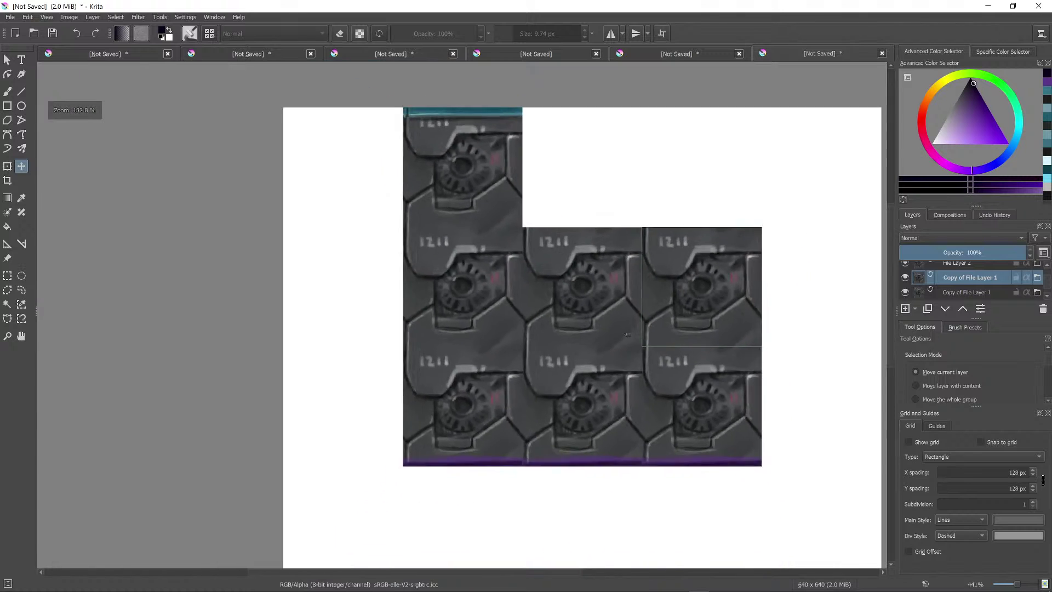
{"action": "scroll", "coordinate": [597, 313], "scroll_direction": "up", "scroll_amount": 1}
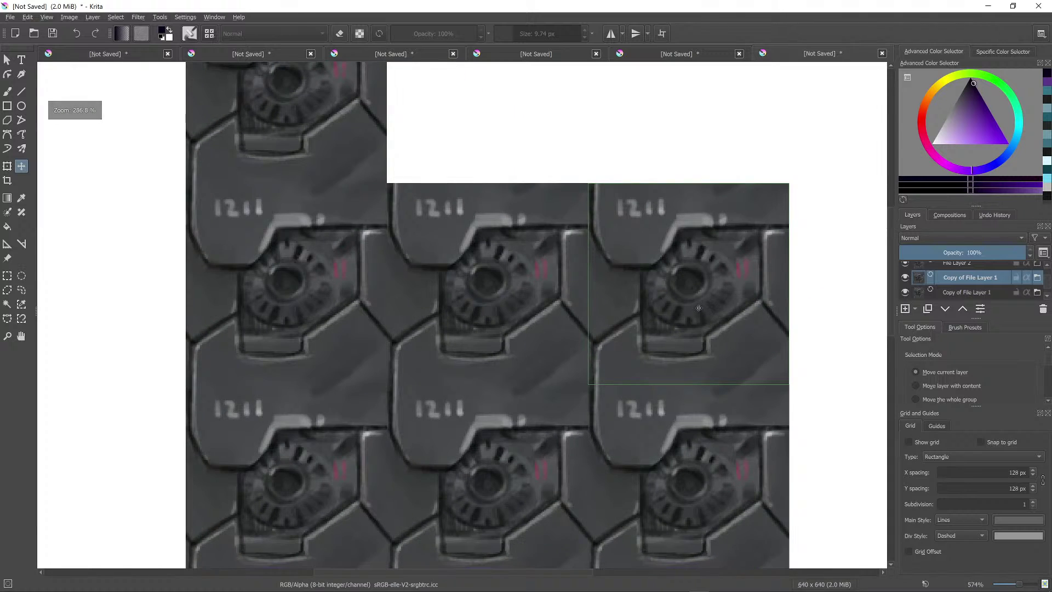
Place another Central tile copy in the first-row, fourth-column cell and check the tile arrangement.
{"action": "left_click_drag", "start_coordinate": [707, 327], "coordinate": [707, 125]}
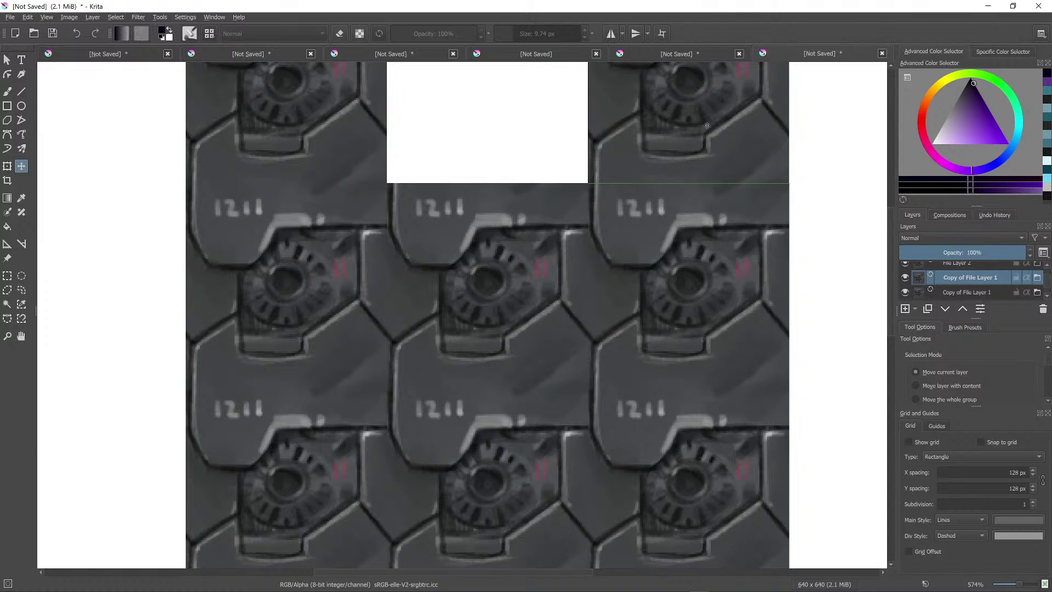
{"action": "scroll", "coordinate": [735, 180], "scroll_direction": "down", "scroll_amount": 10}
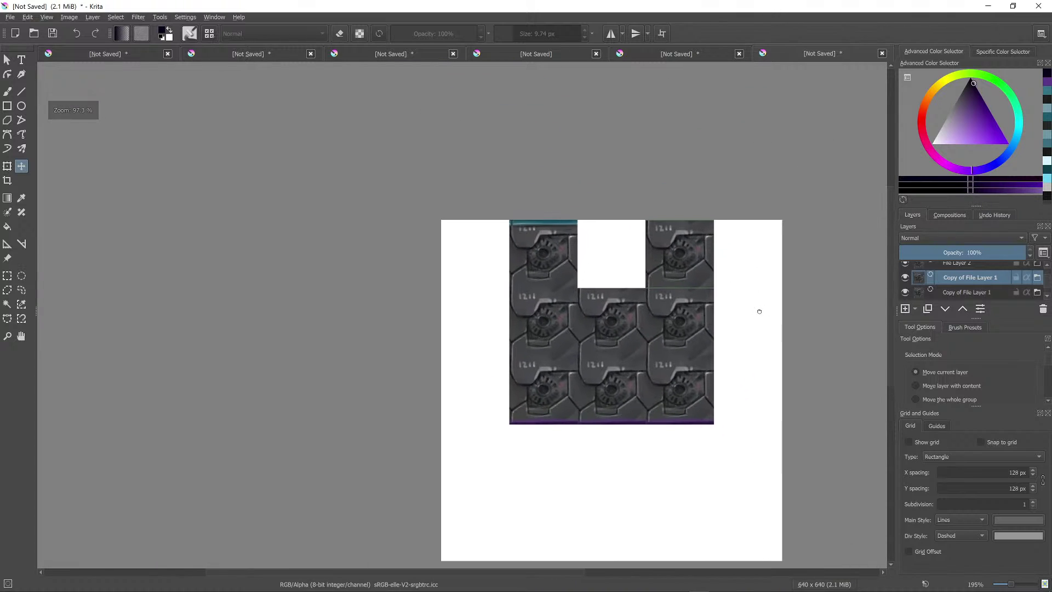
{"action": "scroll", "coordinate": [658, 337], "scroll_direction": "up", "scroll_amount": 5}
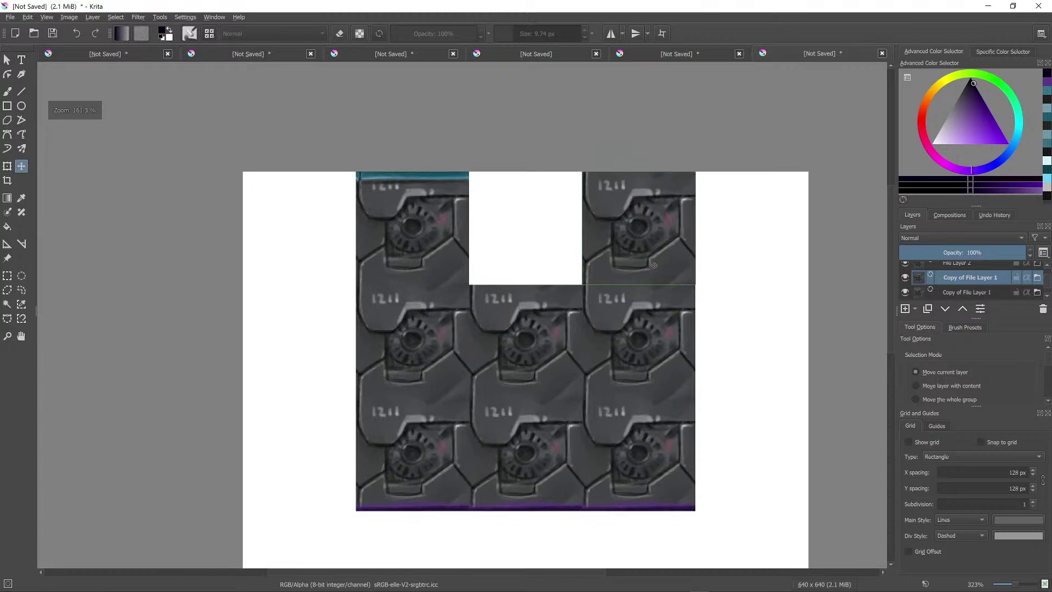
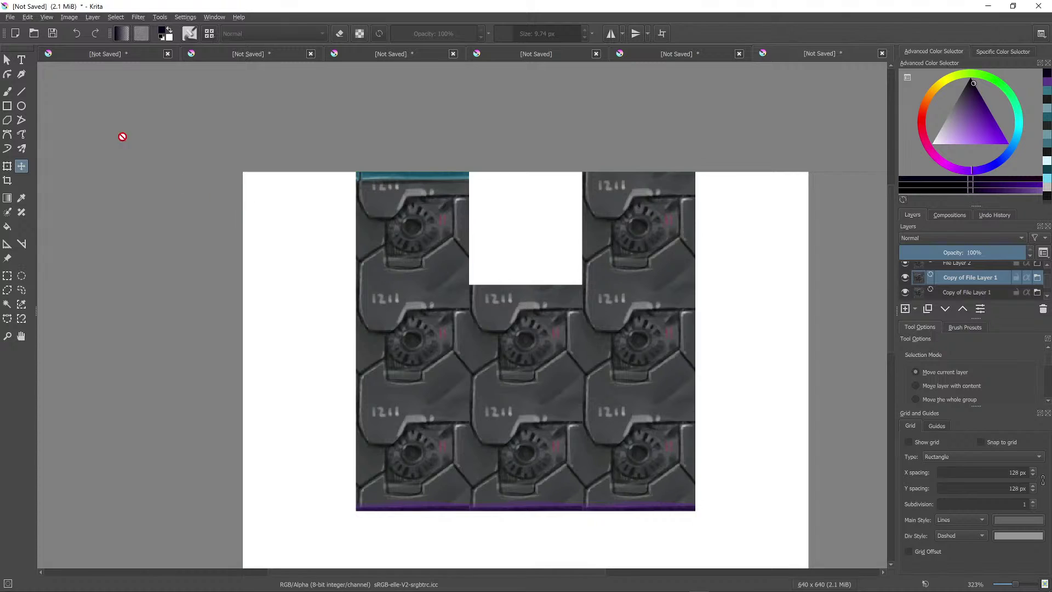
Try to pick the second-row Central tile on the canvas with the Select Shapes tool, and return to the Move tool.
{"action": "left_click", "coordinate": [7, 60]}
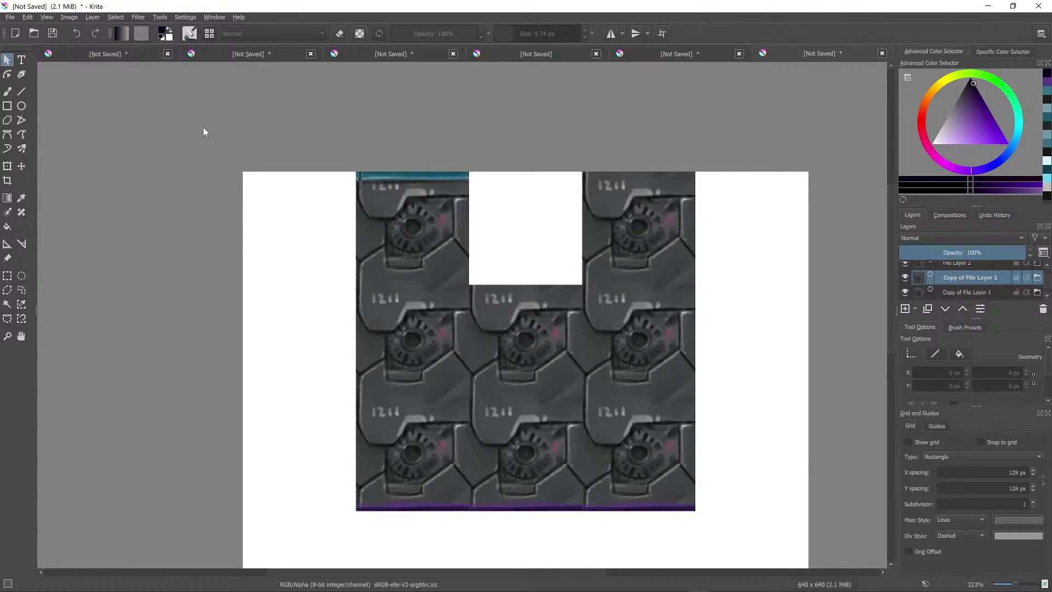
{"action": "left_click", "coordinate": [416, 332]}
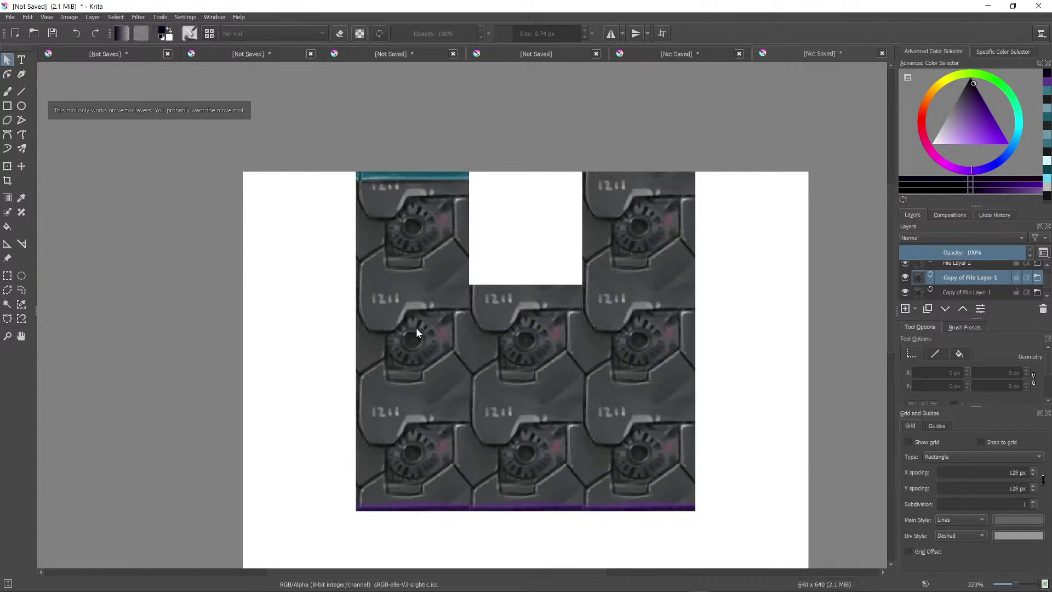
{"action": "left_click", "coordinate": [416, 325]}
{"action": "left_click", "coordinate": [22, 167]}
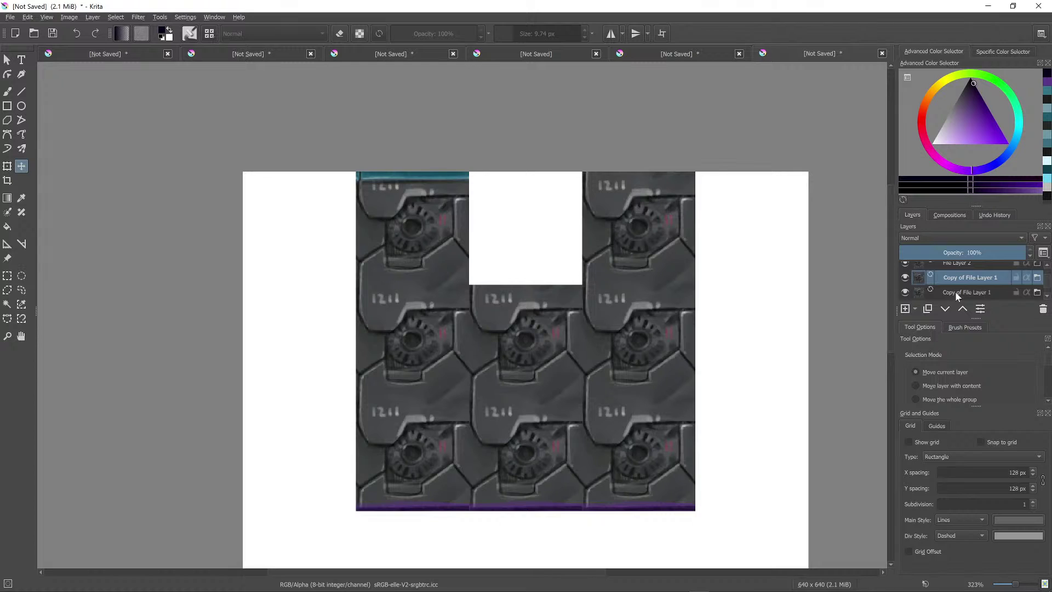
Hide and reshow the second-row, fourth-column Copy of File Layer 1 to identify its tile.
{"action": "left_click", "coordinate": [905, 291]}
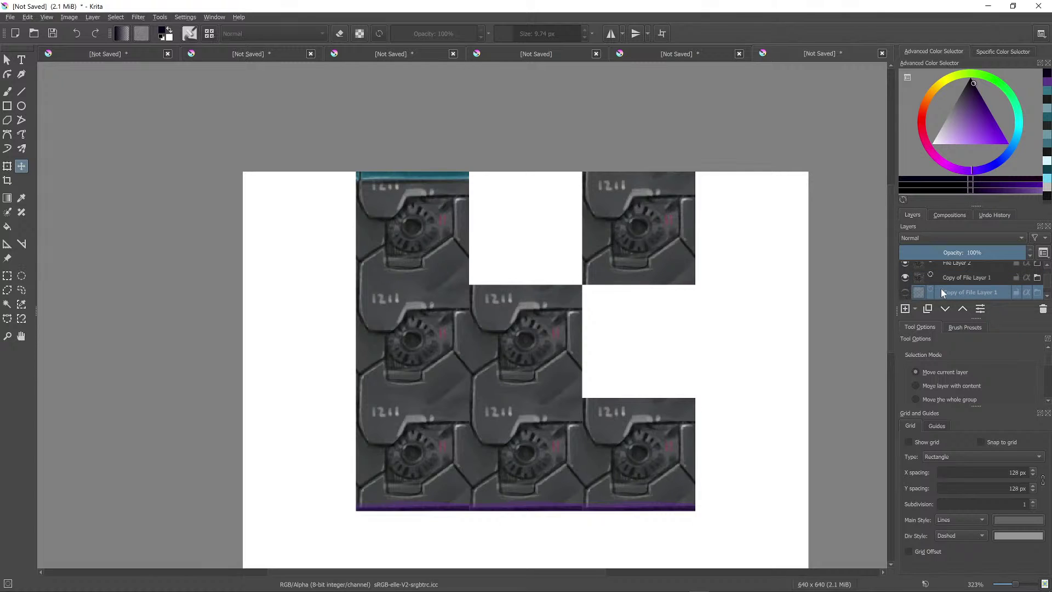
{"action": "left_click", "coordinate": [905, 291]}
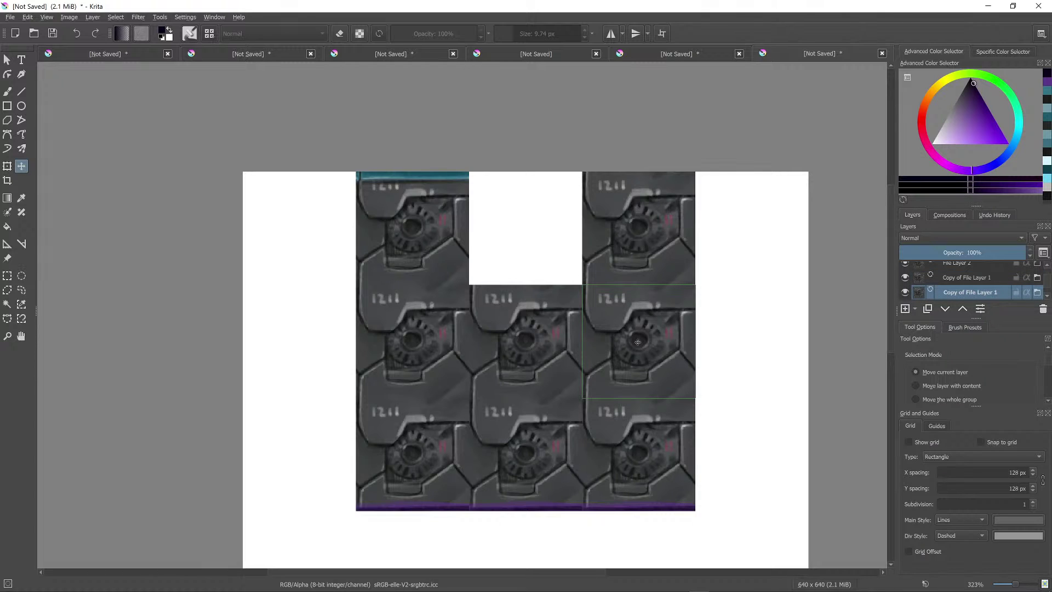
{"action": "right_click", "coordinate": [437, 332]}
{"action": "right_click", "coordinate": [438, 331]}
Select the Copy of File Layer 1 just above File Layer 1 and enlarge the layer list to show more layers.
{"action": "scroll", "coordinate": [982, 286], "scroll_direction": "down", "scroll_amount": 2}
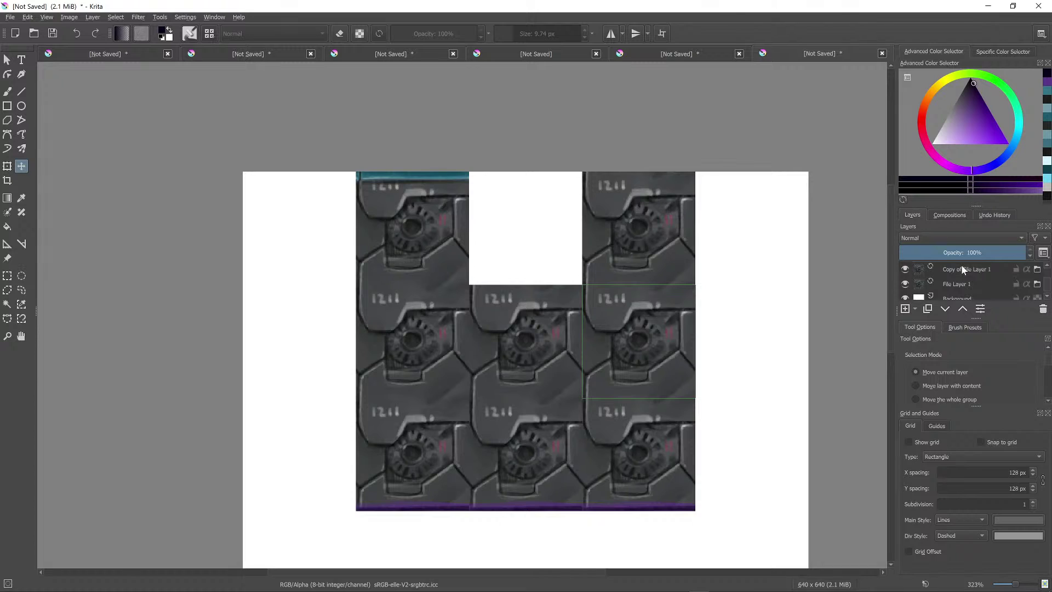
{"action": "left_click", "coordinate": [964, 272]}
{"action": "scroll", "coordinate": [964, 272], "scroll_direction": "up", "scroll_amount": 1}
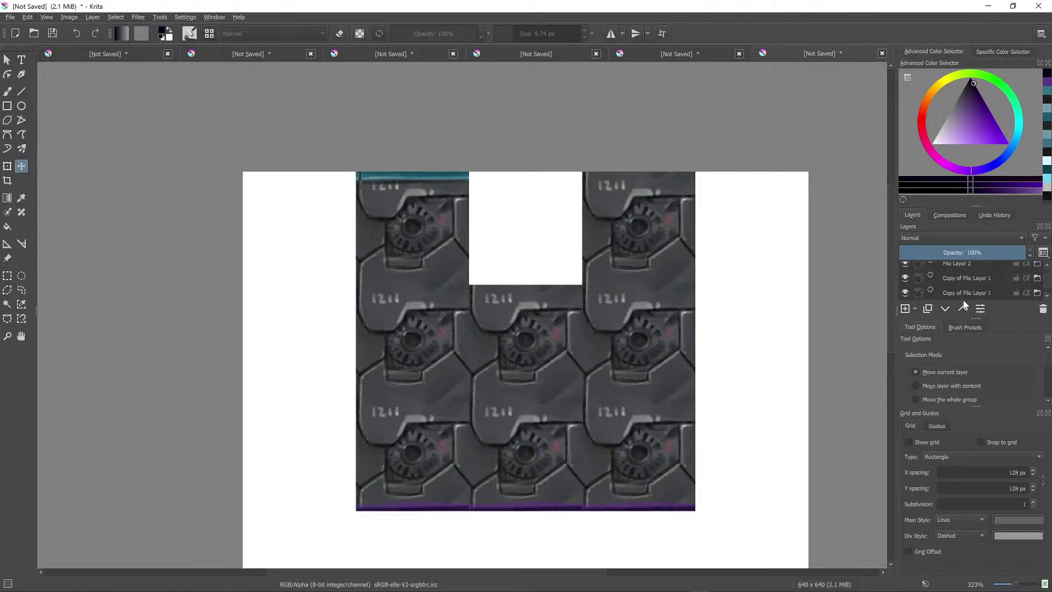
{"action": "left_click_drag", "start_coordinate": [909, 324], "coordinate": [911, 368]}
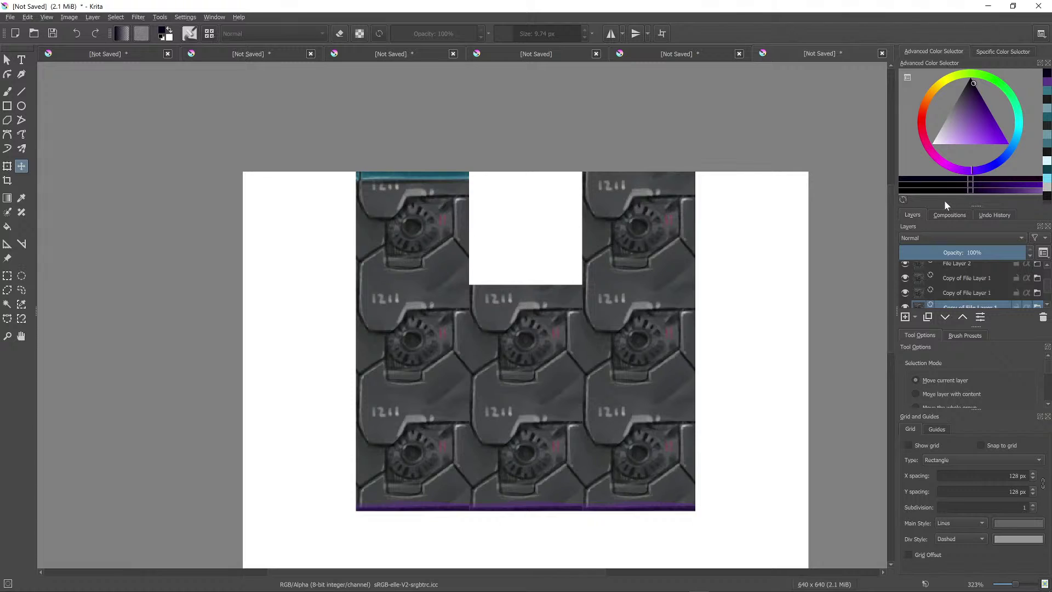
{"action": "left_click_drag", "start_coordinate": [943, 204], "coordinate": [943, 148]}
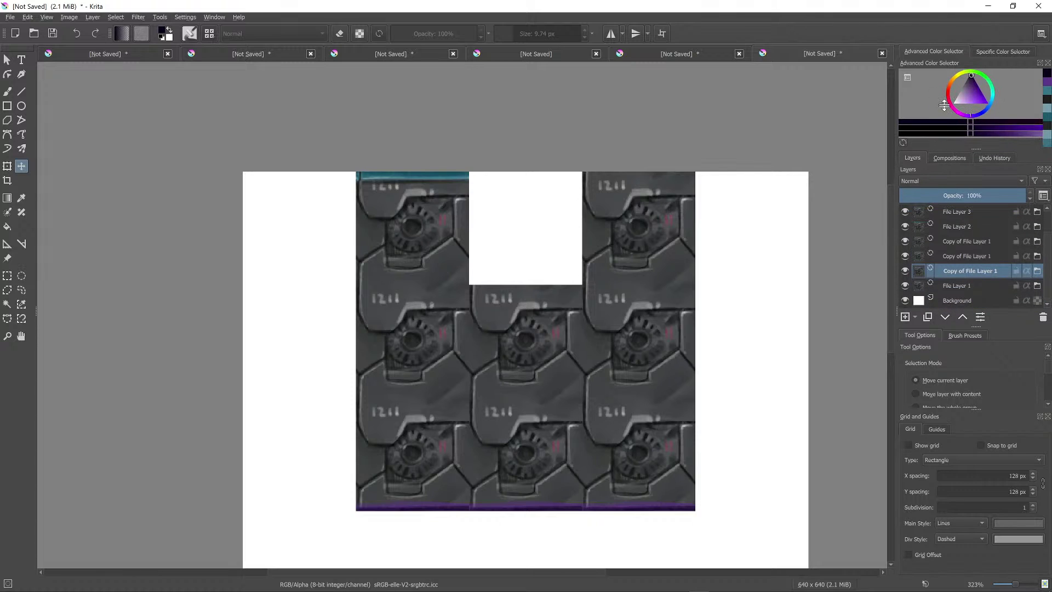
Hide and reshow the two upper Copy of File Layer 1 layers, File Layer 2 and File Layer 3 to identify their tiles.
{"action": "left_click", "coordinate": [903, 254]}
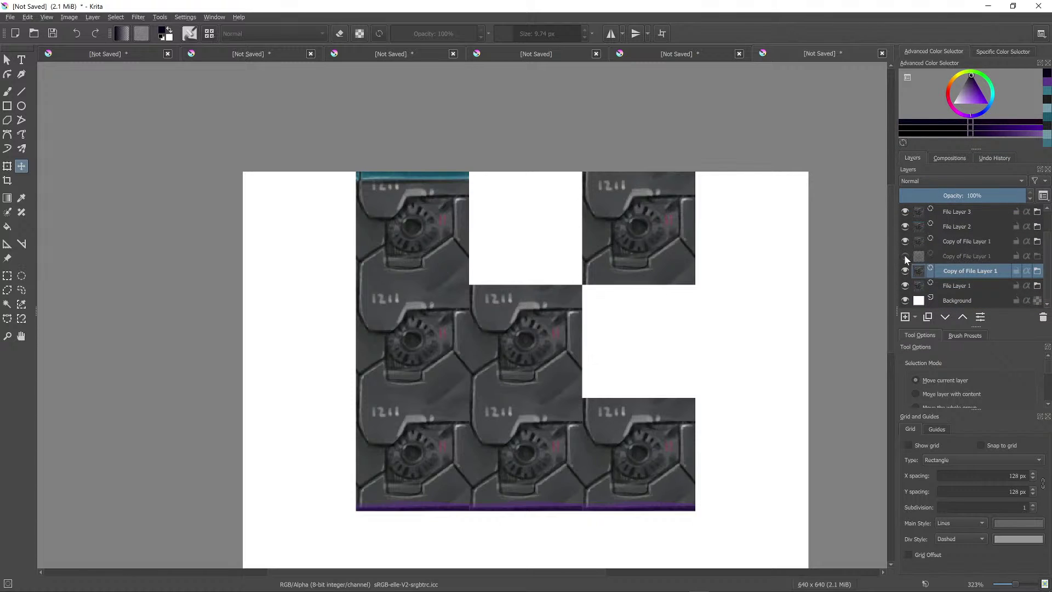
{"action": "left_click", "coordinate": [904, 256]}
{"action": "left_click", "coordinate": [903, 241]}
{"action": "left_click", "coordinate": [903, 241]}
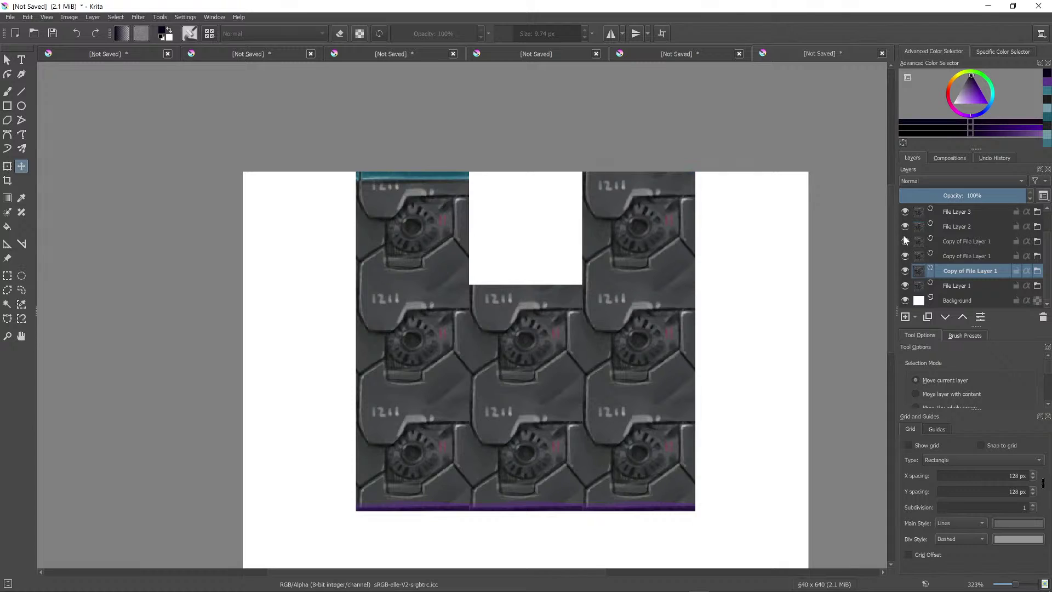
{"action": "left_click", "coordinate": [904, 227]}
{"action": "left_click", "coordinate": [904, 226]}
{"action": "left_click", "coordinate": [904, 240]}
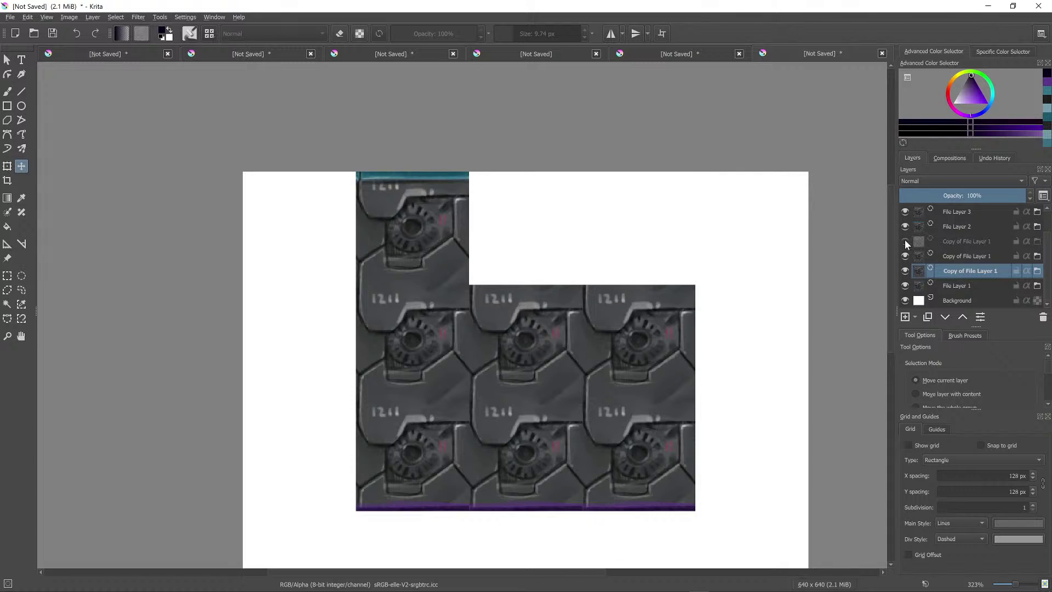
{"action": "left_click", "coordinate": [904, 240]}
{"action": "left_click", "coordinate": [904, 211]}
{"action": "left_click", "coordinate": [904, 212]}
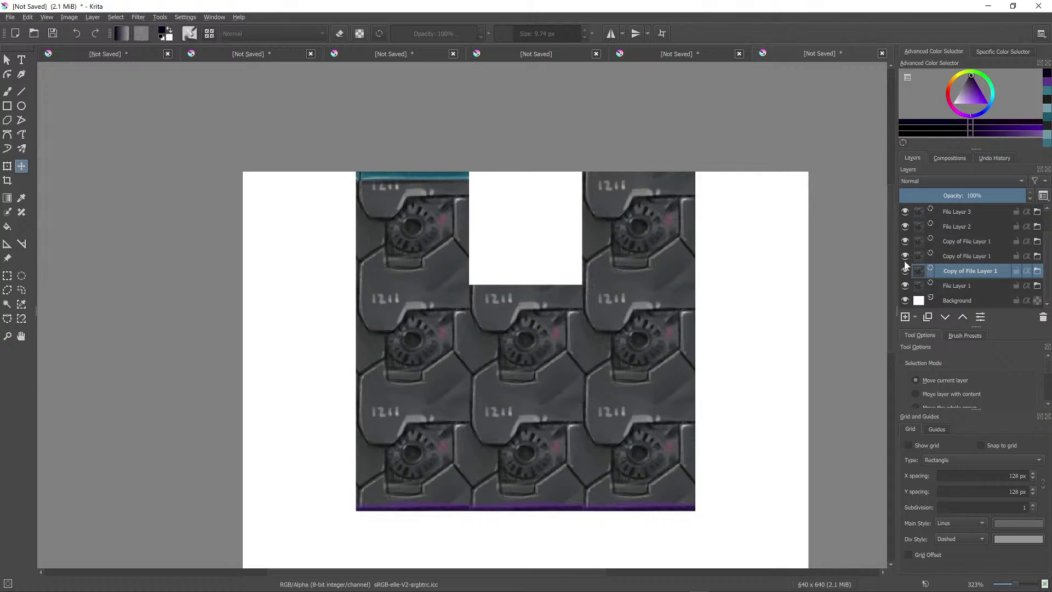
Hide File Layer 1 and move File Layer 2 down one tile into the second-row, second-column cell.
{"action": "left_click", "coordinate": [904, 286]}
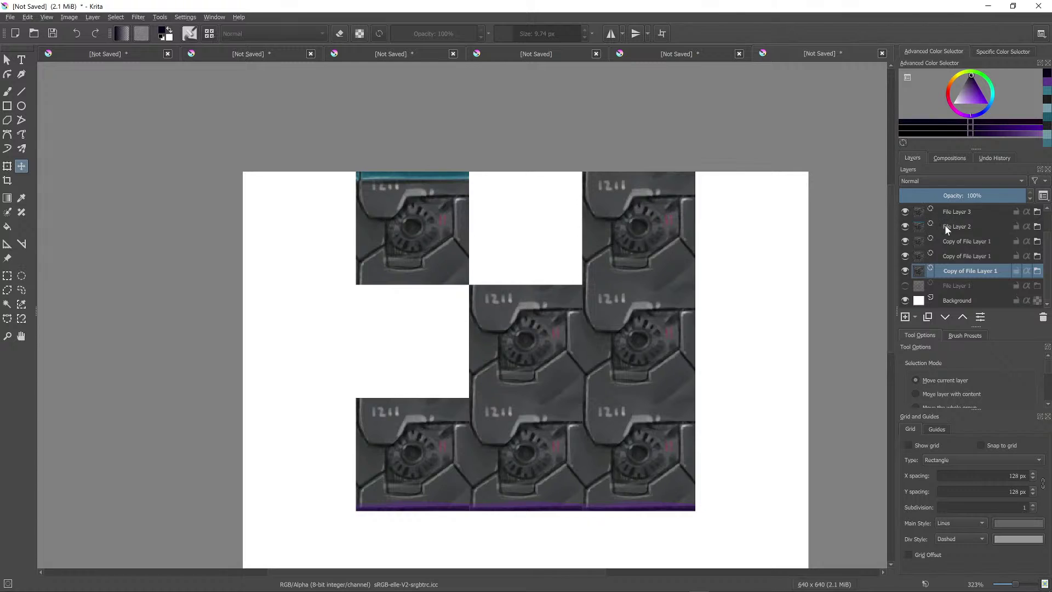
{"action": "left_click", "coordinate": [929, 225]}
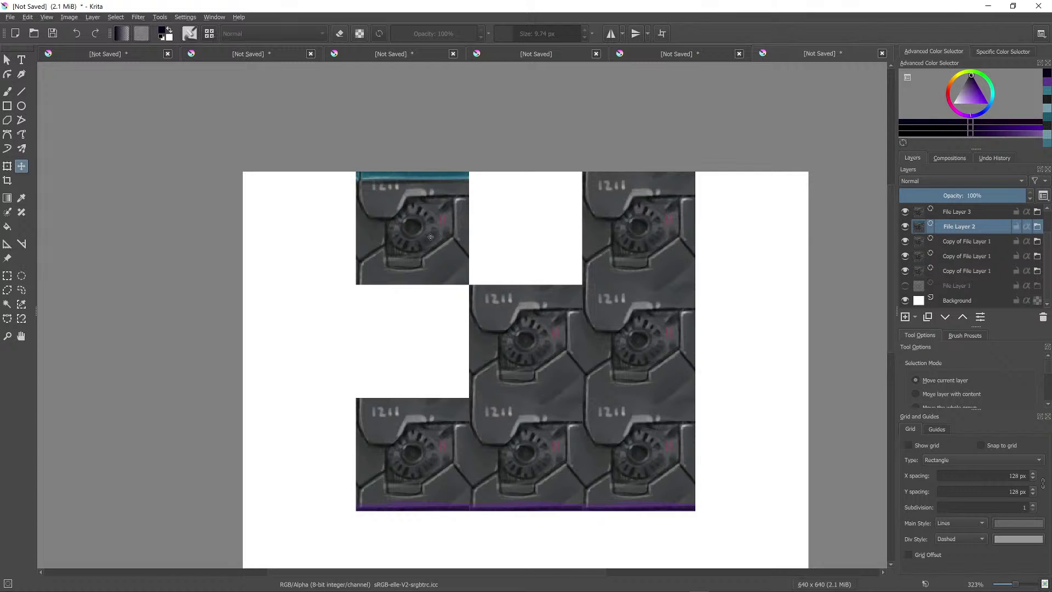
{"action": "left_click_drag", "start_coordinate": [430, 241], "coordinate": [430, 350]}
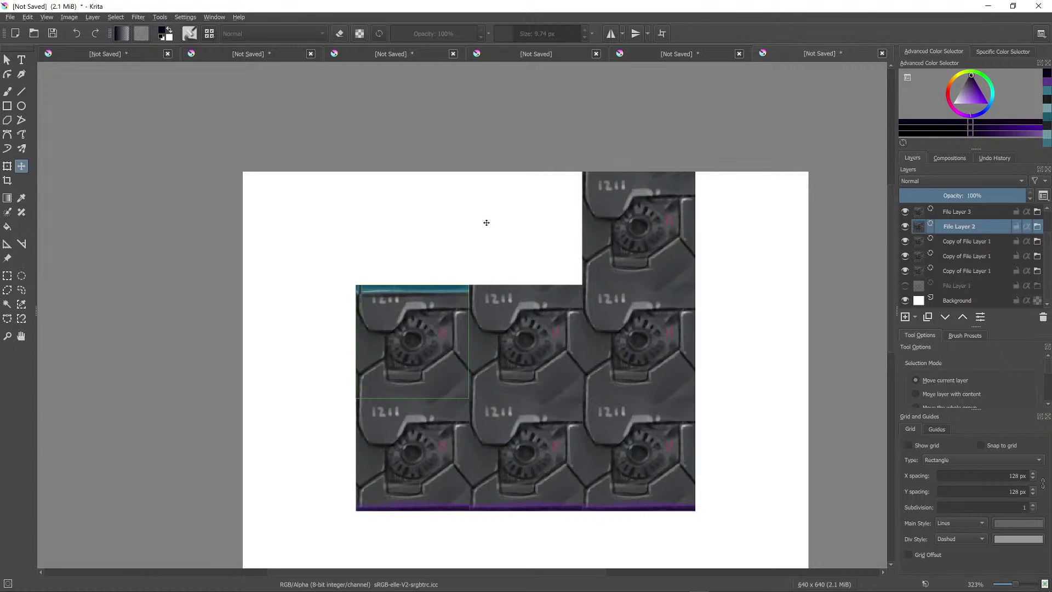
{"action": "scroll", "coordinate": [470, 183], "scroll_direction": "up", "scroll_amount": 3}
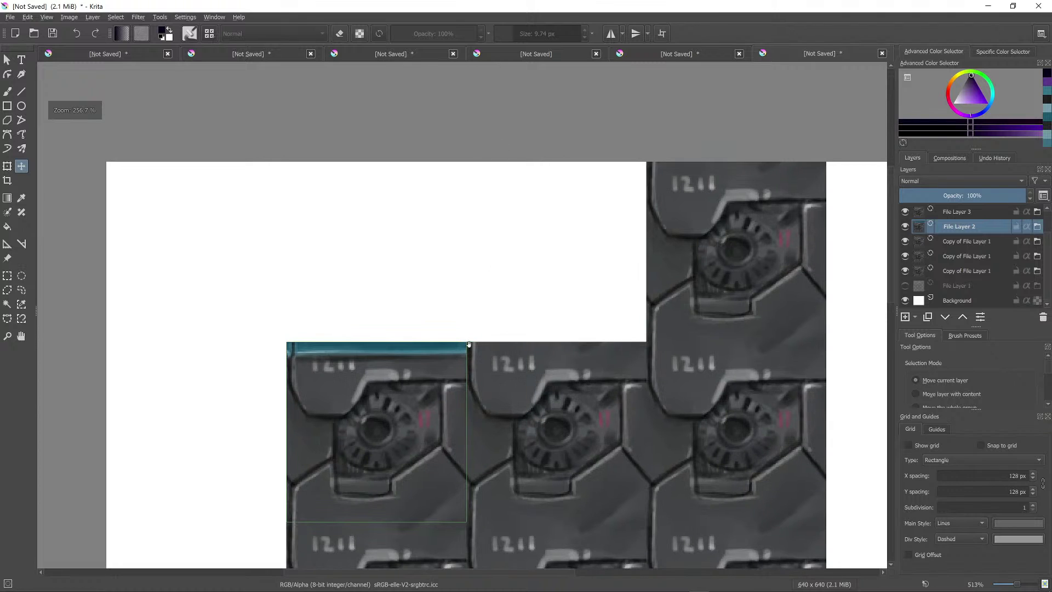
{"action": "scroll", "coordinate": [527, 353], "scroll_direction": "up", "scroll_amount": 1}
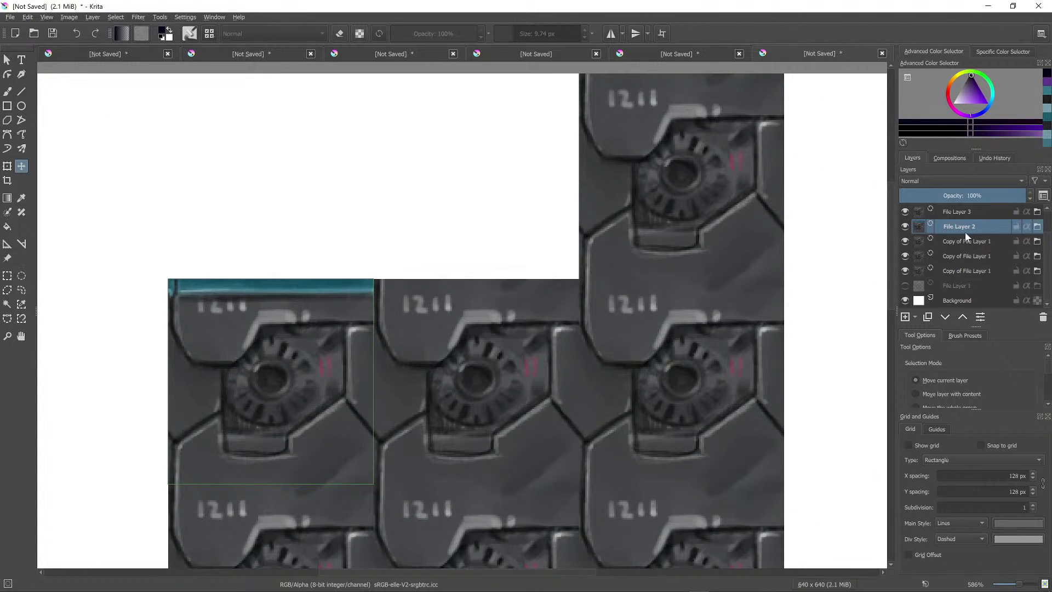
Hide and reshow the three Copy of File Layer 1 layers one by one to identify which tile each one holds.
{"action": "left_click", "coordinate": [905, 241]}
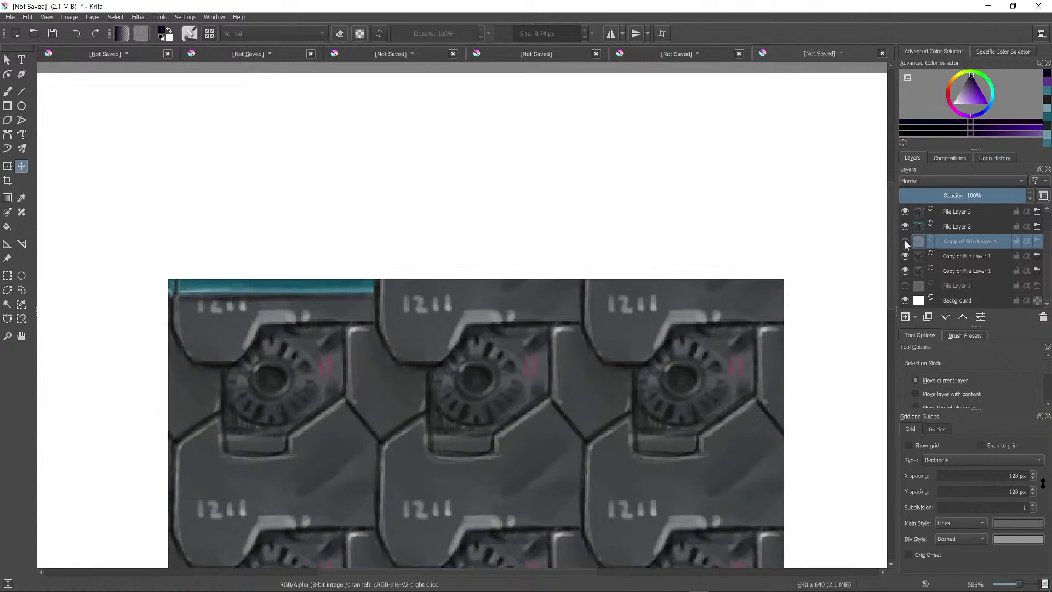
{"action": "left_click", "coordinate": [904, 241]}
{"action": "left_click", "coordinate": [904, 241]}
{"action": "left_click", "coordinate": [904, 241]}
{"action": "left_click", "coordinate": [904, 255]}
{"action": "left_click", "coordinate": [905, 256]}
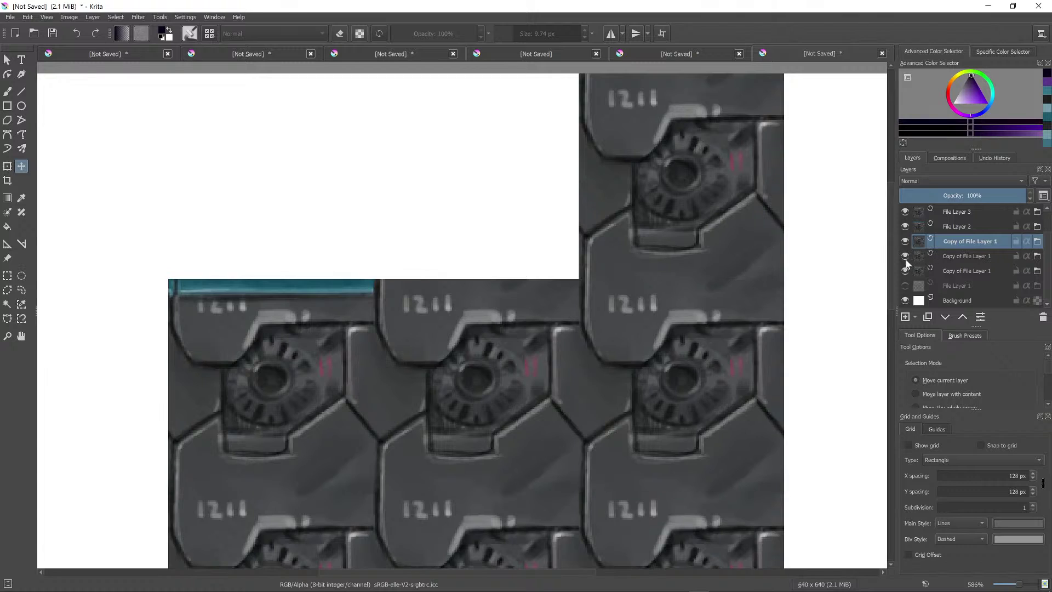
{"action": "left_click", "coordinate": [904, 270]}
{"action": "left_click", "coordinate": [904, 271]}
{"action": "left_click", "coordinate": [919, 271]}
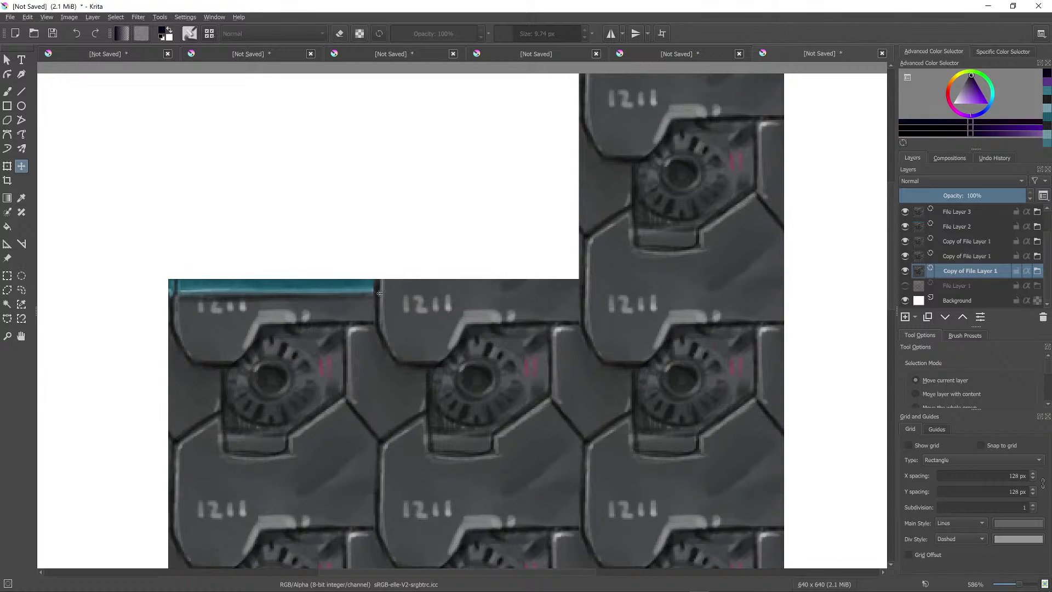
Duplicate the second-row, fourth-column Copy of File Layer 1 and place the duplicate in the first-row, third-column cell.
{"action": "left_click", "coordinate": [963, 258]}
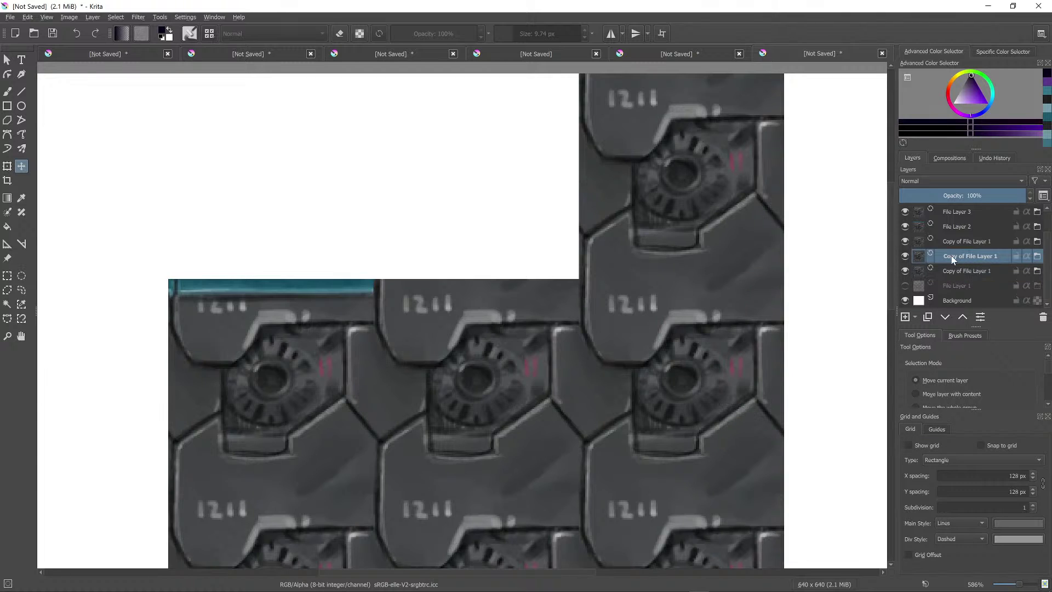
{"action": "left_click", "coordinate": [902, 256]}
{"action": "left_click", "coordinate": [903, 256]}
{"action": "key", "text": "ctrl+j"}
{"action": "left_click_drag", "start_coordinate": [660, 360], "coordinate": [522, 200]}
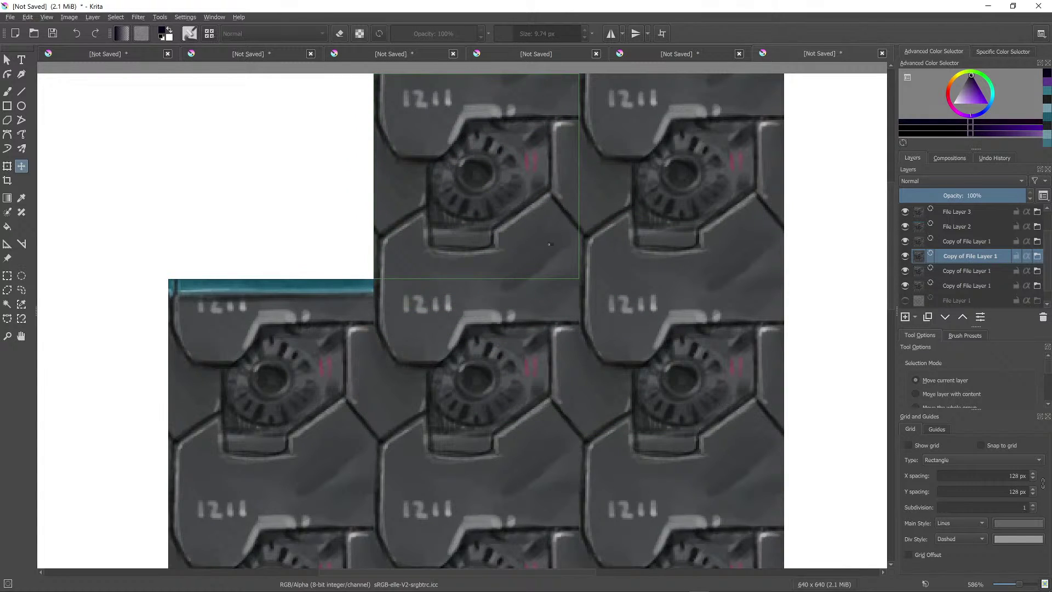
{"action": "scroll", "coordinate": [526, 231], "scroll_direction": "down", "scroll_amount": 5}
{"action": "scroll", "coordinate": [533, 328], "scroll_direction": "up", "scroll_amount": 6}
{"action": "left_click_drag", "start_coordinate": [533, 328], "coordinate": [629, 439]}
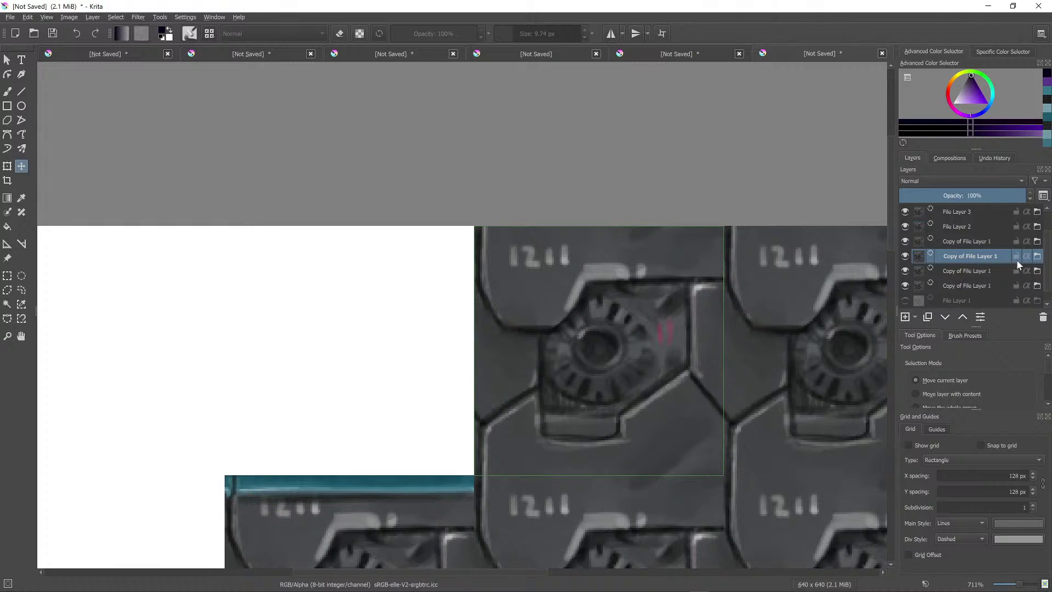
Add a paint layer above the first-row, third-column tile copy, remove it again and recheck the copy's visibility.
{"action": "left_click", "coordinate": [905, 319]}
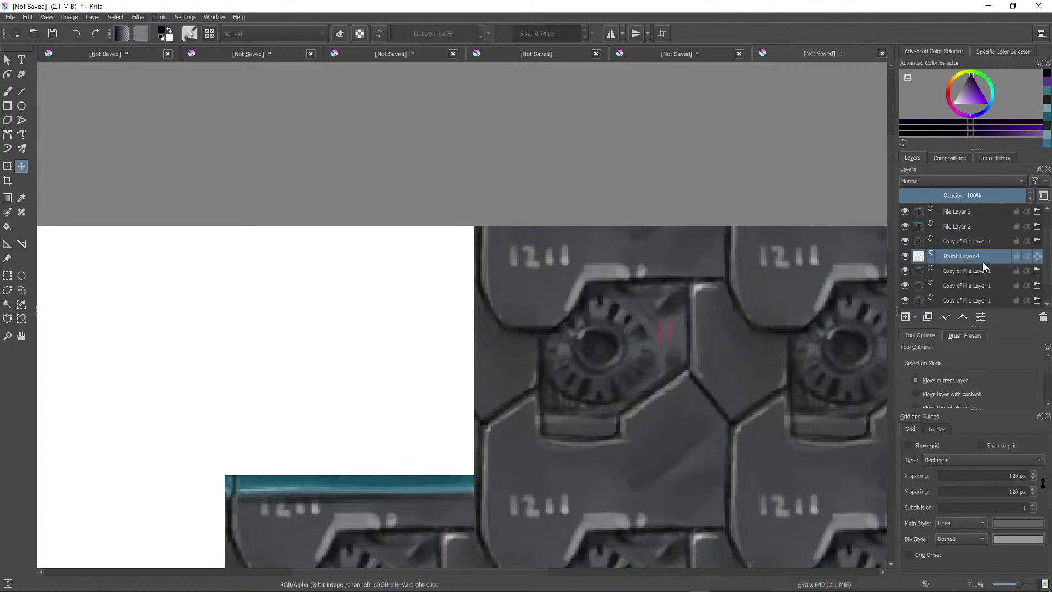
{"action": "key", "text": "shift+Delete"}
{"action": "left_click", "coordinate": [904, 256]}
{"action": "left_click", "coordinate": [905, 256]}
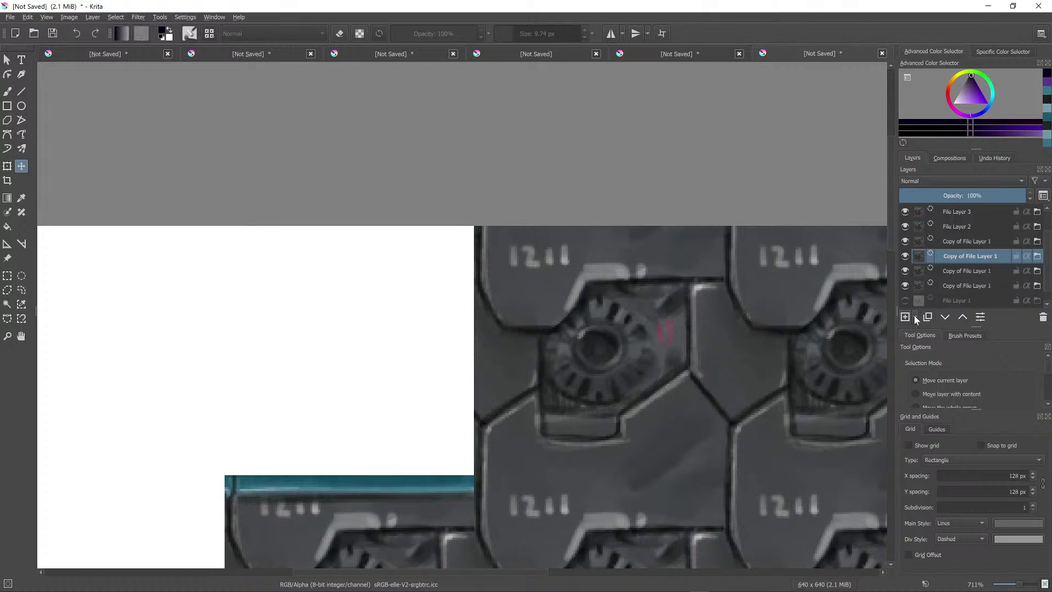
Try a transparency mask on the first-row, third-column tile copy with the Freehand Brush tool, and remove the mask.
{"action": "left_click", "coordinate": [914, 316]}
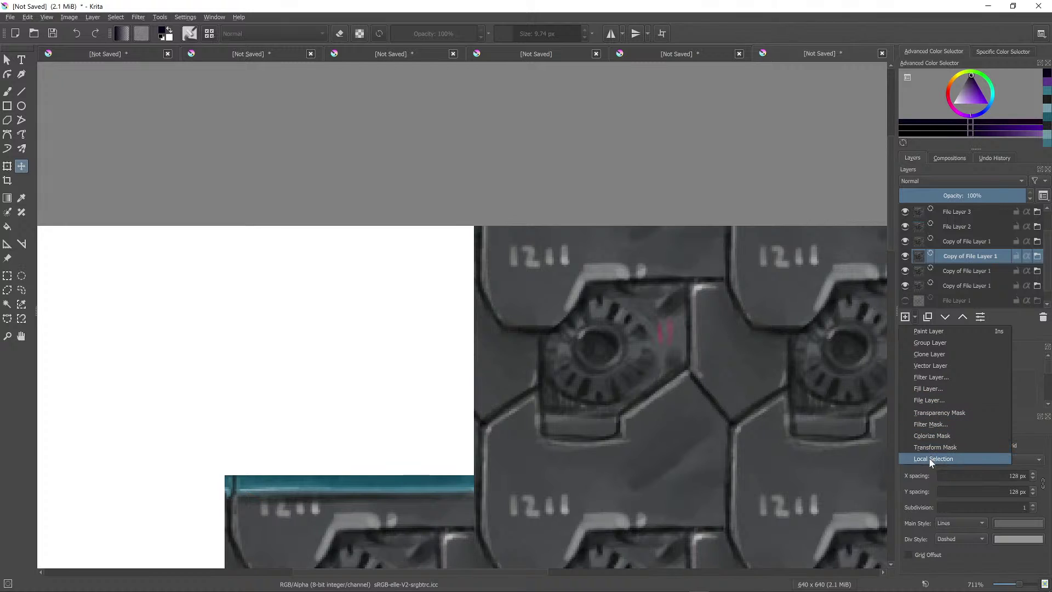
{"action": "left_click", "coordinate": [939, 412]}
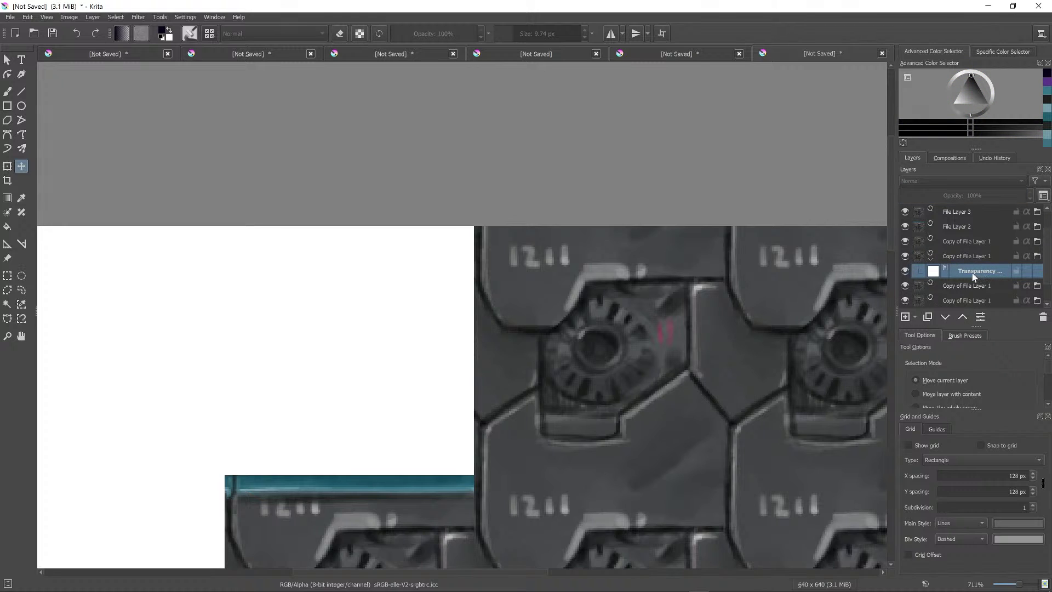
{"action": "mouse_move", "coordinate": [936, 278]}
{"action": "left_click", "coordinate": [7, 90]}
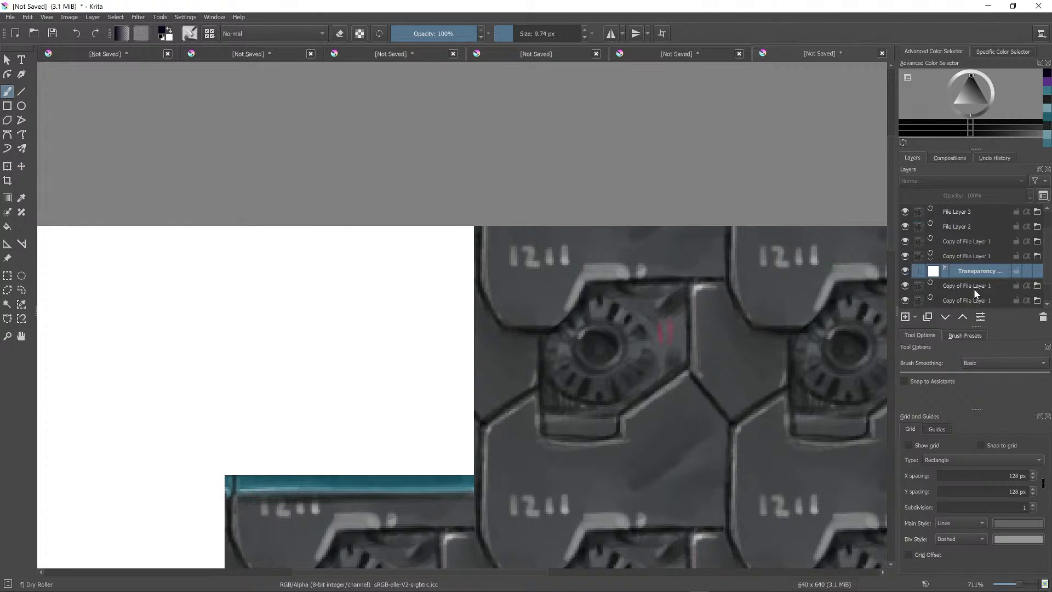
{"action": "key", "text": "shift+Delete"}
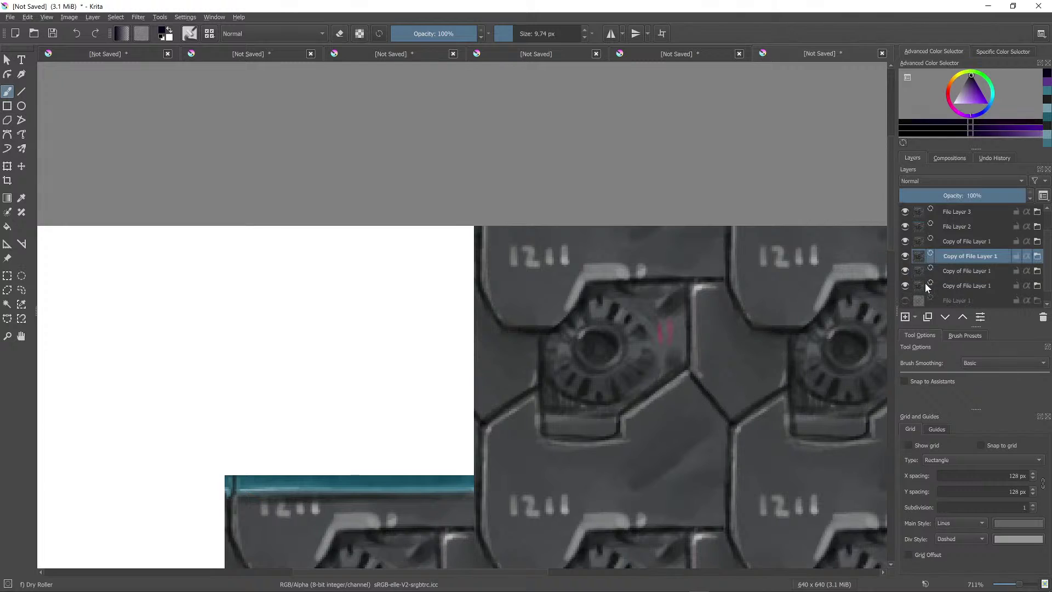
{"action": "left_click", "coordinate": [906, 256]}
{"action": "left_click", "coordinate": [906, 256]}
{"action": "right_click", "coordinate": [962, 257]}
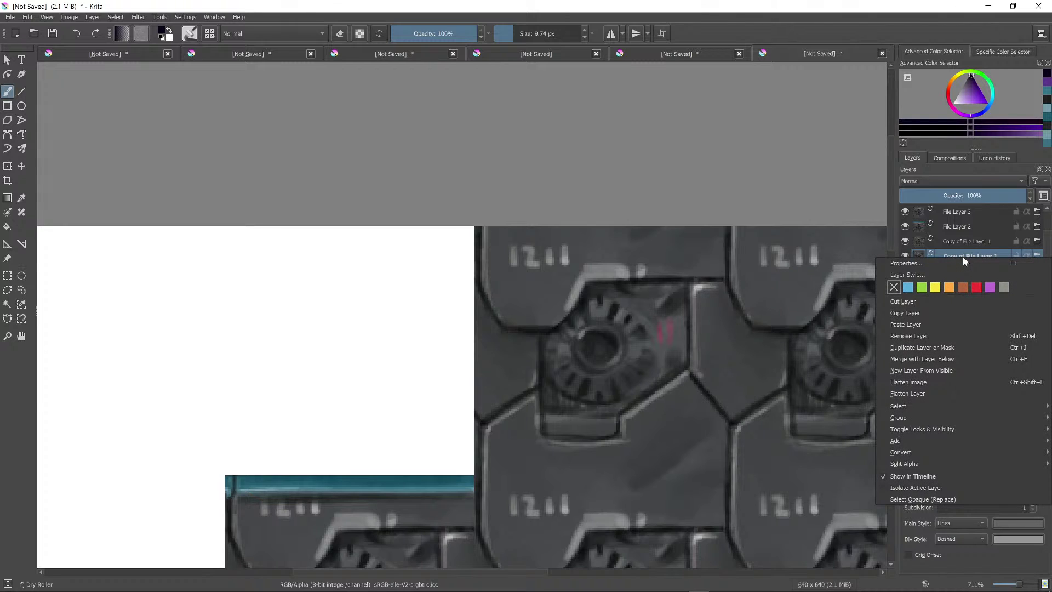
{"action": "left_click", "coordinate": [802, 268]}
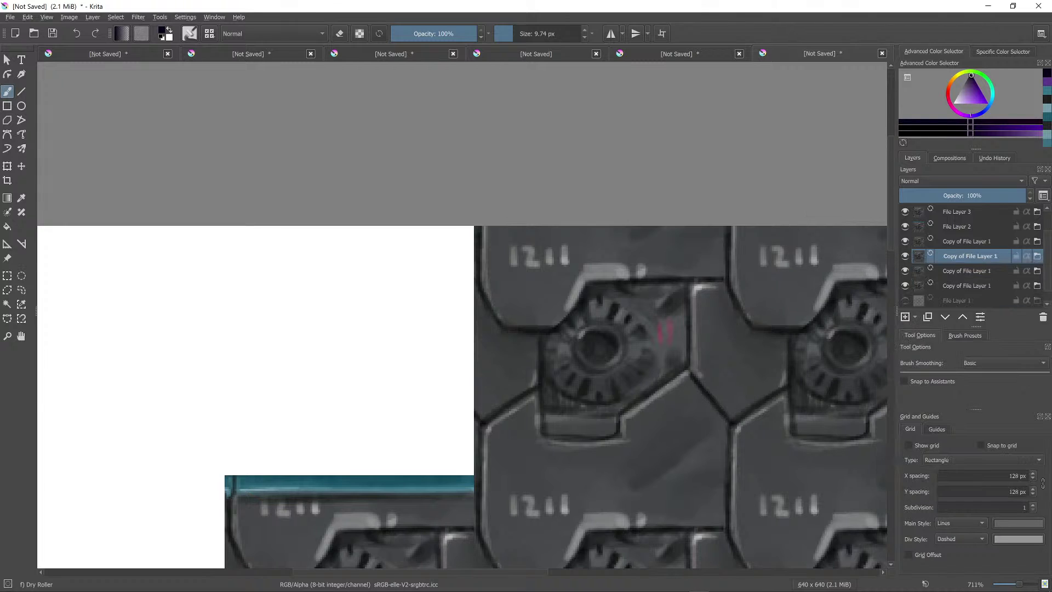
Add a new paint layer directly above the first-row, third-column Copy of File Layer 1.
{"action": "left_click", "coordinate": [914, 317]}
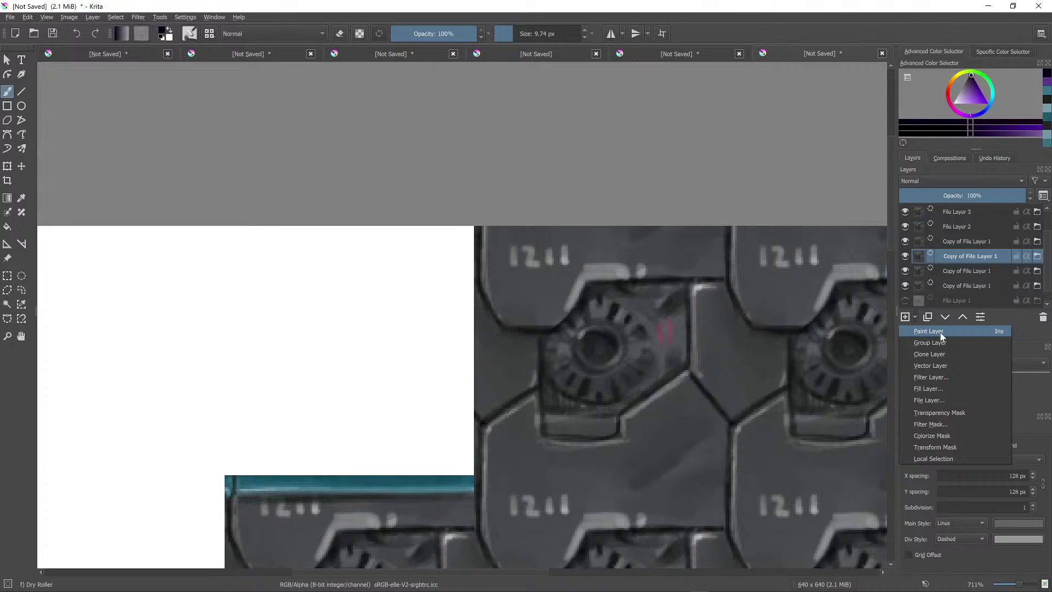
{"action": "key", "text": "Escape"}
{"action": "key", "text": "Insert"}
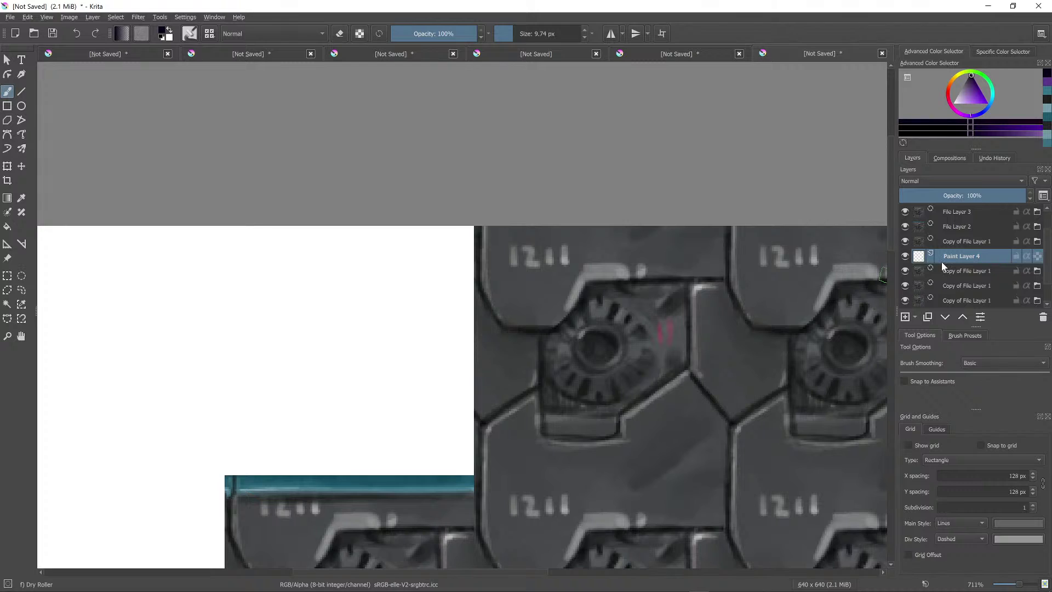
{"action": "left_click_drag", "start_coordinate": [930, 262], "coordinate": [934, 254]}
{"action": "left_click", "coordinate": [965, 272]}
{"action": "right_click", "coordinate": [965, 273]}
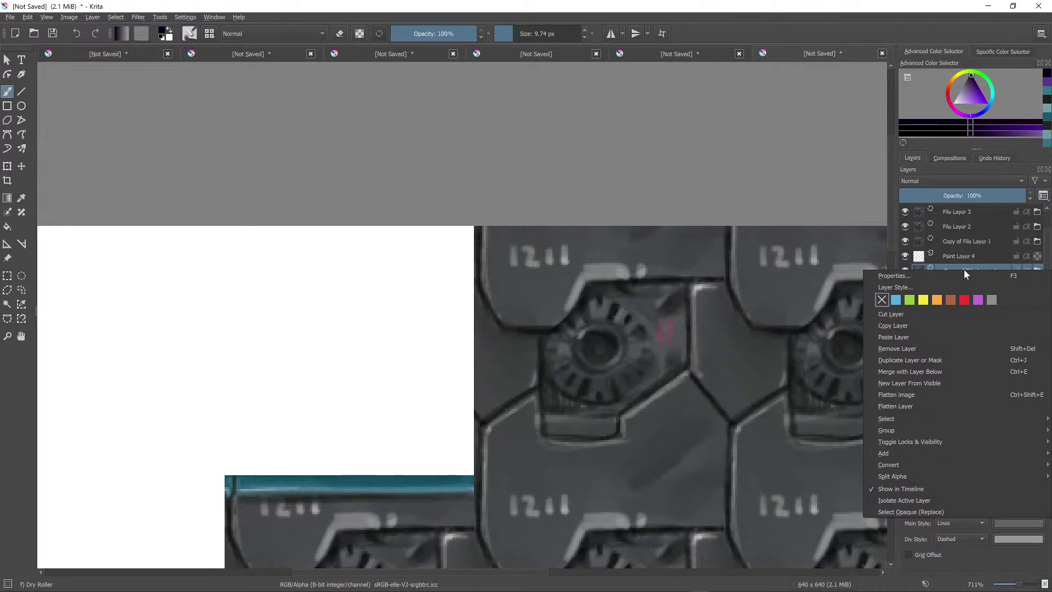
{"action": "mouse_move", "coordinate": [959, 440]}
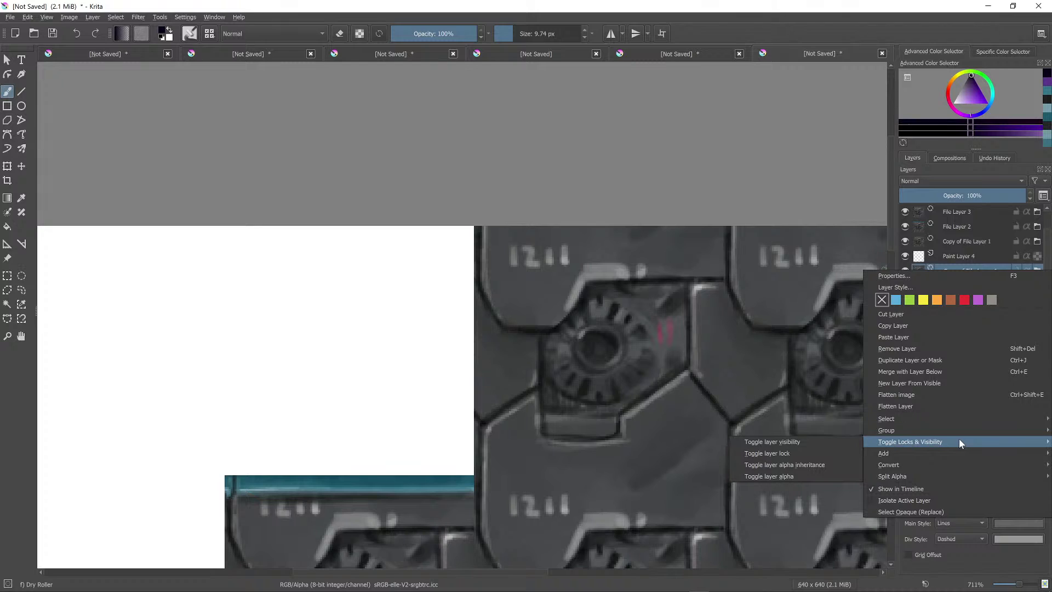
{"action": "left_click", "coordinate": [950, 276]}
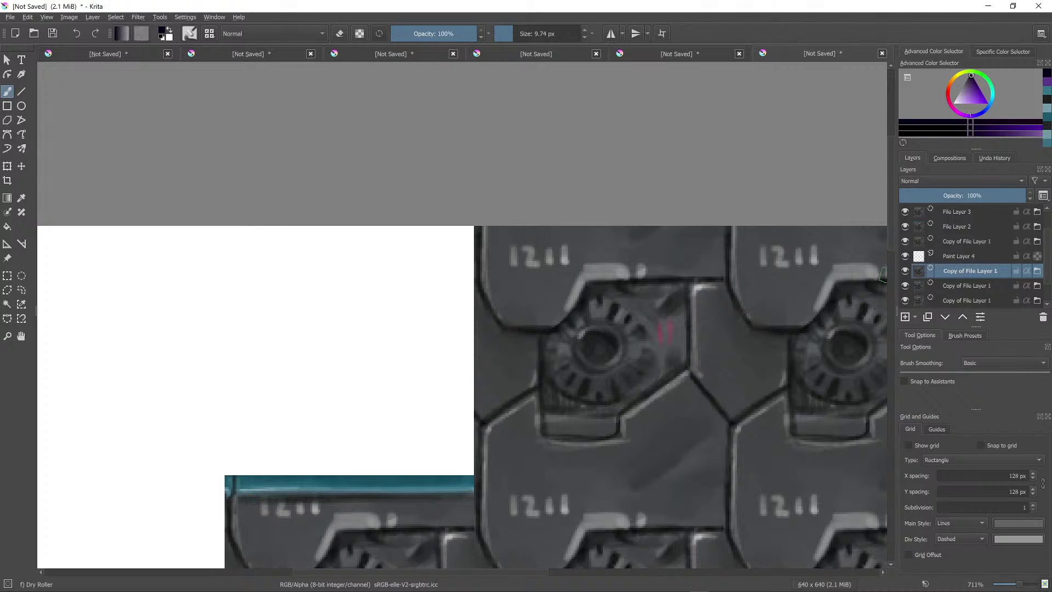
Hide Paint Layer 4 and toggle the layer alpha option for the Copy of File Layer 1 directly below it.
{"action": "left_click", "coordinate": [921, 258]}
{"action": "left_click", "coordinate": [905, 255]}
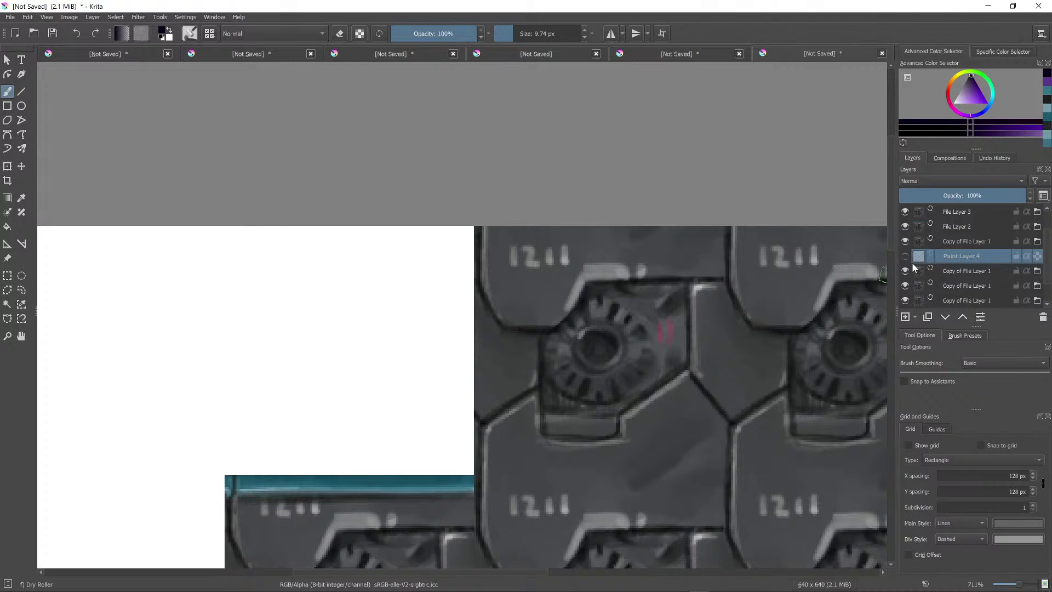
{"action": "left_click", "coordinate": [941, 271]}
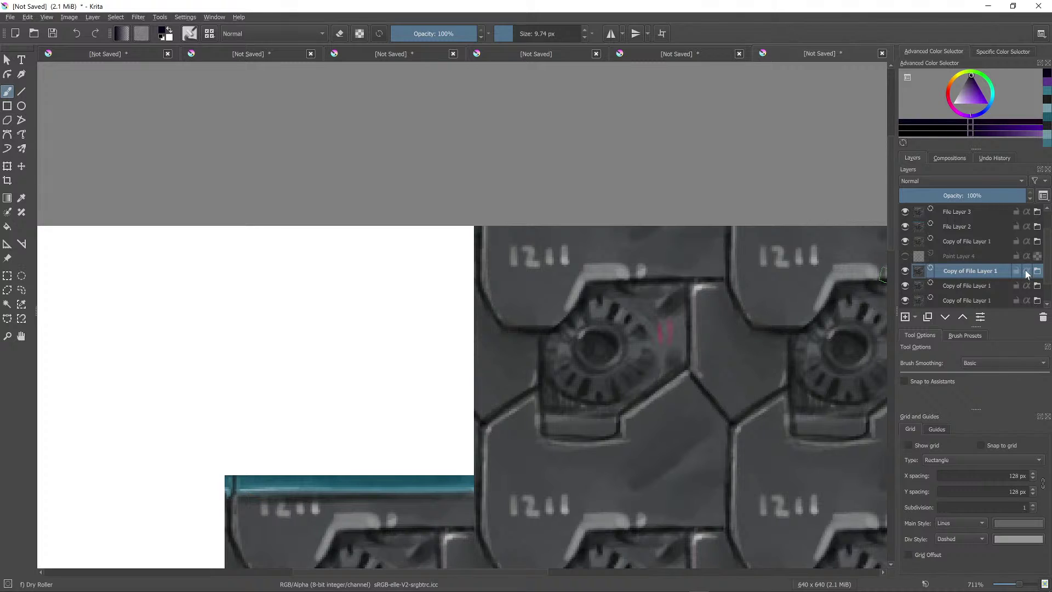
{"action": "right_click", "coordinate": [976, 272]}
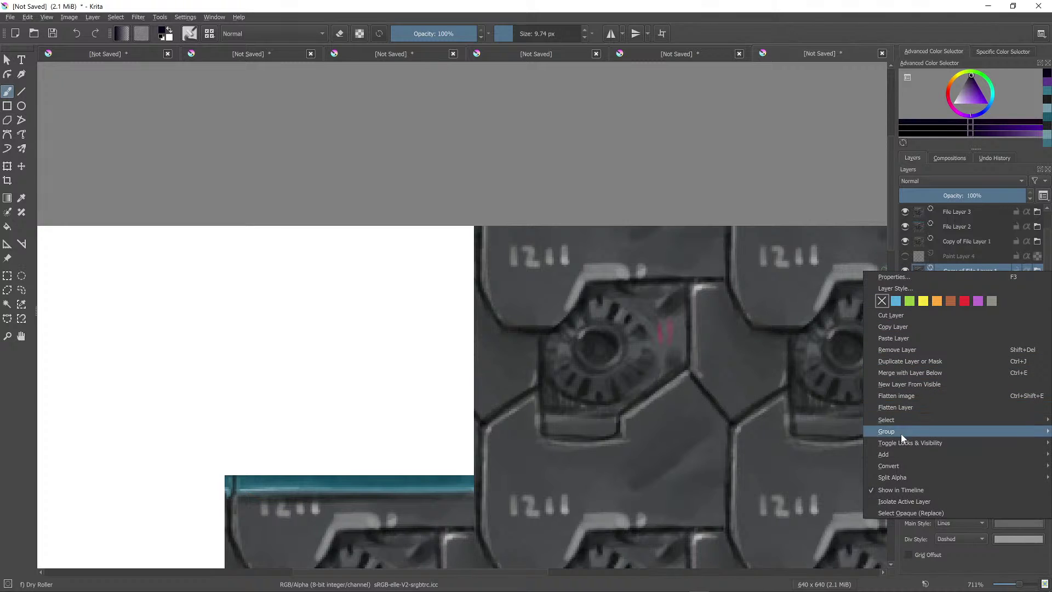
{"action": "mouse_move", "coordinate": [896, 456]}
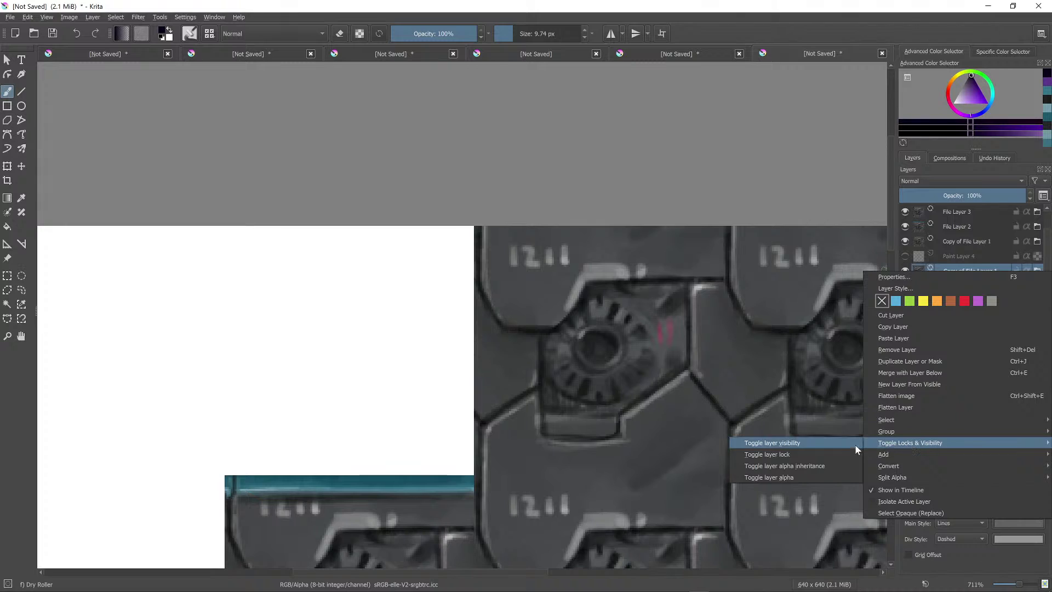
{"action": "left_click", "coordinate": [778, 478]}
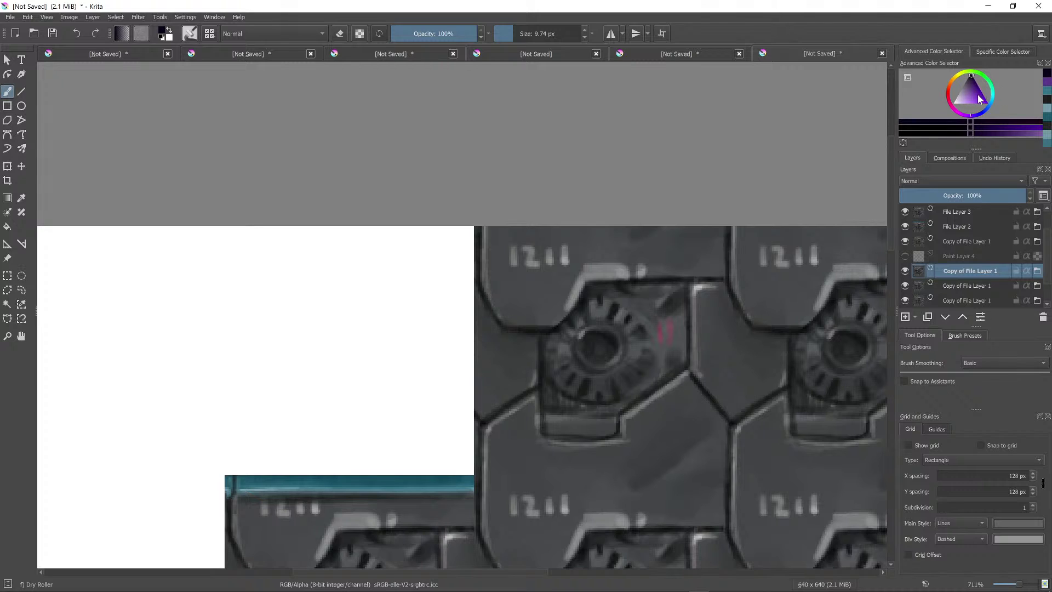
Add a paint layer above the first-row, third-column tile copy and paint a wide pale beige strip down the tile's left edge.
{"action": "left_click_drag", "start_coordinate": [978, 98], "coordinate": [958, 104]}
{"action": "left_click", "coordinate": [954, 77]}
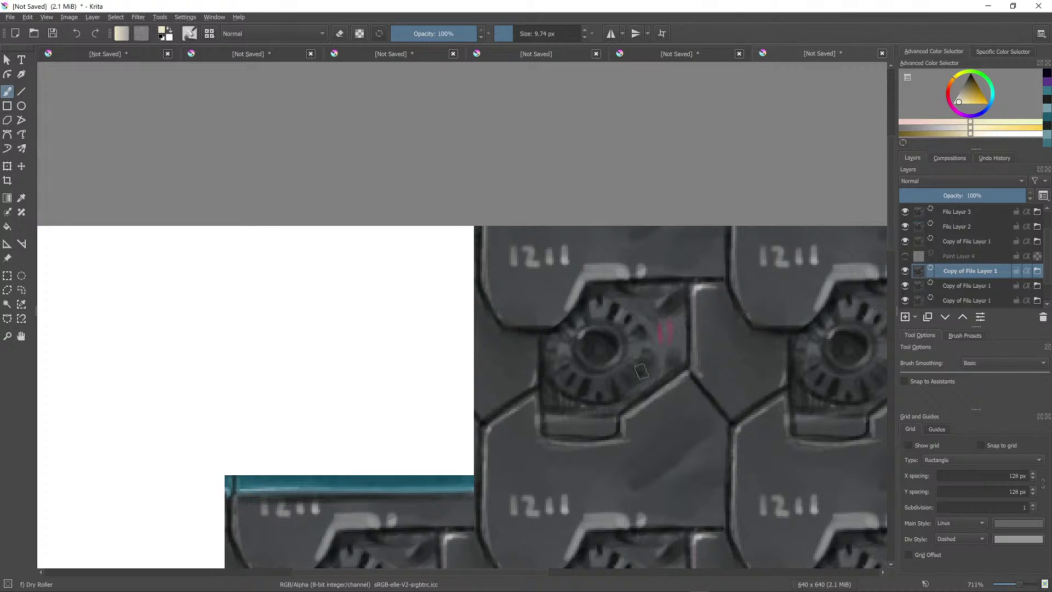
{"action": "right_click", "coordinate": [975, 273]}
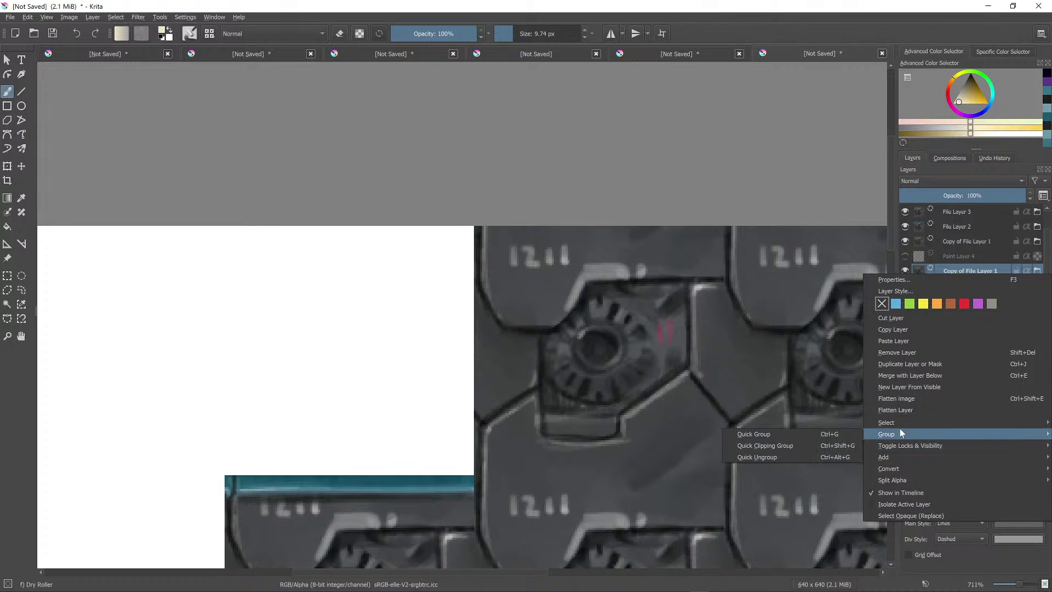
{"action": "left_click", "coordinate": [771, 198]}
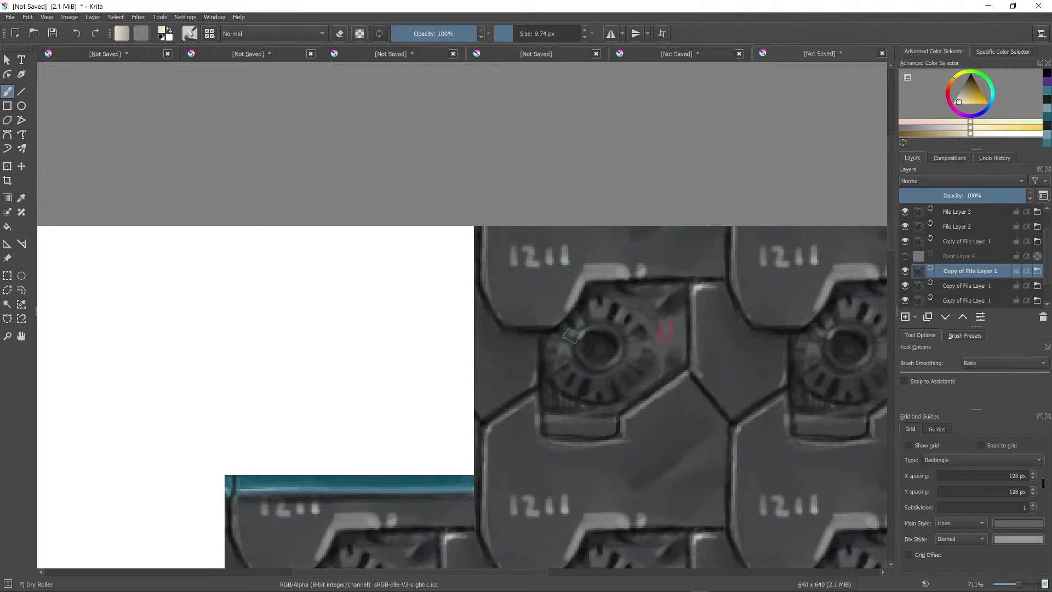
{"action": "left_click", "coordinate": [904, 318]}
{"action": "mouse_move", "coordinate": [479, 227]}
{"action": "left_mouse_down"}
{"action": "mouse_move", "coordinate": [481, 461]}
{"action": "mouse_move", "coordinate": [487, 241]}
{"action": "mouse_move", "coordinate": [493, 354]}
{"action": "mouse_move", "coordinate": [484, 472]}
{"action": "mouse_move", "coordinate": [490, 434]}
{"action": "left_mouse_up"}
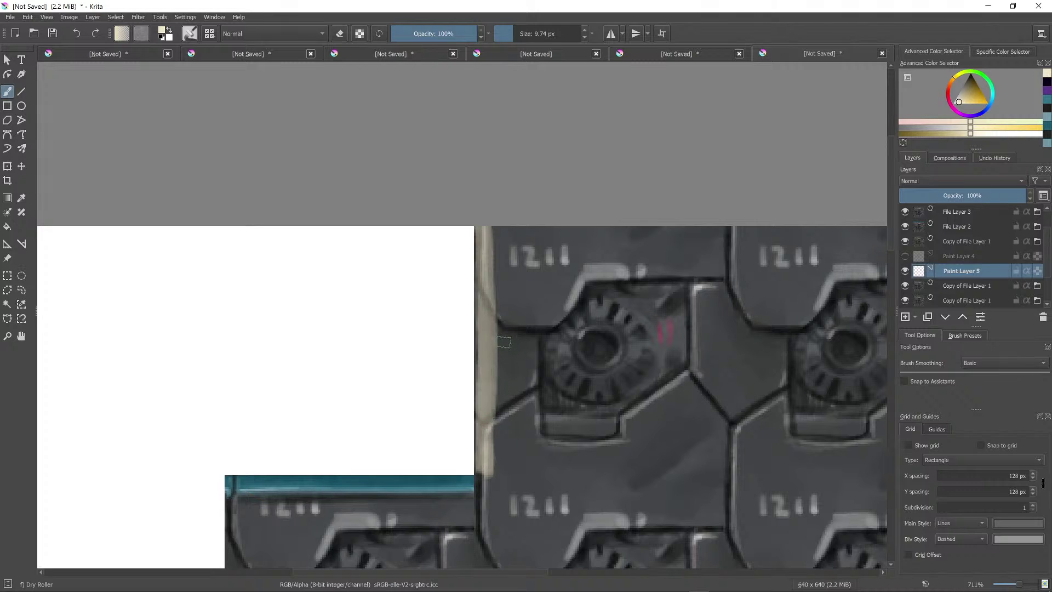
Reduce the brush size to 3 px and paint a thin beige line beside the wide strip along the tile's full height.
{"action": "key", "text": "bracketleft"}
{"action": "key", "text": "bracketleft"}
{"action": "key", "text": "bracketleft"}
{"action": "key", "text": "bracketleft"}
{"action": "key", "text": "bracketleft"}
{"action": "key", "text": "bracketright"}
{"action": "key", "text": "bracketright"}
{"action": "mouse_move", "coordinate": [505, 328]}
{"action": "left_mouse_down"}
{"action": "mouse_move", "coordinate": [507, 398]}
{"action": "mouse_move", "coordinate": [507, 331]}
{"action": "left_mouse_up"}
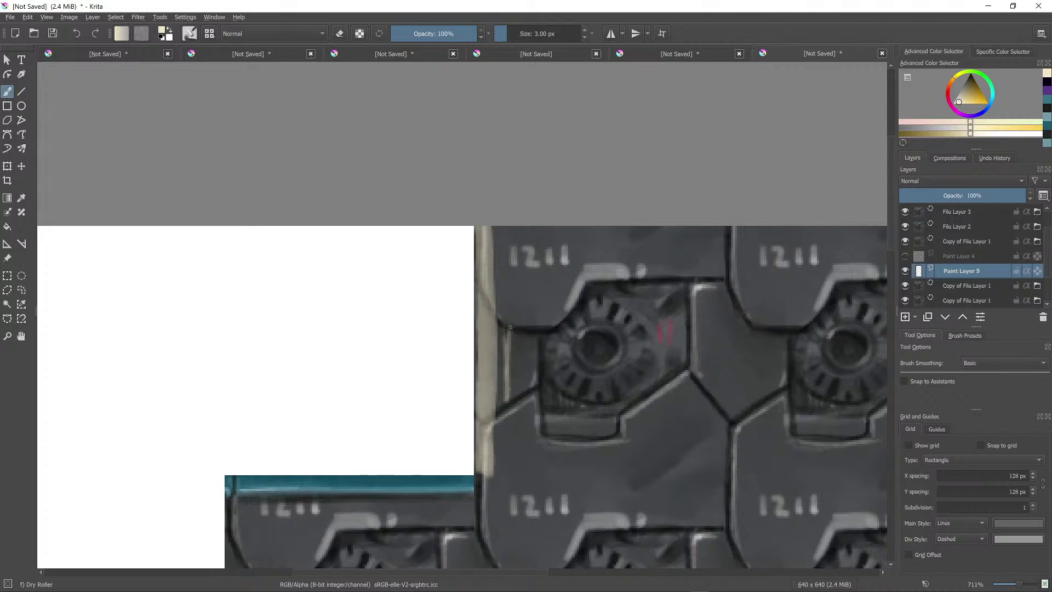
{"action": "mouse_move", "coordinate": [505, 260]}
{"action": "left_mouse_down"}
{"action": "mouse_move", "coordinate": [506, 246]}
{"action": "mouse_move", "coordinate": [514, 323]}
{"action": "mouse_move", "coordinate": [498, 228]}
{"action": "left_mouse_up"}
Sample dark and beige-grey tones from the tile and refine the lines between the beige strip and the tile's lower panel.
{"action": "left_click", "coordinate": [535, 330], "text": "ctrl"}
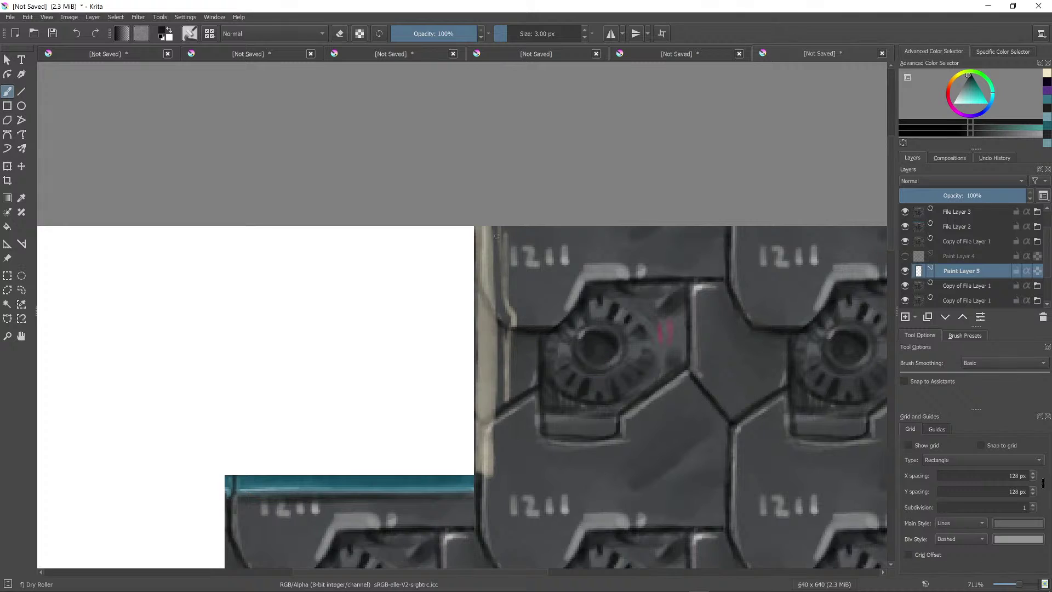
{"action": "left_click_drag", "start_coordinate": [498, 282], "coordinate": [505, 471]}
{"action": "left_click", "coordinate": [507, 379], "text": "ctrl"}
{"action": "left_click", "coordinate": [506, 406], "text": "ctrl"}
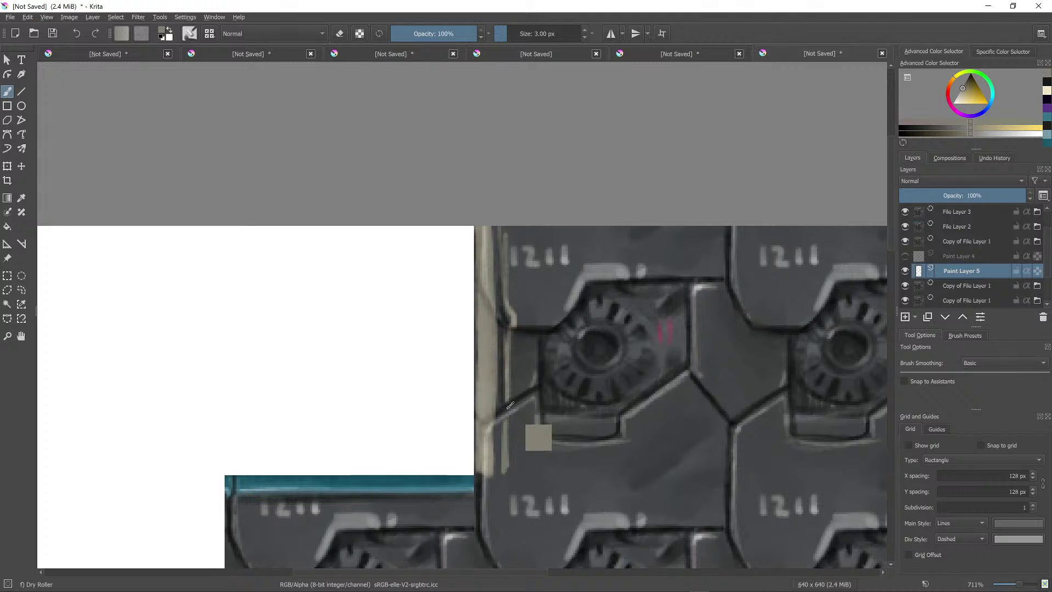
{"action": "left_click_drag", "start_coordinate": [503, 414], "coordinate": [500, 466]}
{"action": "mouse_move", "coordinate": [500, 422]}
{"action": "left_mouse_down"}
{"action": "mouse_move", "coordinate": [499, 463]}
{"action": "mouse_move", "coordinate": [498, 416]}
{"action": "left_mouse_up"}
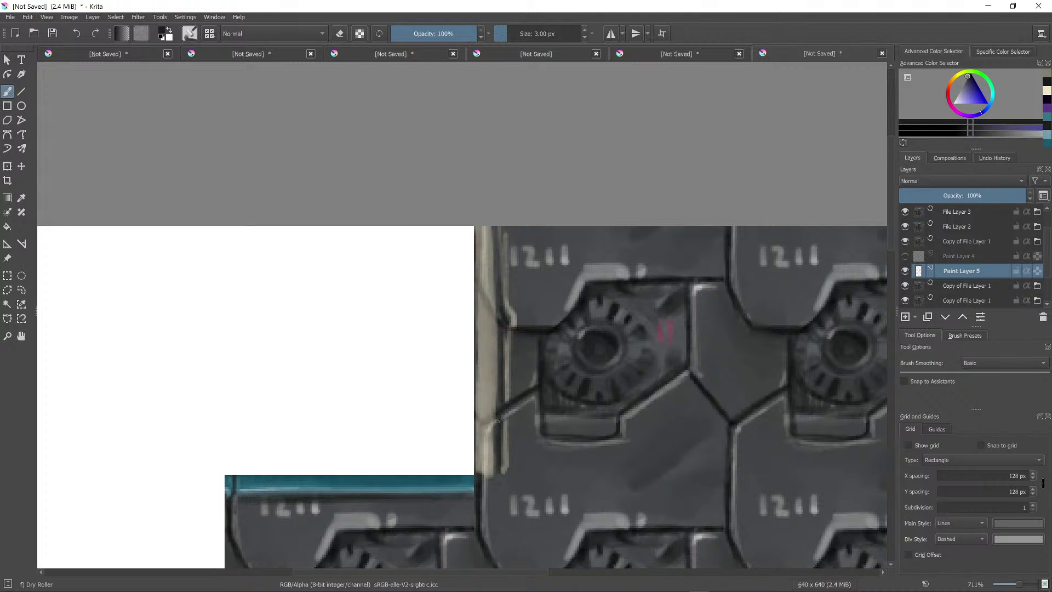
Add short dark shading strokes across the middle of the beige strip.
{"action": "scroll", "coordinate": [430, 493], "scroll_direction": "down", "scroll_amount": 6}
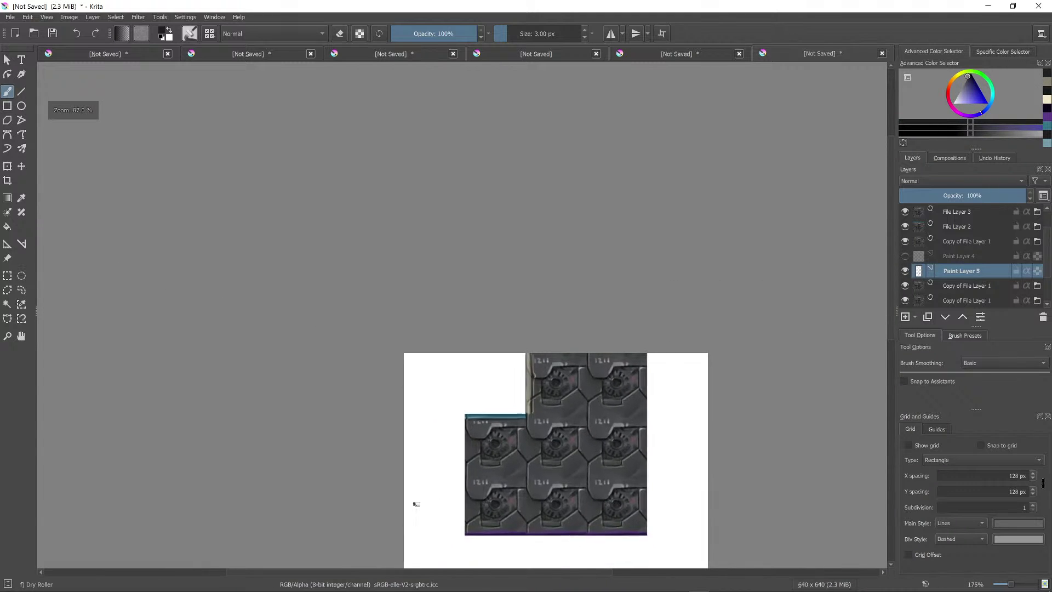
{"action": "scroll", "coordinate": [539, 438], "scroll_direction": "up", "scroll_amount": 5}
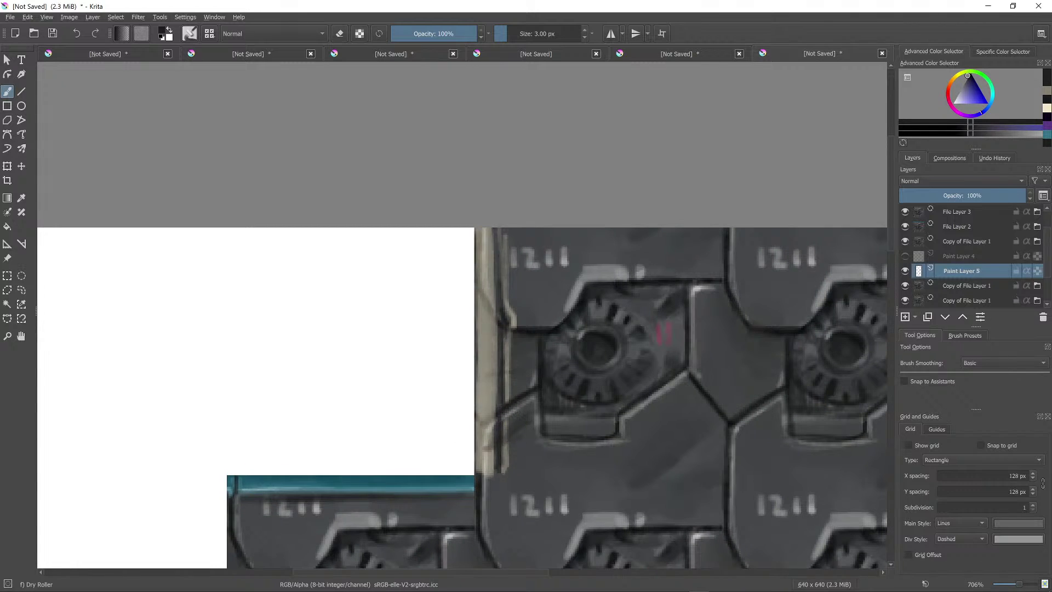
{"action": "left_click_drag", "start_coordinate": [483, 380], "coordinate": [491, 369]}
{"action": "left_click_drag", "start_coordinate": [485, 371], "coordinate": [498, 365]}
Compare the tile with Paint Layer 5 hidden and shown, and merge that layer into the tile copy below it.
{"action": "scroll", "coordinate": [565, 382], "scroll_direction": "down", "scroll_amount": 4}
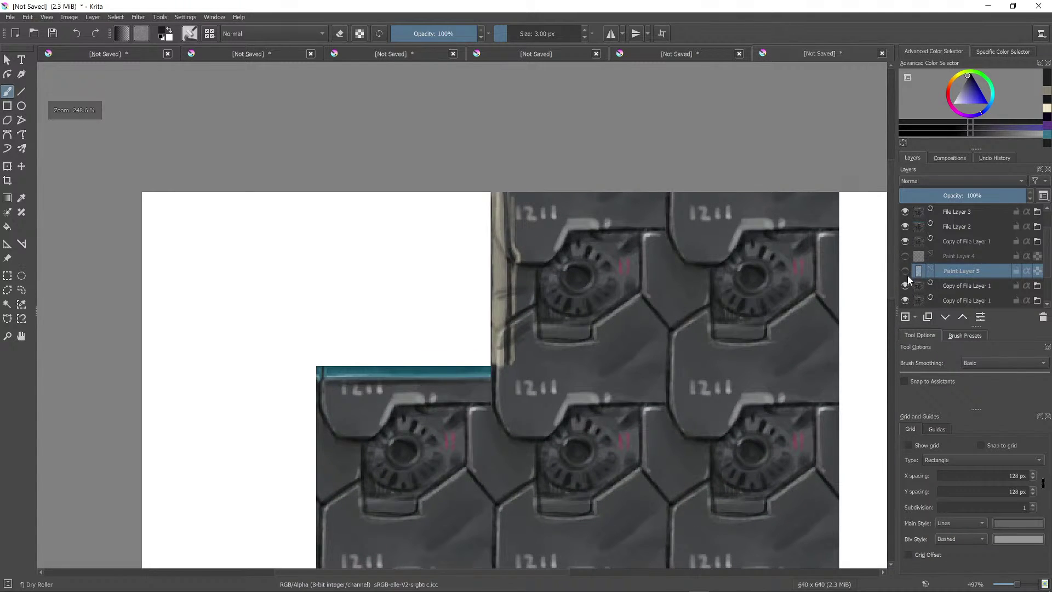
{"action": "left_click", "coordinate": [905, 271]}
{"action": "left_click", "coordinate": [905, 271]}
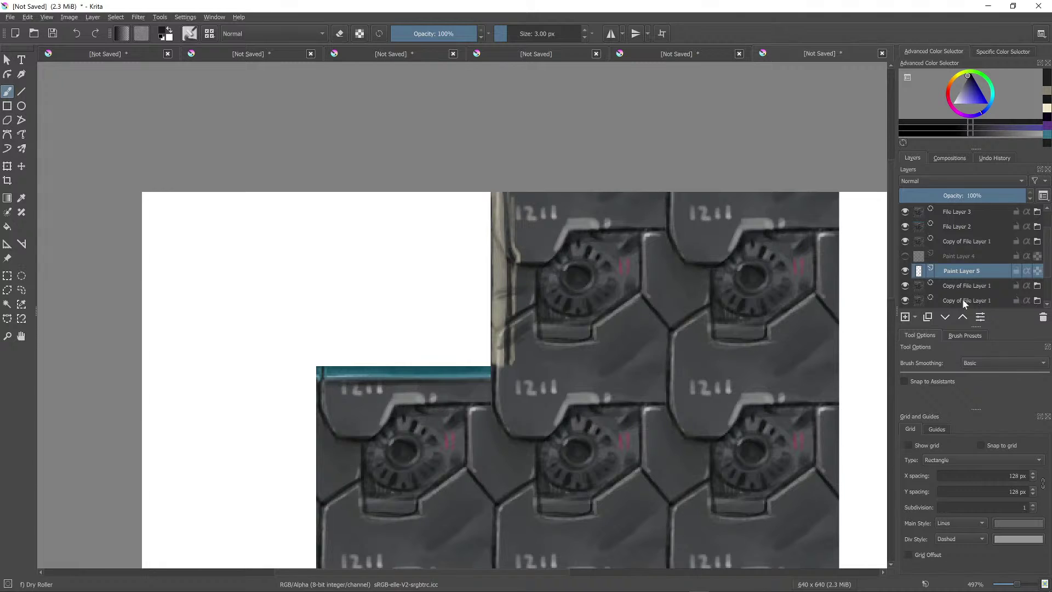
{"action": "key", "text": "ctrl+e"}
Toggle the merged Copy of File Layer 1 off and on repeatedly to check what it contains.
{"action": "left_click", "coordinate": [904, 271]}
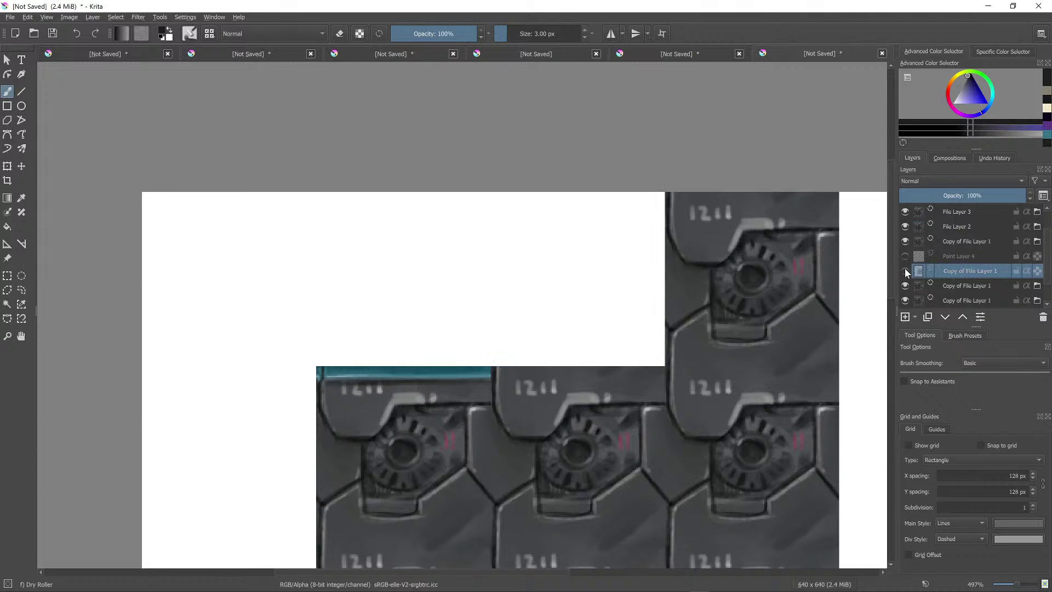
{"action": "left_click", "coordinate": [905, 271]}
{"action": "left_click", "coordinate": [905, 271]}
{"action": "left_click", "coordinate": [905, 271]}
{"action": "left_click", "coordinate": [905, 271]}
{"action": "left_click", "coordinate": [905, 271]}
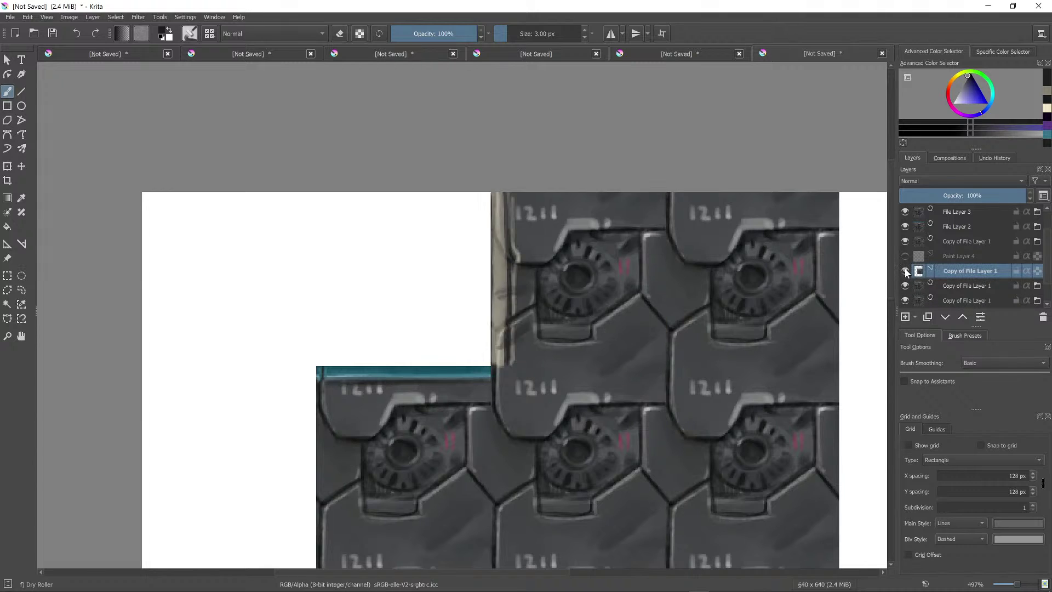
{"action": "left_click", "coordinate": [905, 271]}
{"action": "left_click", "coordinate": [905, 271]}
{"action": "left_click", "coordinate": [905, 270]}
{"action": "left_click", "coordinate": [905, 270]}
Hide and show the two Copy of File Layer 1 layers below the merged one to identify their tiles.
{"action": "scroll", "coordinate": [585, 346], "scroll_direction": "up", "scroll_amount": 1}
{"action": "left_click_drag", "start_coordinate": [599, 360], "coordinate": [650, 351]}
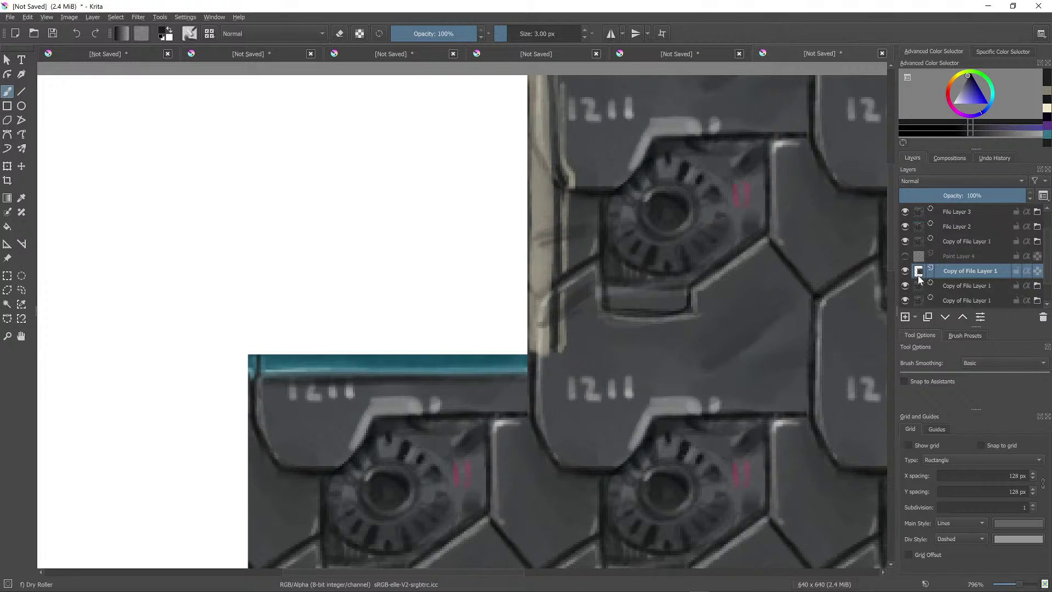
{"action": "left_click", "coordinate": [905, 287]}
{"action": "left_click", "coordinate": [905, 300]}
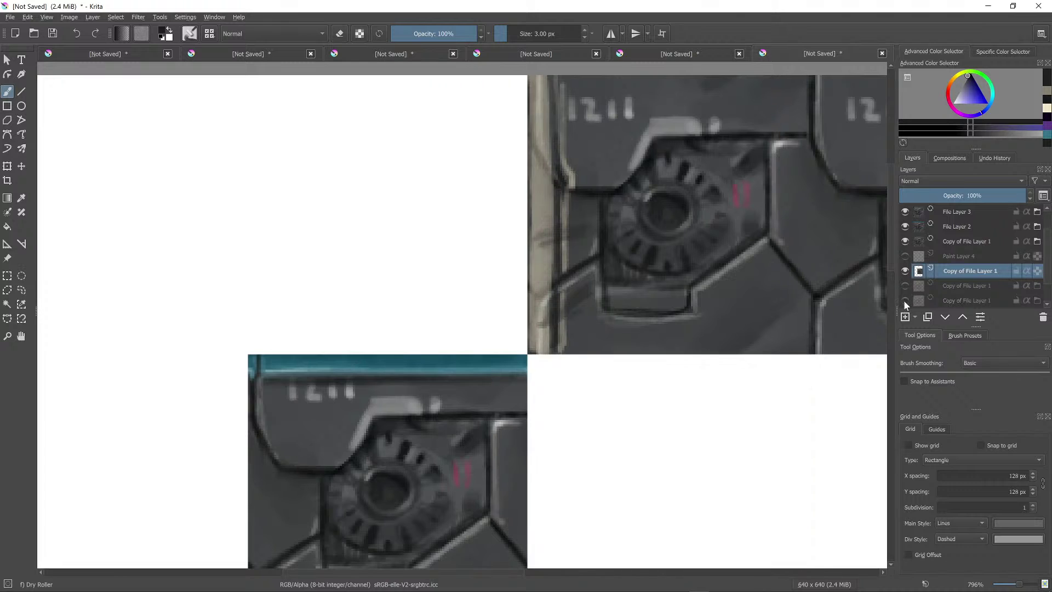
{"action": "left_click", "coordinate": [902, 281]}
{"action": "left_click", "coordinate": [903, 282]}
{"action": "left_click", "coordinate": [903, 295]}
{"action": "left_click", "coordinate": [904, 301]}
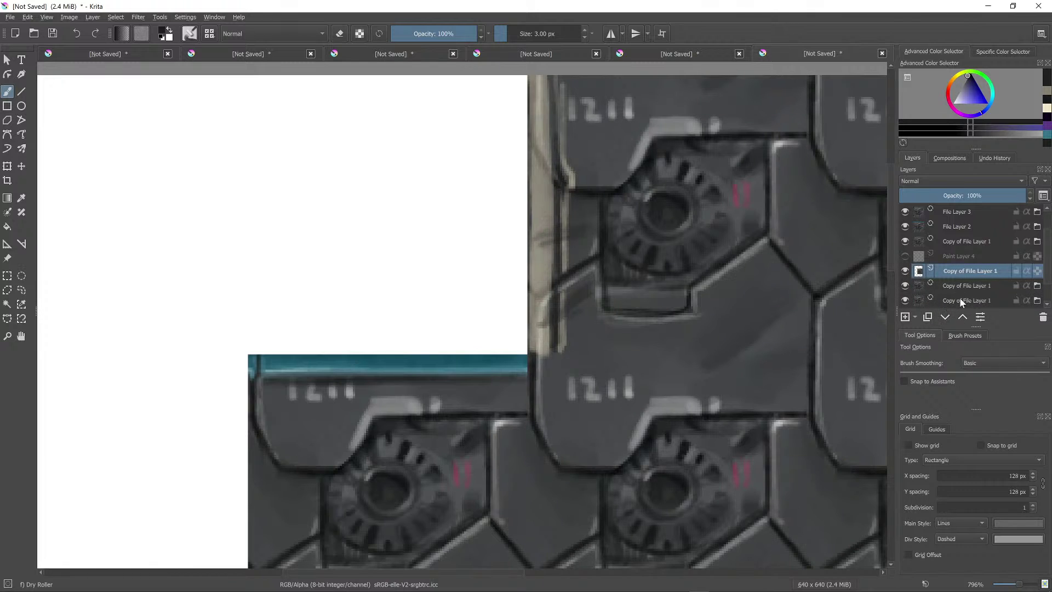
Add a paint layer above the second-row, third-column tile copy and extend the beige strip slightly into that tile's upper edge.
{"action": "left_click", "coordinate": [960, 299]}
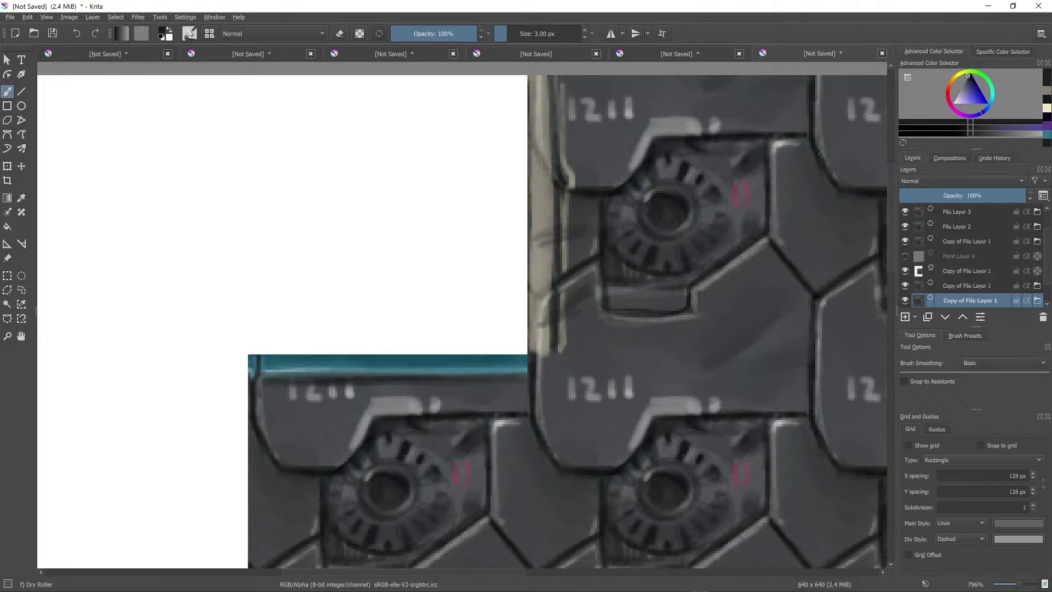
{"action": "left_click", "coordinate": [540, 359], "text": "ctrl"}
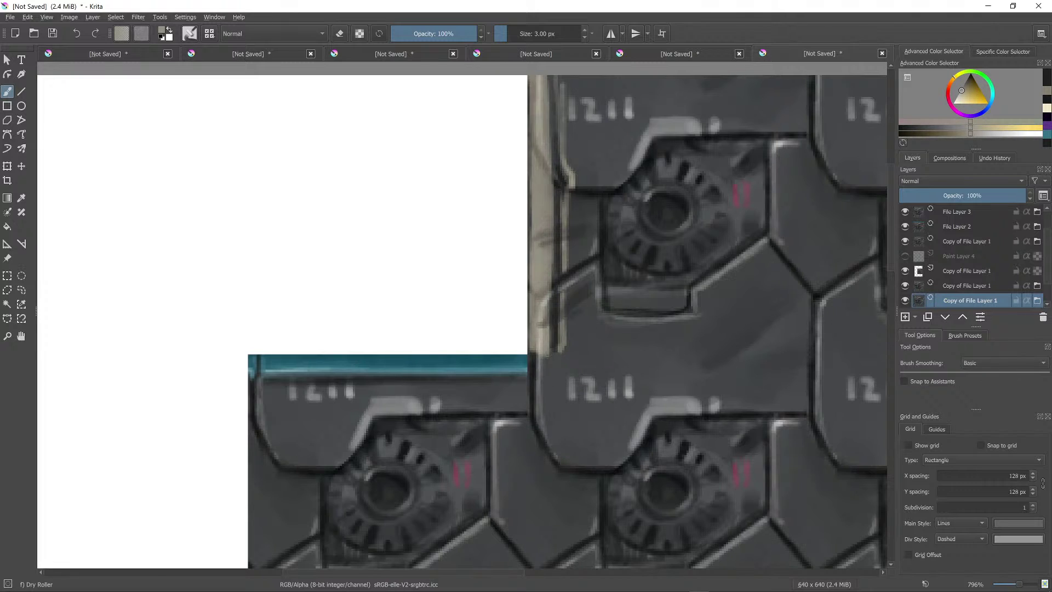
{"action": "left_click", "coordinate": [905, 300]}
{"action": "left_click", "coordinate": [904, 301]}
{"action": "key", "text": "Insert"}
{"action": "left_click_drag", "start_coordinate": [537, 359], "coordinate": [550, 362]}
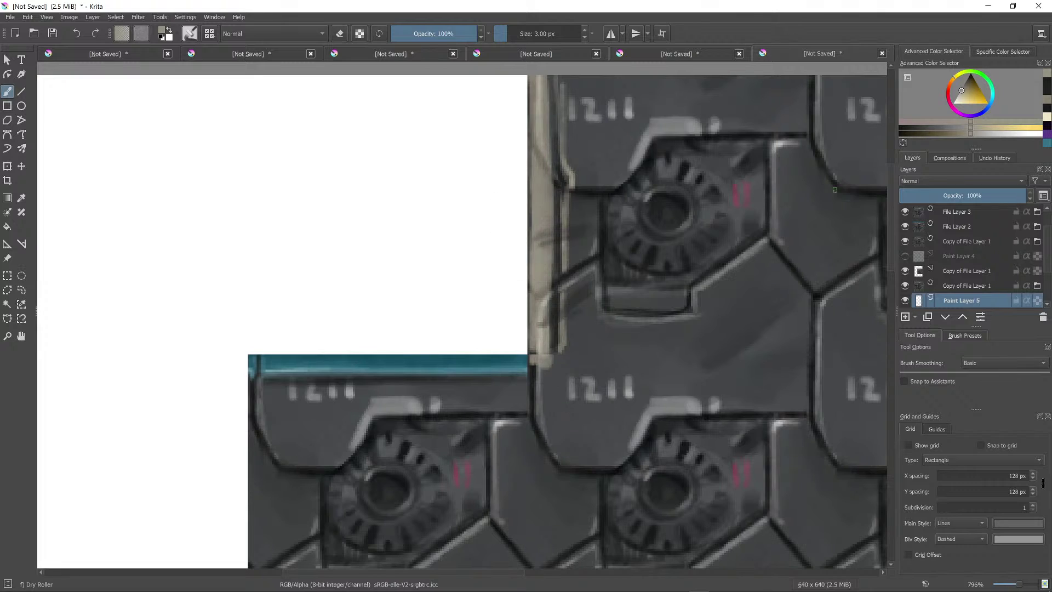
On Paint Layer 5, extend the thin beige line and the dark seam beside it into the second-row, third-column tile.
{"action": "scroll", "coordinate": [956, 288], "scroll_direction": "down", "scroll_amount": 1}
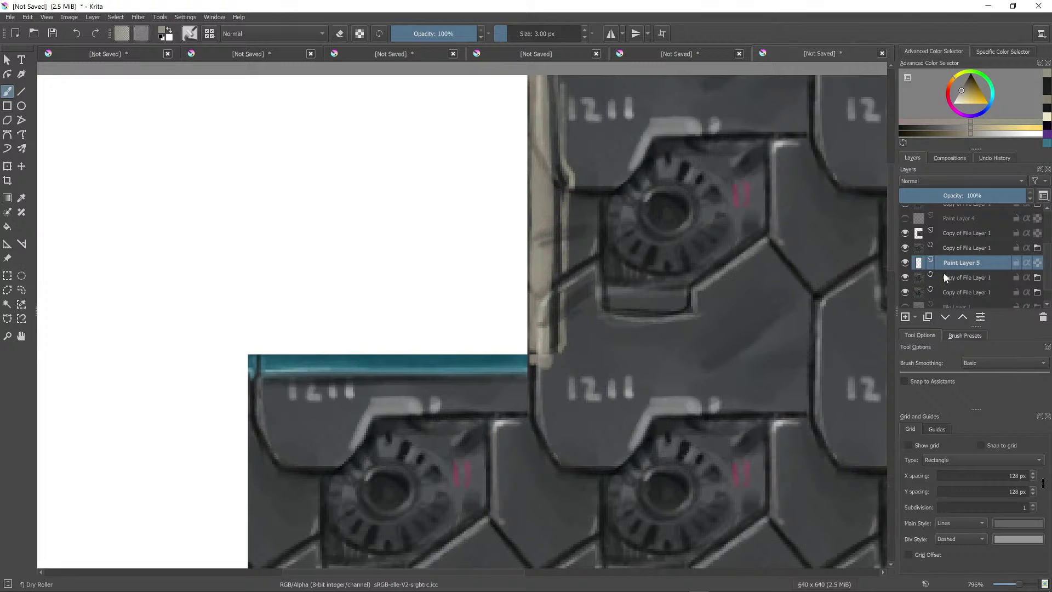
{"action": "mouse_move", "coordinate": [1033, 280]}
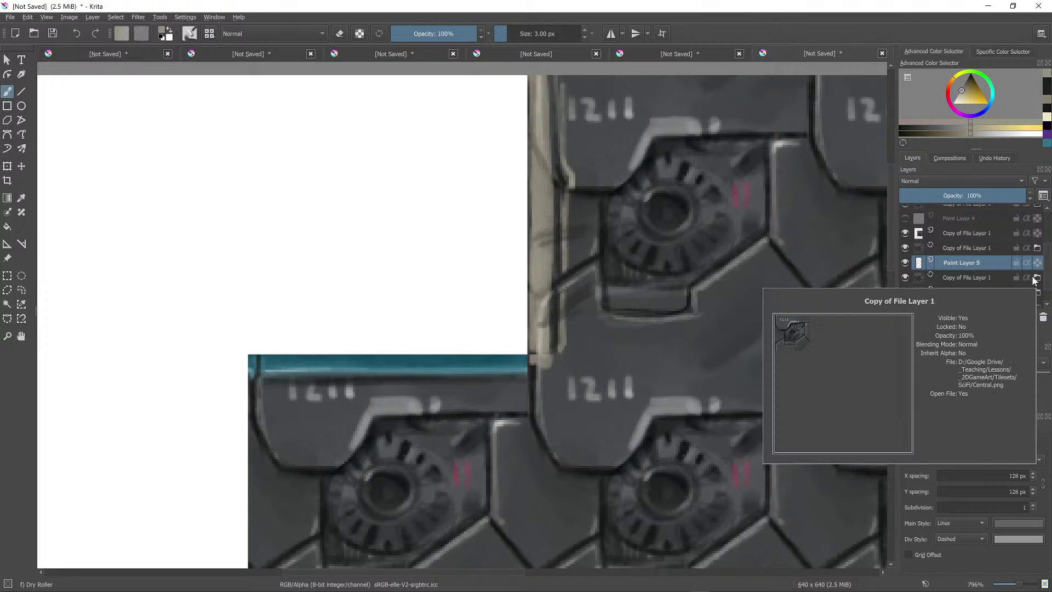
{"action": "left_click", "coordinate": [959, 277]}
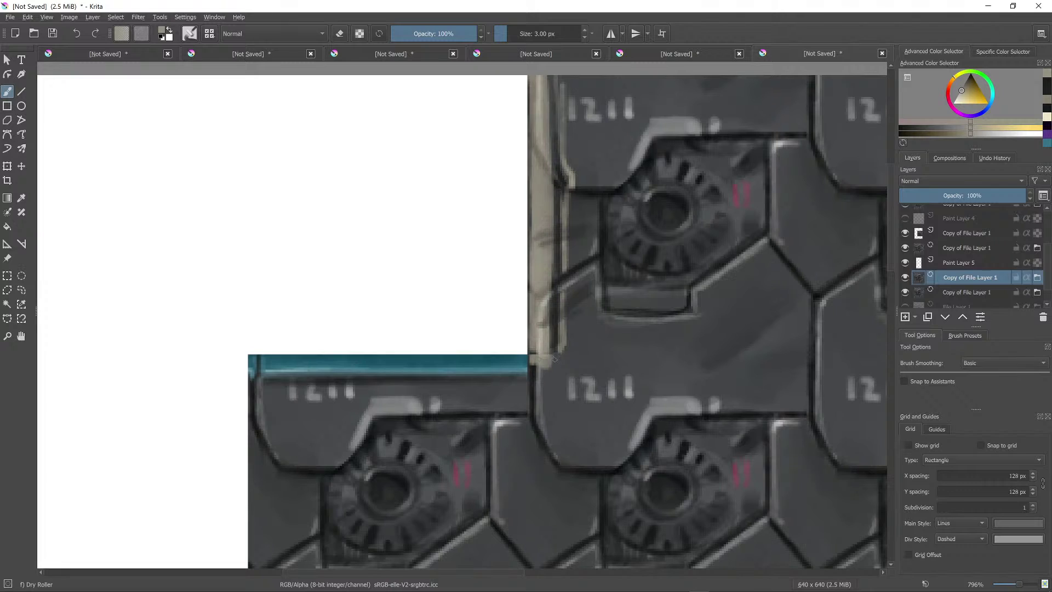
{"action": "left_click", "coordinate": [954, 265]}
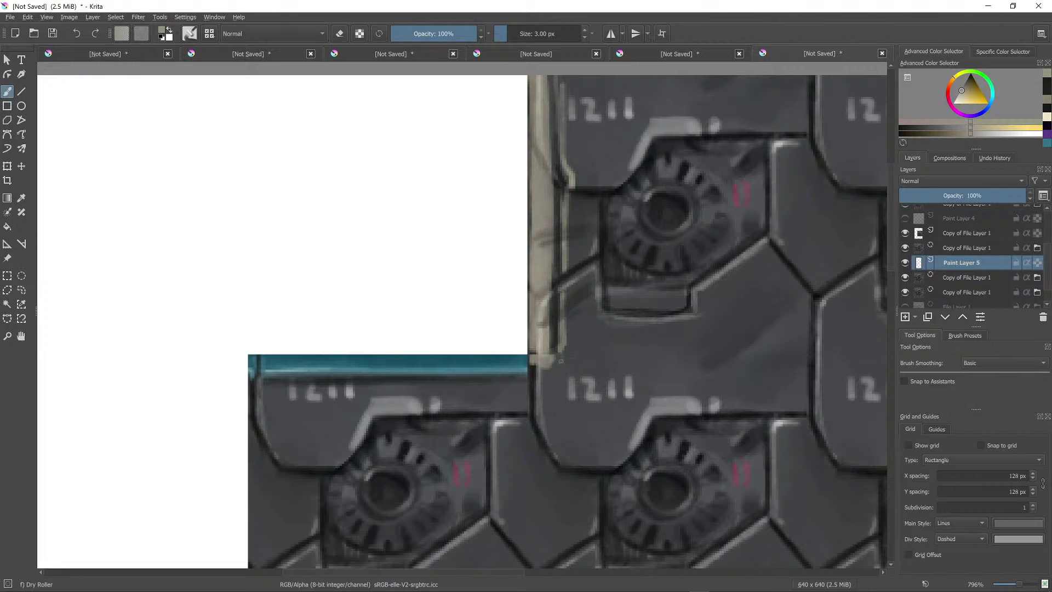
{"action": "left_click", "coordinate": [560, 361]}
{"action": "left_click", "coordinate": [556, 357], "text": "ctrl"}
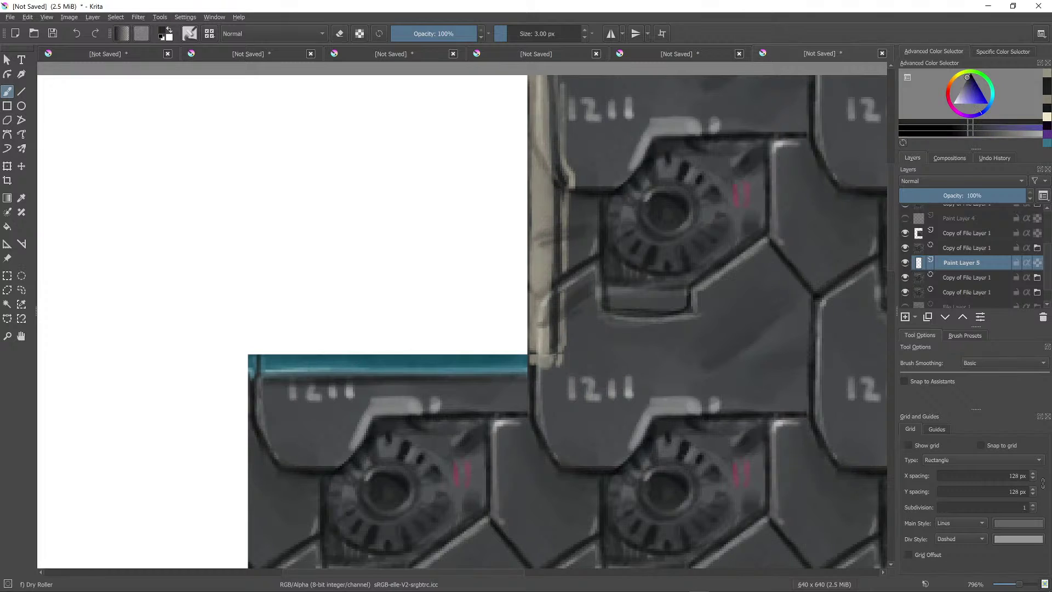
{"action": "left_click_drag", "start_coordinate": [554, 359], "coordinate": [552, 360]}
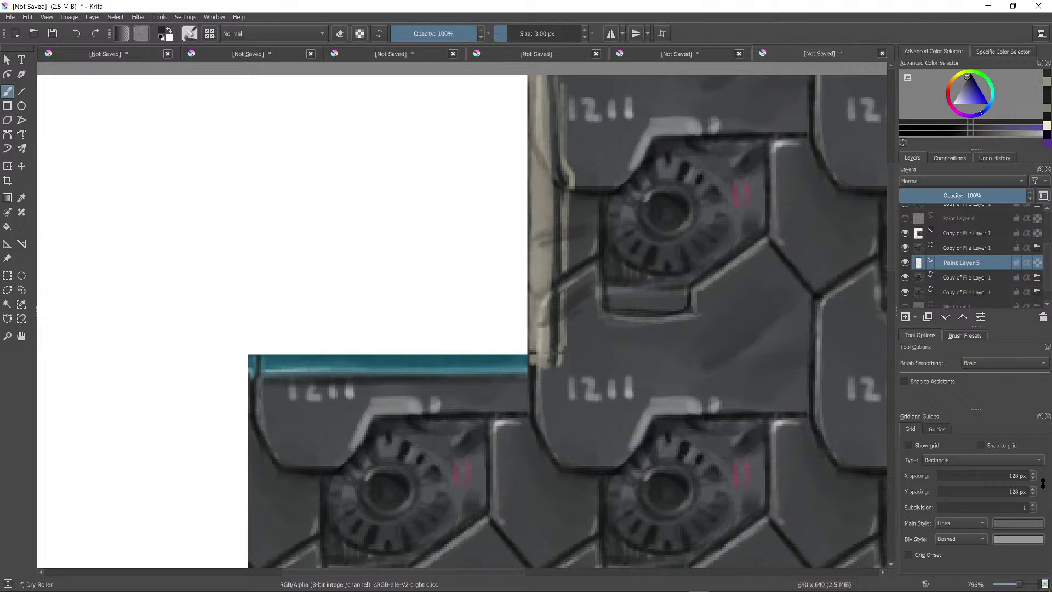
Sample the neighbouring teal tones and extend the teal band into the upper-left corner of the second-row, third-column tile.
{"action": "left_click", "coordinate": [529, 358], "text": "ctrl"}
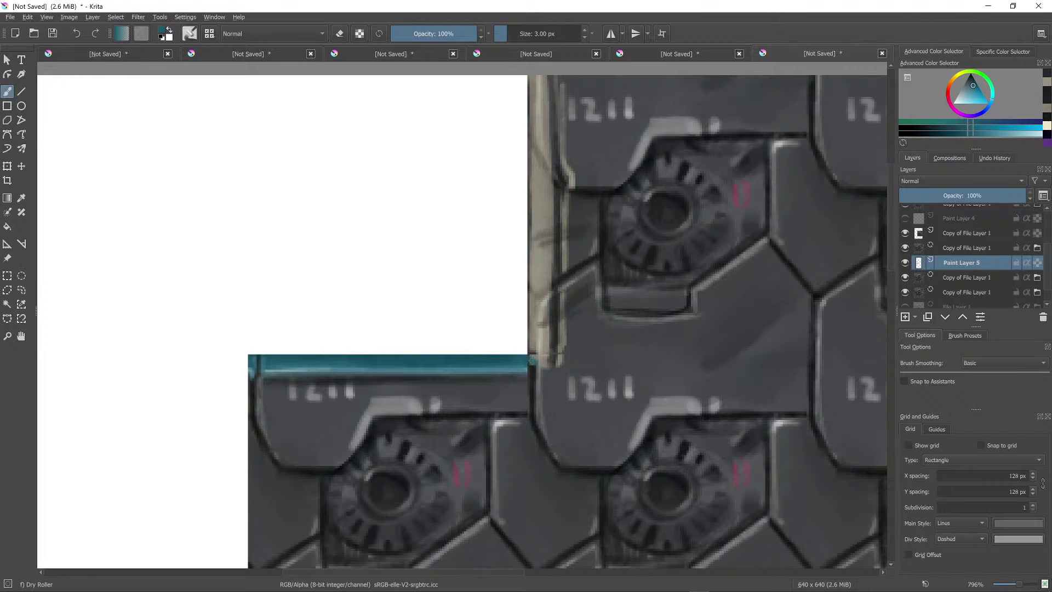
{"action": "left_click_drag", "start_coordinate": [530, 359], "coordinate": [537, 362]}
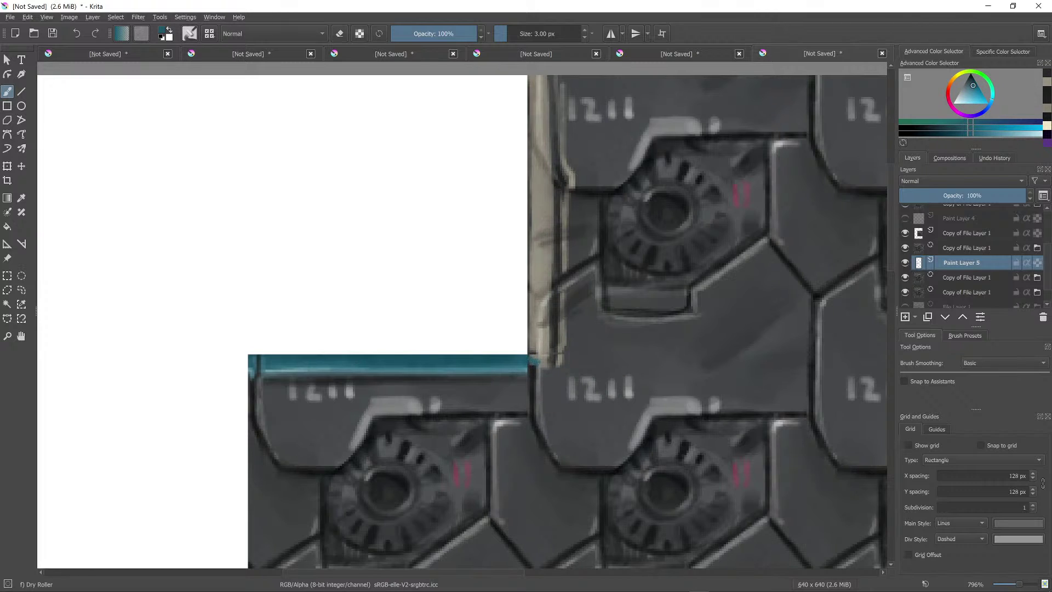
{"action": "left_click", "coordinate": [531, 363], "text": "ctrl"}
{"action": "left_click_drag", "start_coordinate": [530, 367], "coordinate": [536, 370]}
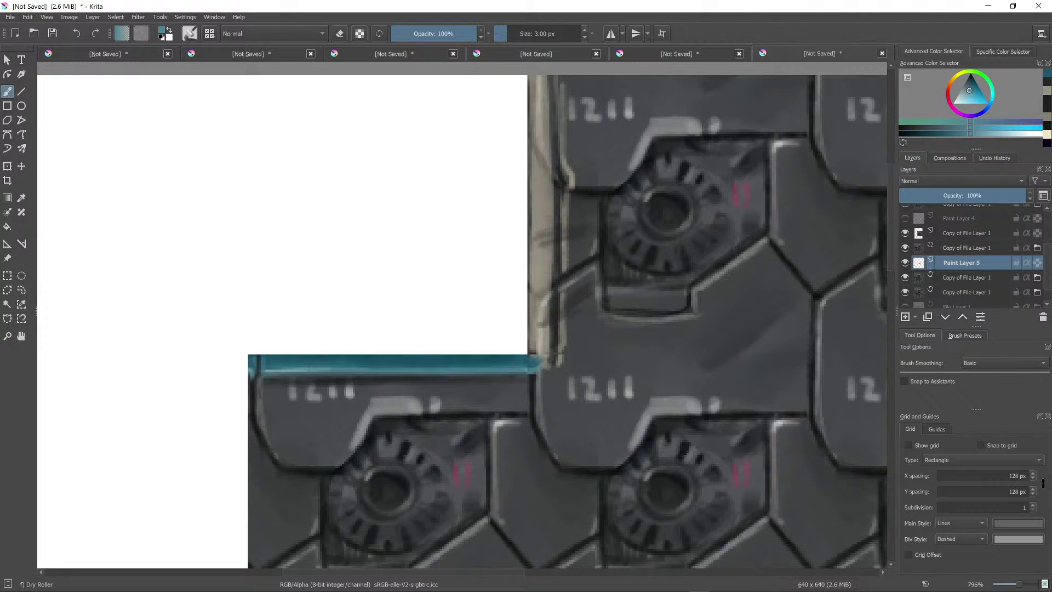
Taper the teal band's end to a point with sampled teal tones and darken the joint where it meets the beige strip.
{"action": "left_click", "coordinate": [551, 356], "text": "ctrl"}
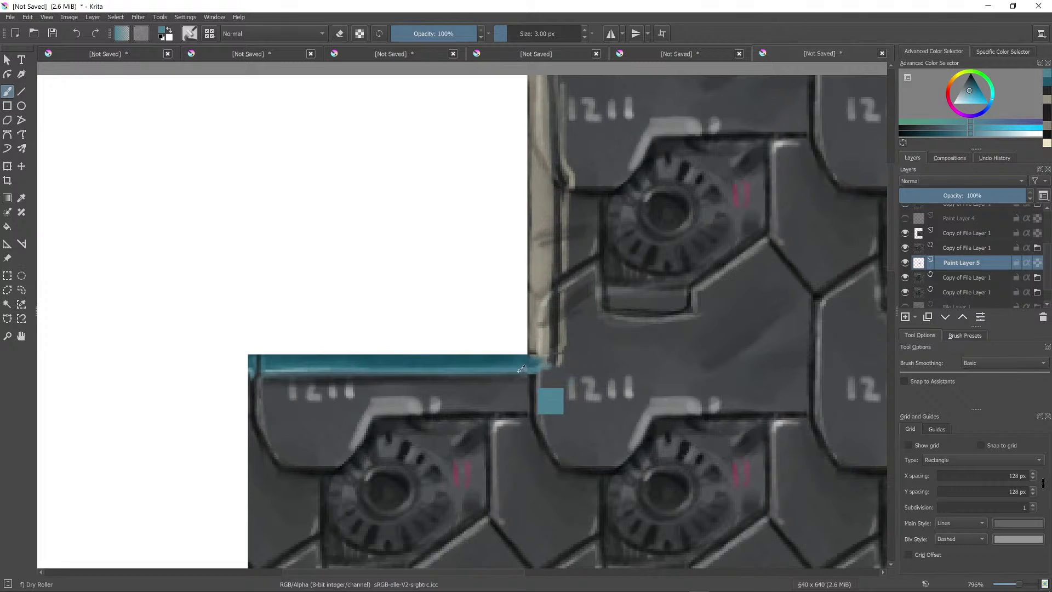
{"action": "left_click", "coordinate": [539, 373], "text": "ctrl"}
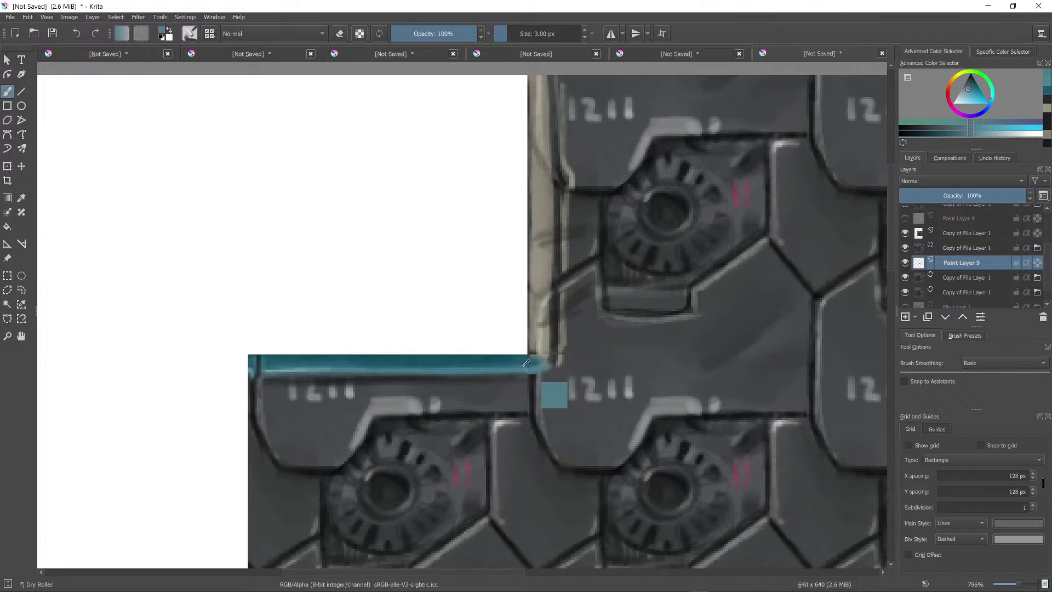
{"action": "left_click", "coordinate": [526, 365], "text": "ctrl"}
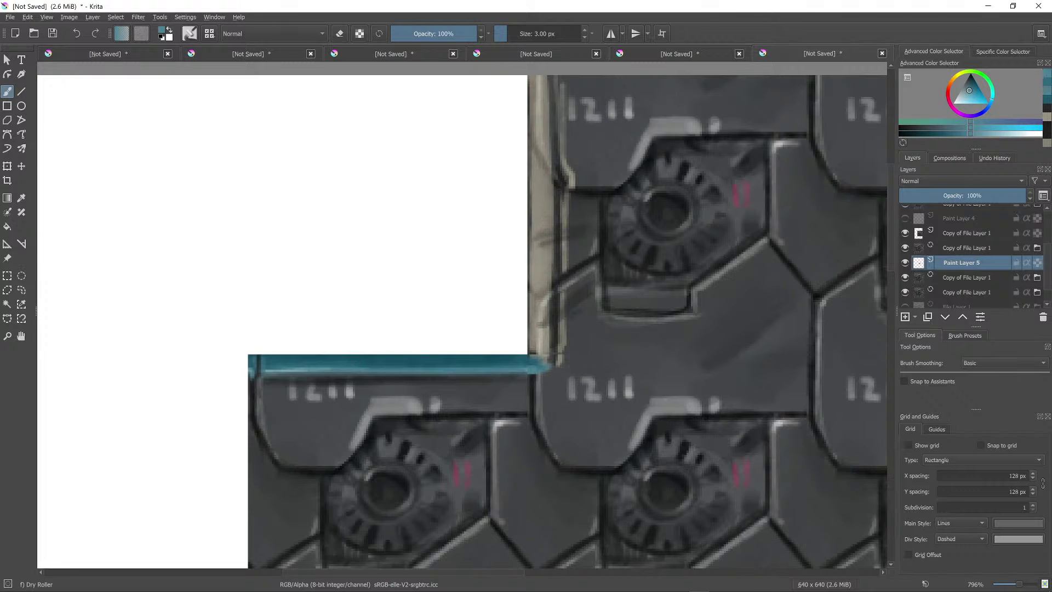
{"action": "left_click", "coordinate": [553, 368], "text": "ctrl"}
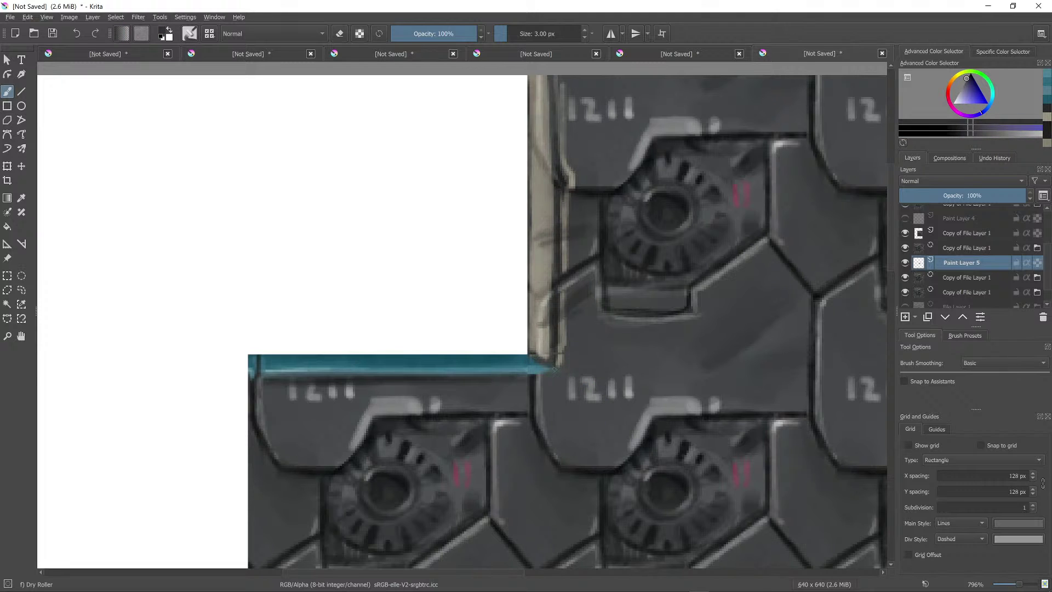
{"action": "scroll", "coordinate": [556, 362], "scroll_direction": "down", "scroll_amount": 5}
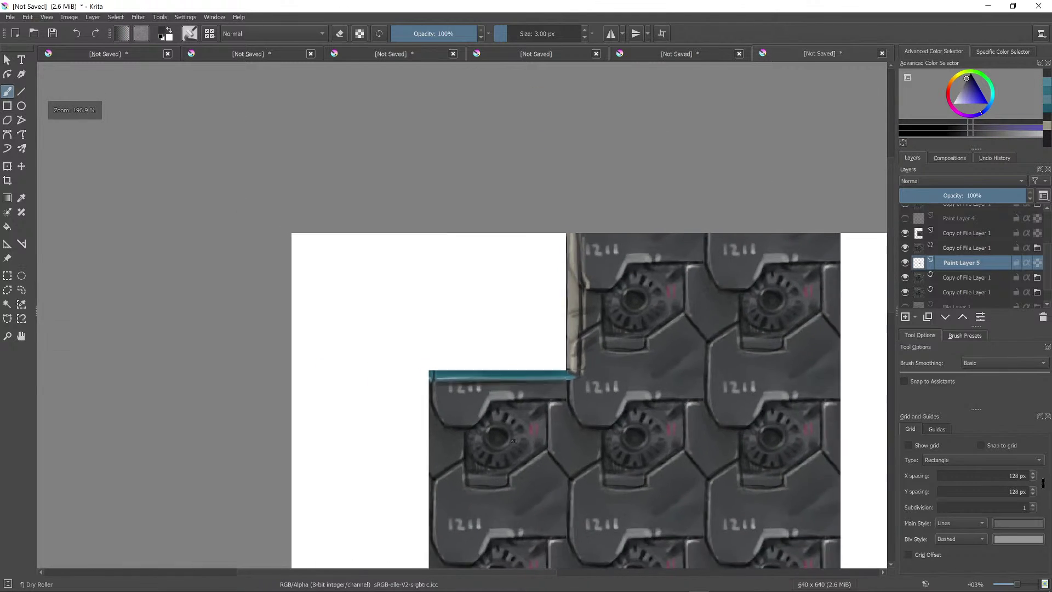
{"action": "scroll", "coordinate": [528, 321], "scroll_direction": "up", "scroll_amount": 5}
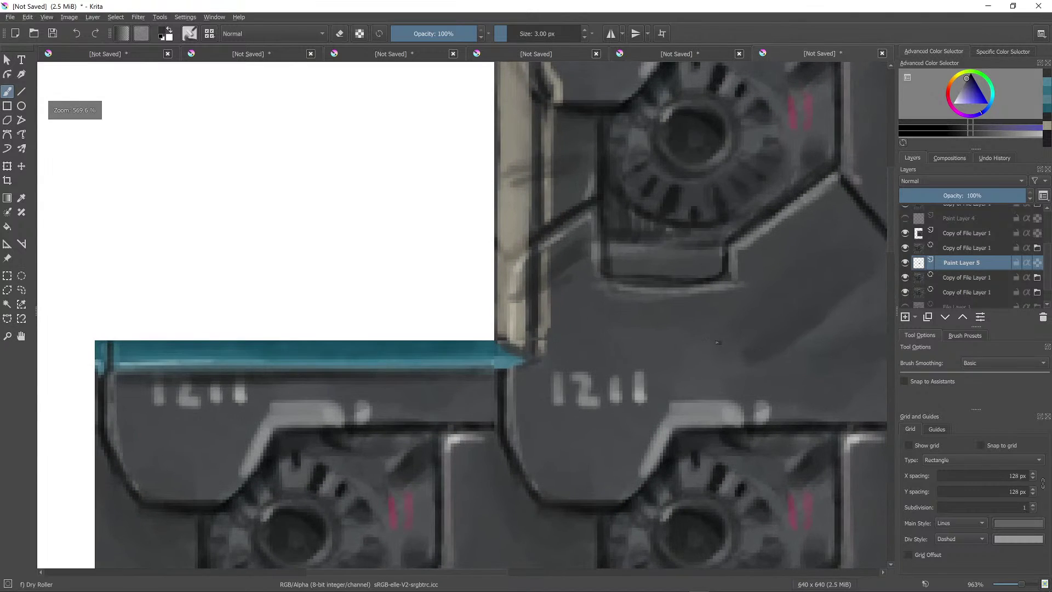
Blend the tip of the teal band with sampled teal tones and darken the seam directly beneath it.
{"action": "left_click", "coordinate": [502, 346], "text": "ctrl"}
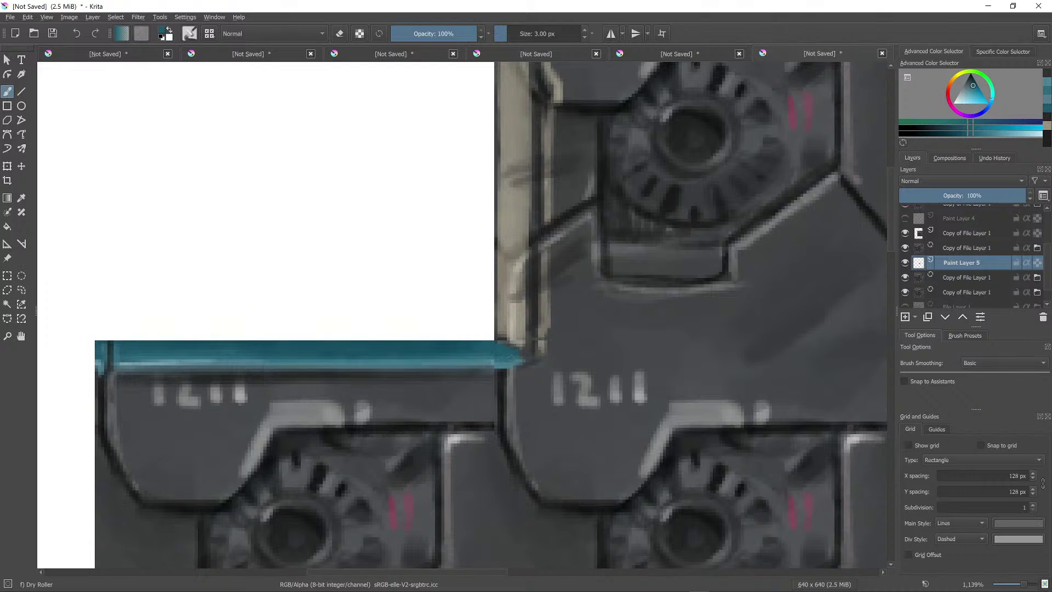
{"action": "left_click", "coordinate": [496, 360]}
{"action": "left_click", "coordinate": [495, 359], "text": "ctrl"}
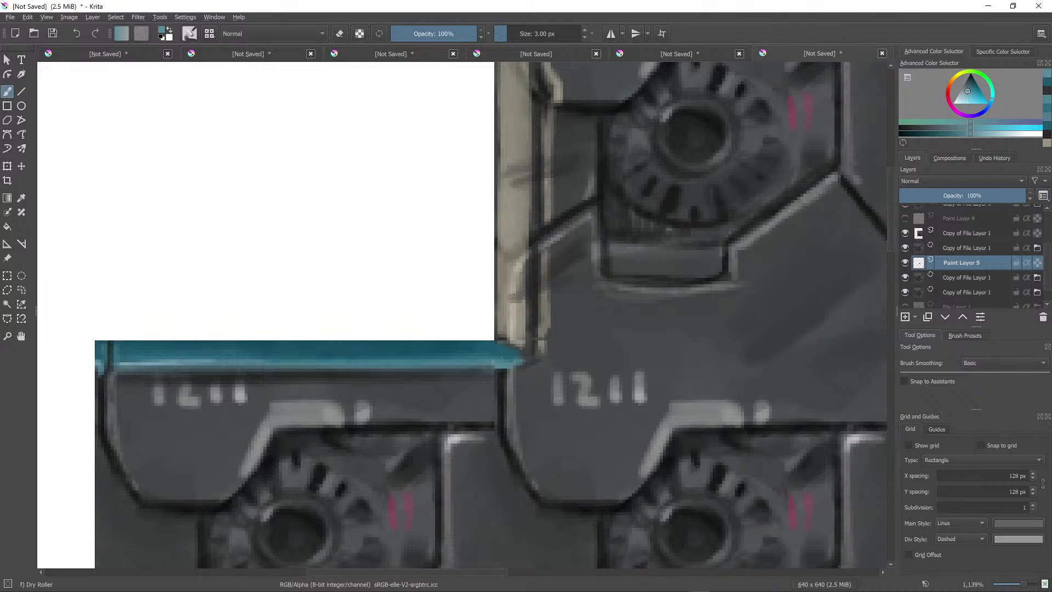
{"action": "left_click", "coordinate": [497, 362], "text": "ctrl"}
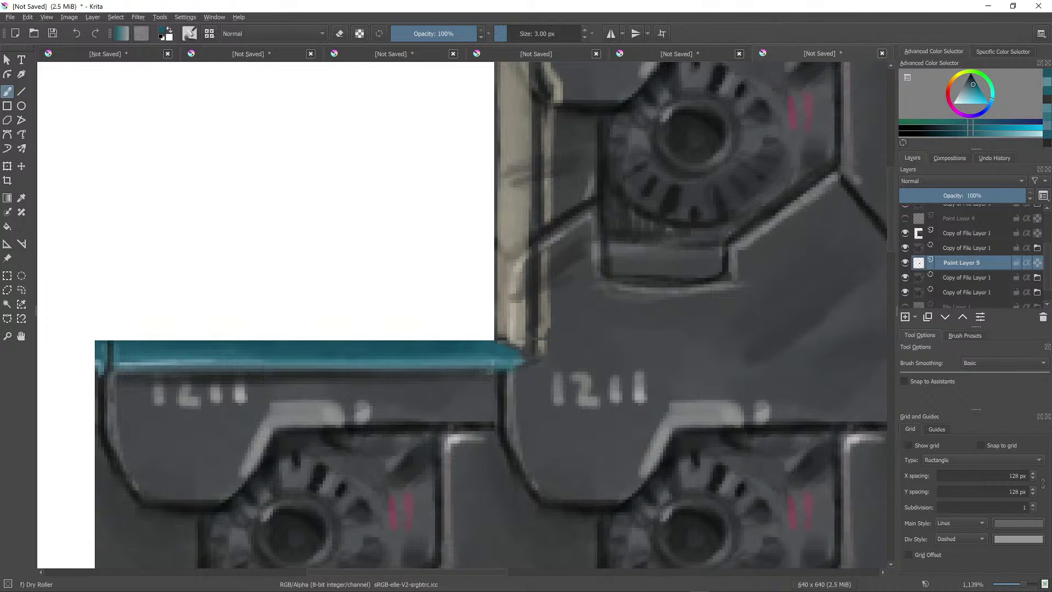
{"action": "left_click", "coordinate": [504, 375], "text": "ctrl"}
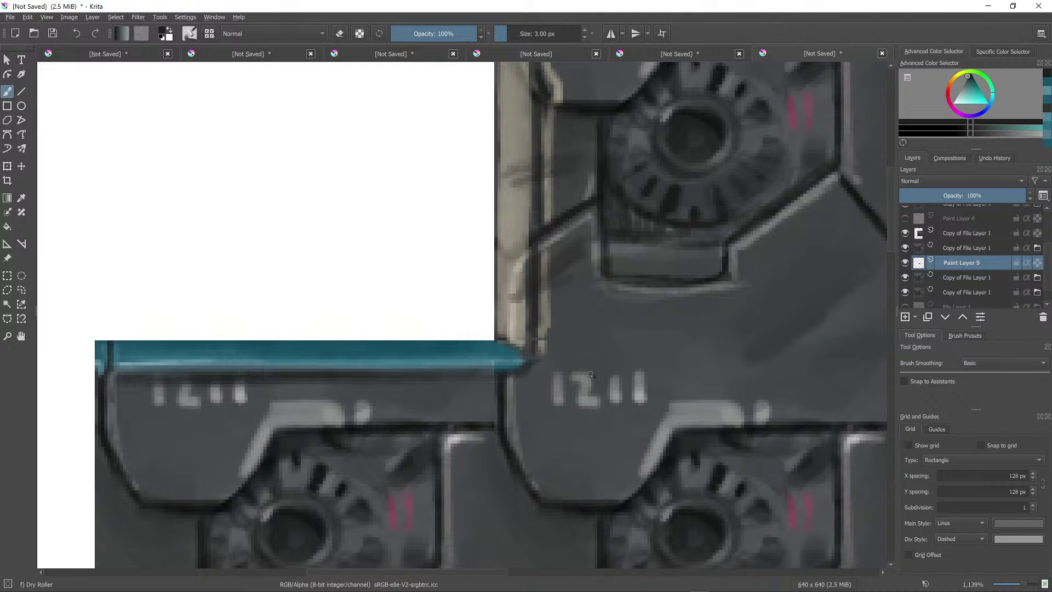
Toggle Paint Layer 5's visibility to compare the beige and teal corner joint with and without the painted transition.
{"action": "scroll", "coordinate": [495, 373], "scroll_direction": "down", "scroll_amount": 5}
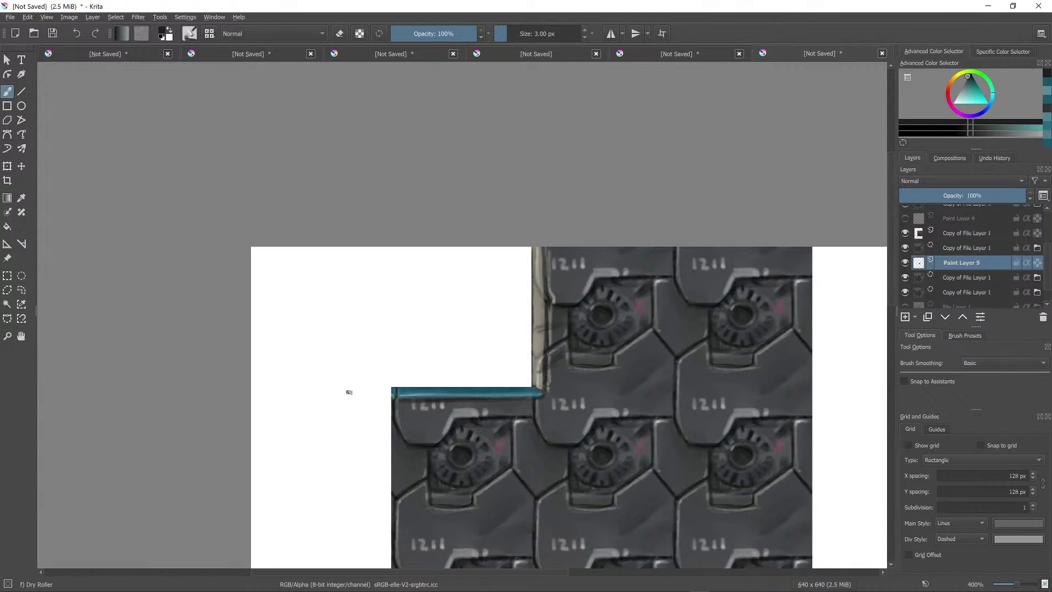
{"action": "scroll", "coordinate": [347, 392], "scroll_direction": "down", "scroll_amount": 3}
{"action": "scroll", "coordinate": [459, 415], "scroll_direction": "up", "scroll_amount": 5}
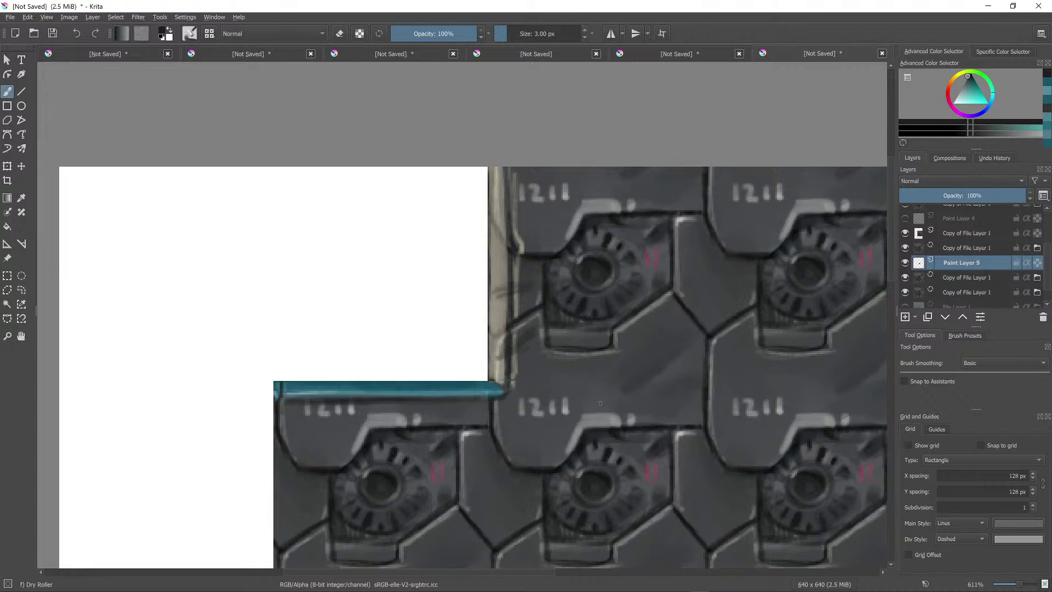
{"action": "left_click", "coordinate": [905, 262]}
{"action": "scroll", "coordinate": [592, 354], "scroll_direction": "up", "scroll_amount": 1}
{"action": "scroll", "coordinate": [593, 355], "scroll_direction": "up", "scroll_amount": 5}
{"action": "left_click_drag", "start_coordinate": [549, 346], "coordinate": [758, 296]}
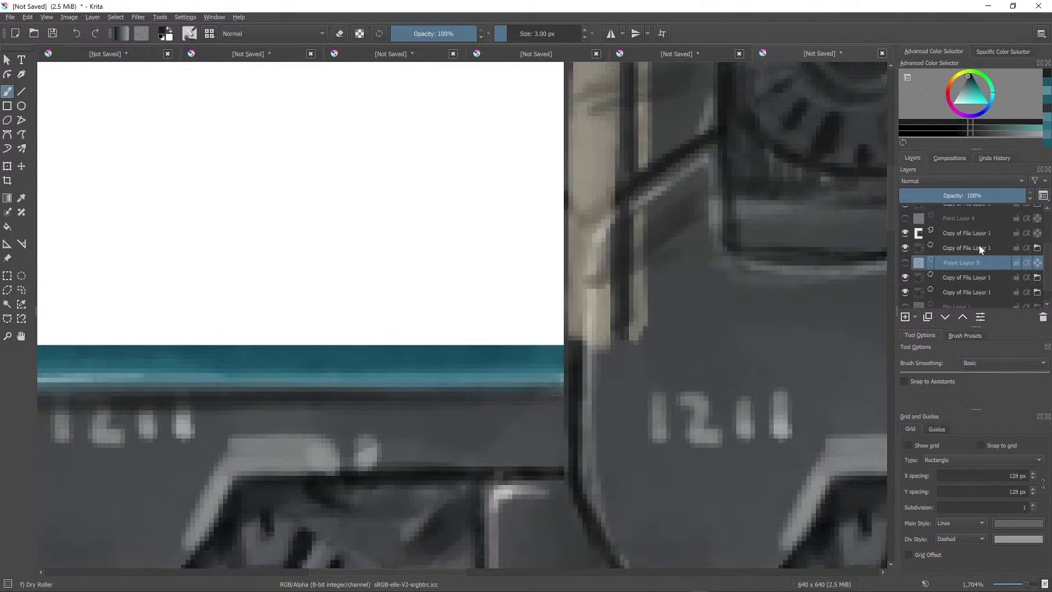
{"action": "left_click", "coordinate": [905, 262]}
{"action": "left_click", "coordinate": [904, 262]}
{"action": "left_click", "coordinate": [904, 262]}
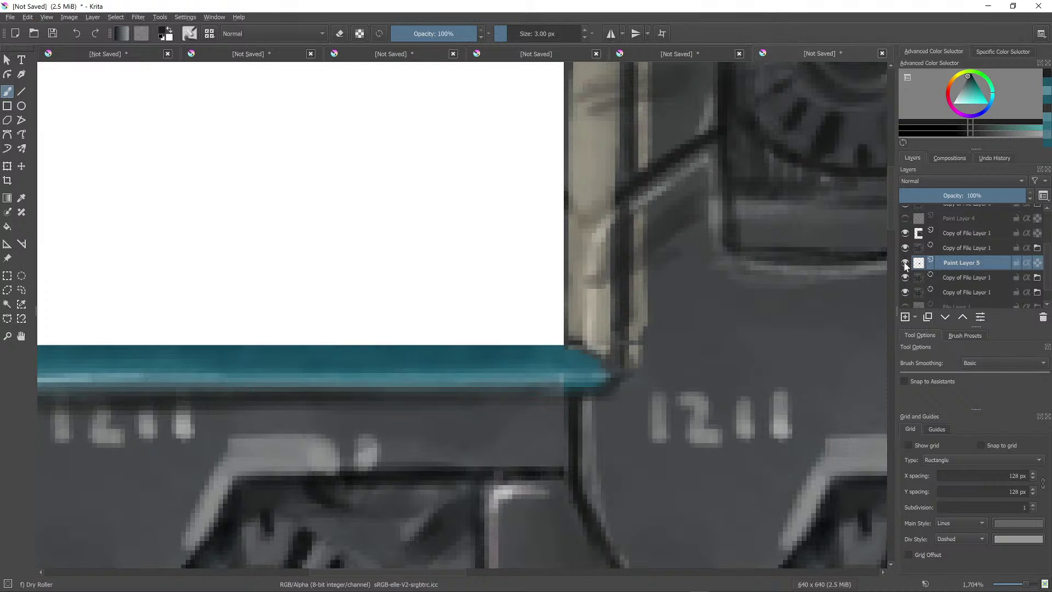
{"action": "left_click", "coordinate": [904, 262]}
{"action": "left_click", "coordinate": [905, 262]}
{"action": "key", "text": "2"}
{"action": "scroll", "coordinate": [681, 316], "scroll_direction": "up", "scroll_amount": 4}
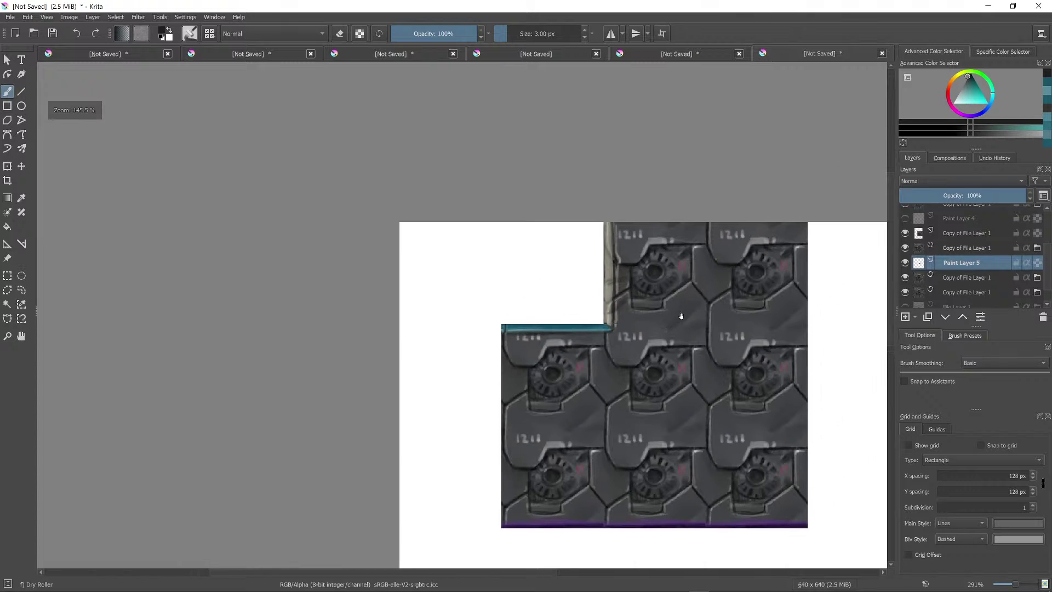
{"action": "scroll", "coordinate": [681, 316], "scroll_direction": "up", "scroll_amount": 2}
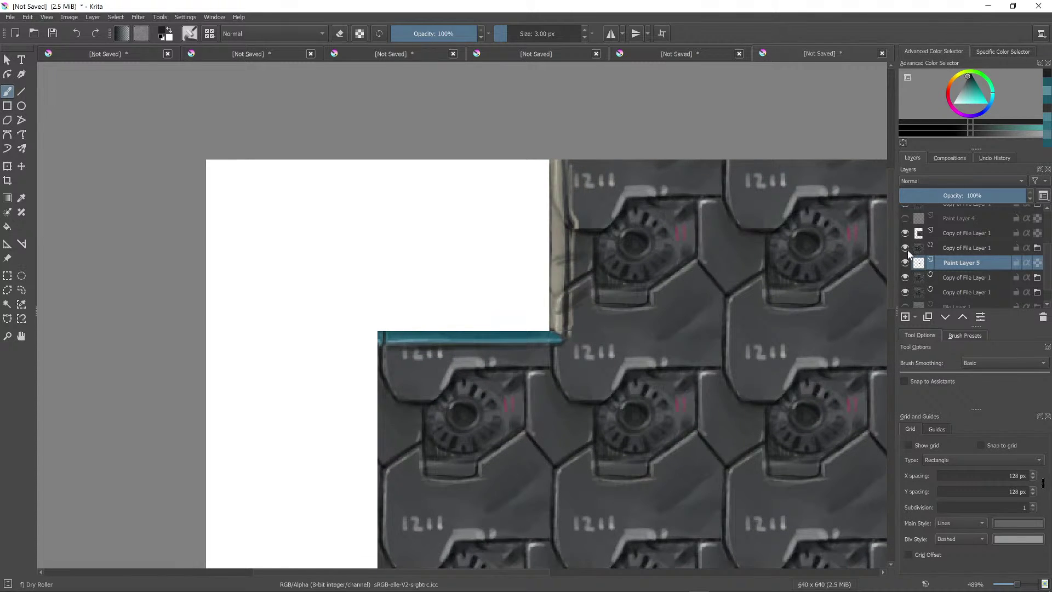
Hide the beige-edged tile copy above the corner and erase the Paint Layer 5 strokes spilling past the lower tile's upper edge.
{"action": "left_click", "coordinate": [904, 233]}
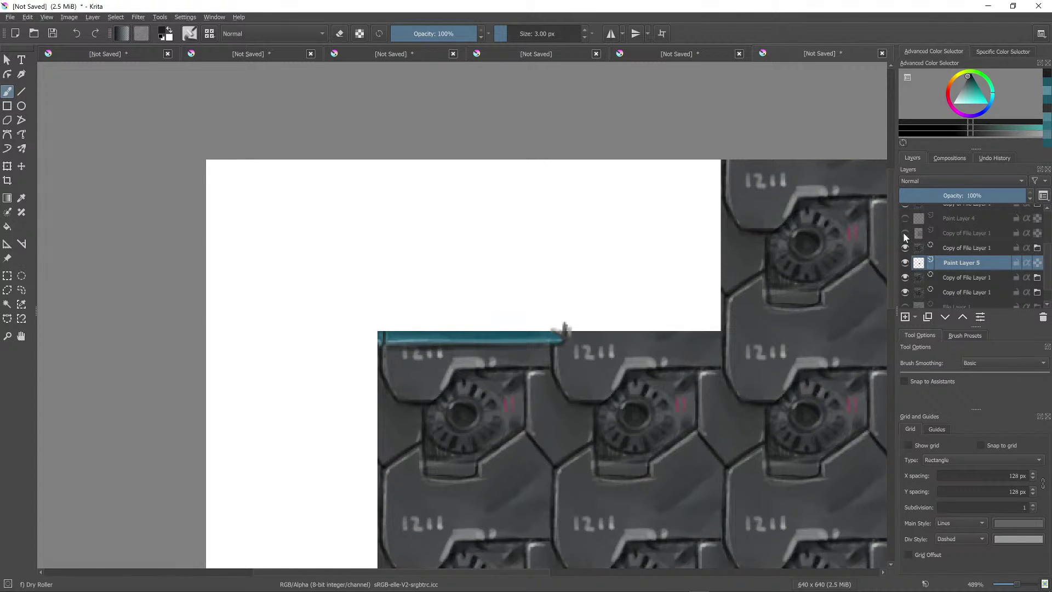
{"action": "left_click", "coordinate": [905, 233]}
{"action": "left_click", "coordinate": [905, 233]}
{"action": "left_click", "coordinate": [905, 233]}
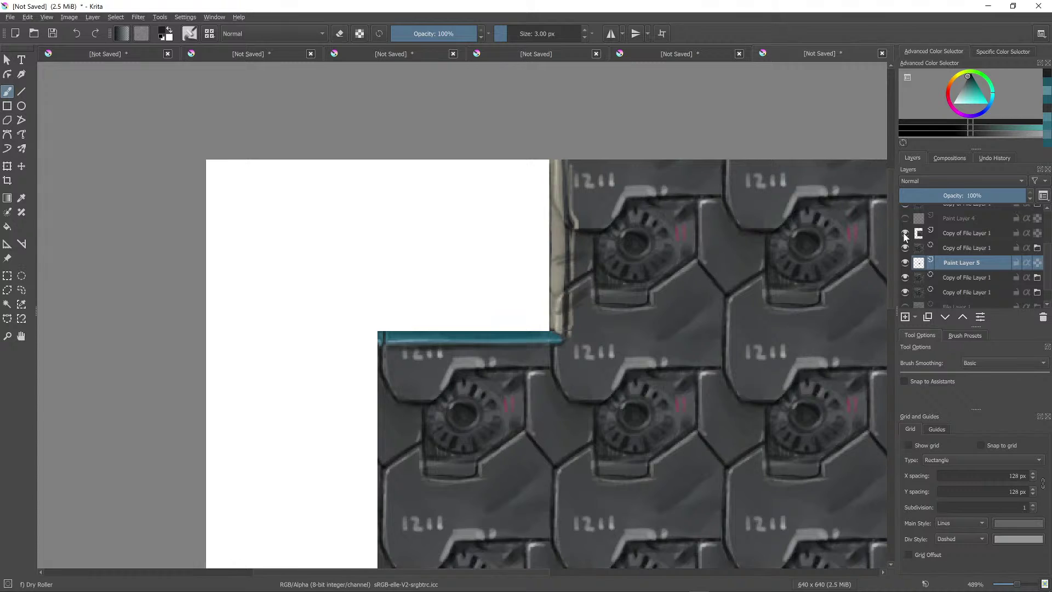
{"action": "left_click", "coordinate": [904, 233]}
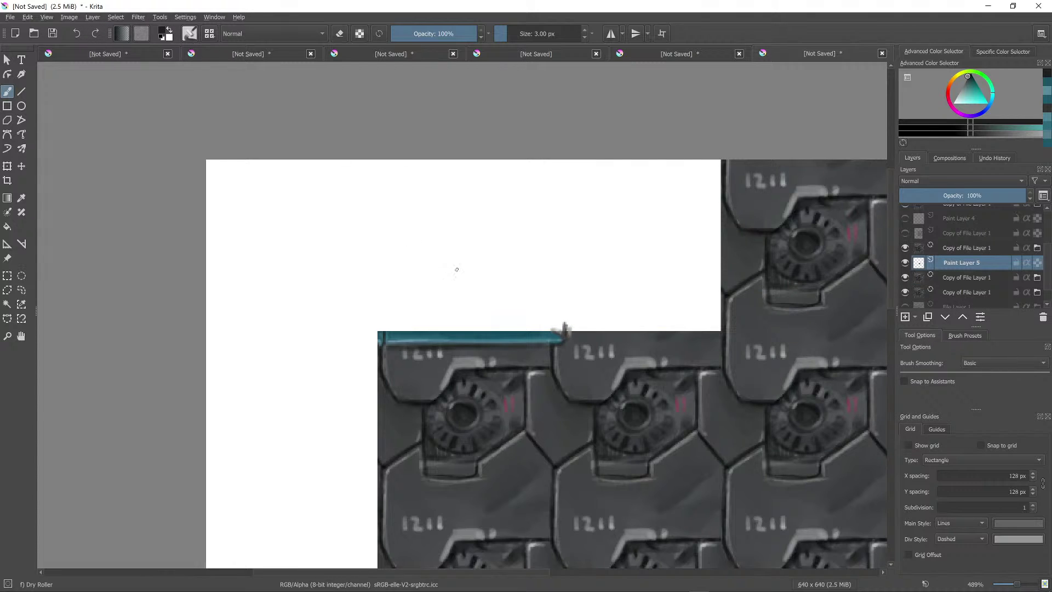
{"action": "key", "text": "e"}
Hide File Layer 2 to isolate the tile with the painted teal corner and inspect that corner.
{"action": "left_click", "coordinate": [905, 292]}
{"action": "left_click_drag", "start_coordinate": [1046, 271], "coordinate": [1047, 245]}
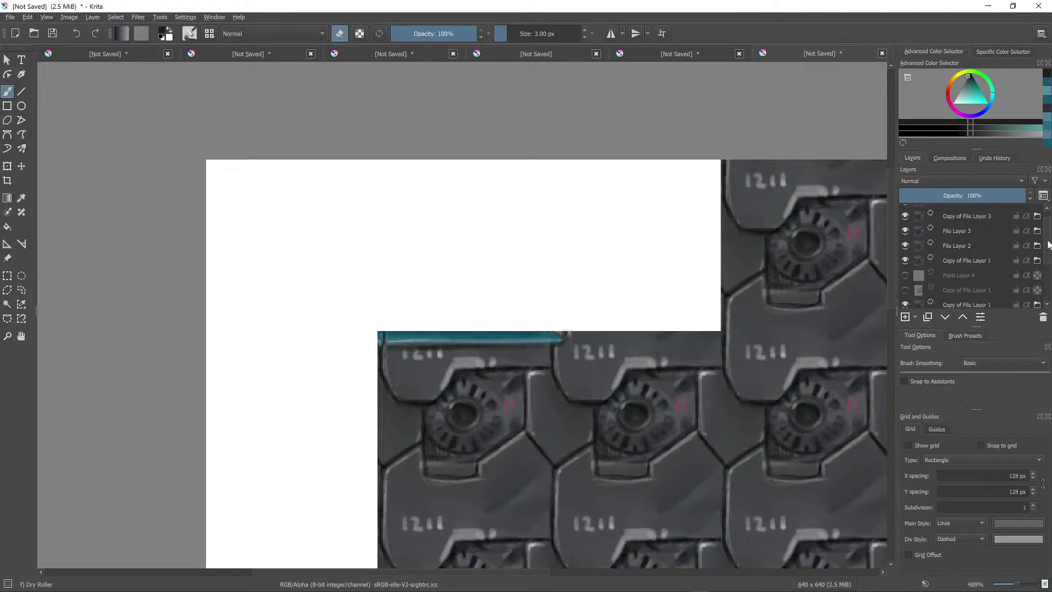
{"action": "left_click", "coordinate": [905, 246]}
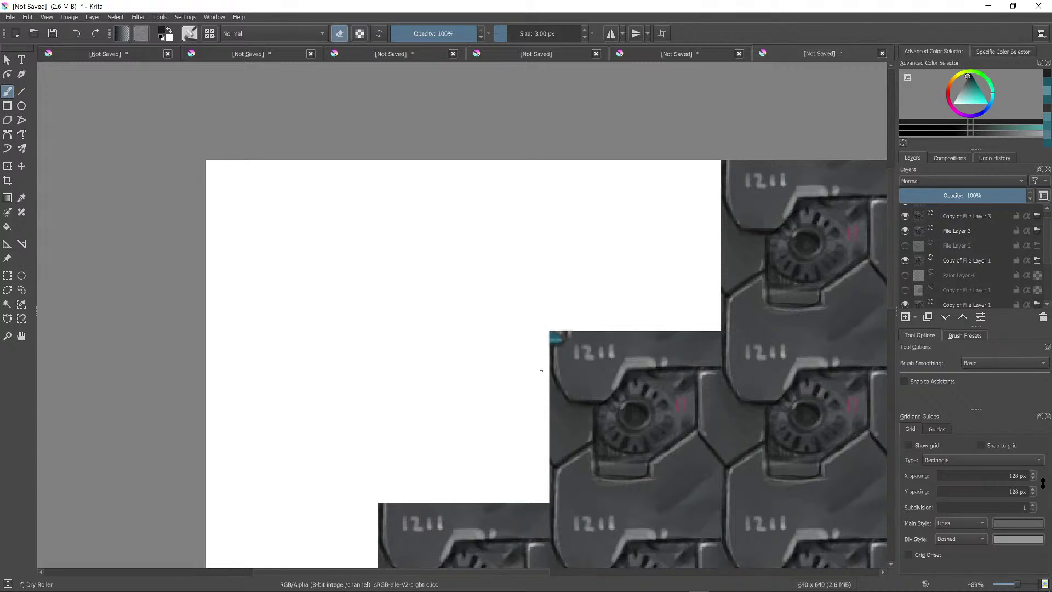
{"action": "scroll", "coordinate": [612, 376], "scroll_direction": "up", "scroll_amount": 5}
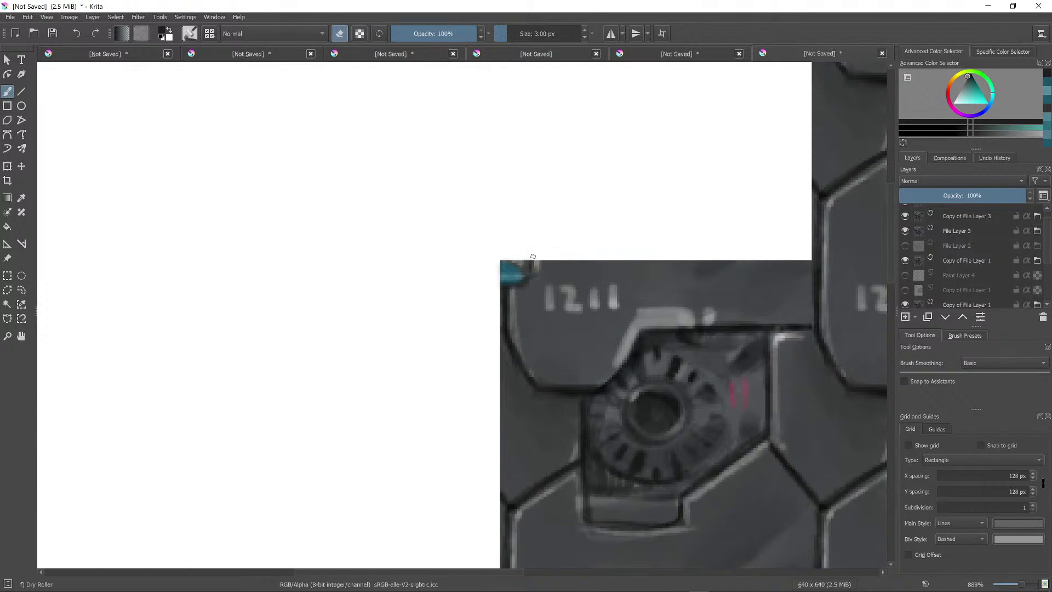
{"action": "scroll", "coordinate": [598, 239], "scroll_direction": "down", "scroll_amount": 8}
{"action": "scroll", "coordinate": [597, 240], "scroll_direction": "up", "scroll_amount": 8}
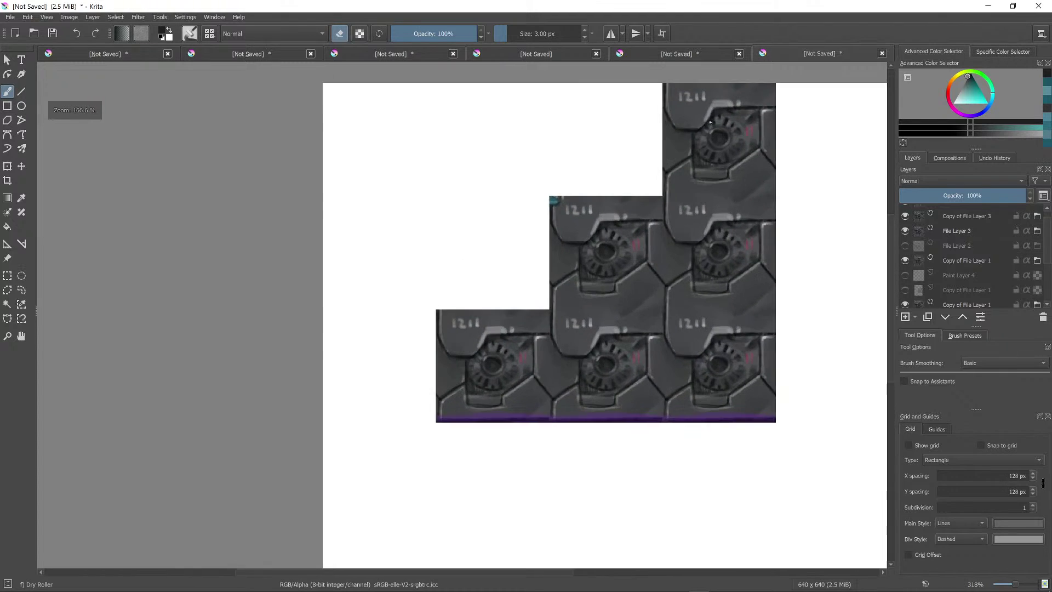
{"action": "scroll", "coordinate": [644, 327], "scroll_direction": "up", "scroll_amount": 2}
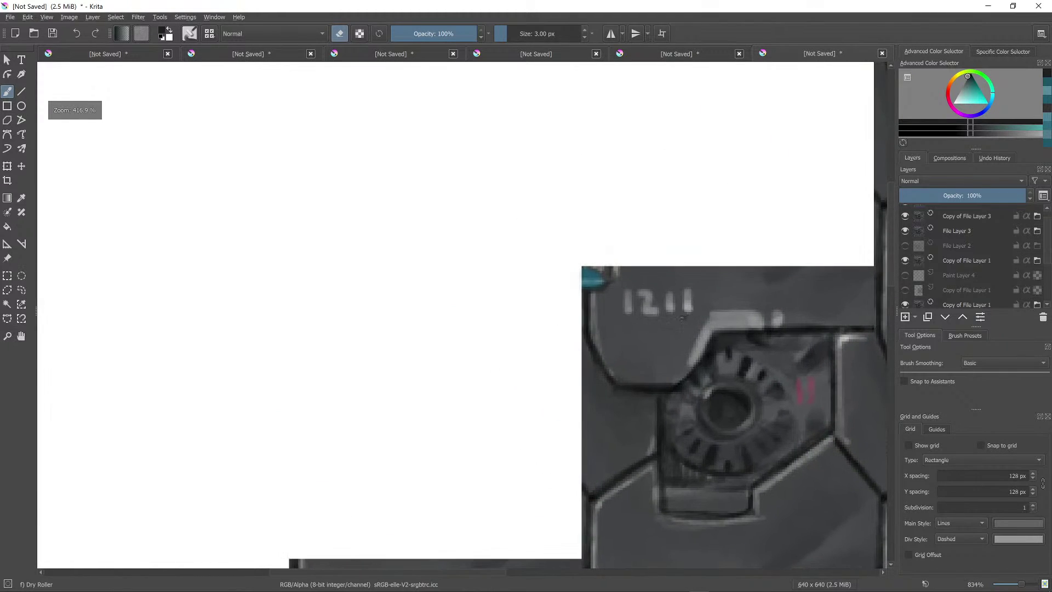
{"action": "scroll", "coordinate": [644, 340], "scroll_direction": "down", "scroll_amount": 3}
{"action": "scroll", "coordinate": [706, 315], "scroll_direction": "up", "scroll_amount": 2}
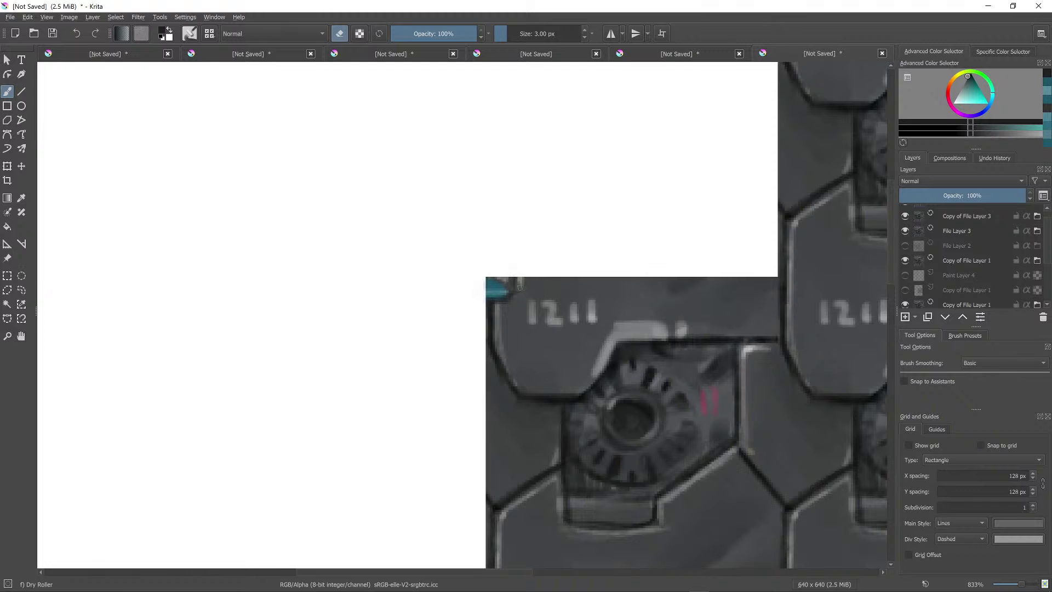
{"action": "scroll", "coordinate": [488, 328], "scroll_direction": "down", "scroll_amount": 3}
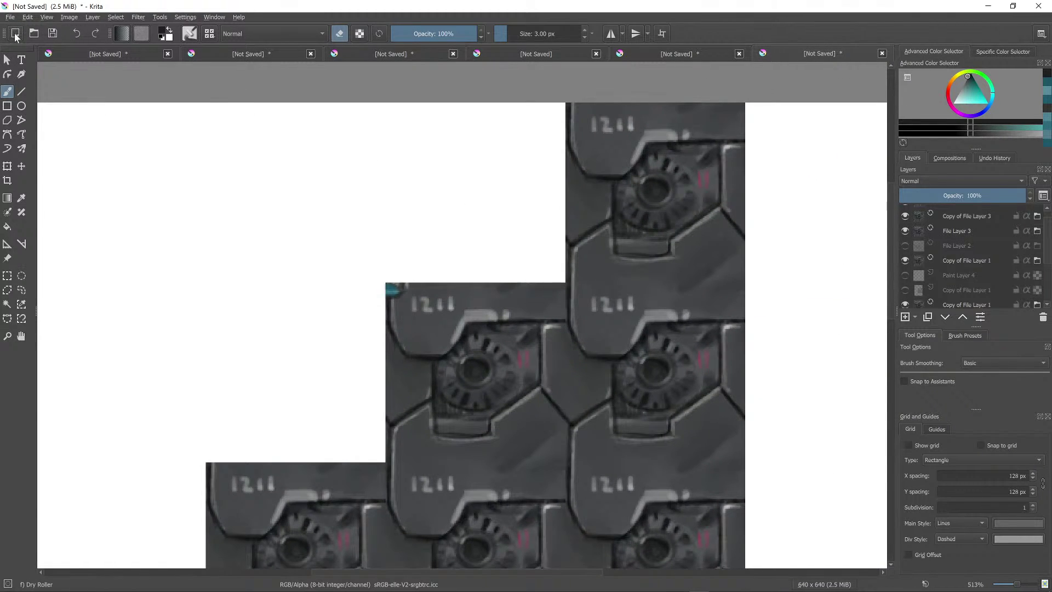
Create a new 640 by 640 px RGB/Alpha document at 128 ppi.
{"action": "left_click", "coordinate": [10, 18]}
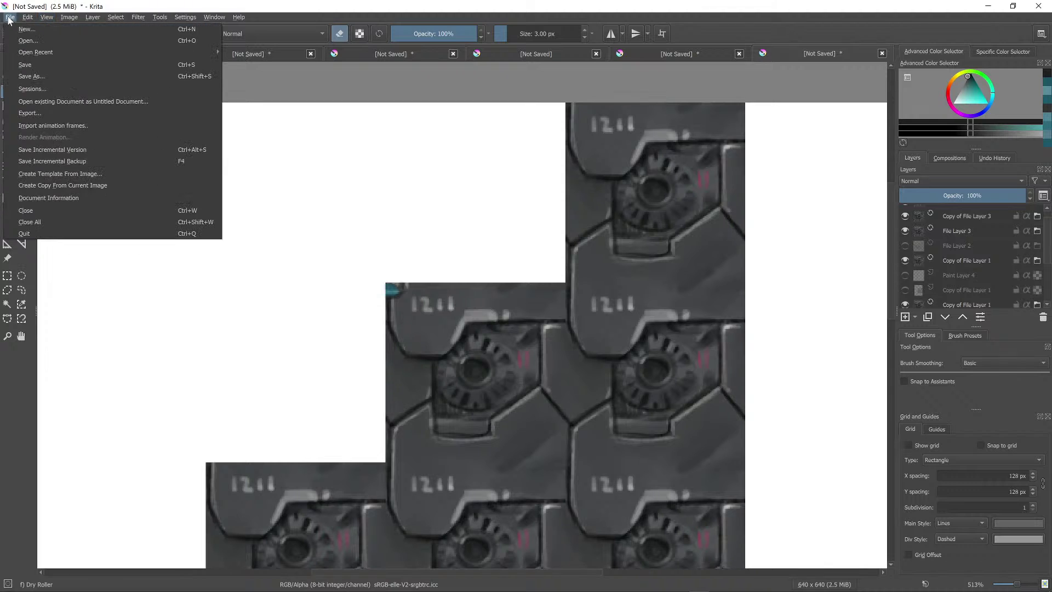
{"action": "left_click", "coordinate": [93, 26]}
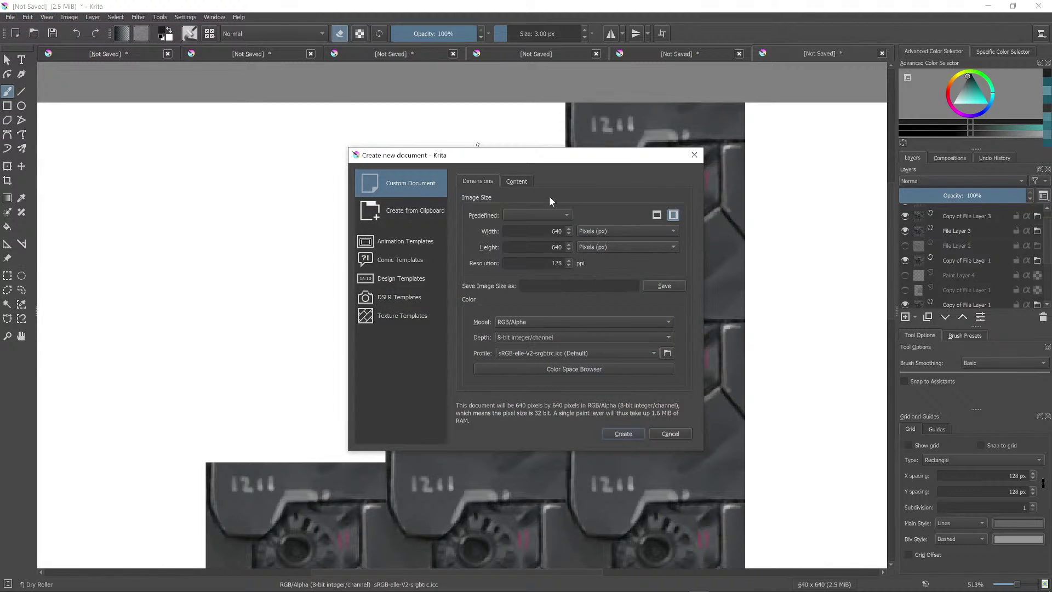
{"action": "left_click", "coordinate": [621, 433]}
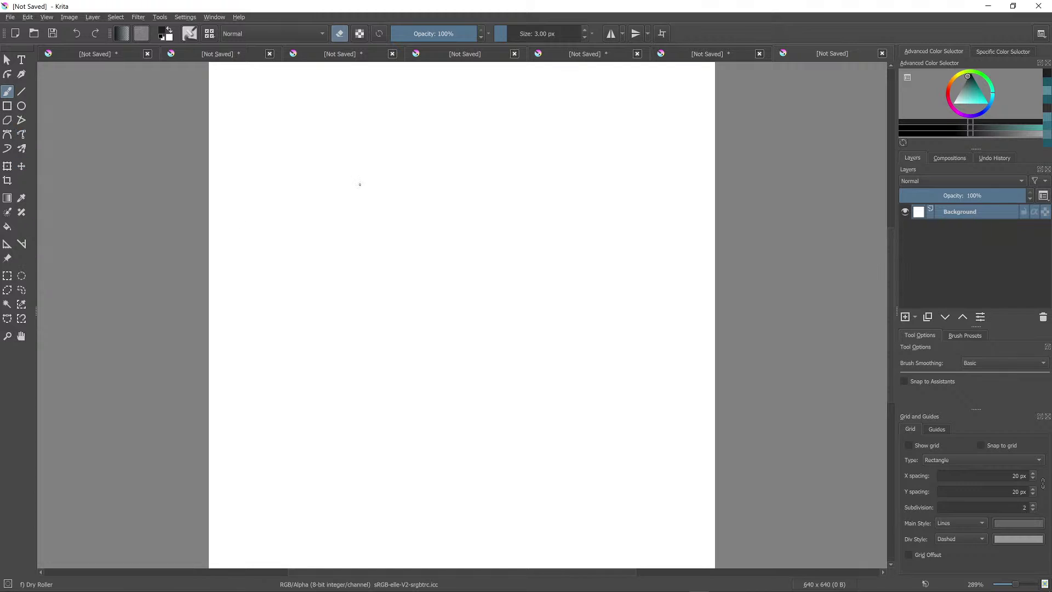
Turn off eraser mode and sketch the top and side edges of a box in the canvas's upper-left area.
{"action": "scroll", "coordinate": [348, 209], "scroll_direction": "up", "scroll_amount": 1}
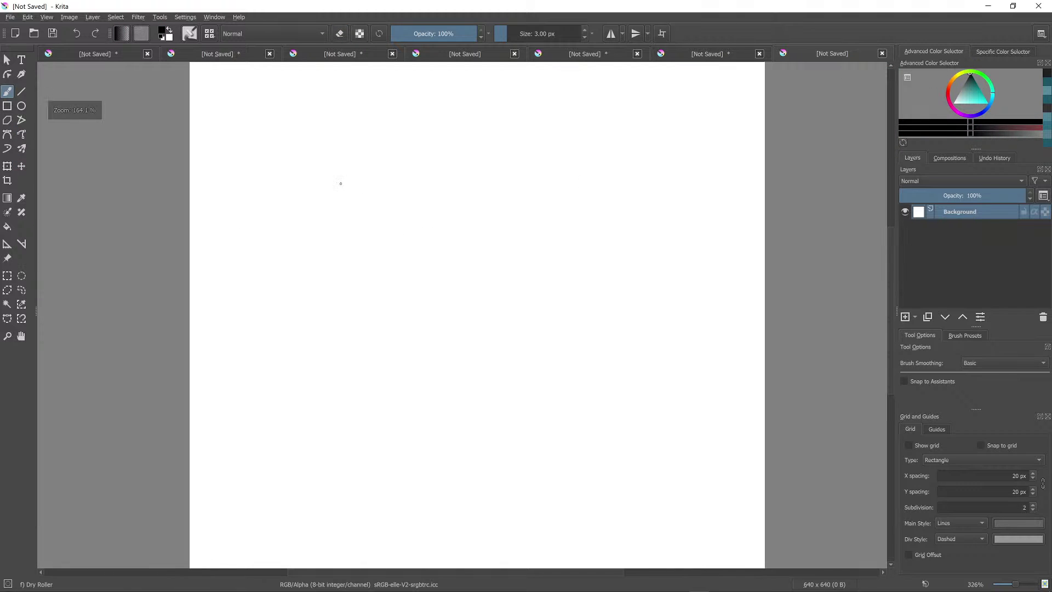
{"action": "mouse_move", "coordinate": [309, 136]}
{"action": "left_mouse_down"}
{"action": "mouse_move", "coordinate": [304, 277]}
{"action": "mouse_move", "coordinate": [315, 136]}
{"action": "mouse_move", "coordinate": [488, 141]}
{"action": "mouse_move", "coordinate": [491, 277]}
{"action": "left_mouse_up"}
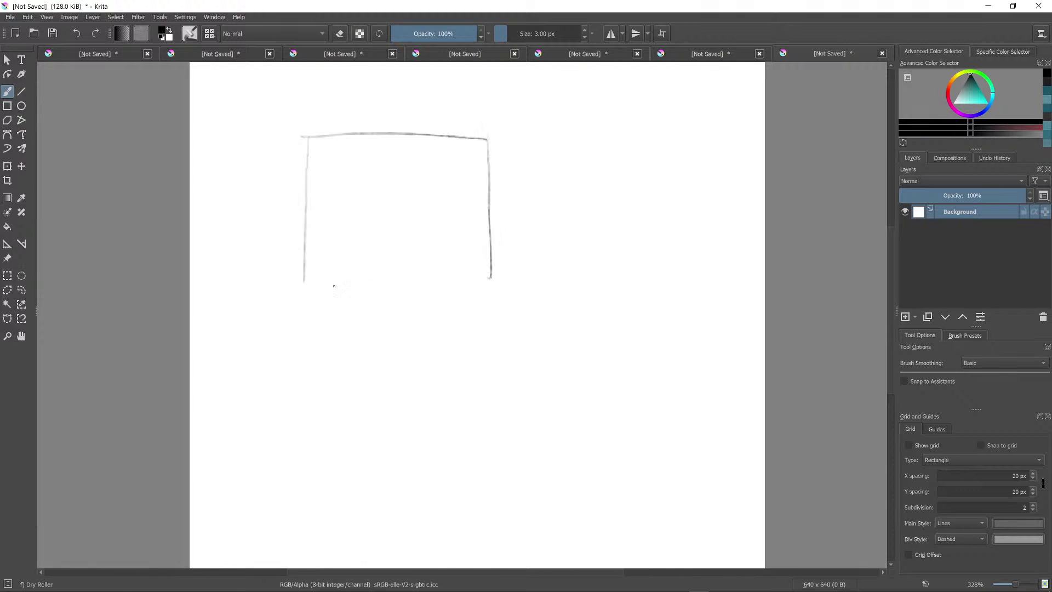
Complete the large square outline and divide it into a three-by-three grid with two vertical and two horizontal lines.
{"action": "left_click_drag", "start_coordinate": [307, 299], "coordinate": [489, 302]}
{"action": "left_click_drag", "start_coordinate": [494, 156], "coordinate": [493, 310]}
{"action": "left_click_drag", "start_coordinate": [311, 136], "coordinate": [315, 299]}
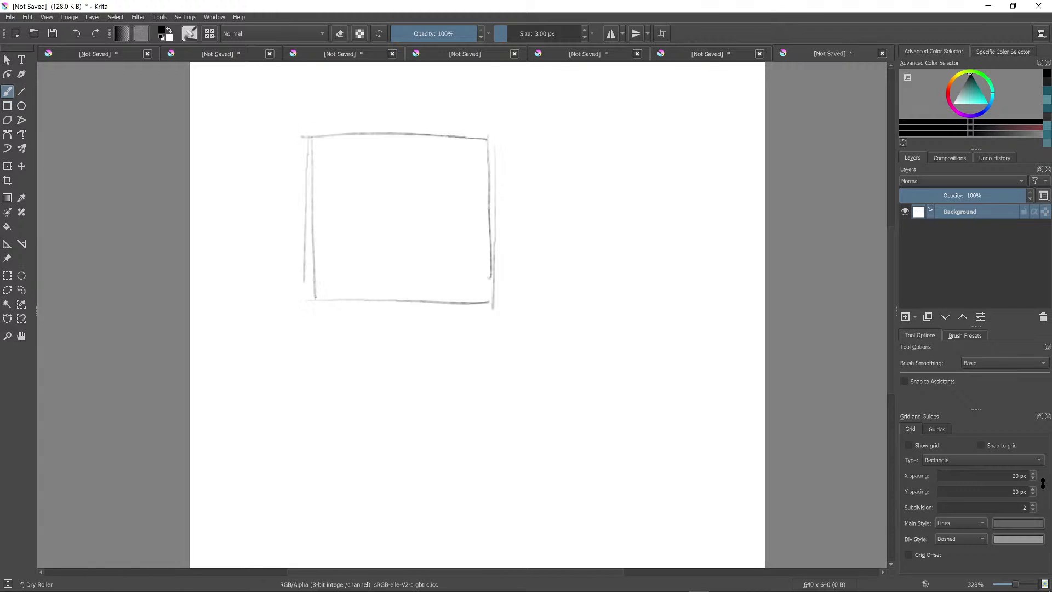
{"action": "left_click_drag", "start_coordinate": [372, 137], "coordinate": [377, 297]}
{"action": "left_click_drag", "start_coordinate": [425, 133], "coordinate": [440, 295]}
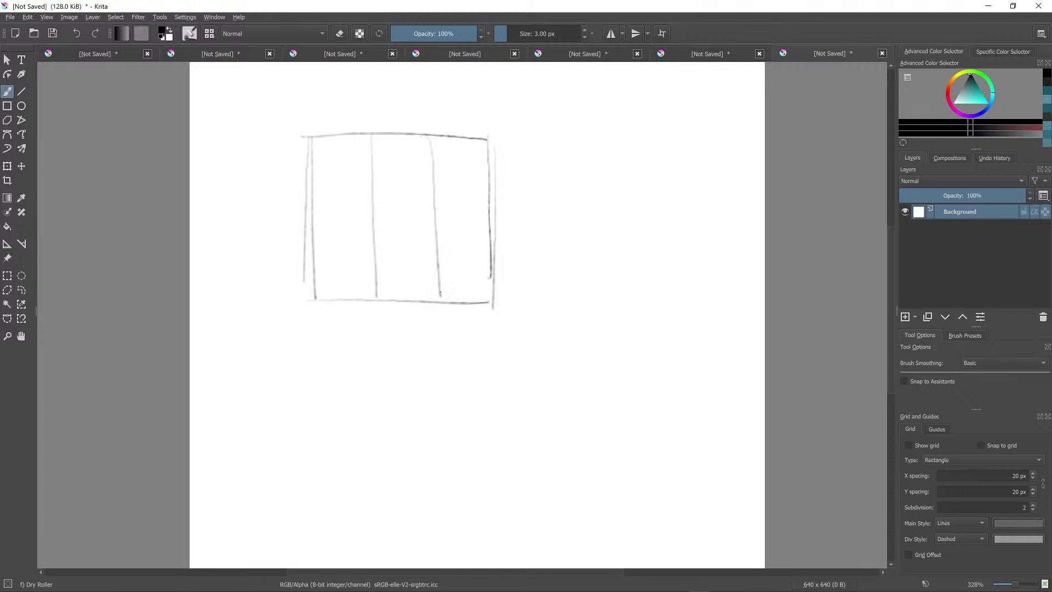
{"action": "left_click_drag", "start_coordinate": [299, 190], "coordinate": [438, 192]}
{"action": "left_click_drag", "start_coordinate": [295, 242], "coordinate": [496, 239]}
Draw four arrows pointing outward from the centre cell of the grid across its top, bottom, left and right edges.
{"action": "left_click_drag", "start_coordinate": [402, 179], "coordinate": [402, 207]}
{"action": "left_click_drag", "start_coordinate": [395, 185], "coordinate": [407, 182]}
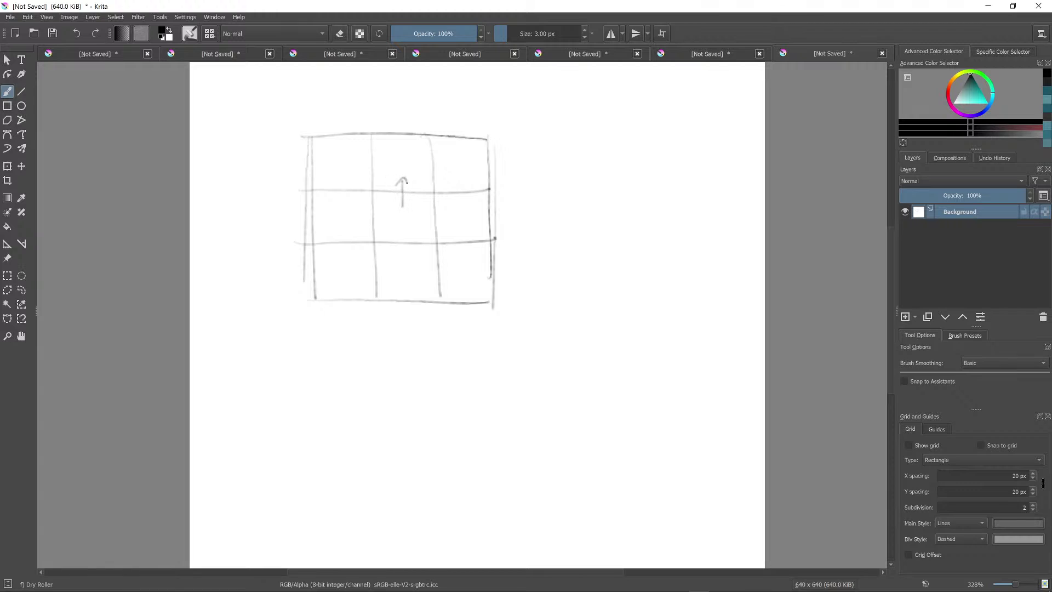
{"action": "left_click_drag", "start_coordinate": [366, 215], "coordinate": [374, 225]}
{"action": "scroll", "coordinate": [520, 171], "scroll_direction": "up", "scroll_amount": 3}
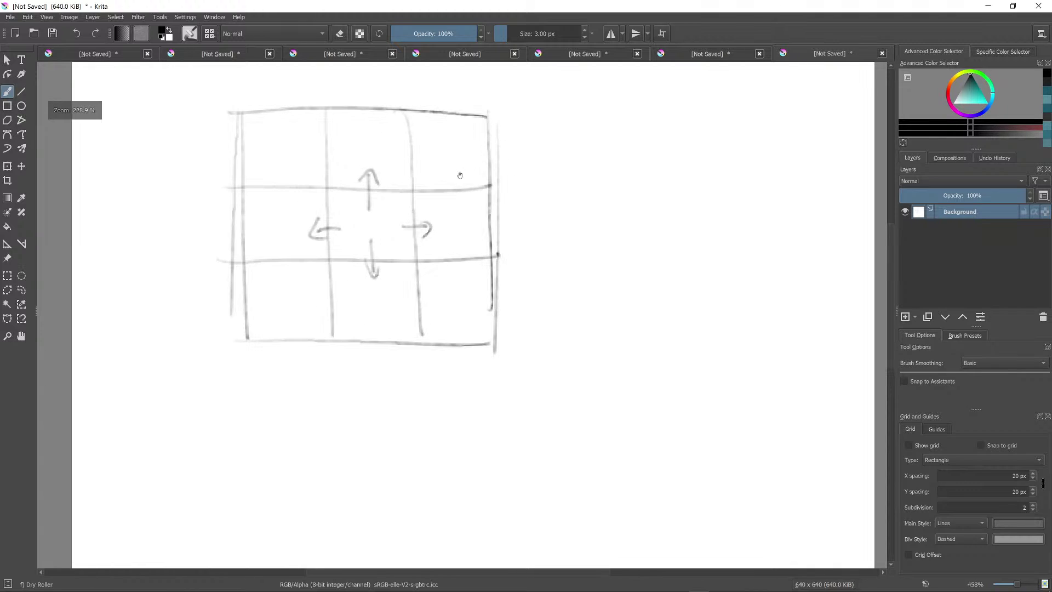
Draw up and down arrows leading out of the middle cells in the grid's right and left columns.
{"action": "mouse_move", "coordinate": [457, 197]}
{"action": "left_mouse_down"}
{"action": "mouse_move", "coordinate": [457, 226]}
{"action": "mouse_move", "coordinate": [465, 201]}
{"action": "left_mouse_up"}
{"action": "mouse_move", "coordinate": [464, 260]}
{"action": "left_mouse_down"}
{"action": "mouse_move", "coordinate": [465, 294]}
{"action": "mouse_move", "coordinate": [472, 281]}
{"action": "left_mouse_up"}
{"action": "scroll", "coordinate": [608, 266], "scroll_direction": "up", "scroll_amount": 1}
{"action": "left_click_drag", "start_coordinate": [370, 274], "coordinate": [380, 292]}
{"action": "left_click_drag", "start_coordinate": [363, 221], "coordinate": [363, 198]}
{"action": "mouse_move", "coordinate": [366, 207]}
{"action": "left_mouse_down"}
{"action": "mouse_move", "coordinate": [357, 206]}
{"action": "mouse_move", "coordinate": [370, 203]}
{"action": "left_mouse_up"}
{"action": "left_click_drag", "start_coordinate": [370, 204], "coordinate": [332, 270]}
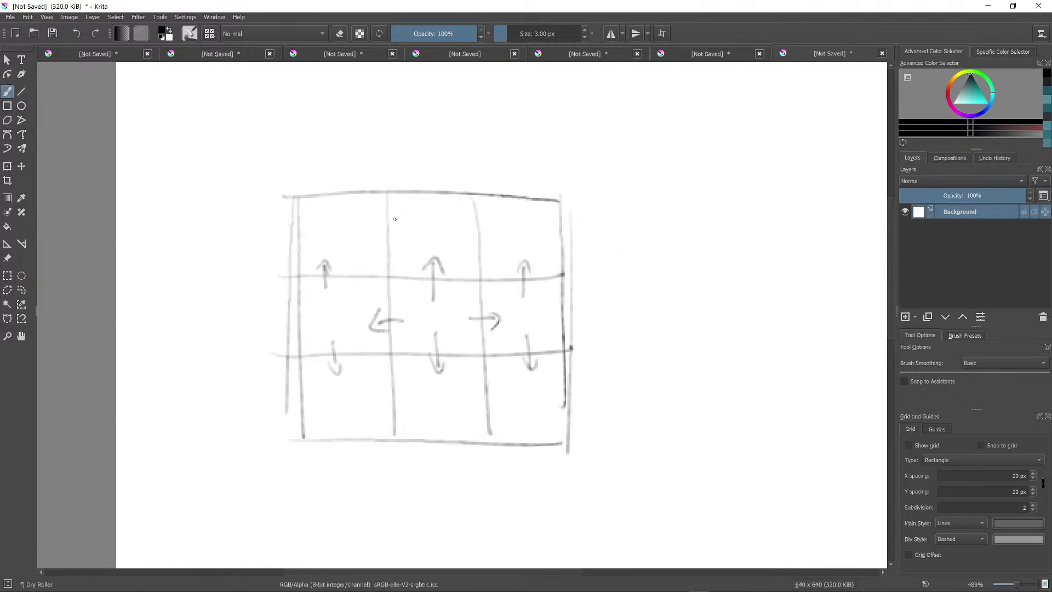
Draw left and right arrows leading out of the middle cells in the grid's top and bottom rows.
{"action": "mouse_move", "coordinate": [402, 222]}
{"action": "left_mouse_down"}
{"action": "mouse_move", "coordinate": [373, 223]}
{"action": "mouse_move", "coordinate": [383, 229]}
{"action": "left_mouse_up"}
{"action": "mouse_move", "coordinate": [468, 226]}
{"action": "left_mouse_down"}
{"action": "mouse_move", "coordinate": [494, 225]}
{"action": "mouse_move", "coordinate": [489, 234]}
{"action": "left_mouse_up"}
{"action": "left_click_drag", "start_coordinate": [490, 248], "coordinate": [487, 157]}
{"action": "left_click_drag", "start_coordinate": [408, 305], "coordinate": [383, 304]}
{"action": "left_click_drag", "start_coordinate": [384, 296], "coordinate": [377, 309]}
{"action": "left_click_drag", "start_coordinate": [473, 312], "coordinate": [452, 297]}
{"action": "left_click_drag", "start_coordinate": [449, 293], "coordinate": [474, 292]}
{"action": "mouse_move", "coordinate": [468, 283]}
{"action": "left_mouse_down"}
{"action": "mouse_move", "coordinate": [469, 301]}
{"action": "mouse_move", "coordinate": [467, 279]}
{"action": "left_mouse_up"}
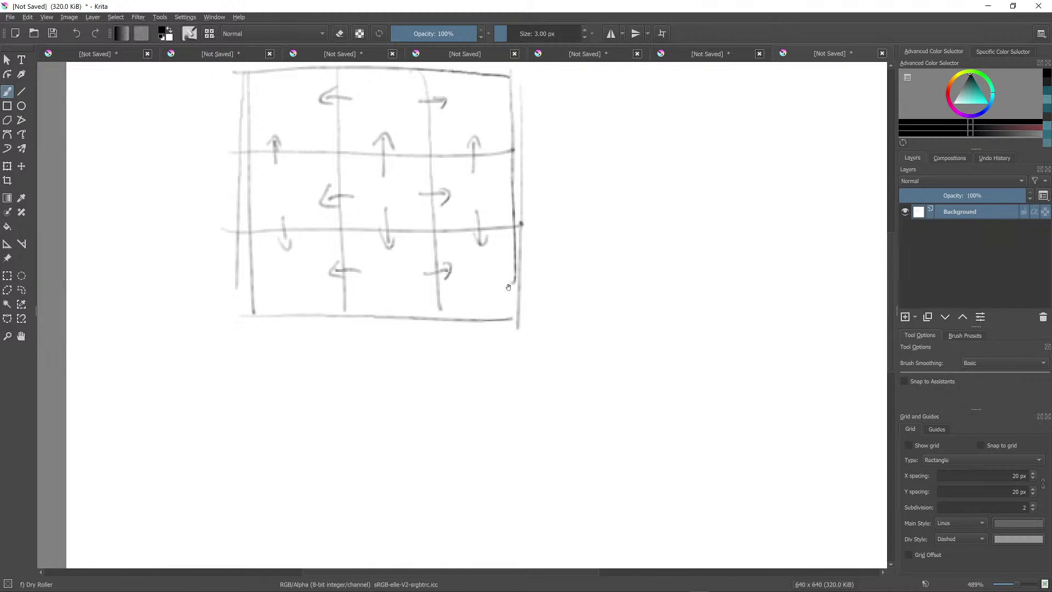
Sketch a smaller square to the right of the grid and split it into two-by-two cells.
{"action": "scroll", "coordinate": [508, 287], "scroll_direction": "down", "scroll_amount": 3}
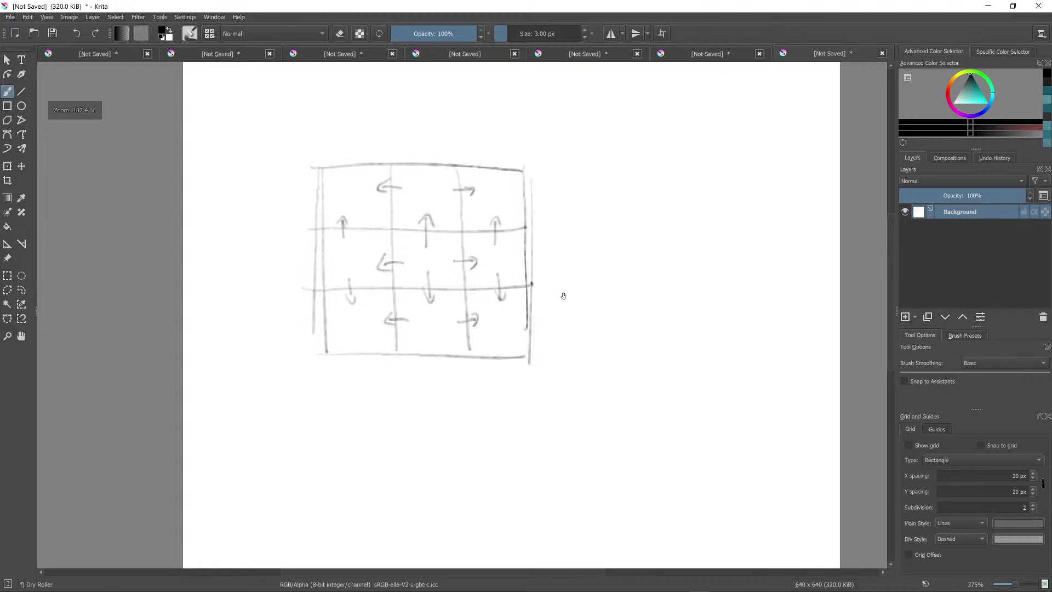
{"action": "left_click_drag", "start_coordinate": [563, 295], "coordinate": [428, 281]}
{"action": "scroll", "coordinate": [453, 219], "scroll_direction": "up", "scroll_amount": 2}
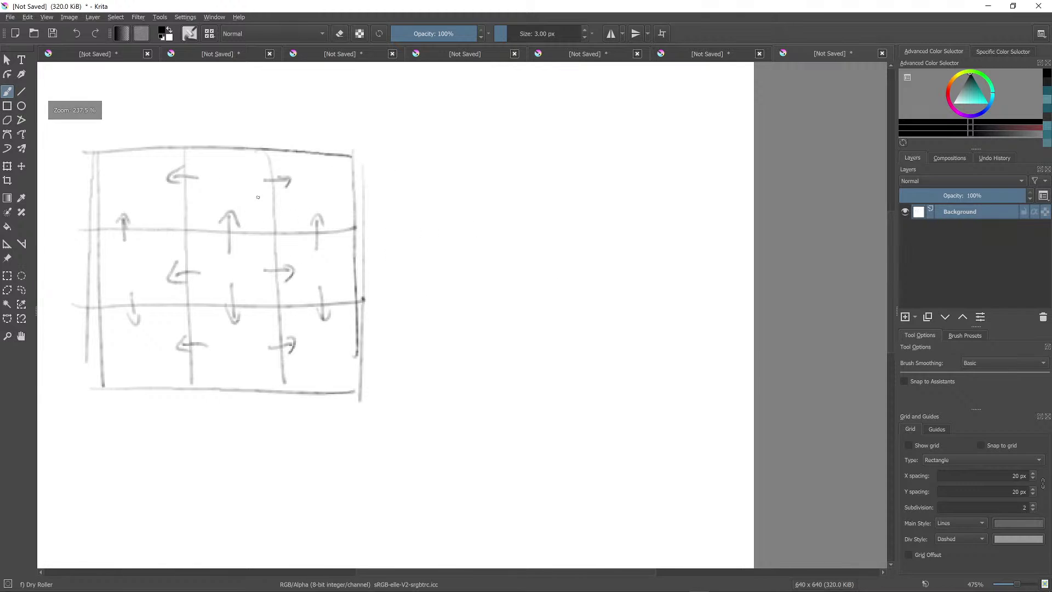
{"action": "left_click_drag", "start_coordinate": [258, 197], "coordinate": [277, 234]}
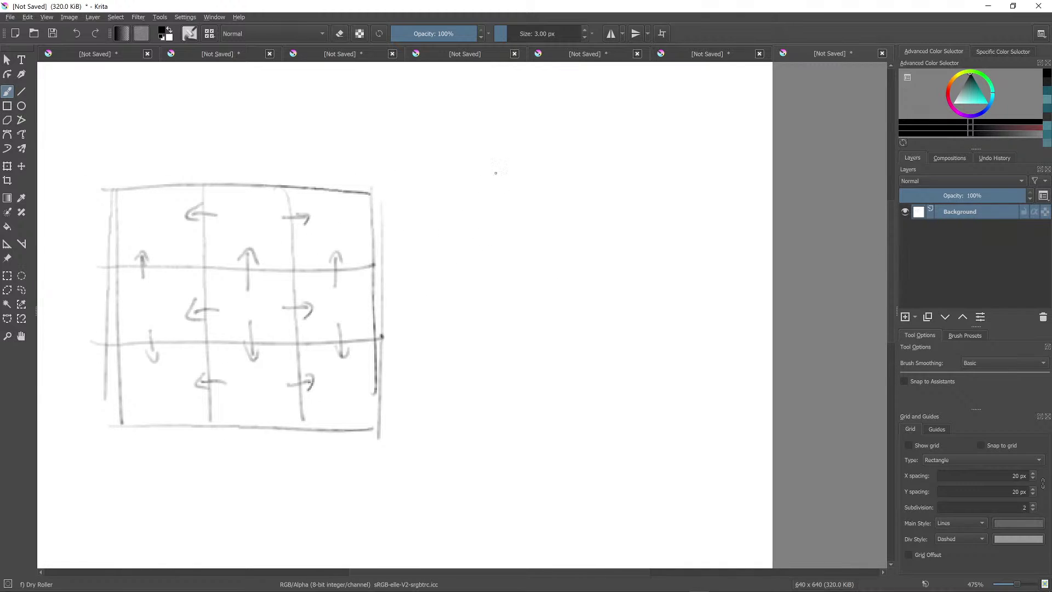
{"action": "mouse_move", "coordinate": [495, 172]}
{"action": "left_mouse_down"}
{"action": "mouse_move", "coordinate": [494, 239]}
{"action": "mouse_move", "coordinate": [618, 159]}
{"action": "mouse_move", "coordinate": [633, 262]}
{"action": "left_mouse_up"}
{"action": "left_click_drag", "start_coordinate": [562, 161], "coordinate": [568, 276]}
{"action": "left_click_drag", "start_coordinate": [496, 289], "coordinate": [636, 286]}
{"action": "left_click_drag", "start_coordinate": [630, 164], "coordinate": [630, 287]}
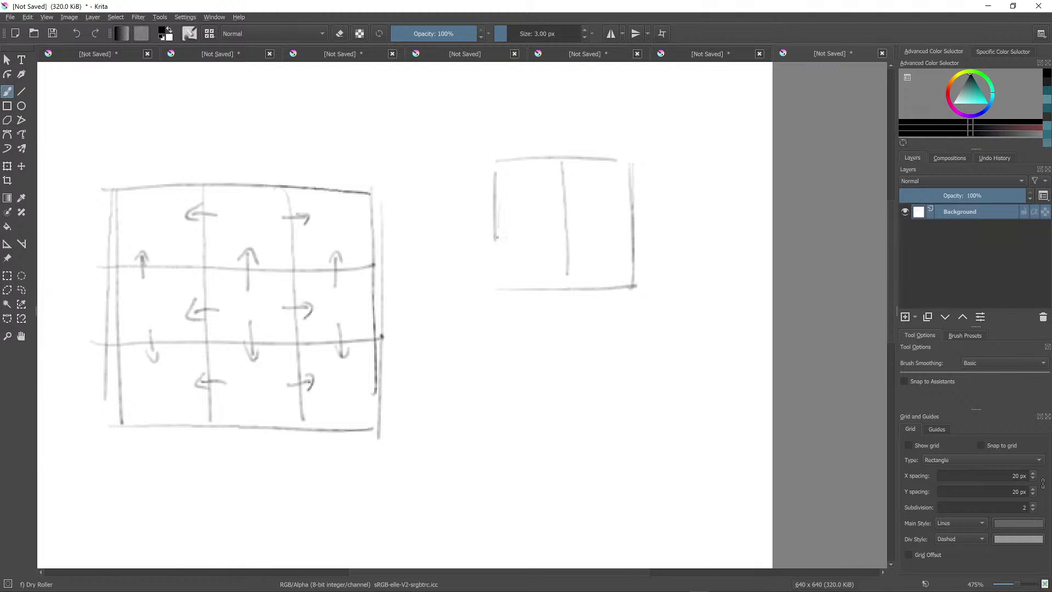
{"action": "mouse_move", "coordinate": [496, 231]}
{"action": "left_mouse_down"}
{"action": "mouse_move", "coordinate": [496, 290]}
{"action": "mouse_move", "coordinate": [637, 212]}
{"action": "left_mouse_up"}
{"action": "scroll", "coordinate": [656, 213], "scroll_direction": "up", "scroll_amount": 3}
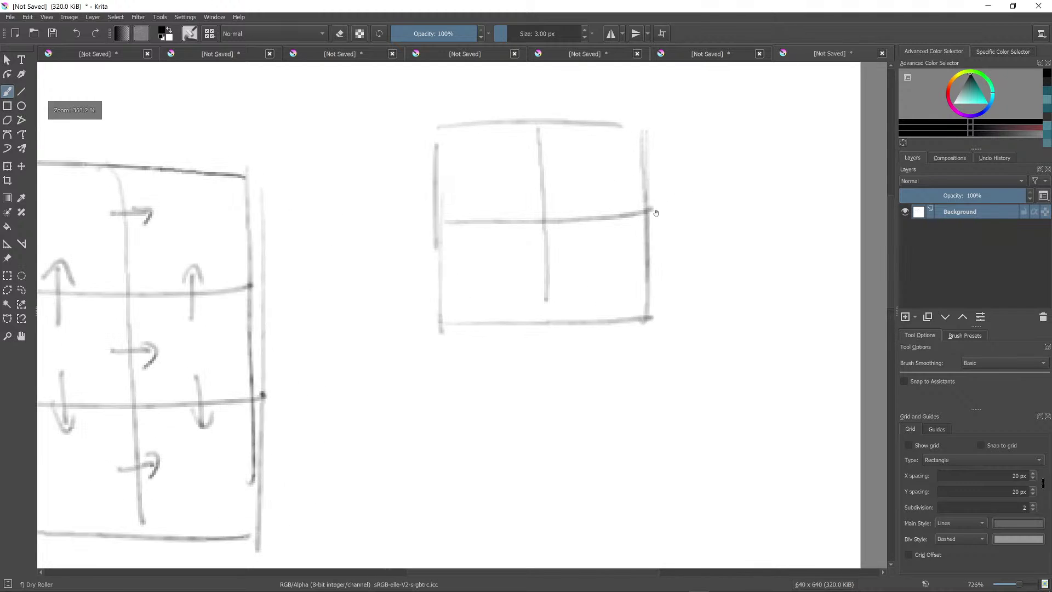
Handwrite the word "Concave" above the two-by-two square.
{"action": "scroll", "coordinate": [655, 213], "scroll_direction": "up", "scroll_amount": 2}
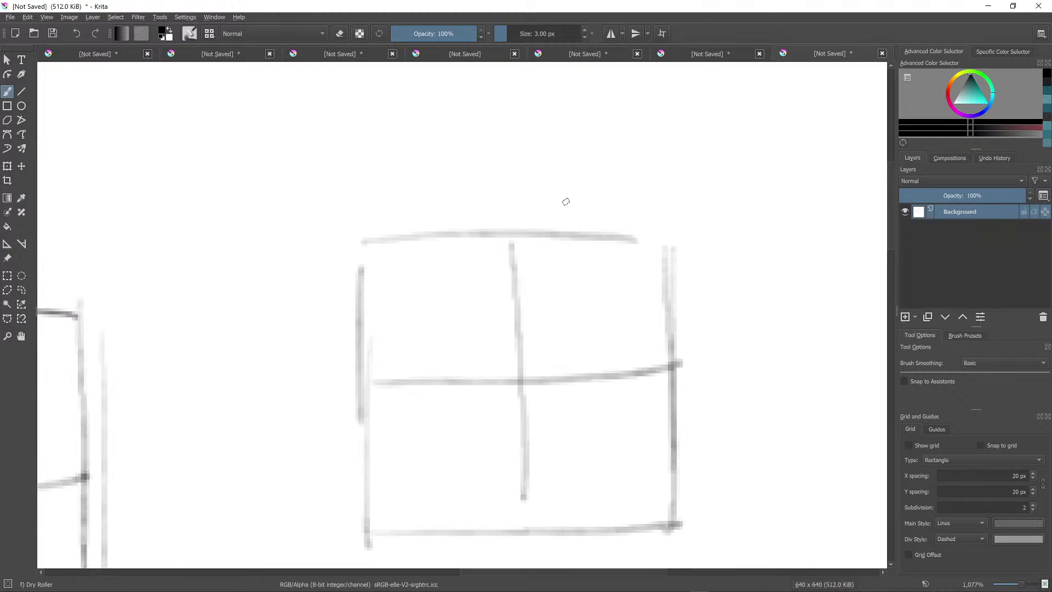
{"action": "mouse_move", "coordinate": [509, 116]}
{"action": "left_mouse_down"}
{"action": "mouse_move", "coordinate": [489, 116]}
{"action": "mouse_move", "coordinate": [510, 161]}
{"action": "left_mouse_up"}
{"action": "left_click_drag", "start_coordinate": [545, 137], "coordinate": [604, 160]}
{"action": "mouse_move", "coordinate": [642, 122]}
{"action": "left_mouse_down"}
{"action": "mouse_move", "coordinate": [647, 154]}
{"action": "mouse_move", "coordinate": [712, 131]}
{"action": "left_mouse_up"}
{"action": "left_click", "coordinate": [753, 149]}
{"action": "mouse_move", "coordinate": [717, 140]}
{"action": "left_mouse_down"}
{"action": "mouse_move", "coordinate": [742, 151]}
{"action": "mouse_move", "coordinate": [647, 120]}
{"action": "left_mouse_up"}
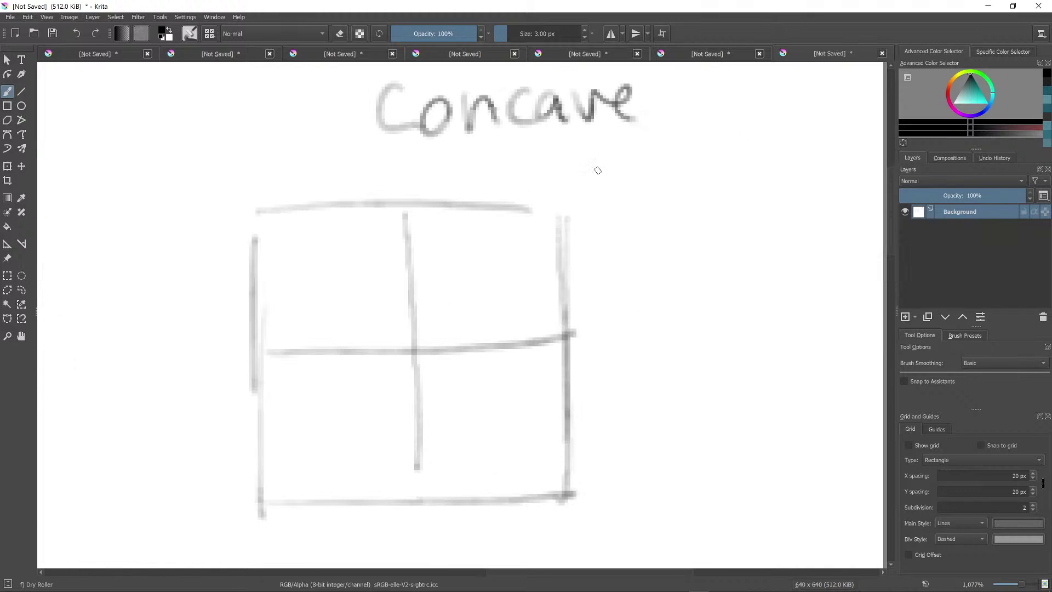
Handwrite the word "corners" below and to the right of "Concave".
{"action": "left_click_drag", "start_coordinate": [601, 147], "coordinate": [586, 176]}
{"action": "mouse_move", "coordinate": [616, 164]}
{"action": "left_mouse_down"}
{"action": "mouse_move", "coordinate": [640, 158]}
{"action": "mouse_move", "coordinate": [624, 175]}
{"action": "left_mouse_up"}
{"action": "mouse_move", "coordinate": [651, 151]}
{"action": "left_mouse_down"}
{"action": "mouse_move", "coordinate": [681, 149]}
{"action": "mouse_move", "coordinate": [731, 173]}
{"action": "mouse_move", "coordinate": [767, 147]}
{"action": "mouse_move", "coordinate": [770, 180]}
{"action": "left_mouse_up"}
{"action": "mouse_move", "coordinate": [686, 258]}
{"action": "left_mouse_down"}
{"action": "mouse_move", "coordinate": [738, 196]}
{"action": "mouse_move", "coordinate": [804, 196]}
{"action": "left_mouse_up"}
Draw a small hatched square around the point where the four cells of the two-by-two square meet.
{"action": "scroll", "coordinate": [738, 196], "scroll_direction": "up", "scroll_amount": 1}
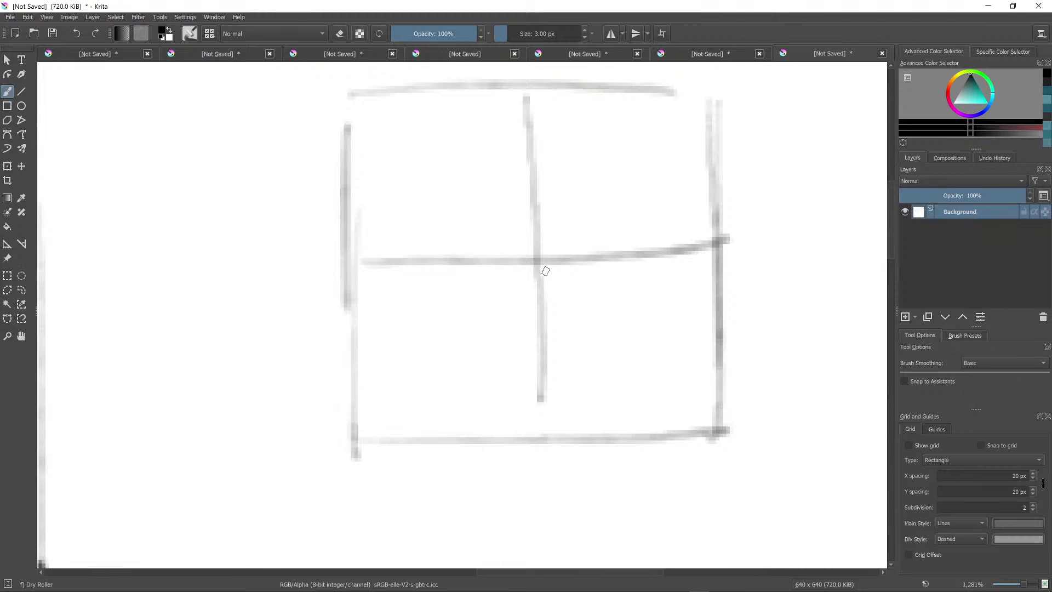
{"action": "mouse_move", "coordinate": [539, 289]}
{"action": "left_mouse_down"}
{"action": "mouse_move", "coordinate": [564, 290]}
{"action": "mouse_move", "coordinate": [567, 262]}
{"action": "mouse_move", "coordinate": [552, 291]}
{"action": "mouse_move", "coordinate": [566, 287]}
{"action": "mouse_move", "coordinate": [569, 265]}
{"action": "mouse_move", "coordinate": [525, 256]}
{"action": "mouse_move", "coordinate": [538, 295]}
{"action": "mouse_move", "coordinate": [526, 261]}
{"action": "mouse_move", "coordinate": [630, 298]}
{"action": "mouse_move", "coordinate": [625, 289]}
{"action": "mouse_move", "coordinate": [595, 299]}
{"action": "mouse_move", "coordinate": [586, 252]}
{"action": "mouse_move", "coordinate": [542, 241]}
{"action": "mouse_move", "coordinate": [544, 278]}
{"action": "mouse_move", "coordinate": [534, 276]}
{"action": "mouse_move", "coordinate": [567, 306]}
{"action": "mouse_move", "coordinate": [553, 327]}
{"action": "mouse_move", "coordinate": [563, 312]}
{"action": "mouse_move", "coordinate": [575, 318]}
{"action": "mouse_move", "coordinate": [577, 343]}
{"action": "mouse_move", "coordinate": [606, 307]}
{"action": "mouse_move", "coordinate": [576, 312]}
{"action": "mouse_move", "coordinate": [582, 326]}
{"action": "mouse_move", "coordinate": [579, 218]}
{"action": "left_mouse_up"}
{"action": "scroll", "coordinate": [570, 263], "scroll_direction": "up", "scroll_amount": 1}
{"action": "scroll", "coordinate": [631, 298], "scroll_direction": "up", "scroll_amount": 1}
{"action": "mouse_move", "coordinate": [562, 252]}
{"action": "left_mouse_down"}
{"action": "mouse_move", "coordinate": [566, 293]}
{"action": "mouse_move", "coordinate": [563, 256]}
{"action": "mouse_move", "coordinate": [580, 293]}
{"action": "mouse_move", "coordinate": [668, 286]}
{"action": "mouse_move", "coordinate": [551, 242]}
{"action": "mouse_move", "coordinate": [505, 195]}
{"action": "mouse_move", "coordinate": [537, 204]}
{"action": "mouse_move", "coordinate": [526, 219]}
{"action": "mouse_move", "coordinate": [547, 258]}
{"action": "mouse_move", "coordinate": [527, 279]}
{"action": "left_mouse_up"}
Sketch a single tile below the two-by-two square with a wavy line along its top edge.
{"action": "scroll", "coordinate": [527, 279], "scroll_direction": "left", "scroll_amount": 5}
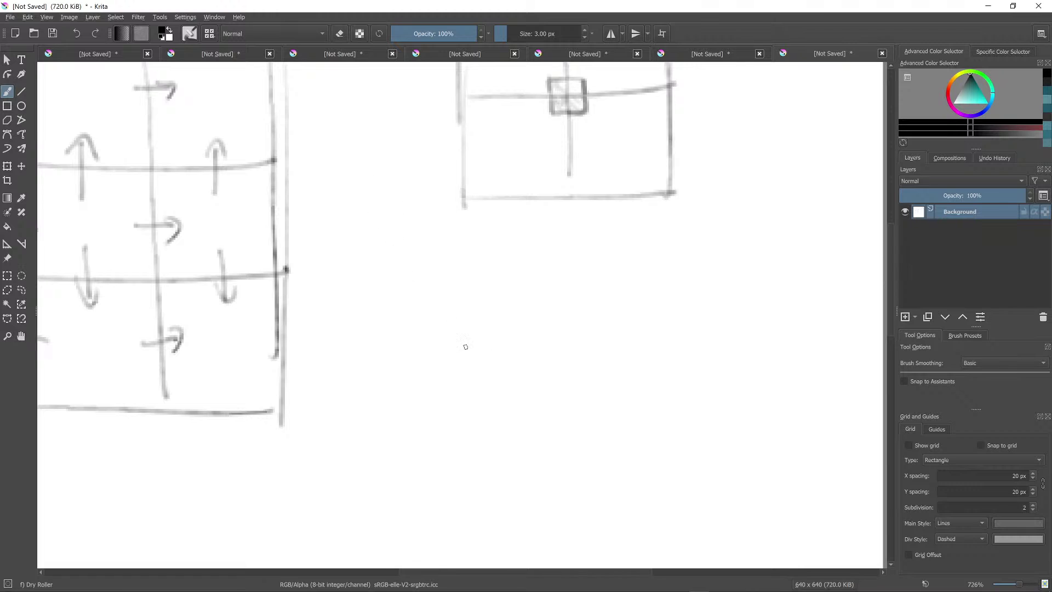
{"action": "mouse_move", "coordinate": [458, 344]}
{"action": "left_mouse_down"}
{"action": "mouse_move", "coordinate": [572, 355]}
{"action": "mouse_move", "coordinate": [467, 445]}
{"action": "left_mouse_up"}
{"action": "left_click_drag", "start_coordinate": [477, 453], "coordinate": [570, 462]}
{"action": "left_click_drag", "start_coordinate": [583, 356], "coordinate": [586, 450]}
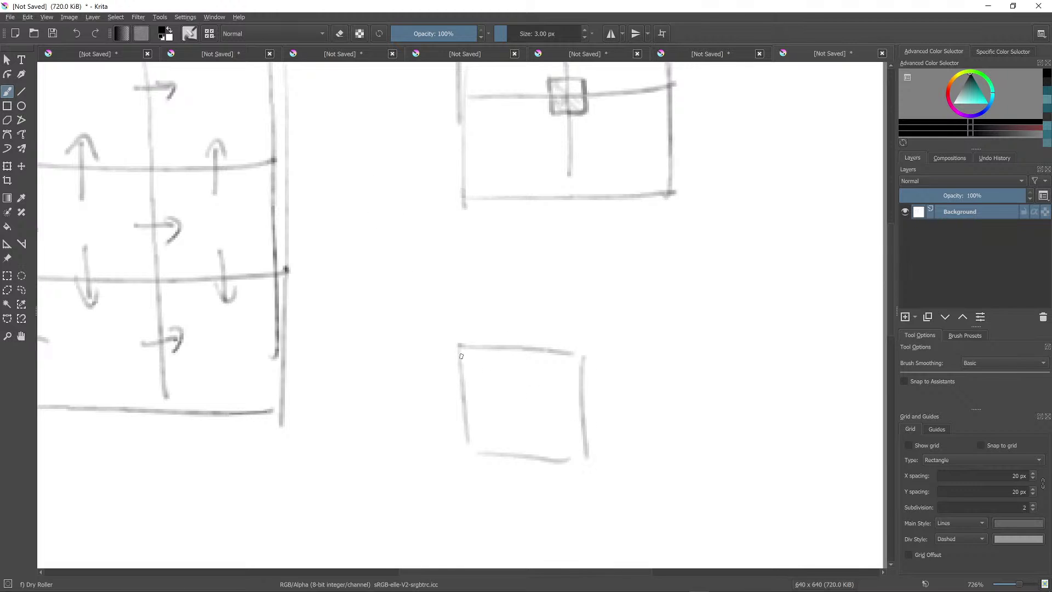
{"action": "left_click_drag", "start_coordinate": [462, 356], "coordinate": [577, 364]}
{"action": "scroll", "coordinate": [557, 364], "scroll_direction": "right", "scroll_amount": 3}
{"action": "scroll", "coordinate": [557, 364], "scroll_direction": "up", "scroll_amount": 1}
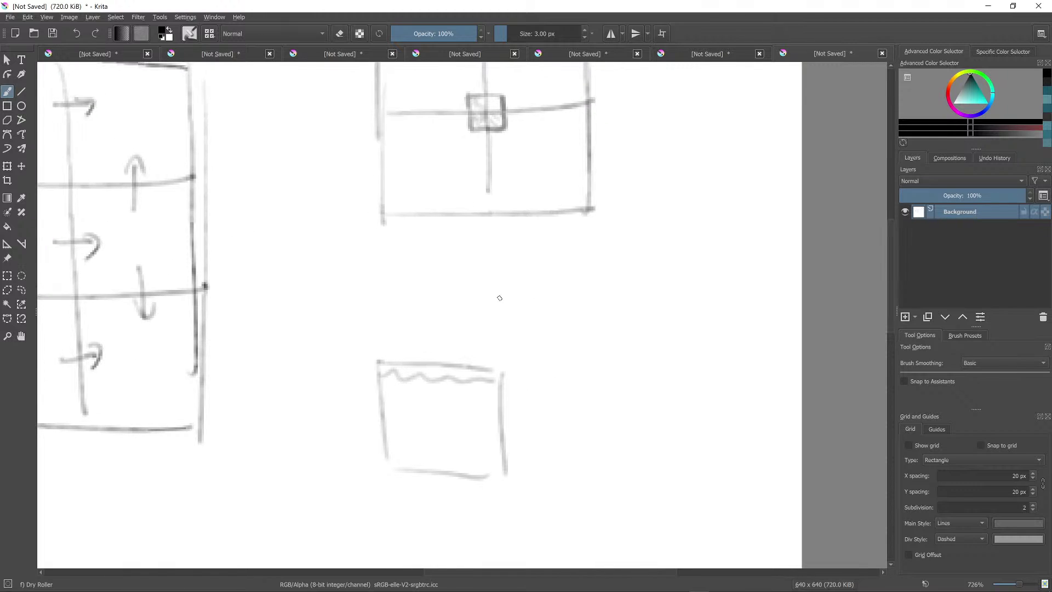
Sketch a second tile diagonally up and right of the wavy-topped tile, with a wavy line along its left edge.
{"action": "mouse_move", "coordinate": [500, 253]}
{"action": "left_mouse_down"}
{"action": "mouse_move", "coordinate": [504, 356]}
{"action": "mouse_move", "coordinate": [532, 236]}
{"action": "mouse_move", "coordinate": [613, 245]}
{"action": "mouse_move", "coordinate": [629, 263]}
{"action": "mouse_move", "coordinate": [636, 350]}
{"action": "left_mouse_up"}
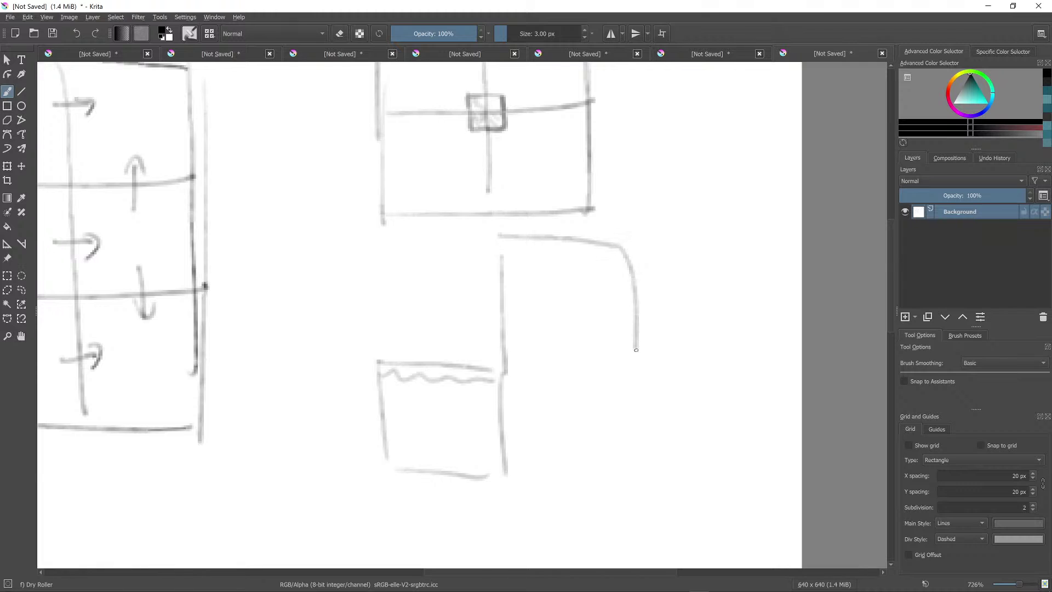
{"action": "left_click_drag", "start_coordinate": [509, 367], "coordinate": [609, 369]}
{"action": "left_click_drag", "start_coordinate": [498, 237], "coordinate": [510, 365]}
{"action": "left_click_drag", "start_coordinate": [558, 398], "coordinate": [558, 383]}
{"action": "left_click_drag", "start_coordinate": [618, 370], "coordinate": [640, 325]}
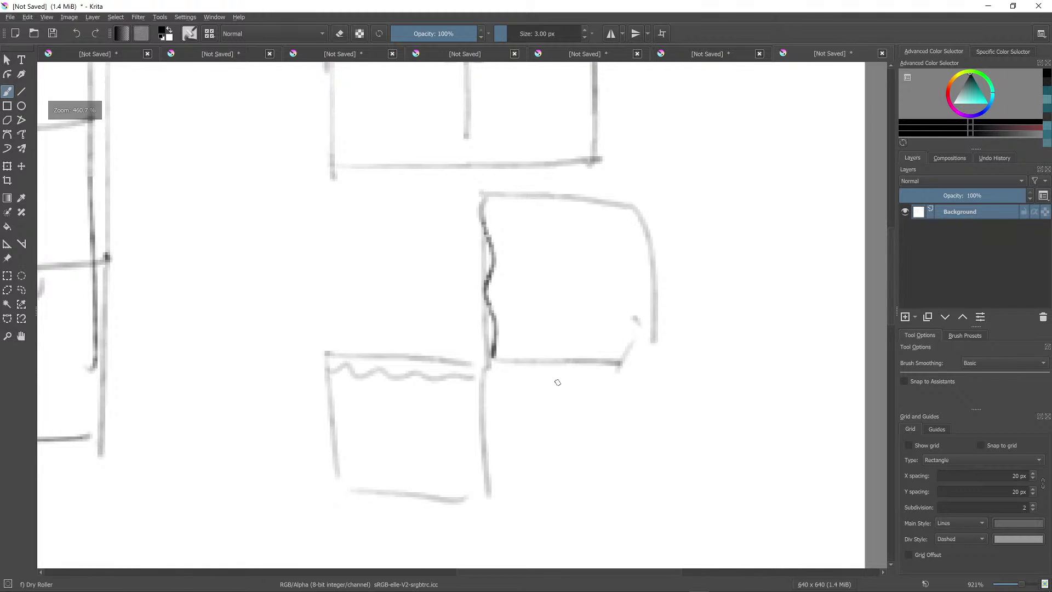
{"action": "left_click_drag", "start_coordinate": [645, 361], "coordinate": [642, 327]}
{"action": "scroll", "coordinate": [638, 317], "scroll_direction": "down", "scroll_amount": 4}
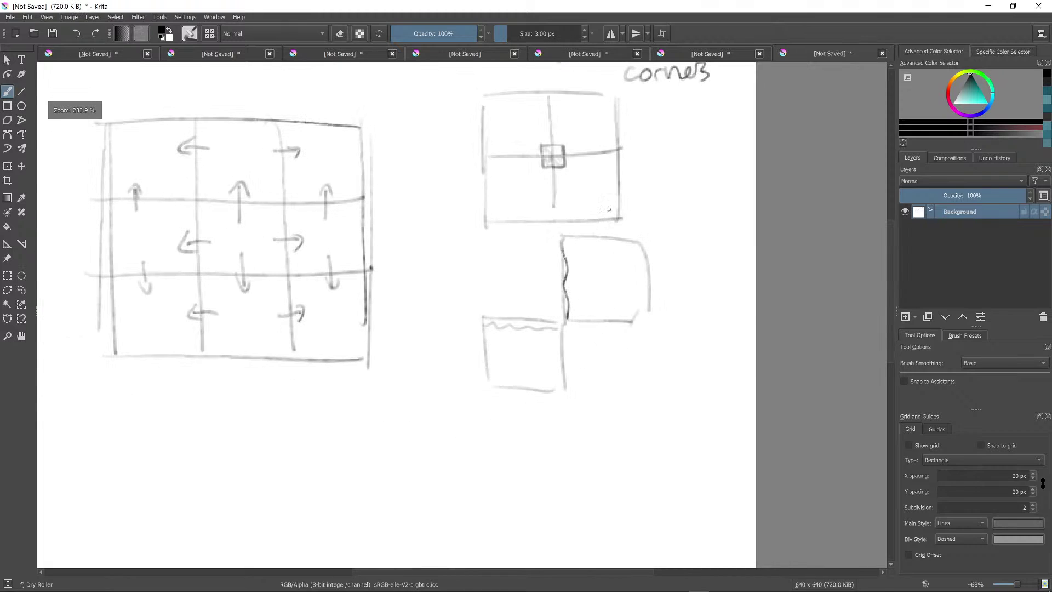
Draw a curved arrow from the two-by-two square's lower-right cell to the gap below the second tile, and mark the corner where the tiles meet.
{"action": "mouse_move", "coordinate": [593, 191]}
{"action": "left_mouse_down"}
{"action": "mouse_move", "coordinate": [653, 184]}
{"action": "mouse_move", "coordinate": [623, 391]}
{"action": "mouse_move", "coordinate": [594, 347]}
{"action": "mouse_move", "coordinate": [604, 351]}
{"action": "left_mouse_up"}
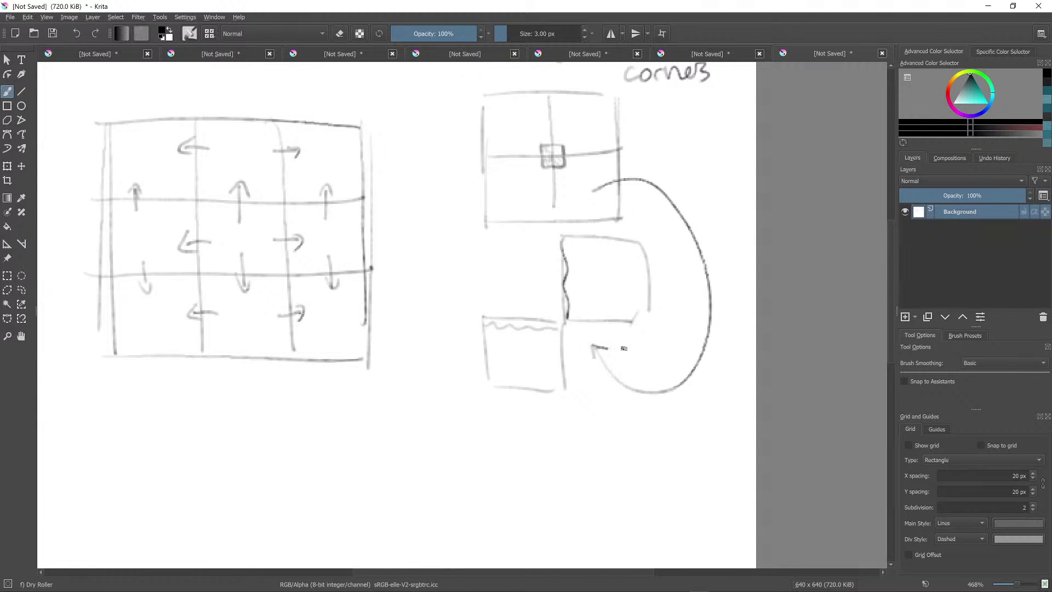
{"action": "scroll", "coordinate": [624, 348], "scroll_direction": "up", "scroll_amount": 5}
{"action": "left_click_drag", "start_coordinate": [609, 311], "coordinate": [657, 363]}
{"action": "mouse_move", "coordinate": [509, 366]}
{"action": "left_mouse_down"}
{"action": "mouse_move", "coordinate": [501, 349]}
{"action": "mouse_move", "coordinate": [528, 346]}
{"action": "mouse_move", "coordinate": [524, 332]}
{"action": "left_mouse_up"}
{"action": "scroll", "coordinate": [560, 376], "scroll_direction": "down", "scroll_amount": 4}
Outline the tile at the curved arrow's tip, undoing a stray stroke and reinforcing its right and bottom edges.
{"action": "left_click_drag", "start_coordinate": [544, 445], "coordinate": [609, 442]}
{"action": "mouse_move", "coordinate": [647, 347]}
{"action": "left_mouse_down"}
{"action": "mouse_move", "coordinate": [638, 441]}
{"action": "mouse_move", "coordinate": [590, 384]}
{"action": "left_mouse_up"}
{"action": "scroll", "coordinate": [615, 441], "scroll_direction": "down", "scroll_amount": 1}
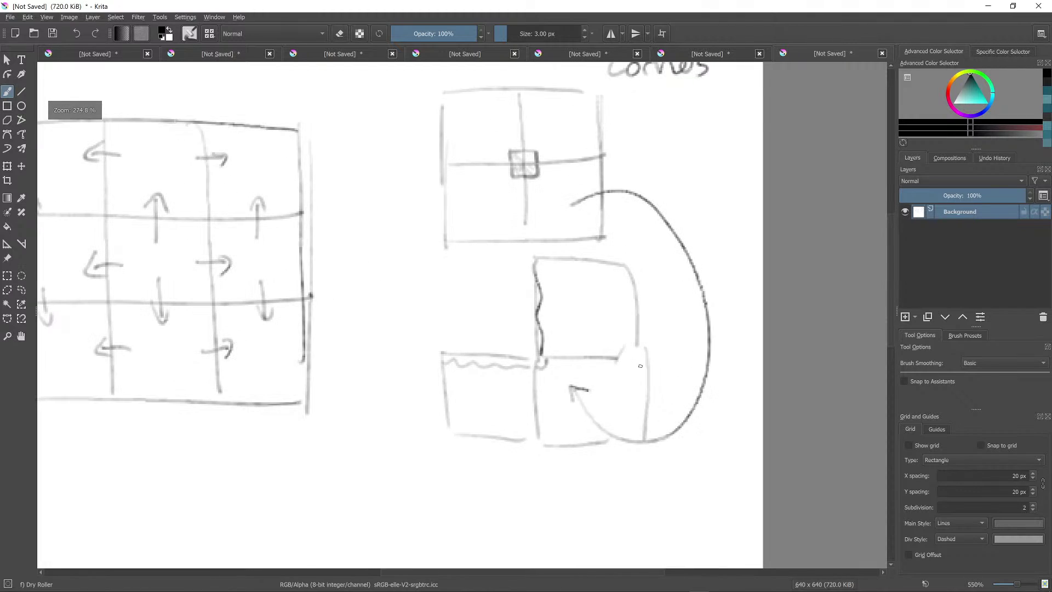
{"action": "left_click_drag", "start_coordinate": [635, 250], "coordinate": [583, 228]}
{"action": "key", "text": "ctrl+z"}
{"action": "left_click_drag", "start_coordinate": [579, 328], "coordinate": [573, 409]}
{"action": "left_click_drag", "start_coordinate": [488, 414], "coordinate": [559, 410]}
{"action": "scroll", "coordinate": [568, 392], "scroll_direction": "down", "scroll_amount": 3}
{"action": "mouse_move", "coordinate": [550, 485]}
{"action": "left_mouse_down"}
{"action": "mouse_move", "coordinate": [630, 484]}
{"action": "mouse_move", "coordinate": [629, 439]}
{"action": "mouse_move", "coordinate": [648, 469]}
{"action": "mouse_move", "coordinate": [601, 353]}
{"action": "left_mouse_up"}
{"action": "scroll", "coordinate": [630, 484], "scroll_direction": "down", "scroll_amount": 1}
{"action": "scroll", "coordinate": [600, 353], "scroll_direction": "up", "scroll_amount": 2}
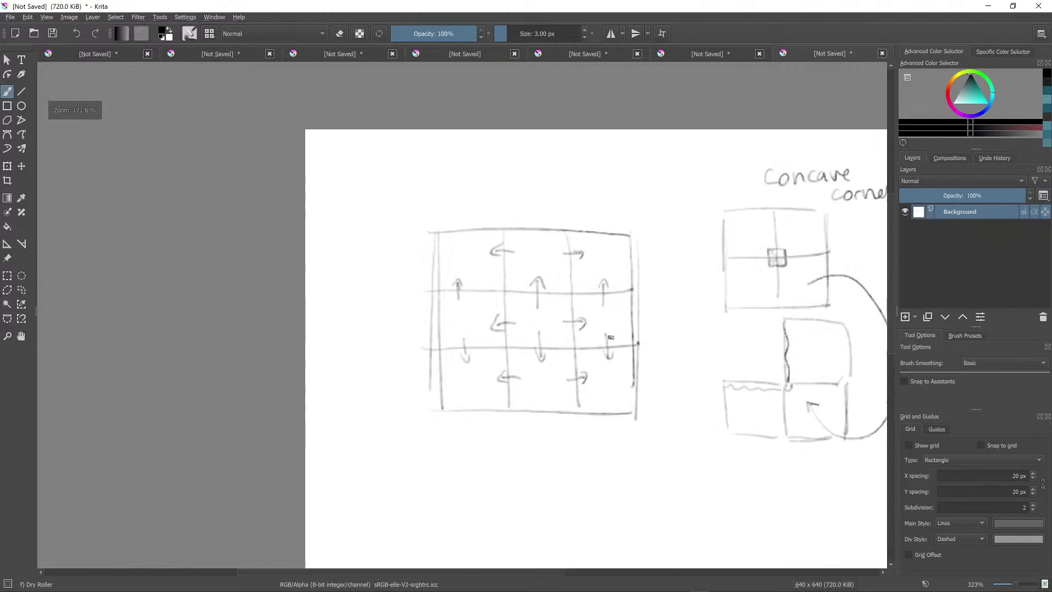
Draw wavy lines along the bottom and top edges of the three-by-three grid.
{"action": "mouse_move", "coordinate": [408, 391]}
{"action": "left_mouse_down"}
{"action": "mouse_move", "coordinate": [411, 415]}
{"action": "mouse_move", "coordinate": [658, 423]}
{"action": "left_mouse_up"}
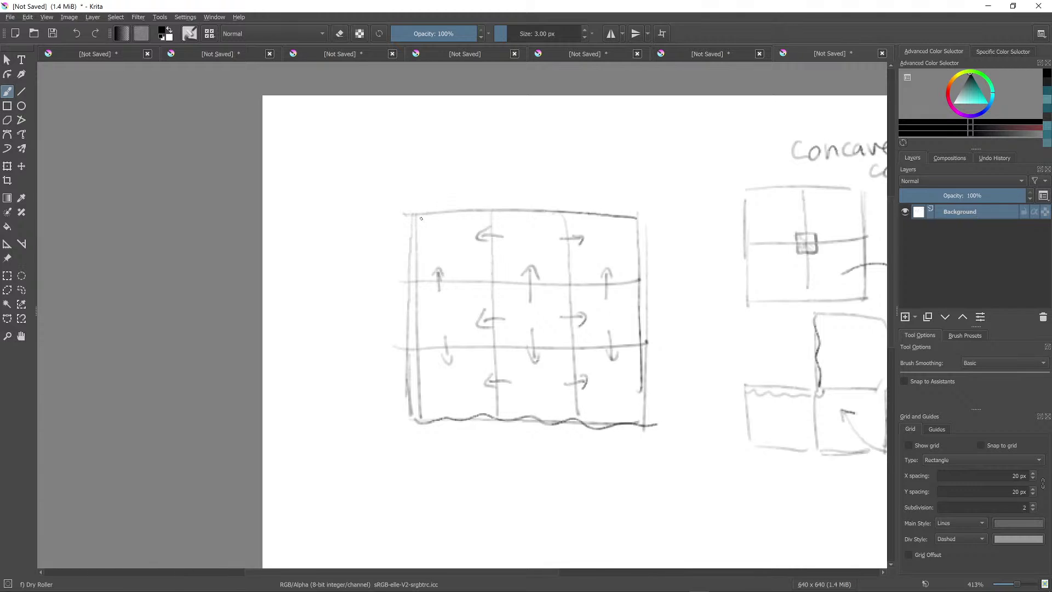
{"action": "left_click_drag", "start_coordinate": [432, 221], "coordinate": [644, 225]}
{"action": "scroll", "coordinate": [631, 303], "scroll_direction": "right", "scroll_amount": 5}
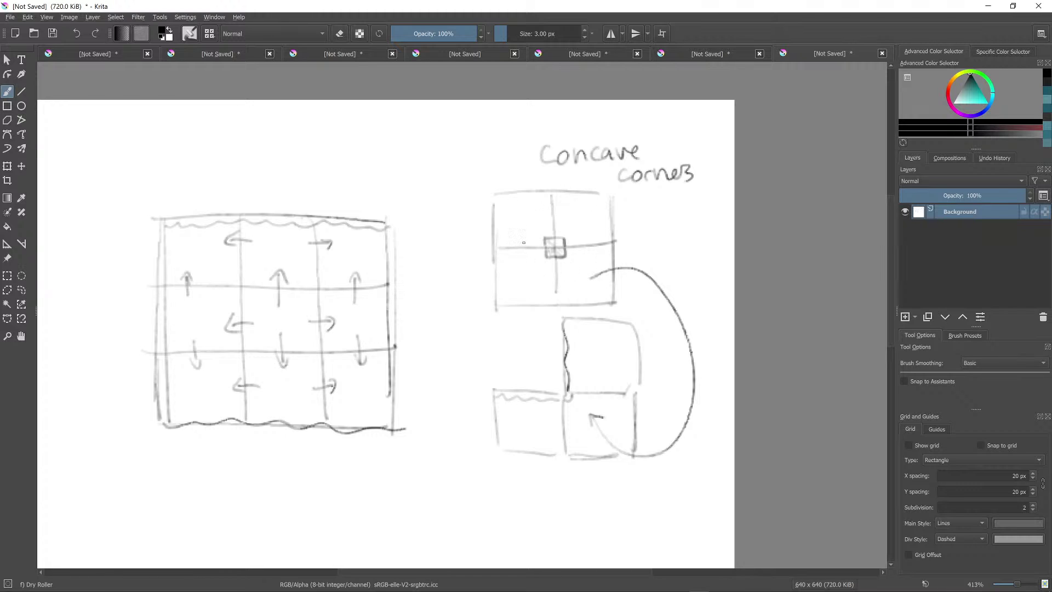
Circle the grid's middle-left cell and sketch a separate tile below the grid with a wavy left edge.
{"action": "scroll", "coordinate": [523, 243], "scroll_direction": "left", "scroll_amount": 3}
{"action": "scroll", "coordinate": [438, 219], "scroll_direction": "down", "scroll_amount": 3}
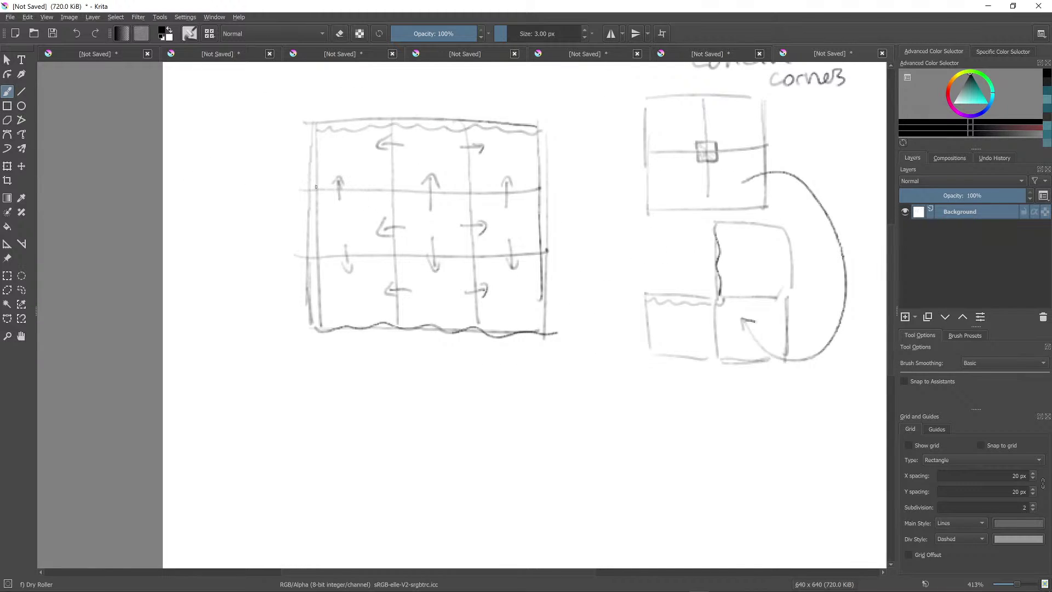
{"action": "scroll", "coordinate": [356, 230], "scroll_direction": "left", "scroll_amount": 1}
{"action": "scroll", "coordinate": [423, 230], "scroll_direction": "down", "scroll_amount": 2}
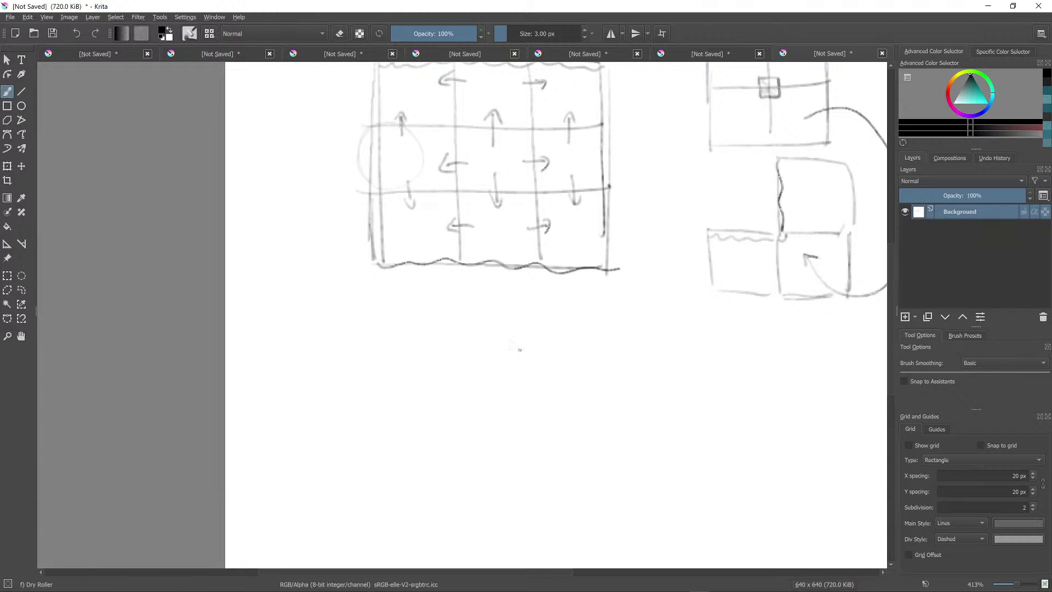
{"action": "mouse_move", "coordinate": [520, 350]}
{"action": "left_mouse_down"}
{"action": "mouse_move", "coordinate": [520, 428]}
{"action": "mouse_move", "coordinate": [608, 378]}
{"action": "mouse_move", "coordinate": [608, 429]}
{"action": "left_mouse_up"}
{"action": "left_click_drag", "start_coordinate": [523, 429], "coordinate": [608, 429]}
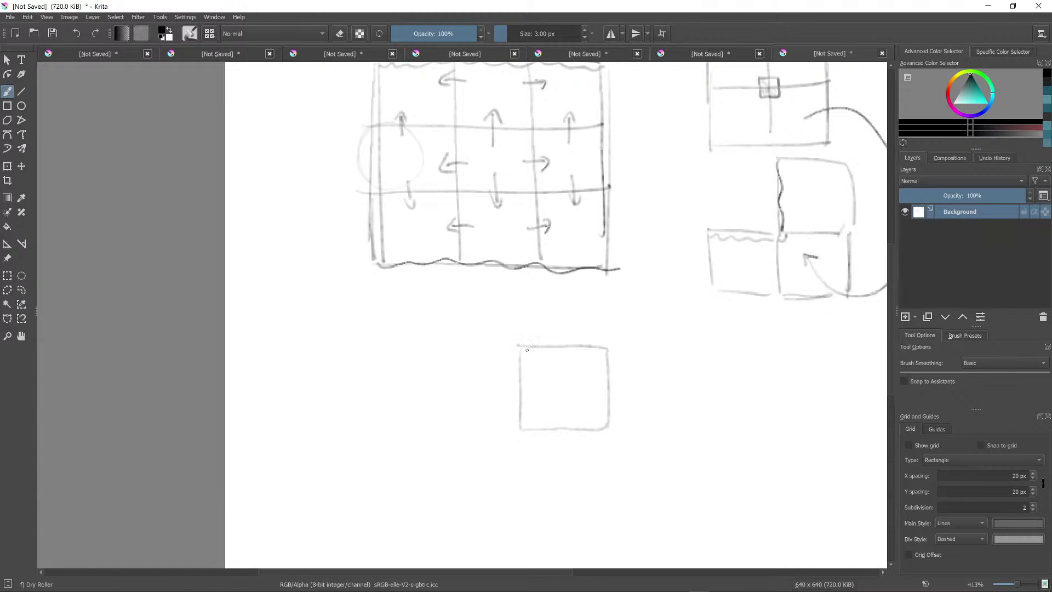
{"action": "mouse_move", "coordinate": [521, 350]}
{"action": "left_mouse_down"}
{"action": "mouse_move", "coordinate": [529, 429]}
{"action": "mouse_move", "coordinate": [520, 429]}
{"action": "left_mouse_up"}
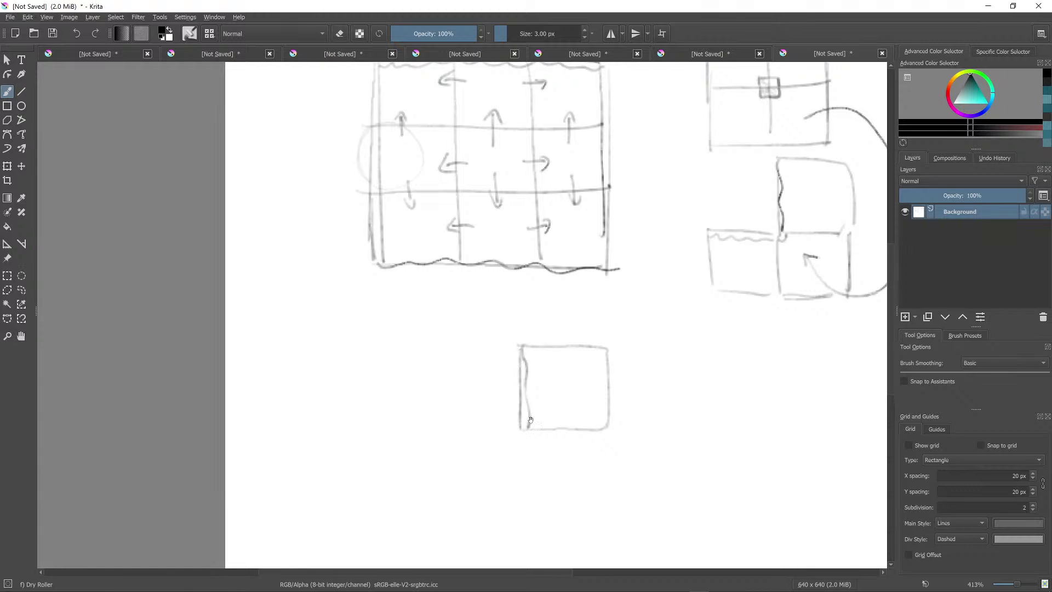
Sketch a matching tile to the left of the new one, leaving a one-tile gap and doubling its right edge.
{"action": "left_click_drag", "start_coordinate": [598, 187], "coordinate": [628, 224]}
{"action": "scroll", "coordinate": [599, 302], "scroll_direction": "left", "scroll_amount": 1}
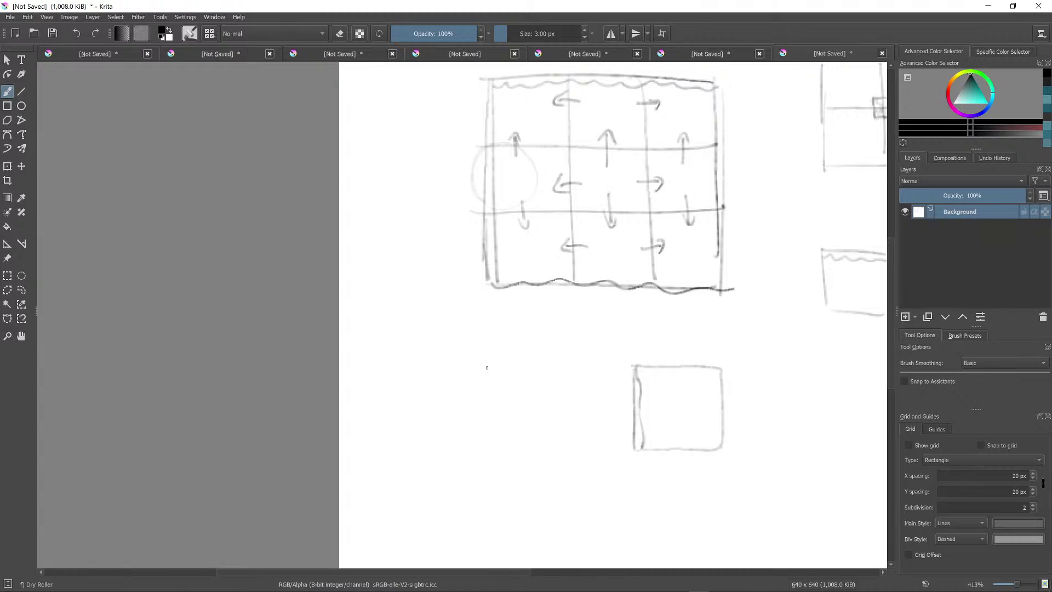
{"action": "mouse_move", "coordinate": [487, 368]}
{"action": "left_mouse_down"}
{"action": "mouse_move", "coordinate": [534, 370]}
{"action": "mouse_move", "coordinate": [536, 451]}
{"action": "left_mouse_up"}
{"action": "mouse_move", "coordinate": [532, 386]}
{"action": "left_mouse_down"}
{"action": "mouse_move", "coordinate": [530, 446]}
{"action": "mouse_move", "coordinate": [445, 450]}
{"action": "mouse_move", "coordinate": [448, 437]}
{"action": "left_mouse_up"}
{"action": "left_click_drag", "start_coordinate": [449, 378], "coordinate": [451, 446]}
{"action": "left_click_drag", "start_coordinate": [518, 430], "coordinate": [505, 465]}
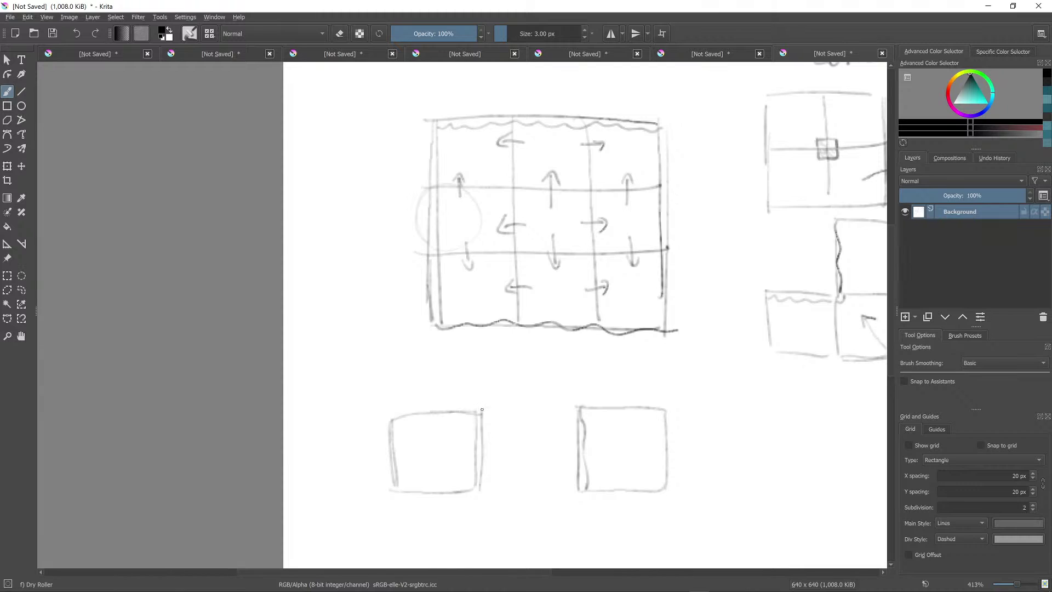
Sketch a tile above the gap between the two lower tiles, with a wavy bottom edge.
{"action": "mouse_move", "coordinate": [498, 405]}
{"action": "left_mouse_down"}
{"action": "mouse_move", "coordinate": [575, 408]}
{"action": "mouse_move", "coordinate": [578, 328]}
{"action": "left_mouse_up"}
{"action": "left_click_drag", "start_coordinate": [477, 326], "coordinate": [482, 412]}
{"action": "scroll", "coordinate": [482, 412], "scroll_direction": "down", "scroll_amount": 2}
{"action": "scroll", "coordinate": [536, 82], "scroll_direction": "down", "scroll_amount": 3}
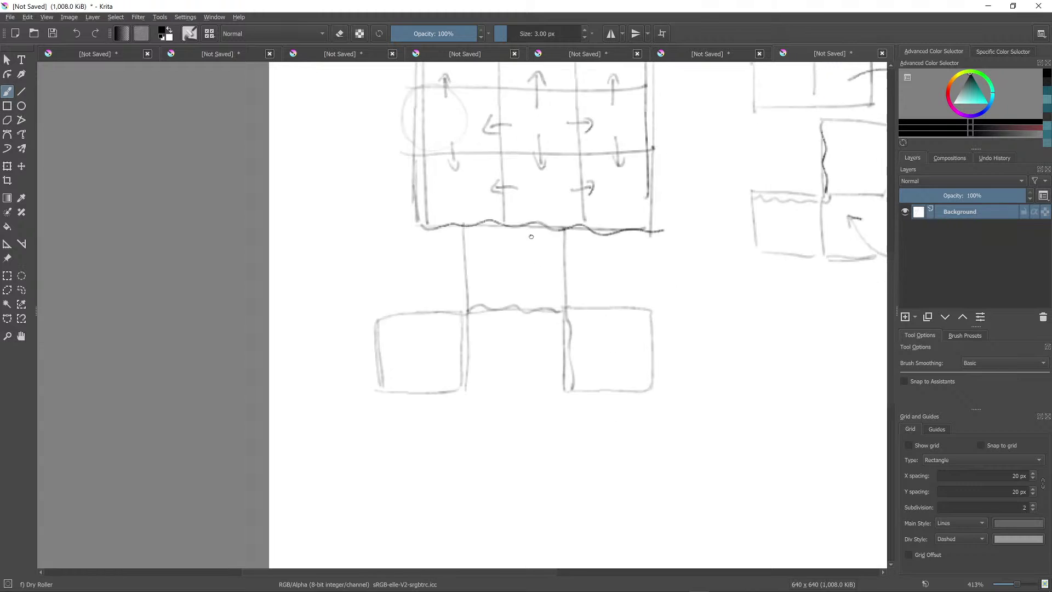
Close the bottom of the centre tile and sketch another tile beneath it with a wavy top edge.
{"action": "left_click_drag", "start_coordinate": [466, 371], "coordinate": [561, 370]}
{"action": "mouse_move", "coordinate": [476, 382]}
{"action": "left_mouse_down"}
{"action": "mouse_move", "coordinate": [569, 376]}
{"action": "mouse_move", "coordinate": [469, 444]}
{"action": "mouse_move", "coordinate": [555, 458]}
{"action": "left_mouse_up"}
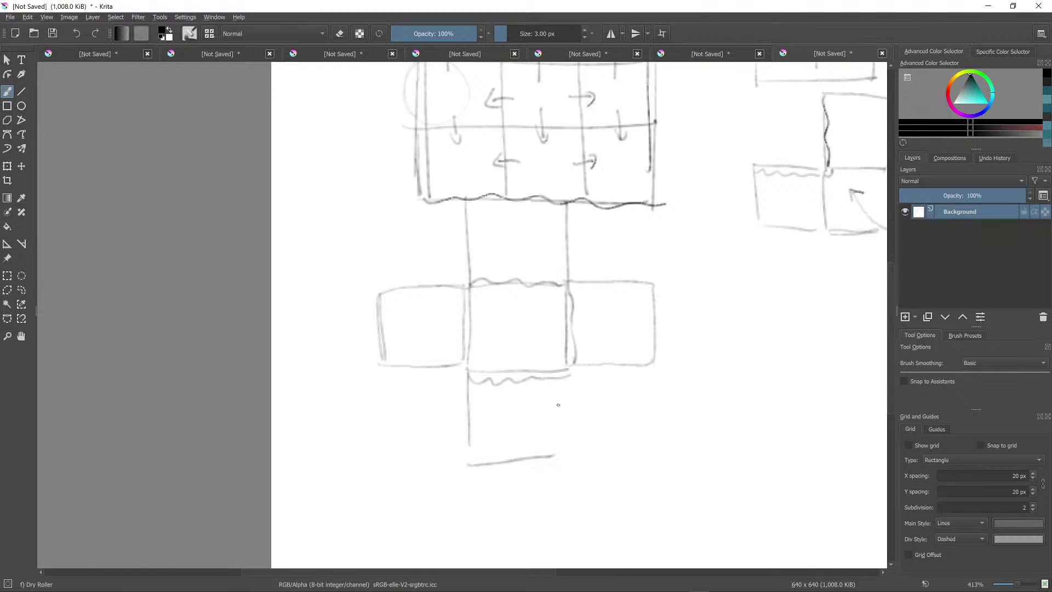
{"action": "left_click_drag", "start_coordinate": [569, 374], "coordinate": [568, 457]}
{"action": "scroll", "coordinate": [533, 125], "scroll_direction": "up", "scroll_amount": 2}
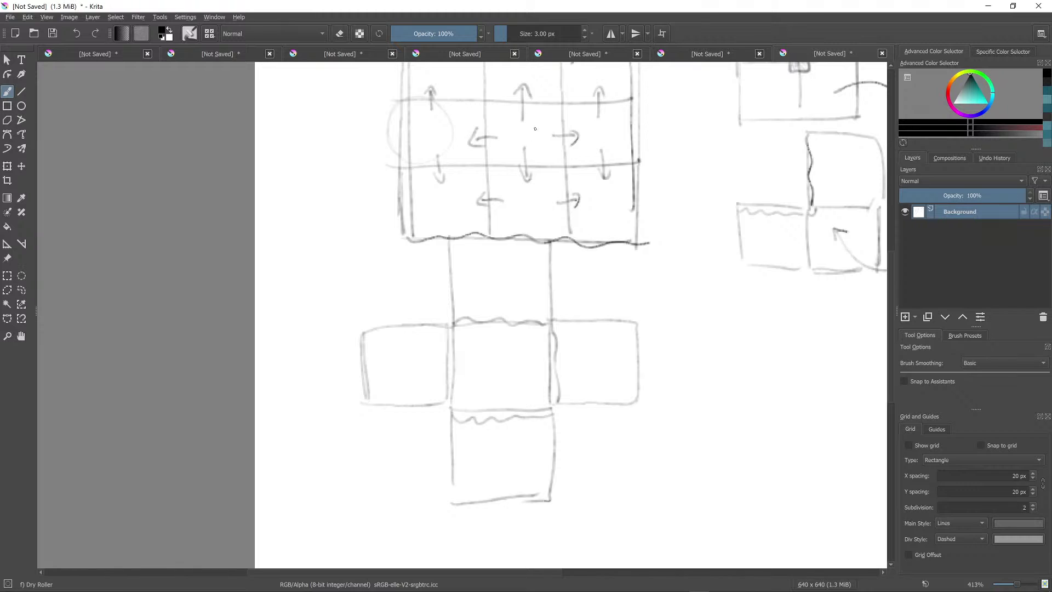
Sketch faint outlines of the four diagonal corner cells around the cross of tiles, completing a three-by-three layout.
{"action": "scroll", "coordinate": [574, 218], "scroll_direction": "down", "scroll_amount": 1}
{"action": "left_click_drag", "start_coordinate": [602, 390], "coordinate": [605, 467]}
{"action": "left_click_drag", "start_coordinate": [531, 470], "coordinate": [599, 466]}
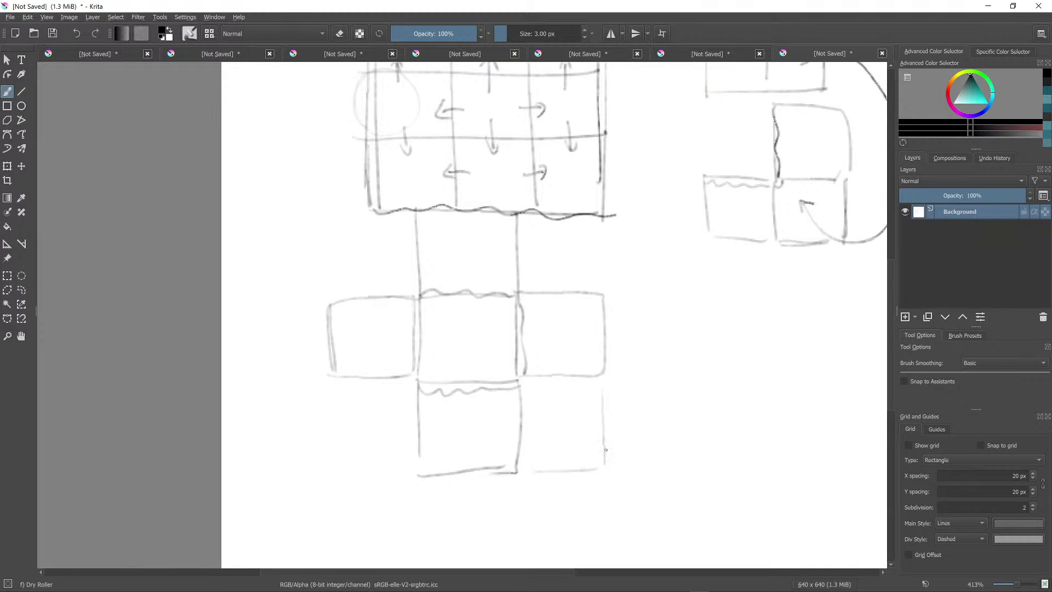
{"action": "left_click_drag", "start_coordinate": [604, 217], "coordinate": [605, 256]}
{"action": "mouse_move", "coordinate": [330, 383]}
{"action": "left_mouse_down"}
{"action": "mouse_move", "coordinate": [329, 459]}
{"action": "mouse_move", "coordinate": [397, 481]}
{"action": "left_mouse_up"}
{"action": "mouse_move", "coordinate": [326, 219]}
{"action": "left_mouse_down"}
{"action": "mouse_move", "coordinate": [327, 282]}
{"action": "mouse_move", "coordinate": [379, 208]}
{"action": "left_mouse_up"}
{"action": "scroll", "coordinate": [475, 211], "scroll_direction": "down", "scroll_amount": 1}
{"action": "scroll", "coordinate": [575, 218], "scroll_direction": "up", "scroll_amount": 2}
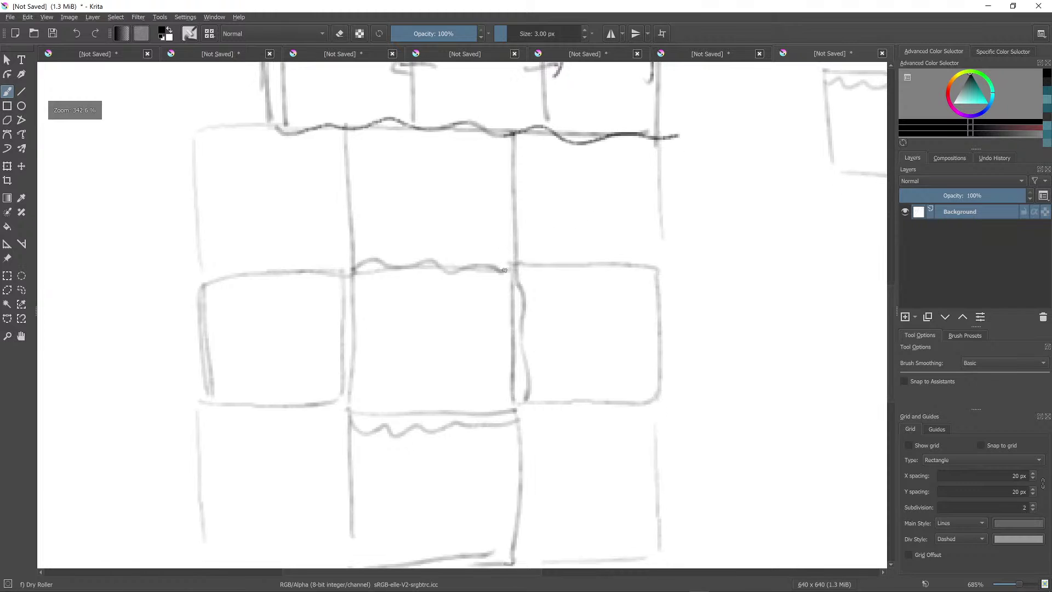
Mark the four corners of the centre tile with small squares and circles.
{"action": "mouse_move", "coordinate": [518, 253]}
{"action": "left_mouse_down"}
{"action": "mouse_move", "coordinate": [533, 265]}
{"action": "mouse_move", "coordinate": [524, 203]}
{"action": "left_mouse_up"}
{"action": "mouse_move", "coordinate": [510, 330]}
{"action": "left_mouse_down"}
{"action": "mouse_move", "coordinate": [504, 345]}
{"action": "mouse_move", "coordinate": [508, 329]}
{"action": "mouse_move", "coordinate": [656, 317]}
{"action": "left_mouse_up"}
{"action": "left_click", "coordinate": [516, 338]}
{"action": "mouse_move", "coordinate": [445, 317]}
{"action": "left_mouse_down"}
{"action": "mouse_move", "coordinate": [436, 329]}
{"action": "mouse_move", "coordinate": [450, 326]}
{"action": "left_mouse_up"}
{"action": "left_click_drag", "start_coordinate": [458, 156], "coordinate": [469, 305]}
{"action": "scroll", "coordinate": [546, 282], "scroll_direction": "down", "scroll_amount": 3}
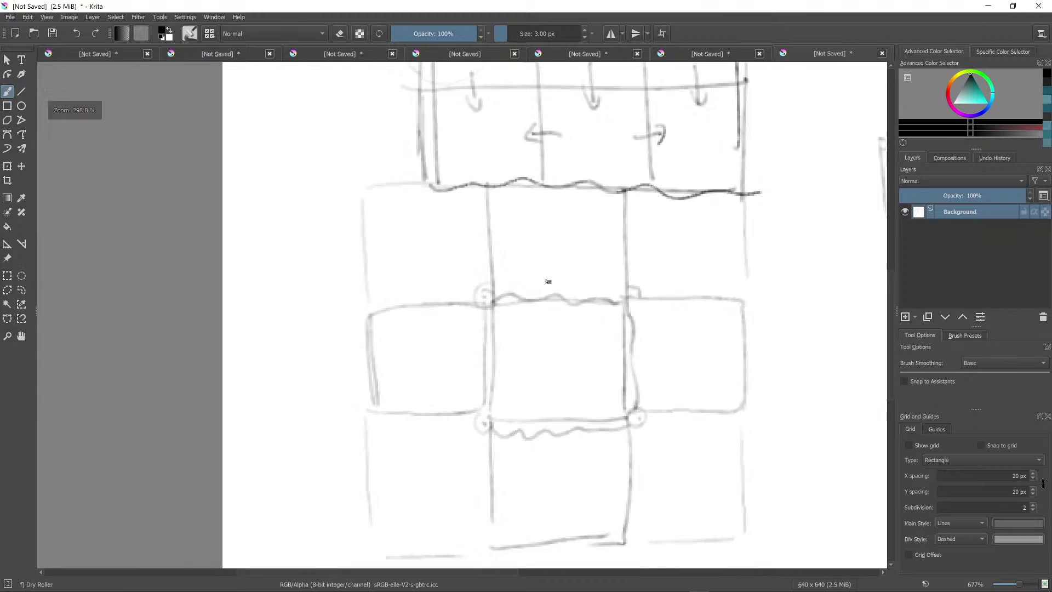
Sketch a short arc over the centre tile's upper-right corner and mark the four side-adjacent tiles with an X.
{"action": "mouse_move", "coordinate": [621, 241]}
{"action": "left_mouse_down"}
{"action": "mouse_move", "coordinate": [602, 222]}
{"action": "mouse_move", "coordinate": [577, 224]}
{"action": "left_mouse_up"}
{"action": "key", "text": "ctrl+z"}
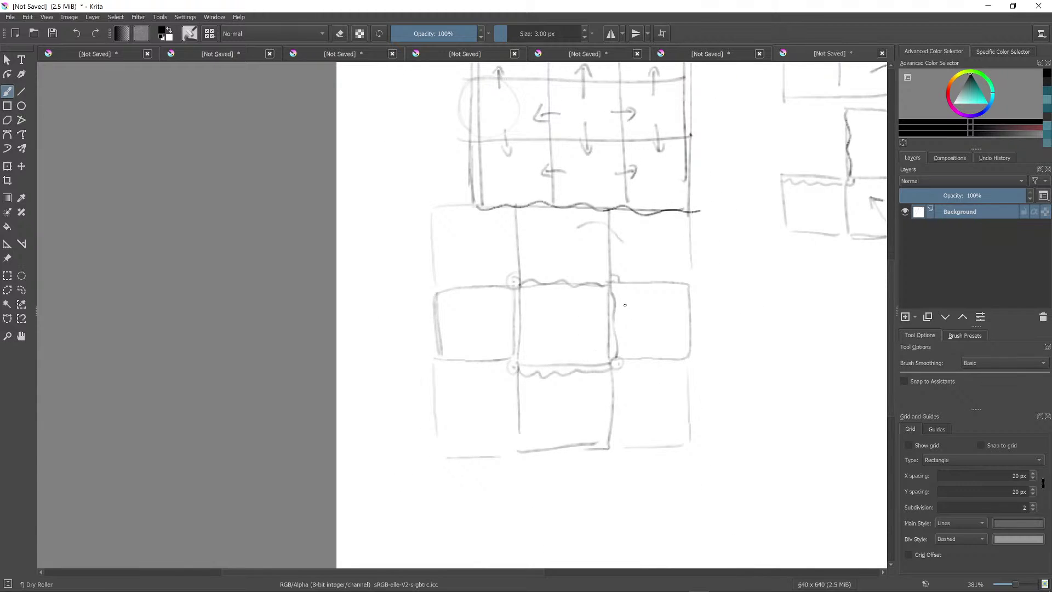
{"action": "left_click_drag", "start_coordinate": [624, 301], "coordinate": [650, 322]}
{"action": "left_click_drag", "start_coordinate": [658, 297], "coordinate": [632, 327]}
{"action": "left_click_drag", "start_coordinate": [556, 247], "coordinate": [579, 257]}
{"action": "left_click_drag", "start_coordinate": [580, 236], "coordinate": [564, 258]}
{"action": "left_click_drag", "start_coordinate": [478, 313], "coordinate": [494, 323]}
{"action": "left_click_drag", "start_coordinate": [495, 307], "coordinate": [476, 325]}
{"action": "mouse_move", "coordinate": [555, 397]}
{"action": "left_mouse_down"}
{"action": "mouse_move", "coordinate": [572, 414]}
{"action": "mouse_move", "coordinate": [557, 413]}
{"action": "left_mouse_up"}
{"action": "mouse_move", "coordinate": [668, 373]}
{"action": "left_mouse_down"}
{"action": "mouse_move", "coordinate": [538, 385]}
{"action": "mouse_move", "coordinate": [519, 417]}
{"action": "left_mouse_up"}
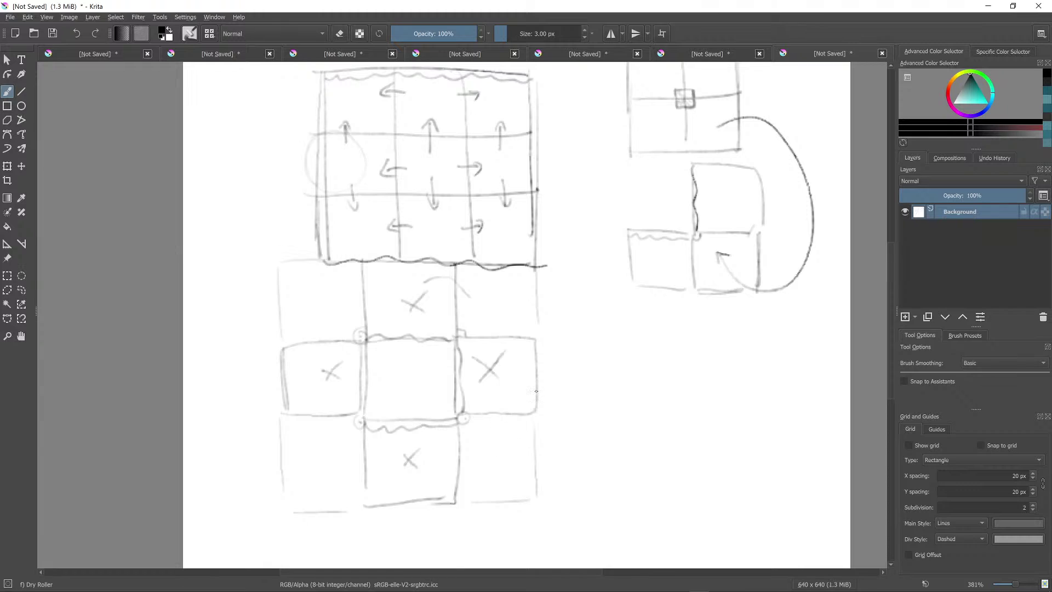
Label the three-by-three grid 9 and the concave-corner grid 4, and span both numbers with a curly brace.
{"action": "left_click_drag", "start_coordinate": [698, 112], "coordinate": [648, 148]}
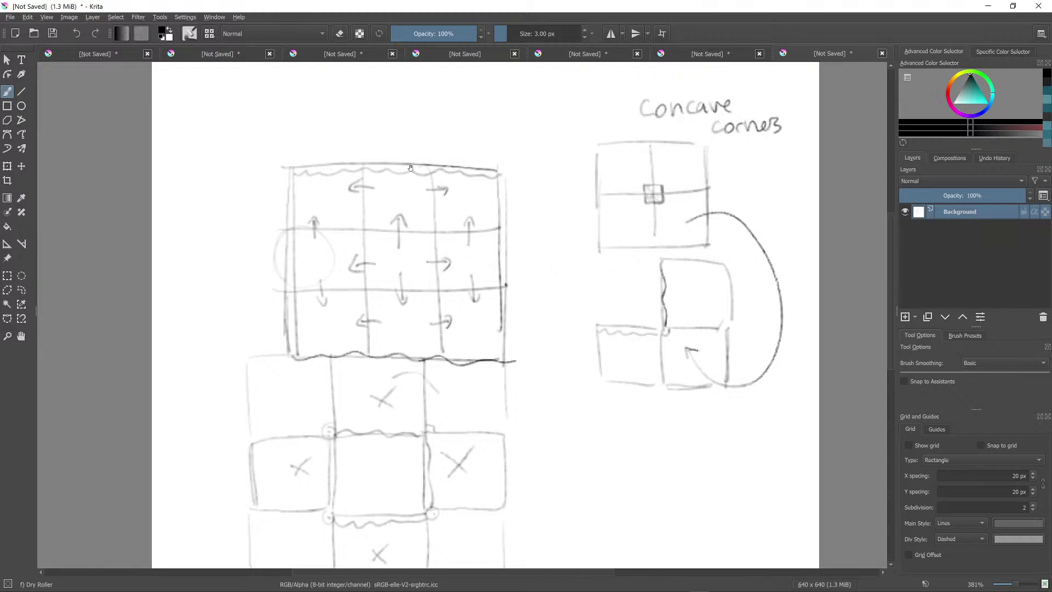
{"action": "mouse_move", "coordinate": [410, 168]}
{"action": "left_mouse_down"}
{"action": "mouse_move", "coordinate": [420, 208]}
{"action": "mouse_move", "coordinate": [415, 186]}
{"action": "left_mouse_up"}
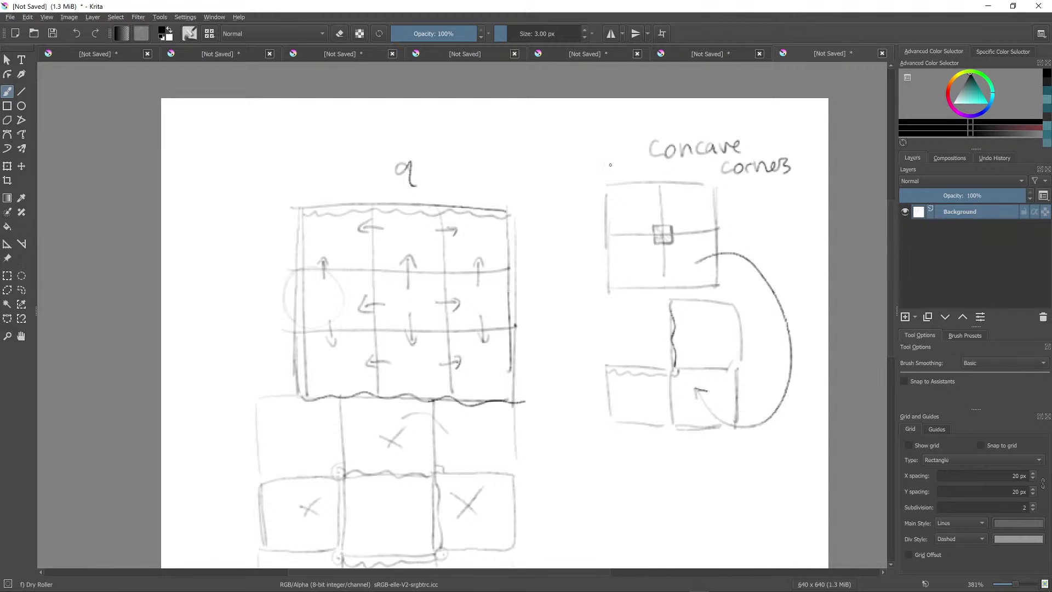
{"action": "left_click_drag", "start_coordinate": [611, 156], "coordinate": [617, 155]}
{"action": "scroll", "coordinate": [639, 373], "scroll_direction": "down", "scroll_amount": 1}
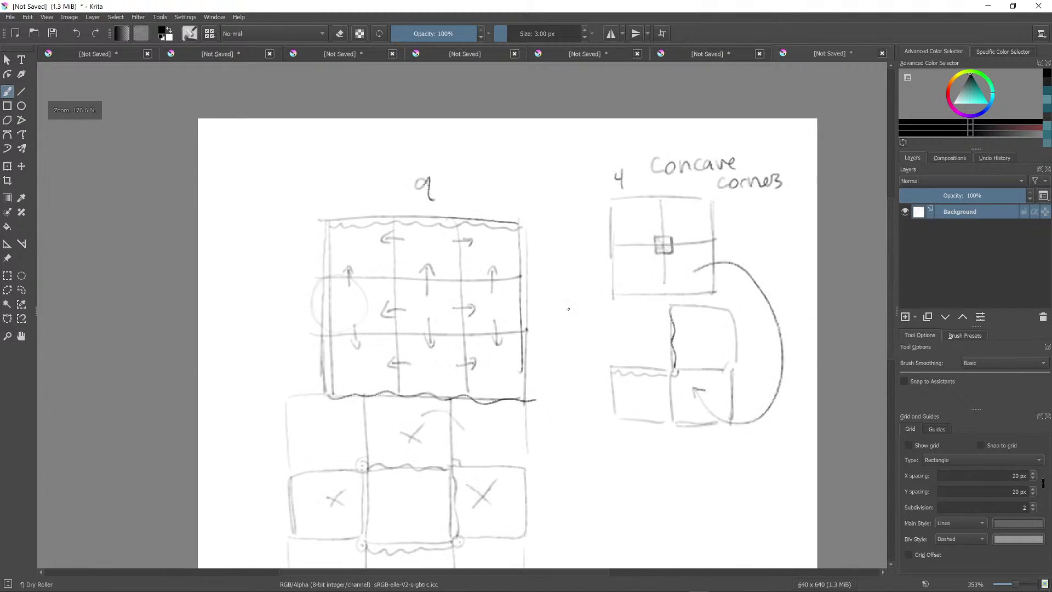
{"action": "mouse_move", "coordinate": [452, 167]}
{"action": "left_mouse_down"}
{"action": "mouse_move", "coordinate": [522, 140]}
{"action": "mouse_move", "coordinate": [619, 155]}
{"action": "left_mouse_up"}
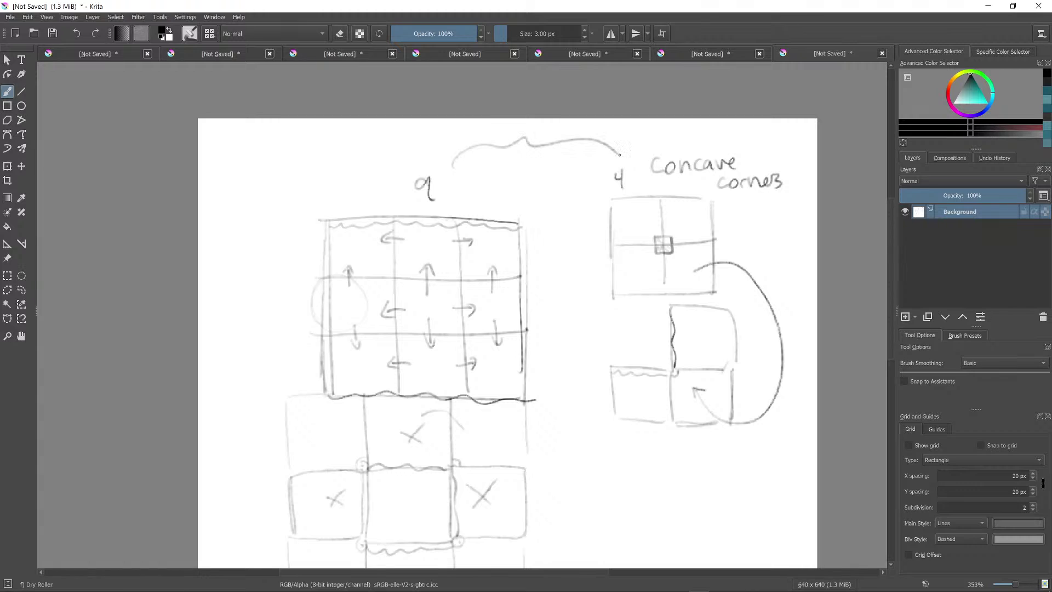
Sketch a single rectangular tile in the empty area below the concave-corner diagrams.
{"action": "scroll", "coordinate": [594, 290], "scroll_direction": "down", "scroll_amount": 4}
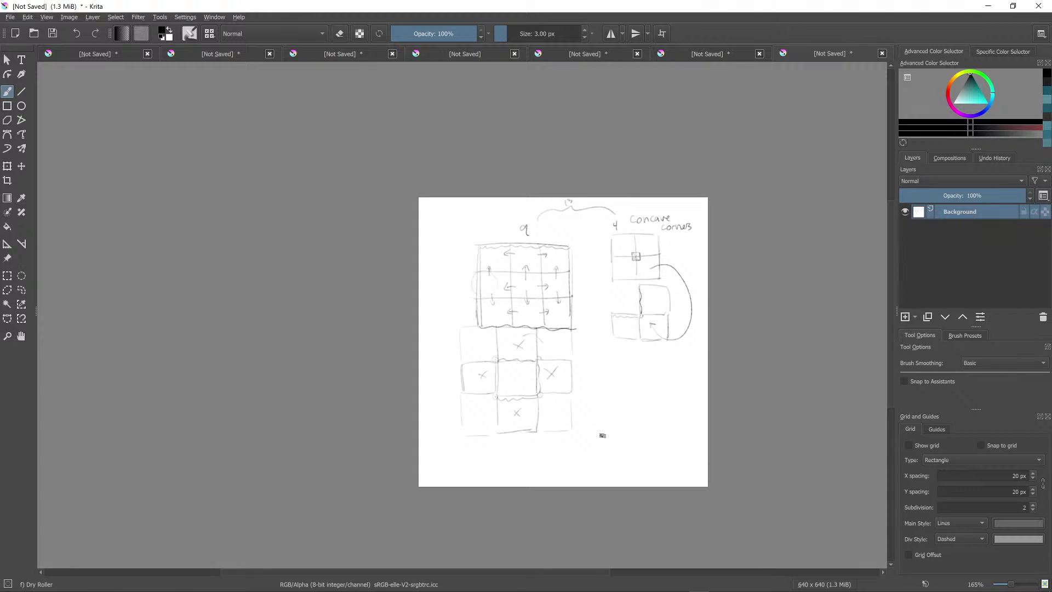
{"action": "scroll", "coordinate": [602, 435], "scroll_direction": "up", "scroll_amount": 7}
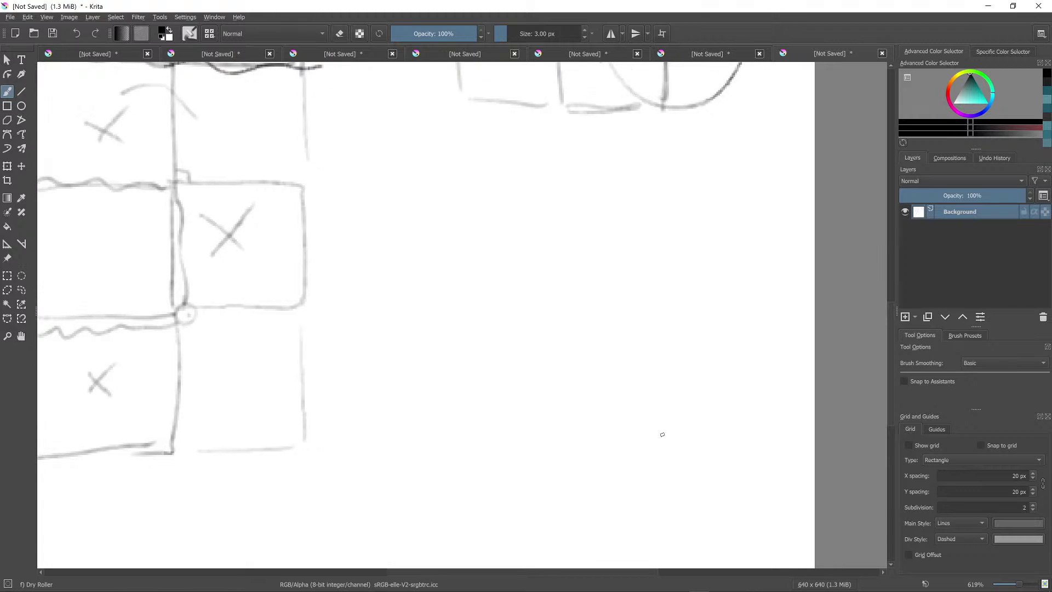
{"action": "left_click_drag", "start_coordinate": [659, 491], "coordinate": [717, 466]}
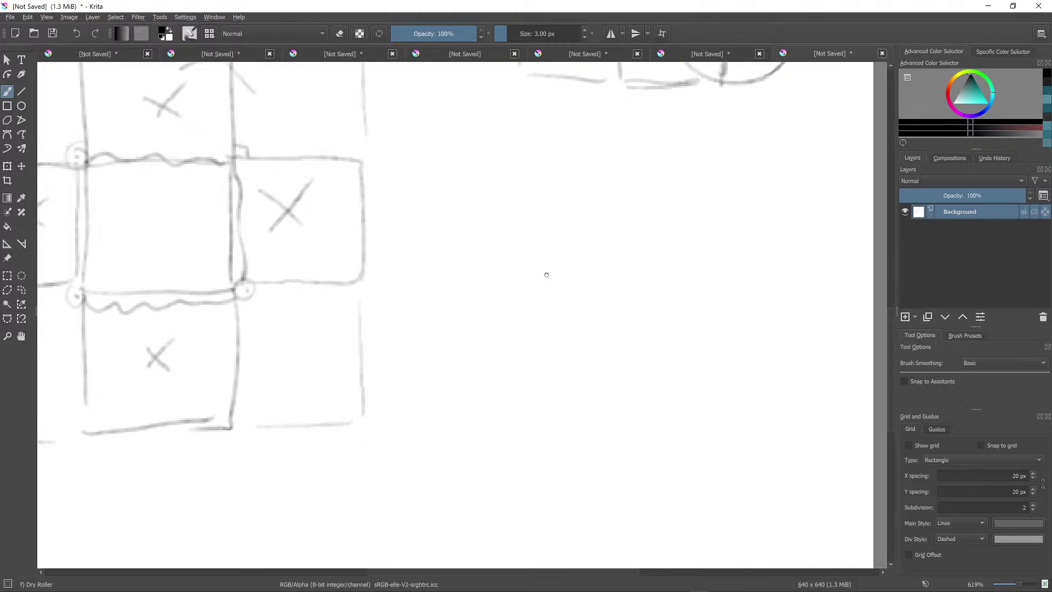
{"action": "scroll", "coordinate": [546, 275], "scroll_direction": "right", "scroll_amount": 1}
{"action": "mouse_move", "coordinate": [495, 260]}
{"action": "left_mouse_down"}
{"action": "mouse_move", "coordinate": [629, 270]}
{"action": "mouse_move", "coordinate": [509, 401]}
{"action": "mouse_move", "coordinate": [672, 401]}
{"action": "left_mouse_up"}
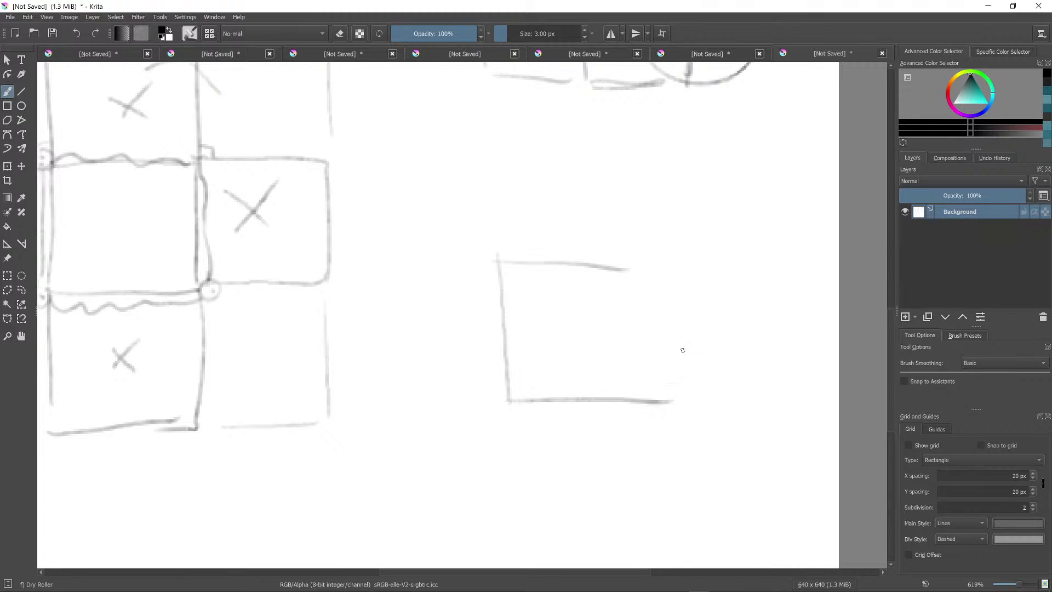
{"action": "left_click_drag", "start_coordinate": [670, 257], "coordinate": [677, 416]}
{"action": "left_click_drag", "start_coordinate": [499, 260], "coordinate": [675, 254]}
{"action": "scroll", "coordinate": [600, 280], "scroll_direction": "up", "scroll_amount": 1}
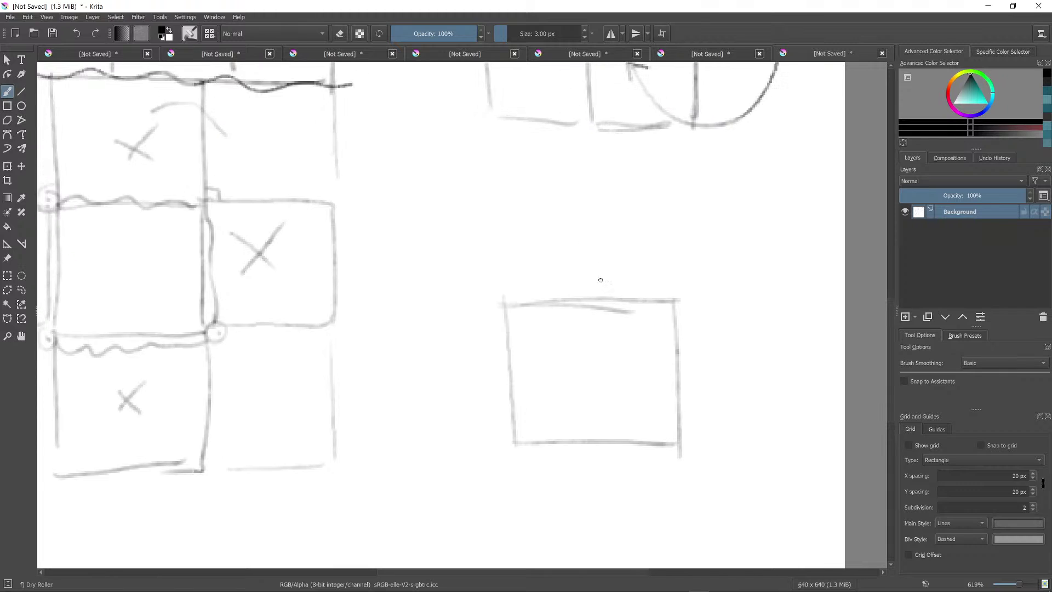
Write and underline the label BG above the single tile, adding further lettering beside it.
{"action": "left_click_drag", "start_coordinate": [564, 240], "coordinate": [566, 262]}
{"action": "left_click_drag", "start_coordinate": [561, 222], "coordinate": [571, 262]}
{"action": "left_click_drag", "start_coordinate": [625, 220], "coordinate": [634, 243]}
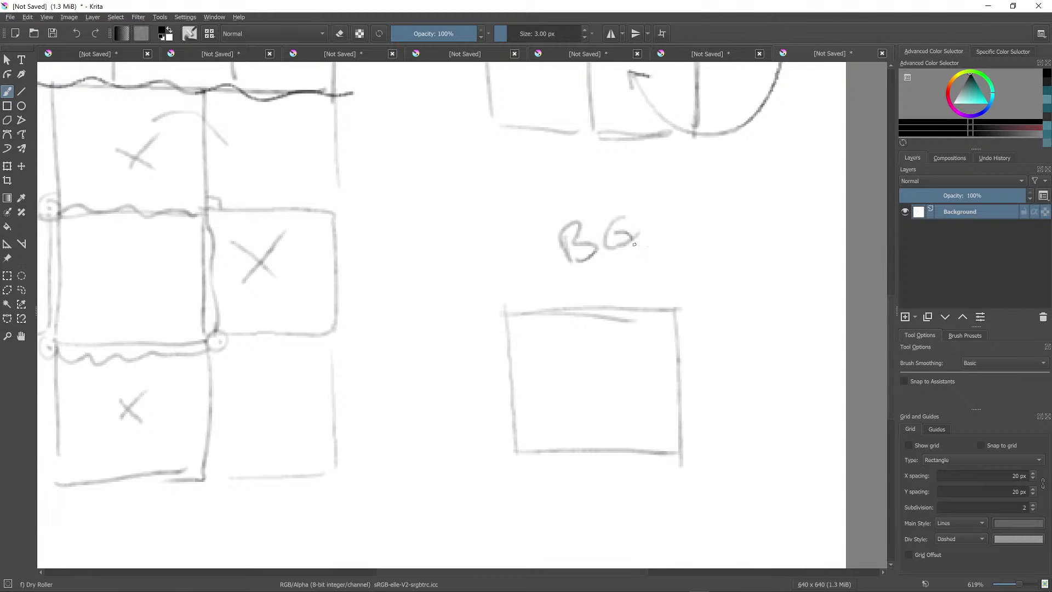
{"action": "scroll", "coordinate": [634, 243], "scroll_direction": "right", "scroll_amount": 1}
{"action": "left_click_drag", "start_coordinate": [538, 291], "coordinate": [620, 259]}
{"action": "scroll", "coordinate": [613, 258], "scroll_direction": "right", "scroll_amount": 2}
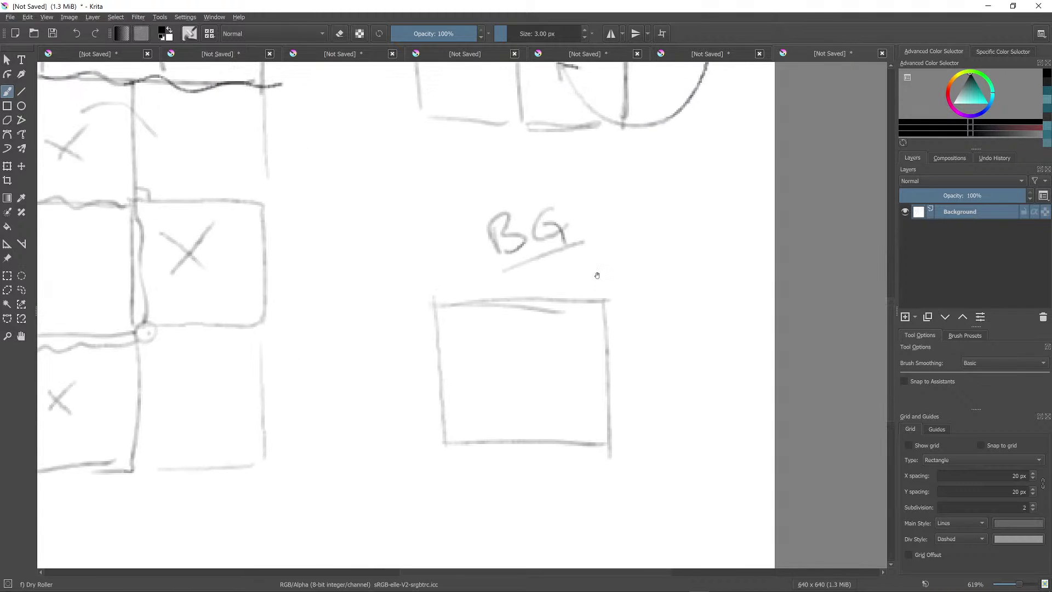
{"action": "left_click_drag", "start_coordinate": [559, 271], "coordinate": [606, 274]}
{"action": "mouse_move", "coordinate": [613, 235]}
{"action": "left_mouse_down"}
{"action": "mouse_move", "coordinate": [619, 273]}
{"action": "mouse_move", "coordinate": [633, 270]}
{"action": "left_mouse_up"}
{"action": "mouse_move", "coordinate": [652, 260]}
{"action": "left_mouse_down"}
{"action": "mouse_move", "coordinate": [658, 294]}
{"action": "mouse_move", "coordinate": [676, 269]}
{"action": "left_mouse_up"}
{"action": "left_click_drag", "start_coordinate": [679, 237], "coordinate": [695, 268]}
{"action": "left_click_drag", "start_coordinate": [702, 262], "coordinate": [715, 264]}
{"action": "scroll", "coordinate": [696, 302], "scroll_direction": "down", "scroll_amount": 3}
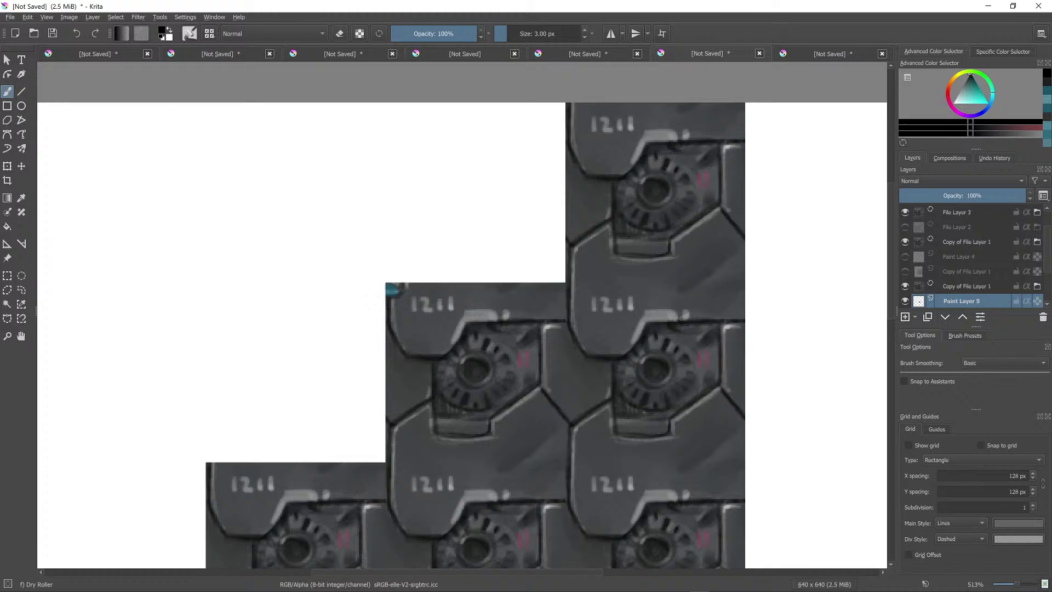
Create a new document 128 px wide and 128 px high.
{"action": "left_click_drag", "start_coordinate": [681, 317], "coordinate": [500, 353]}
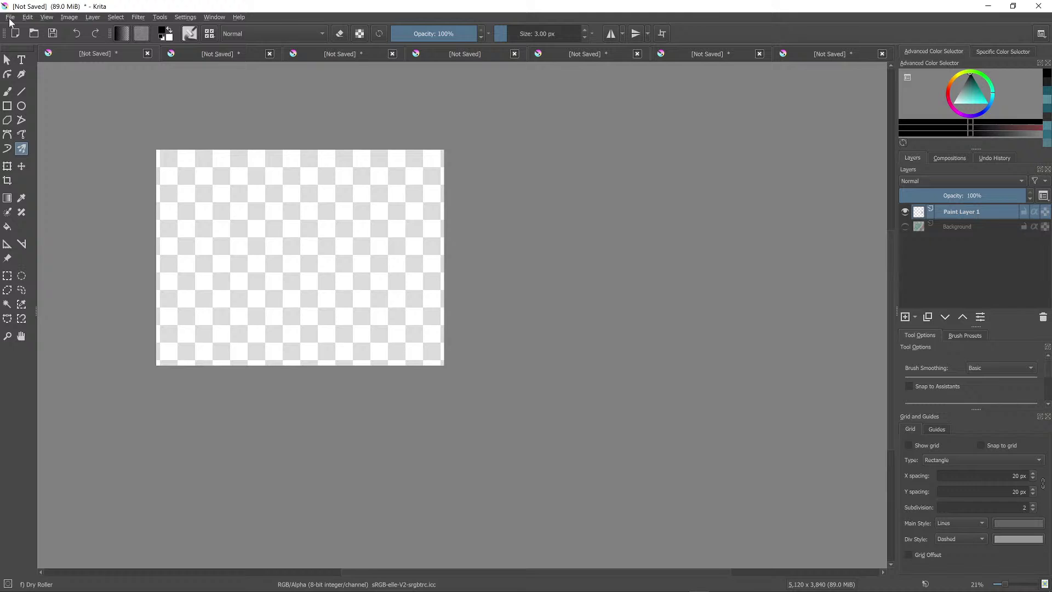
{"action": "left_click", "coordinate": [10, 18]}
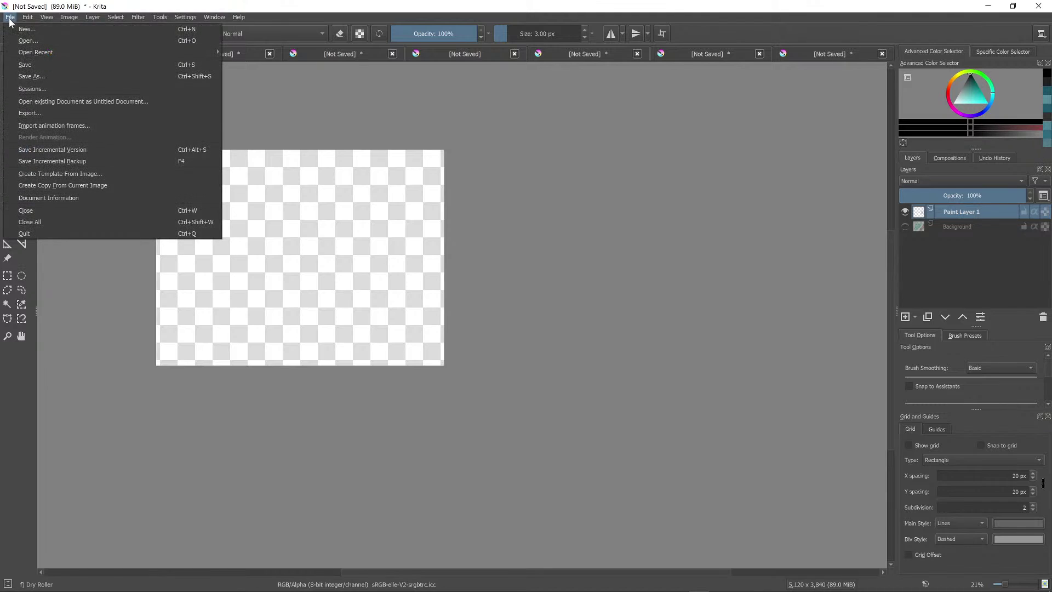
{"action": "left_click", "coordinate": [26, 29]}
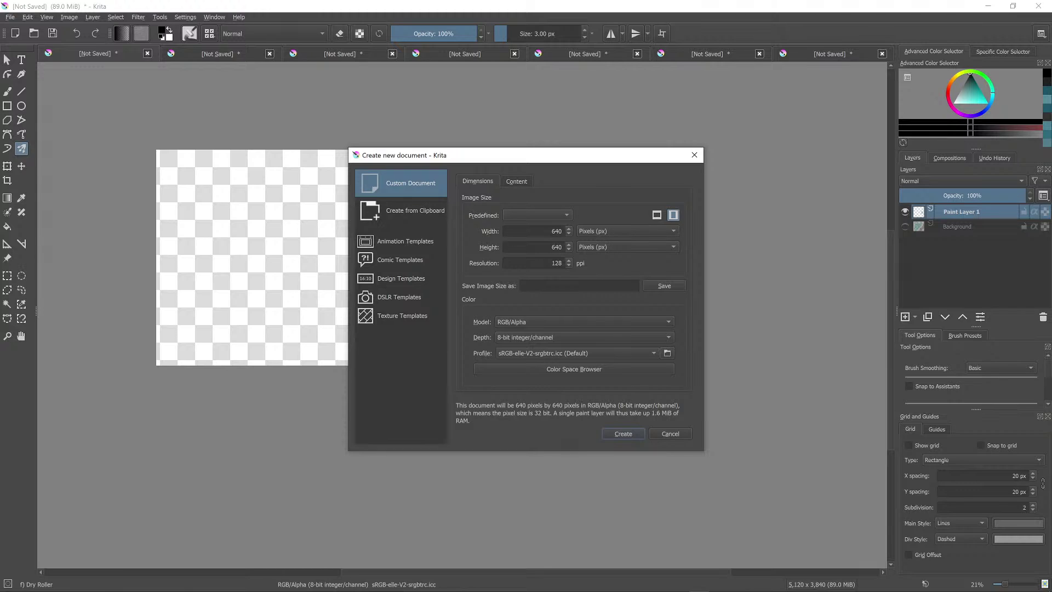
{"action": "double_click", "coordinate": [556, 231]}
{"action": "type", "text": "128"}
{"action": "key", "text": "Tab"}
{"action": "type", "text": "128"}
{"action": "left_click", "coordinate": [619, 432]}
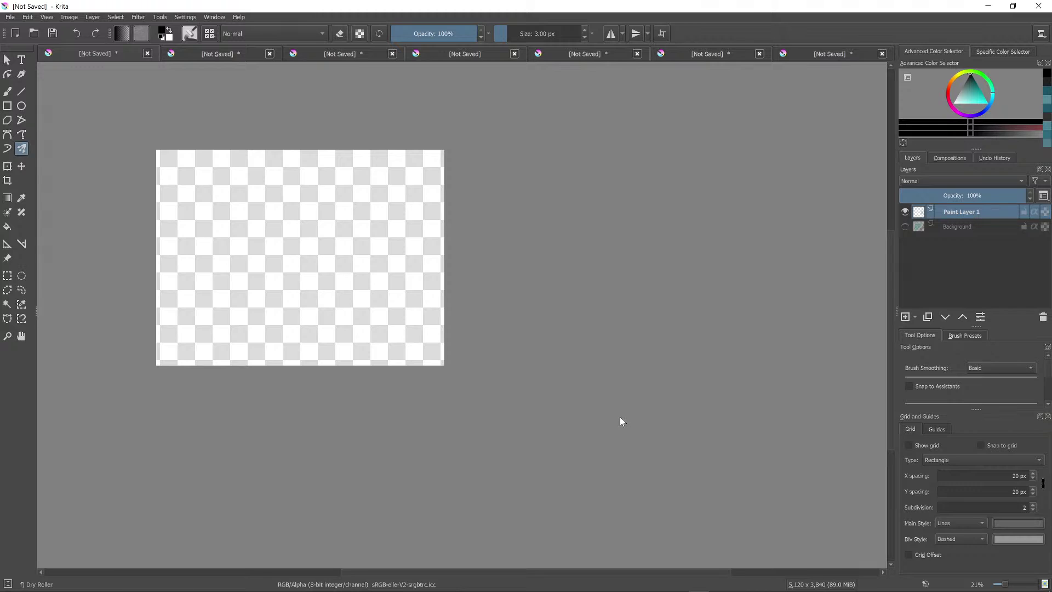
Add a paint layer above the background and show the canvas in wrap-around mode.
{"action": "scroll", "coordinate": [665, 343], "scroll_direction": "down", "scroll_amount": 2}
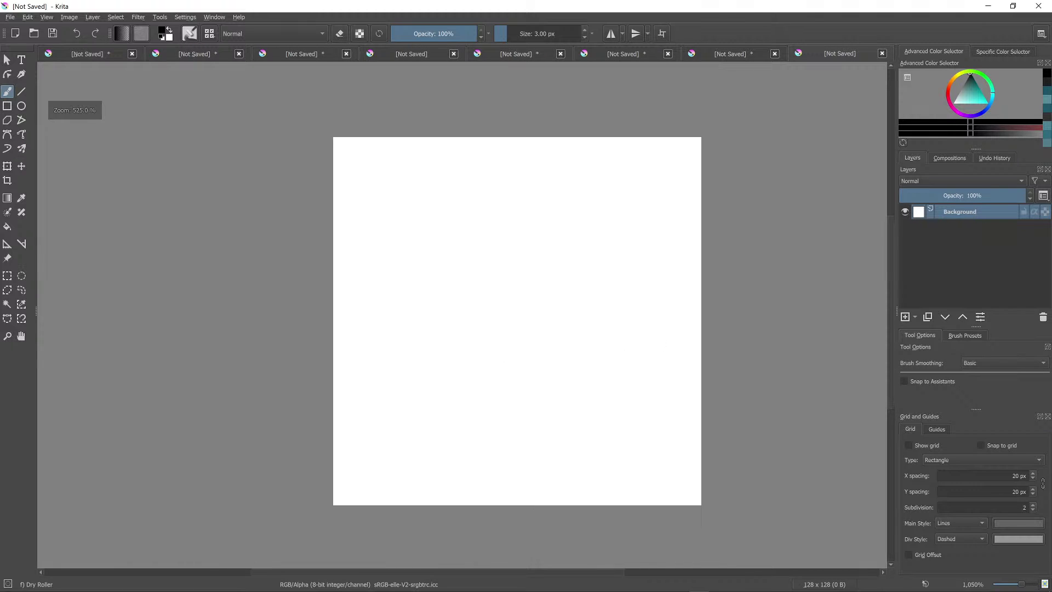
{"action": "left_click", "coordinate": [905, 317]}
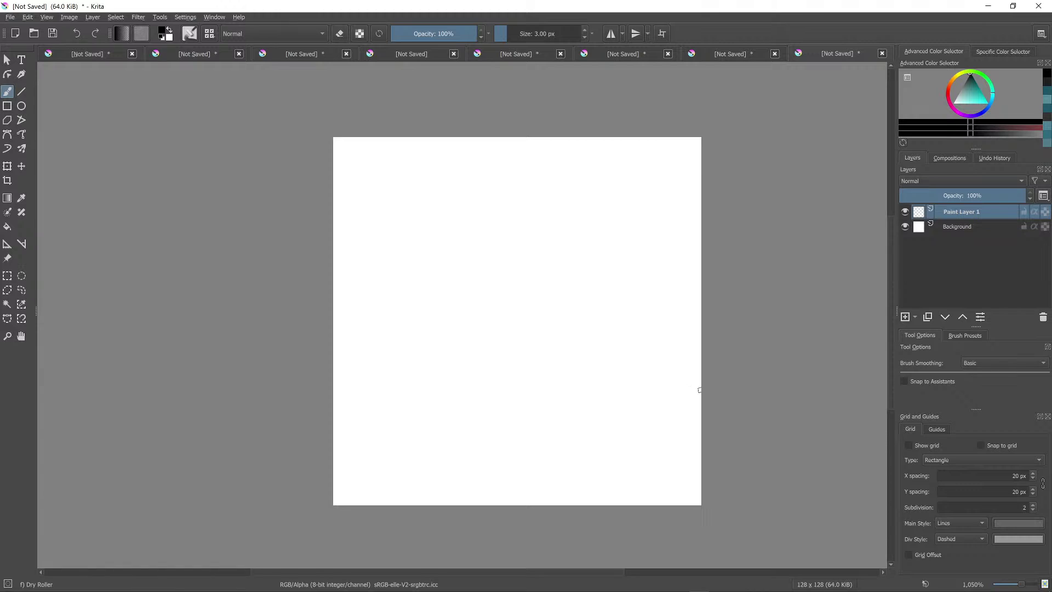
{"action": "scroll", "coordinate": [711, 387], "scroll_direction": "up", "scroll_amount": 2}
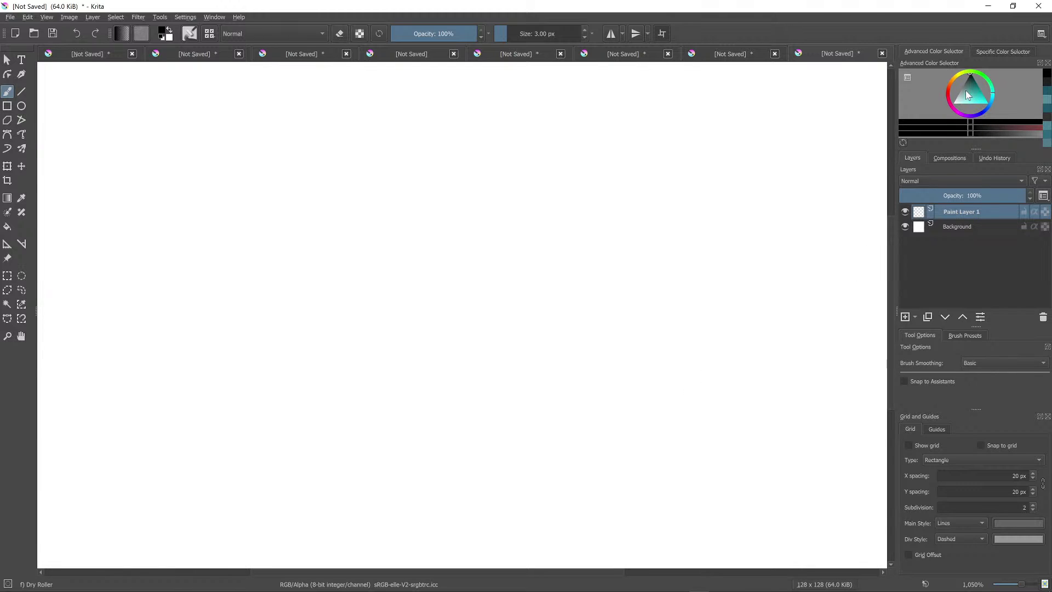
Cover the paint layer with broad horizontal strokes of muted greyish pink using a 90 px brush.
{"action": "mouse_move", "coordinate": [965, 89]}
{"action": "left_mouse_down"}
{"action": "mouse_move", "coordinate": [983, 97]}
{"action": "mouse_move", "coordinate": [976, 107]}
{"action": "mouse_move", "coordinate": [960, 96]}
{"action": "left_mouse_up"}
{"action": "left_click_drag", "start_coordinate": [569, 244], "coordinate": [674, 243]}
{"action": "mouse_move", "coordinate": [526, 249]}
{"action": "left_mouse_down"}
{"action": "mouse_move", "coordinate": [640, 222]}
{"action": "mouse_move", "coordinate": [684, 249]}
{"action": "mouse_move", "coordinate": [767, 234]}
{"action": "mouse_move", "coordinate": [821, 238]}
{"action": "left_mouse_up"}
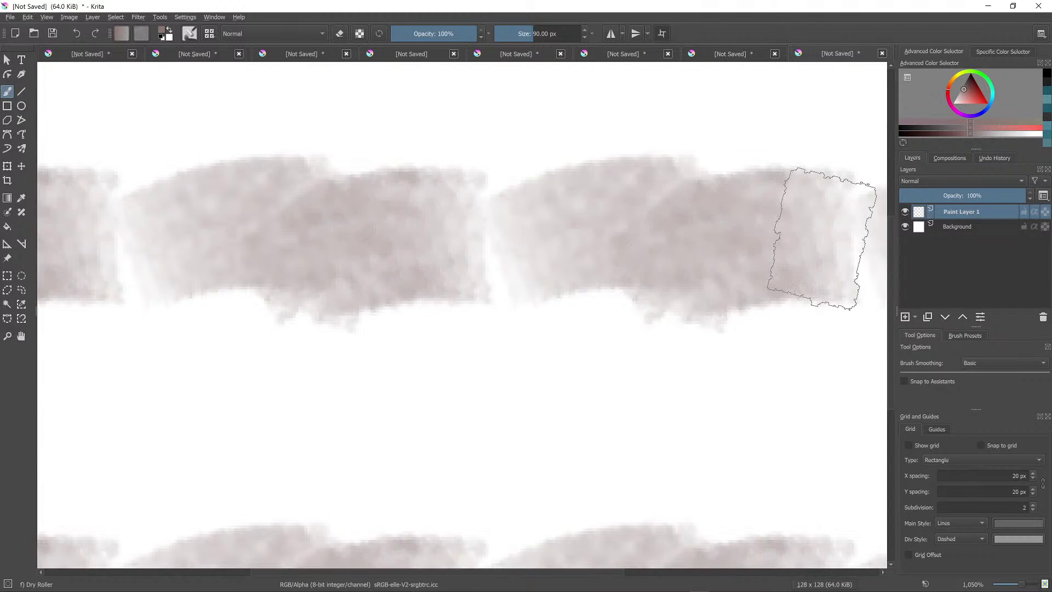
{"action": "scroll", "coordinate": [822, 238], "scroll_direction": "down", "scroll_amount": 5}
{"action": "mouse_move", "coordinate": [622, 329]}
{"action": "left_mouse_down"}
{"action": "mouse_move", "coordinate": [630, 245]}
{"action": "mouse_move", "coordinate": [744, 194]}
{"action": "mouse_move", "coordinate": [548, 201]}
{"action": "mouse_move", "coordinate": [563, 154]}
{"action": "mouse_move", "coordinate": [516, 142]}
{"action": "mouse_move", "coordinate": [634, 169]}
{"action": "mouse_move", "coordinate": [479, 215]}
{"action": "mouse_move", "coordinate": [598, 219]}
{"action": "mouse_move", "coordinate": [426, 201]}
{"action": "mouse_move", "coordinate": [676, 176]}
{"action": "mouse_move", "coordinate": [470, 164]}
{"action": "mouse_move", "coordinate": [684, 142]}
{"action": "mouse_move", "coordinate": [461, 179]}
{"action": "mouse_move", "coordinate": [662, 184]}
{"action": "mouse_move", "coordinate": [500, 206]}
{"action": "mouse_move", "coordinate": [716, 216]}
{"action": "mouse_move", "coordinate": [465, 265]}
{"action": "mouse_move", "coordinate": [697, 262]}
{"action": "mouse_move", "coordinate": [525, 279]}
{"action": "mouse_move", "coordinate": [652, 297]}
{"action": "mouse_move", "coordinate": [584, 317]}
{"action": "mouse_move", "coordinate": [673, 286]}
{"action": "mouse_move", "coordinate": [526, 257]}
{"action": "left_mouse_up"}
{"action": "scroll", "coordinate": [758, 258], "scroll_direction": "up", "scroll_amount": 4}
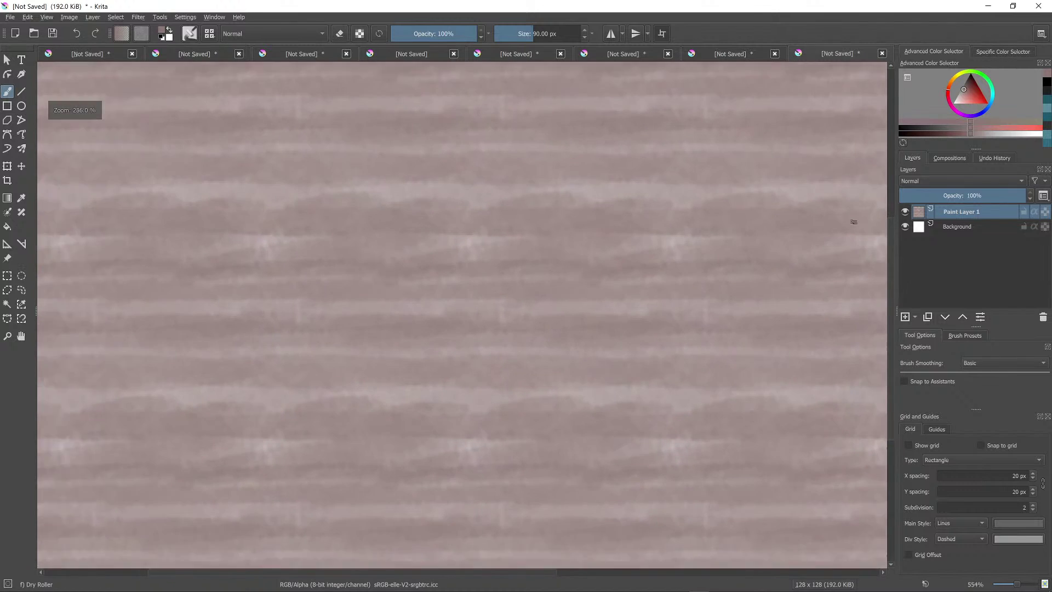
{"action": "scroll", "coordinate": [853, 222], "scroll_direction": "up", "scroll_amount": 1}
Outline one brick across the wrapping canvas edges in a darker colour with a 5 px brush.
{"action": "left_click_drag", "start_coordinate": [968, 85], "coordinate": [944, 86]}
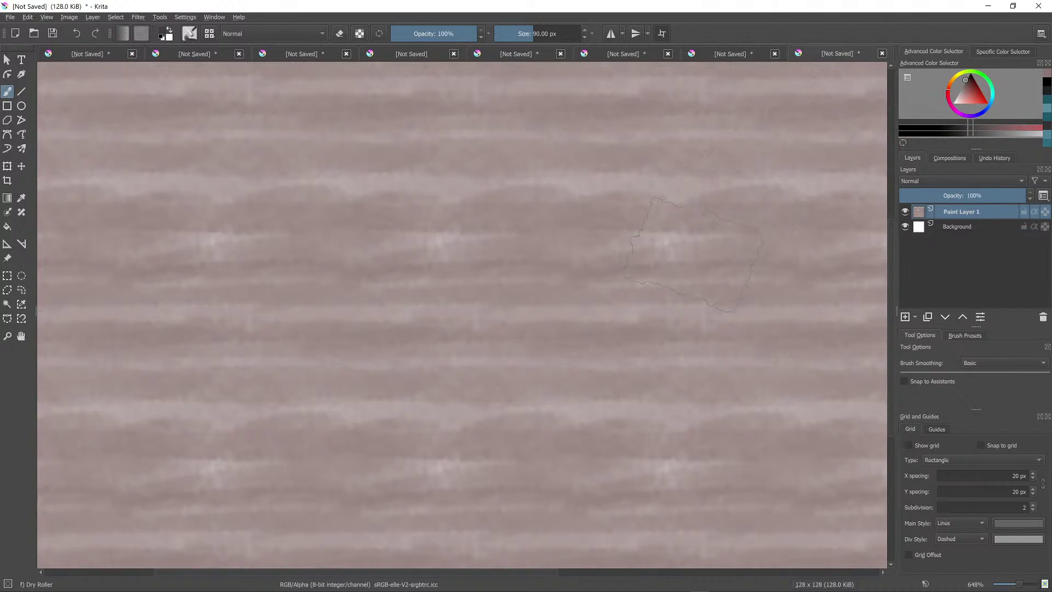
{"action": "key", "text": "bracketleft"}
{"action": "key", "text": "bracketleft"}
{"action": "key", "text": "bracketleft"}
{"action": "key", "text": "bracketleft"}
{"action": "key", "text": "bracketleft"}
{"action": "key", "text": "bracketleft"}
{"action": "key", "text": "bracketleft"}
{"action": "key", "text": "bracketleft"}
{"action": "key", "text": "bracketleft"}
{"action": "key", "text": "bracketleft"}
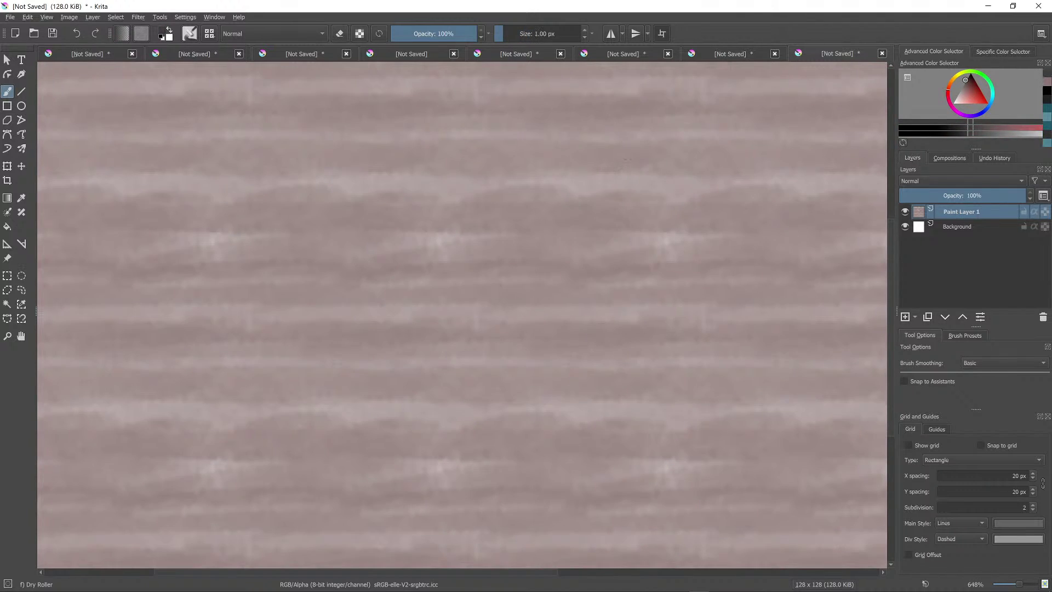
{"action": "key", "text": "bracketright"}
{"action": "key", "text": "bracketright"}
{"action": "key", "text": "bracketright"}
{"action": "mouse_move", "coordinate": [628, 158]}
{"action": "left_mouse_down"}
{"action": "mouse_move", "coordinate": [626, 249]}
{"action": "mouse_move", "coordinate": [627, 237]}
{"action": "mouse_move", "coordinate": [415, 239]}
{"action": "left_mouse_up"}
{"action": "left_click_drag", "start_coordinate": [403, 146], "coordinate": [629, 144]}
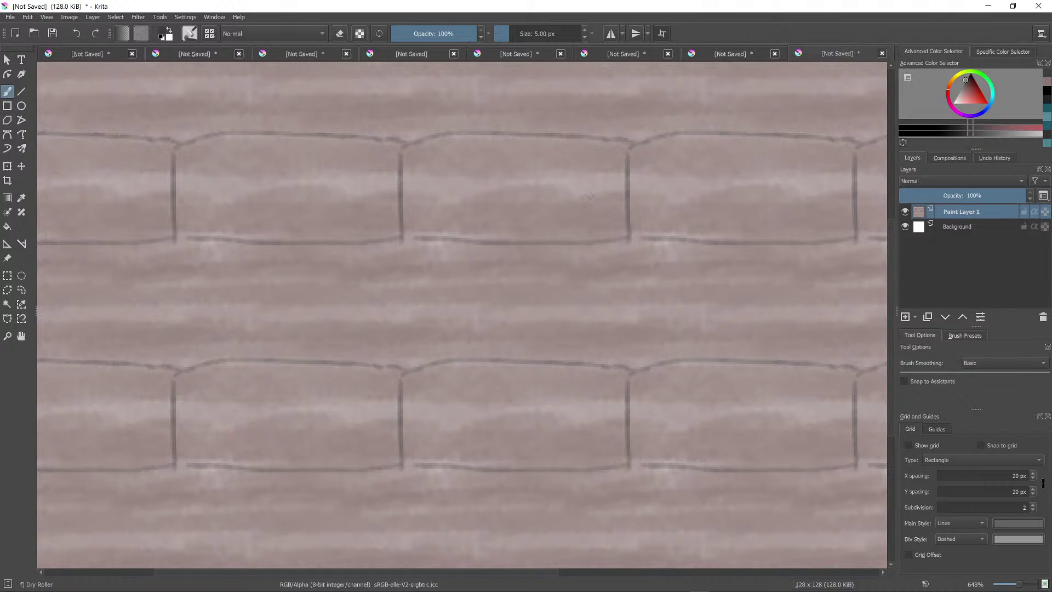
Draw a vertical joint in the row below, offset about half a brick from the joints above.
{"action": "left_click_drag", "start_coordinate": [529, 247], "coordinate": [528, 349]}
{"action": "left_click_drag", "start_coordinate": [527, 249], "coordinate": [525, 347]}
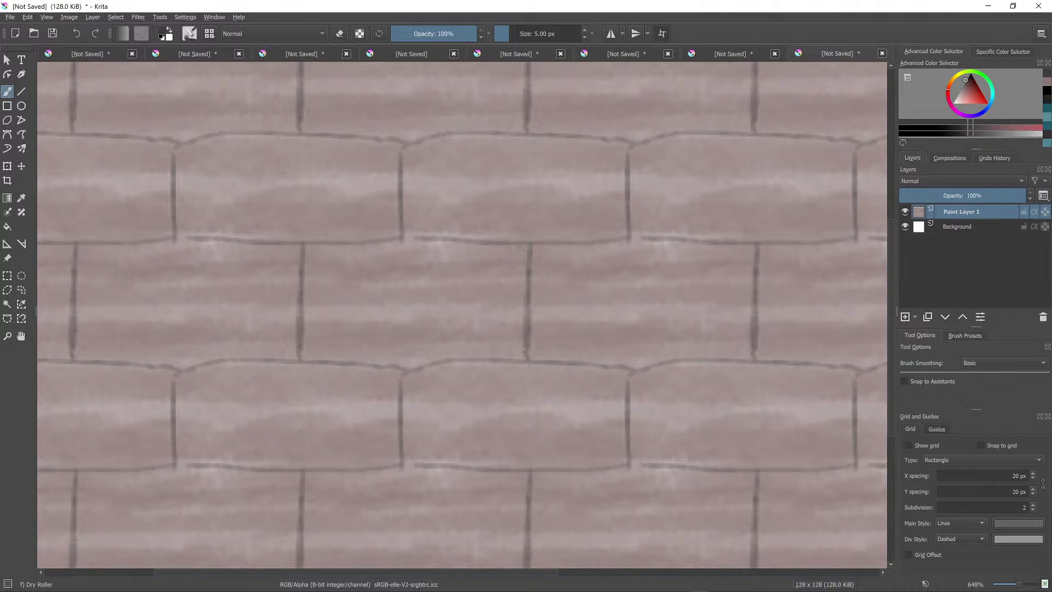
{"action": "scroll", "coordinate": [701, 312], "scroll_direction": "down", "scroll_amount": 5}
{"action": "scroll", "coordinate": [648, 311], "scroll_direction": "up", "scroll_amount": 4}
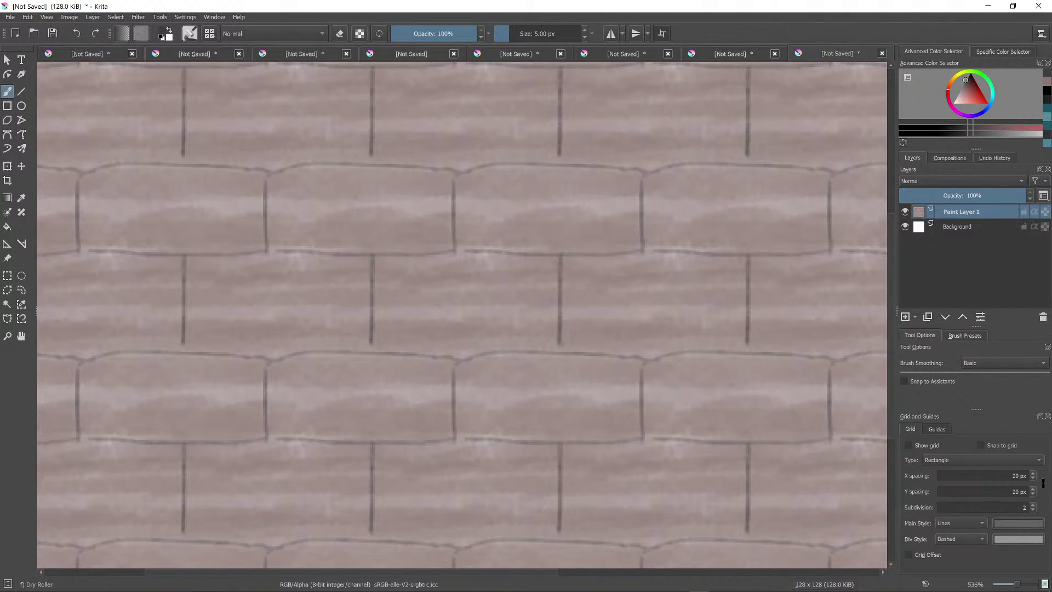
Darken the lower corners at the brick joints and shade the bricks' lower edges with a larger brush.
{"action": "left_click", "coordinate": [640, 249]}
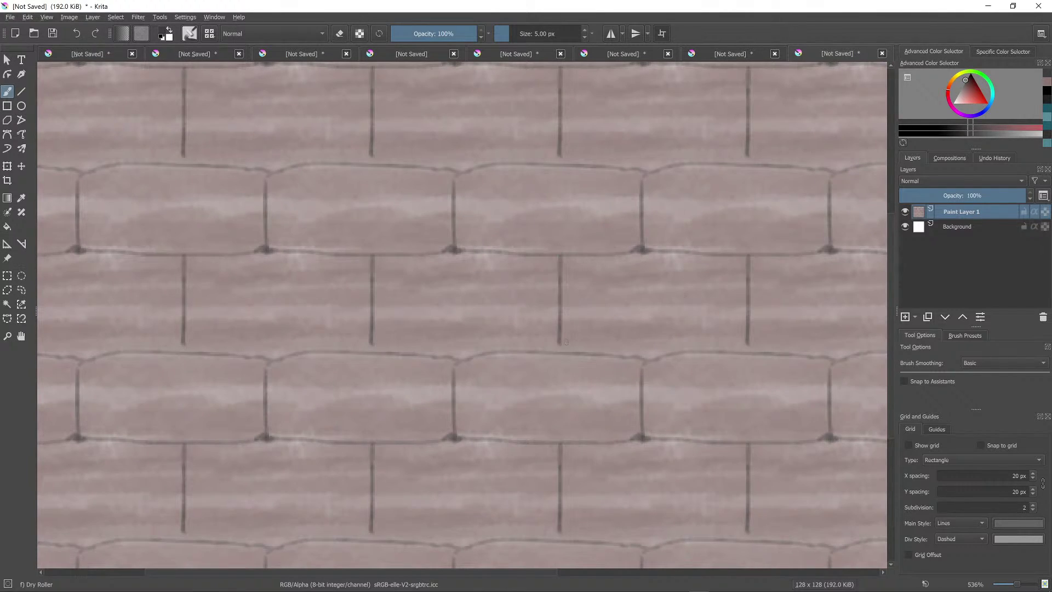
{"action": "left_click", "coordinate": [563, 346]}
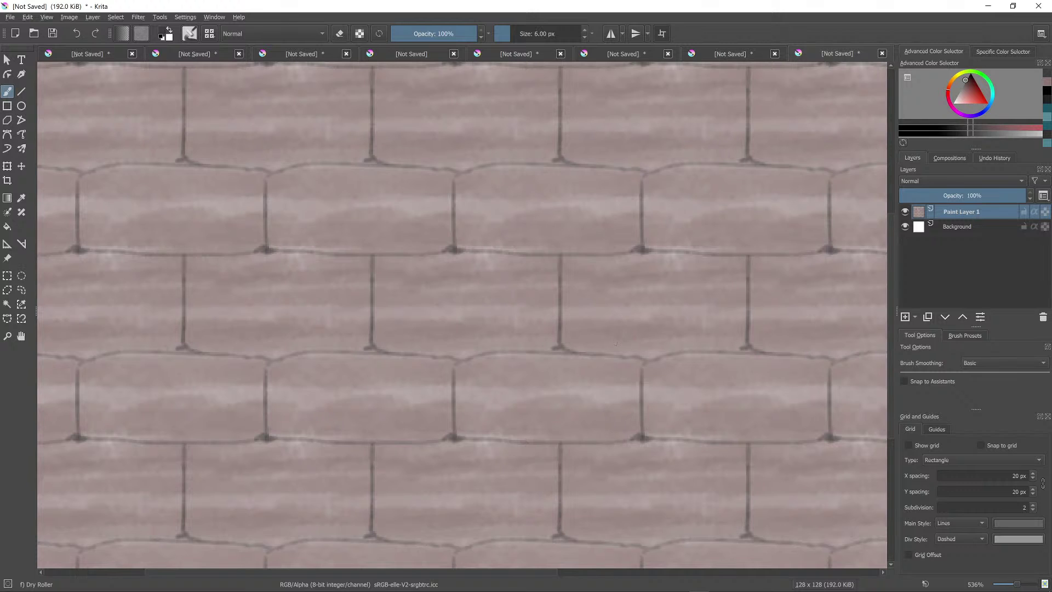
{"action": "key", "text": "bracketright"}
{"action": "mouse_move", "coordinate": [745, 346]}
{"action": "left_mouse_down"}
{"action": "mouse_move", "coordinate": [581, 350]}
{"action": "mouse_move", "coordinate": [732, 344]}
{"action": "left_mouse_up"}
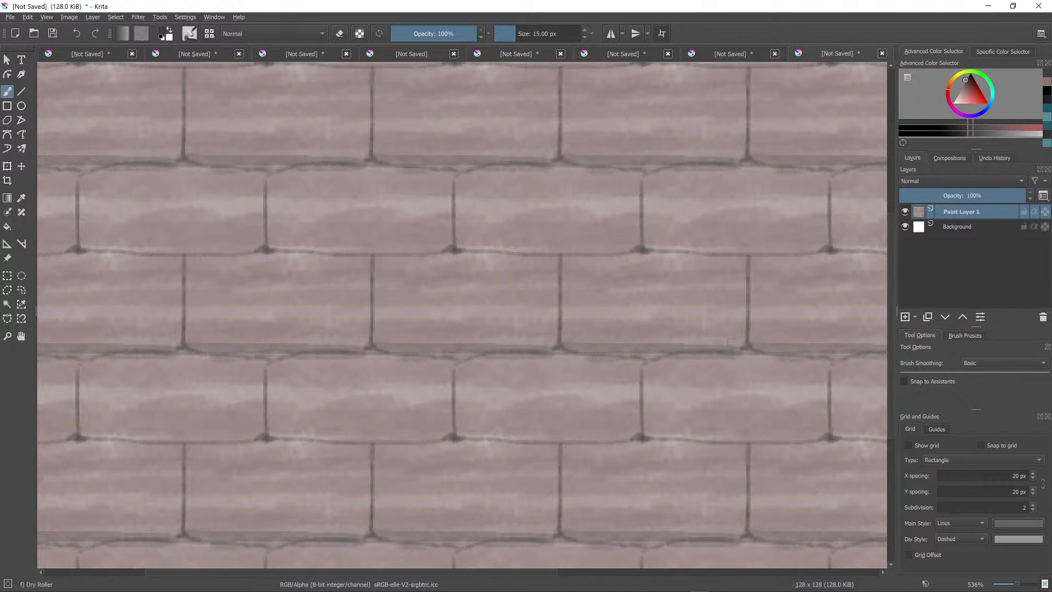
{"action": "mouse_move", "coordinate": [648, 250]}
{"action": "left_mouse_down"}
{"action": "mouse_move", "coordinate": [743, 248]}
{"action": "mouse_move", "coordinate": [764, 237]}
{"action": "mouse_move", "coordinate": [709, 251]}
{"action": "mouse_move", "coordinate": [831, 250]}
{"action": "left_mouse_up"}
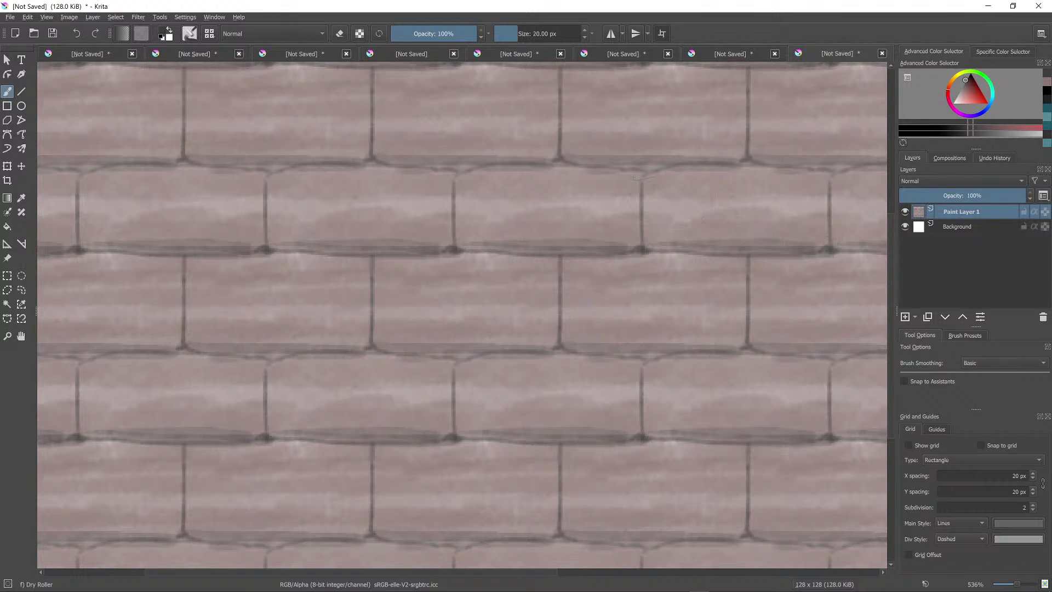
Widen the dark vertical joints in both brick rows with soft shading from the 20 px brush.
{"action": "left_click_drag", "start_coordinate": [641, 176], "coordinate": [641, 249]}
{"action": "left_click_drag", "start_coordinate": [641, 350], "coordinate": [640, 435]}
{"action": "left_click_drag", "start_coordinate": [748, 255], "coordinate": [748, 345]}
{"action": "left_click_drag", "start_coordinate": [561, 69], "coordinate": [560, 159]}
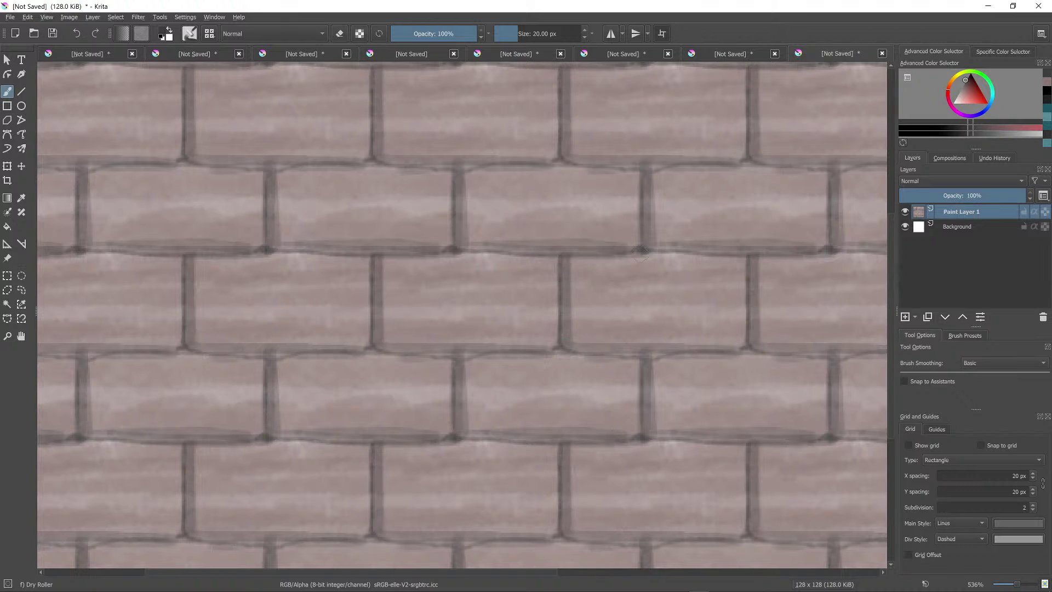
Highlight the right-hand edges of the bricks in both rows with light grey using a 6 px brush.
{"action": "left_click_drag", "start_coordinate": [968, 95], "coordinate": [962, 93]}
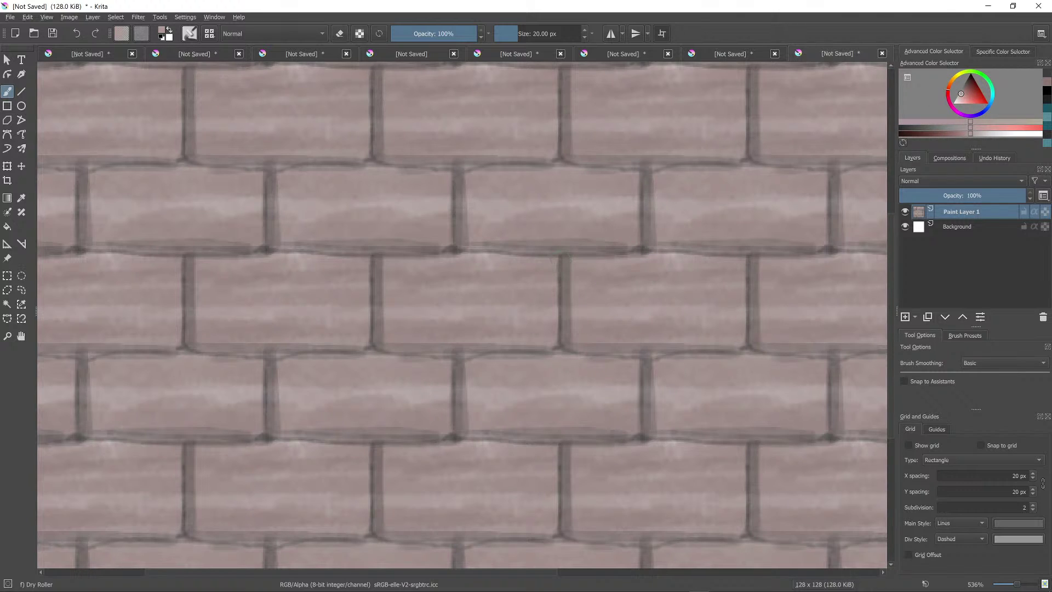
{"action": "key", "text": "bracketleft"}
{"action": "key", "text": "bracketleft"}
{"action": "key", "text": "bracketleft"}
{"action": "key", "text": "bracketleft"}
{"action": "key", "text": "bracketleft"}
{"action": "key", "text": "bracketleft"}
{"action": "key", "text": "bracketleft"}
{"action": "key", "text": "bracketright"}
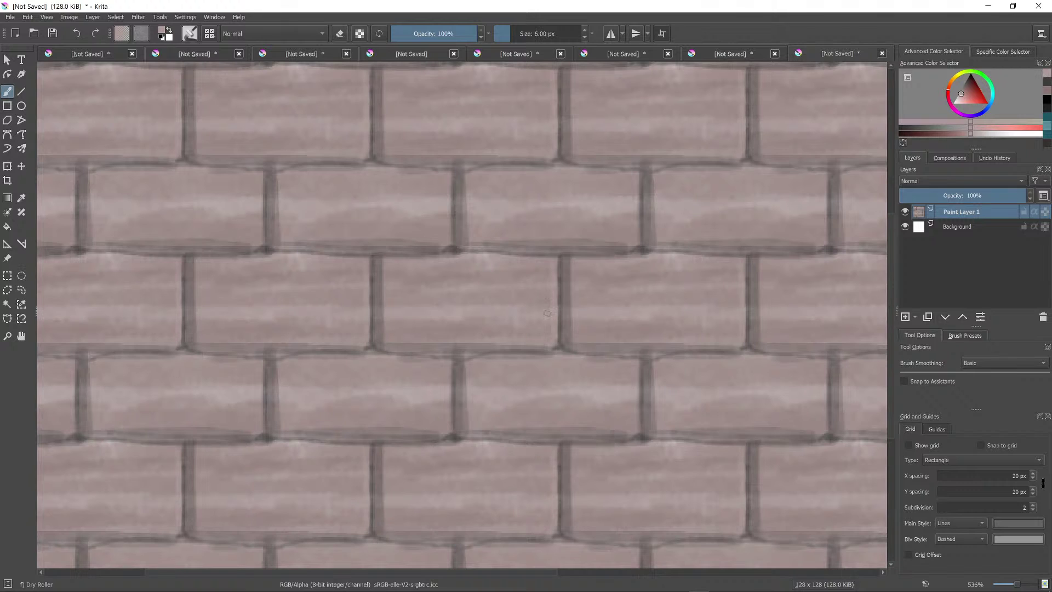
{"action": "left_click", "coordinate": [956, 96]}
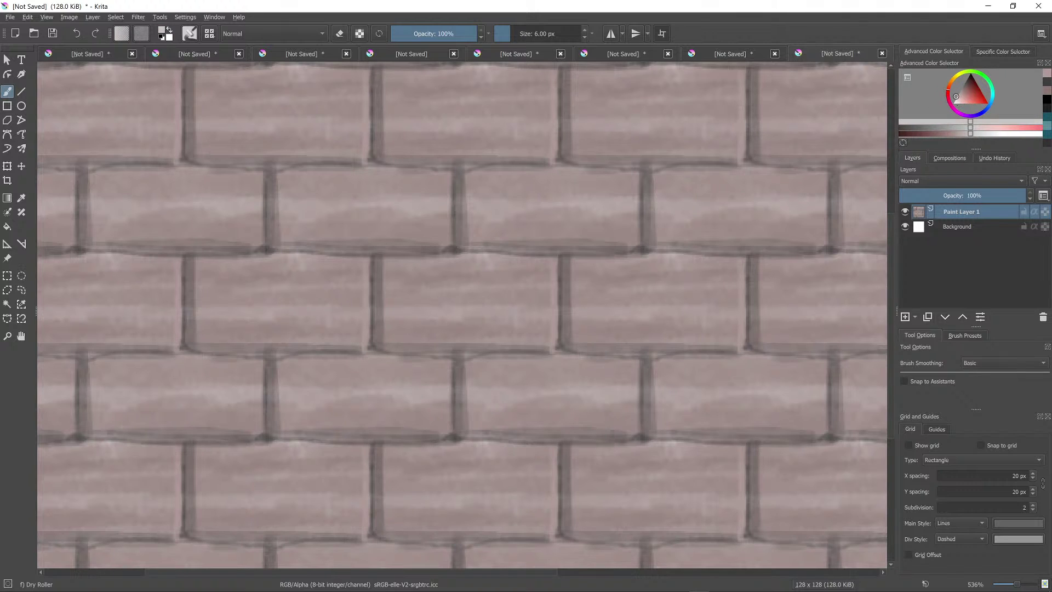
{"action": "left_click_drag", "start_coordinate": [551, 74], "coordinate": [551, 151]}
{"action": "left_click_drag", "start_coordinate": [552, 263], "coordinate": [552, 339]}
{"action": "left_click_drag", "start_coordinate": [628, 174], "coordinate": [634, 235]}
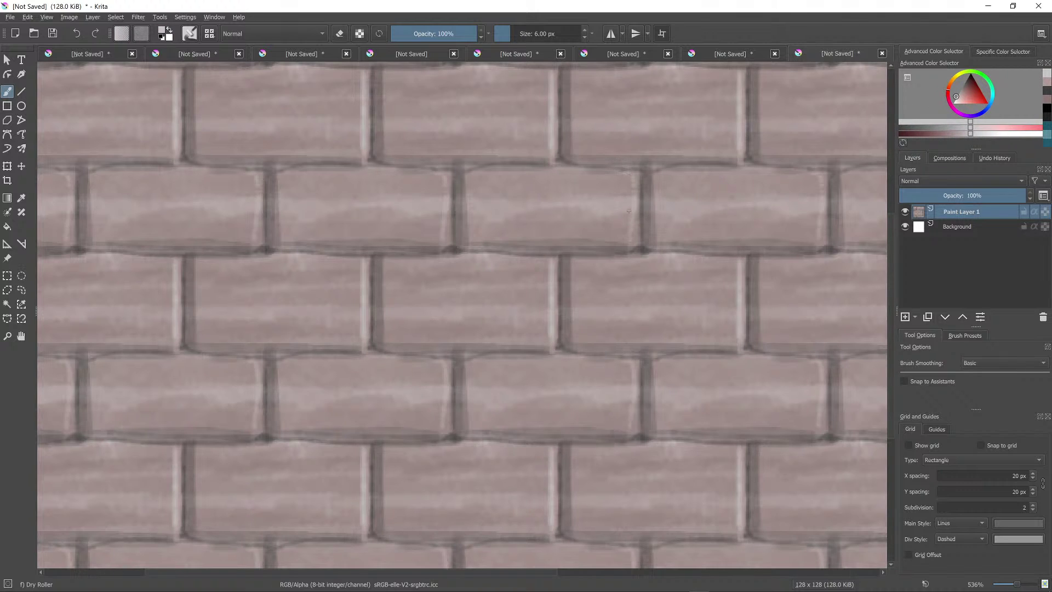
Highlight the upper edge of the full-width brick in light grey and check the repeating pattern.
{"action": "left_click_drag", "start_coordinate": [551, 188], "coordinate": [731, 270]}
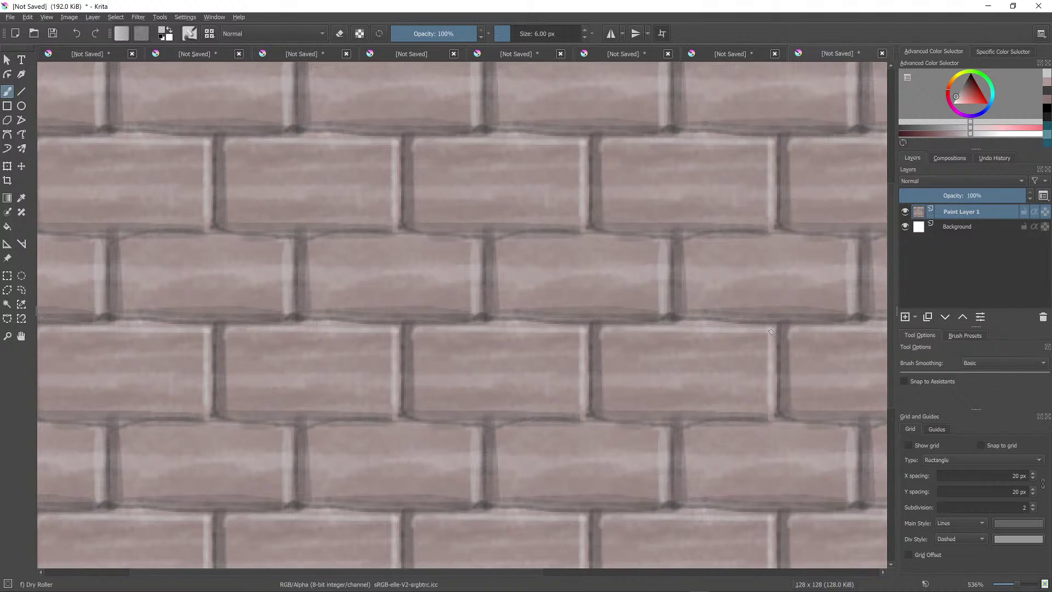
{"action": "scroll", "coordinate": [650, 383], "scroll_direction": "down", "scroll_amount": 2}
{"action": "scroll", "coordinate": [650, 383], "scroll_direction": "down", "scroll_amount": 5}
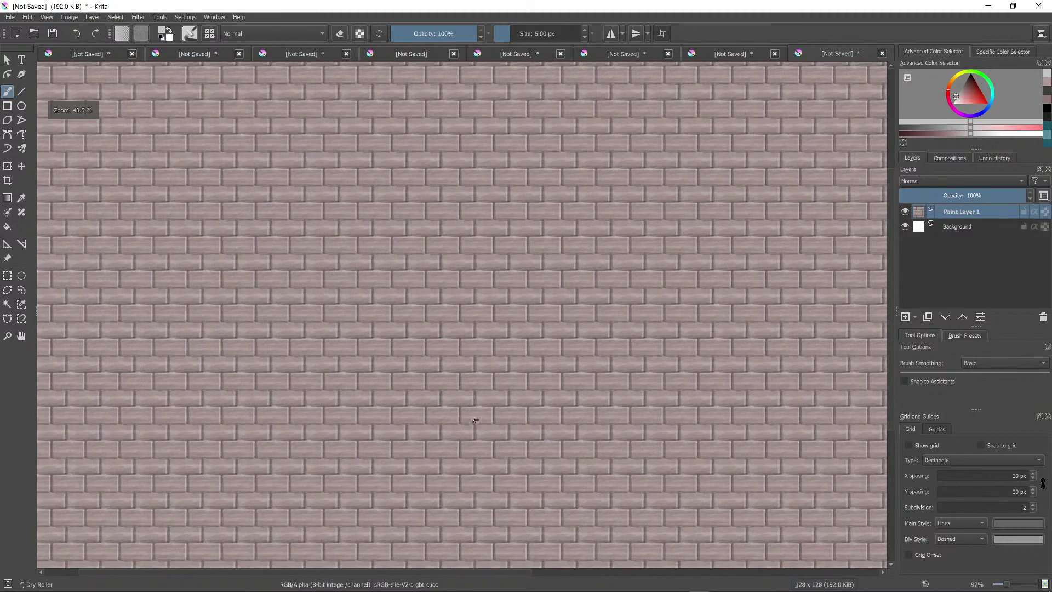
{"action": "scroll", "coordinate": [776, 241], "scroll_direction": "up", "scroll_amount": 5}
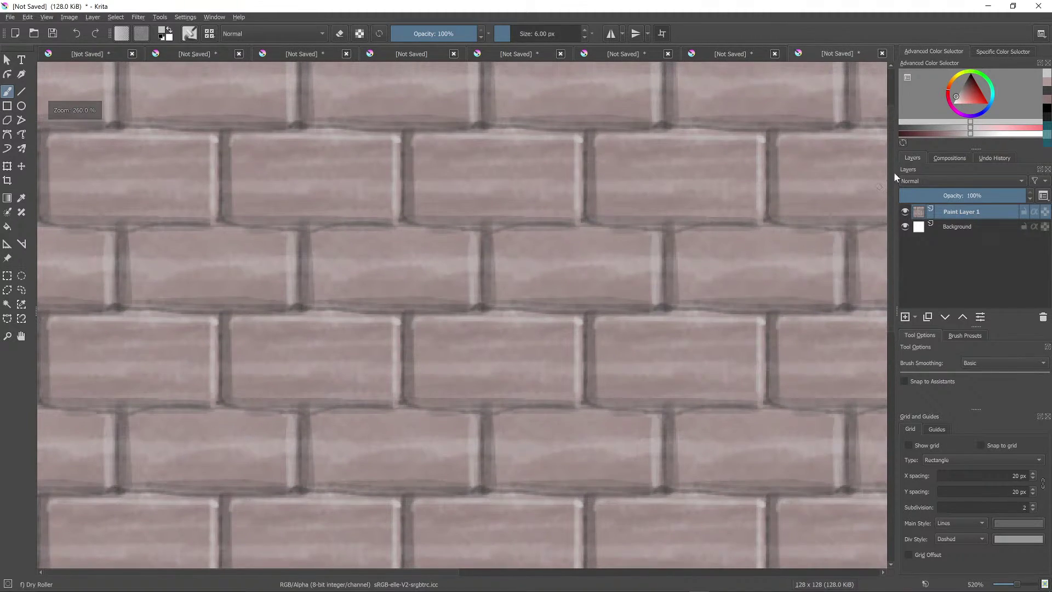
Darken the horizontal joint above the highlighted bricks with near-black using a 9 px brush.
{"action": "left_click", "coordinate": [962, 85]}
{"action": "mouse_move", "coordinate": [962, 86]}
{"action": "left_mouse_down"}
{"action": "mouse_move", "coordinate": [974, 92]}
{"action": "mouse_move", "coordinate": [955, 78]}
{"action": "left_mouse_up"}
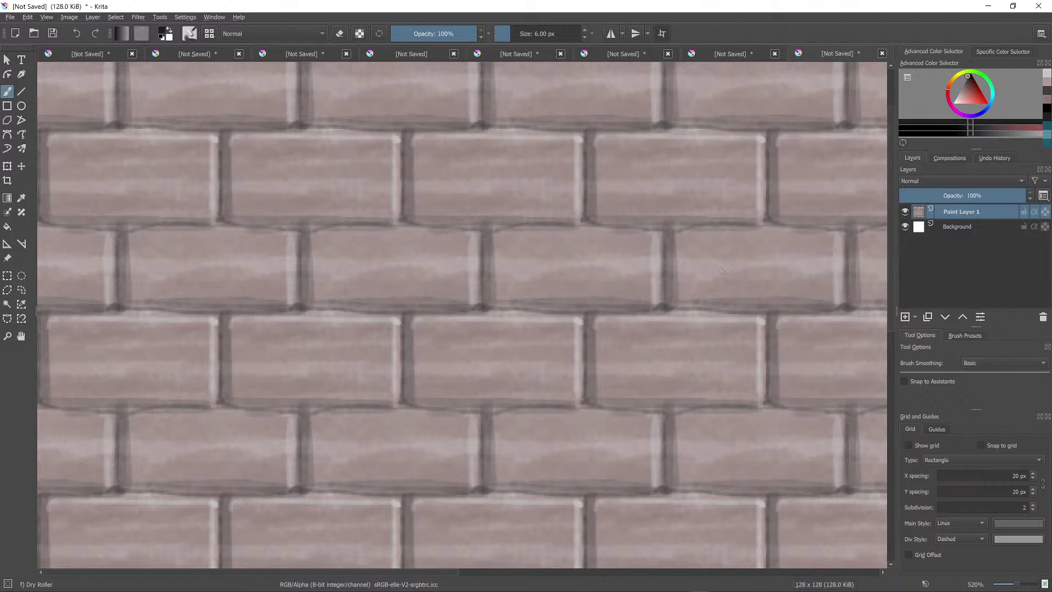
{"action": "key", "text": "bracketright"}
{"action": "key", "text": "bracketright"}
{"action": "mouse_move", "coordinate": [586, 318]}
{"action": "left_mouse_down"}
{"action": "mouse_move", "coordinate": [766, 317]}
{"action": "mouse_move", "coordinate": [685, 313]}
{"action": "left_mouse_up"}
{"action": "key", "text": "bracketleft"}
{"action": "left_click_drag", "start_coordinate": [817, 321], "coordinate": [644, 320]}
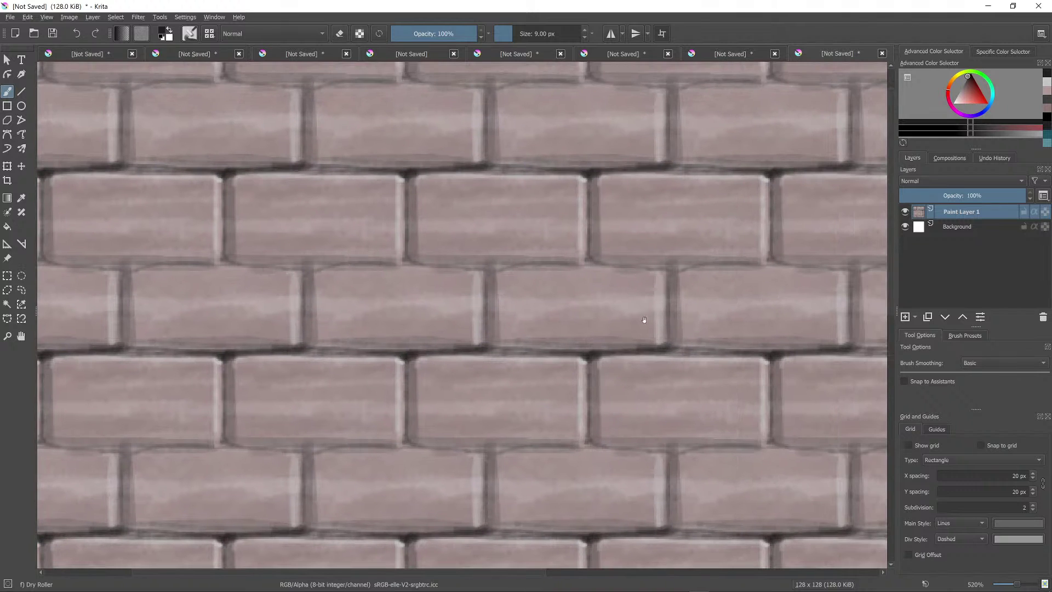
Darken the lower corner and vertical joint of the highlighted brick row, then check the repeat at several scales.
{"action": "mouse_move", "coordinate": [587, 259]}
{"action": "left_mouse_down"}
{"action": "mouse_move", "coordinate": [596, 258]}
{"action": "mouse_move", "coordinate": [585, 256]}
{"action": "left_mouse_up"}
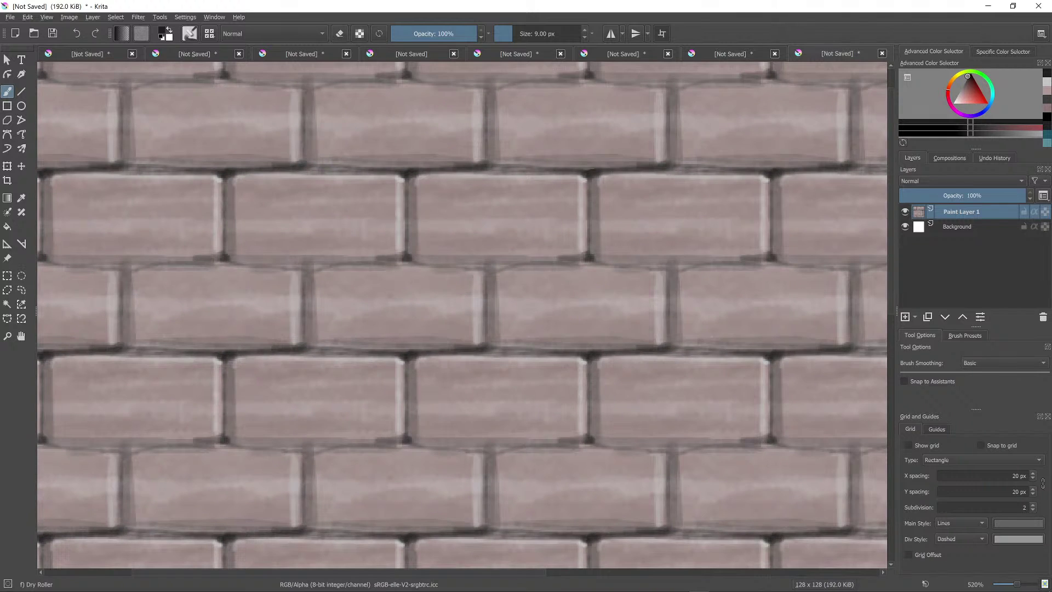
{"action": "left_click_drag", "start_coordinate": [589, 180], "coordinate": [588, 241]}
{"action": "mouse_move", "coordinate": [589, 192]}
{"action": "left_mouse_down"}
{"action": "mouse_move", "coordinate": [592, 253]}
{"action": "mouse_move", "coordinate": [723, 257]}
{"action": "left_mouse_up"}
{"action": "scroll", "coordinate": [729, 313], "scroll_direction": "down", "scroll_amount": 1}
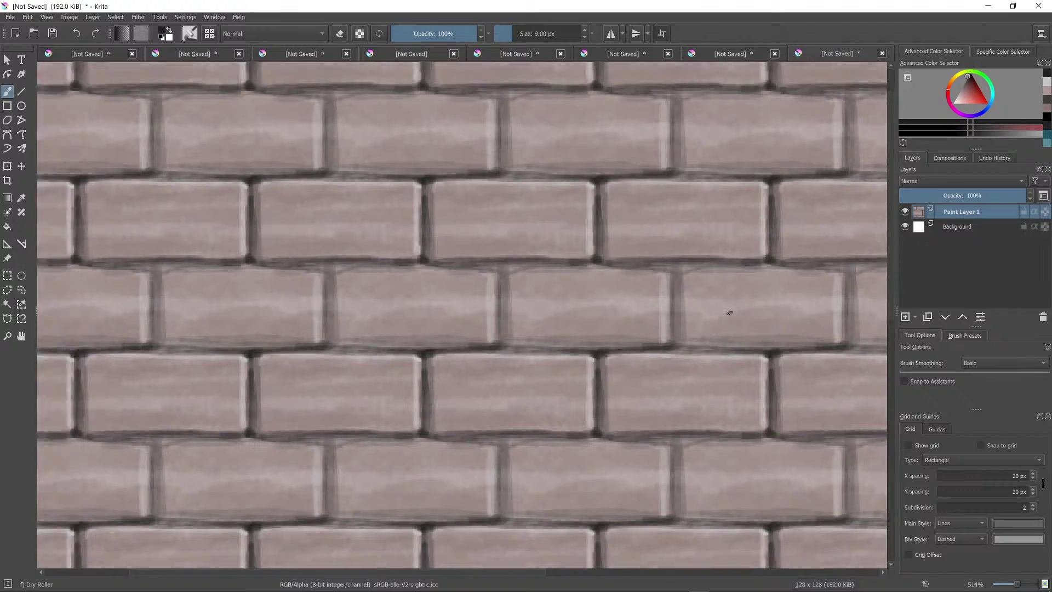
{"action": "scroll", "coordinate": [729, 313], "scroll_direction": "down", "scroll_amount": 6}
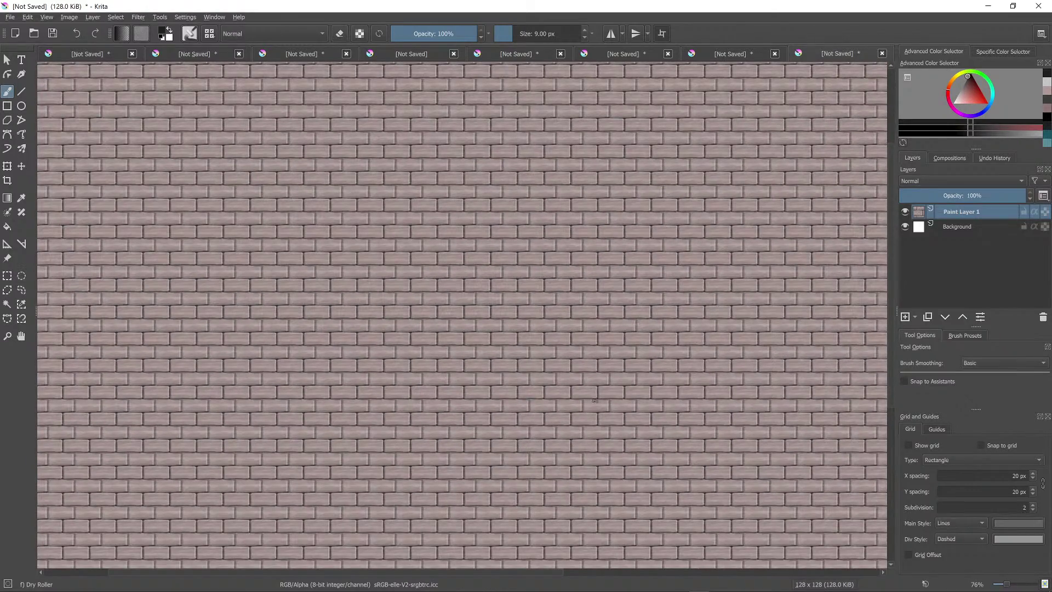
{"action": "scroll", "coordinate": [729, 312], "scroll_direction": "up", "scroll_amount": 5}
{"action": "scroll", "coordinate": [568, 345], "scroll_direction": "down", "scroll_amount": 3}
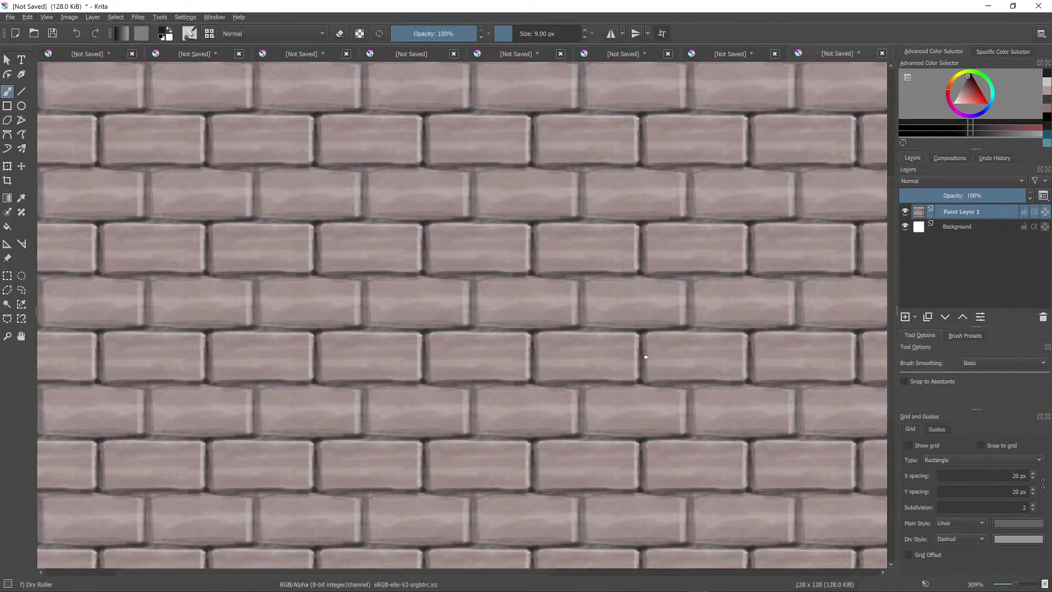
{"action": "scroll", "coordinate": [568, 345], "scroll_direction": "up", "scroll_amount": 4}
{"action": "scroll", "coordinate": [568, 345], "scroll_direction": "up", "scroll_amount": 4}
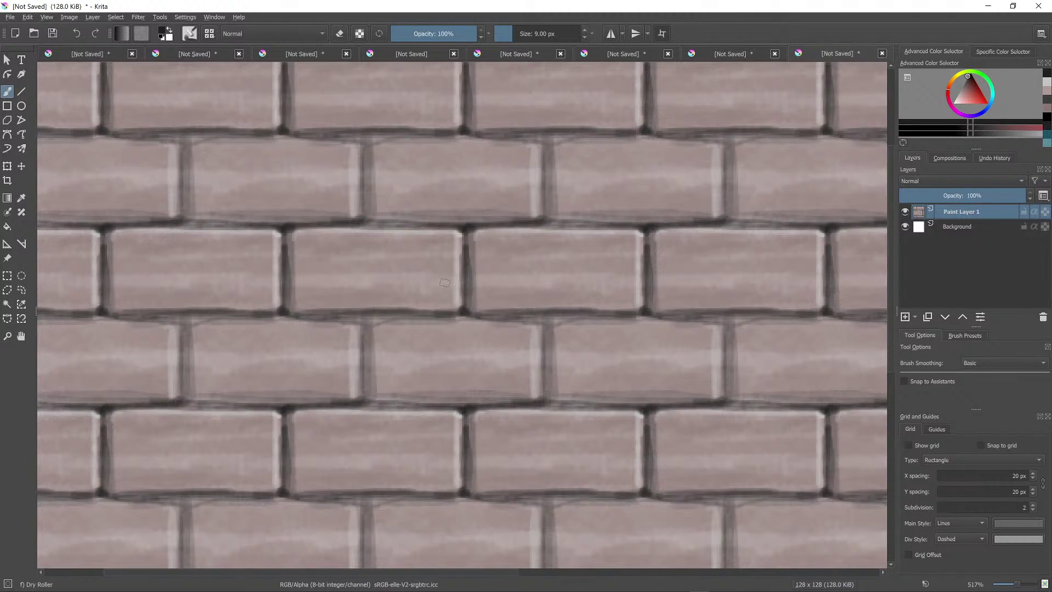
Reduce the brush to 3 px and turn off wrap-around mode to view the single tile.
{"action": "key", "text": "bracketleft"}
{"action": "key", "text": "bracketleft"}
{"action": "key", "text": "bracketleft"}
{"action": "key", "text": "bracketleft"}
{"action": "scroll", "coordinate": [568, 346], "scroll_direction": "down", "scroll_amount": 9}
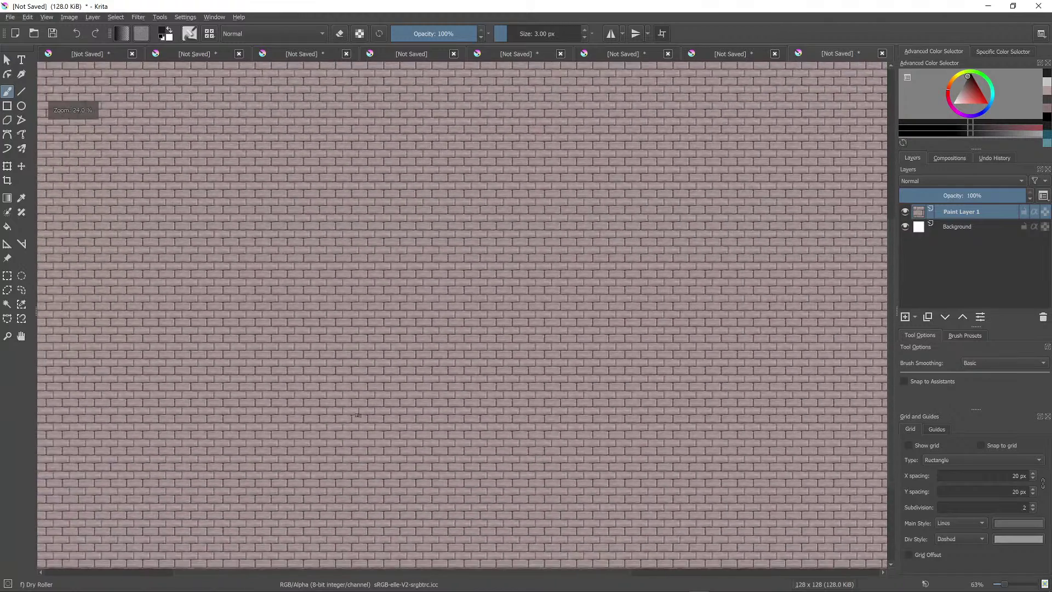
{"action": "key", "text": "w"}
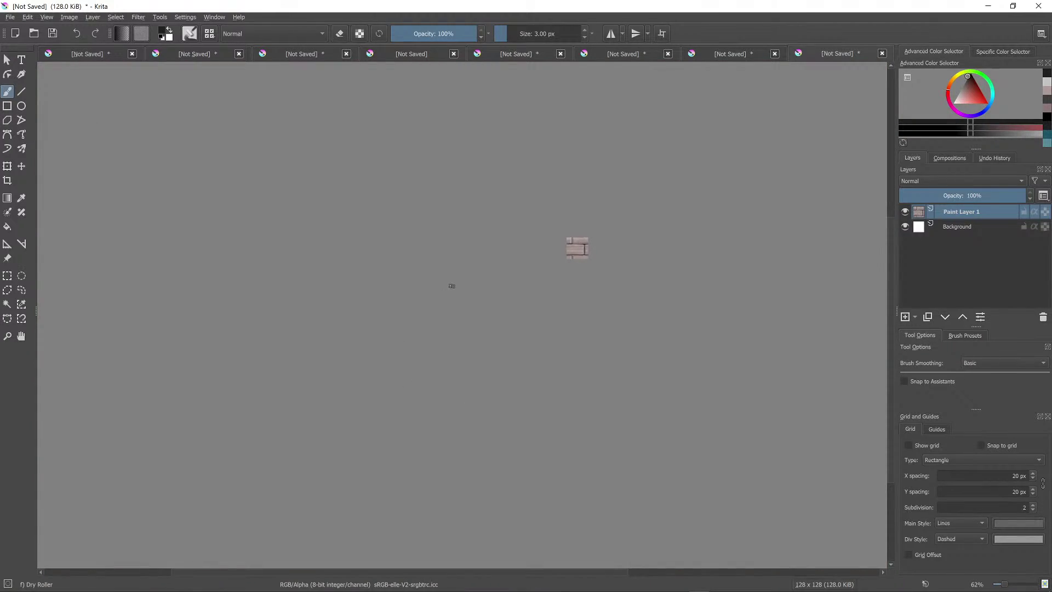
{"action": "left_click_drag", "start_coordinate": [513, 251], "coordinate": [669, 162]}
{"action": "left_click_drag", "start_coordinate": [749, 242], "coordinate": [524, 313]}
{"action": "left_click_drag", "start_coordinate": [558, 304], "coordinate": [630, 222]}
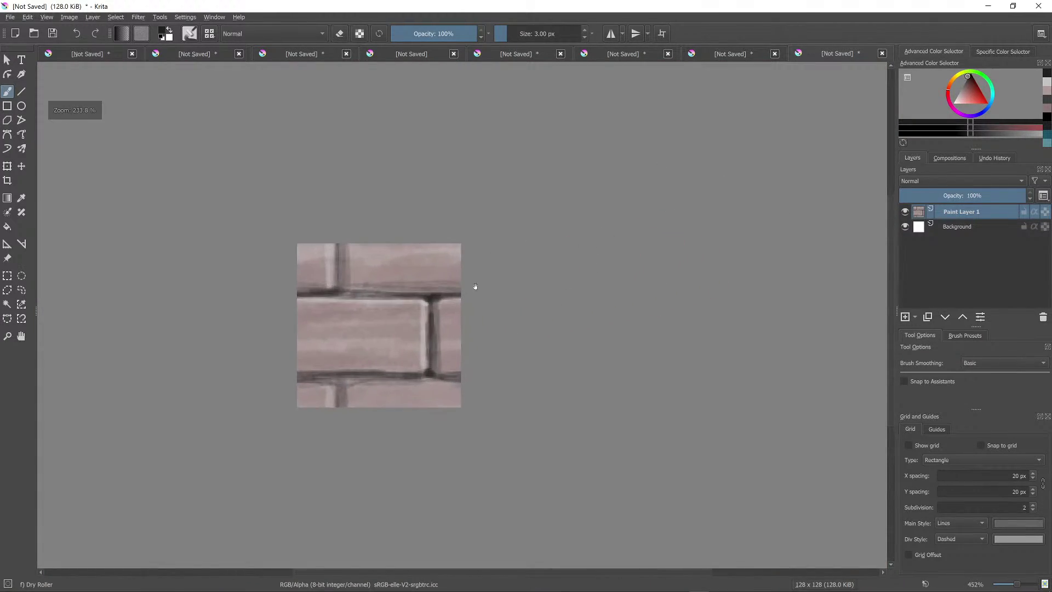
{"action": "left_click_drag", "start_coordinate": [475, 286], "coordinate": [568, 288]}
Hide the brick paint layer, add a new empty paint layer above it, and choose black as the paint colour.
{"action": "left_click", "coordinate": [904, 212]}
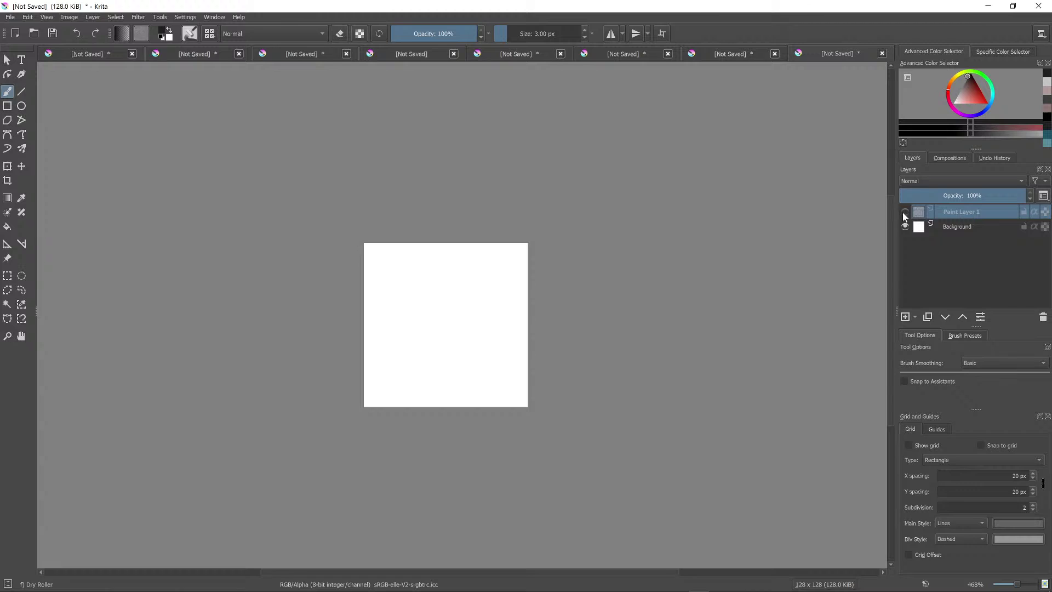
{"action": "left_click", "coordinate": [905, 318]}
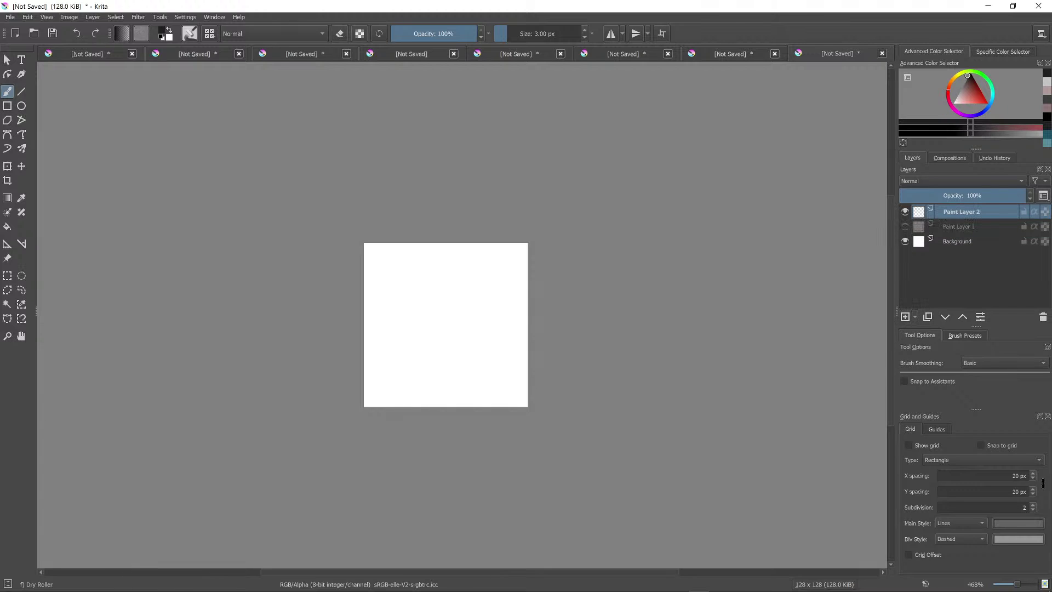
{"action": "left_click", "coordinate": [970, 73]}
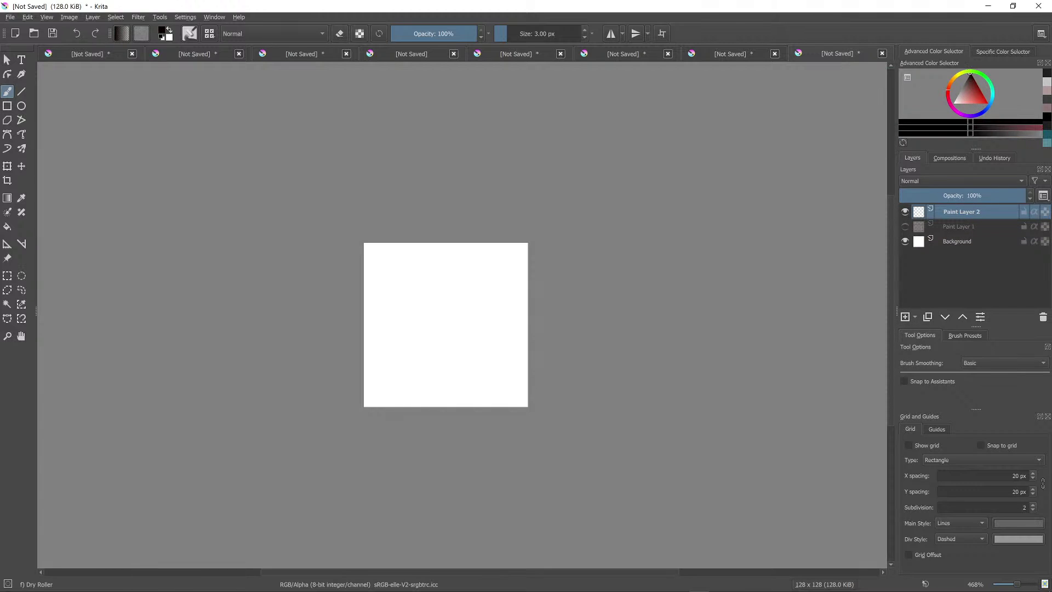
Sketch two roughly horizontal course lines across the upper half of the tile, undoing the first slanted attempt.
{"action": "left_click_drag", "start_coordinate": [364, 260], "coordinate": [529, 273]}
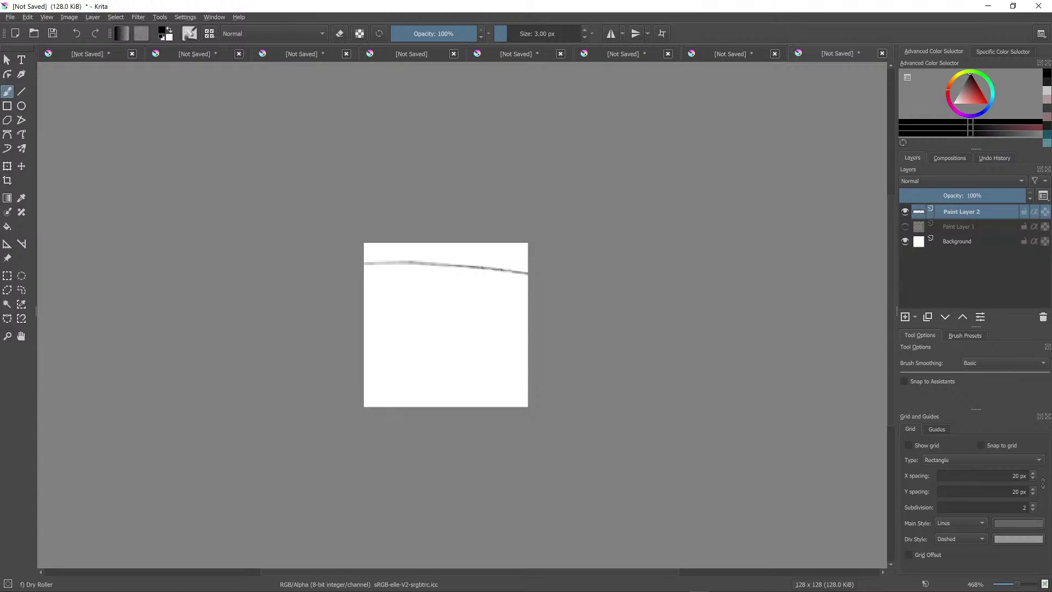
{"action": "key", "text": "ctrl+z"}
{"action": "mouse_move", "coordinate": [364, 268]}
{"action": "left_mouse_down"}
{"action": "mouse_move", "coordinate": [529, 263]}
{"action": "mouse_move", "coordinate": [442, 298]}
{"action": "mouse_move", "coordinate": [364, 297]}
{"action": "left_mouse_up"}
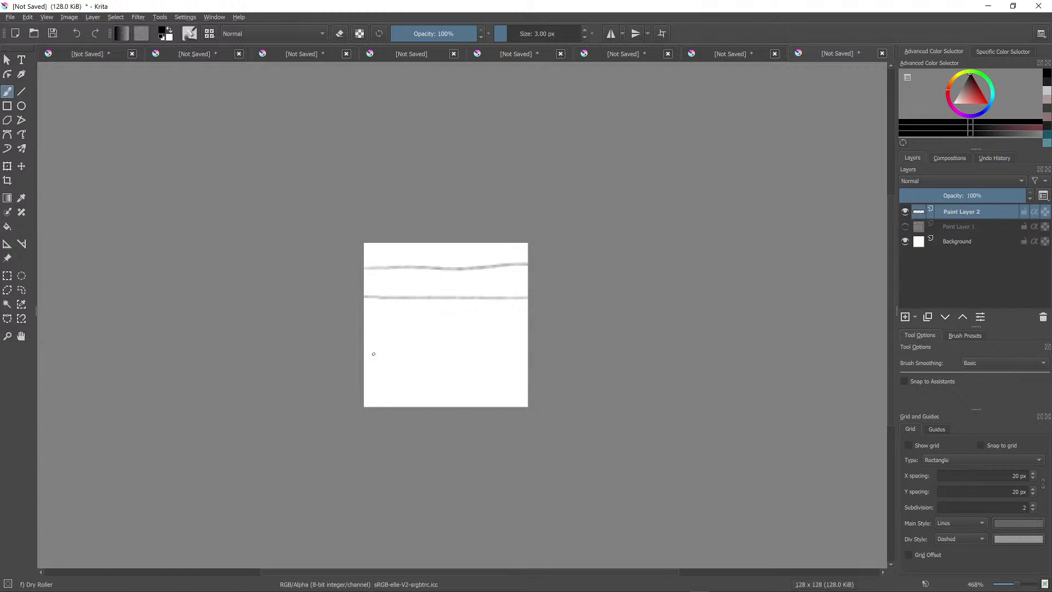
{"action": "left_click_drag", "start_coordinate": [364, 334], "coordinate": [529, 341]}
{"action": "key", "text": "ctrl+z"}
{"action": "mouse_move", "coordinate": [363, 331]}
{"action": "left_mouse_down"}
{"action": "mouse_move", "coordinate": [529, 334]}
{"action": "mouse_move", "coordinate": [363, 370]}
{"action": "left_mouse_up"}
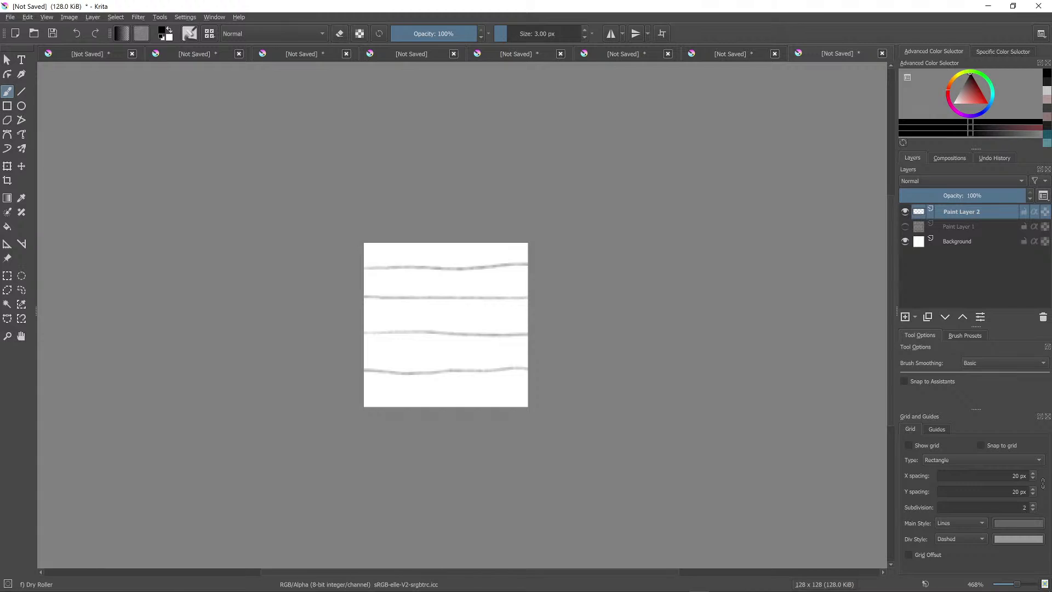
{"action": "key", "text": "ctrl+z"}
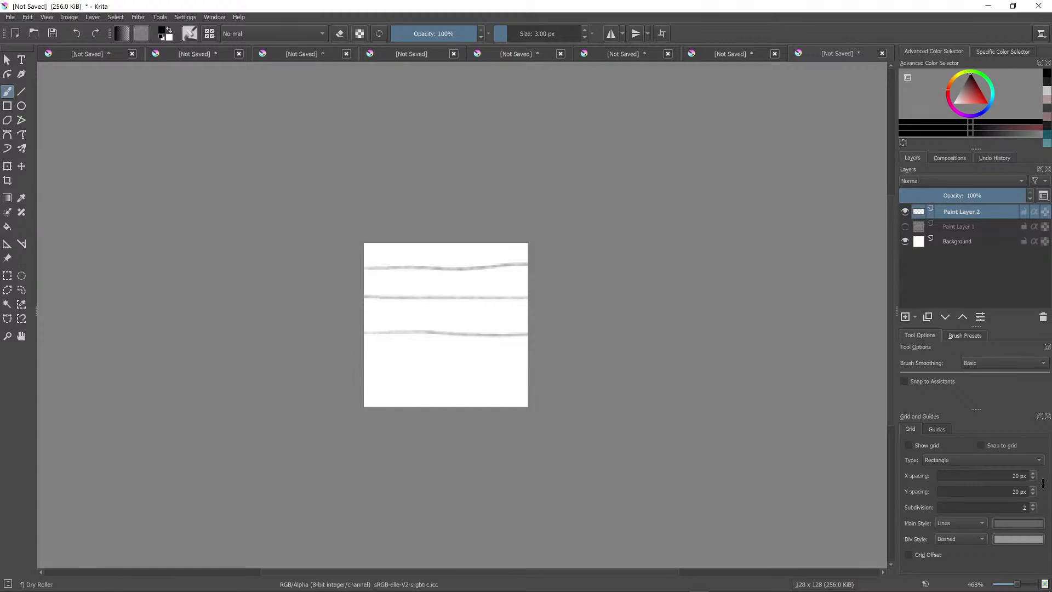
{"action": "key", "text": "ctrl+z"}
Sketch three more slightly wavy course lines across the lower half of the tile, spaced like the upper ones.
{"action": "mouse_move", "coordinate": [363, 329]}
{"action": "left_mouse_down"}
{"action": "mouse_move", "coordinate": [528, 324]}
{"action": "mouse_move", "coordinate": [463, 352]}
{"action": "mouse_move", "coordinate": [363, 355]}
{"action": "mouse_move", "coordinate": [527, 388]}
{"action": "left_mouse_up"}
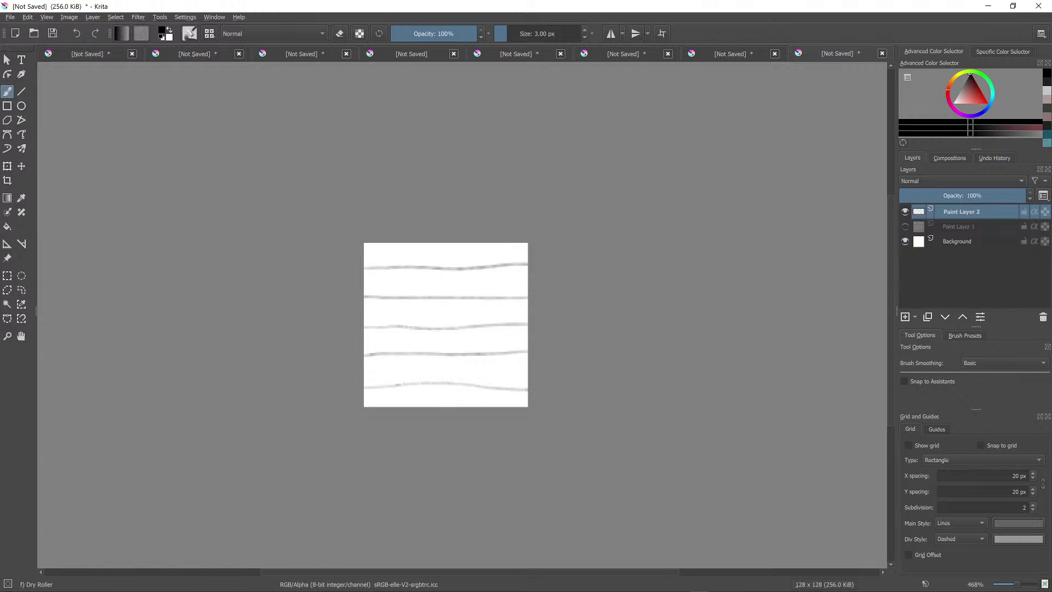
{"action": "scroll", "coordinate": [528, 408], "scroll_direction": "down", "scroll_amount": 2}
{"action": "scroll", "coordinate": [582, 402], "scroll_direction": "up", "scroll_amount": 3}
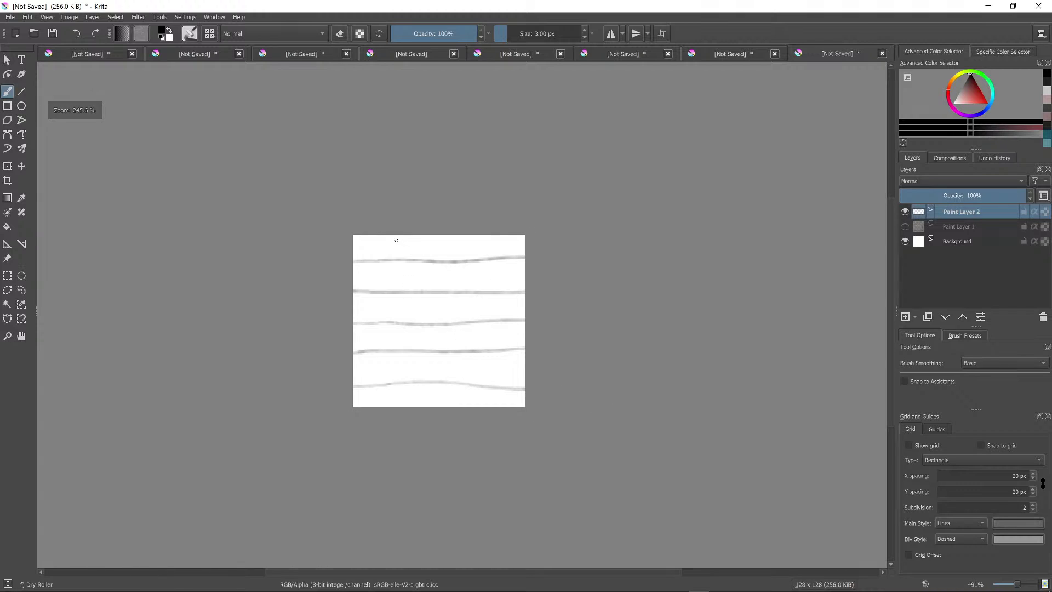
Draw staggered vertical joints in all six courses, two per row, to form small irregular bricks.
{"action": "left_click_drag", "start_coordinate": [387, 235], "coordinate": [388, 261]}
{"action": "mouse_move", "coordinate": [454, 237]}
{"action": "left_mouse_down"}
{"action": "mouse_move", "coordinate": [454, 262]}
{"action": "mouse_move", "coordinate": [422, 289]}
{"action": "left_mouse_up"}
{"action": "mouse_move", "coordinate": [499, 261]}
{"action": "left_mouse_down"}
{"action": "mouse_move", "coordinate": [499, 293]}
{"action": "mouse_move", "coordinate": [464, 321]}
{"action": "left_mouse_up"}
{"action": "mouse_move", "coordinate": [387, 292]}
{"action": "left_mouse_down"}
{"action": "mouse_move", "coordinate": [386, 325]}
{"action": "mouse_move", "coordinate": [427, 349]}
{"action": "left_mouse_up"}
{"action": "mouse_move", "coordinate": [502, 322]}
{"action": "left_mouse_down"}
{"action": "mouse_move", "coordinate": [502, 354]}
{"action": "mouse_move", "coordinate": [469, 380]}
{"action": "left_mouse_up"}
{"action": "mouse_move", "coordinate": [388, 354]}
{"action": "left_mouse_down"}
{"action": "mouse_move", "coordinate": [387, 381]}
{"action": "mouse_move", "coordinate": [427, 408]}
{"action": "left_mouse_up"}
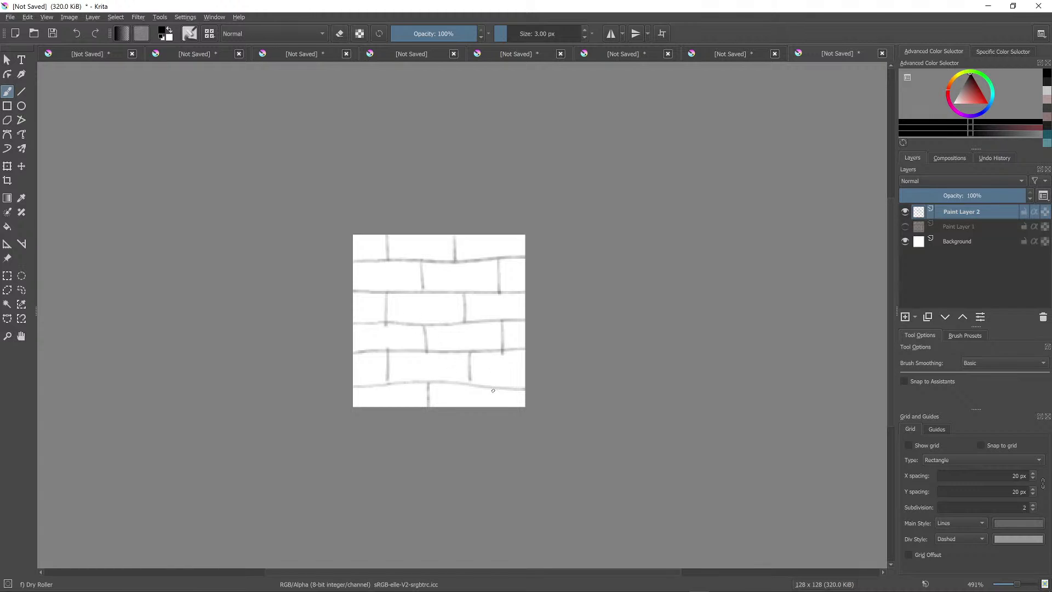
{"action": "left_click_drag", "start_coordinate": [503, 390], "coordinate": [506, 407]}
{"action": "scroll", "coordinate": [534, 302], "scroll_direction": "up", "scroll_amount": 3}
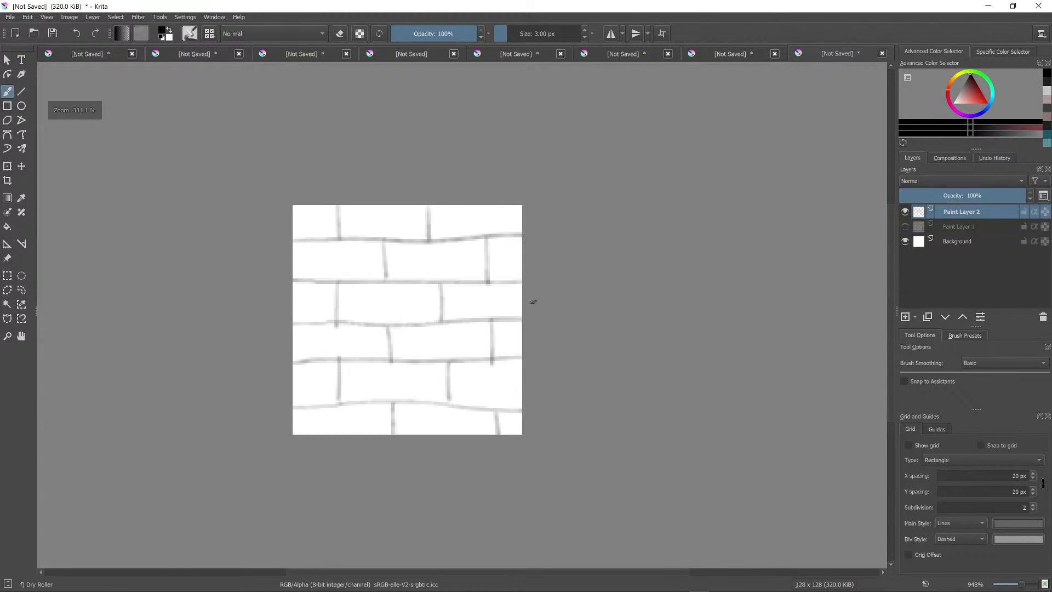
{"action": "scroll", "coordinate": [533, 301], "scroll_direction": "down", "scroll_amount": 1}
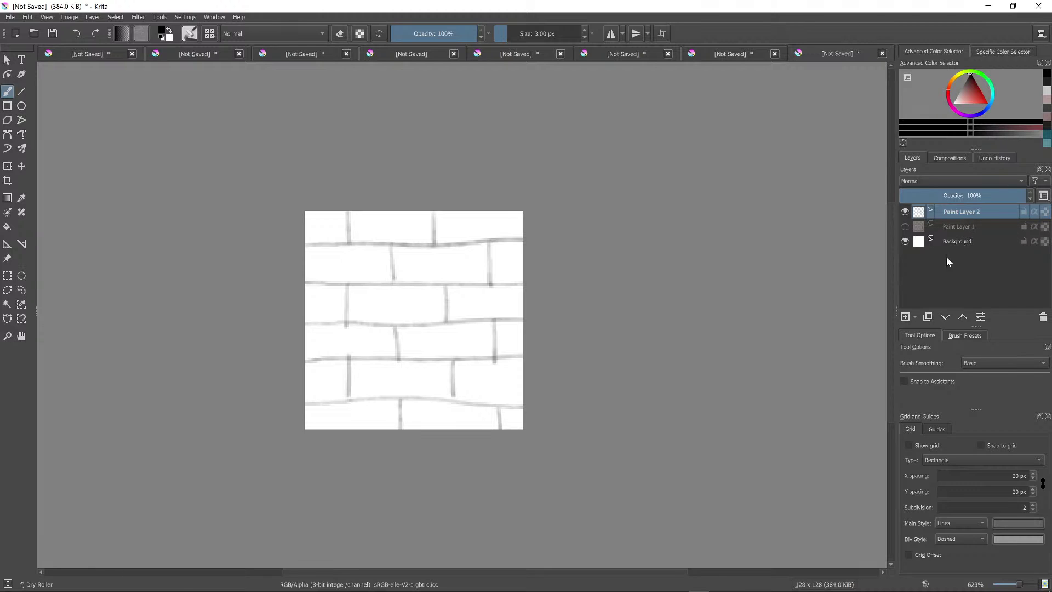
Add a new paint layer directly beneath the brick line layer and pick a muted reddish brown.
{"action": "key", "text": "Page_Down"}
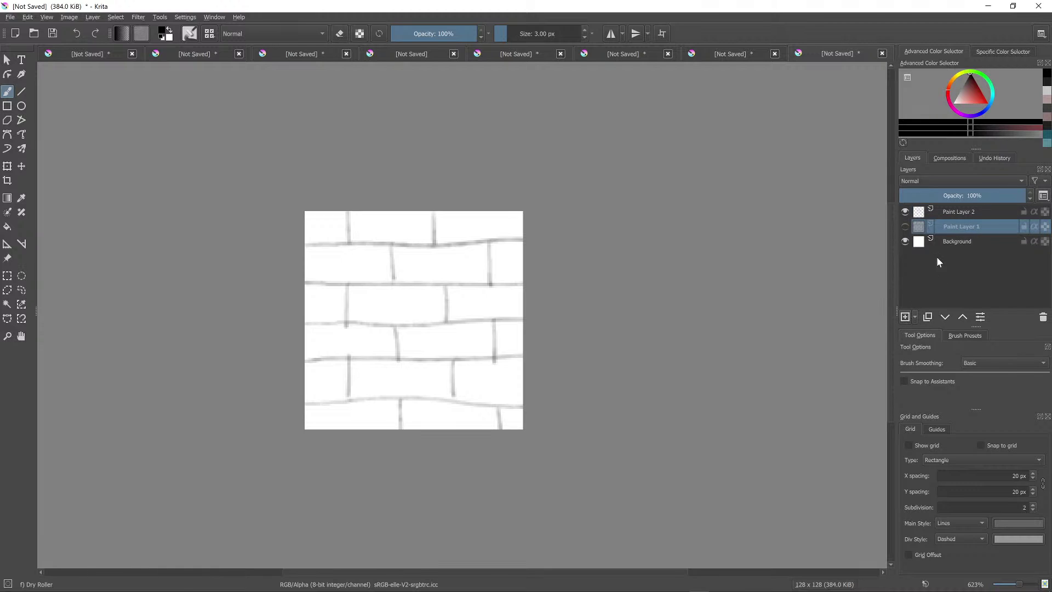
{"action": "key", "text": "Insert"}
{"action": "left_click", "coordinate": [965, 91]}
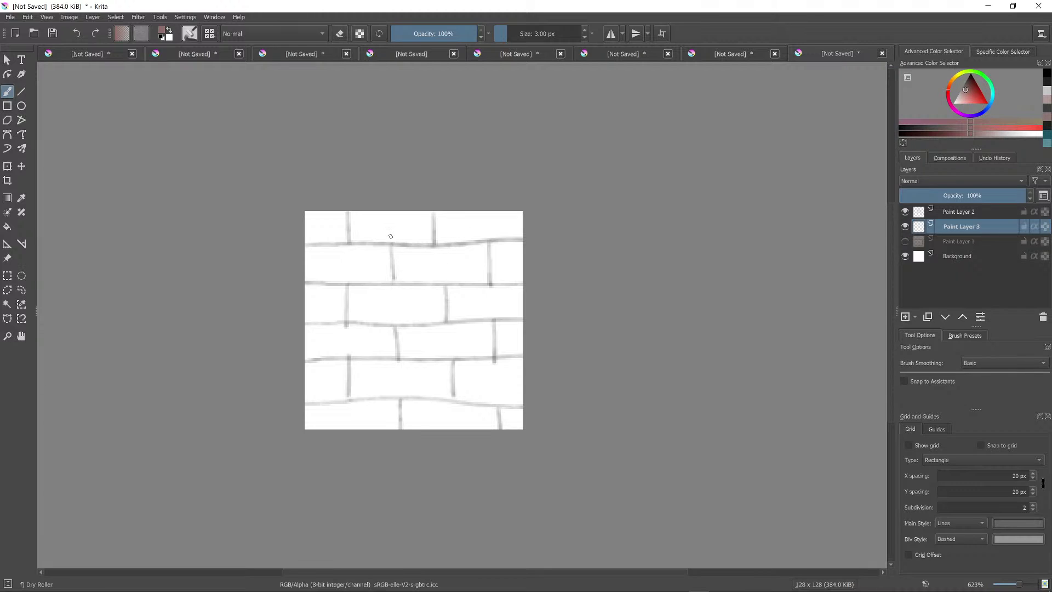
Cover the whole tile beneath the brick lines with loose muted pink strokes using a 35 px brush.
{"action": "key", "text": "bracketright"}
{"action": "key", "text": "bracketright"}
{"action": "key", "text": "bracketright"}
{"action": "key", "text": "bracketright"}
{"action": "key", "text": "bracketright"}
{"action": "key", "text": "bracketright"}
{"action": "key", "text": "bracketright"}
{"action": "key", "text": "bracketright"}
{"action": "key", "text": "bracketright"}
{"action": "key", "text": "bracketright"}
{"action": "key", "text": "bracketright"}
{"action": "key", "text": "bracketright"}
{"action": "key", "text": "bracketright"}
{"action": "key", "text": "bracketright"}
{"action": "key", "text": "bracketright"}
{"action": "key", "text": "bracketright"}
{"action": "key", "text": "bracketright"}
{"action": "key", "text": "bracketright"}
{"action": "key", "text": "bracketright"}
{"action": "key", "text": "bracketright"}
{"action": "mouse_move", "coordinate": [390, 214]}
{"action": "left_mouse_down"}
{"action": "mouse_move", "coordinate": [320, 244]}
{"action": "mouse_move", "coordinate": [320, 258]}
{"action": "left_mouse_up"}
{"action": "left_click_drag", "start_coordinate": [433, 218], "coordinate": [339, 301]}
{"action": "mouse_move", "coordinate": [393, 319]}
{"action": "left_mouse_down"}
{"action": "mouse_move", "coordinate": [446, 346]}
{"action": "mouse_move", "coordinate": [508, 347]}
{"action": "mouse_move", "coordinate": [490, 403]}
{"action": "mouse_move", "coordinate": [503, 419]}
{"action": "mouse_move", "coordinate": [369, 431]}
{"action": "mouse_move", "coordinate": [330, 410]}
{"action": "mouse_move", "coordinate": [340, 368]}
{"action": "mouse_move", "coordinate": [373, 321]}
{"action": "mouse_move", "coordinate": [347, 269]}
{"action": "mouse_move", "coordinate": [342, 210]}
{"action": "mouse_move", "coordinate": [307, 387]}
{"action": "mouse_move", "coordinate": [342, 399]}
{"action": "mouse_move", "coordinate": [392, 379]}
{"action": "mouse_move", "coordinate": [442, 394]}
{"action": "mouse_move", "coordinate": [378, 419]}
{"action": "mouse_move", "coordinate": [310, 306]}
{"action": "mouse_move", "coordinate": [510, 230]}
{"action": "mouse_move", "coordinate": [305, 222]}
{"action": "left_mouse_up"}
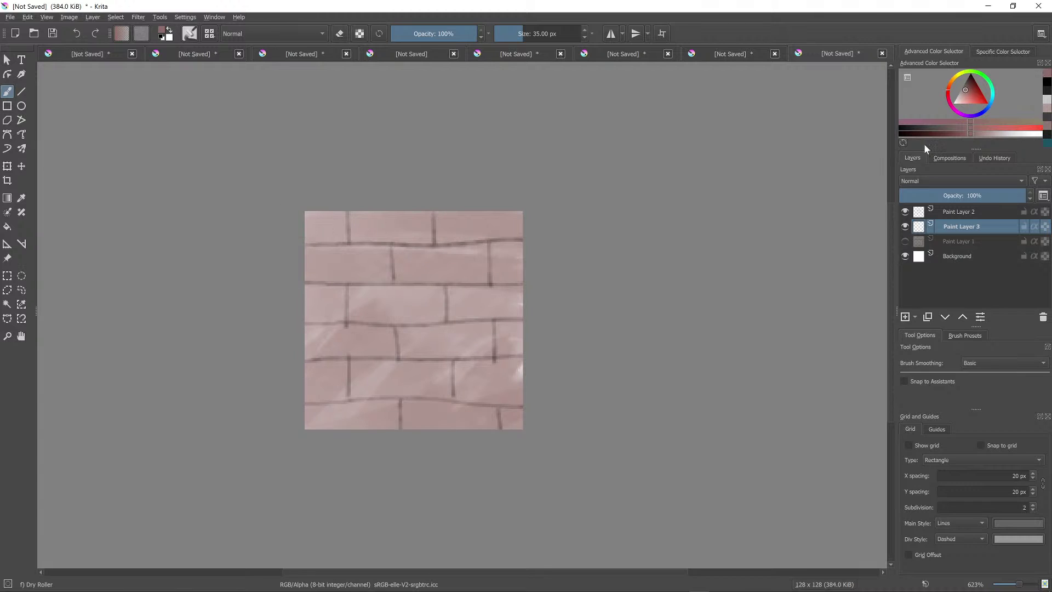
Tint the middle third-row brick and the edge-crossing second-row brick a stronger pink, turning on wrap-around mode.
{"action": "left_click", "coordinate": [966, 96]}
{"action": "mouse_move", "coordinate": [359, 305]}
{"action": "left_mouse_down"}
{"action": "mouse_move", "coordinate": [413, 306]}
{"action": "mouse_move", "coordinate": [359, 306]}
{"action": "left_mouse_up"}
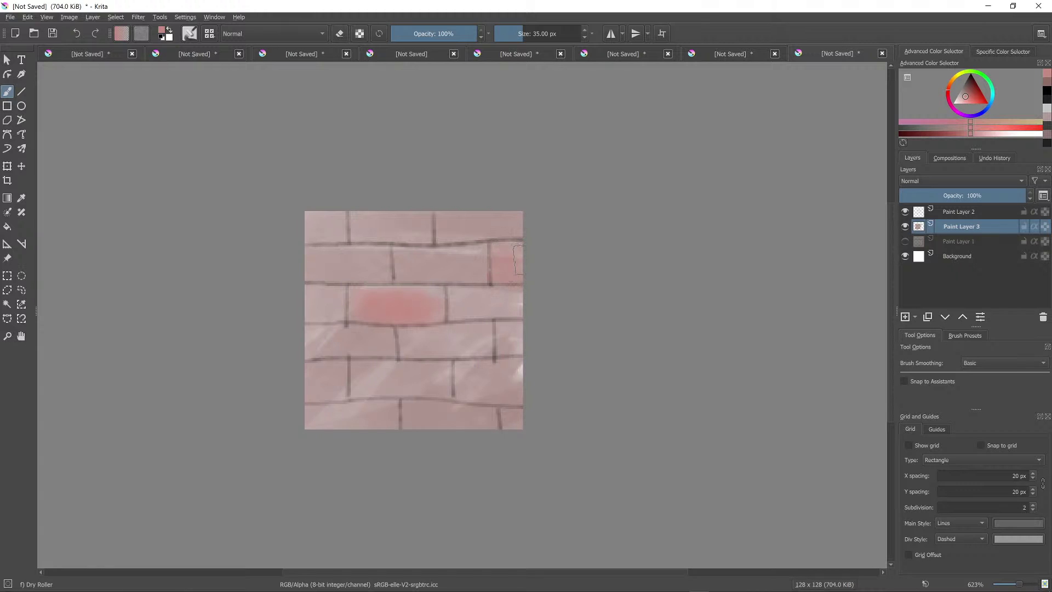
{"action": "key", "text": "w"}
{"action": "mouse_move", "coordinate": [525, 252]}
{"action": "left_mouse_down"}
{"action": "mouse_move", "coordinate": [568, 267]}
{"action": "mouse_move", "coordinate": [516, 255]}
{"action": "left_mouse_up"}
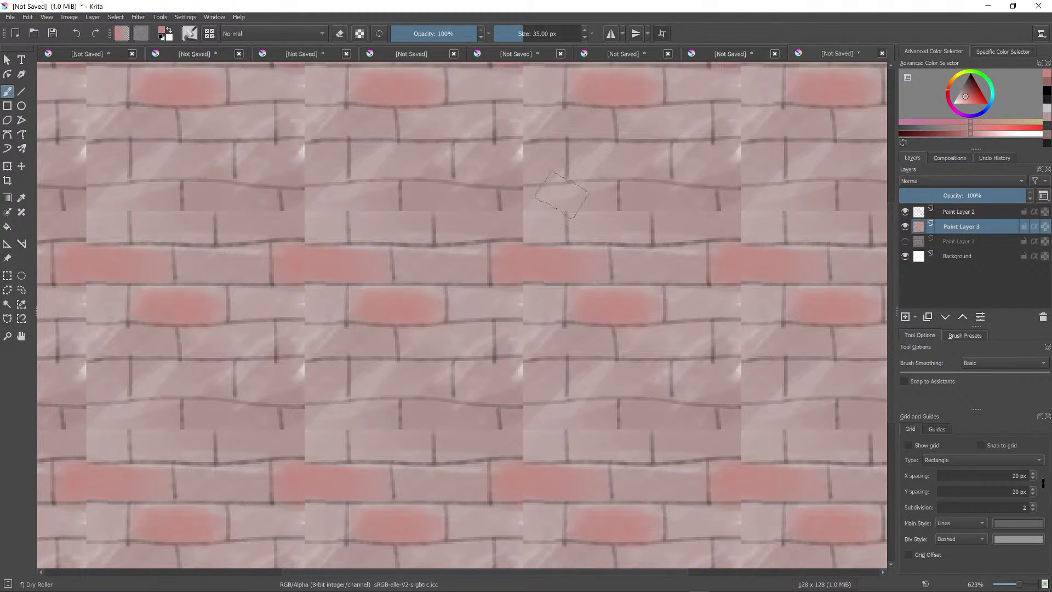
Undo the last stroke and darken the joints around the edge-crossing second-row and sixth-row bricks in black on the brick line layer, 5 px brush.
{"action": "key", "text": "ctrl+z"}
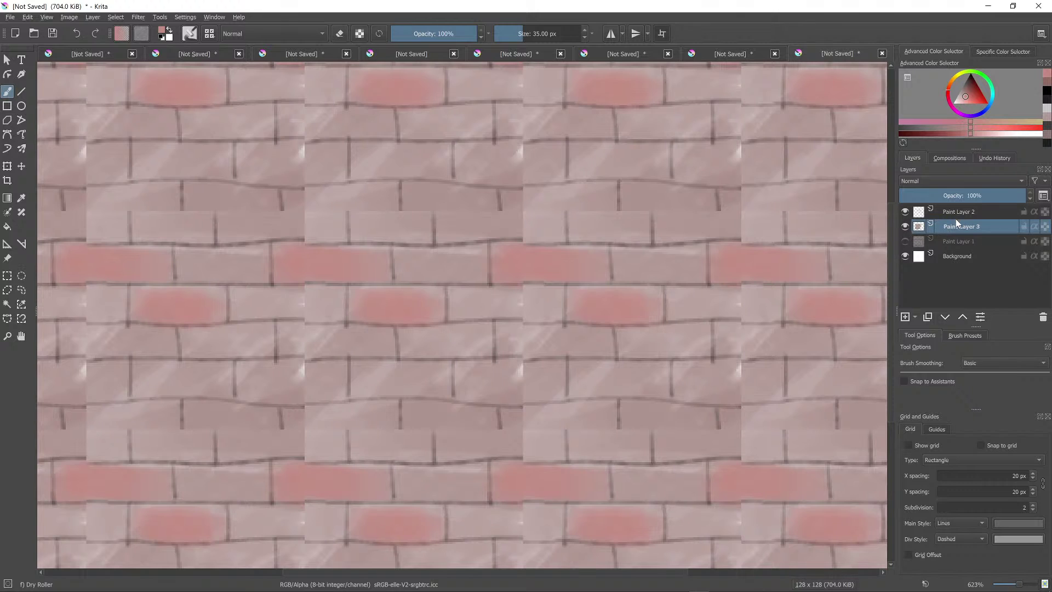
{"action": "left_click", "coordinate": [950, 212]}
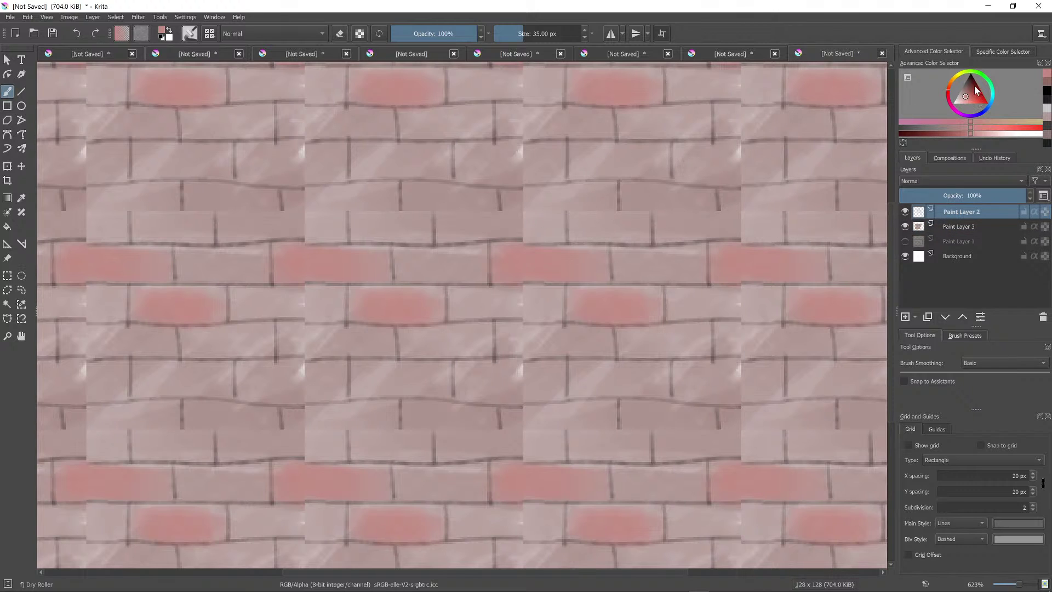
{"action": "key", "text": "d"}
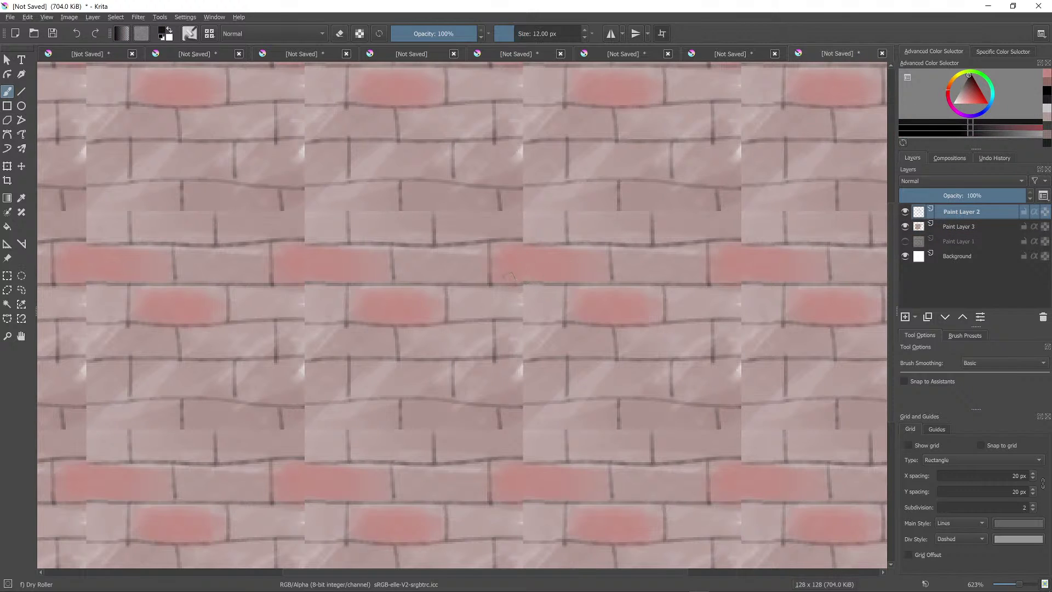
{"action": "key", "text": "bracketleft"}
{"action": "key", "text": "bracketleft"}
{"action": "key", "text": "bracketleft"}
{"action": "key", "text": "bracketleft"}
{"action": "key", "text": "bracketleft"}
{"action": "key", "text": "bracketleft"}
{"action": "left_click_drag", "start_coordinate": [493, 283], "coordinate": [582, 285]}
{"action": "mouse_move", "coordinate": [527, 243]}
{"action": "left_mouse_down"}
{"action": "mouse_move", "coordinate": [493, 245]}
{"action": "mouse_move", "coordinate": [570, 245]}
{"action": "left_mouse_up"}
{"action": "mouse_move", "coordinate": [512, 207]}
{"action": "left_mouse_down"}
{"action": "mouse_move", "coordinate": [564, 208]}
{"action": "mouse_move", "coordinate": [396, 215]}
{"action": "left_mouse_up"}
{"action": "left_click_drag", "start_coordinate": [494, 188], "coordinate": [495, 209]}
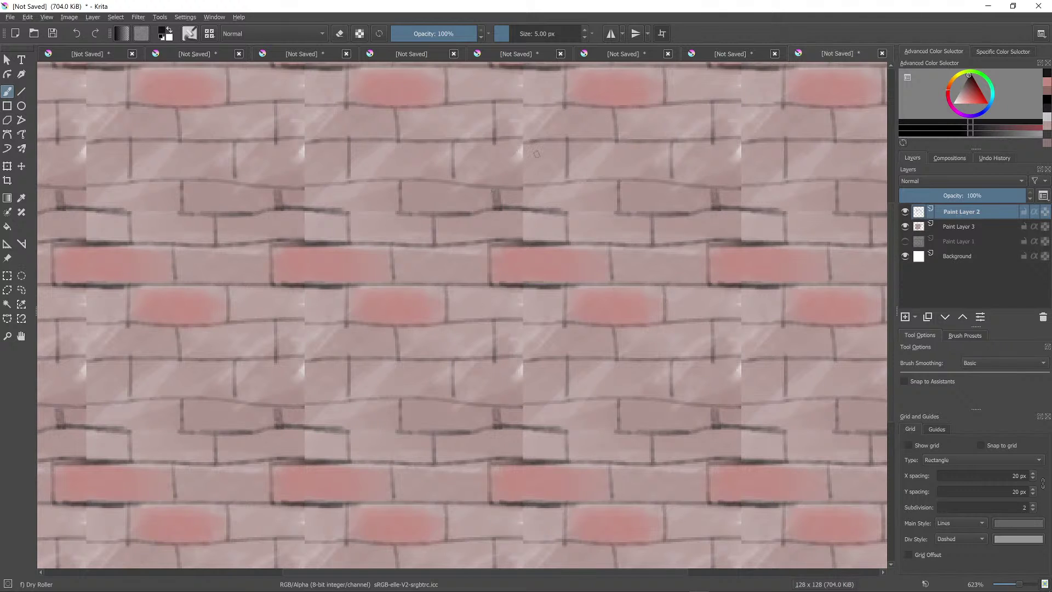
Reinforce the black outline of the edge-crossing fifth-row brick and touch up the neighbouring joints.
{"action": "mouse_move", "coordinate": [451, 181]}
{"action": "left_mouse_down"}
{"action": "mouse_move", "coordinate": [562, 181]}
{"action": "mouse_move", "coordinate": [563, 139]}
{"action": "left_mouse_up"}
{"action": "mouse_move", "coordinate": [473, 138]}
{"action": "left_mouse_down"}
{"action": "mouse_move", "coordinate": [549, 131]}
{"action": "mouse_move", "coordinate": [500, 106]}
{"action": "mouse_move", "coordinate": [558, 107]}
{"action": "left_mouse_up"}
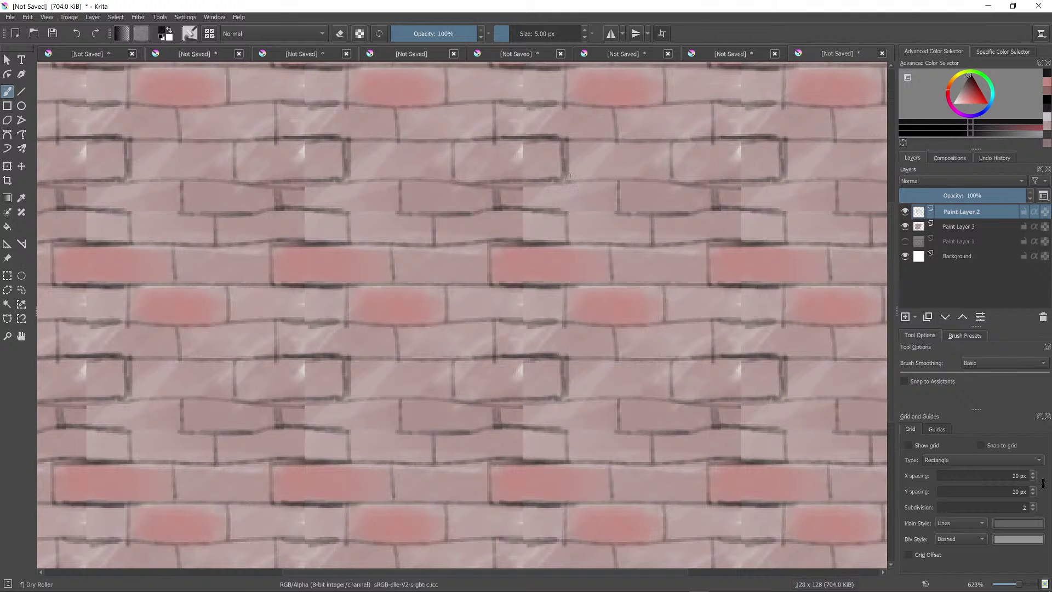
{"action": "mouse_move", "coordinate": [568, 177]}
{"action": "left_mouse_down"}
{"action": "mouse_move", "coordinate": [606, 184]}
{"action": "mouse_move", "coordinate": [568, 212]}
{"action": "left_mouse_up"}
{"action": "scroll", "coordinate": [551, 328], "scroll_direction": "down", "scroll_amount": 5}
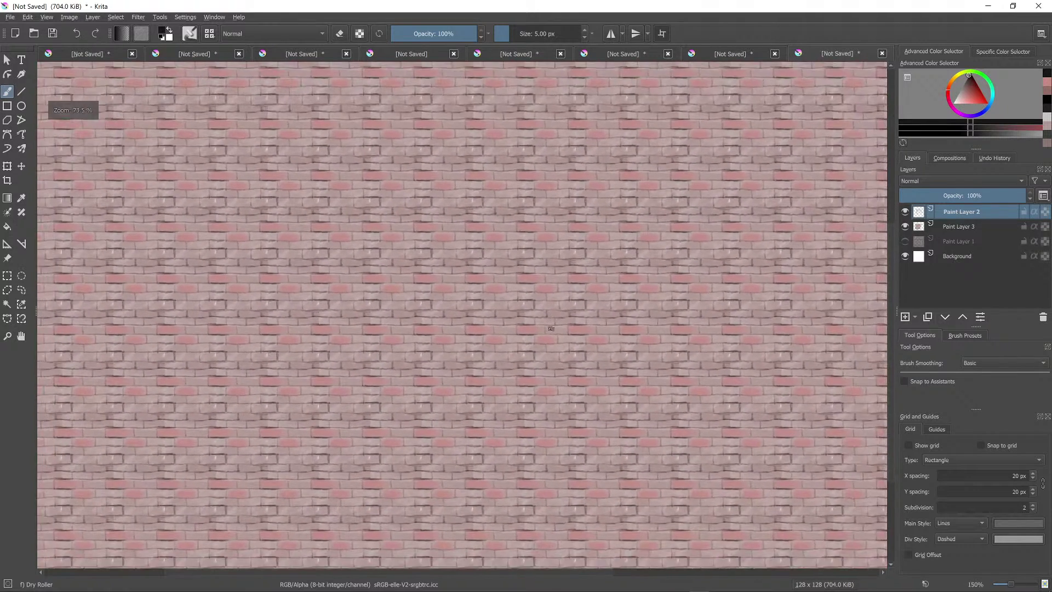
Sample a pink from the tile and tint one sixth-row brick with a 26 px brush.
{"action": "scroll", "coordinate": [551, 328], "scroll_direction": "up", "scroll_amount": 4}
{"action": "left_click", "coordinate": [630, 233], "text": "ctrl"}
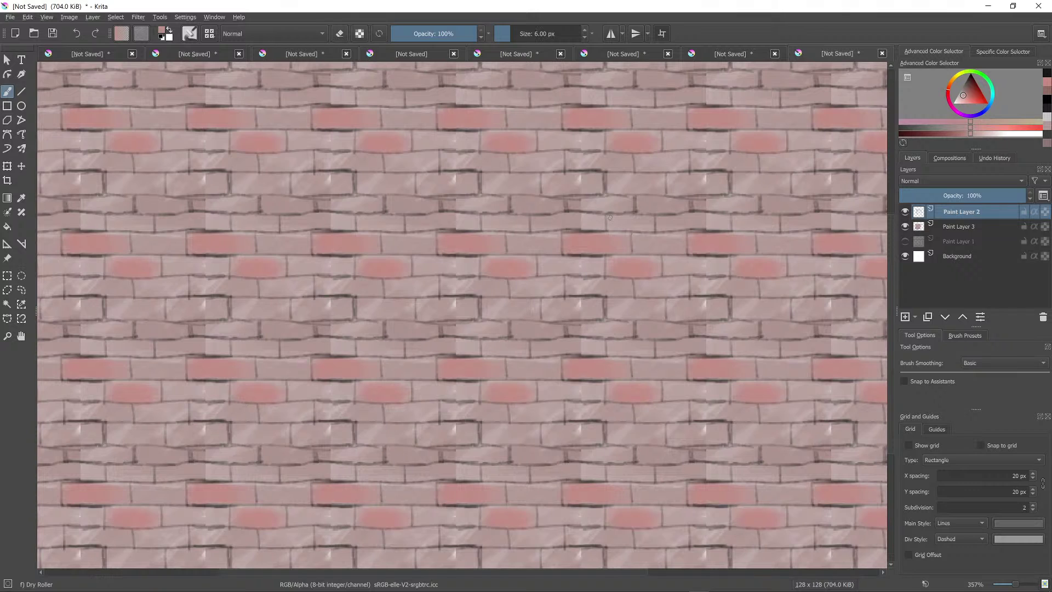
{"action": "key", "text": "bracketright"}
{"action": "key", "text": "bracketright"}
{"action": "key", "text": "bracketright"}
{"action": "key", "text": "bracketright"}
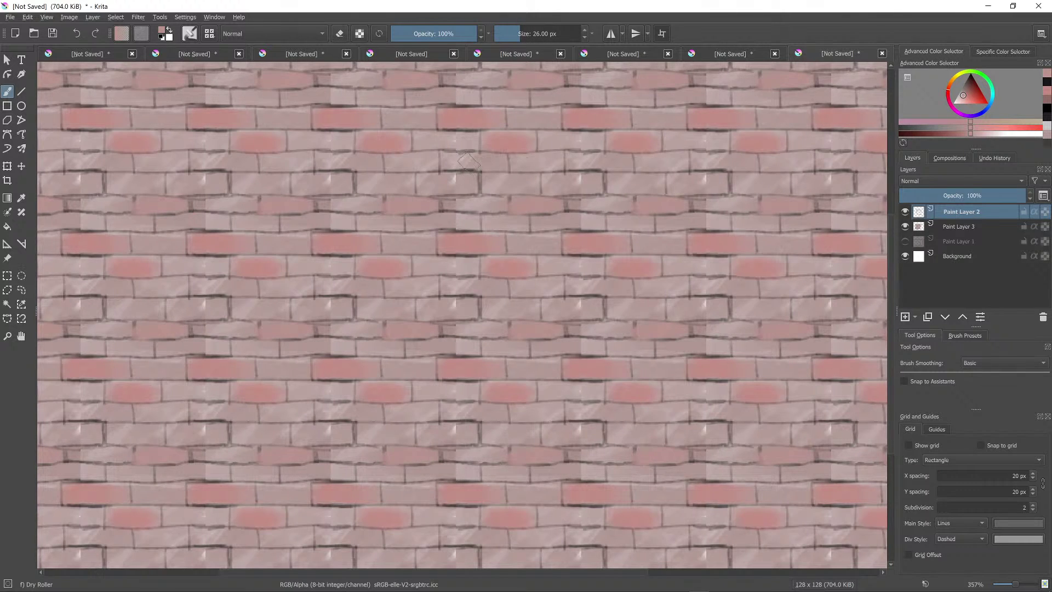
Pick duller and paler pinks and vary the third-, fourth- and fifth-row bricks with a 28 to 30 px brush.
{"action": "left_click", "coordinate": [961, 95]}
{"action": "key", "text": "bracketright"}
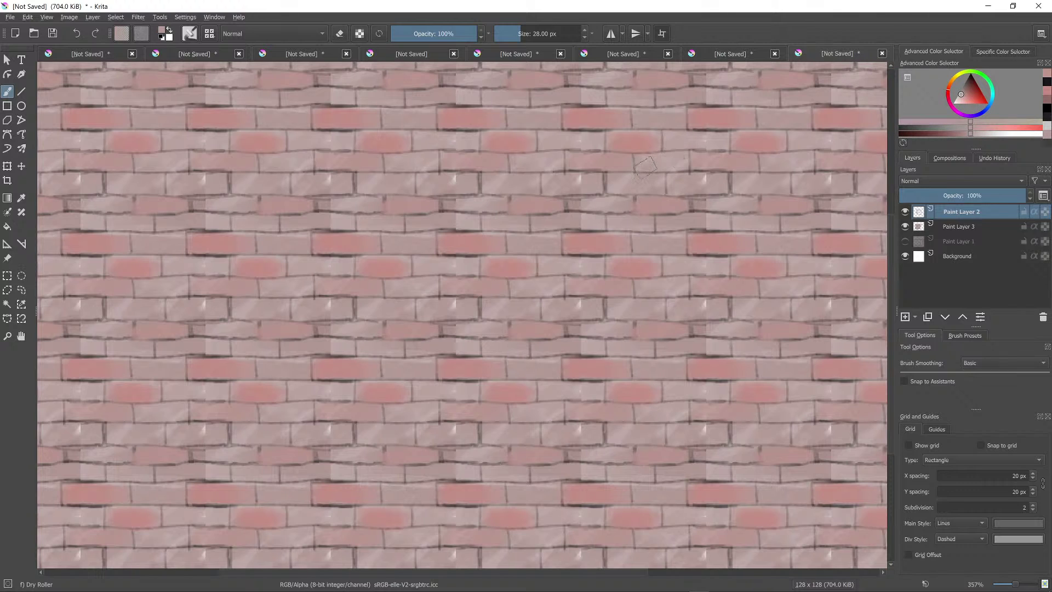
{"action": "left_click", "coordinate": [957, 98]}
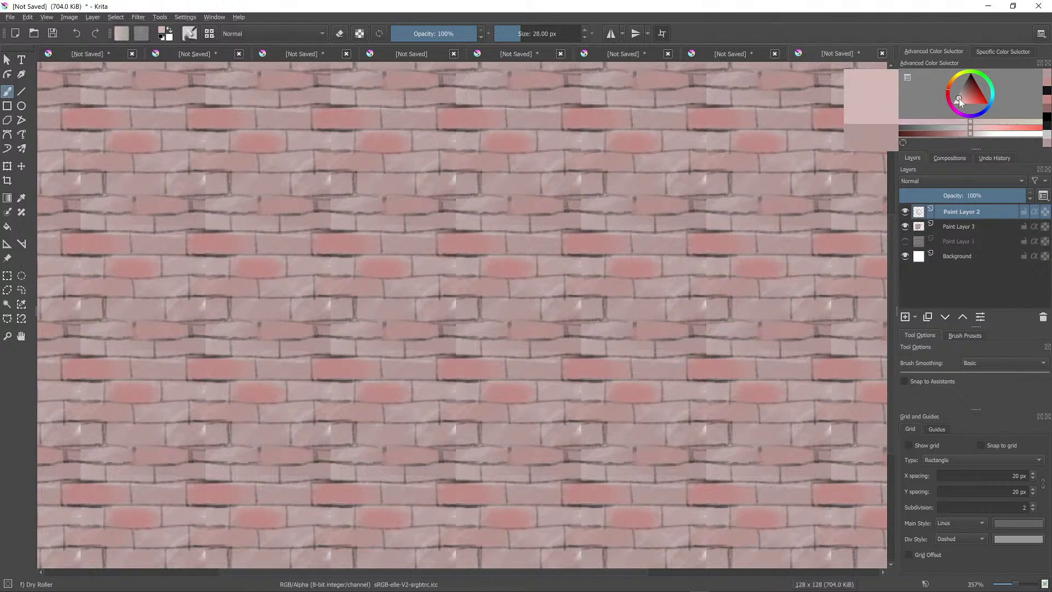
{"action": "key", "text": "bracketright"}
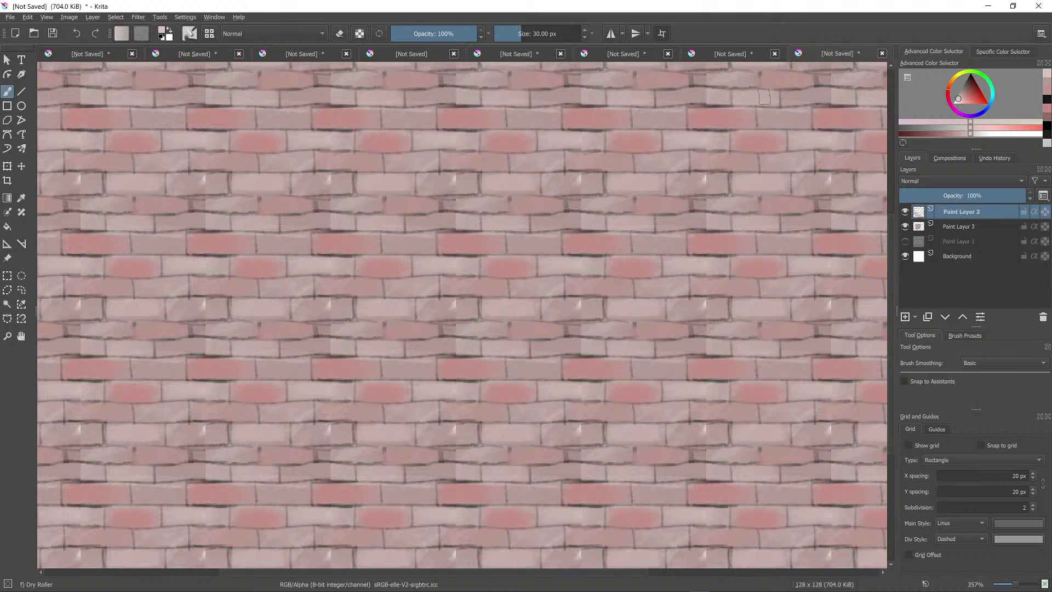
Touch up the sixth- and first-row bricks with mauve and pale pink tones sampled from the tile.
{"action": "left_click", "coordinate": [732, 234], "text": "ctrl"}
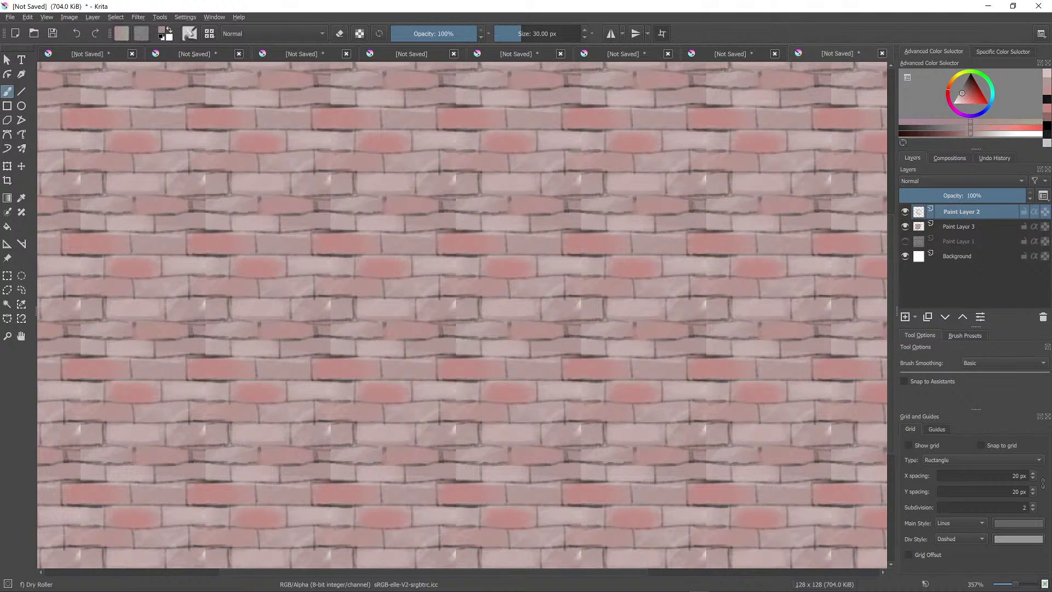
{"action": "left_click", "coordinate": [720, 203]}
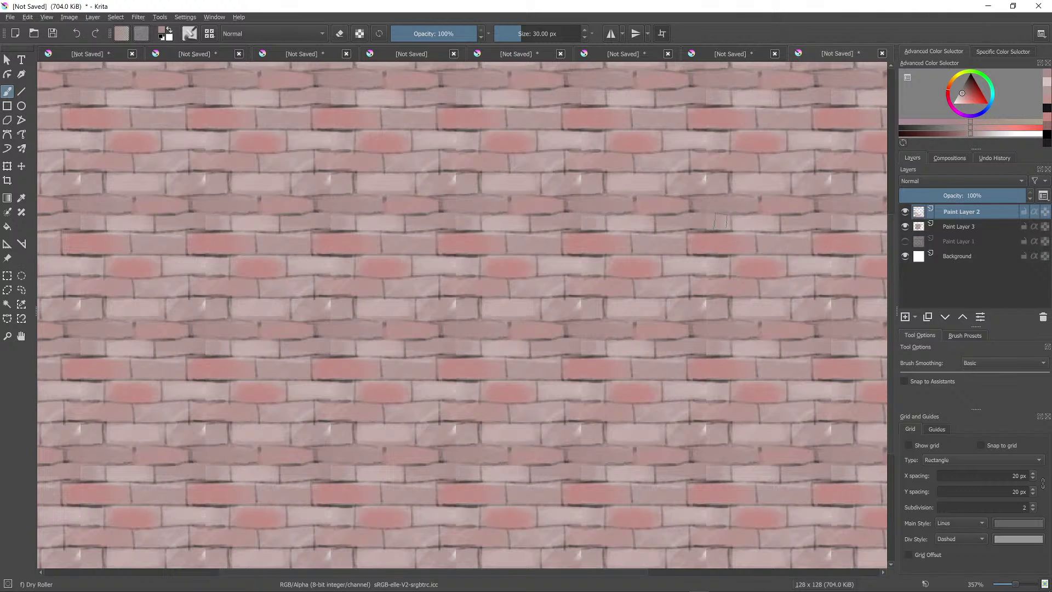
{"action": "left_click", "coordinate": [649, 222], "text": "ctrl"}
{"action": "scroll", "coordinate": [699, 221], "scroll_direction": "down", "scroll_amount": 5}
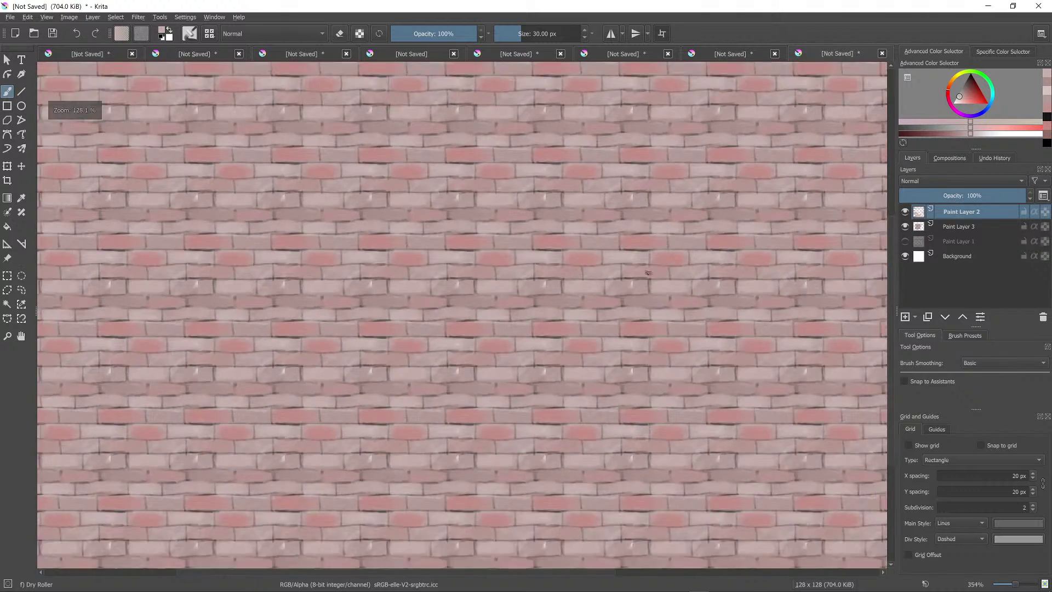
{"action": "scroll", "coordinate": [679, 150], "scroll_direction": "up", "scroll_amount": 5}
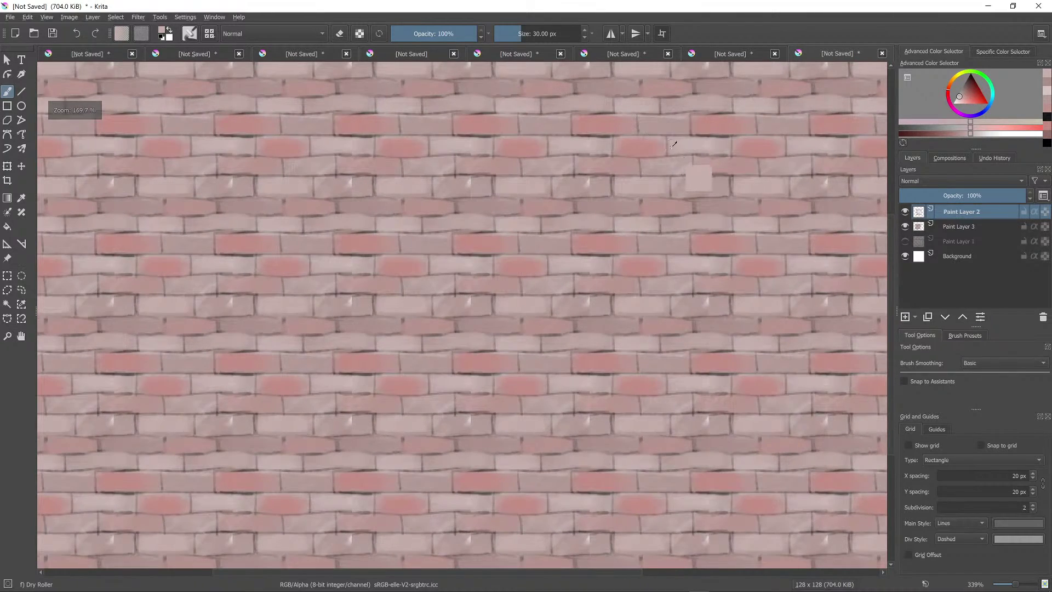
Soften the strong pink bricks in rows two and three and the bright fifth-row highlight, using sampled pale pinks.
{"action": "left_click", "coordinate": [616, 149], "text": "ctrl"}
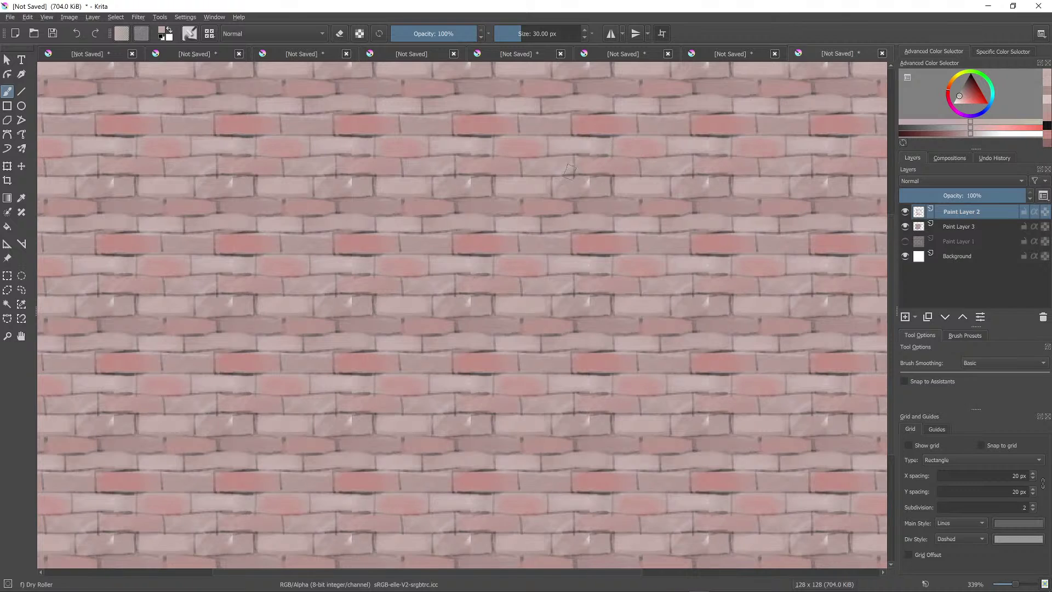
{"action": "left_click_drag", "start_coordinate": [571, 169], "coordinate": [580, 184]}
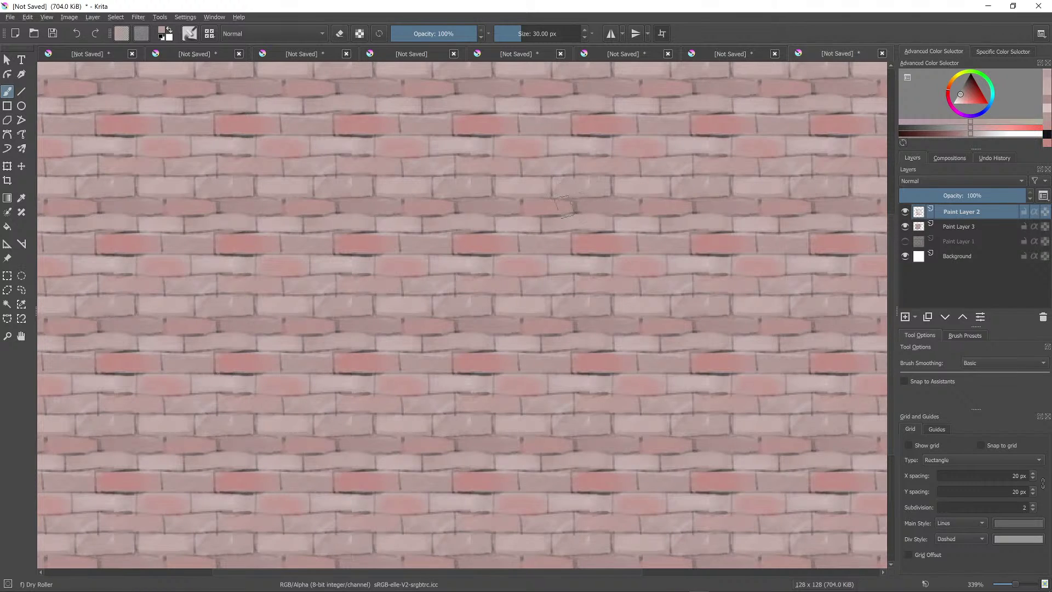
{"action": "left_click", "coordinate": [589, 174], "text": "ctrl"}
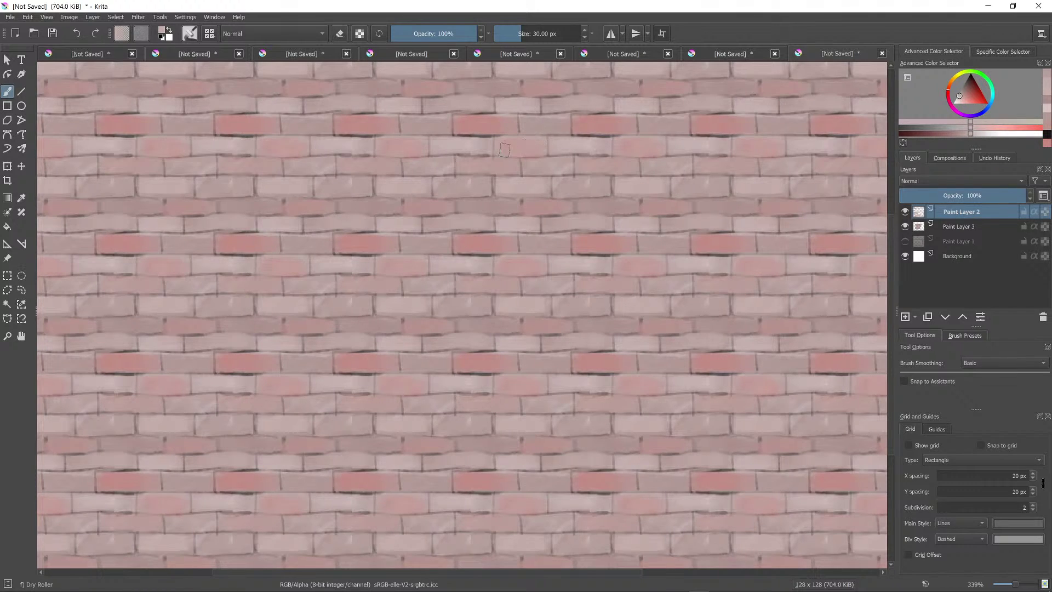
{"action": "left_click_drag", "start_coordinate": [501, 140], "coordinate": [460, 127]}
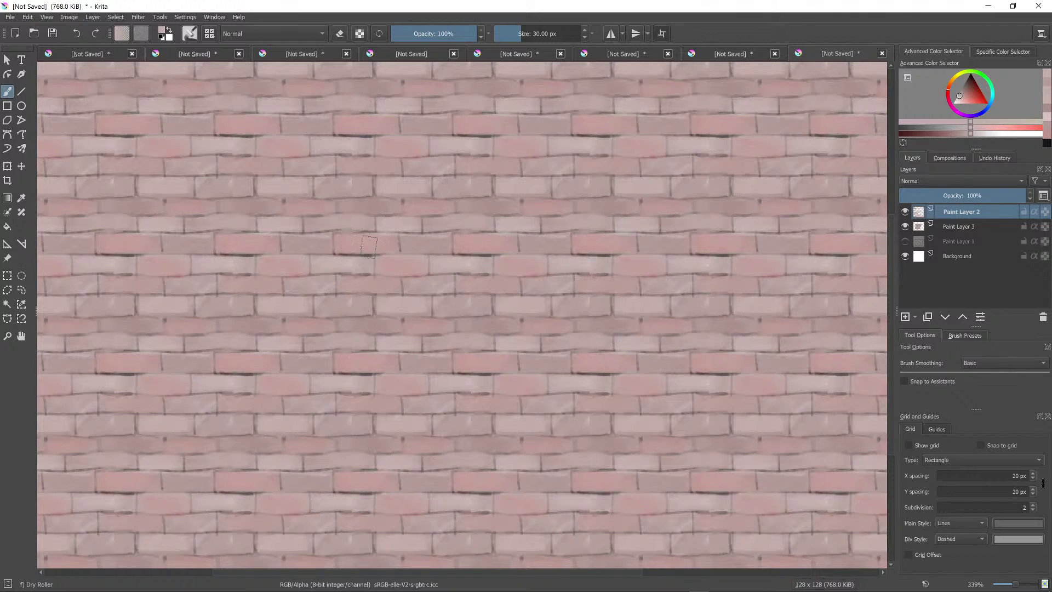
Darken the joint beneath the edge-crossing third-row brick in dark grey with a 5 px brush.
{"action": "scroll", "coordinate": [591, 165], "scroll_direction": "down", "scroll_amount": 5}
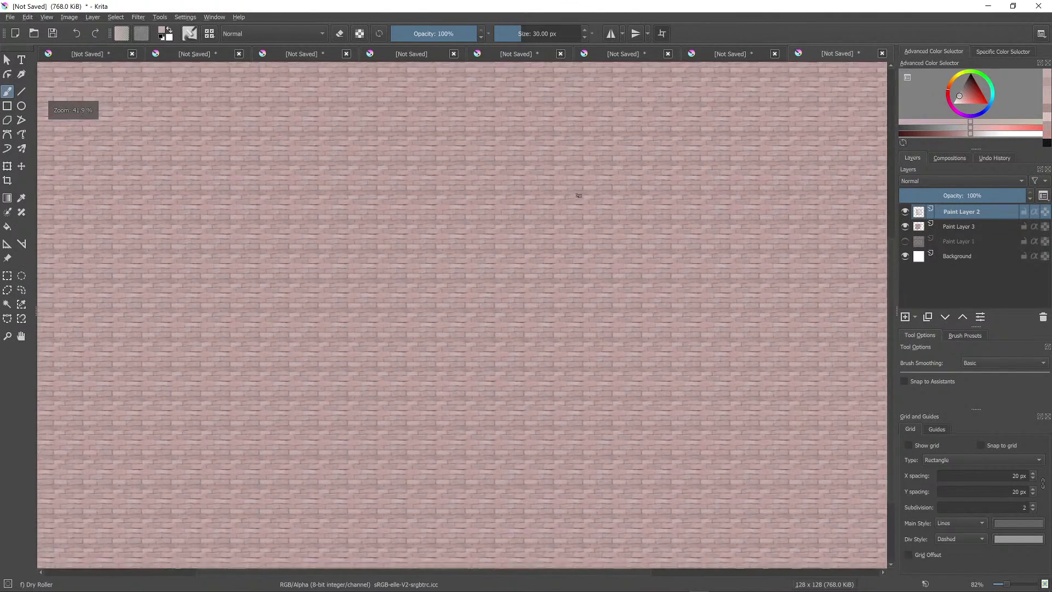
{"action": "scroll", "coordinate": [673, 97], "scroll_direction": "up", "scroll_amount": 3}
{"action": "scroll", "coordinate": [673, 97], "scroll_direction": "up", "scroll_amount": 5}
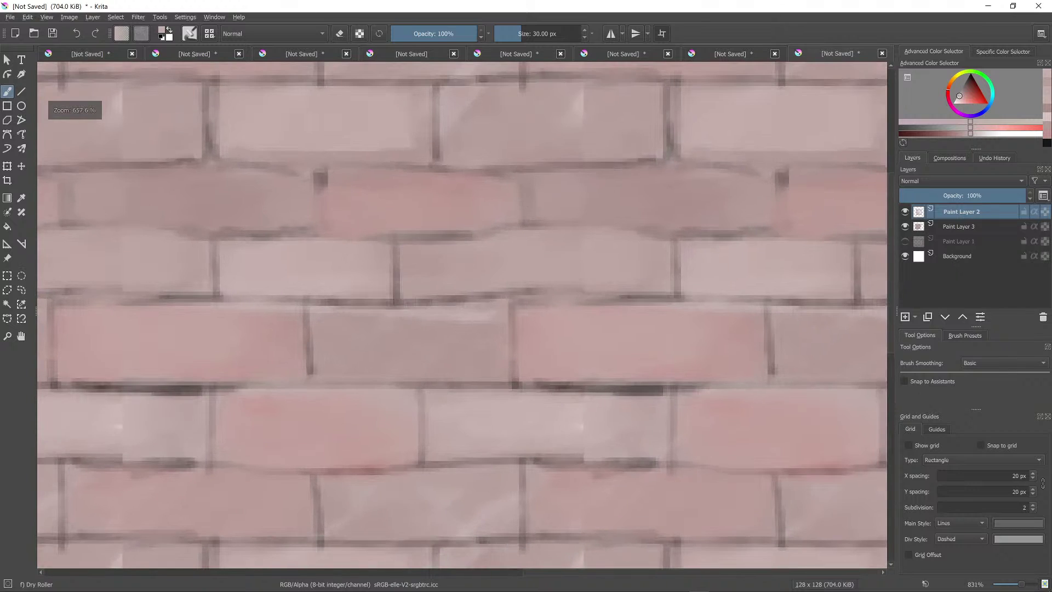
{"action": "left_click_drag", "start_coordinate": [969, 102], "coordinate": [965, 82]}
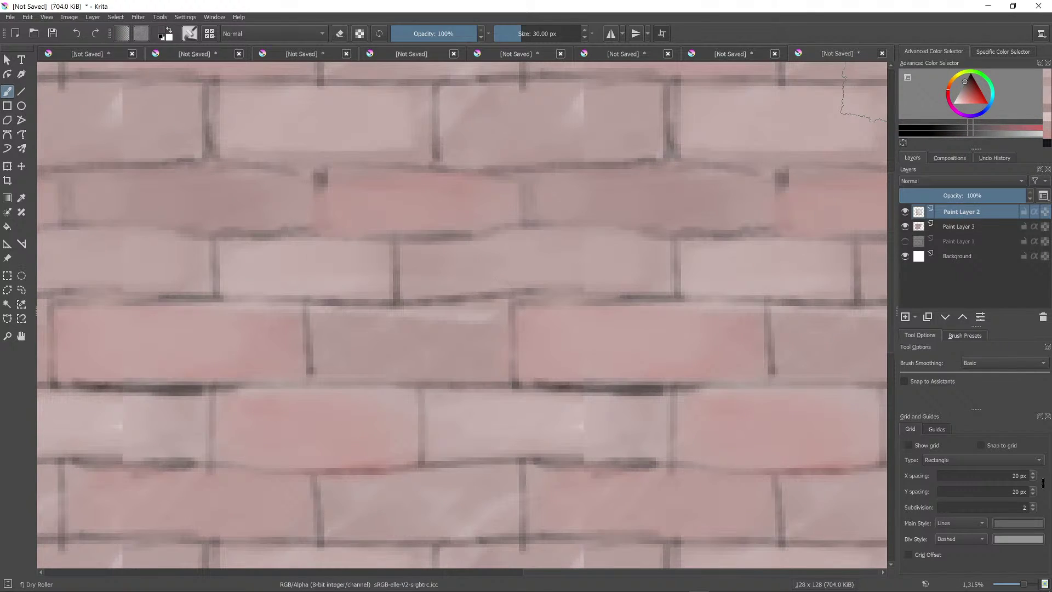
{"action": "key", "text": "bracketleft"}
{"action": "key", "text": "bracketleft"}
{"action": "key", "text": "bracketleft"}
{"action": "key", "text": "bracketleft"}
{"action": "key", "text": "bracketleft"}
{"action": "key", "text": "bracketleft"}
{"action": "key", "text": "bracketleft"}
{"action": "key", "text": "bracketleft"}
{"action": "key", "text": "bracketleft"}
{"action": "key", "text": "bracketleft"}
{"action": "key", "text": "bracketleft"}
{"action": "left_click_drag", "start_coordinate": [96, 459], "coordinate": [211, 467]}
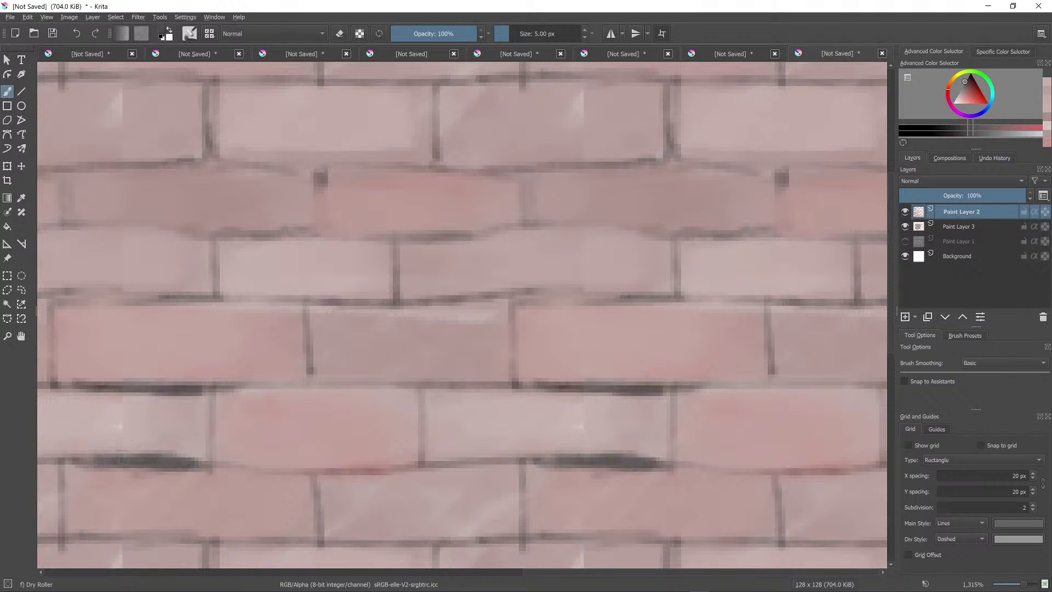
Sample a brick pink and, with a 10 px brush, thin the dark joints and blend the seam across the edge-crossing third-row brick.
{"action": "left_click", "coordinate": [164, 365], "text": "ctrl"}
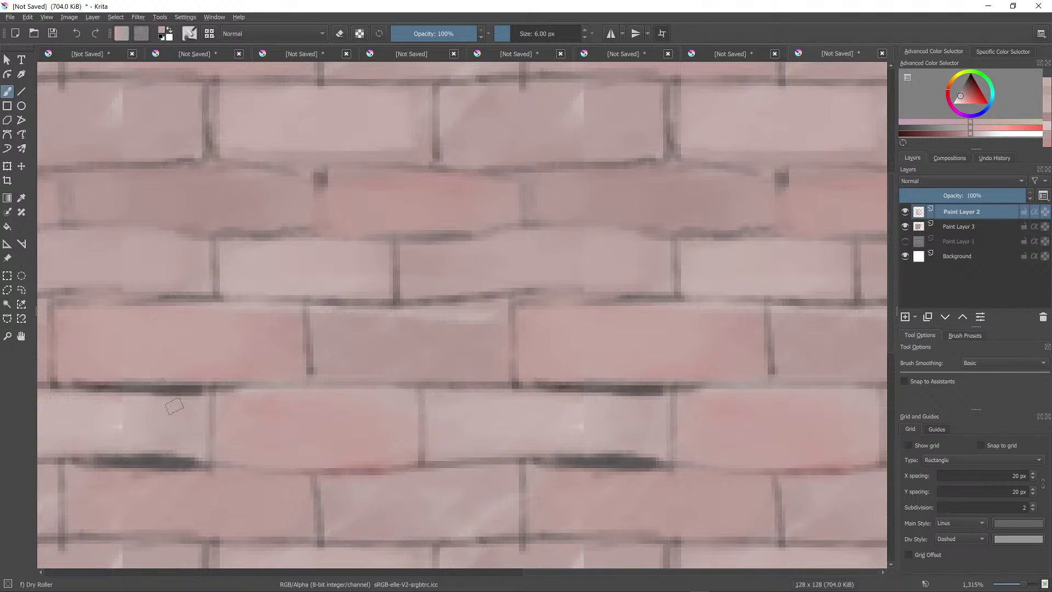
{"action": "key", "text": "bracketright"}
{"action": "key", "text": "bracketright"}
{"action": "mouse_move", "coordinate": [110, 458]}
{"action": "left_mouse_down"}
{"action": "mouse_move", "coordinate": [160, 459]}
{"action": "mouse_move", "coordinate": [132, 454]}
{"action": "left_mouse_up"}
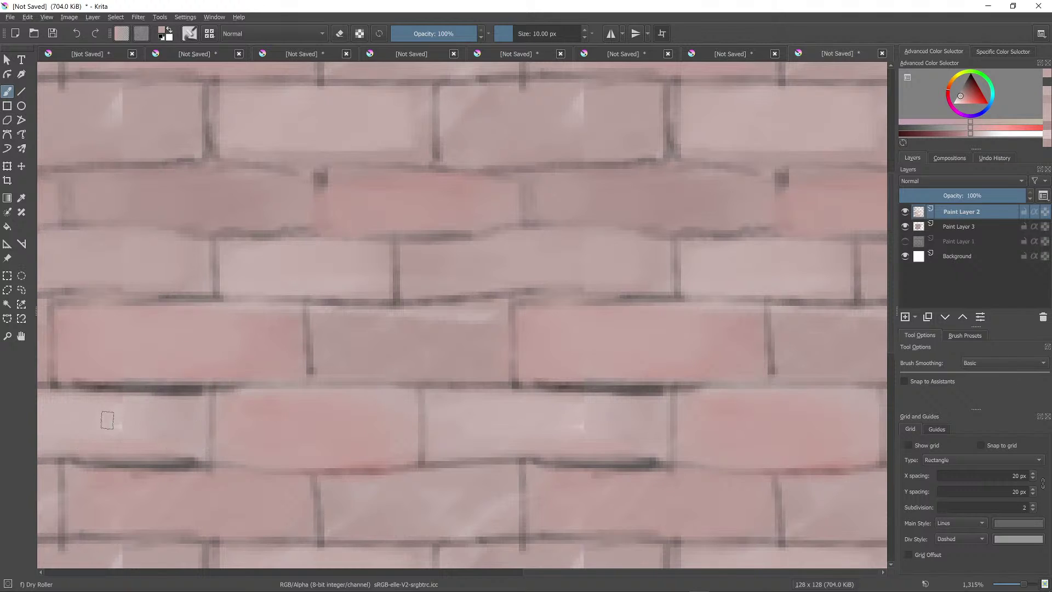
{"action": "left_click_drag", "start_coordinate": [164, 384], "coordinate": [109, 384]}
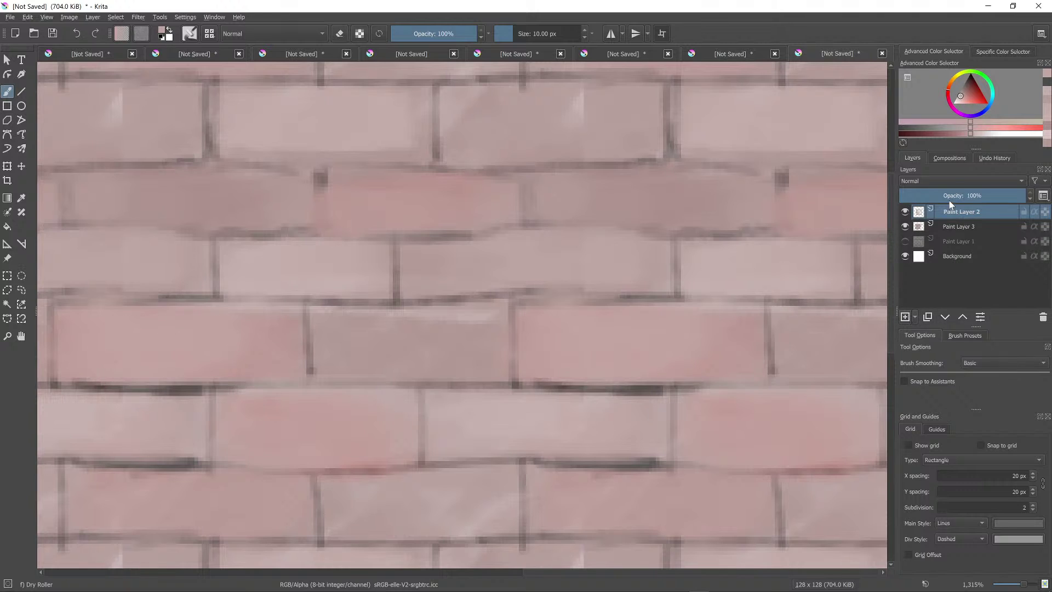
Add a new paint layer on top and draw a thin dark grey crack across the pink second-row brick with a 2 px brush.
{"action": "key", "text": "Insert"}
{"action": "left_click", "coordinate": [965, 80]}
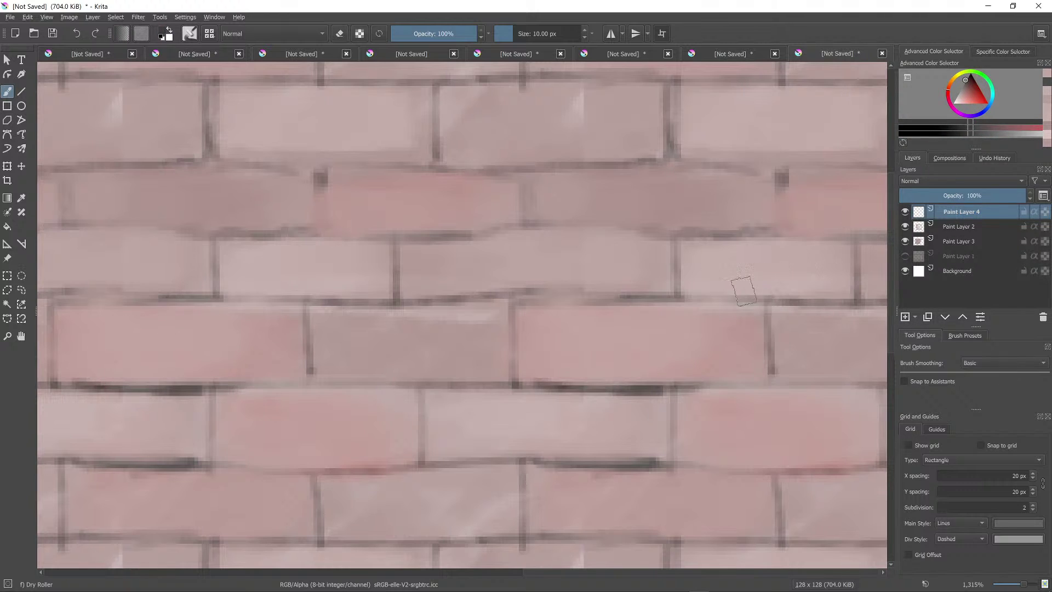
{"action": "key", "text": "bracketleft"}
{"action": "key", "text": "bracketleft"}
{"action": "key", "text": "bracketleft"}
{"action": "key", "text": "bracketleft"}
{"action": "key", "text": "bracketleft"}
{"action": "key", "text": "bracketleft"}
{"action": "key", "text": "bracketleft"}
{"action": "mouse_move", "coordinate": [631, 379]}
{"action": "left_mouse_down"}
{"action": "mouse_move", "coordinate": [699, 336]}
{"action": "mouse_move", "coordinate": [725, 300]}
{"action": "left_mouse_up"}
Turn off wrap-around mode and branch the crack into the neighbouring brick and down through the middle third-row brick, thickening its ends.
{"action": "key", "text": "w"}
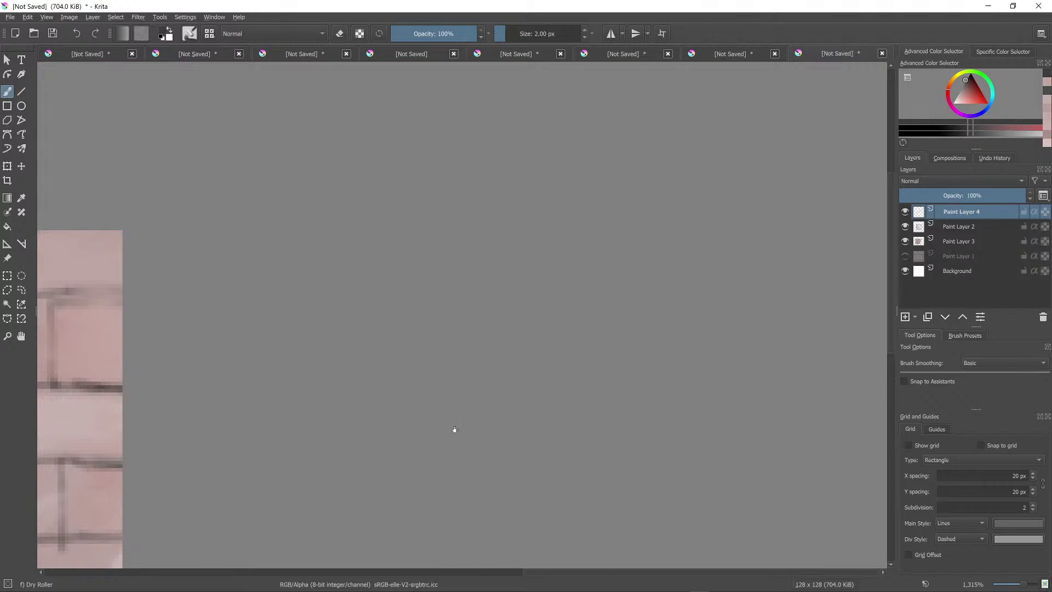
{"action": "left_click_drag", "start_coordinate": [454, 429], "coordinate": [741, 389]}
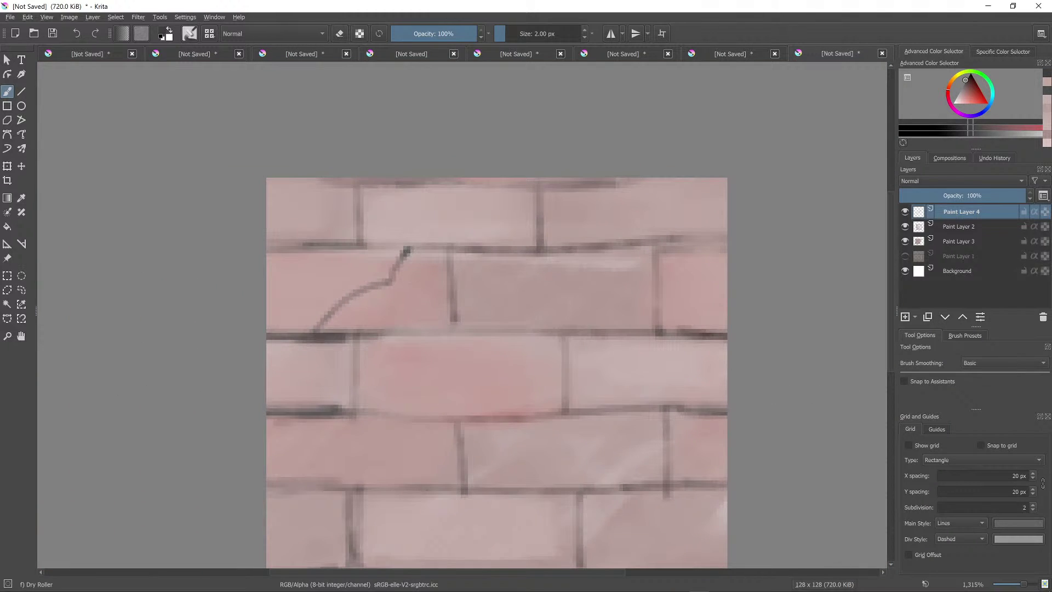
{"action": "left_click_drag", "start_coordinate": [399, 251], "coordinate": [418, 253]}
{"action": "left_click_drag", "start_coordinate": [509, 314], "coordinate": [499, 240]}
{"action": "mouse_move", "coordinate": [372, 199]}
{"action": "left_mouse_down"}
{"action": "mouse_move", "coordinate": [431, 232]}
{"action": "mouse_move", "coordinate": [506, 247]}
{"action": "mouse_move", "coordinate": [466, 274]}
{"action": "mouse_move", "coordinate": [440, 333]}
{"action": "left_mouse_up"}
{"action": "left_click_drag", "start_coordinate": [496, 255], "coordinate": [474, 191]}
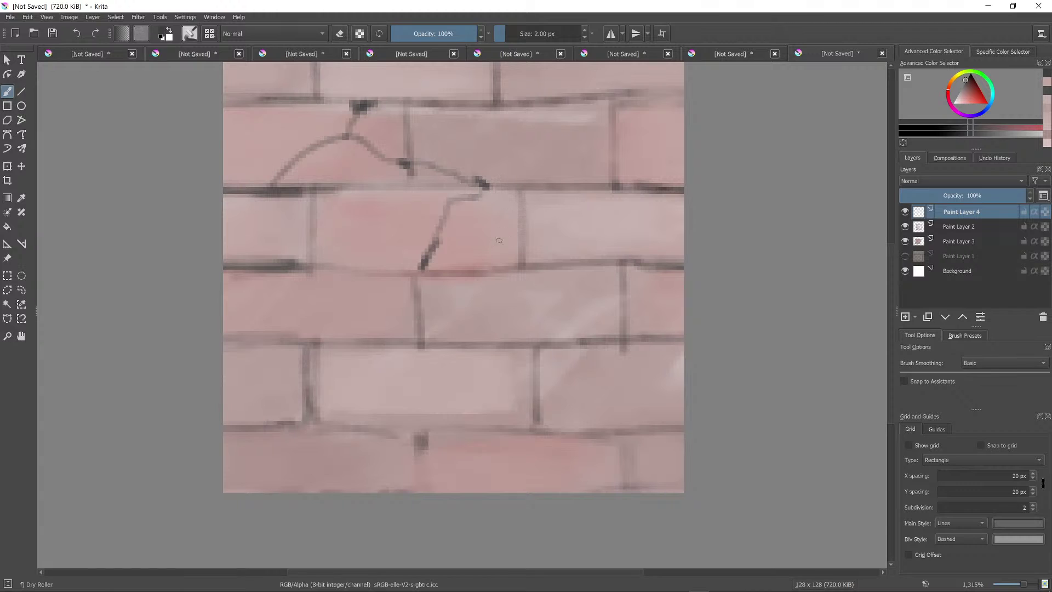
Shade translucent dark grey patches on the third-row and fourth-row bricks around the crack with a 16 px brush.
{"action": "key", "text": "bracketright"}
{"action": "key", "text": "bracketright"}
{"action": "key", "text": "bracketright"}
{"action": "key", "text": "bracketright"}
{"action": "key", "text": "bracketright"}
{"action": "key", "text": "bracketright"}
{"action": "key", "text": "bracketright"}
{"action": "mouse_move", "coordinate": [524, 222]}
{"action": "left_mouse_down"}
{"action": "mouse_move", "coordinate": [541, 251]}
{"action": "mouse_move", "coordinate": [580, 247]}
{"action": "mouse_move", "coordinate": [586, 269]}
{"action": "mouse_move", "coordinate": [554, 203]}
{"action": "mouse_move", "coordinate": [617, 258]}
{"action": "left_mouse_up"}
{"action": "key", "text": "bracketright"}
{"action": "mouse_move", "coordinate": [416, 329]}
{"action": "left_mouse_down"}
{"action": "mouse_move", "coordinate": [438, 323]}
{"action": "mouse_move", "coordinate": [410, 343]}
{"action": "mouse_move", "coordinate": [372, 324]}
{"action": "mouse_move", "coordinate": [409, 289]}
{"action": "mouse_move", "coordinate": [387, 290]}
{"action": "mouse_move", "coordinate": [376, 302]}
{"action": "mouse_move", "coordinate": [389, 303]}
{"action": "mouse_move", "coordinate": [347, 329]}
{"action": "mouse_move", "coordinate": [329, 327]}
{"action": "mouse_move", "coordinate": [351, 307]}
{"action": "left_mouse_up"}
{"action": "mouse_move", "coordinate": [411, 223]}
{"action": "left_mouse_down"}
{"action": "mouse_move", "coordinate": [418, 188]}
{"action": "mouse_move", "coordinate": [437, 198]}
{"action": "mouse_move", "coordinate": [452, 339]}
{"action": "left_mouse_up"}
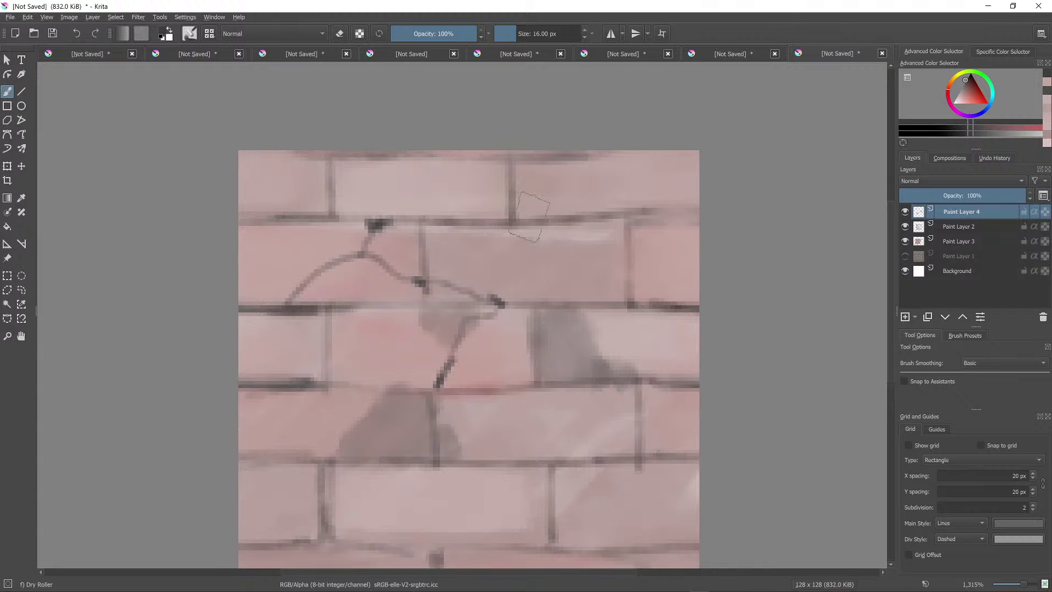
Paint another dark grey patch on the upper corner of the fifth row's rightmost brick.
{"action": "mouse_move", "coordinate": [518, 219]}
{"action": "left_mouse_down"}
{"action": "mouse_move", "coordinate": [528, 193]}
{"action": "mouse_move", "coordinate": [613, 224]}
{"action": "mouse_move", "coordinate": [570, 79]}
{"action": "left_mouse_up"}
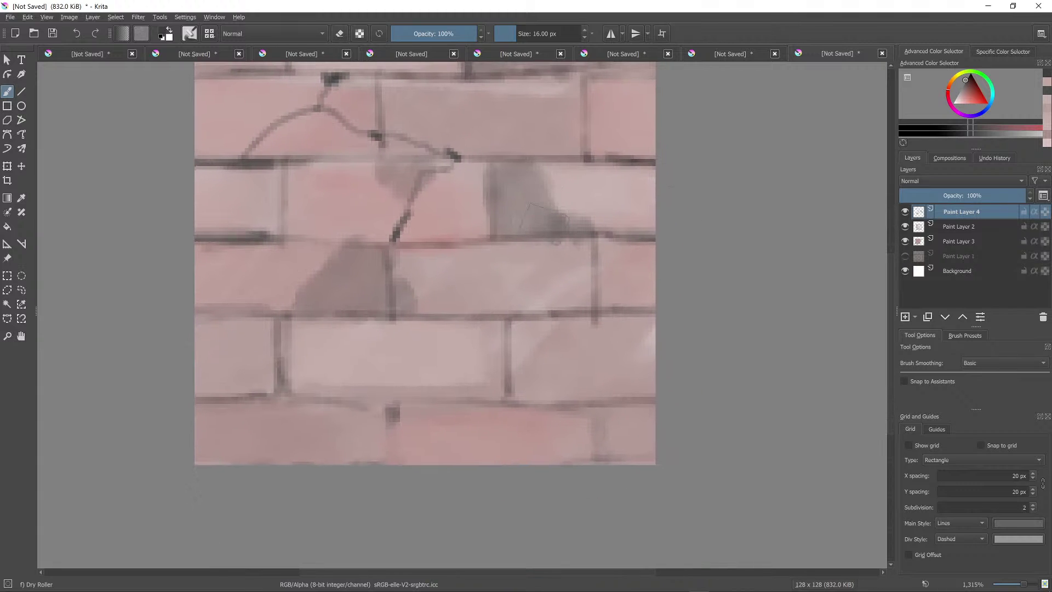
{"action": "mouse_move", "coordinate": [519, 364]}
{"action": "left_mouse_down"}
{"action": "mouse_move", "coordinate": [520, 338]}
{"action": "mouse_move", "coordinate": [561, 335]}
{"action": "mouse_move", "coordinate": [545, 331]}
{"action": "left_mouse_up"}
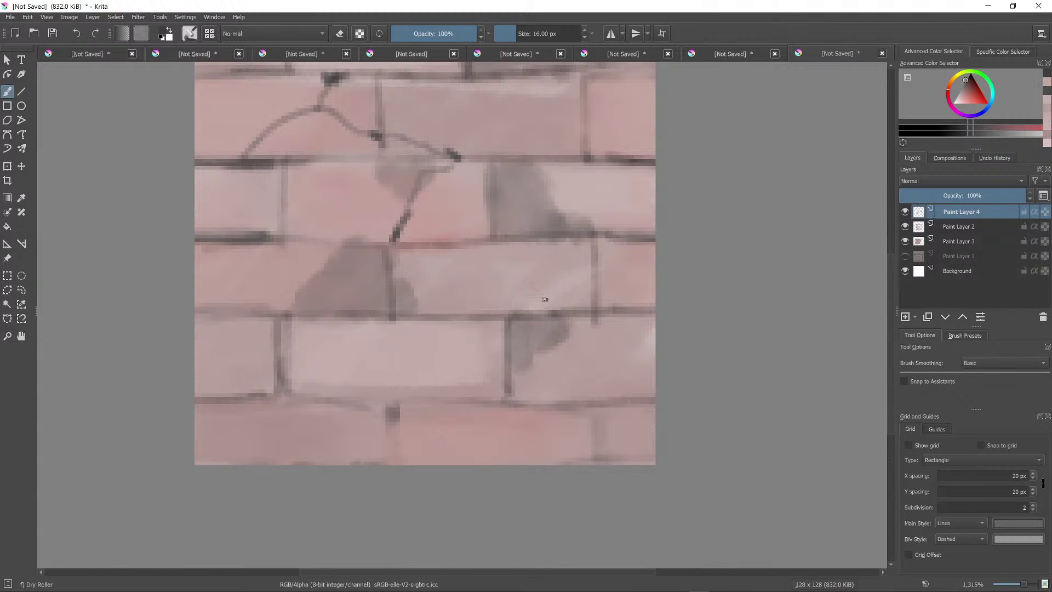
{"action": "scroll", "coordinate": [544, 300], "scroll_direction": "down", "scroll_amount": 5}
{"action": "scroll", "coordinate": [582, 219], "scroll_direction": "up", "scroll_amount": 3}
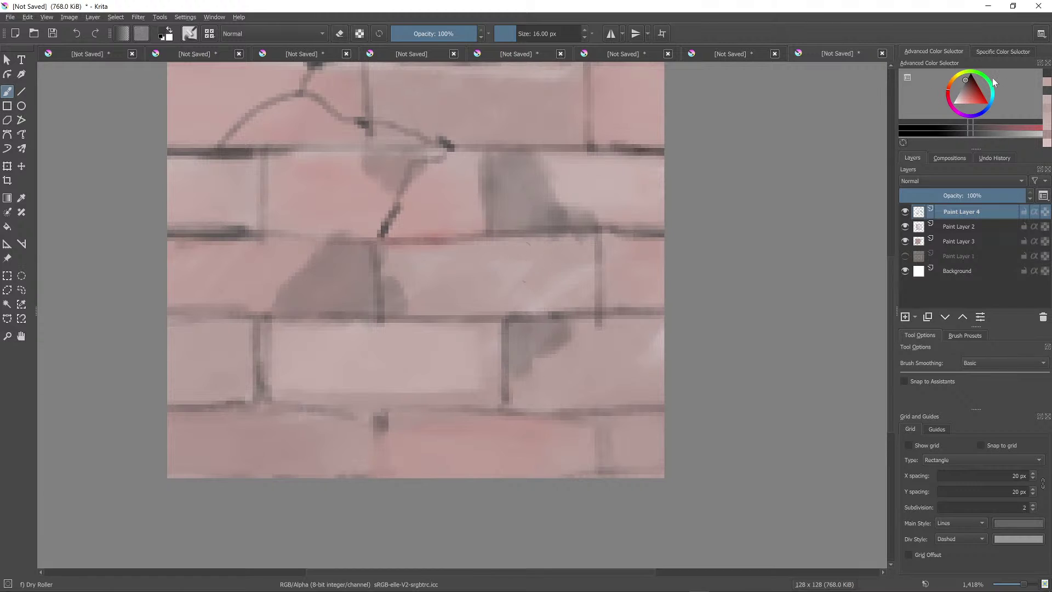
Paint dark green moss over the grey patches on the third-, fourth- and fifth-row bricks with the 16 px brush.
{"action": "mouse_move", "coordinate": [994, 82]}
{"action": "left_mouse_down"}
{"action": "mouse_move", "coordinate": [976, 73]}
{"action": "mouse_move", "coordinate": [969, 90]}
{"action": "left_mouse_up"}
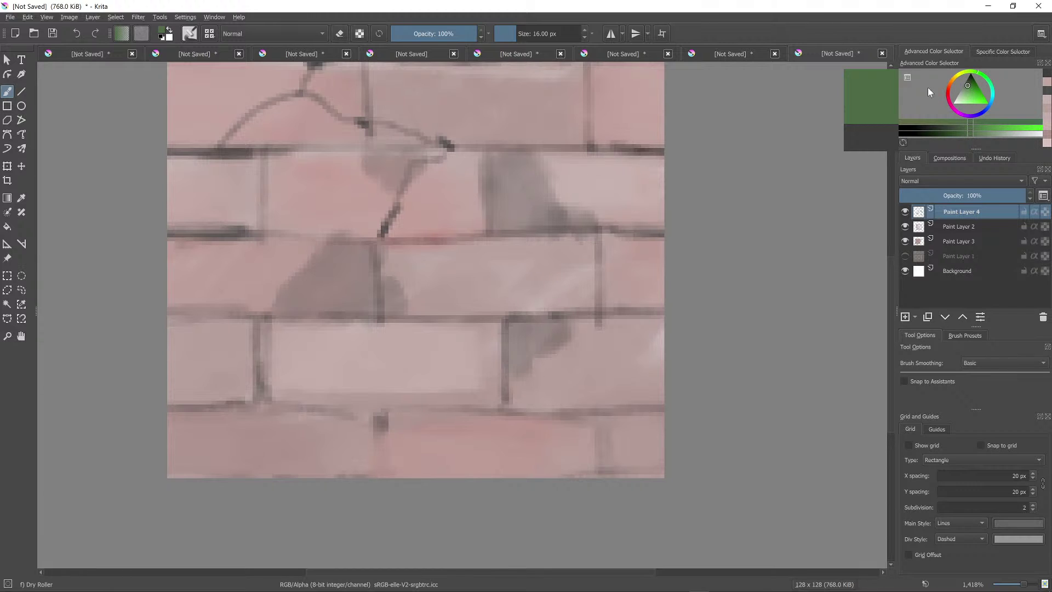
{"action": "left_click_drag", "start_coordinate": [490, 183], "coordinate": [545, 235]}
{"action": "mouse_move", "coordinate": [337, 271]}
{"action": "left_mouse_down"}
{"action": "mouse_move", "coordinate": [293, 299]}
{"action": "mouse_move", "coordinate": [394, 276]}
{"action": "left_mouse_up"}
{"action": "mouse_move", "coordinate": [416, 178]}
{"action": "left_mouse_down"}
{"action": "mouse_move", "coordinate": [382, 160]}
{"action": "mouse_move", "coordinate": [419, 151]}
{"action": "left_mouse_up"}
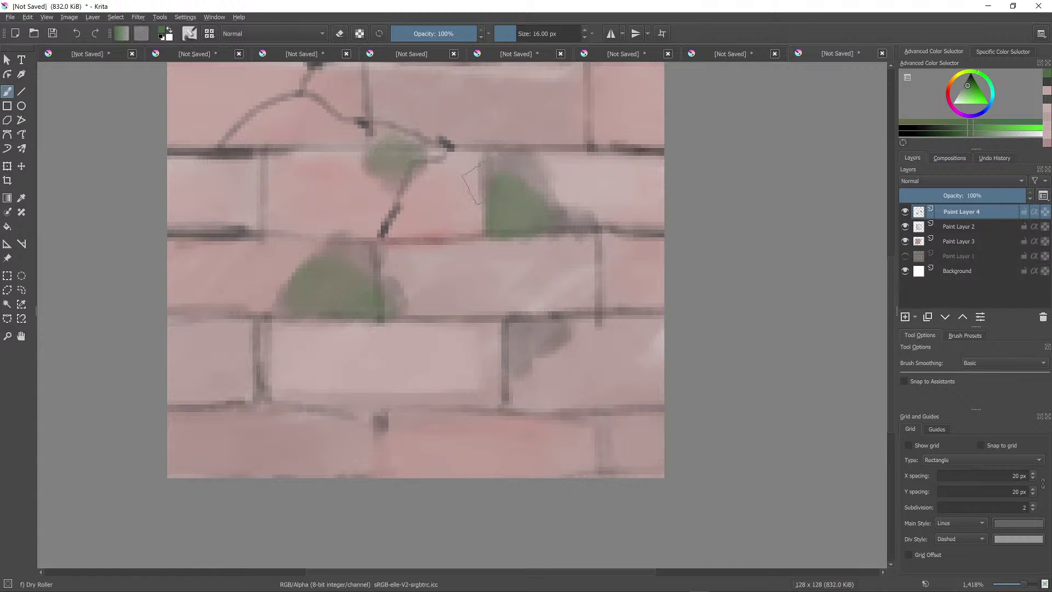
{"action": "mouse_move", "coordinate": [507, 369]}
{"action": "left_mouse_down"}
{"action": "mouse_move", "coordinate": [528, 331]}
{"action": "mouse_move", "coordinate": [558, 334]}
{"action": "left_mouse_up"}
Highlight the moss patches on the third-, fourth- and fifth-row bricks with lighter, brighter greens.
{"action": "left_click", "coordinate": [963, 94]}
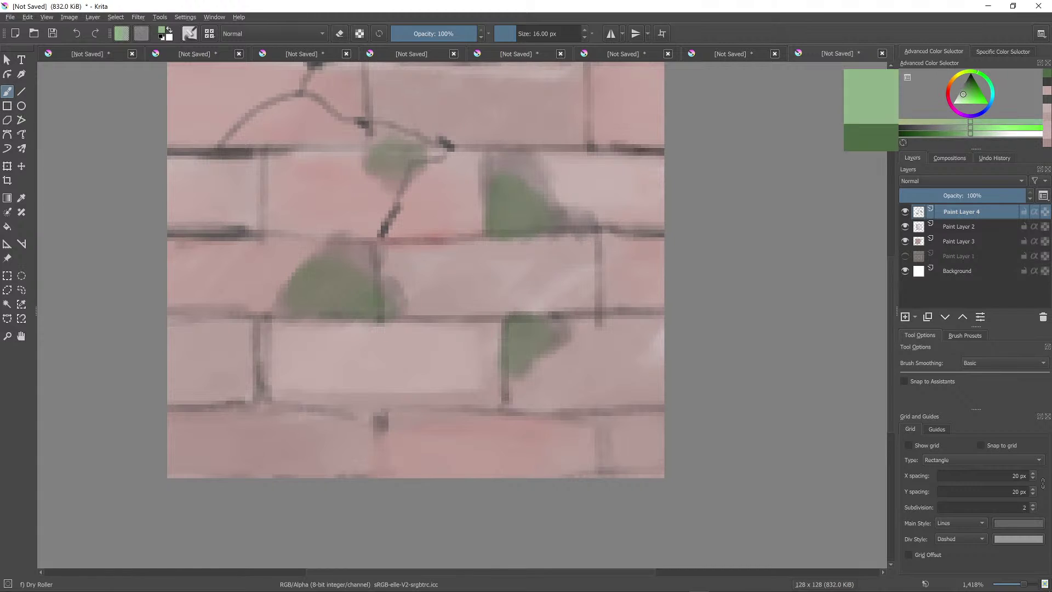
{"action": "mouse_move", "coordinate": [482, 183]}
{"action": "left_mouse_down"}
{"action": "mouse_move", "coordinate": [518, 212]}
{"action": "mouse_move", "coordinate": [523, 201]}
{"action": "mouse_move", "coordinate": [510, 209]}
{"action": "mouse_move", "coordinate": [523, 214]}
{"action": "mouse_move", "coordinate": [564, 216]}
{"action": "left_mouse_up"}
{"action": "left_click", "coordinate": [968, 100]}
{"action": "left_click_drag", "start_coordinate": [518, 163], "coordinate": [515, 167]}
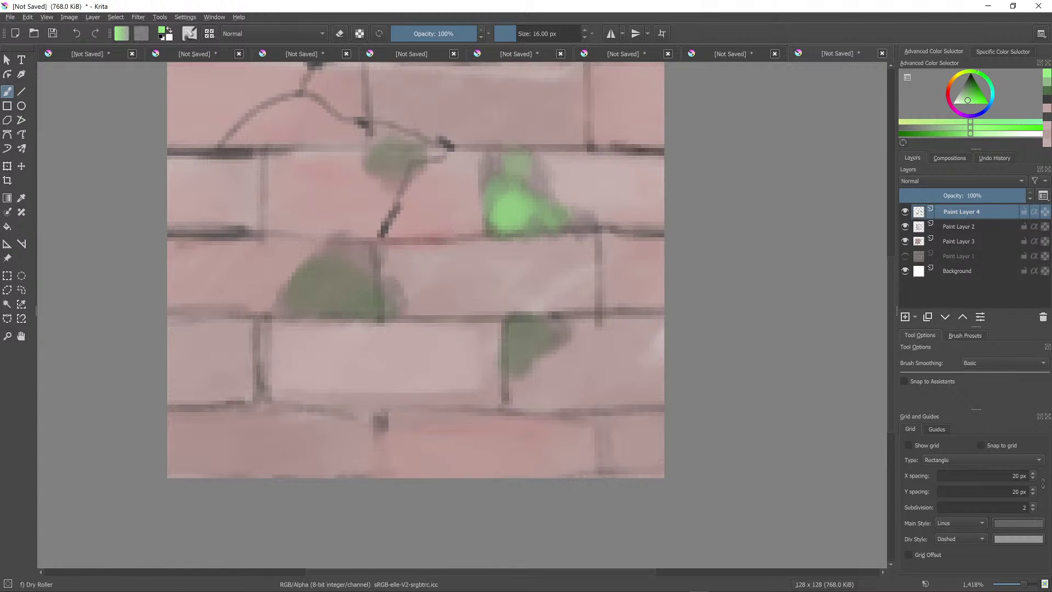
{"action": "mouse_move", "coordinate": [345, 263]}
{"action": "left_mouse_down"}
{"action": "mouse_move", "coordinate": [334, 291]}
{"action": "mouse_move", "coordinate": [299, 296]}
{"action": "mouse_move", "coordinate": [370, 296]}
{"action": "left_mouse_up"}
{"action": "left_click_drag", "start_coordinate": [390, 158], "coordinate": [402, 151]}
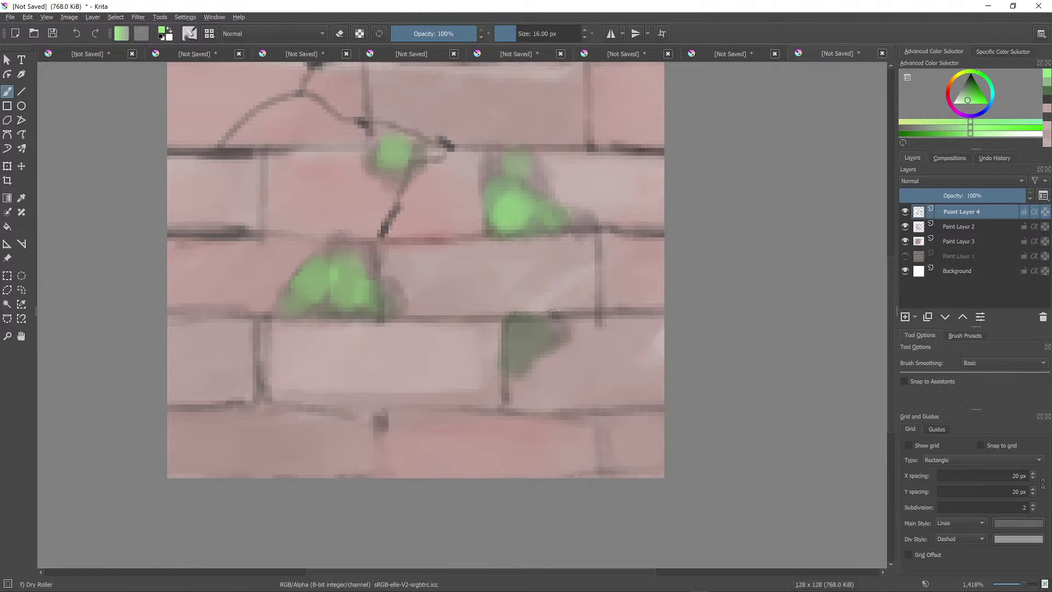
{"action": "mouse_move", "coordinate": [514, 340]}
{"action": "left_mouse_down"}
{"action": "mouse_move", "coordinate": [521, 367]}
{"action": "mouse_move", "coordinate": [558, 345]}
{"action": "left_mouse_up"}
{"action": "scroll", "coordinate": [547, 334], "scroll_direction": "down", "scroll_amount": 4}
{"action": "scroll", "coordinate": [545, 325], "scroll_direction": "up", "scroll_amount": 2}
Sample green from the moss and paint it over the grey patch on the first row's right-hand brick.
{"action": "left_click", "coordinate": [570, 261], "text": "ctrl"}
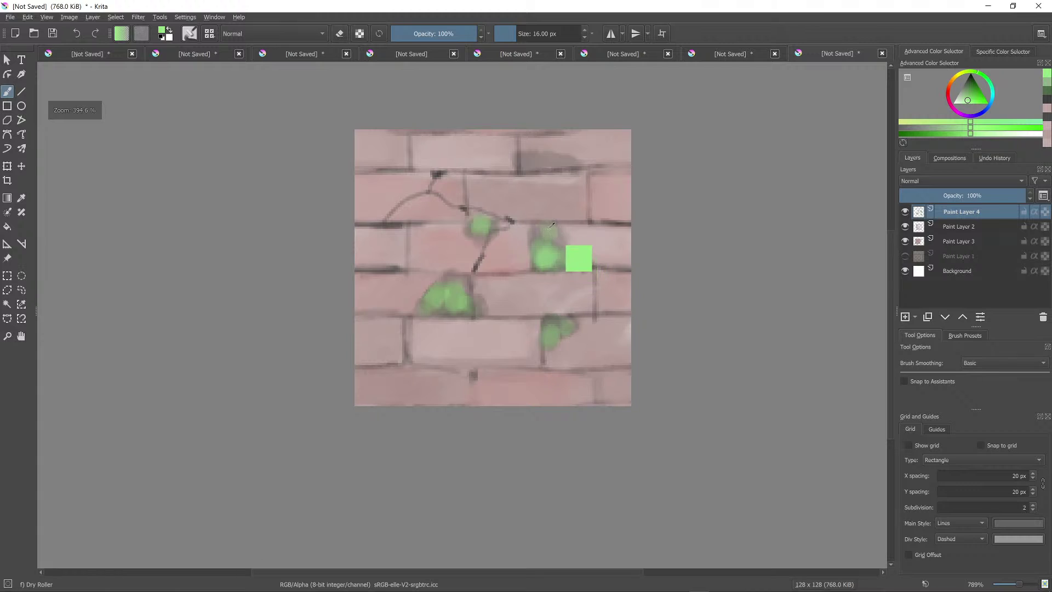
{"action": "mouse_move", "coordinate": [553, 170]}
{"action": "left_mouse_down"}
{"action": "mouse_move", "coordinate": [534, 164]}
{"action": "mouse_move", "coordinate": [548, 160]}
{"action": "mouse_move", "coordinate": [555, 170]}
{"action": "mouse_move", "coordinate": [528, 173]}
{"action": "mouse_move", "coordinate": [570, 171]}
{"action": "left_mouse_up"}
{"action": "left_click", "coordinate": [583, 279], "text": "ctrl"}
{"action": "left_click", "coordinate": [963, 84]}
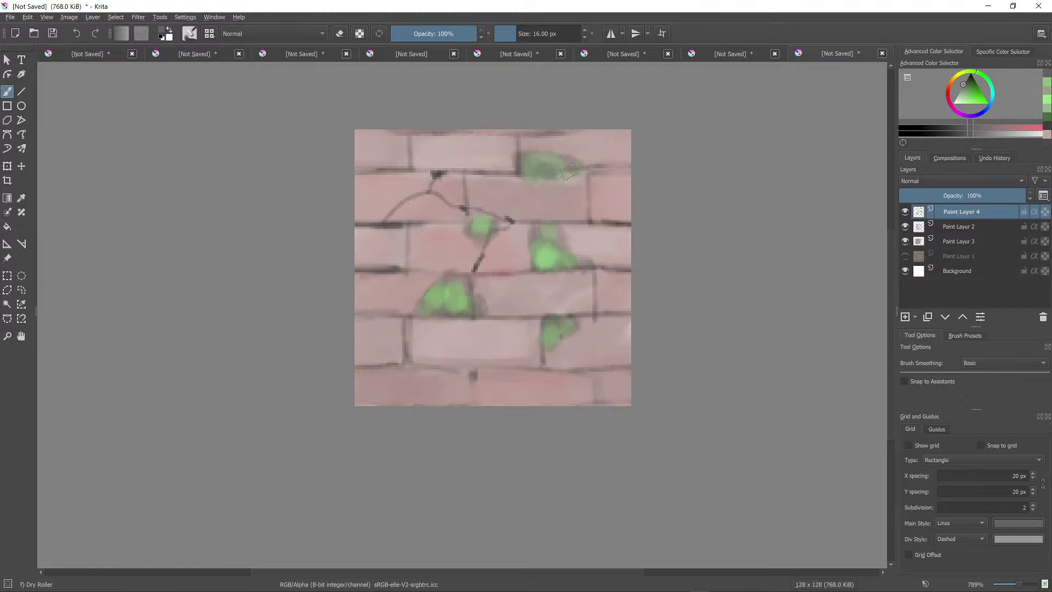
{"action": "left_click", "coordinate": [575, 229], "text": "ctrl"}
{"action": "scroll", "coordinate": [575, 229], "scroll_direction": "down", "scroll_amount": 2}
{"action": "scroll", "coordinate": [575, 229], "scroll_direction": "up", "scroll_amount": 1}
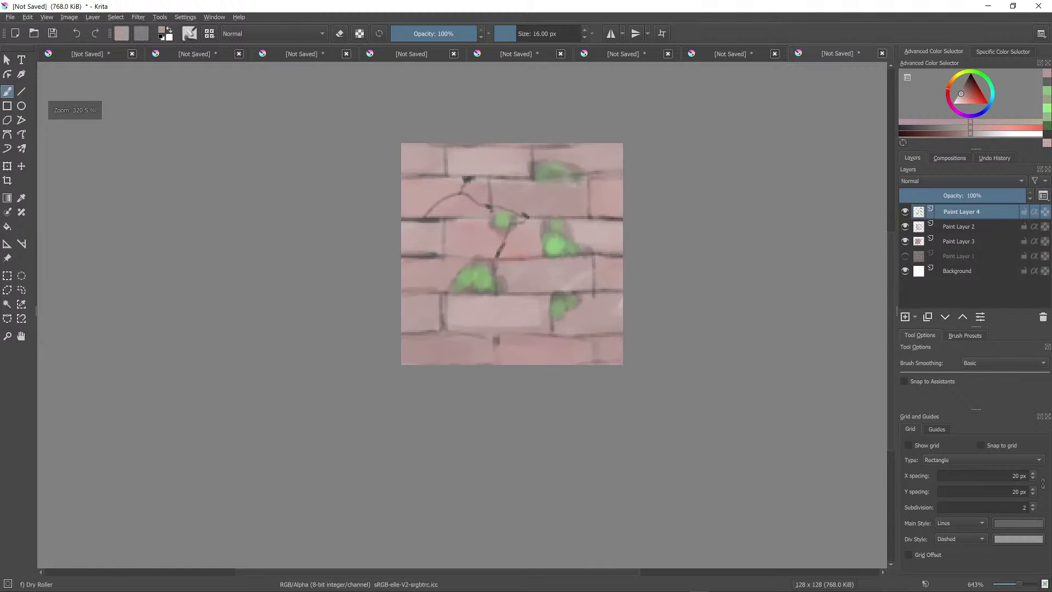
Compare how the tile repeats in wrap-around mode with and without the crack and moss layer.
{"action": "left_click", "coordinate": [905, 211]}
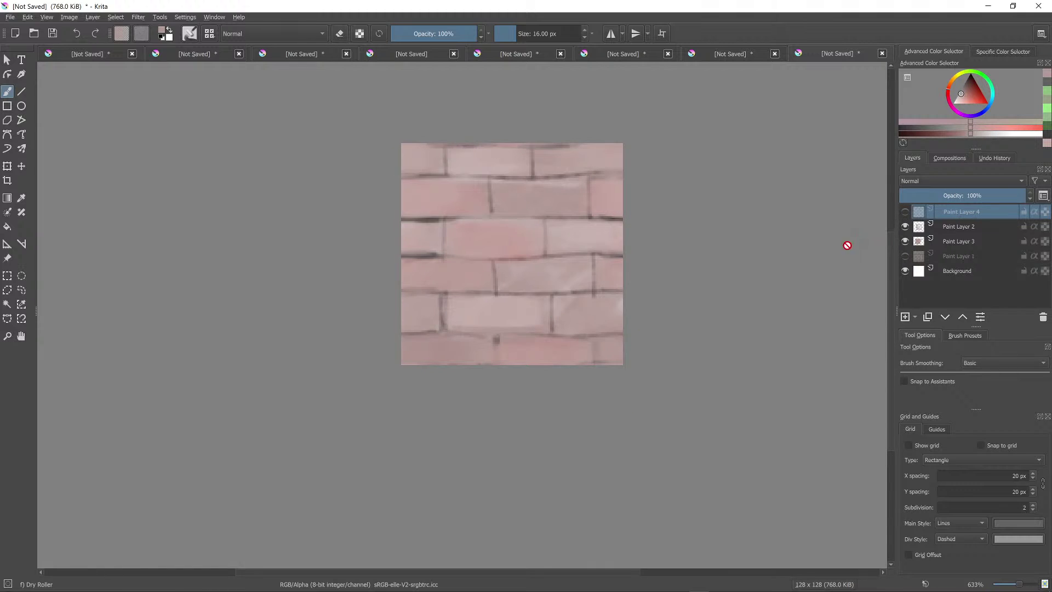
{"action": "key", "text": "w"}
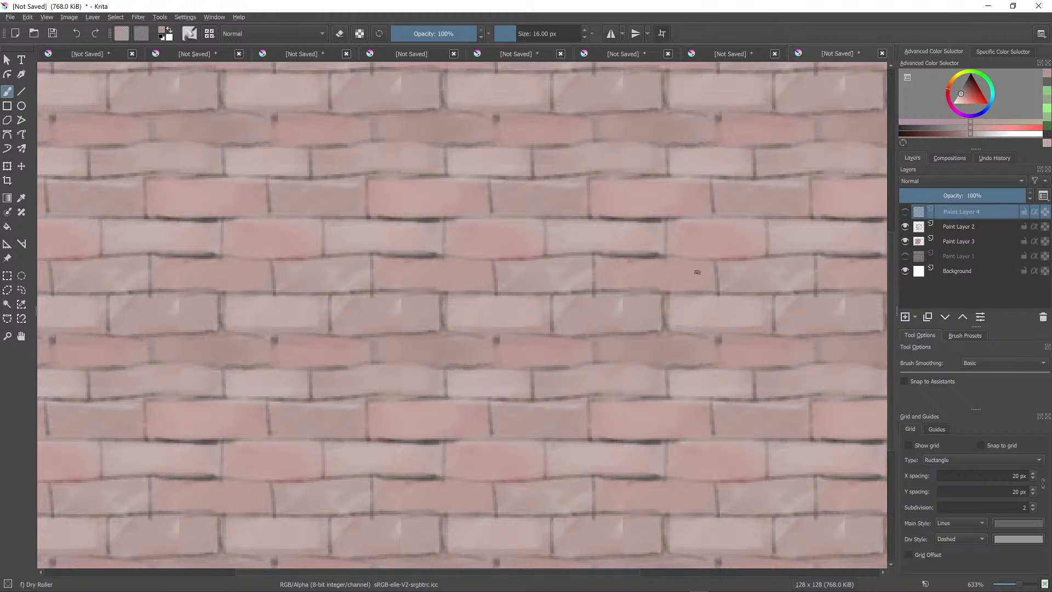
{"action": "scroll", "coordinate": [697, 272], "scroll_direction": "down", "scroll_amount": 5}
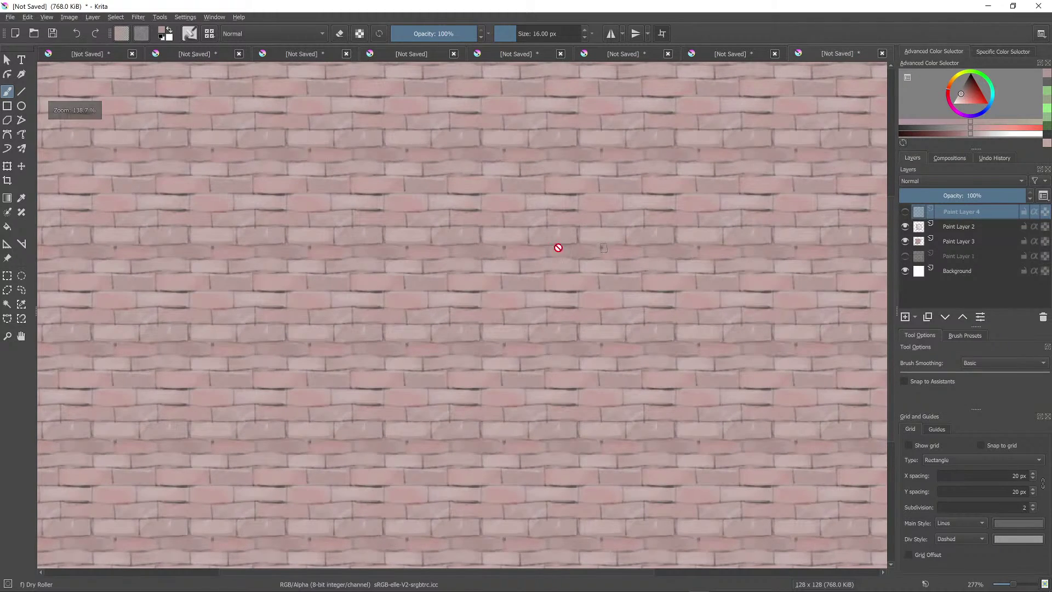
{"action": "left_click", "coordinate": [905, 212]}
{"action": "scroll", "coordinate": [712, 263], "scroll_direction": "down", "scroll_amount": 5}
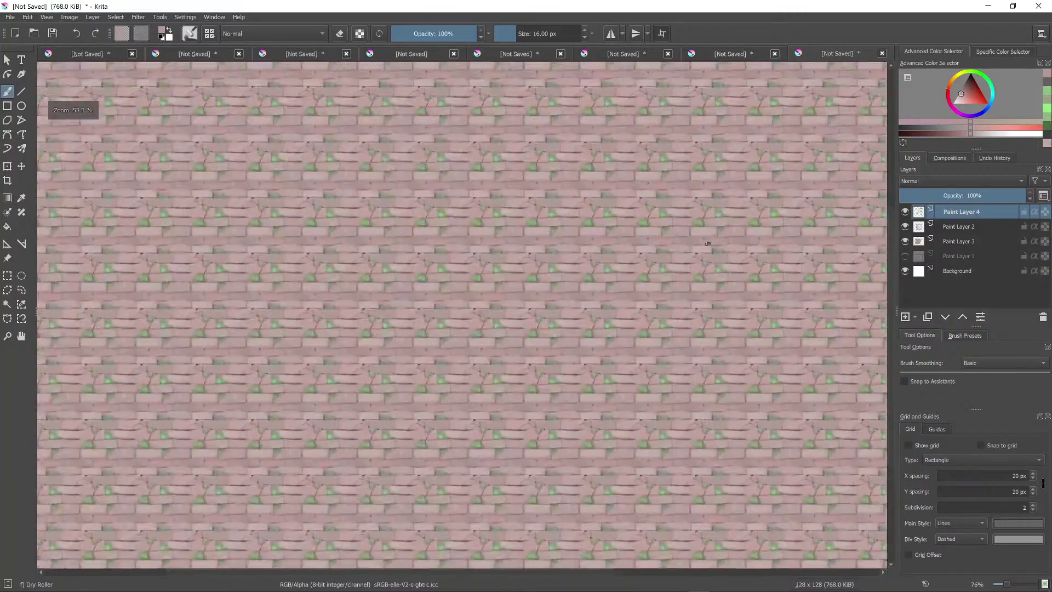
{"action": "scroll", "coordinate": [542, 323], "scroll_direction": "up", "scroll_amount": 10}
{"action": "scroll", "coordinate": [601, 269], "scroll_direction": "down", "scroll_amount": 2}
{"action": "scroll", "coordinate": [601, 270], "scroll_direction": "down", "scroll_amount": 3}
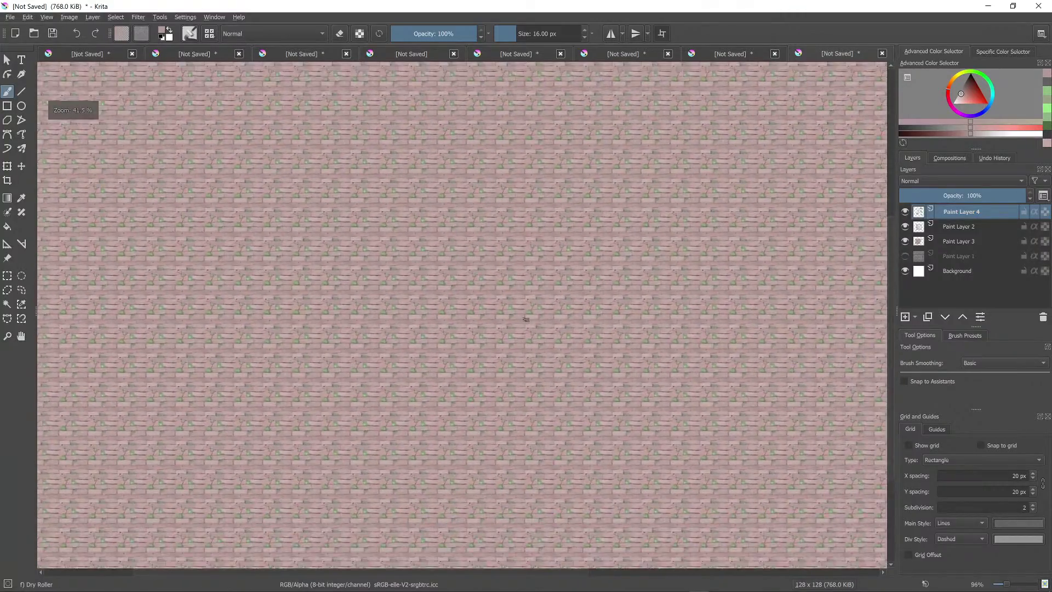
{"action": "scroll", "coordinate": [668, 201], "scroll_direction": "up", "scroll_amount": 6}
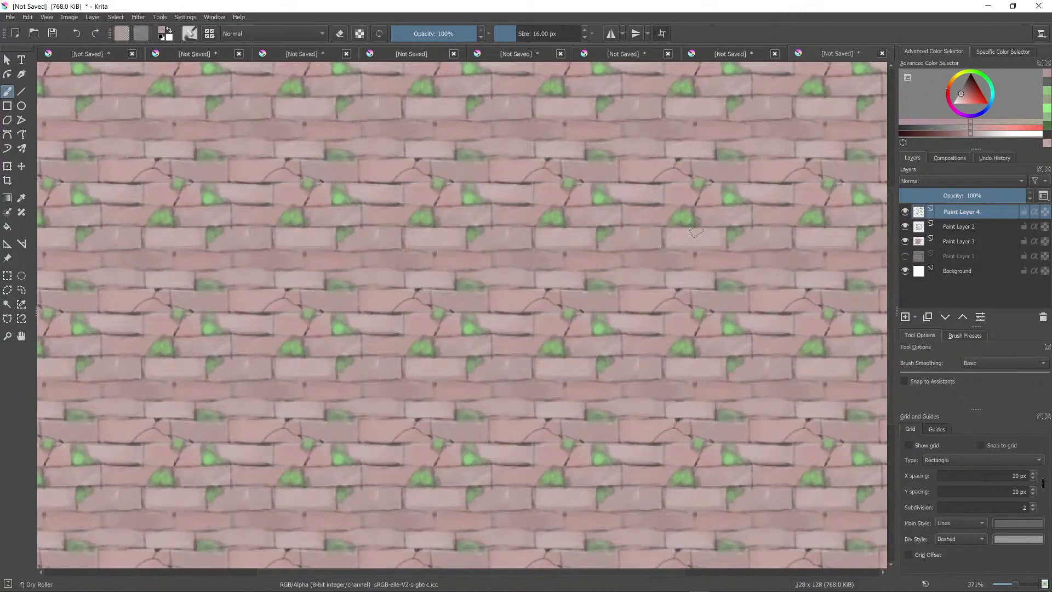
Hide the crack and moss layer, make Paint Layer 2 active and turn off wrap-around mode.
{"action": "left_click", "coordinate": [904, 212]}
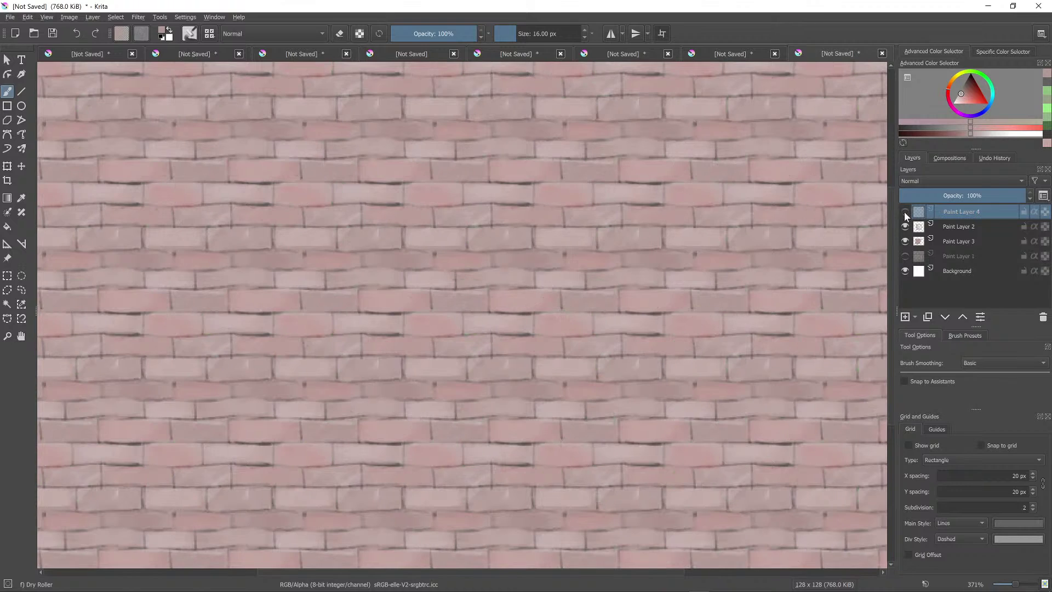
{"action": "left_click", "coordinate": [961, 225]}
{"action": "key", "text": "w"}
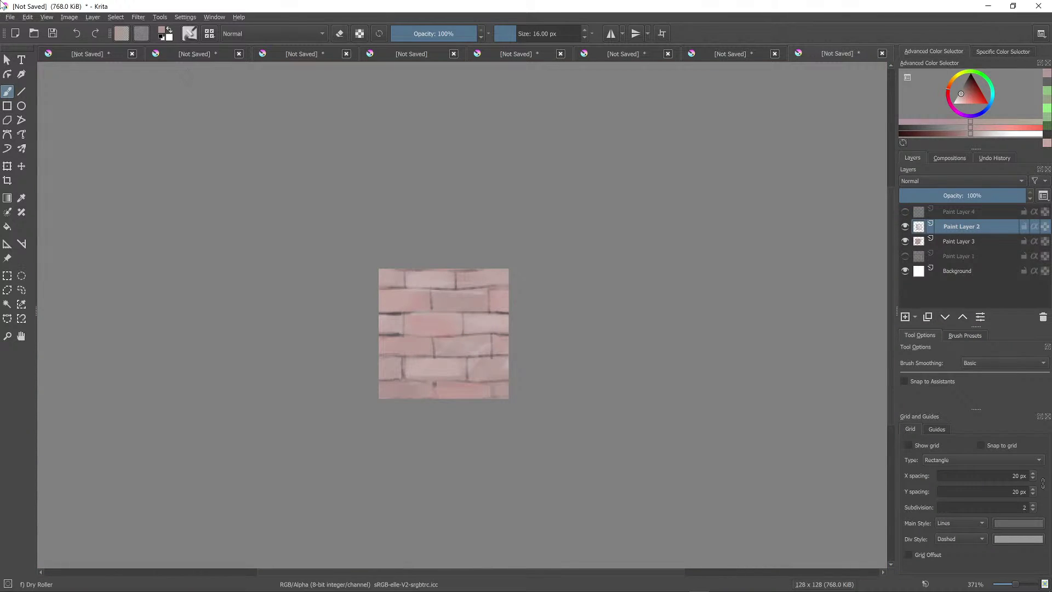
Export the clean brick tile to the SciFi folder as the PNG image BG, keeping the offered PNG options.
{"action": "left_click", "coordinate": [14, 17]}
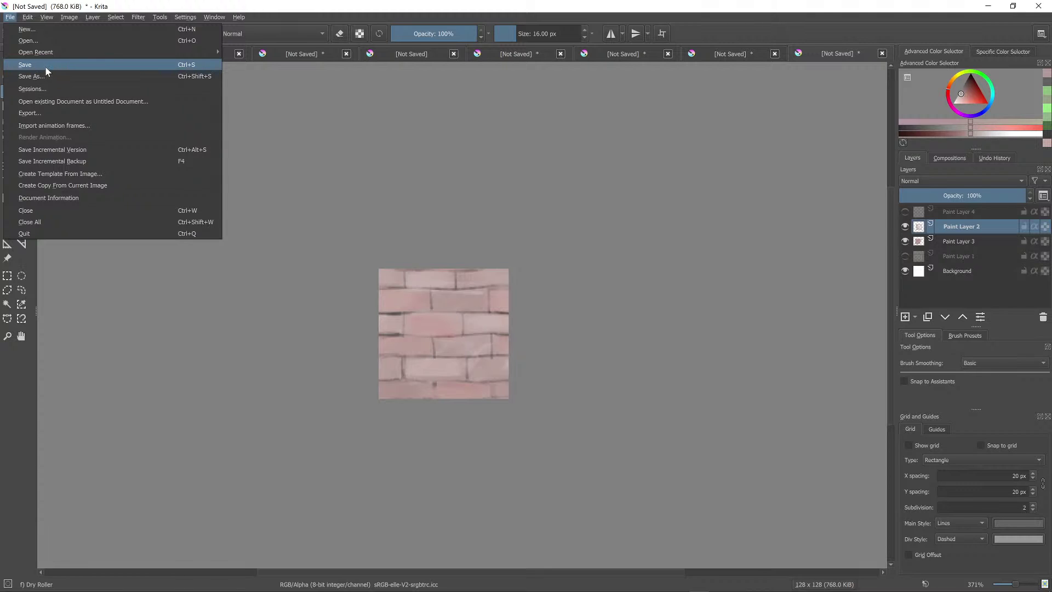
{"action": "left_click", "coordinate": [53, 111]}
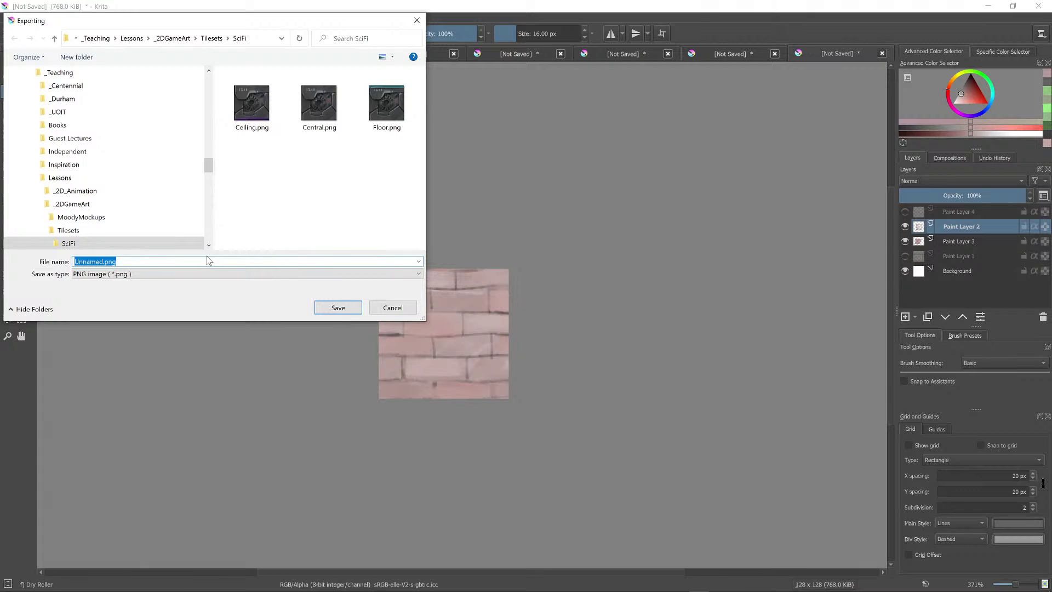
{"action": "type", "text": "BG"}
{"action": "left_click", "coordinate": [340, 307]}
{"action": "left_click", "coordinate": [668, 455]}
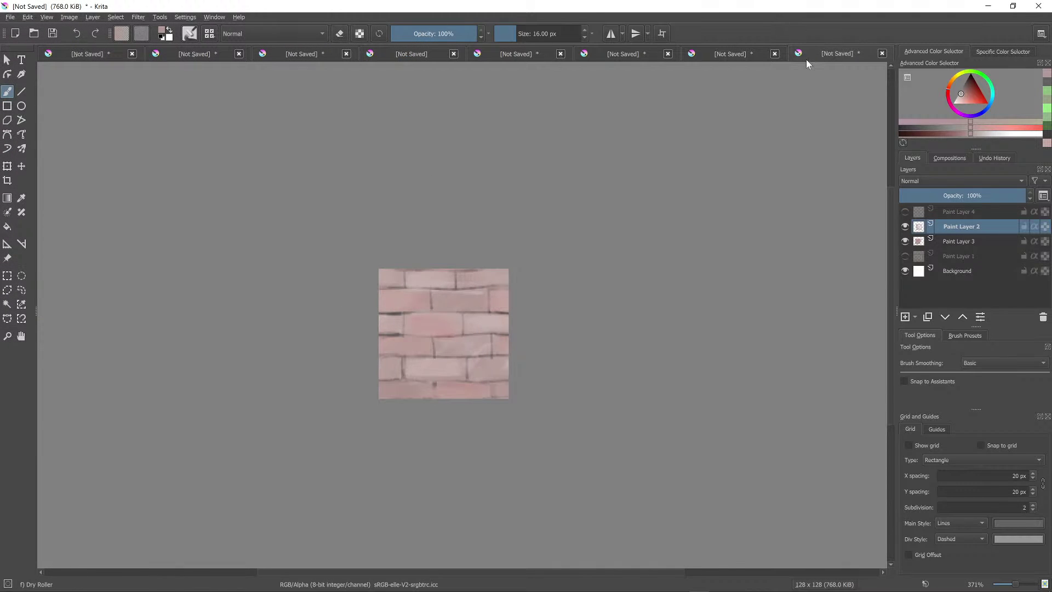
Show the crack and moss layer and export this tile variation as BG_V1.png with the offered PNG options.
{"action": "left_click", "coordinate": [905, 212]}
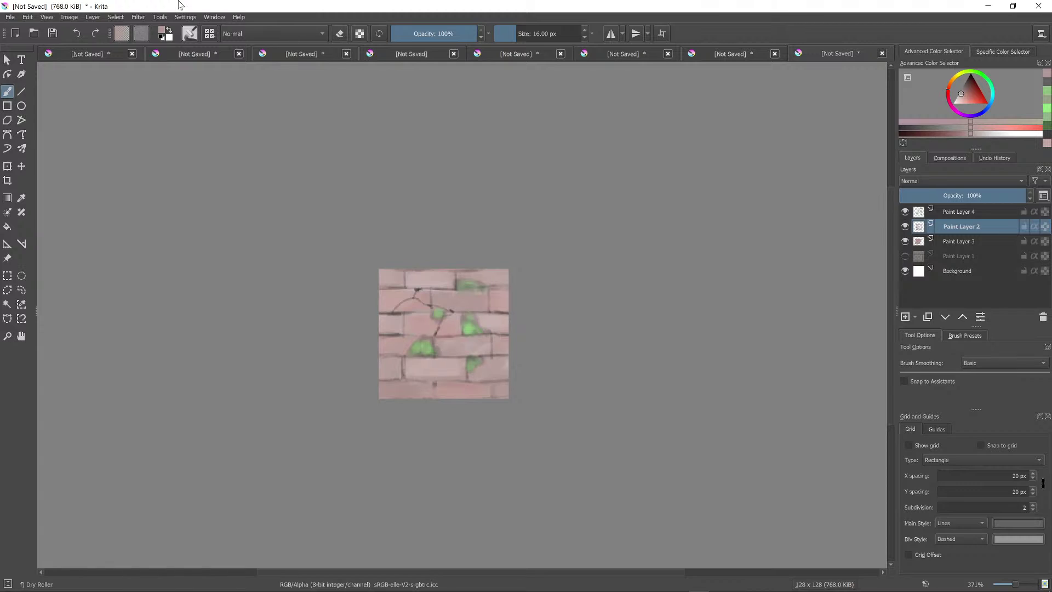
{"action": "left_click", "coordinate": [20, 17]}
{"action": "mouse_move", "coordinate": [10, 17]}
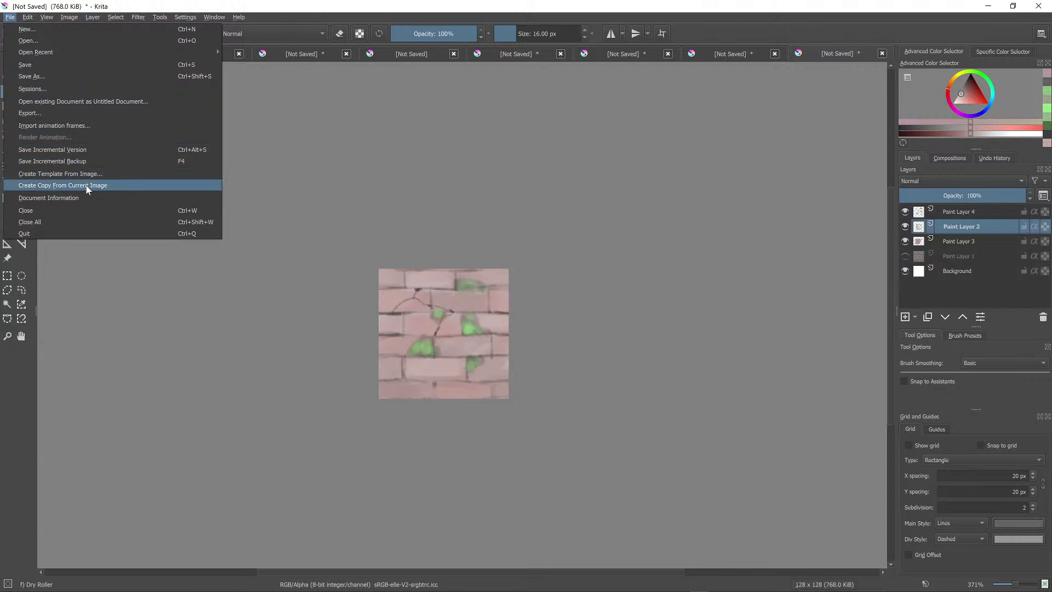
{"action": "left_click", "coordinate": [84, 113]}
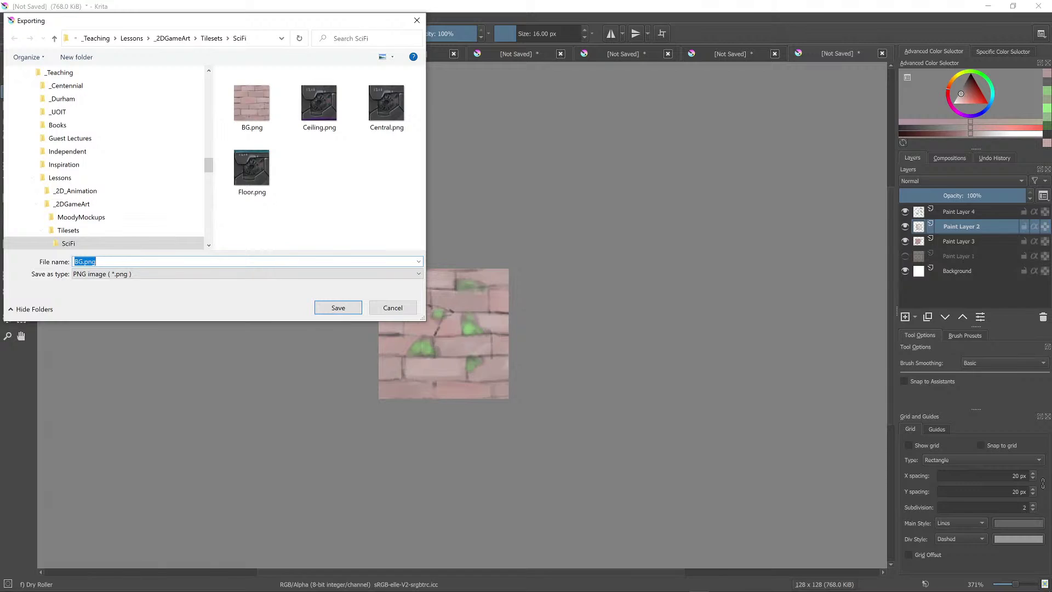
{"action": "key", "text": "Tab"}
{"action": "type", "text": "_"}
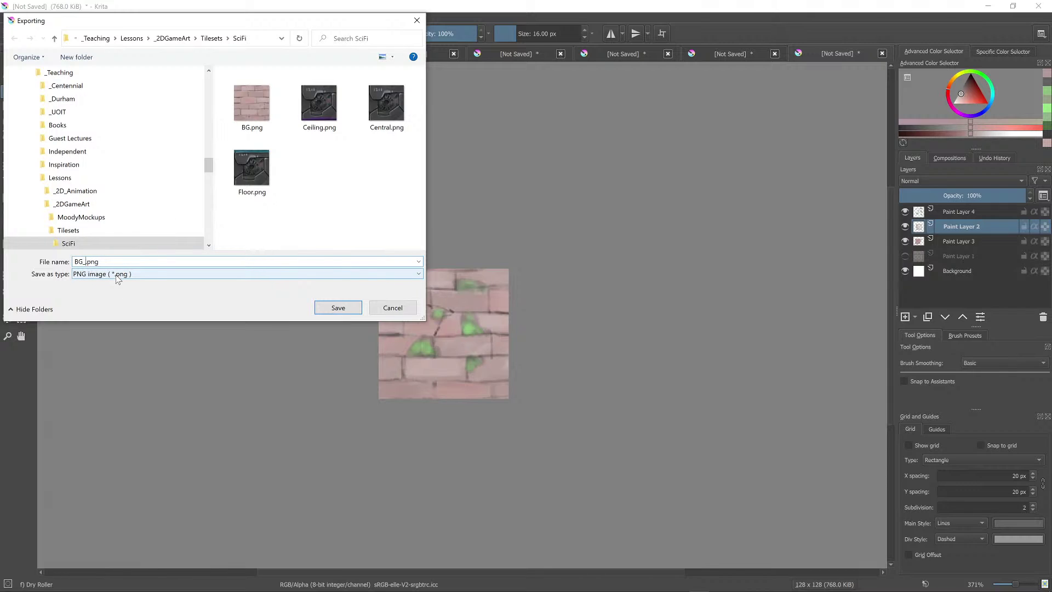
{"action": "type", "text": "V1"}
{"action": "left_click", "coordinate": [335, 306]}
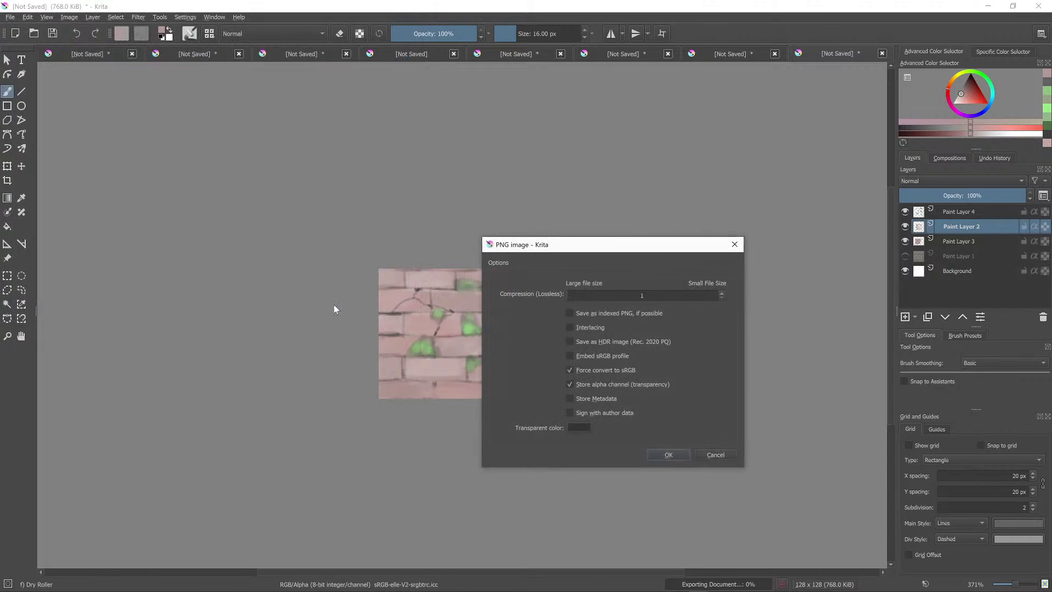
{"action": "left_click", "coordinate": [668, 454]}
Switch to the 640 × 640 px mock-up document built from the dark sci-fi tiles.
{"action": "scroll", "coordinate": [579, 303], "scroll_direction": "up", "scroll_amount": 2}
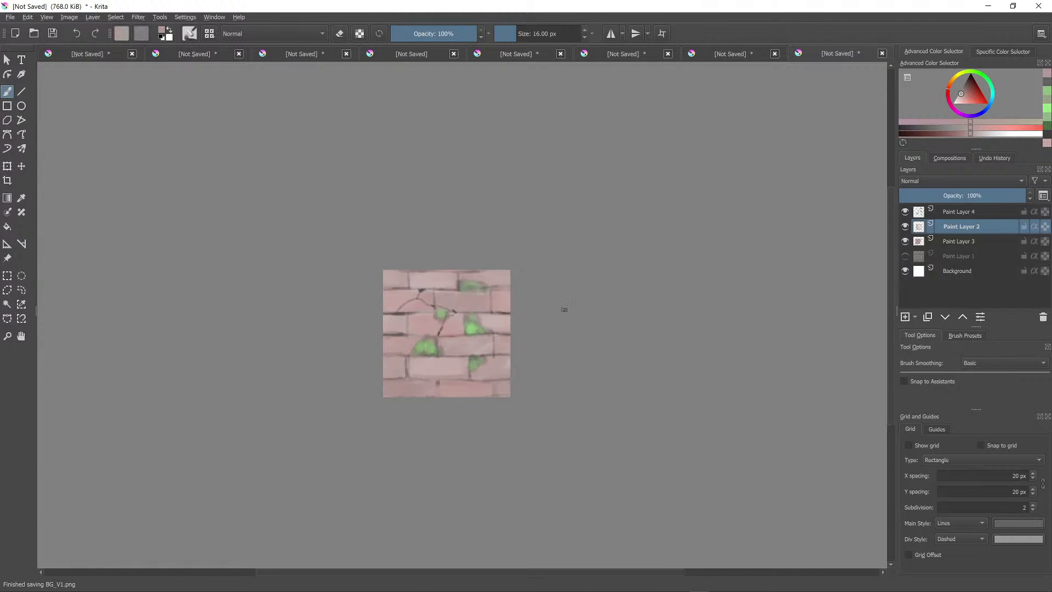
{"action": "scroll", "coordinate": [579, 303], "scroll_direction": "up", "scroll_amount": 1}
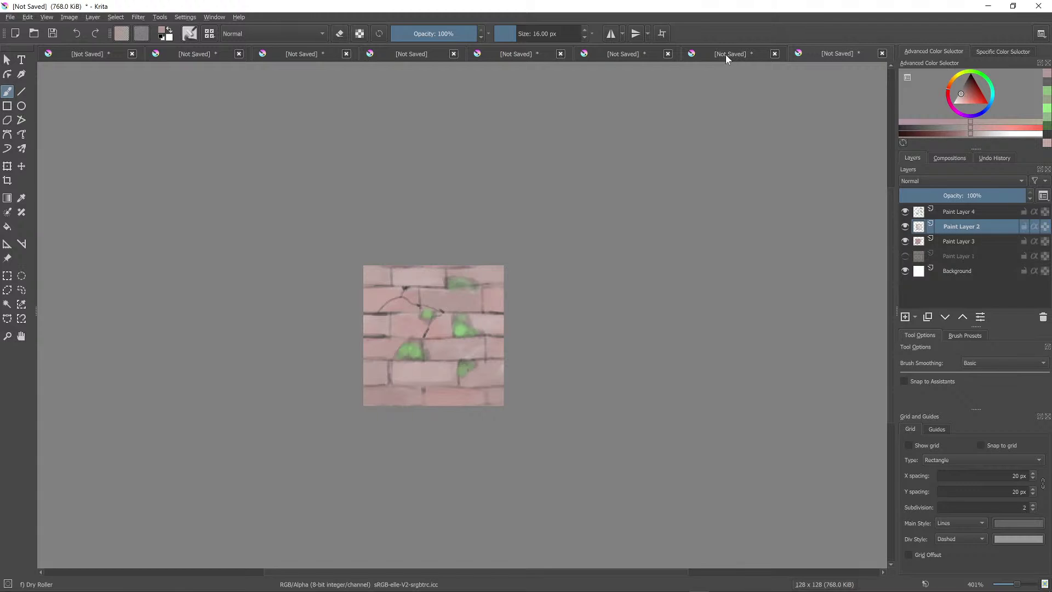
{"action": "left_click", "coordinate": [645, 52]}
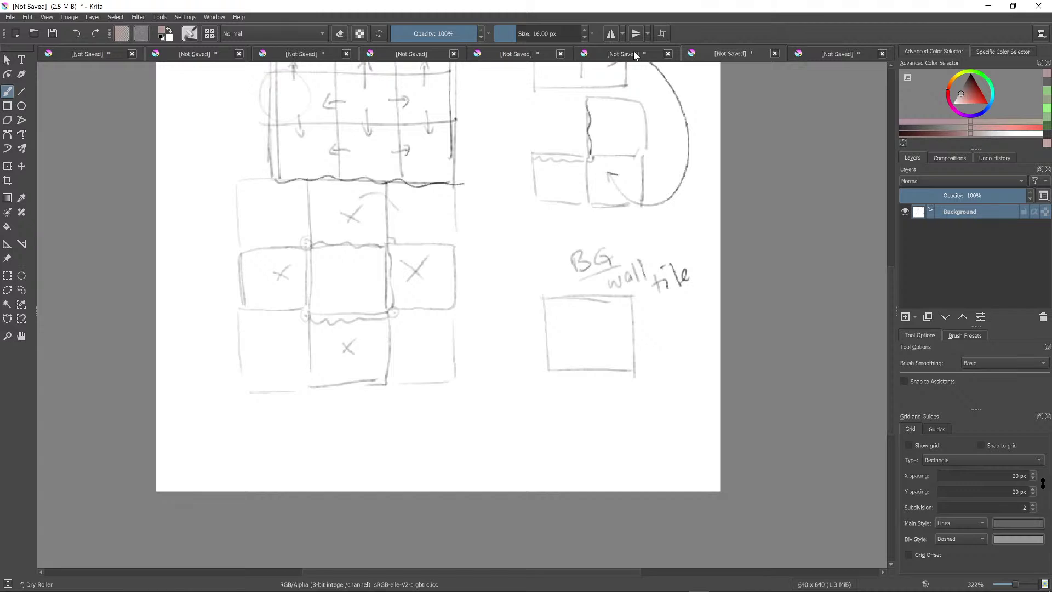
{"action": "left_click", "coordinate": [634, 53]}
{"action": "scroll", "coordinate": [515, 289], "scroll_direction": "up", "scroll_amount": 2}
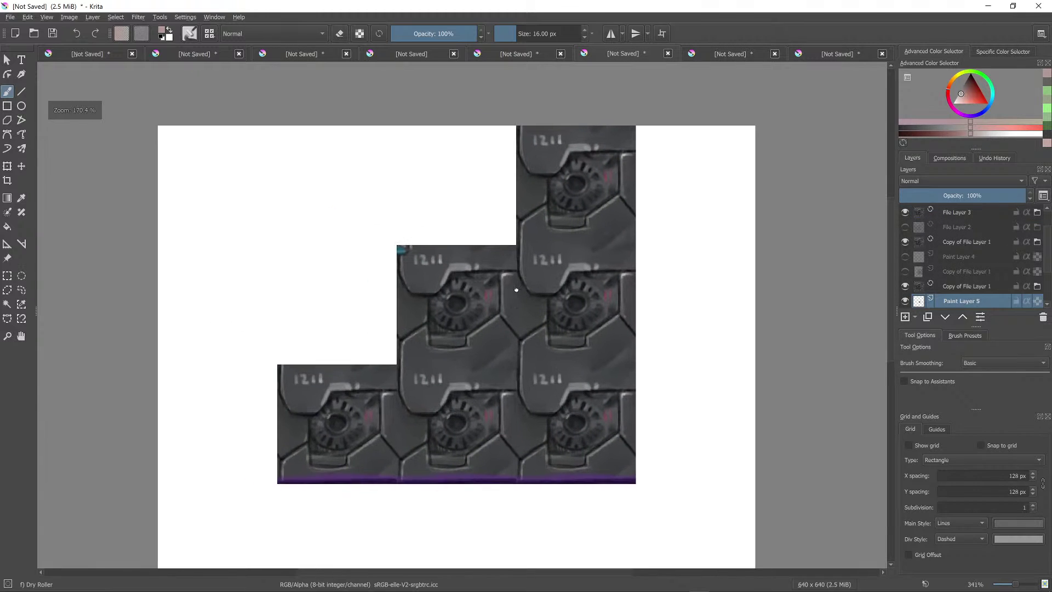
{"action": "left_click_drag", "start_coordinate": [516, 290], "coordinate": [587, 307]}
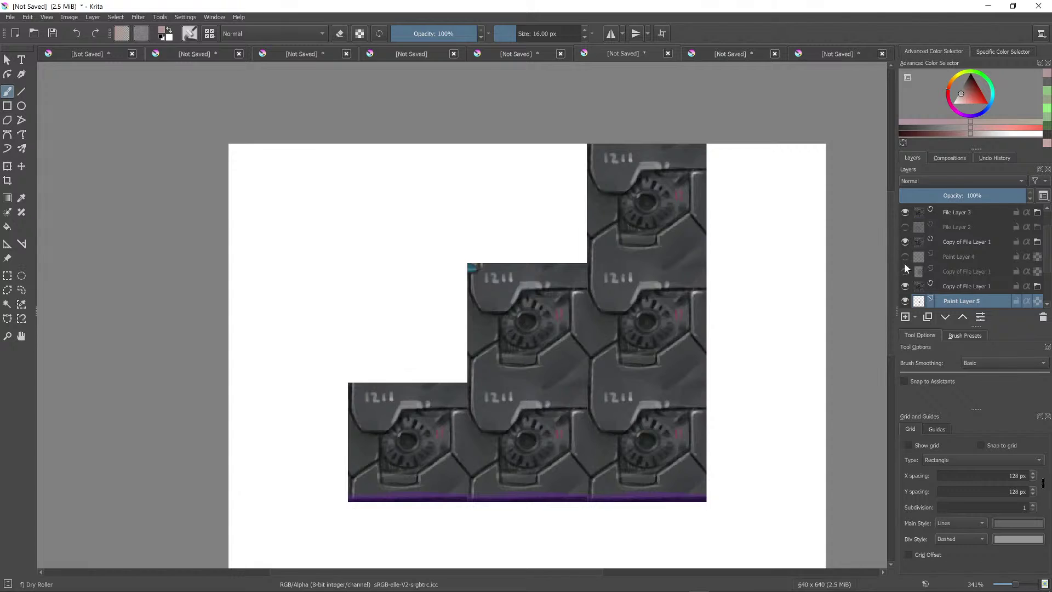
{"action": "scroll", "coordinate": [960, 289], "scroll_direction": "down", "scroll_amount": 2}
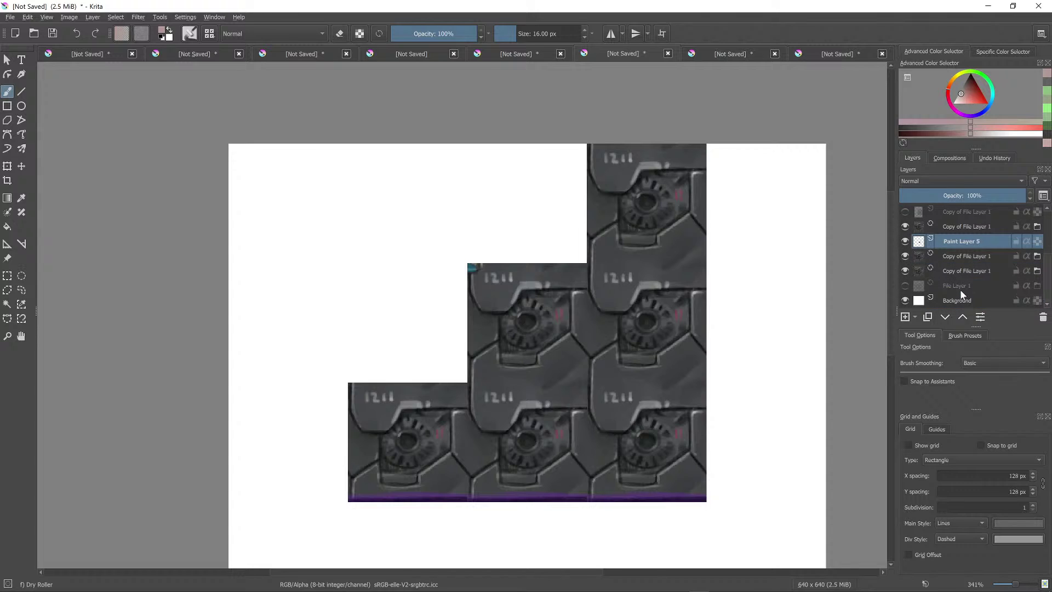
Toggle the lower Copy of File Layer 1 layers and Paint Layer 5 to check which tiles each one holds.
{"action": "left_click", "coordinate": [905, 256]}
{"action": "left_click", "coordinate": [905, 255]}
{"action": "left_click", "coordinate": [906, 269]}
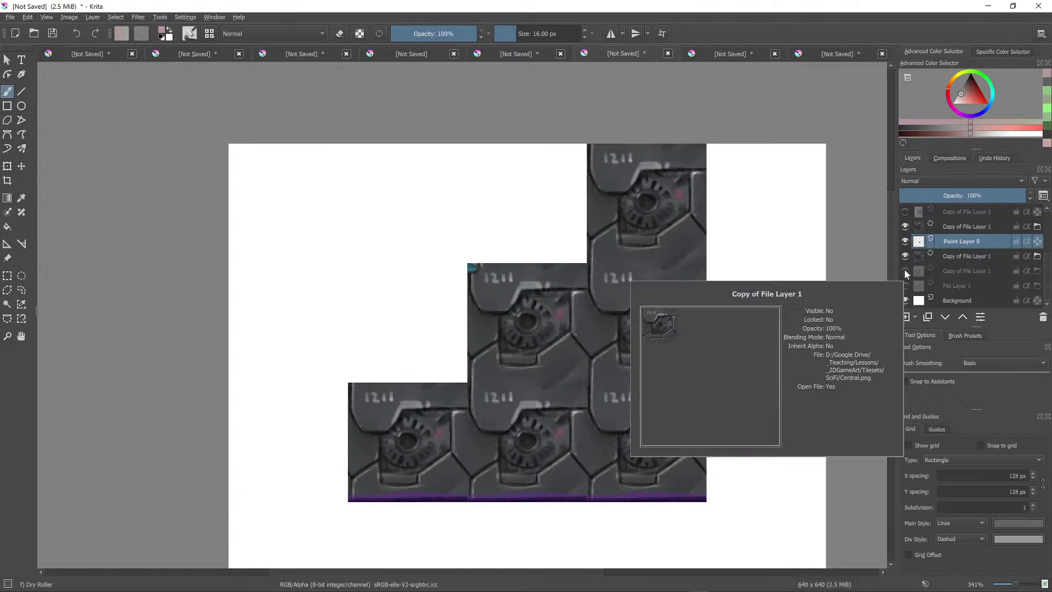
{"action": "left_click", "coordinate": [905, 271]}
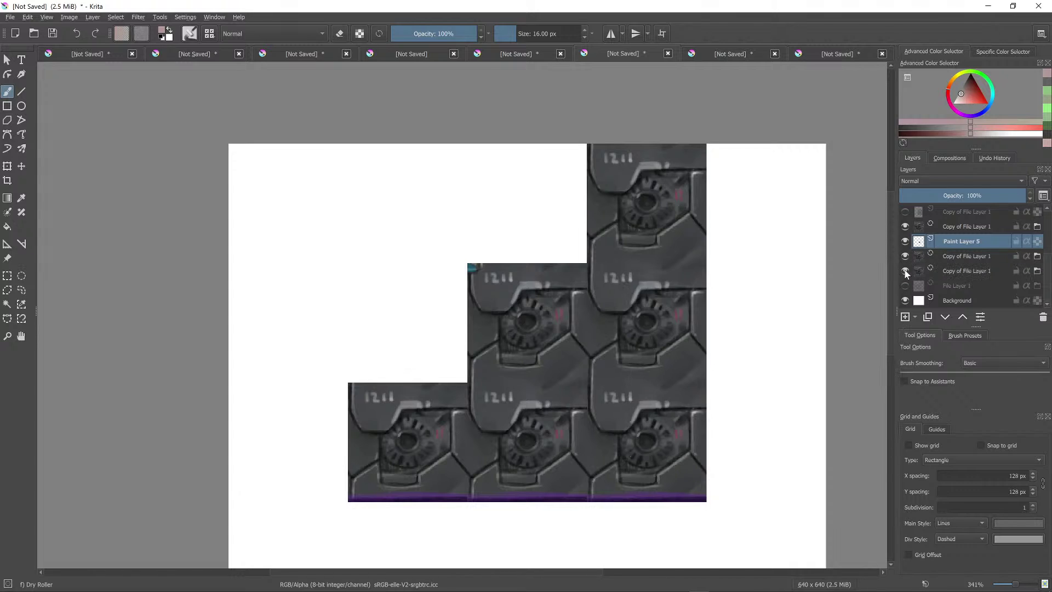
{"action": "left_click", "coordinate": [905, 241]}
{"action": "left_click", "coordinate": [906, 241]}
{"action": "left_click", "coordinate": [904, 256]}
{"action": "left_click", "coordinate": [903, 271]}
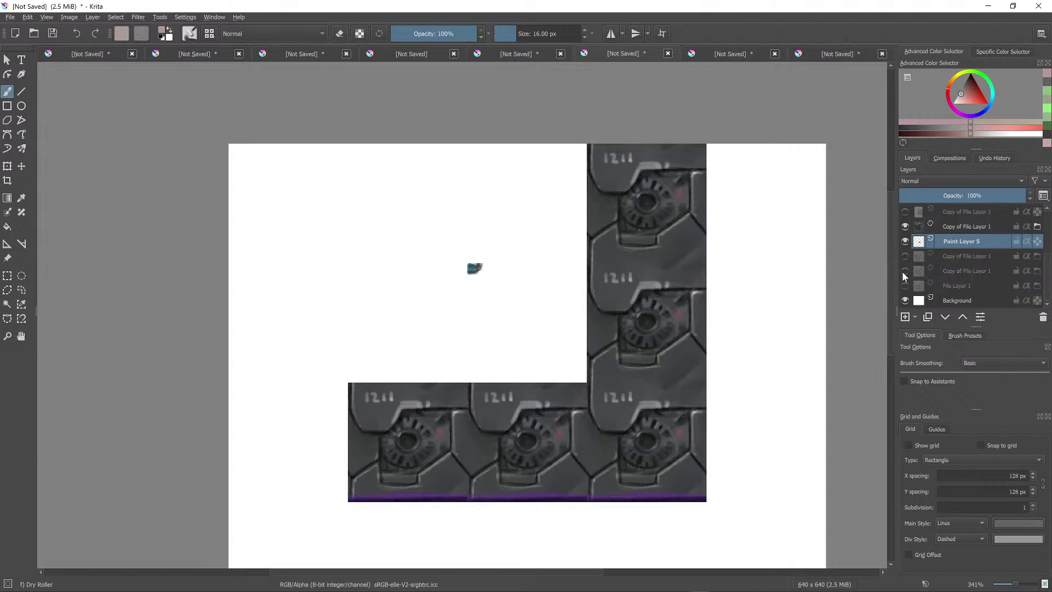
{"action": "left_click", "coordinate": [903, 271]}
{"action": "left_click", "coordinate": [904, 256]}
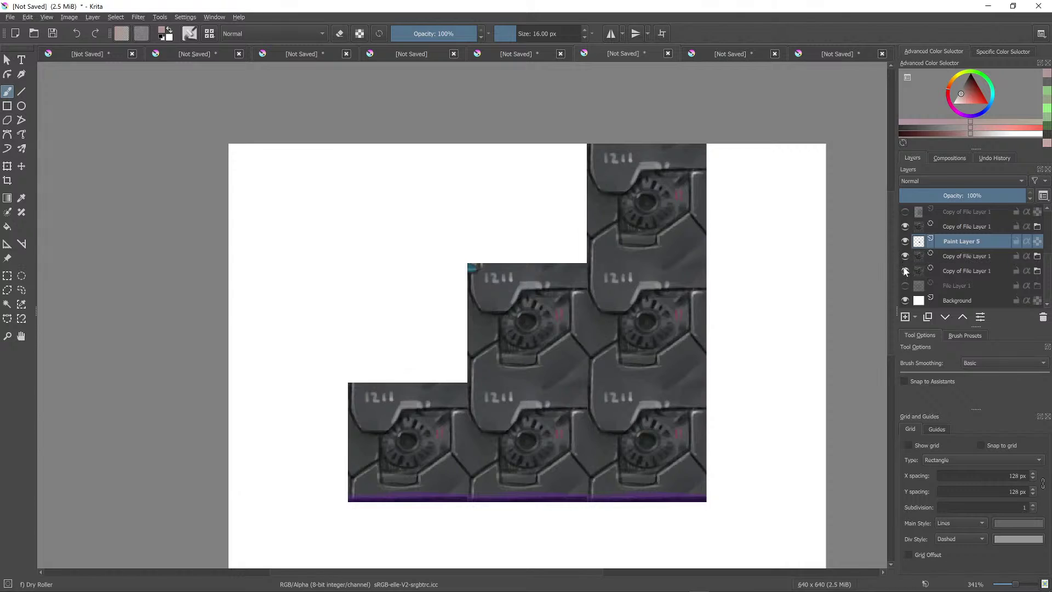
Hide the lowest Copy of File Layer 1 and merge Paint Layer 5 down into the copy beneath it.
{"action": "left_click", "coordinate": [902, 270]}
{"action": "key", "text": "ctrl+e"}
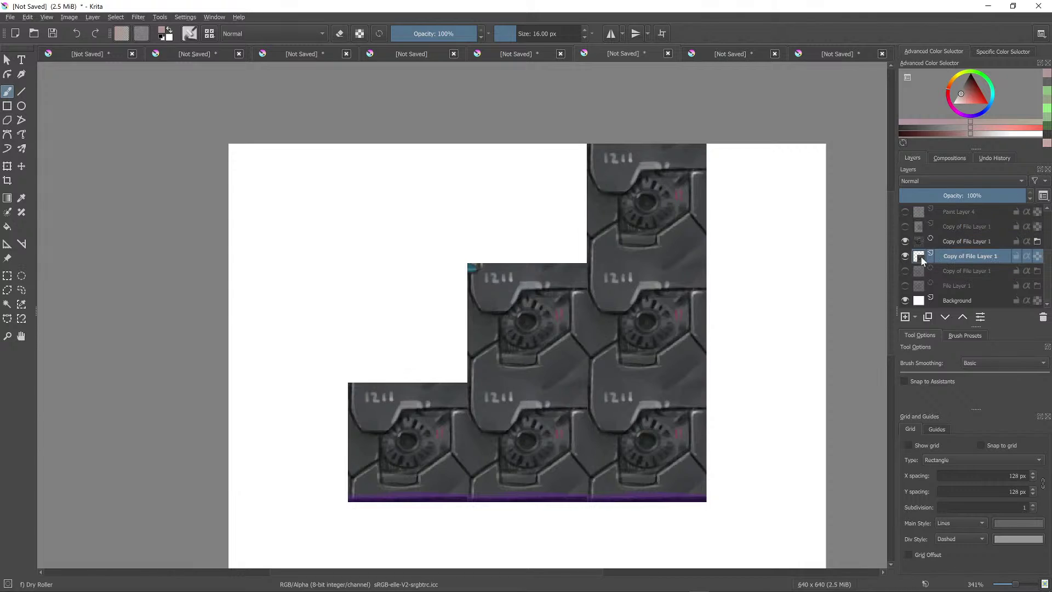
Toggle the merged Copy of File Layer 1 to check which tile it holds within the whole mock-up.
{"action": "left_click", "coordinate": [902, 256]}
{"action": "left_click", "coordinate": [903, 256]}
{"action": "left_click_drag", "start_coordinate": [723, 340], "coordinate": [607, 238]}
{"action": "scroll", "coordinate": [607, 238], "scroll_direction": "down", "scroll_amount": 2}
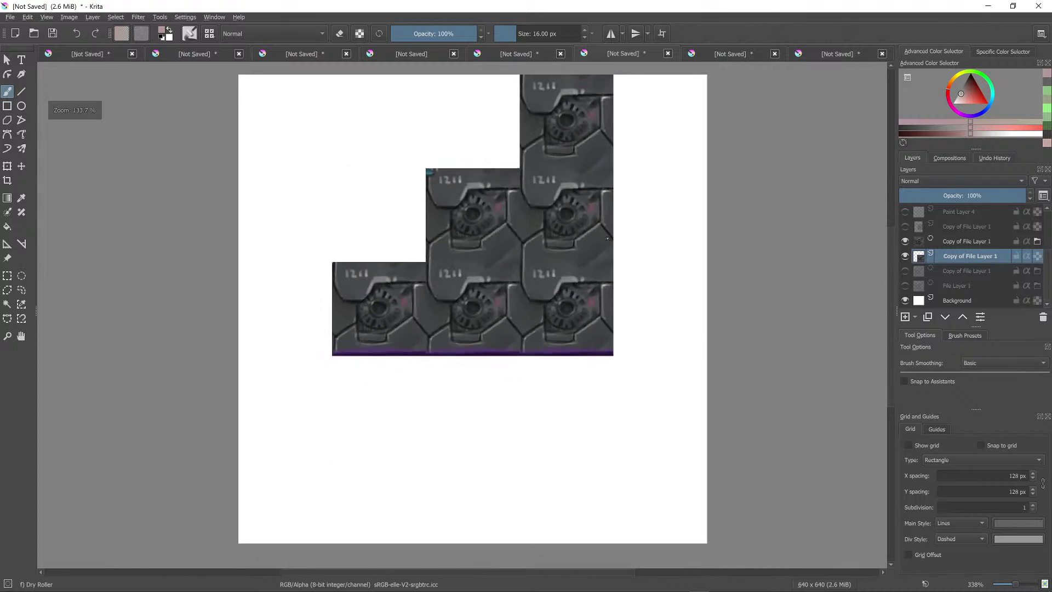
{"action": "scroll", "coordinate": [607, 238], "scroll_direction": "down", "scroll_amount": 1}
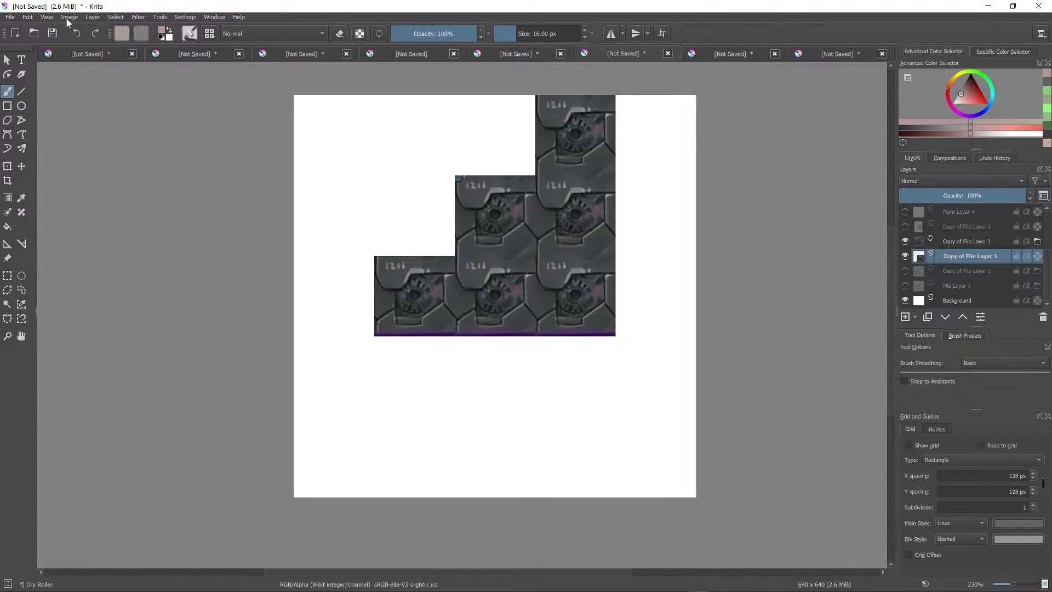
{"action": "left_click", "coordinate": [28, 17]}
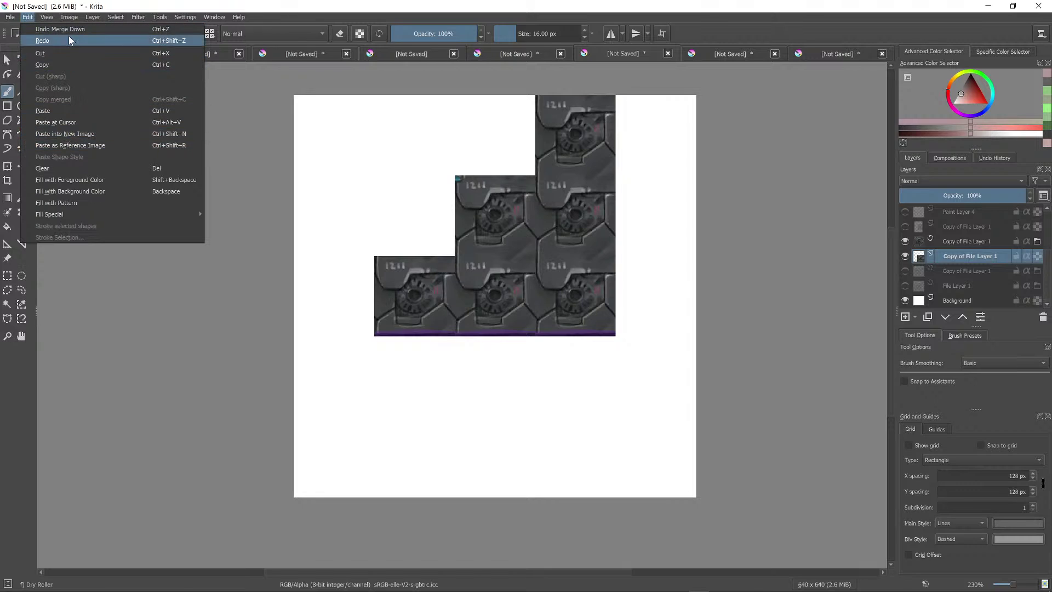
{"action": "mouse_move", "coordinate": [69, 20]}
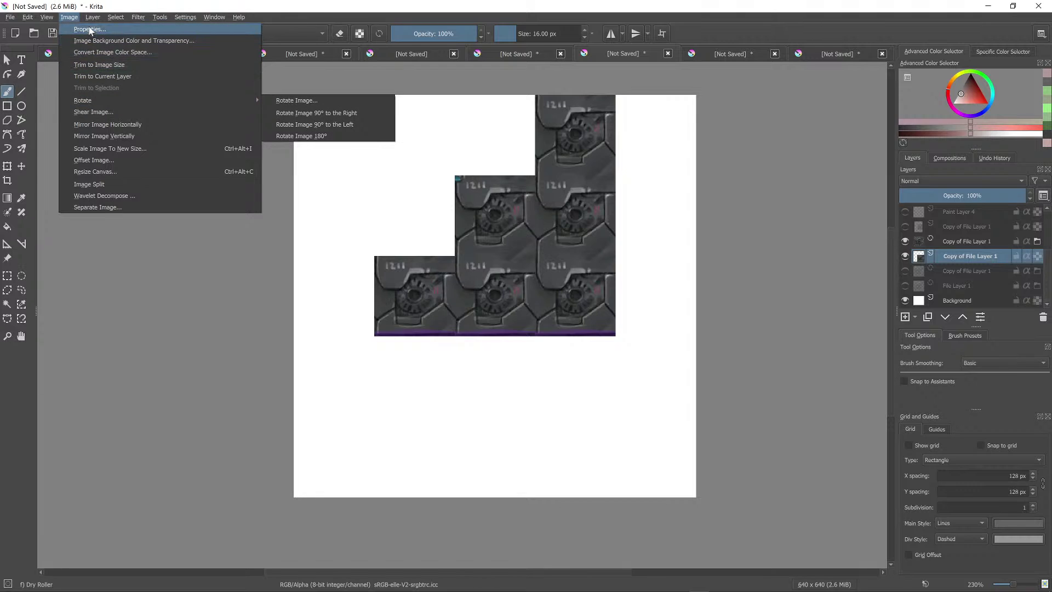
{"action": "left_click", "coordinate": [90, 29]}
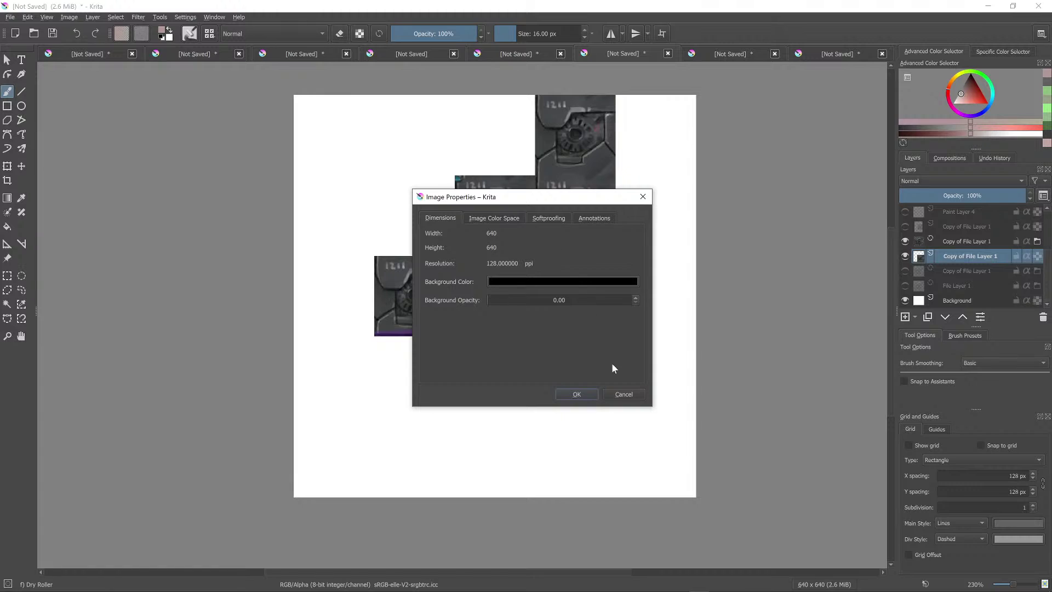
{"action": "left_click", "coordinate": [624, 396]}
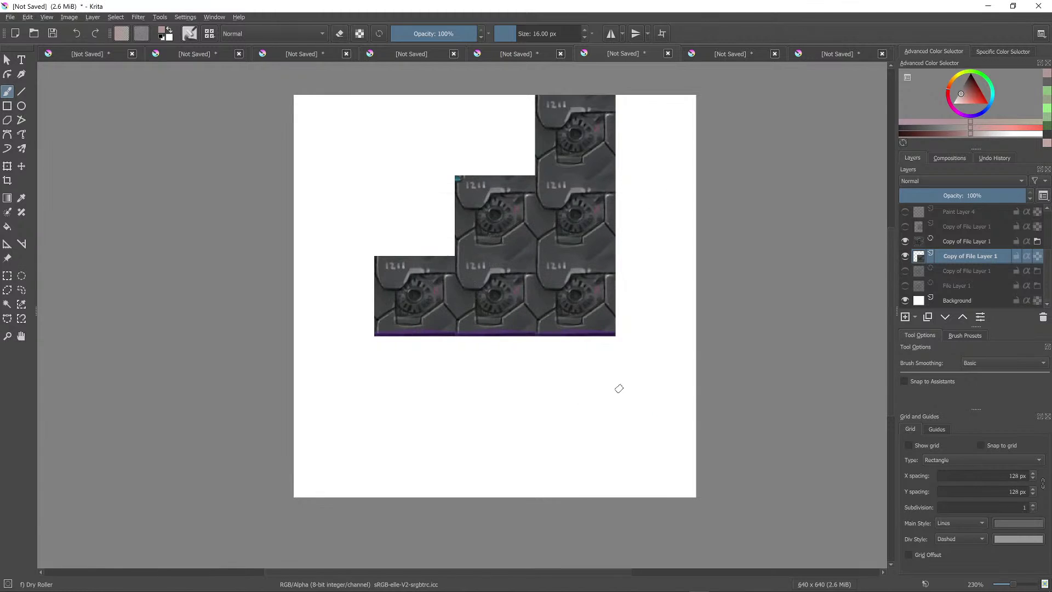
Resize the canvas to 10 × 10 in, anchored at its top-left corner.
{"action": "left_click", "coordinate": [67, 18]}
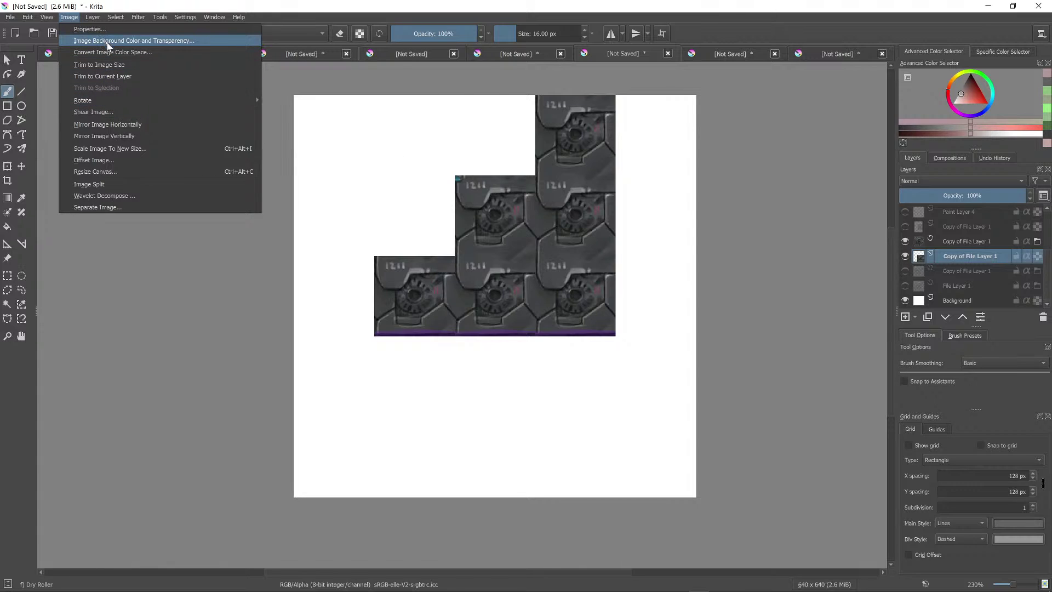
{"action": "left_click", "coordinate": [117, 170]}
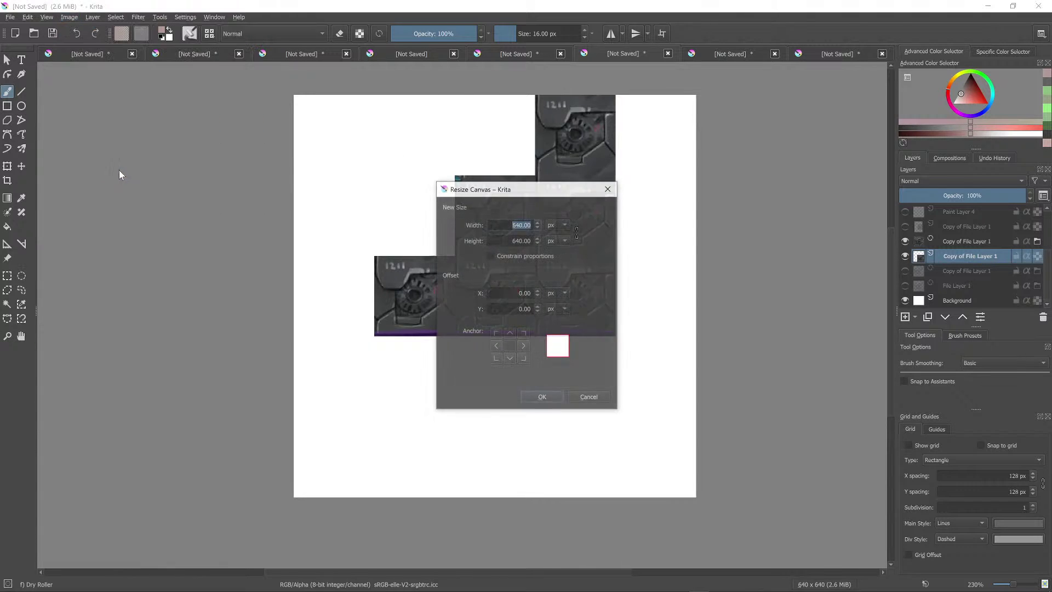
{"action": "left_click", "coordinate": [495, 334]}
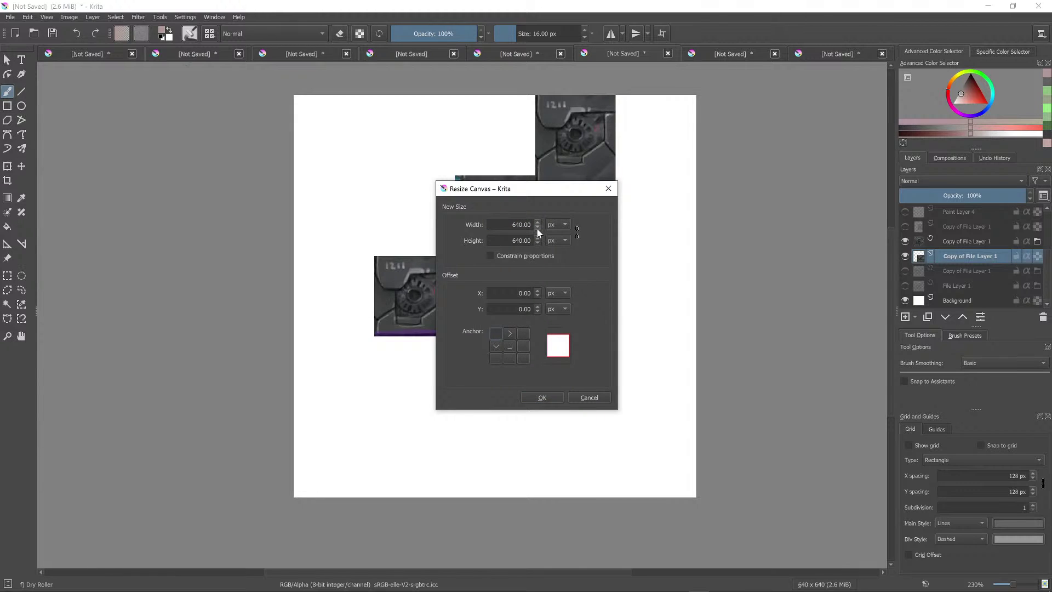
{"action": "left_click", "coordinate": [564, 225]}
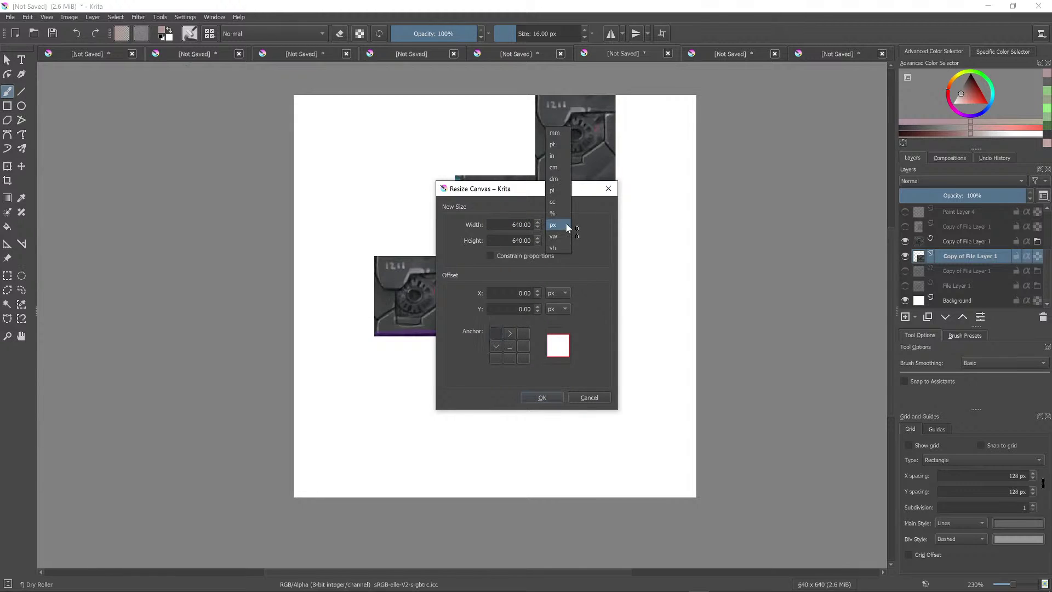
{"action": "left_click", "coordinate": [561, 153]}
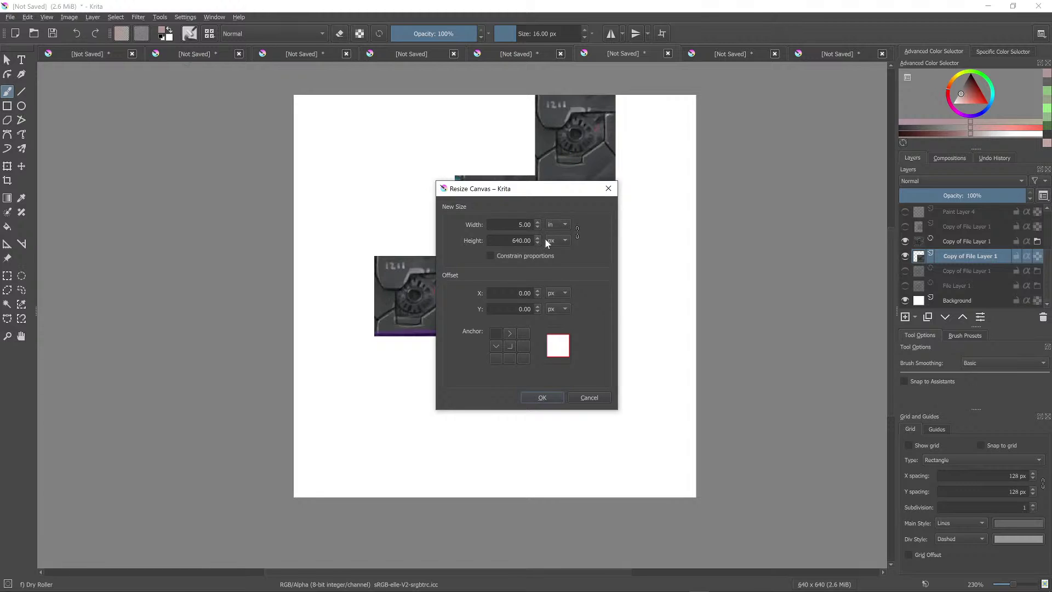
{"action": "left_click", "coordinate": [545, 241]}
{"action": "left_click", "coordinate": [560, 170]}
{"action": "left_click", "coordinate": [521, 224]}
{"action": "type", "text": "10"}
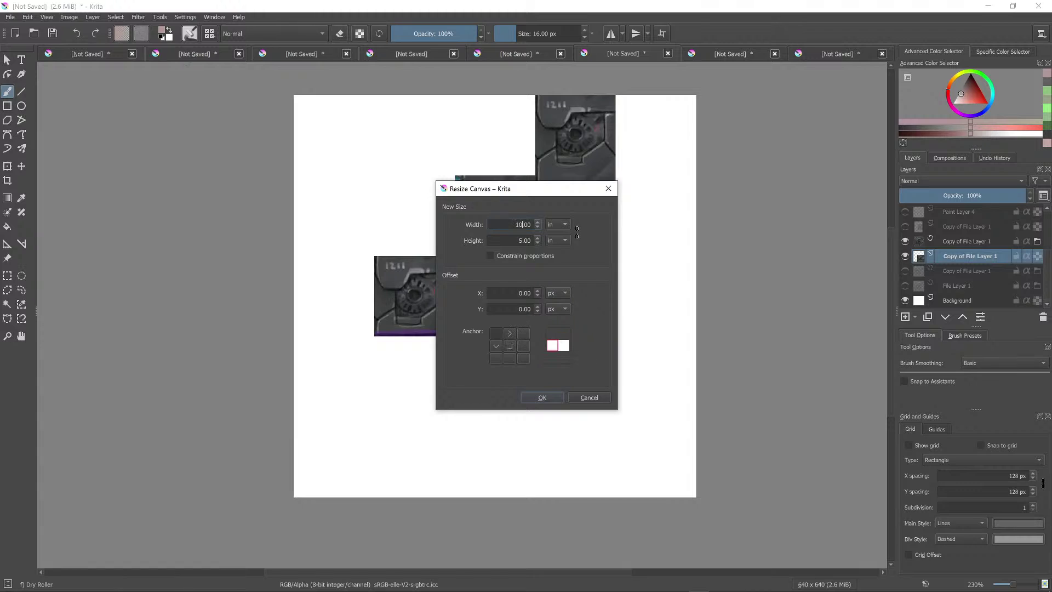
{"action": "key", "text": "Tab"}
{"action": "type", "text": "10"}
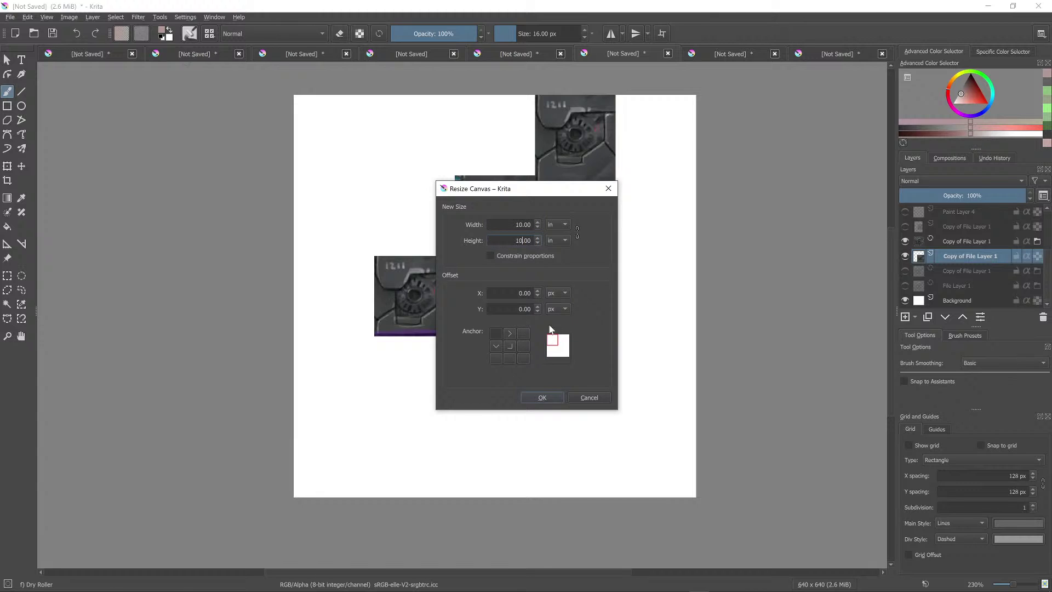
{"action": "left_click", "coordinate": [543, 397]}
Show the 128 px grid and unhide File Layer 1 and the two hidden Copy of File Layer 1 layers below Paint Layer 4.
{"action": "scroll", "coordinate": [599, 340], "scroll_direction": "down", "scroll_amount": 5}
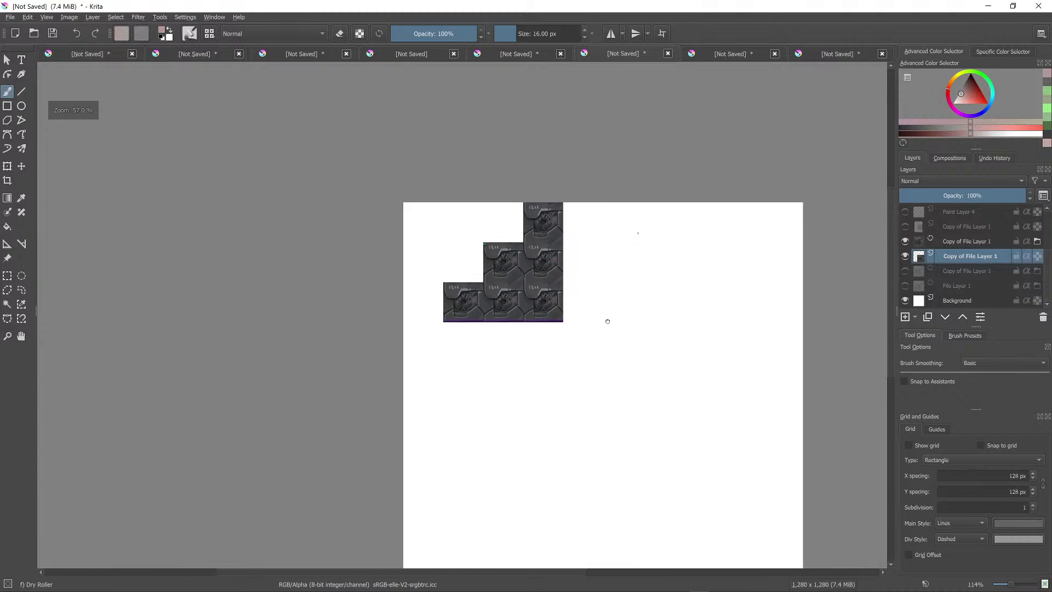
{"action": "key", "text": "ctrl+shift+apostrophe"}
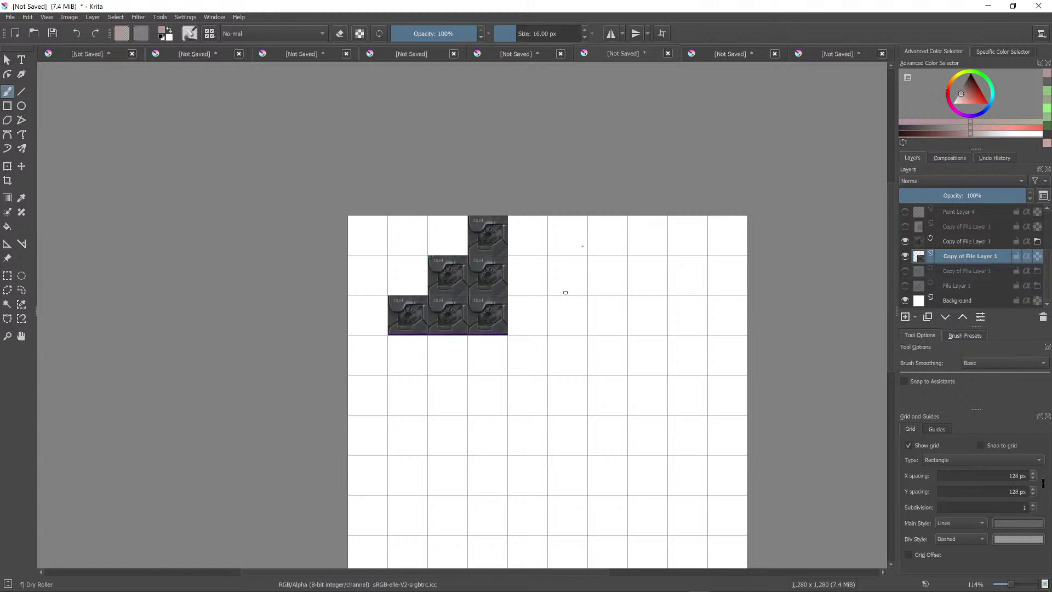
{"action": "scroll", "coordinate": [565, 292], "scroll_direction": "up", "scroll_amount": 5}
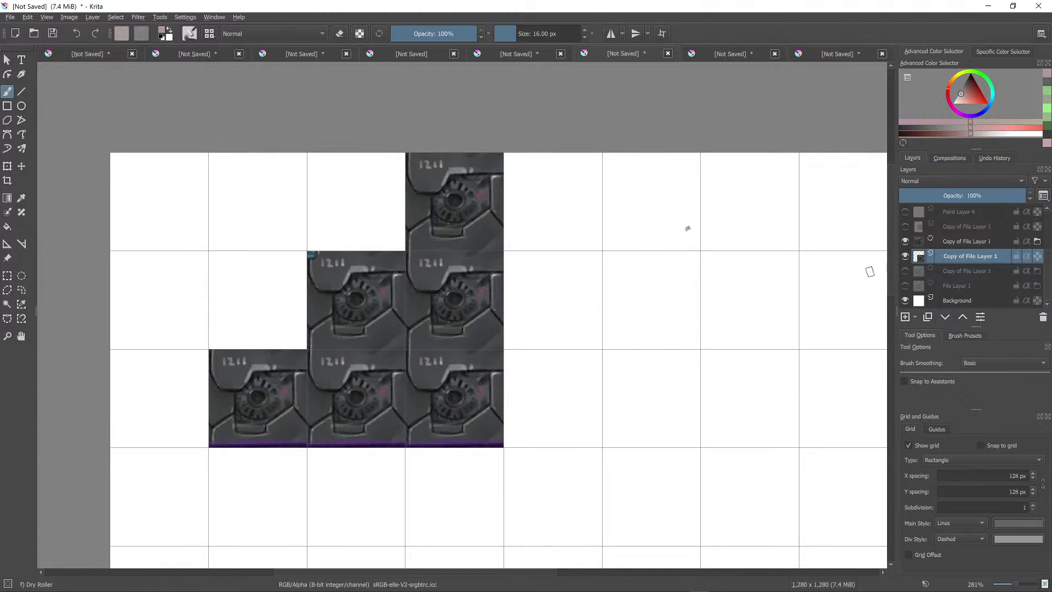
{"action": "left_click", "coordinate": [905, 270]}
{"action": "left_click", "coordinate": [905, 286]}
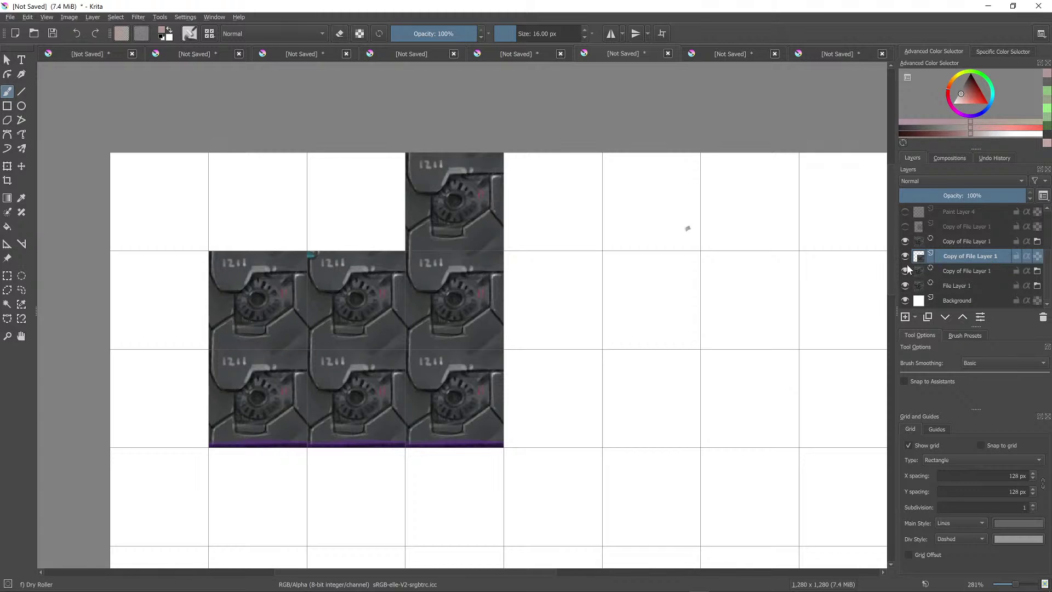
{"action": "left_click", "coordinate": [905, 226]}
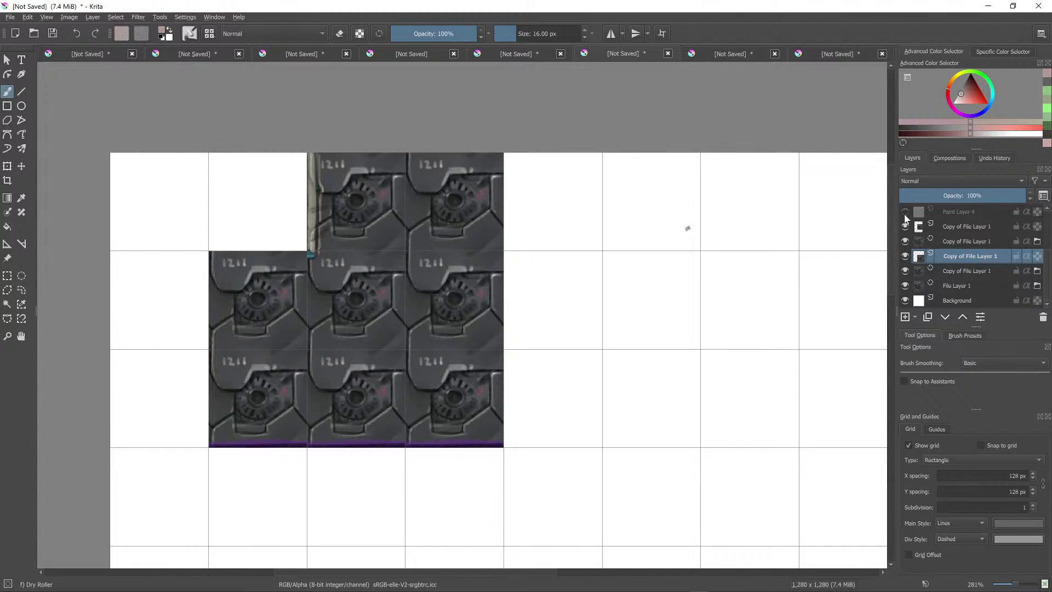
{"action": "left_click_drag", "start_coordinate": [359, 294], "coordinate": [458, 316]}
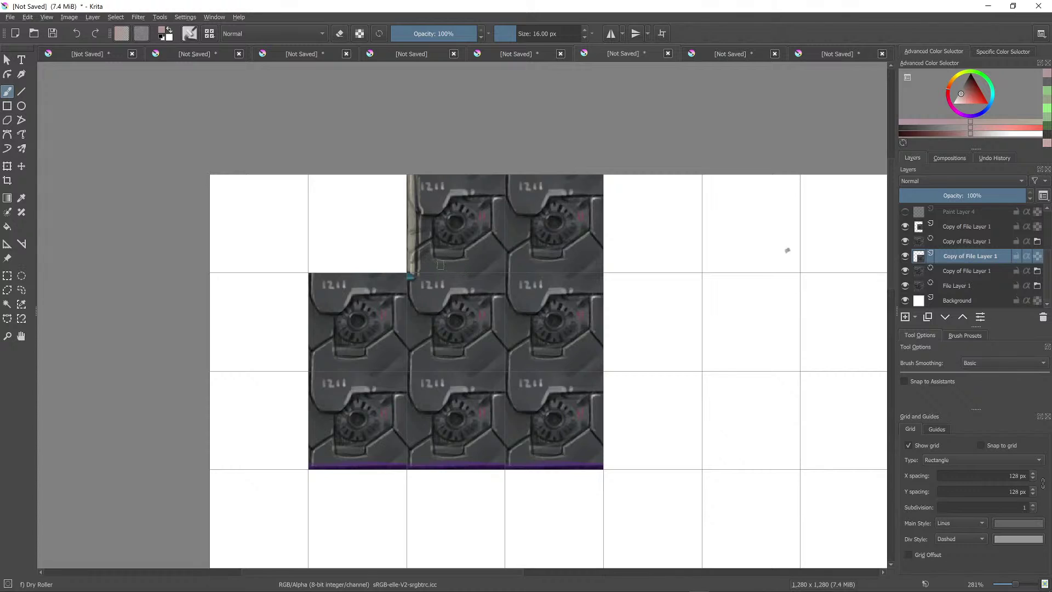
Move the cream-edged tile to the first column and the teal-cornered tile to the sixth column, both in the second grid row.
{"action": "left_click", "coordinate": [21, 166]}
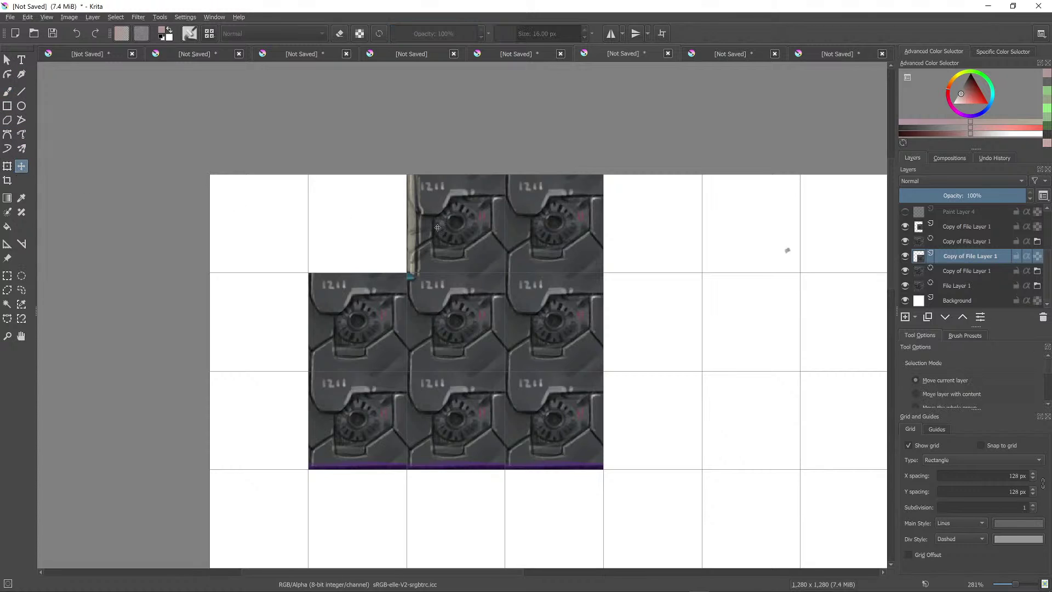
{"action": "left_click", "coordinate": [959, 227]}
{"action": "left_click_drag", "start_coordinate": [450, 243], "coordinate": [254, 337]}
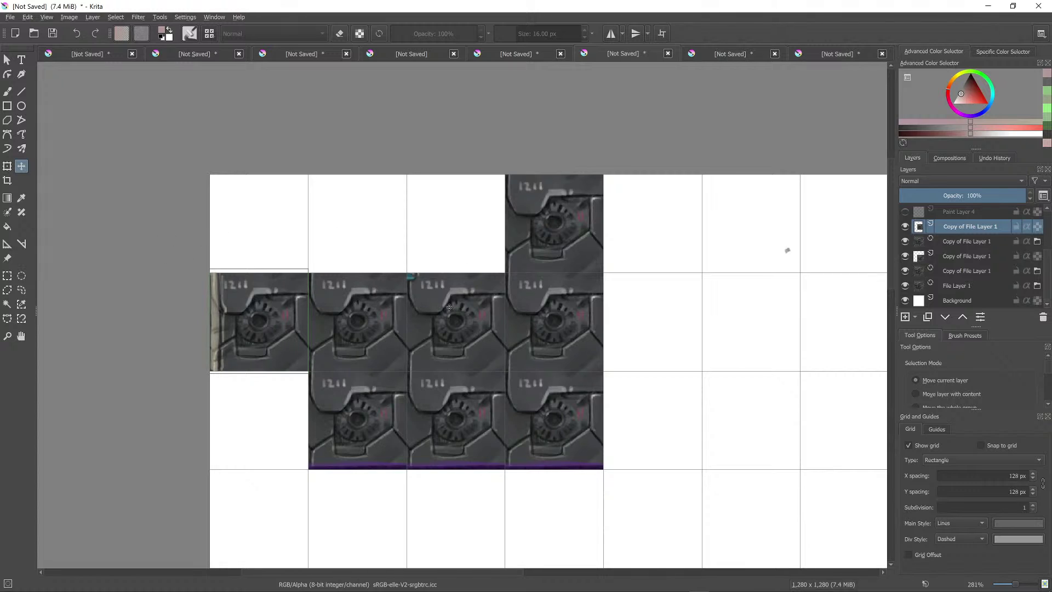
{"action": "left_click", "coordinate": [948, 255]}
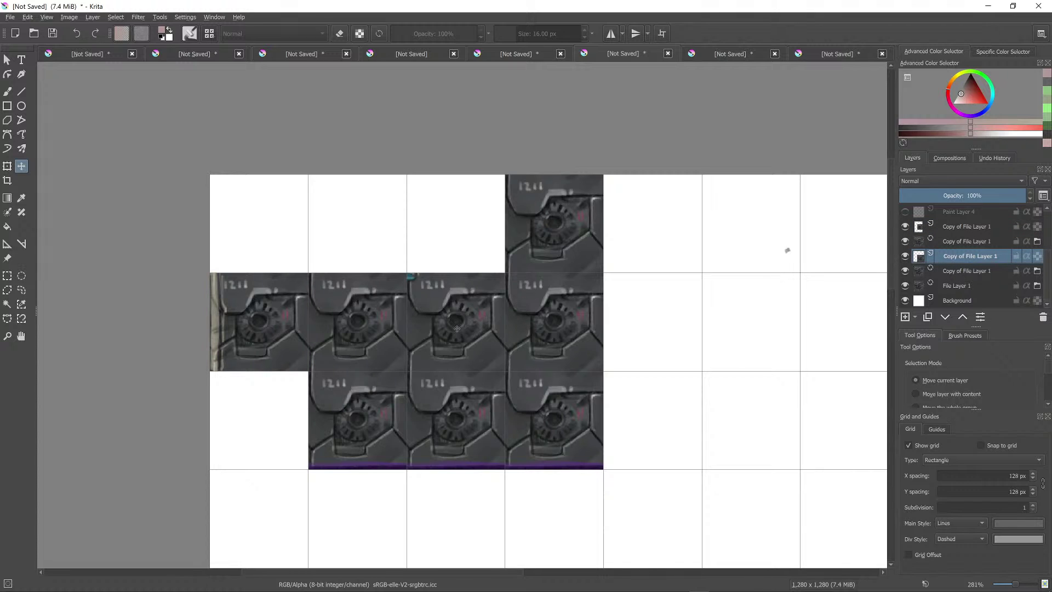
{"action": "left_click_drag", "start_coordinate": [562, 347], "coordinate": [745, 330]}
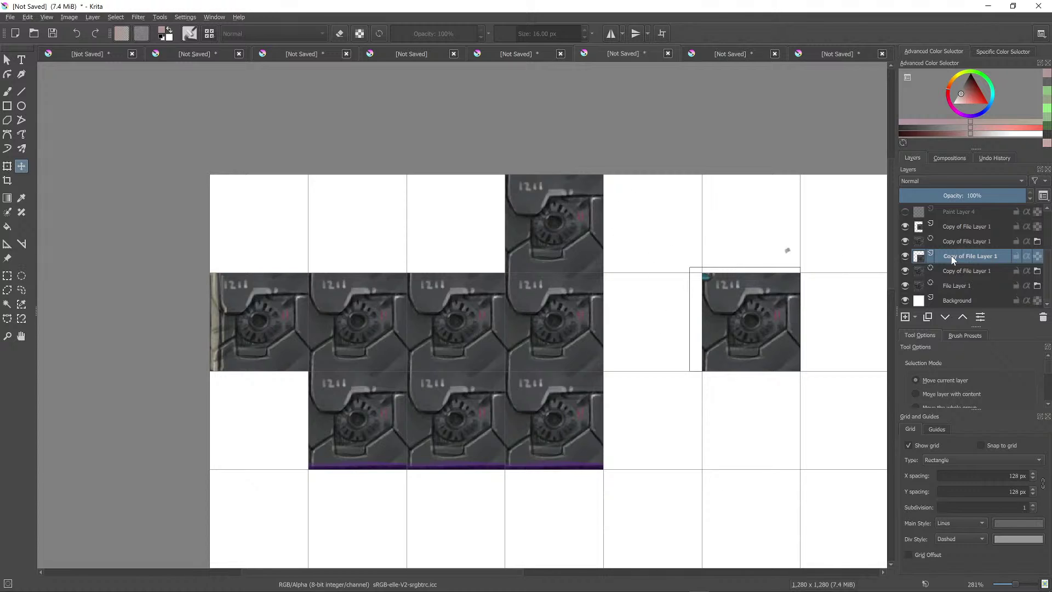
Toggle the lowest Copy of File Layer 1 and File Layer 1 to check which tiles they hold.
{"action": "scroll", "coordinate": [952, 259], "scroll_direction": "up", "scroll_amount": 1}
{"action": "scroll", "coordinate": [949, 256], "scroll_direction": "down", "scroll_amount": 1}
{"action": "left_click", "coordinate": [904, 270]}
{"action": "left_click", "coordinate": [905, 270]}
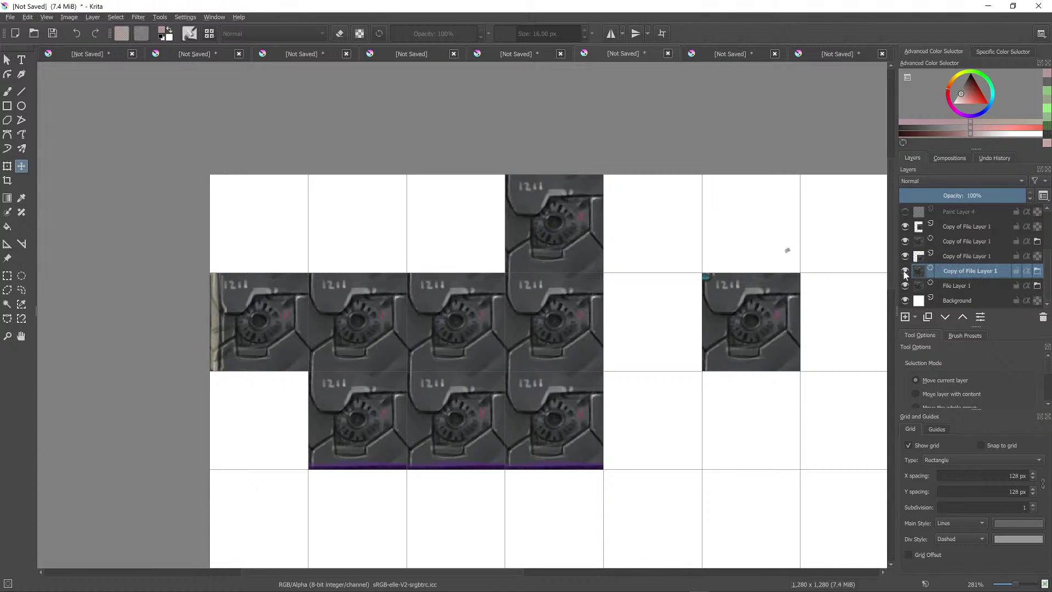
{"action": "left_click", "coordinate": [905, 286]}
{"action": "left_click", "coordinate": [904, 285]}
Toggle File Layer 3 and its two copies to identify the tile each one holds.
{"action": "scroll", "coordinate": [931, 274], "scroll_direction": "up", "scroll_amount": 2}
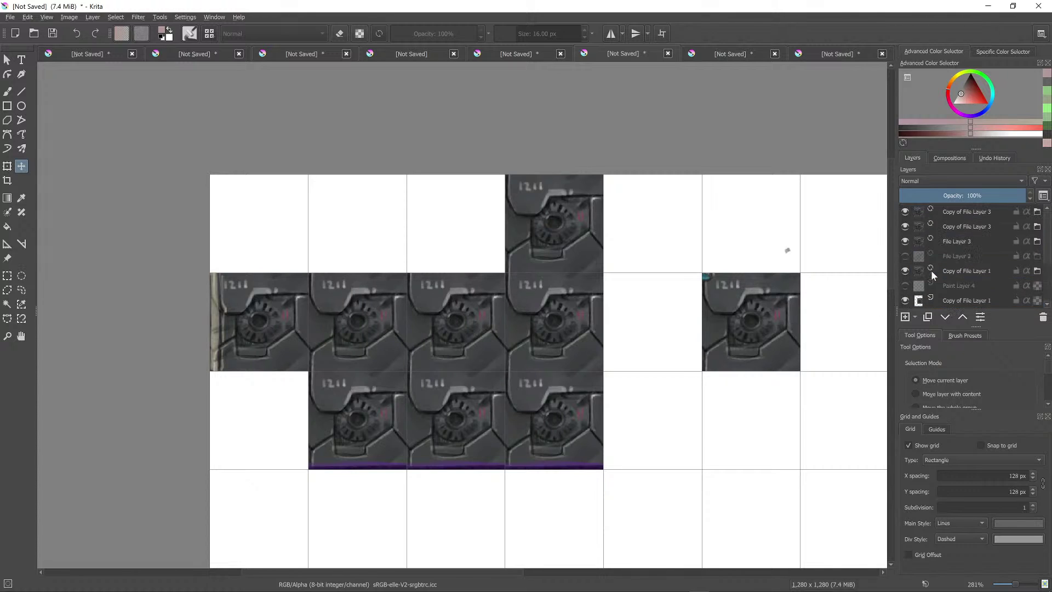
{"action": "left_click", "coordinate": [904, 226]}
{"action": "left_click", "coordinate": [904, 226]}
{"action": "left_click", "coordinate": [904, 212]}
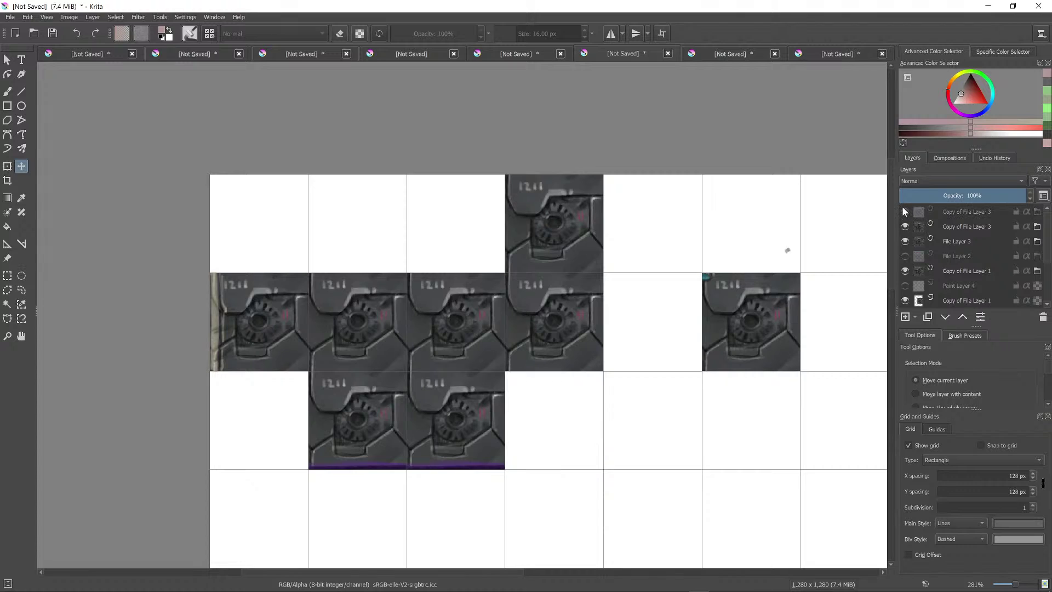
{"action": "left_click", "coordinate": [904, 211]}
{"action": "left_click", "coordinate": [904, 241]}
{"action": "left_click", "coordinate": [905, 241]}
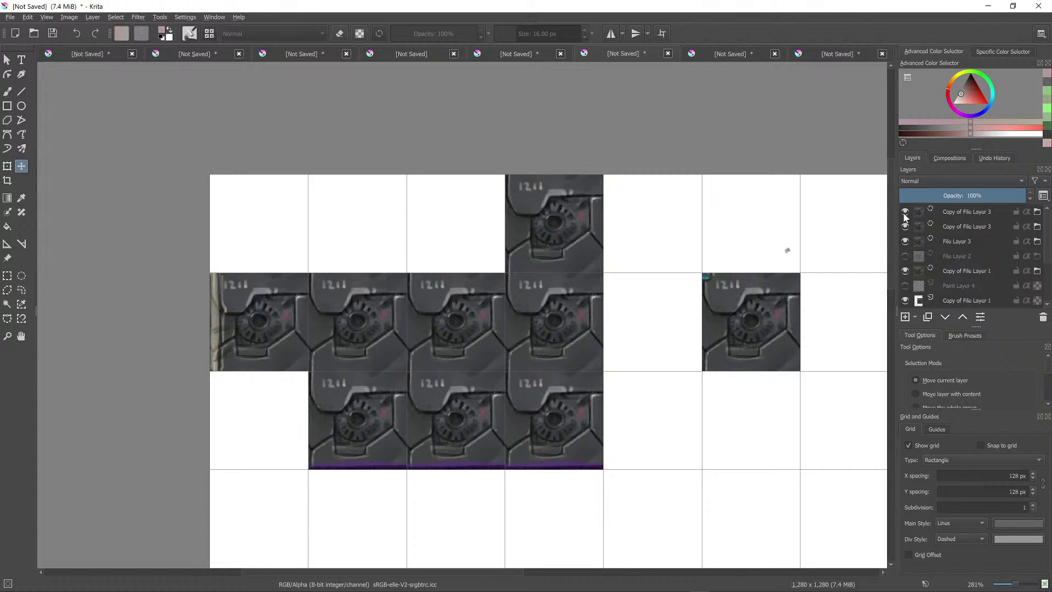
{"action": "left_click", "coordinate": [904, 211]}
{"action": "left_click", "coordinate": [905, 226]}
{"action": "left_click", "coordinate": [904, 226]}
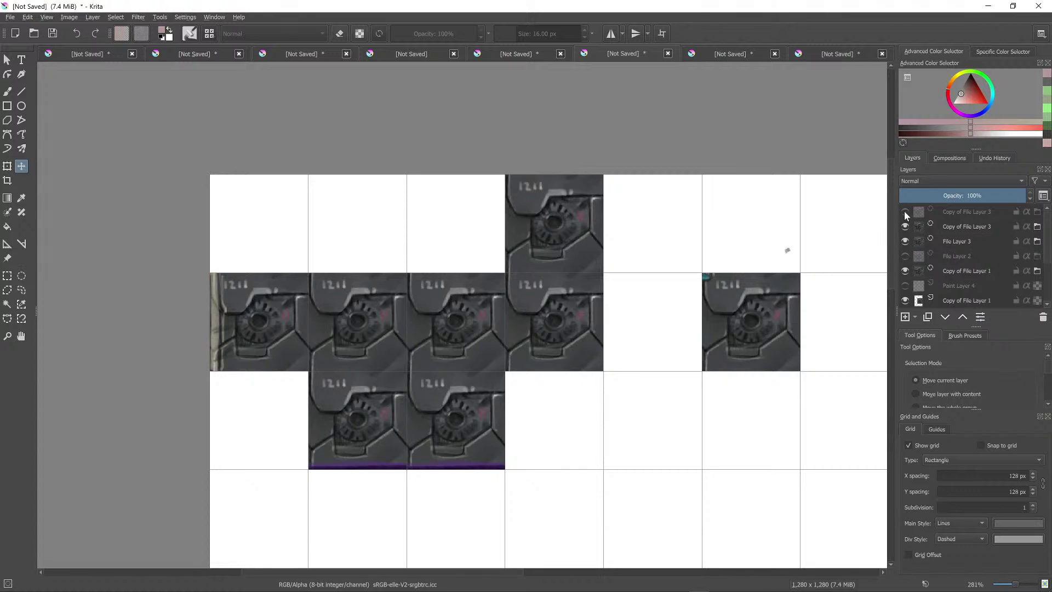
{"action": "left_click", "coordinate": [904, 211]}
Hide the Copy of File Layer 1 above Paint Layer 4 and the upper Copy of File Layer 3.
{"action": "left_click", "coordinate": [904, 271]}
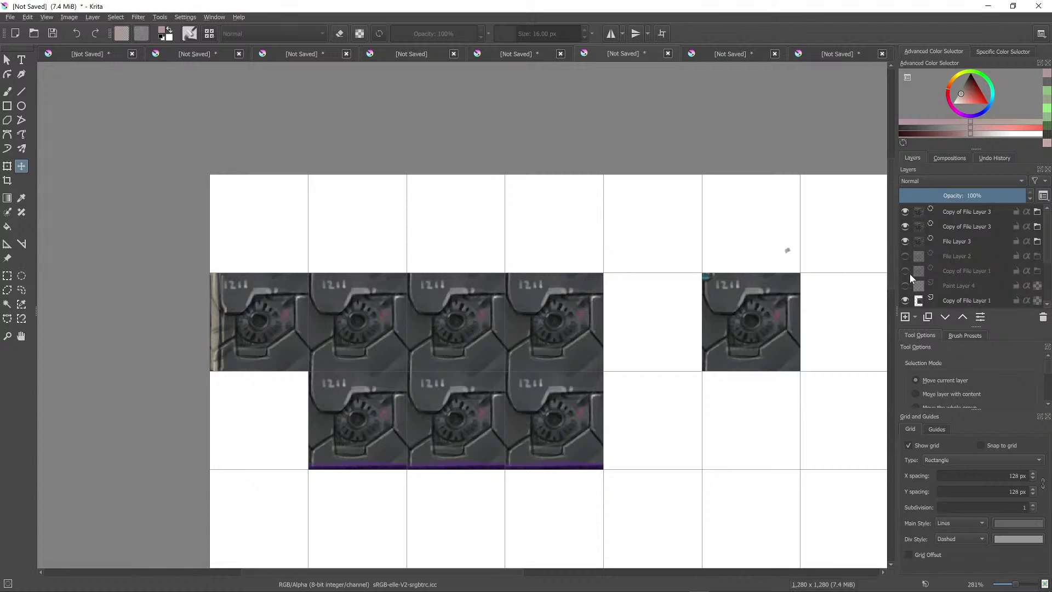
{"action": "scroll", "coordinate": [909, 272], "scroll_direction": "down", "scroll_amount": 1}
{"action": "scroll", "coordinate": [906, 271], "scroll_direction": "down", "scroll_amount": 1}
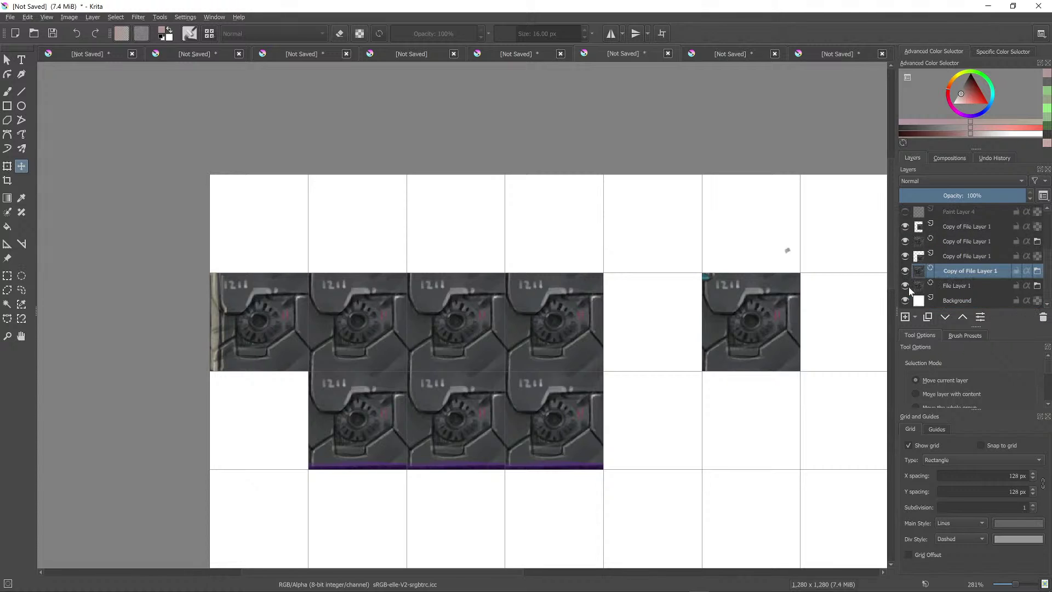
{"action": "scroll", "coordinate": [907, 285], "scroll_direction": "up", "scroll_amount": 2}
{"action": "left_click", "coordinate": [906, 228]}
{"action": "left_click", "coordinate": [905, 228]}
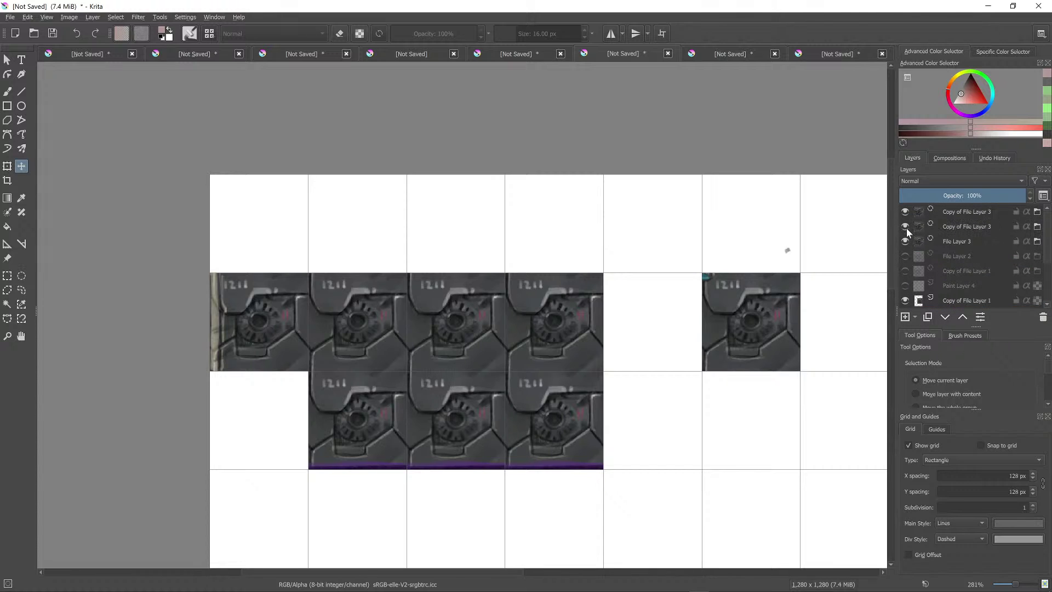
{"action": "left_click", "coordinate": [904, 211]}
Check File Layer 3 and its remaining copy, and hide the Copy of File Layer 1 between the two moved tile layers.
{"action": "left_click", "coordinate": [906, 242]}
{"action": "left_click", "coordinate": [906, 242]}
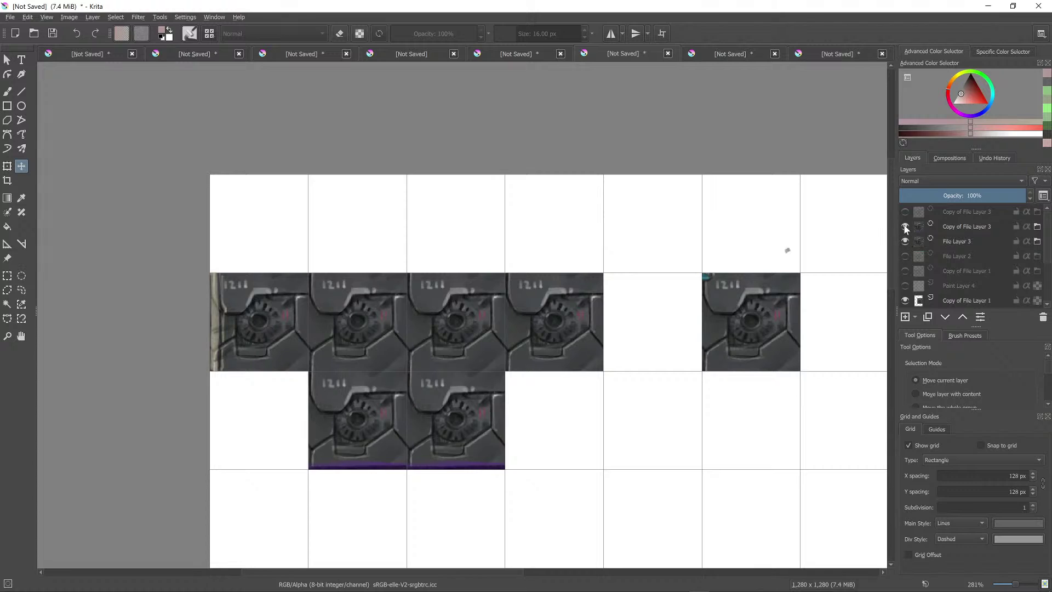
{"action": "left_click", "coordinate": [906, 228]}
{"action": "left_click", "coordinate": [906, 227]}
{"action": "scroll", "coordinate": [908, 241], "scroll_direction": "down", "scroll_amount": 1}
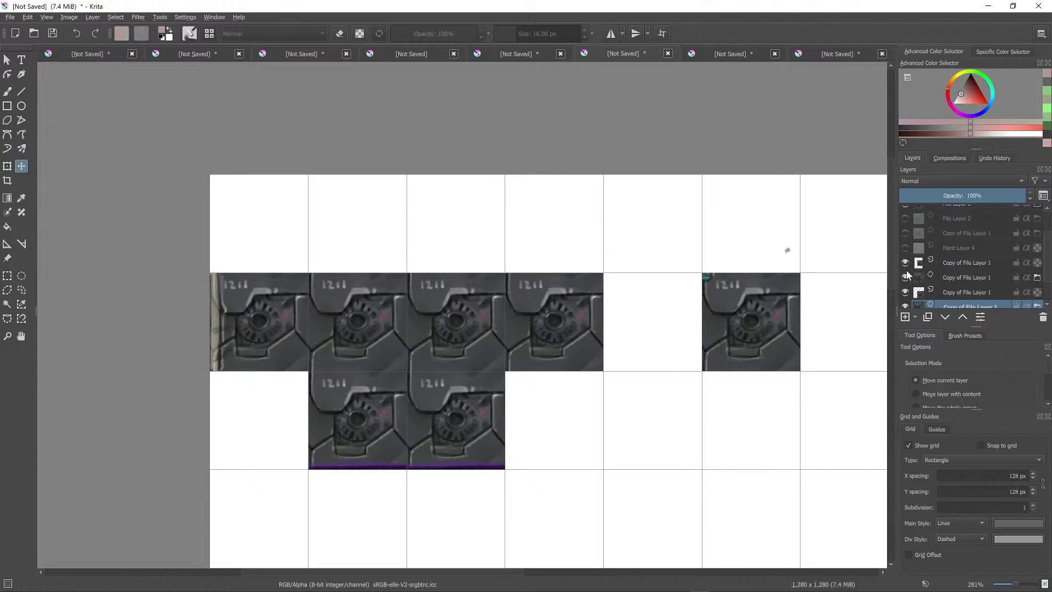
{"action": "scroll", "coordinate": [907, 272], "scroll_direction": "down", "scroll_amount": 1}
{"action": "left_click", "coordinate": [905, 241]}
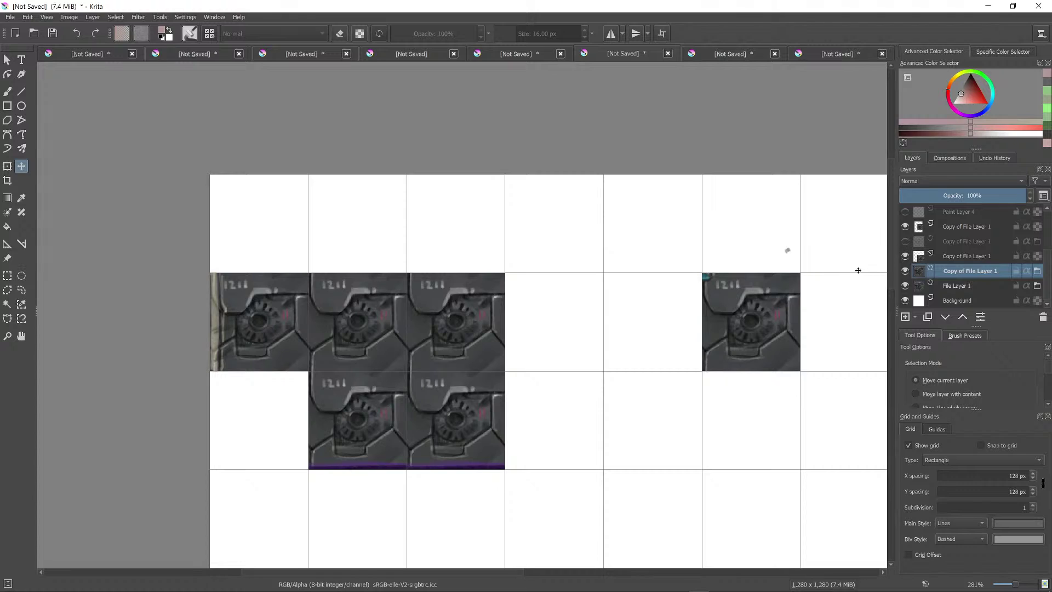
{"action": "scroll", "coordinate": [956, 294], "scroll_direction": "up", "scroll_amount": 1}
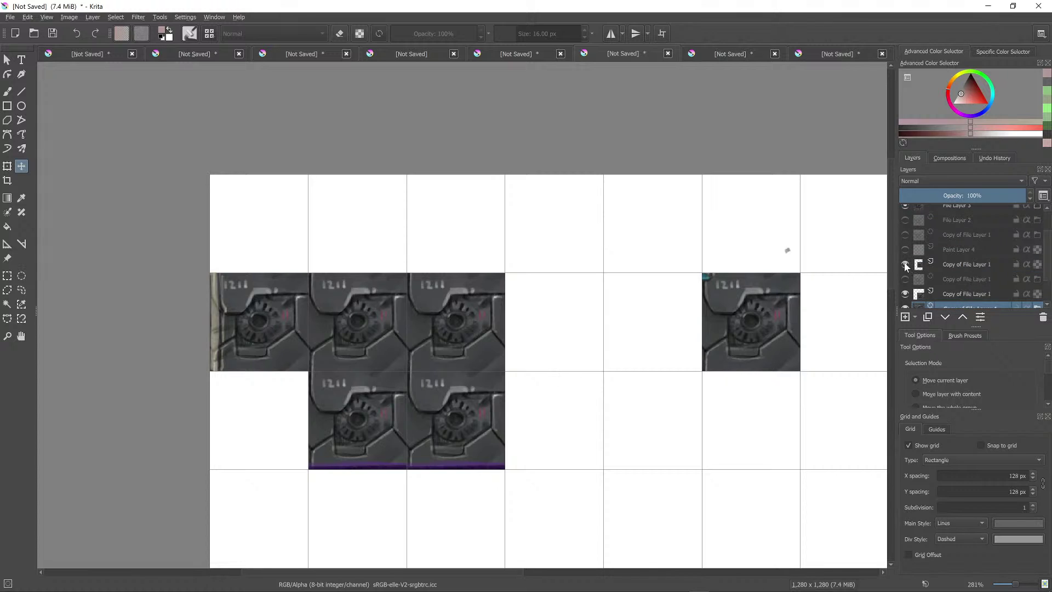
Duplicate File Layer 3 and move the copy one cell left to fill the first cell of the third row.
{"action": "scroll", "coordinate": [955, 239], "scroll_direction": "up", "scroll_amount": 1}
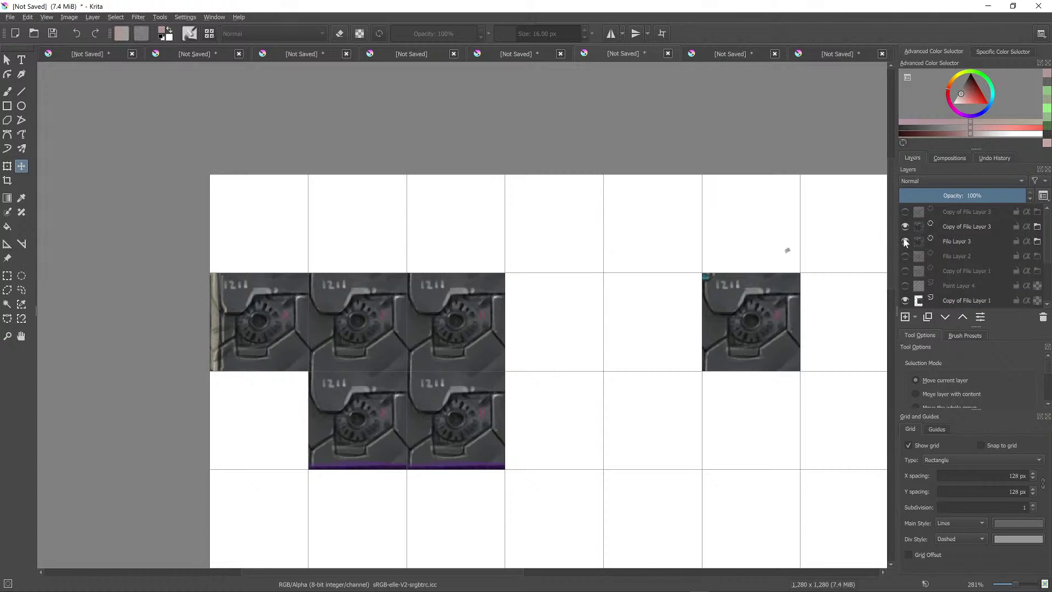
{"action": "left_click", "coordinate": [950, 244]}
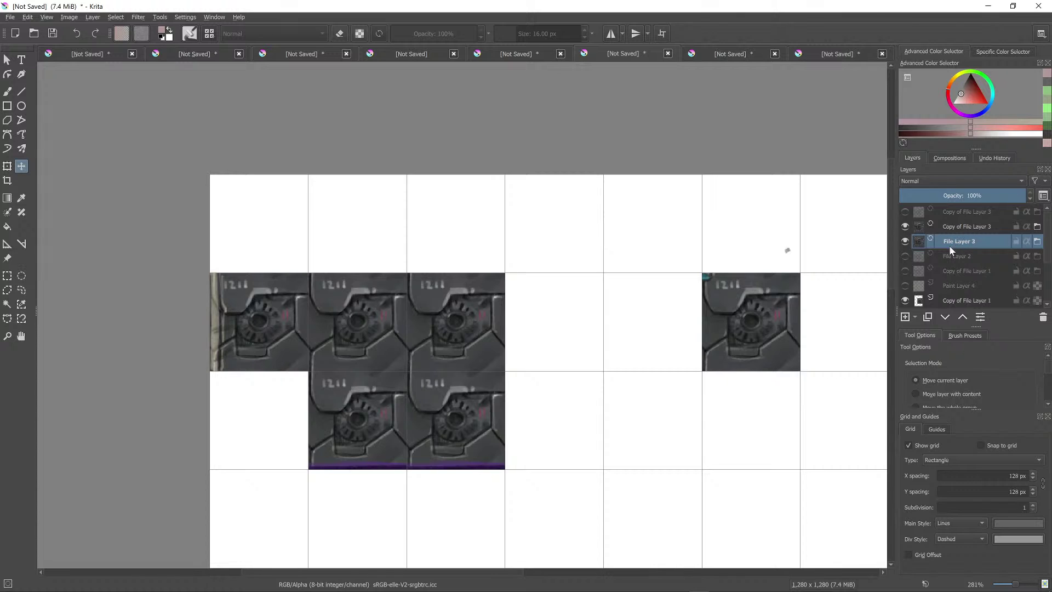
{"action": "key", "text": "ctrl+j"}
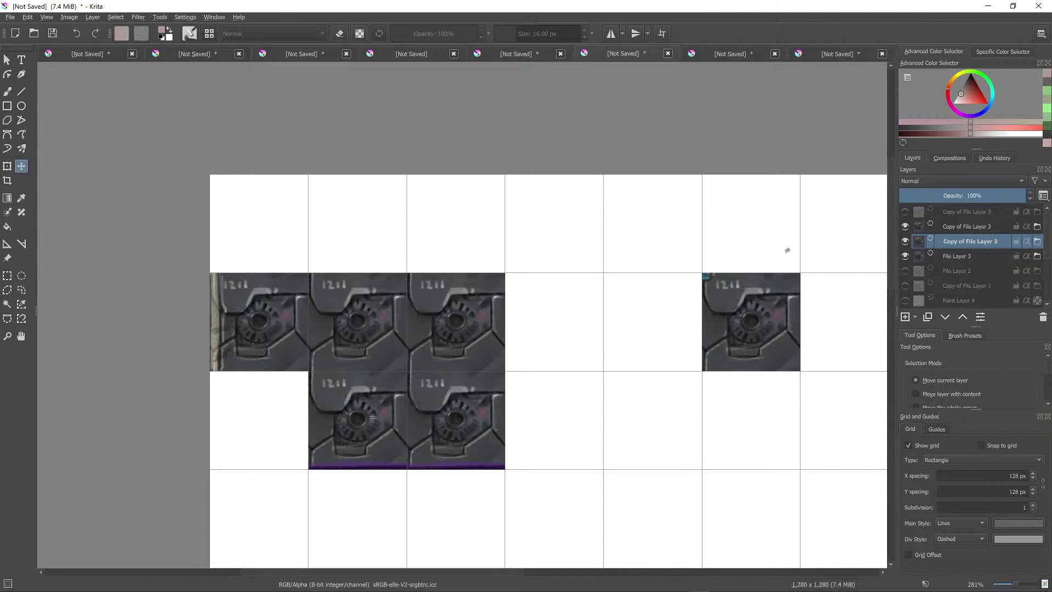
{"action": "left_click_drag", "start_coordinate": [373, 418], "coordinate": [274, 418]}
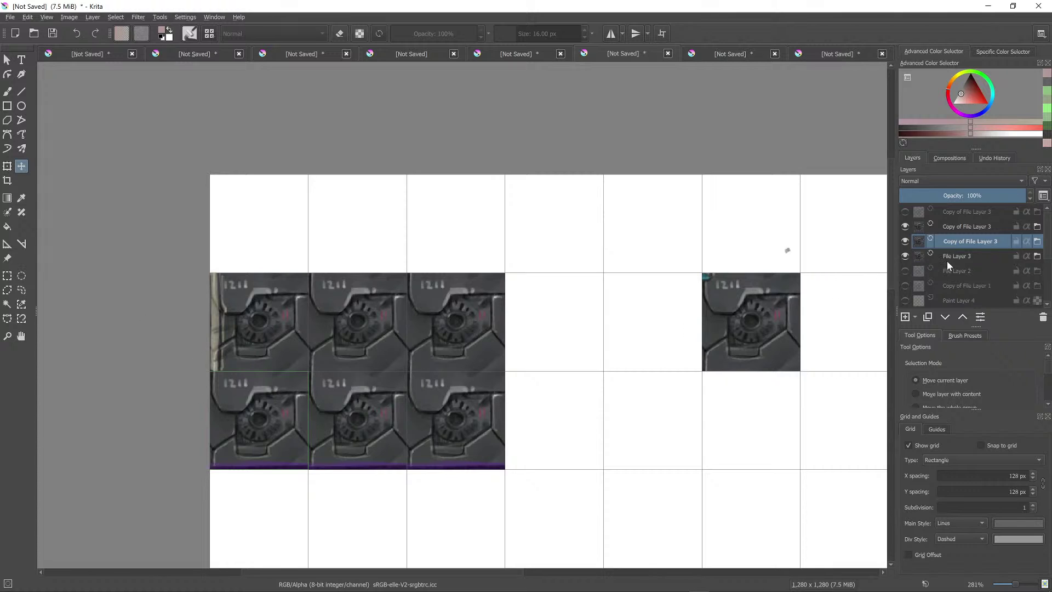
Show File Layer 2 and move its teal-edged tile up one cell into the second cell of the top row.
{"action": "left_click", "coordinate": [904, 270]}
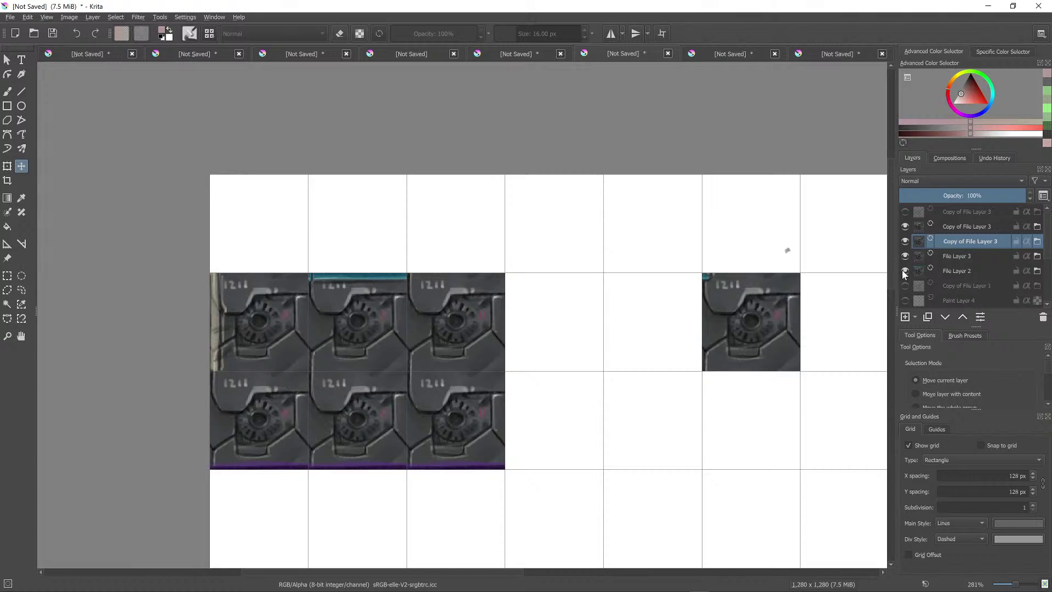
{"action": "left_click", "coordinate": [935, 271]}
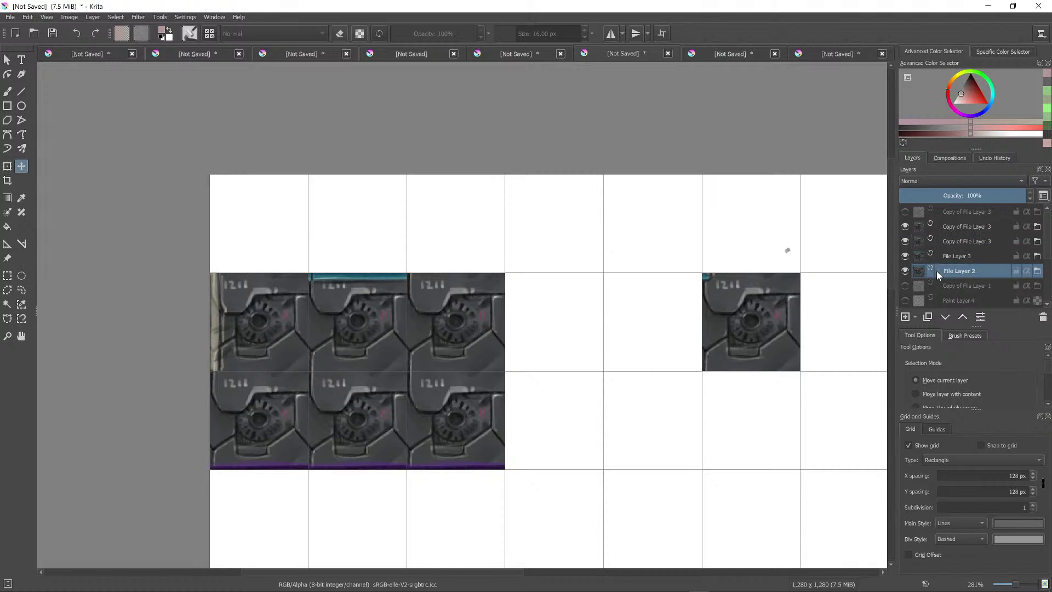
{"action": "left_click_drag", "start_coordinate": [350, 316], "coordinate": [350, 220]}
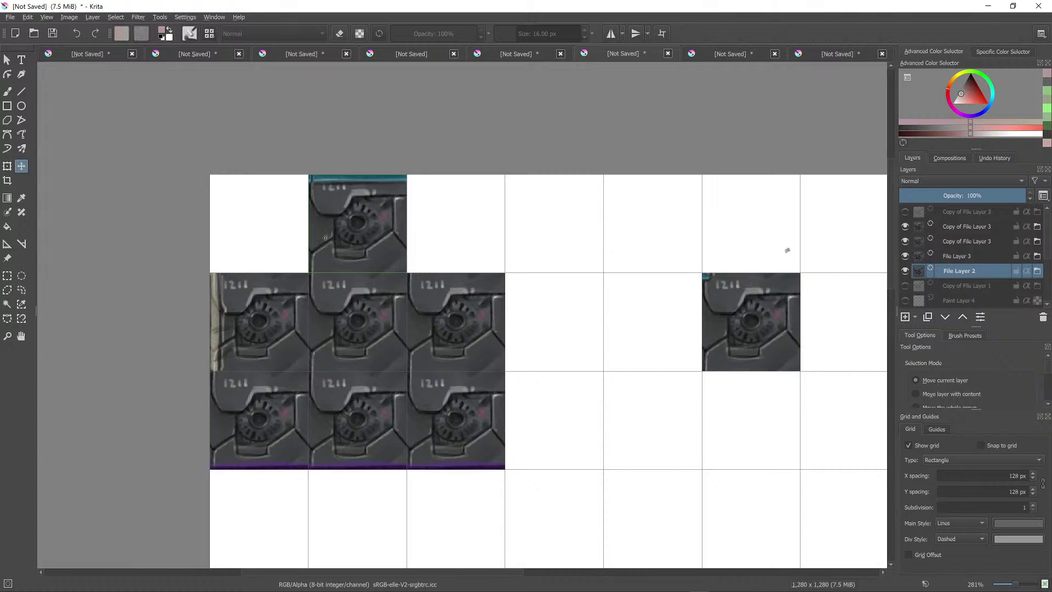
Duplicate the teal-edged tile layer twice and place the copies in the first and third cells of the top row.
{"action": "key", "text": "ctrl+j"}
{"action": "left_click_drag", "start_coordinate": [371, 239], "coordinate": [271, 238]}
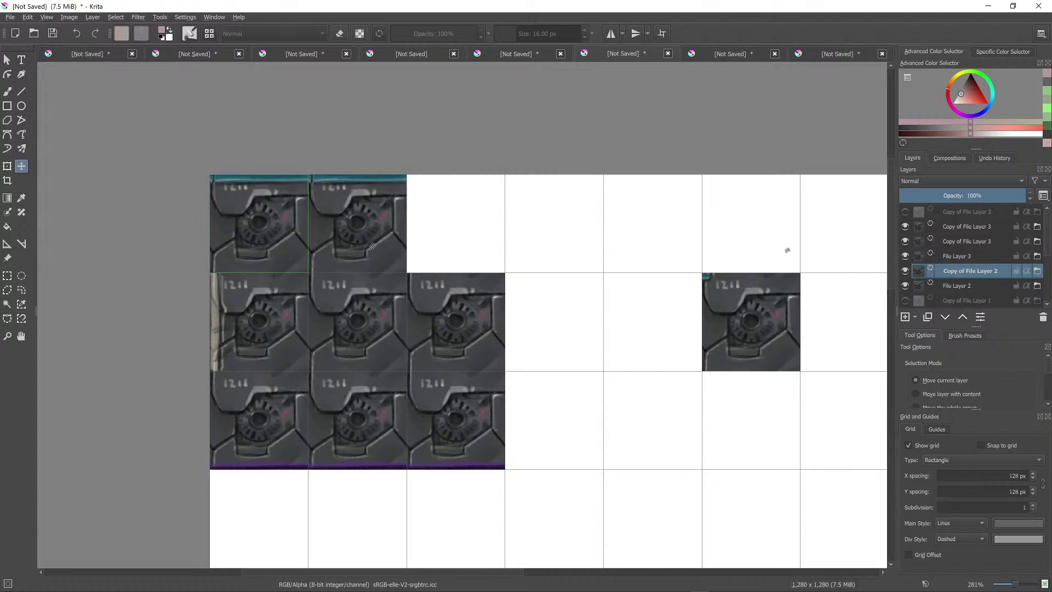
{"action": "key", "text": "ctrl+j"}
{"action": "left_click_drag", "start_coordinate": [262, 249], "coordinate": [458, 247]}
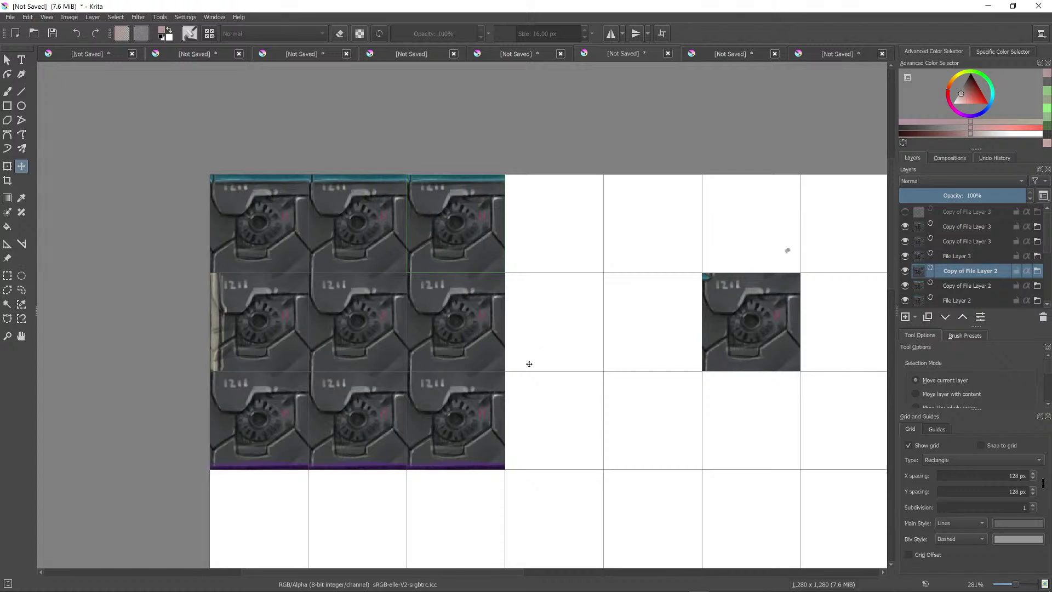
Look through the layer list and check which tile the hidden topmost Copy of File Layer 3 holds.
{"action": "scroll", "coordinate": [526, 356], "scroll_direction": "down", "scroll_amount": 1}
{"action": "scroll", "coordinate": [525, 353], "scroll_direction": "down", "scroll_amount": 1}
{"action": "scroll", "coordinate": [507, 325], "scroll_direction": "up", "scroll_amount": 2}
{"action": "left_click_drag", "start_coordinate": [508, 324], "coordinate": [451, 315]}
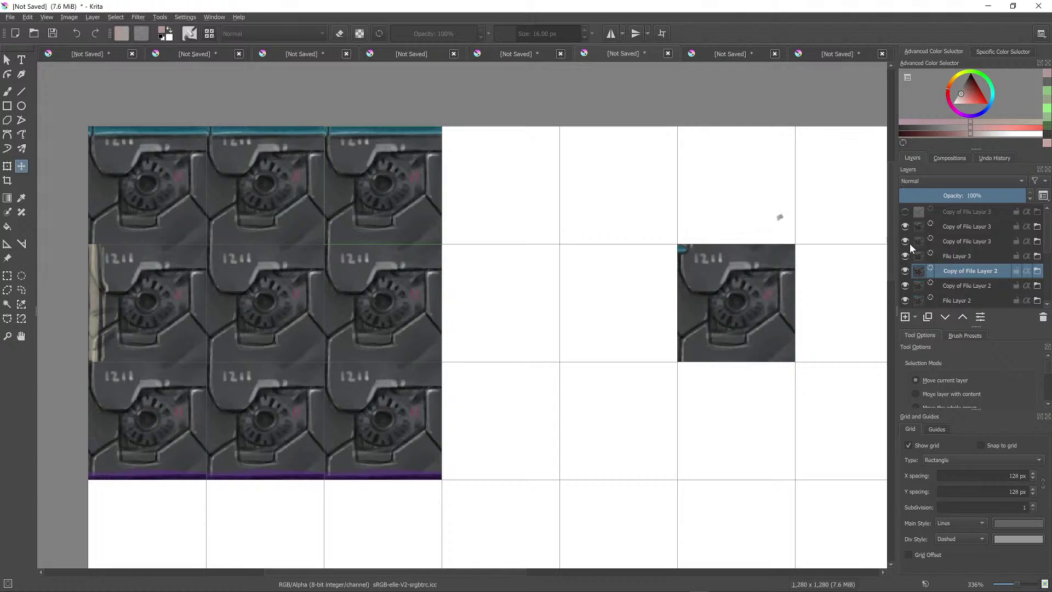
{"action": "scroll", "coordinate": [914, 227], "scroll_direction": "down", "scroll_amount": 3}
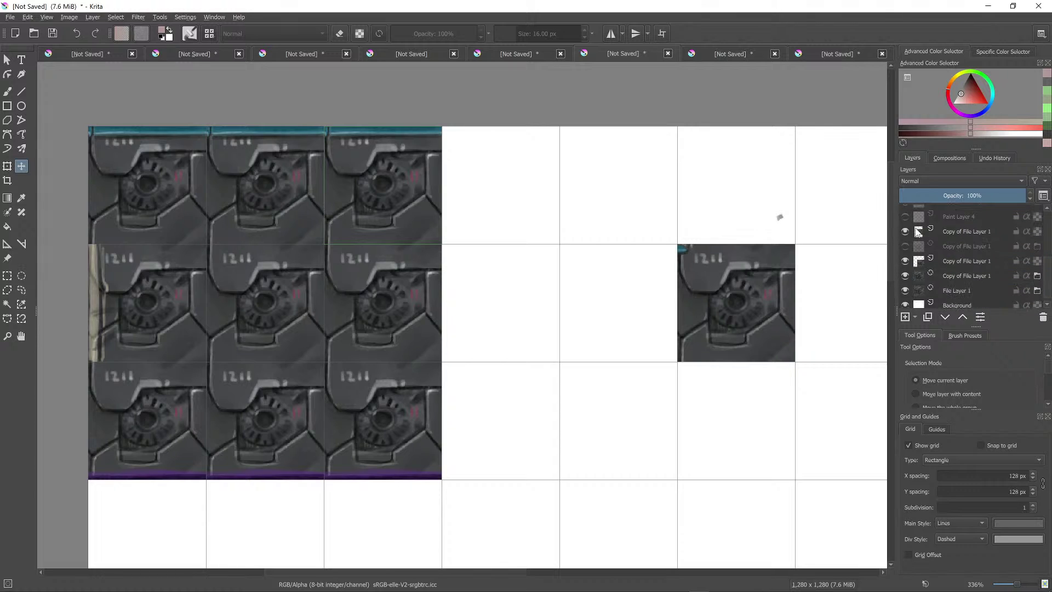
{"action": "scroll", "coordinate": [908, 269], "scroll_direction": "up", "scroll_amount": 3}
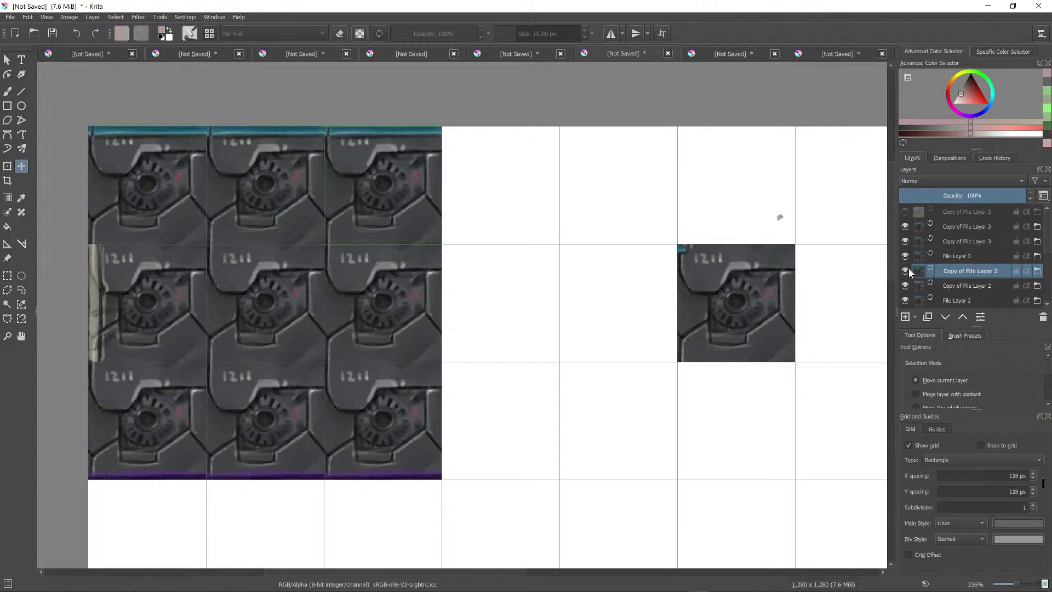
{"action": "left_click", "coordinate": [904, 212]}
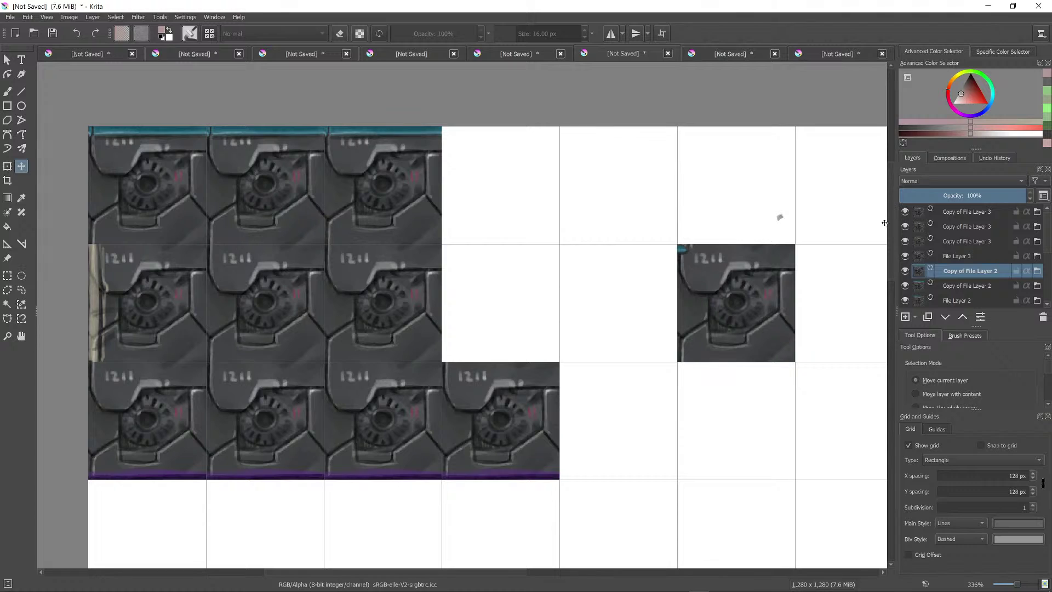
{"action": "left_click", "coordinate": [905, 213]}
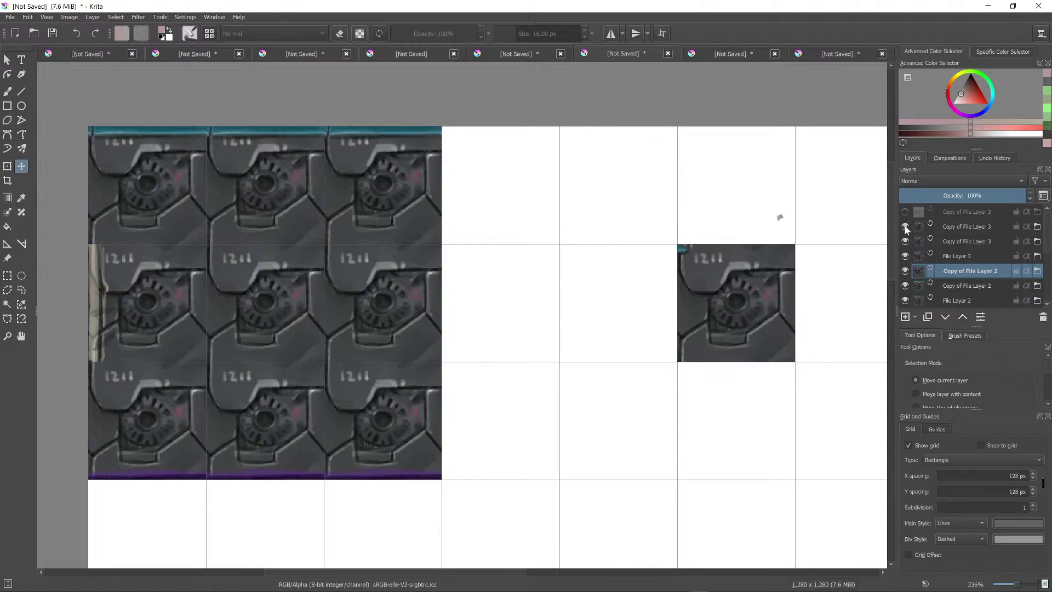
Show the Copy of File Layer 1 above Paint Layer 4 and move its tile directly above the separate teal-cornered tile.
{"action": "scroll", "coordinate": [906, 230], "scroll_direction": "down", "scroll_amount": 1}
{"action": "left_click", "coordinate": [904, 277]}
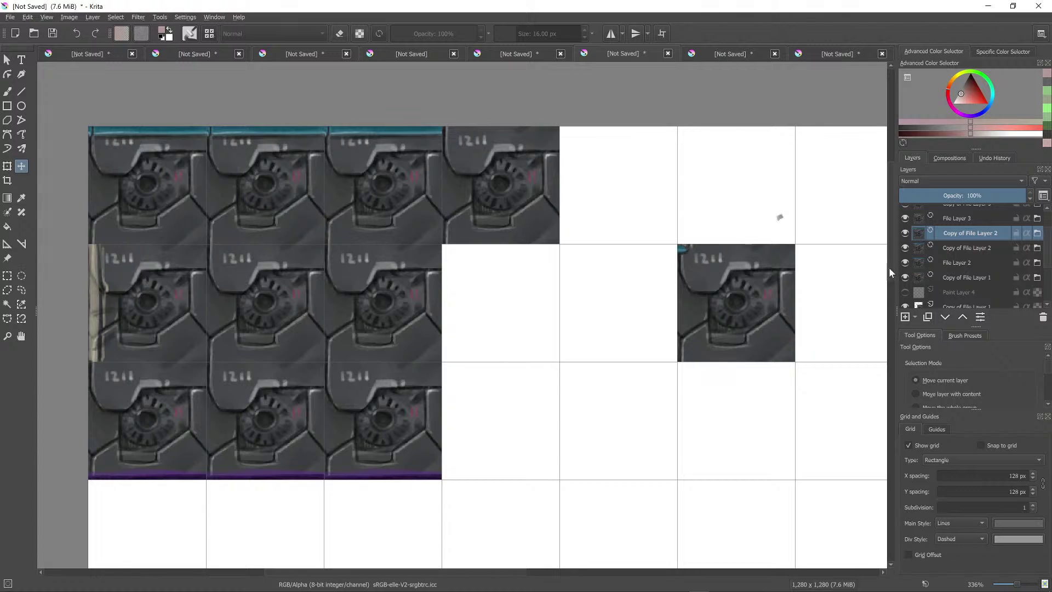
{"action": "key", "text": "Page_Down"}
{"action": "key", "text": "Page_Down"}
{"action": "key", "text": "Page_Down"}
{"action": "left_click_drag", "start_coordinate": [505, 192], "coordinate": [734, 196]}
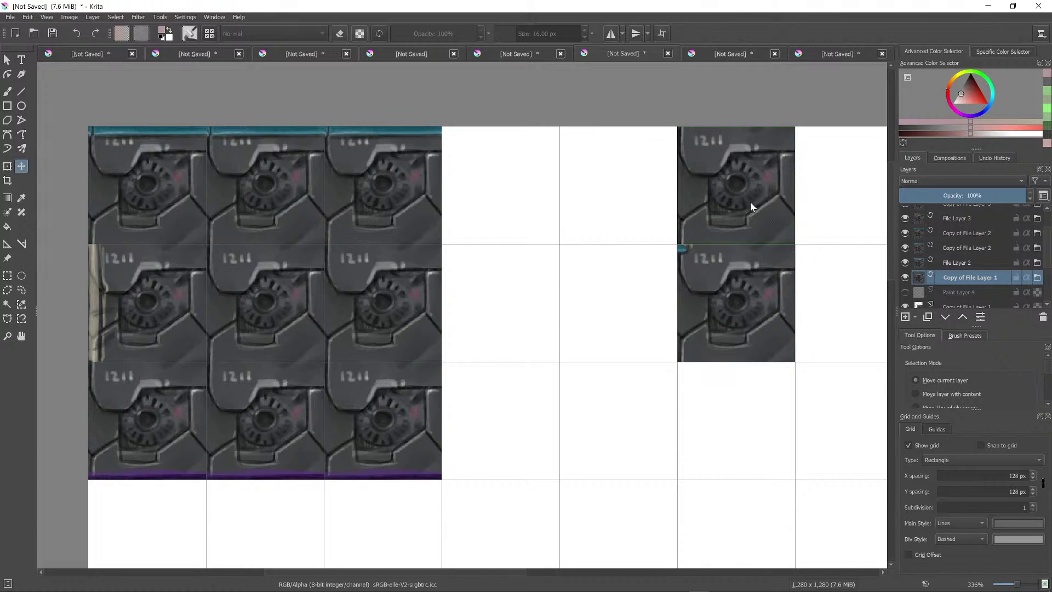
Duplicate the plain Copy of File Layer 1 tile twice and complete a two-by-two block around the teal-cornered tile.
{"action": "key", "text": "ctrl+j"}
{"action": "left_click_drag", "start_coordinate": [749, 198], "coordinate": [625, 196]}
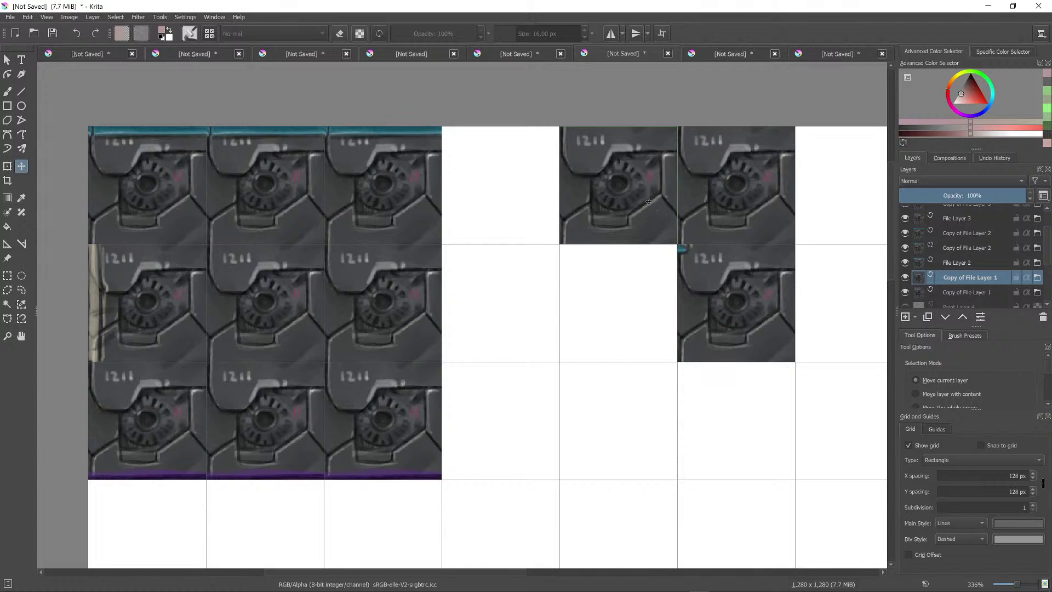
{"action": "key", "text": "ctrl+j"}
{"action": "left_click_drag", "start_coordinate": [631, 180], "coordinate": [627, 293]}
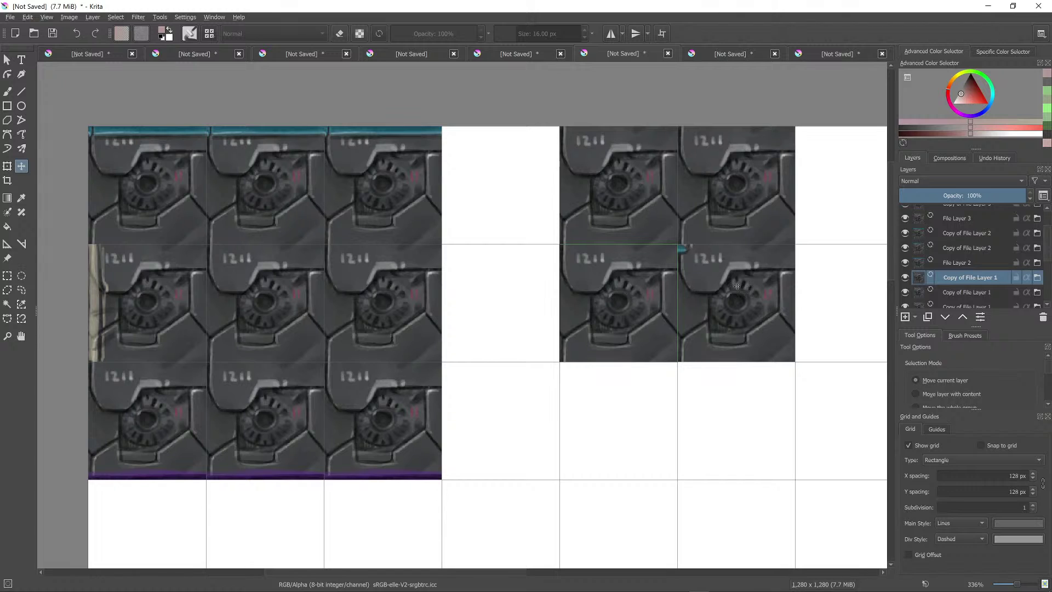
Examine the three-by-three edged block and the separate two-by-two block, both as a whole and in detail.
{"action": "scroll", "coordinate": [737, 285], "scroll_direction": "down", "scroll_amount": 4}
{"action": "scroll", "coordinate": [643, 311], "scroll_direction": "up", "scroll_amount": 3}
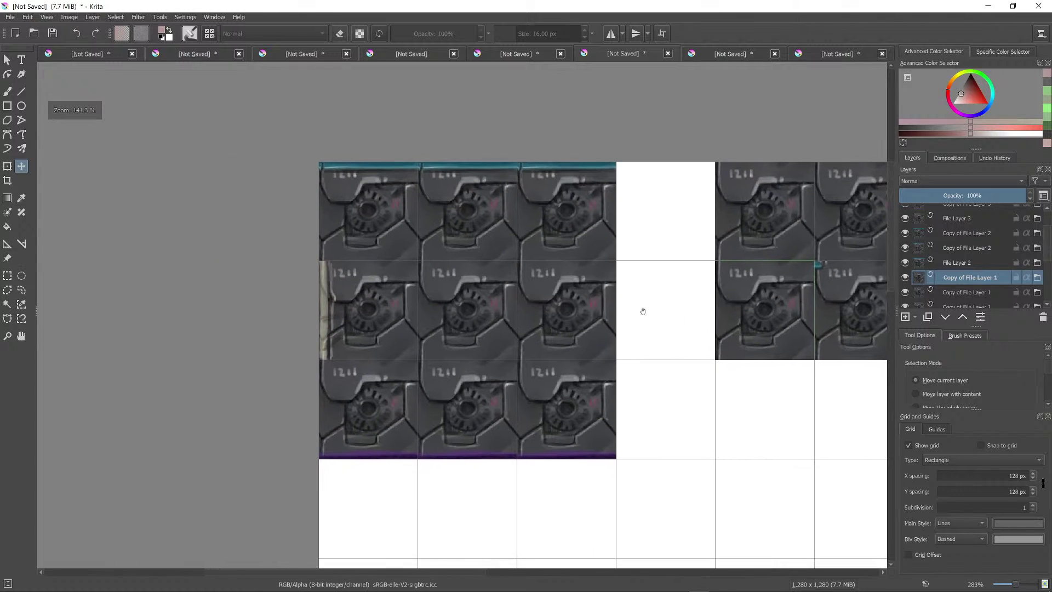
{"action": "scroll", "coordinate": [551, 307], "scroll_direction": "right", "scroll_amount": 5}
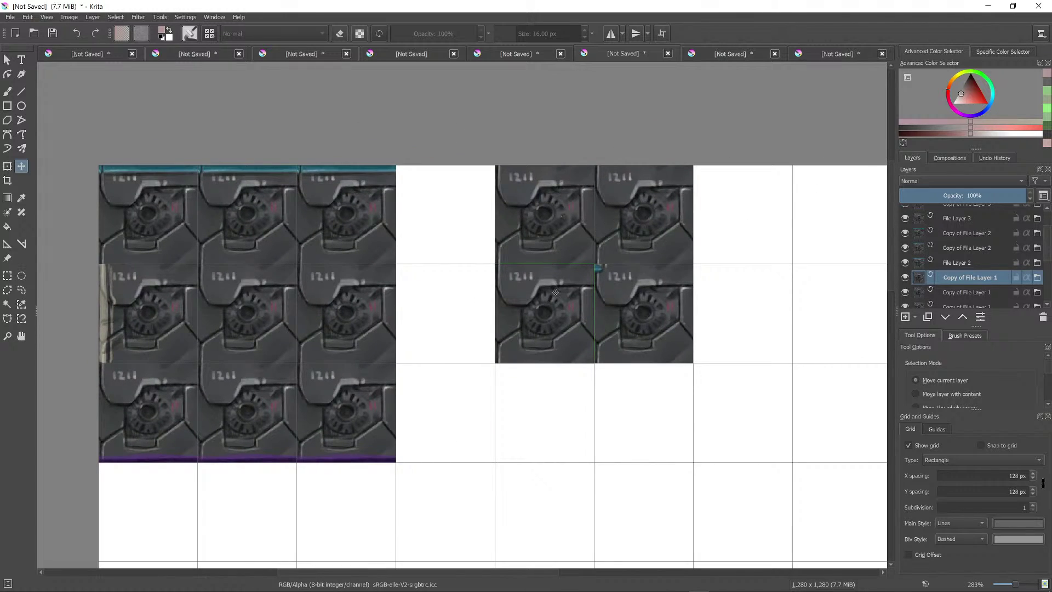
{"action": "scroll", "coordinate": [548, 292], "scroll_direction": "down", "scroll_amount": 4}
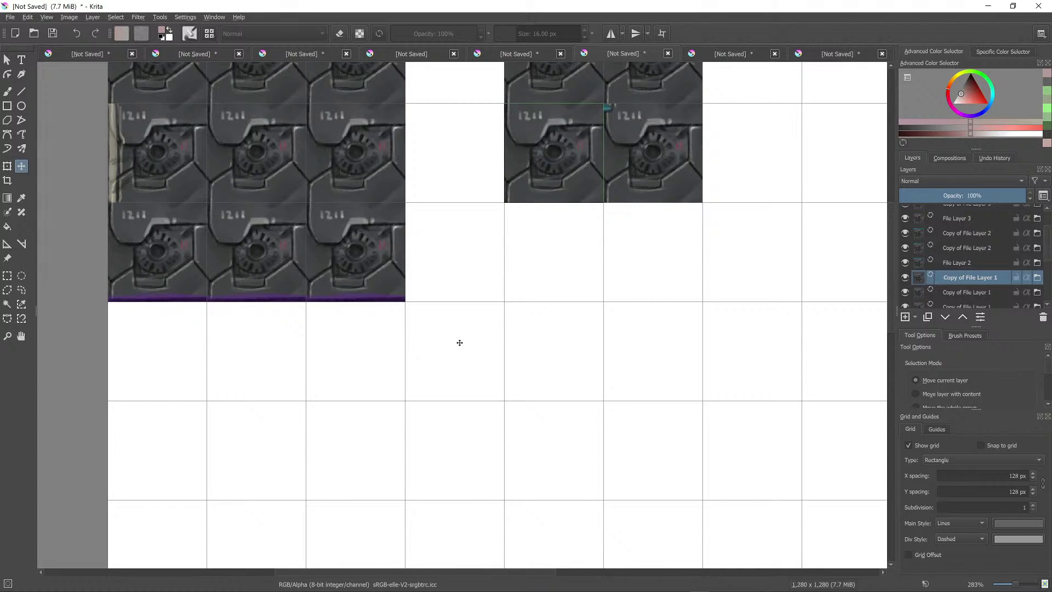
{"action": "scroll", "coordinate": [488, 392], "scroll_direction": "down", "scroll_amount": 3, "text": "ctrl"}
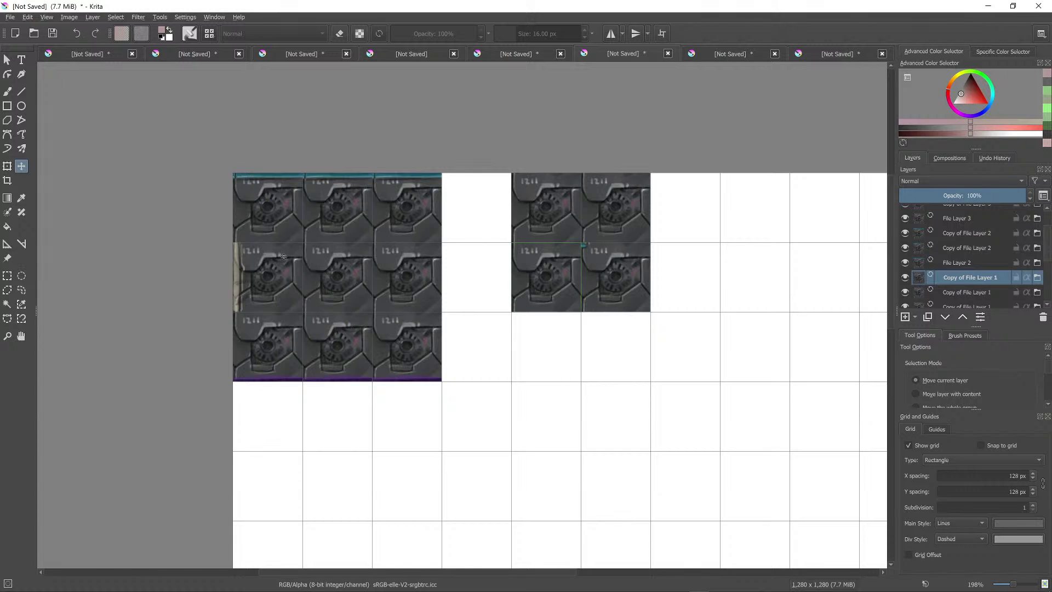
{"action": "scroll", "coordinate": [241, 233], "scroll_direction": "up", "scroll_amount": 8, "text": "ctrl"}
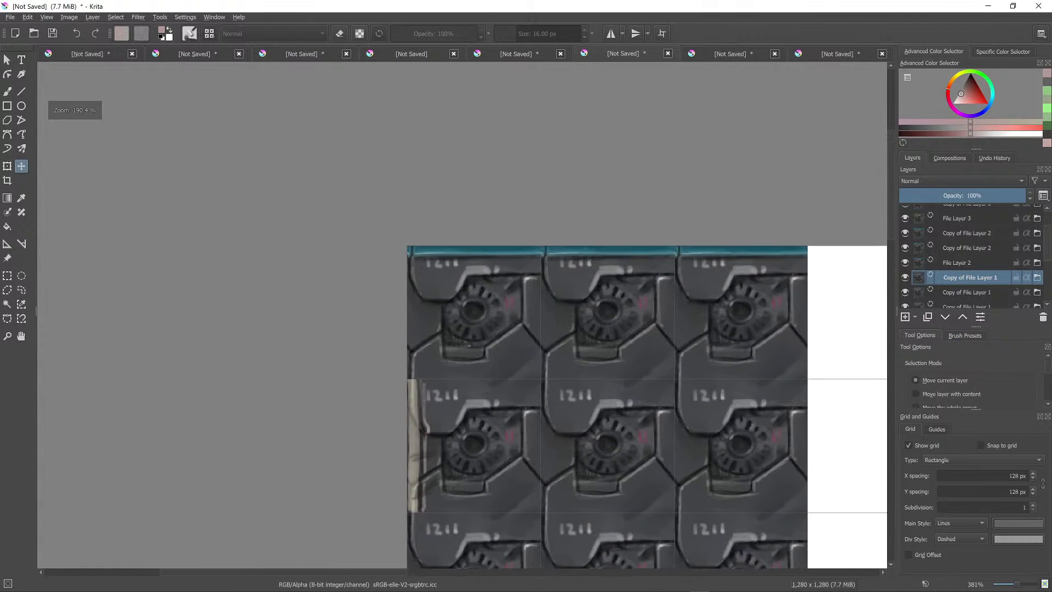
{"action": "scroll", "coordinate": [480, 264], "scroll_direction": "up", "scroll_amount": 2}
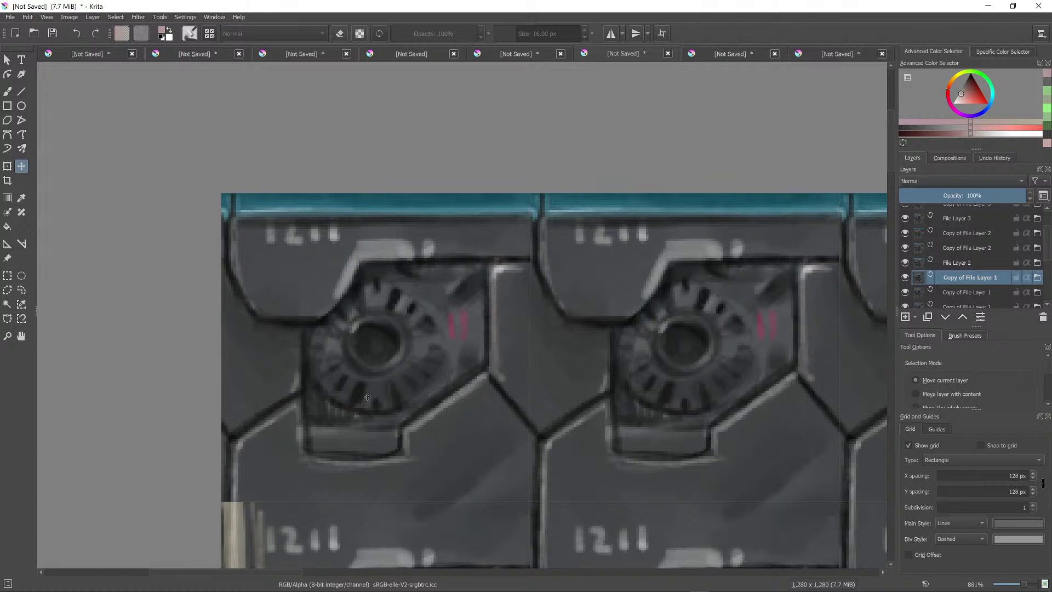
{"action": "scroll", "coordinate": [410, 356], "scroll_direction": "up", "scroll_amount": 5, "text": "ctrl"}
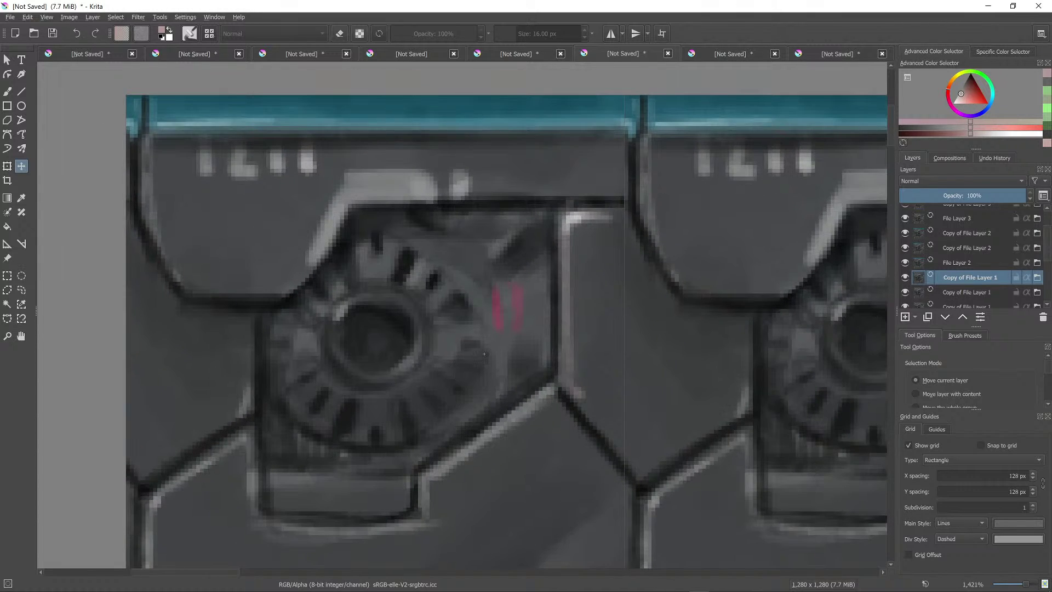
{"action": "scroll", "coordinate": [451, 290], "scroll_direction": "down", "scroll_amount": 3}
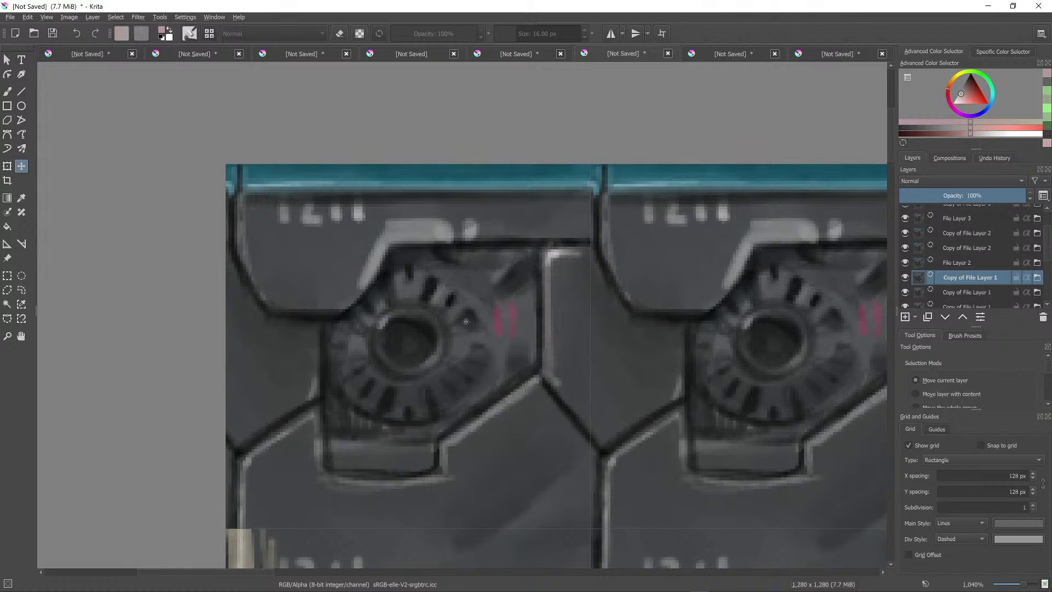
{"action": "scroll", "coordinate": [401, 330], "scroll_direction": "down", "scroll_amount": 4}
{"action": "scroll", "coordinate": [335, 364], "scroll_direction": "down", "scroll_amount": 2}
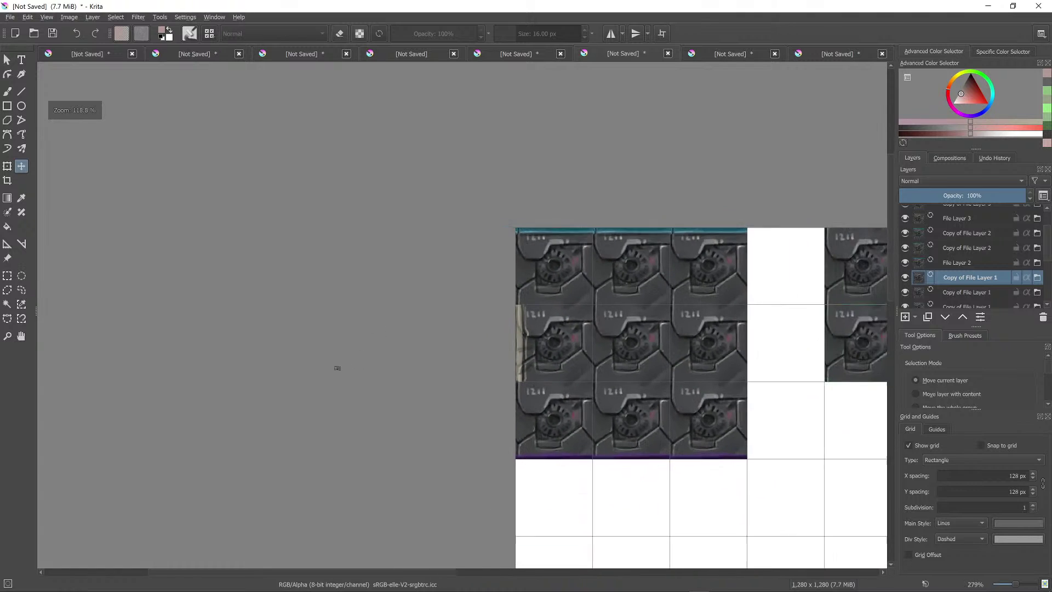
{"action": "scroll", "coordinate": [737, 408], "scroll_direction": "down", "scroll_amount": 2}
{"action": "left_click_drag", "start_coordinate": [737, 409], "coordinate": [491, 288]}
{"action": "scroll", "coordinate": [491, 288], "scroll_direction": "down", "scroll_amount": 2}
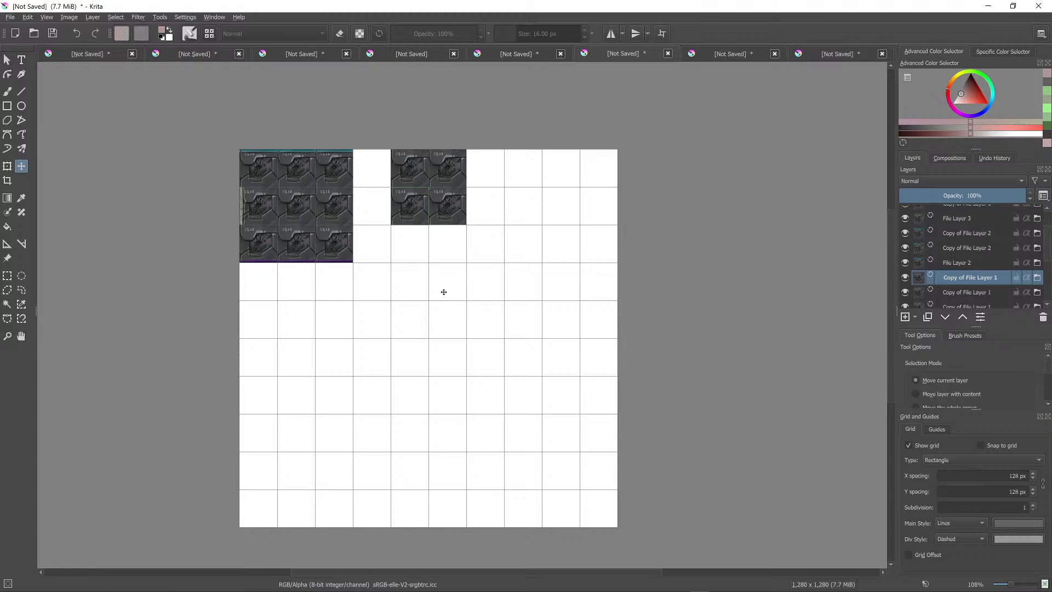
Examine the teal edge of the first top-row tile and its seam with the neighbouring tile up close.
{"action": "scroll", "coordinate": [276, 214], "scroll_direction": "up", "scroll_amount": 8}
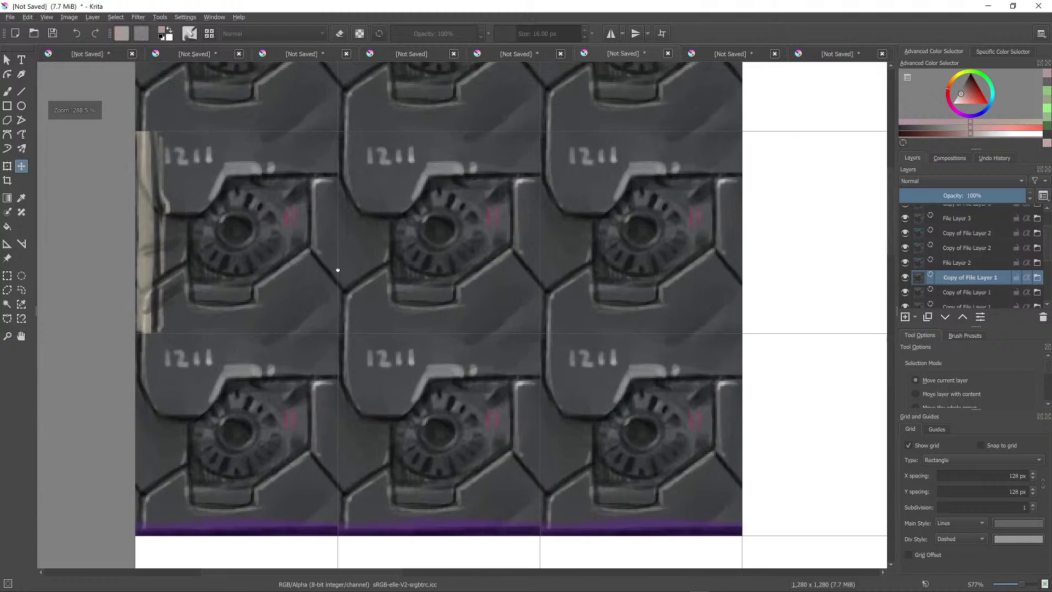
{"action": "scroll", "coordinate": [338, 270], "scroll_direction": "up", "scroll_amount": 4}
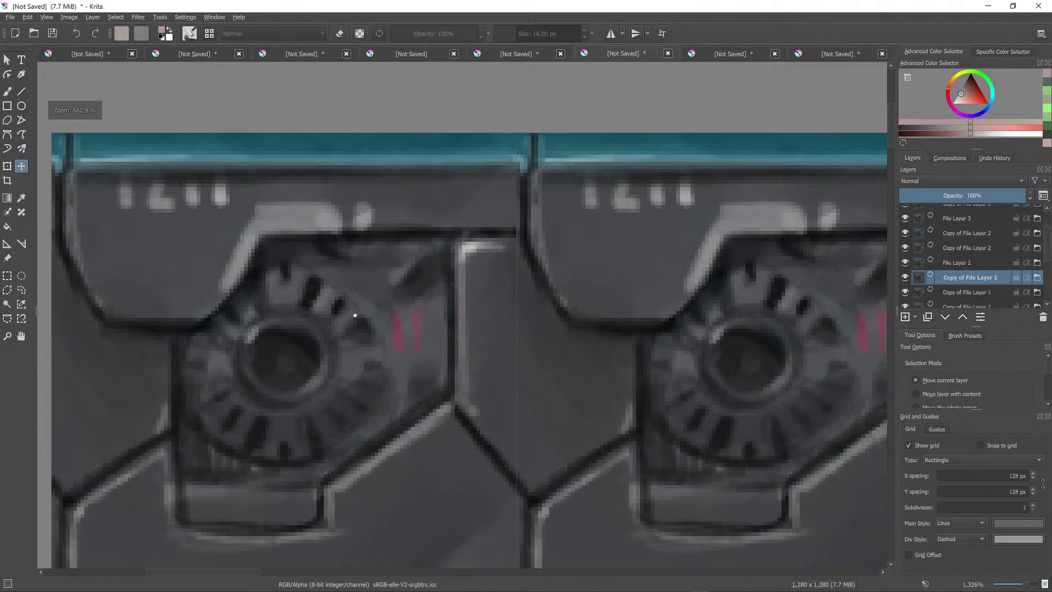
{"action": "scroll", "coordinate": [355, 316], "scroll_direction": "down", "scroll_amount": 2}
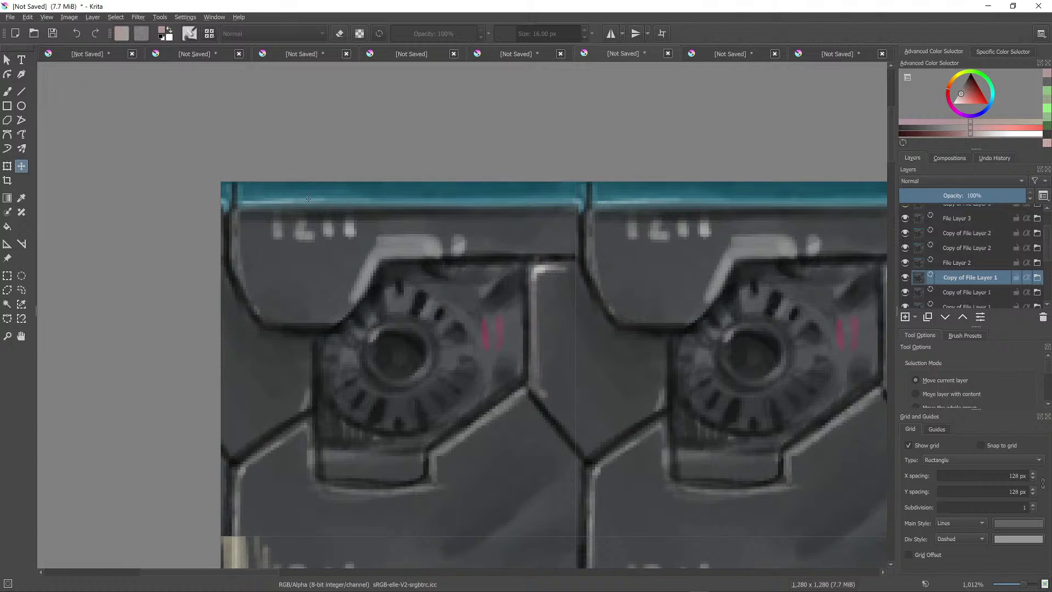
{"action": "scroll", "coordinate": [305, 274], "scroll_direction": "up", "scroll_amount": 1}
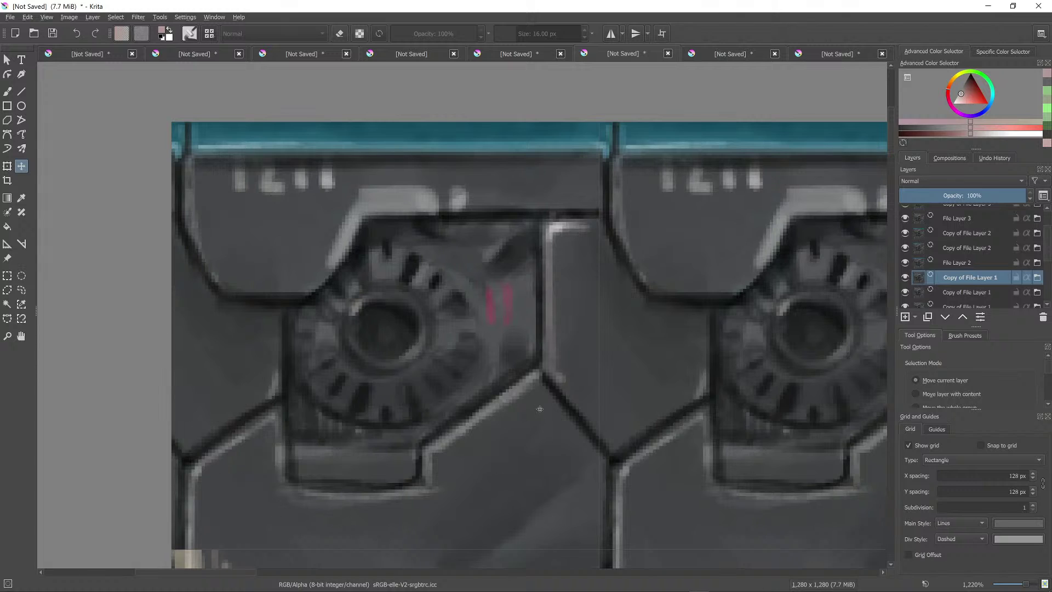
{"action": "left_click_drag", "start_coordinate": [390, 380], "coordinate": [384, 414]}
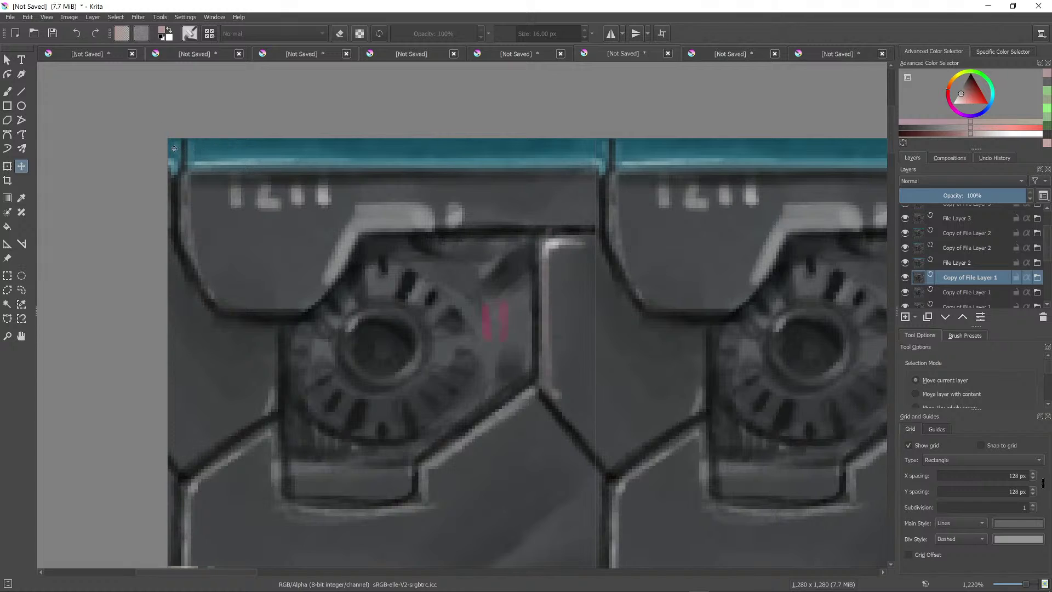
{"action": "left_click_drag", "start_coordinate": [171, 148], "coordinate": [133, 142]}
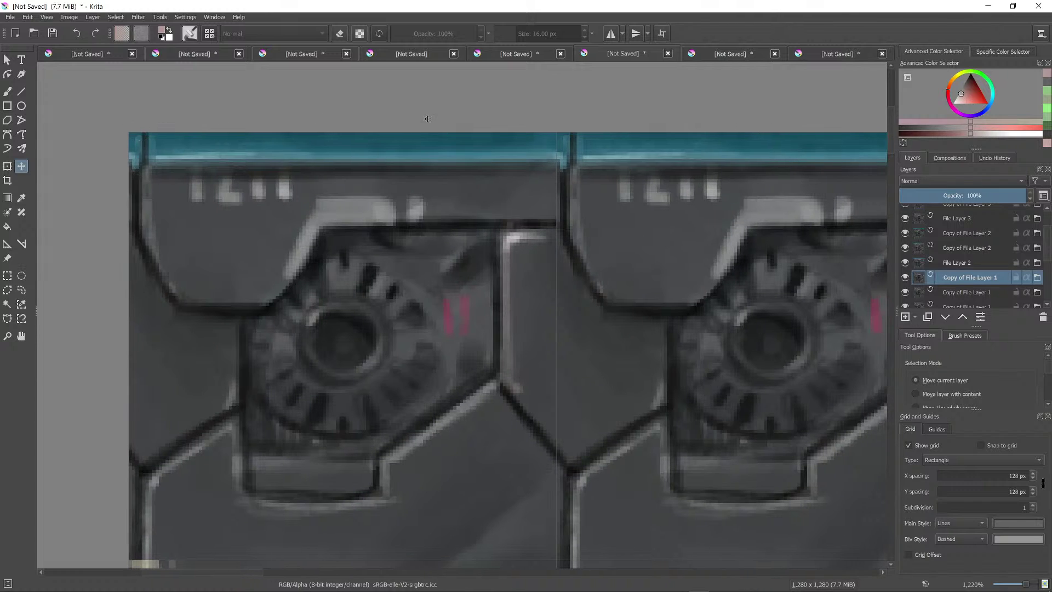
{"action": "left_click_drag", "start_coordinate": [348, 404], "coordinate": [365, 396]}
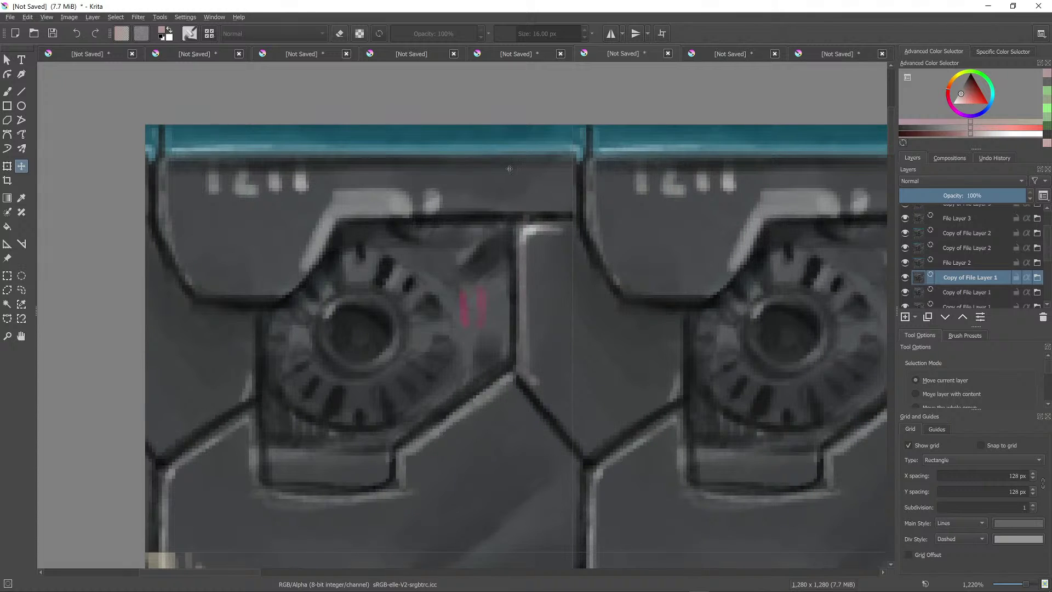
Examine the teal top-row seams and the beige left edge up close, and compare the three-by-three block with the two-by-two block.
{"action": "left_click_drag", "start_coordinate": [498, 521], "coordinate": [359, 511]}
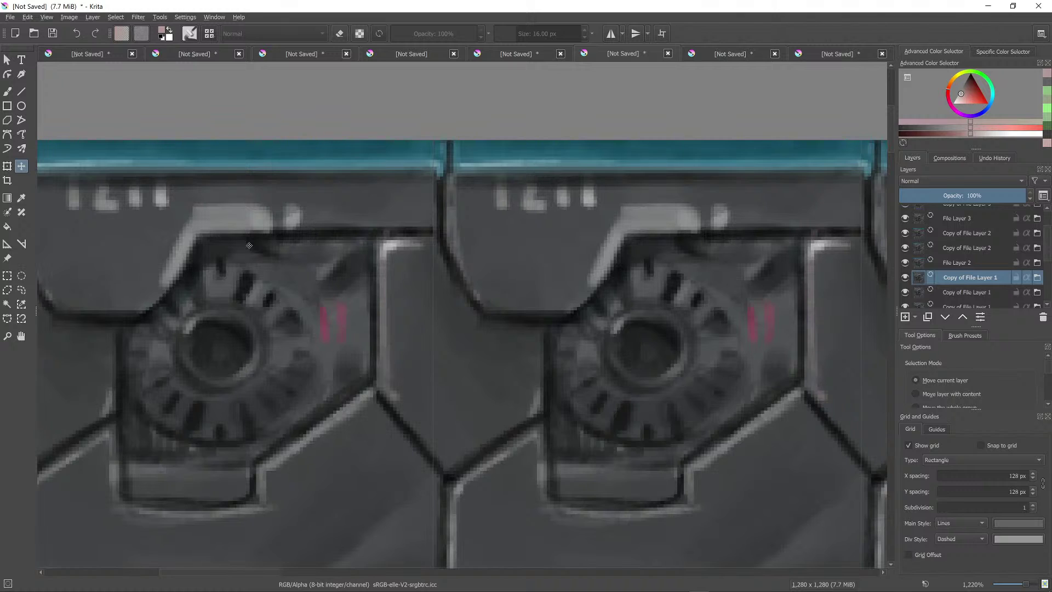
{"action": "left_click_drag", "start_coordinate": [769, 289], "coordinate": [579, 257]}
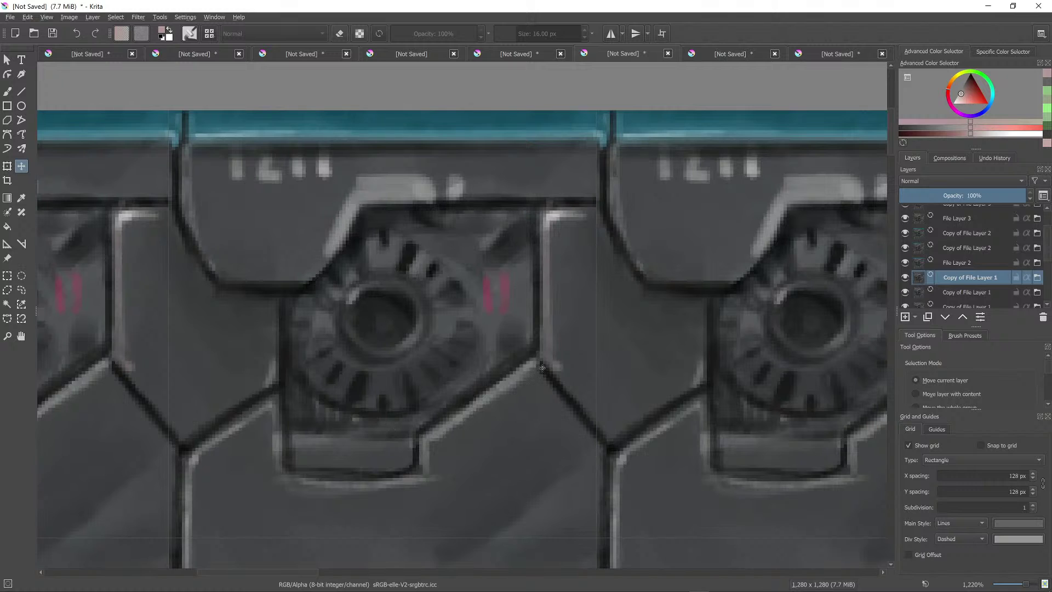
{"action": "left_click_drag", "start_coordinate": [498, 159], "coordinate": [511, 166]}
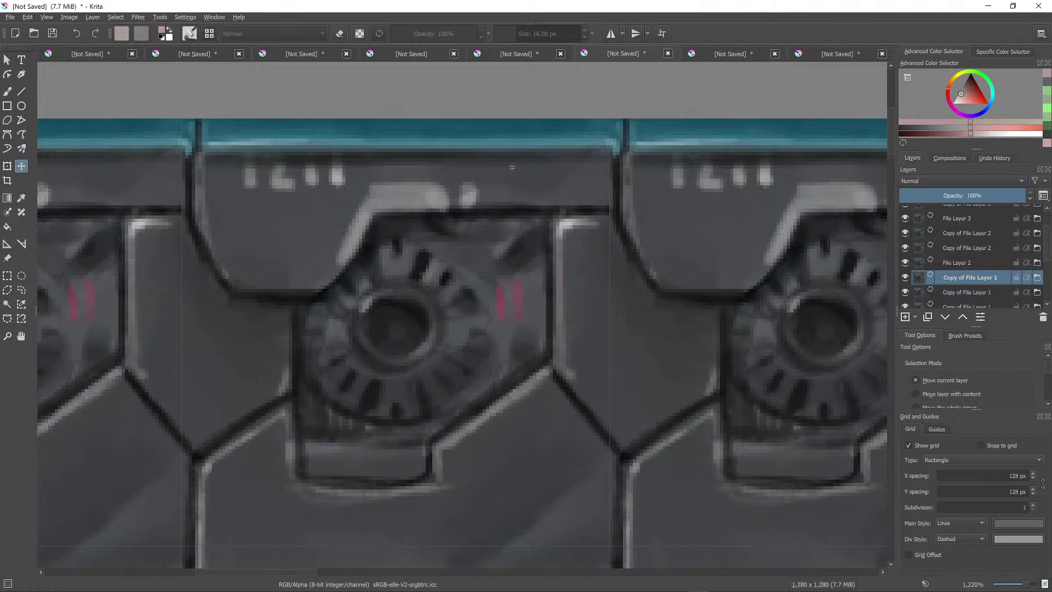
{"action": "left_click_drag", "start_coordinate": [182, 450], "coordinate": [500, 236]}
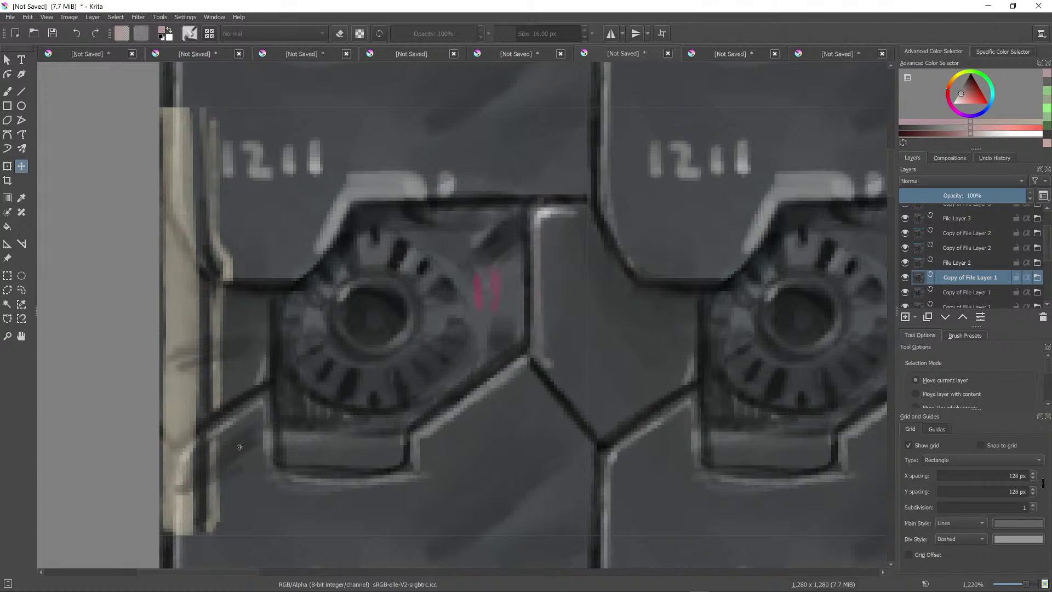
{"action": "scroll", "coordinate": [549, 232], "scroll_direction": "down", "scroll_amount": 8}
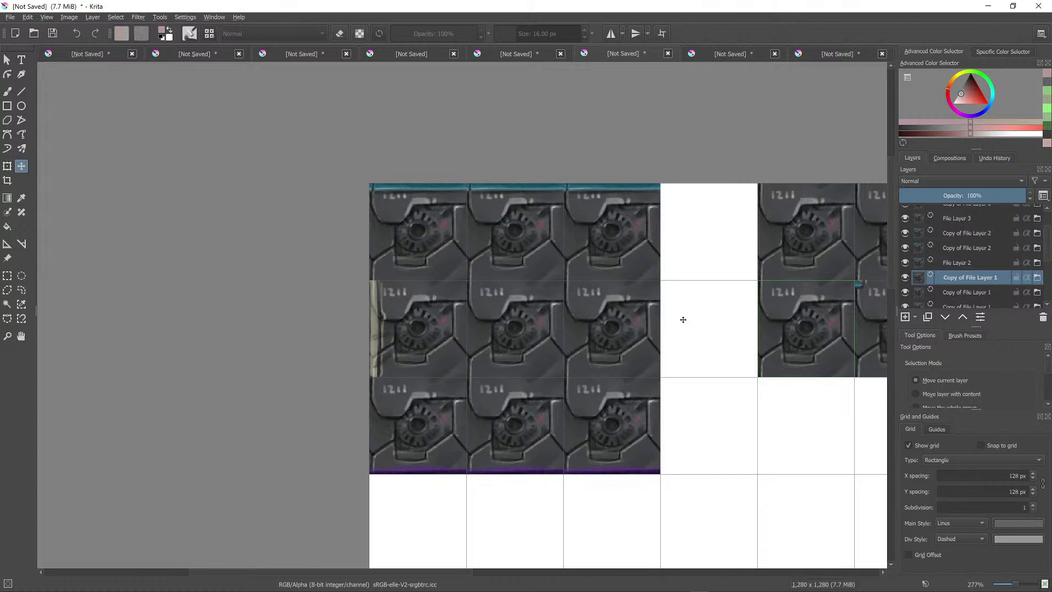
{"action": "left_click_drag", "start_coordinate": [685, 327], "coordinate": [613, 342]}
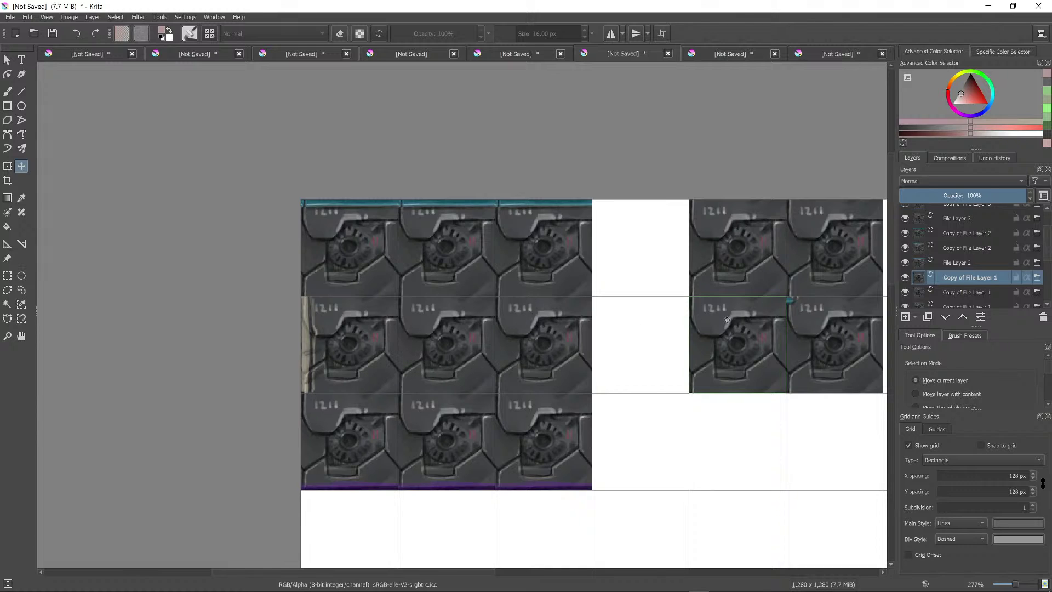
{"action": "scroll", "coordinate": [558, 336], "scroll_direction": "right", "scroll_amount": 5}
{"action": "left_click_drag", "start_coordinate": [558, 336], "coordinate": [606, 327]}
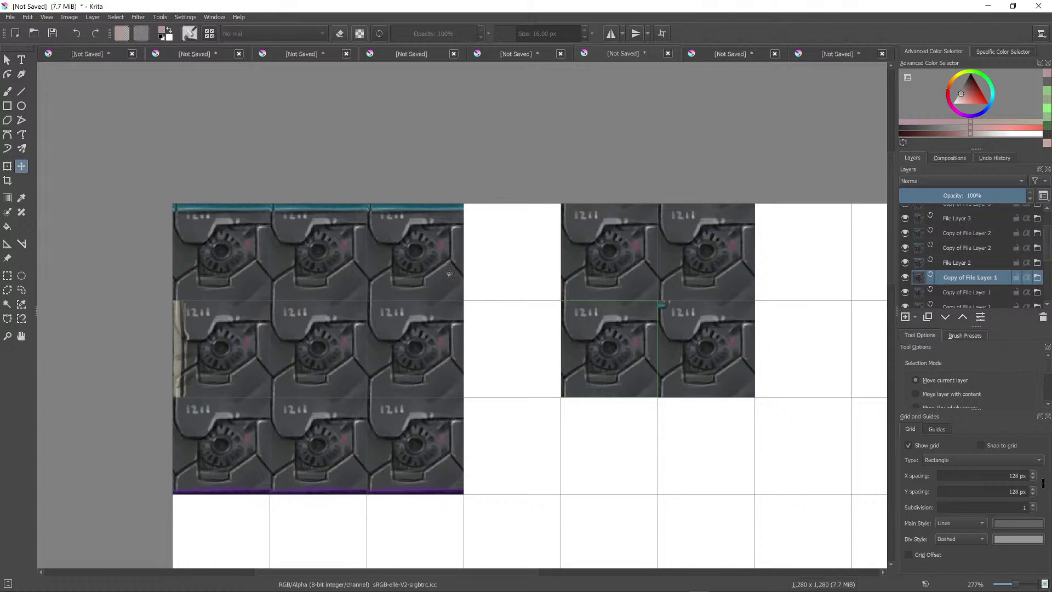
{"action": "scroll", "coordinate": [449, 274], "scroll_direction": "up", "scroll_amount": 2}
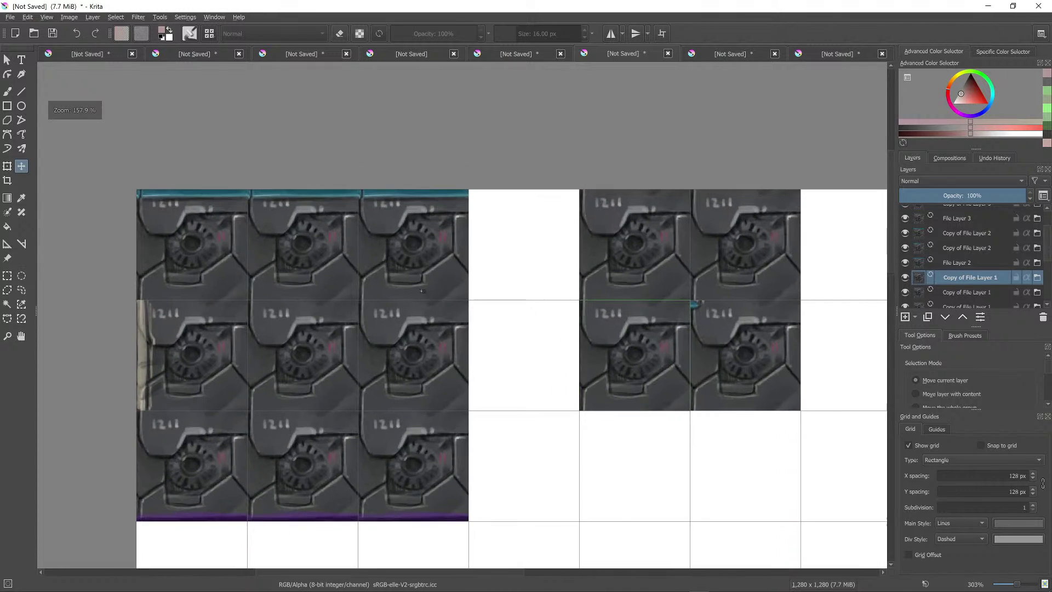
{"action": "scroll", "coordinate": [437, 294], "scroll_direction": "up", "scroll_amount": 3}
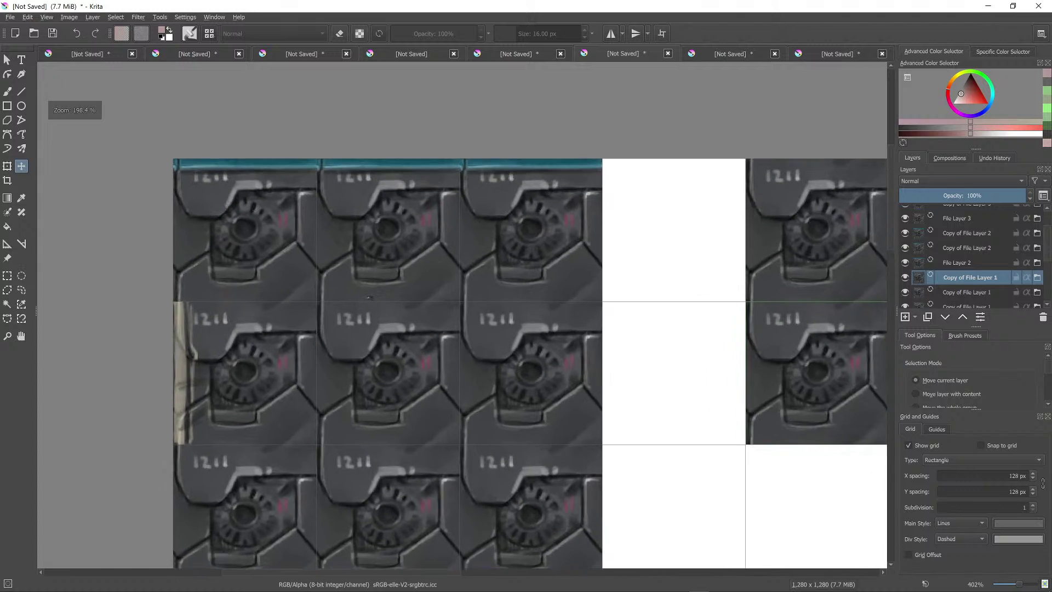
{"action": "scroll", "coordinate": [422, 274], "scroll_direction": "up", "scroll_amount": 1}
{"action": "left_click_drag", "start_coordinate": [422, 274], "coordinate": [335, 237]}
{"action": "scroll", "coordinate": [356, 251], "scroll_direction": "down", "scroll_amount": 3}
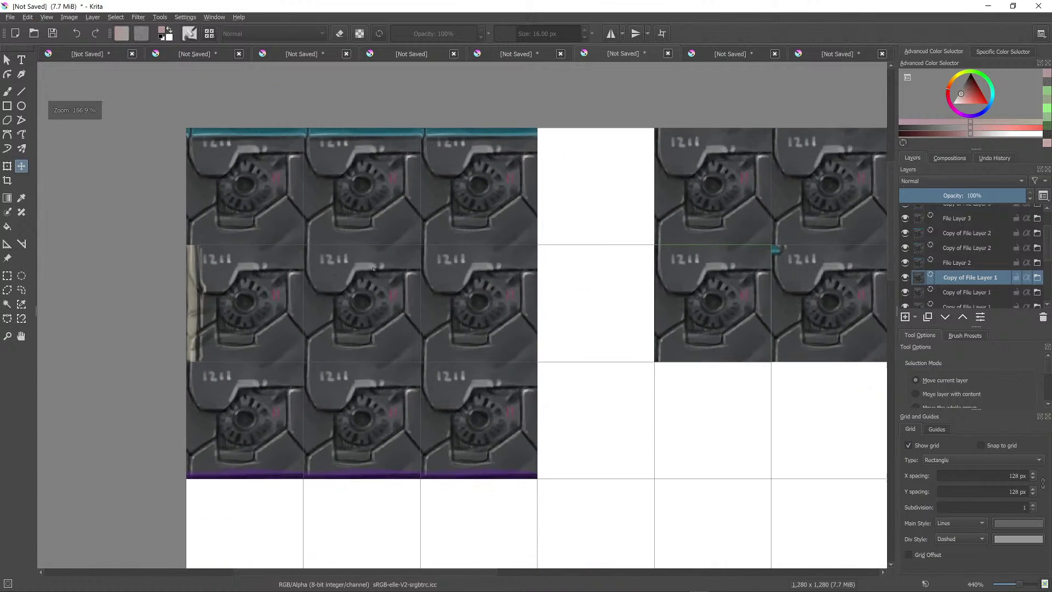
{"action": "left_click_drag", "start_coordinate": [611, 282], "coordinate": [586, 314]}
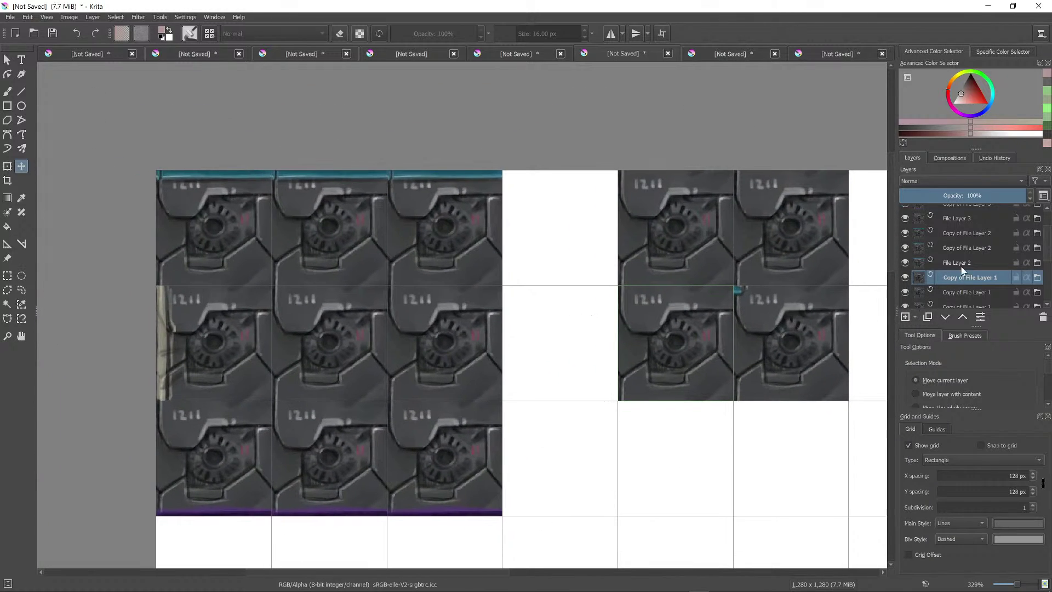
Select the visible uppermost Copy of File Layer 3 and sample the purple of the block's bottom edge as the brush colour.
{"action": "scroll", "coordinate": [968, 221], "scroll_direction": "up", "scroll_amount": 1}
{"action": "left_click", "coordinate": [965, 226]}
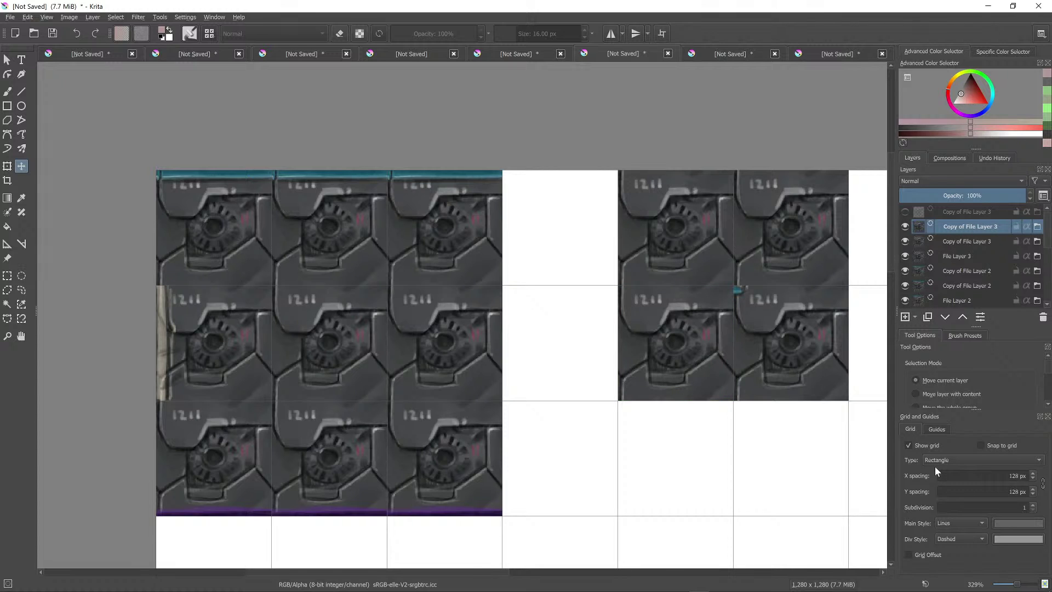
{"action": "scroll", "coordinate": [729, 293], "scroll_direction": "up", "scroll_amount": 4}
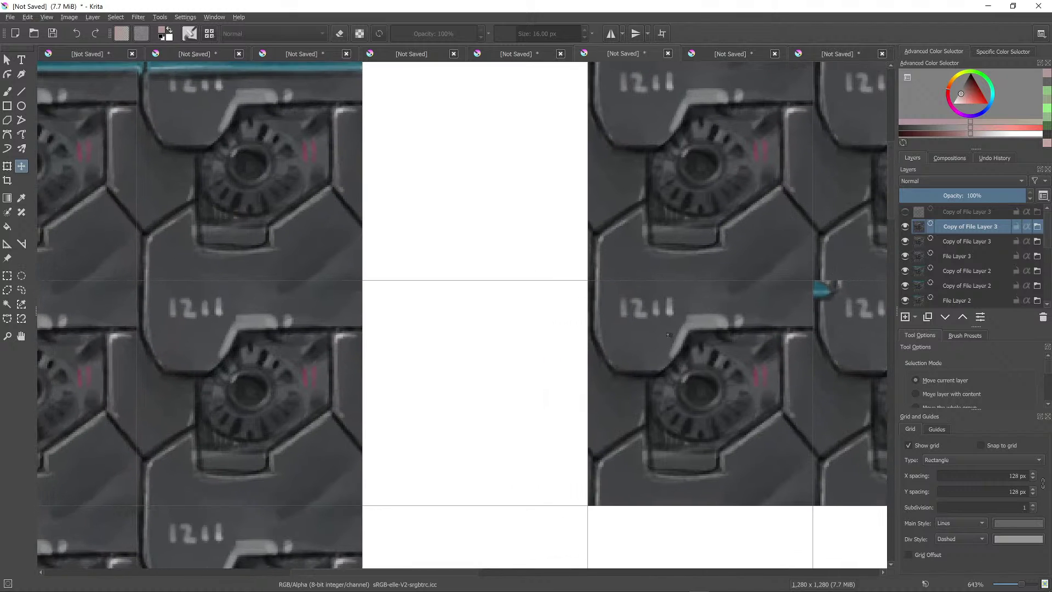
{"action": "scroll", "coordinate": [668, 335], "scroll_direction": "down", "scroll_amount": 4}
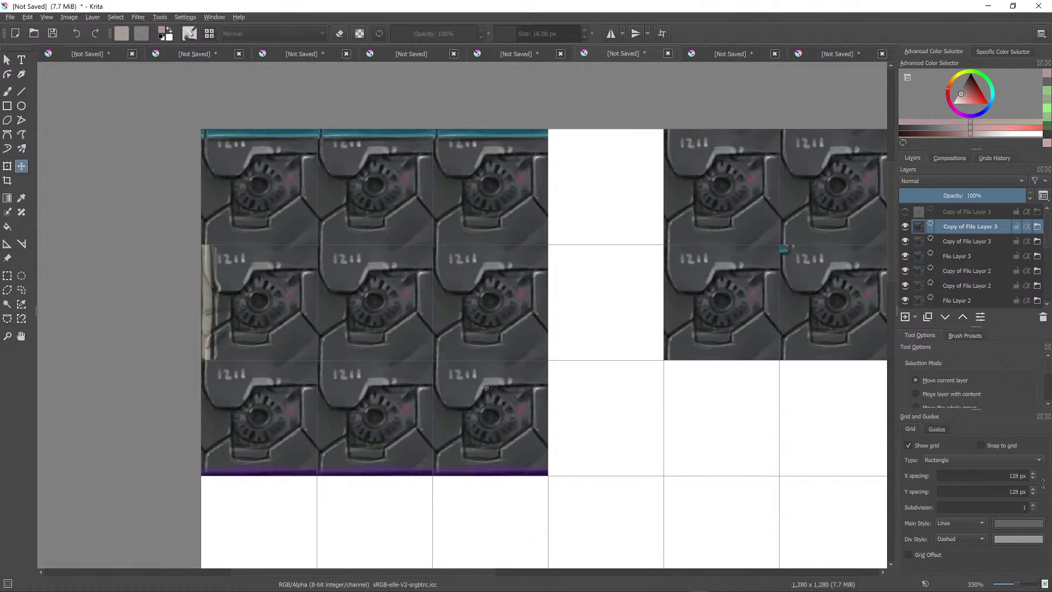
{"action": "key", "text": "b"}
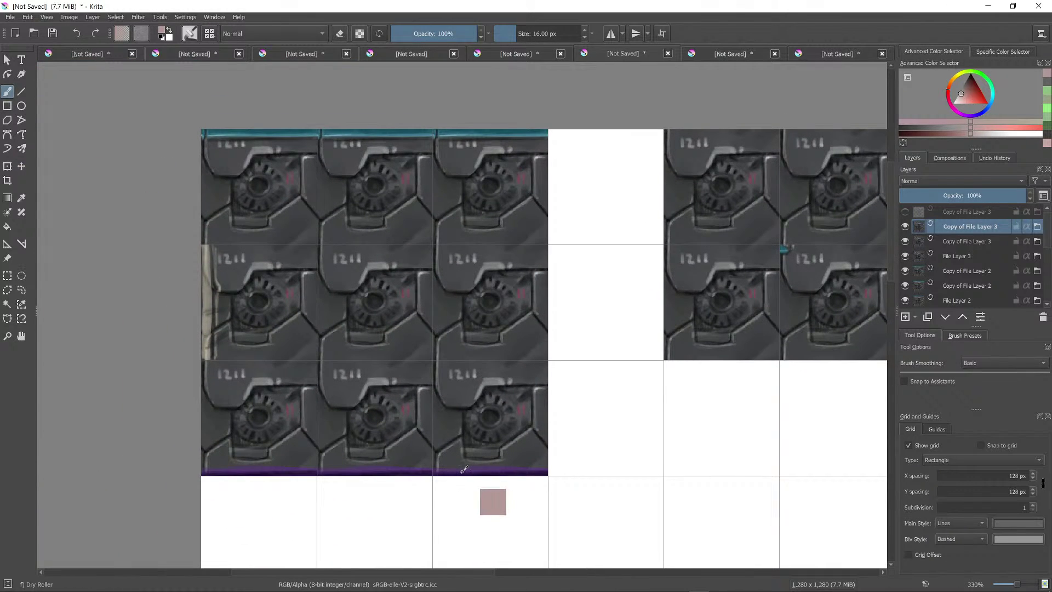
{"action": "left_click", "coordinate": [459, 469], "text": "ctrl"}
{"action": "scroll", "coordinate": [475, 421], "scroll_direction": "right", "scroll_amount": 5}
{"action": "scroll", "coordinate": [475, 421], "scroll_direction": "up", "scroll_amount": 1}
{"action": "scroll", "coordinate": [542, 320], "scroll_direction": "up", "scroll_amount": 5}
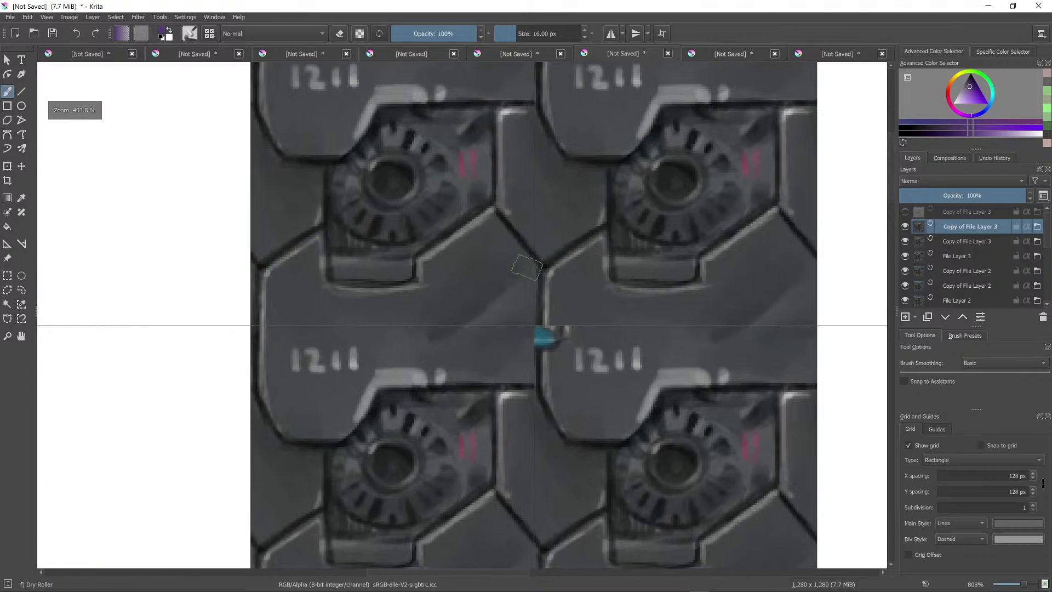
Add a new paint layer and paint a short purple stroke with a 6 px brush just above the central teal mark.
{"action": "key", "text": "bracketleft"}
{"action": "key", "text": "bracketleft"}
{"action": "key", "text": "bracketleft"}
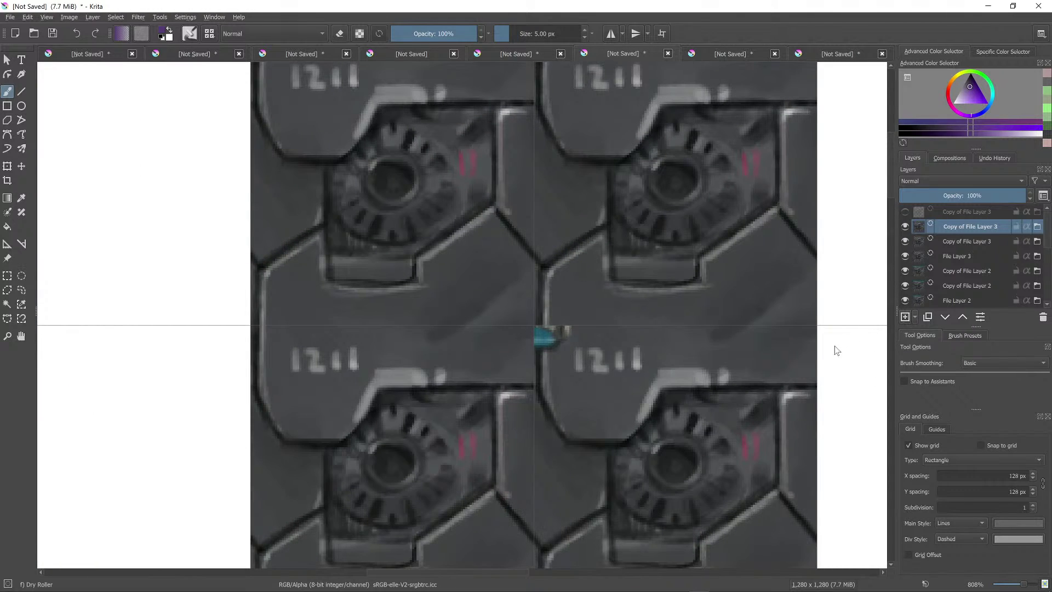
{"action": "key", "text": "Insert"}
{"action": "key", "text": "bracketright"}
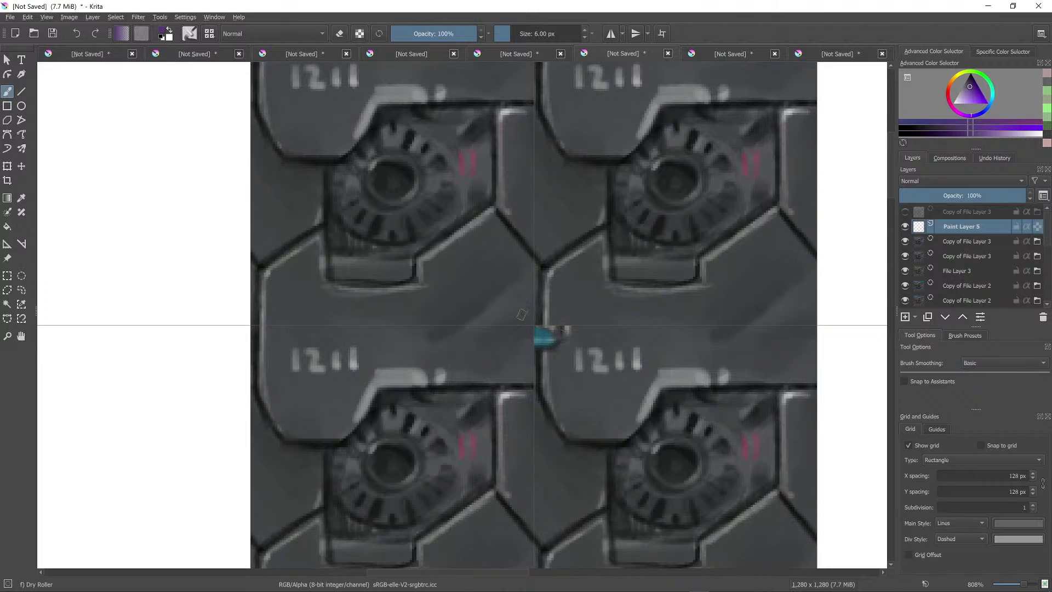
{"action": "left_click_drag", "start_coordinate": [518, 316], "coordinate": [544, 317]}
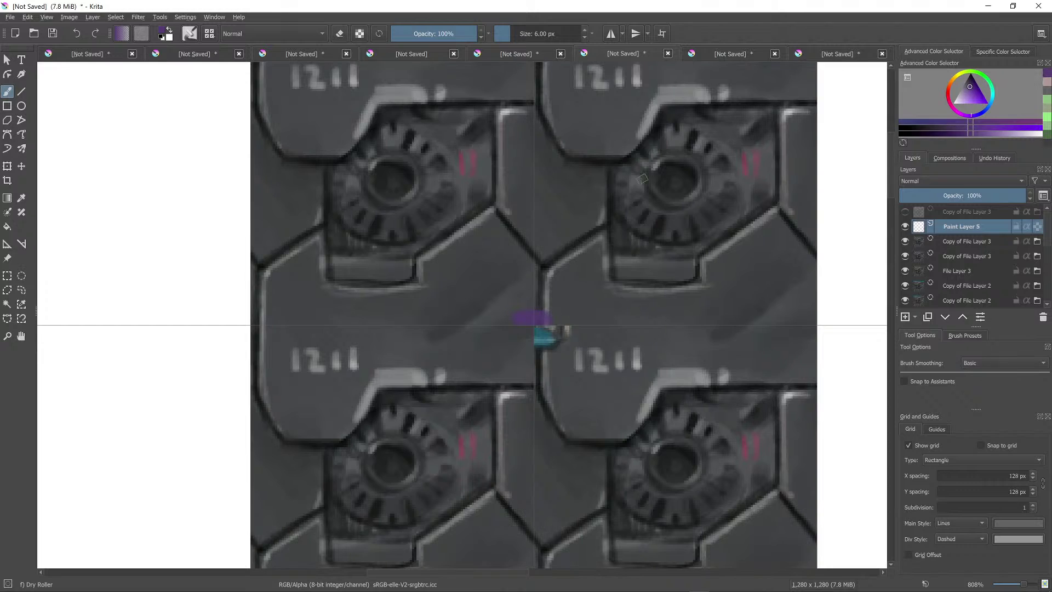
Outline the purple mark with a 1 px brush in dark tones sampled from the gear in the upper tile.
{"action": "key", "text": "ctrl"}
{"action": "left_click", "coordinate": [671, 165], "text": "ctrl"}
{"action": "key", "text": "bracketleft"}
{"action": "key", "text": "bracketleft"}
{"action": "key", "text": "bracketleft"}
{"action": "key", "text": "bracketleft"}
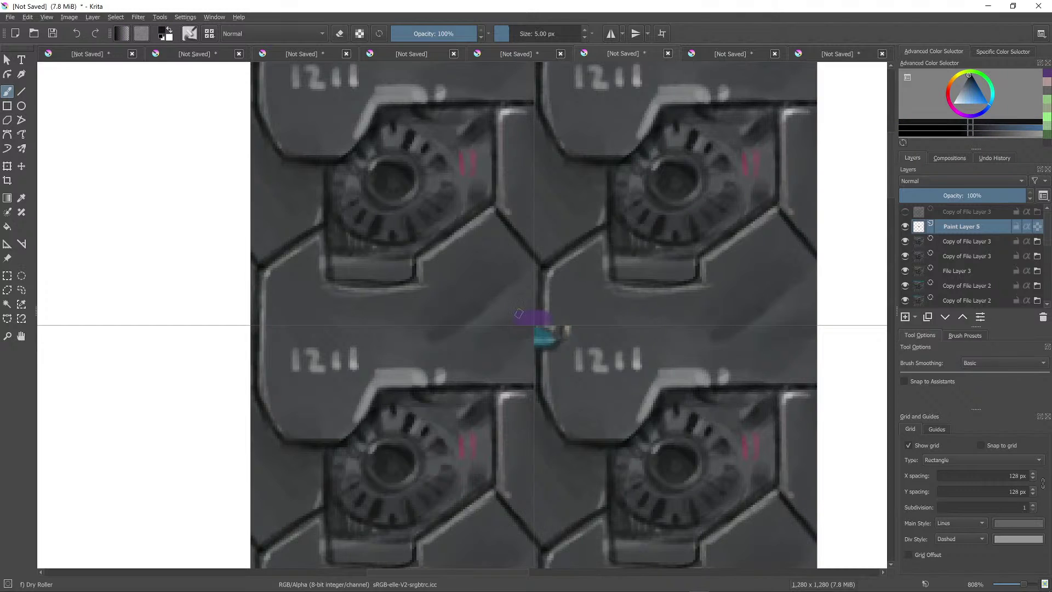
{"action": "key", "text": "bracketleft"}
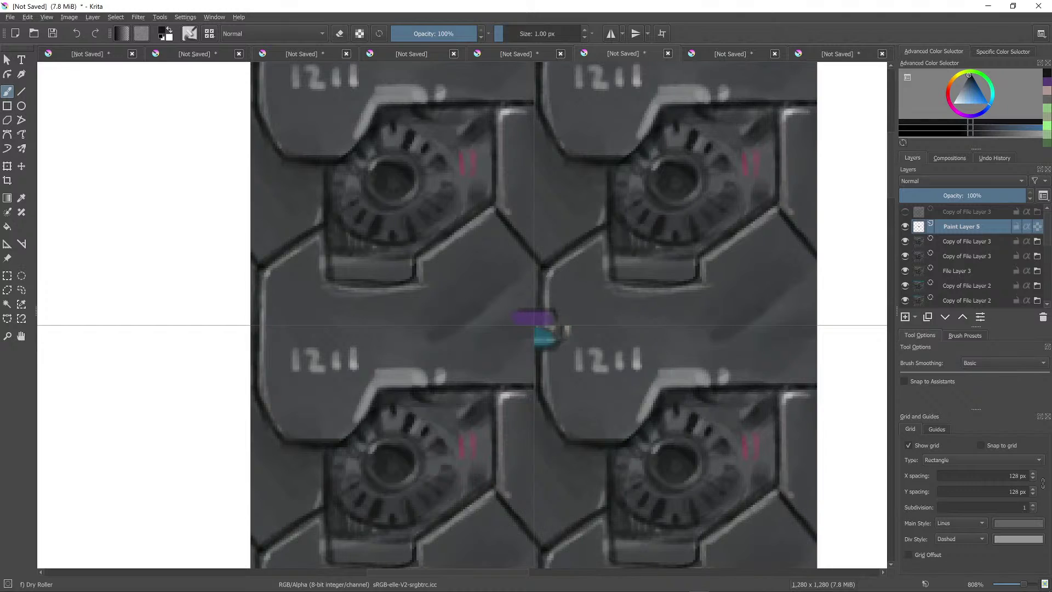
{"action": "left_click", "coordinate": [702, 180], "text": "ctrl"}
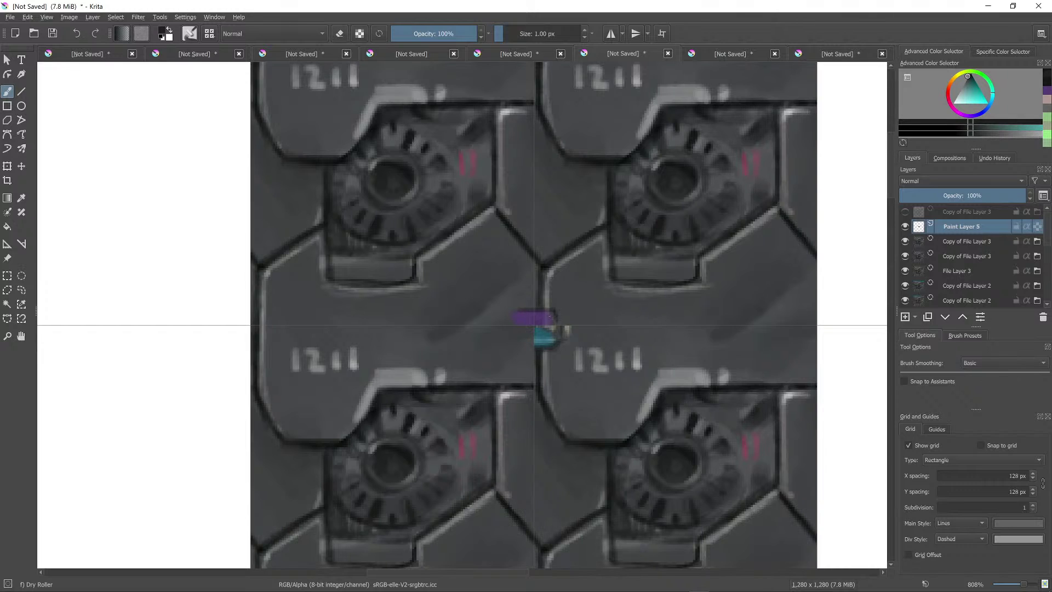
Paint a thin beige rim around the mark's right end in sampled beige tones and touch up the purple with a sampled purple.
{"action": "left_click", "coordinate": [563, 338], "text": "ctrl"}
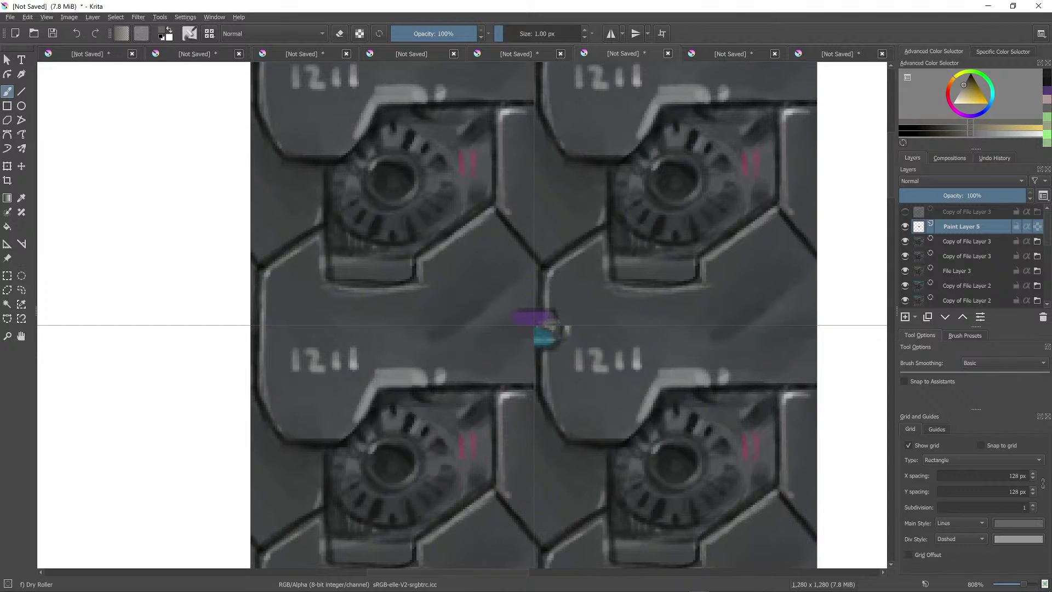
{"action": "left_click", "coordinate": [564, 339], "text": "ctrl"}
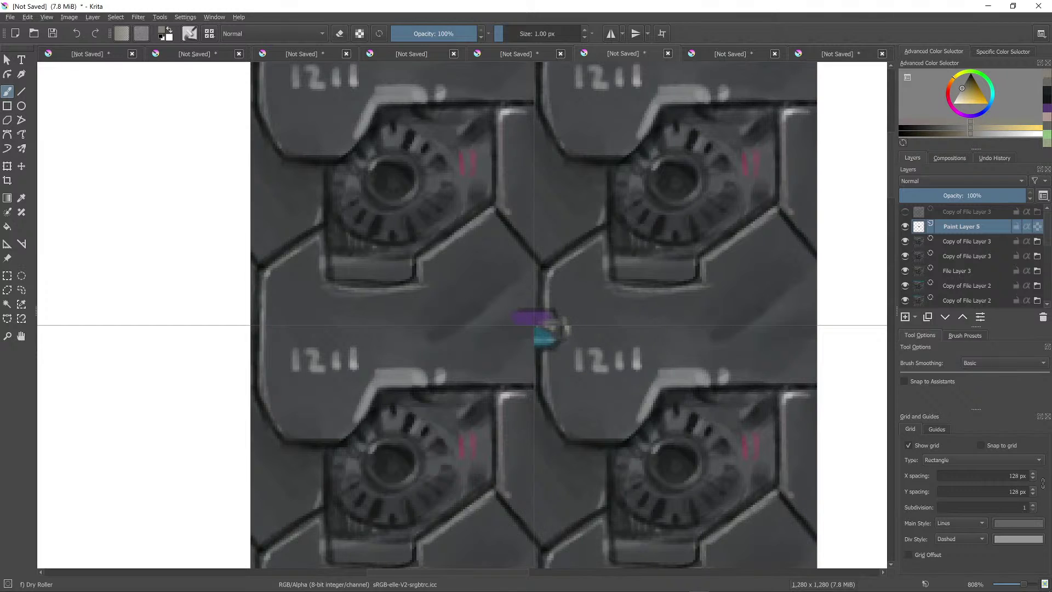
{"action": "left_click", "coordinate": [567, 328], "text": "ctrl"}
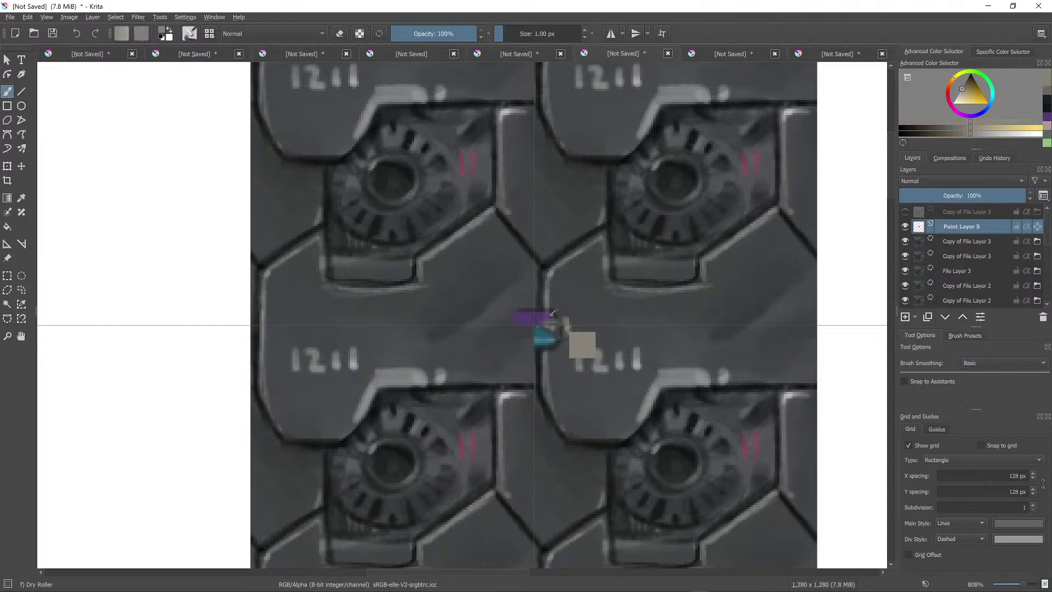
{"action": "left_click", "coordinate": [548, 317], "text": "ctrl"}
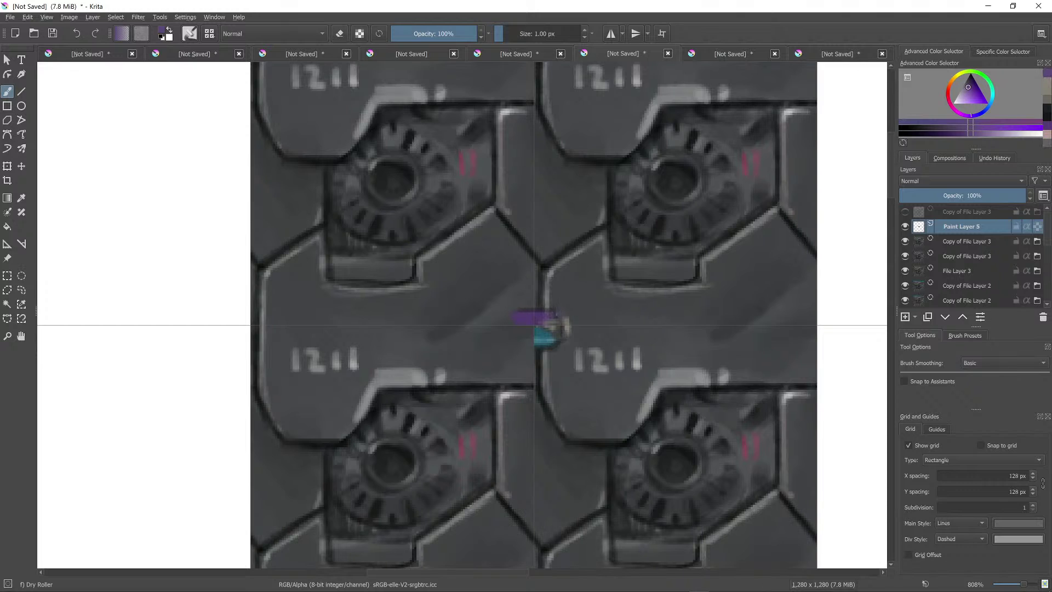
Extend the teal mark leftward beneath the purple stroke using sampled teal tones and a 4 px brush.
{"action": "mouse_move", "coordinate": [548, 323]}
{"action": "left_mouse_down"}
{"action": "mouse_move", "coordinate": [615, 309]}
{"action": "mouse_move", "coordinate": [580, 326]}
{"action": "left_mouse_up"}
{"action": "left_click", "coordinate": [608, 325], "text": "ctrl"}
{"action": "left_click", "coordinate": [608, 324], "text": "ctrl"}
{"action": "key", "text": "bracketright"}
{"action": "key", "text": "bracketright"}
{"action": "key", "text": "bracketright"}
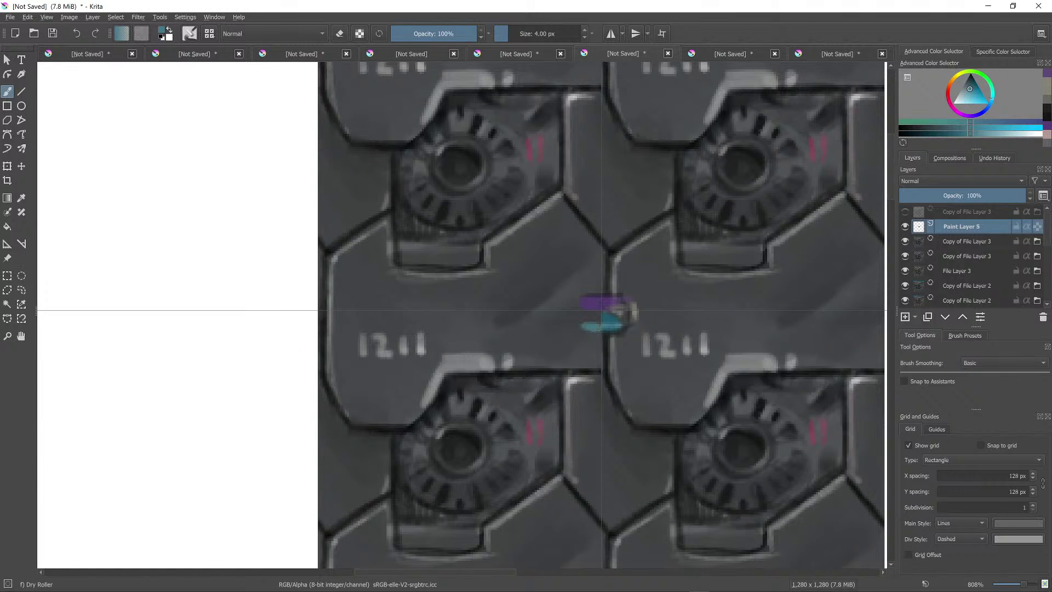
{"action": "left_click", "coordinate": [588, 316], "text": "ctrl"}
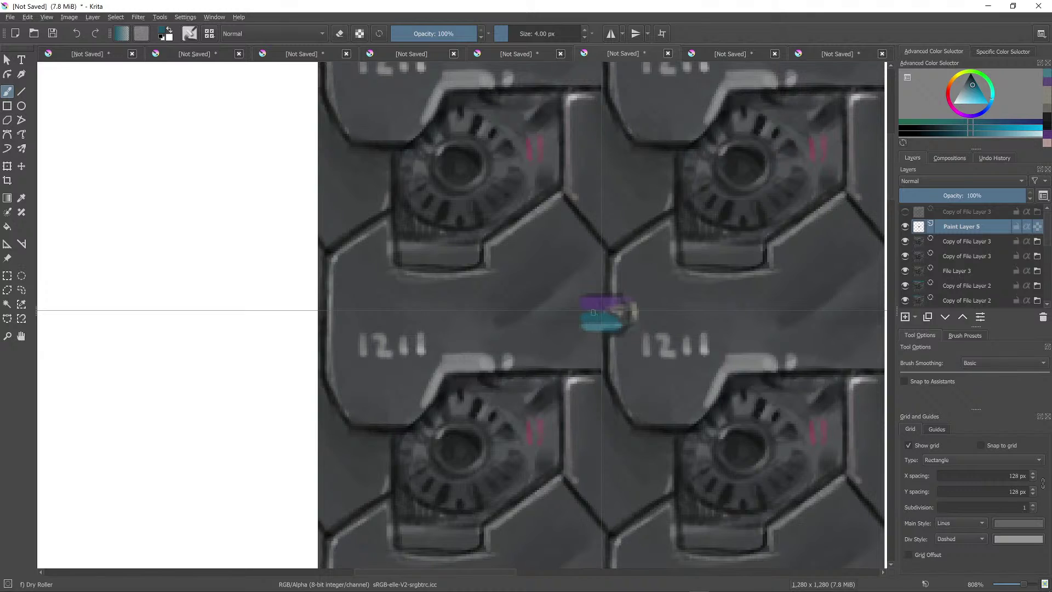
Close the mark's left end with a beige rim and retouch its teal and purple areas in sampled colours.
{"action": "left_click", "coordinate": [636, 310], "text": "ctrl"}
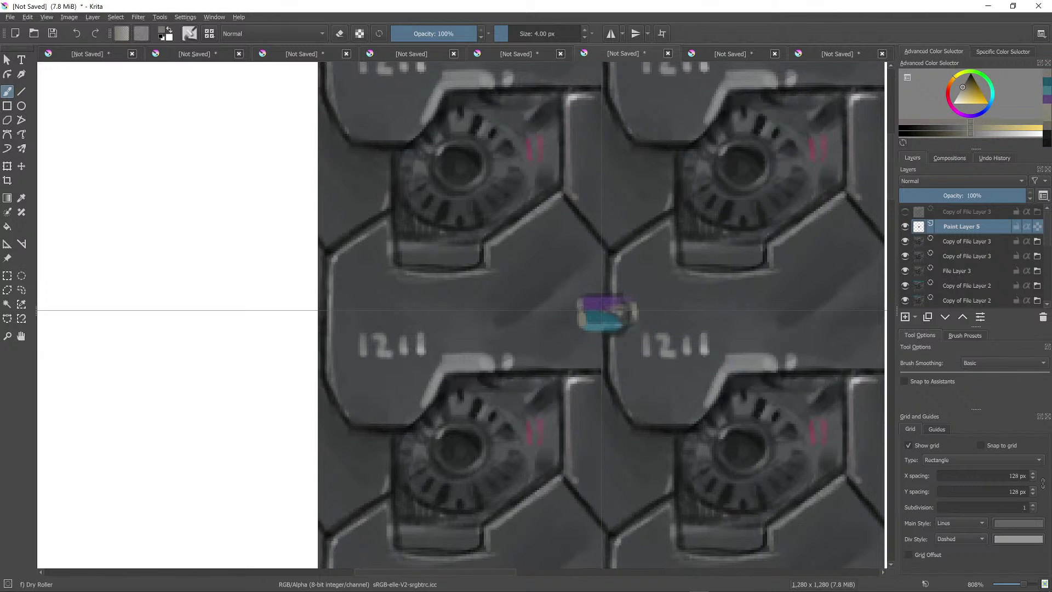
{"action": "left_click", "coordinate": [602, 322], "text": "ctrl"}
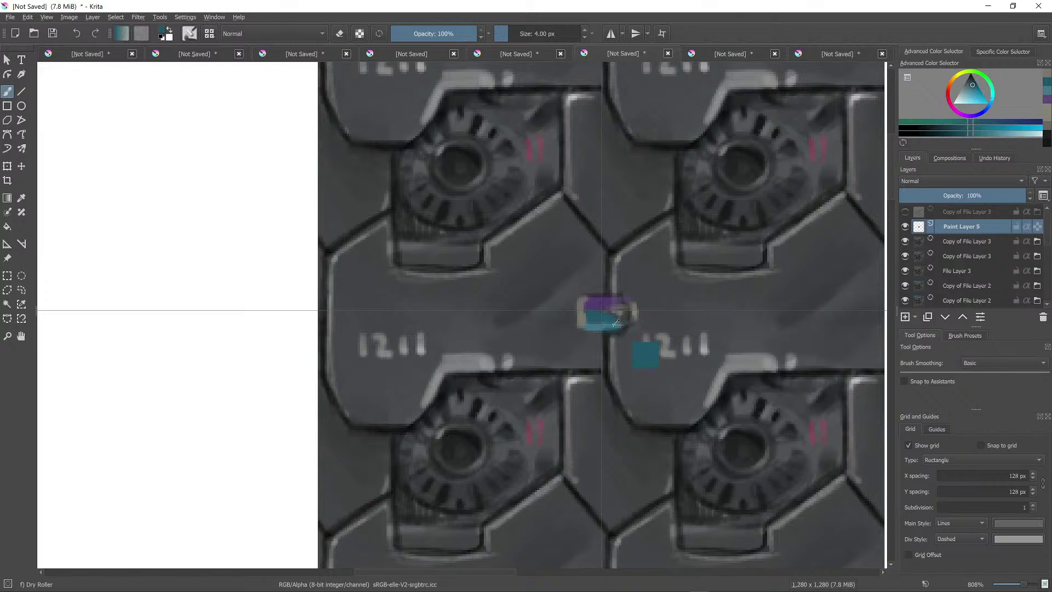
{"action": "left_click", "coordinate": [590, 302], "text": "ctrl"}
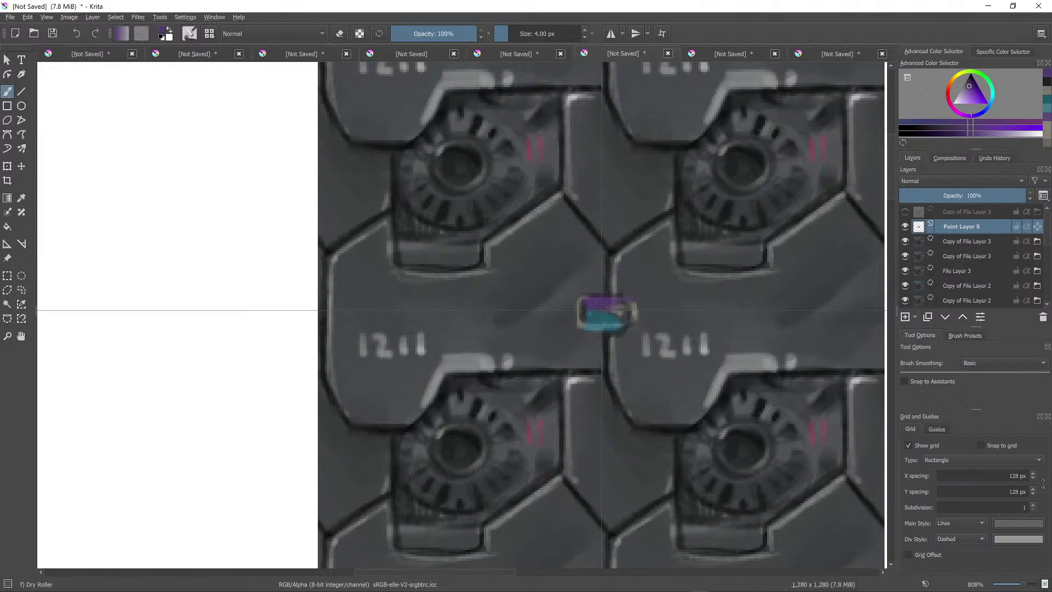
{"action": "scroll", "coordinate": [581, 321], "scroll_direction": "down", "scroll_amount": 5}
{"action": "scroll", "coordinate": [580, 320], "scroll_direction": "up", "scroll_amount": 5}
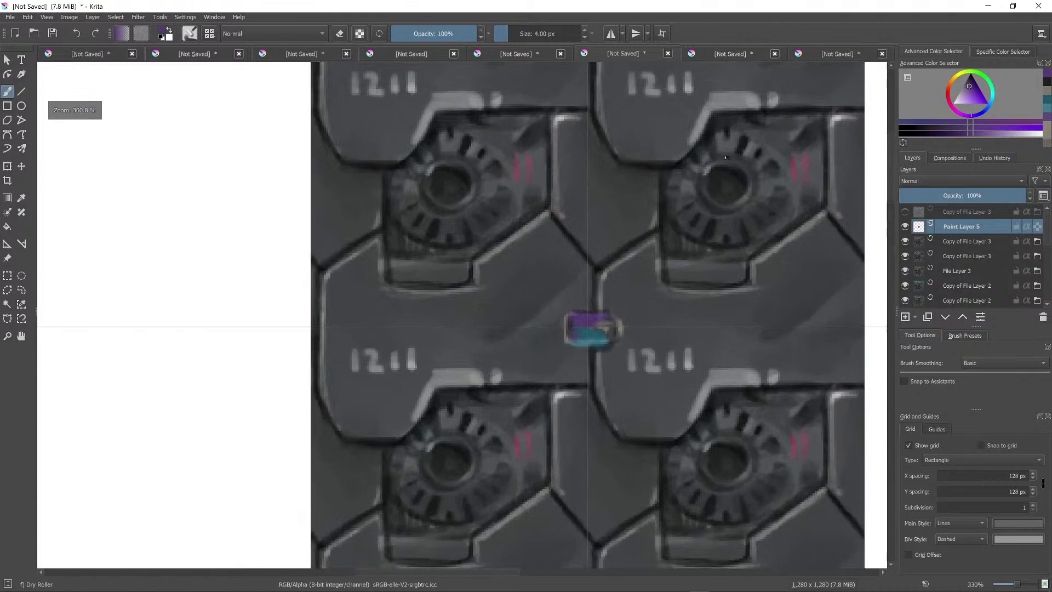
Refine the teal lower half of the central mark with lighter and darker teal sampled from it.
{"action": "left_click", "coordinate": [585, 344], "text": "ctrl"}
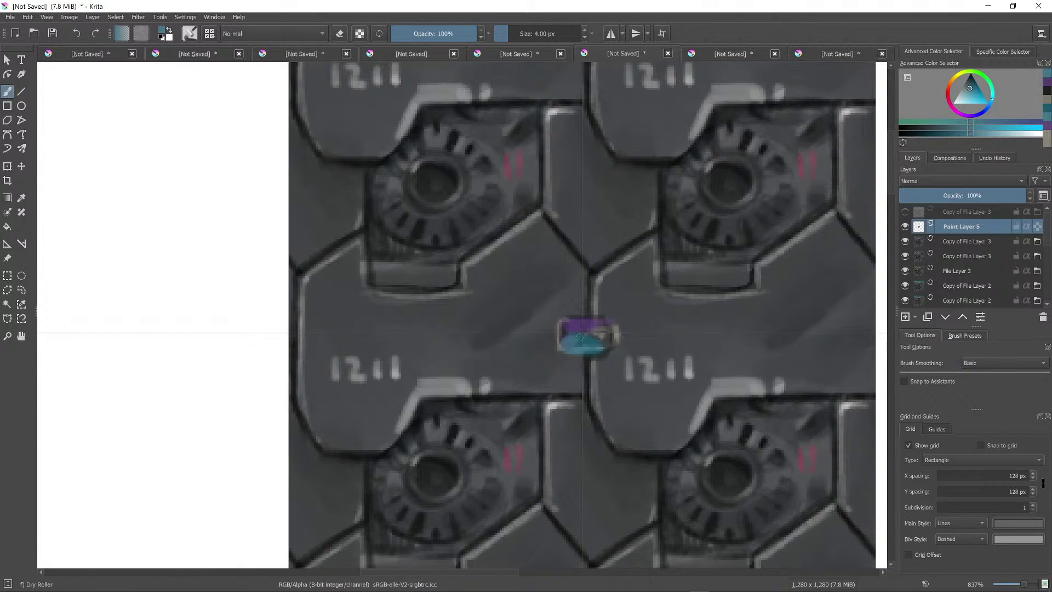
{"action": "left_click", "coordinate": [579, 339], "text": "ctrl"}
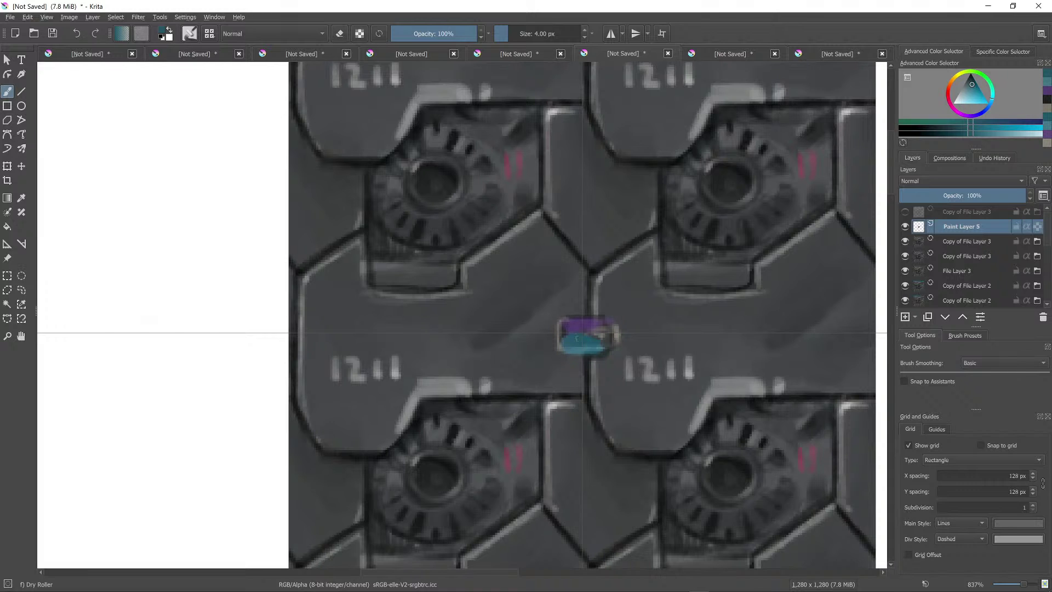
{"action": "scroll", "coordinate": [603, 287], "scroll_direction": "down", "scroll_amount": 3}
{"action": "scroll", "coordinate": [605, 329], "scroll_direction": "up", "scroll_amount": 4}
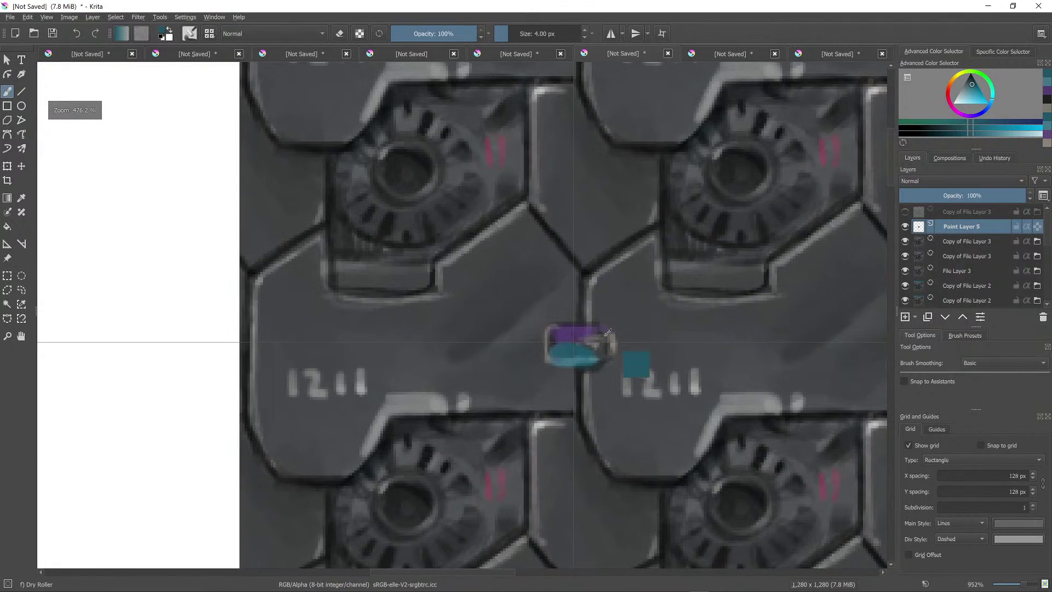
Paint a beige rim down the left edge of the large block's top-left tile in sampled beige with an 11 px brush.
{"action": "scroll", "coordinate": [605, 335], "scroll_direction": "down", "scroll_amount": 6}
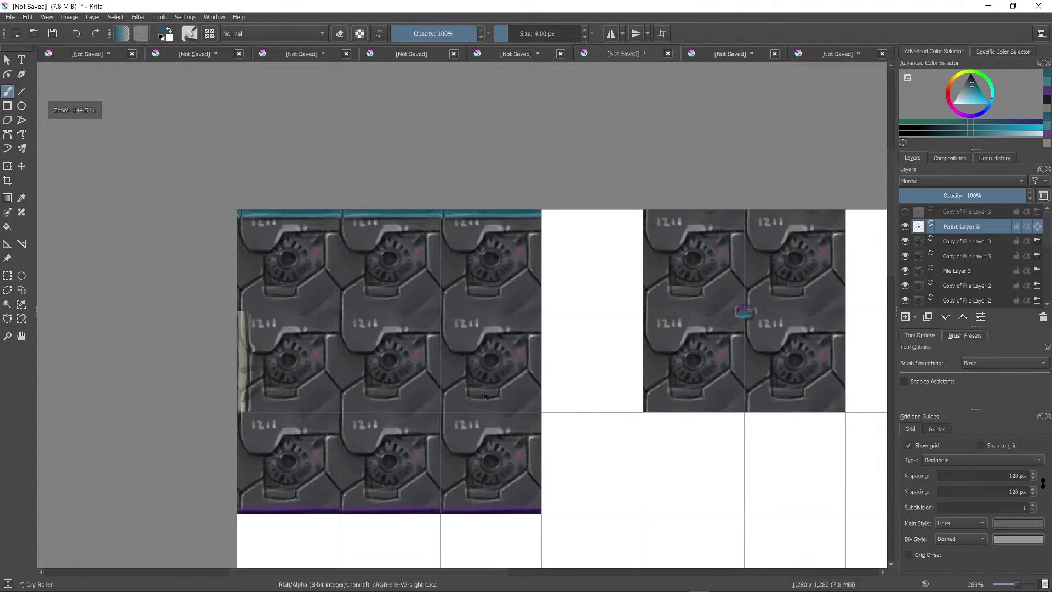
{"action": "left_click", "coordinate": [244, 343], "text": "ctrl"}
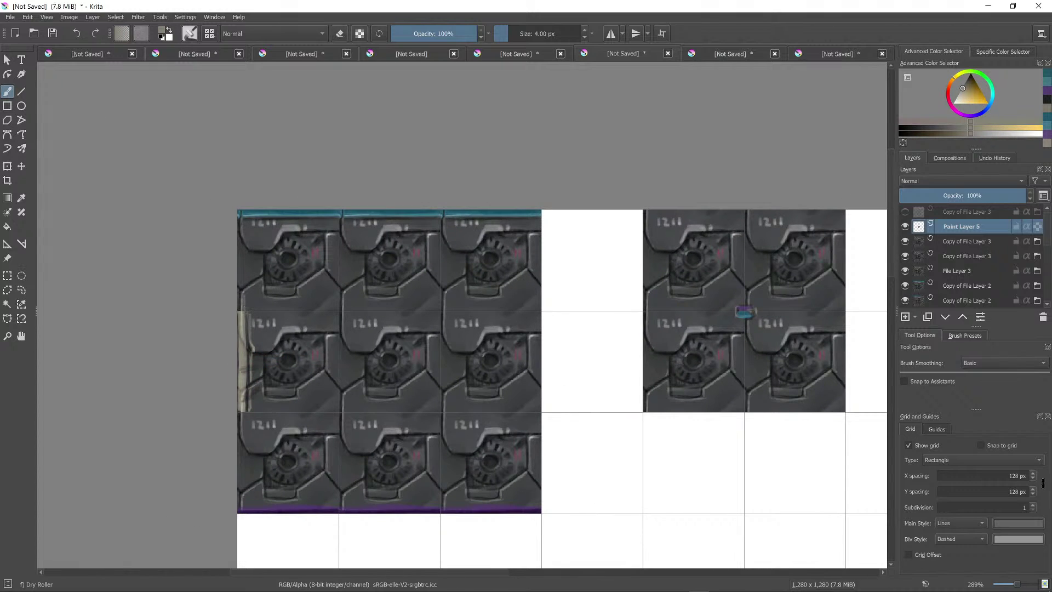
{"action": "mouse_move", "coordinate": [246, 315]}
{"action": "left_mouse_down"}
{"action": "mouse_move", "coordinate": [241, 259]}
{"action": "mouse_move", "coordinate": [231, 291]}
{"action": "mouse_move", "coordinate": [241, 241]}
{"action": "left_mouse_up"}
{"action": "key", "text": "bracketright"}
{"action": "key", "text": "bracketright"}
{"action": "key", "text": "bracketright"}
{"action": "left_click_drag", "start_coordinate": [243, 278], "coordinate": [243, 220]}
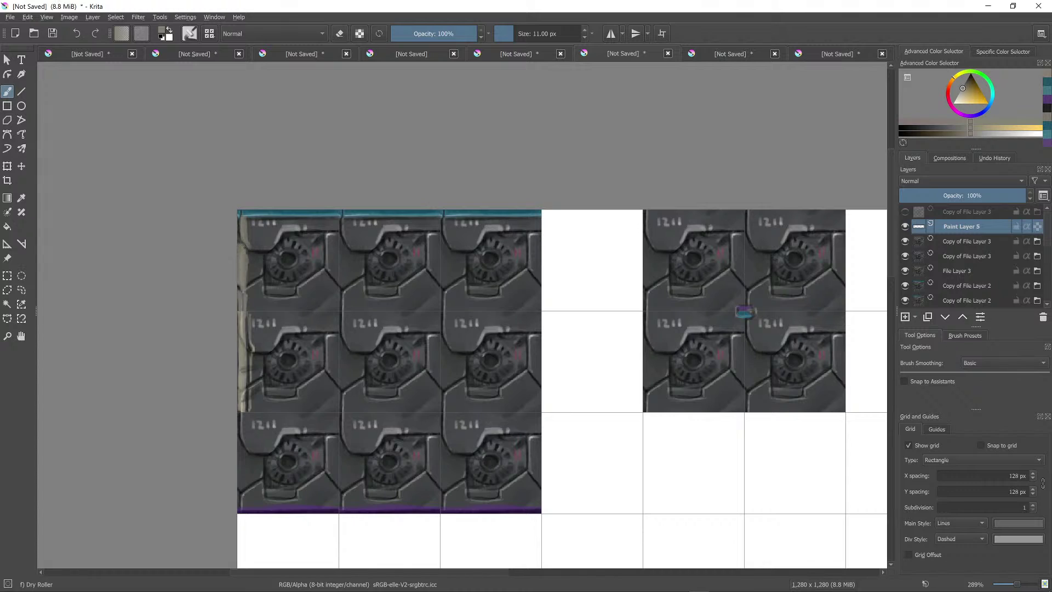
{"action": "left_click_drag", "start_coordinate": [240, 303], "coordinate": [240, 284]}
Extend the beige rim down the left edge of the block's bottom-left tile and blend the whole left rim in sampled beige tones.
{"action": "mouse_move", "coordinate": [242, 404]}
{"action": "left_mouse_down"}
{"action": "mouse_move", "coordinate": [244, 379]}
{"action": "mouse_move", "coordinate": [240, 503]}
{"action": "mouse_move", "coordinate": [248, 430]}
{"action": "left_mouse_up"}
{"action": "scroll", "coordinate": [352, 419], "scroll_direction": "down", "scroll_amount": 3}
{"action": "scroll", "coordinate": [351, 419], "scroll_direction": "up", "scroll_amount": 3}
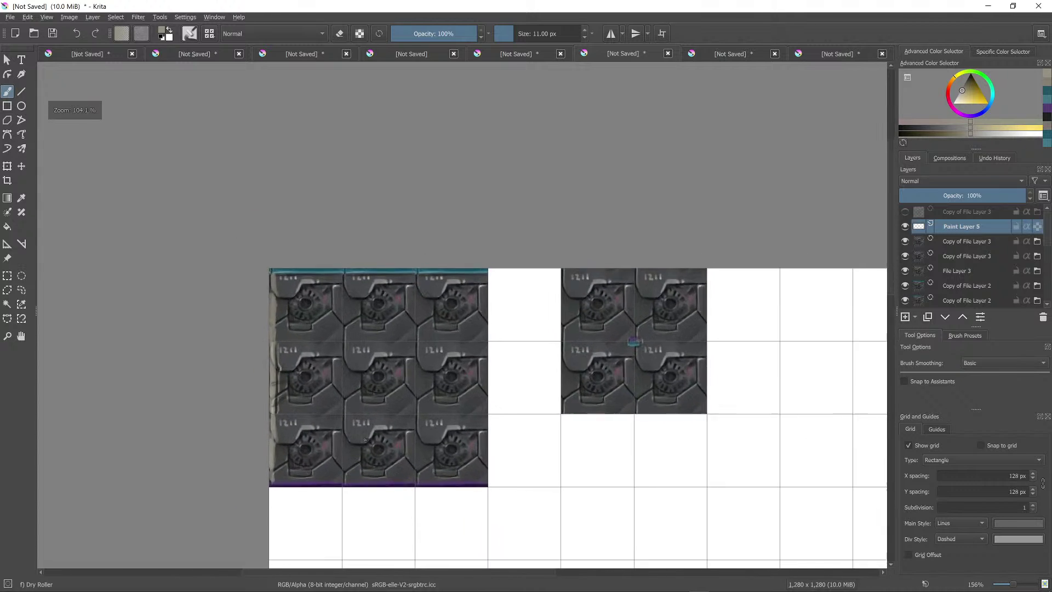
{"action": "mouse_move", "coordinate": [252, 383]}
{"action": "left_mouse_down"}
{"action": "mouse_move", "coordinate": [252, 408]}
{"action": "mouse_move", "coordinate": [249, 352]}
{"action": "left_mouse_up"}
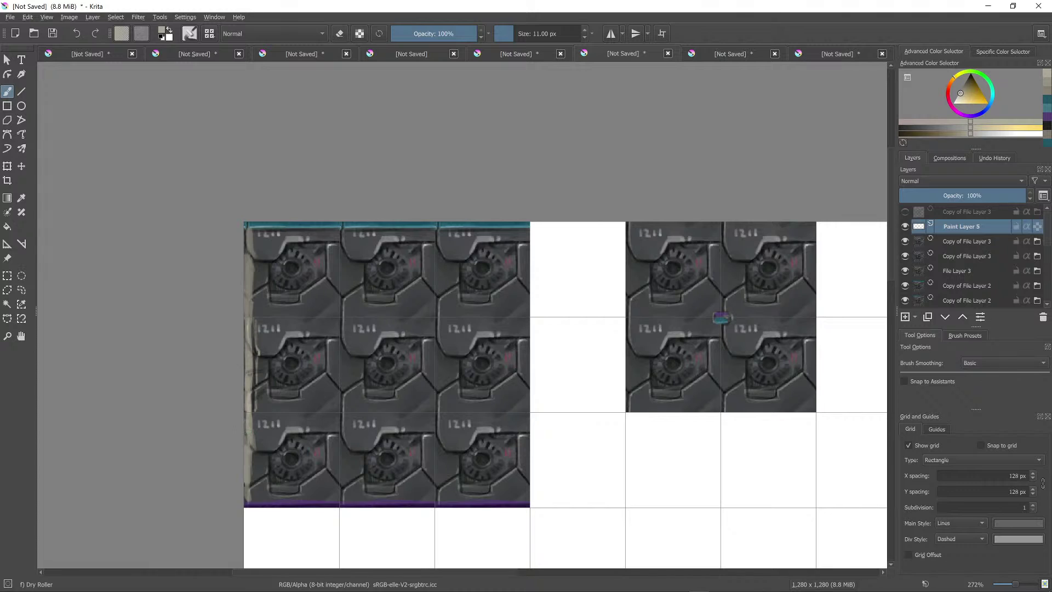
{"action": "left_click_drag", "start_coordinate": [250, 291], "coordinate": [250, 263]}
{"action": "mouse_move", "coordinate": [274, 378]}
{"action": "left_mouse_down"}
{"action": "mouse_move", "coordinate": [251, 388]}
{"action": "mouse_move", "coordinate": [251, 424]}
{"action": "mouse_move", "coordinate": [251, 398]}
{"action": "left_mouse_up"}
{"action": "mouse_move", "coordinate": [258, 492]}
{"action": "left_mouse_down"}
{"action": "mouse_move", "coordinate": [259, 502]}
{"action": "mouse_move", "coordinate": [249, 498]}
{"action": "left_mouse_up"}
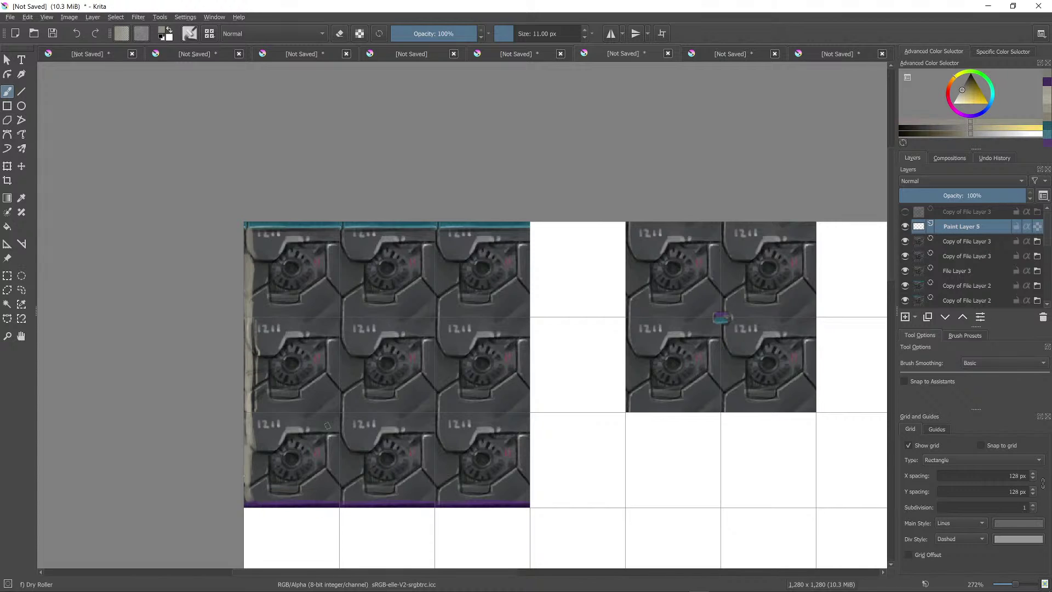
Paint a beige rim along the right edge of the block's upper and middle tiles and blend the top corners with sampled teal.
{"action": "left_click_drag", "start_coordinate": [529, 344], "coordinate": [529, 371]}
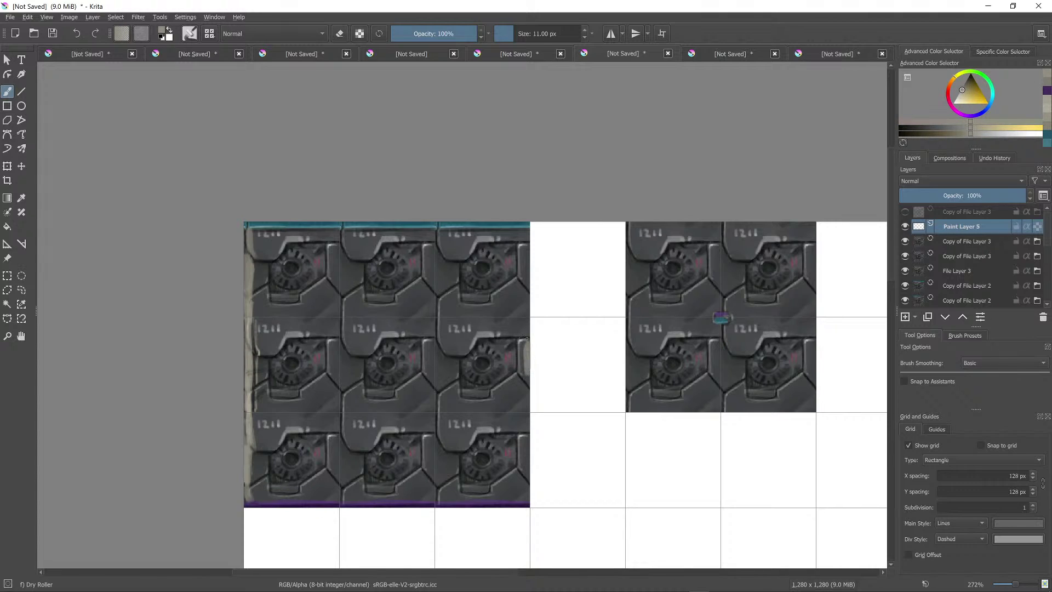
{"action": "left_click_drag", "start_coordinate": [526, 334], "coordinate": [526, 229]}
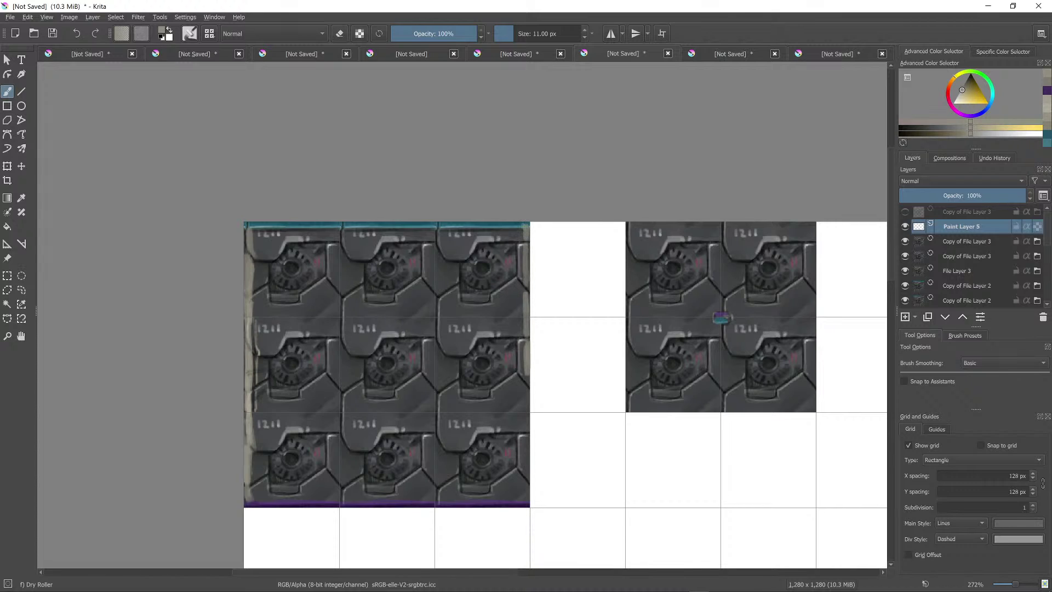
{"action": "left_click", "coordinate": [526, 225], "text": "ctrl"}
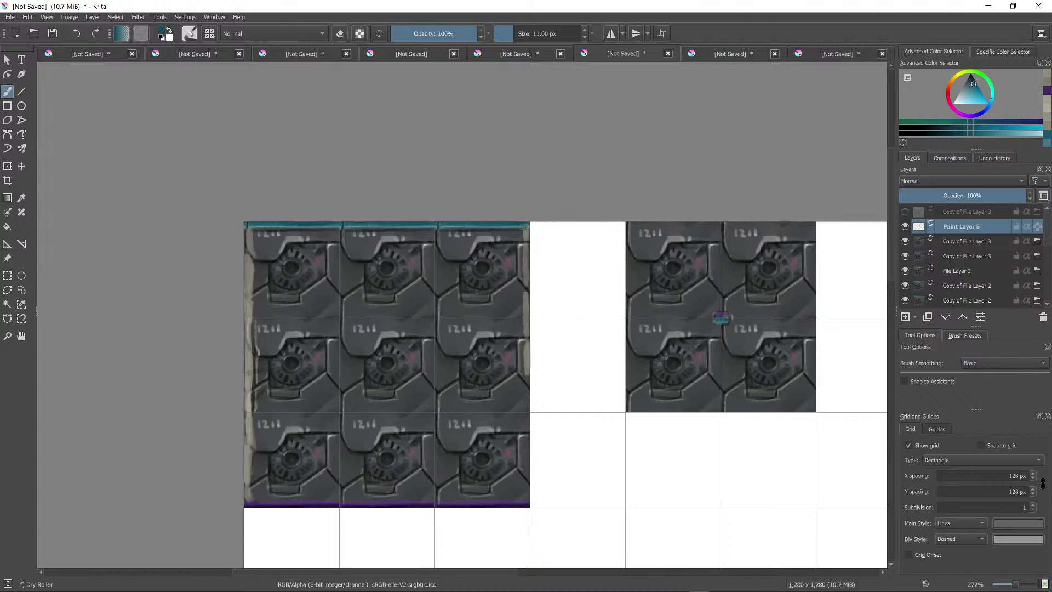
{"action": "left_click", "coordinate": [270, 229], "text": "ctrl"}
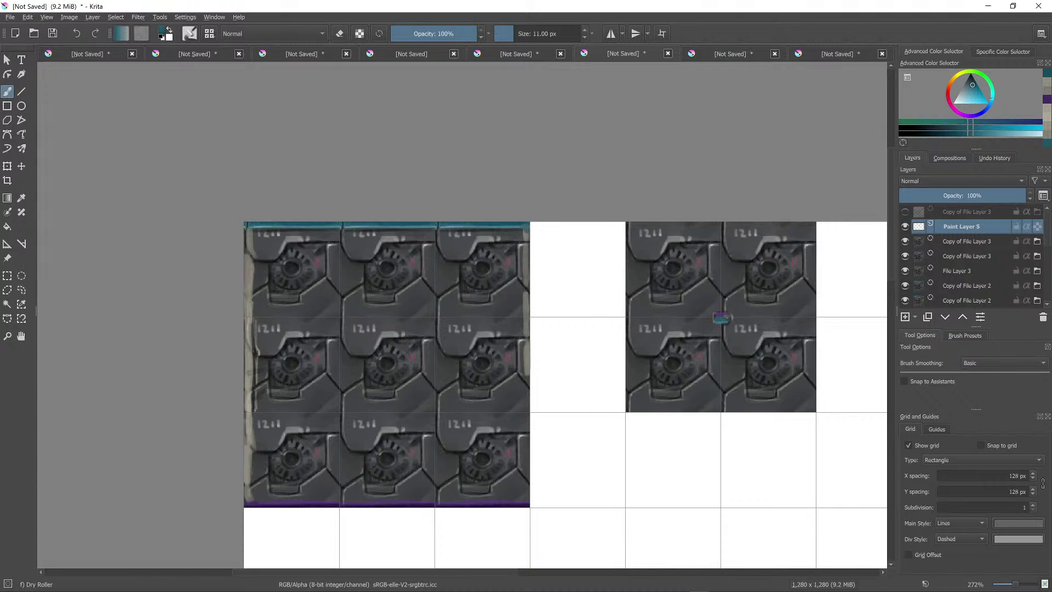
{"action": "left_click", "coordinate": [260, 223], "text": "ctrl"}
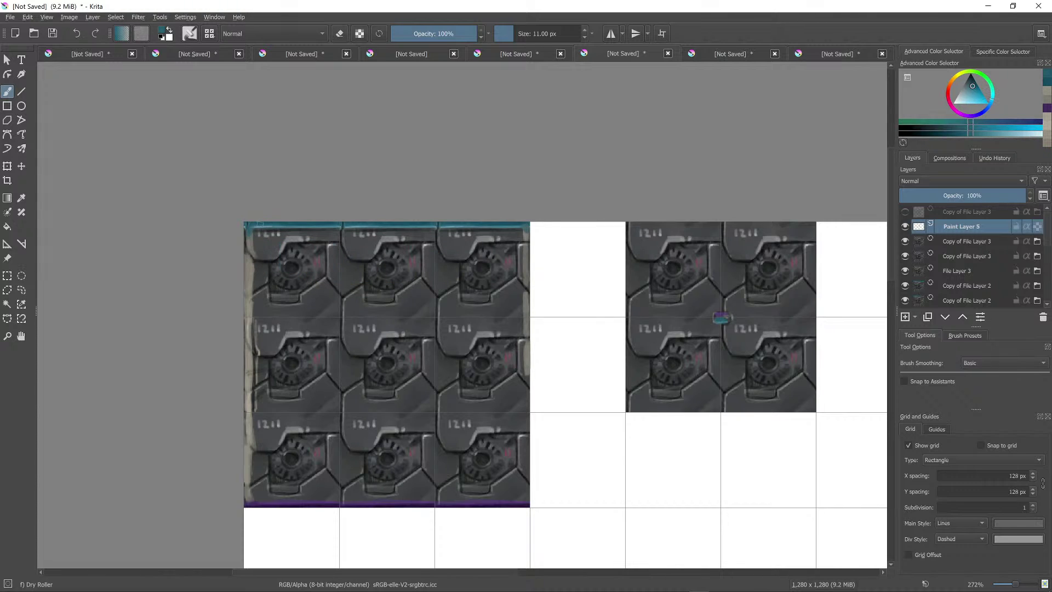
{"action": "left_click", "coordinate": [256, 262], "text": "ctrl"}
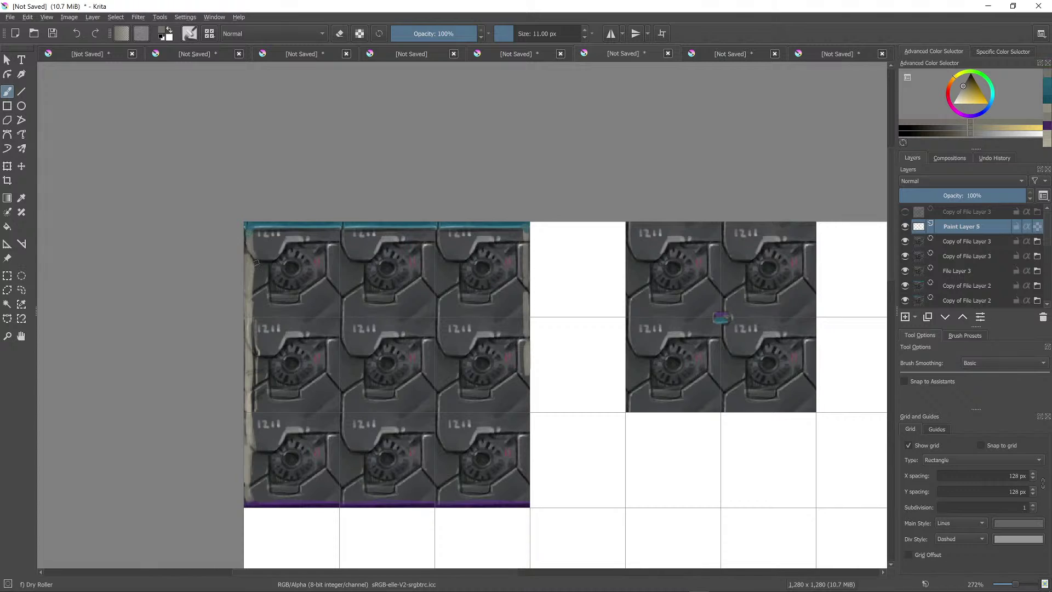
{"action": "left_click", "coordinate": [523, 224], "text": "ctrl"}
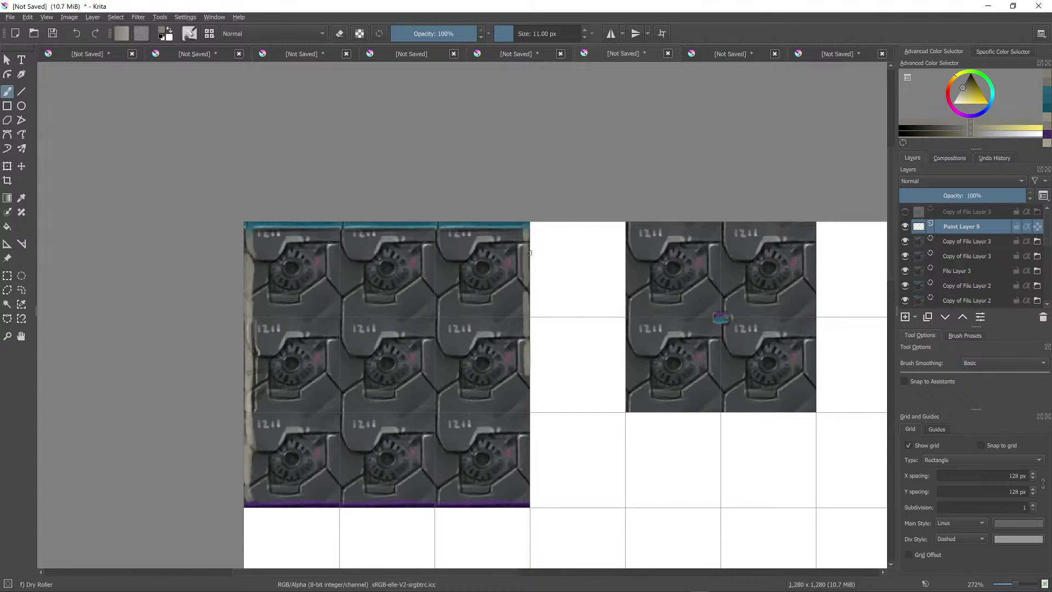
Continue the right edge's beige rim down through the bottom-right tile in beige sampled from the existing rim.
{"action": "left_click", "coordinate": [527, 241], "text": "ctrl"}
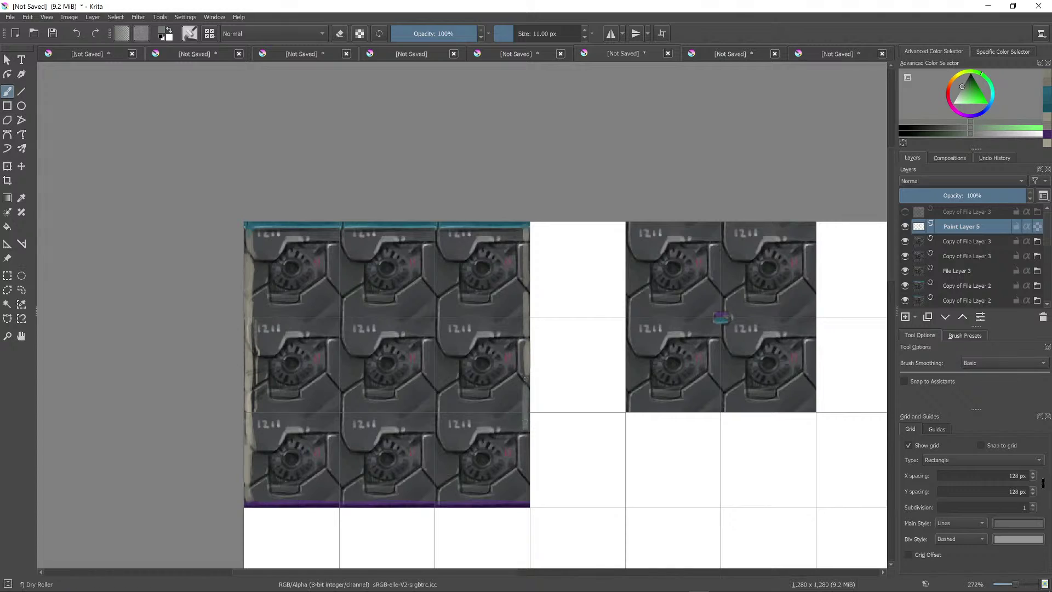
{"action": "left_click", "coordinate": [529, 359], "text": "ctrl"}
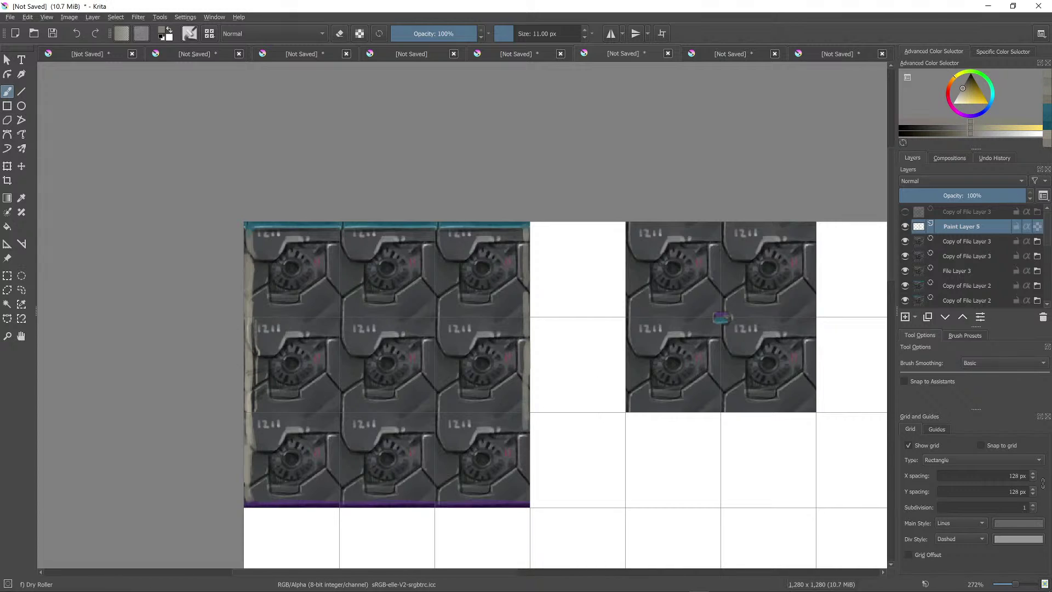
{"action": "left_click_drag", "start_coordinate": [526, 433], "coordinate": [520, 496]}
{"action": "left_click", "coordinate": [523, 499], "text": "ctrl"}
Add lighter sampled beige along the block's right rim with an 8 px brush and touch up its lower end in sampled dark grey.
{"action": "scroll", "coordinate": [532, 483], "scroll_direction": "down", "scroll_amount": 4}
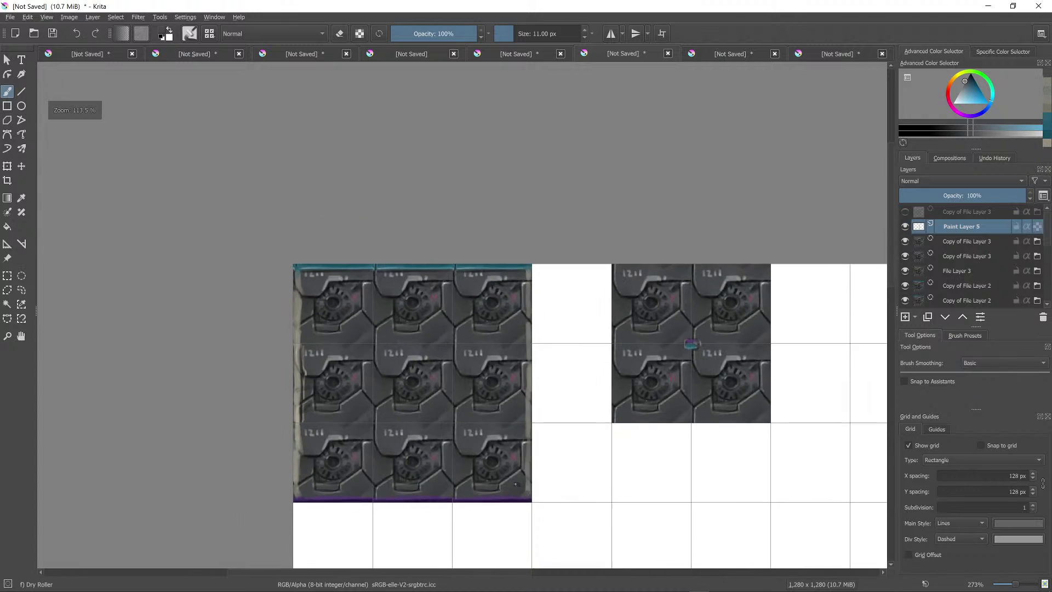
{"action": "scroll", "coordinate": [484, 475], "scroll_direction": "up", "scroll_amount": 5}
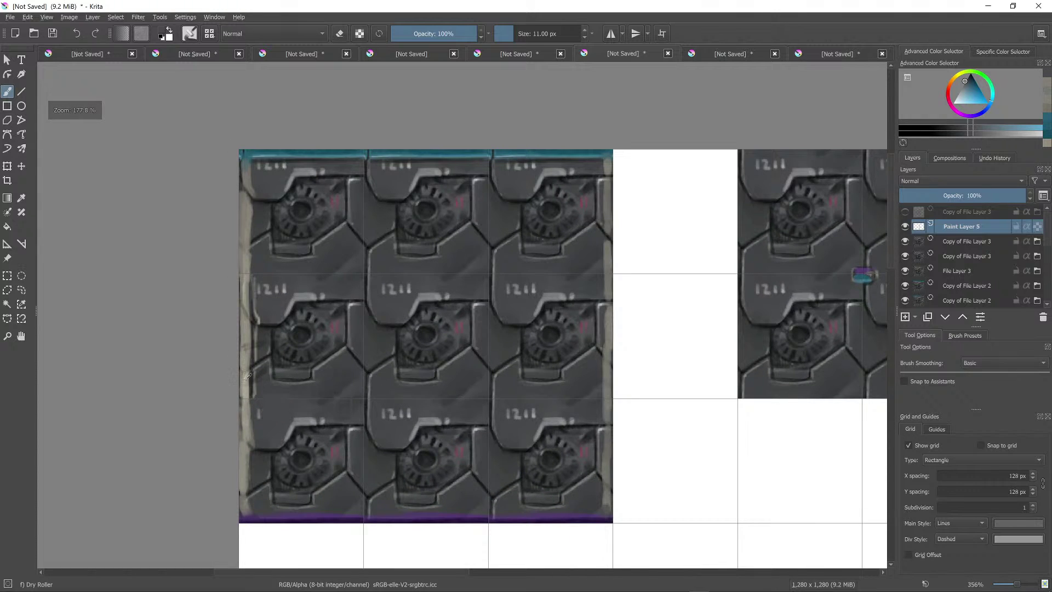
{"action": "left_click", "coordinate": [346, 333], "text": "ctrl"}
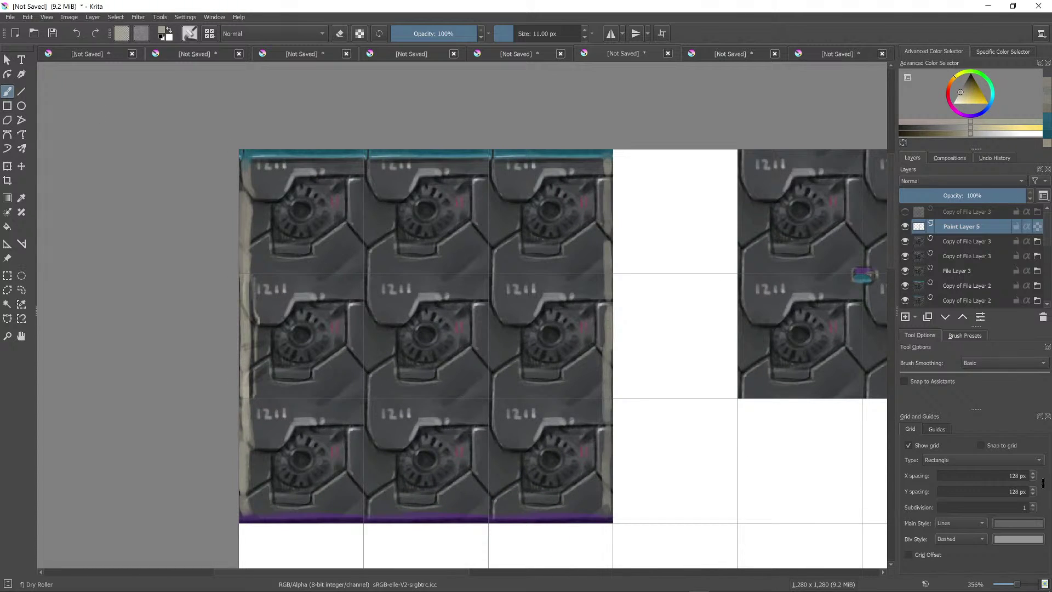
{"action": "key", "text": "bracketleft"}
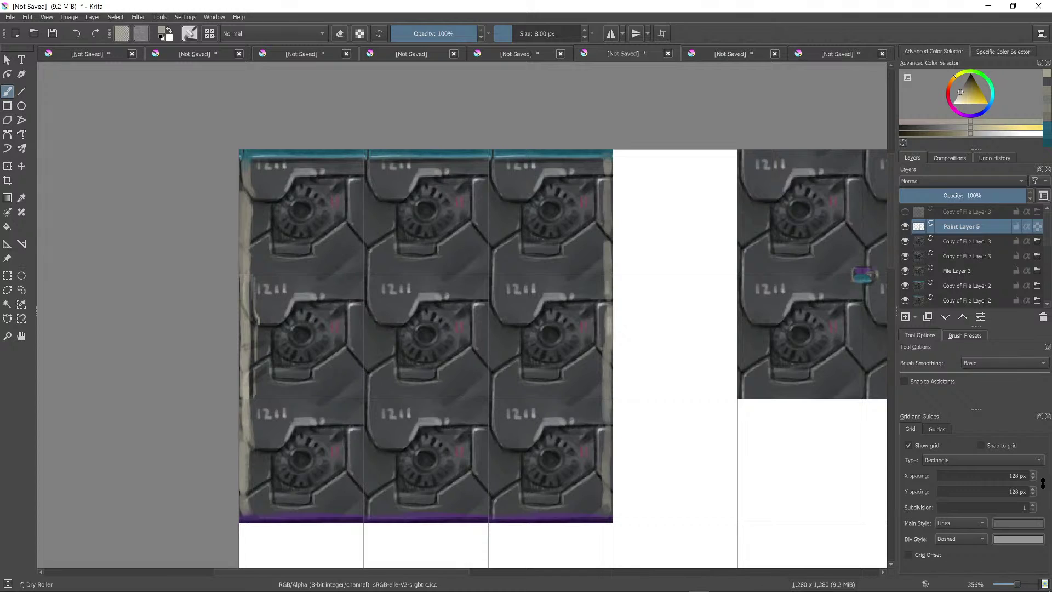
{"action": "left_click_drag", "start_coordinate": [608, 296], "coordinate": [608, 186]}
{"action": "left_click_drag", "start_coordinate": [607, 373], "coordinate": [606, 359]}
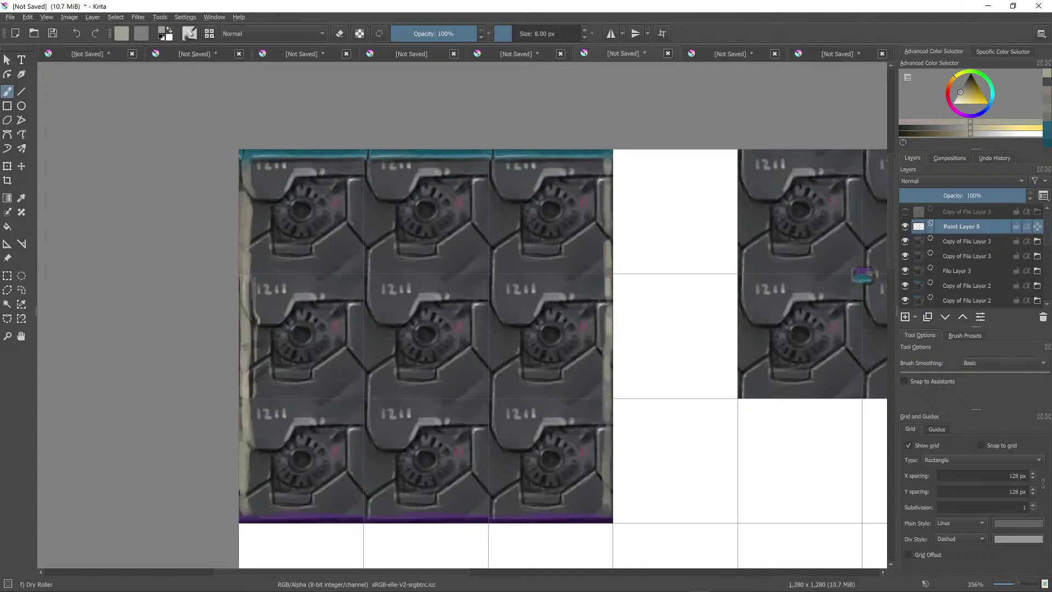
{"action": "mouse_move", "coordinate": [607, 413]}
{"action": "left_mouse_down"}
{"action": "mouse_move", "coordinate": [607, 454]}
{"action": "mouse_move", "coordinate": [641, 488]}
{"action": "mouse_move", "coordinate": [636, 462]}
{"action": "left_mouse_up"}
{"action": "left_click", "coordinate": [606, 510], "text": "ctrl"}
{"action": "left_click", "coordinate": [606, 508]}
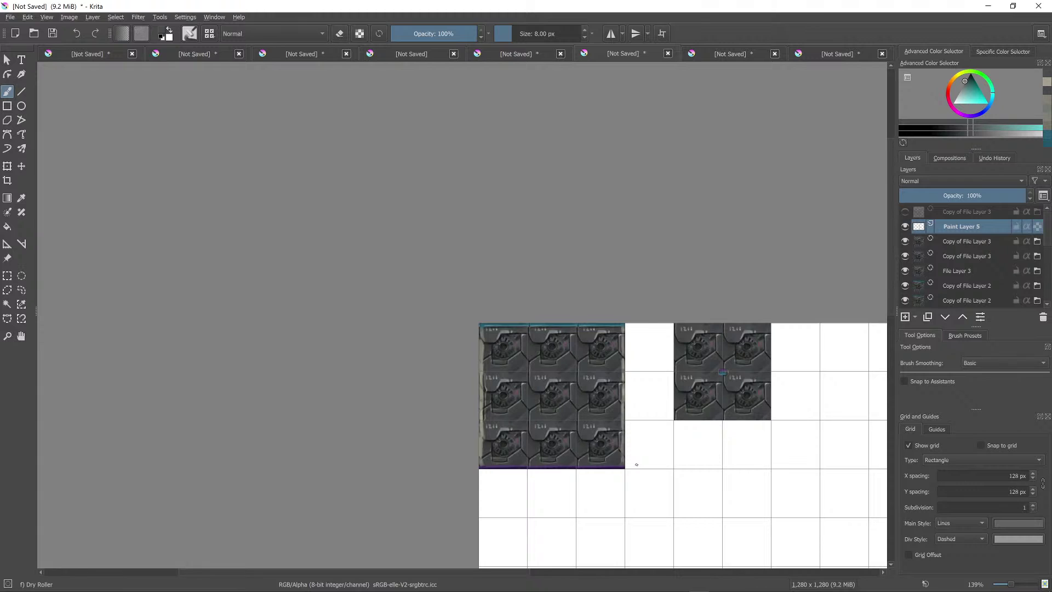
{"action": "left_click_drag", "start_coordinate": [632, 463], "coordinate": [680, 371]}
{"action": "left_click_drag", "start_coordinate": [653, 437], "coordinate": [545, 339]}
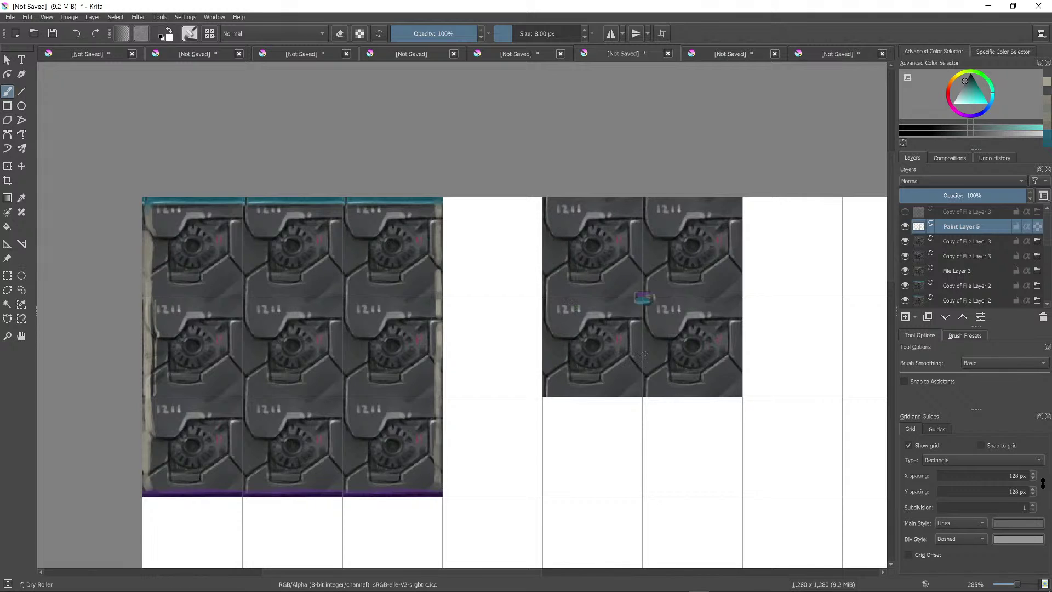
{"action": "left_click_drag", "start_coordinate": [642, 391], "coordinate": [645, 396]}
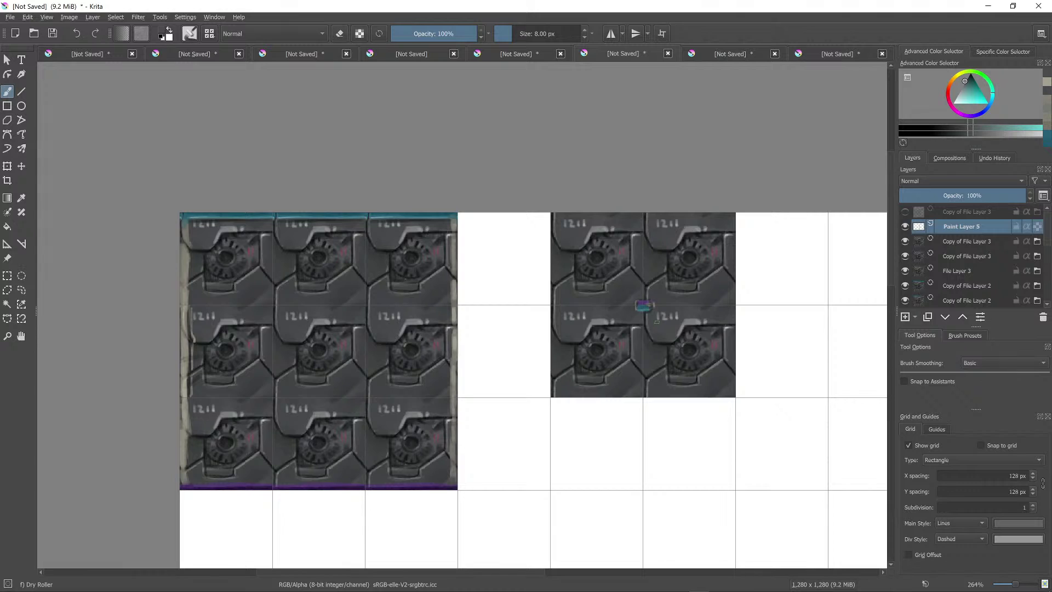
Switch to the 128 × 128 px brick tile document and hide Paint Layer 4 with the cracks and moss.
{"action": "left_click", "coordinate": [86, 51]}
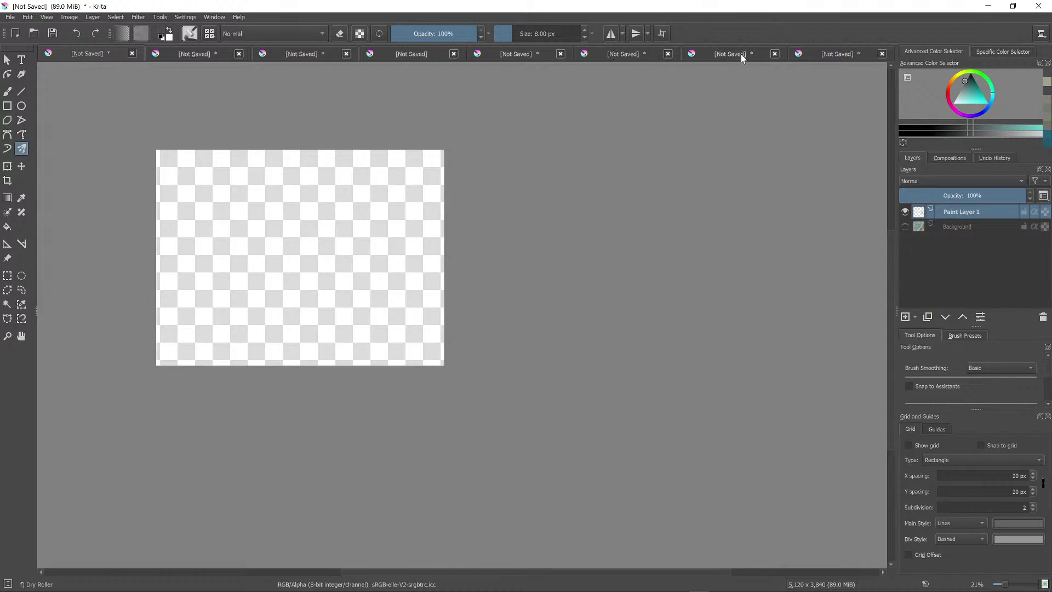
{"action": "left_click", "coordinate": [725, 54]}
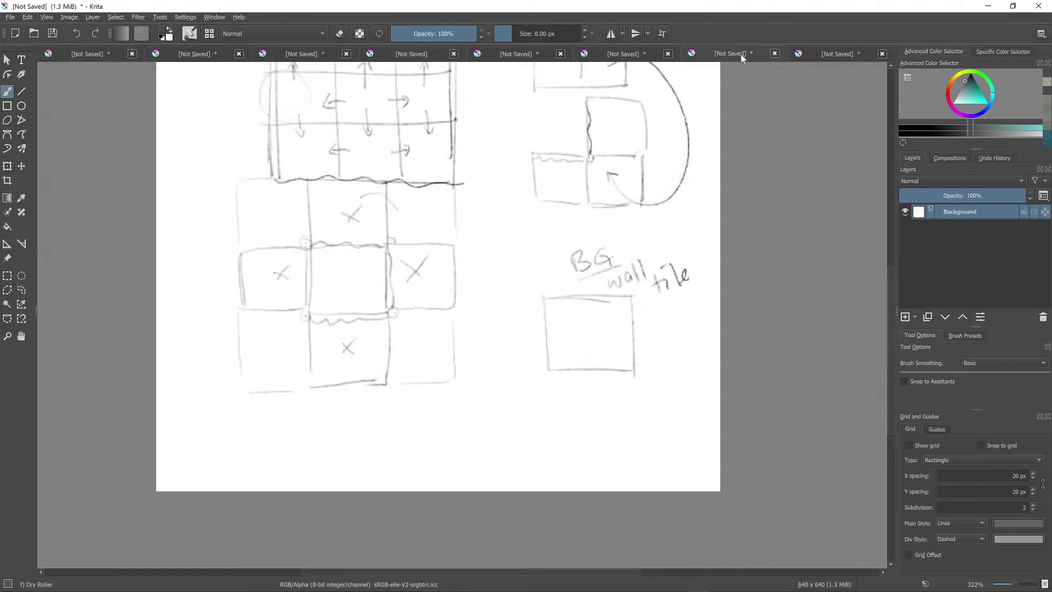
{"action": "left_click", "coordinate": [825, 56]}
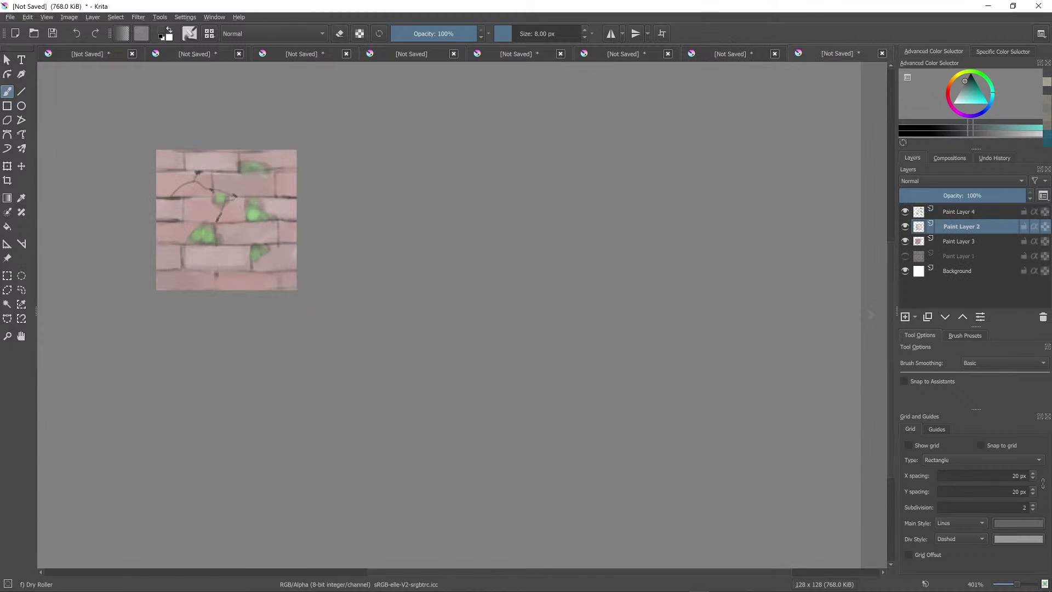
{"action": "scroll", "coordinate": [224, 216], "scroll_direction": "up", "scroll_amount": 1}
{"action": "left_click_drag", "start_coordinate": [225, 216], "coordinate": [419, 272]}
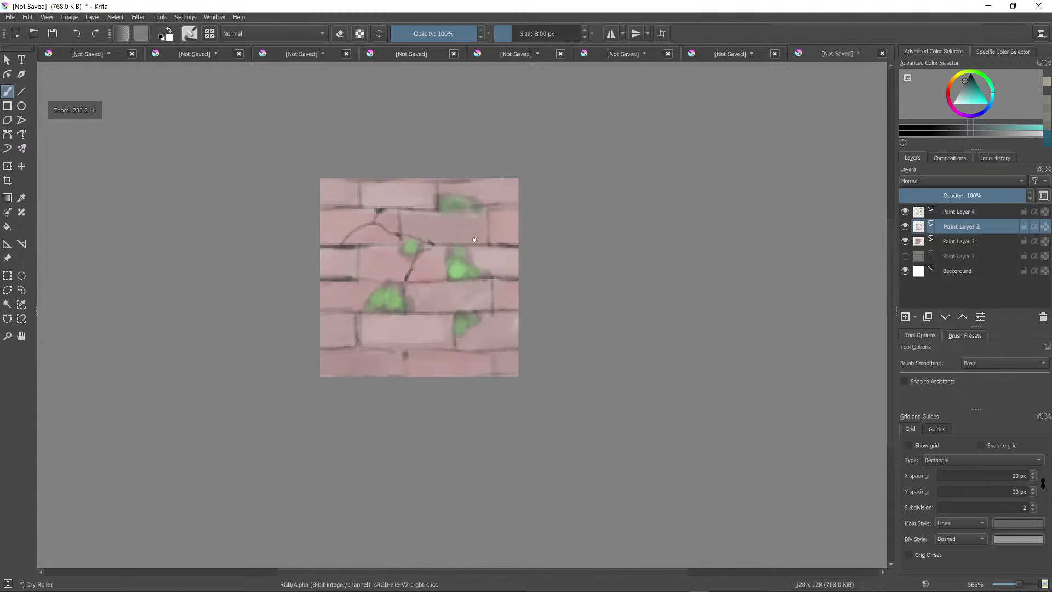
{"action": "left_click", "coordinate": [905, 226]}
{"action": "left_click", "coordinate": [905, 227]}
{"action": "left_click", "coordinate": [905, 212]}
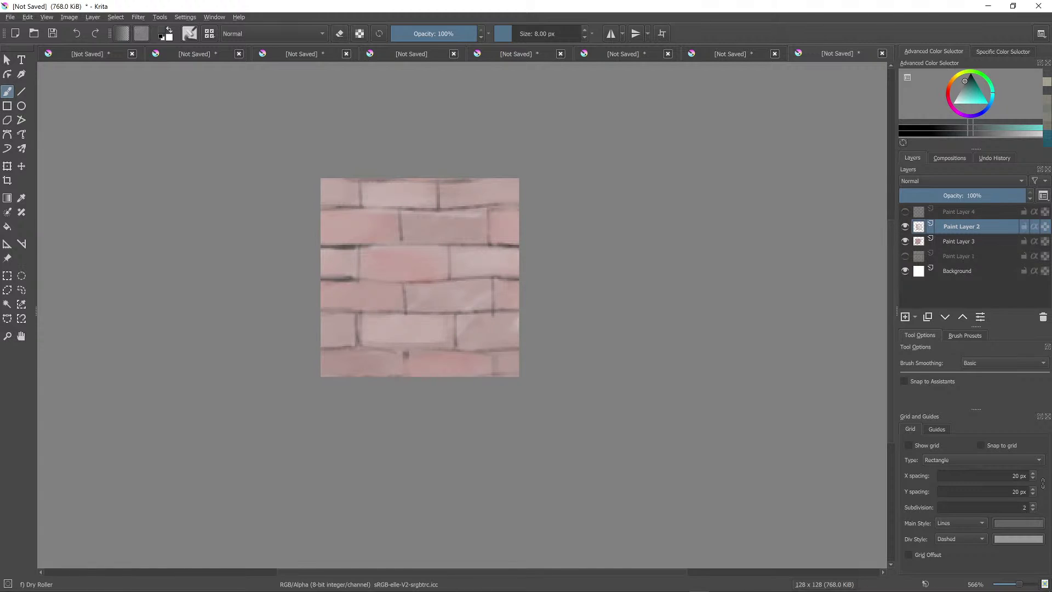
Select the entire plain brick tile and copy it merged from all visible layers.
{"action": "scroll", "coordinate": [515, 233], "scroll_direction": "up", "scroll_amount": 1}
{"action": "key", "text": "ctrl+a"}
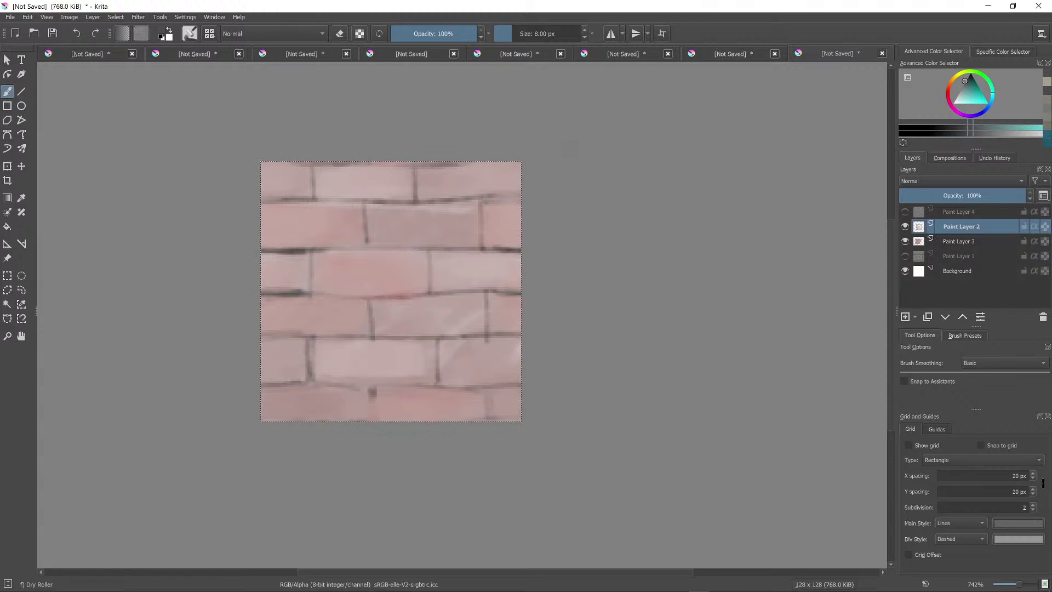
{"action": "left_click", "coordinate": [112, 18]}
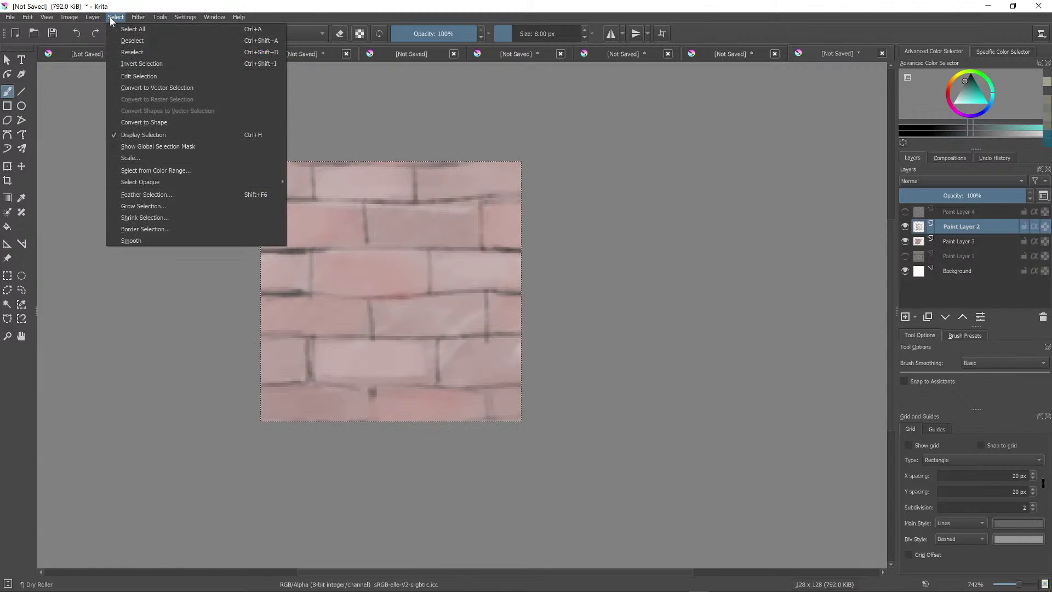
{"action": "mouse_move", "coordinate": [28, 17]}
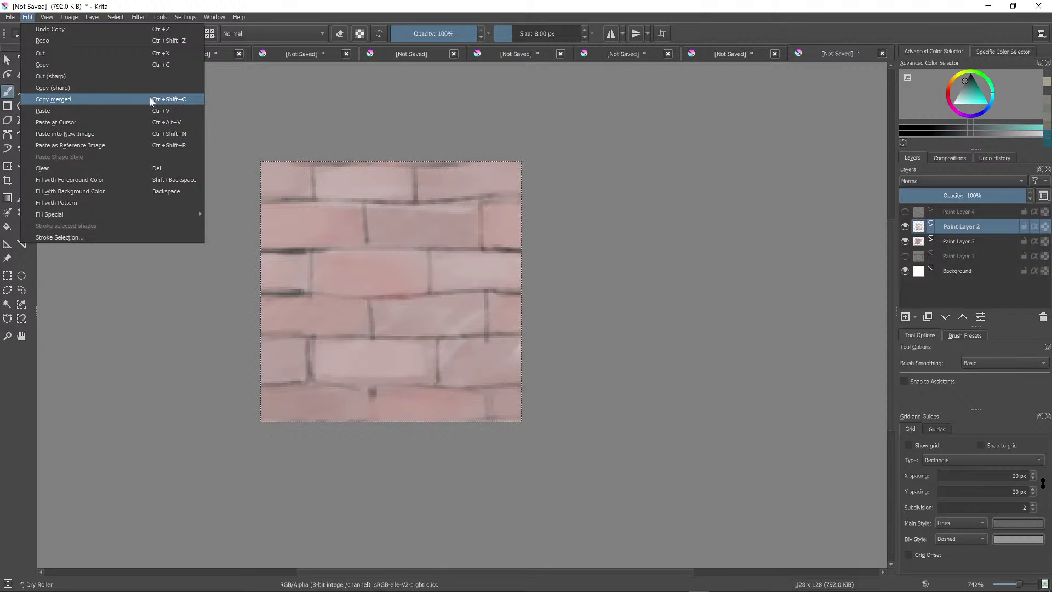
{"action": "left_click", "coordinate": [118, 100]}
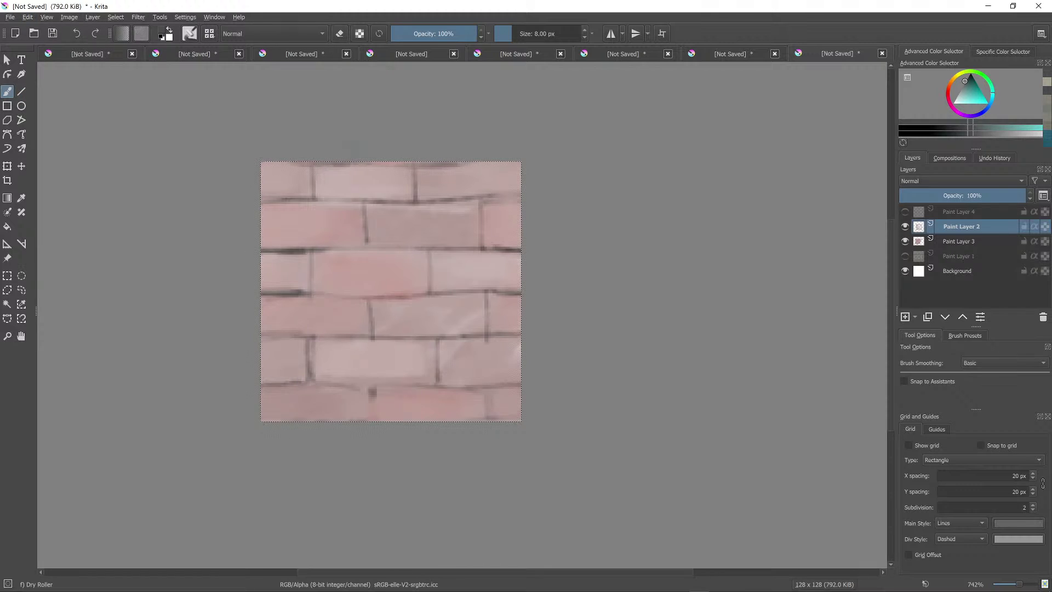
Paste the brick tile into the sci-fi tileset document and move it to the top grid row, one empty cell right of the 2 × 2 block.
{"action": "left_click", "coordinate": [611, 55]}
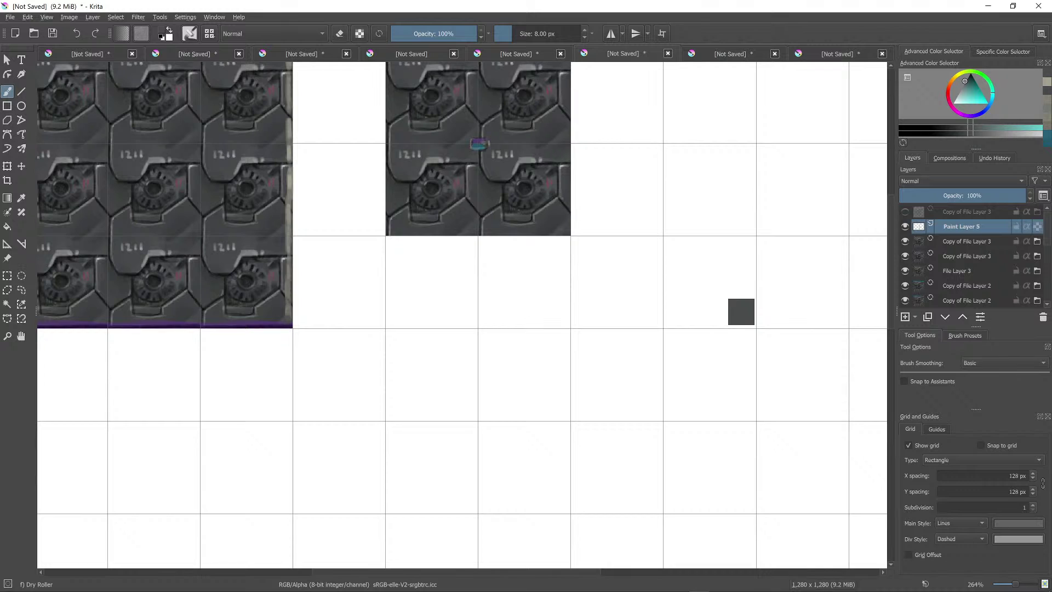
{"action": "key", "text": "ctrl+v"}
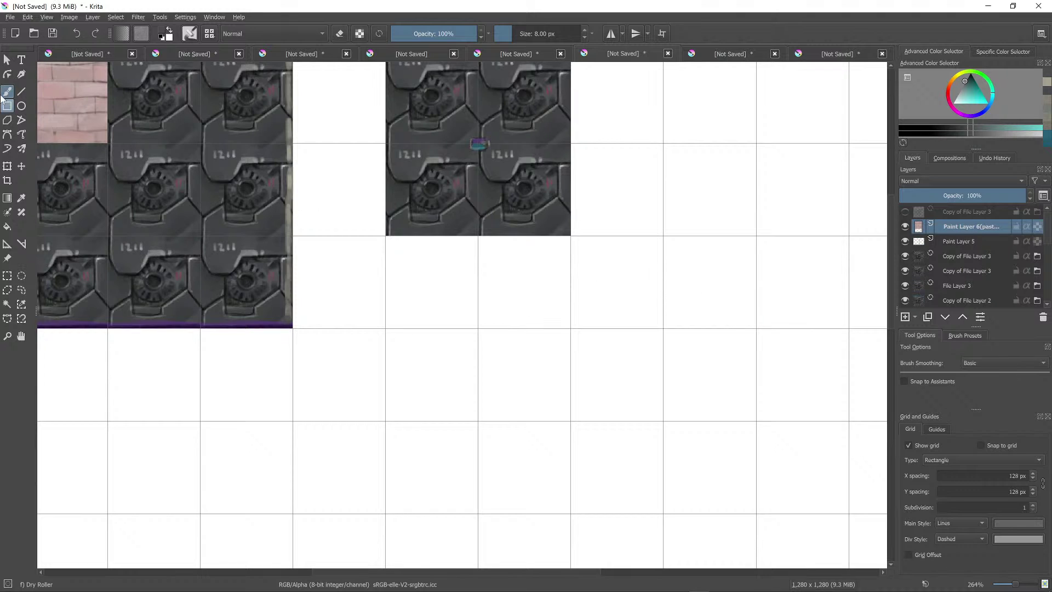
{"action": "left_click", "coordinate": [21, 166]}
{"action": "left_click_drag", "start_coordinate": [88, 99], "coordinate": [740, 119]}
{"action": "left_click_drag", "start_coordinate": [717, 254], "coordinate": [703, 201]}
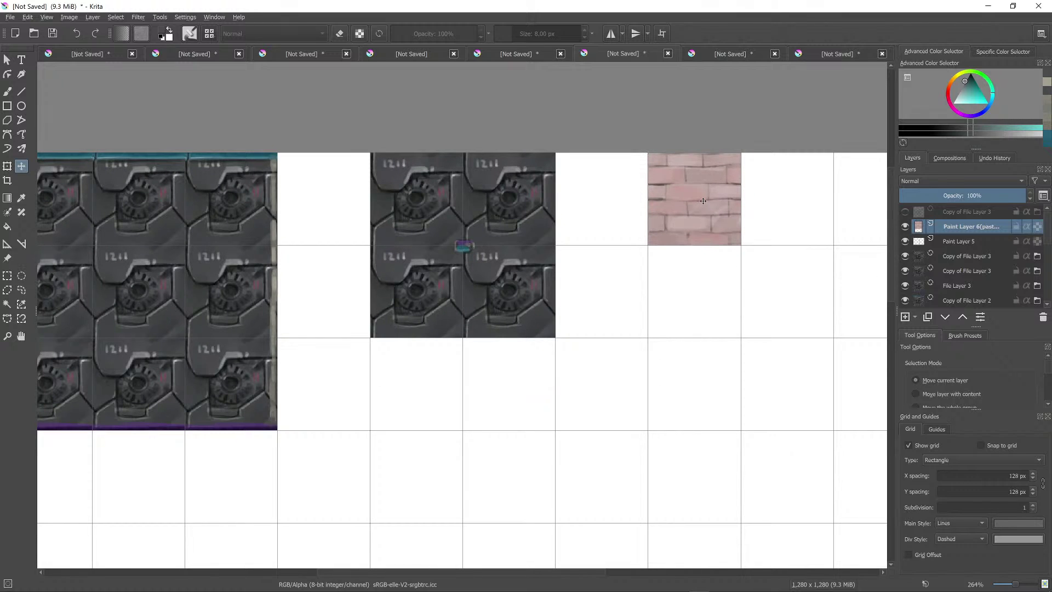
Return to the 128 × 128 px brick tile document and show Paint Layer 4 with the cracks and moss again.
{"action": "scroll", "coordinate": [677, 232], "scroll_direction": "down", "scroll_amount": 3}
{"action": "scroll", "coordinate": [631, 237], "scroll_direction": "up", "scroll_amount": 1}
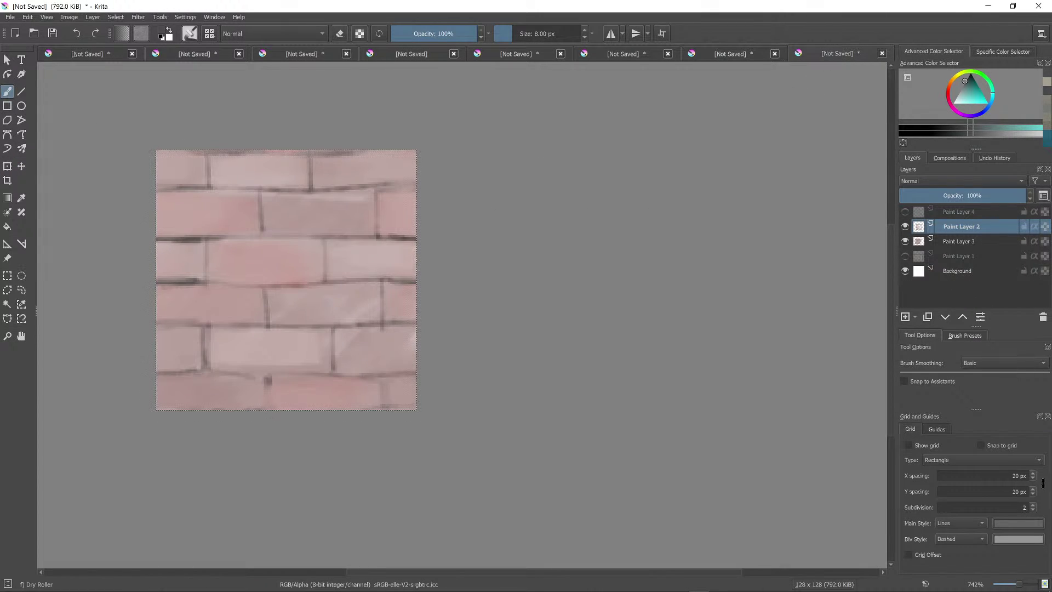
{"action": "left_click", "coordinate": [904, 211]}
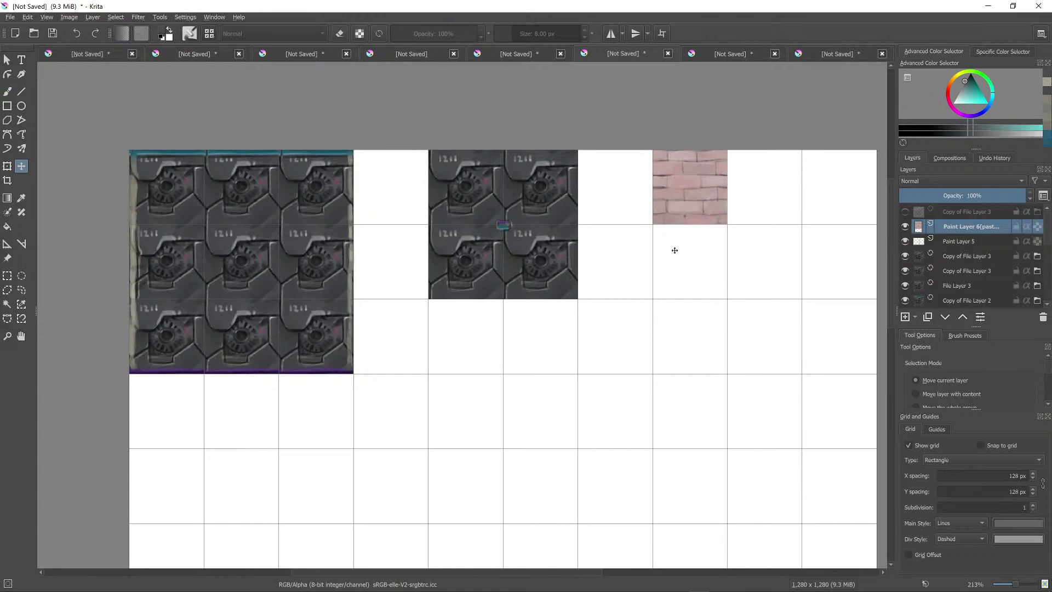
Paste the cracked, mossy brick tile into the sci-fi tileset document and move it directly below the plain brick tile.
{"action": "key", "text": "ctrl+v"}
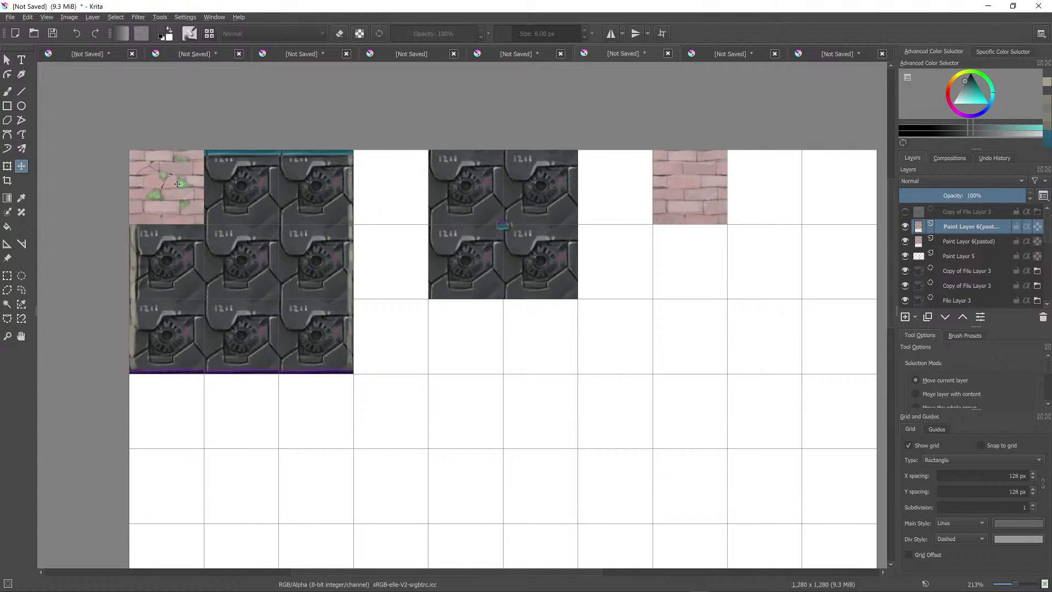
{"action": "left_click_drag", "start_coordinate": [177, 183], "coordinate": [699, 258]}
{"action": "scroll", "coordinate": [608, 298], "scroll_direction": "down", "scroll_amount": 3}
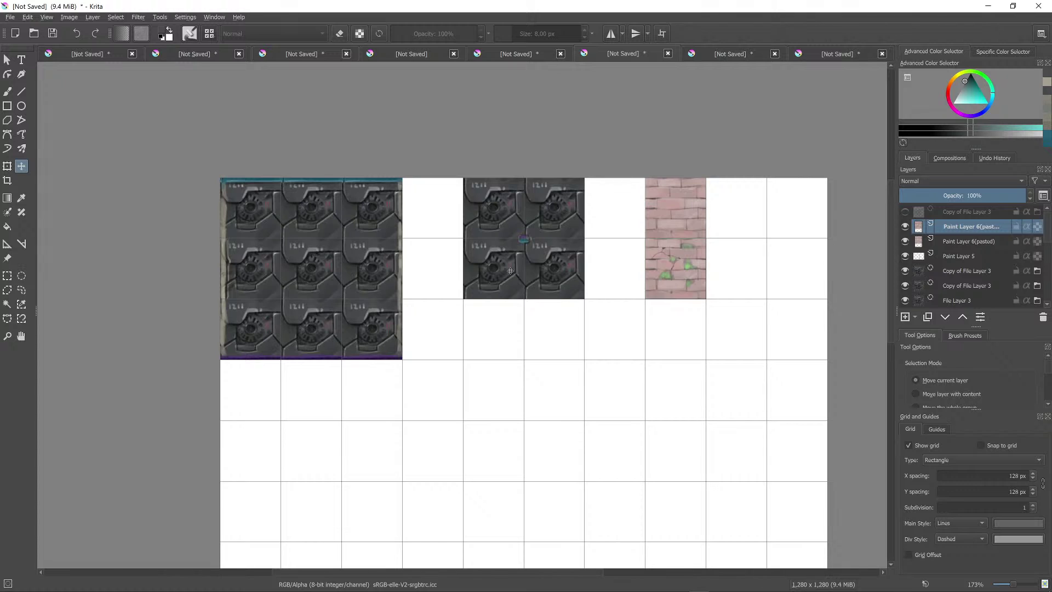
{"action": "scroll", "coordinate": [510, 271], "scroll_direction": "up", "scroll_amount": 3}
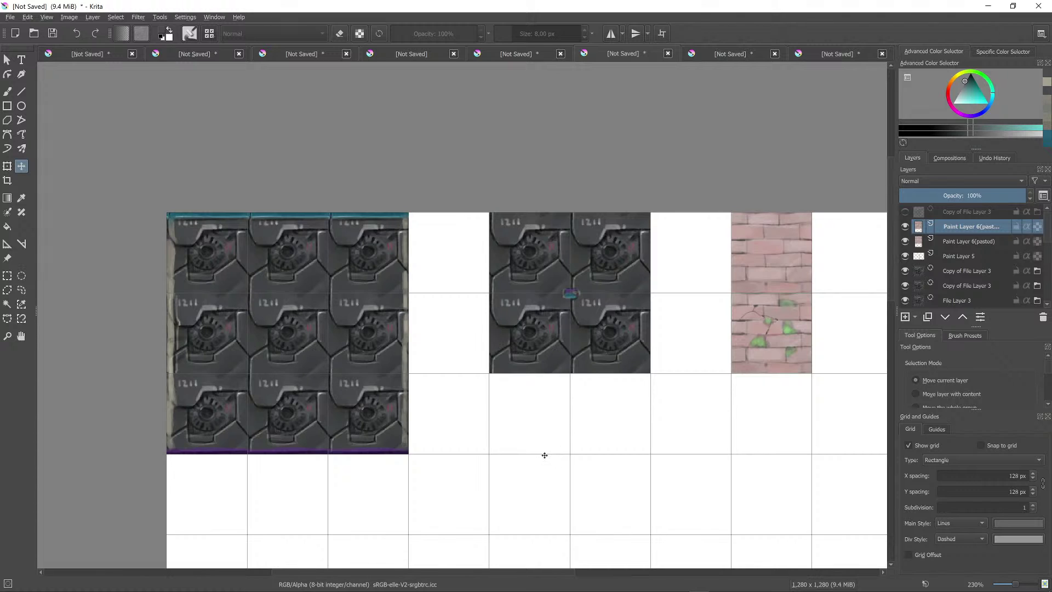
{"action": "left_click_drag", "start_coordinate": [544, 455], "coordinate": [399, 300]}
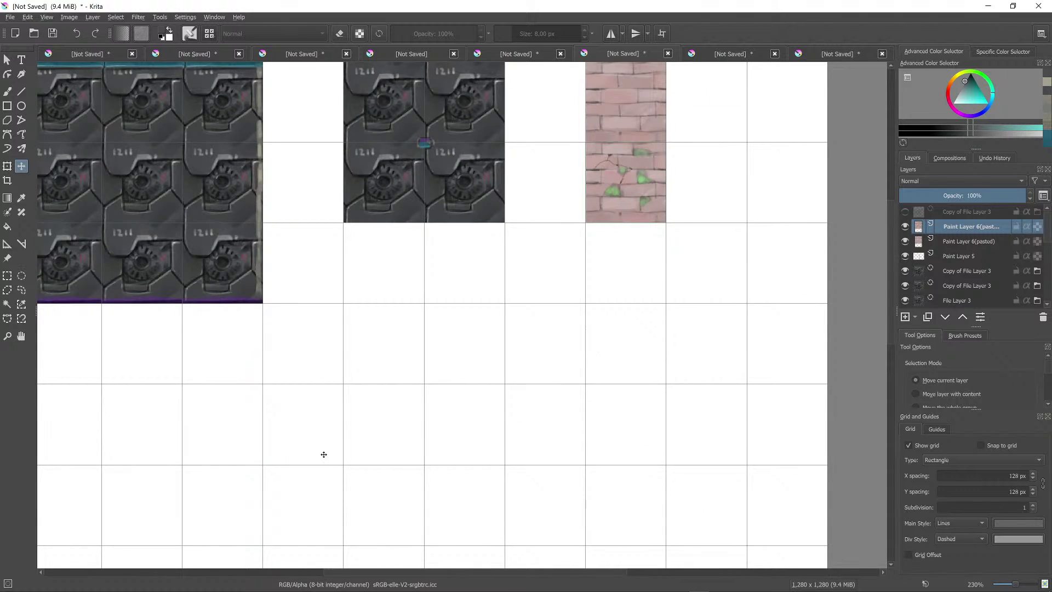
{"action": "left_click_drag", "start_coordinate": [500, 439], "coordinate": [606, 471]}
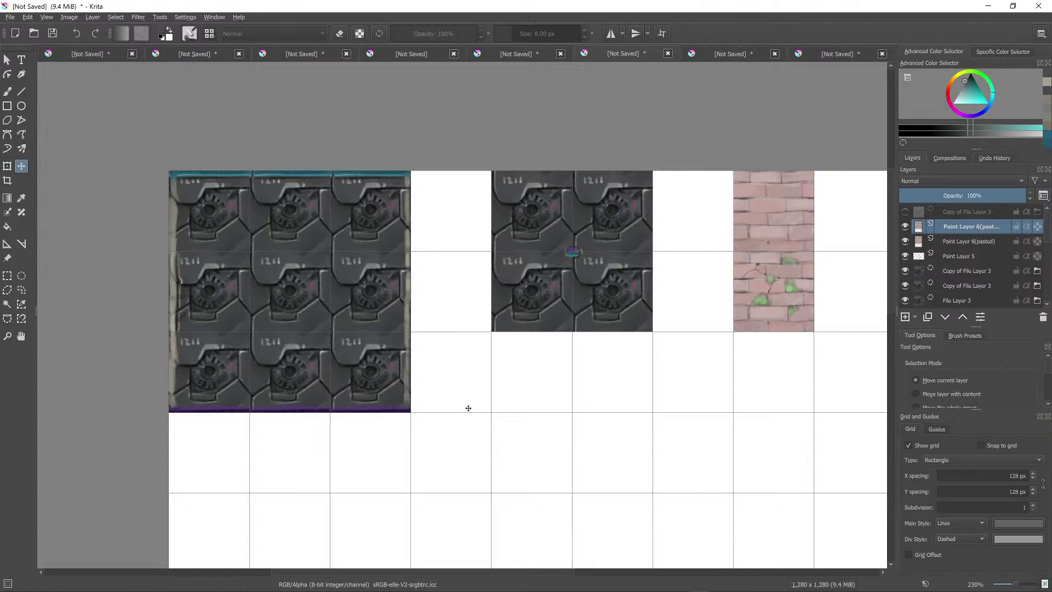
{"action": "left_click_drag", "start_coordinate": [675, 447], "coordinate": [496, 469]}
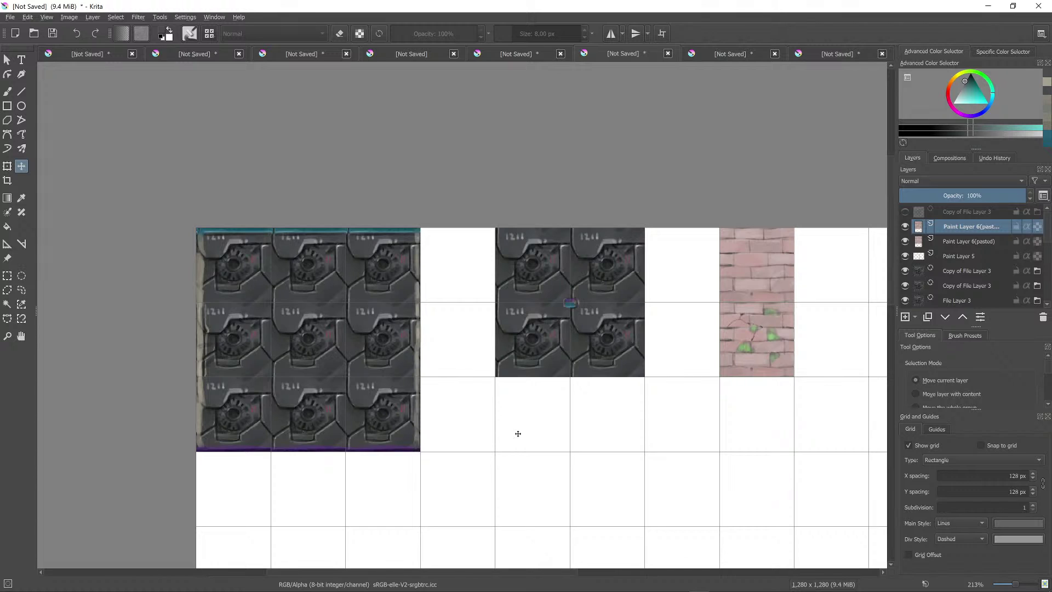
{"action": "left_click_drag", "start_coordinate": [648, 411], "coordinate": [497, 436]}
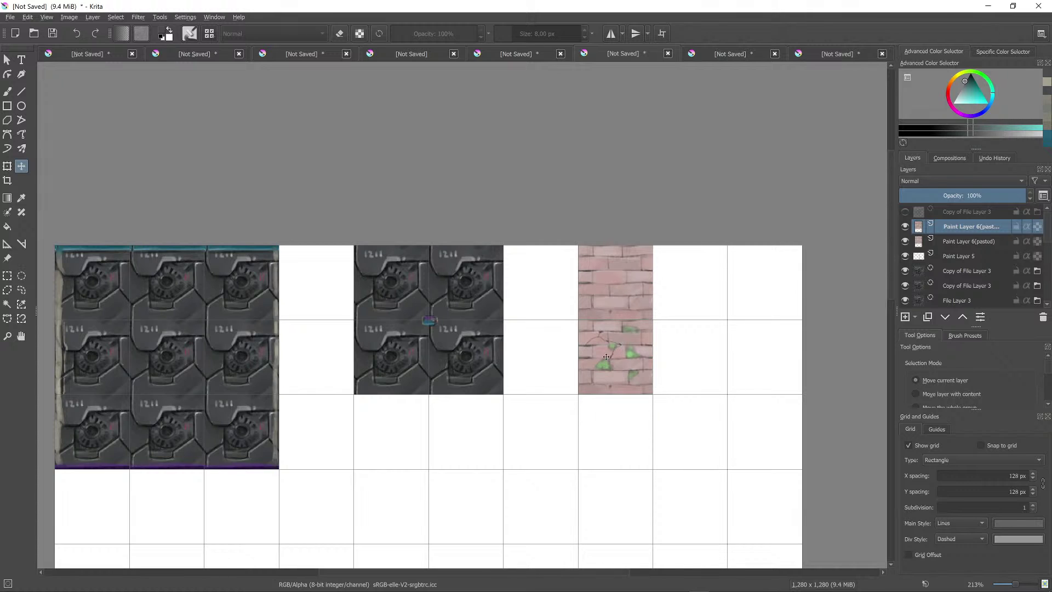
{"action": "left_click_drag", "start_coordinate": [456, 389], "coordinate": [565, 408]}
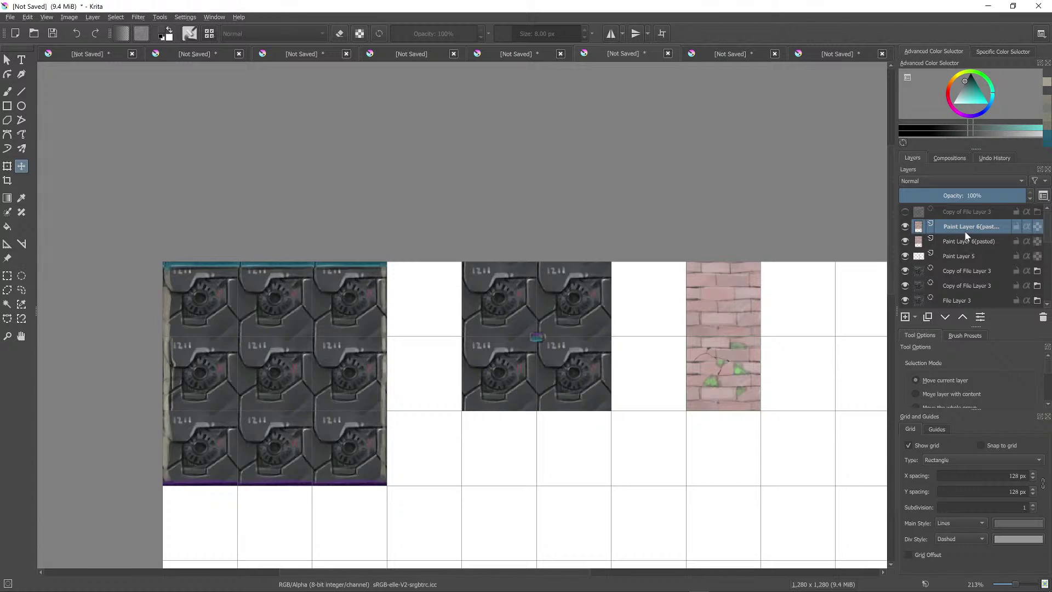
Merge the two pasted brick tile layers into one and check the merged layer by toggling its visibility.
{"action": "key", "text": "ctrl+e"}
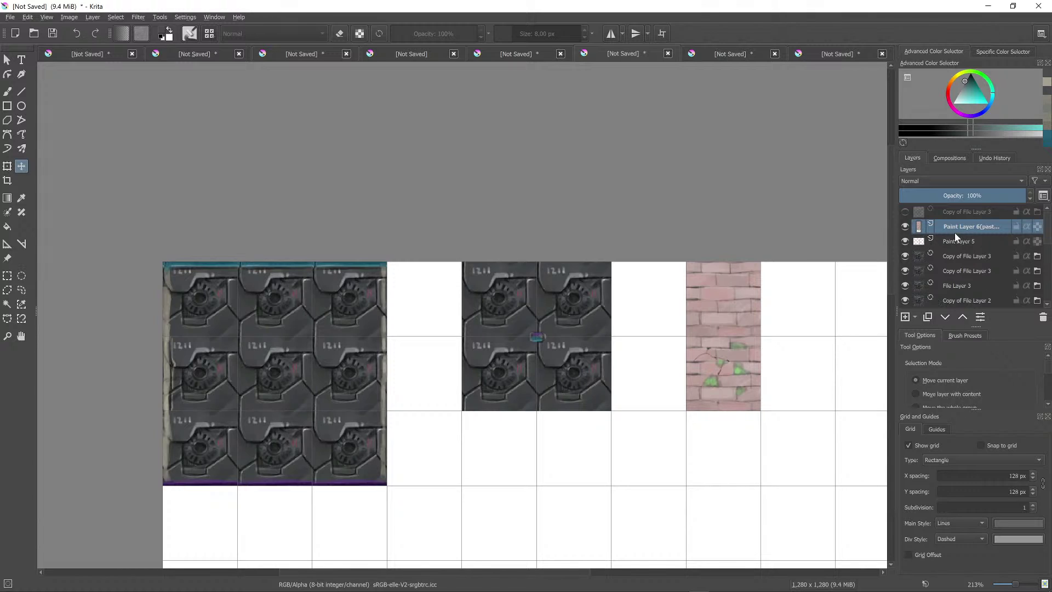
{"action": "left_click", "coordinate": [902, 226]}
{"action": "left_click", "coordinate": [902, 225]}
Apply an HSV/HSL adjustment to the merged brick tiles with Saturation -72 and Lightness 40.
{"action": "left_click", "coordinate": [66, 18]}
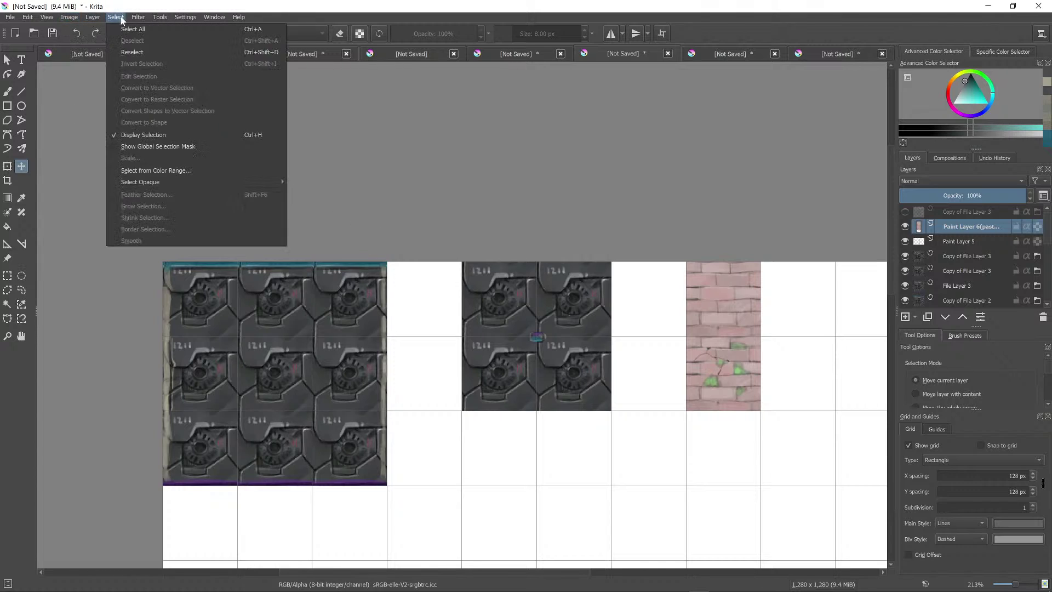
{"action": "mouse_move", "coordinate": [161, 54]}
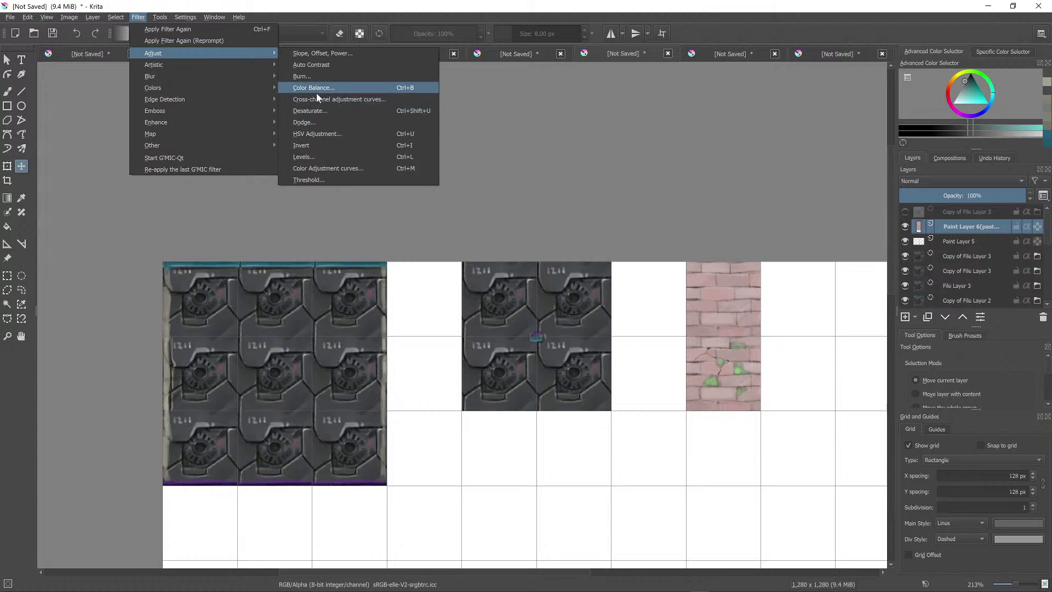
{"action": "left_click", "coordinate": [317, 136]}
{"action": "left_click_drag", "start_coordinate": [545, 248], "coordinate": [361, 98]}
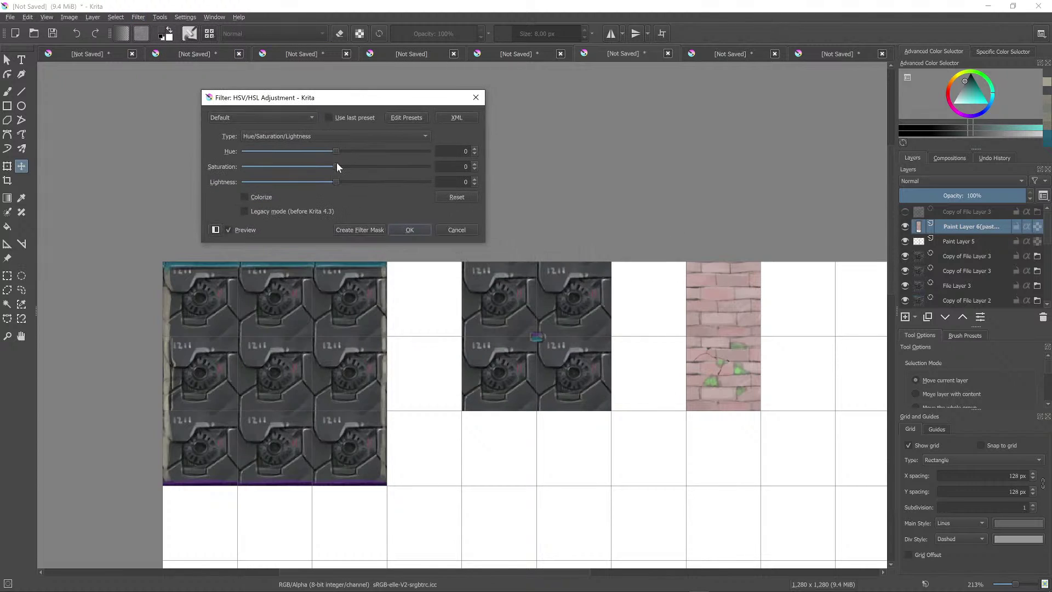
{"action": "left_click", "coordinate": [281, 167]}
{"action": "left_click_drag", "start_coordinate": [315, 165], "coordinate": [268, 165]}
{"action": "left_click", "coordinate": [284, 181]}
{"action": "left_click", "coordinate": [285, 181]}
{"action": "left_click", "coordinate": [275, 182]}
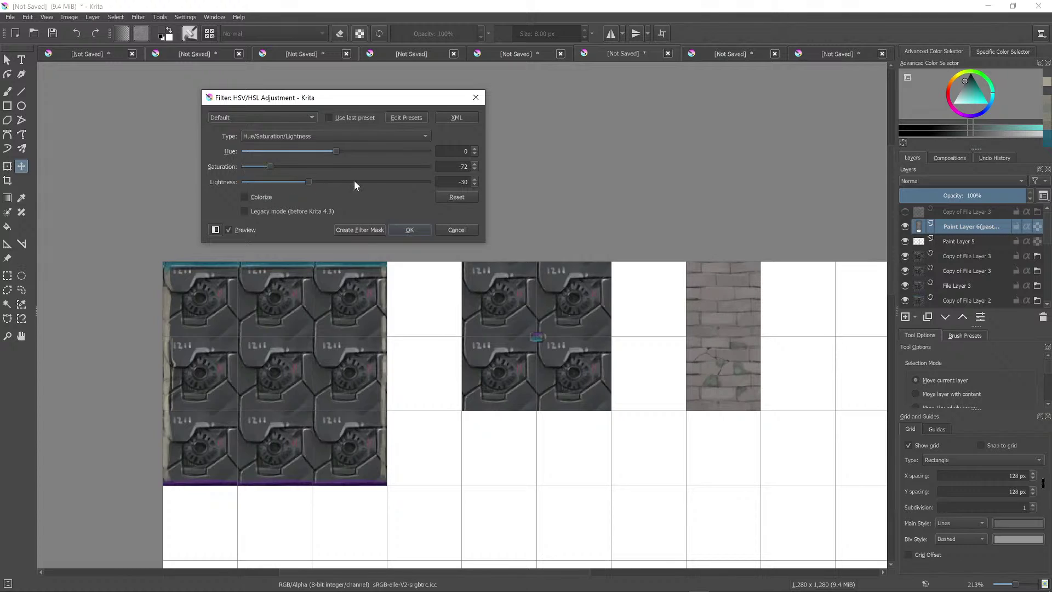
{"action": "left_click_drag", "start_coordinate": [393, 182], "coordinate": [401, 181]}
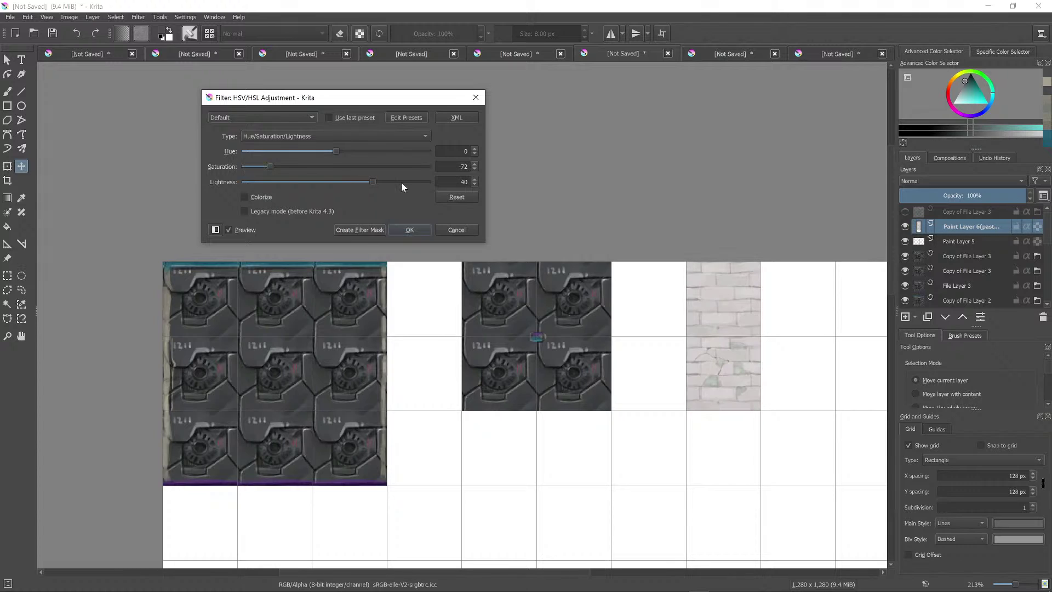
{"action": "left_click", "coordinate": [408, 229]}
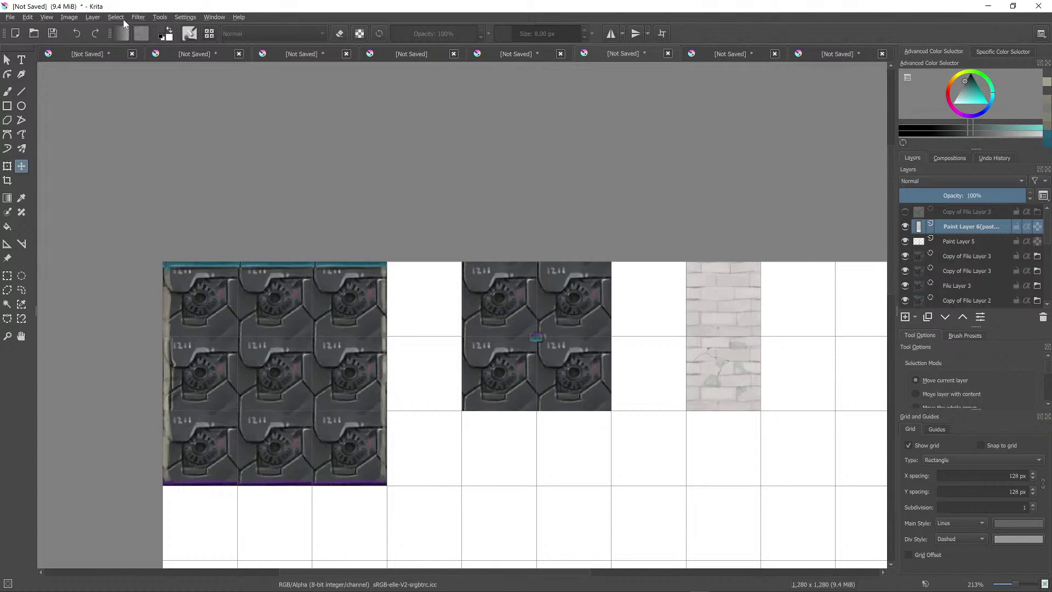
Apply Color Balance to the brick tiles with red/green/blue shadows -34/-35/36, midtones -13/-18/21 and highlights -3/-2/-4.
{"action": "left_click", "coordinate": [138, 17]}
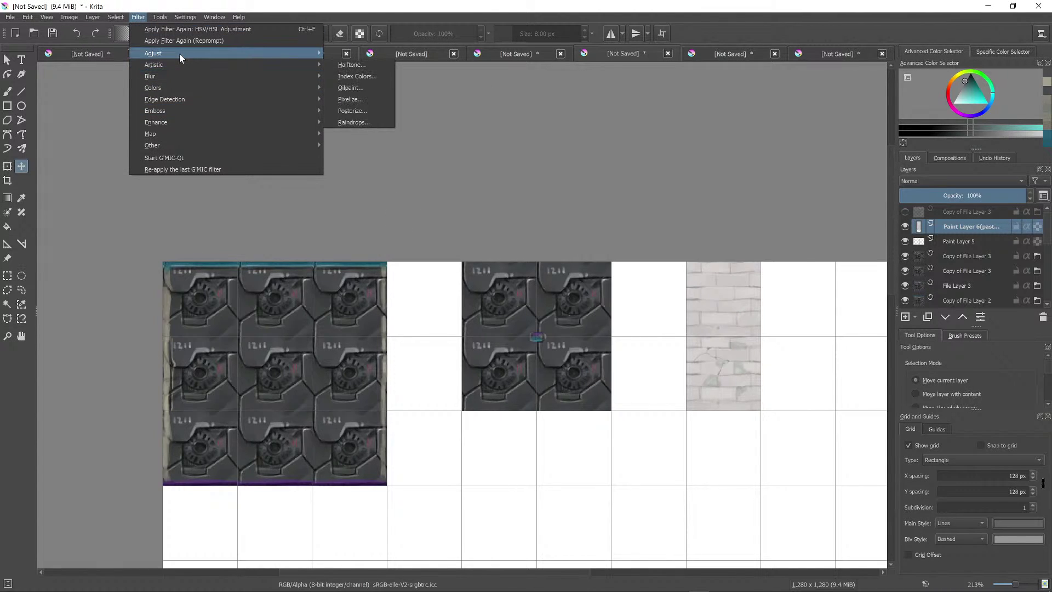
{"action": "left_click", "coordinate": [384, 88]}
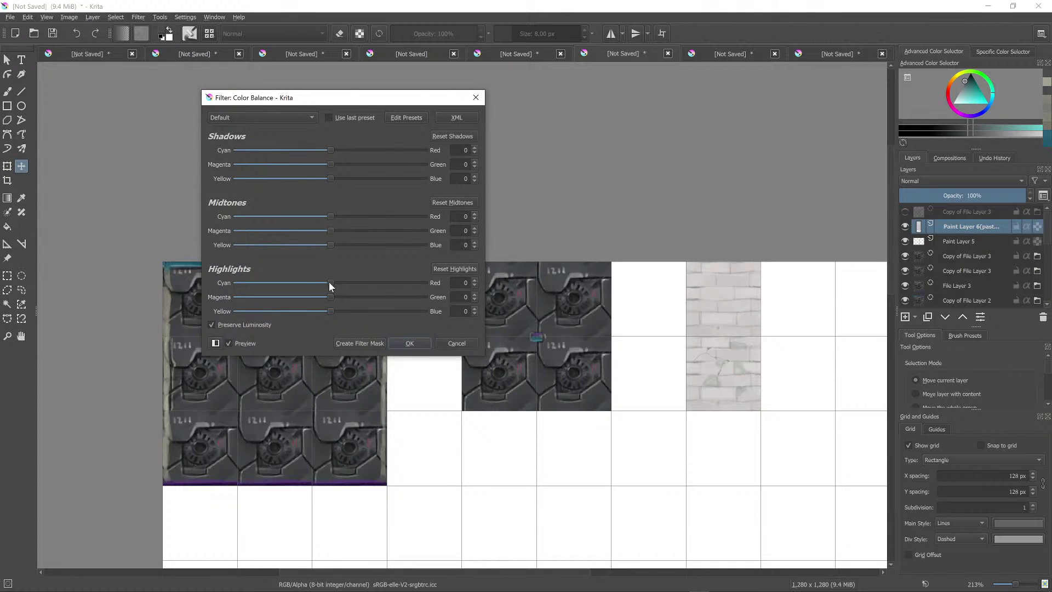
{"action": "left_click_drag", "start_coordinate": [329, 281], "coordinate": [316, 311]}
{"action": "left_click_drag", "start_coordinate": [333, 283], "coordinate": [330, 282]}
{"action": "left_click_drag", "start_coordinate": [331, 150], "coordinate": [298, 149]}
{"action": "left_click_drag", "start_coordinate": [329, 164], "coordinate": [301, 162]}
{"action": "left_click_drag", "start_coordinate": [326, 218], "coordinate": [308, 217]}
{"action": "left_click_drag", "start_coordinate": [327, 245], "coordinate": [349, 243]}
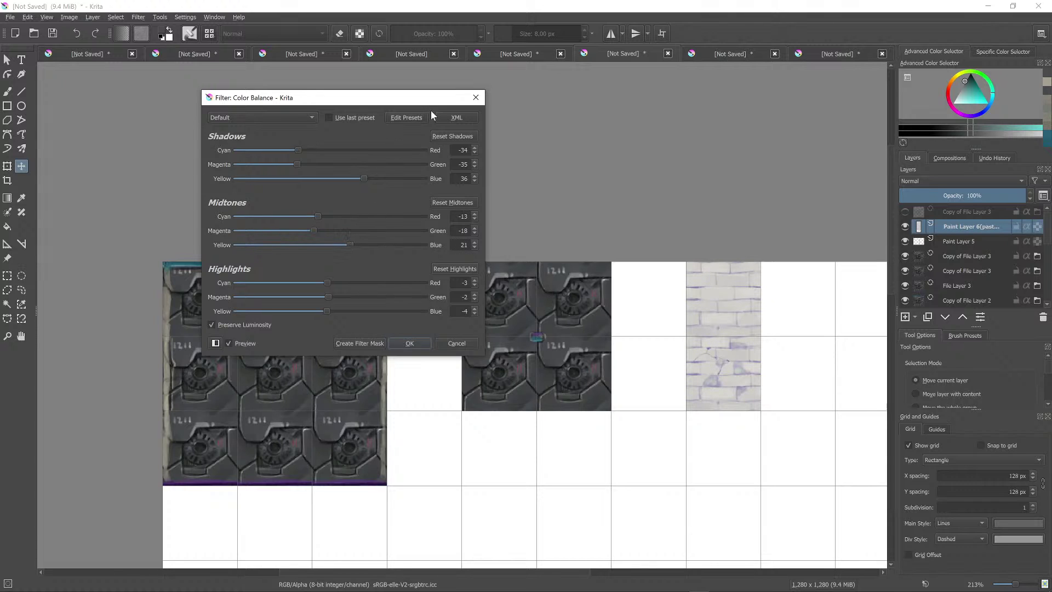
{"action": "left_click", "coordinate": [409, 343]}
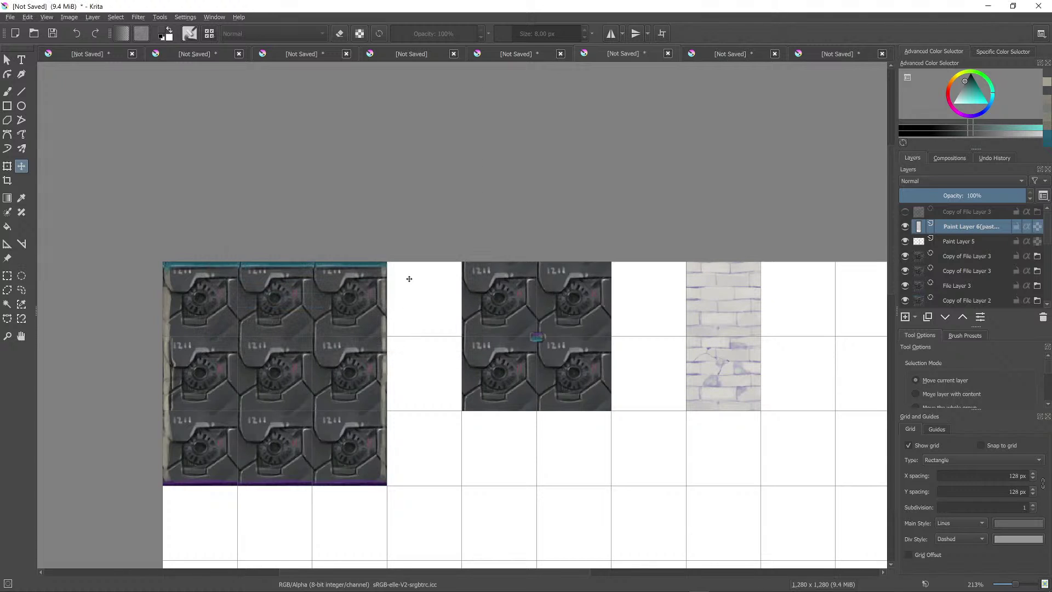
Compare the recoloured brick background tiles with the dark 3 × 3 and 2 × 2 blocks, overall and close up.
{"action": "scroll", "coordinate": [408, 277], "scroll_direction": "down", "scroll_amount": 4}
{"action": "scroll", "coordinate": [385, 265], "scroll_direction": "down", "scroll_amount": 3}
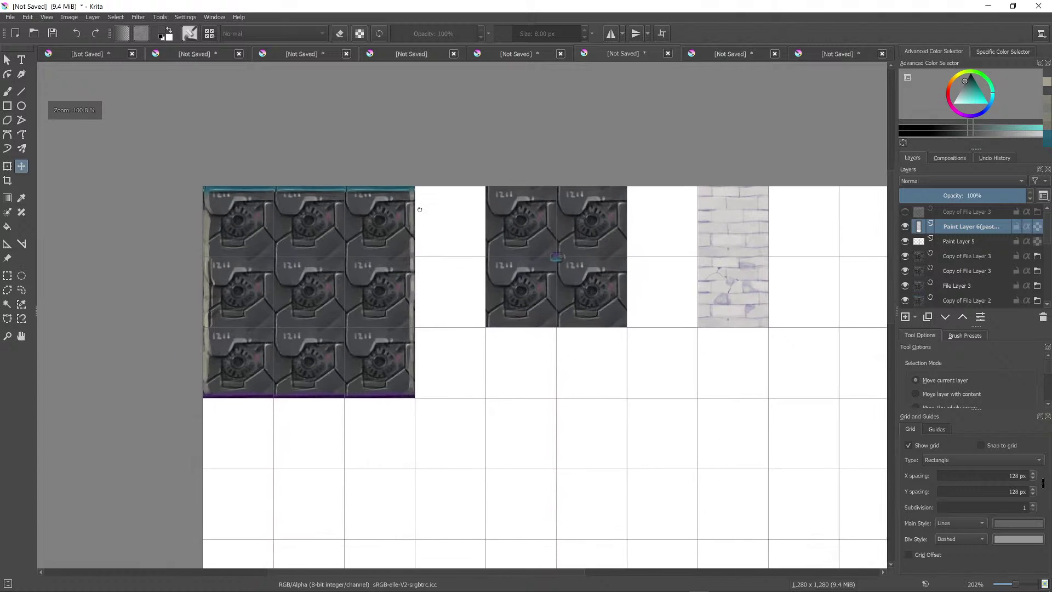
{"action": "scroll", "coordinate": [402, 207], "scroll_direction": "up", "scroll_amount": 2}
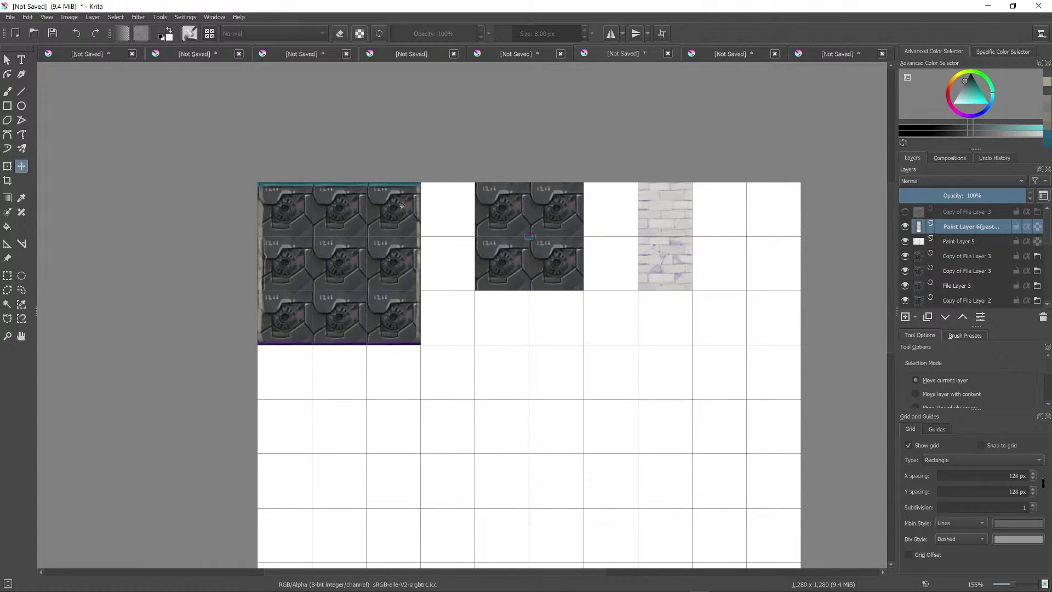
{"action": "scroll", "coordinate": [427, 249], "scroll_direction": "up", "scroll_amount": 4}
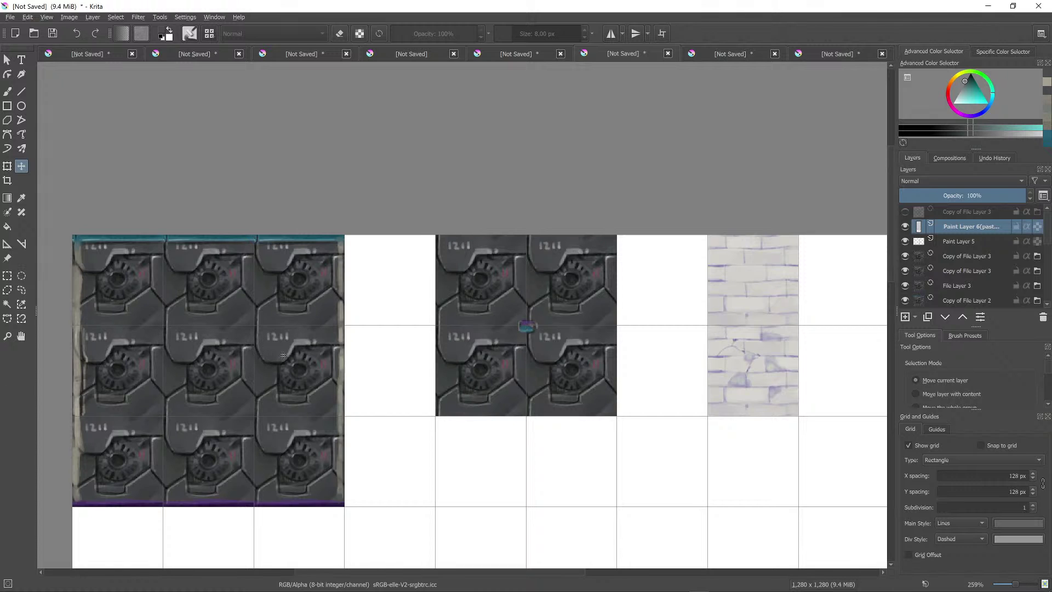
{"action": "scroll", "coordinate": [368, 340], "scroll_direction": "down", "scroll_amount": 2, "text": "ctrl"}
{"action": "scroll", "coordinate": [410, 341], "scroll_direction": "up", "scroll_amount": 4, "text": "ctrl"}
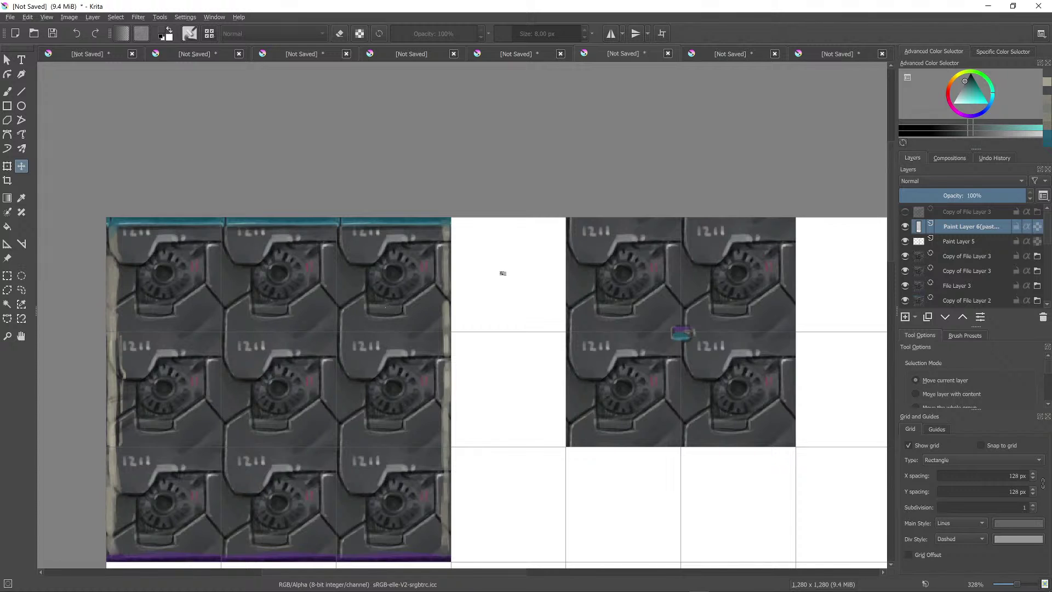
{"action": "scroll", "coordinate": [502, 273], "scroll_direction": "down", "scroll_amount": 4}
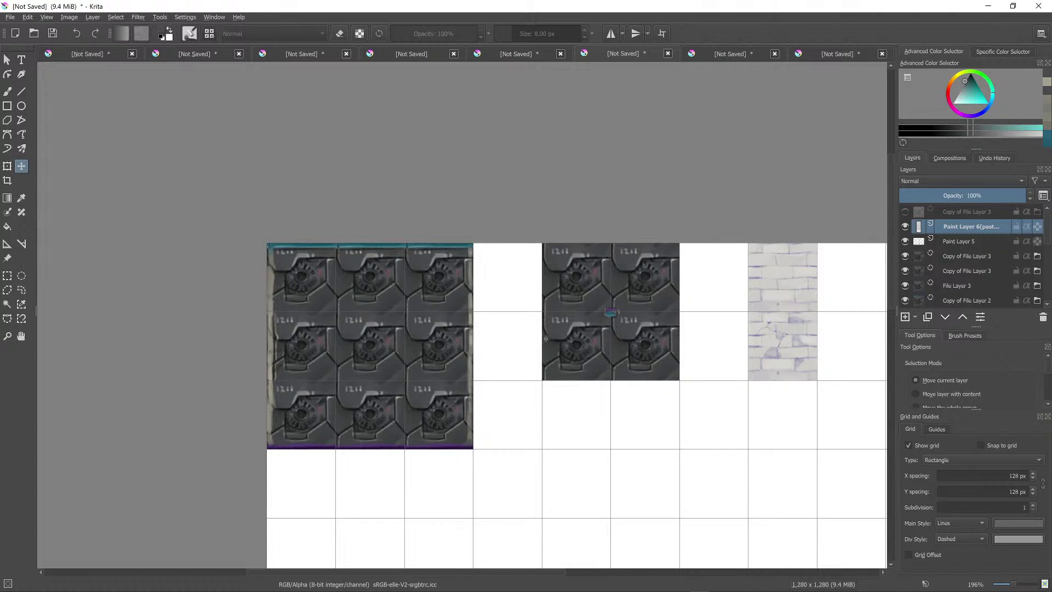
Open the list of available dockers to locate Grid and Guides, and dismiss it without changes.
{"action": "right_click", "coordinate": [794, 24]}
{"action": "left_click", "coordinate": [763, 22]}
{"action": "right_click", "coordinate": [758, 38]}
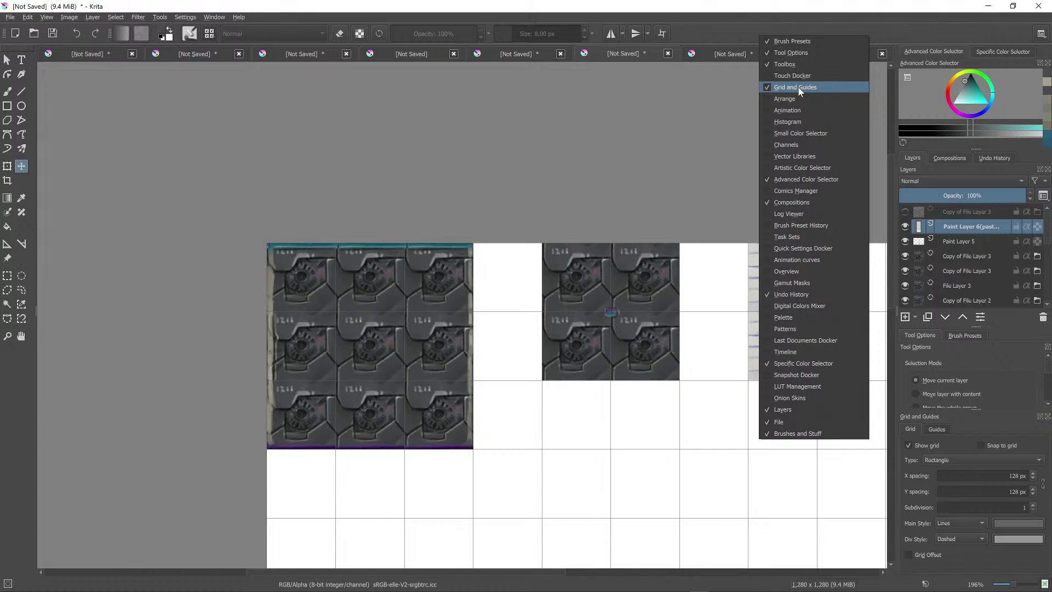
{"action": "left_click", "coordinate": [968, 422]}
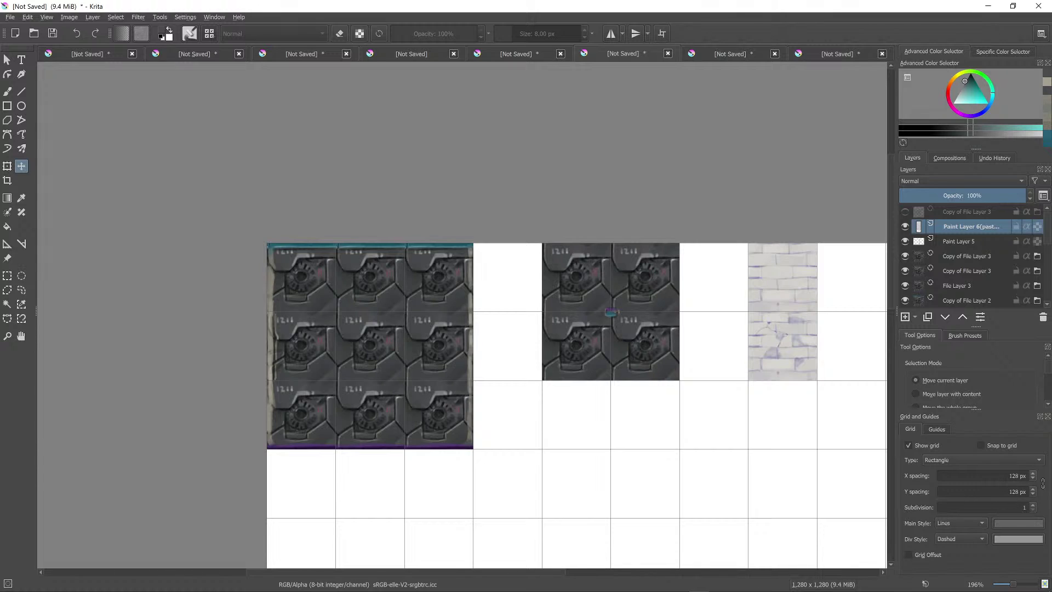
Enable Snap to grid and set the grid to 128 px X and Y spacing with a subdivision of 1.
{"action": "left_click", "coordinate": [1033, 505]}
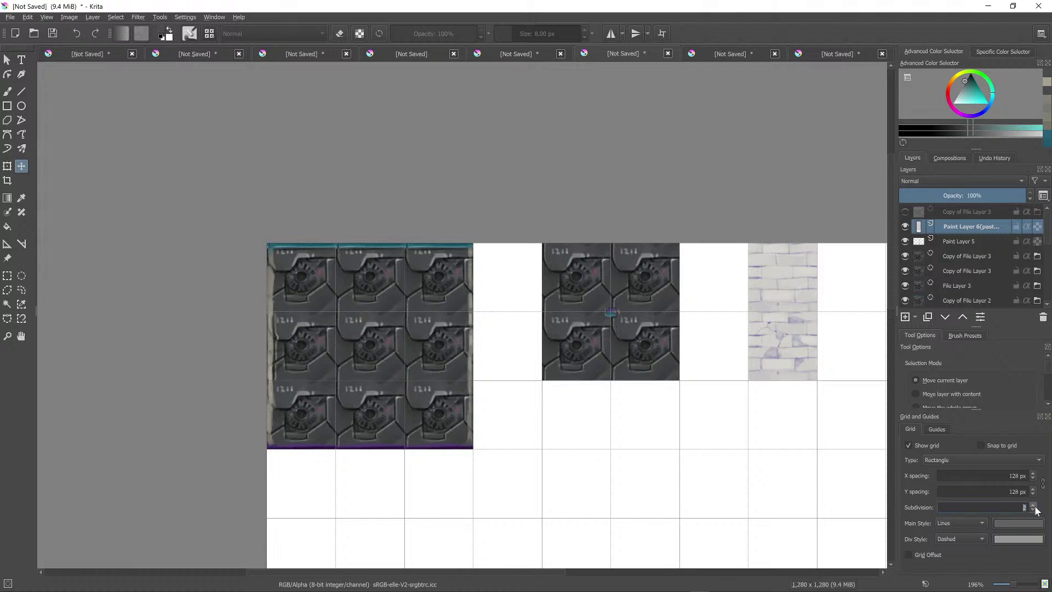
{"action": "left_click", "coordinate": [1033, 509]}
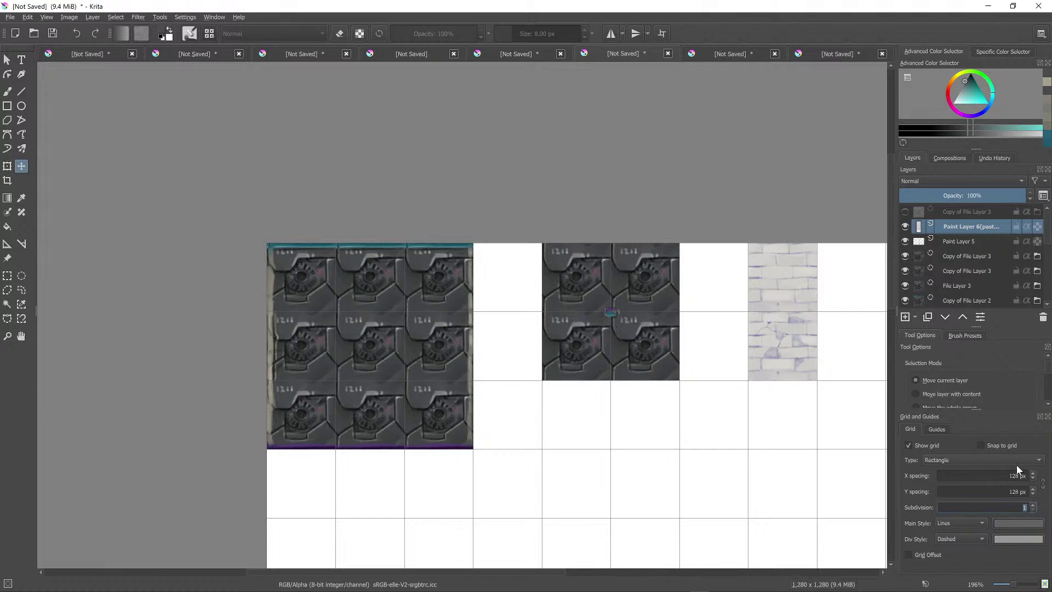
{"action": "left_click", "coordinate": [981, 445]}
{"action": "scroll", "coordinate": [1020, 495], "scroll_direction": "down", "scroll_amount": 1}
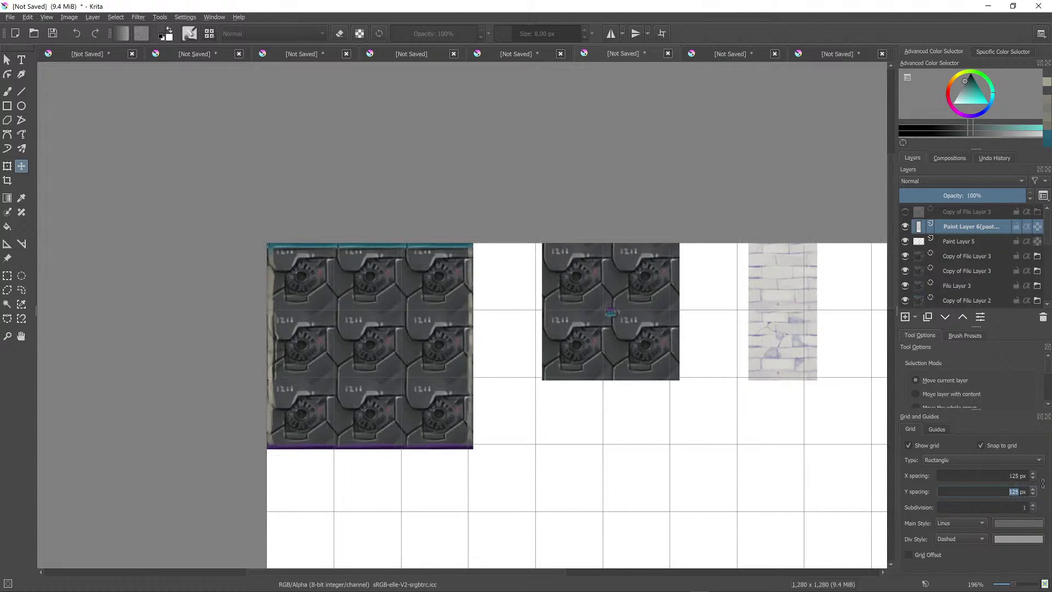
{"action": "double_click", "coordinate": [1012, 476]}
{"action": "scroll", "coordinate": [1012, 482], "scroll_direction": "up", "scroll_amount": 1}
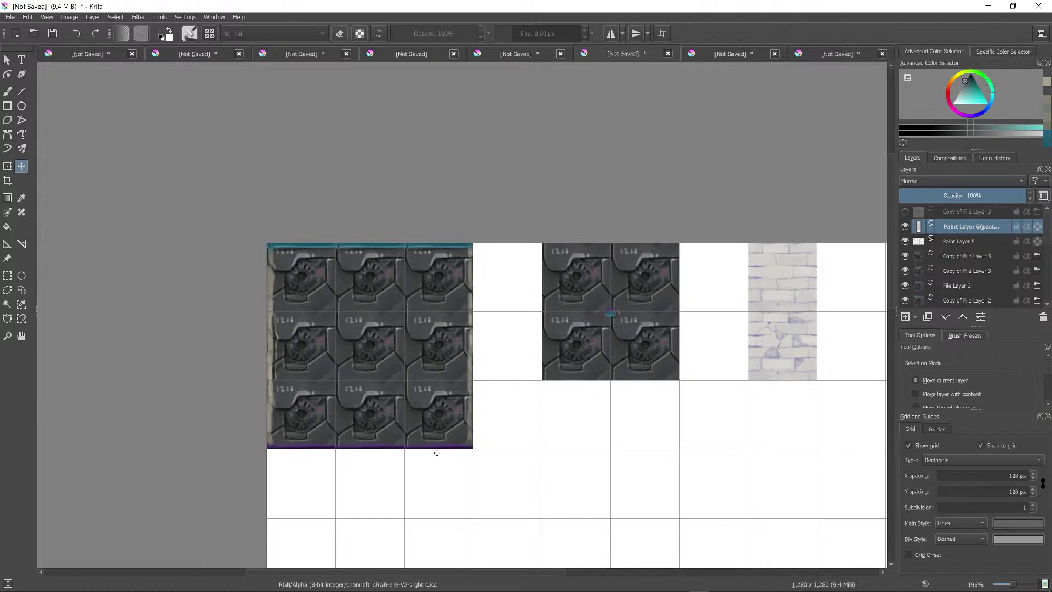
Look over the whole tileset mock-up, including the edged block, the inner-corner block and the brick background tiles.
{"action": "mouse_move", "coordinate": [346, 589]}
{"action": "left_click_drag", "start_coordinate": [465, 213], "coordinate": [371, 122]}
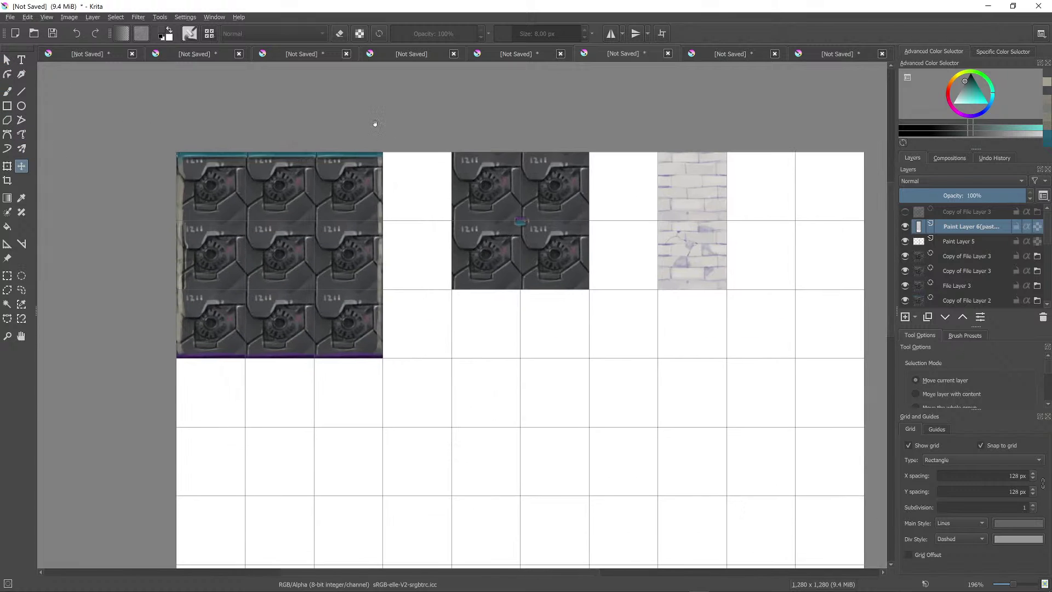
{"action": "scroll", "coordinate": [455, 148], "scroll_direction": "down", "scroll_amount": 4}
{"action": "left_click_drag", "start_coordinate": [457, 142], "coordinate": [443, 113]}
{"action": "left_click_drag", "start_coordinate": [493, 201], "coordinate": [383, 245]}
{"action": "left_click_drag", "start_coordinate": [383, 244], "coordinate": [498, 201]}
{"action": "scroll", "coordinate": [472, 221], "scroll_direction": "up", "scroll_amount": 4}
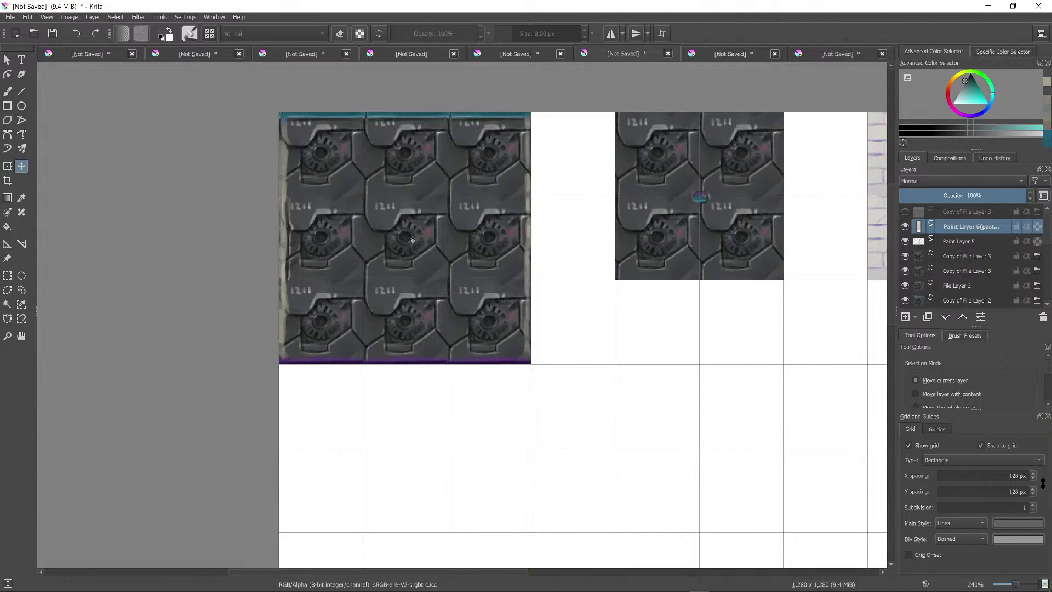
{"action": "left_click_drag", "start_coordinate": [568, 268], "coordinate": [453, 258]}
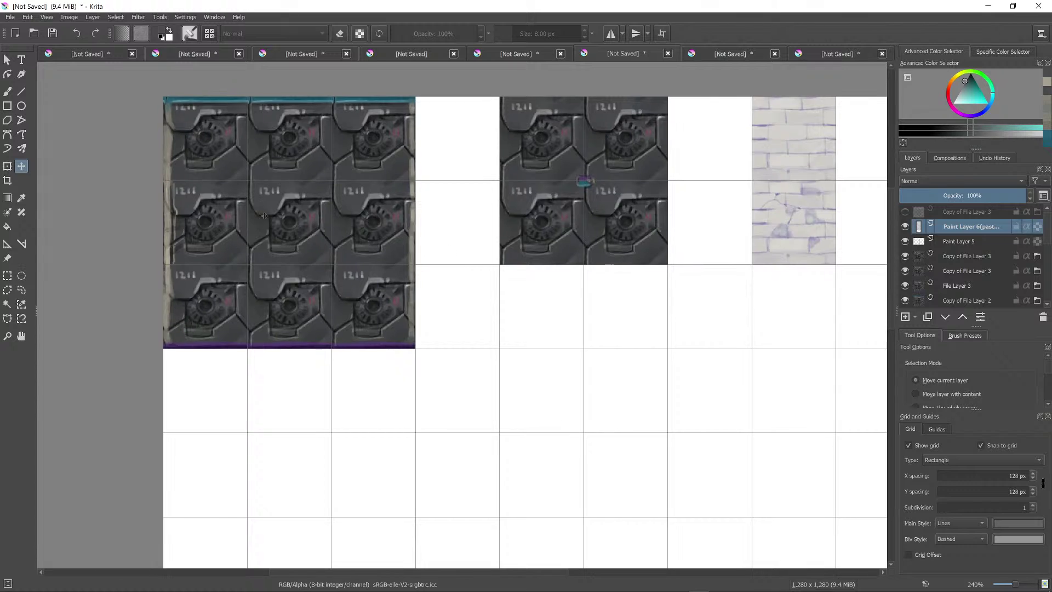
Switch to the browser showing Assignment 2_ Tileset and Background.pdf, maximize its window and return to the document's first page.
{"action": "left_click_drag", "start_coordinate": [452, 315], "coordinate": [407, 319]}
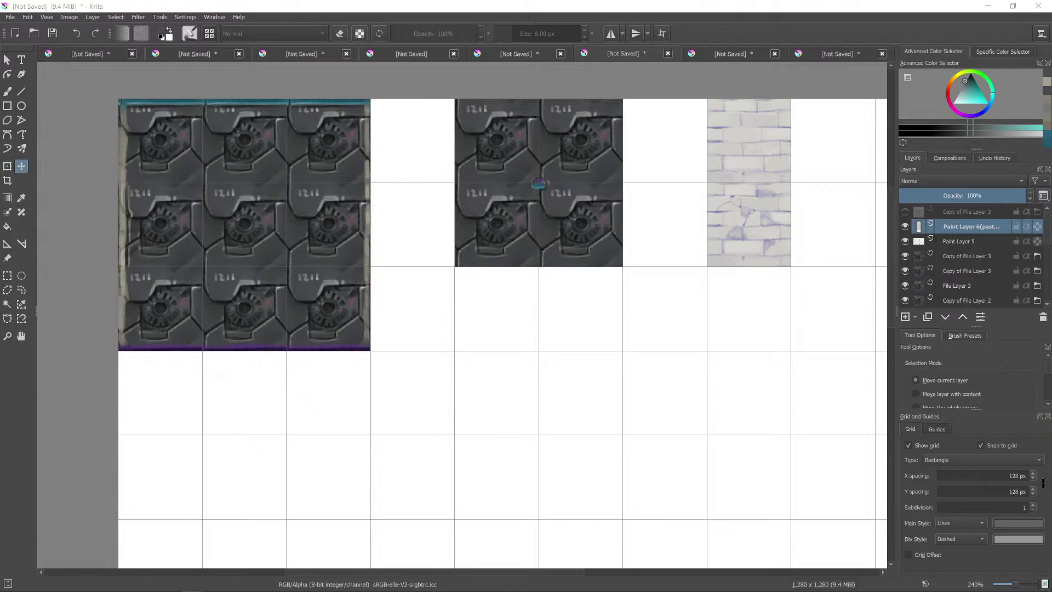
{"action": "left_click_drag", "start_coordinate": [1051, 64], "coordinate": [554, 15]}
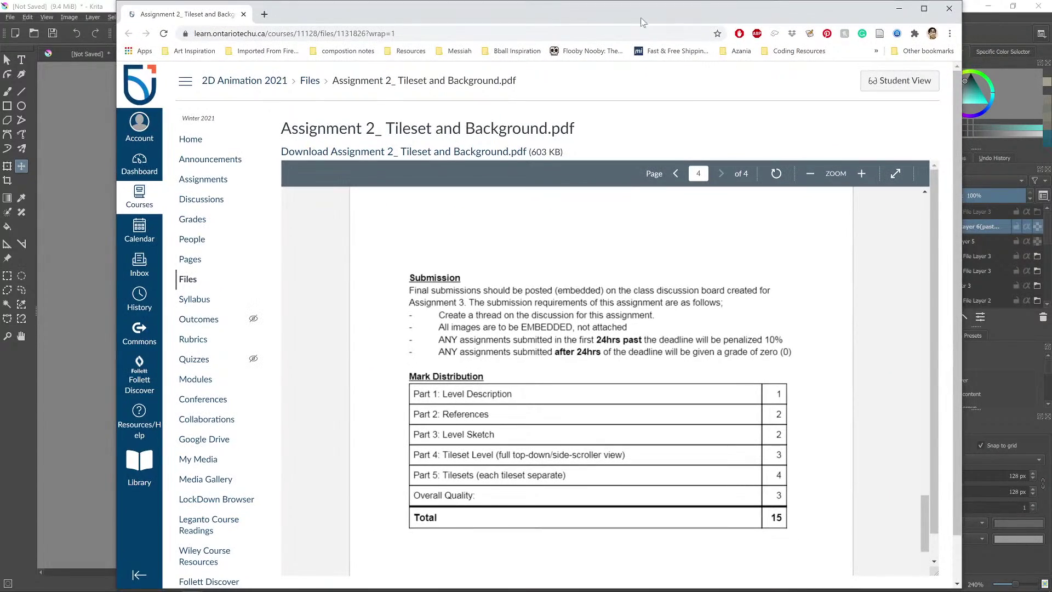
{"action": "left_click", "coordinate": [923, 8]}
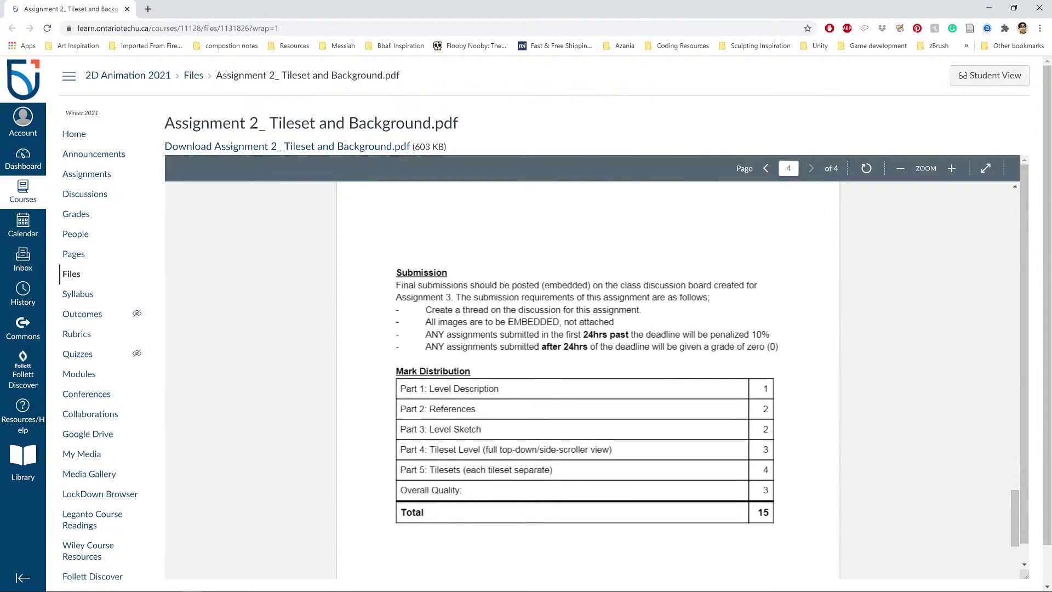
{"action": "scroll", "coordinate": [394, 276], "scroll_direction": "up", "scroll_amount": 8}
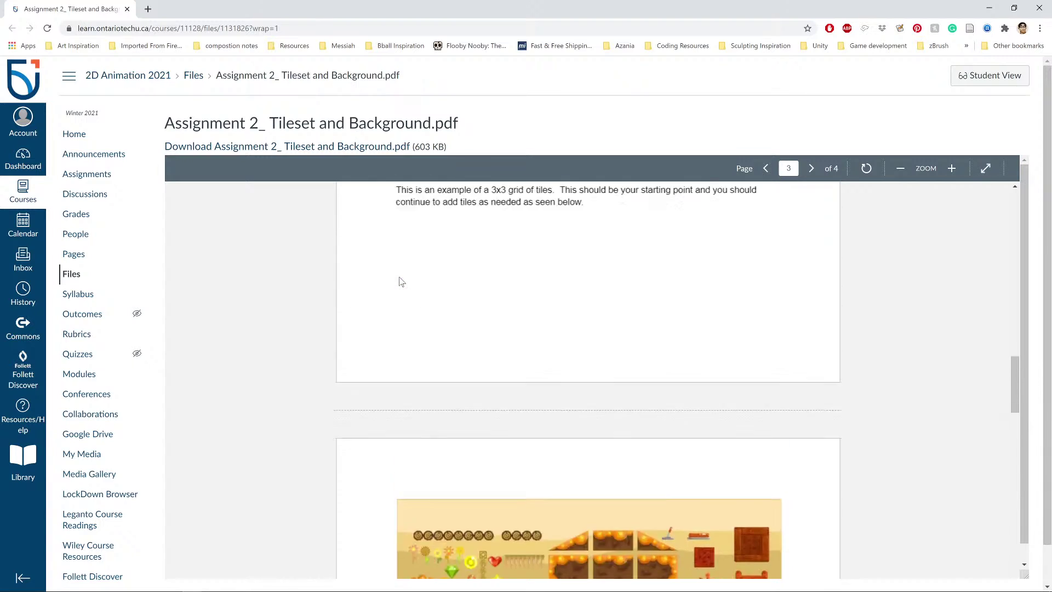
{"action": "scroll", "coordinate": [402, 282], "scroll_direction": "up", "scroll_amount": 15}
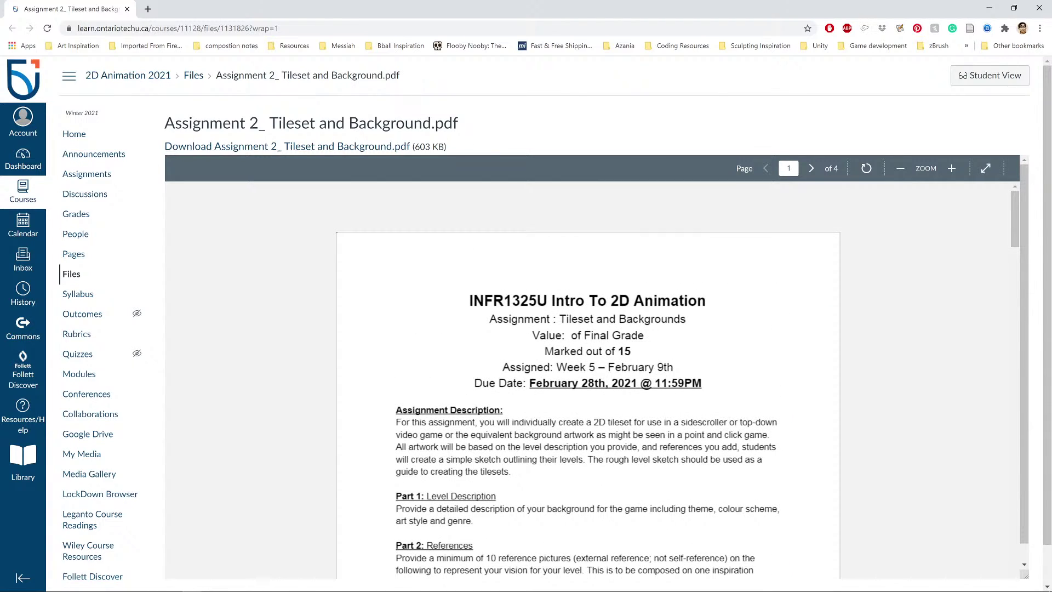
Read through the assignment brief, covering Parts 1 to 5, the tile examples and layout sketches, the submission rules and the mark distribution.
{"action": "scroll", "coordinate": [585, 343], "scroll_direction": "down", "scroll_amount": 8}
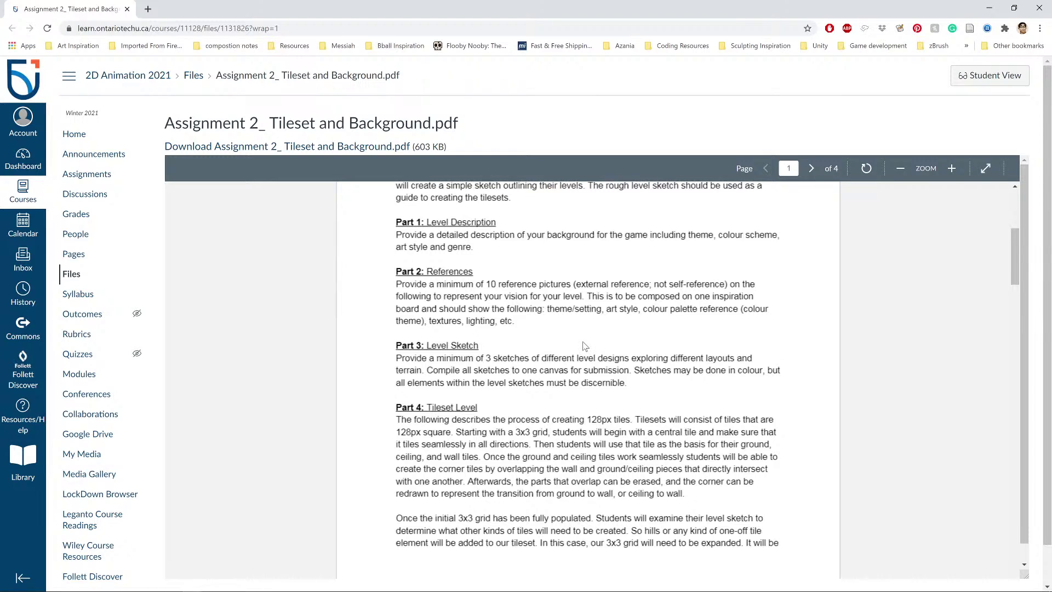
{"action": "scroll", "coordinate": [585, 342], "scroll_direction": "down", "scroll_amount": 5}
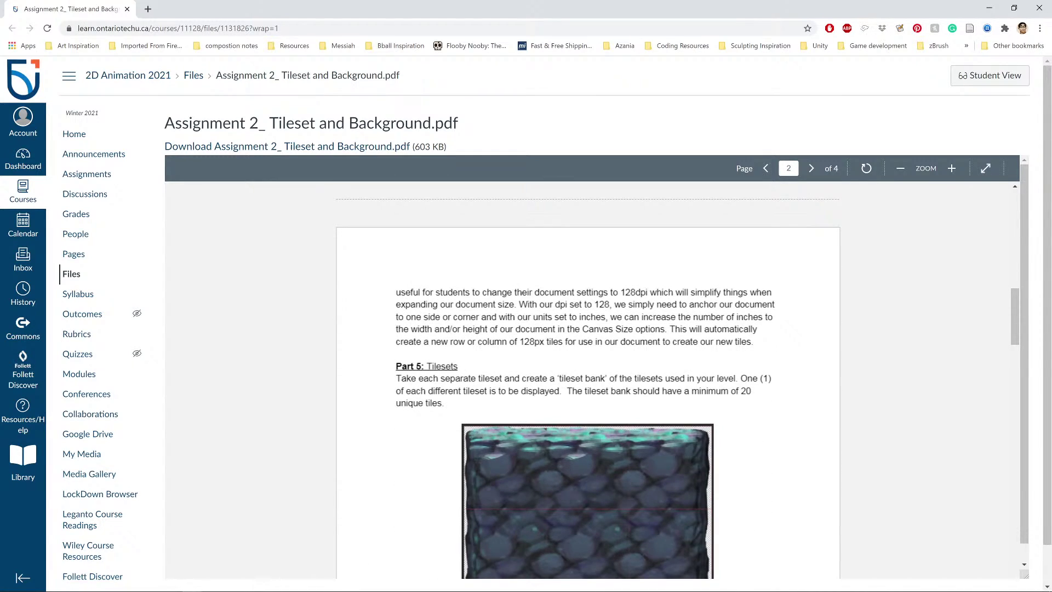
{"action": "scroll", "coordinate": [584, 342], "scroll_direction": "down", "scroll_amount": 9}
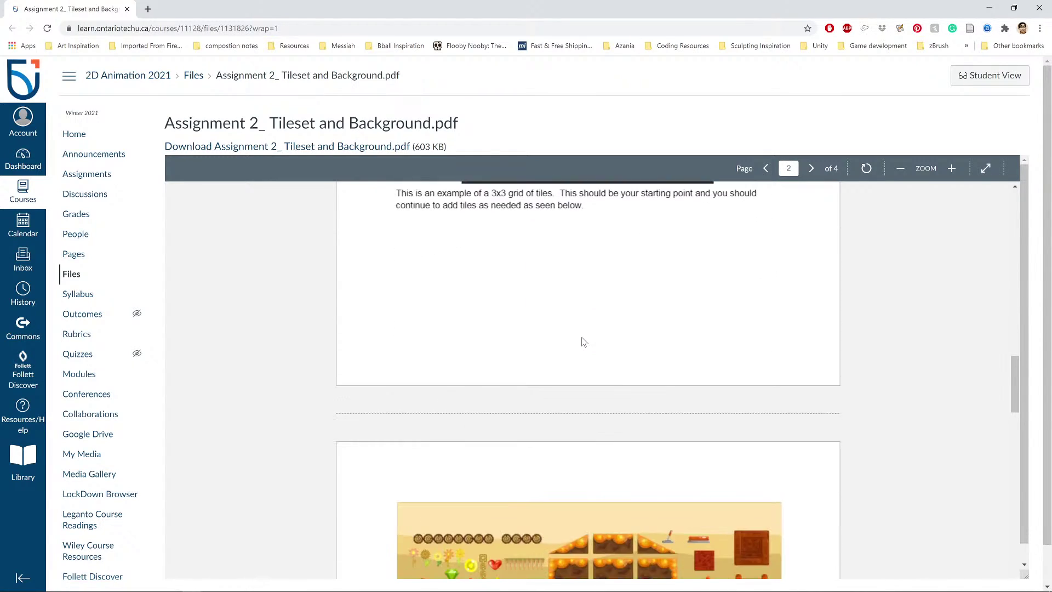
{"action": "scroll", "coordinate": [584, 342], "scroll_direction": "down", "scroll_amount": 9}
{"action": "scroll", "coordinate": [583, 342], "scroll_direction": "down", "scroll_amount": 4}
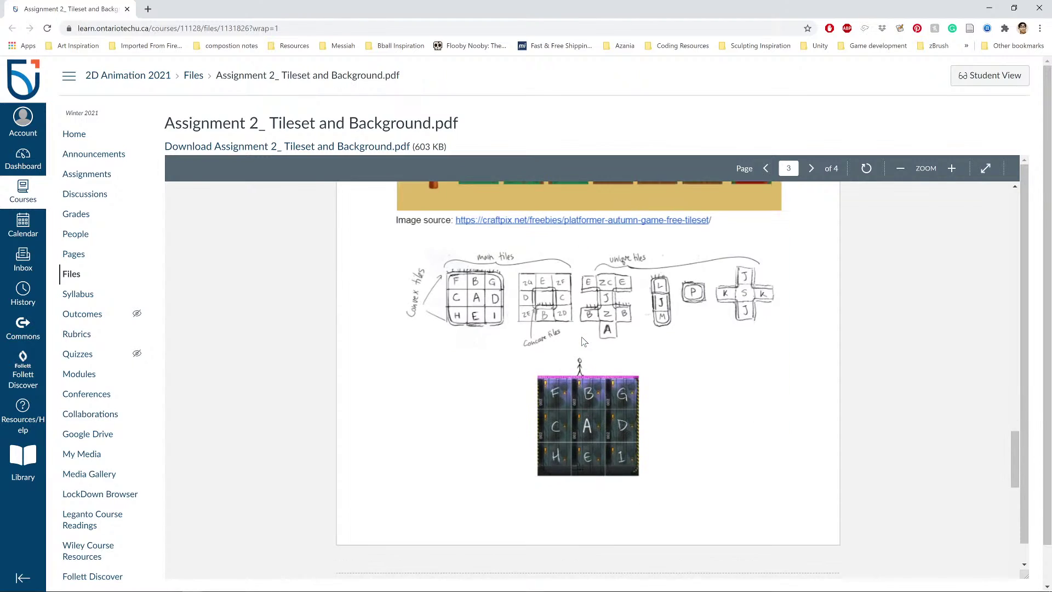
{"action": "scroll", "coordinate": [583, 342], "scroll_direction": "down", "scroll_amount": 3}
{"action": "scroll", "coordinate": [584, 342], "scroll_direction": "up", "scroll_amount": 3}
{"action": "scroll", "coordinate": [584, 341], "scroll_direction": "down", "scroll_amount": 10}
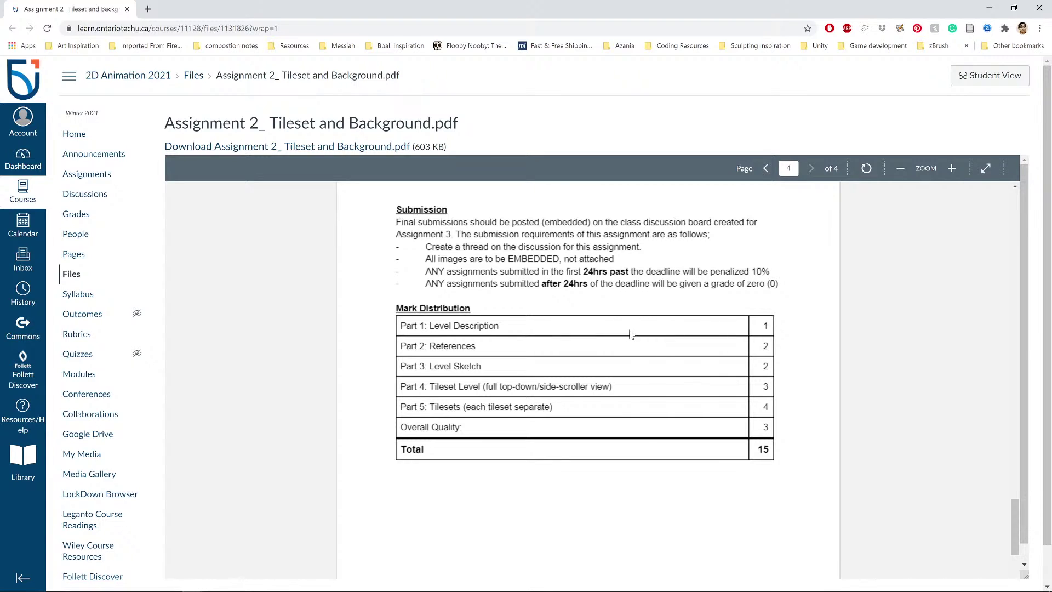
{"action": "scroll", "coordinate": [630, 334], "scroll_direction": "up", "scroll_amount": 15}
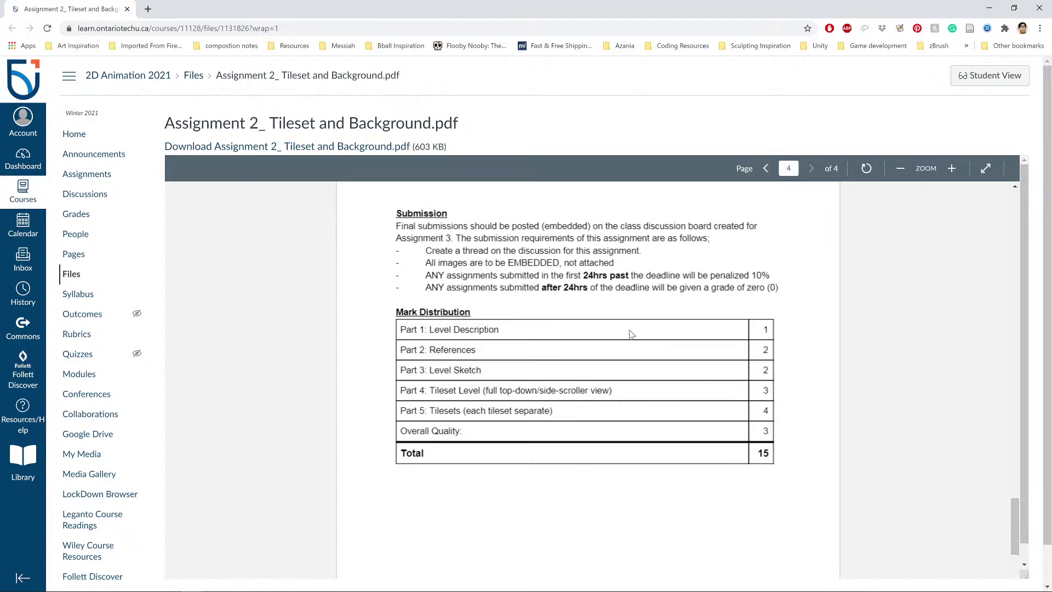
{"action": "scroll", "coordinate": [628, 324], "scroll_direction": "up", "scroll_amount": 15}
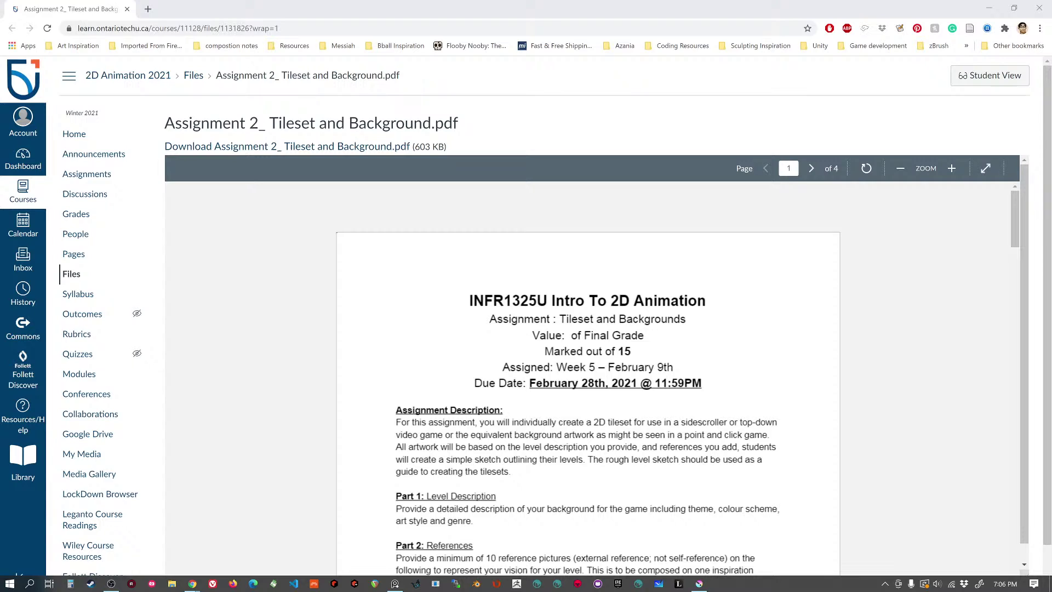
Launch Unity, start the Unity Hub setup and accept its license agreement.
{"action": "key", "text": "super"}
{"action": "type", "text": "u"}
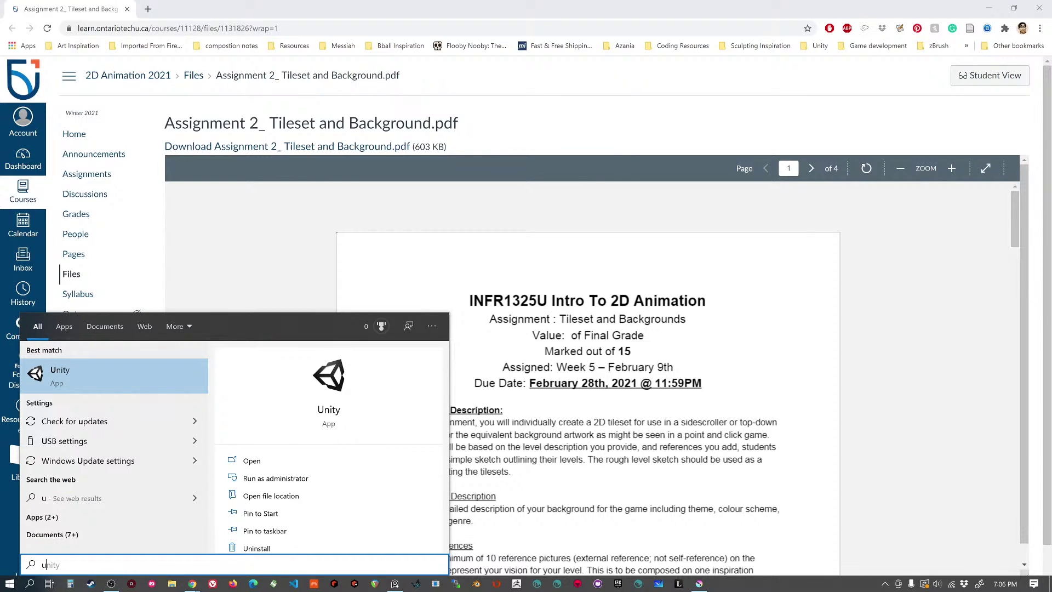
{"action": "left_click", "coordinate": [117, 369]}
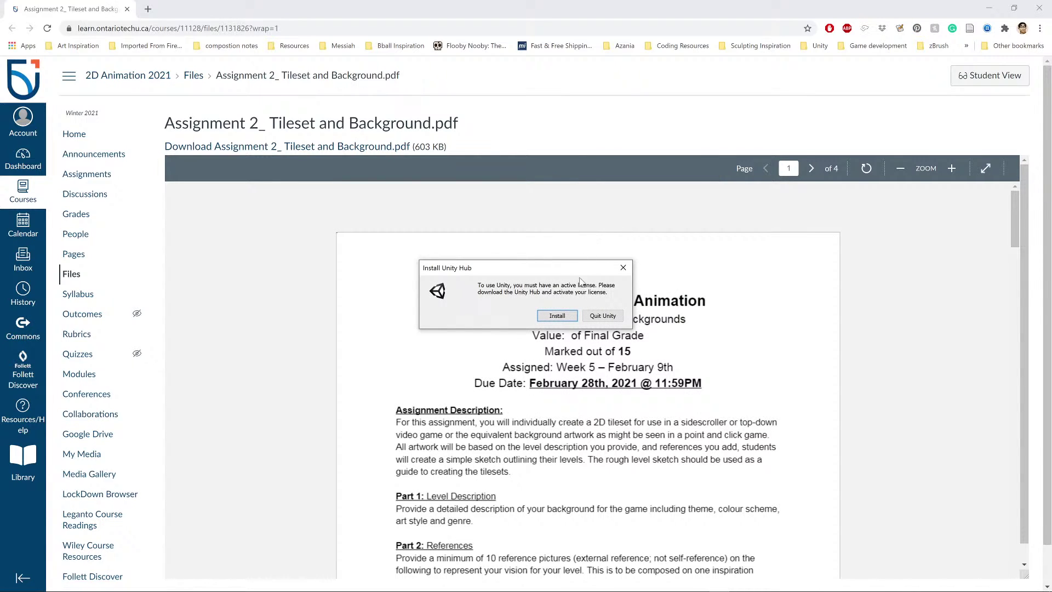
{"action": "left_click", "coordinate": [569, 317]}
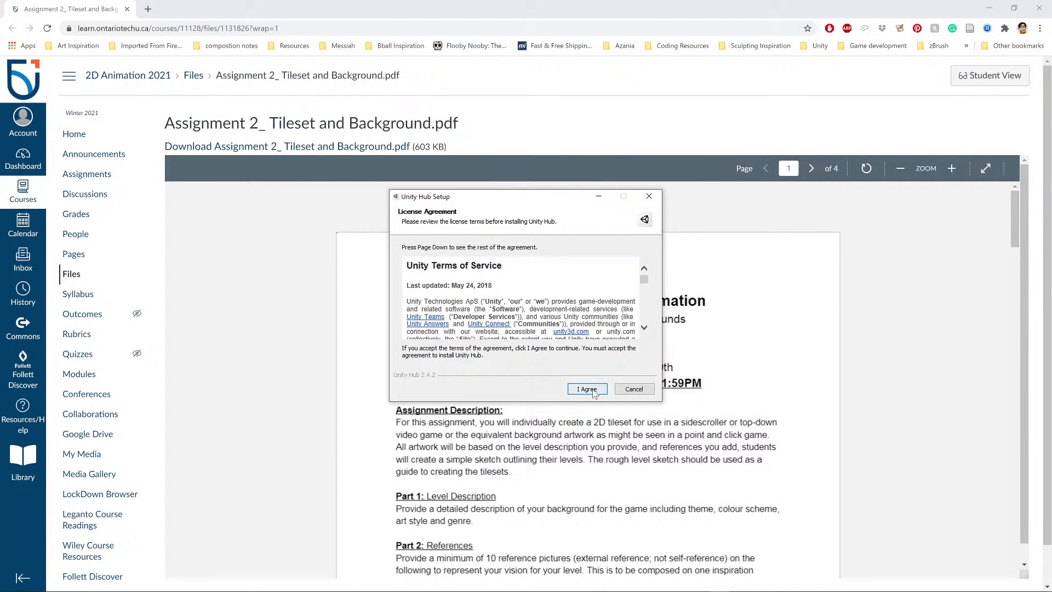
{"action": "left_click", "coordinate": [595, 389]}
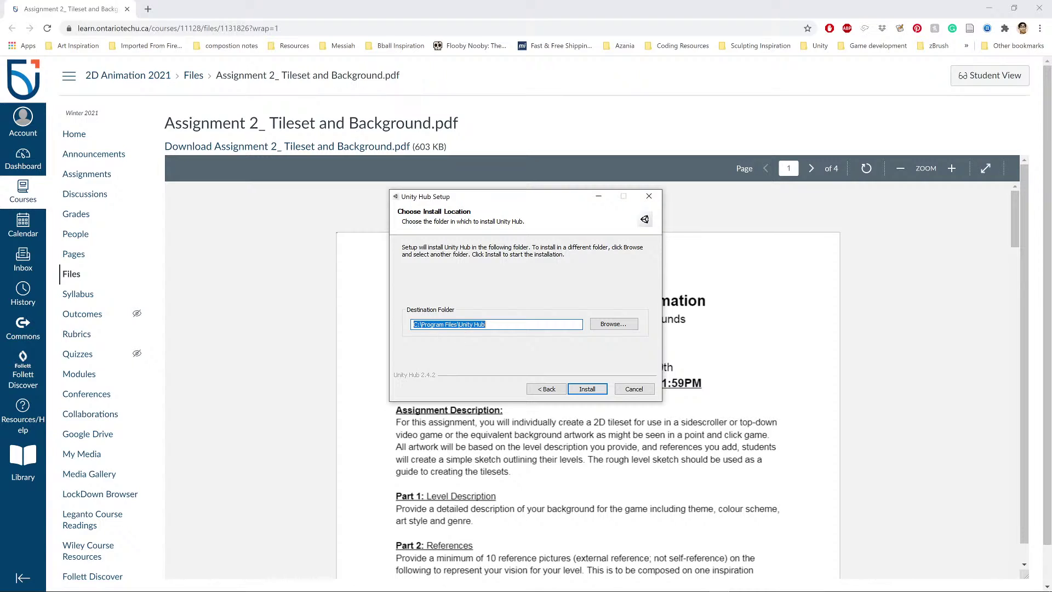
Install Unity Hub into the E:\Unity\ folder and finish the setup with Run Unity Hub enabled.
{"action": "left_click", "coordinate": [612, 323]}
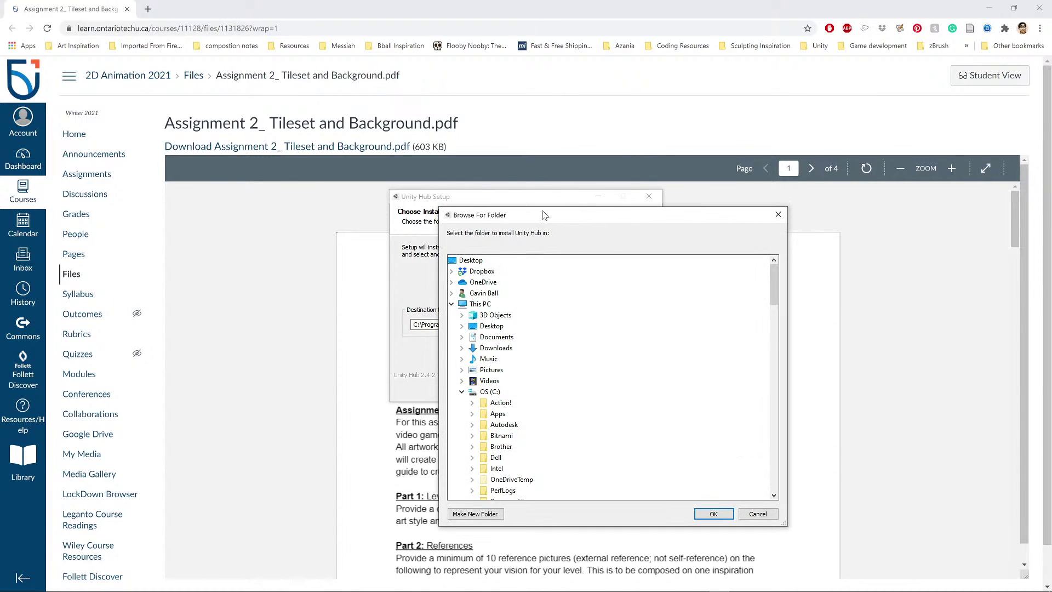
{"action": "left_click_drag", "start_coordinate": [544, 215], "coordinate": [711, 199]}
{"action": "key", "text": "Escape"}
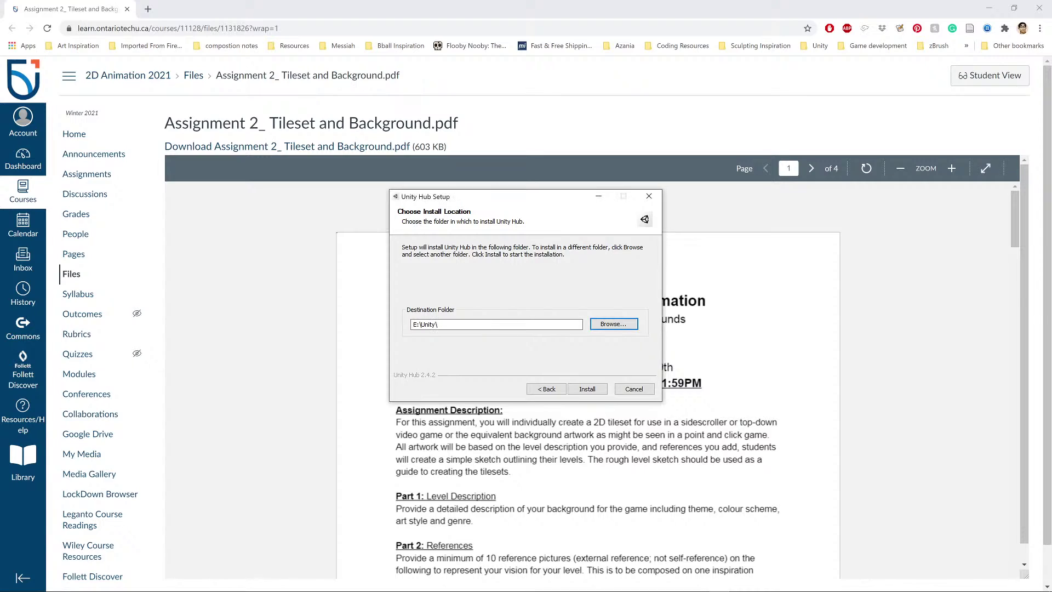
{"action": "left_click", "coordinate": [585, 384]}
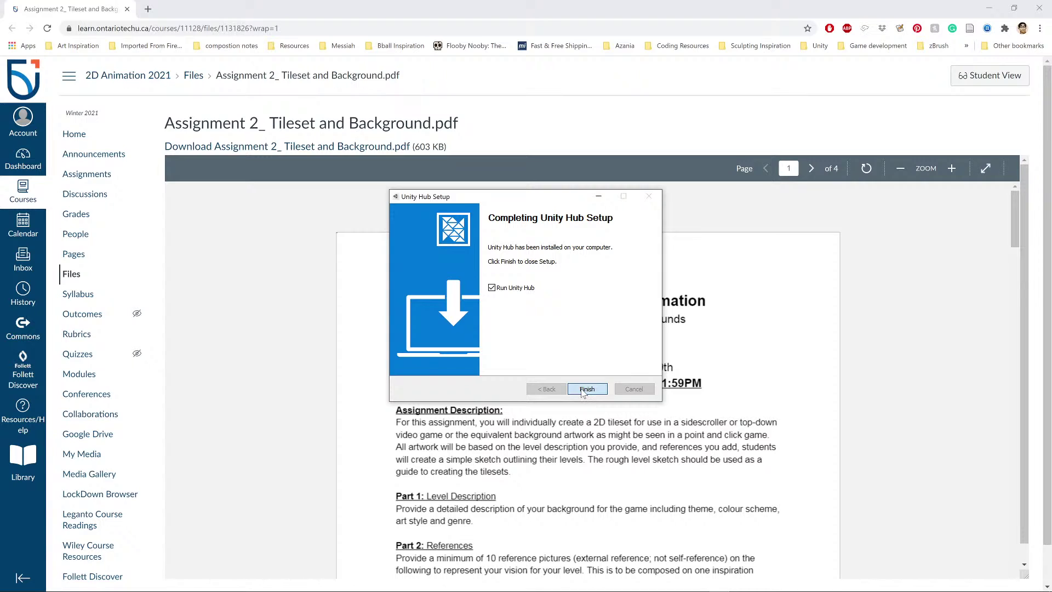
{"action": "key", "text": "Return"}
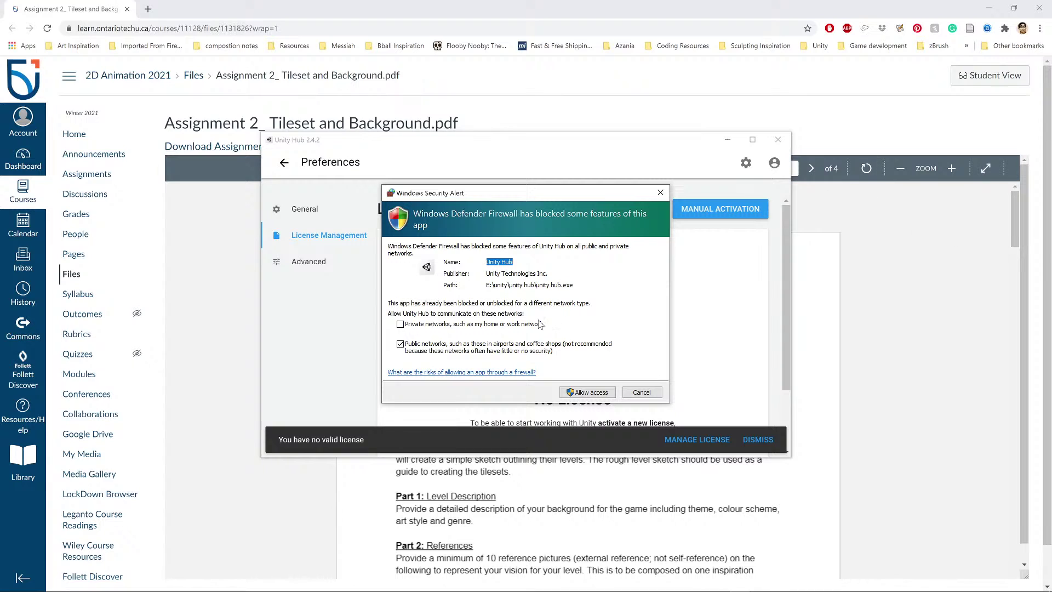
Allow Unity Hub through the Windows firewall on public networks and bring up its sign-in window.
{"action": "left_click", "coordinate": [598, 394]}
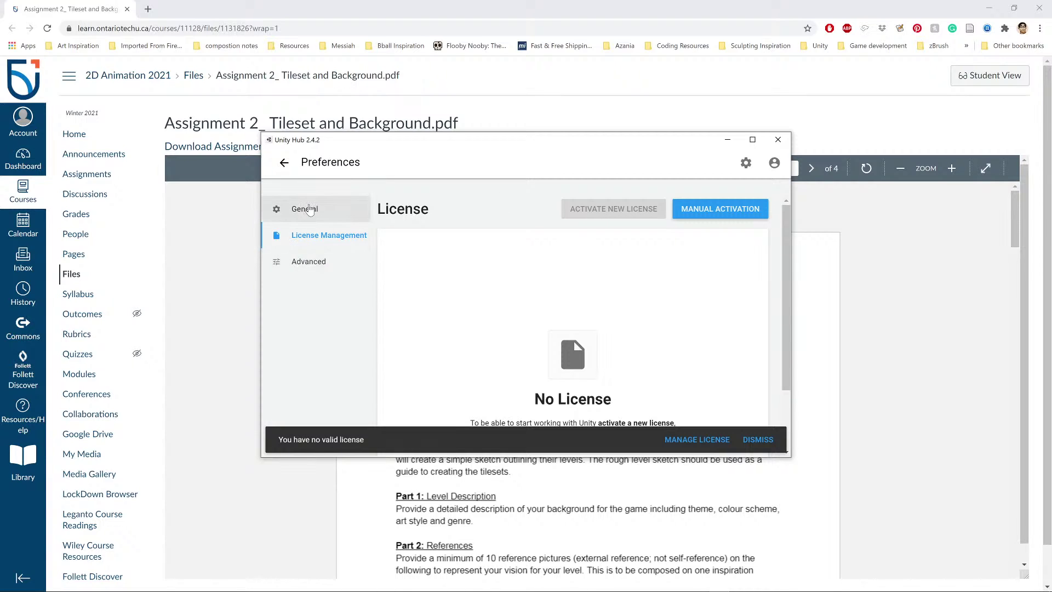
{"action": "left_click_drag", "start_coordinate": [474, 148], "coordinate": [1051, 180]}
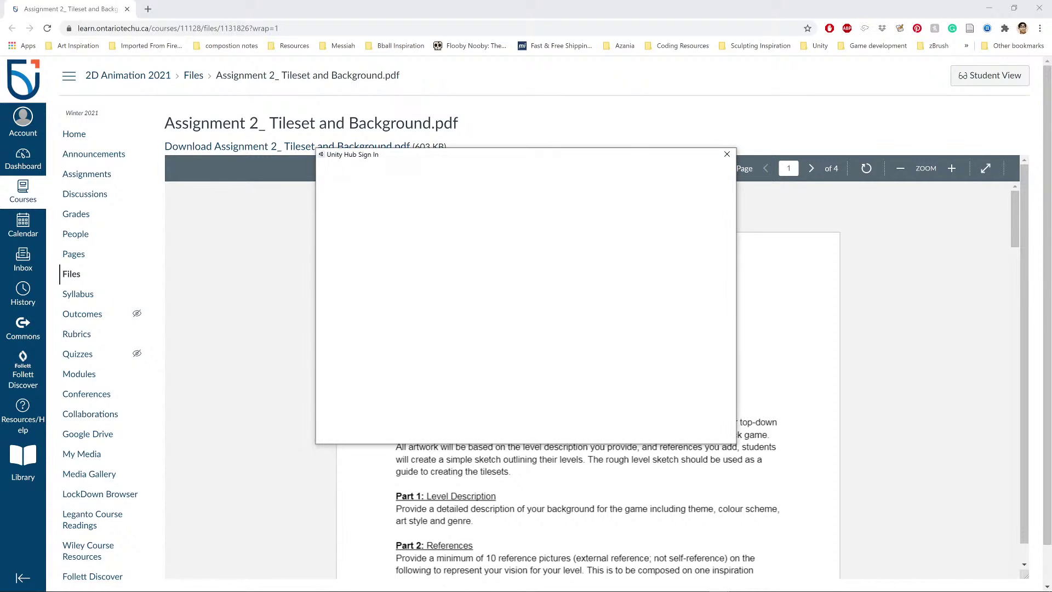
{"action": "left_click_drag", "start_coordinate": [549, 162], "coordinate": [572, 167]}
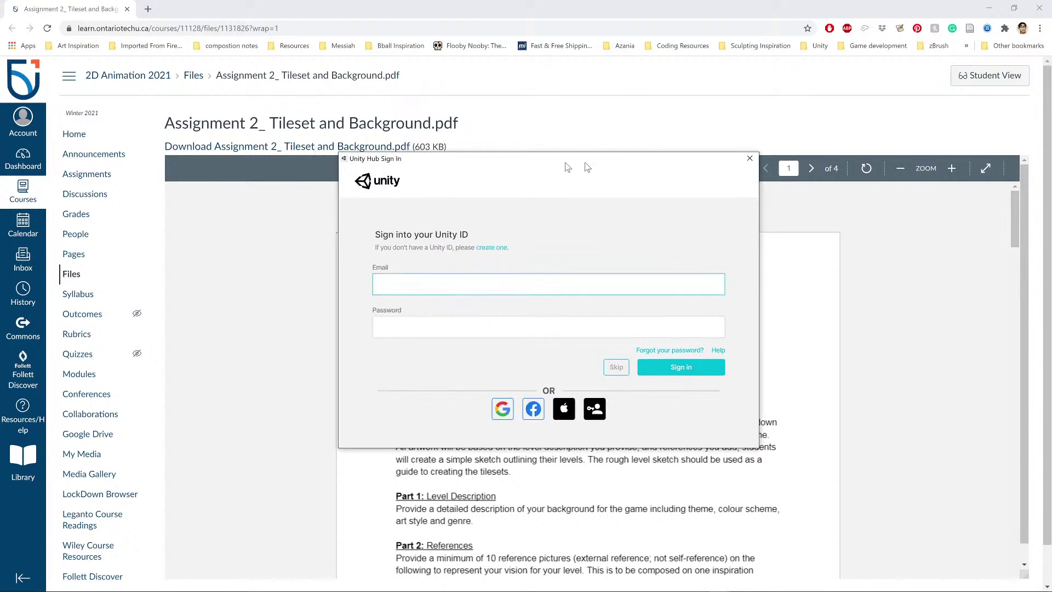
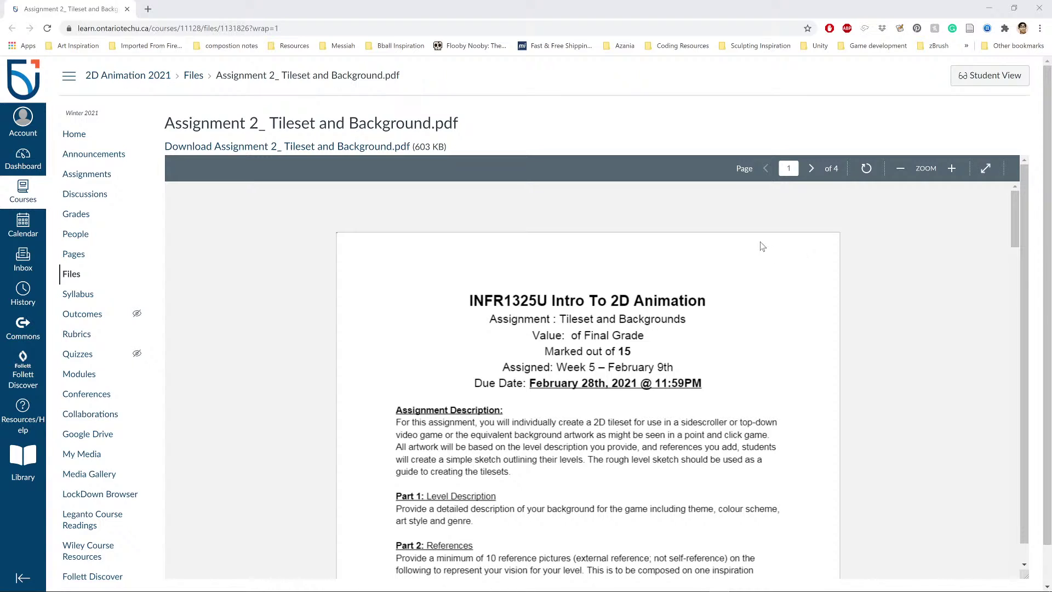
Review the first page of the assignment brief, highlighting the February 28th due date.
{"action": "scroll", "coordinate": [619, 270], "scroll_direction": "up", "scroll_amount": 2}
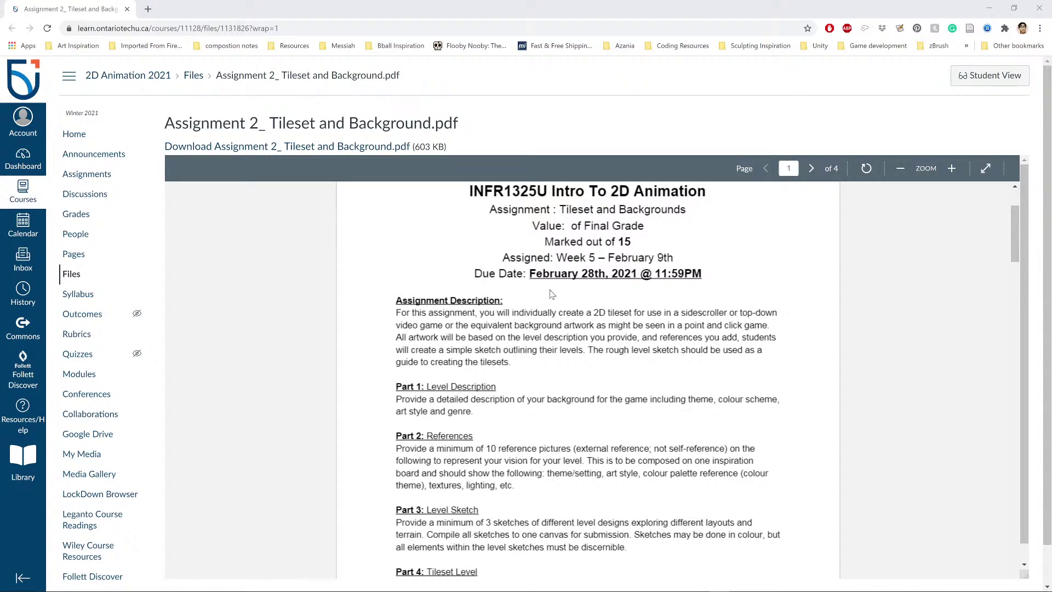
{"action": "left_click_drag", "start_coordinate": [528, 273], "coordinate": [603, 273]}
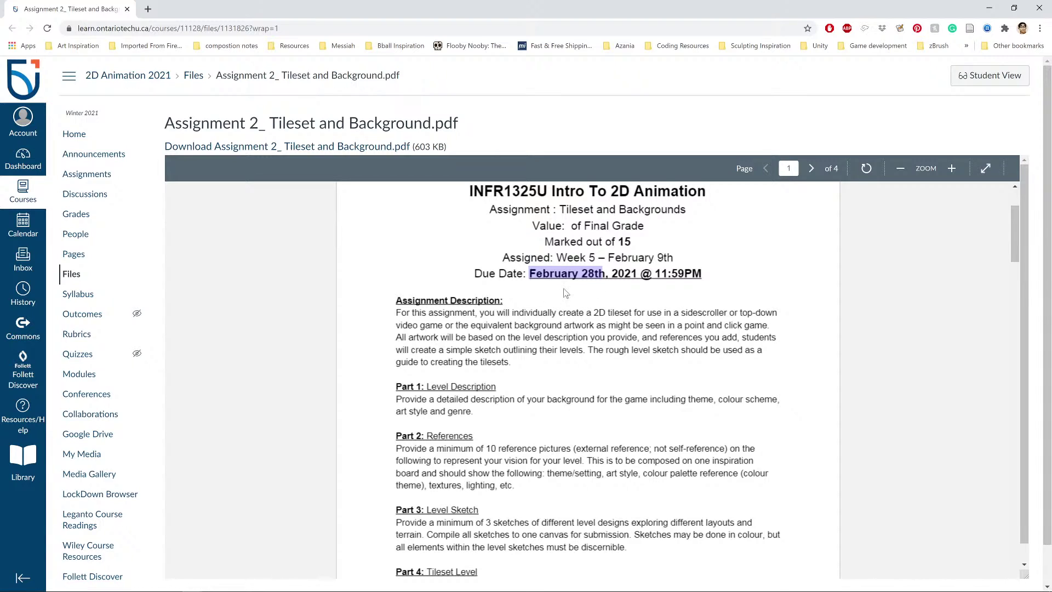
{"action": "scroll", "coordinate": [591, 378], "scroll_direction": "down", "scroll_amount": 1}
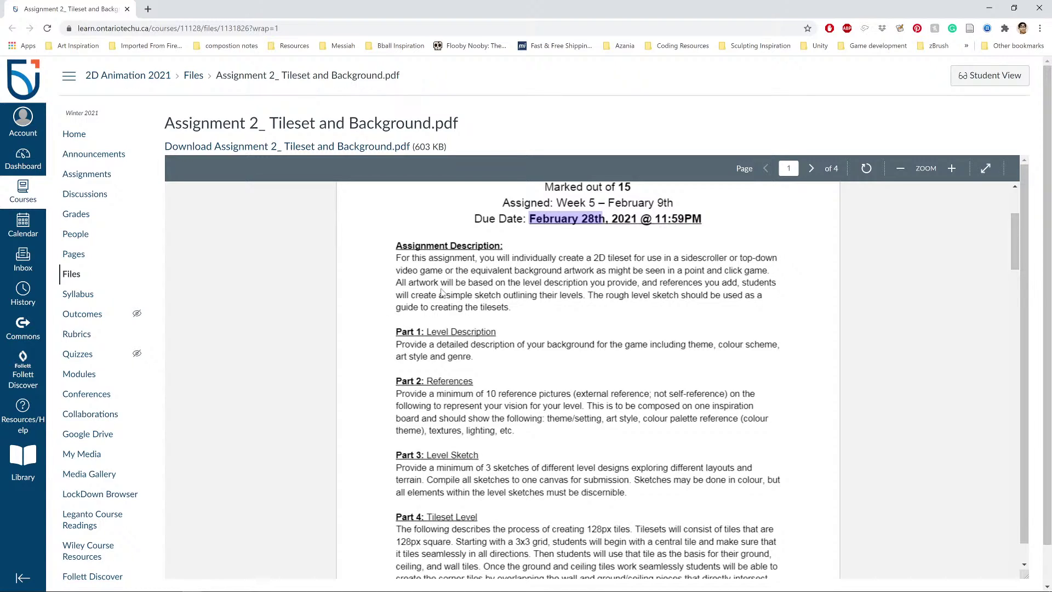
{"action": "scroll", "coordinate": [443, 293], "scroll_direction": "up", "scroll_amount": 3}
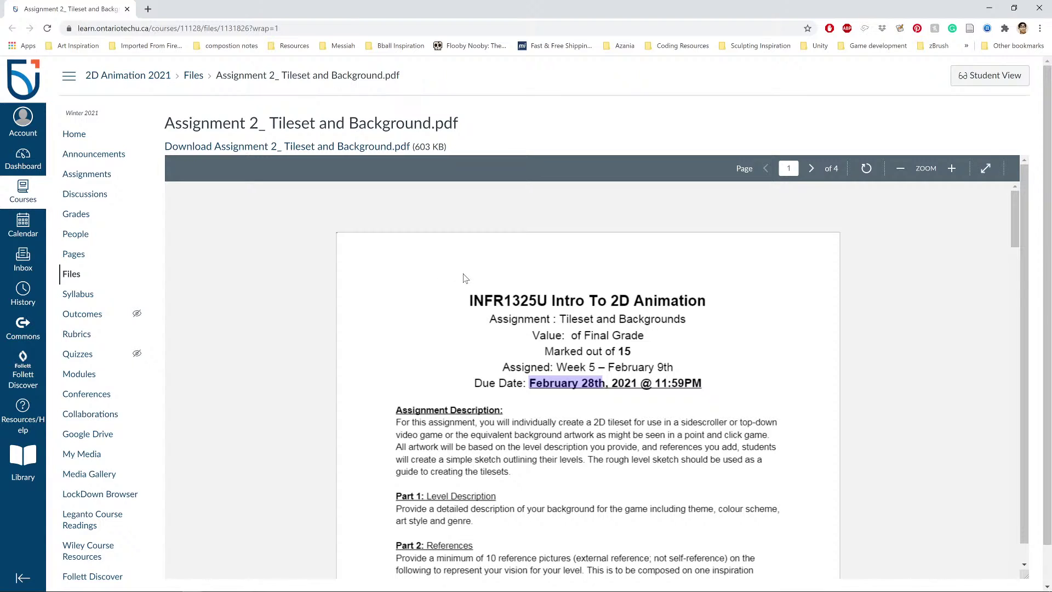
Switch back to Krita and hide and reshow the lower Copy of File Layer 3 and Paint Layer 5 to check their contents.
{"action": "left_click", "coordinate": [697, 584]}
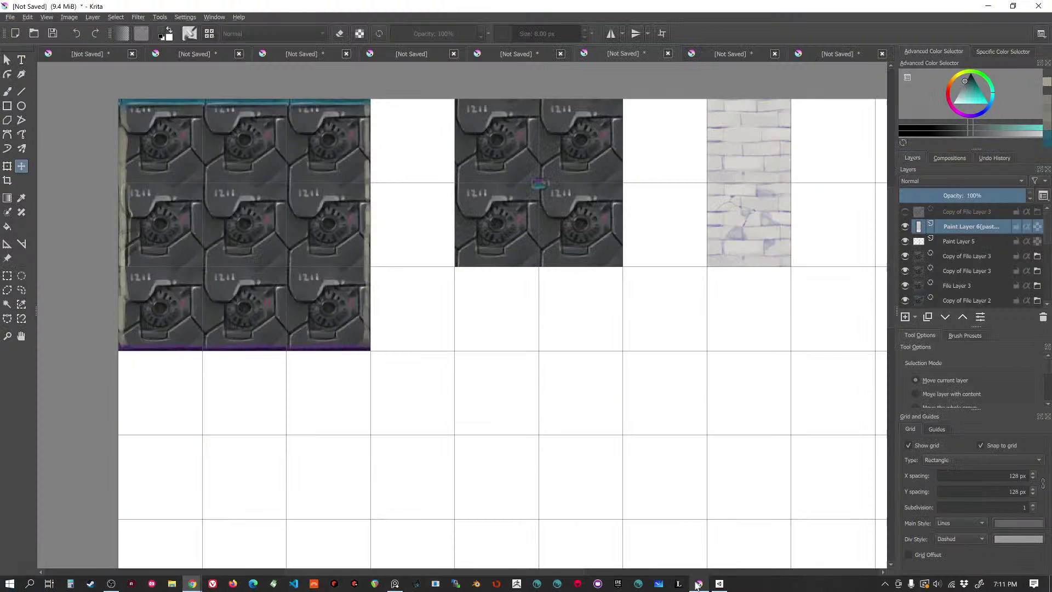
{"action": "scroll", "coordinate": [541, 229], "scroll_direction": "down", "scroll_amount": 1}
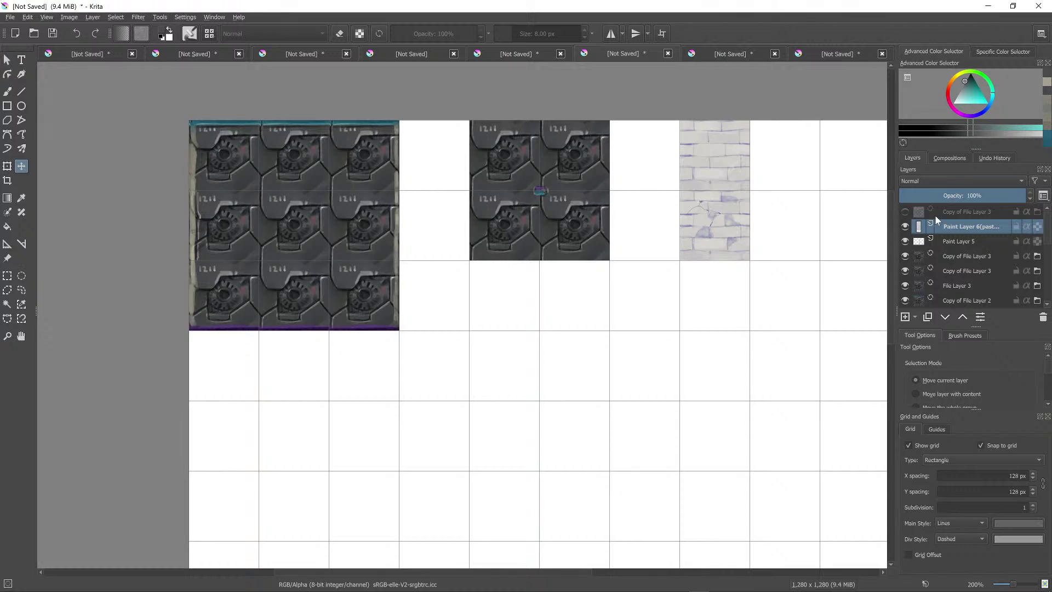
{"action": "left_click", "coordinate": [906, 272]}
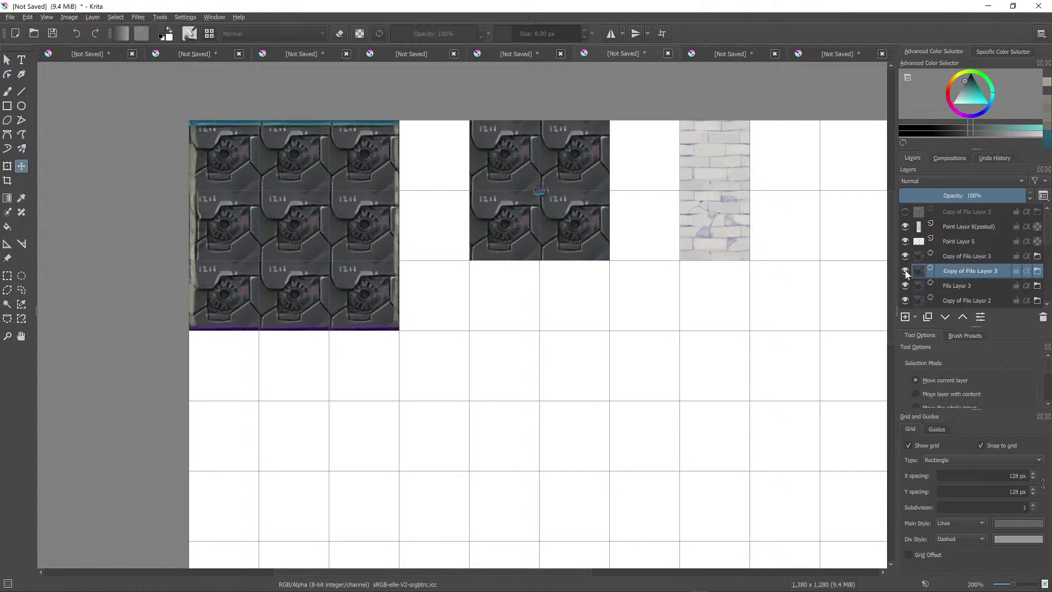
{"action": "left_click", "coordinate": [907, 272]}
{"action": "left_click", "coordinate": [906, 272]}
{"action": "left_click", "coordinate": [906, 272]}
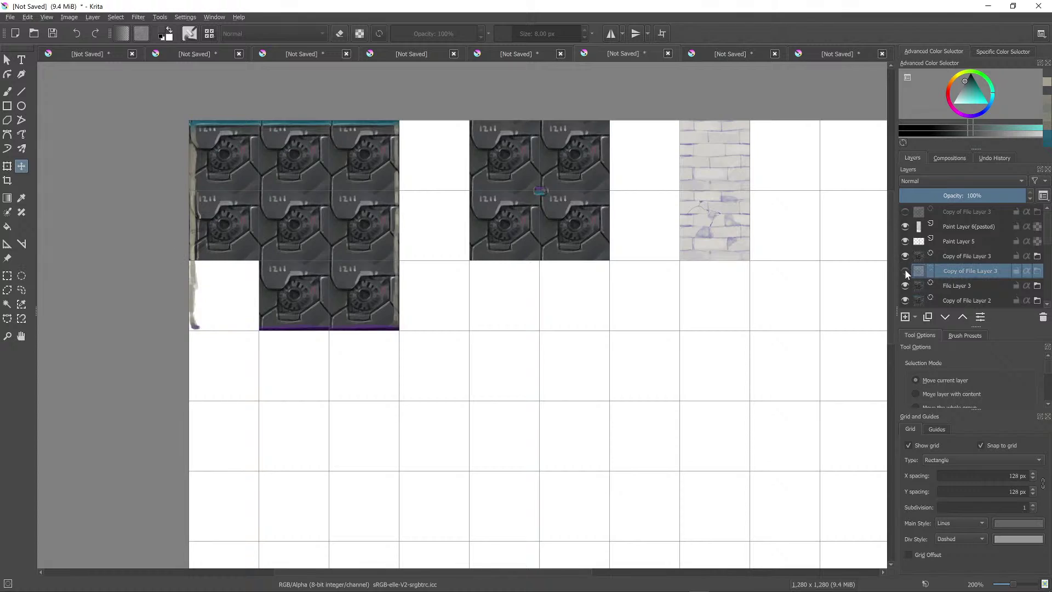
{"action": "left_click", "coordinate": [906, 272]}
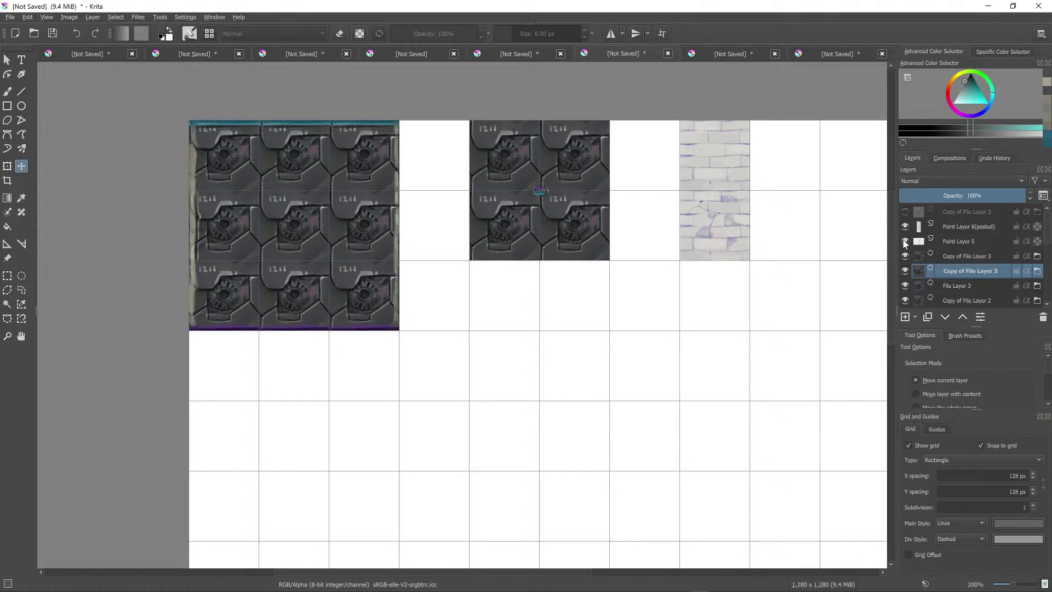
{"action": "left_click", "coordinate": [905, 241]}
{"action": "left_click", "coordinate": [905, 242]}
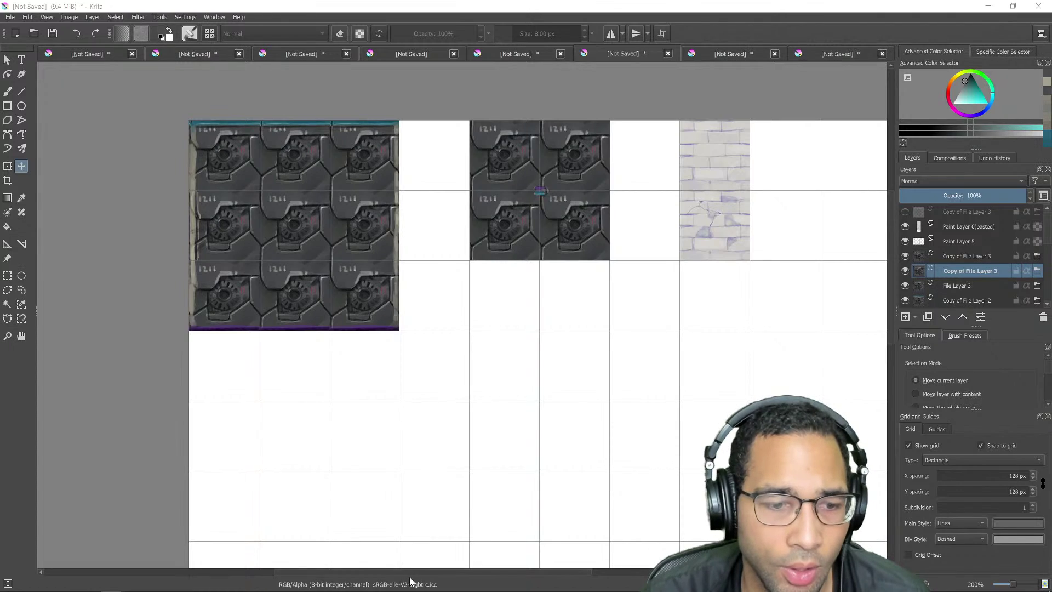
{"action": "mouse_move", "coordinate": [412, 590]}
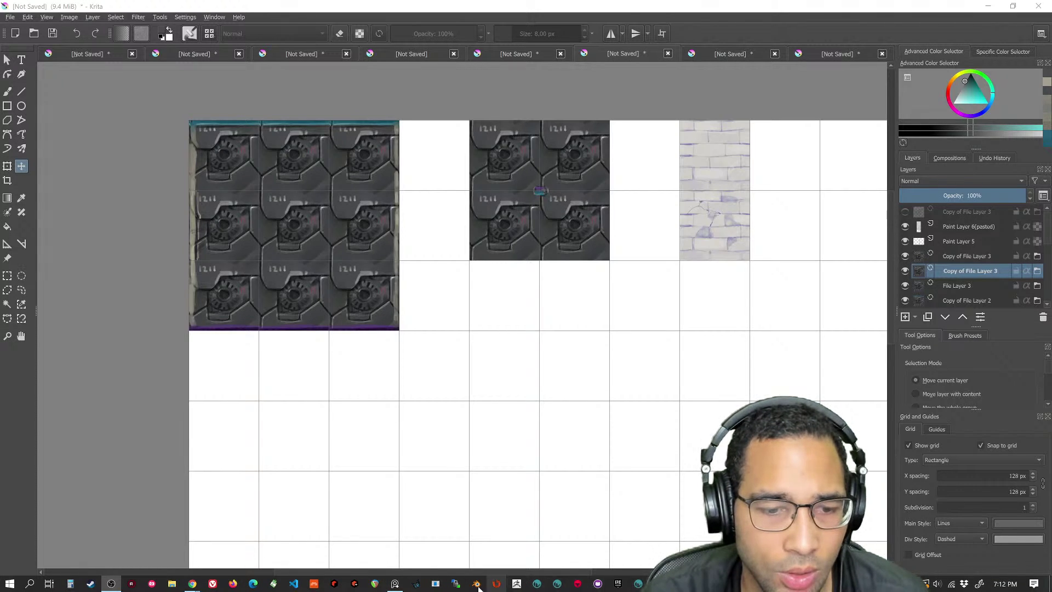
Switch to the Assignment 2 brief in Chrome and review the Part 1 Level Description requirements, highlighting their text.
{"action": "mouse_move", "coordinate": [192, 584]}
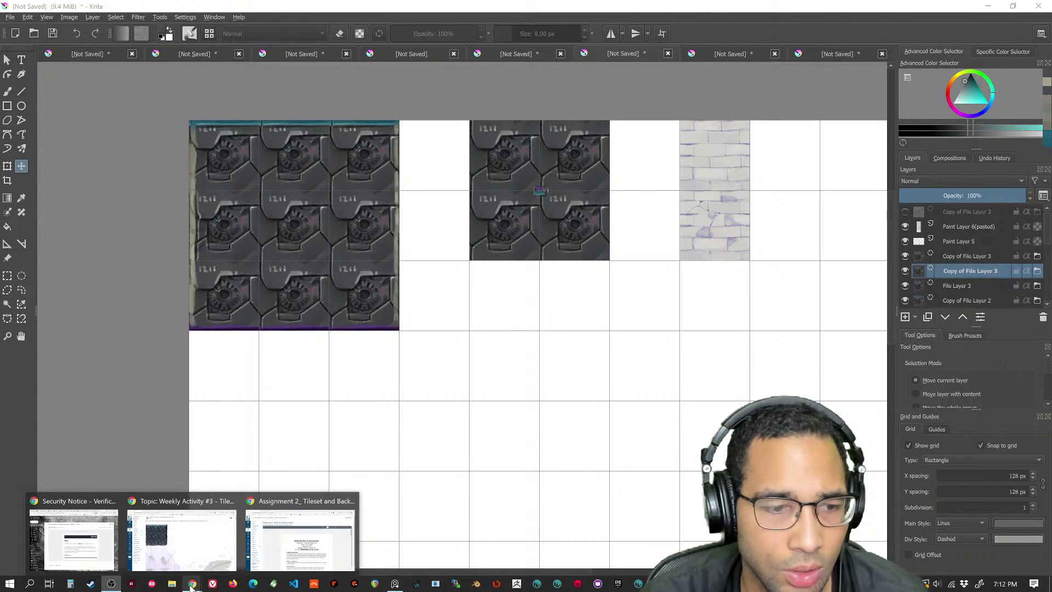
{"action": "left_click", "coordinate": [301, 549]}
{"action": "scroll", "coordinate": [382, 414], "scroll_direction": "down", "scroll_amount": 4}
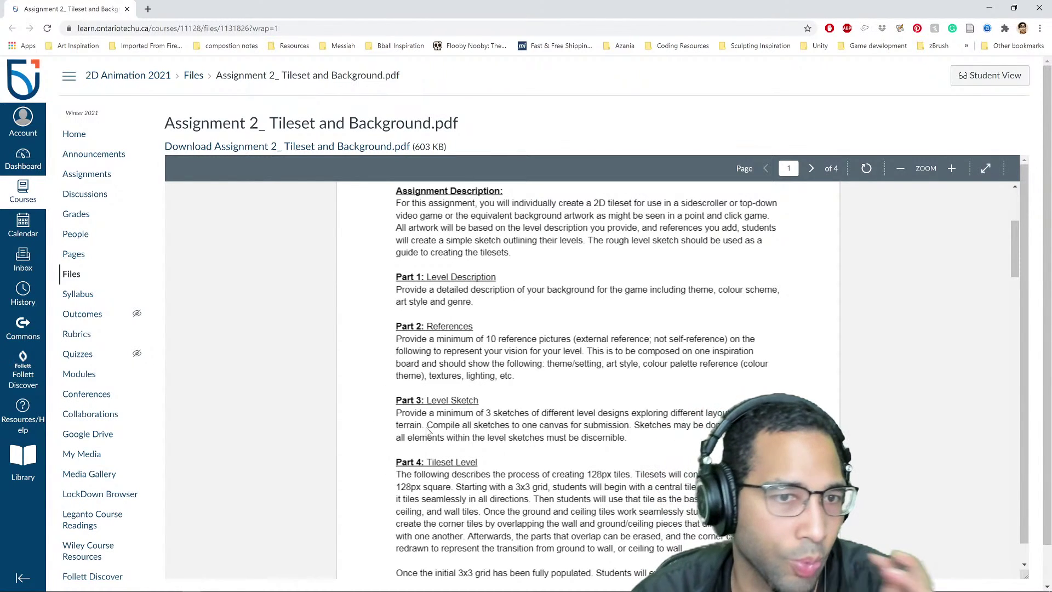
{"action": "left_click_drag", "start_coordinate": [396, 290], "coordinate": [474, 301]}
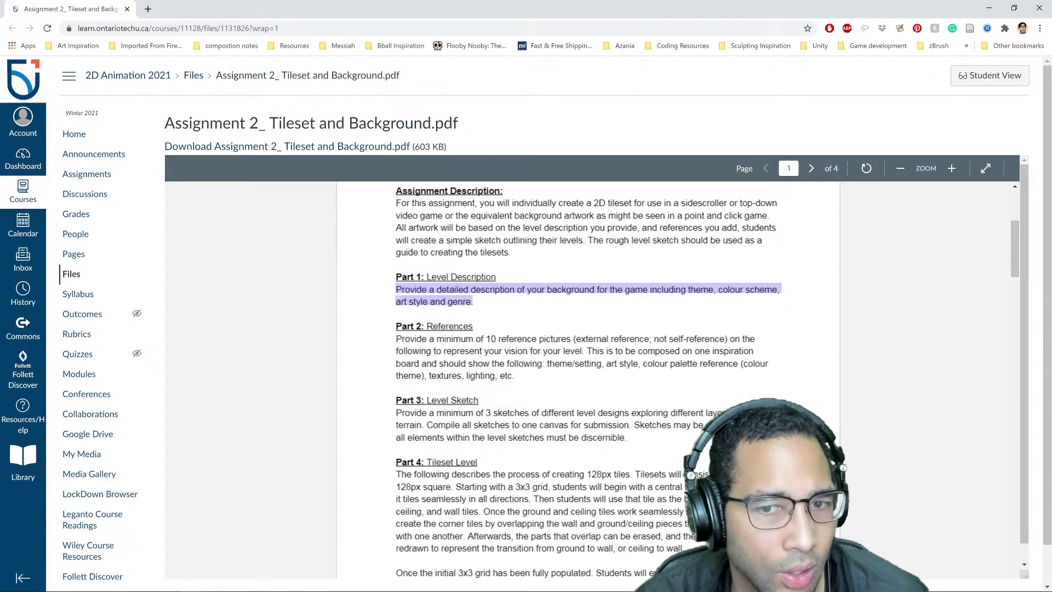
{"action": "left_click", "coordinate": [563, 303]}
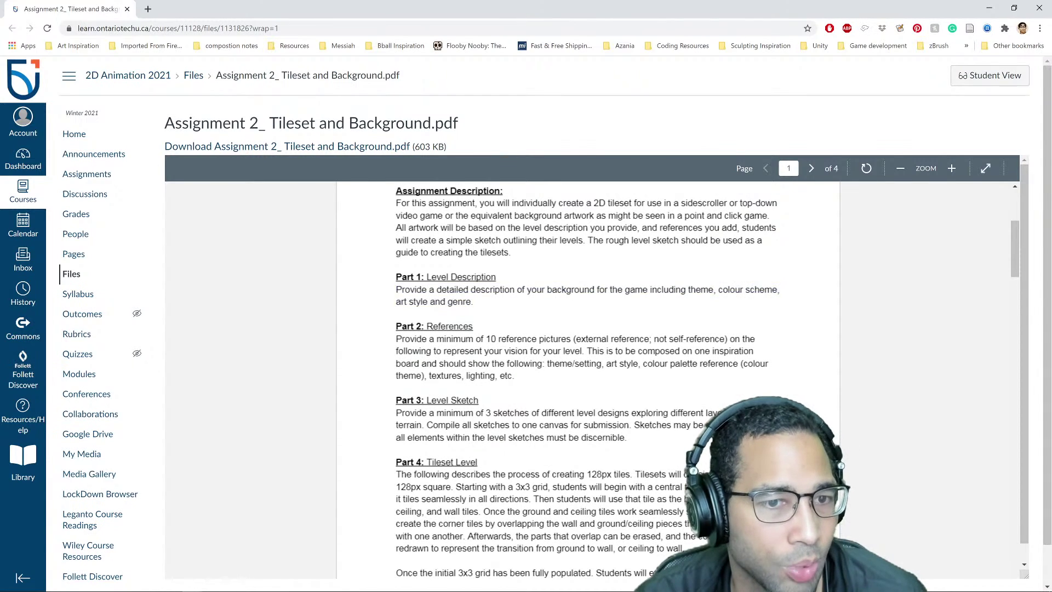
{"action": "left_click_drag", "start_coordinate": [395, 289], "coordinate": [473, 302]}
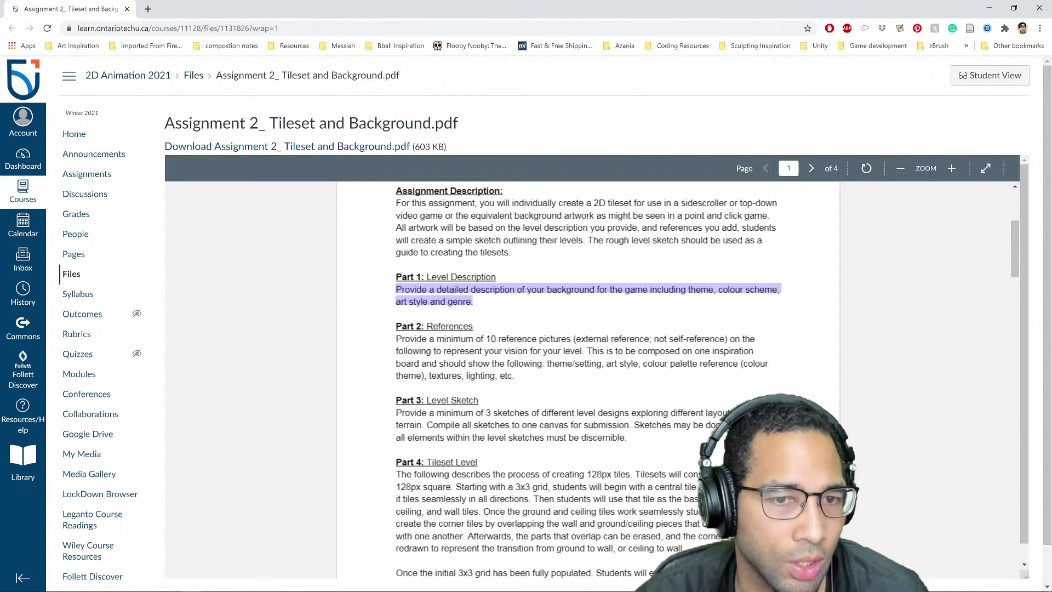
{"action": "left_click", "coordinate": [550, 319]}
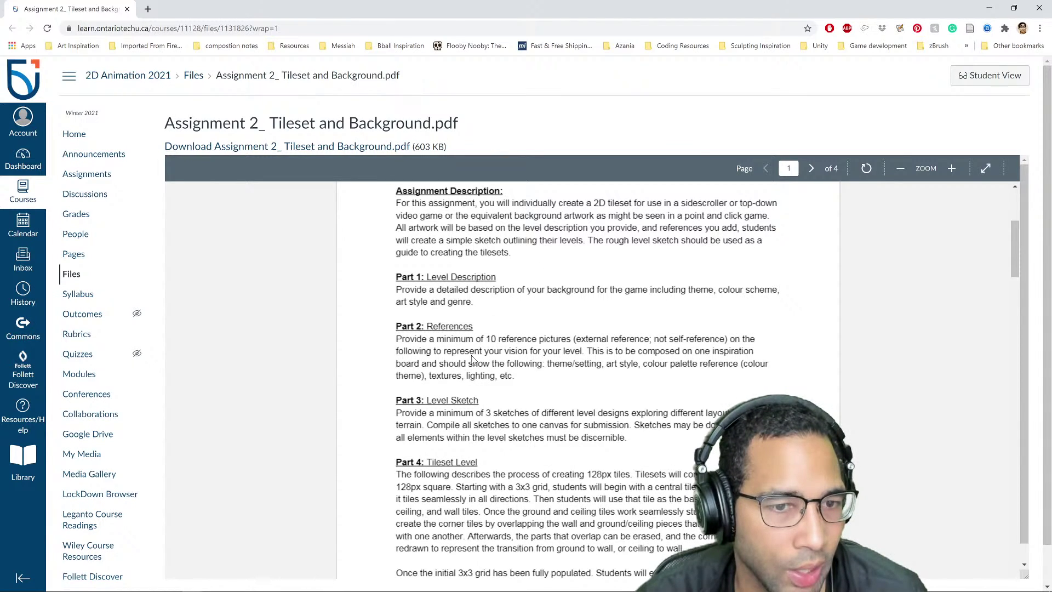
Review the Part 2 References and Part 3 Level Sketch requirements in the brief, highlighting each paragraph.
{"action": "scroll", "coordinate": [386, 287], "scroll_direction": "down", "scroll_amount": 1}
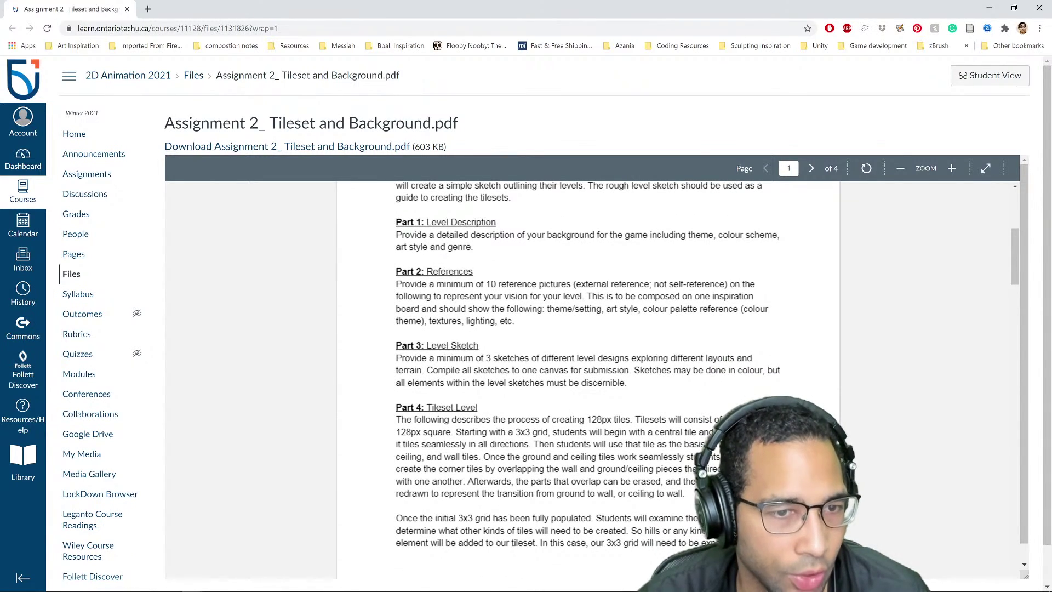
{"action": "left_click_drag", "start_coordinate": [400, 284], "coordinate": [514, 321]}
{"action": "left_click", "coordinate": [515, 322]}
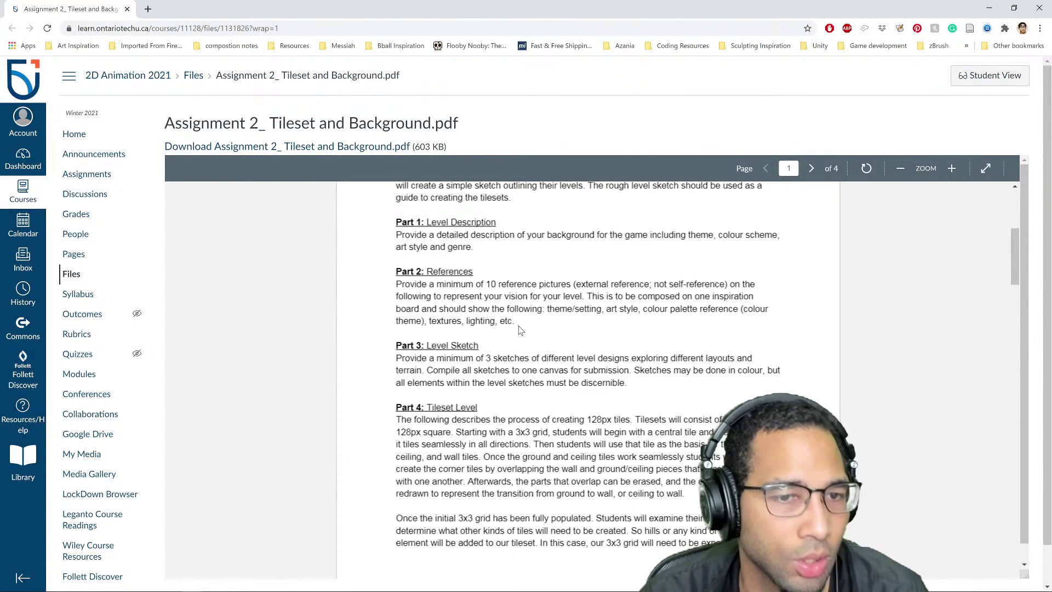
{"action": "scroll", "coordinate": [519, 329], "scroll_direction": "down", "scroll_amount": 1}
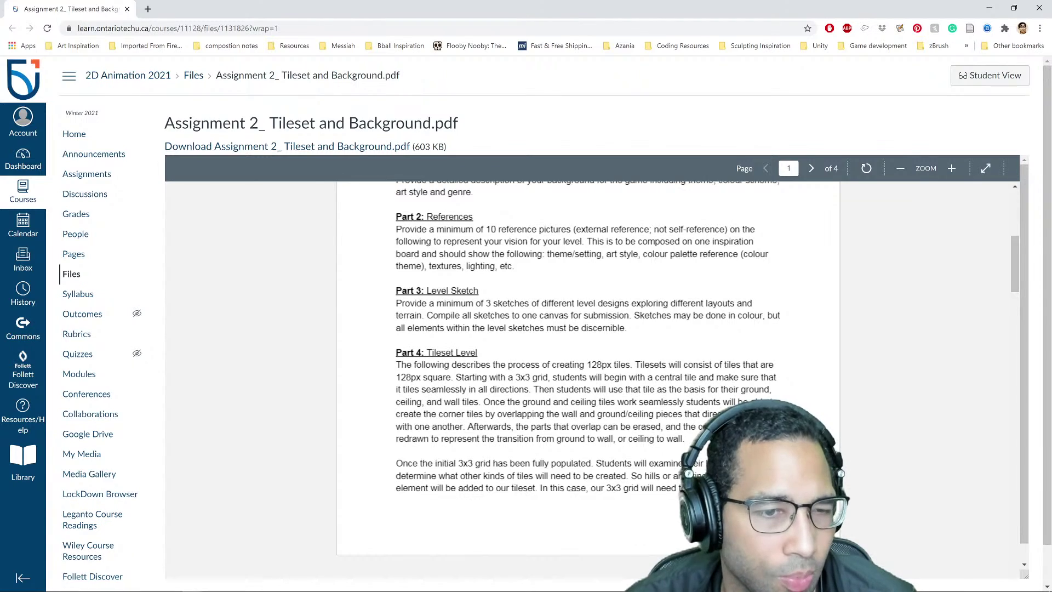
{"action": "left_click_drag", "start_coordinate": [396, 303], "coordinate": [626, 327]}
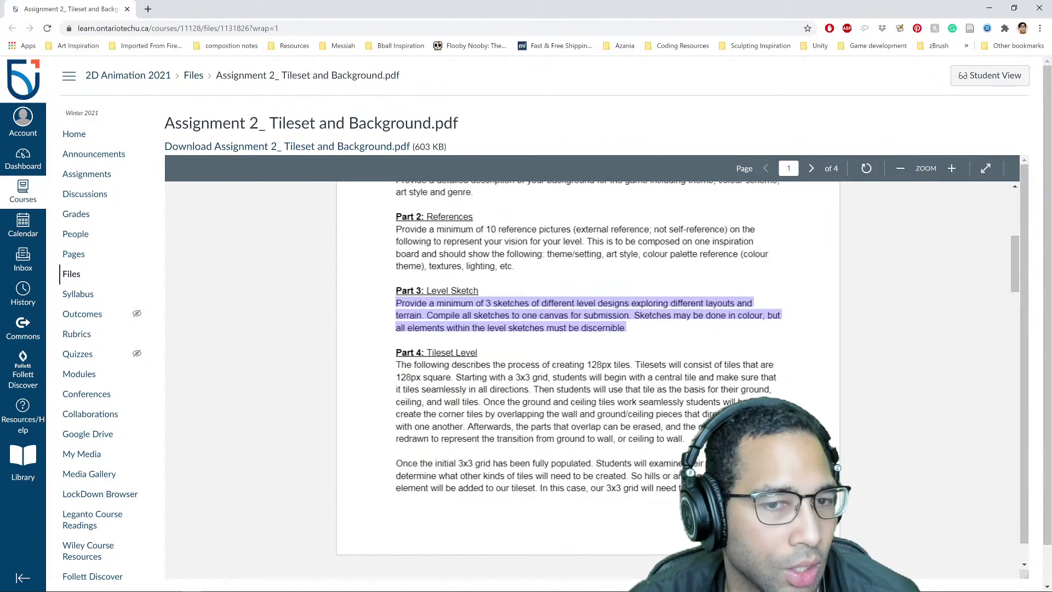
Highlight the Part 3: Level Sketch requirements from "3 sketches" through "must be discernible" in the assignment PDF.
{"action": "left_click", "coordinate": [627, 330]}
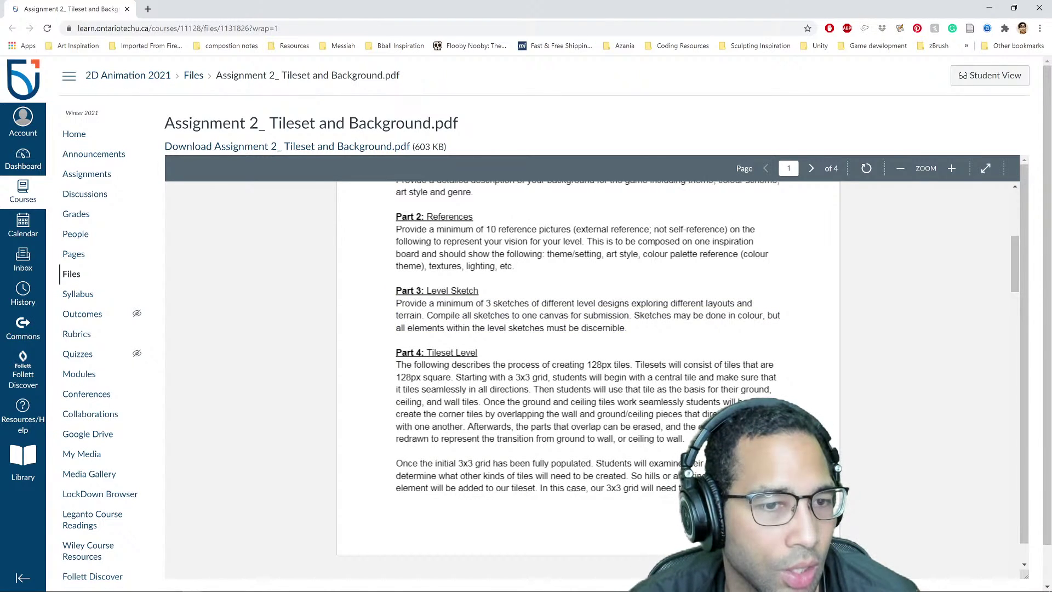
{"action": "left_click_drag", "start_coordinate": [401, 303], "coordinate": [612, 315]}
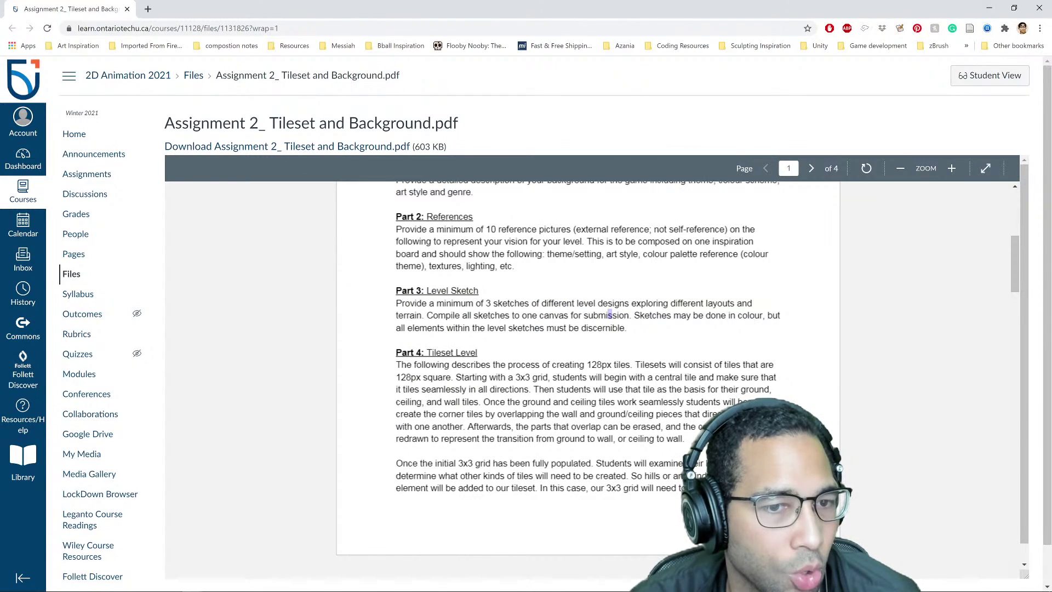
{"action": "mouse_move", "coordinate": [485, 303]}
{"action": "left_mouse_down"}
{"action": "mouse_move", "coordinate": [576, 303]}
{"action": "mouse_move", "coordinate": [632, 315]}
{"action": "mouse_move", "coordinate": [626, 328]}
{"action": "left_mouse_up"}
{"action": "left_click", "coordinate": [626, 328]}
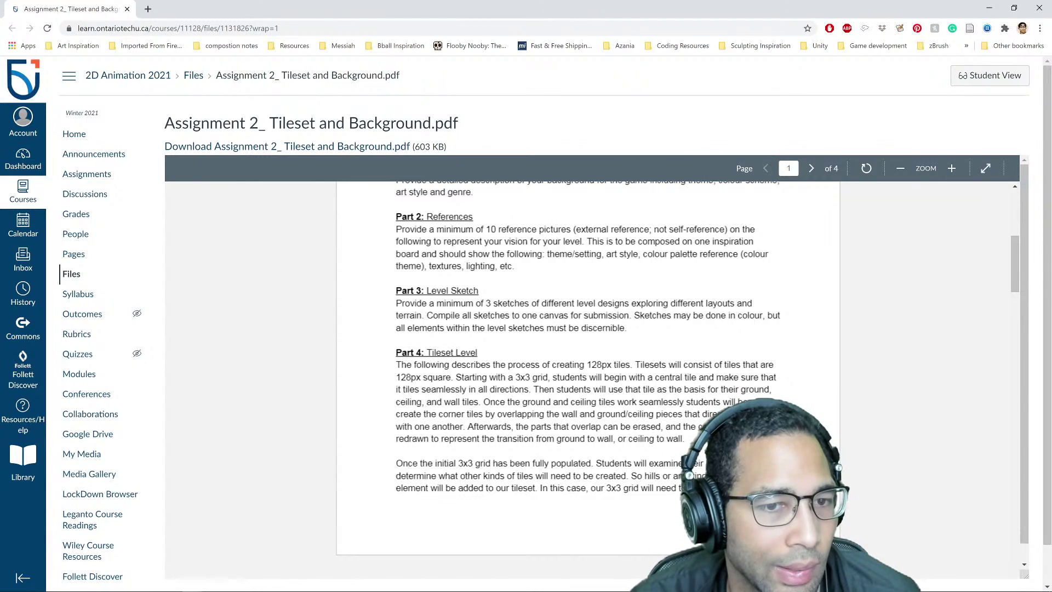
{"action": "mouse_move", "coordinate": [486, 303]}
{"action": "left_mouse_down"}
{"action": "mouse_move", "coordinate": [624, 303]}
{"action": "mouse_move", "coordinate": [684, 315]}
{"action": "mouse_move", "coordinate": [626, 328]}
{"action": "left_mouse_up"}
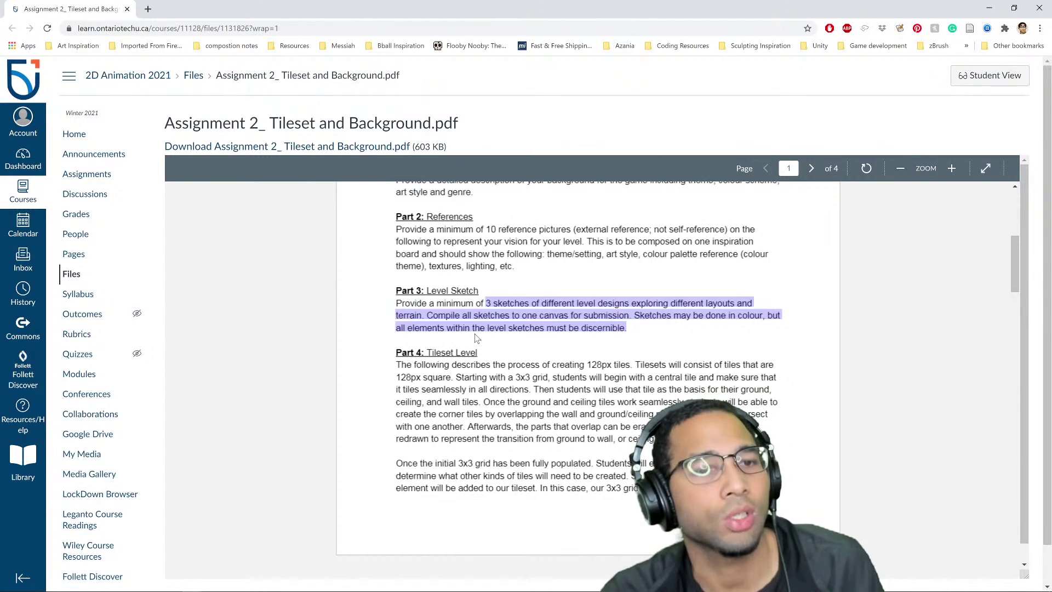
Clear the text highlight and read the Part 4: Tileset Level instructions, including their continuation on page 2 about 128dpi and canvas size.
{"action": "scroll", "coordinate": [588, 356], "scroll_direction": "down", "scroll_amount": 1}
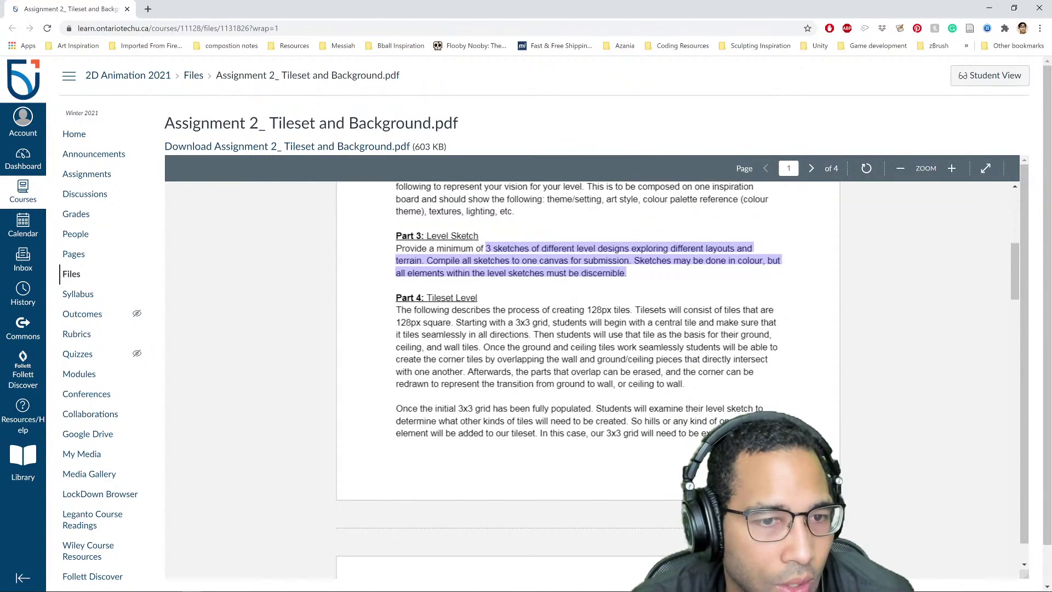
{"action": "left_click", "coordinate": [415, 305]}
{"action": "scroll", "coordinate": [521, 302], "scroll_direction": "down", "scroll_amount": 1}
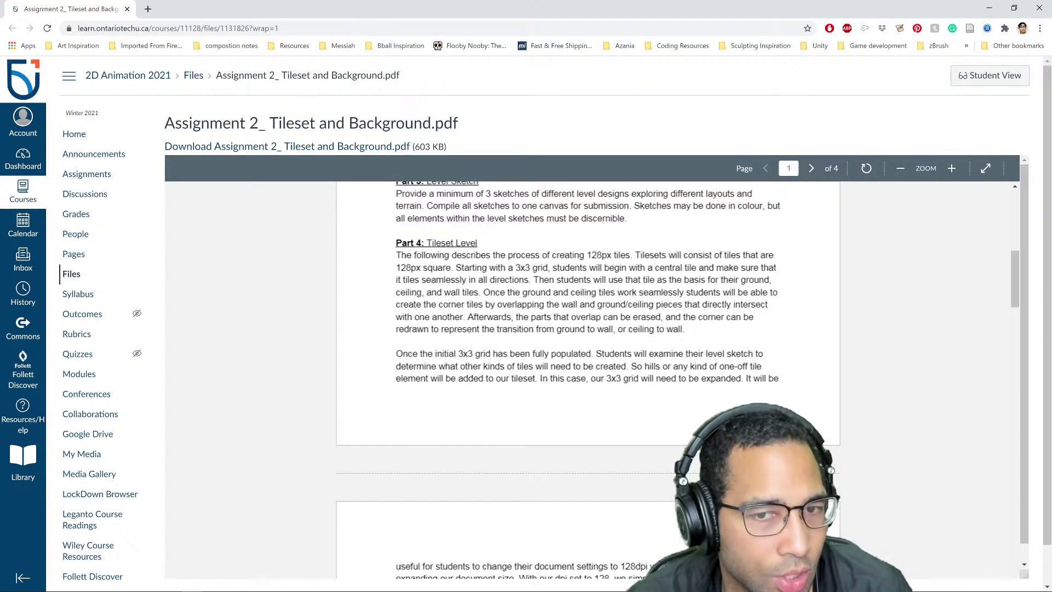
{"action": "scroll", "coordinate": [571, 277], "scroll_direction": "down", "scroll_amount": 3}
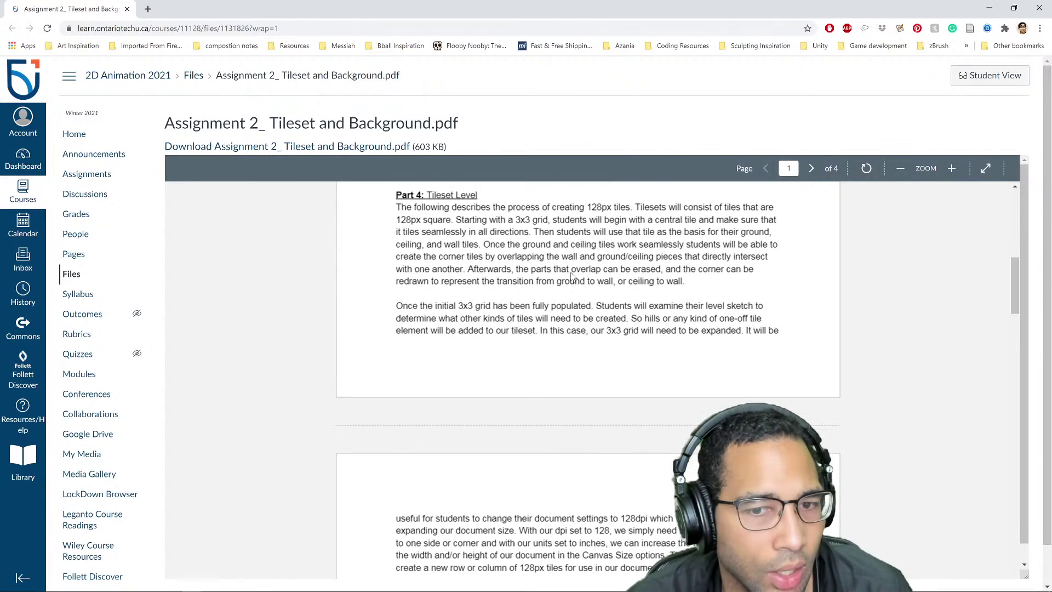
{"action": "scroll", "coordinate": [572, 276], "scroll_direction": "down", "scroll_amount": 4}
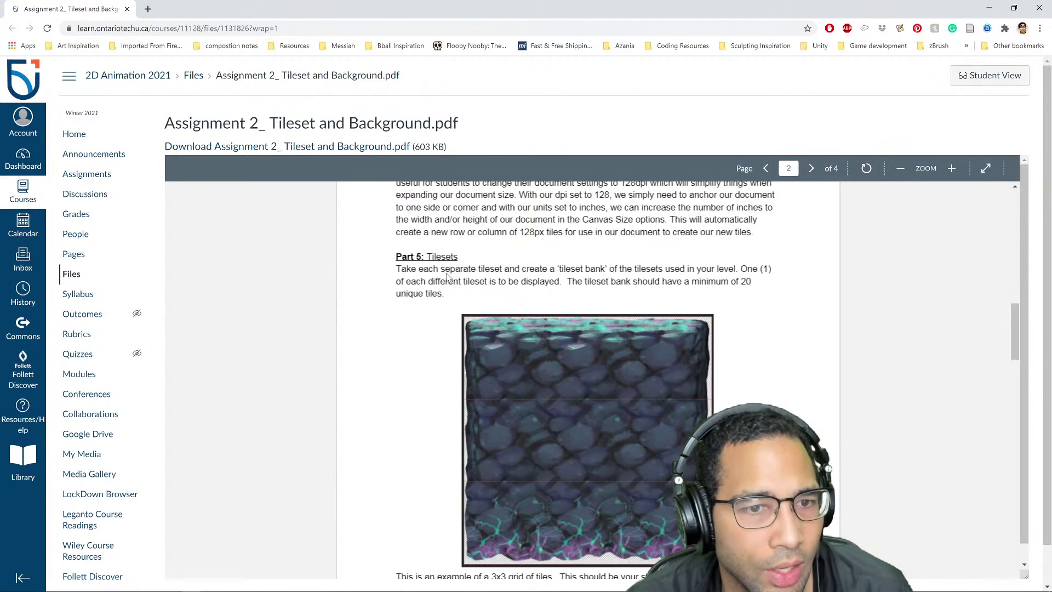
{"action": "scroll", "coordinate": [438, 268], "scroll_direction": "down", "scroll_amount": 2}
{"action": "scroll", "coordinate": [433, 262], "scroll_direction": "up", "scroll_amount": 2}
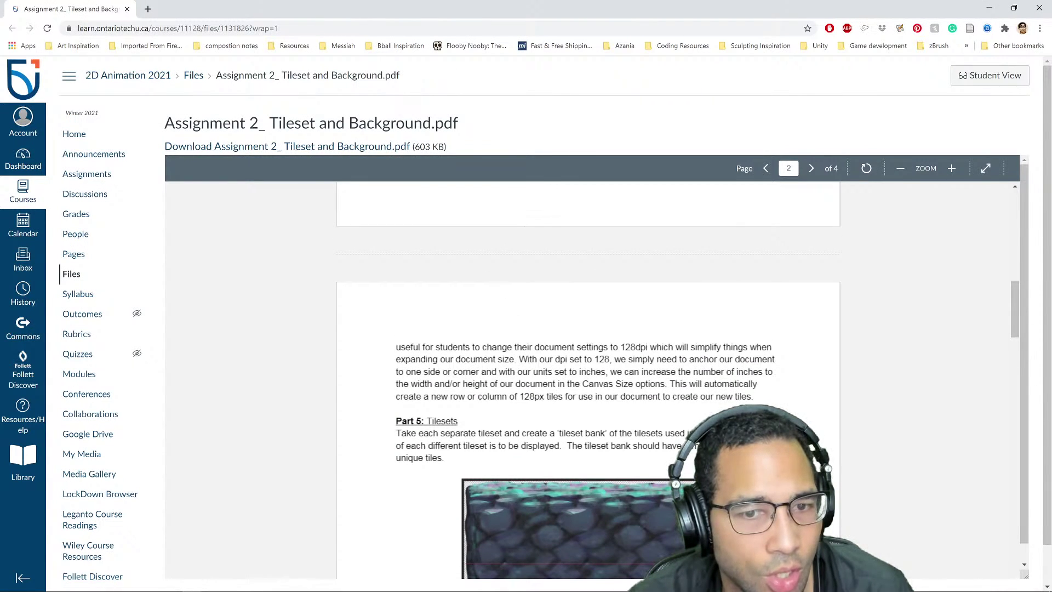
{"action": "scroll", "coordinate": [557, 412], "scroll_direction": "down", "scroll_amount": 2}
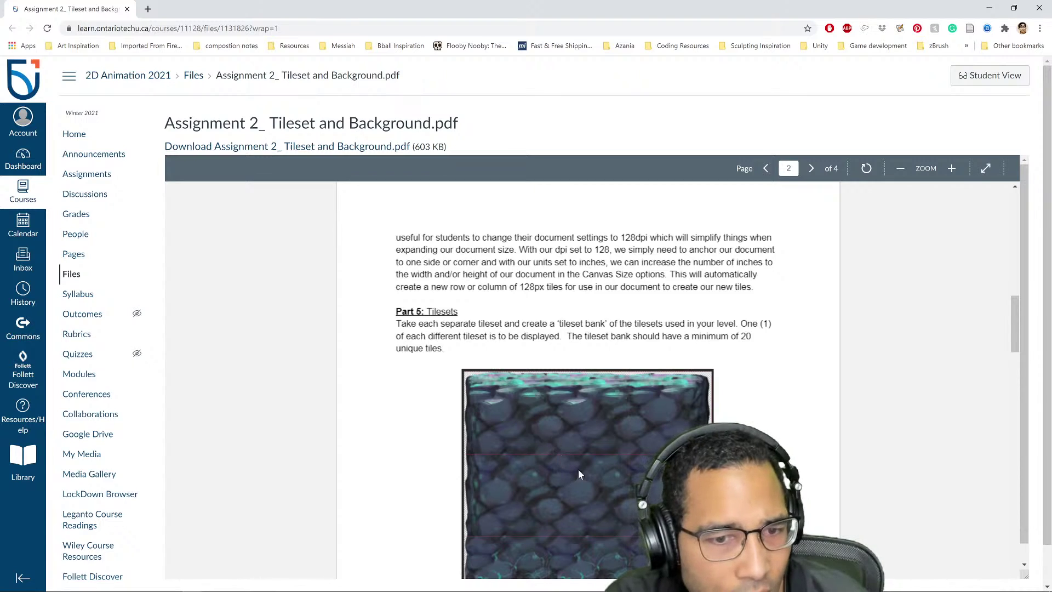
Review the Part 5: Tilesets instructions and the example 3x3 tile grid with its caption on page 2.
{"action": "scroll", "coordinate": [566, 462], "scroll_direction": "down", "scroll_amount": 2}
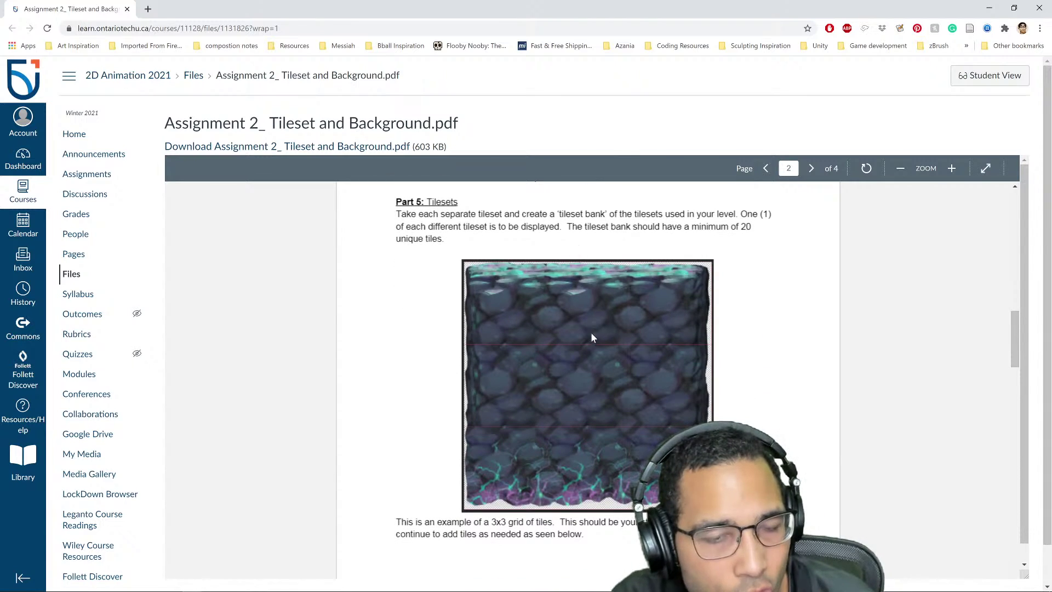
{"action": "scroll", "coordinate": [589, 336], "scroll_direction": "up", "scroll_amount": 3}
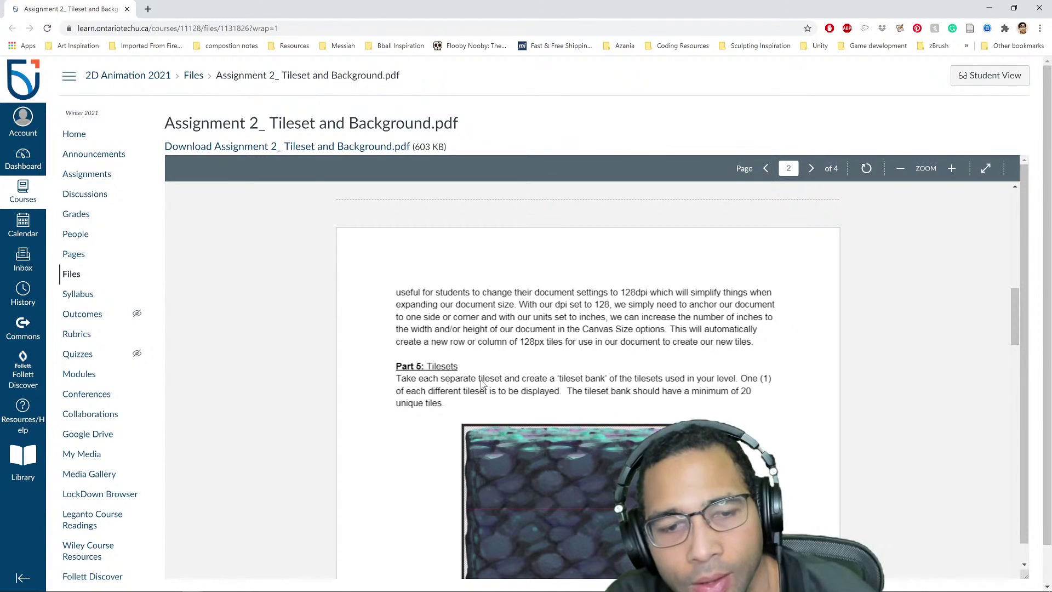
{"action": "scroll", "coordinate": [642, 419], "scroll_direction": "down", "scroll_amount": 3}
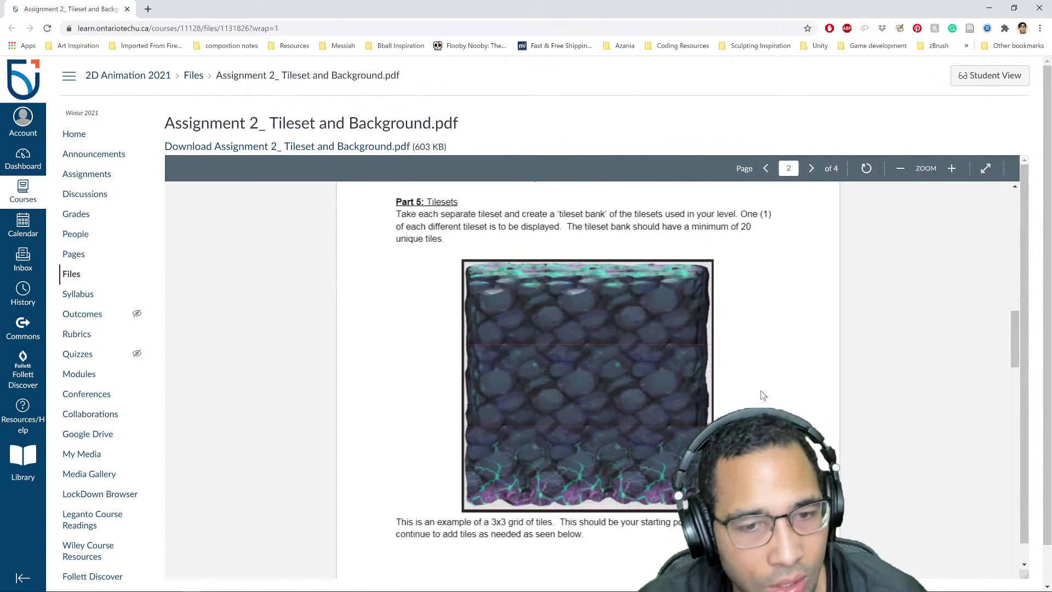
{"action": "scroll", "coordinate": [765, 383], "scroll_direction": "down", "scroll_amount": 2}
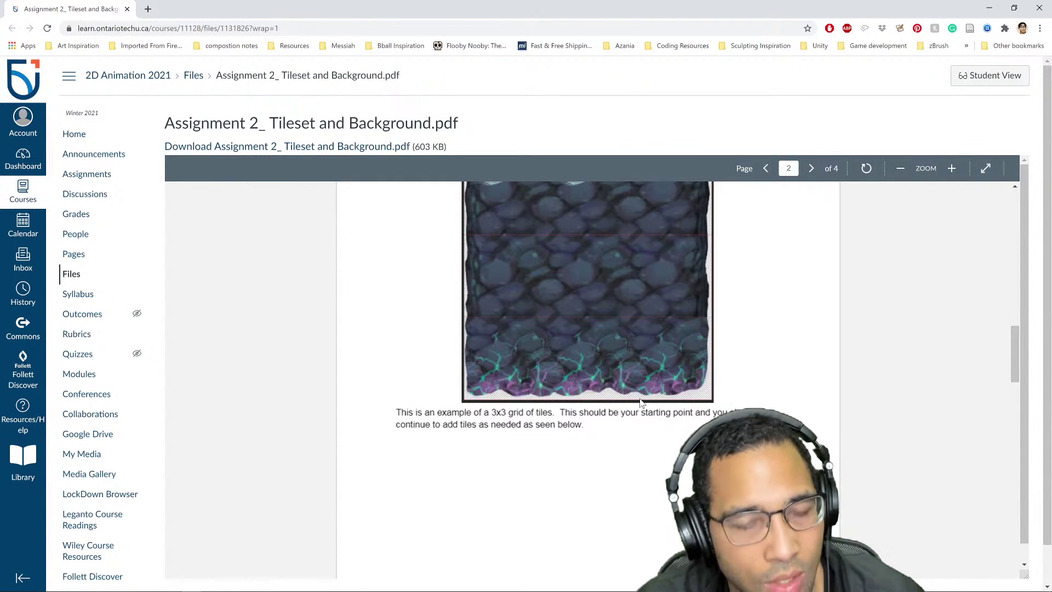
{"action": "scroll", "coordinate": [641, 405], "scroll_direction": "down", "scroll_amount": 1}
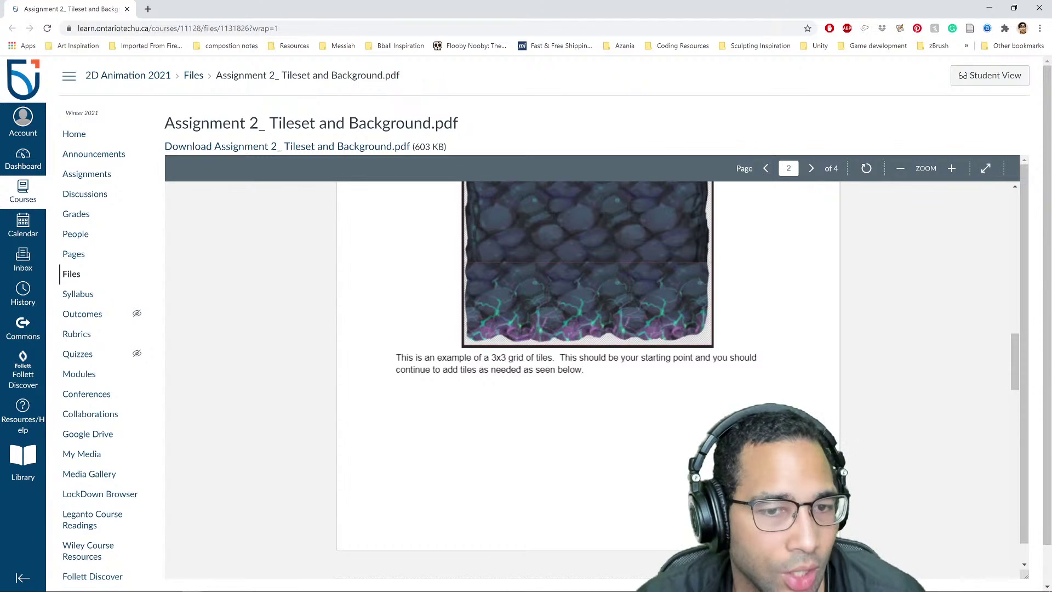
Return to the Part 5 text, highlight the minimum tile count "20", and clear the highlight.
{"action": "scroll", "coordinate": [662, 392], "scroll_direction": "up", "scroll_amount": 2}
{"action": "scroll", "coordinate": [661, 394], "scroll_direction": "up", "scroll_amount": 3}
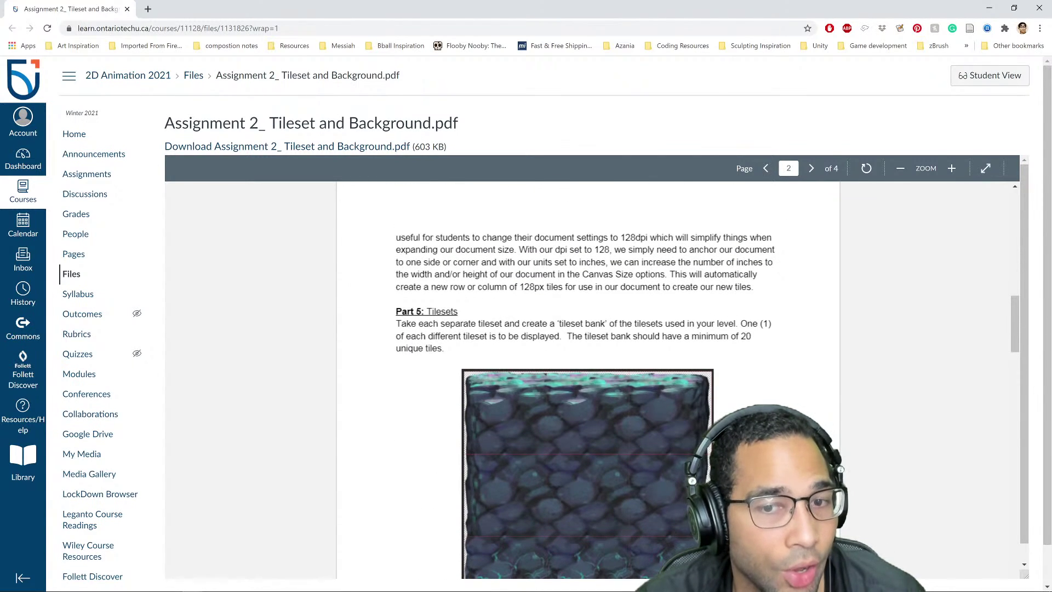
{"action": "double_click", "coordinate": [745, 336]}
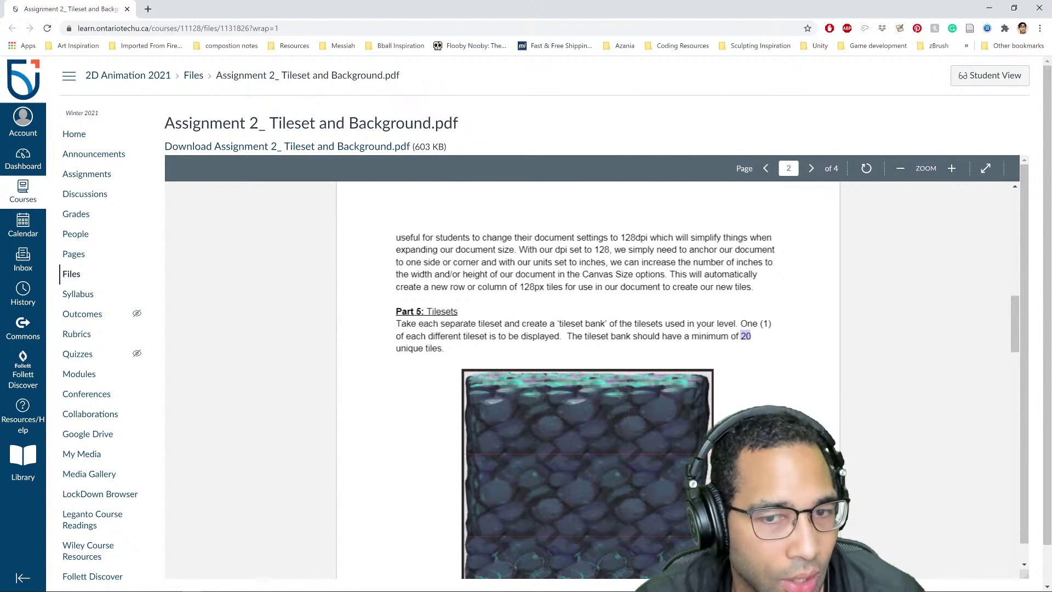
{"action": "scroll", "coordinate": [699, 393], "scroll_direction": "down", "scroll_amount": 1}
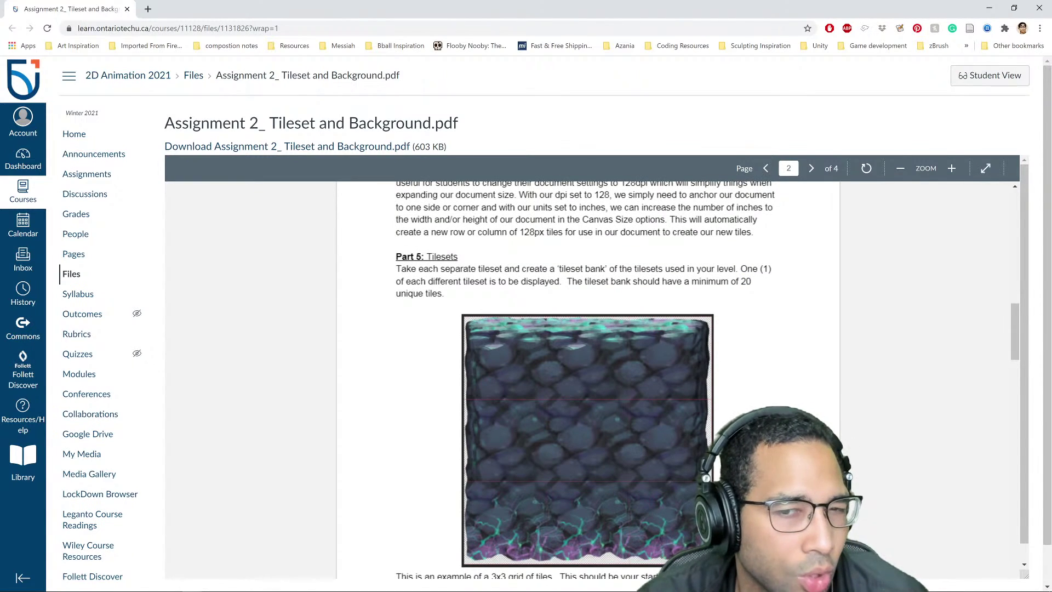
{"action": "left_click", "coordinate": [754, 289]}
{"action": "double_click", "coordinate": [750, 288]}
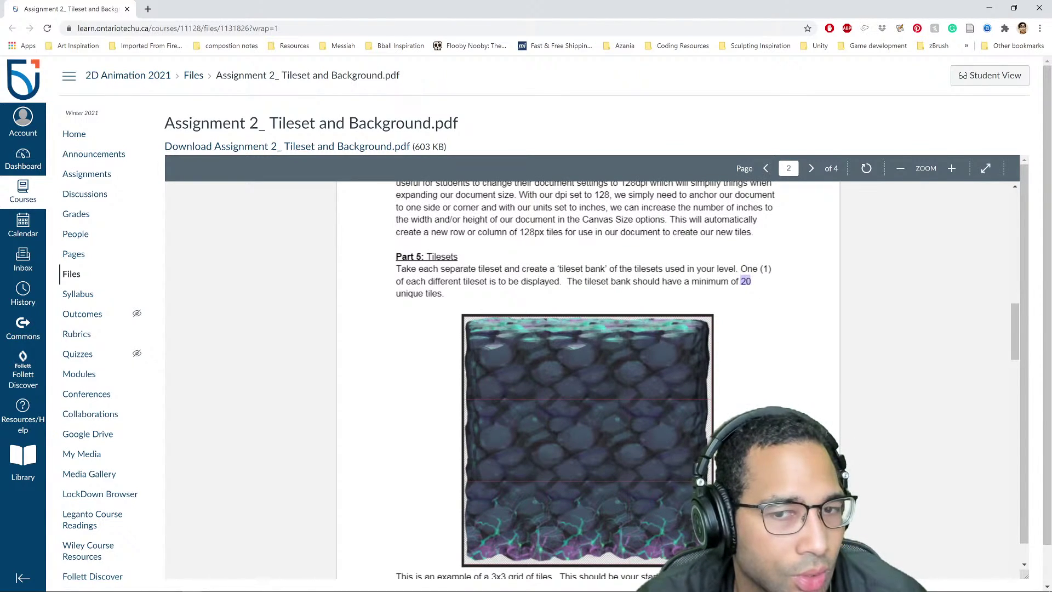
{"action": "left_click", "coordinate": [752, 291]}
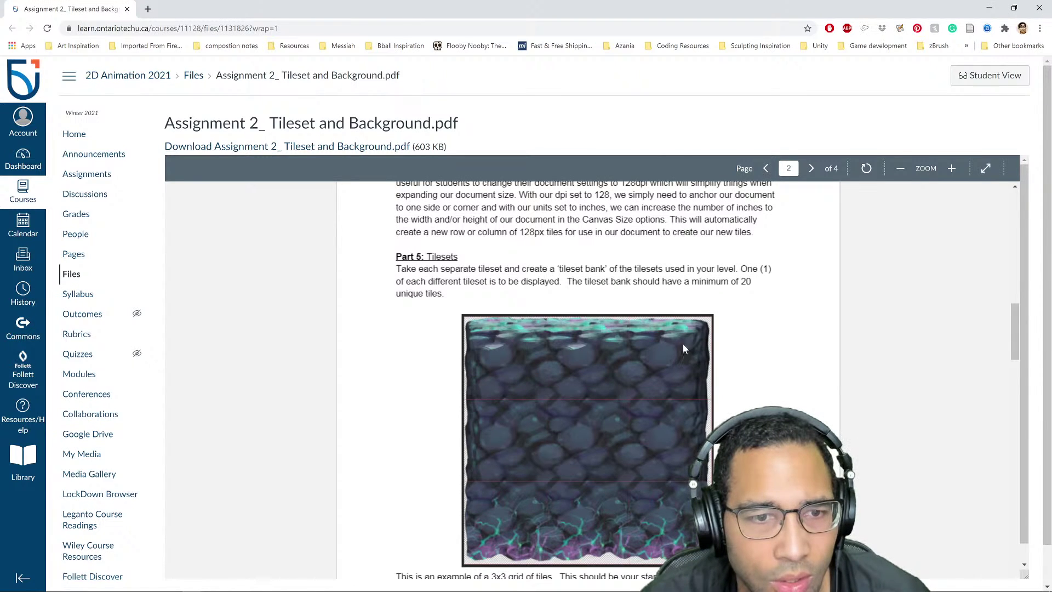
Examine the autumn platformer tileset example and the hand-drawn main, unique, convex and concave tile diagrams on page 3.
{"action": "scroll", "coordinate": [683, 344], "scroll_direction": "down", "scroll_amount": 6}
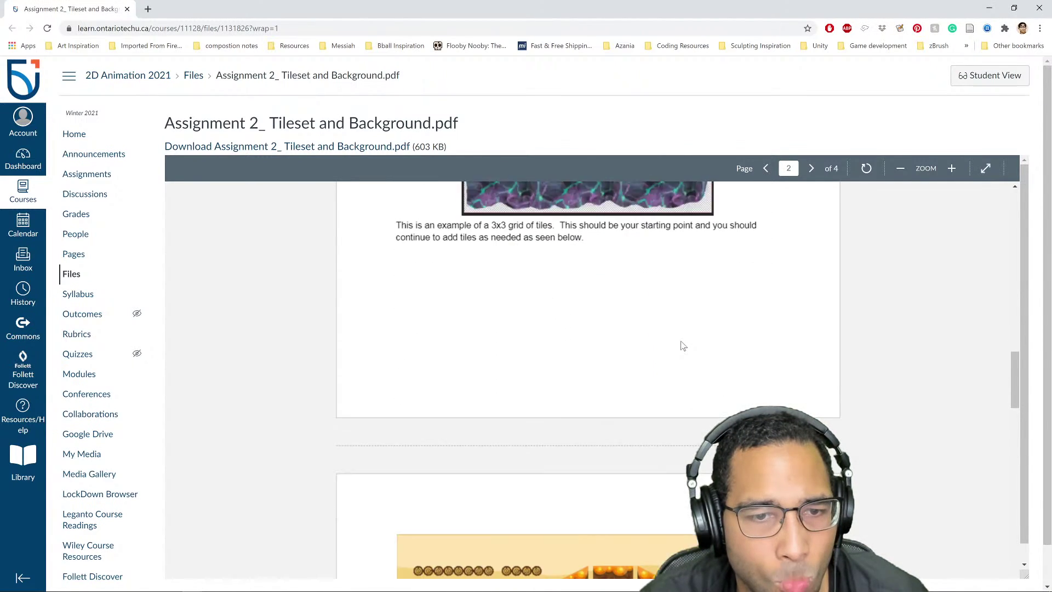
{"action": "scroll", "coordinate": [683, 344], "scroll_direction": "down", "scroll_amount": 6}
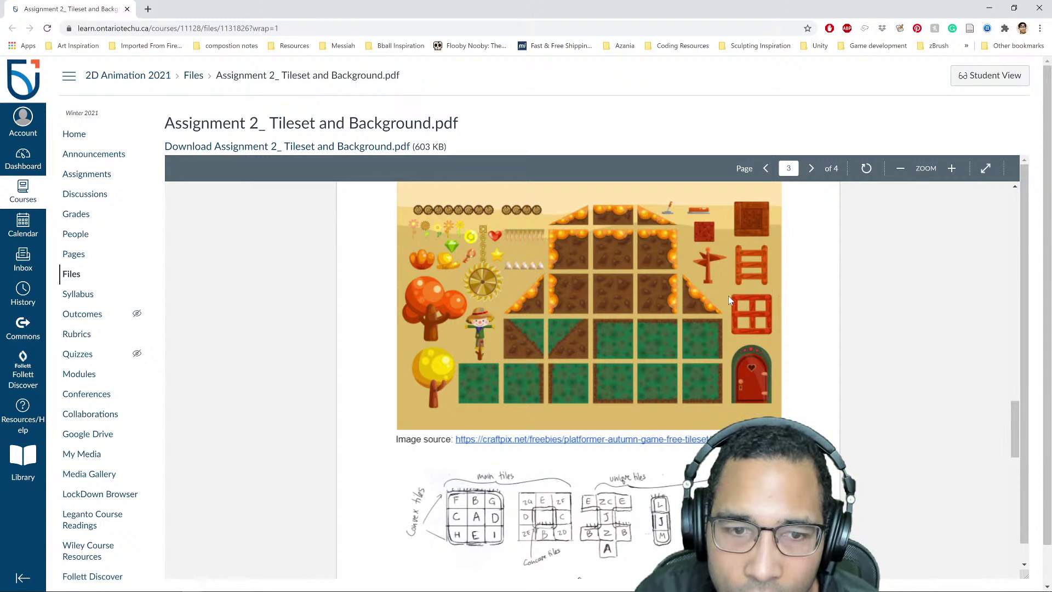
{"action": "scroll", "coordinate": [728, 291], "scroll_direction": "down", "scroll_amount": 3}
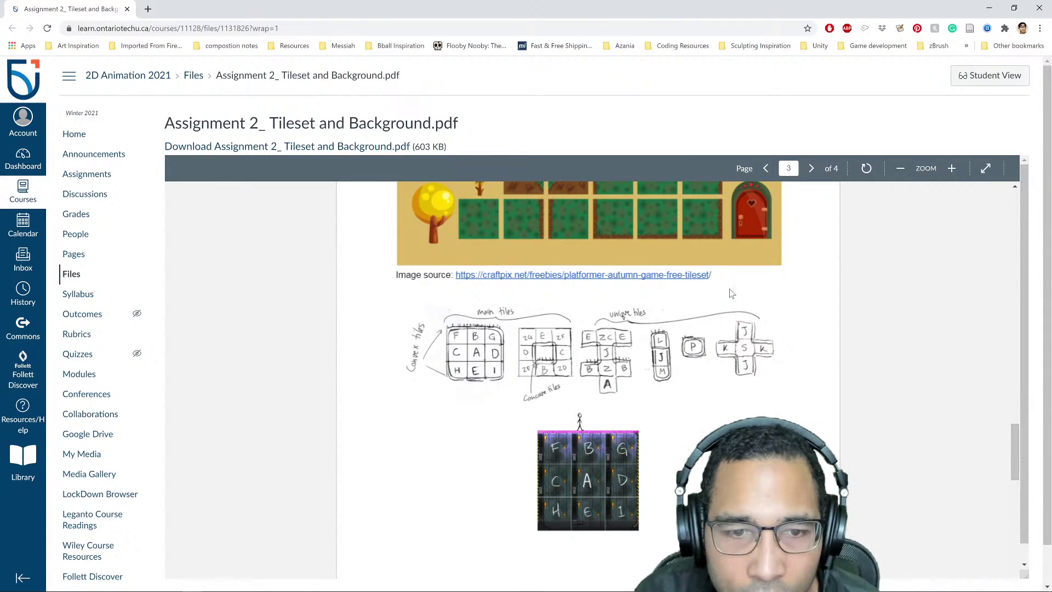
{"action": "scroll", "coordinate": [731, 295], "scroll_direction": "down", "scroll_amount": 2}
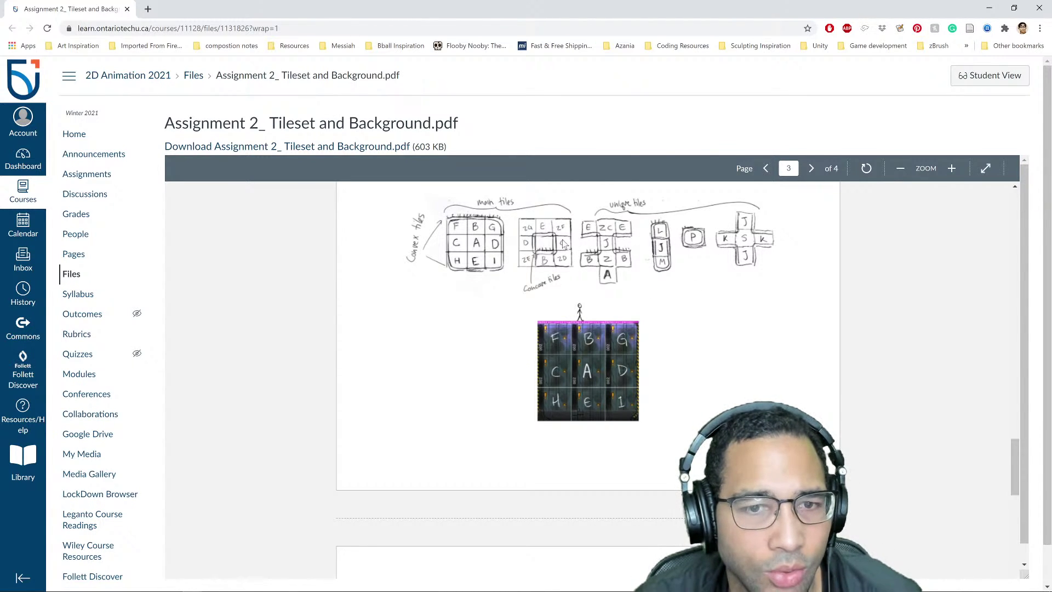
Read the Submission requirements and the Mark Distribution table on page 4.
{"action": "scroll", "coordinate": [581, 245], "scroll_direction": "down", "scroll_amount": 5}
{"action": "scroll", "coordinate": [591, 246], "scroll_direction": "down", "scroll_amount": 2}
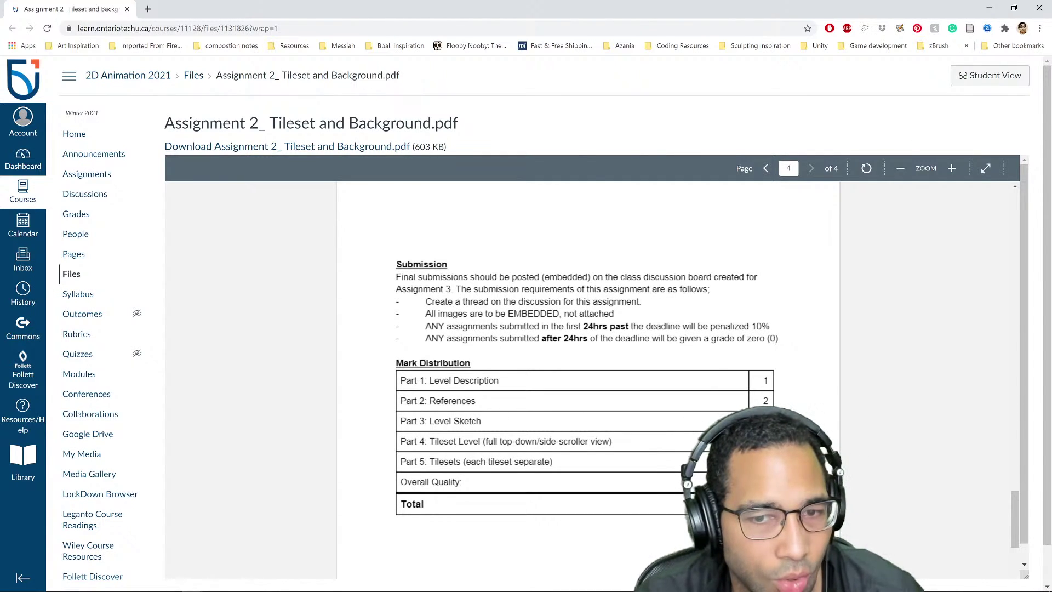
{"action": "scroll", "coordinate": [657, 340], "scroll_direction": "down", "scroll_amount": 1}
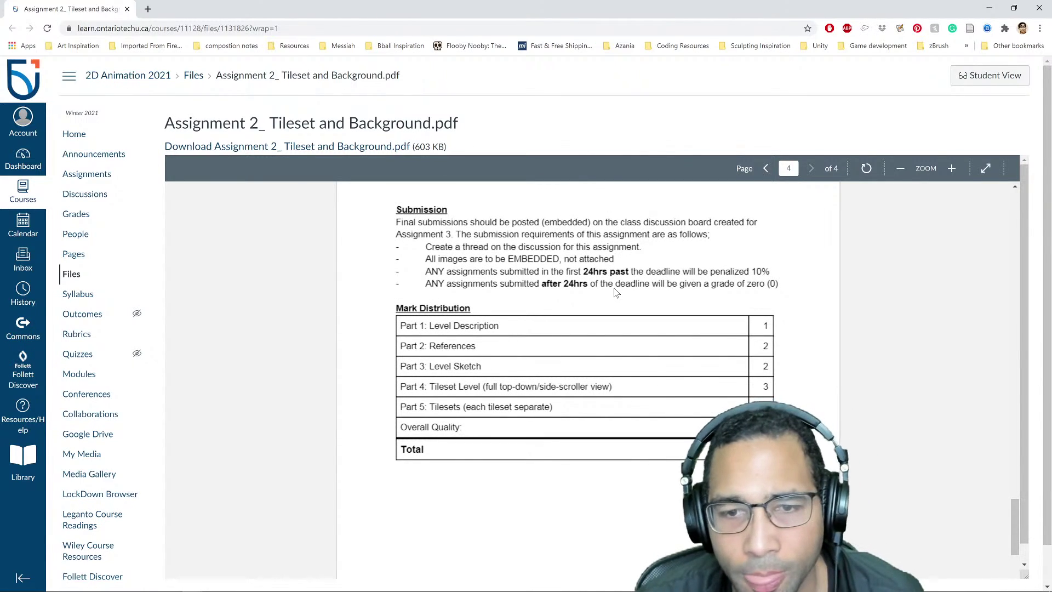
Go back to page 1 and reread the Part 4: Tileset Level instructions on building and expanding the 3x3 grid.
{"action": "scroll", "coordinate": [614, 296], "scroll_direction": "up", "scroll_amount": 10}
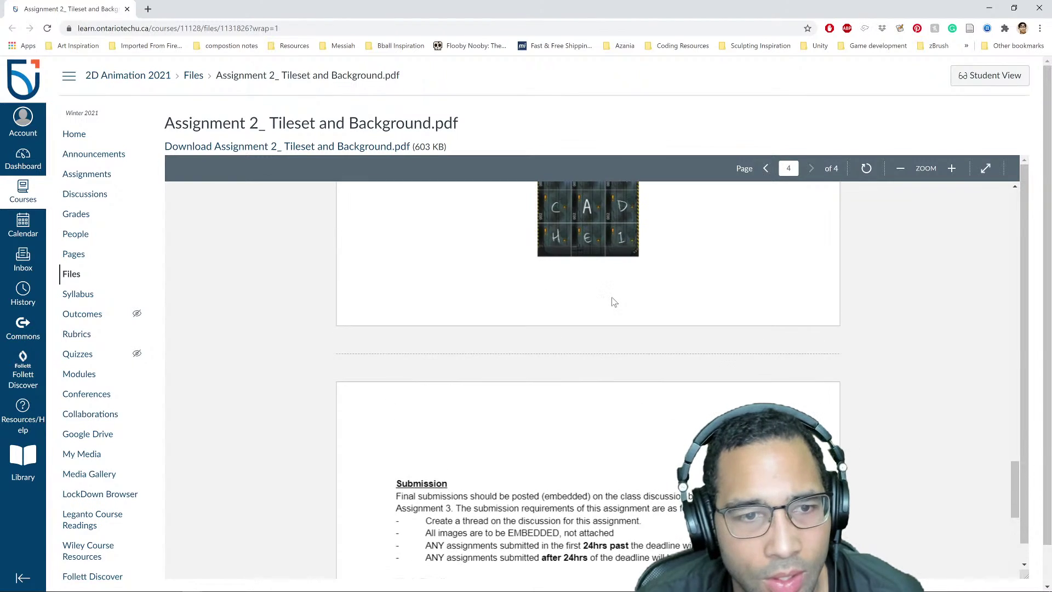
{"action": "scroll", "coordinate": [612, 298], "scroll_direction": "up", "scroll_amount": 10}
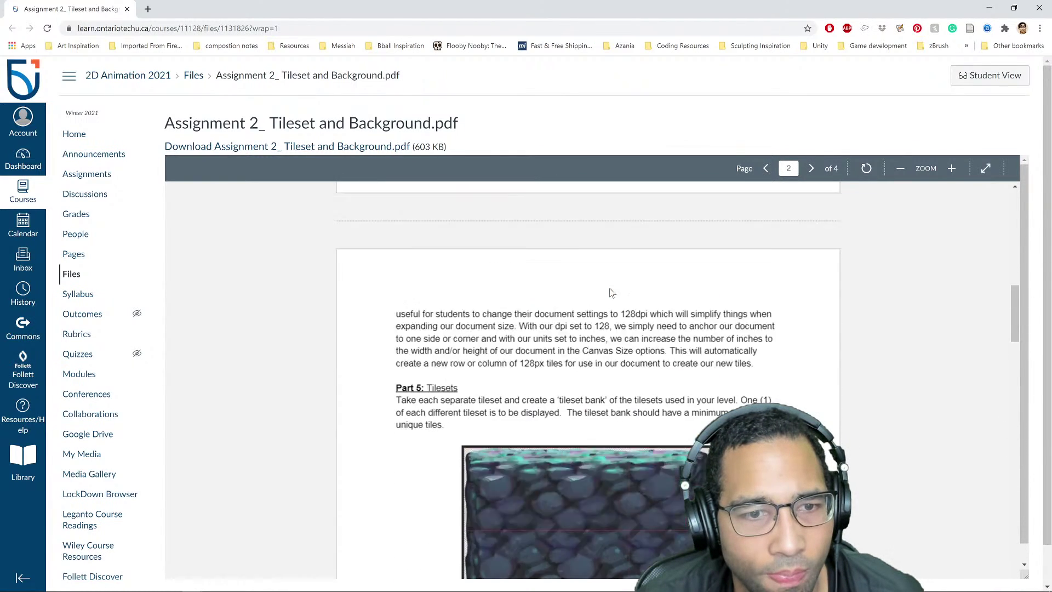
{"action": "scroll", "coordinate": [612, 292], "scroll_direction": "down", "scroll_amount": 1}
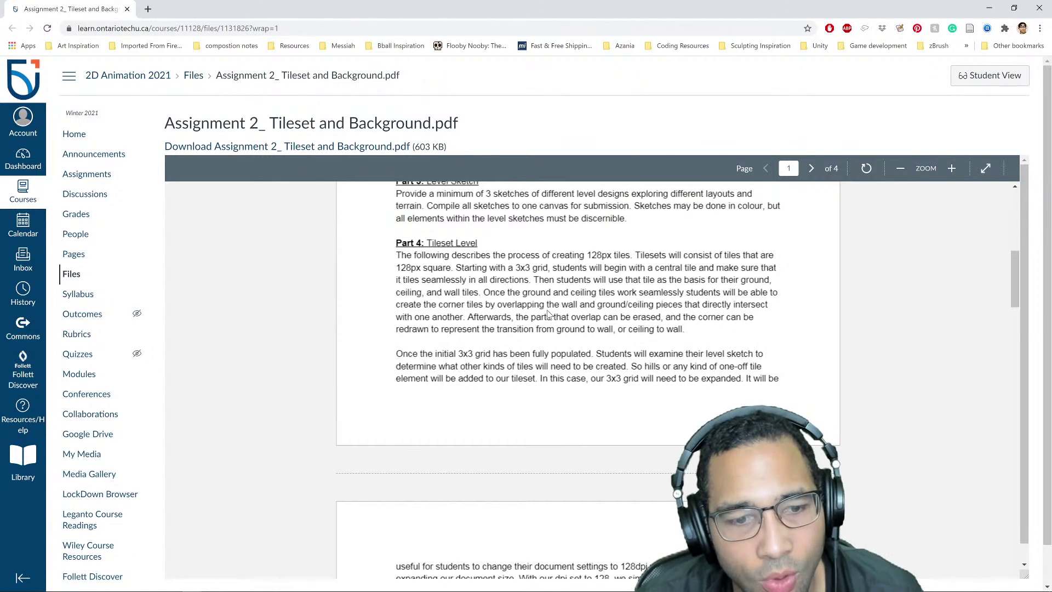
{"action": "scroll", "coordinate": [546, 316], "scroll_direction": "down", "scroll_amount": 2}
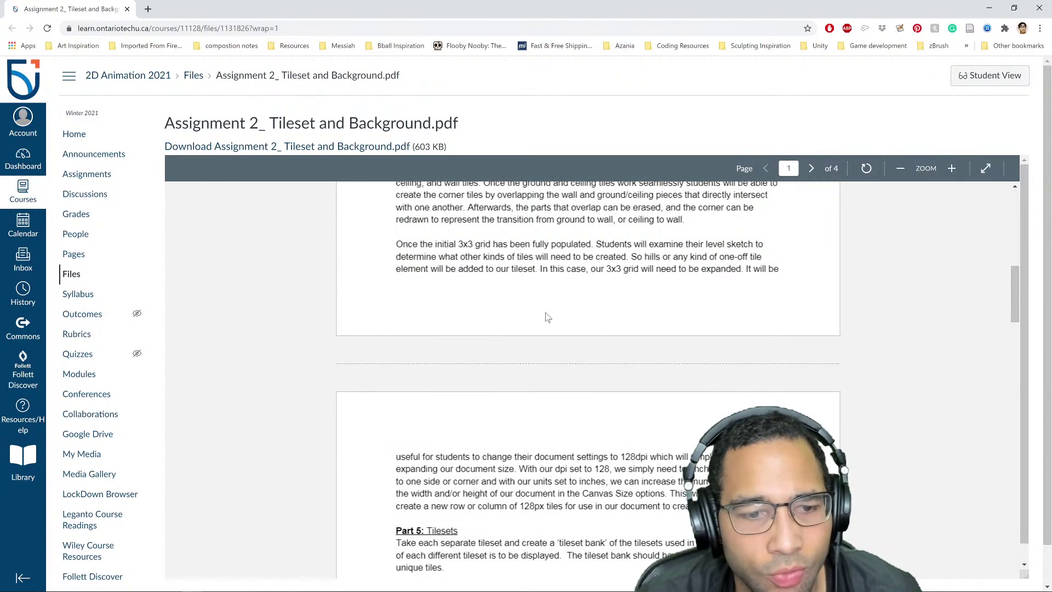
{"action": "scroll", "coordinate": [546, 316], "scroll_direction": "up", "scroll_amount": 2}
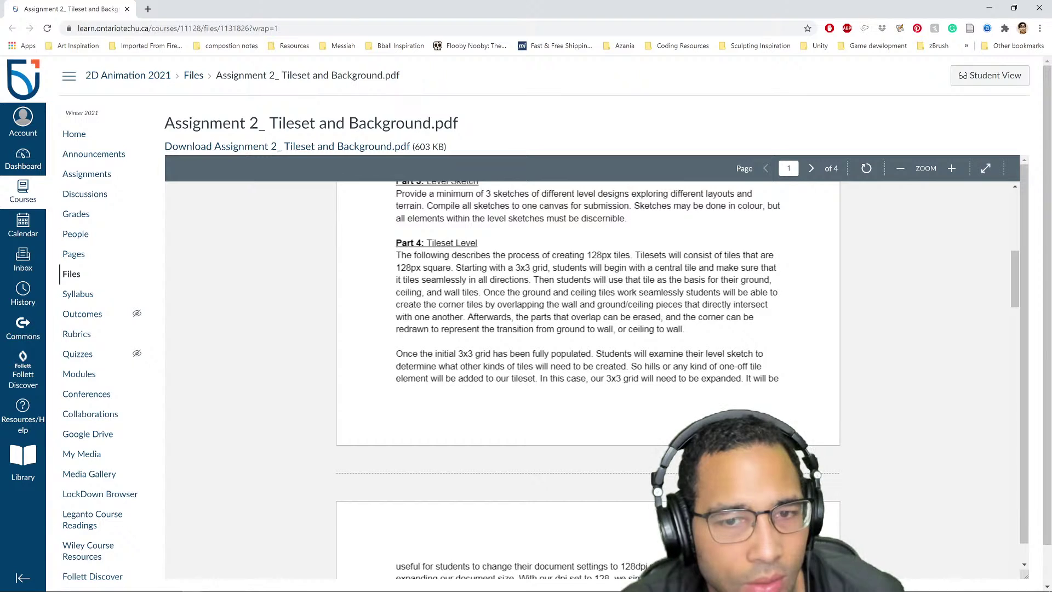
Reread the canvas expansion and Part 5 text, the 3x3 grid example, and the Submission and Mark Distribution sections on page 4.
{"action": "scroll", "coordinate": [446, 325], "scroll_direction": "down", "scroll_amount": 4}
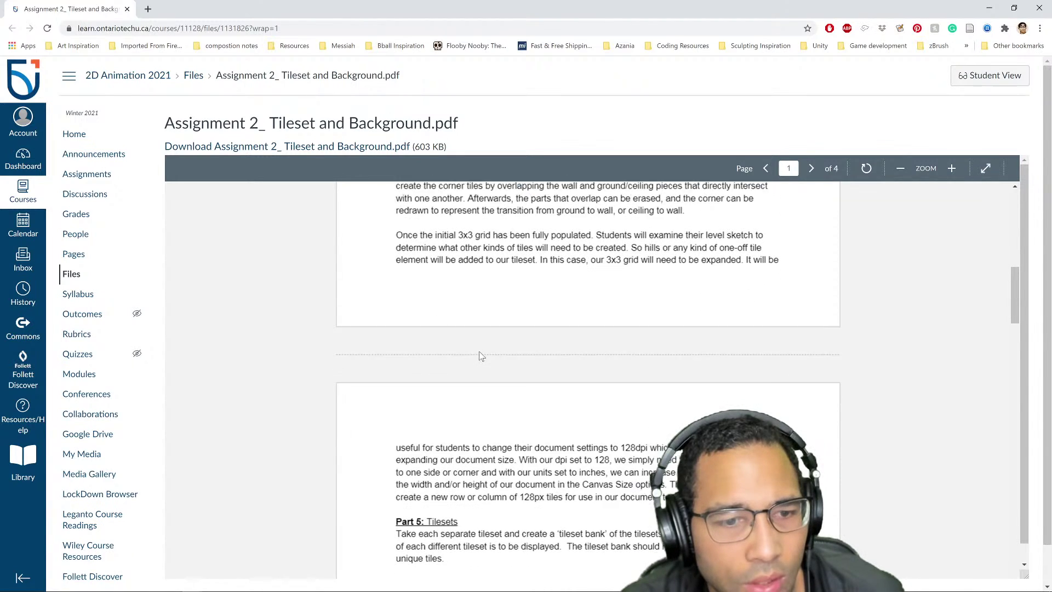
{"action": "scroll", "coordinate": [587, 383], "scroll_direction": "down", "scroll_amount": 1}
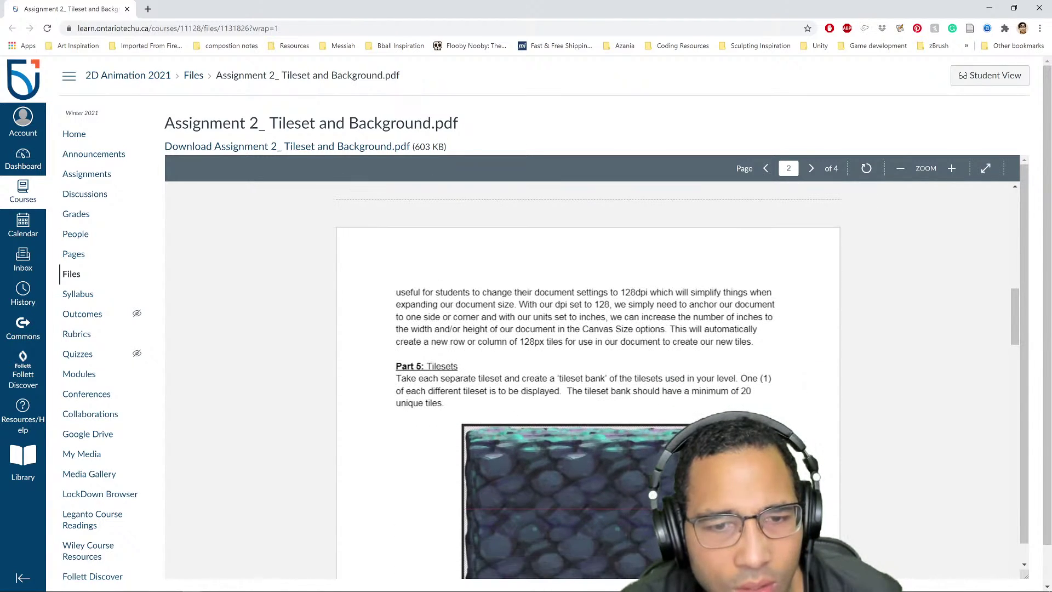
{"action": "scroll", "coordinate": [576, 383], "scroll_direction": "down", "scroll_amount": 6}
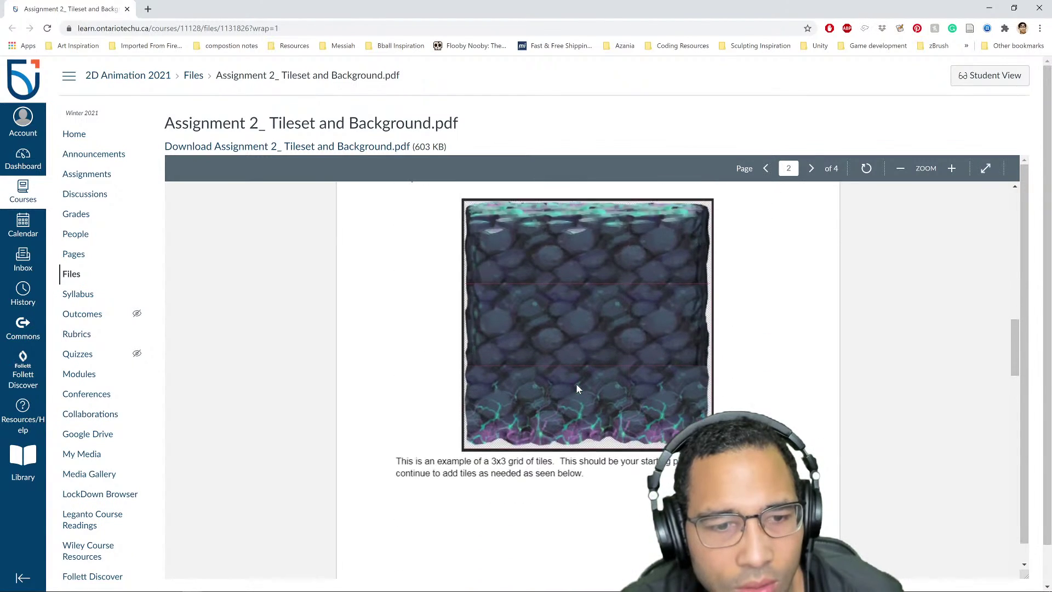
{"action": "scroll", "coordinate": [467, 358], "scroll_direction": "down", "scroll_amount": 20}
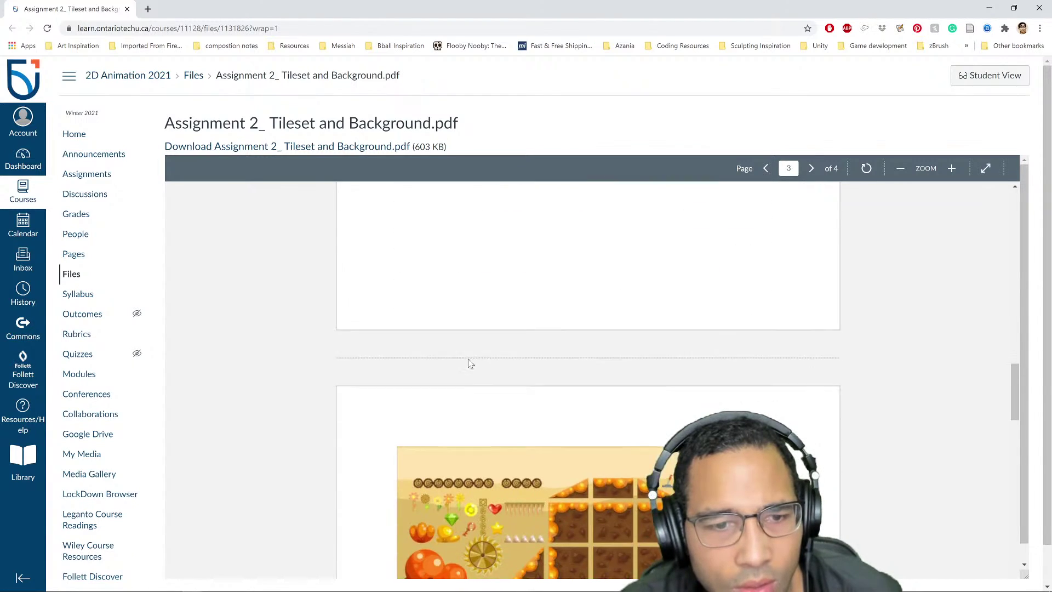
{"action": "scroll", "coordinate": [471, 449], "scroll_direction": "up", "scroll_amount": 2}
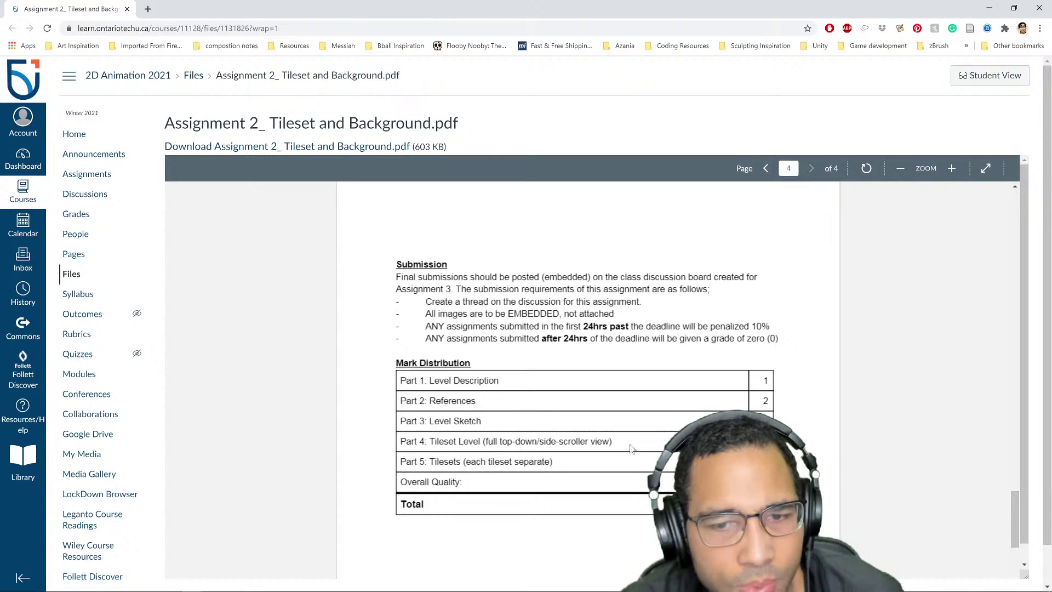
Return to the Part 4: Tileset Level heading, highlight it, and check the document again through to the Mark Distribution table.
{"action": "scroll", "coordinate": [489, 434], "scroll_direction": "up", "scroll_amount": 20}
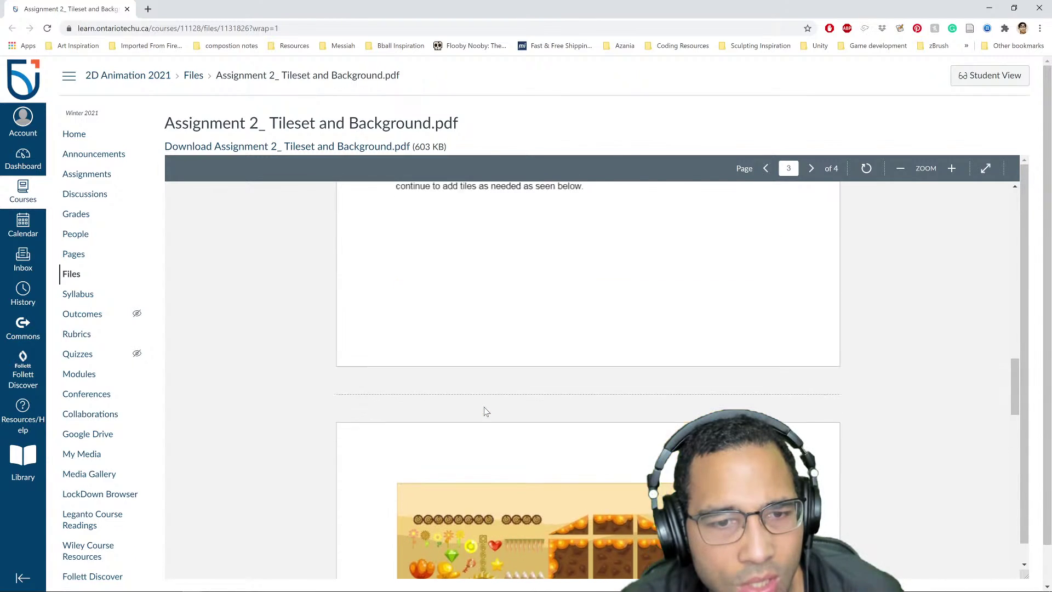
{"action": "scroll", "coordinate": [479, 386], "scroll_direction": "up", "scroll_amount": 4}
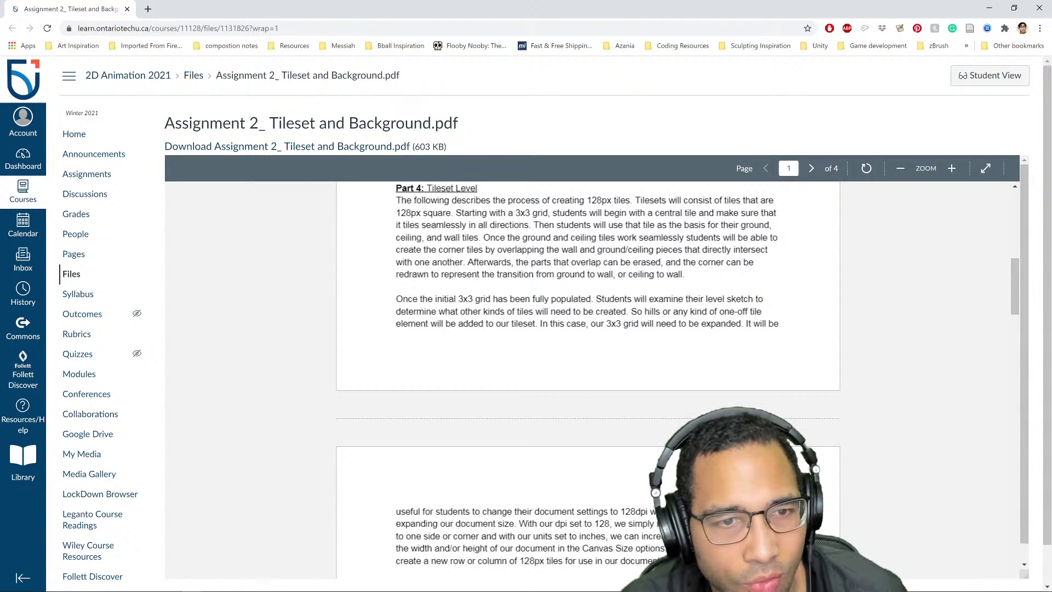
{"action": "left_click_drag", "start_coordinate": [395, 188], "coordinate": [476, 189]}
{"action": "scroll", "coordinate": [537, 336], "scroll_direction": "down", "scroll_amount": 15}
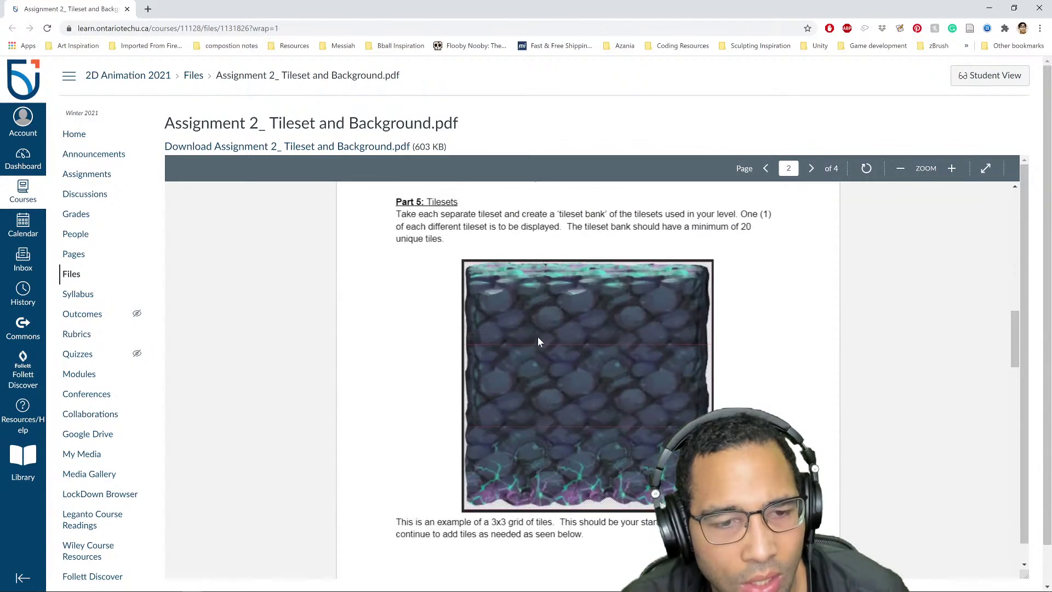
{"action": "scroll", "coordinate": [539, 336], "scroll_direction": "down", "scroll_amount": 14}
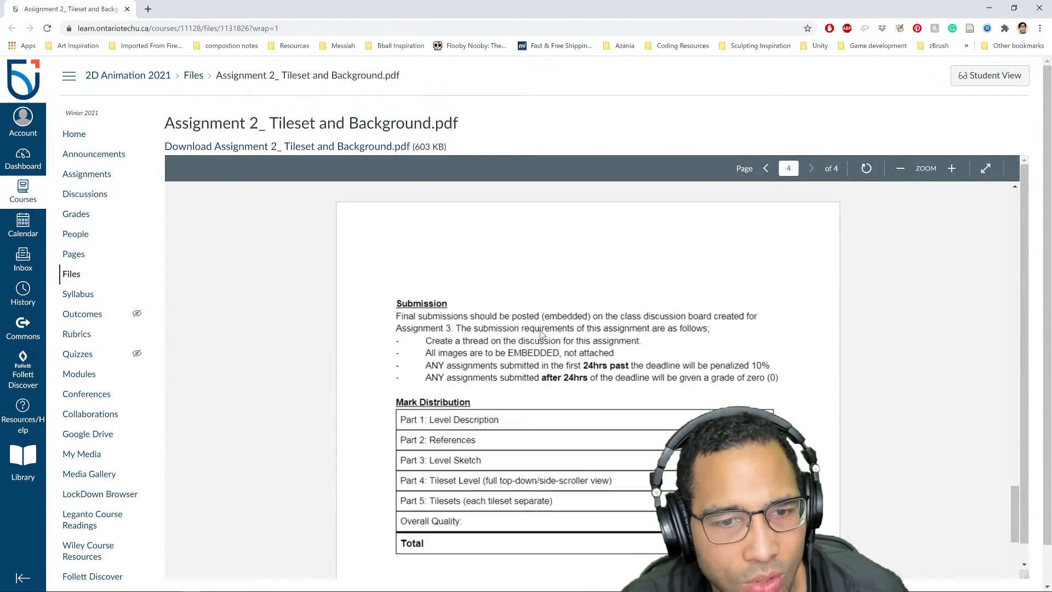
Review the hand-drawn tile diagrams on page 3, then the Part 5: Tilesets text and 3x3 tile grid example on page 2.
{"action": "scroll", "coordinate": [541, 333], "scroll_direction": "up", "scroll_amount": 5}
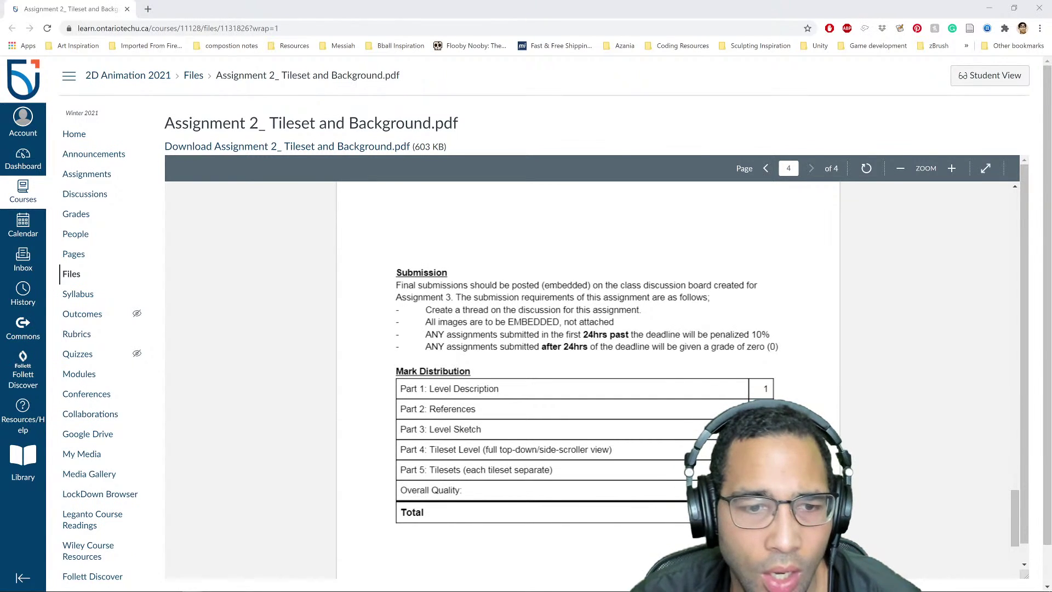
{"action": "scroll", "coordinate": [640, 237], "scroll_direction": "up", "scroll_amount": 10}
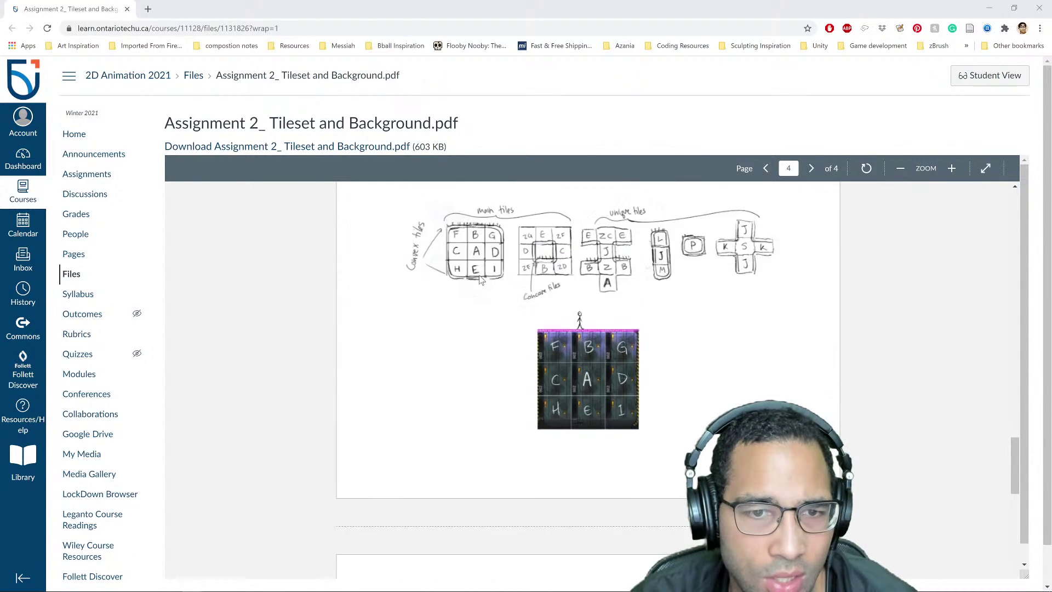
{"action": "scroll", "coordinate": [477, 268], "scroll_direction": "up", "scroll_amount": 10}
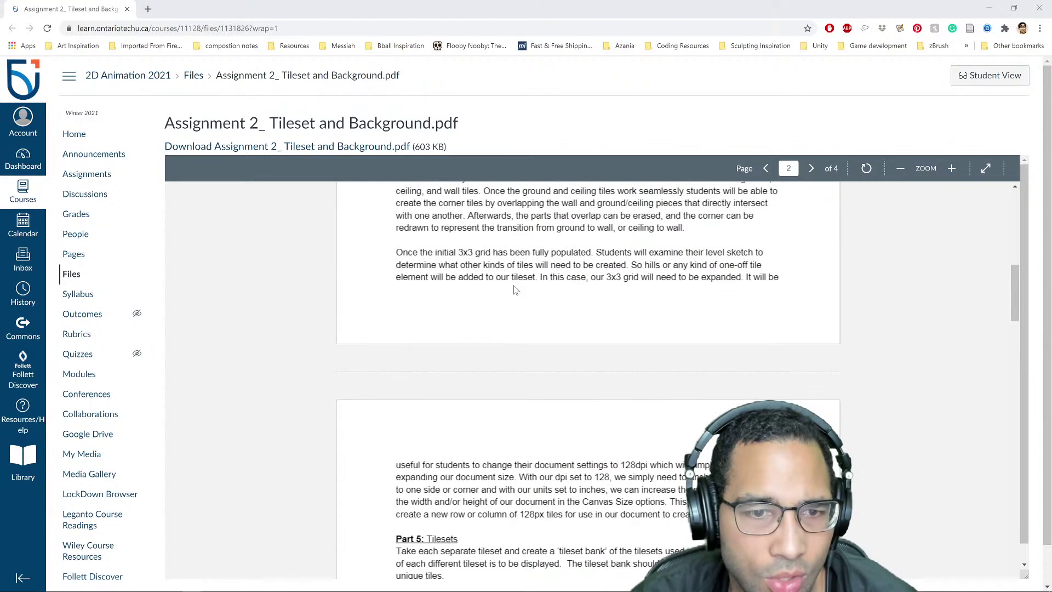
{"action": "scroll", "coordinate": [556, 387], "scroll_direction": "down", "scroll_amount": 4}
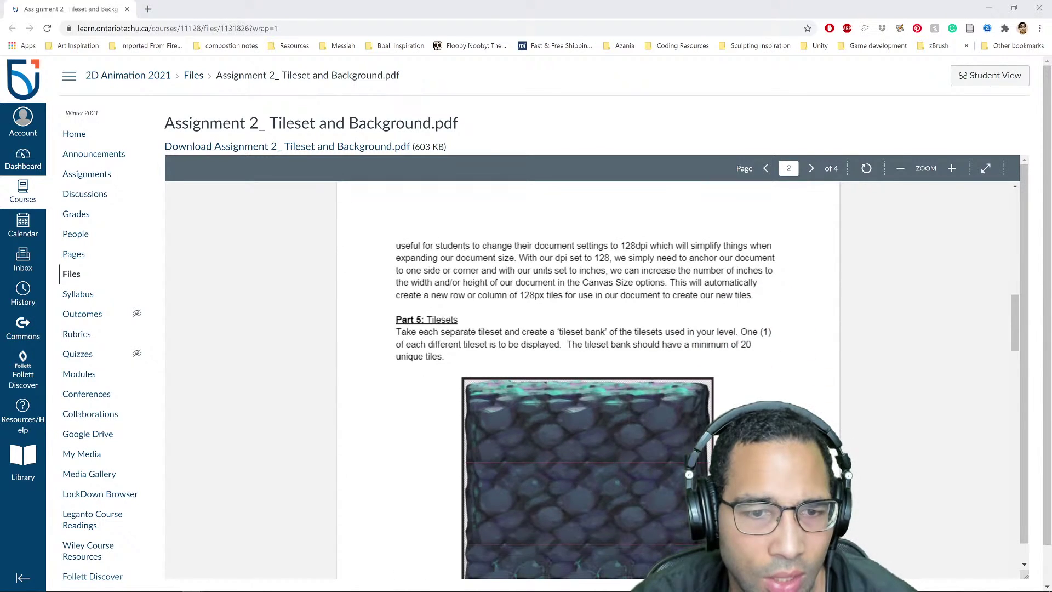
{"action": "scroll", "coordinate": [586, 378], "scroll_direction": "down", "scroll_amount": 5}
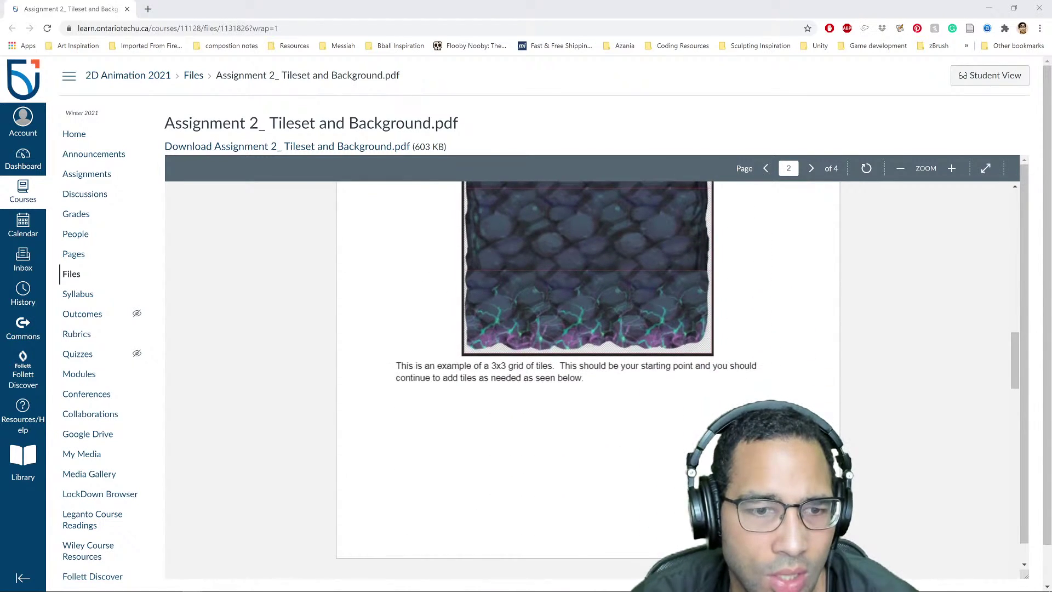
{"action": "scroll", "coordinate": [582, 337], "scroll_direction": "up", "scroll_amount": 5}
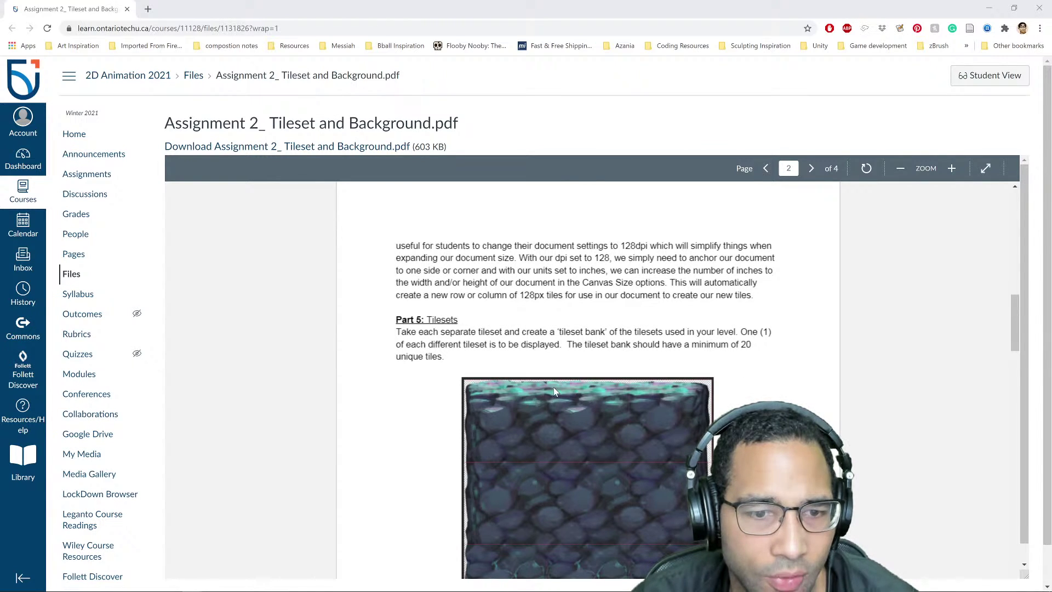
{"action": "scroll", "coordinate": [553, 386], "scroll_direction": "down", "scroll_amount": 3}
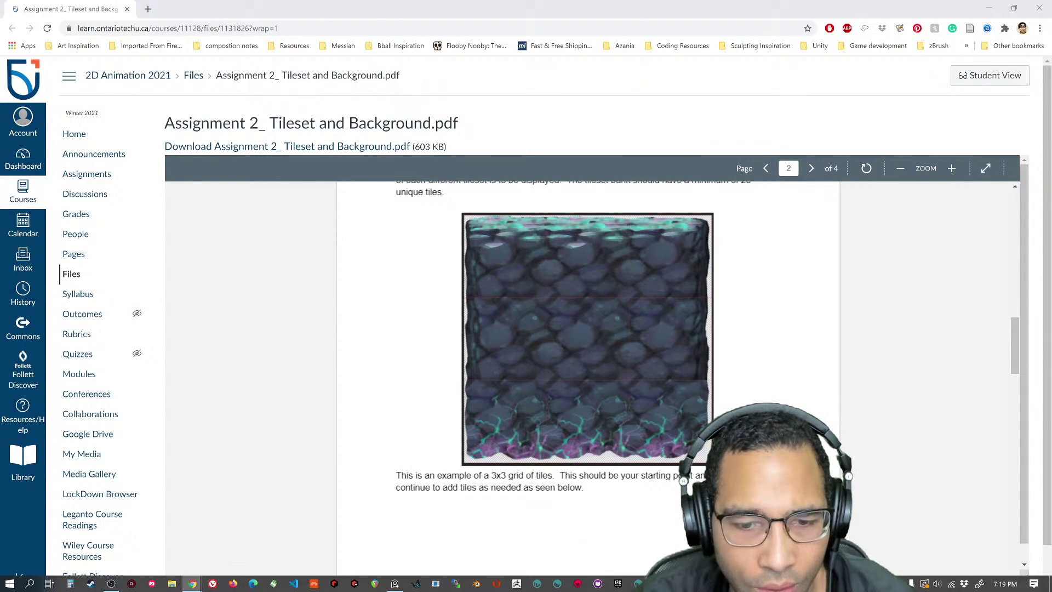
Switch to Krita and look over the 3x3 machine tileset, the 2x2 tile block and the brick tiles on the canvas.
{"action": "key", "text": "alt+Tab"}
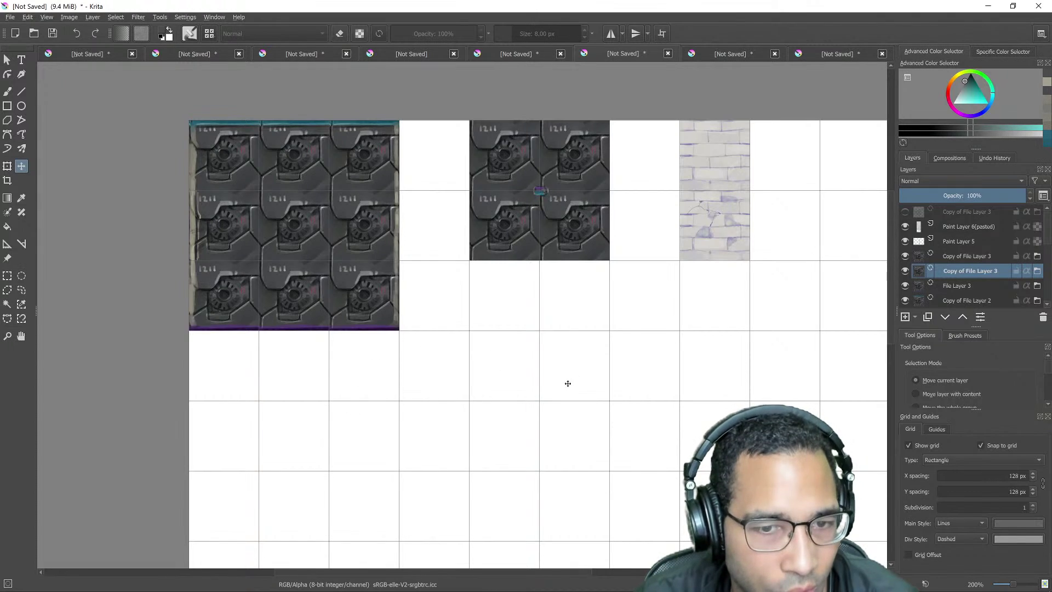
{"action": "scroll", "coordinate": [526, 394], "scroll_direction": "down", "scroll_amount": 3}
{"action": "scroll", "coordinate": [527, 395], "scroll_direction": "up", "scroll_amount": 3}
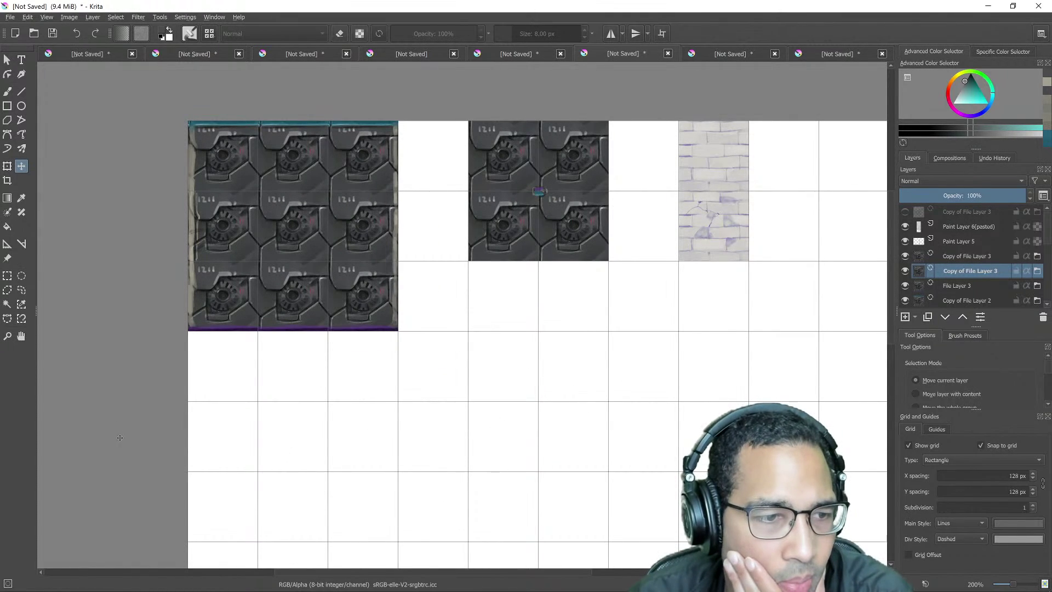
{"action": "scroll", "coordinate": [118, 410], "scroll_direction": "down", "scroll_amount": 2}
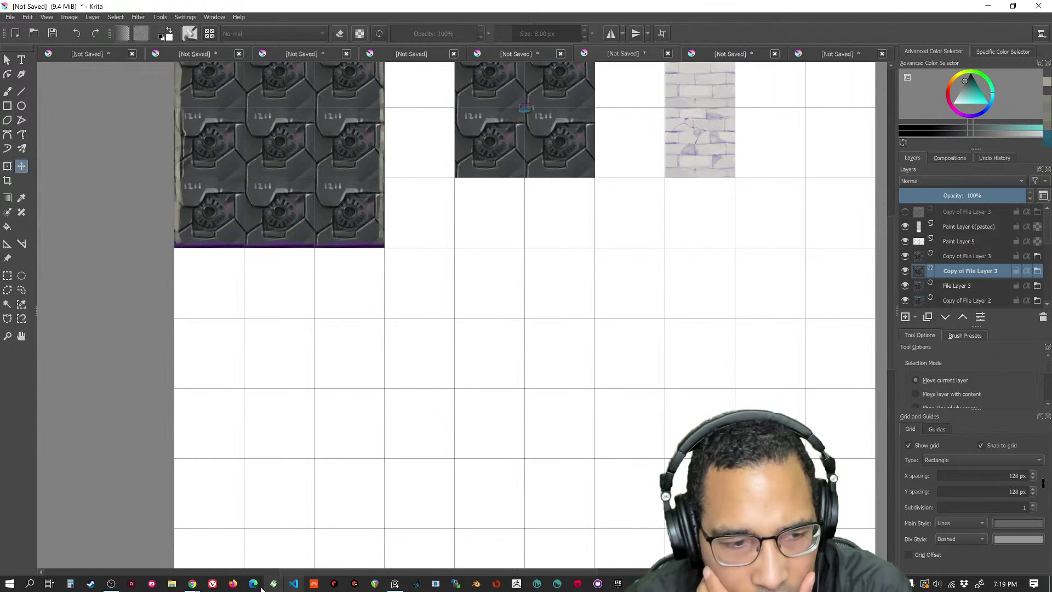
In Unity's new project window with the 2D template selected, set the project name to "2D Tileset".
{"action": "mouse_move", "coordinate": [198, 585]}
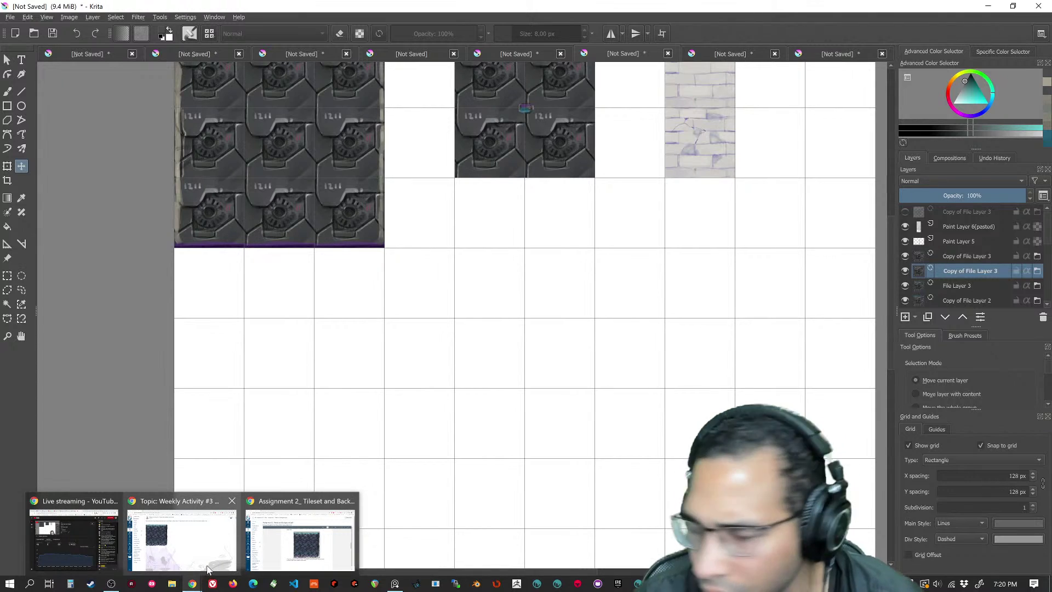
{"action": "mouse_move", "coordinate": [216, 557]}
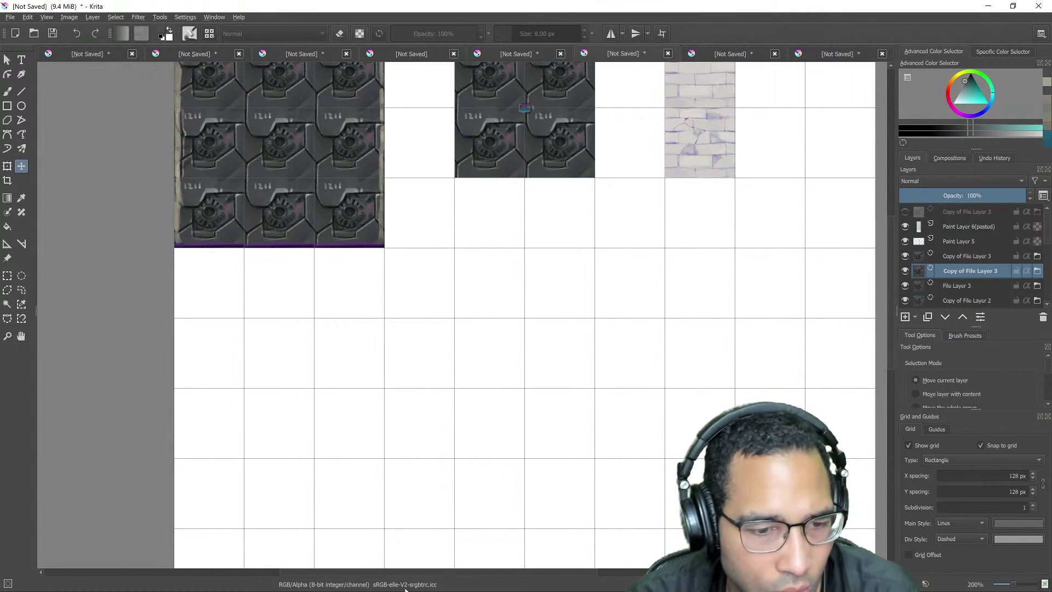
{"action": "mouse_move", "coordinate": [411, 589]}
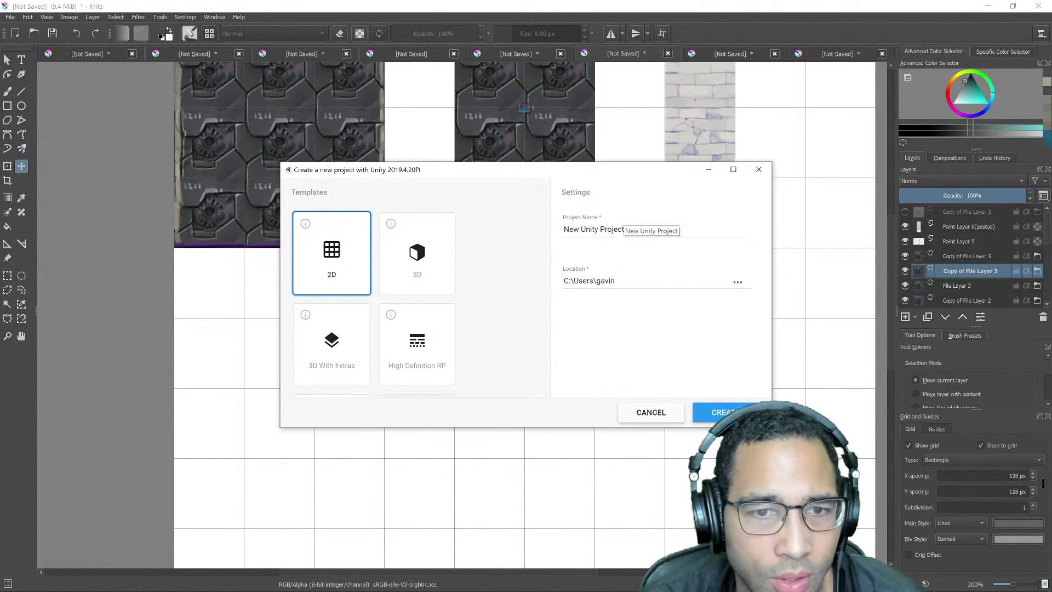
{"action": "left_click_drag", "start_coordinate": [624, 229], "coordinate": [564, 229]}
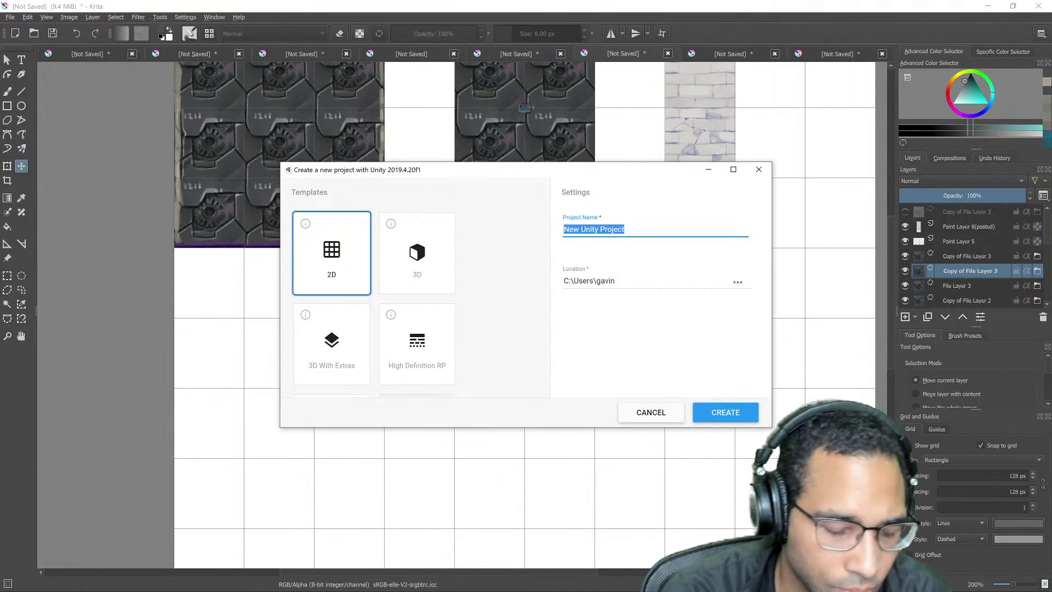
{"action": "type", "text": "2D "}
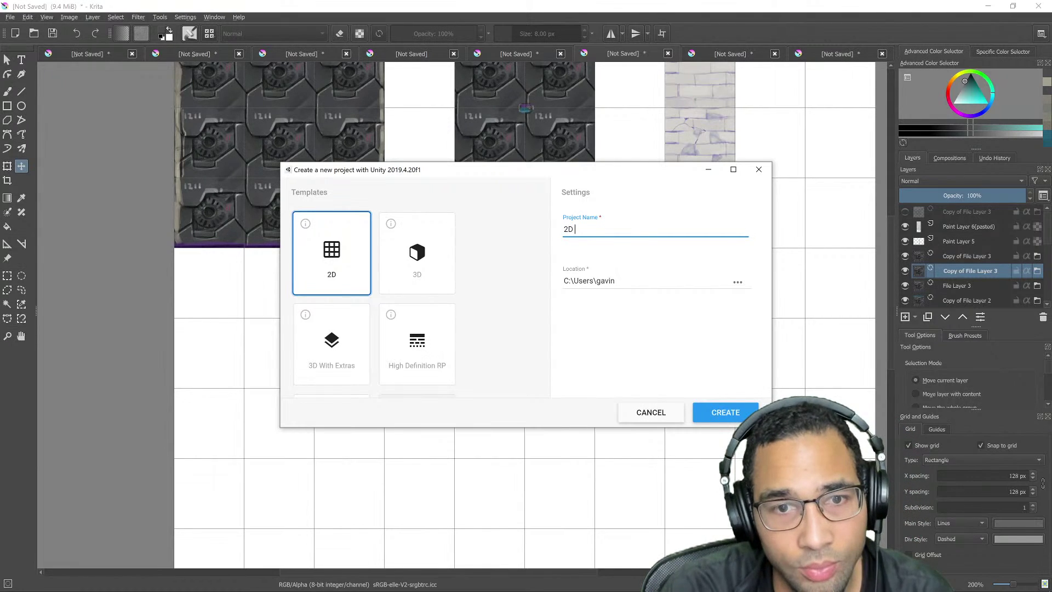
{"action": "type", "text": "Tileset"}
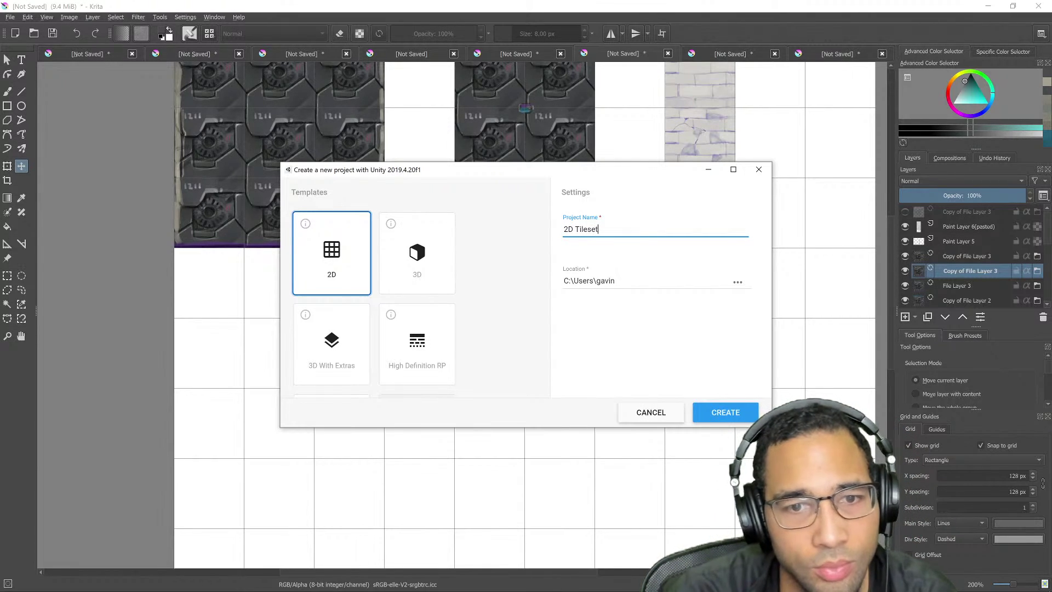
Browse for the project's save location and open the Unity folder on Local Disk (E:).
{"action": "left_click", "coordinate": [735, 283]}
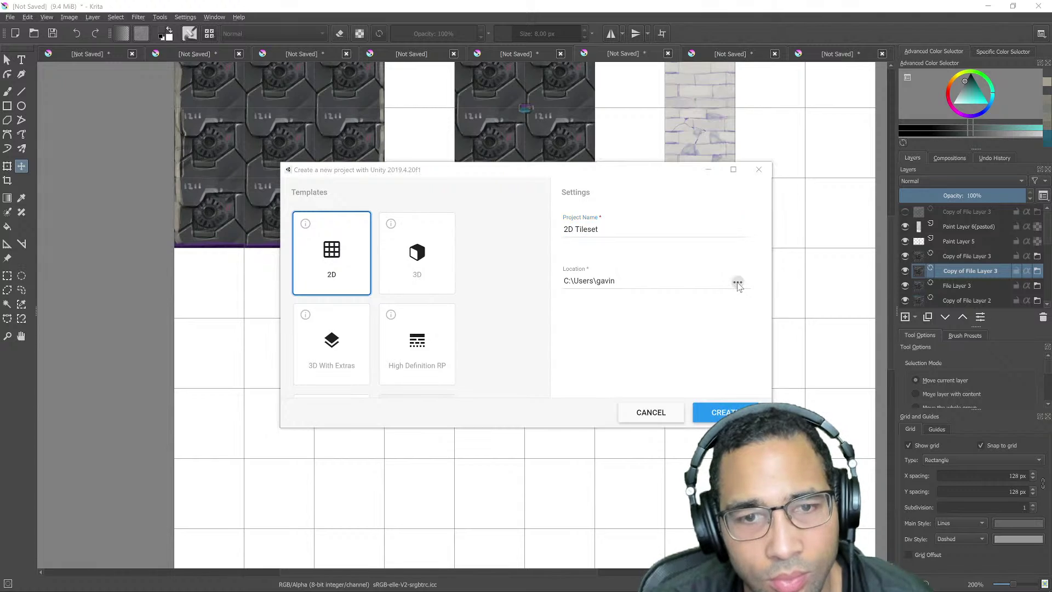
{"action": "scroll", "coordinate": [453, 252], "scroll_direction": "up", "scroll_amount": 6}
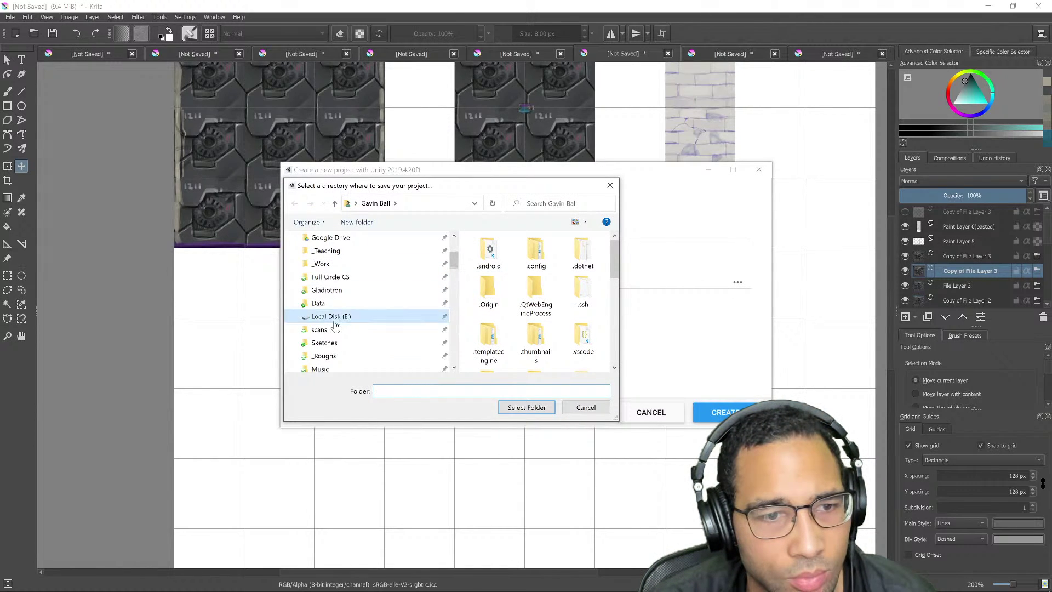
{"action": "left_click", "coordinate": [335, 318]}
{"action": "left_click_drag", "start_coordinate": [615, 269], "coordinate": [614, 306]}
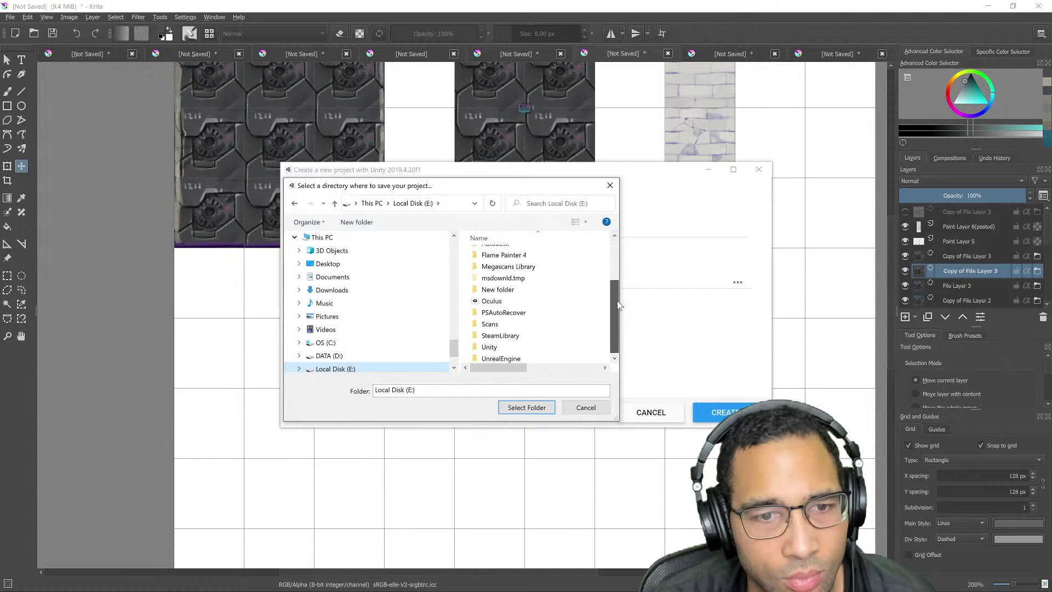
{"action": "double_click", "coordinate": [489, 346]}
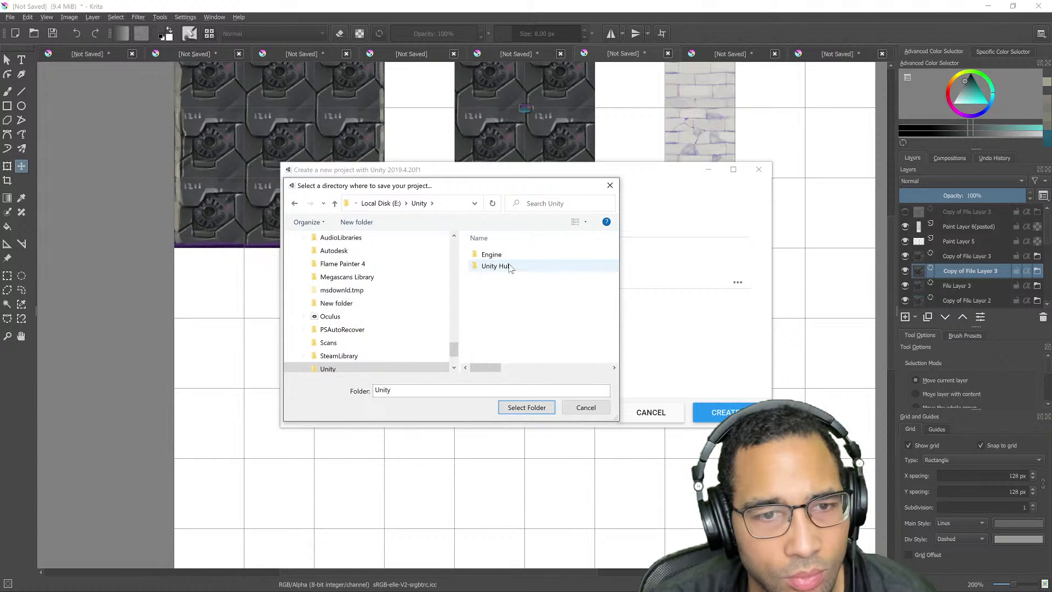
Add a folder named "Projects" inside the Unity folder as the save location and create the project.
{"action": "left_click", "coordinate": [357, 222]}
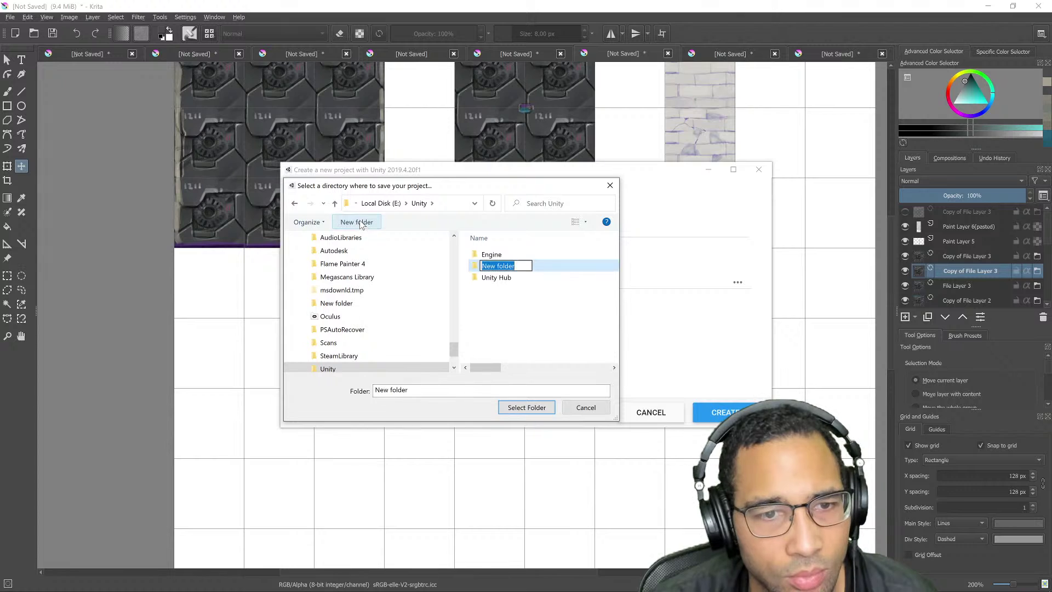
{"action": "type", "text": "Projects"}
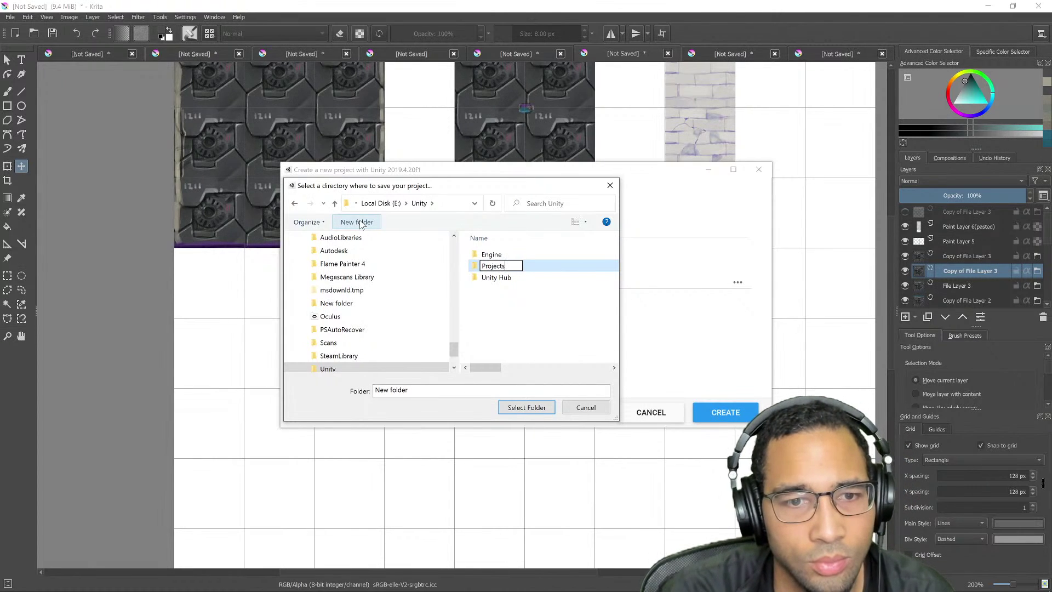
{"action": "key", "text": "Return"}
{"action": "key", "text": "Return"}
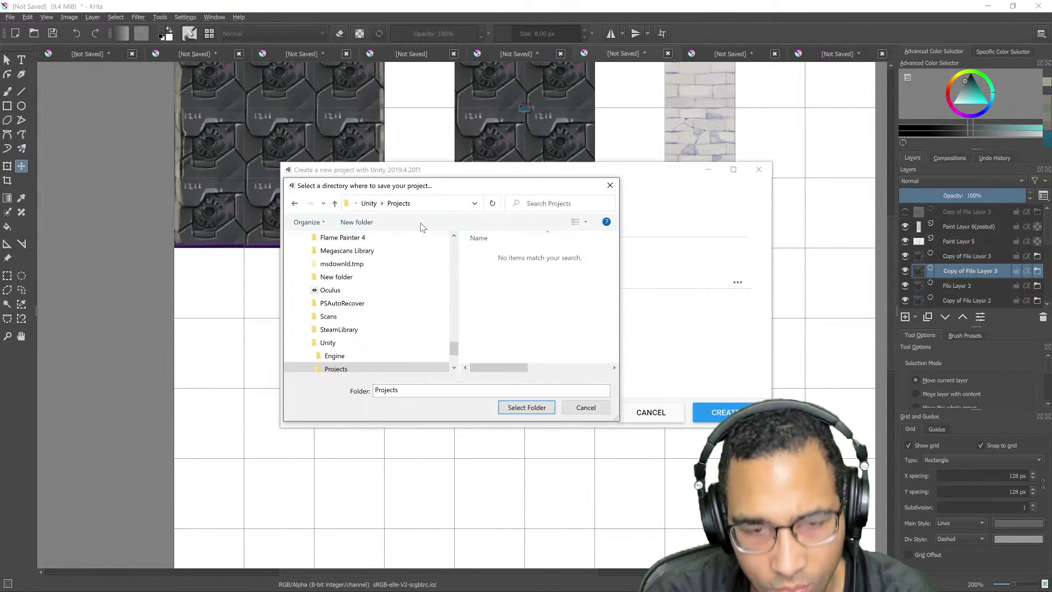
{"action": "left_click", "coordinate": [534, 406]}
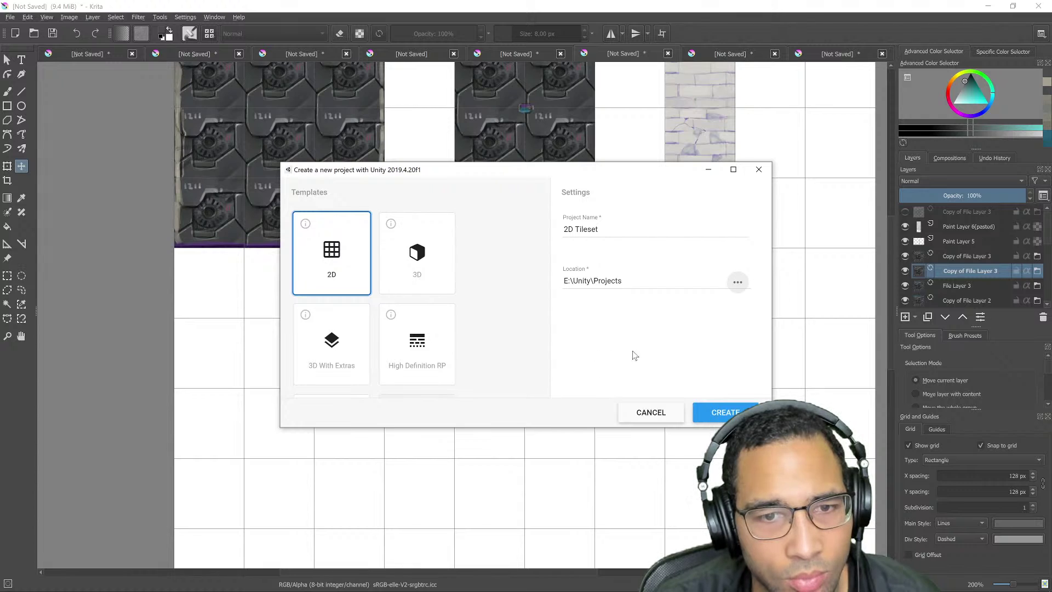
{"action": "left_click", "coordinate": [723, 413]}
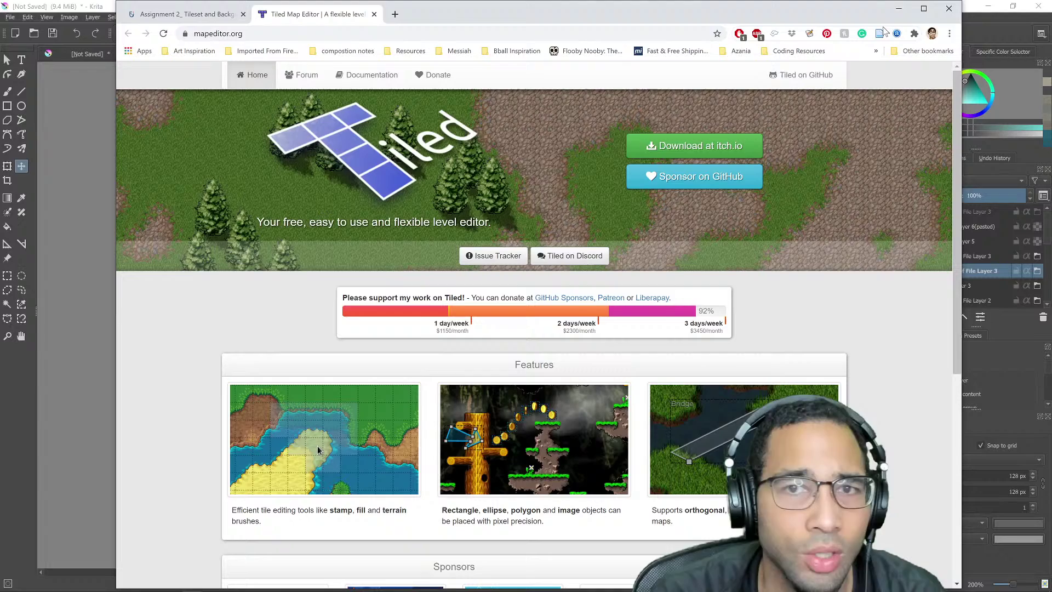
Maximize the Chrome window with the Tiled Map Editor website and look over its home page features.
{"action": "left_click", "coordinate": [923, 8]}
{"action": "scroll", "coordinate": [653, 306], "scroll_direction": "down", "scroll_amount": 5}
{"action": "scroll", "coordinate": [653, 305], "scroll_direction": "up", "scroll_amount": 5}
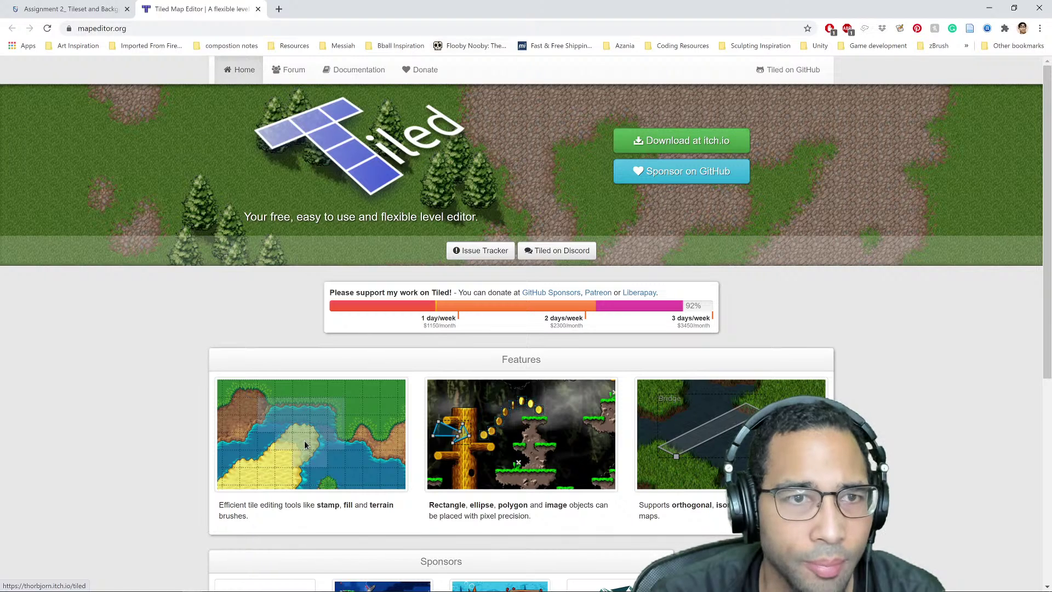
Switch from Chrome to the 2D Tileset project in Unity, maximize its window and make the Scene view taller.
{"action": "left_click", "coordinate": [488, 28]}
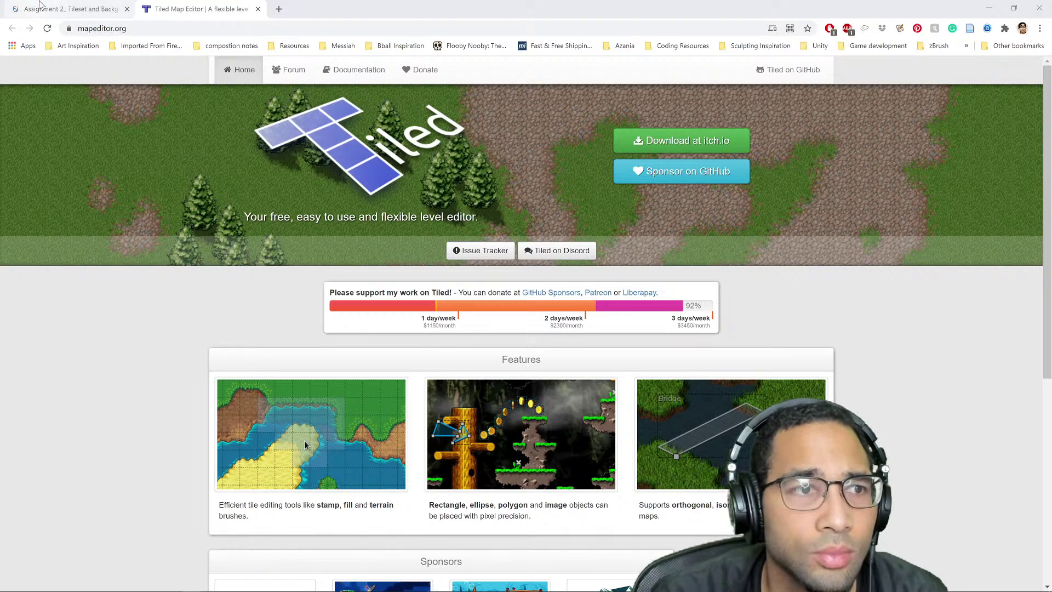
{"action": "left_click", "coordinate": [990, 7]}
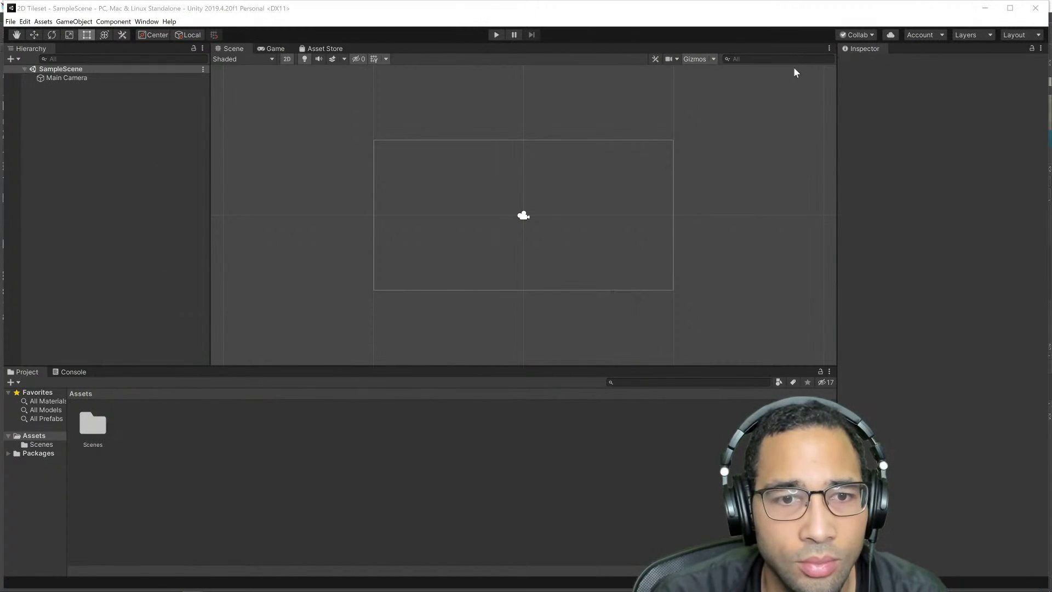
{"action": "left_click", "coordinate": [395, 14]}
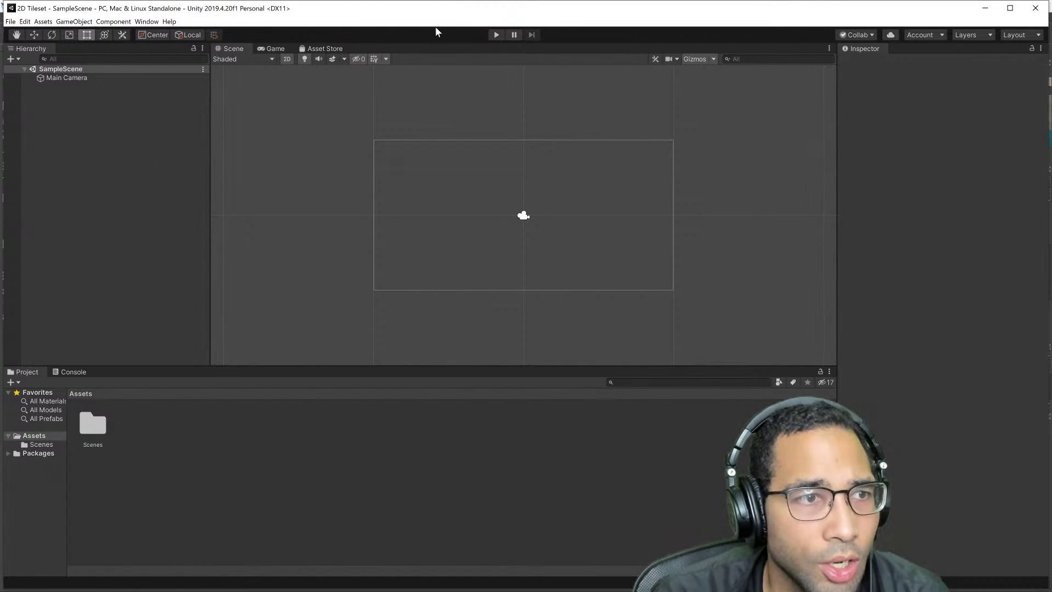
{"action": "left_click", "coordinate": [1010, 8]}
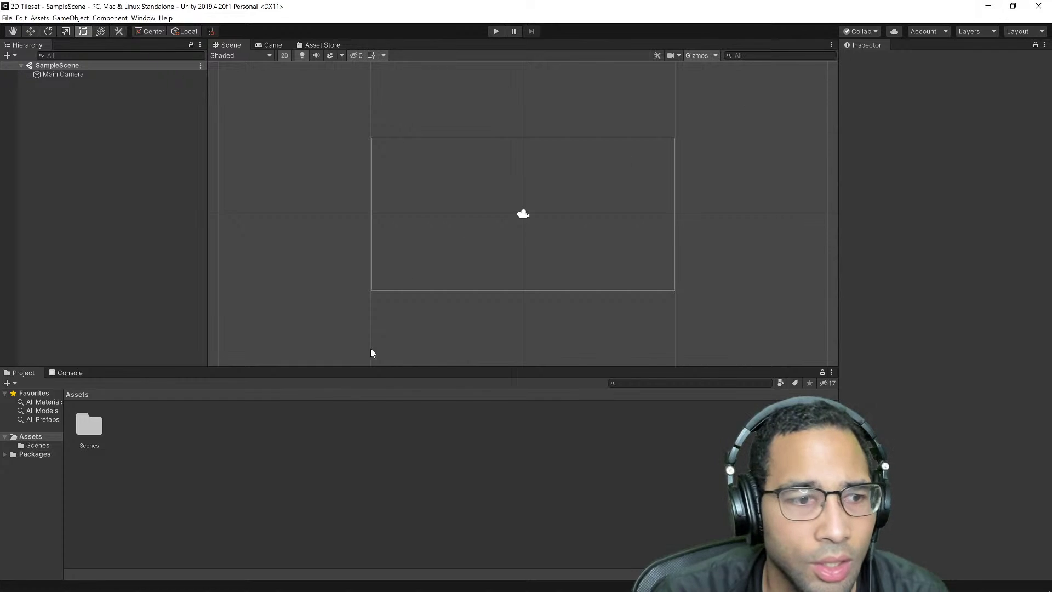
{"action": "left_click_drag", "start_coordinate": [381, 372], "coordinate": [357, 501]}
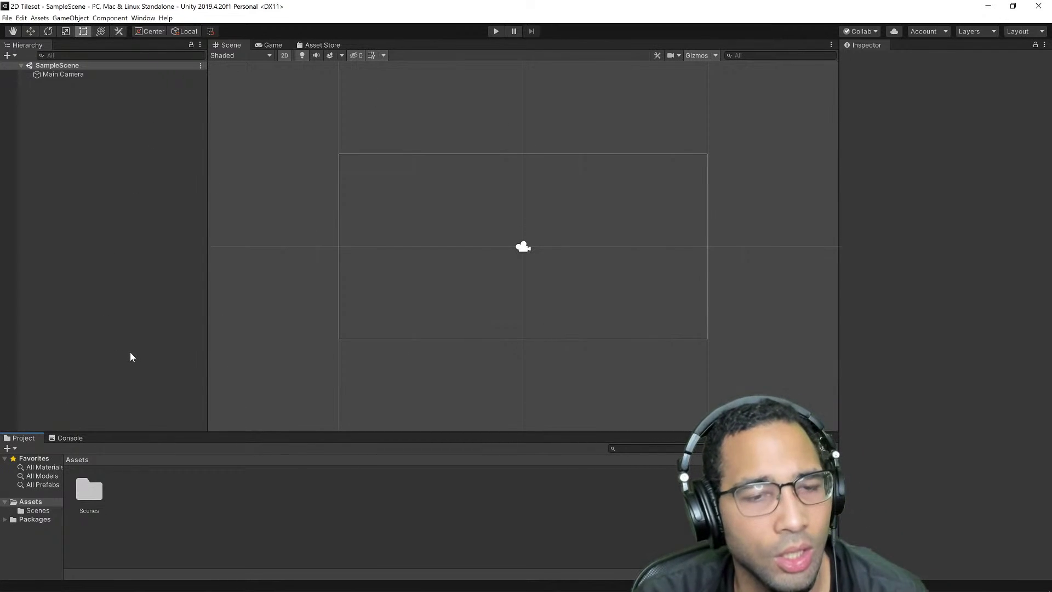
Switch to Krita and export the tileset document as a PNG image named "Tileset" in the SciFi folder with the default export options.
{"action": "mouse_move", "coordinate": [336, 587]}
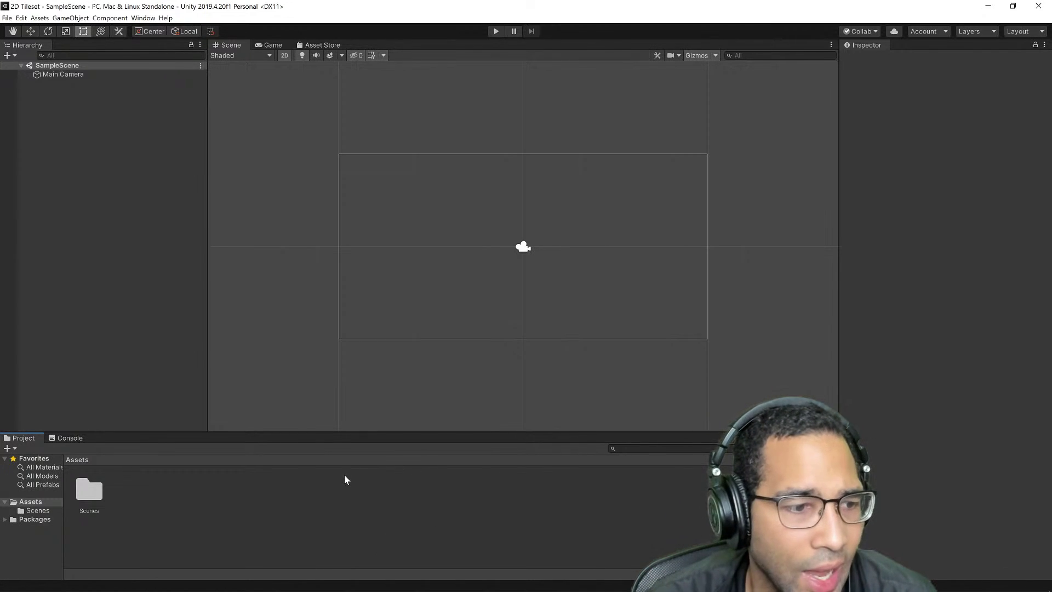
{"action": "mouse_move", "coordinate": [463, 586]}
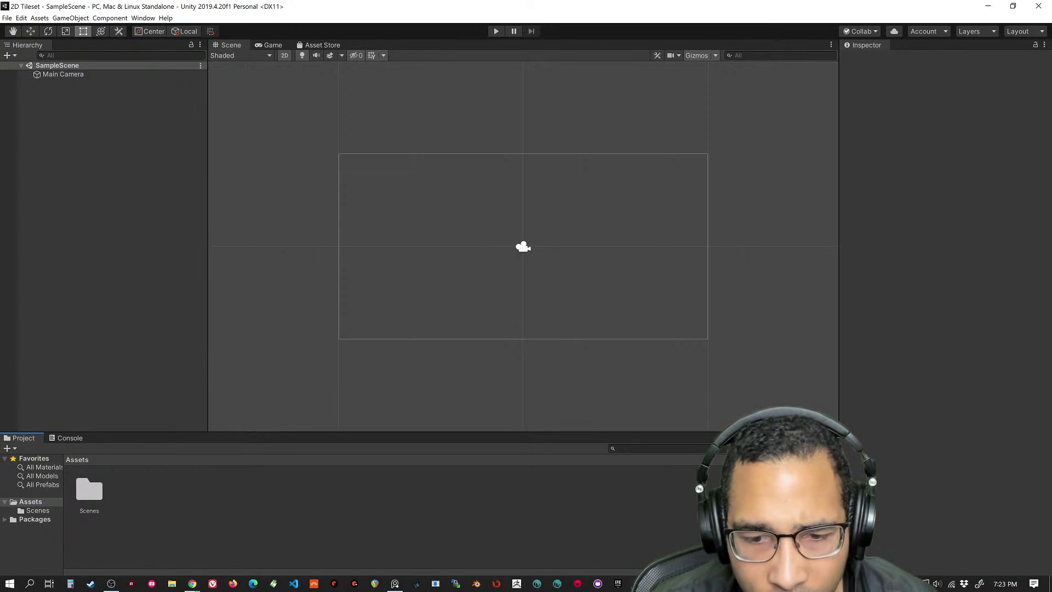
{"action": "key", "text": "alt+Tab"}
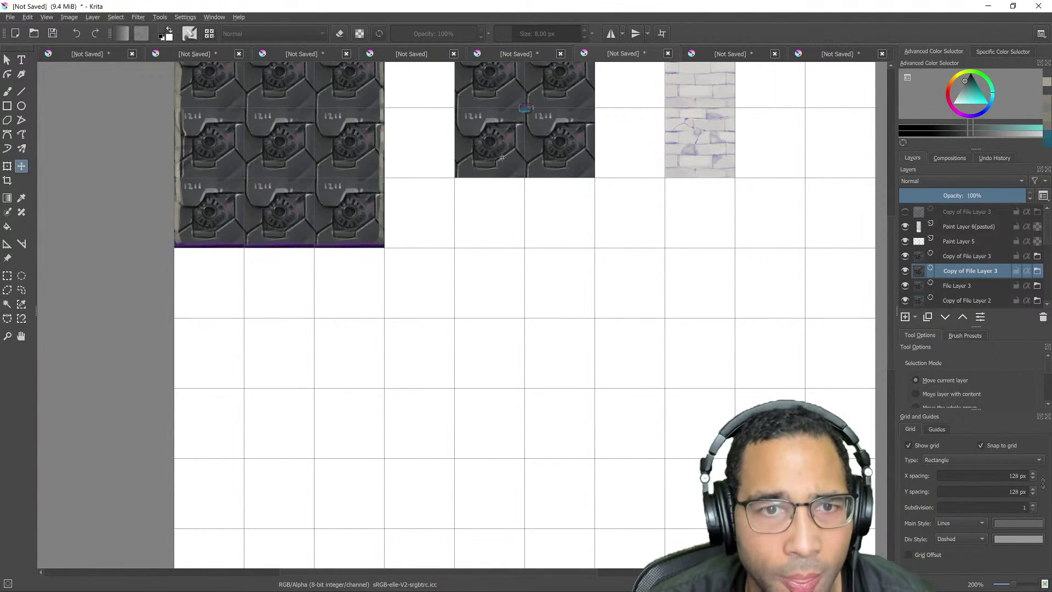
{"action": "left_click", "coordinate": [10, 18]}
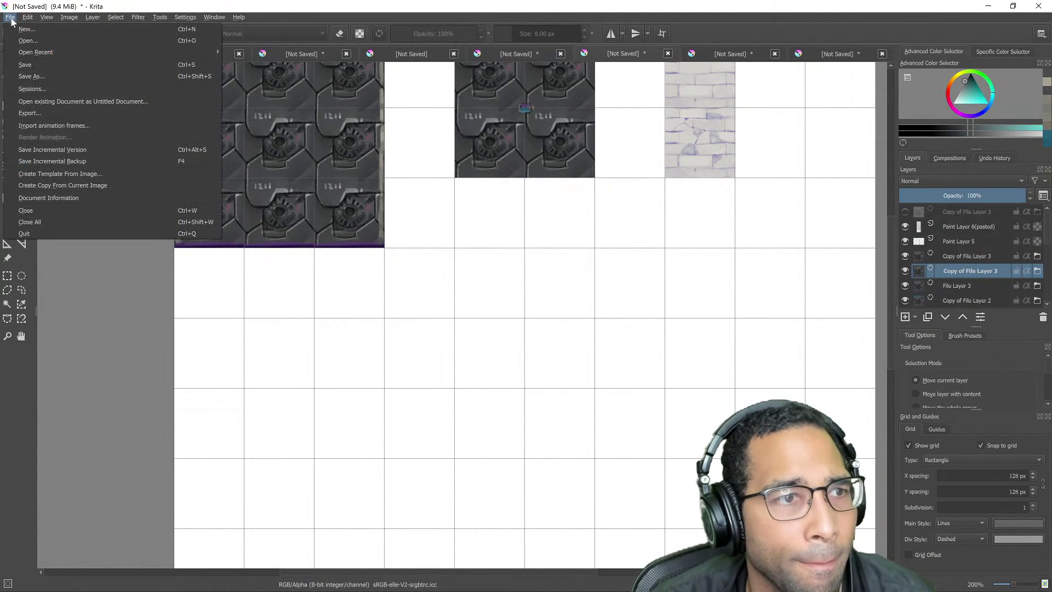
{"action": "left_click", "coordinate": [54, 117]}
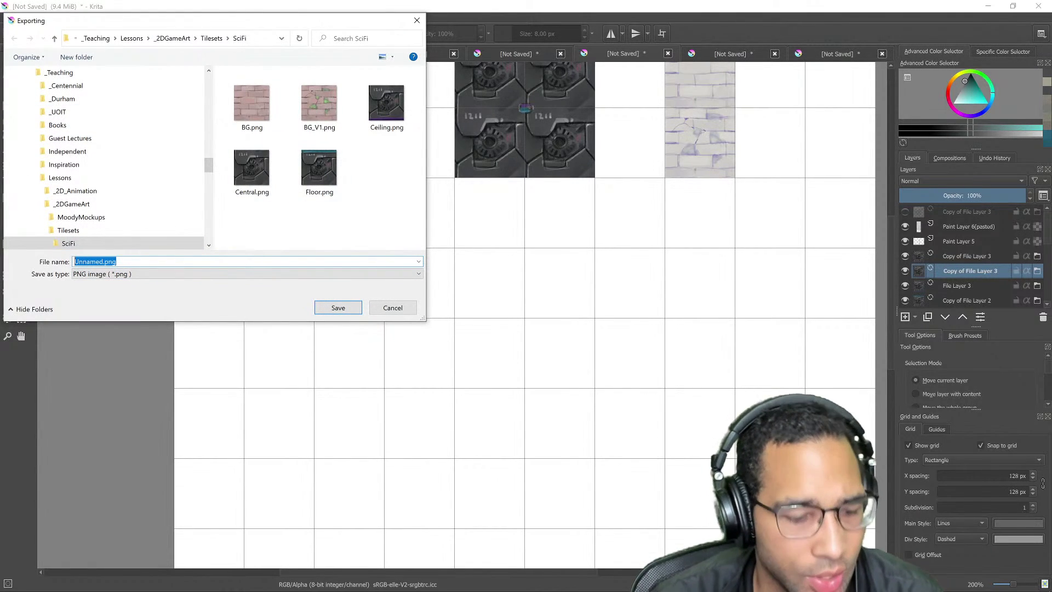
{"action": "type", "text": "Tileset"}
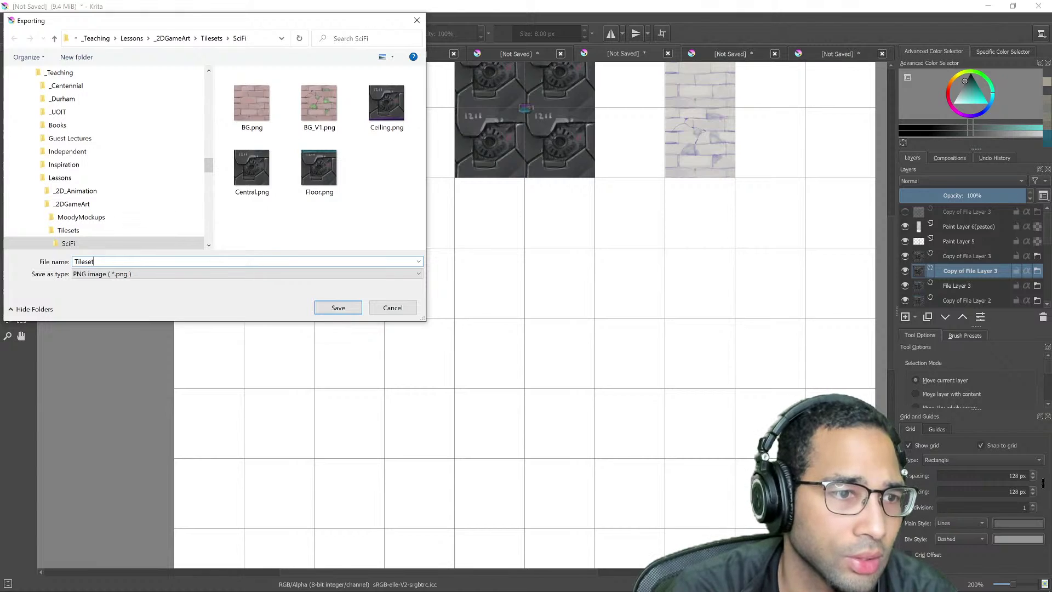
{"action": "left_click", "coordinate": [340, 307]}
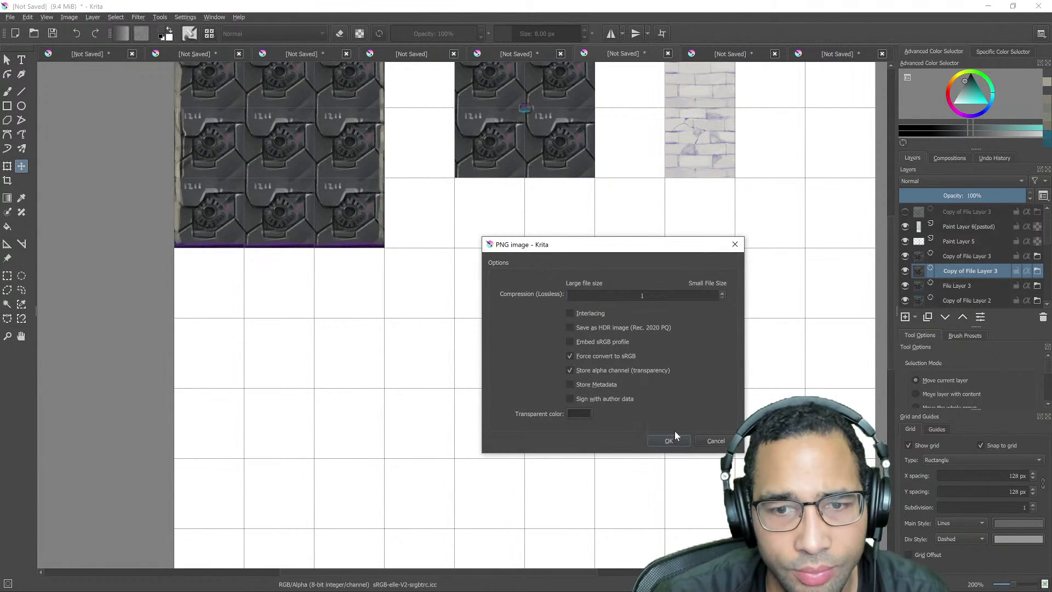
{"action": "left_click", "coordinate": [669, 440]}
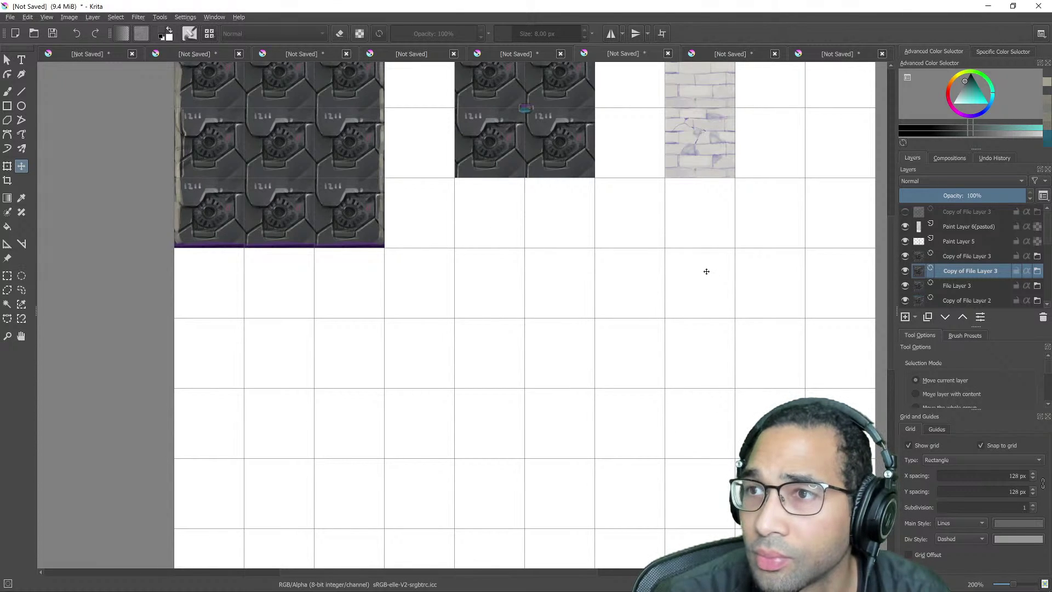
Return to Unity and create a folder named "2D Tiles" in the project's Assets.
{"action": "scroll", "coordinate": [702, 249], "scroll_direction": "down", "scroll_amount": 5}
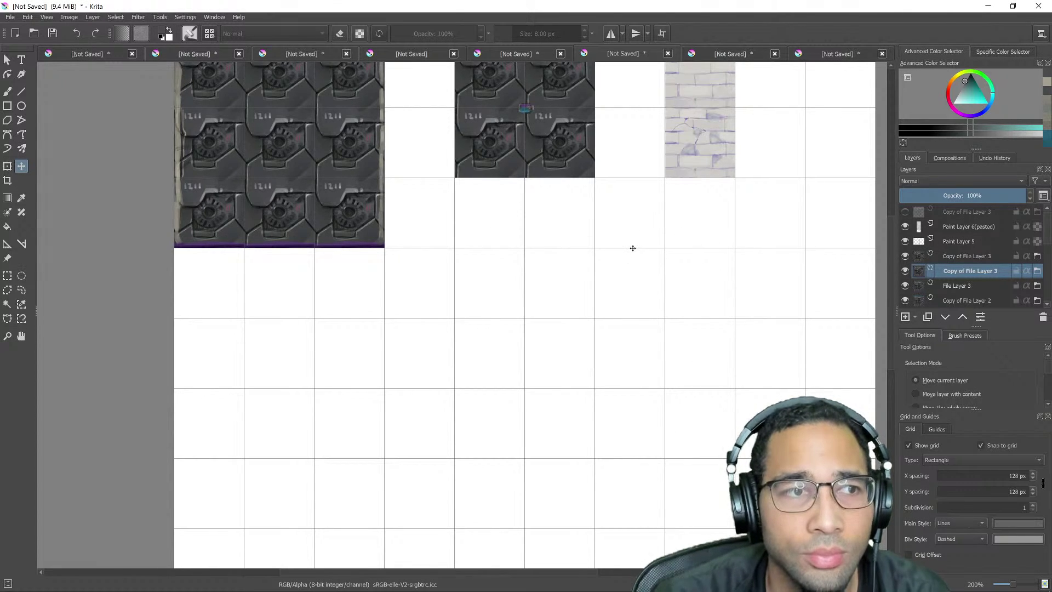
{"action": "scroll", "coordinate": [682, 212], "scroll_direction": "up", "scroll_amount": 6}
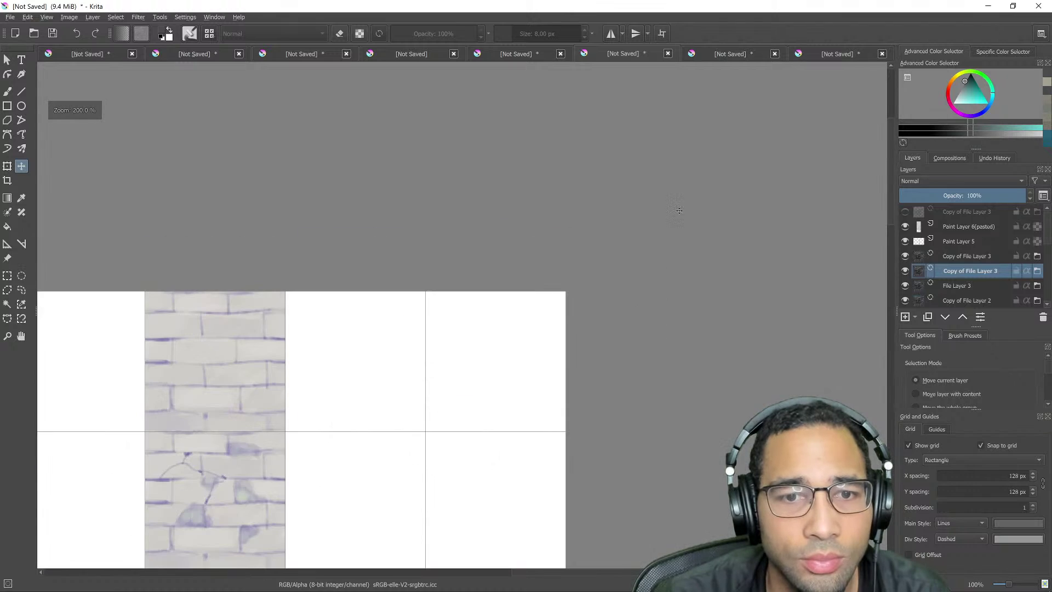
{"action": "scroll", "coordinate": [674, 137], "scroll_direction": "down", "scroll_amount": 2}
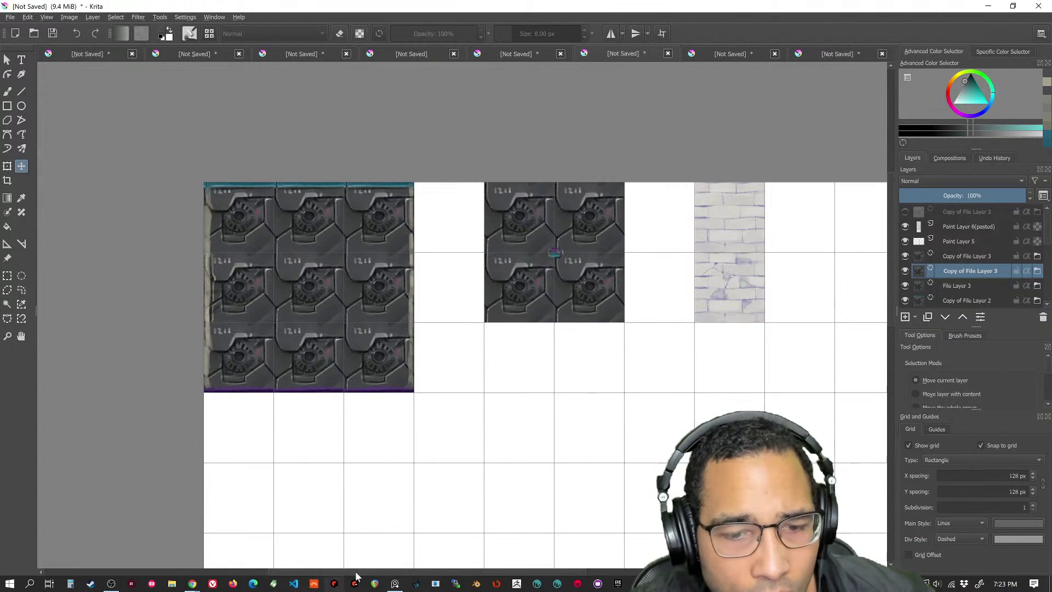
{"action": "key", "text": "alt+Tab"}
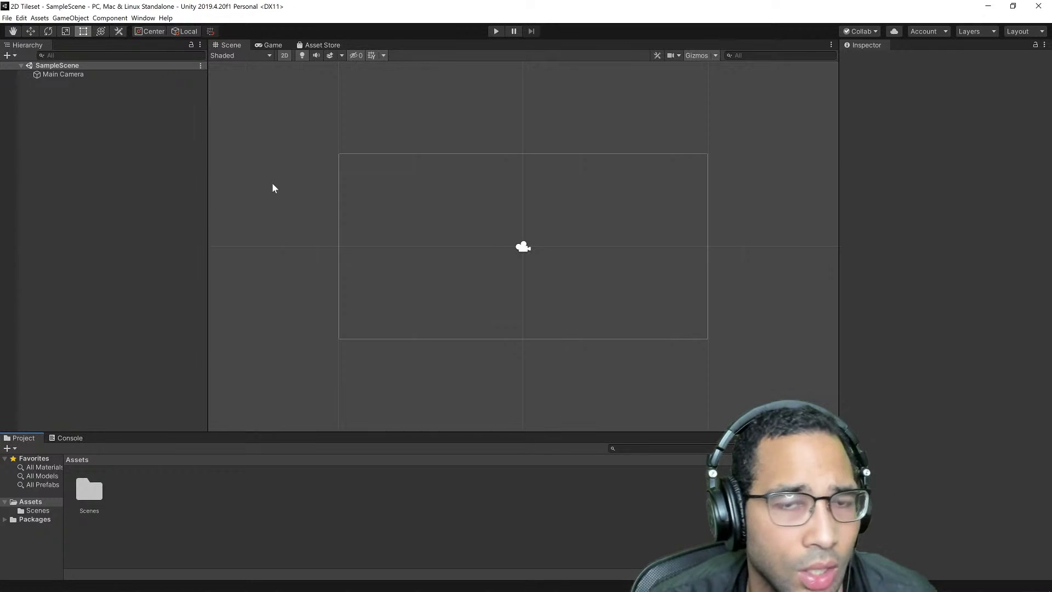
{"action": "right_click", "coordinate": [146, 495]}
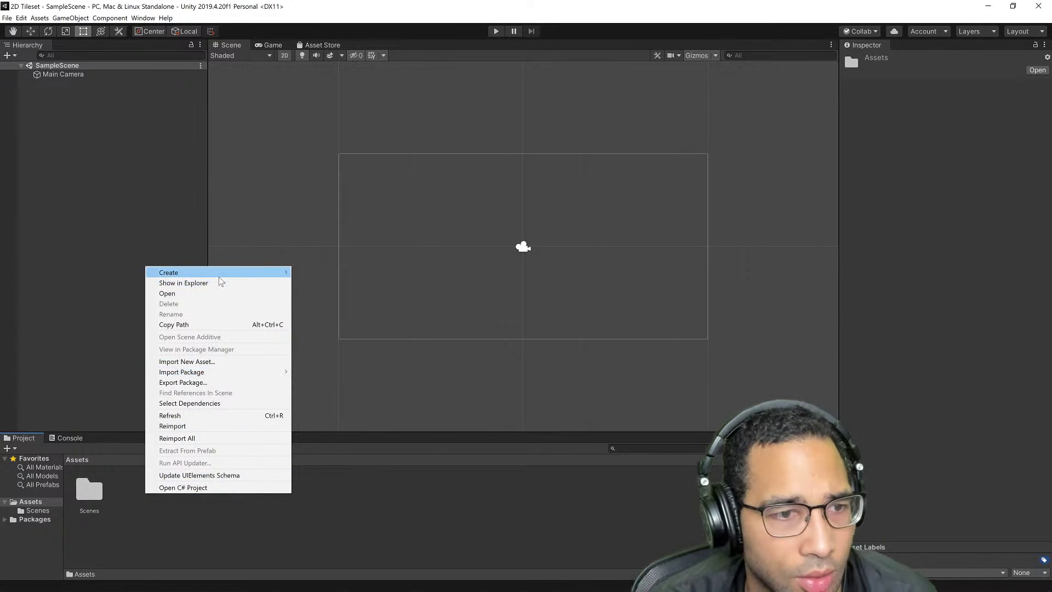
{"action": "mouse_move", "coordinate": [221, 278]}
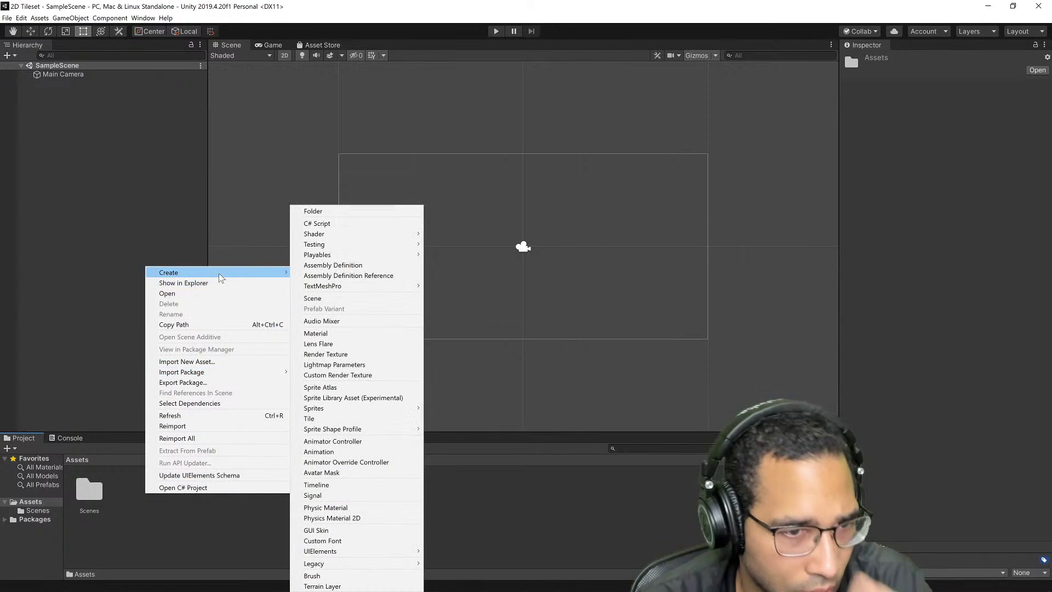
{"action": "left_click", "coordinate": [364, 211]}
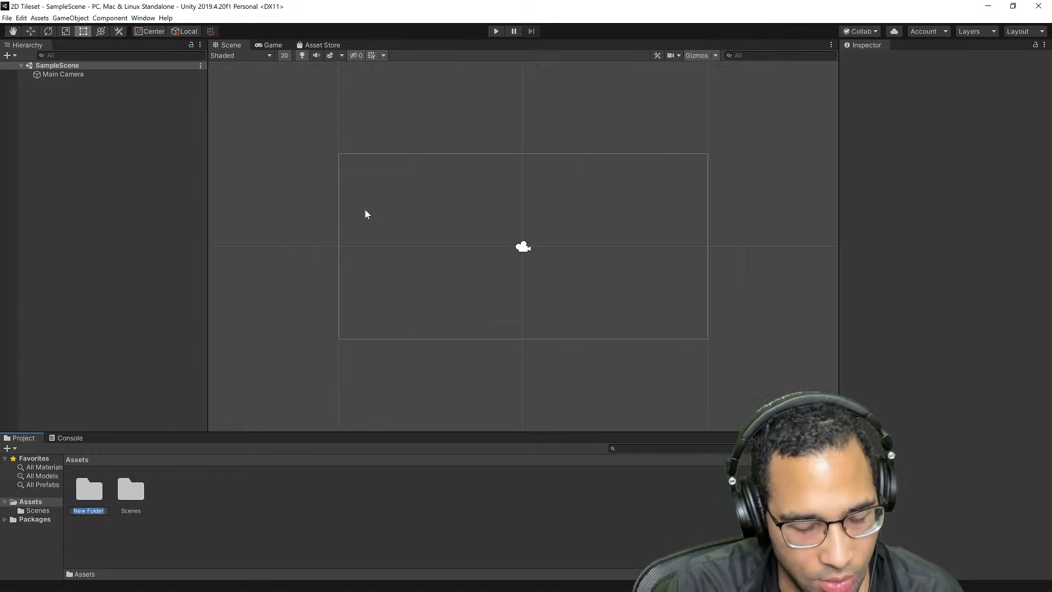
{"action": "type", "text": "2D Tiles"}
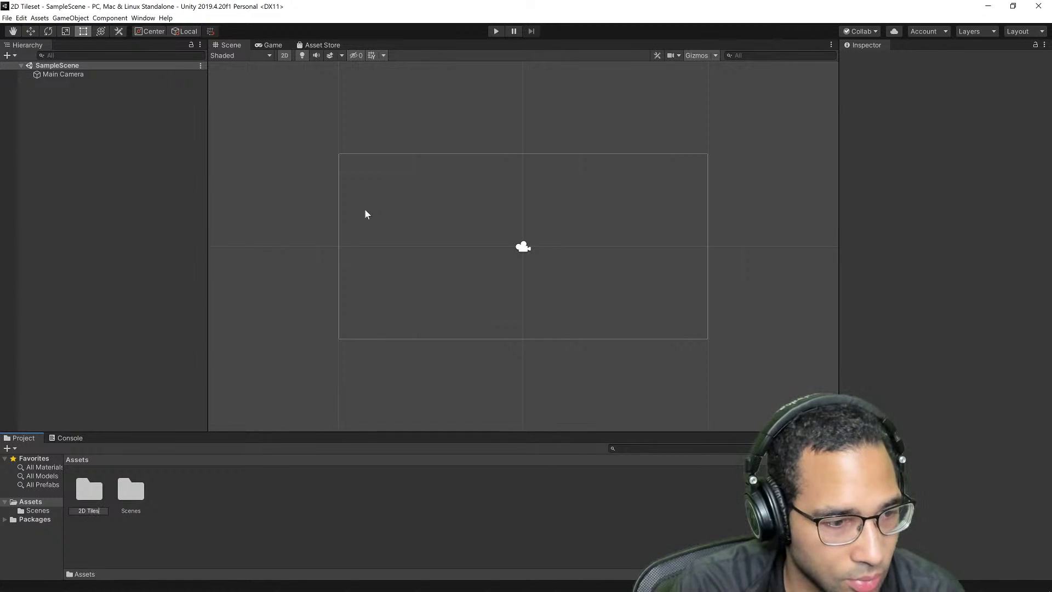
{"action": "key", "text": "Return"}
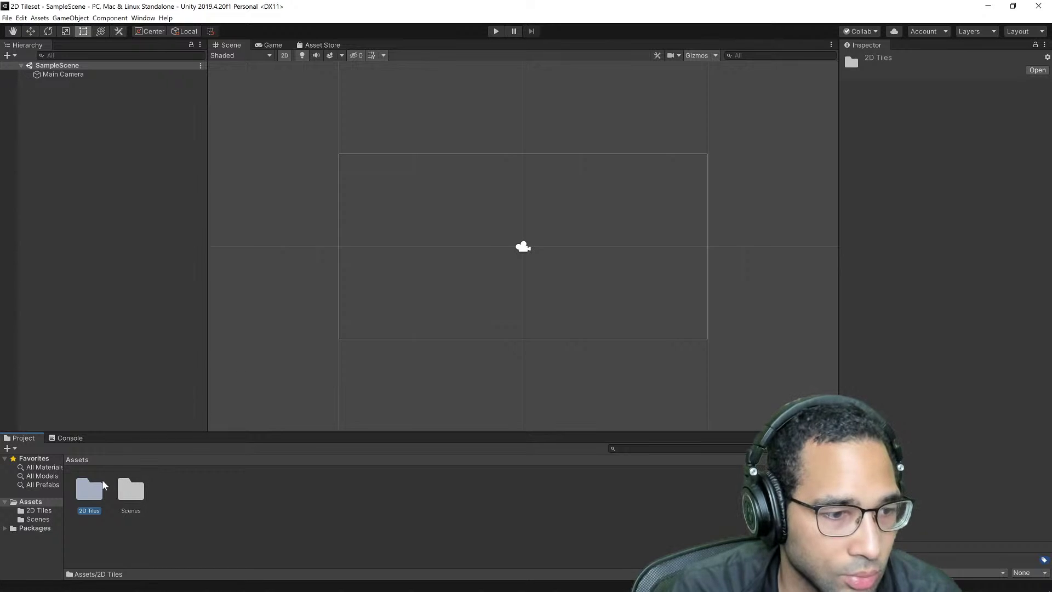
Import Tileset.png from the SciFi folder into the 2D Tiles folder as a new asset.
{"action": "double_click", "coordinate": [97, 489]}
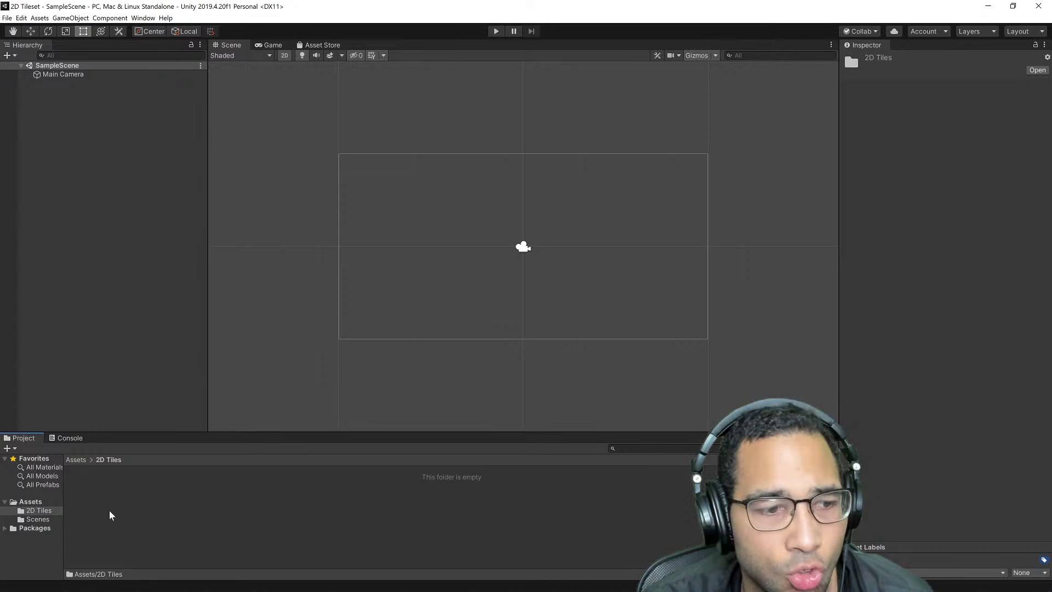
{"action": "left_click", "coordinate": [77, 460]}
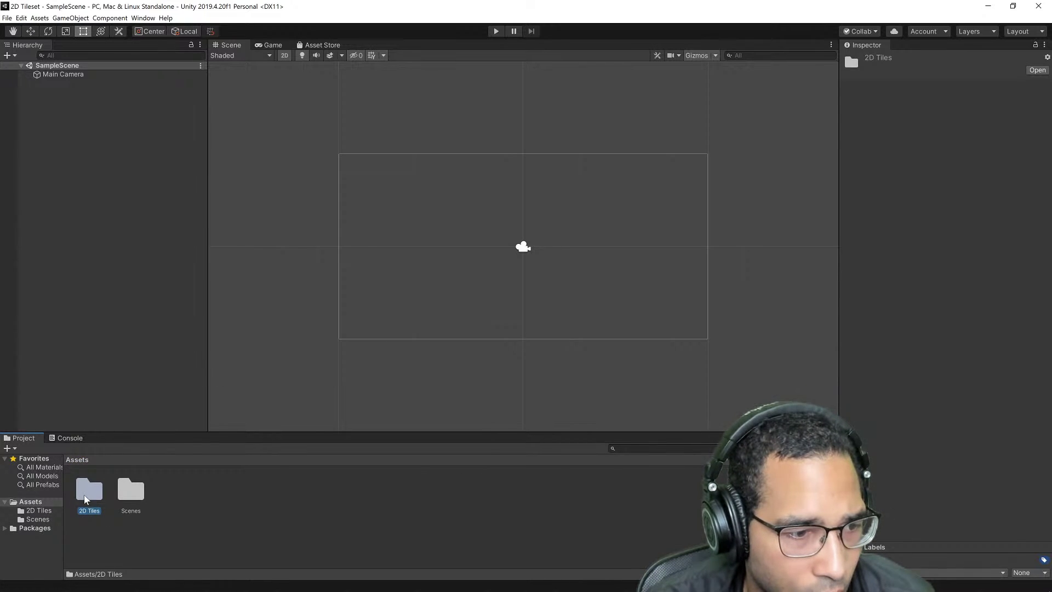
{"action": "double_click", "coordinate": [92, 495]}
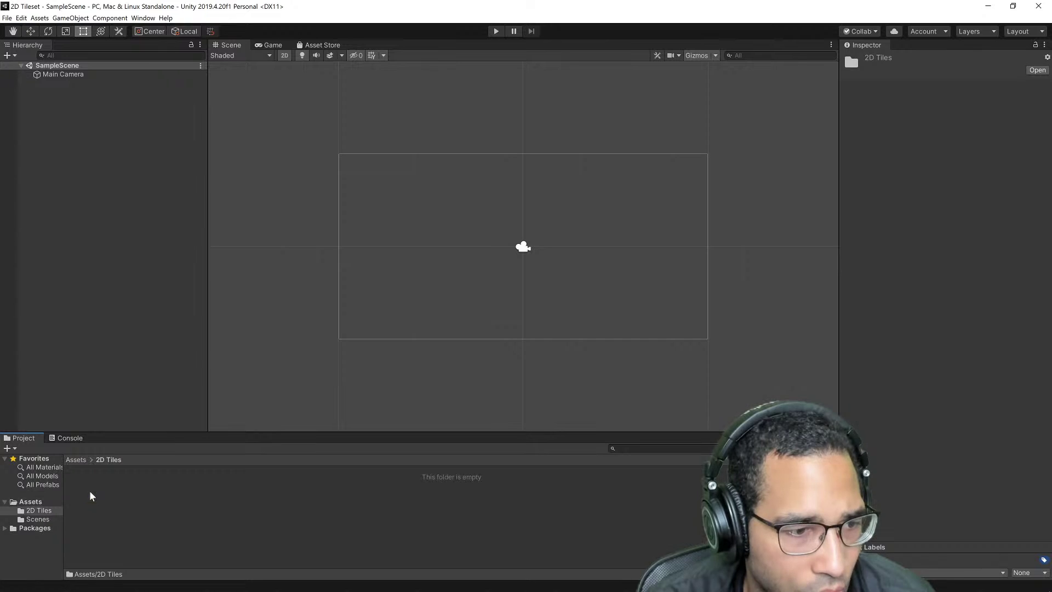
{"action": "right_click", "coordinate": [113, 485]}
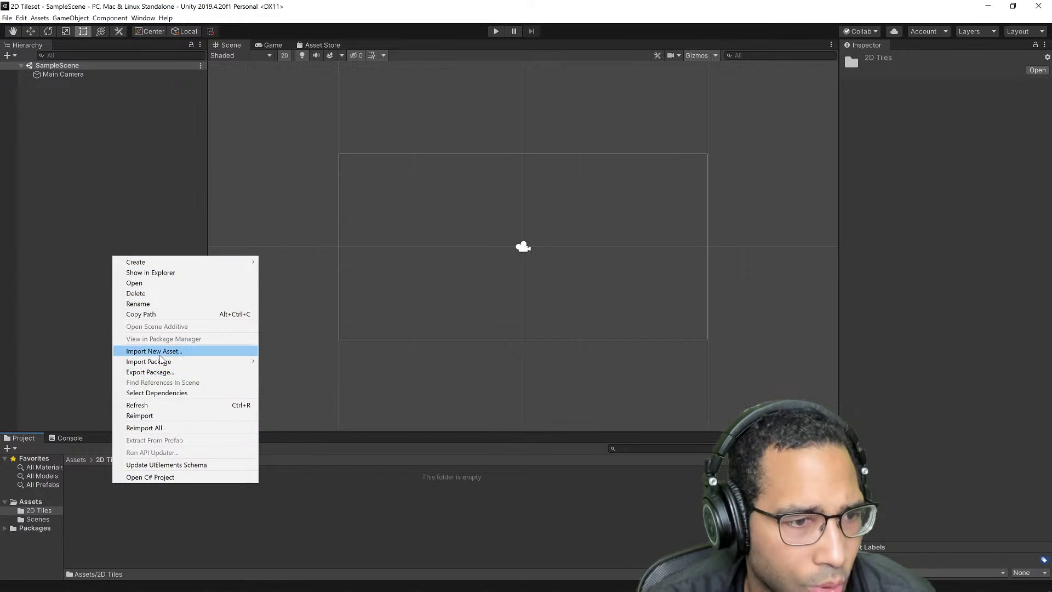
{"action": "left_click", "coordinate": [169, 354]}
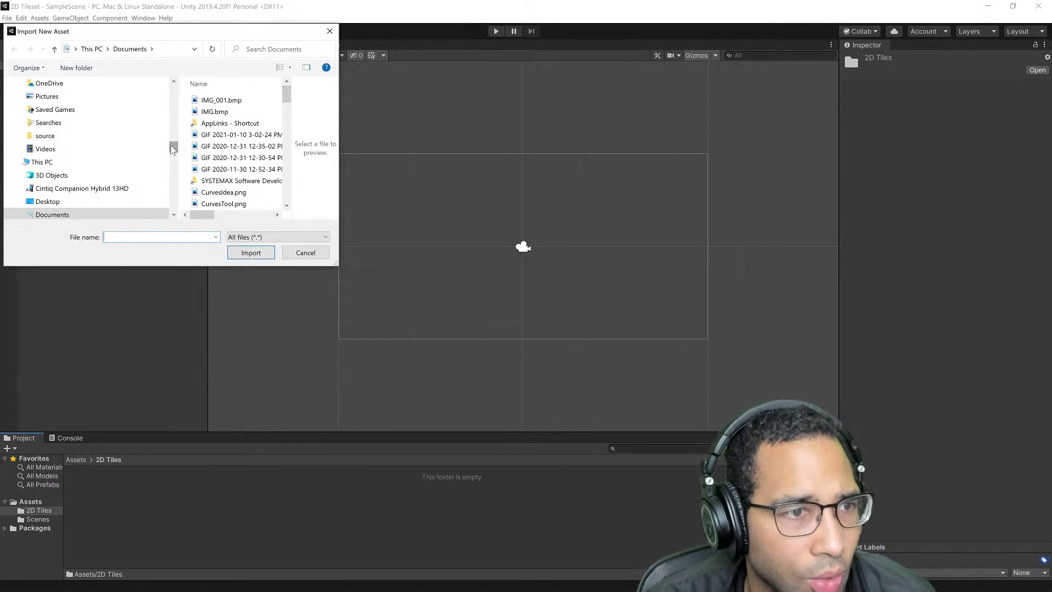
{"action": "left_click_drag", "start_coordinate": [173, 146], "coordinate": [175, 101]}
{"action": "scroll", "coordinate": [78, 167], "scroll_direction": "down", "scroll_amount": 5}
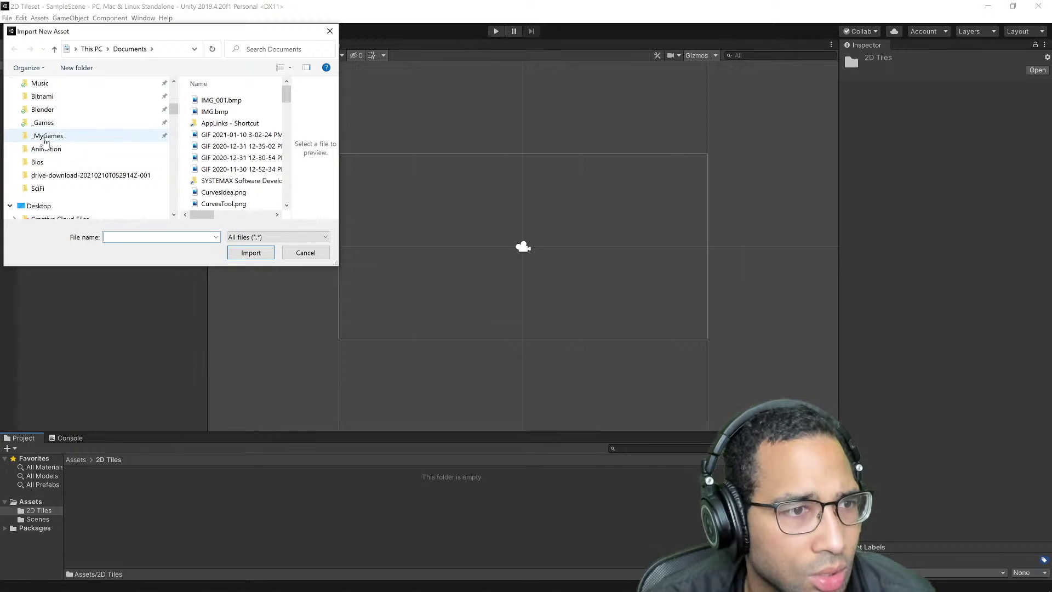
{"action": "left_click", "coordinate": [54, 192]}
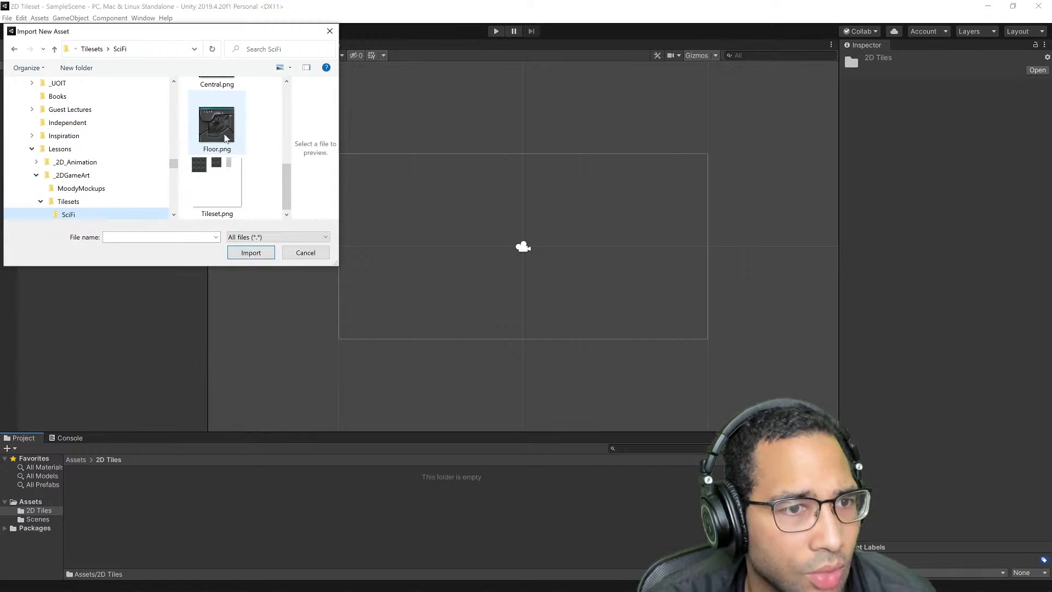
{"action": "scroll", "coordinate": [224, 164], "scroll_direction": "down", "scroll_amount": 1}
{"action": "left_click", "coordinate": [222, 184]}
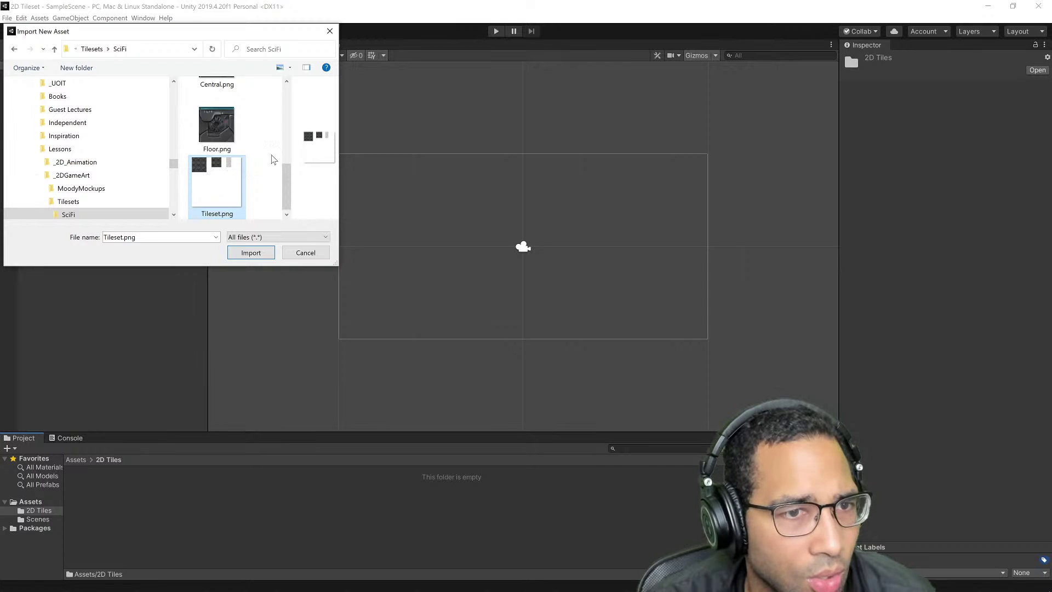
{"action": "left_click_drag", "start_coordinate": [337, 263], "coordinate": [603, 411]}
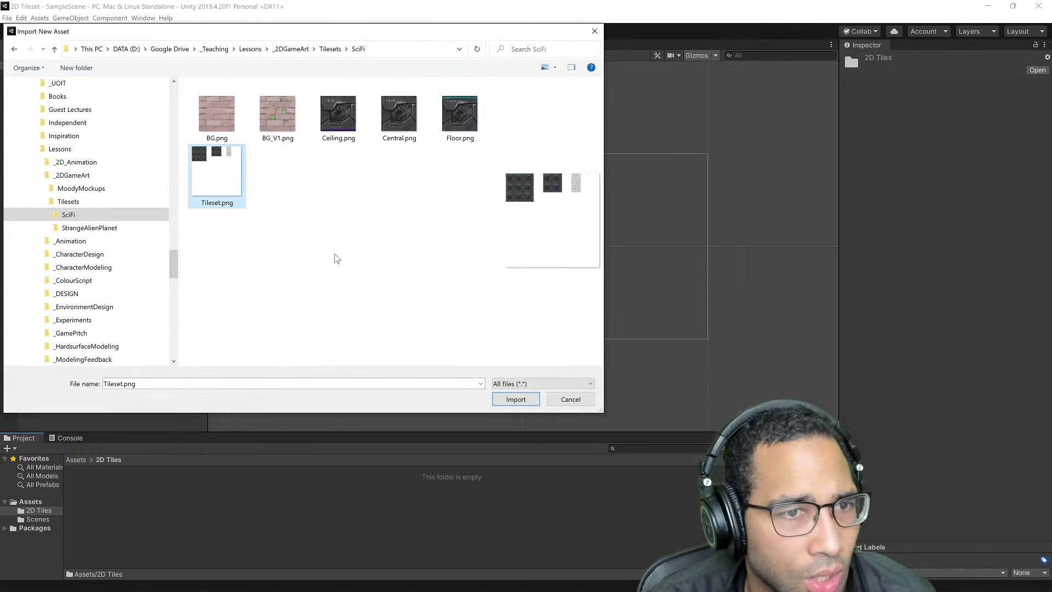
{"action": "left_click", "coordinate": [516, 399]}
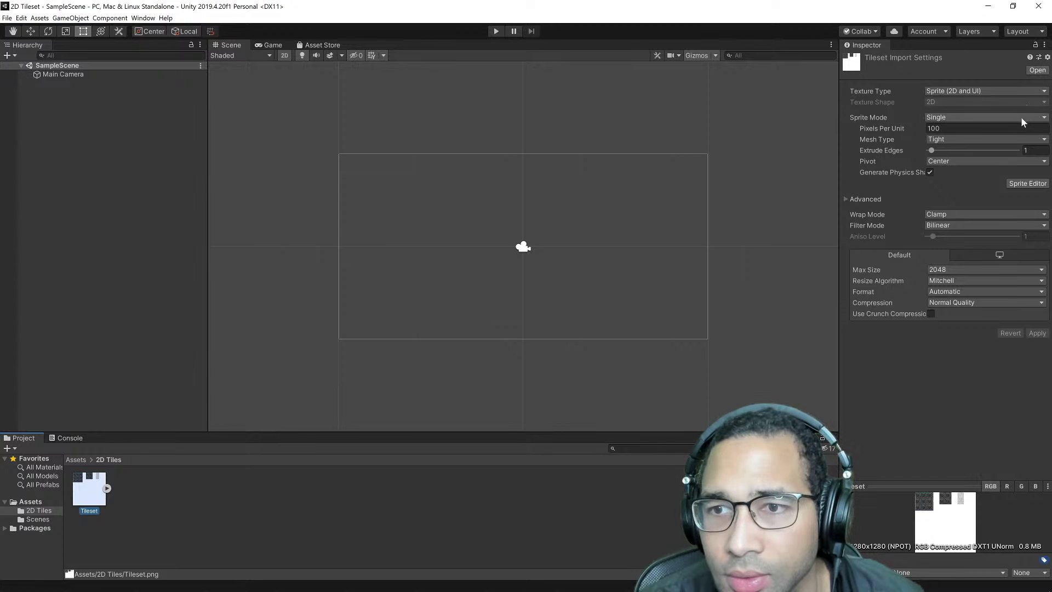
Look at the Sprite Mode options in the Tileset image's import settings, keeping the image selected.
{"action": "left_click", "coordinate": [937, 118]}
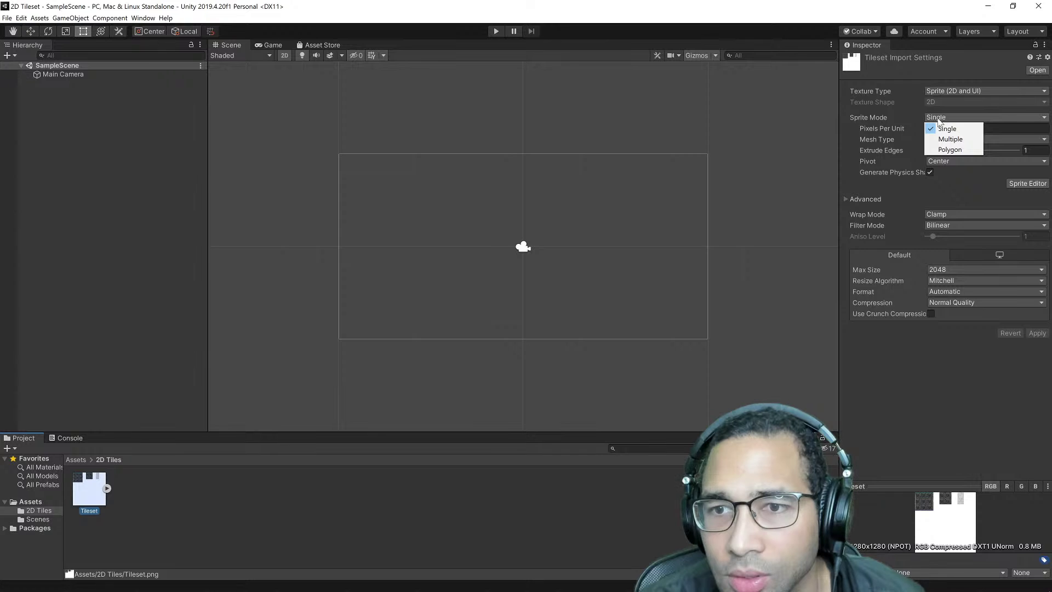
{"action": "left_click", "coordinate": [864, 118]}
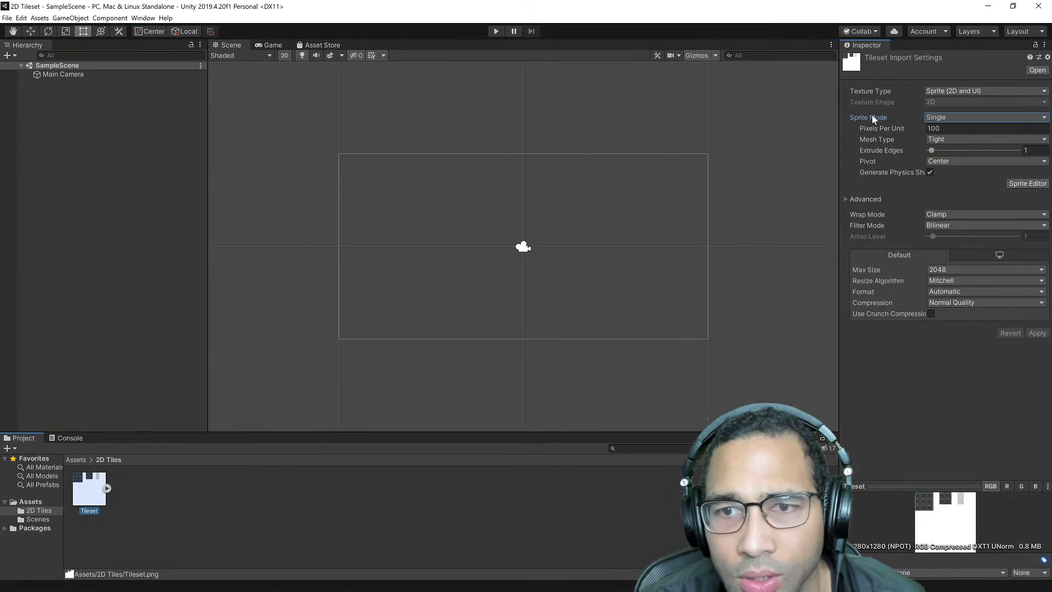
{"action": "left_click", "coordinate": [81, 487]}
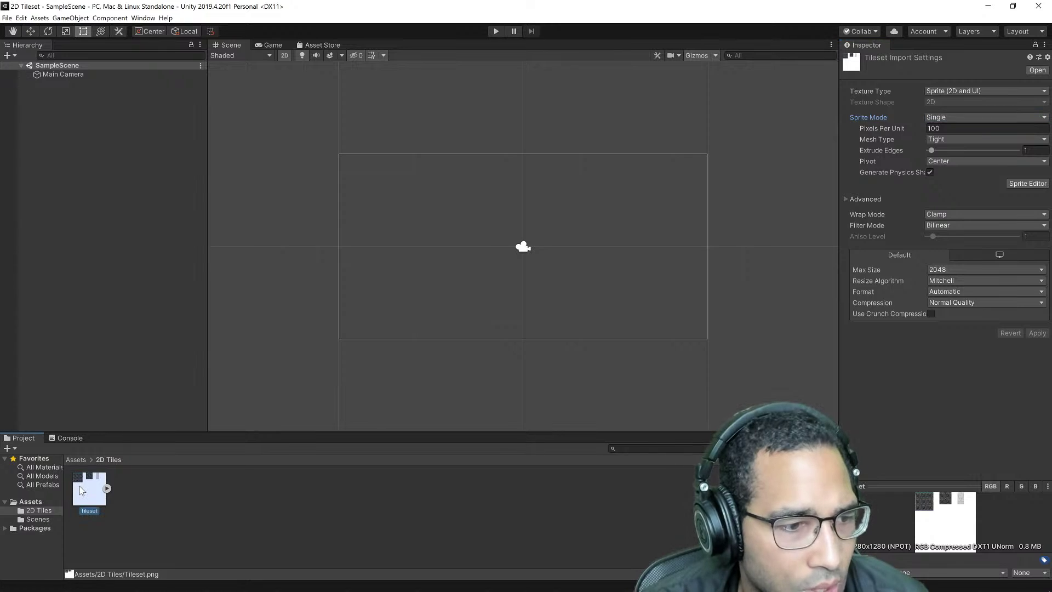
Set the Tileset image's Sprite Mode to Multiple and its Pixels Per Unit to 128.
{"action": "left_click", "coordinate": [956, 119]}
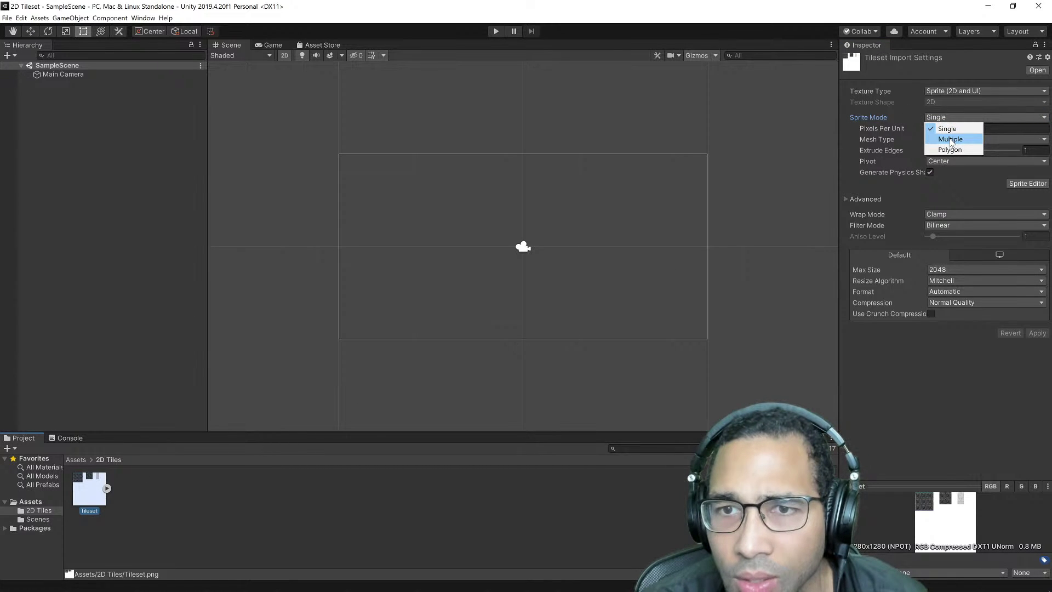
{"action": "left_click", "coordinate": [950, 141]}
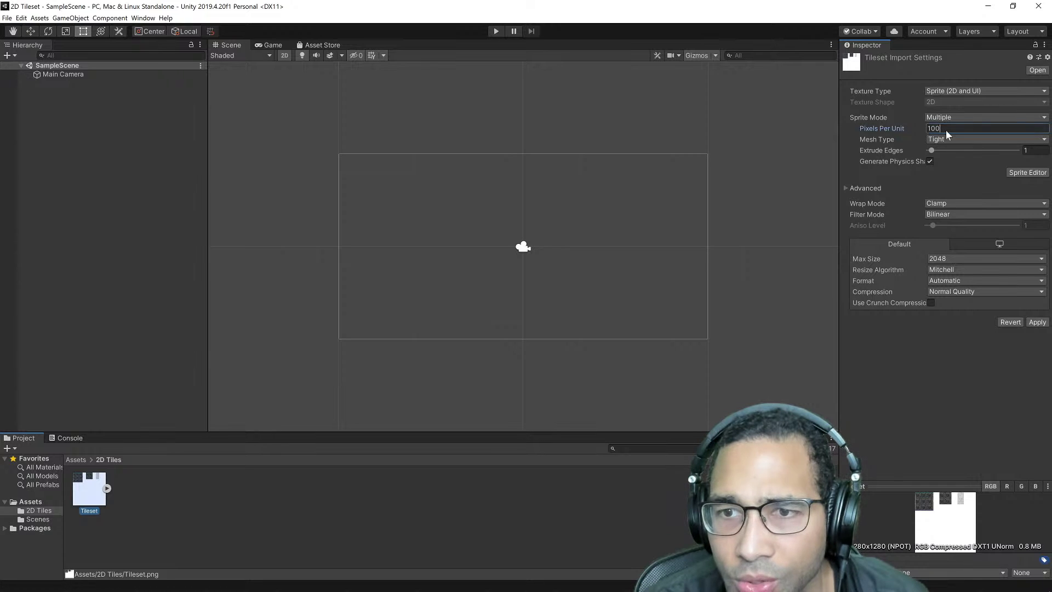
{"action": "double_click", "coordinate": [946, 130]}
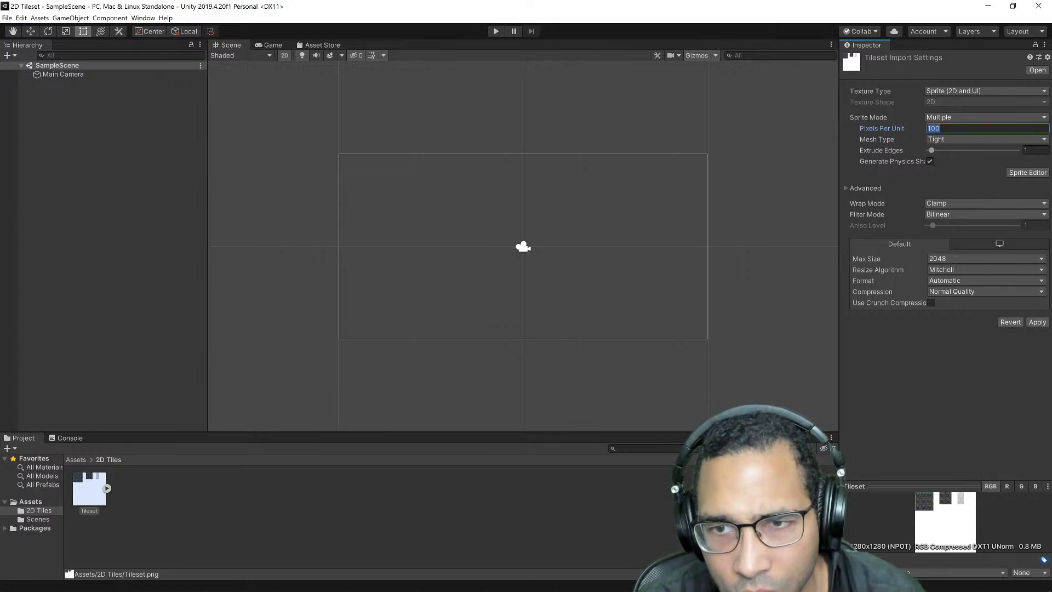
{"action": "left_click", "coordinate": [940, 128]}
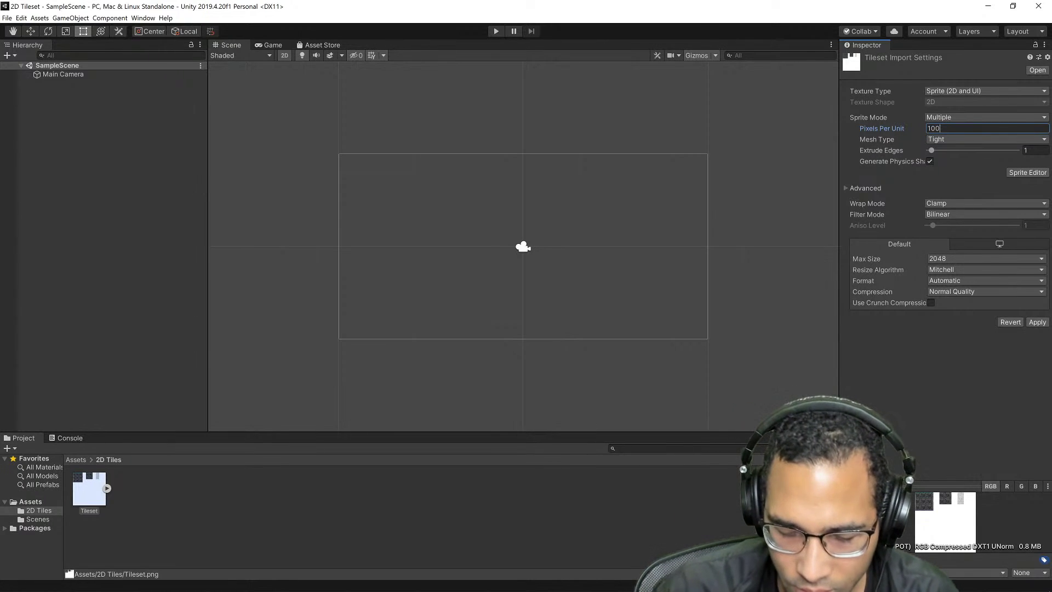
{"action": "key", "text": "BackSpace"}
{"action": "key", "text": "BackSpace"}
{"action": "type", "text": "28"}
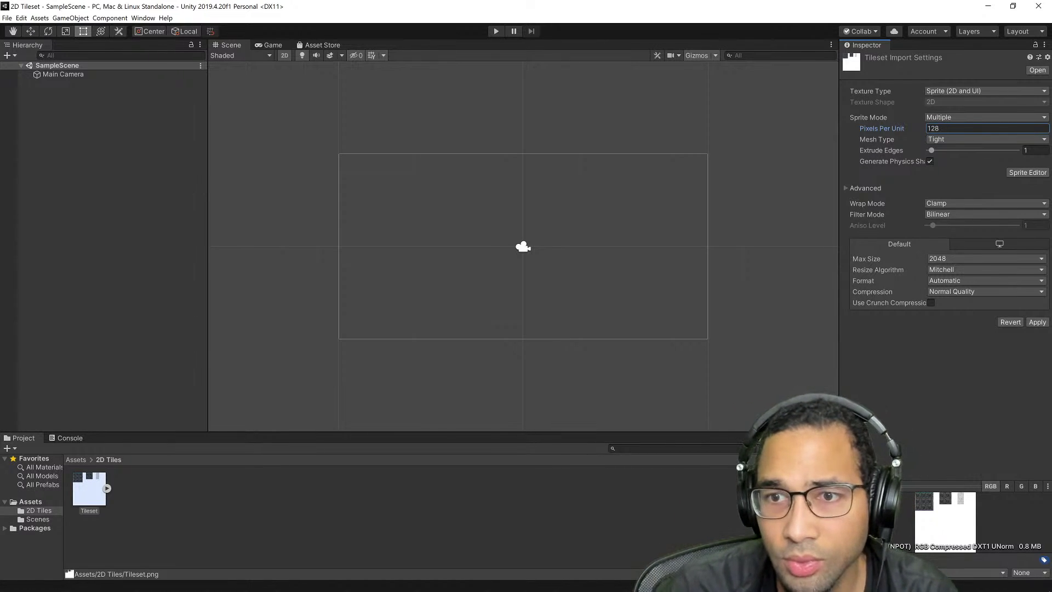
Keep Mesh Type at Tight and open the Tileset in the Sprite Editor, applying the pending import settings.
{"action": "left_click", "coordinate": [948, 139]}
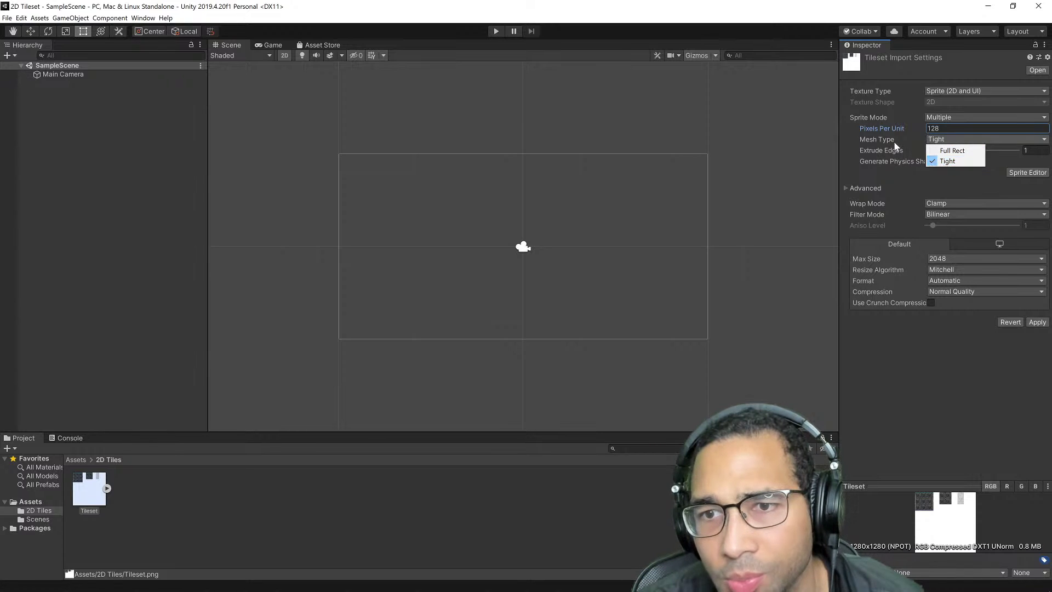
{"action": "left_click", "coordinate": [903, 153]}
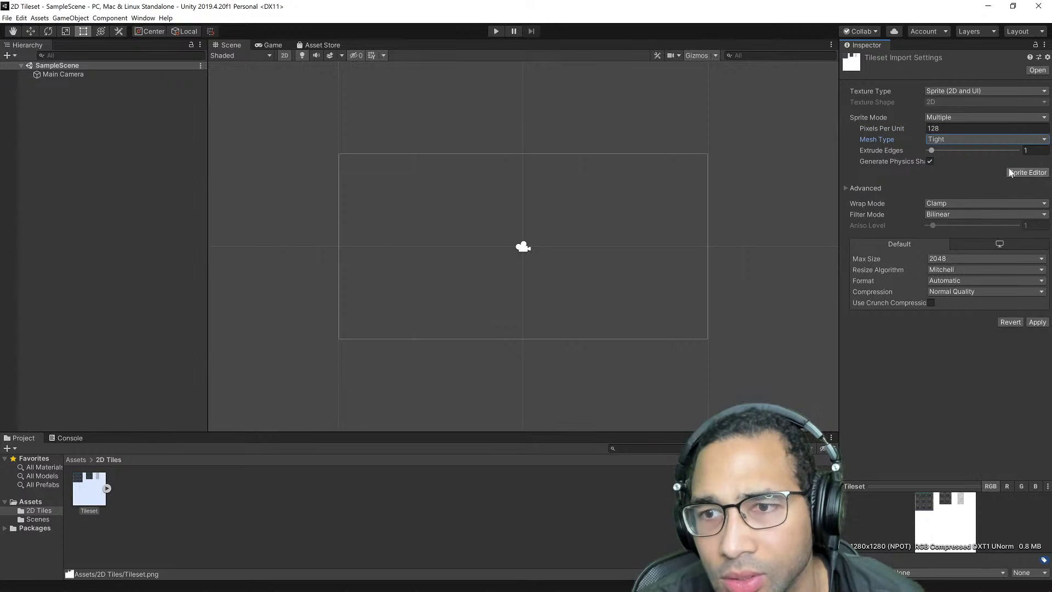
{"action": "left_click", "coordinate": [1024, 173]}
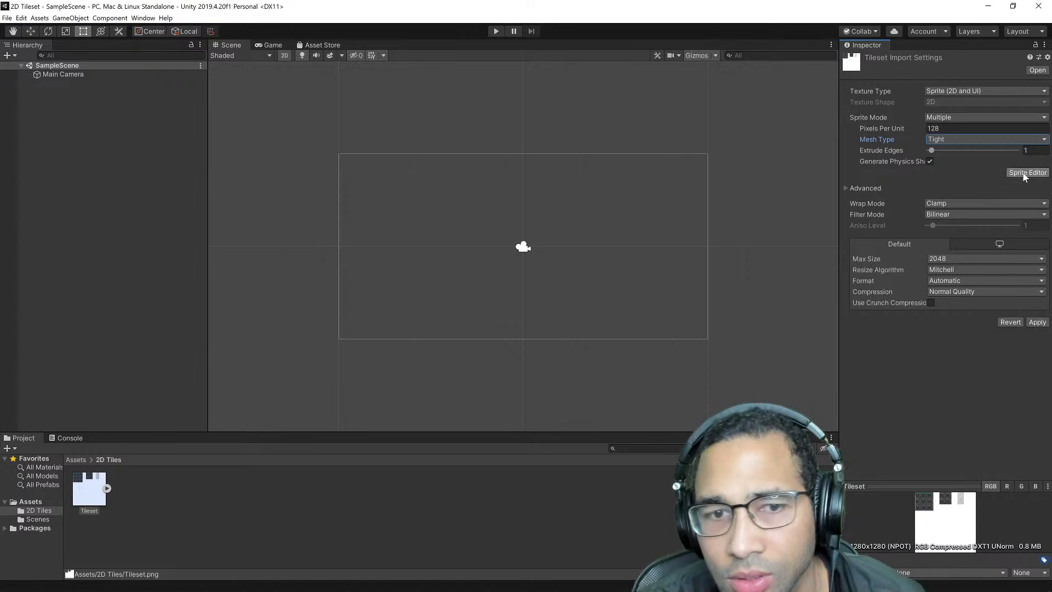
{"action": "left_click", "coordinate": [557, 316]}
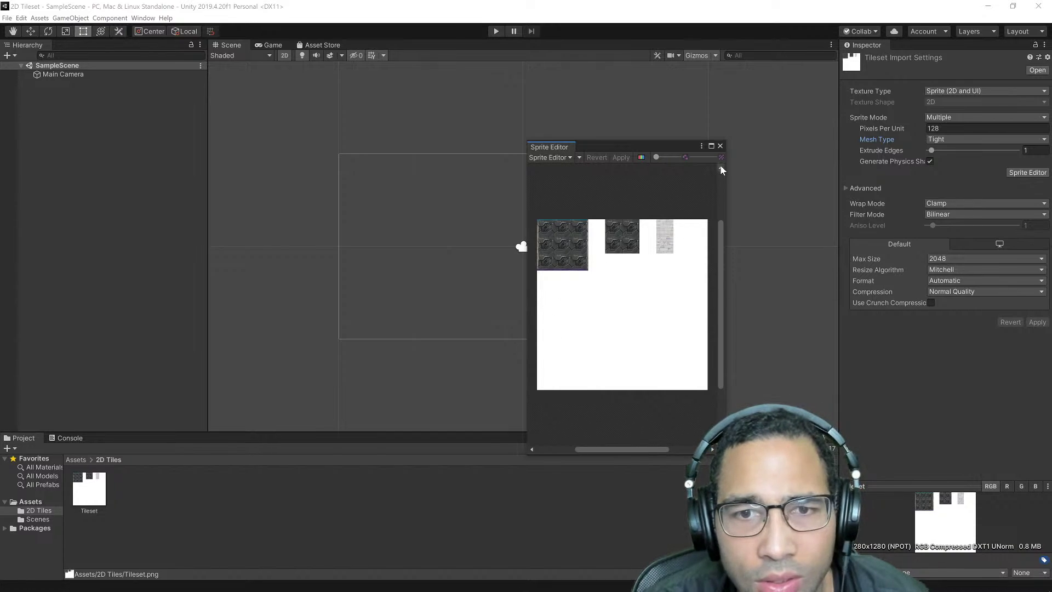
Examine the Sprite Editor's slicing types and editing modes, moving the editor window to a clearer spot.
{"action": "left_click", "coordinate": [579, 158]}
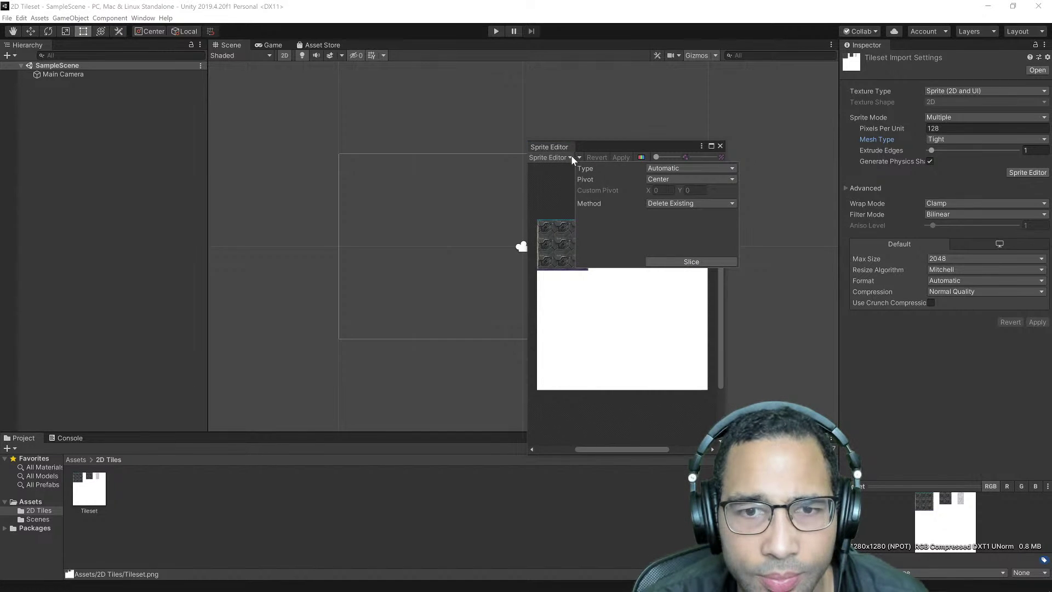
{"action": "left_click", "coordinate": [678, 169]}
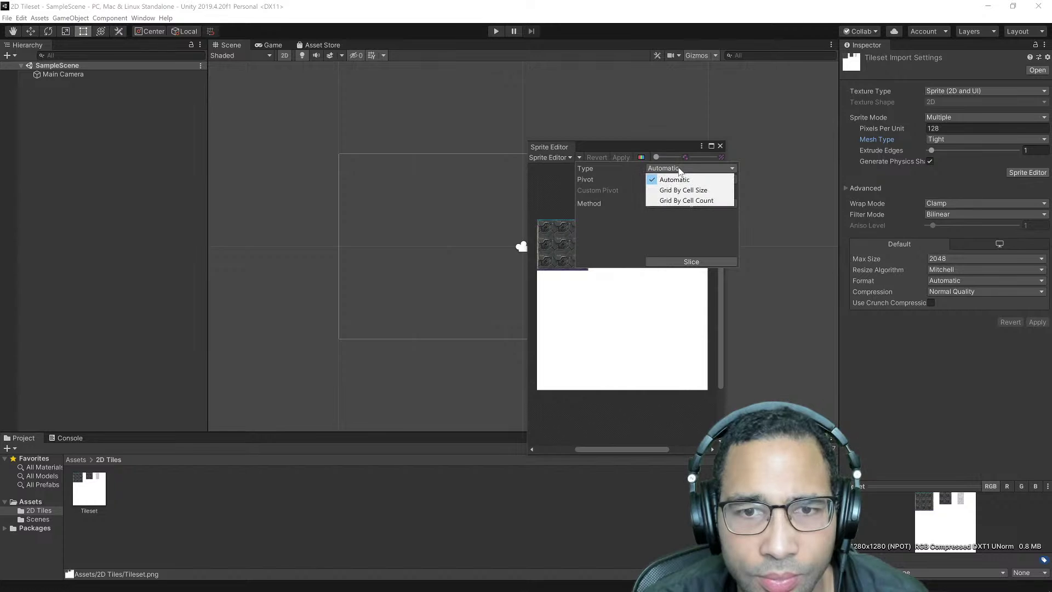
{"action": "left_click", "coordinate": [595, 153]}
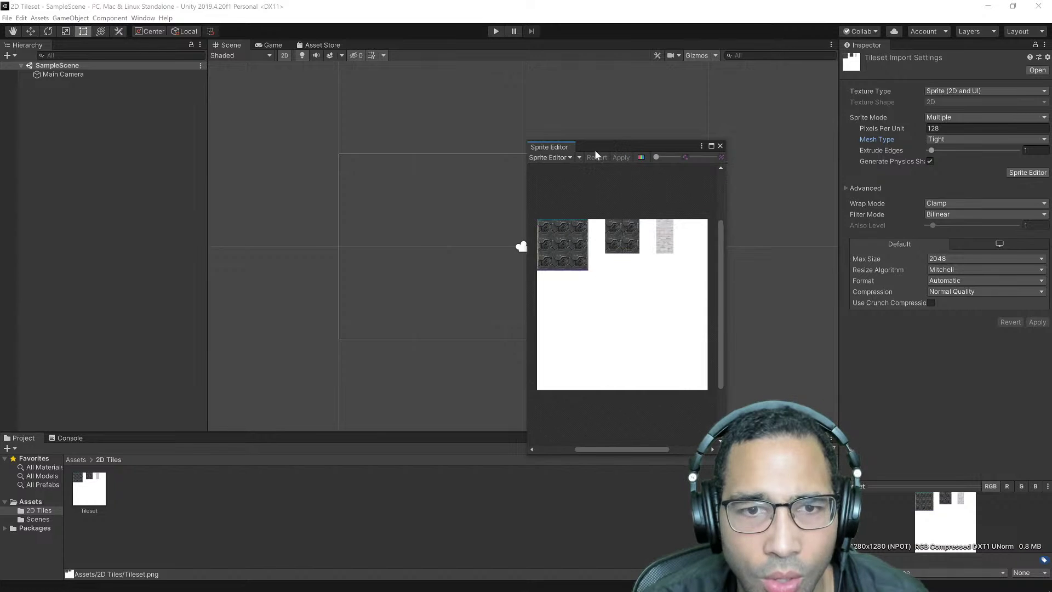
{"action": "left_click_drag", "start_coordinate": [595, 146], "coordinate": [572, 126]}
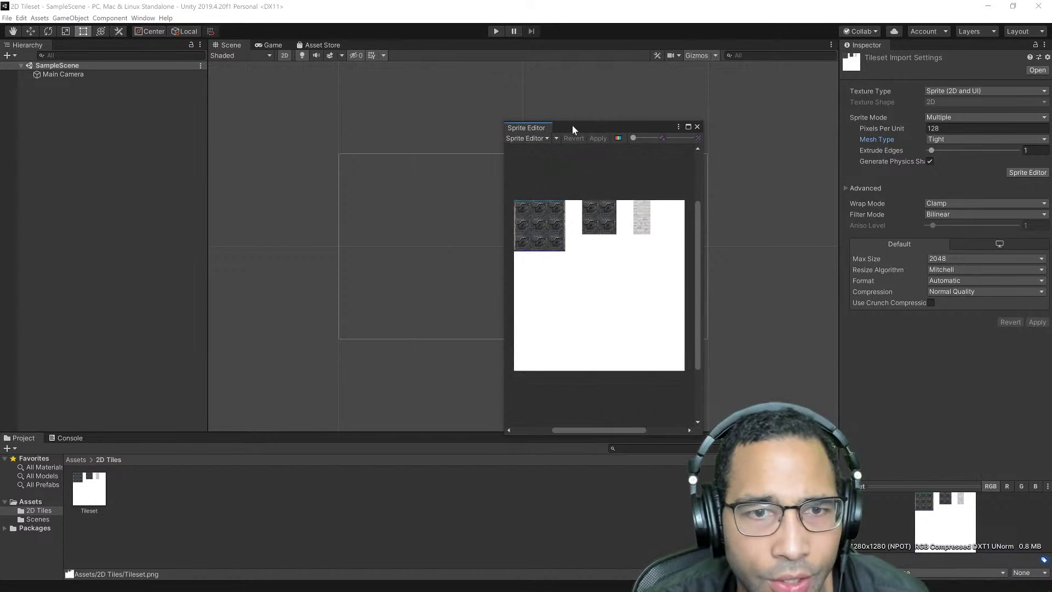
{"action": "left_click", "coordinate": [525, 138]}
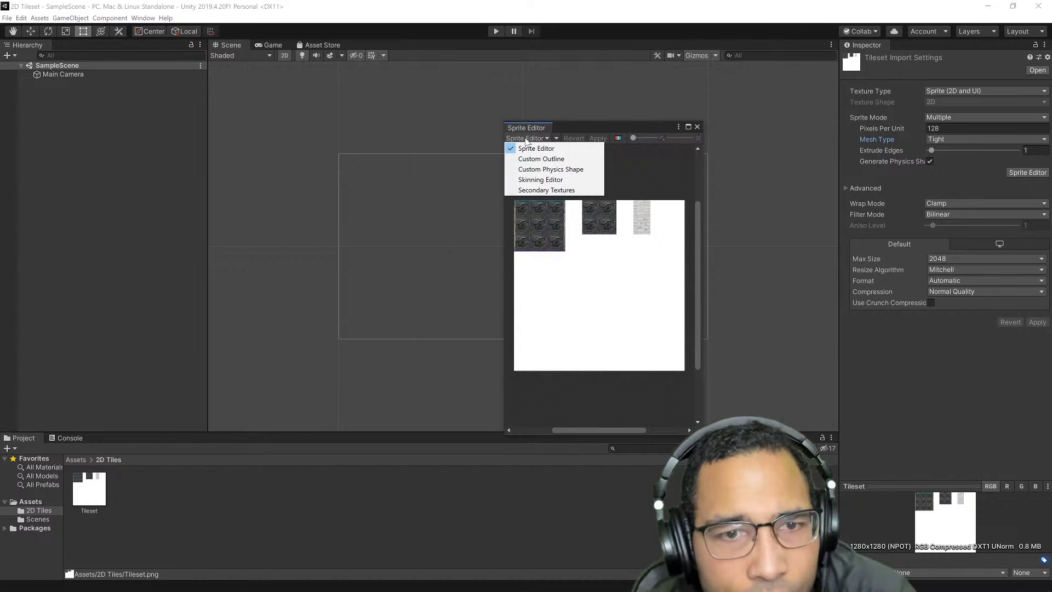
{"action": "left_click", "coordinate": [555, 138]}
{"action": "left_click", "coordinate": [556, 138]}
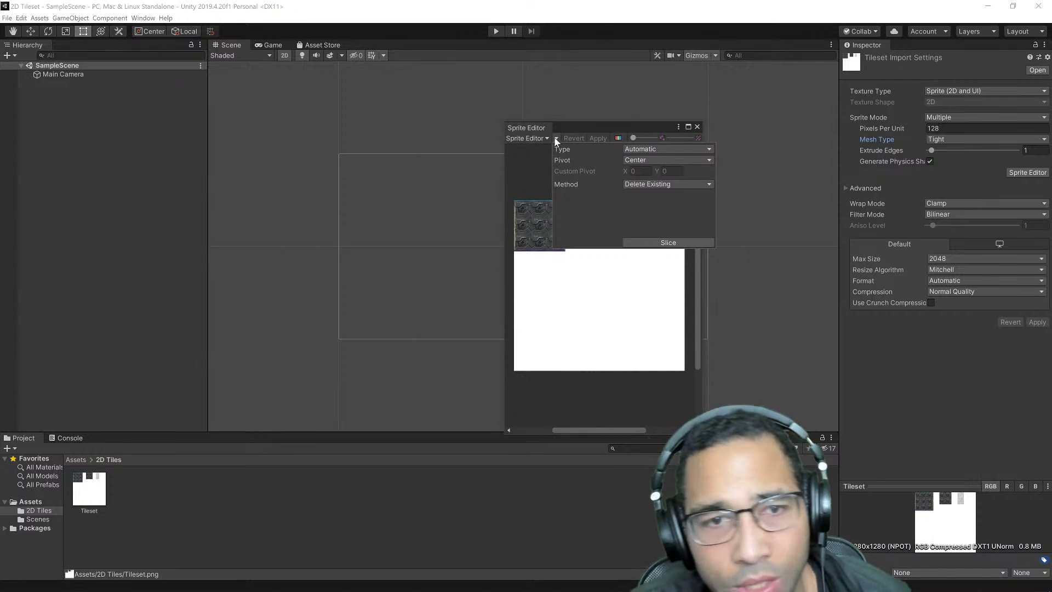
{"action": "left_click", "coordinate": [561, 128]}
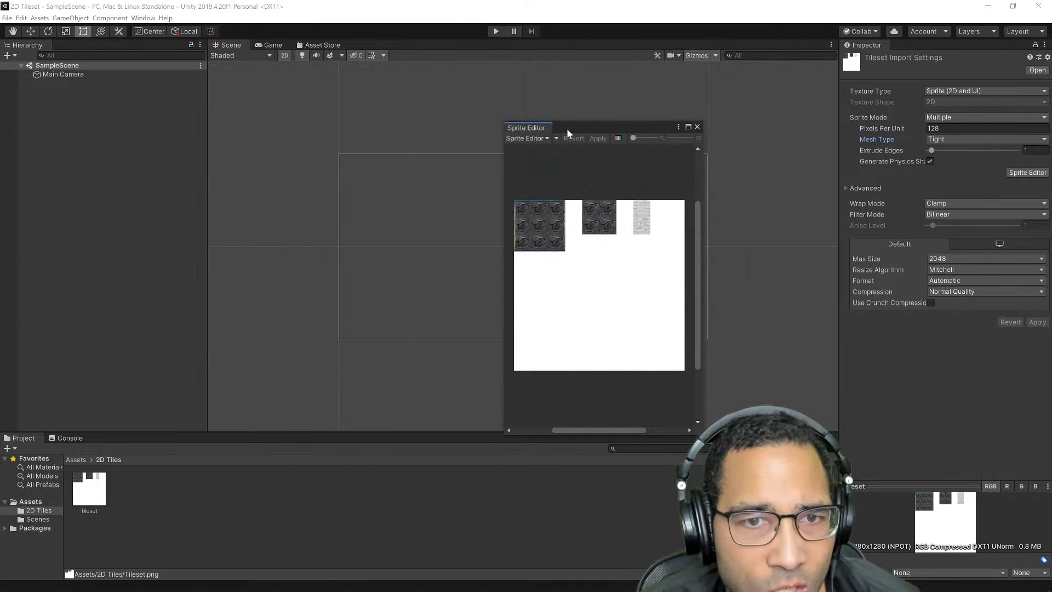
{"action": "left_click_drag", "start_coordinate": [566, 128], "coordinate": [537, 131]}
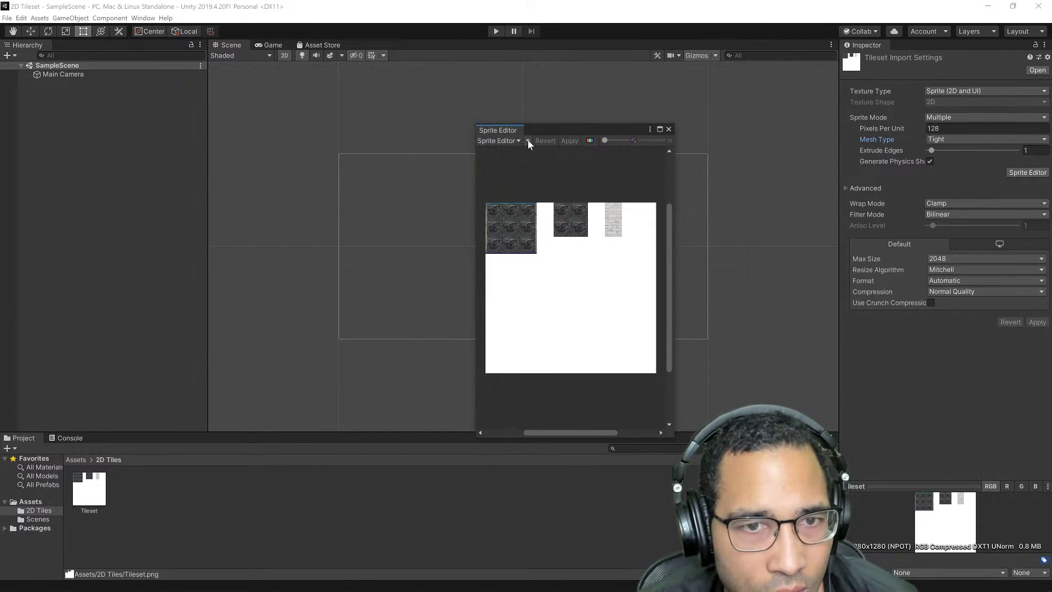
{"action": "left_click", "coordinate": [527, 140]}
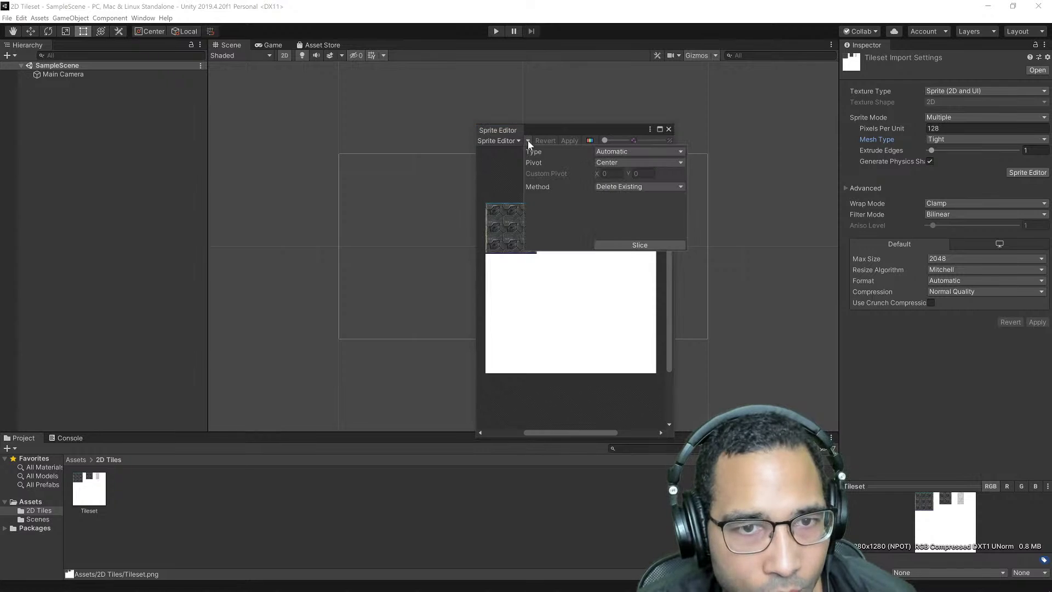
{"action": "left_click", "coordinate": [602, 126]}
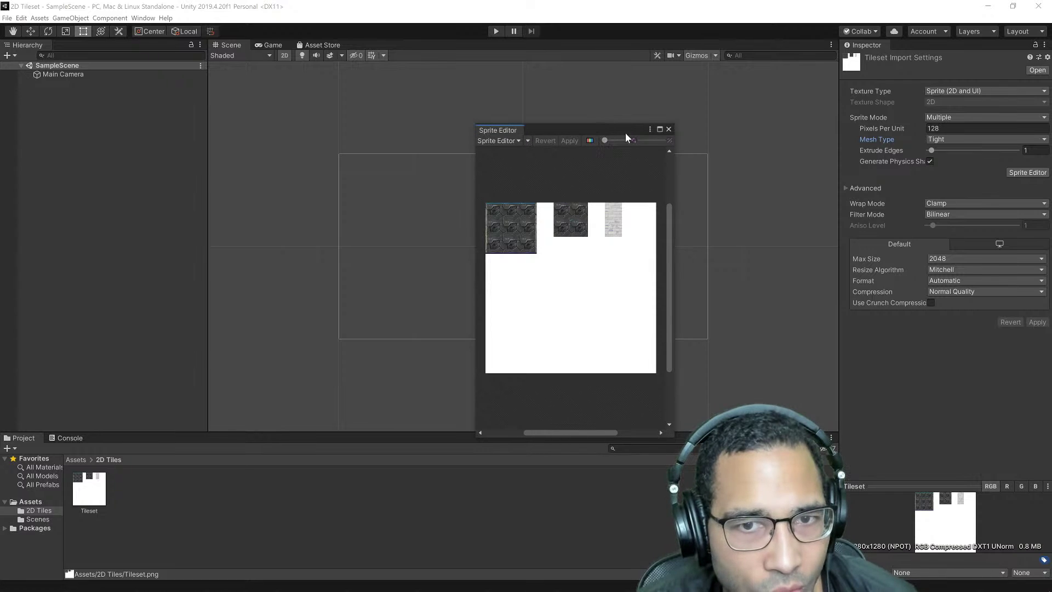
Slice the Tileset with Grid By Cell Size using a pixel size of 128 by 128, with zero offset and padding.
{"action": "left_click", "coordinate": [528, 141]}
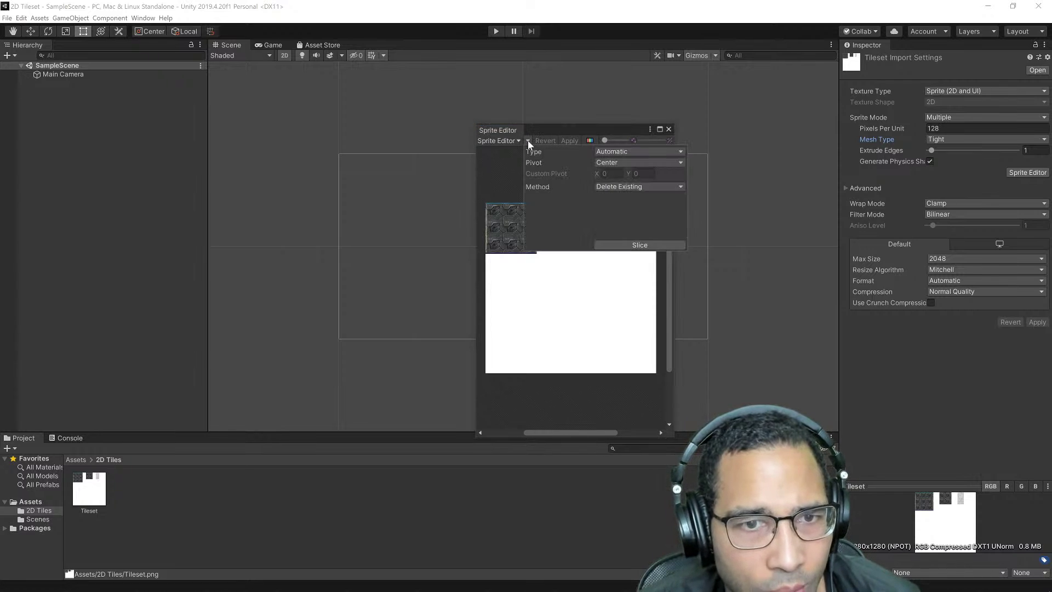
{"action": "left_click", "coordinate": [634, 153]}
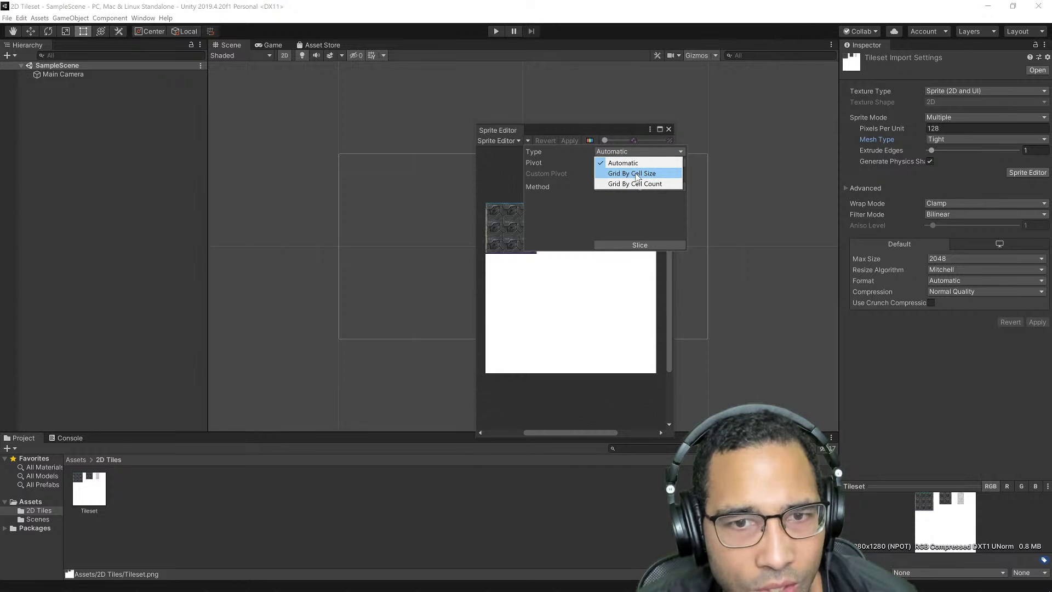
{"action": "left_click", "coordinate": [636, 174]}
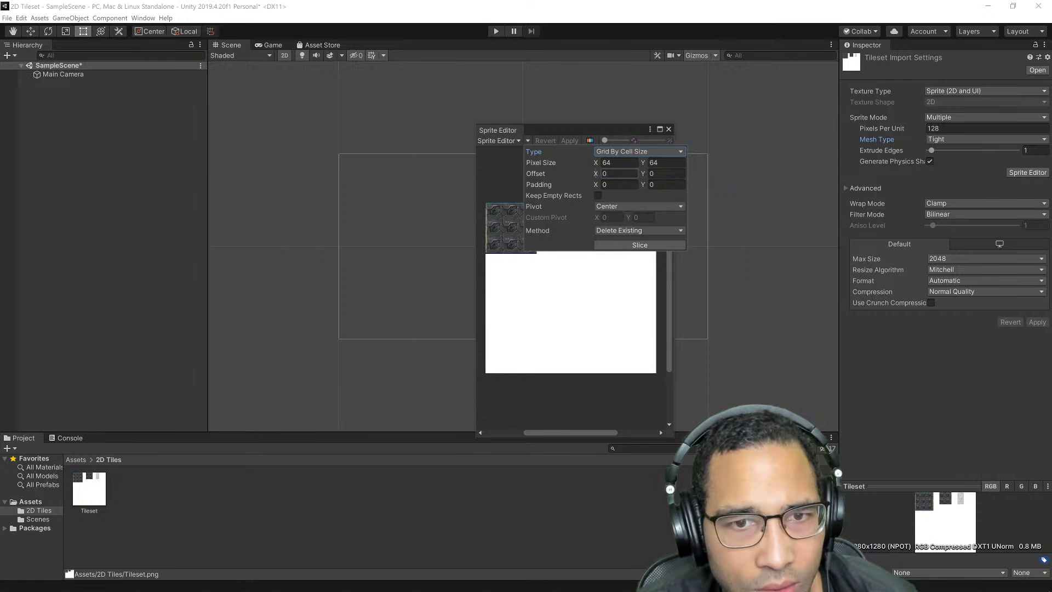
{"action": "left_click", "coordinate": [614, 164]}
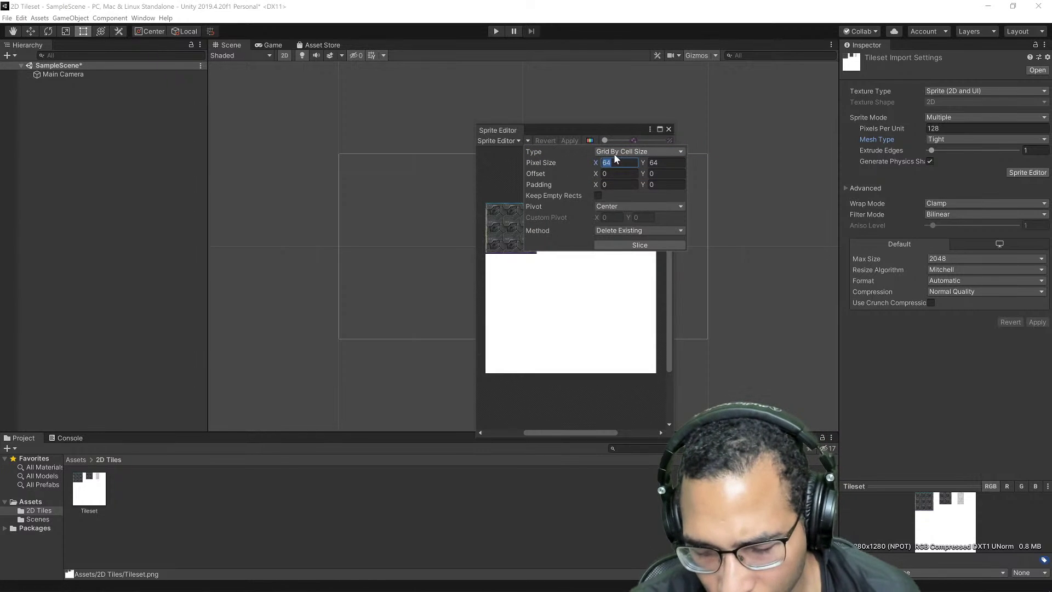
{"action": "type", "text": "128"}
{"action": "left_click", "coordinate": [674, 162]}
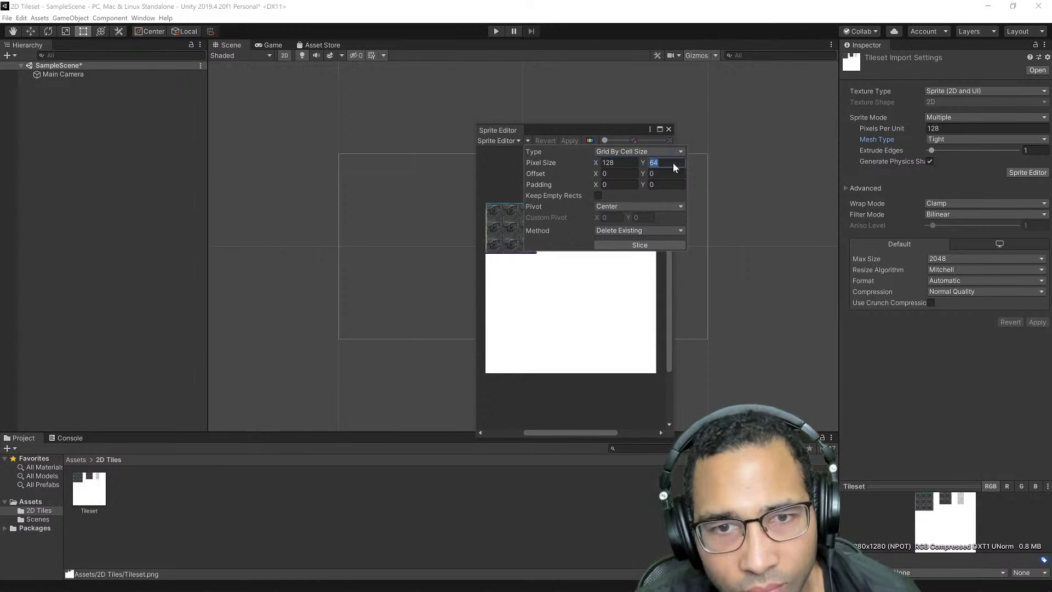
{"action": "type", "text": "128"}
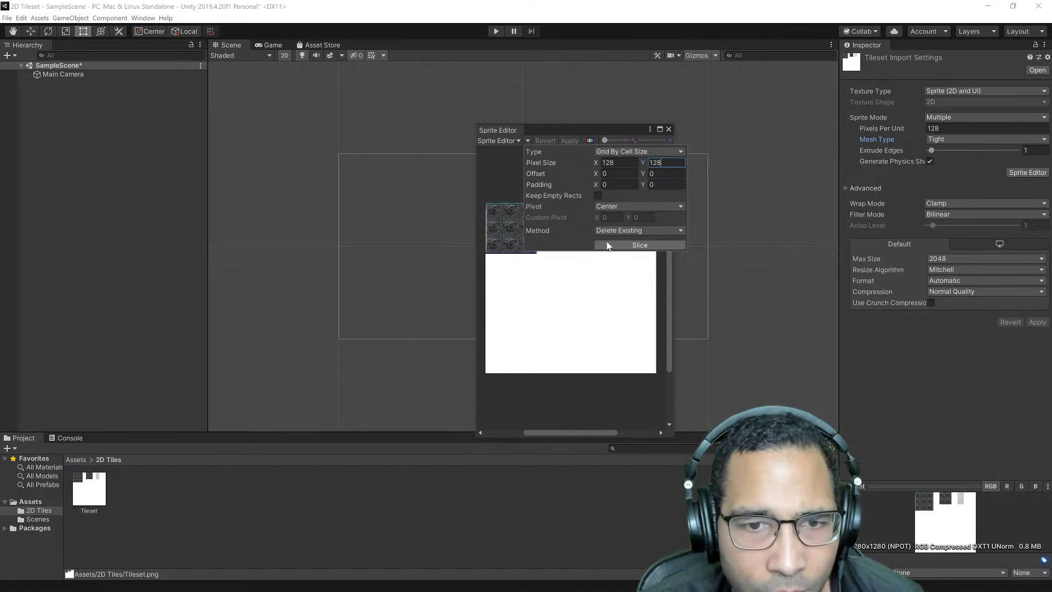
{"action": "left_click", "coordinate": [628, 246]}
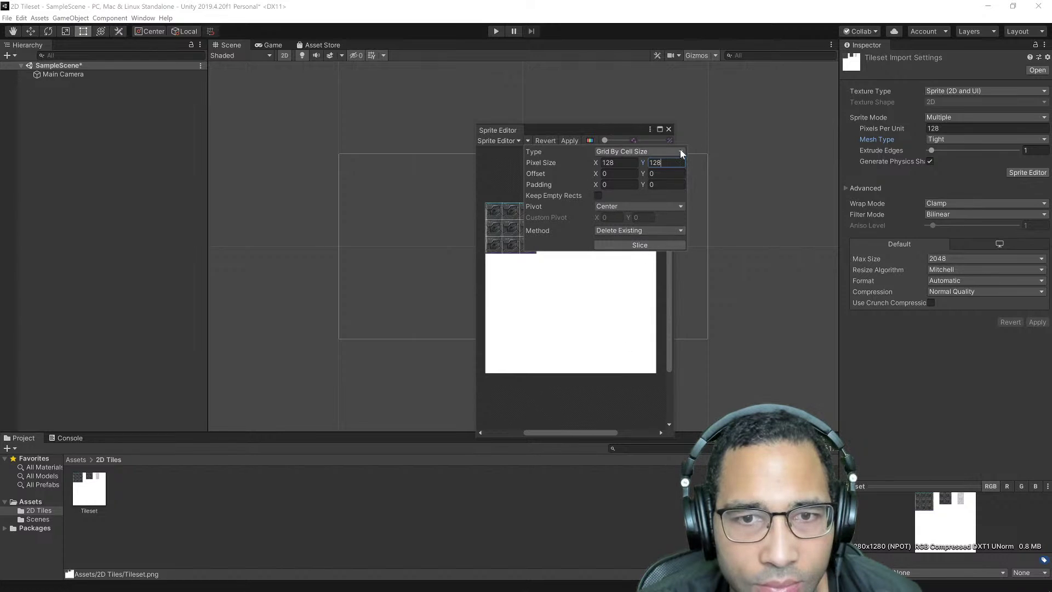
{"action": "left_click", "coordinate": [512, 165]}
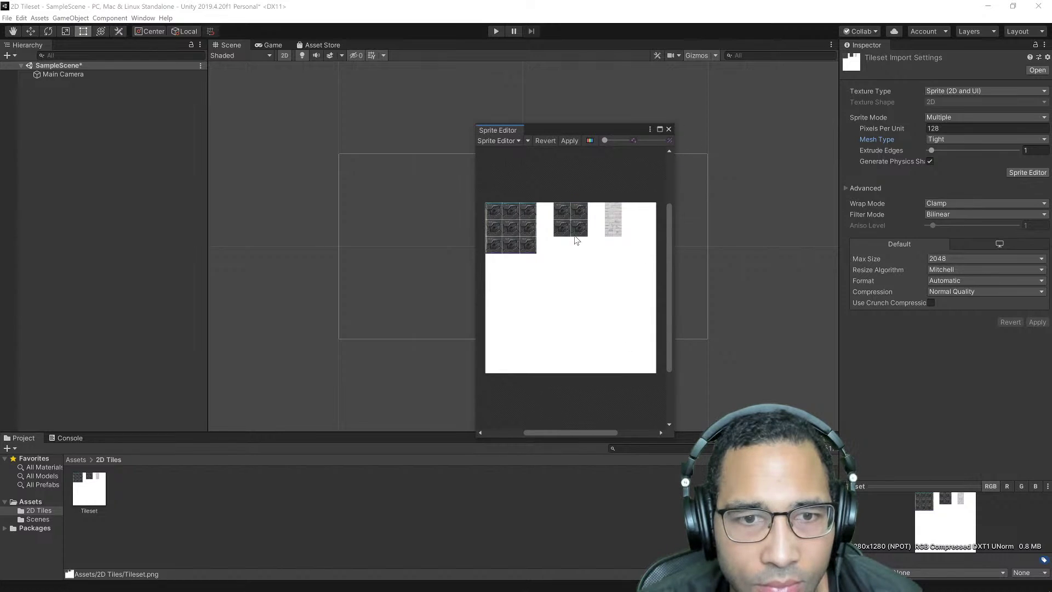
Inspect individual slices in the 3-by-3 and 2-by-2 tile blocks, undoing any accidental shift of a slice.
{"action": "left_click", "coordinate": [519, 230]}
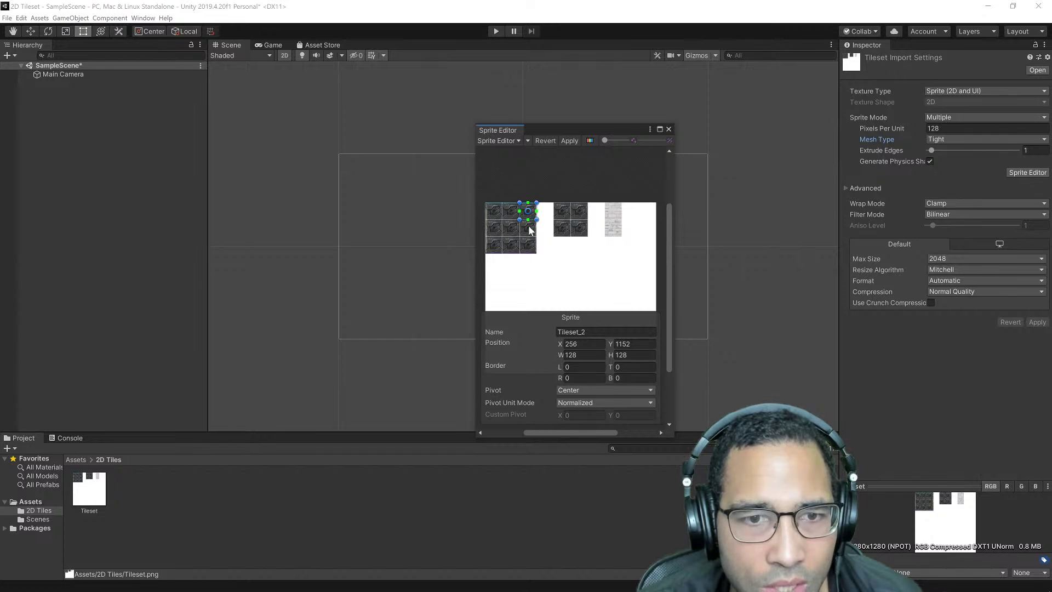
{"action": "left_click", "coordinate": [529, 230]}
{"action": "left_click", "coordinate": [517, 248]}
{"action": "left_click", "coordinate": [528, 245]}
{"action": "left_click", "coordinate": [494, 230]}
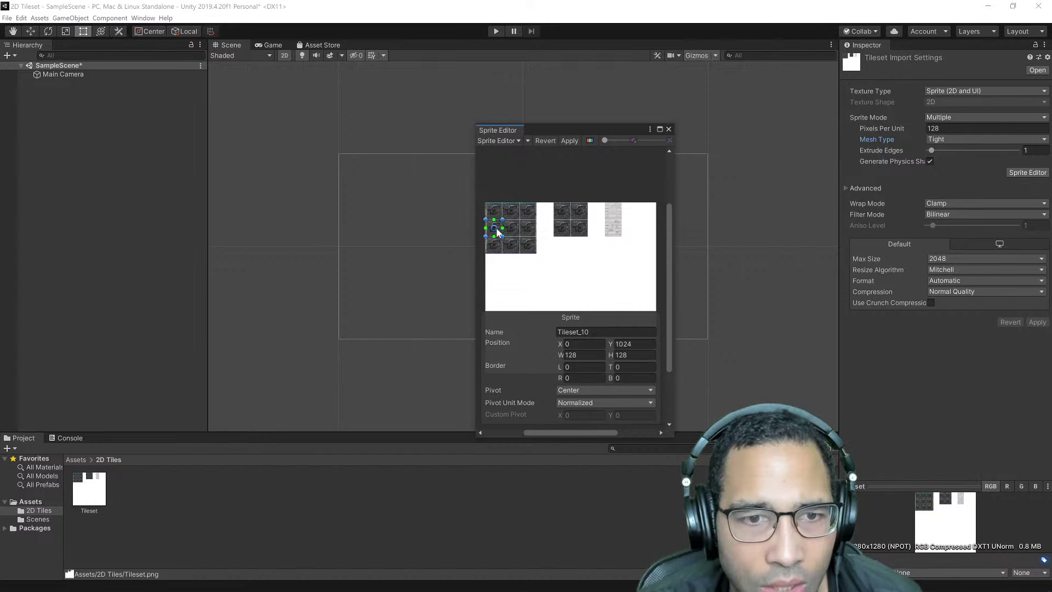
{"action": "left_click", "coordinate": [494, 211]}
{"action": "left_click", "coordinate": [497, 228]}
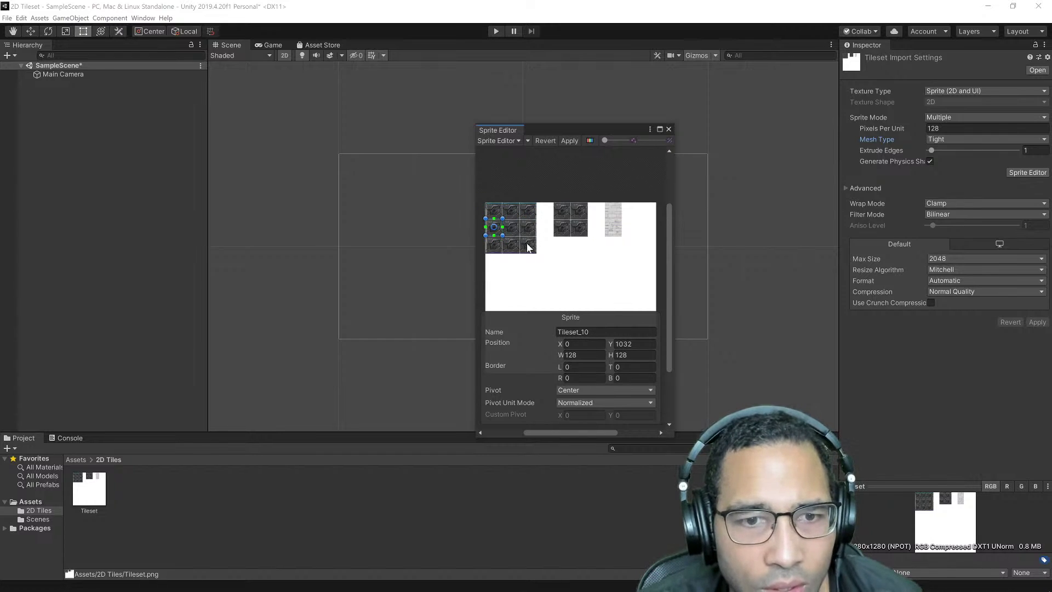
{"action": "left_click_drag", "start_coordinate": [531, 247], "coordinate": [555, 259]}
{"action": "key", "text": "ctrl+z"}
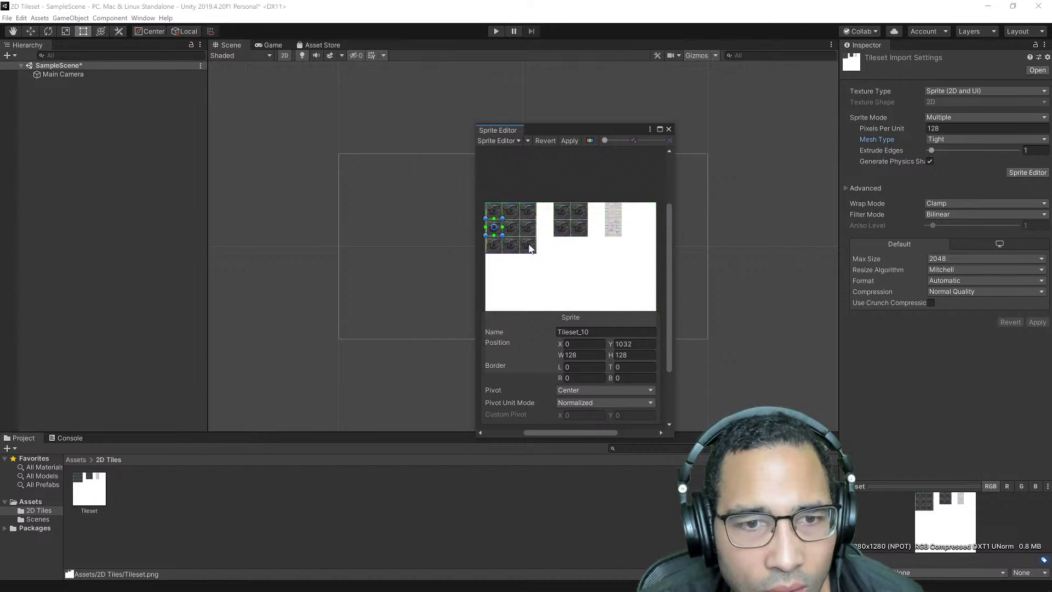
{"action": "left_click", "coordinate": [529, 242]}
{"action": "left_click", "coordinate": [528, 229]}
{"action": "left_click", "coordinate": [509, 226]}
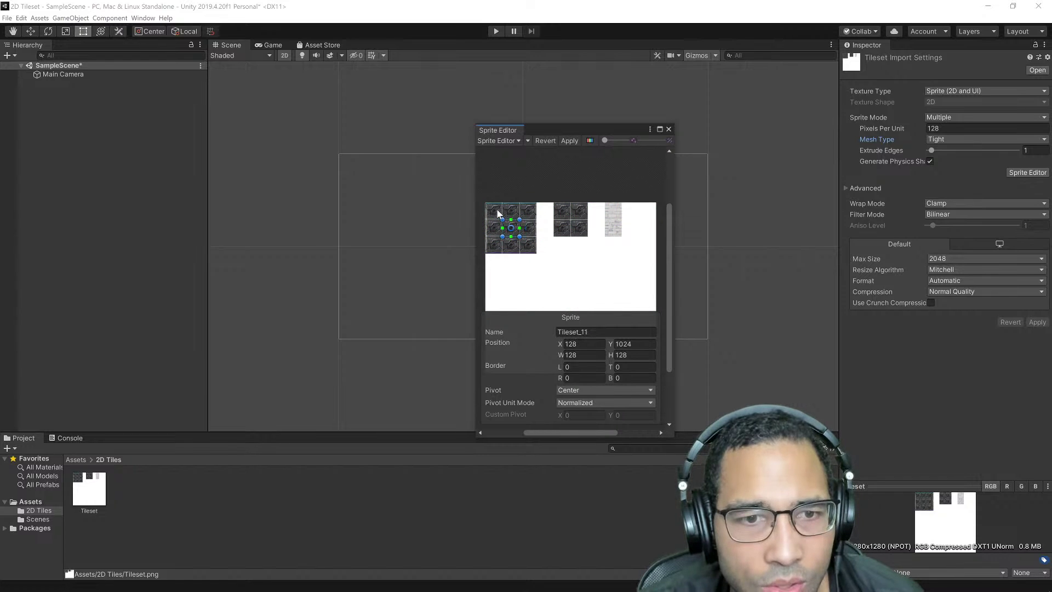
{"action": "left_click_drag", "start_coordinate": [499, 212], "coordinate": [500, 212]}
{"action": "left_click", "coordinate": [534, 214]}
{"action": "left_click", "coordinate": [564, 217]}
{"action": "left_click", "coordinate": [585, 215]}
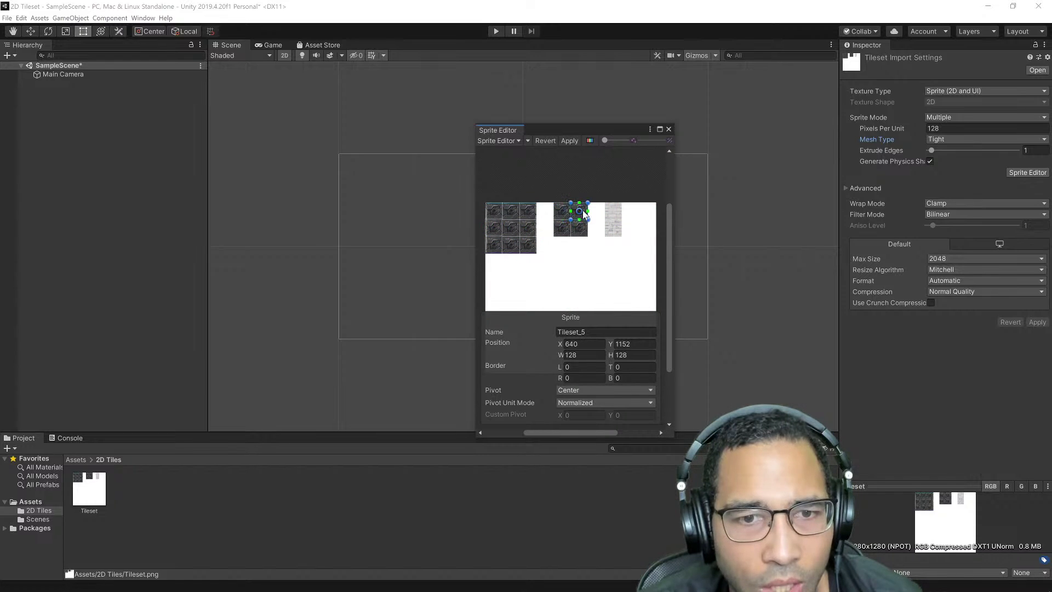
{"action": "left_click", "coordinate": [569, 229]}
Move the Sprite Editor window up and apply the slicing to the Tileset.
{"action": "left_click_drag", "start_coordinate": [614, 158], "coordinate": [589, 112]}
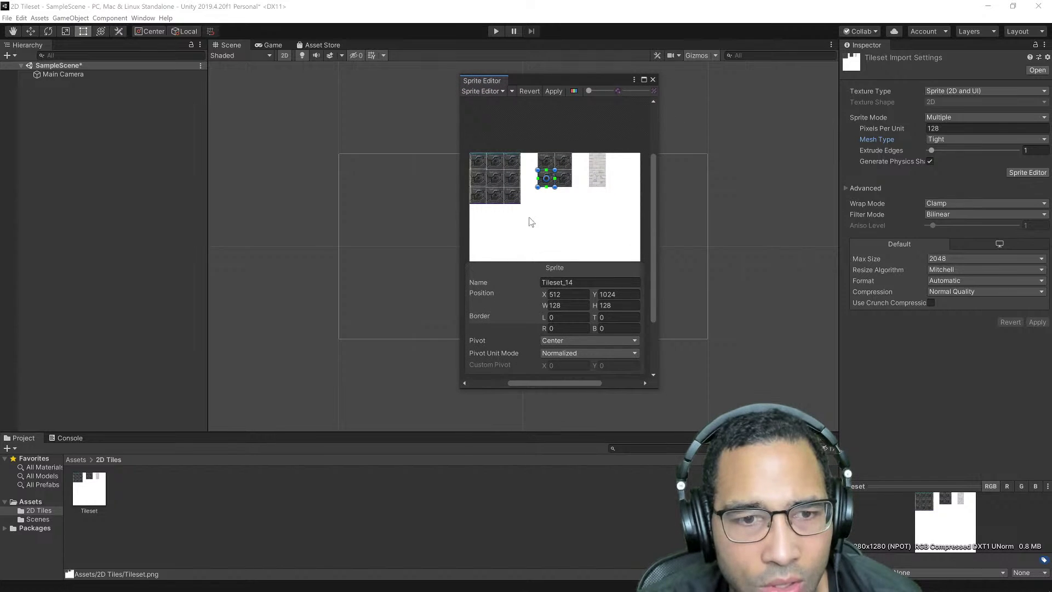
{"action": "left_click", "coordinate": [552, 92]}
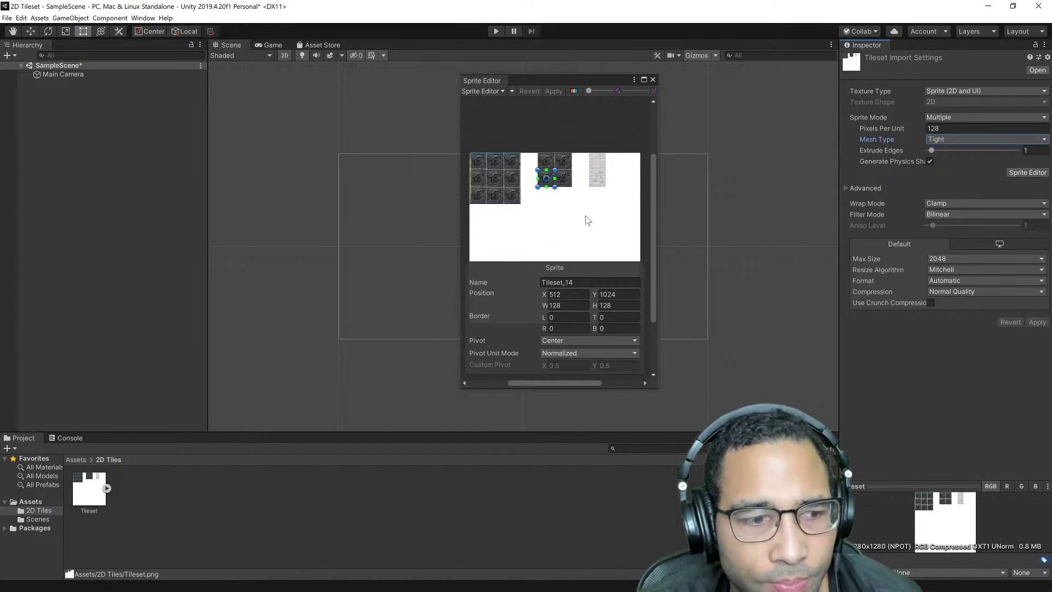
Expand the Tileset asset and inspect its individual sliced sprites from Tileset_1 through Tileset_12.
{"action": "left_click", "coordinate": [107, 488]}
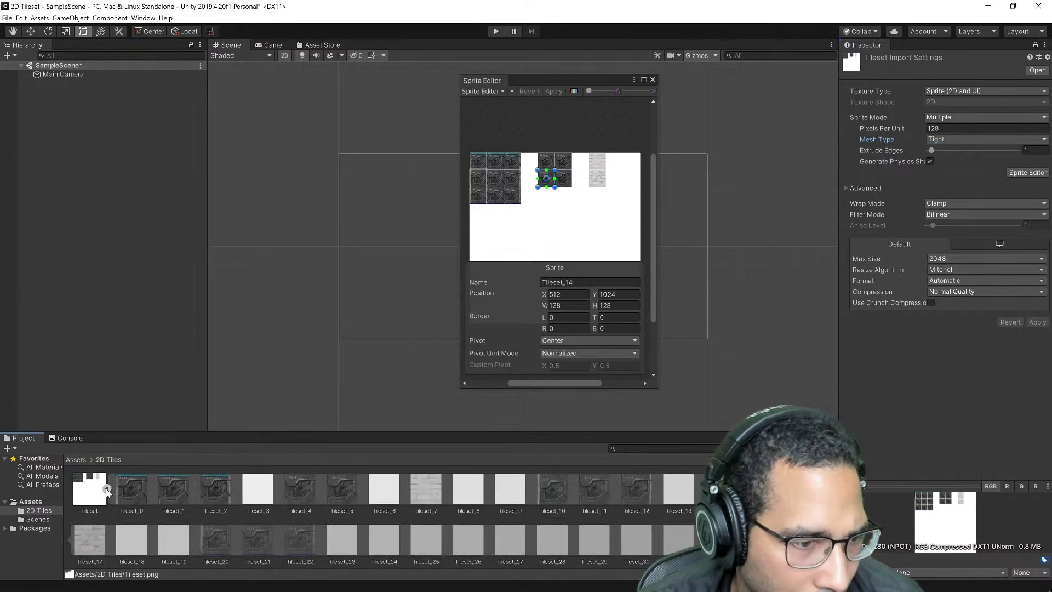
{"action": "left_click", "coordinate": [173, 488]}
{"action": "left_click", "coordinate": [216, 487]}
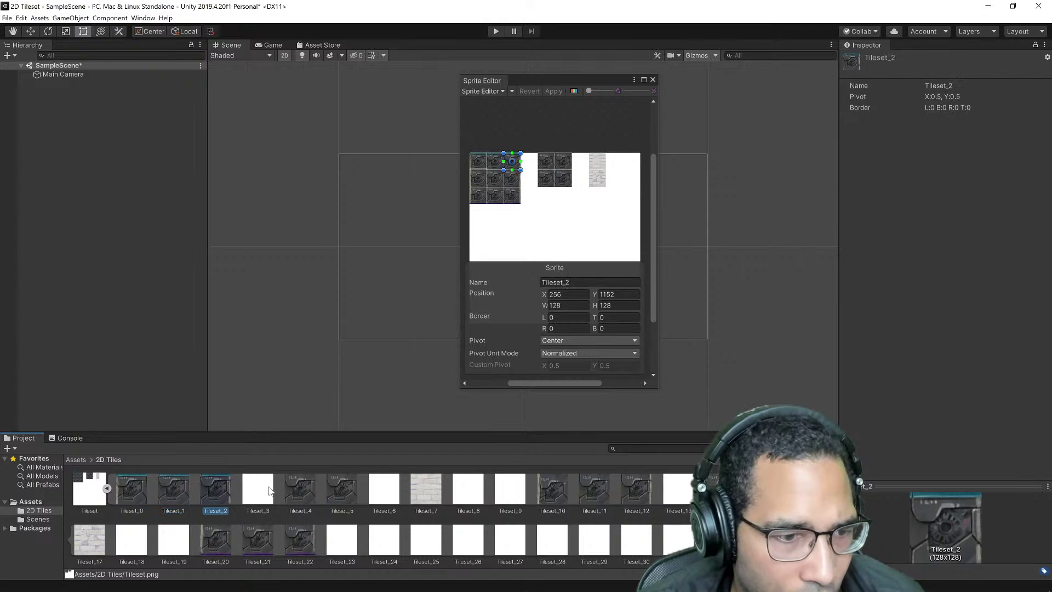
{"action": "left_click", "coordinate": [257, 486]}
{"action": "left_click", "coordinate": [300, 486]}
{"action": "left_click", "coordinate": [342, 484]}
{"action": "left_click", "coordinate": [430, 491]}
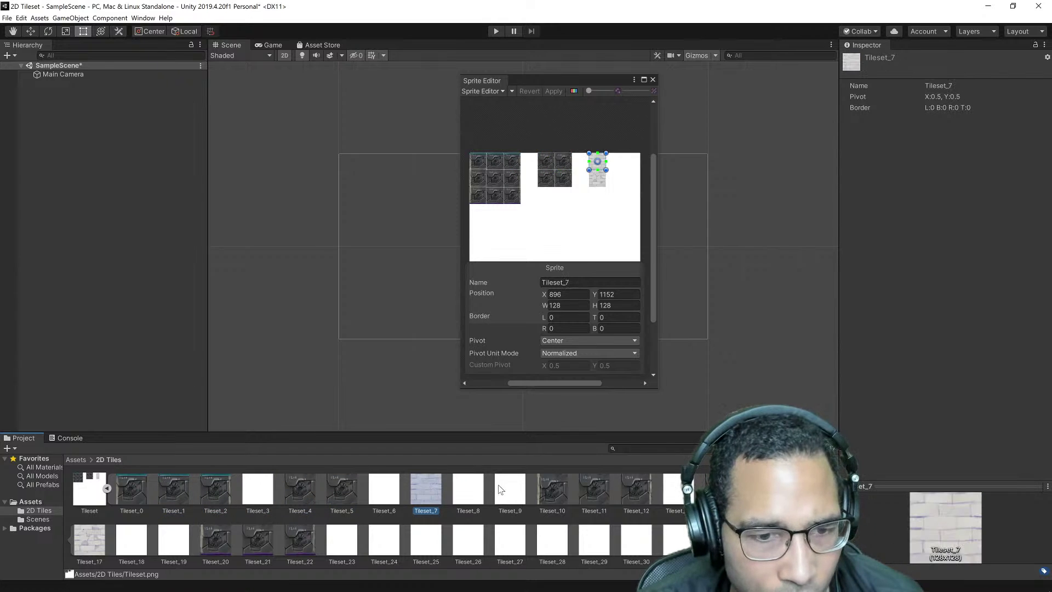
{"action": "left_click", "coordinate": [555, 486]}
{"action": "left_click", "coordinate": [634, 488]}
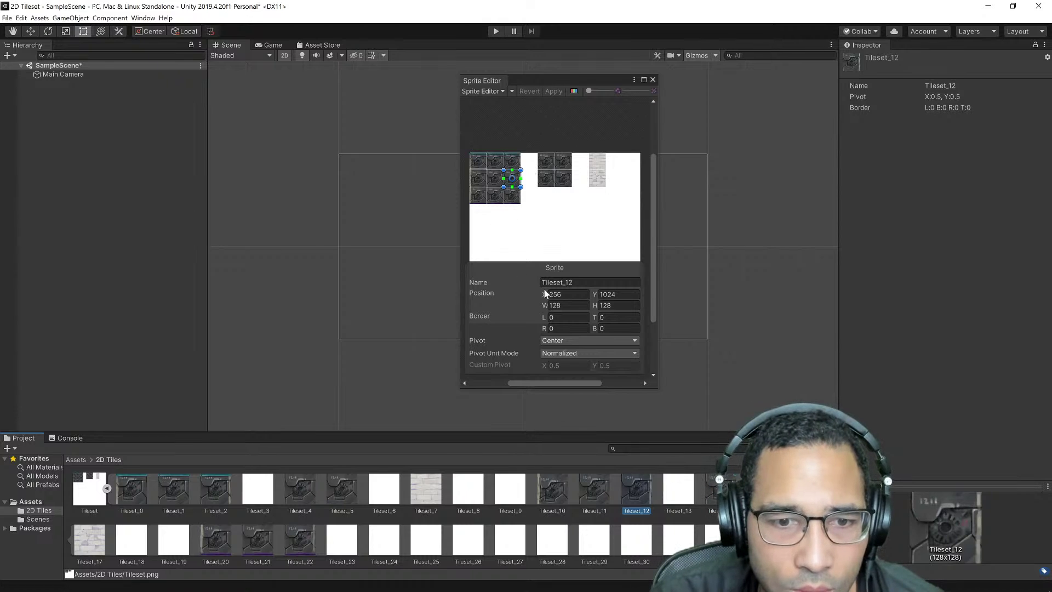
Look over the sliced tile sheet in the Sprite Editor, moving its window slightly, and close the editor.
{"action": "left_click_drag", "start_coordinate": [569, 382], "coordinate": [507, 383]}
{"action": "left_click_drag", "start_coordinate": [559, 77], "coordinate": [535, 92]}
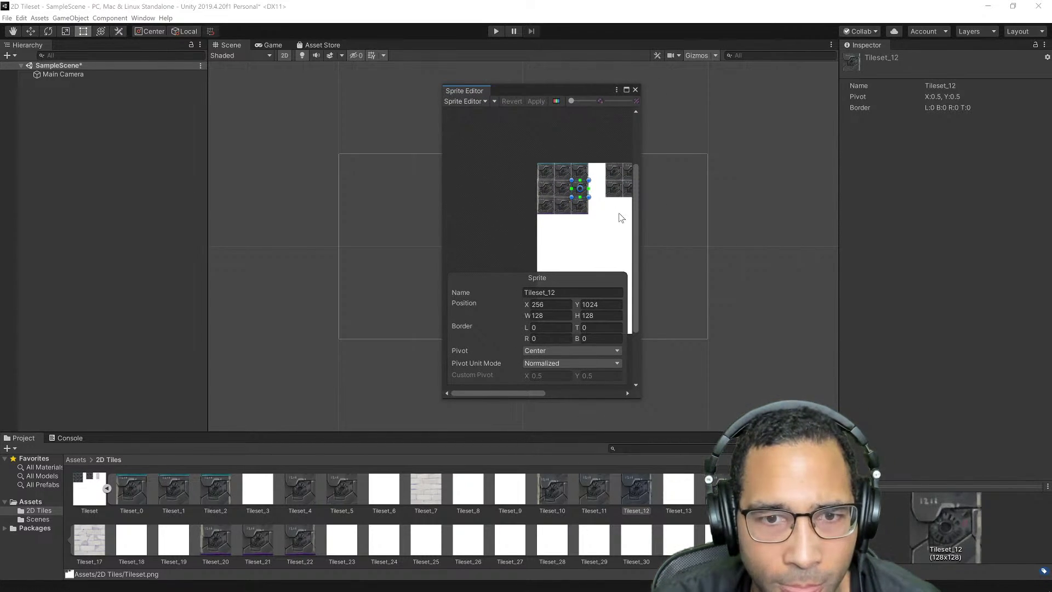
{"action": "left_click_drag", "start_coordinate": [636, 182], "coordinate": [616, 267]}
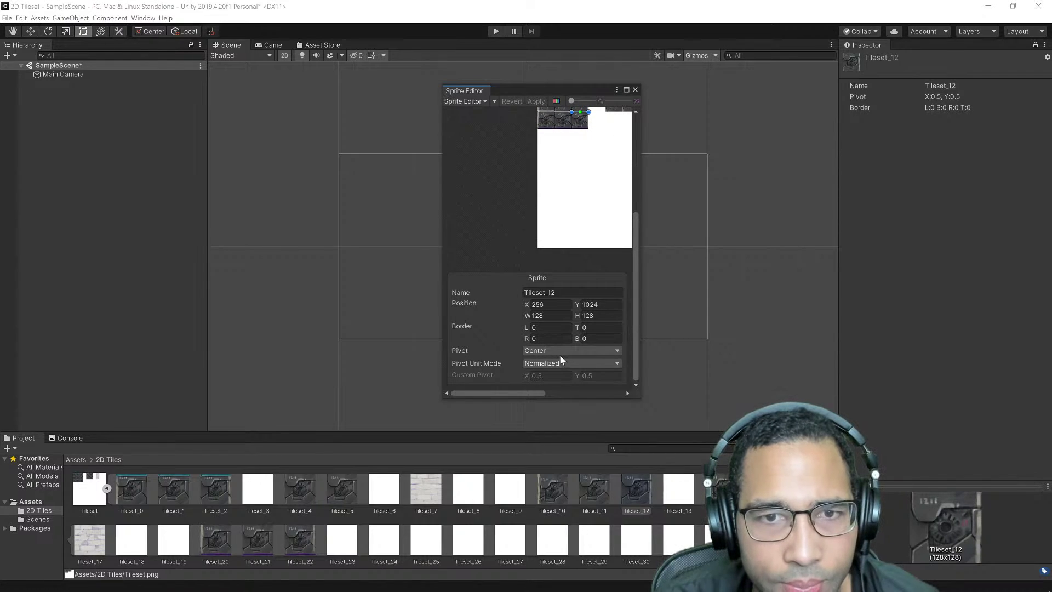
{"action": "left_click", "coordinate": [635, 89]}
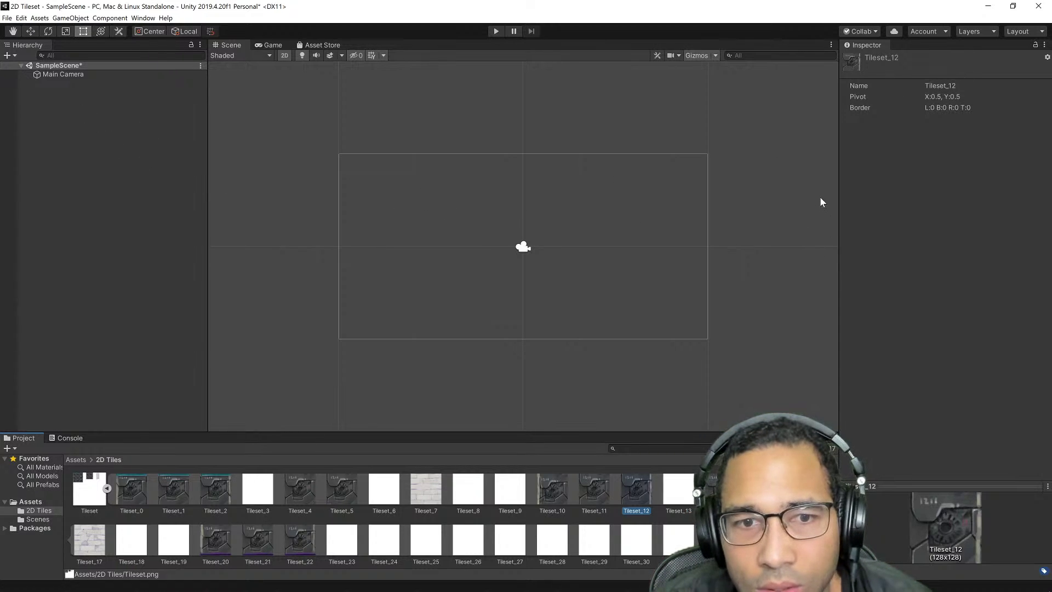
Add a 2D Tilemap object to SampleScene and select its parent Grid.
{"action": "left_click", "coordinate": [72, 111]}
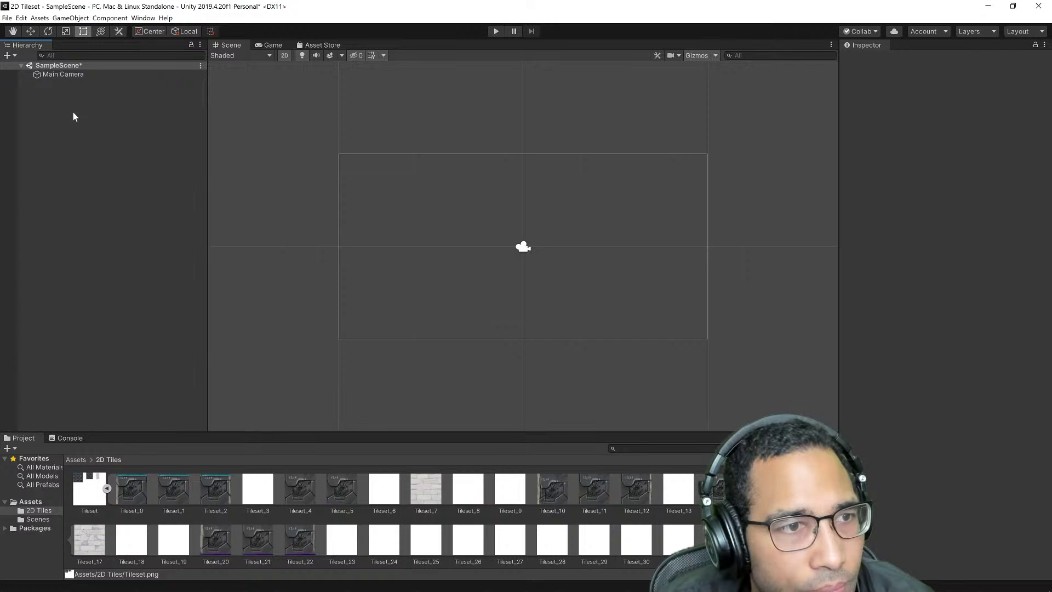
{"action": "right_click", "coordinate": [73, 111]}
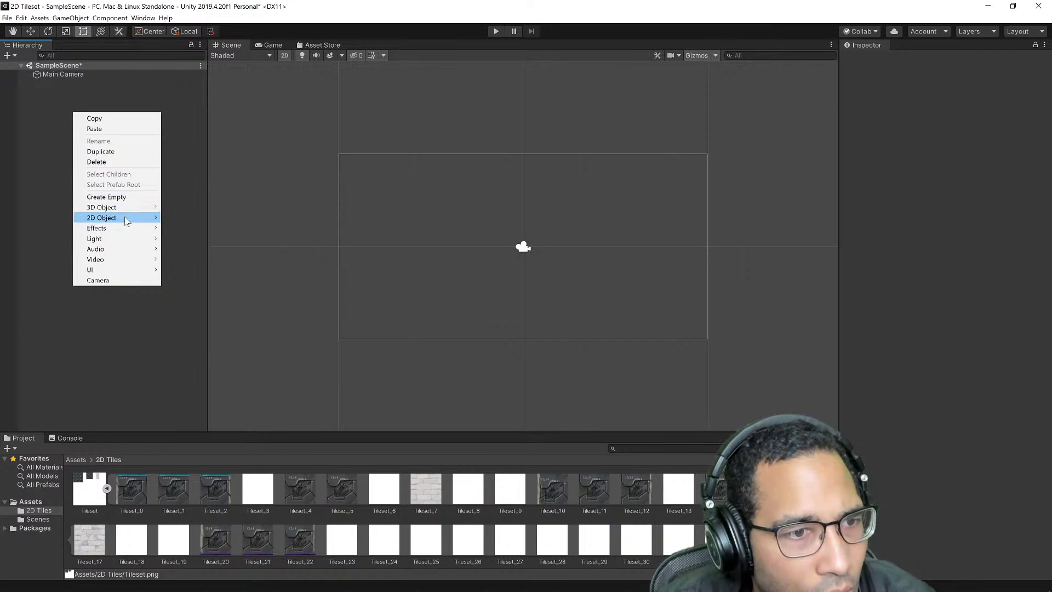
{"action": "mouse_move", "coordinate": [126, 220]}
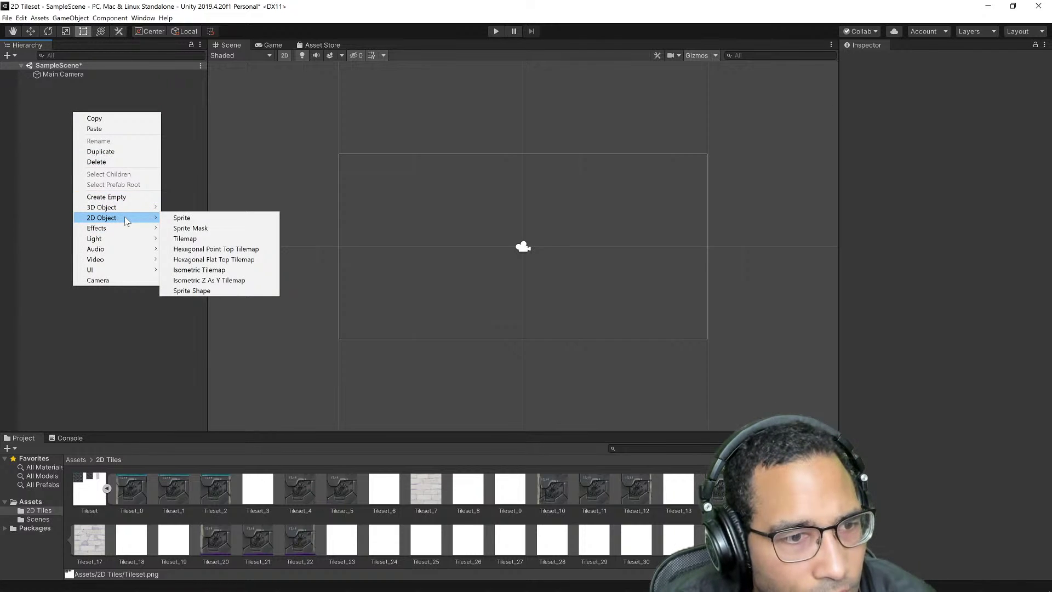
{"action": "left_click", "coordinate": [211, 241]}
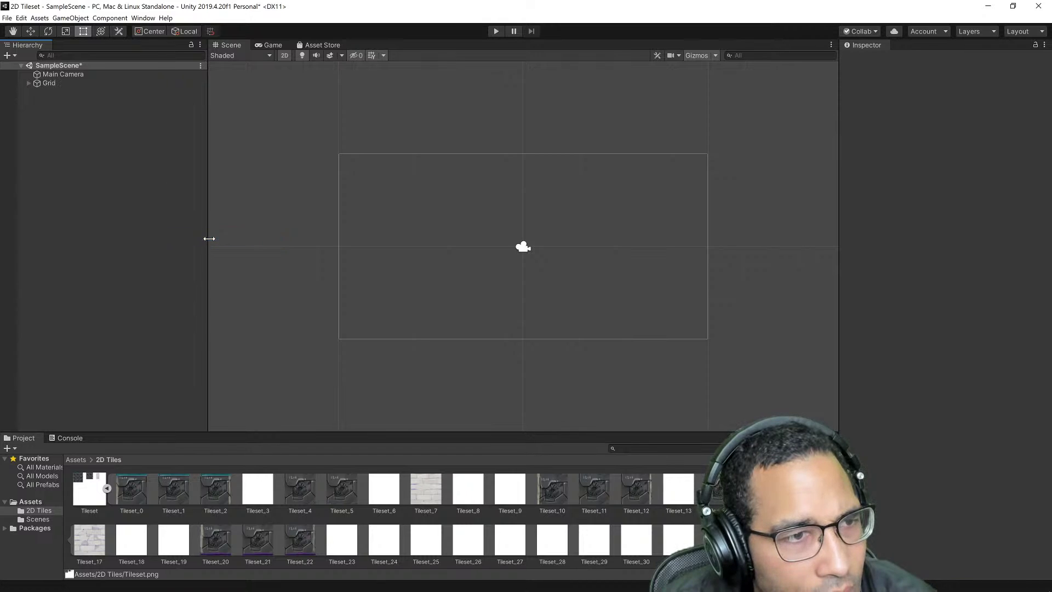
{"action": "left_click", "coordinate": [38, 82]}
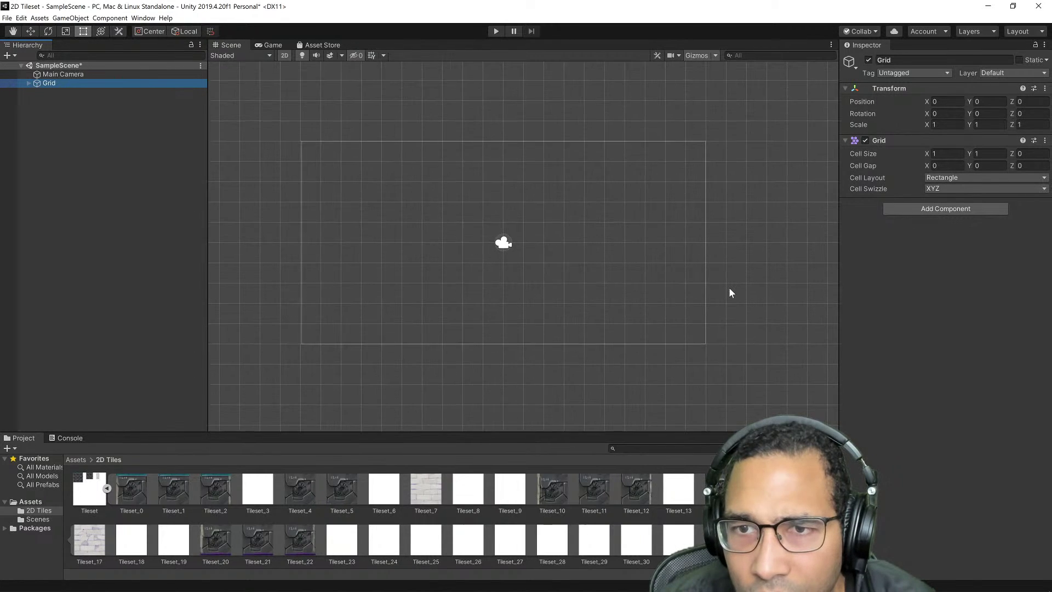
Try placing the Tileset_4 sprite in a grid cell of the scene and undo the placement.
{"action": "scroll", "coordinate": [728, 287], "scroll_direction": "up", "scroll_amount": 3}
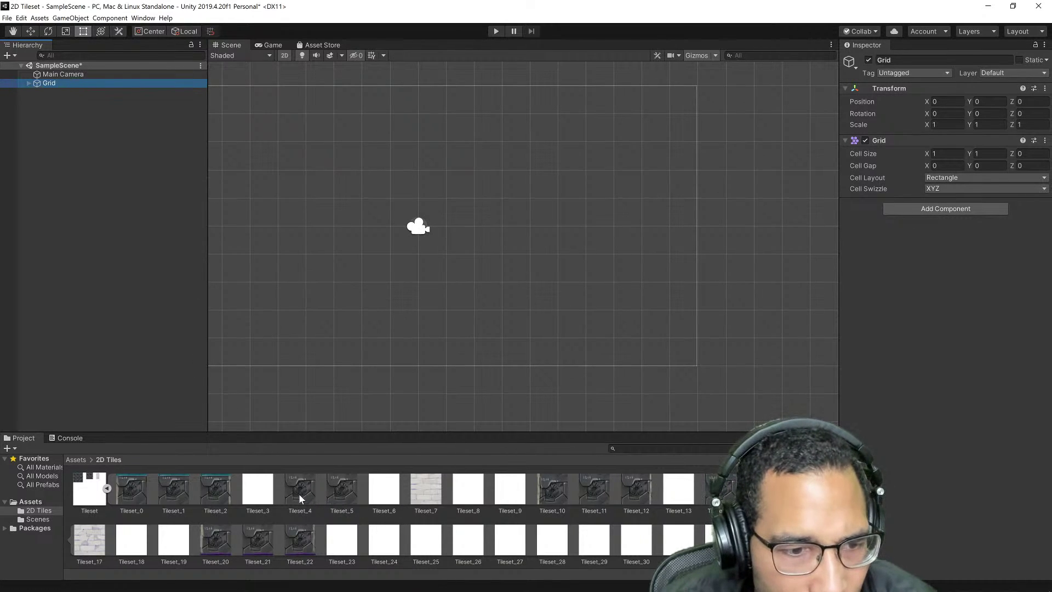
{"action": "left_click_drag", "start_coordinate": [301, 498], "coordinate": [331, 444]}
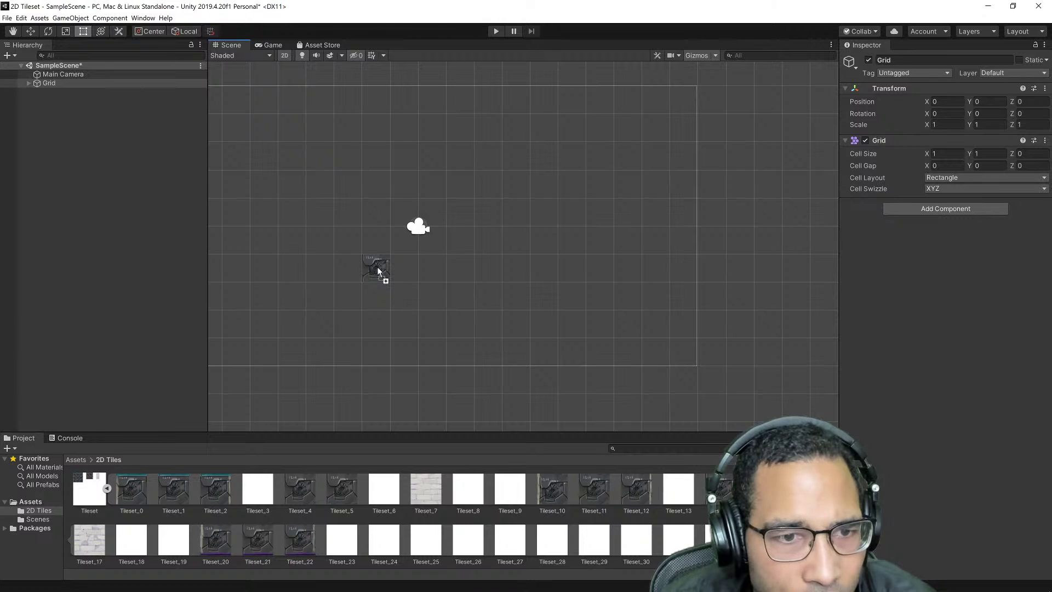
{"action": "left_click_drag", "start_coordinate": [378, 270], "coordinate": [378, 271]}
{"action": "scroll", "coordinate": [396, 311], "scroll_direction": "up", "scroll_amount": 3}
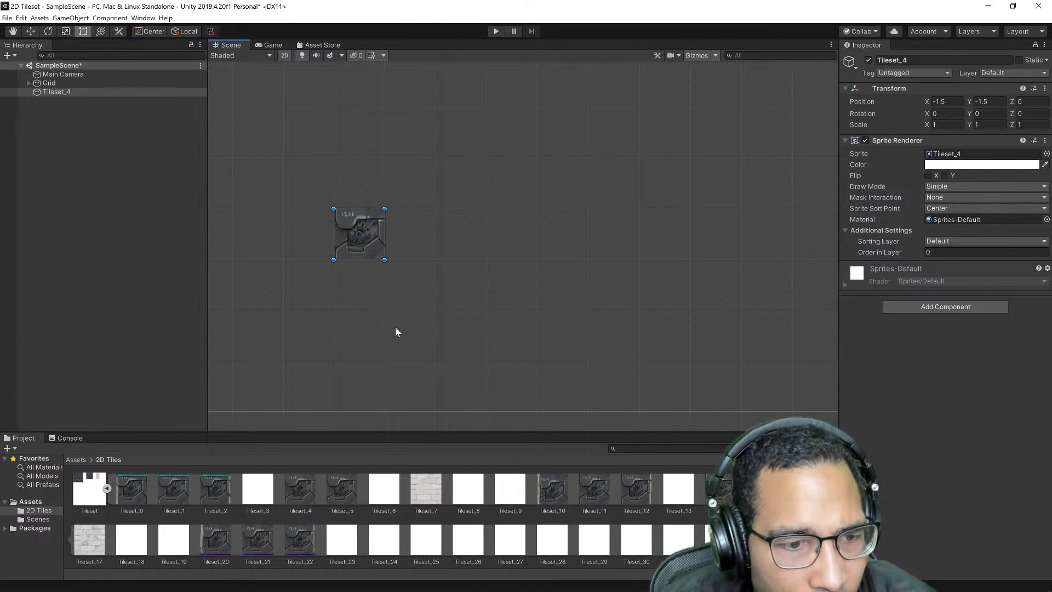
{"action": "key", "text": "ctrl+z"}
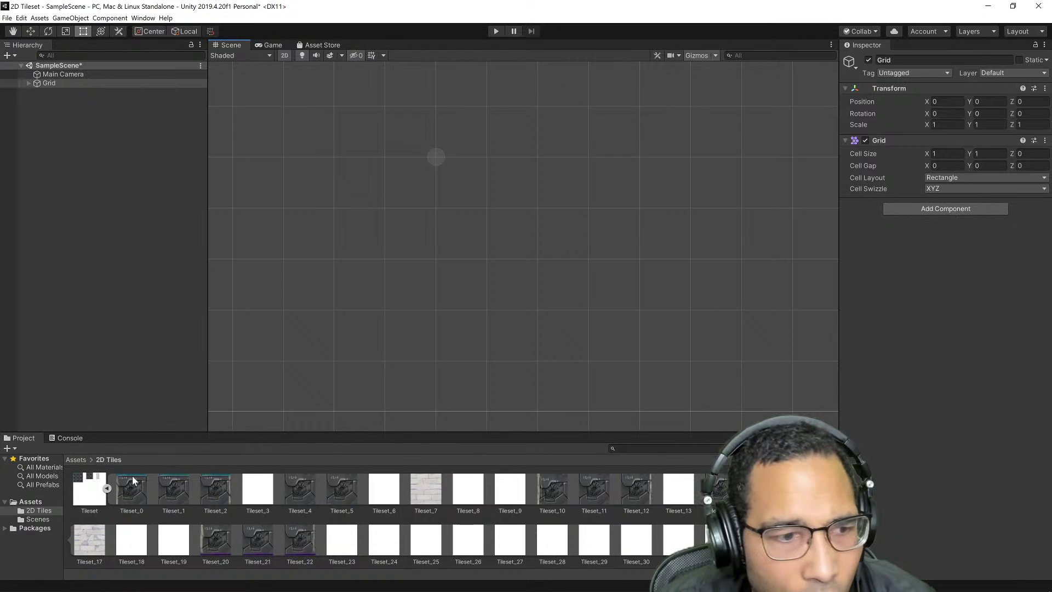
Try adding the Tileset to the Grid object and look through the available component types, including the Tilemap ones.
{"action": "left_click_drag", "start_coordinate": [88, 493], "coordinate": [521, 373]}
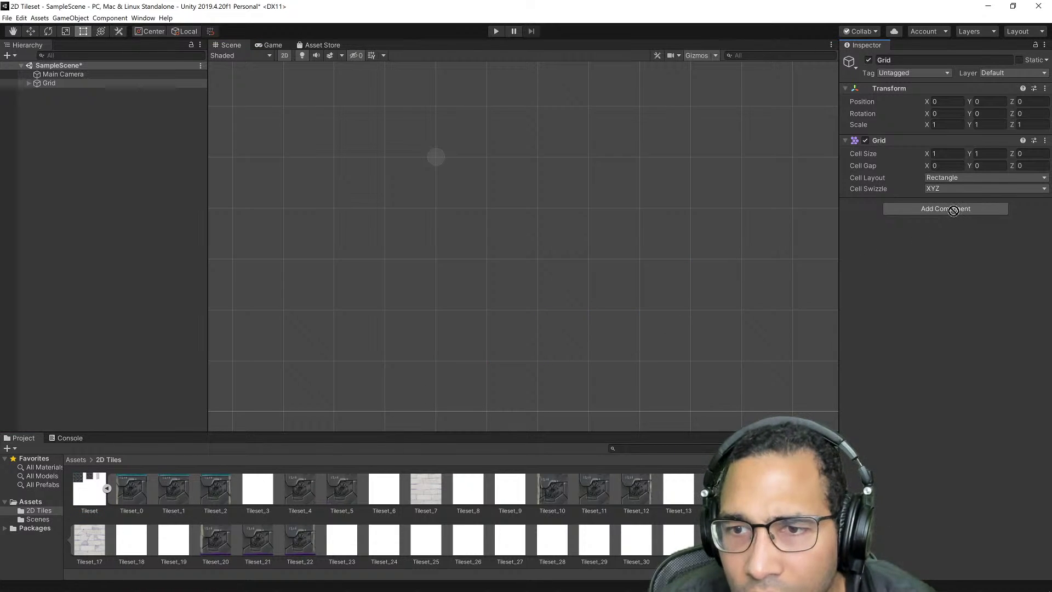
{"action": "left_click_drag", "start_coordinate": [953, 211], "coordinate": [197, 494]}
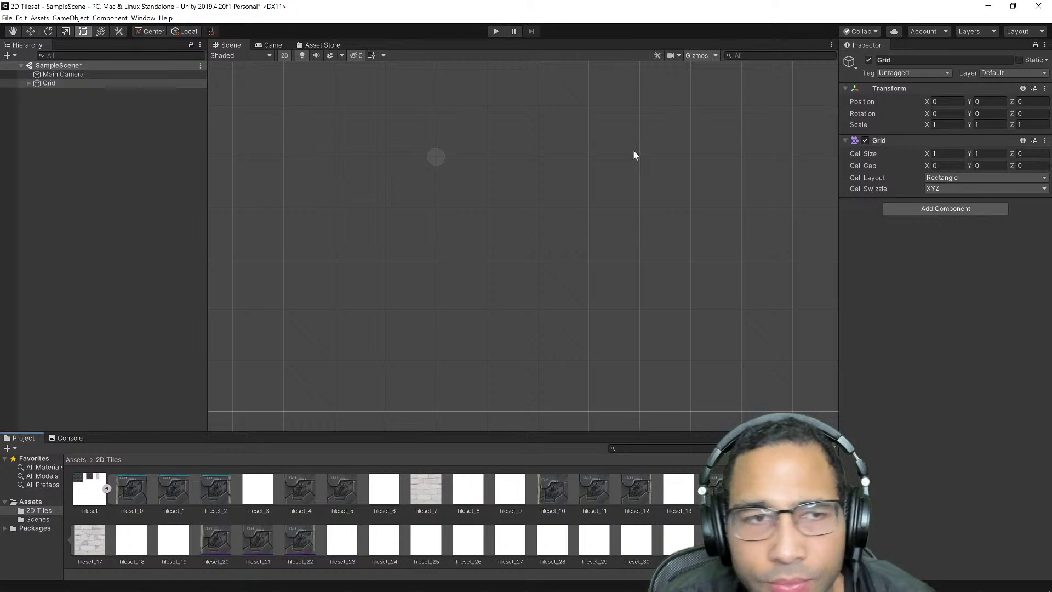
{"action": "left_click", "coordinate": [104, 18]}
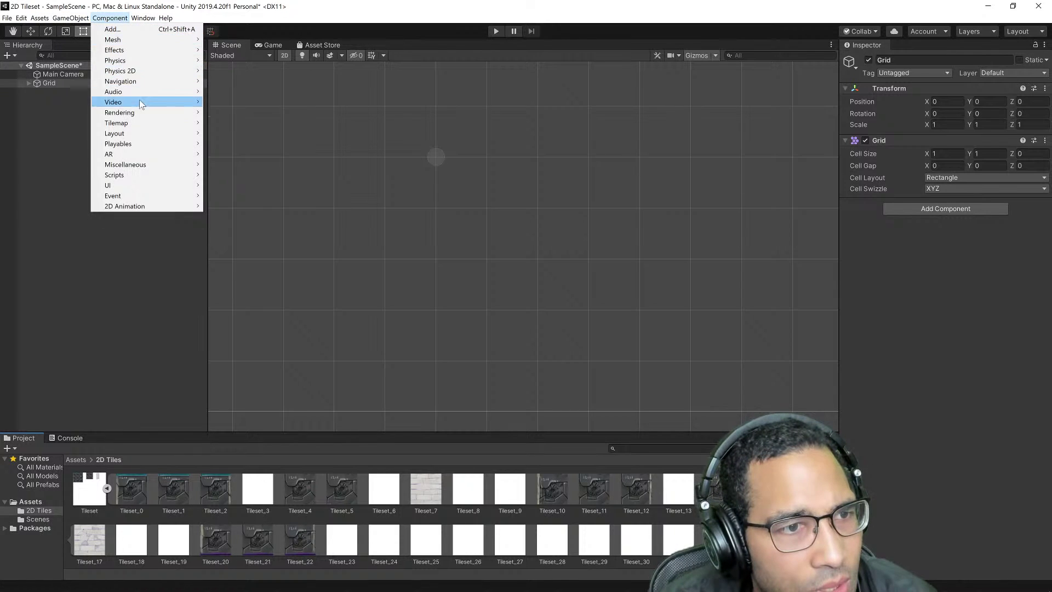
{"action": "mouse_move", "coordinate": [137, 121]}
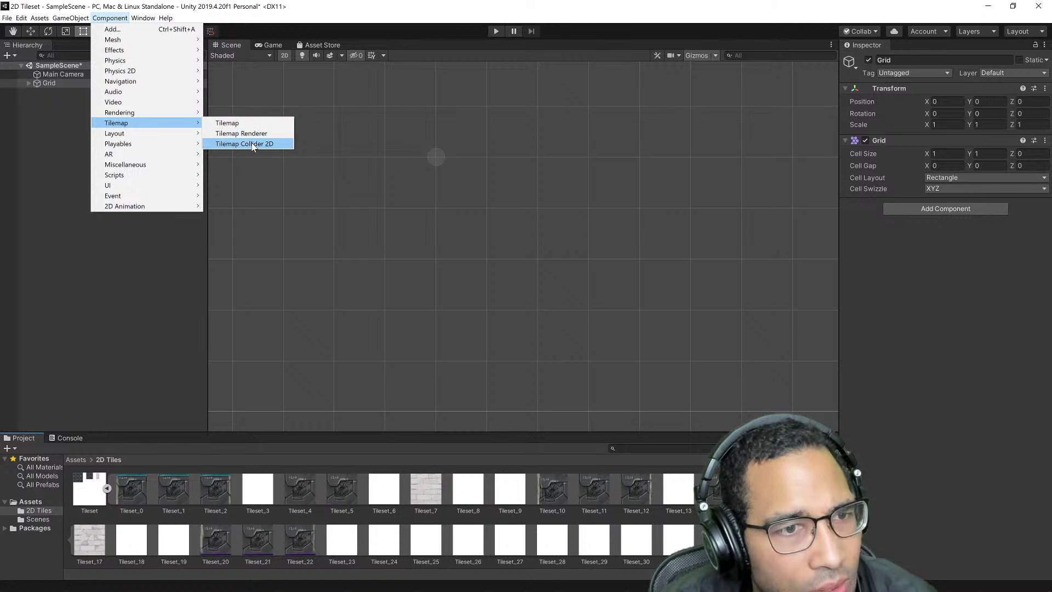
{"action": "mouse_move", "coordinate": [152, 139]}
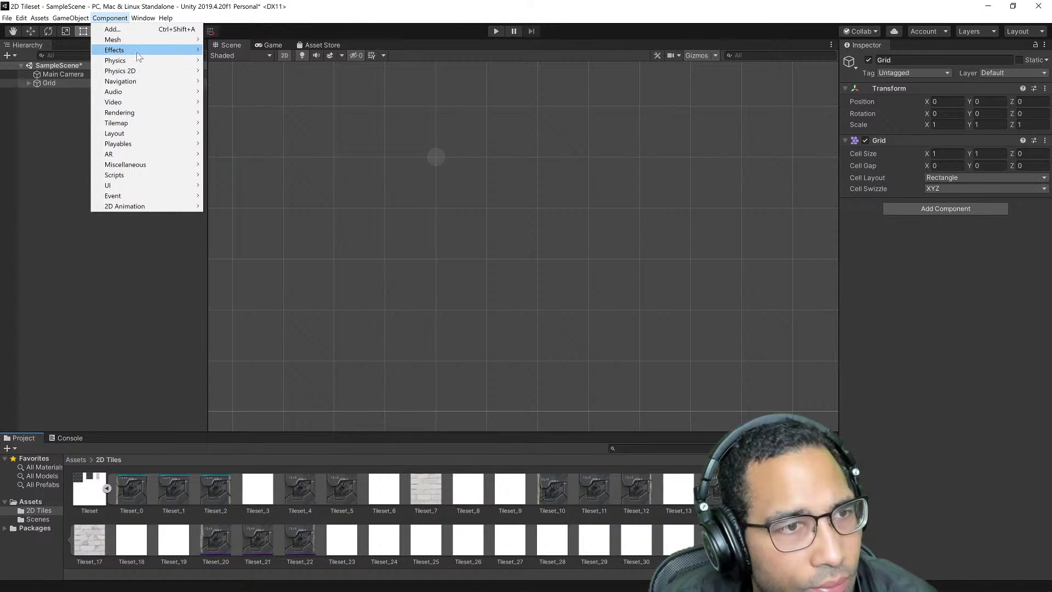
{"action": "mouse_move", "coordinate": [141, 44]}
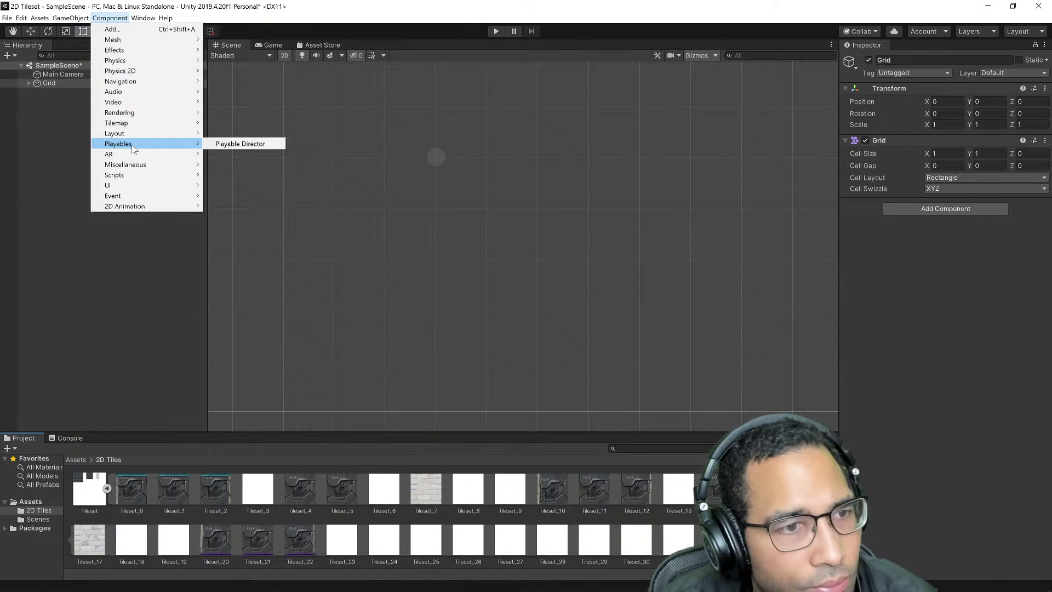
{"action": "mouse_move", "coordinate": [137, 168]}
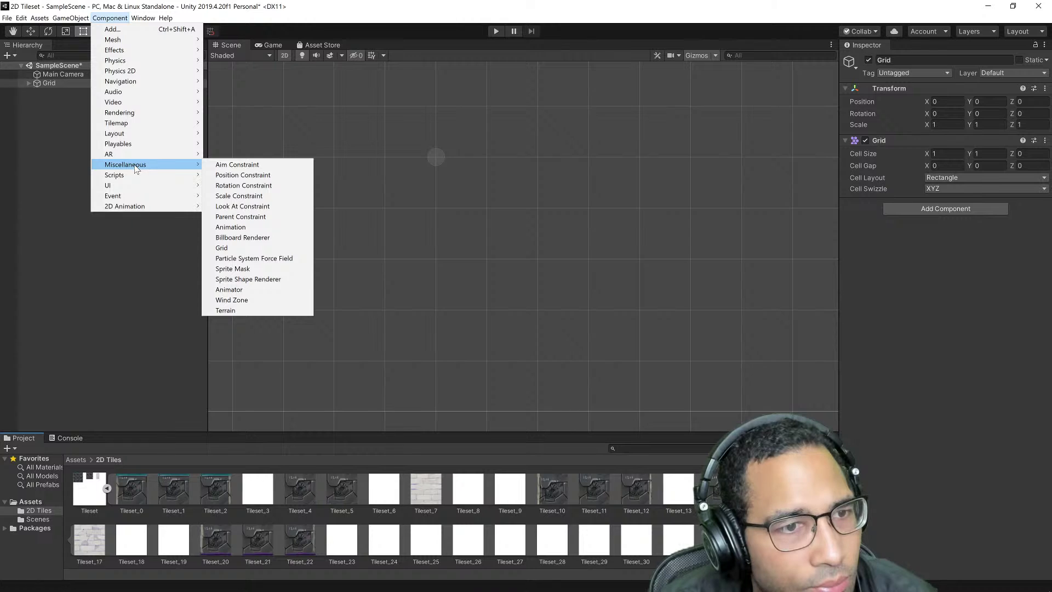
{"action": "mouse_move", "coordinate": [70, 18]}
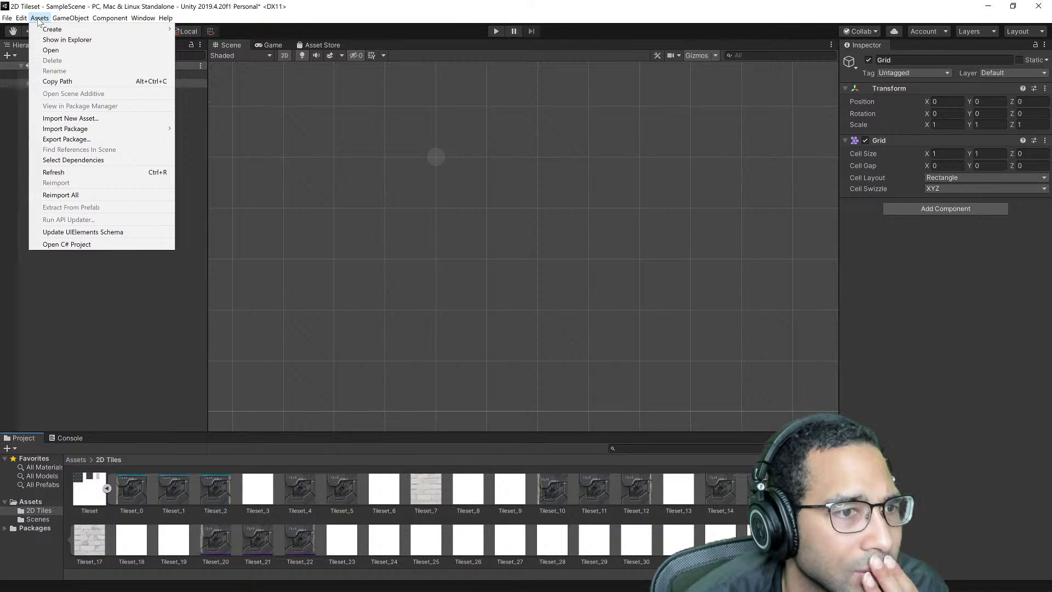
{"action": "left_click", "coordinate": [103, 489]}
{"action": "right_click", "coordinate": [146, 485]}
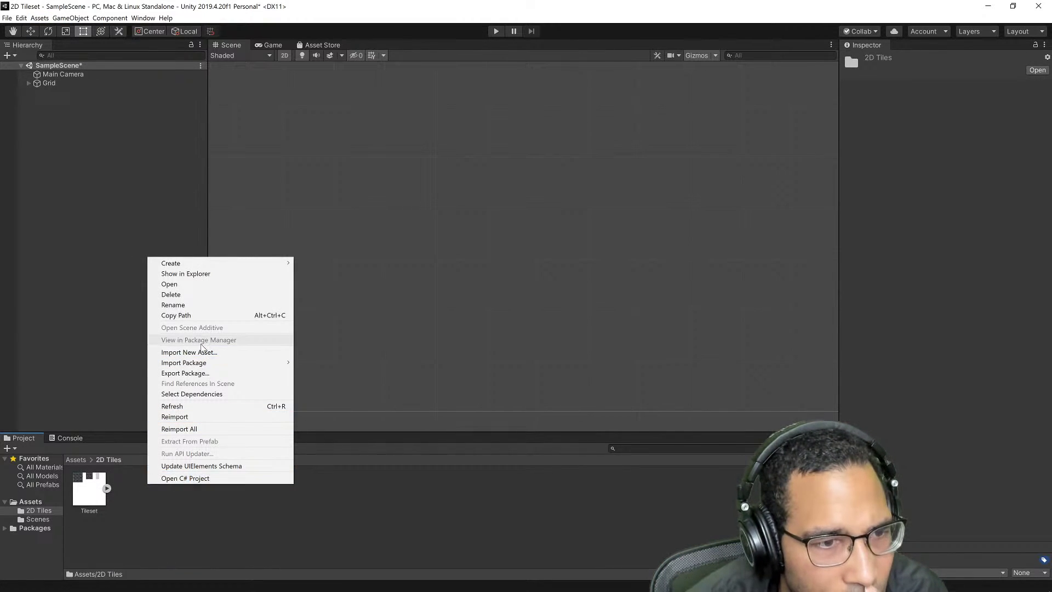
{"action": "mouse_move", "coordinate": [209, 265]}
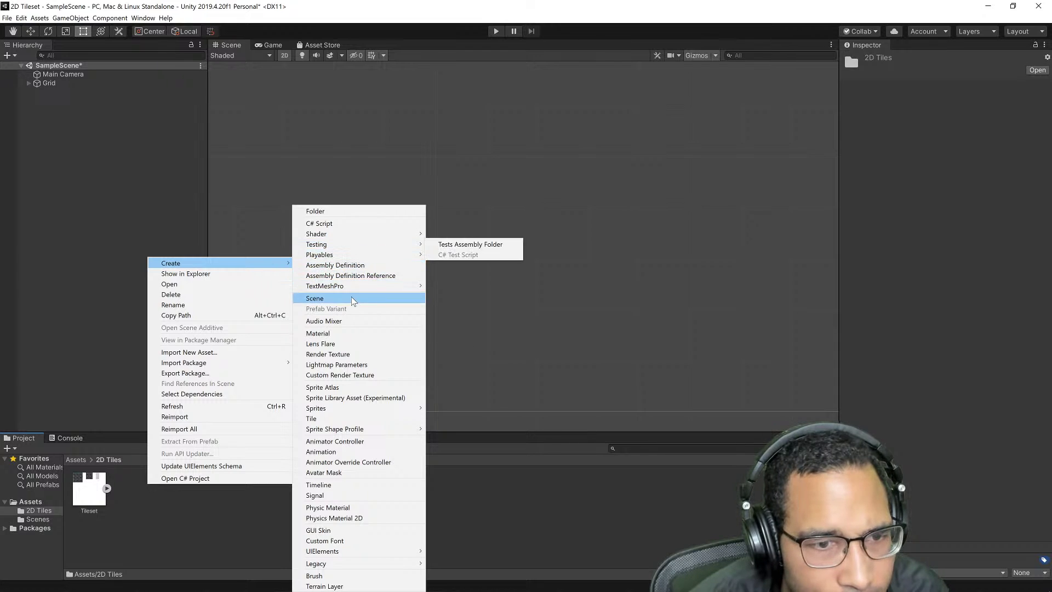
{"action": "mouse_move", "coordinate": [360, 419]}
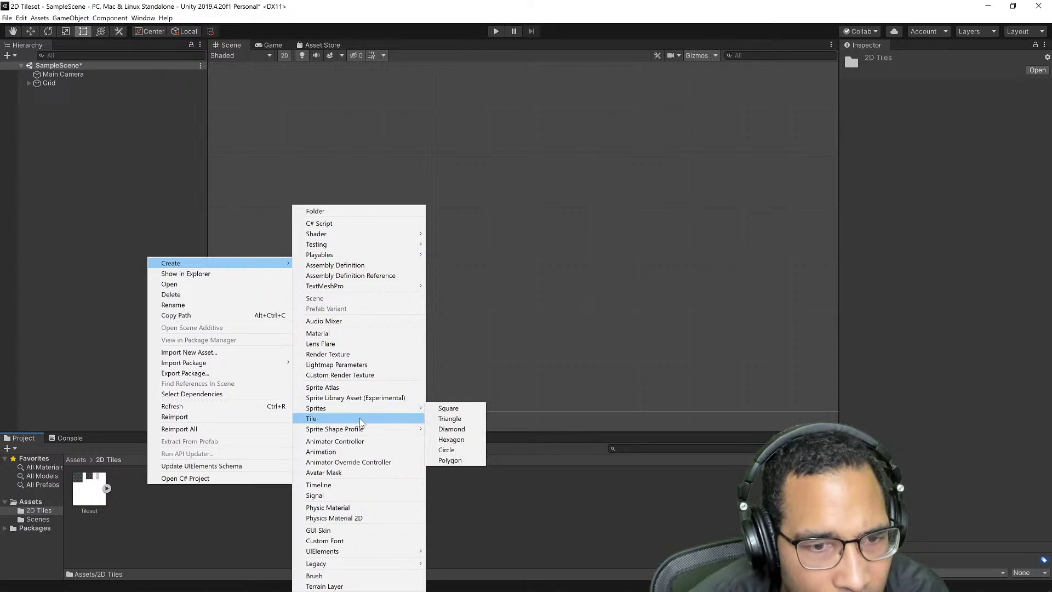
{"action": "left_click", "coordinate": [318, 419]}
{"action": "left_click", "coordinate": [318, 419]}
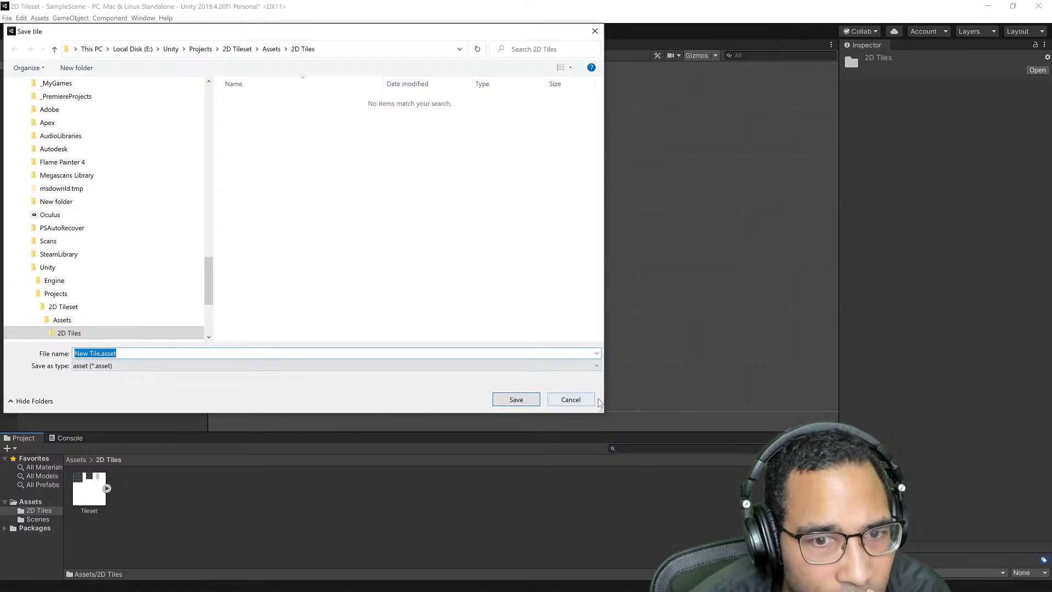
{"action": "left_click", "coordinate": [570, 399]}
View the Tileset image in the external photo viewer and close it again.
{"action": "left_click", "coordinate": [91, 487]}
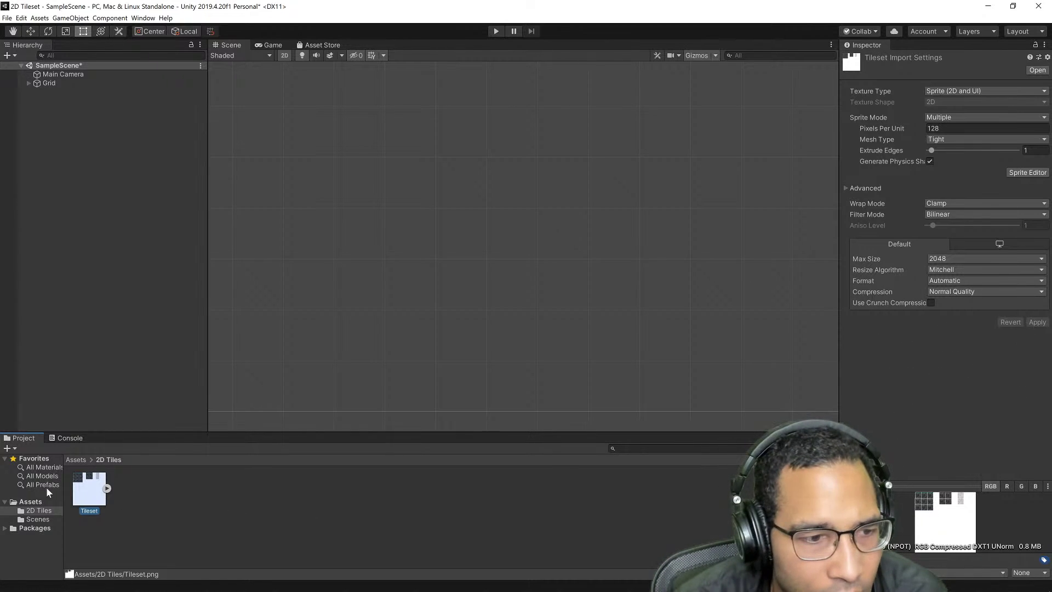
{"action": "double_click", "coordinate": [89, 489]}
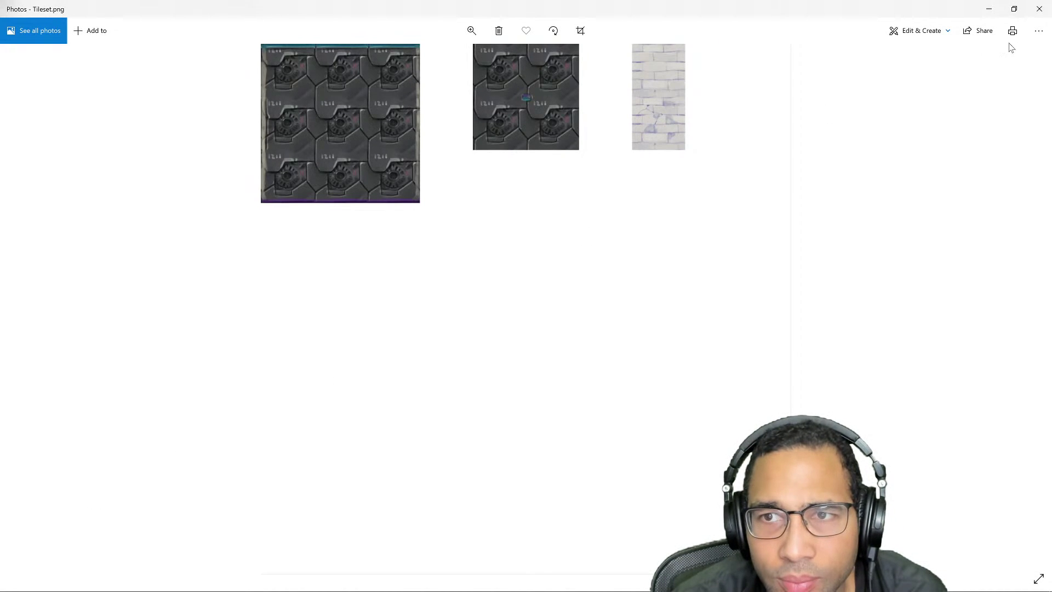
{"action": "left_click", "coordinate": [1039, 9]}
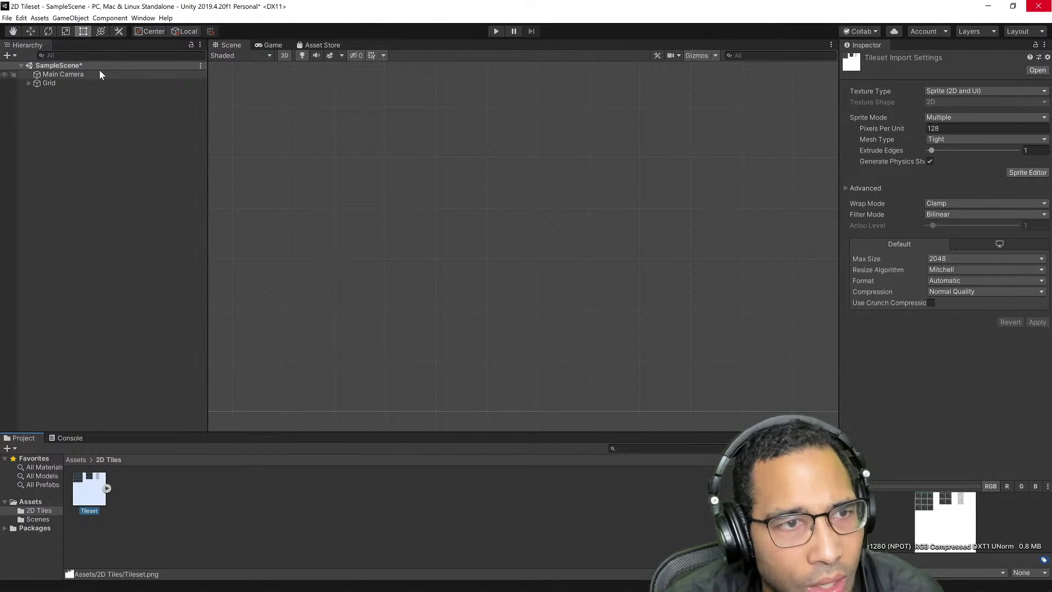
Check the Grid object's cells in the scene, and select and expand the Tileset asset to list its sprites.
{"action": "left_click", "coordinate": [56, 85]}
{"action": "scroll", "coordinate": [422, 172], "scroll_direction": "down", "scroll_amount": 1}
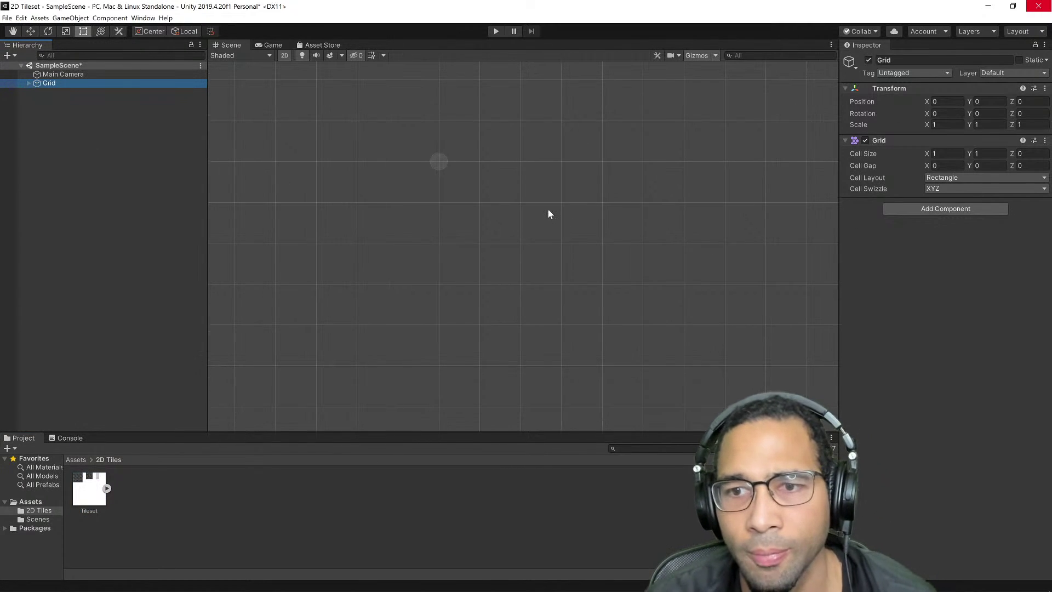
{"action": "scroll", "coordinate": [547, 208], "scroll_direction": "up", "scroll_amount": 2}
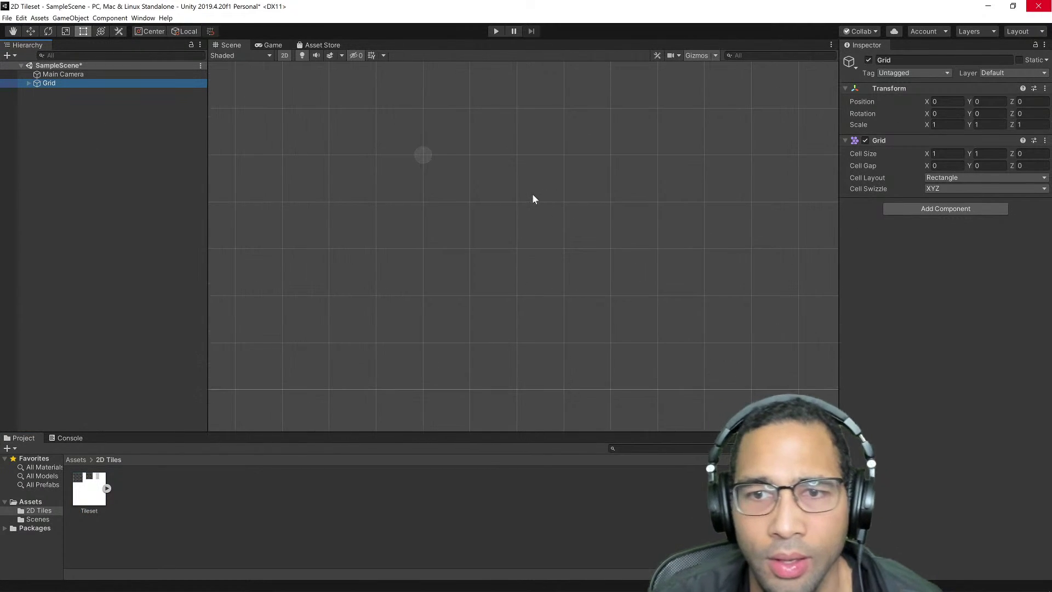
{"action": "left_click", "coordinate": [90, 490]}
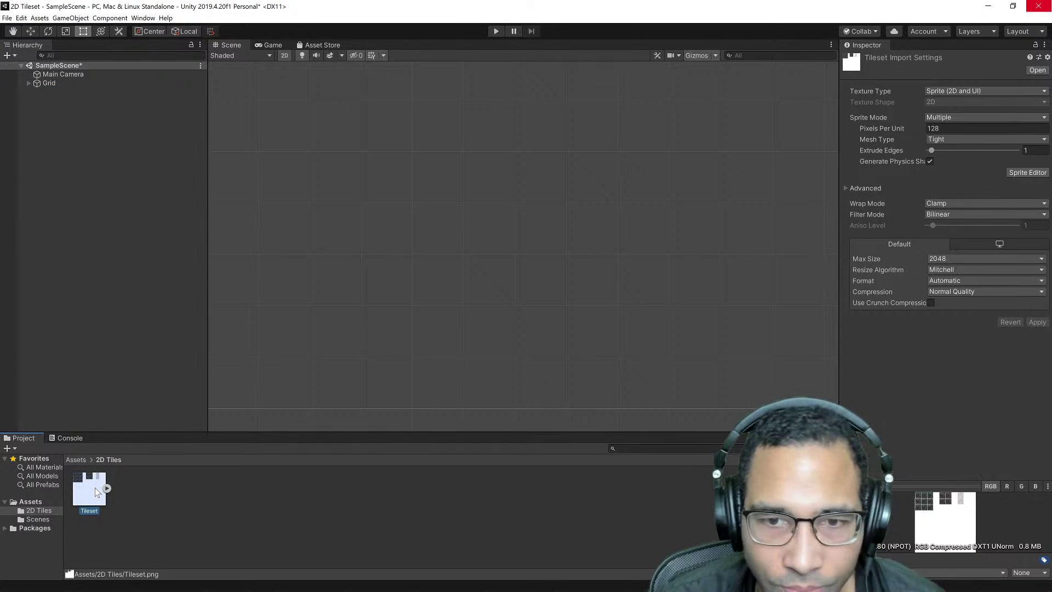
{"action": "left_click", "coordinate": [106, 488]}
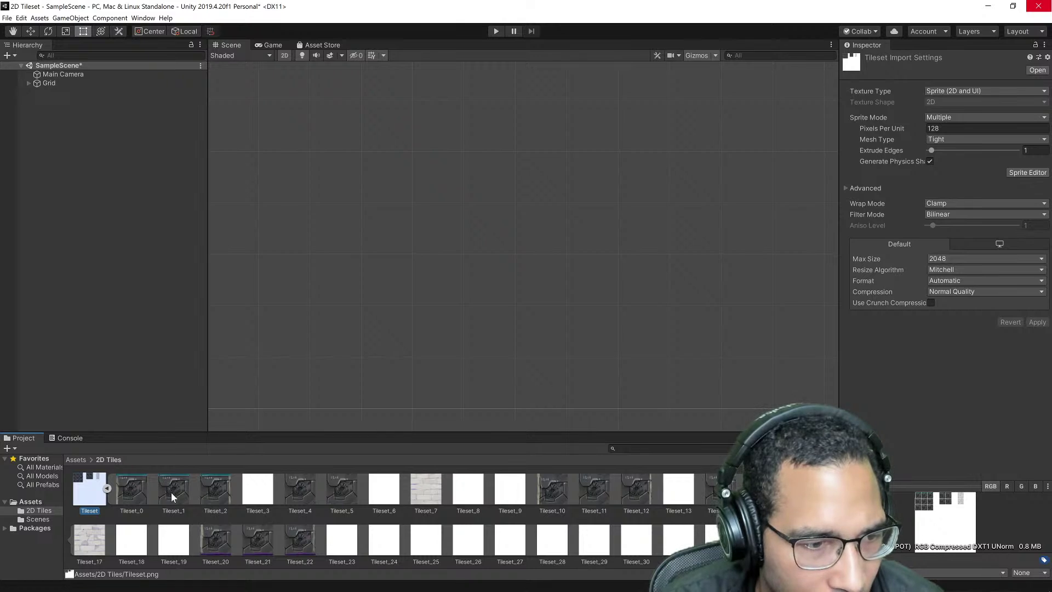
Try placing the Tileset_0 sprite in a grid cell of the scene and undo the placement.
{"action": "left_click", "coordinate": [131, 489]}
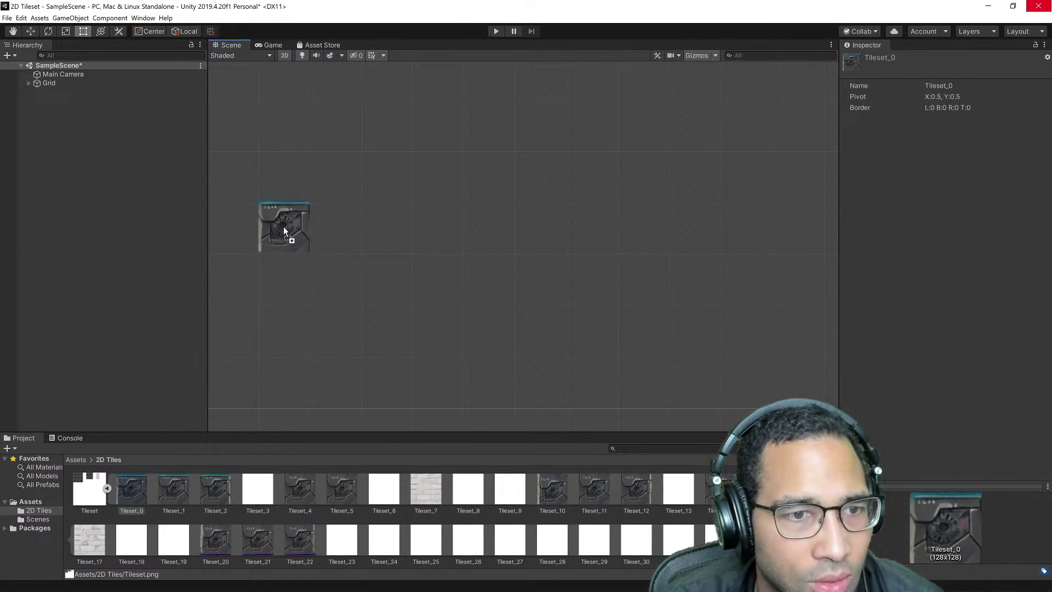
{"action": "left_click_drag", "start_coordinate": [284, 227], "coordinate": [284, 228]}
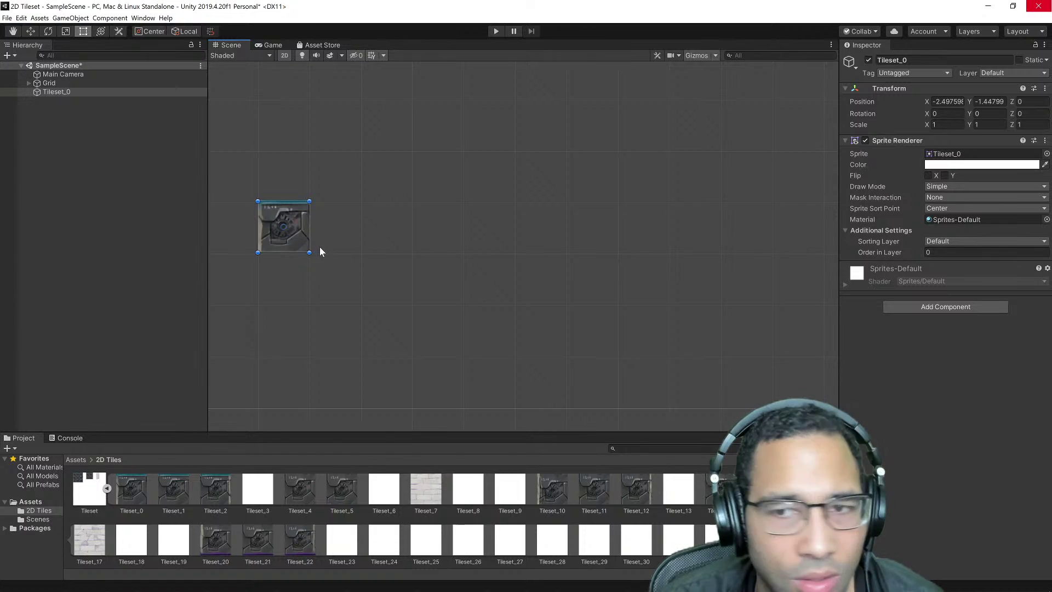
{"action": "key", "text": "ctrl+z"}
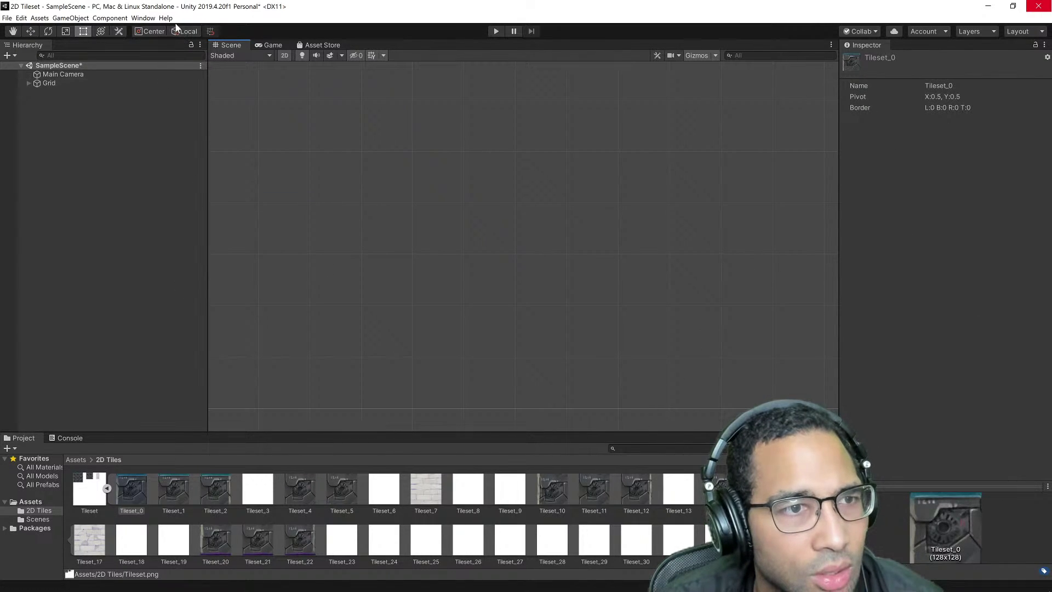
Look through the GameObject, 2D Object and asset creation options, and collapse the Tileset asset's sprite list.
{"action": "left_click", "coordinate": [124, 20]}
{"action": "mouse_move", "coordinate": [74, 20]}
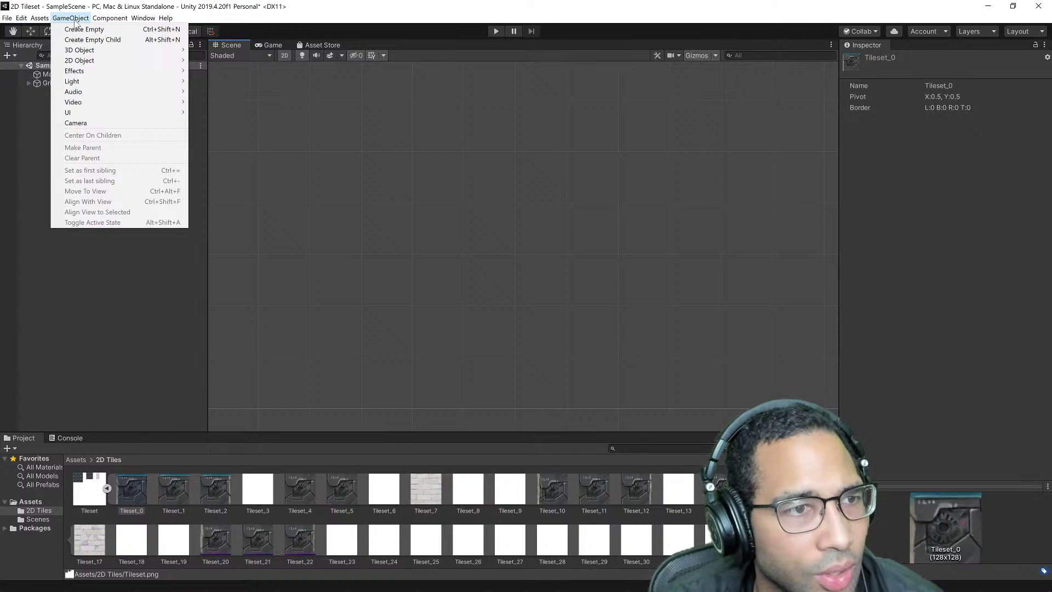
{"action": "mouse_move", "coordinate": [91, 66]}
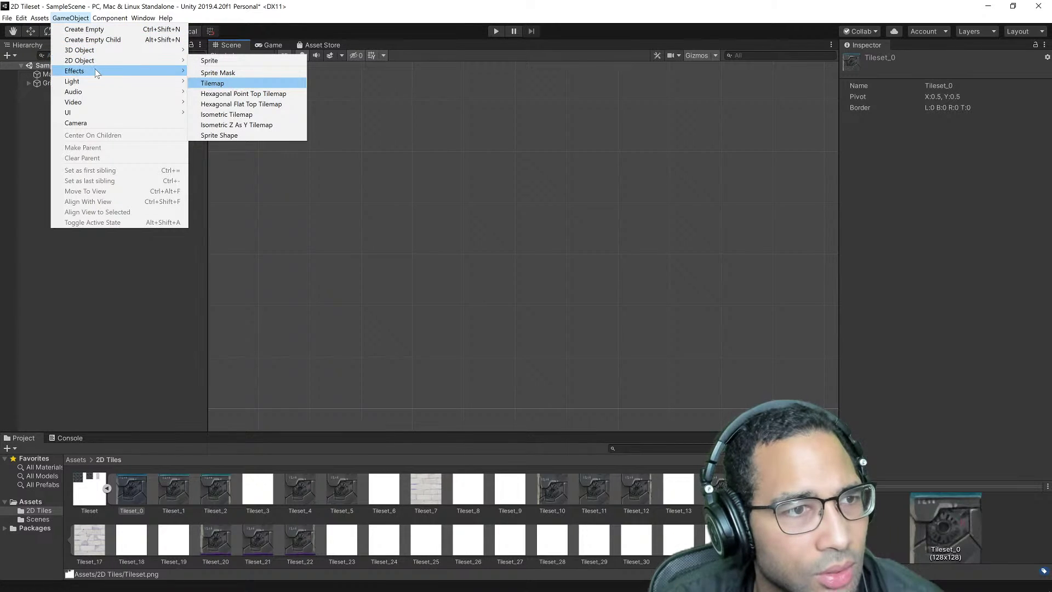
{"action": "mouse_move", "coordinate": [40, 18]}
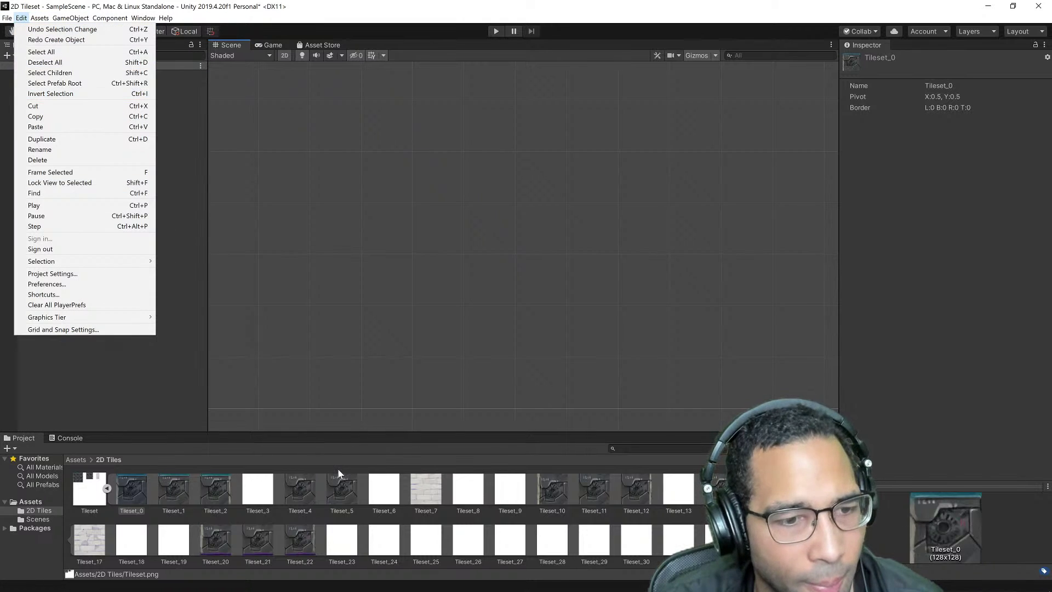
{"action": "left_click", "coordinate": [278, 467]}
{"action": "left_click", "coordinate": [108, 488]}
{"action": "right_click", "coordinate": [145, 487]}
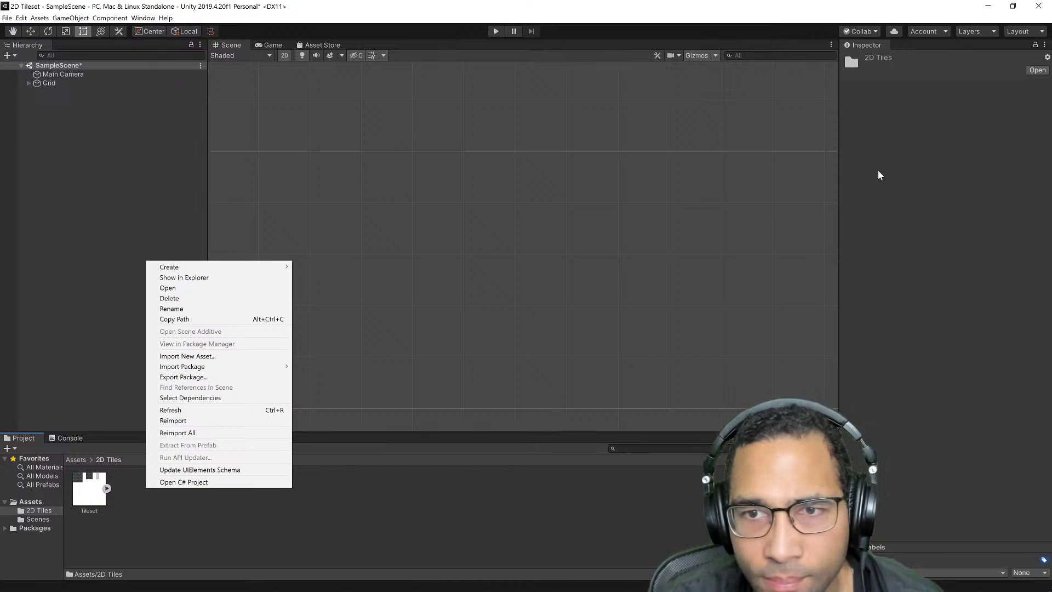
{"action": "left_click", "coordinate": [924, 180]}
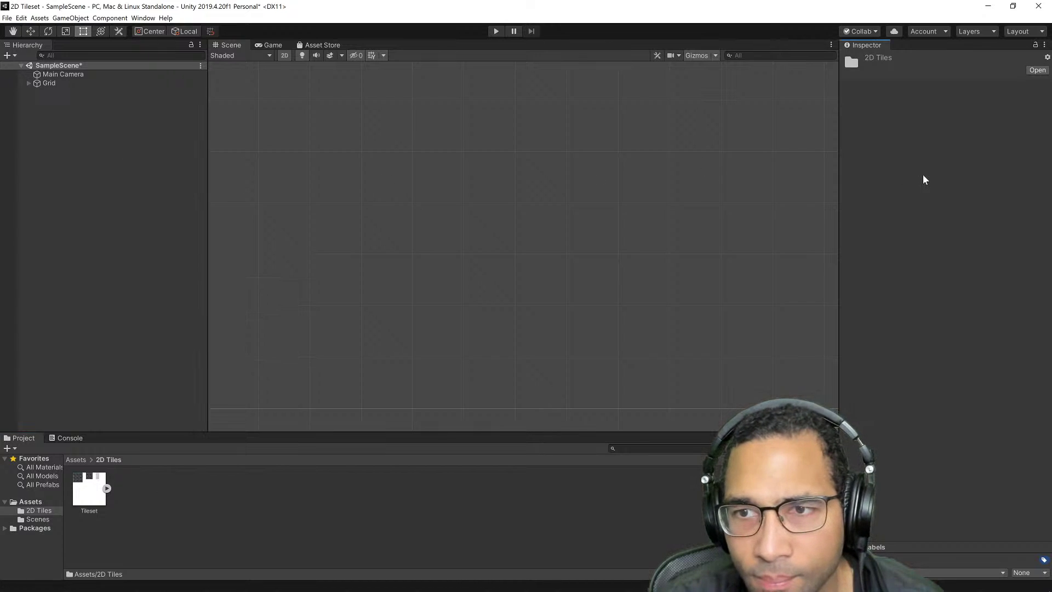
Add an empty GameObject with a Tilemap component to the scene and disable that component.
{"action": "right_click", "coordinate": [88, 167]}
{"action": "mouse_move", "coordinate": [141, 273]}
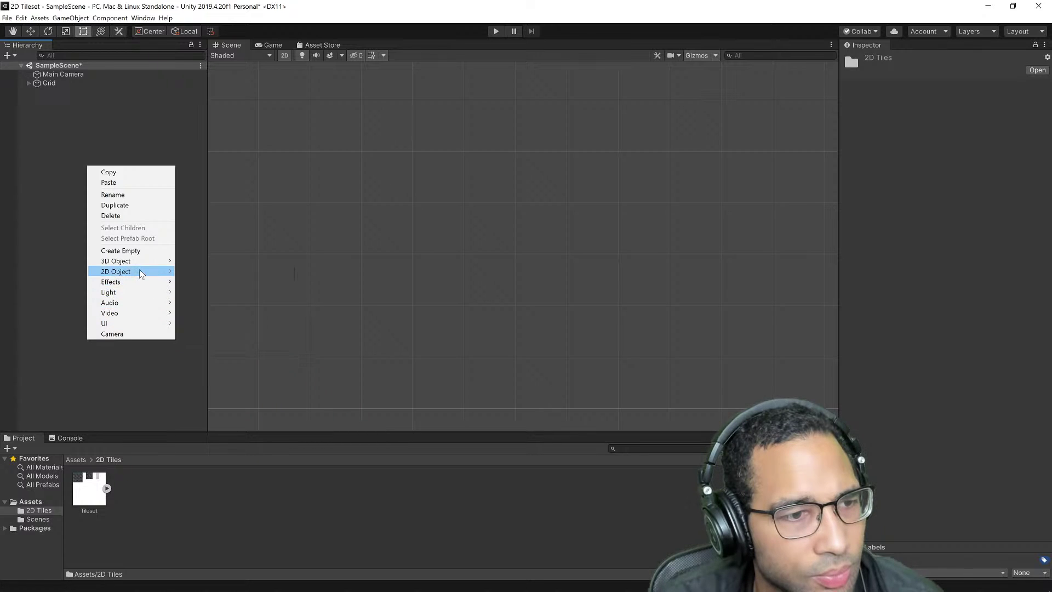
{"action": "left_click", "coordinate": [137, 251]}
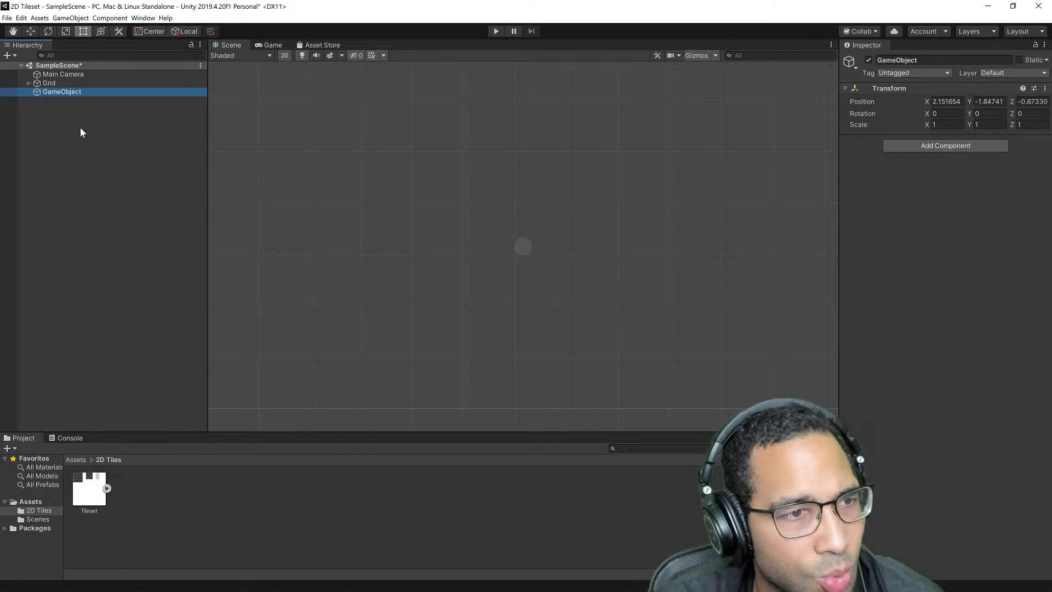
{"action": "left_click", "coordinate": [939, 144]}
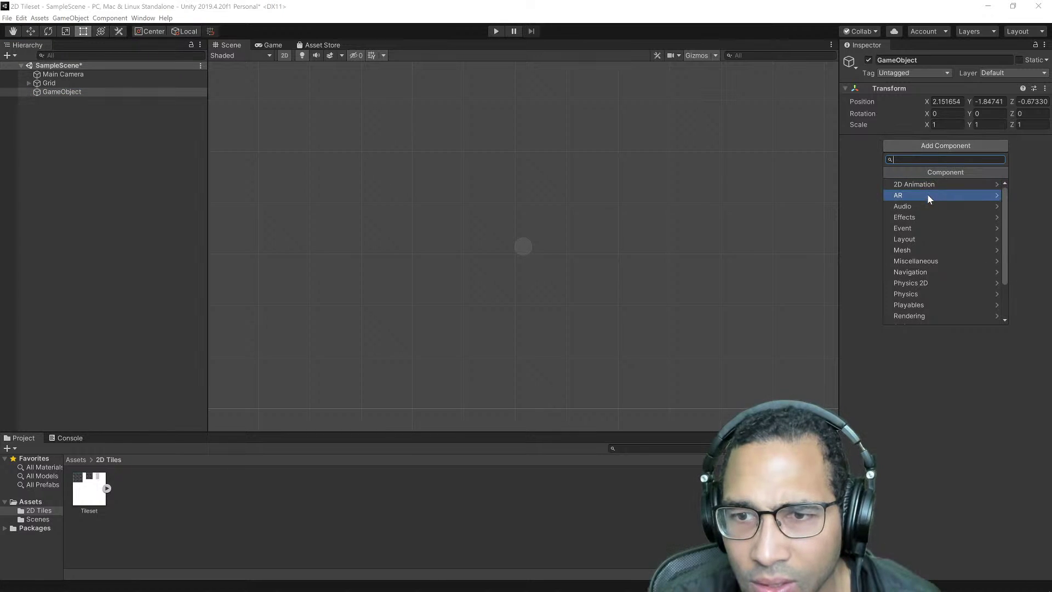
{"action": "type", "text": "tile"}
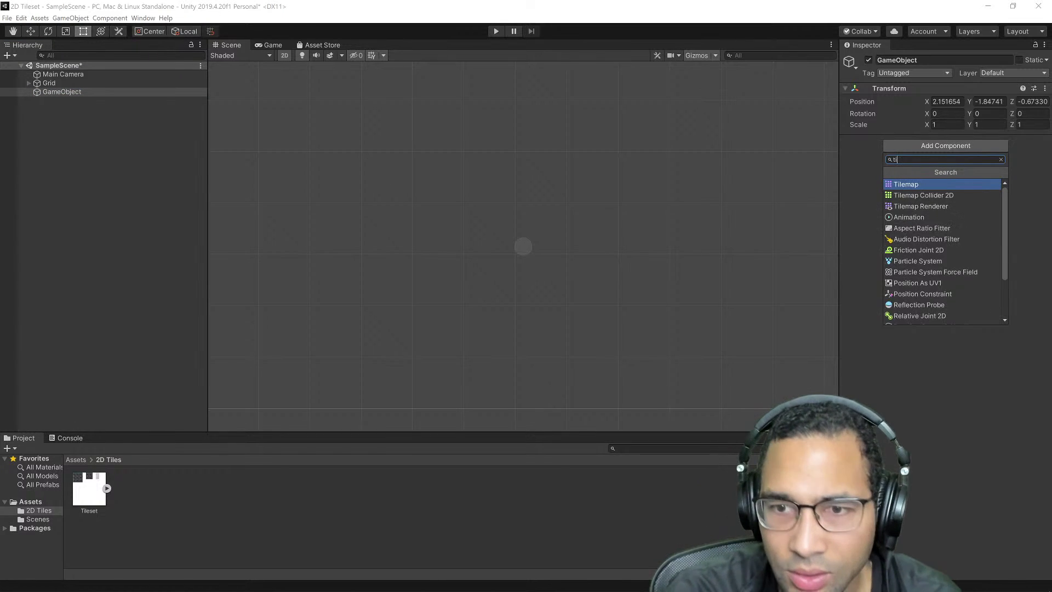
{"action": "left_click", "coordinate": [916, 185]}
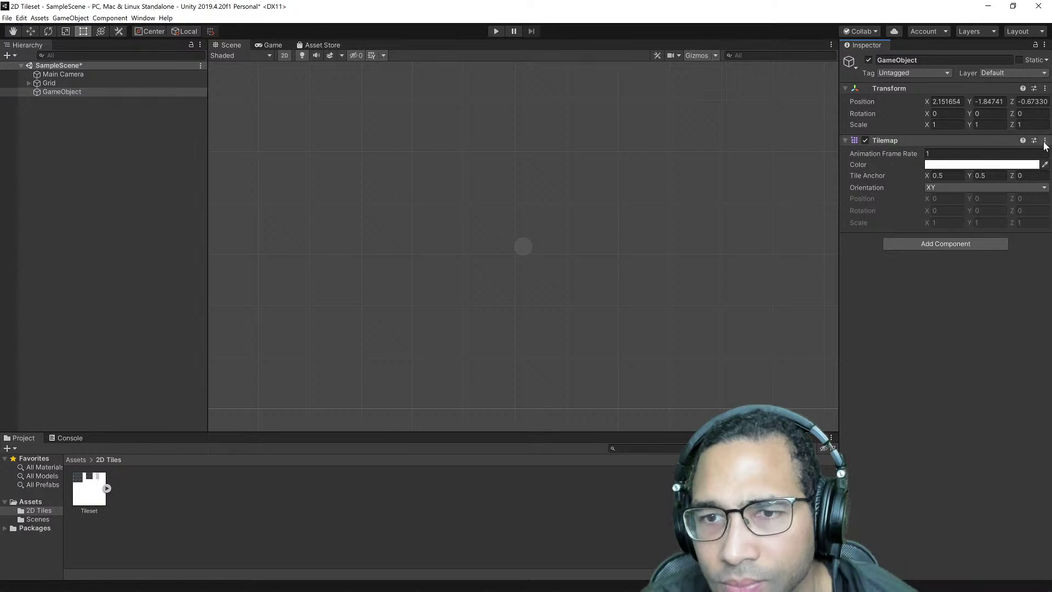
{"action": "left_click", "coordinate": [864, 141]}
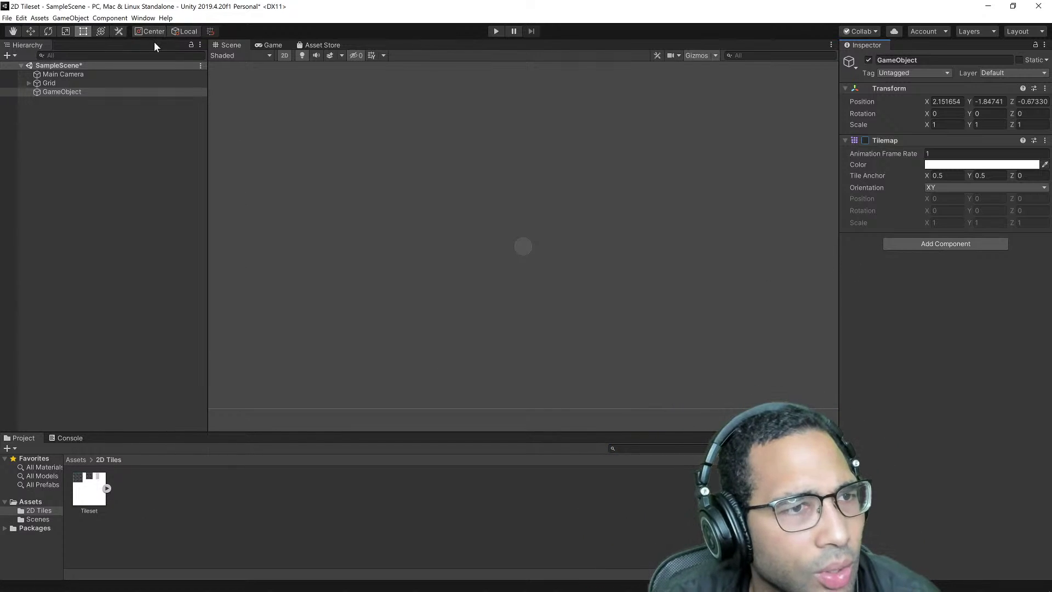
Examine the available component categories for one that could assign the tileset to the new GameObject.
{"action": "left_click", "coordinate": [115, 21]}
{"action": "mouse_move", "coordinate": [131, 62]}
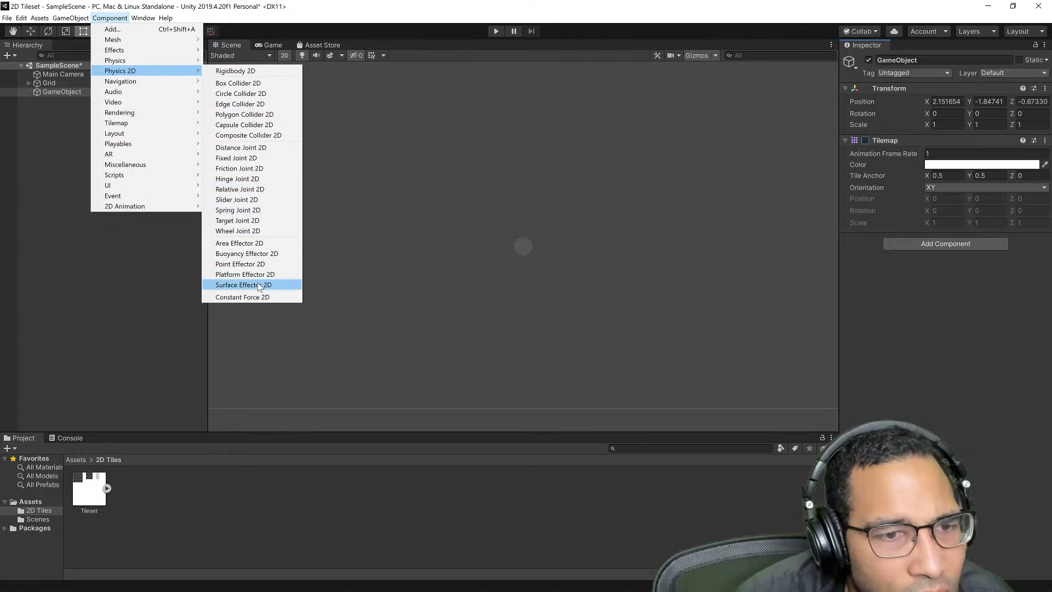
{"action": "mouse_move", "coordinate": [161, 134]}
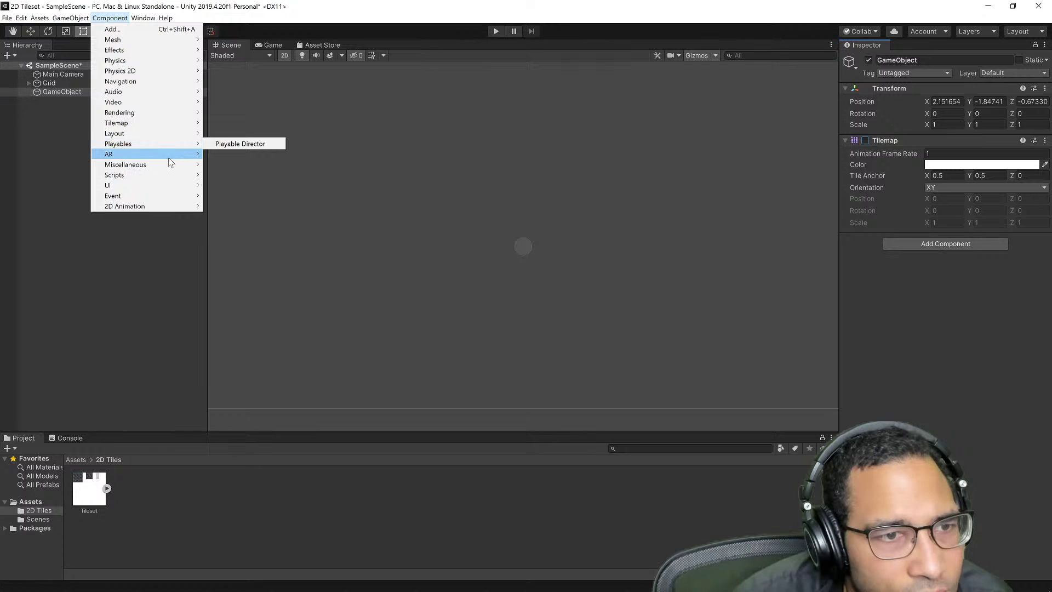
{"action": "mouse_move", "coordinate": [171, 170]}
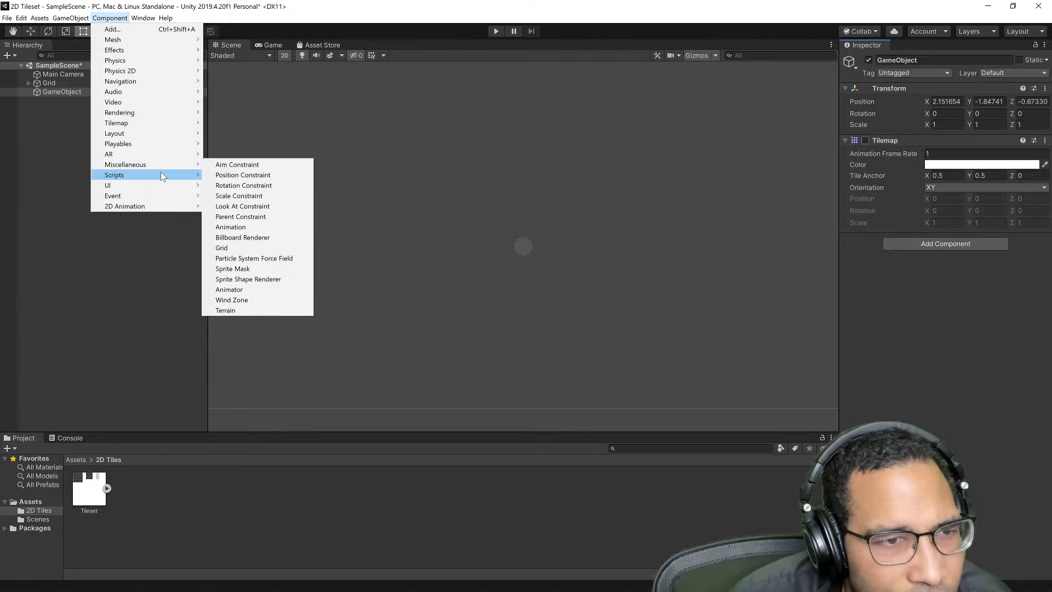
{"action": "mouse_move", "coordinate": [161, 208]}
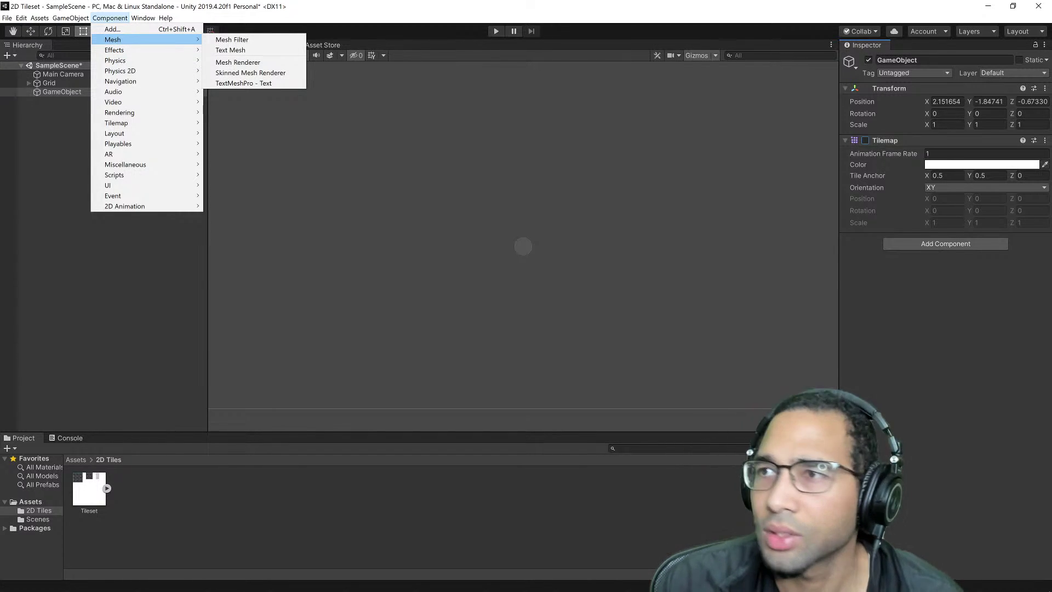
{"action": "key", "text": "Escape"}
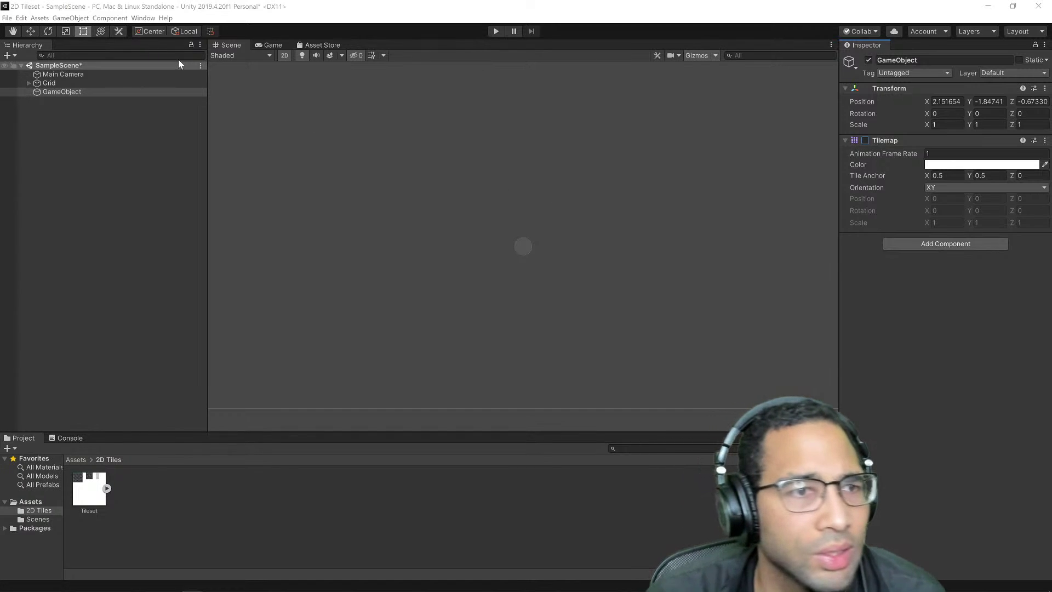
{"action": "left_click", "coordinate": [940, 243]}
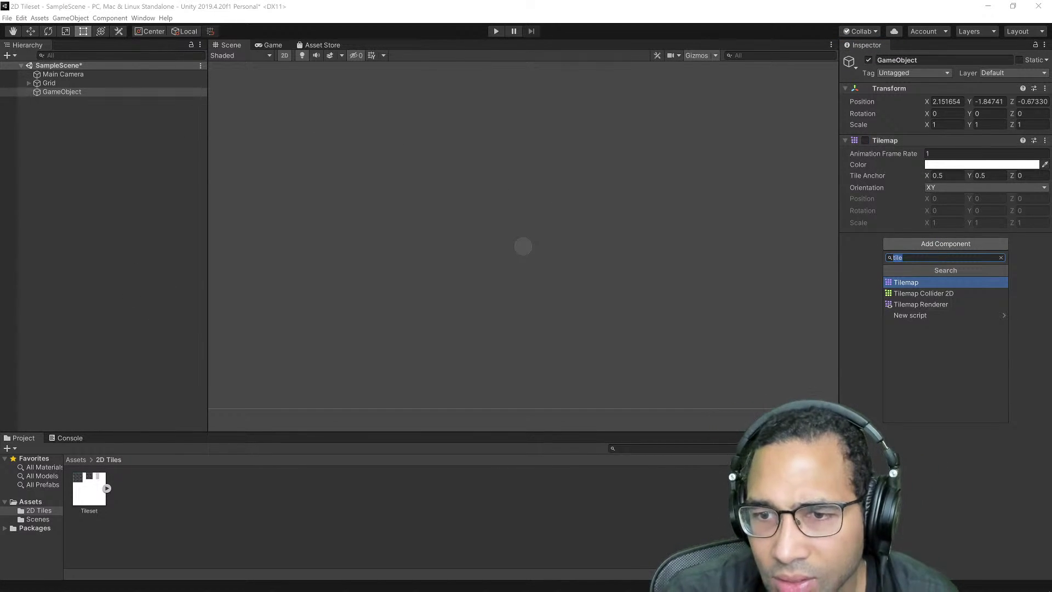
{"action": "left_click", "coordinate": [1001, 258]}
{"action": "left_click", "coordinate": [1030, 278]}
Find and open the Tile Palette window among the 2D tools.
{"action": "left_click", "coordinate": [110, 18]}
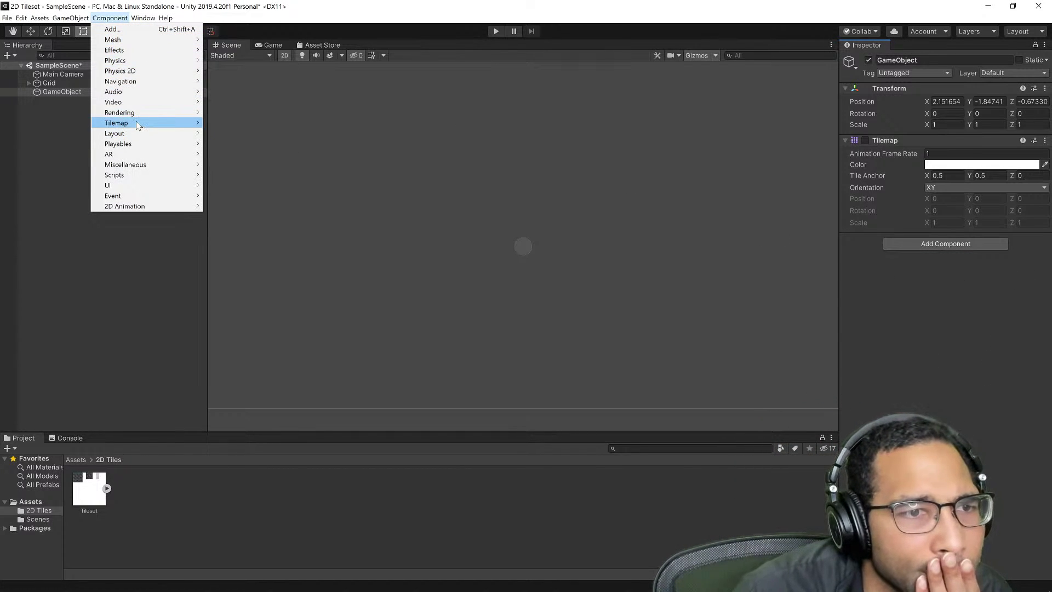
{"action": "mouse_move", "coordinate": [136, 121]}
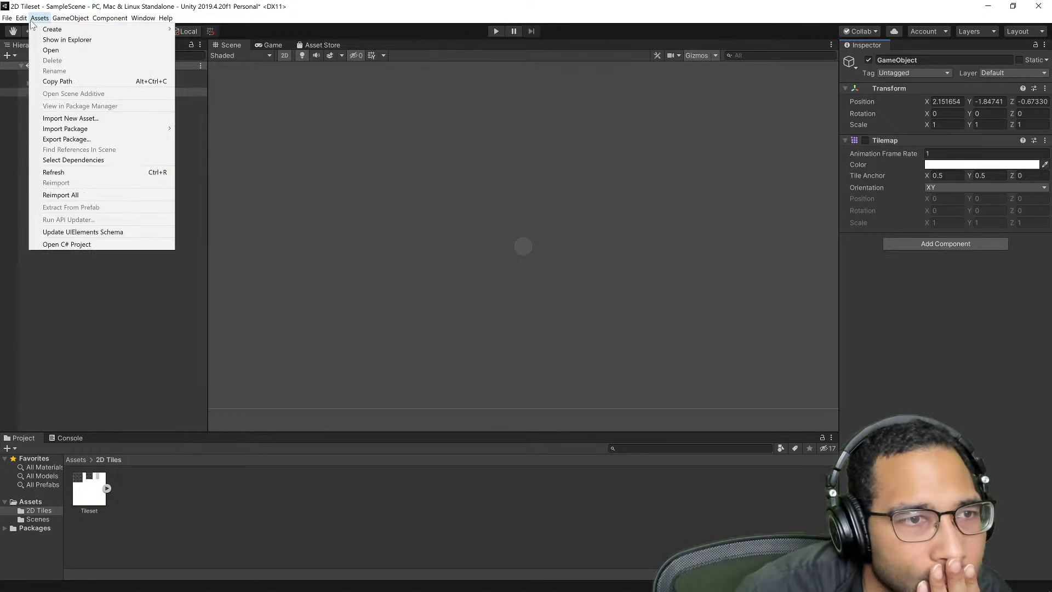
{"action": "key", "text": "Escape"}
{"action": "left_click", "coordinate": [62, 20]}
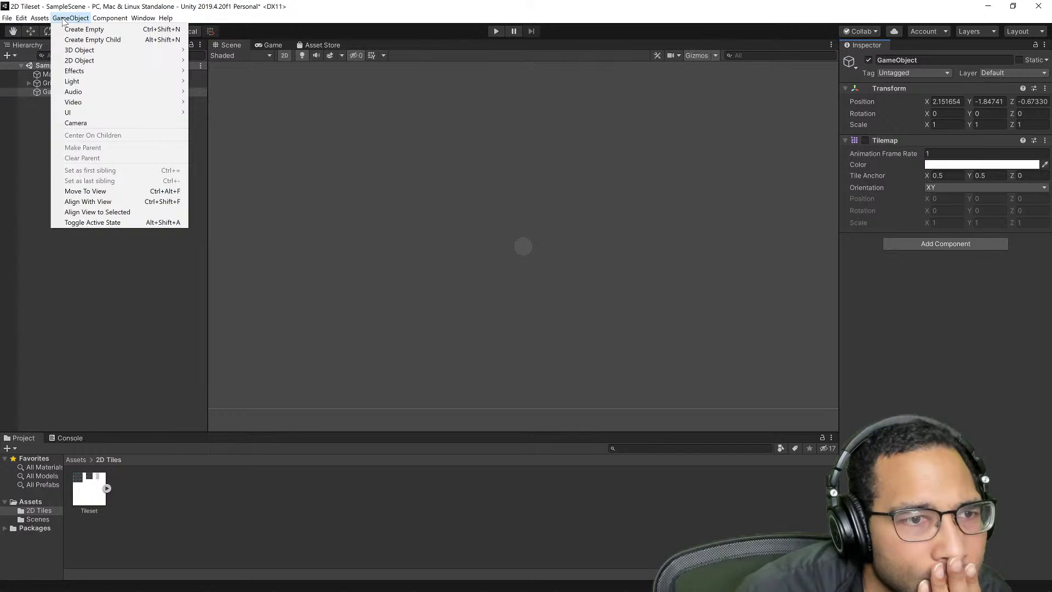
{"action": "mouse_move", "coordinate": [111, 19]}
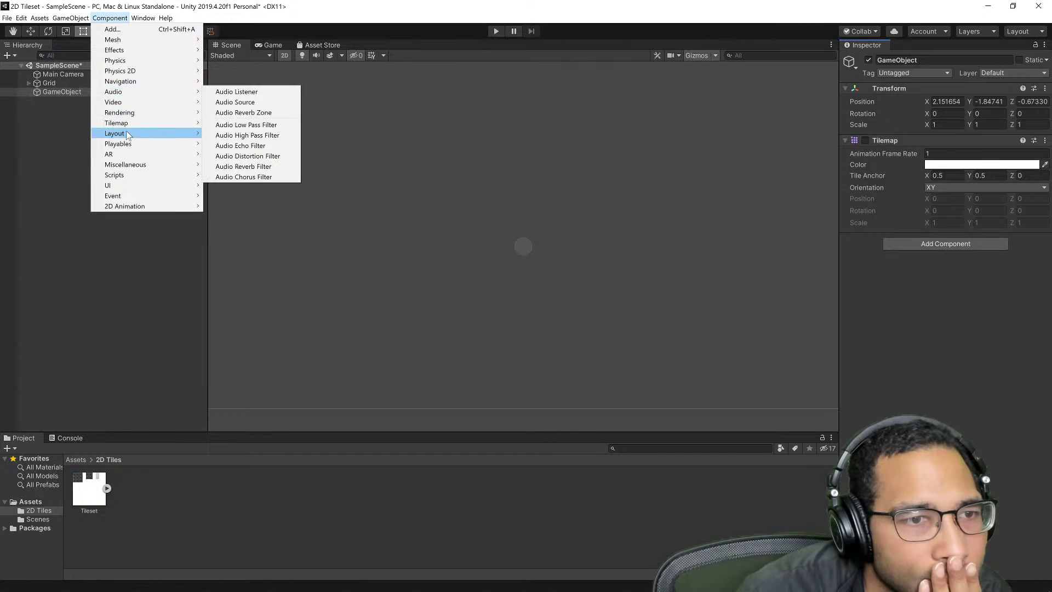
{"action": "mouse_move", "coordinate": [134, 167]}
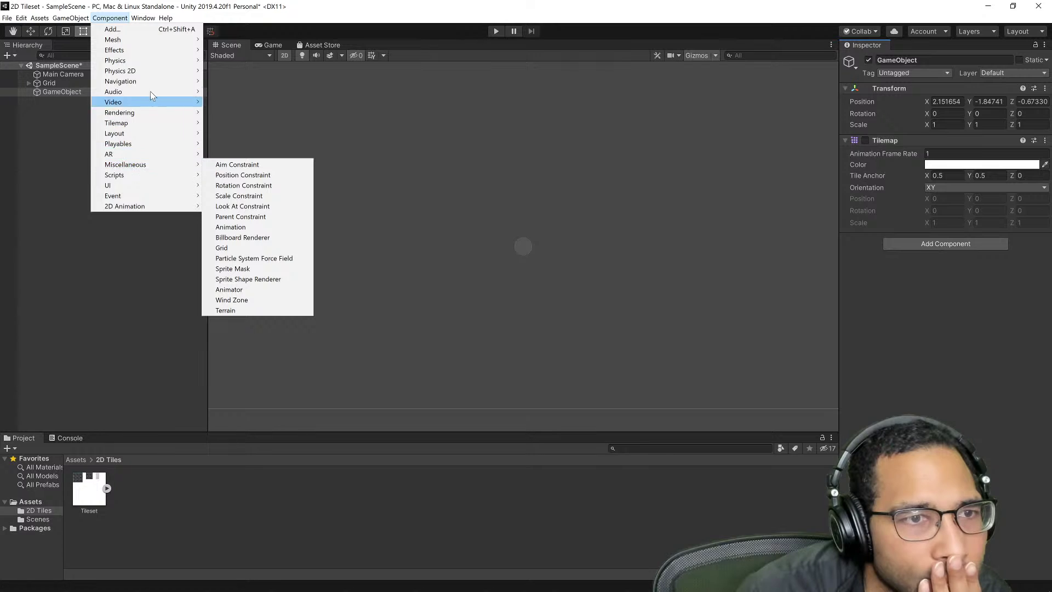
{"action": "mouse_move", "coordinate": [147, 22]}
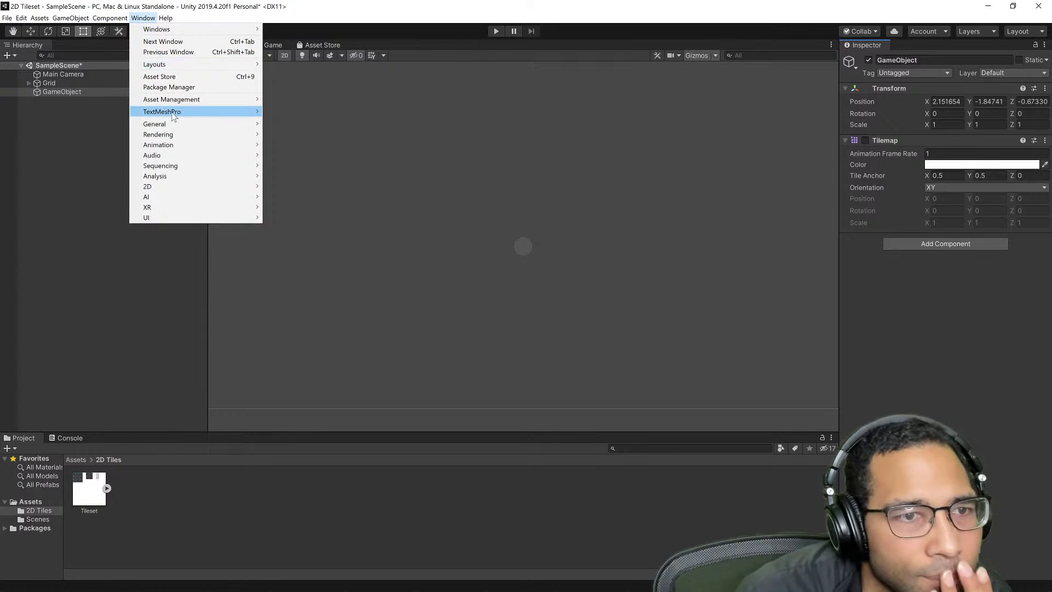
{"action": "mouse_move", "coordinate": [182, 186]}
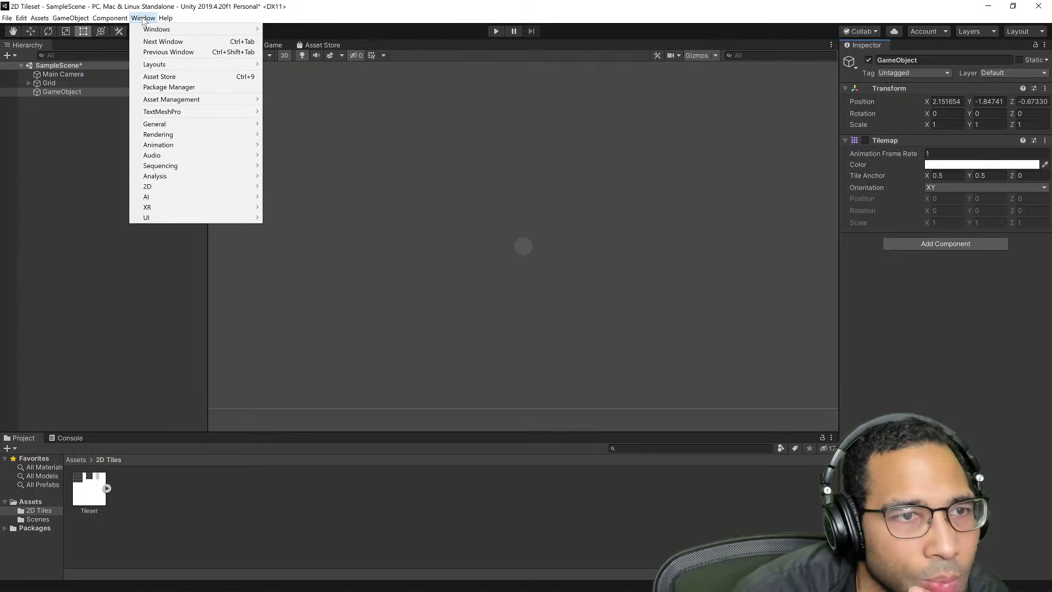
{"action": "left_click", "coordinate": [303, 208]}
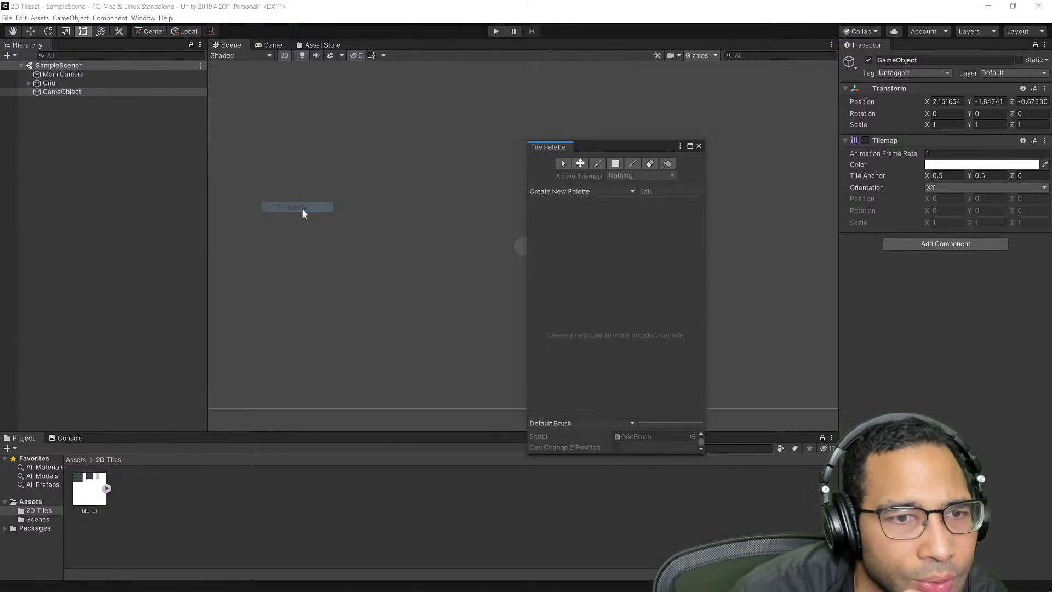
Try creating a tile palette with the default settings and adding the Tileset_0 sprite directly to the empty palette area.
{"action": "left_click", "coordinate": [630, 191]}
{"action": "left_click", "coordinate": [657, 272]}
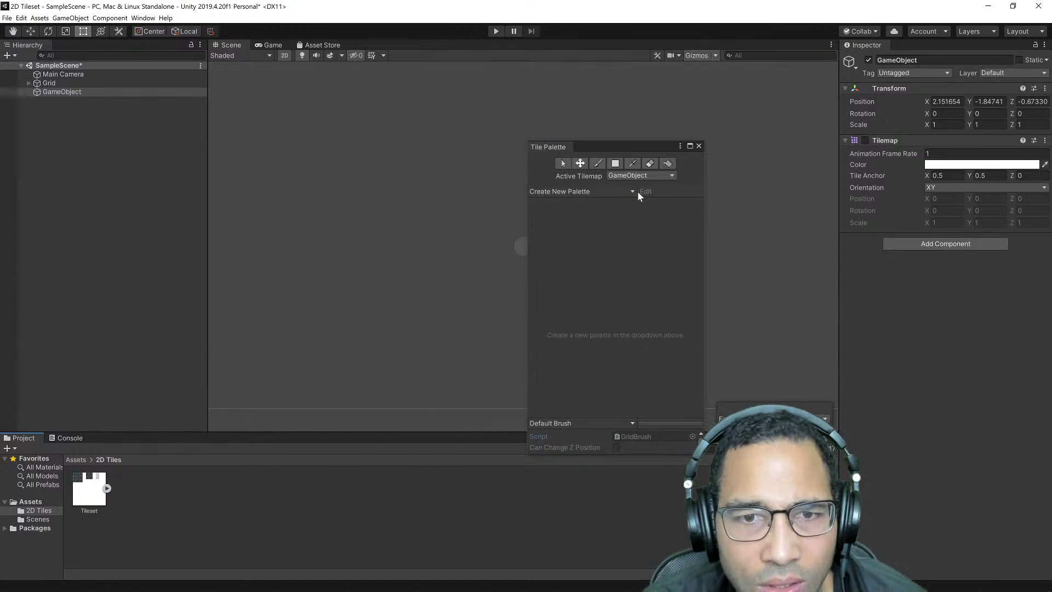
{"action": "left_click", "coordinate": [106, 487]}
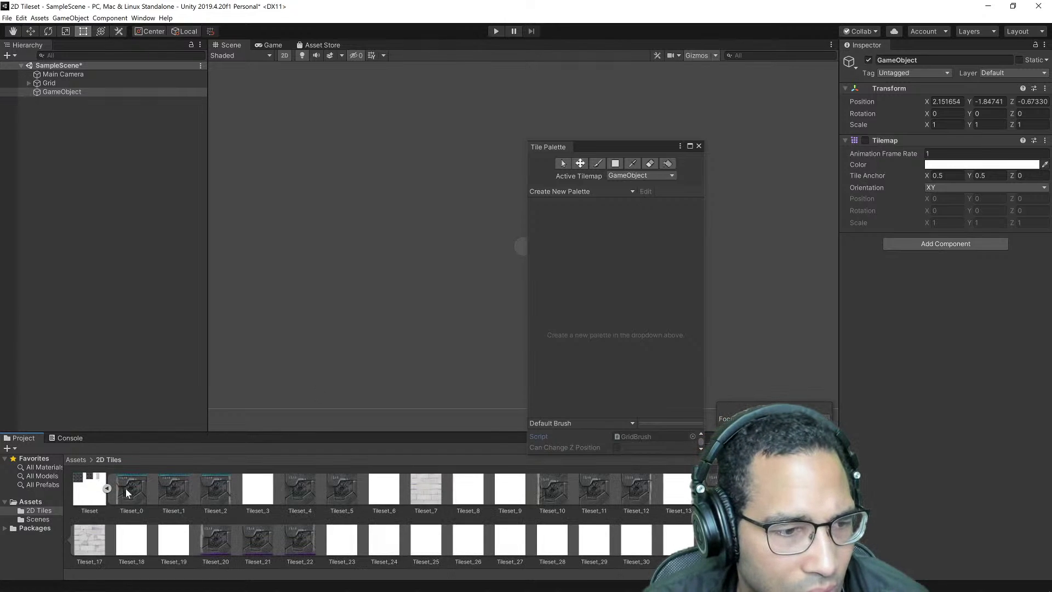
{"action": "left_click_drag", "start_coordinate": [132, 487], "coordinate": [619, 227]}
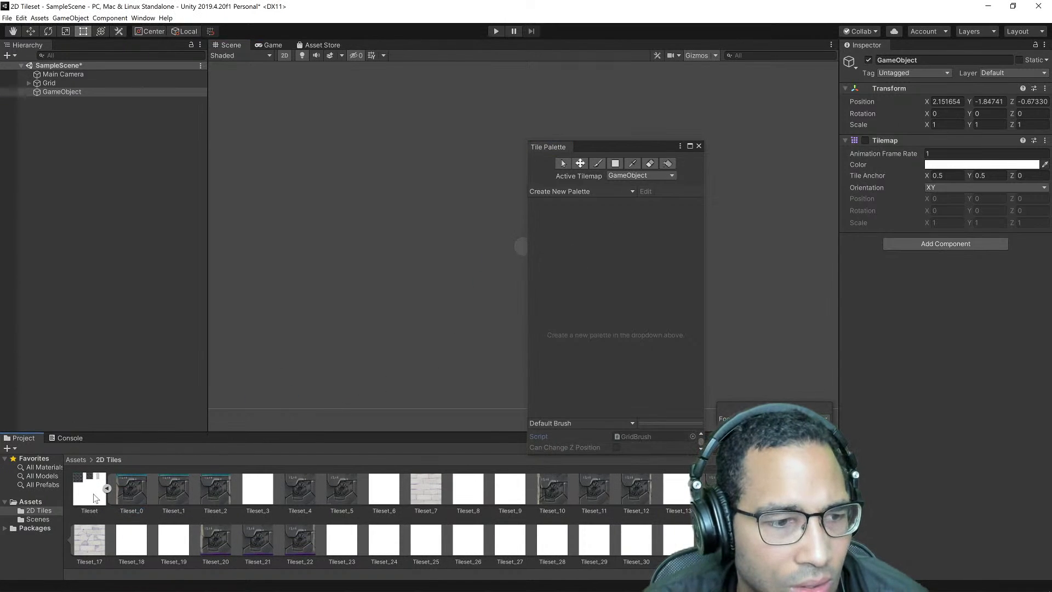
{"action": "right_click", "coordinate": [95, 497]}
{"action": "left_click", "coordinate": [91, 504]}
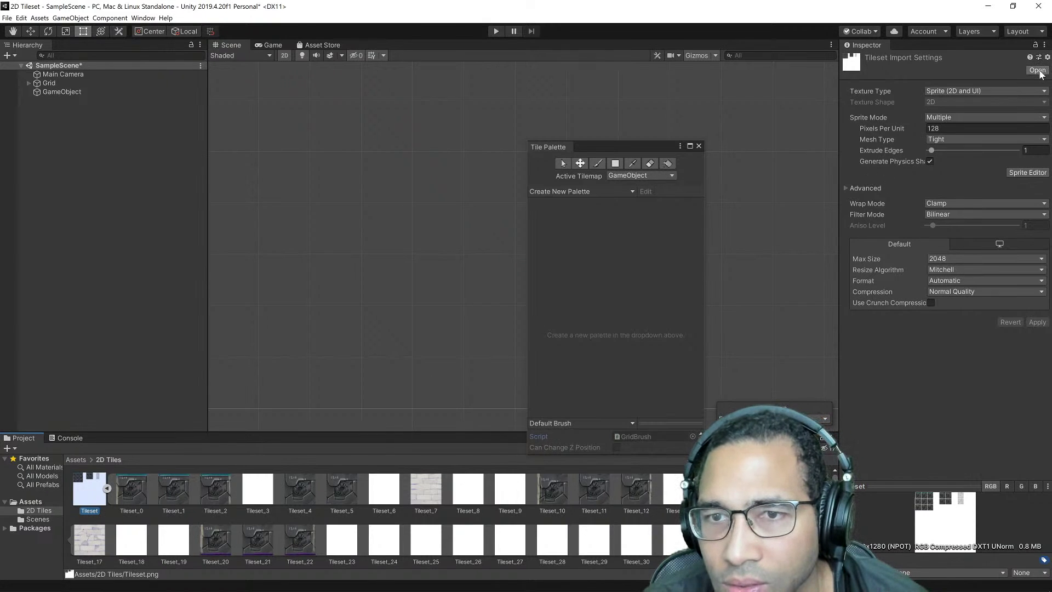
{"action": "left_click", "coordinate": [583, 190]}
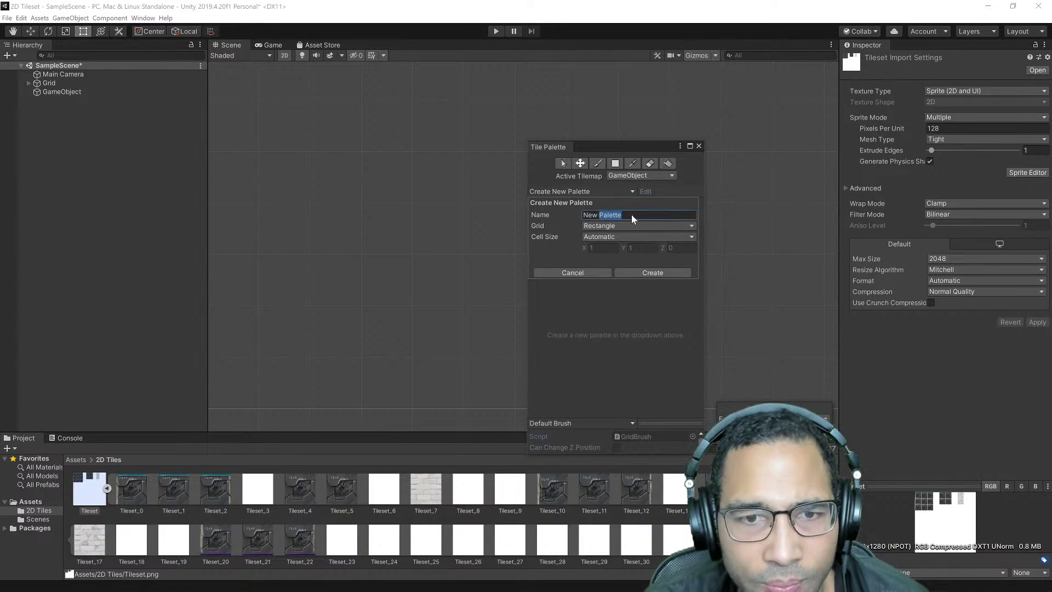
{"action": "left_click_drag", "start_coordinate": [631, 215], "coordinate": [576, 212]}
{"action": "type", "text": "Sci Fi"}
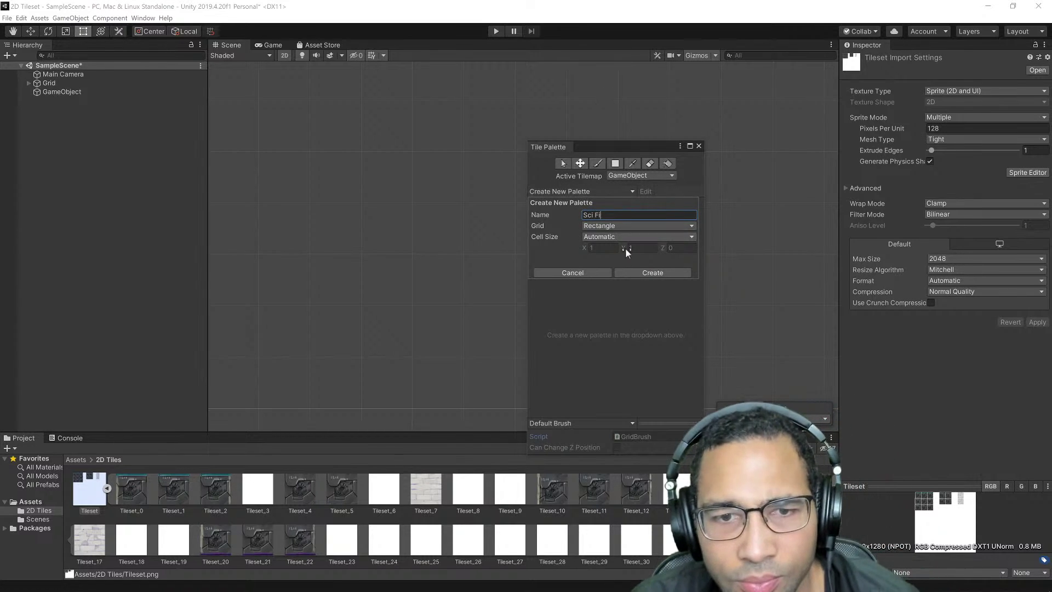
{"action": "left_click", "coordinate": [683, 237]}
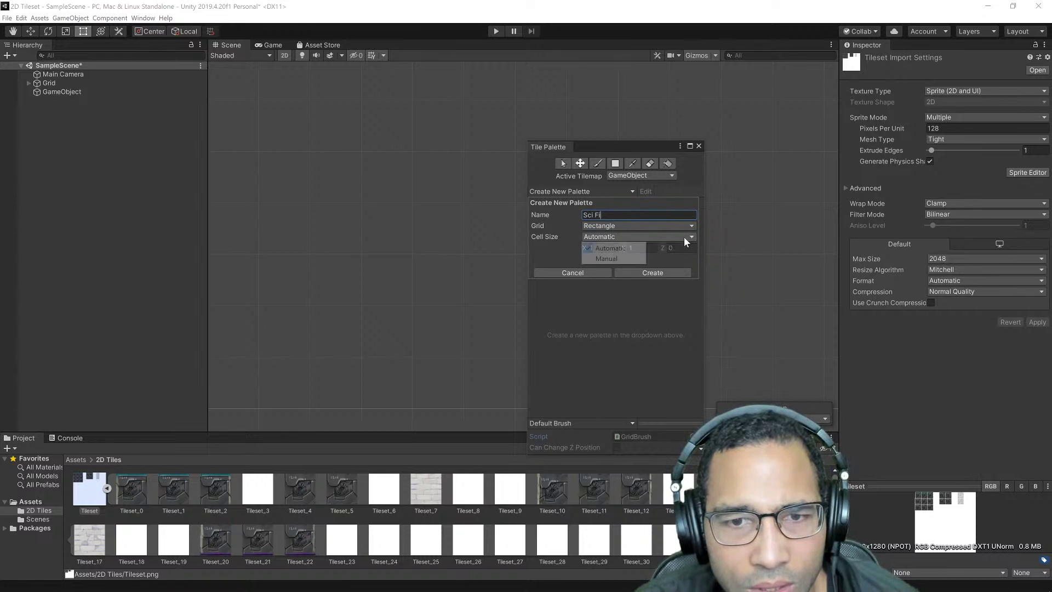
{"action": "left_click", "coordinate": [681, 228]}
{"action": "left_click", "coordinate": [680, 227]}
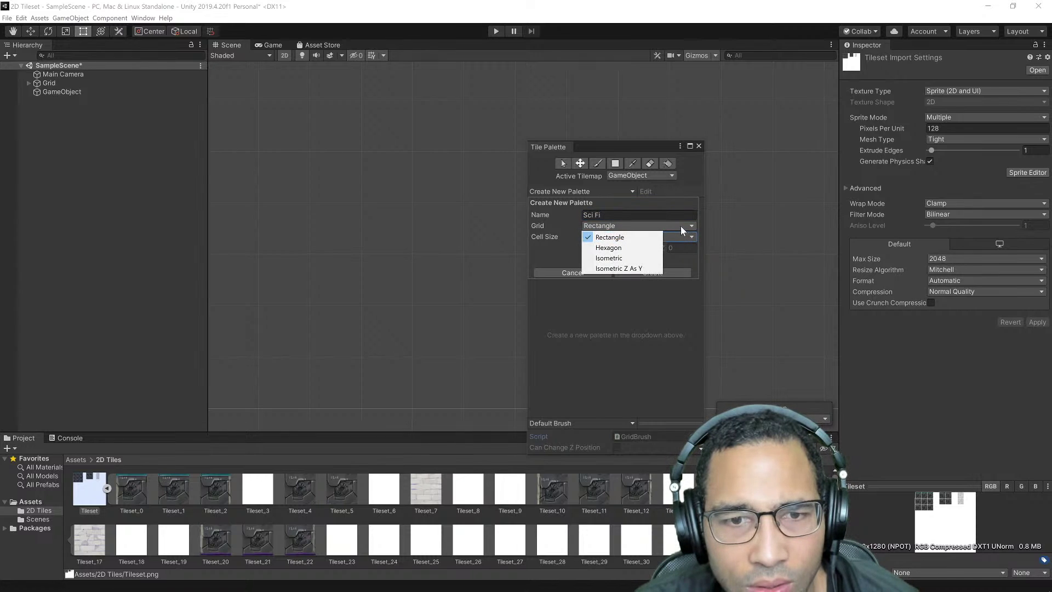
{"action": "left_click", "coordinate": [604, 237]}
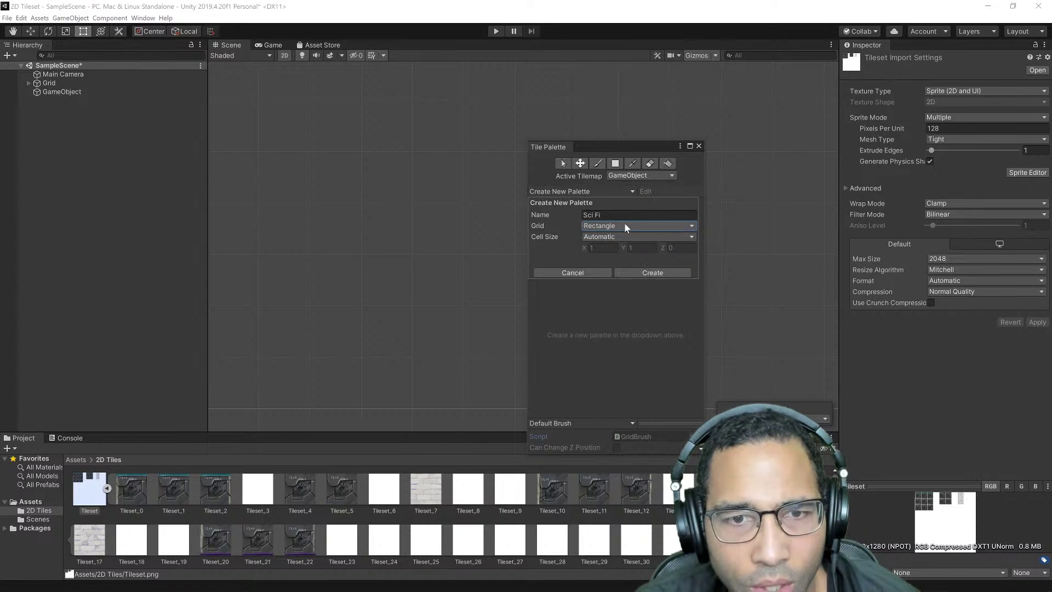
{"action": "left_click", "coordinate": [636, 175]}
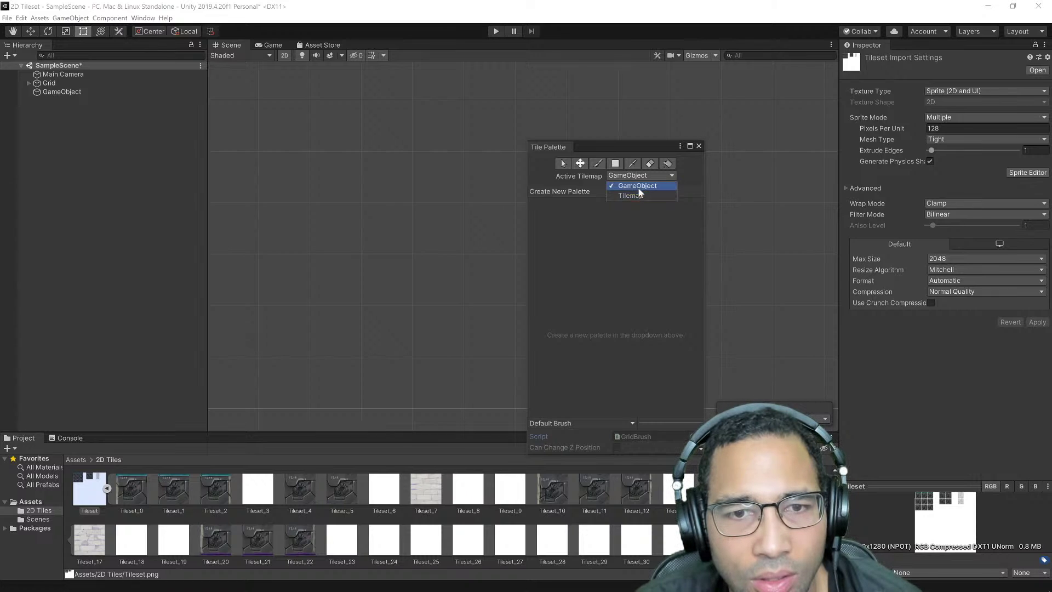
{"action": "left_click", "coordinate": [635, 197]}
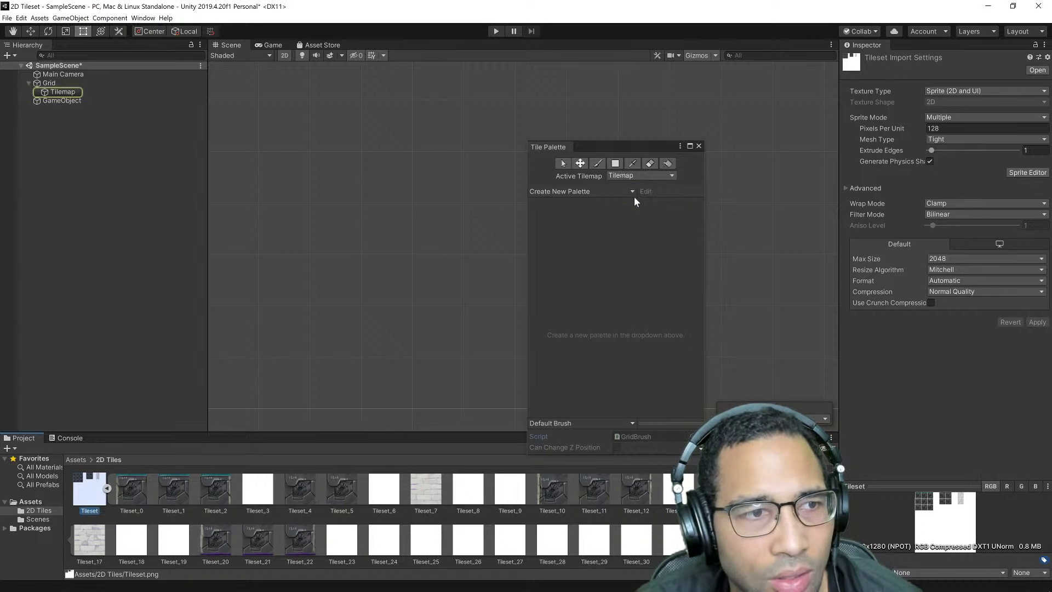
{"action": "left_click", "coordinate": [632, 176]}
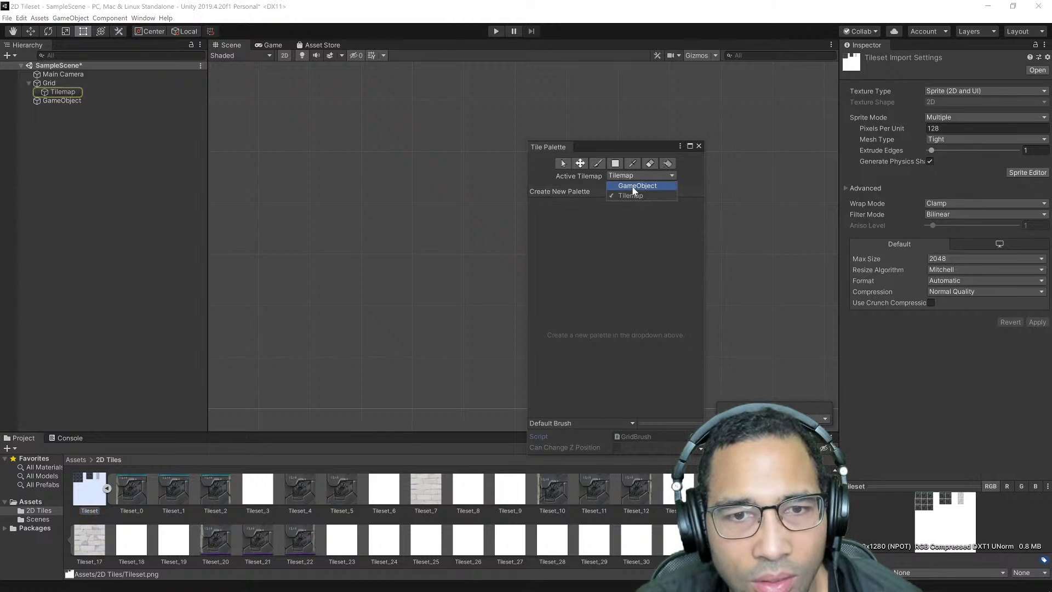
{"action": "left_click", "coordinate": [617, 198]}
Create a tile palette named Sci Fi with a rectangle grid and automatic cell size, saved in the 2D Tiles folder.
{"action": "left_click", "coordinate": [616, 188]}
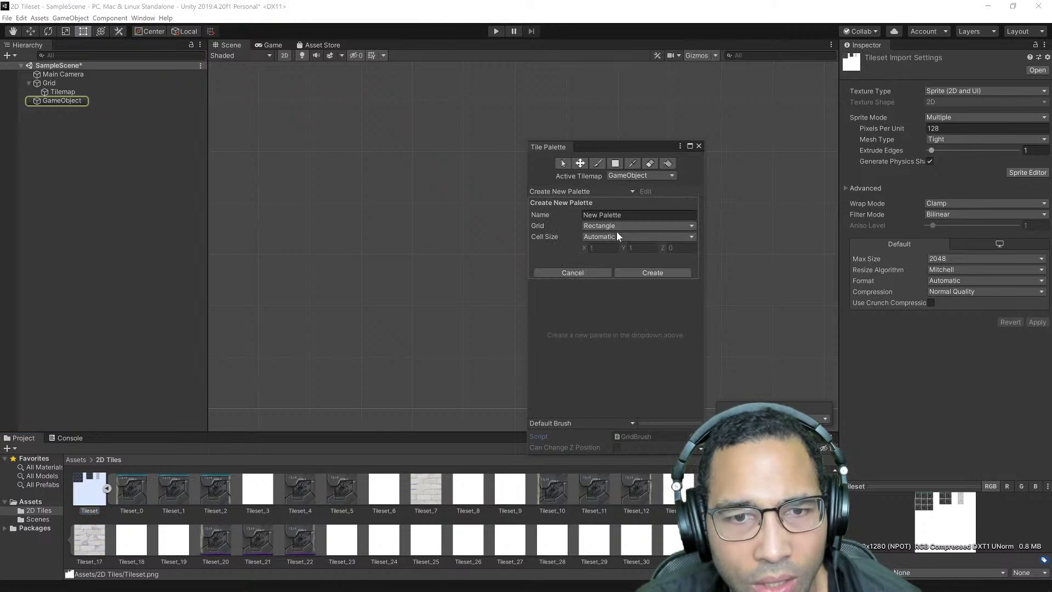
{"action": "left_click", "coordinate": [629, 214]}
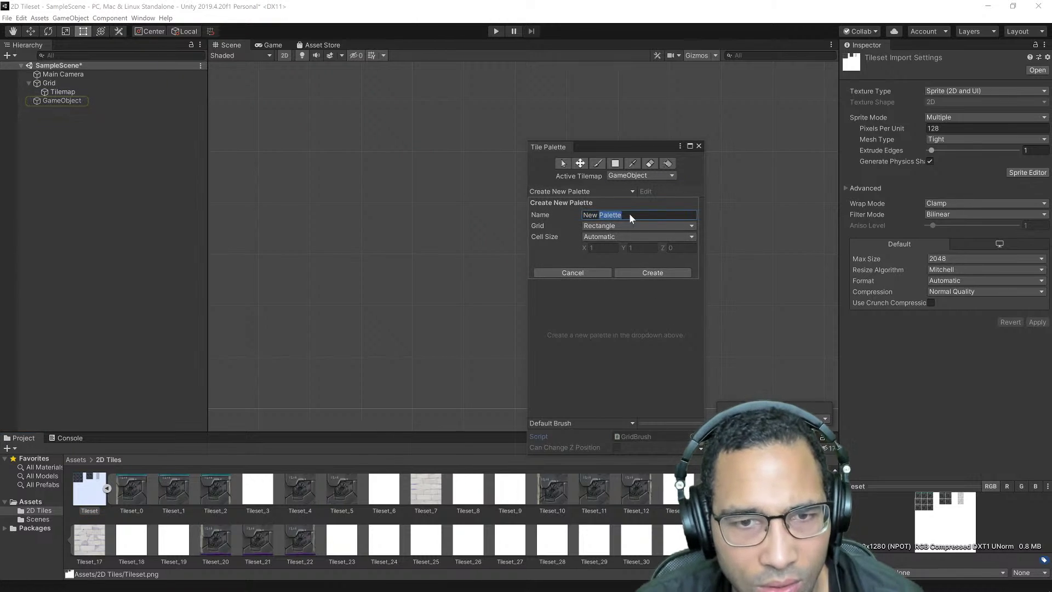
{"action": "left_click", "coordinate": [629, 213]}
{"action": "type", "text": "DS"}
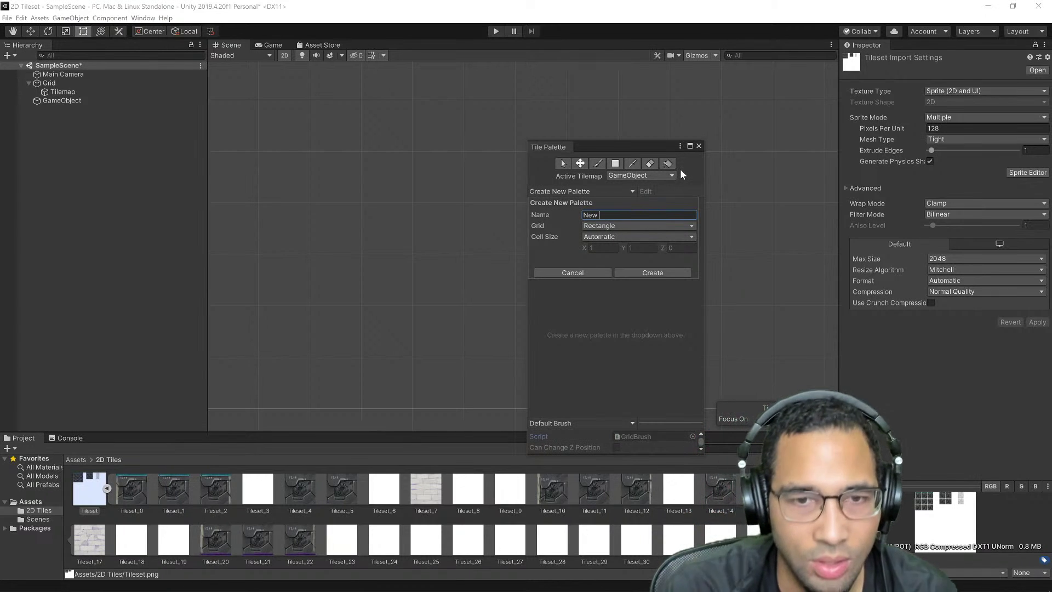
{"action": "key", "text": "BackSpace"}
{"action": "key", "text": "BackSpace"}
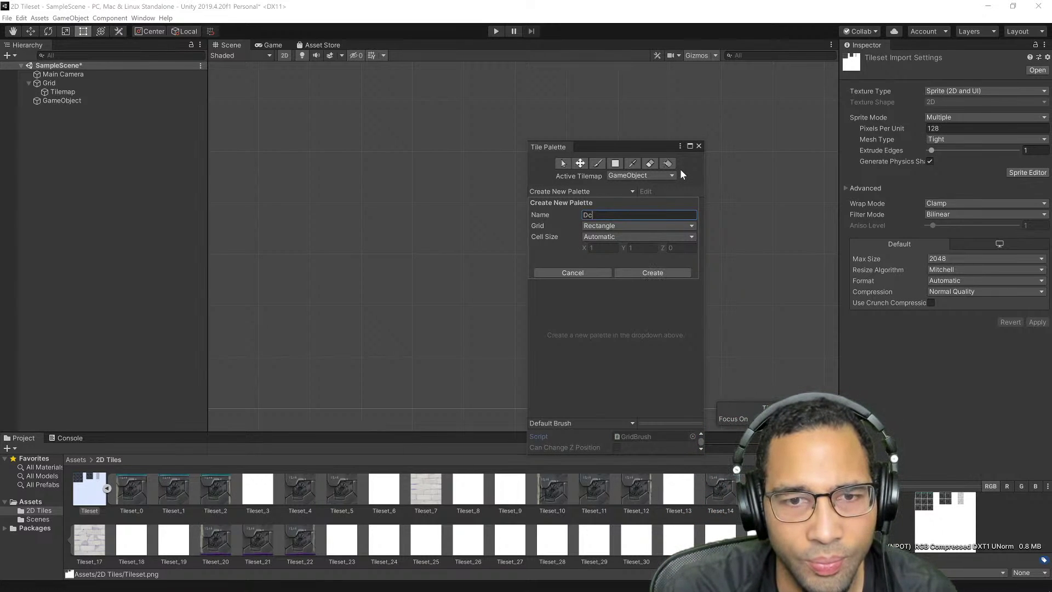
{"action": "type", "text": "Sci Fi"}
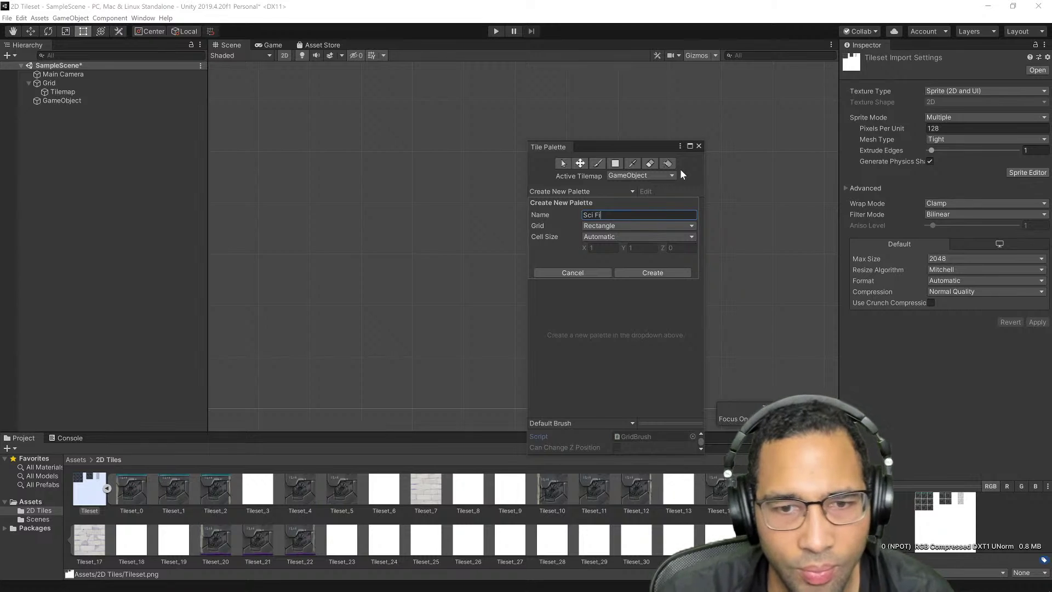
{"action": "left_click", "coordinate": [669, 272]}
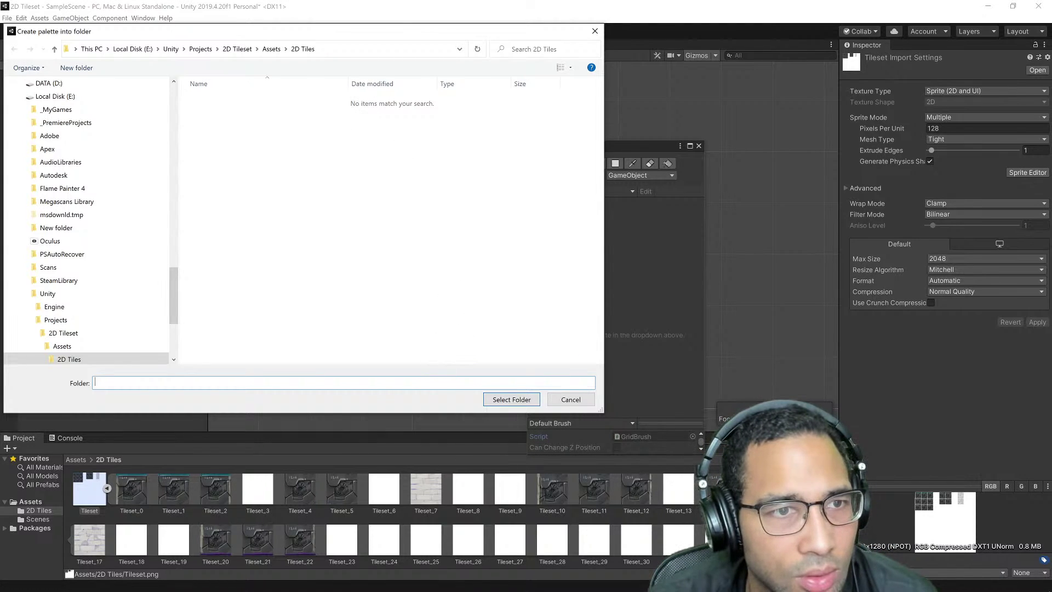
{"action": "left_click", "coordinate": [494, 398]}
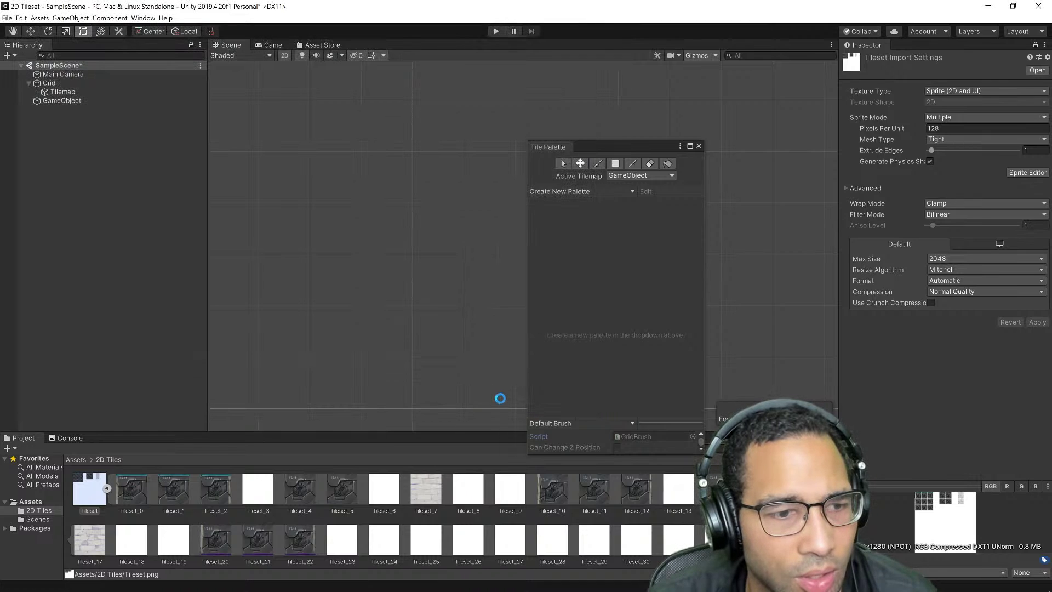
Add the whole Tileset texture to the Sci Fi palette, generating its tiles in the 2D Tiles folder, and move the palette window aside.
{"action": "left_click", "coordinate": [94, 494]}
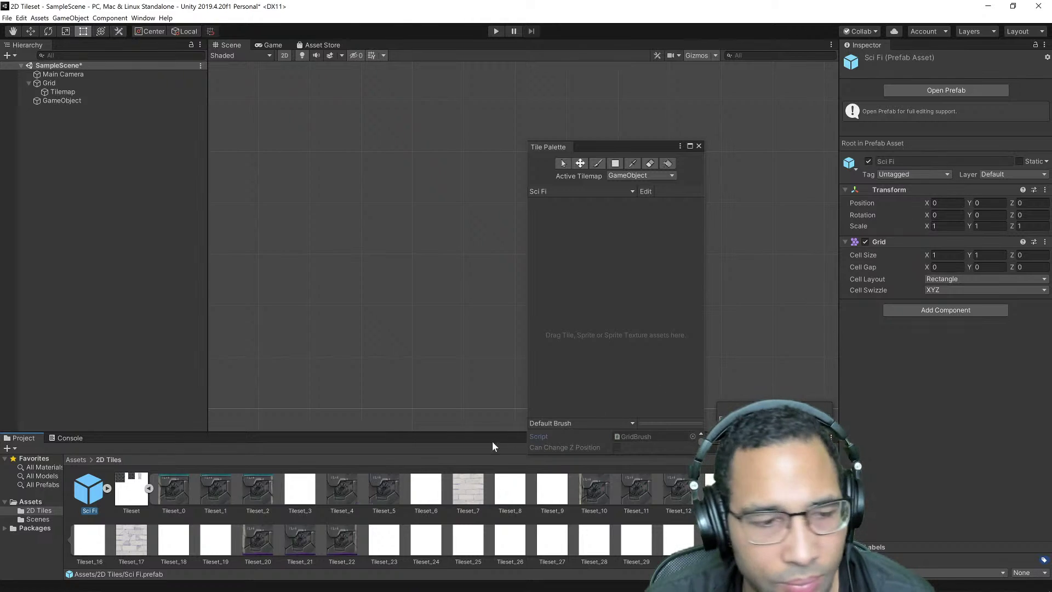
{"action": "left_click_drag", "start_coordinate": [137, 481], "coordinate": [554, 235]}
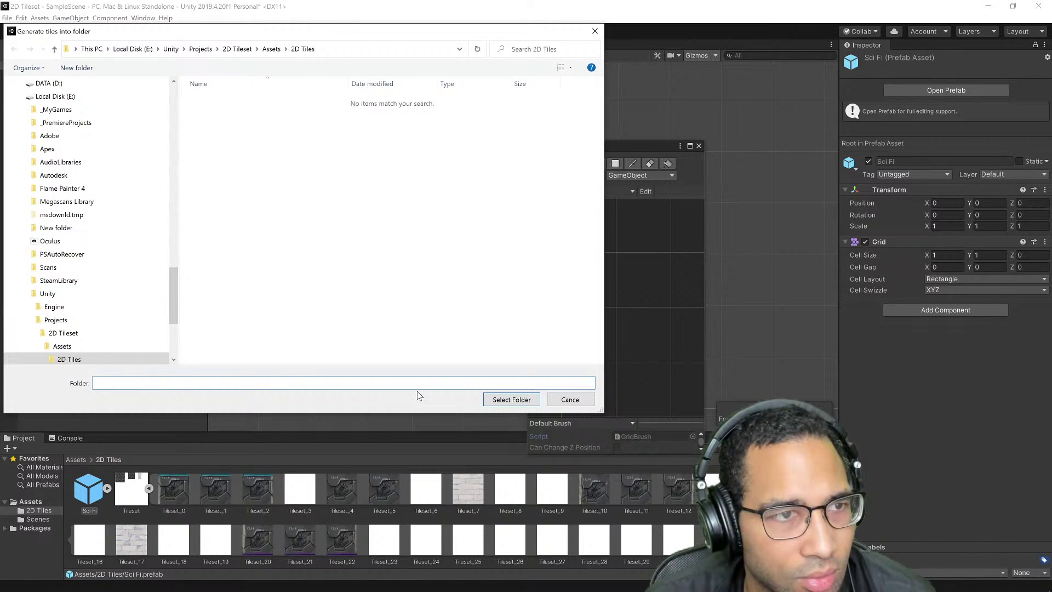
{"action": "left_click", "coordinate": [525, 398]}
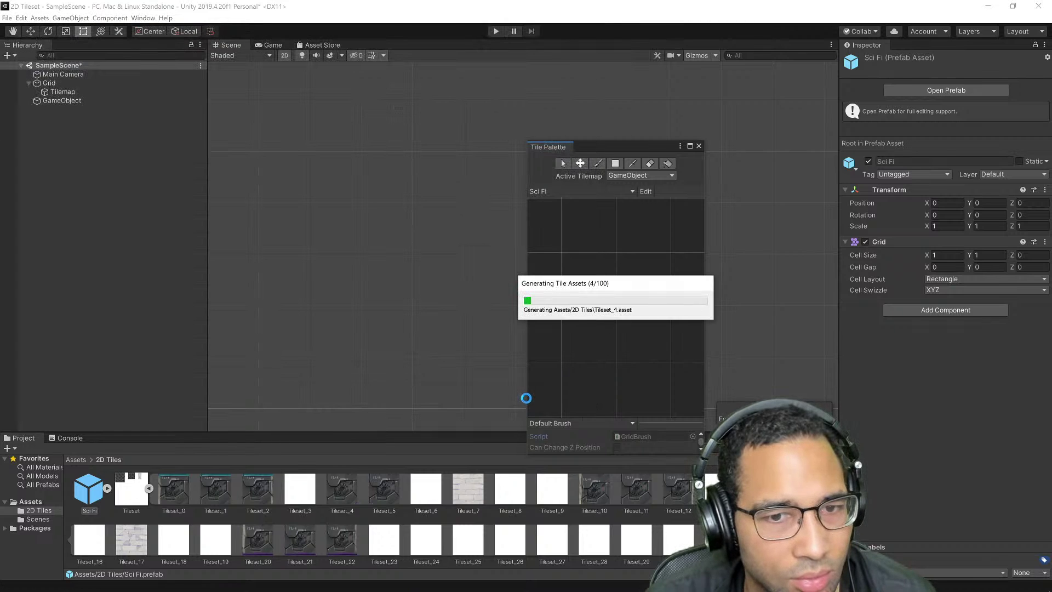
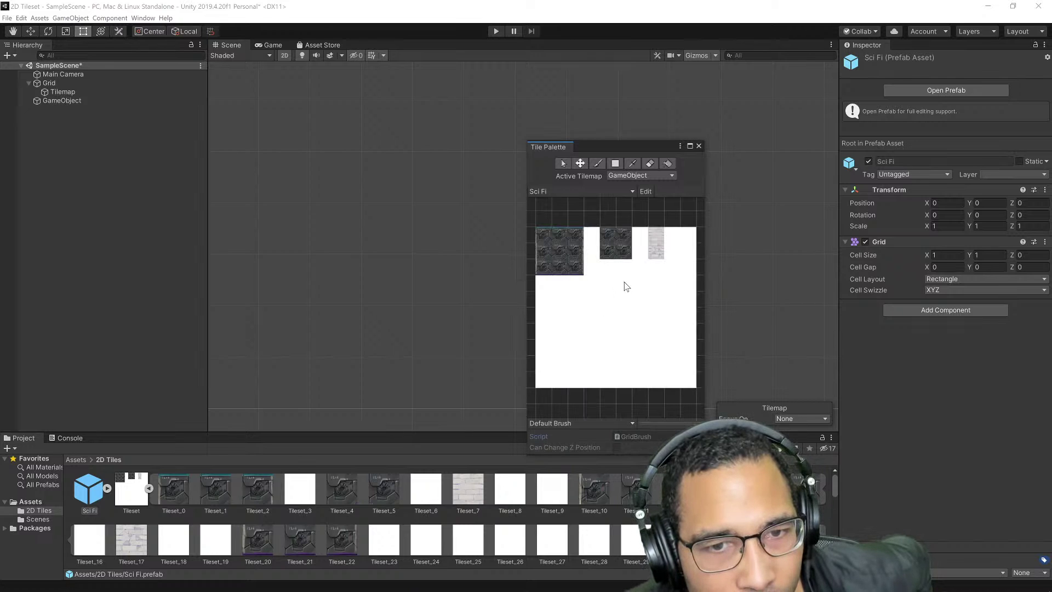
{"action": "left_click_drag", "start_coordinate": [585, 142], "coordinate": [737, 185]}
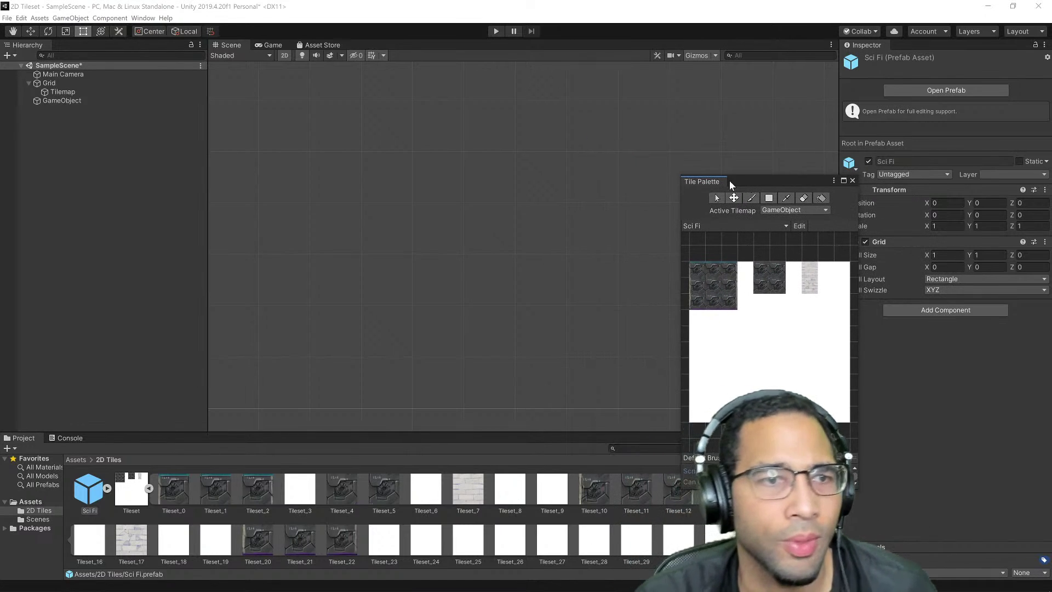
Try to paint the centre dark metal tile into the scene with the GameObject tilemap still active.
{"action": "left_click", "coordinate": [49, 83]}
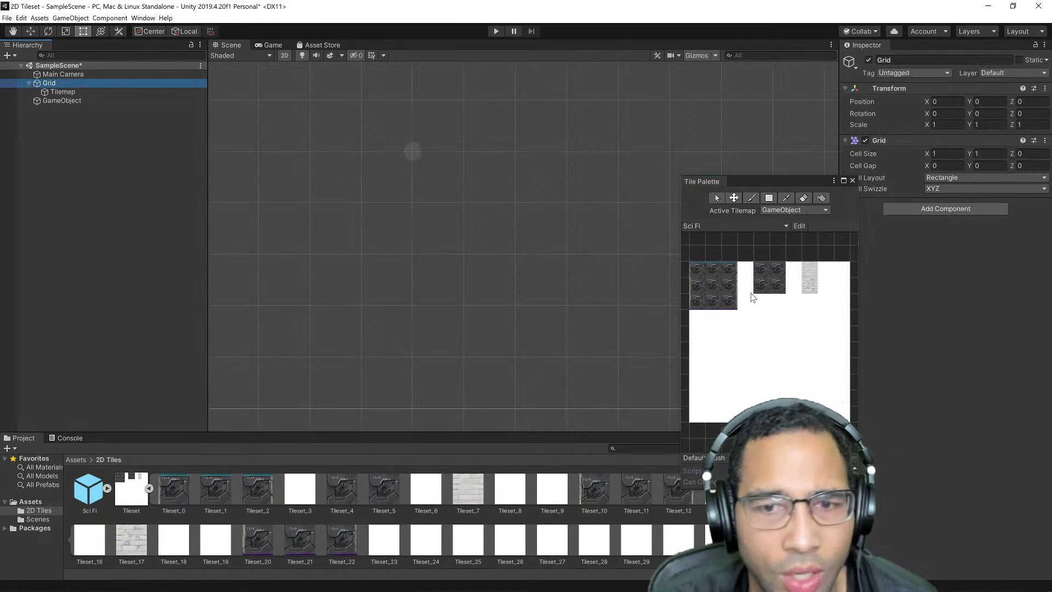
{"action": "left_click", "coordinate": [711, 279]}
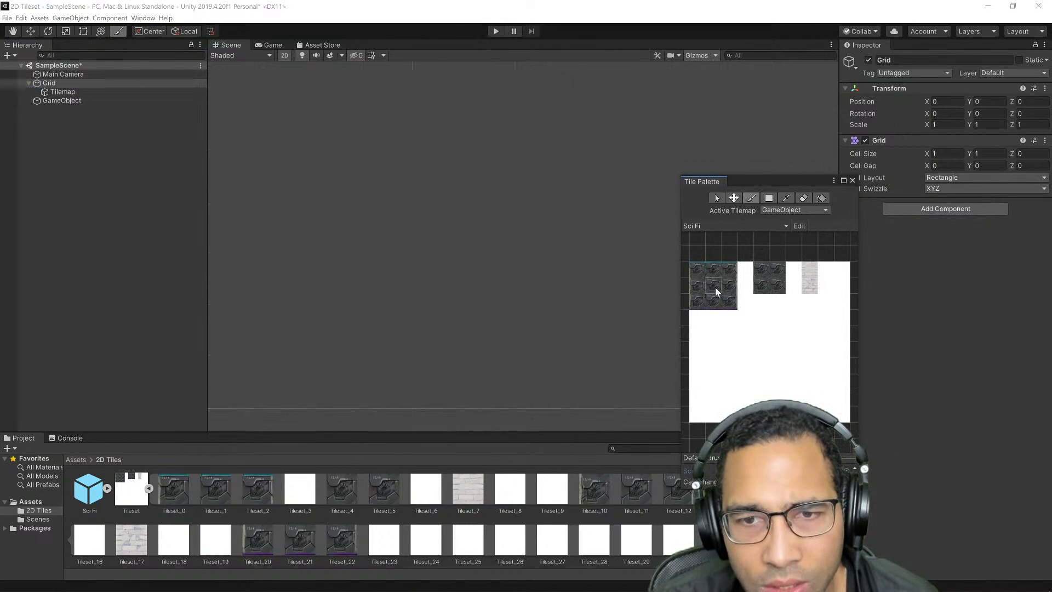
{"action": "key", "text": "t"}
{"action": "left_click_drag", "start_coordinate": [420, 193], "coordinate": [482, 226]}
{"action": "left_click", "coordinate": [751, 198]}
{"action": "left_click", "coordinate": [712, 290]}
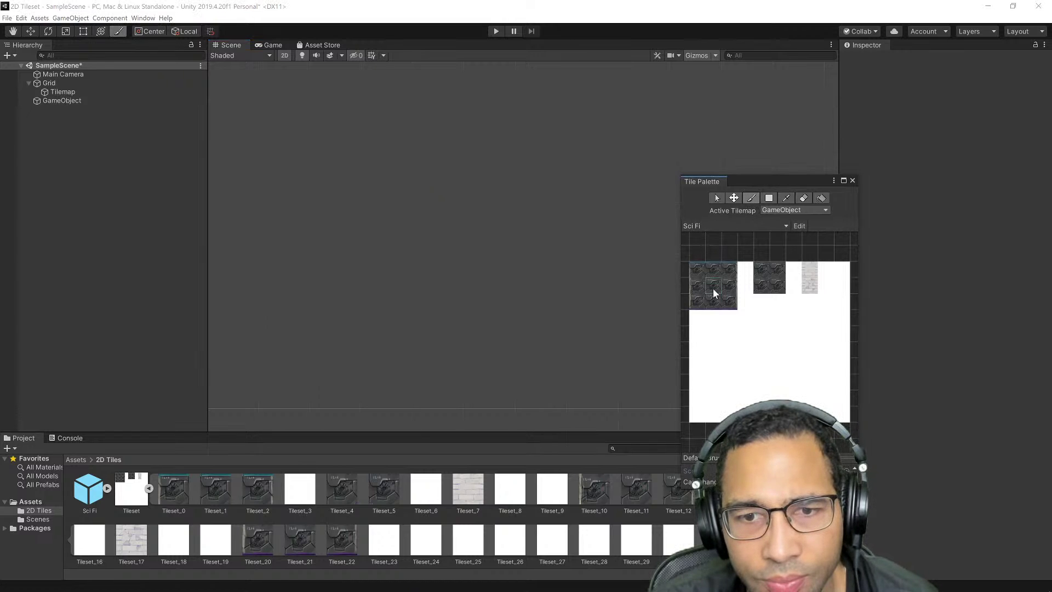
{"action": "left_click", "coordinate": [712, 287]}
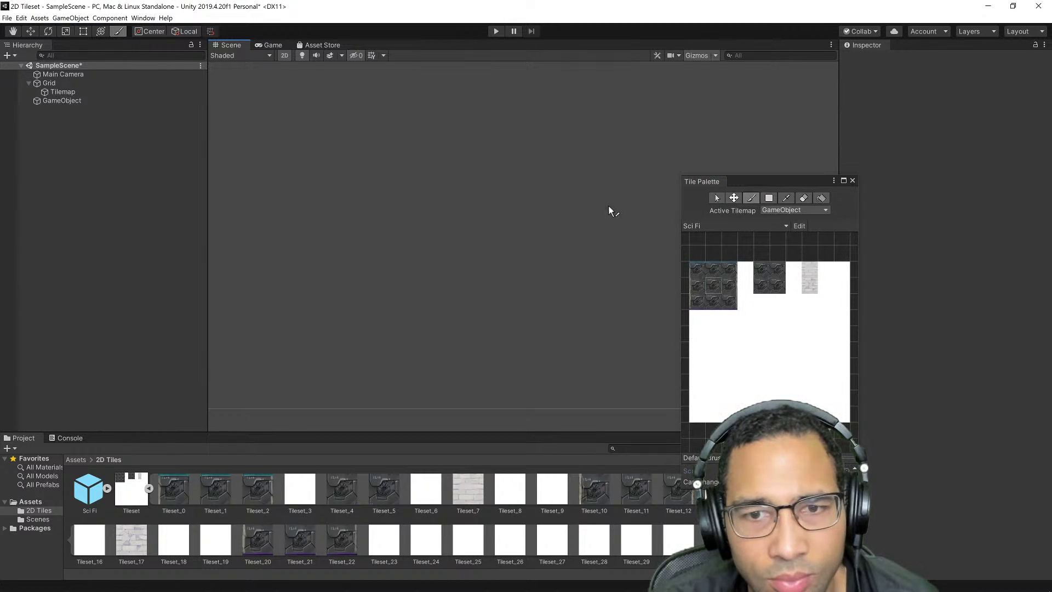
Paint a block of centre dark metal tiles, 11 columns by 4 rows, on the Tilemap under Grid.
{"action": "left_click", "coordinate": [713, 287]}
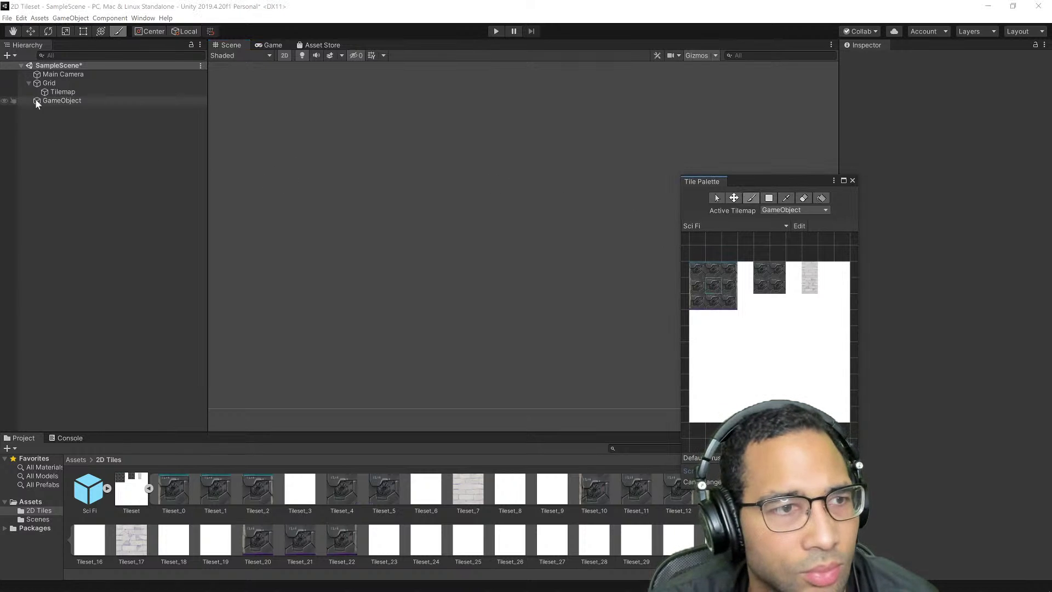
{"action": "left_click", "coordinate": [58, 84]}
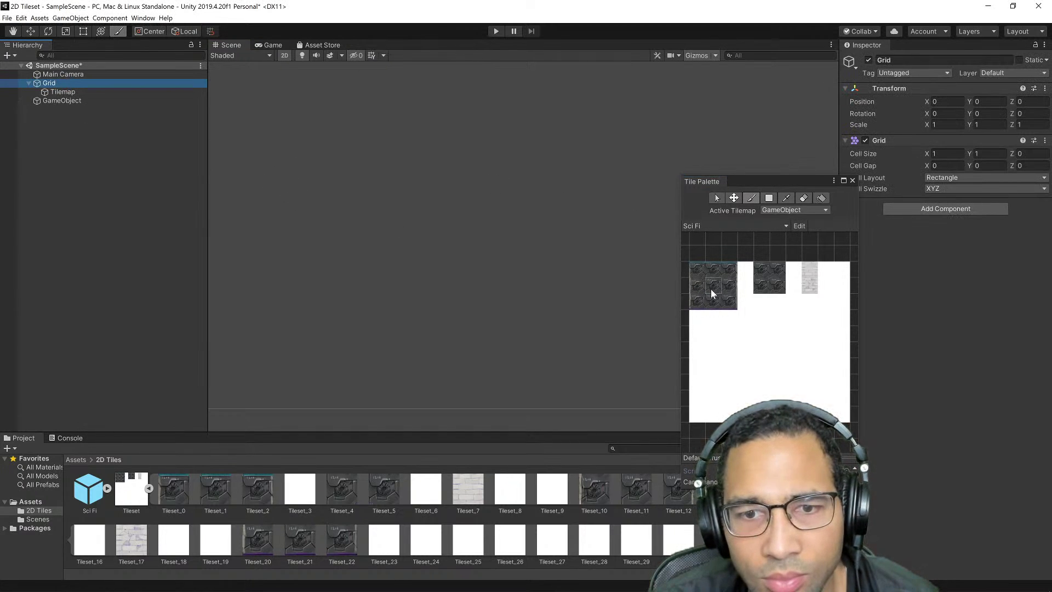
{"action": "left_click", "coordinate": [68, 93]}
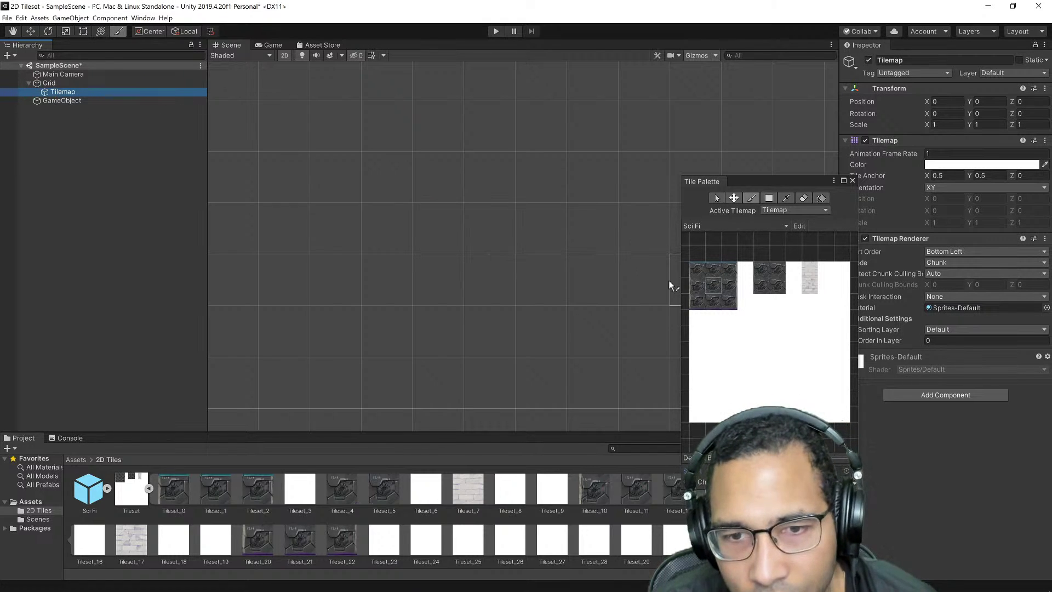
{"action": "mouse_move", "coordinate": [290, 229]}
{"action": "left_mouse_down"}
{"action": "mouse_move", "coordinate": [593, 233]}
{"action": "mouse_move", "coordinate": [464, 236]}
{"action": "mouse_move", "coordinate": [348, 258]}
{"action": "mouse_move", "coordinate": [413, 274]}
{"action": "mouse_move", "coordinate": [569, 279]}
{"action": "left_mouse_up"}
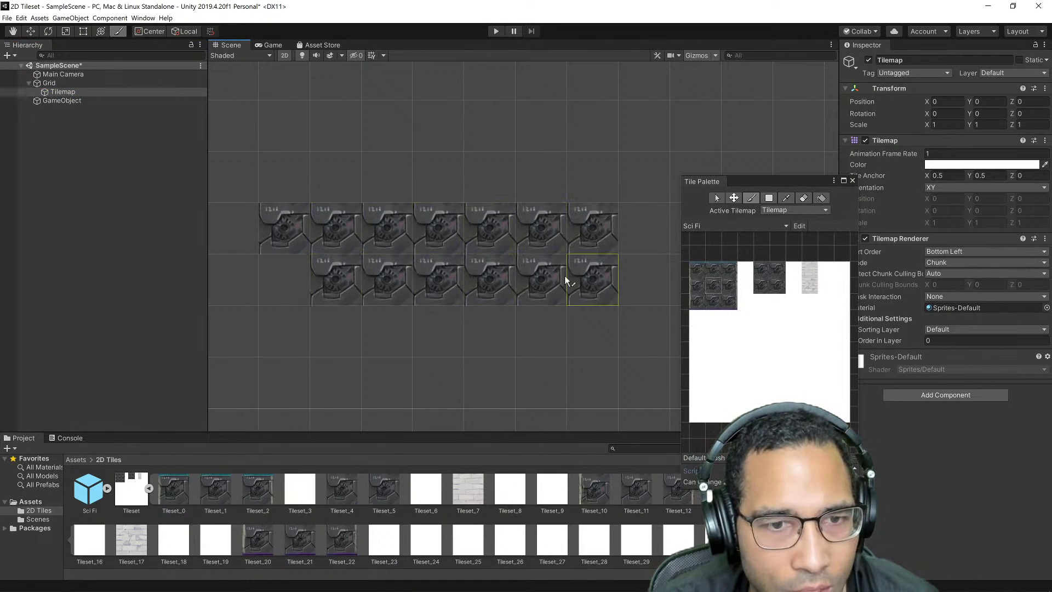
{"action": "mouse_move", "coordinate": [445, 312]}
{"action": "left_mouse_down"}
{"action": "mouse_move", "coordinate": [359, 319]}
{"action": "mouse_move", "coordinate": [545, 334]}
{"action": "left_mouse_up"}
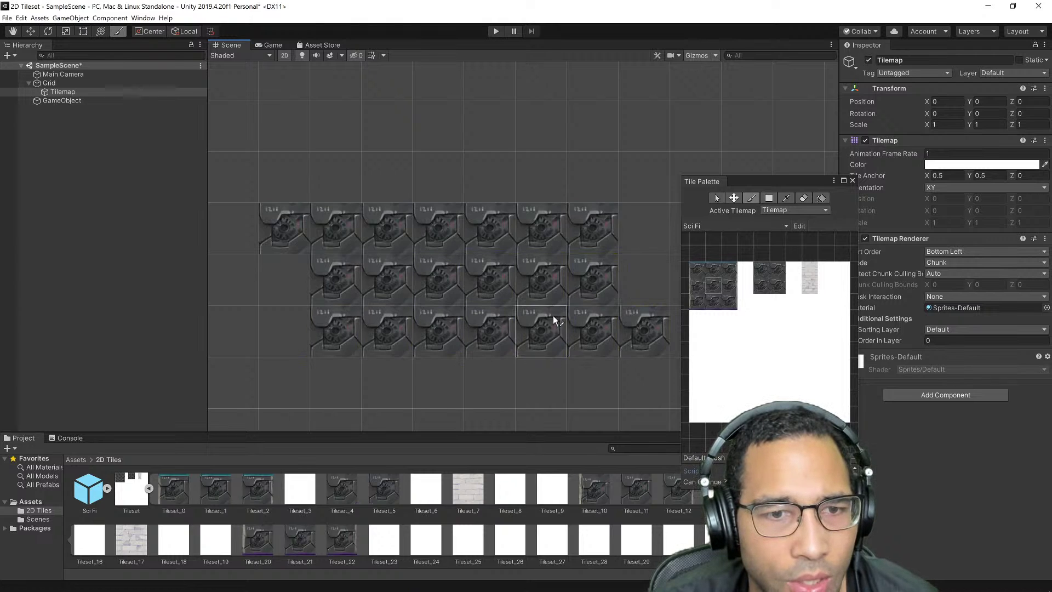
{"action": "scroll", "coordinate": [553, 315], "scroll_direction": "down", "scroll_amount": 2}
{"action": "scroll", "coordinate": [541, 266], "scroll_direction": "down", "scroll_amount": 2}
{"action": "mouse_move", "coordinate": [482, 214]}
{"action": "left_mouse_down"}
{"action": "mouse_move", "coordinate": [439, 213]}
{"action": "mouse_move", "coordinate": [613, 232]}
{"action": "mouse_move", "coordinate": [636, 305]}
{"action": "mouse_move", "coordinate": [664, 219]}
{"action": "mouse_move", "coordinate": [657, 295]}
{"action": "left_mouse_up"}
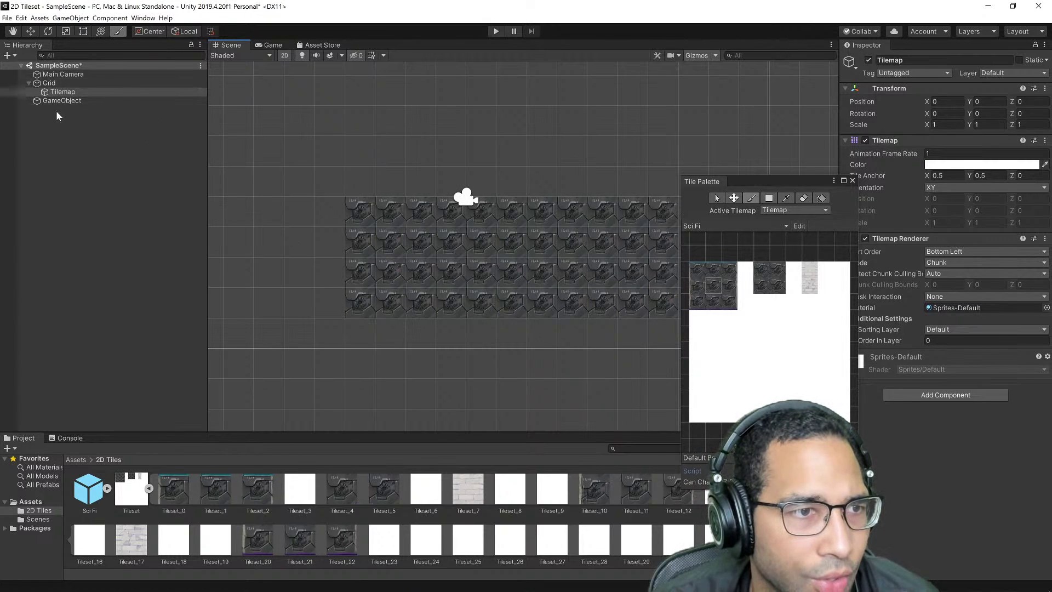
Duplicate the Grid object with its Tilemap and select the Tilemap under the copy.
{"action": "left_click", "coordinate": [49, 83]}
{"action": "right_click", "coordinate": [50, 89]}
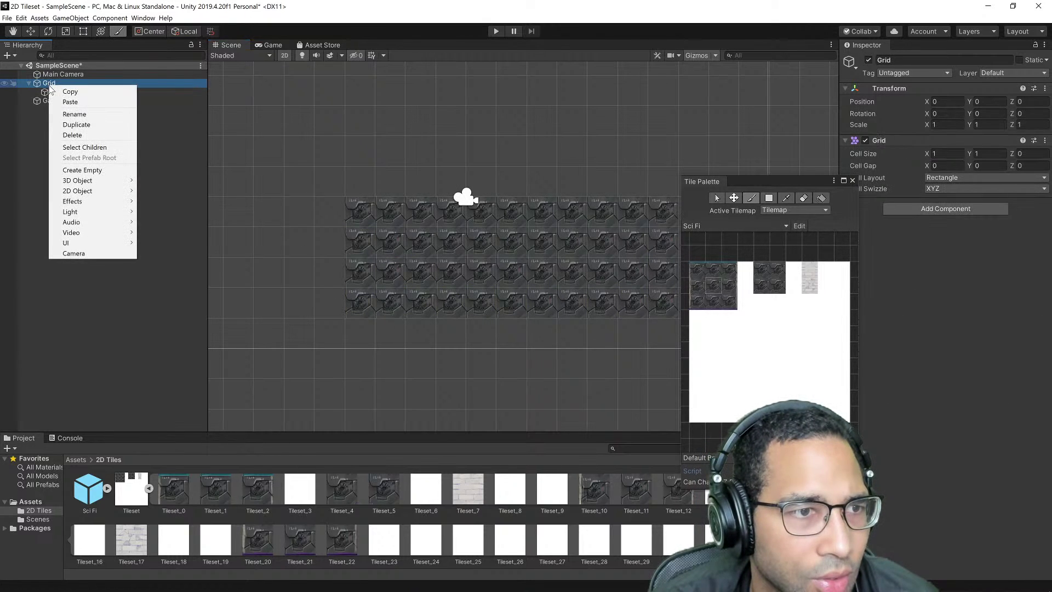
{"action": "left_click", "coordinate": [83, 125]}
{"action": "left_click", "coordinate": [28, 110]}
{"action": "left_click", "coordinate": [61, 117]}
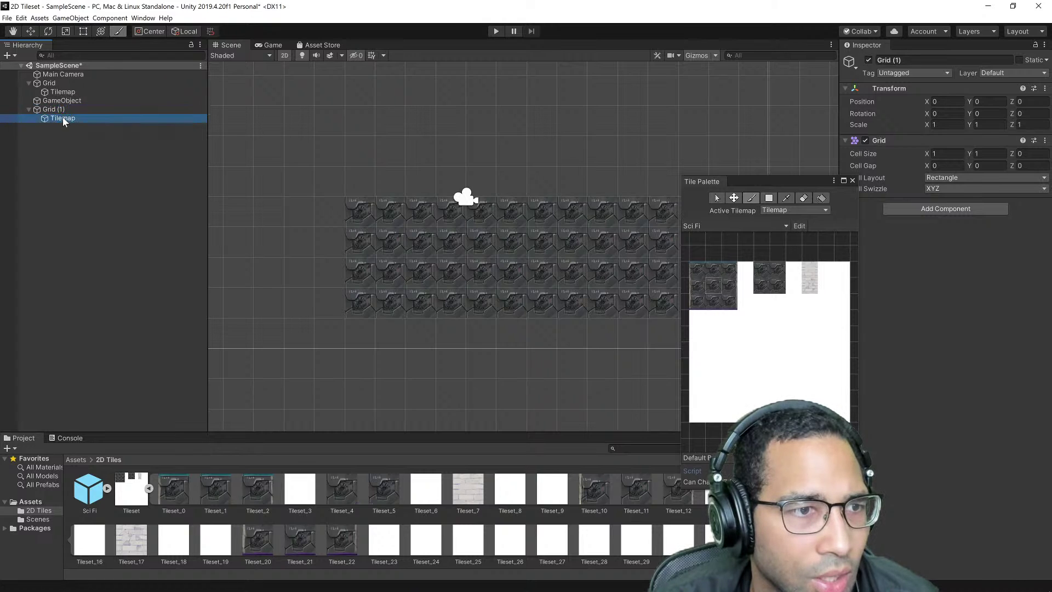
Try painting brick tiles over the dark block on the duplicated grid's Tilemap, and undo the stroke.
{"action": "left_click", "coordinate": [811, 286]}
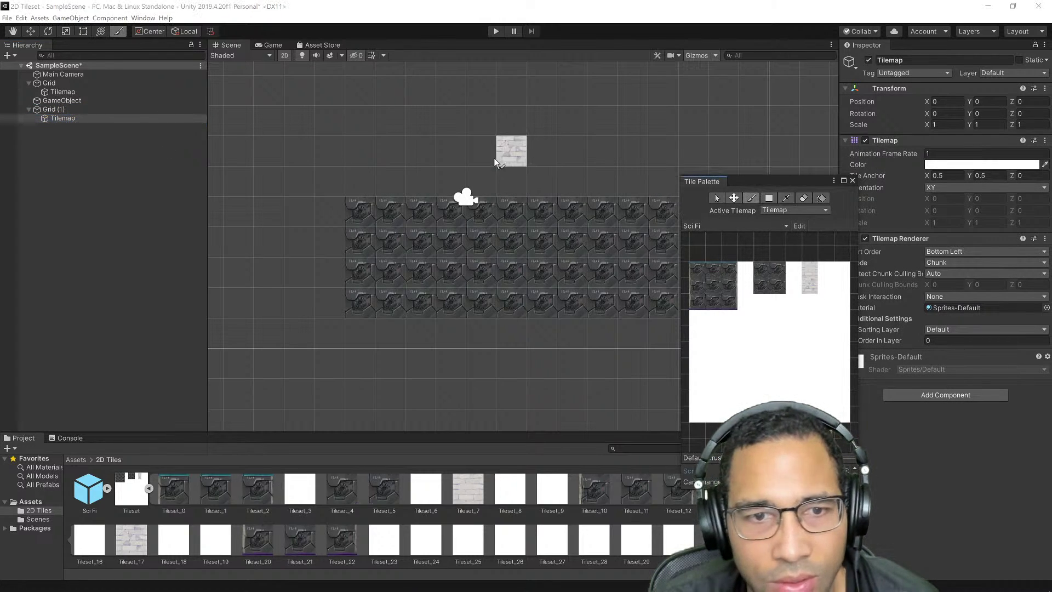
{"action": "mouse_move", "coordinate": [499, 180]}
{"action": "left_mouse_down"}
{"action": "mouse_move", "coordinate": [386, 184]}
{"action": "mouse_move", "coordinate": [381, 213]}
{"action": "mouse_move", "coordinate": [512, 177]}
{"action": "mouse_move", "coordinate": [451, 201]}
{"action": "mouse_move", "coordinate": [541, 198]}
{"action": "left_mouse_up"}
{"action": "key", "text": "ctrl+z"}
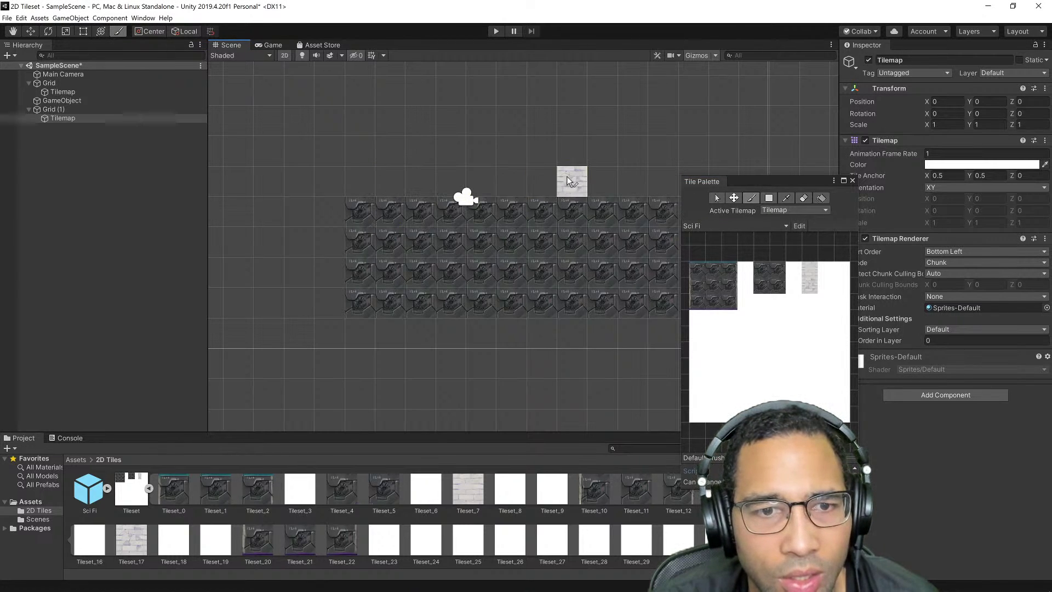
{"action": "left_click_drag", "start_coordinate": [597, 157], "coordinate": [538, 165]}
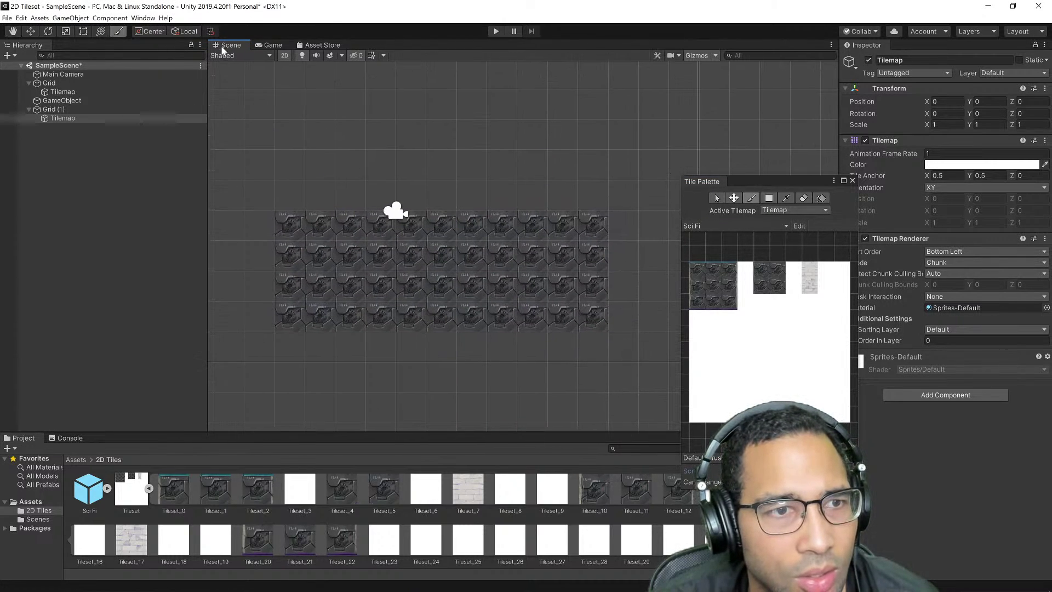
Switch the scene to 3D view and move Grid (1) along the Z axis toward the camera, separating it from the original Grid.
{"action": "left_click", "coordinate": [284, 55]}
{"action": "left_click_drag", "start_coordinate": [471, 208], "coordinate": [613, 215]}
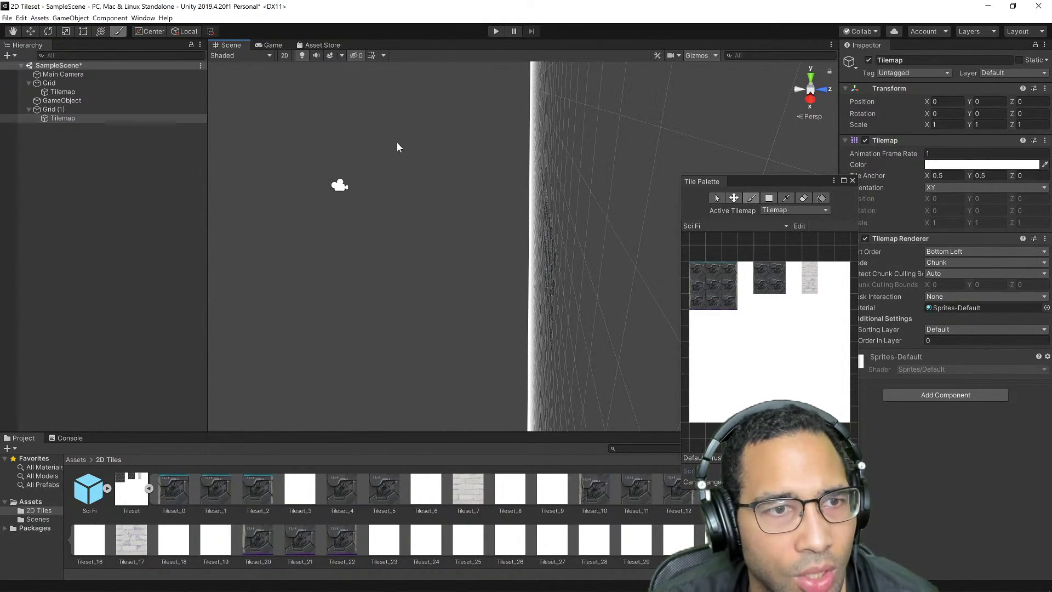
{"action": "left_click", "coordinate": [53, 112]}
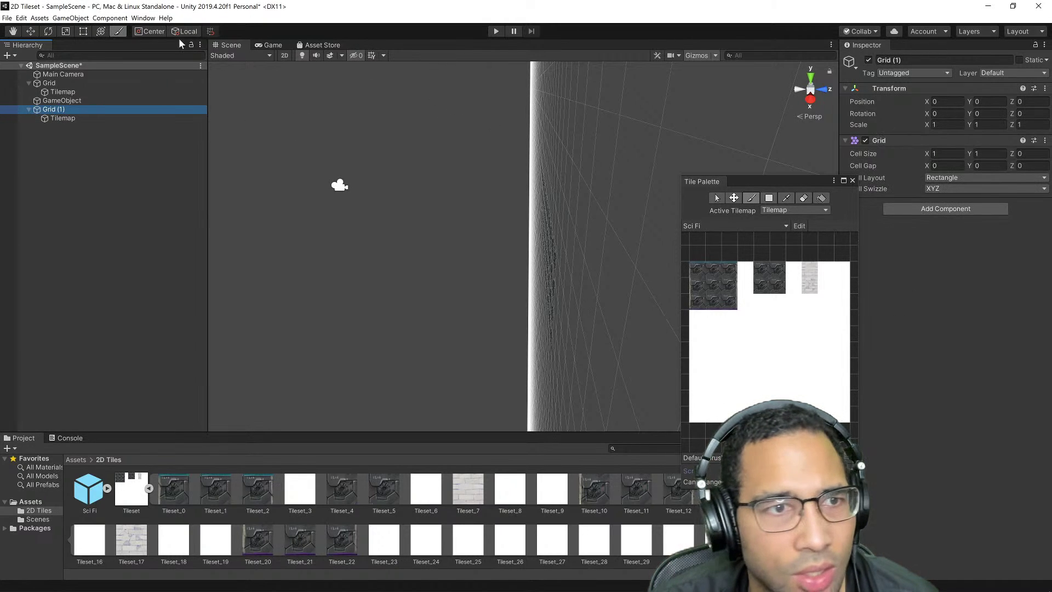
{"action": "left_click", "coordinate": [31, 31]}
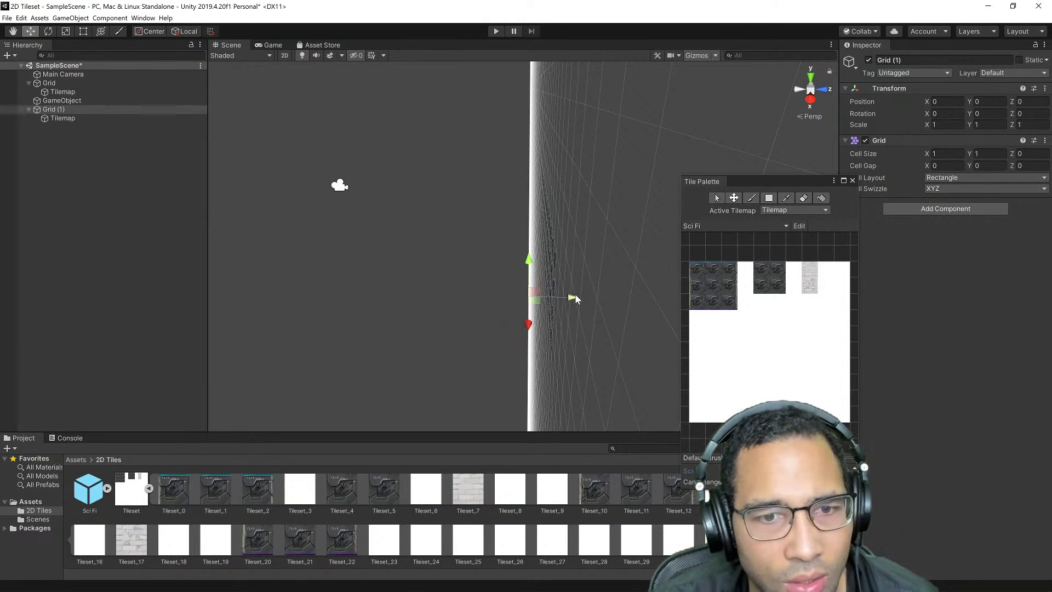
{"action": "left_click_drag", "start_coordinate": [565, 299], "coordinate": [630, 258]}
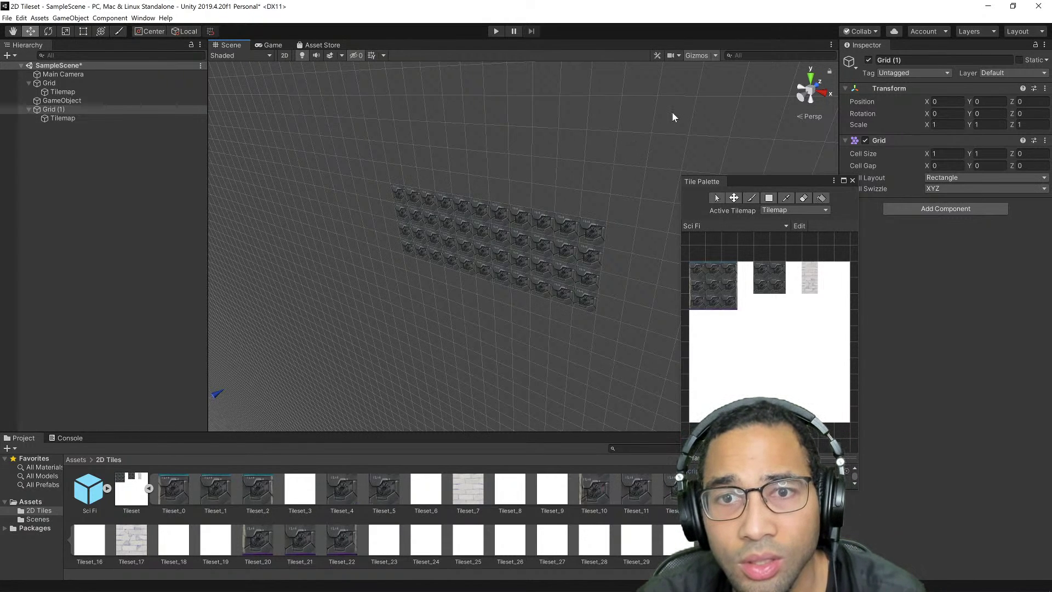
{"action": "left_click", "coordinate": [803, 98]}
{"action": "left_click_drag", "start_coordinate": [723, 113], "coordinate": [547, 159]}
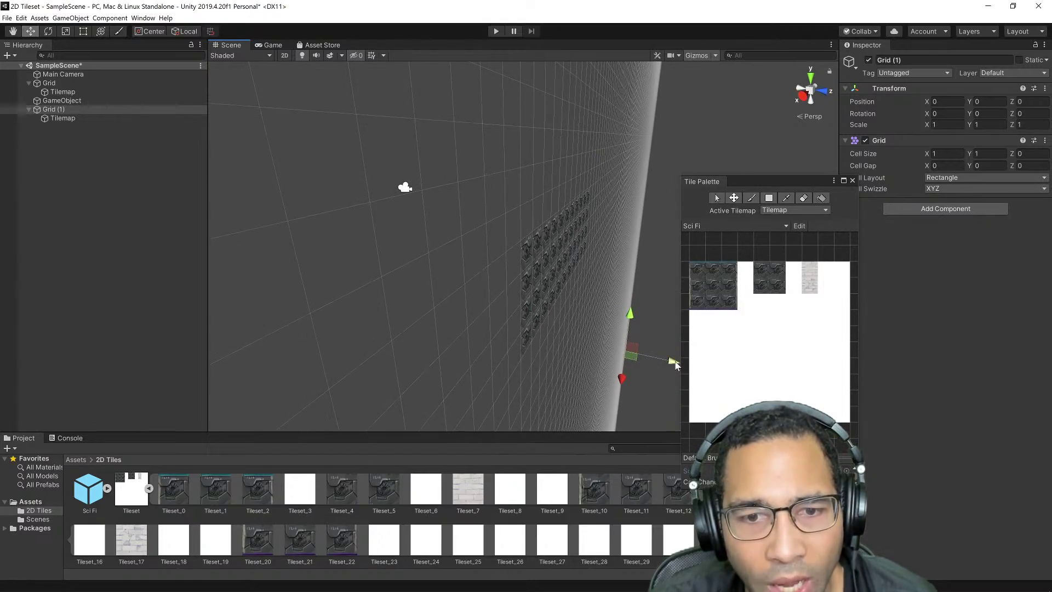
{"action": "left_click_drag", "start_coordinate": [675, 365], "coordinate": [469, 328]}
Paint plain brick tiles over the dark tiles on the Tilemap under Grid (1).
{"action": "left_click", "coordinate": [66, 119]}
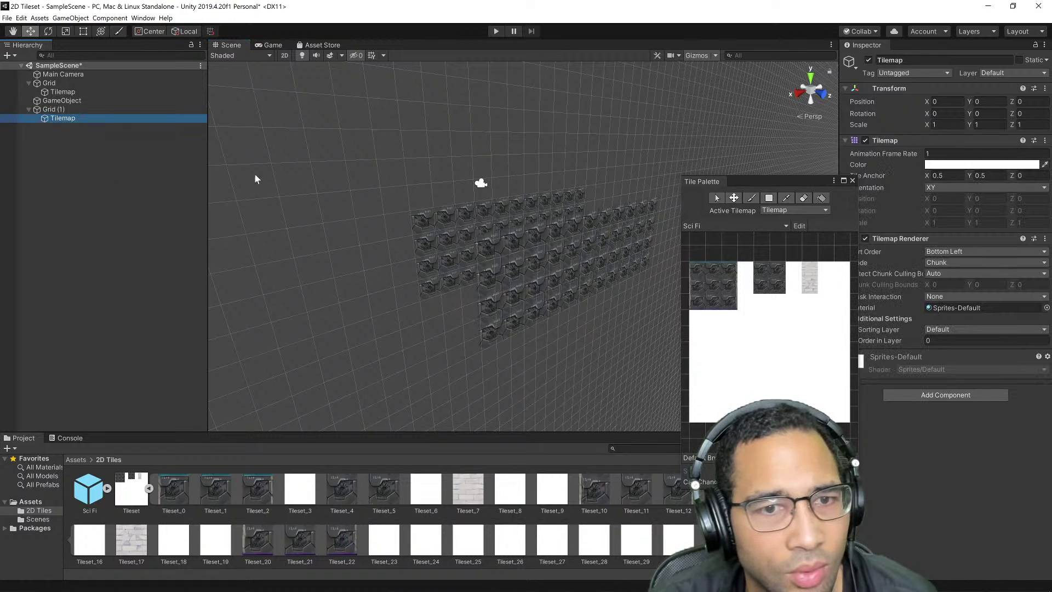
{"action": "left_click", "coordinate": [814, 271]}
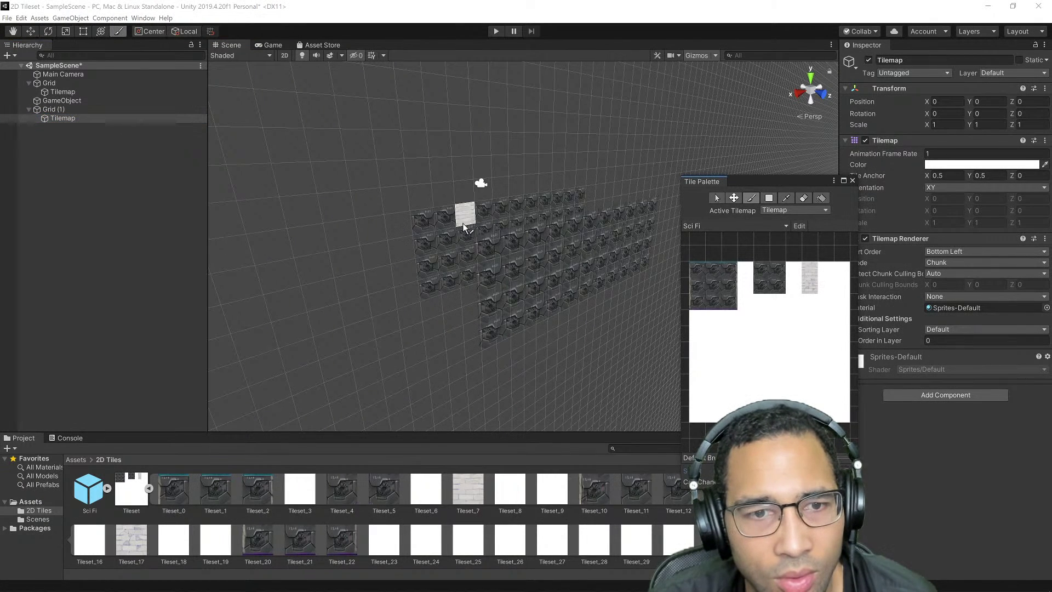
{"action": "mouse_move", "coordinate": [422, 219]}
{"action": "left_mouse_down"}
{"action": "mouse_move", "coordinate": [542, 219]}
{"action": "mouse_move", "coordinate": [525, 239]}
{"action": "left_mouse_up"}
{"action": "mouse_move", "coordinate": [408, 262]}
{"action": "left_mouse_down"}
{"action": "mouse_move", "coordinate": [529, 207]}
{"action": "mouse_move", "coordinate": [433, 280]}
{"action": "mouse_move", "coordinate": [510, 233]}
{"action": "mouse_move", "coordinate": [484, 264]}
{"action": "mouse_move", "coordinate": [507, 240]}
{"action": "mouse_move", "coordinate": [392, 328]}
{"action": "mouse_move", "coordinate": [499, 262]}
{"action": "mouse_move", "coordinate": [465, 343]}
{"action": "mouse_move", "coordinate": [501, 271]}
{"action": "mouse_move", "coordinate": [494, 284]}
{"action": "left_mouse_up"}
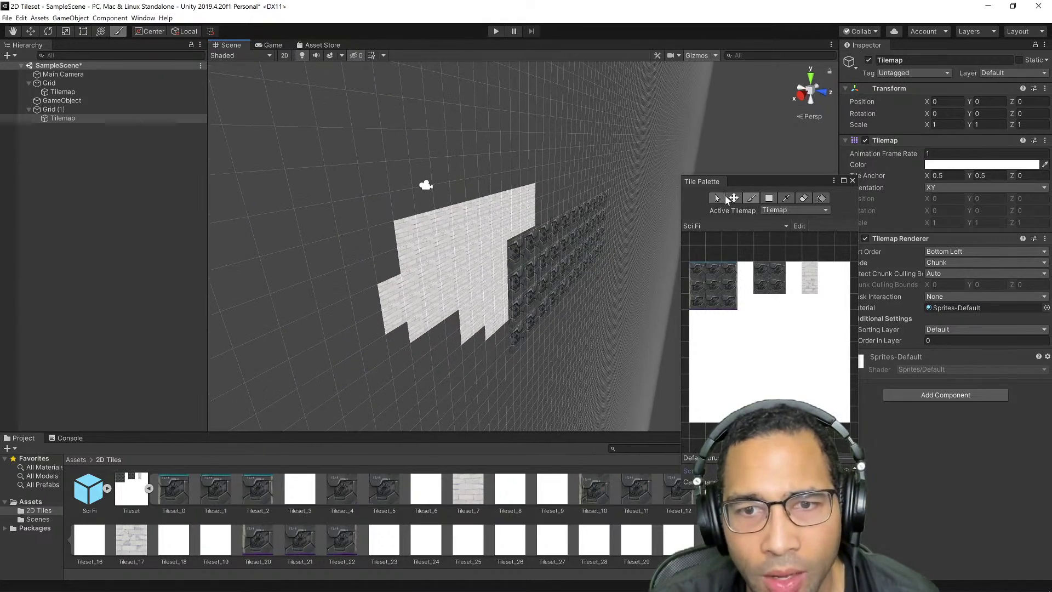
Extend the brick wall with large filled rectangles of brick until it surrounds the dark metal block on all sides.
{"action": "left_click", "coordinate": [769, 199]}
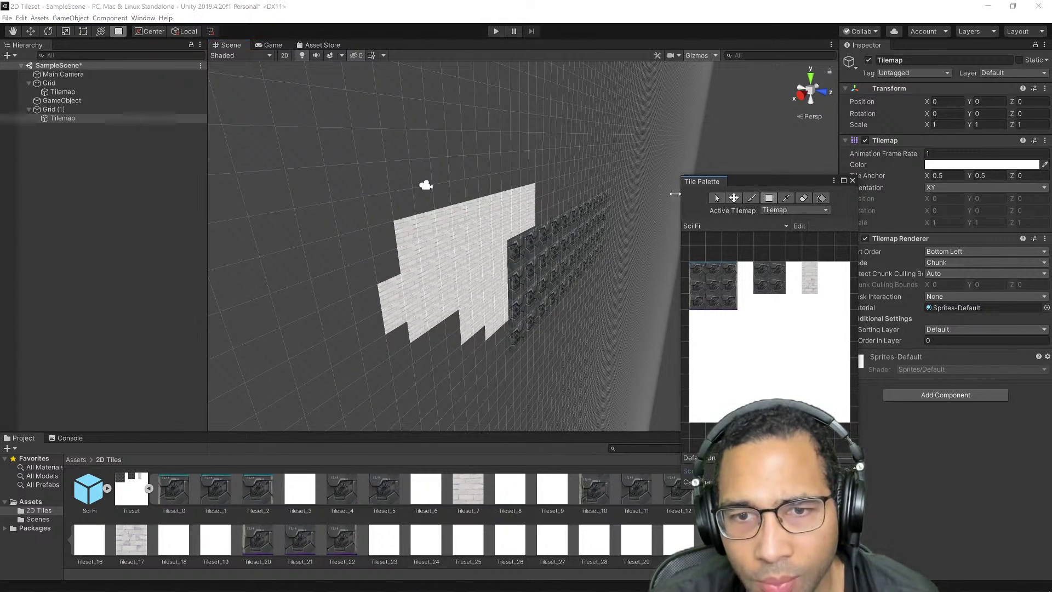
{"action": "scroll", "coordinate": [469, 181], "scroll_direction": "up", "scroll_amount": 3}
{"action": "mouse_move", "coordinate": [487, 107]}
{"action": "left_mouse_down"}
{"action": "mouse_move", "coordinate": [586, 187]}
{"action": "mouse_move", "coordinate": [651, 219]}
{"action": "mouse_move", "coordinate": [410, 171]}
{"action": "mouse_move", "coordinate": [353, 228]}
{"action": "left_mouse_up"}
{"action": "mouse_move", "coordinate": [340, 277]}
{"action": "left_mouse_down"}
{"action": "mouse_move", "coordinate": [480, 361]}
{"action": "mouse_move", "coordinate": [553, 384]}
{"action": "left_mouse_up"}
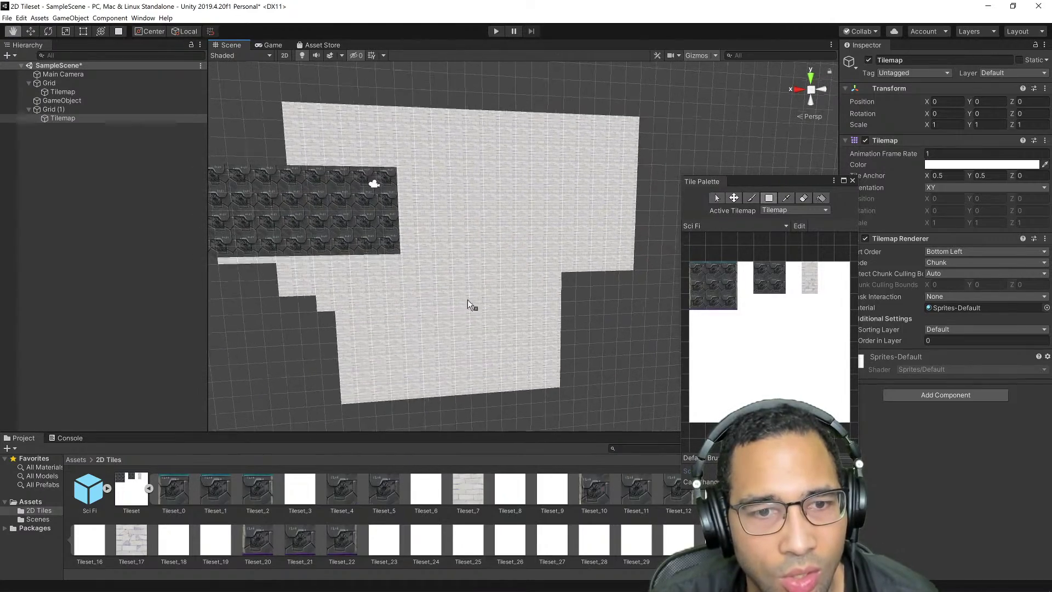
{"action": "left_click_drag", "start_coordinate": [470, 303], "coordinate": [644, 274]}
{"action": "scroll", "coordinate": [395, 300], "scroll_direction": "down", "scroll_amount": 8}
{"action": "mouse_move", "coordinate": [564, 300]}
{"action": "left_mouse_down"}
{"action": "mouse_move", "coordinate": [301, 126]}
{"action": "mouse_move", "coordinate": [214, 127]}
{"action": "left_mouse_up"}
{"action": "left_click_drag", "start_coordinate": [371, 268], "coordinate": [621, 400]}
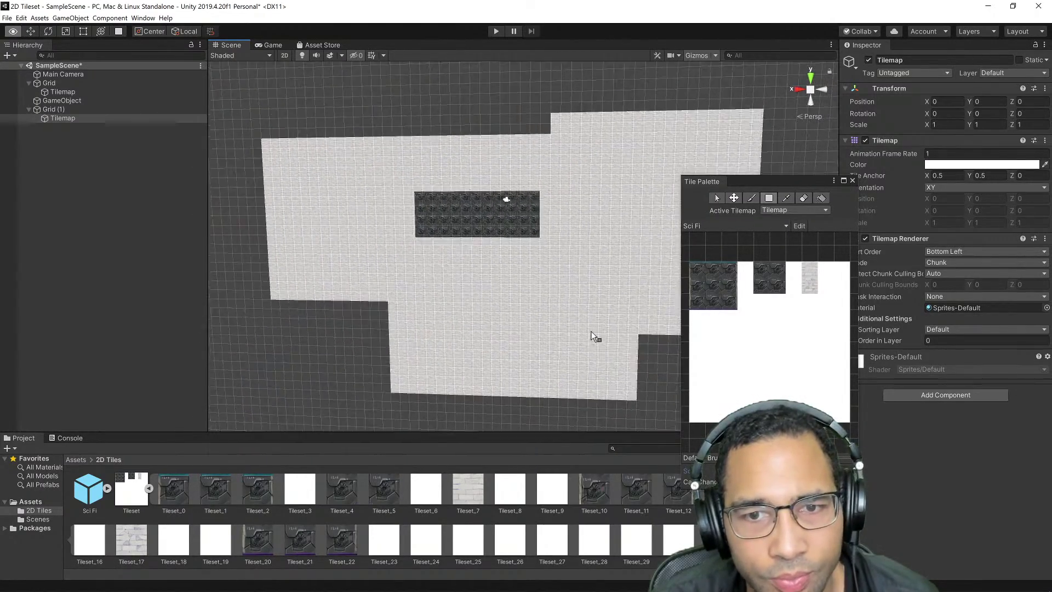
{"action": "left_click_drag", "start_coordinate": [591, 331], "coordinate": [657, 296]}
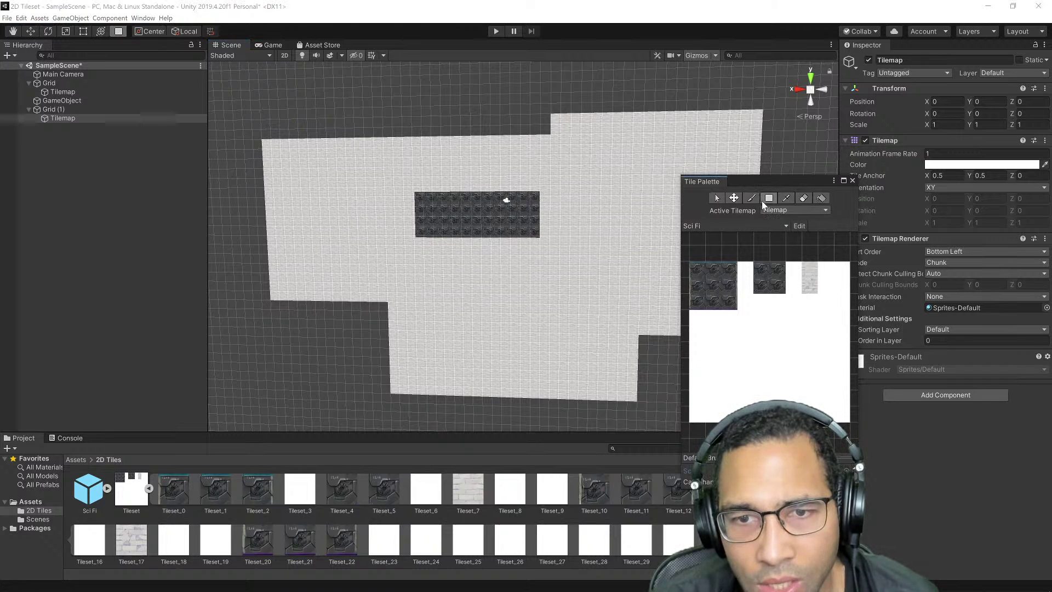
Scatter cracked brick tiles across the wall with the brush and add more brick tiles along its upper edge.
{"action": "left_click", "coordinate": [751, 198]}
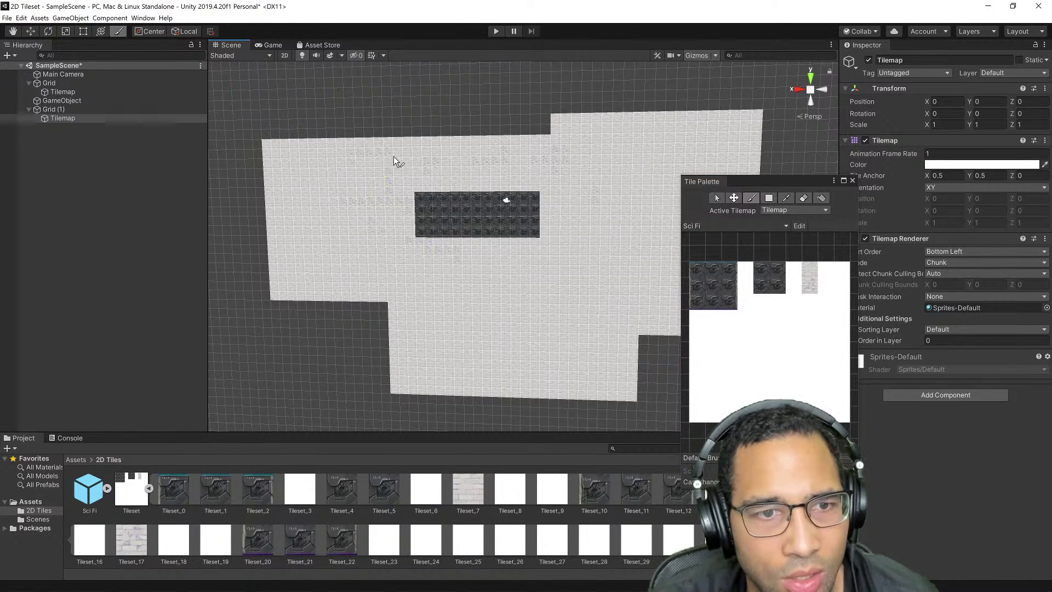
{"action": "left_click_drag", "start_coordinate": [394, 156], "coordinate": [525, 135]}
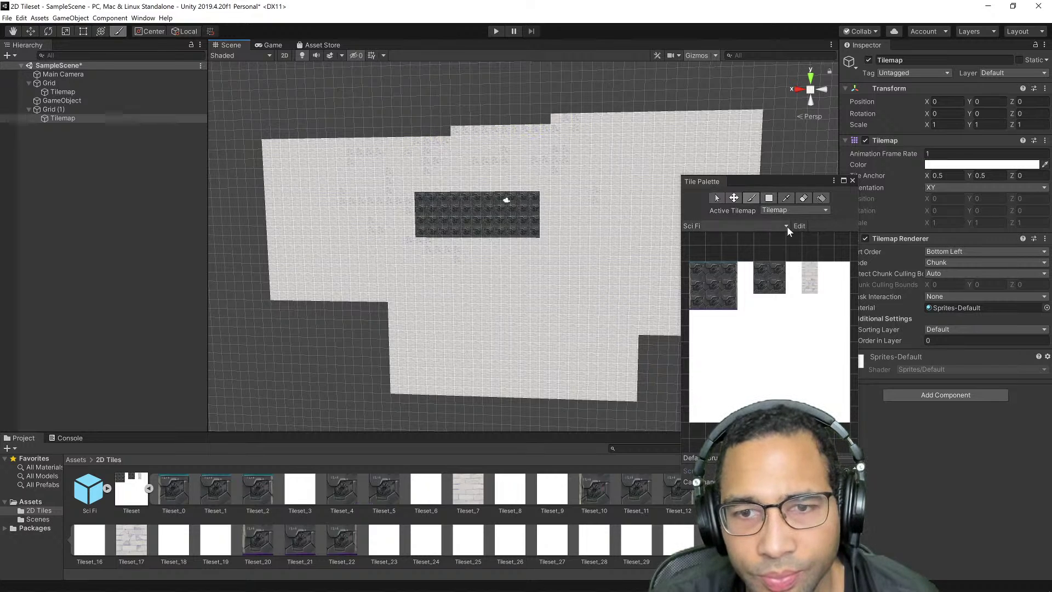
{"action": "left_click", "coordinate": [811, 268]}
{"action": "mouse_move", "coordinate": [477, 139]}
{"action": "left_mouse_down"}
{"action": "mouse_move", "coordinate": [415, 137]}
{"action": "mouse_move", "coordinate": [471, 132]}
{"action": "left_mouse_up"}
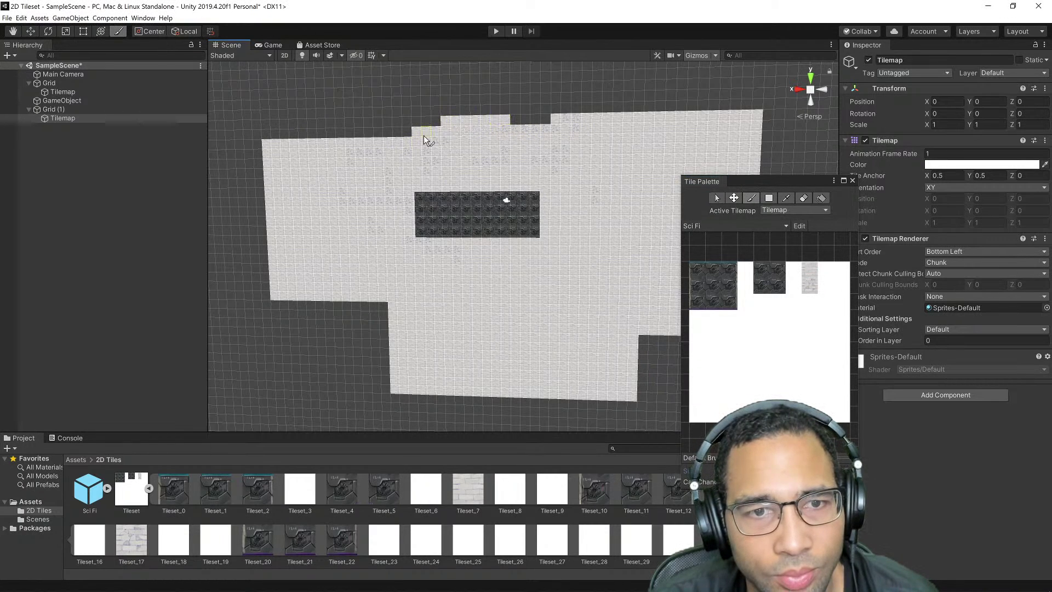
{"action": "mouse_move", "coordinate": [541, 114]}
{"action": "left_mouse_down"}
{"action": "mouse_move", "coordinate": [425, 111]}
{"action": "mouse_move", "coordinate": [376, 146]}
{"action": "mouse_move", "coordinate": [340, 141]}
{"action": "mouse_move", "coordinate": [298, 159]}
{"action": "mouse_move", "coordinate": [367, 190]}
{"action": "mouse_move", "coordinate": [619, 357]}
{"action": "mouse_move", "coordinate": [547, 289]}
{"action": "mouse_move", "coordinate": [560, 279]}
{"action": "mouse_move", "coordinate": [404, 216]}
{"action": "mouse_move", "coordinate": [415, 228]}
{"action": "mouse_move", "coordinate": [512, 208]}
{"action": "mouse_move", "coordinate": [494, 195]}
{"action": "left_mouse_up"}
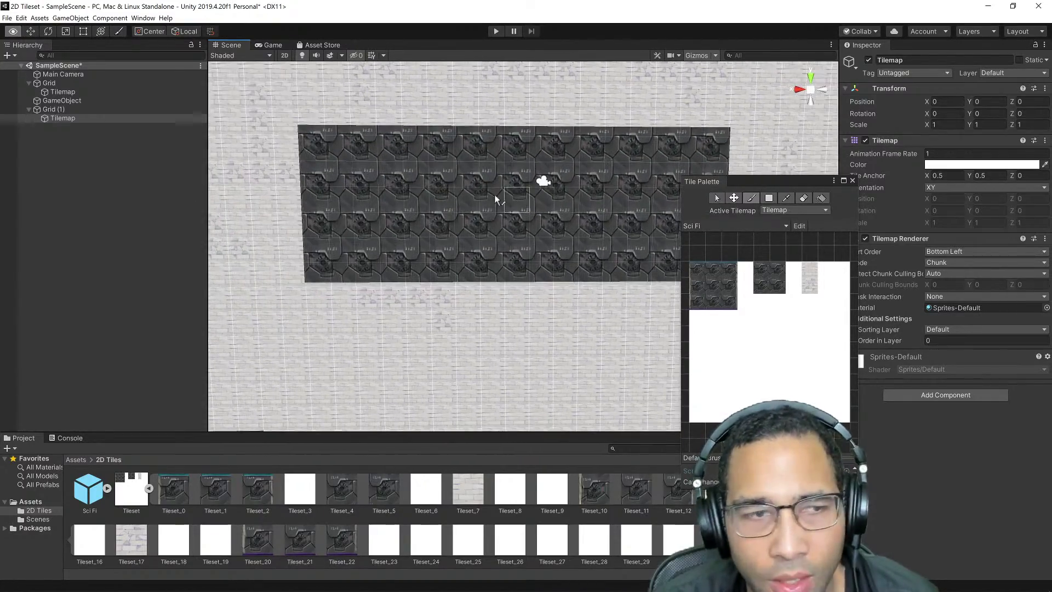
Paint the teal-edged top-centre metal tile along the dark block's upper row on the Tilemap under Grid.
{"action": "left_click", "coordinate": [63, 92]}
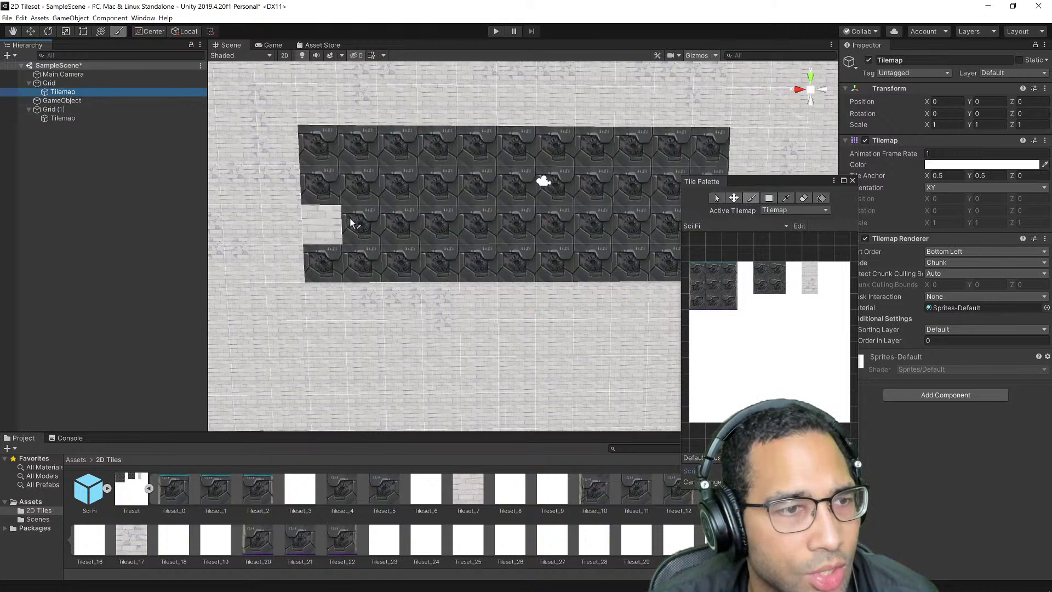
{"action": "left_click", "coordinate": [714, 271]}
{"action": "mouse_move", "coordinate": [359, 147]}
{"action": "left_mouse_down"}
{"action": "mouse_move", "coordinate": [659, 139]}
{"action": "mouse_move", "coordinate": [659, 150]}
{"action": "mouse_move", "coordinate": [624, 170]}
{"action": "mouse_move", "coordinate": [572, 183]}
{"action": "left_mouse_up"}
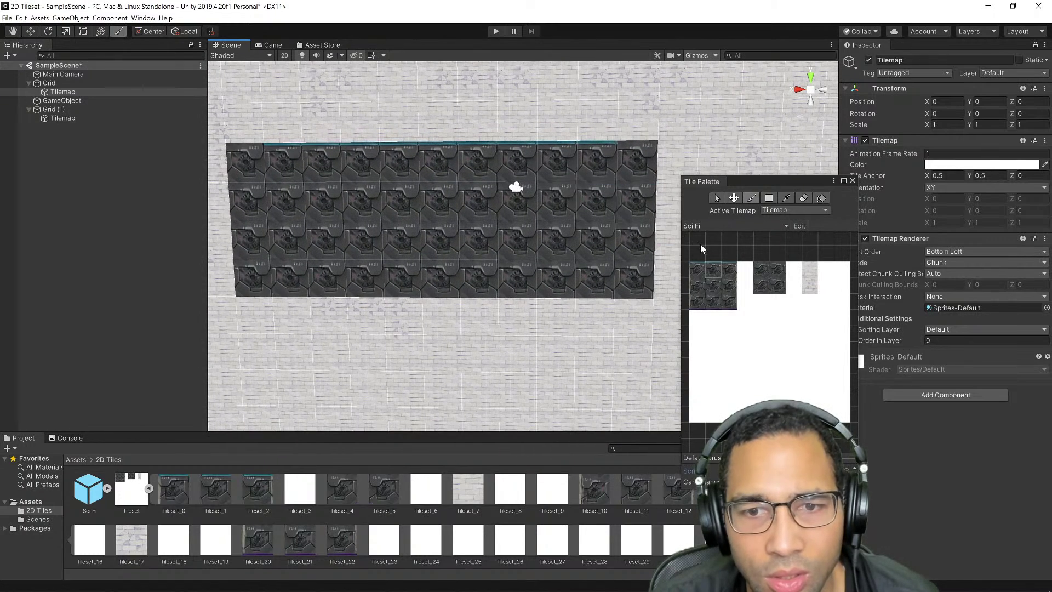
{"action": "left_click", "coordinate": [656, 174]}
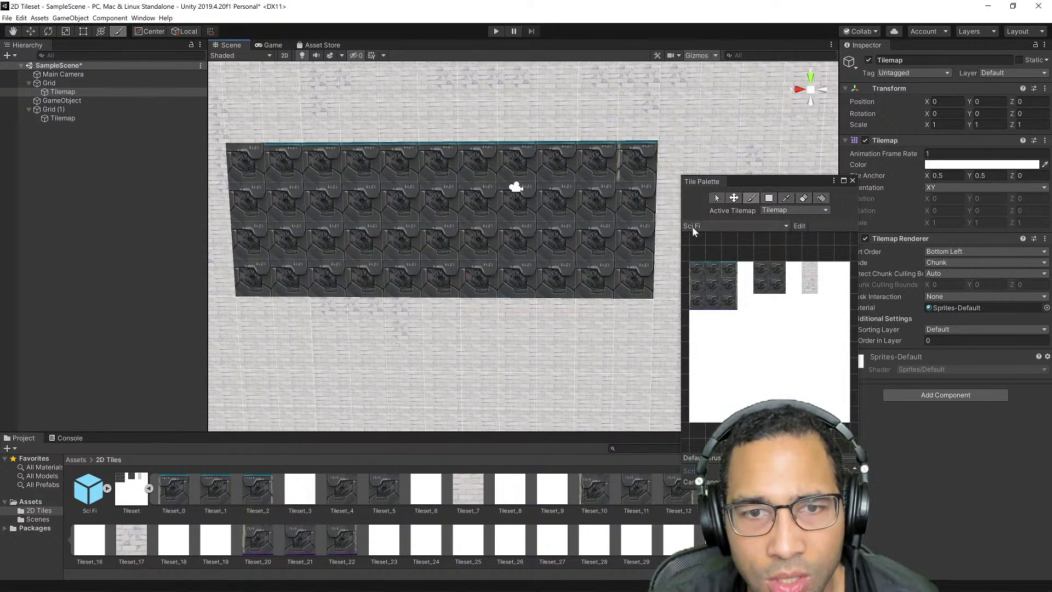
Paint the palette's top-right metal corner tile on the dark block's upper-left corner and matching edge tiles down its left side.
{"action": "left_click", "coordinate": [729, 274]}
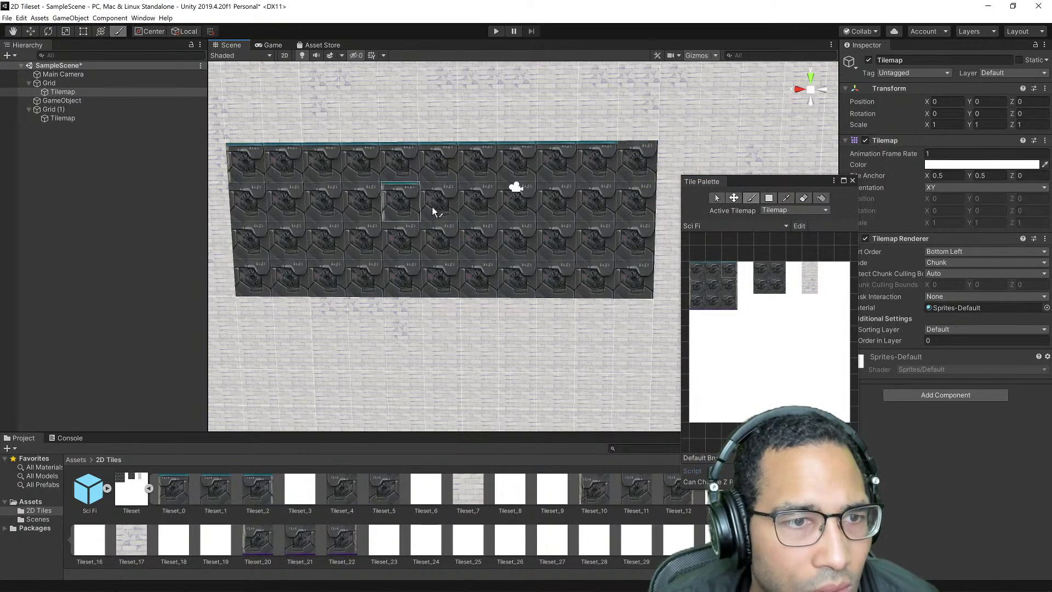
{"action": "mouse_move", "coordinate": [425, 219]}
{"action": "left_mouse_down"}
{"action": "mouse_move", "coordinate": [516, 239]}
{"action": "mouse_move", "coordinate": [481, 241]}
{"action": "mouse_move", "coordinate": [532, 197]}
{"action": "mouse_move", "coordinate": [461, 198]}
{"action": "left_mouse_up"}
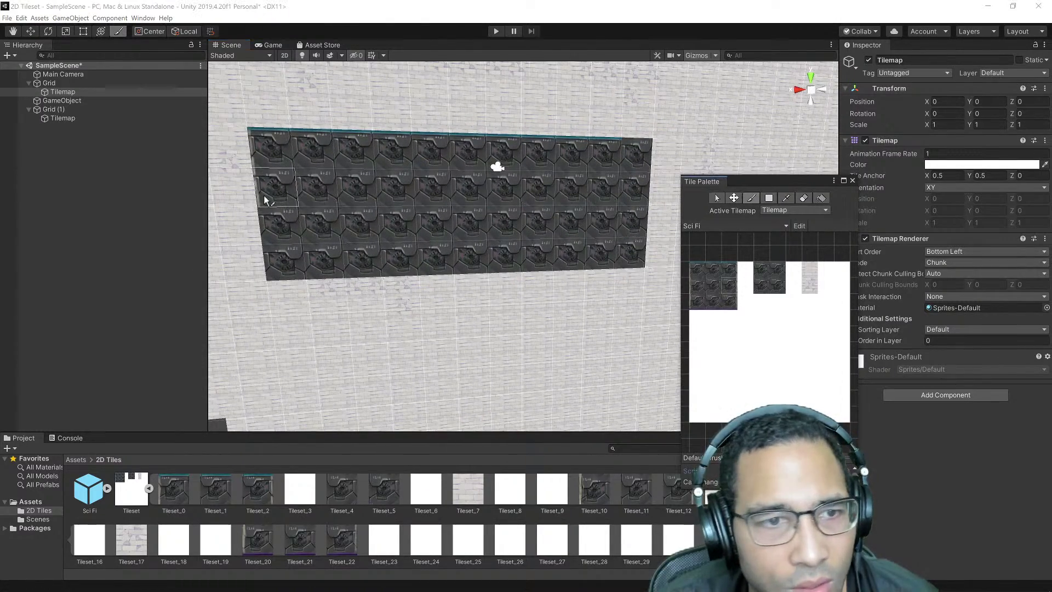
{"action": "mouse_move", "coordinate": [279, 265]}
{"action": "left_mouse_down"}
{"action": "mouse_move", "coordinate": [427, 218]}
{"action": "mouse_move", "coordinate": [902, 221]}
{"action": "mouse_move", "coordinate": [422, 221]}
{"action": "left_mouse_up"}
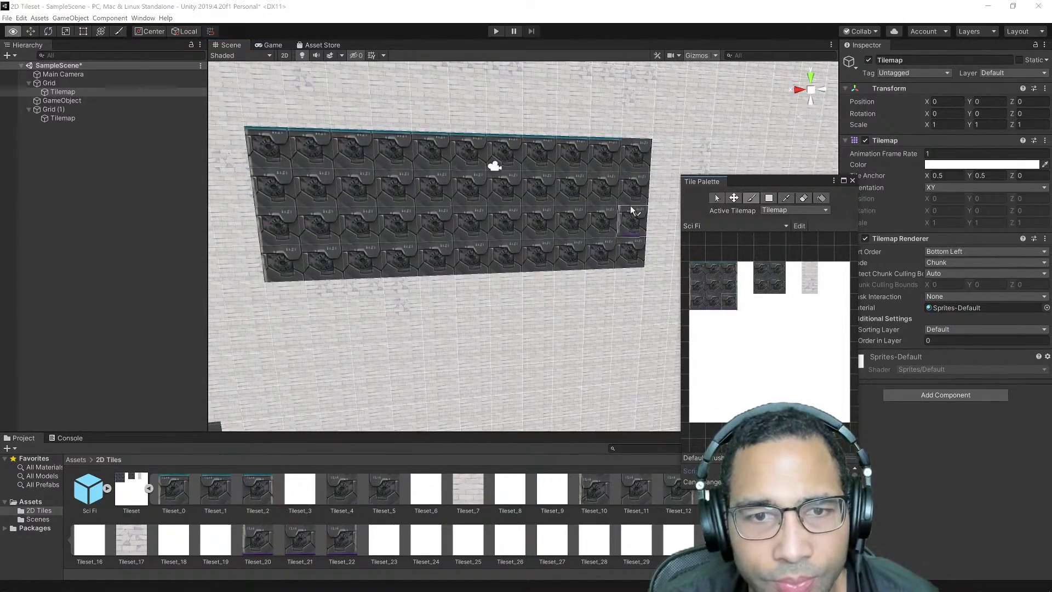
Paint left-edge metal tiles down the dark block's right side and the palette's top-left corner tile on its upper-right corner.
{"action": "left_click_drag", "start_coordinate": [629, 212], "coordinate": [629, 183]}
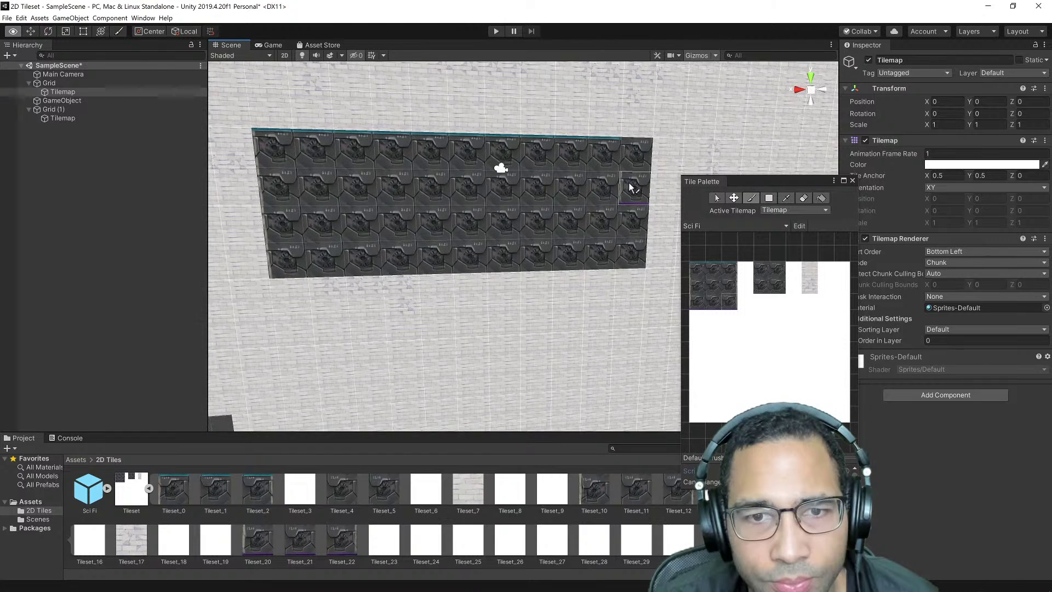
{"action": "left_click", "coordinate": [695, 287]}
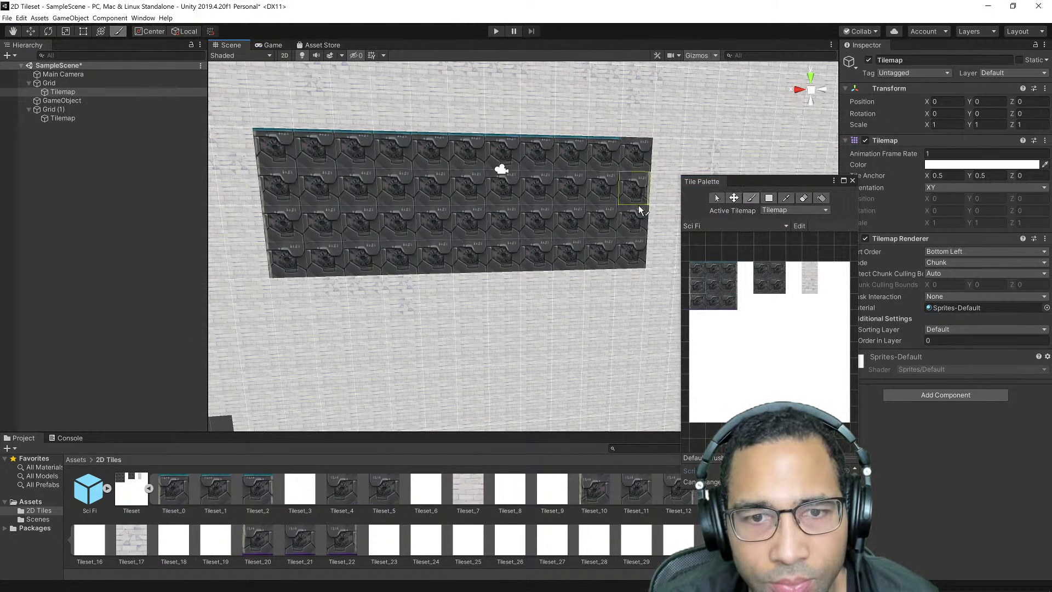
{"action": "key", "text": "i"}
{"action": "left_click", "coordinate": [698, 267]}
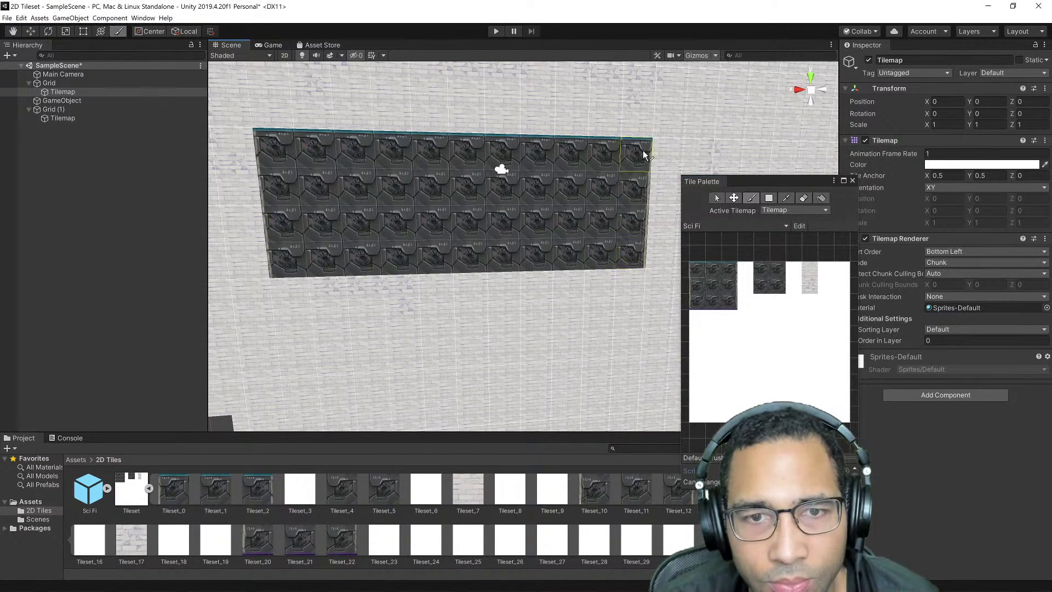
{"action": "mouse_move", "coordinate": [647, 148]}
{"action": "left_mouse_down"}
{"action": "mouse_move", "coordinate": [564, 219]}
{"action": "mouse_move", "coordinate": [592, 252]}
{"action": "mouse_move", "coordinate": [489, 254]}
{"action": "left_mouse_up"}
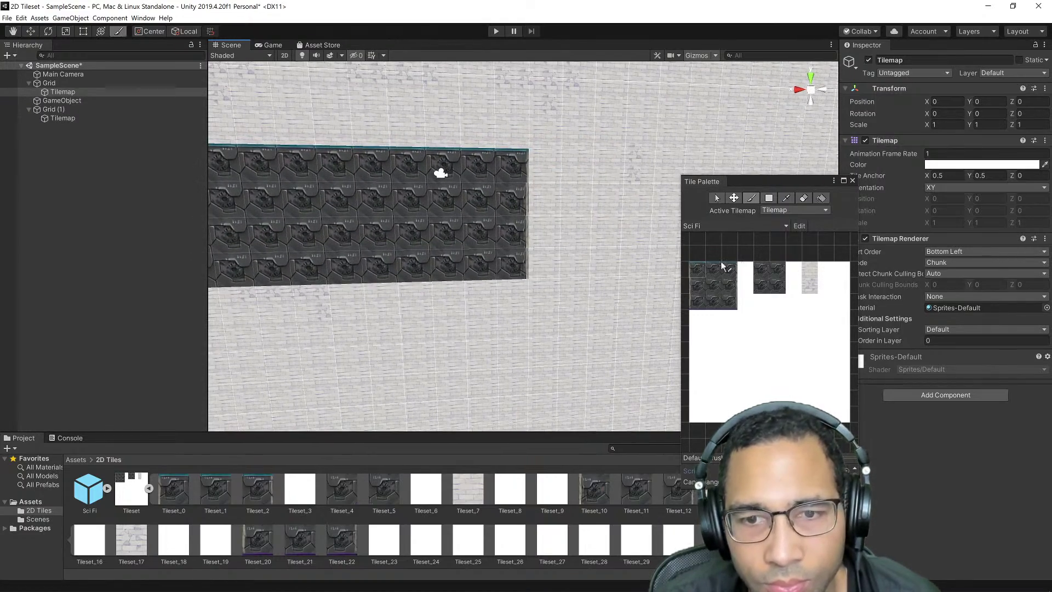
Paint a ledge of five teal-edged top-centre metal tiles extending right from the dark block, one row below its top.
{"action": "left_click_drag", "start_coordinate": [575, 195], "coordinate": [680, 261]}
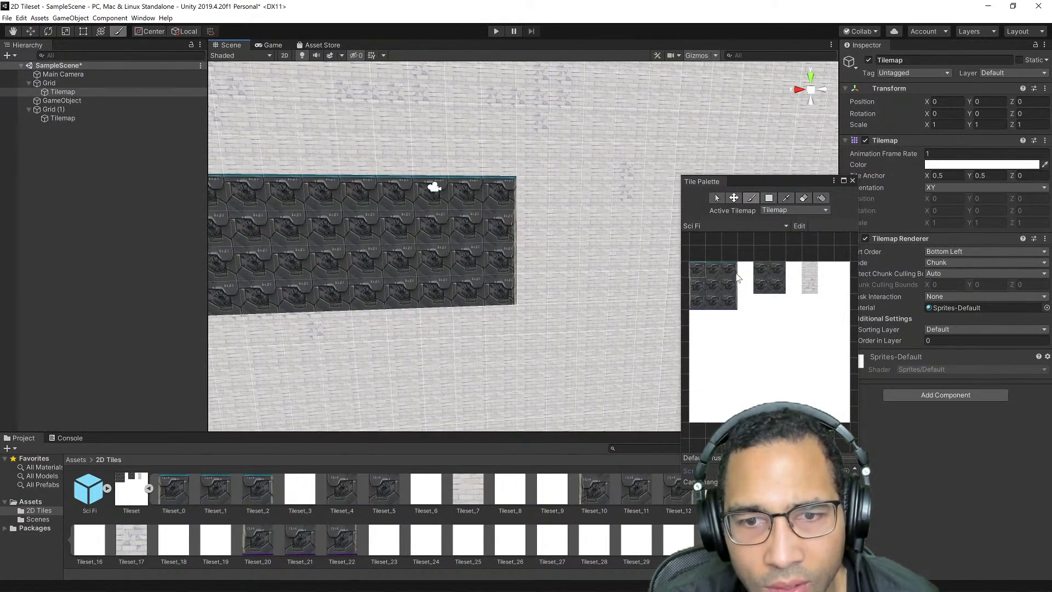
{"action": "left_click", "coordinate": [714, 272]}
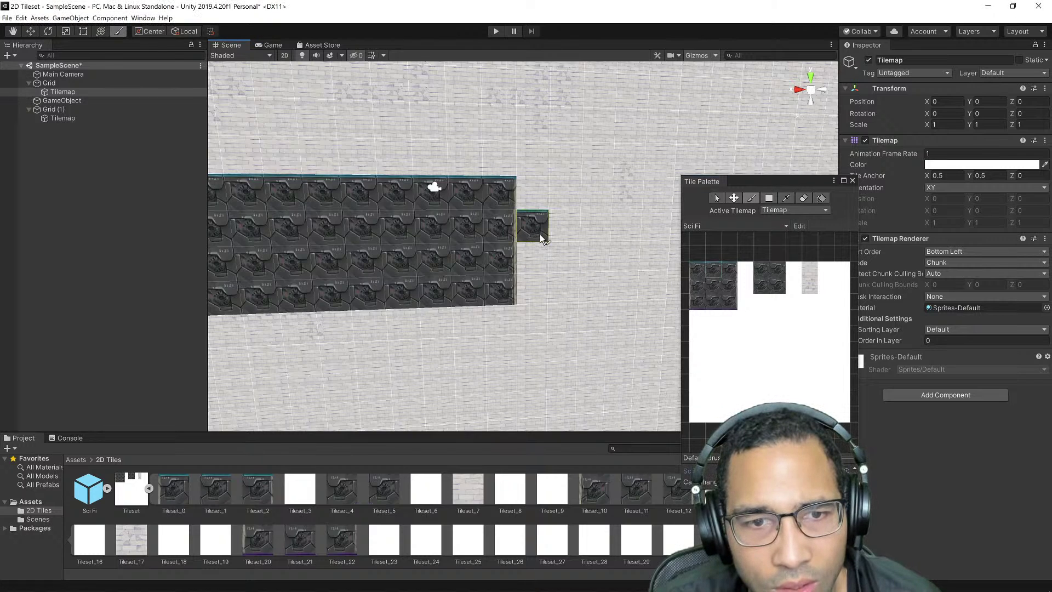
{"action": "left_click_drag", "start_coordinate": [540, 234], "coordinate": [655, 235]}
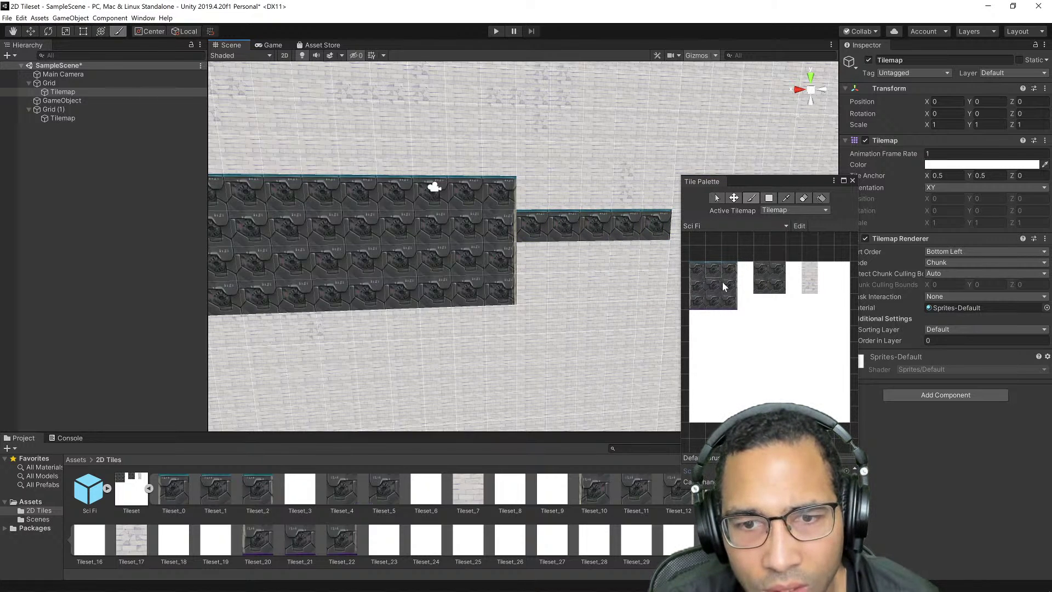
{"action": "left_click_drag", "start_coordinate": [722, 282], "coordinate": [708, 281]}
{"action": "left_click_drag", "start_coordinate": [508, 254], "coordinate": [642, 252]}
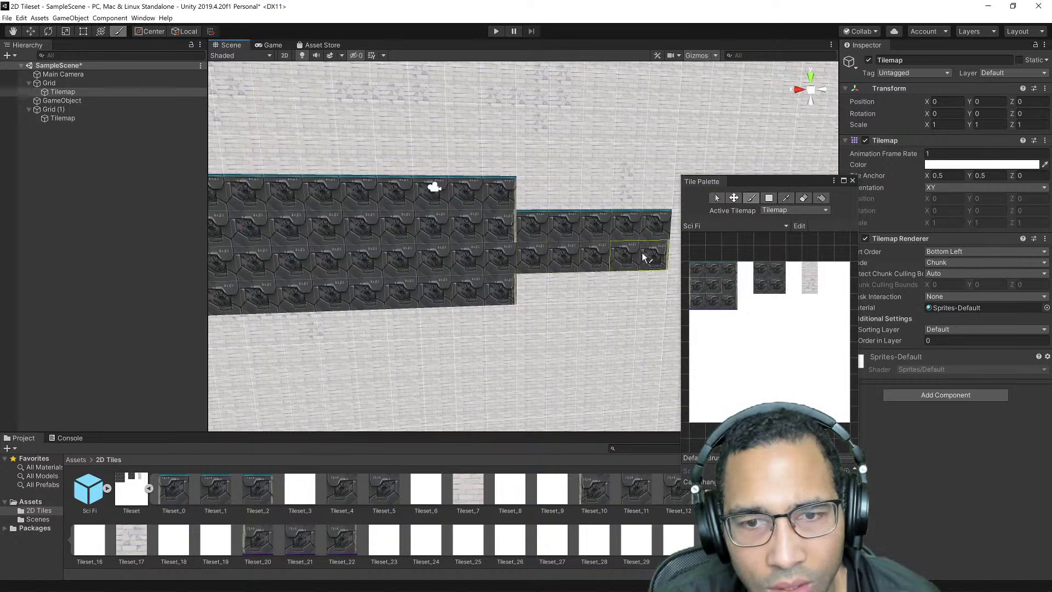
{"action": "key", "text": "ctrl+z"}
Fill two rows beneath the five-tile ledge with the centre dark metal tile, and replace the block's adjoining edge tiles with it.
{"action": "left_click", "coordinate": [711, 284]}
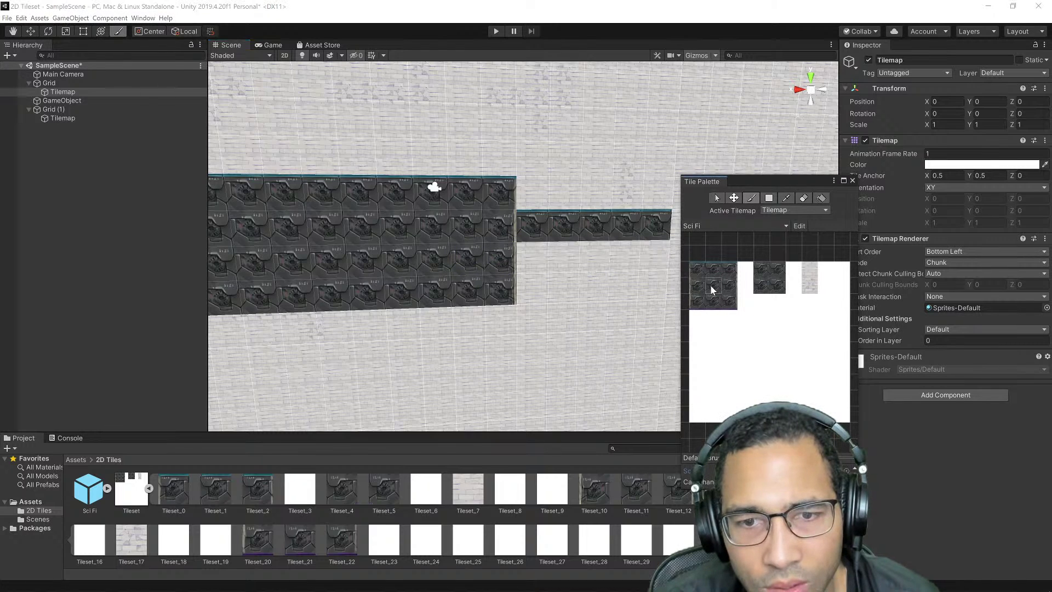
{"action": "key", "text": "i"}
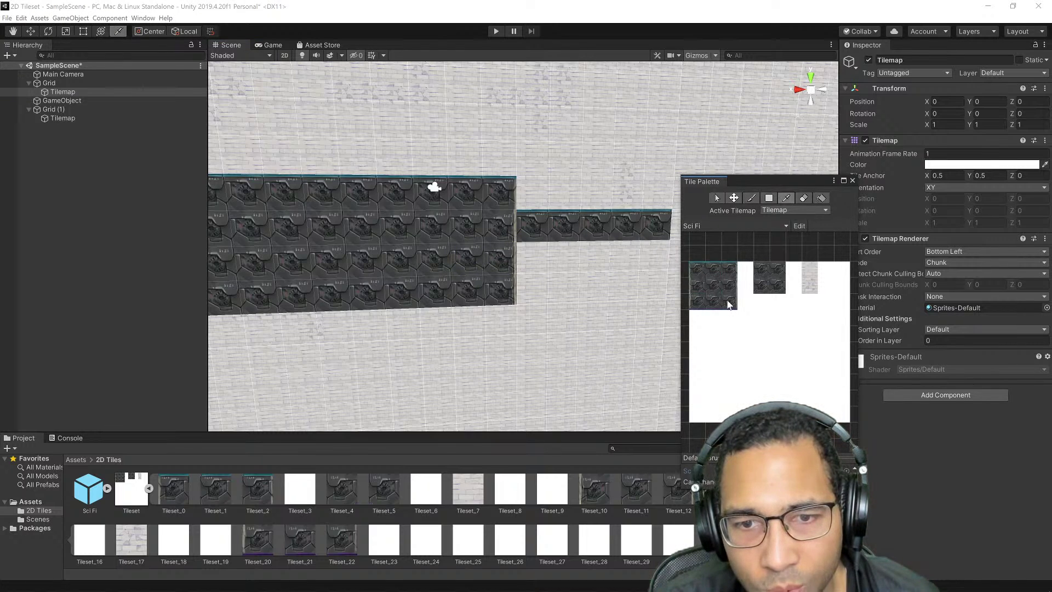
{"action": "left_click", "coordinate": [715, 285]}
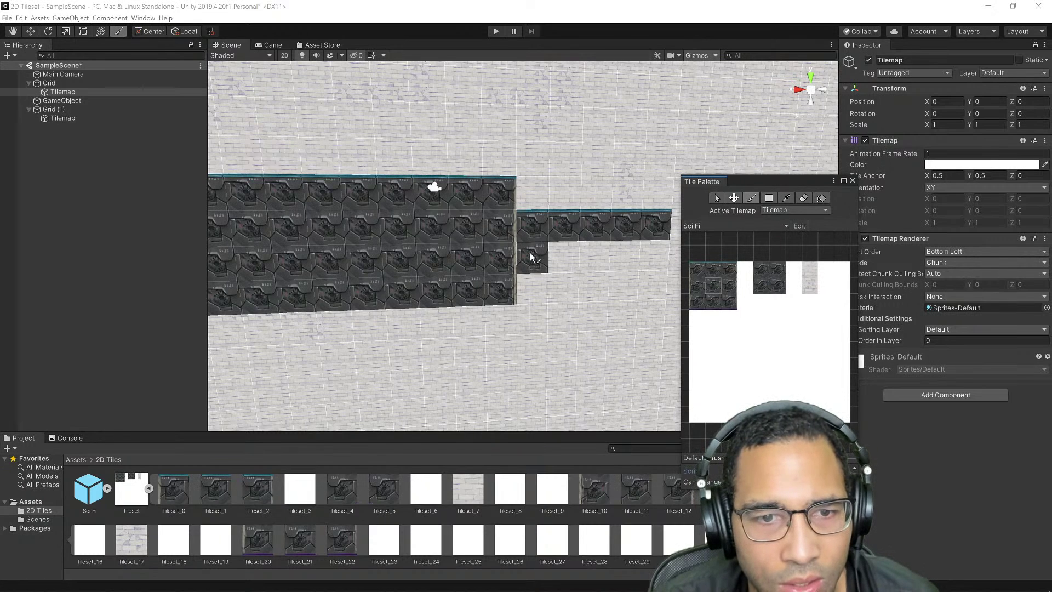
{"action": "mouse_move", "coordinate": [531, 258]}
{"action": "left_mouse_down"}
{"action": "mouse_move", "coordinate": [649, 257]}
{"action": "mouse_move", "coordinate": [651, 275]}
{"action": "mouse_move", "coordinate": [625, 283]}
{"action": "mouse_move", "coordinate": [529, 289]}
{"action": "left_mouse_up"}
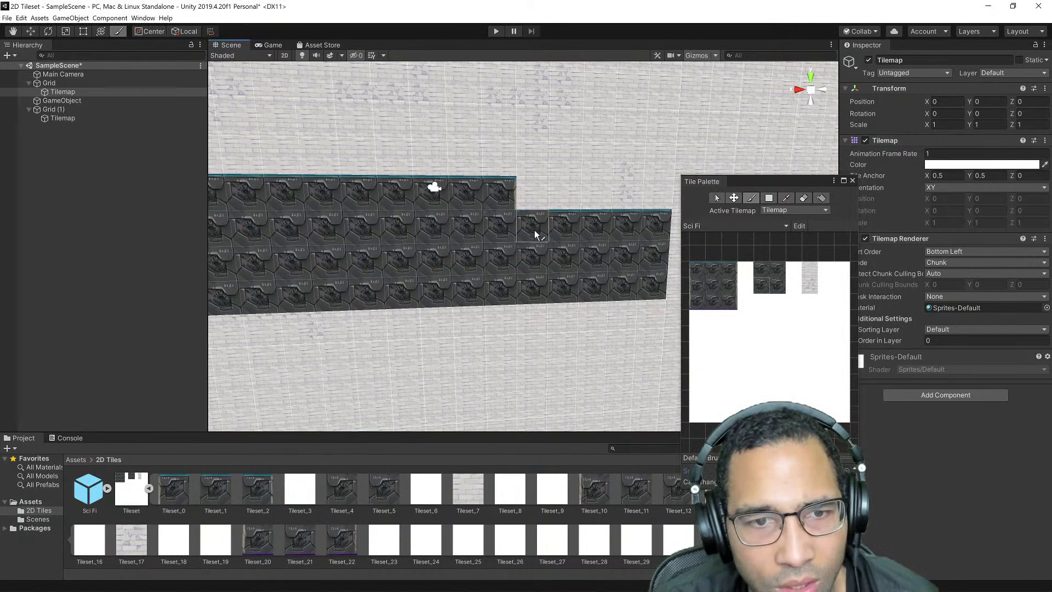
{"action": "key", "text": "alt"}
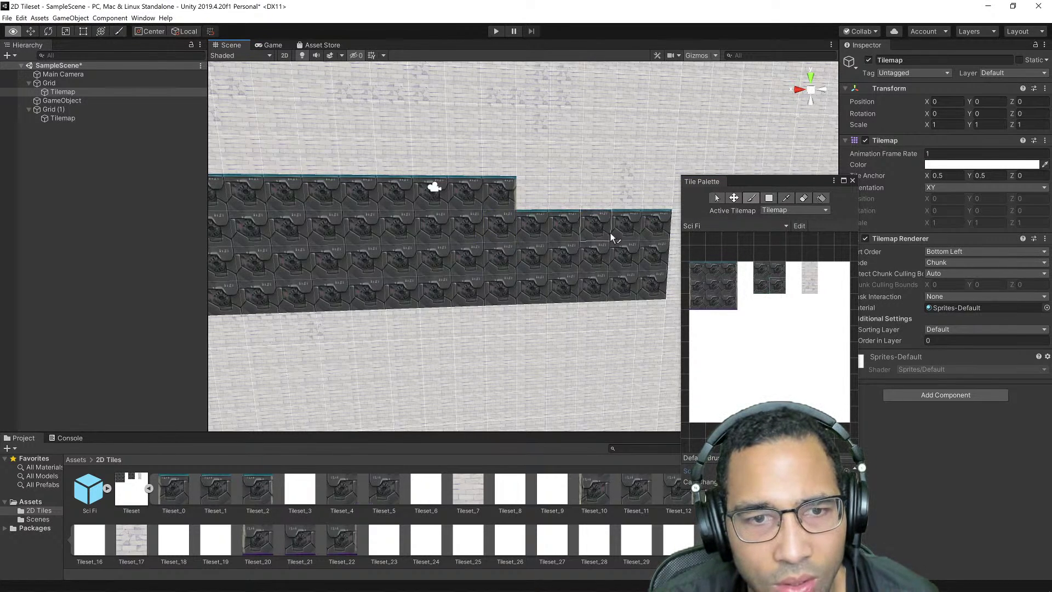
Paint a column of four right-edge metal tiles rising from the far end of the teal-edged ledge.
{"action": "scroll", "coordinate": [522, 196], "scroll_direction": "up", "scroll_amount": 8}
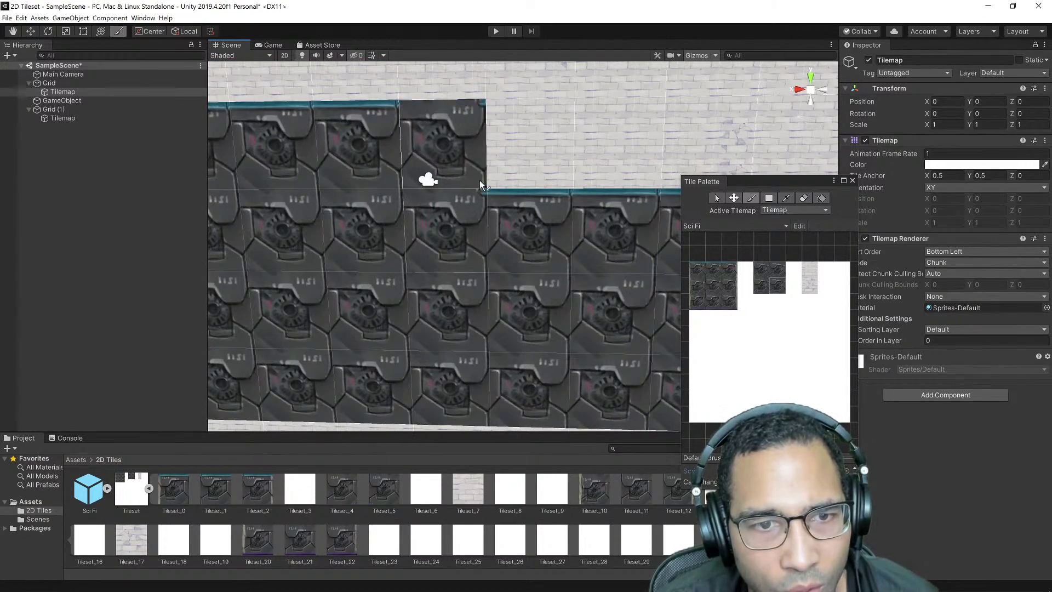
{"action": "scroll", "coordinate": [480, 192], "scroll_direction": "down", "scroll_amount": 3}
{"action": "scroll", "coordinate": [480, 192], "scroll_direction": "down", "scroll_amount": 4}
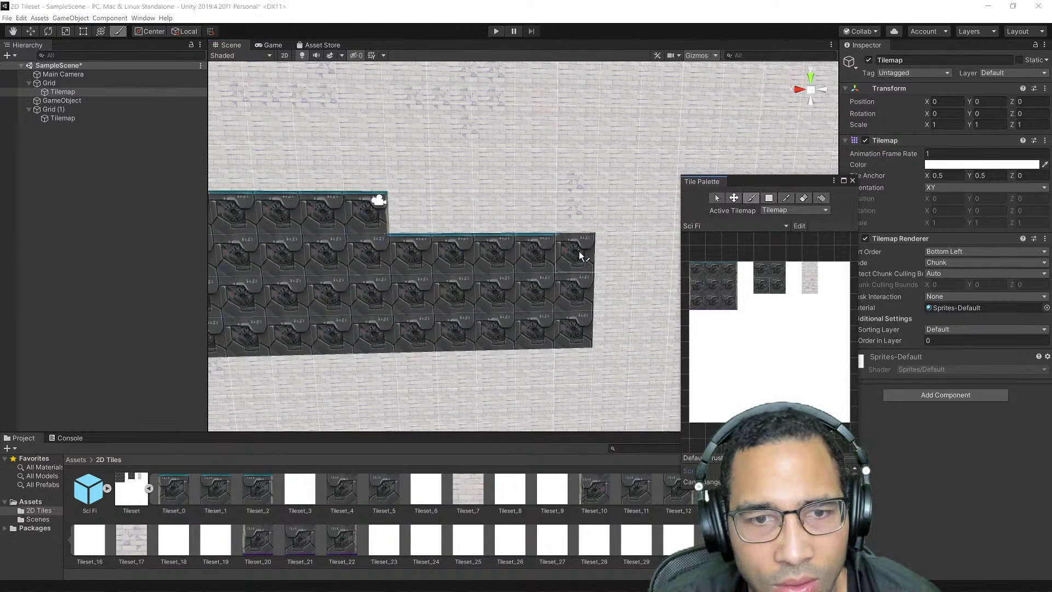
{"action": "left_click", "coordinate": [728, 285]}
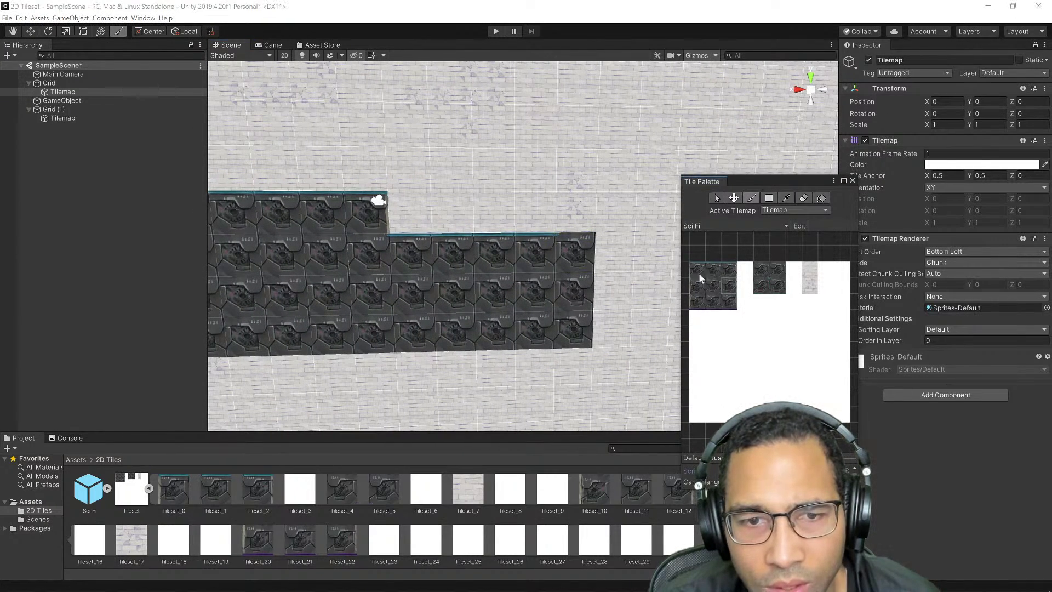
{"action": "left_click", "coordinate": [581, 211]}
{"action": "left_click_drag", "start_coordinate": [578, 169], "coordinate": [578, 88]}
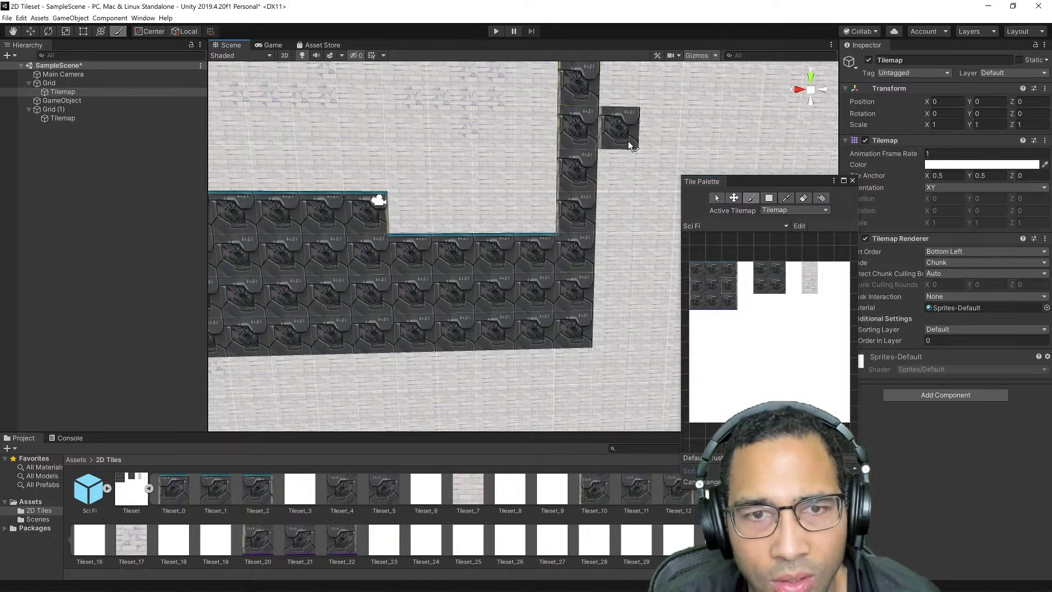
Fill a stepped area to the right of the new column with the palette's centre dark metal tile.
{"action": "scroll", "coordinate": [550, 175], "scroll_direction": "down", "scroll_amount": 3}
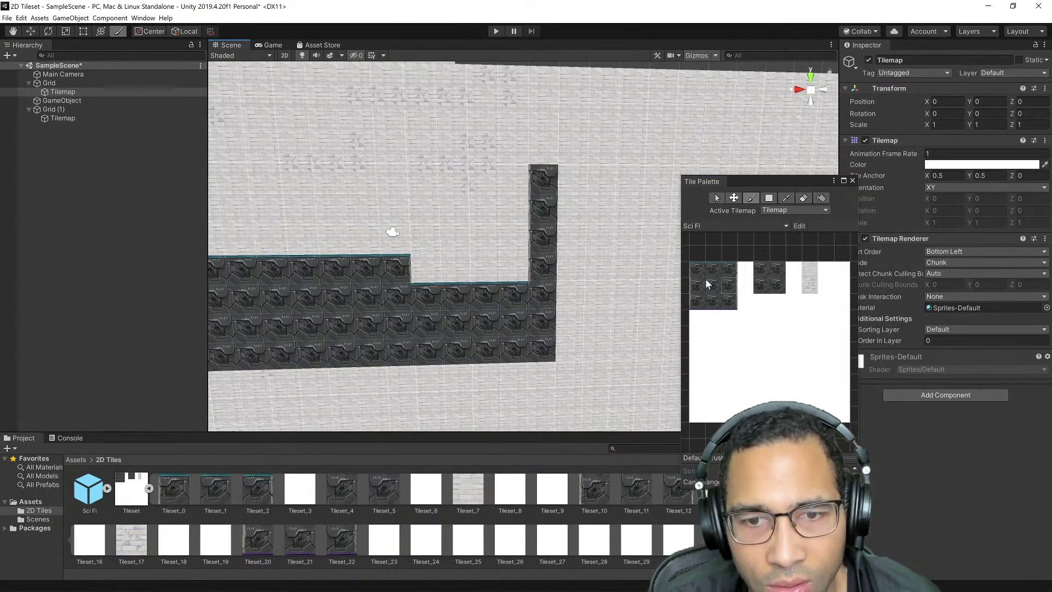
{"action": "left_click", "coordinate": [707, 282]}
{"action": "left_click_drag", "start_coordinate": [653, 235], "coordinate": [478, 166]}
{"action": "mouse_move", "coordinate": [438, 137]}
{"action": "left_mouse_down"}
{"action": "mouse_move", "coordinate": [506, 149]}
{"action": "mouse_move", "coordinate": [437, 162]}
{"action": "mouse_move", "coordinate": [492, 177]}
{"action": "mouse_move", "coordinate": [513, 231]}
{"action": "mouse_move", "coordinate": [462, 195]}
{"action": "mouse_move", "coordinate": [449, 225]}
{"action": "mouse_move", "coordinate": [479, 258]}
{"action": "mouse_move", "coordinate": [443, 274]}
{"action": "mouse_move", "coordinate": [540, 289]}
{"action": "mouse_move", "coordinate": [469, 299]}
{"action": "mouse_move", "coordinate": [518, 243]}
{"action": "mouse_move", "coordinate": [444, 297]}
{"action": "mouse_move", "coordinate": [472, 306]}
{"action": "left_mouse_up"}
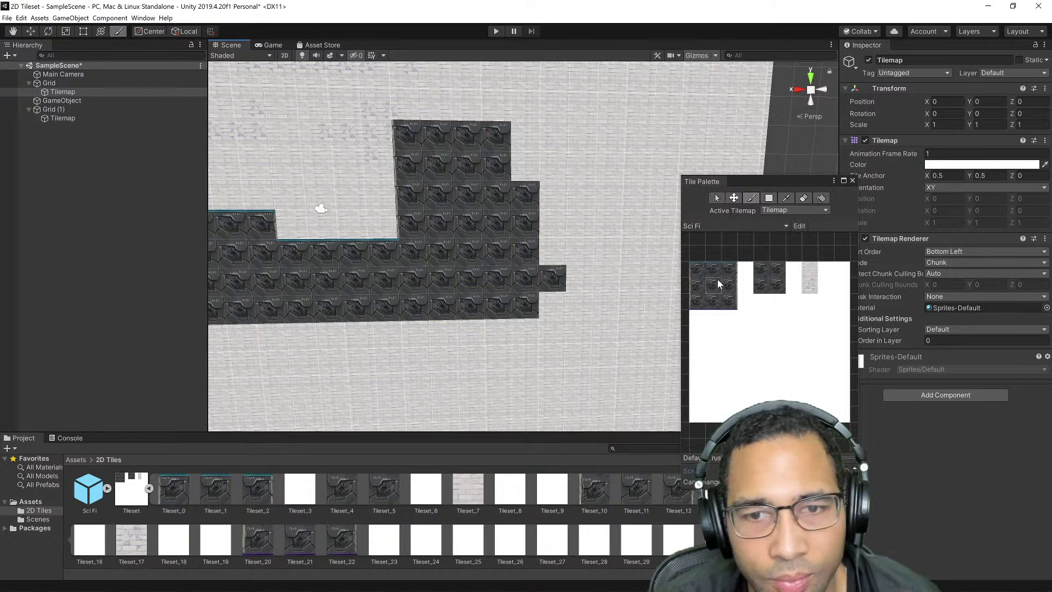
Cap the block's protruding lower-right tile with the teal-edged top-centre tile, and fill beneath and beside it with the centre dark tile.
{"action": "left_click", "coordinate": [777, 289]}
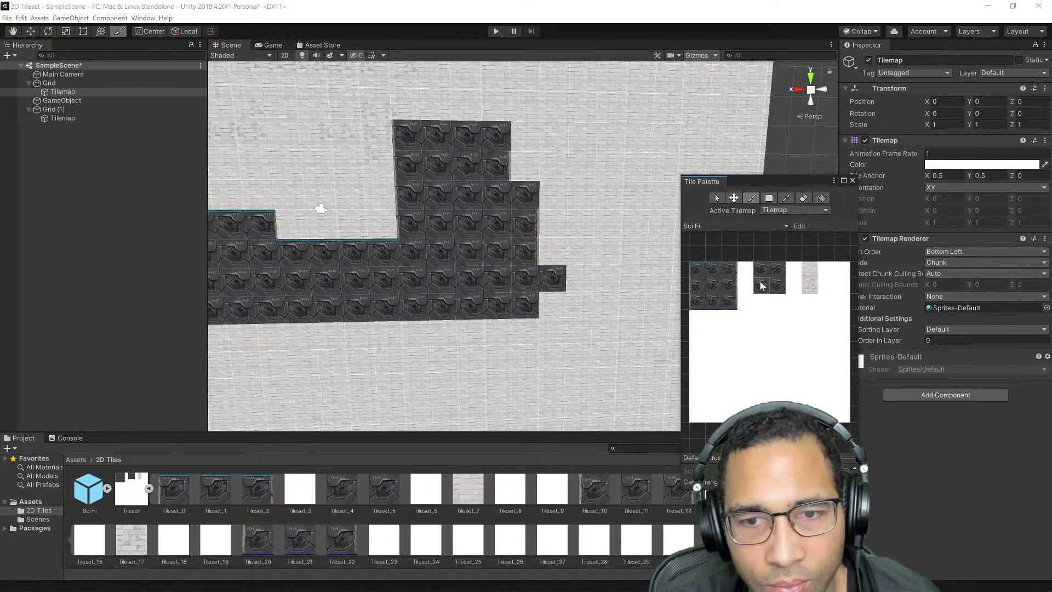
{"action": "left_click", "coordinate": [776, 284]}
{"action": "mouse_move", "coordinate": [606, 221]}
{"action": "left_mouse_down"}
{"action": "mouse_move", "coordinate": [585, 216]}
{"action": "mouse_move", "coordinate": [608, 222]}
{"action": "left_mouse_up"}
{"action": "key", "text": "b"}
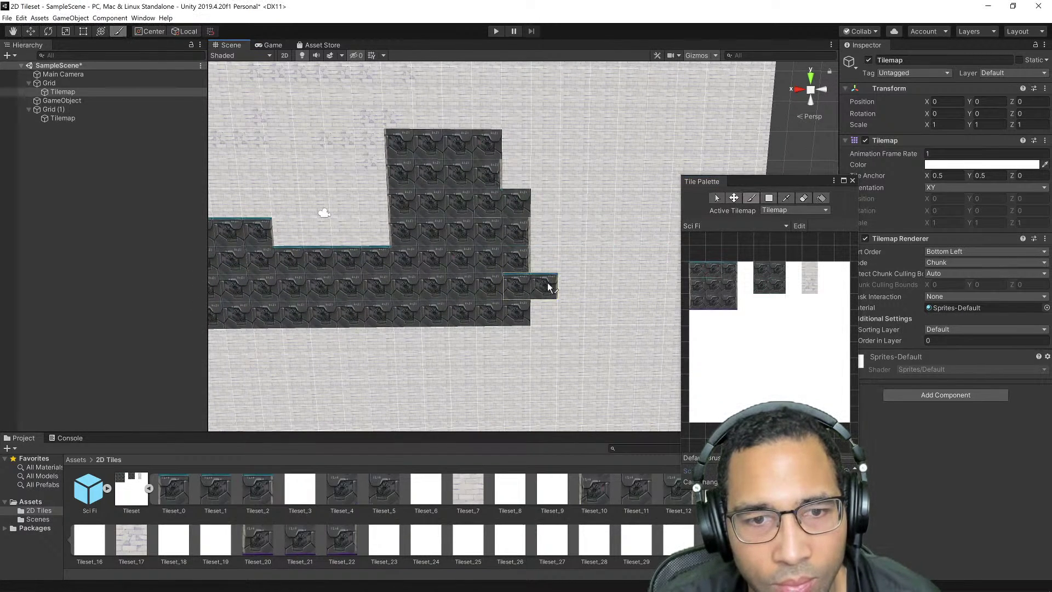
{"action": "left_click", "coordinate": [547, 281]}
{"action": "left_click", "coordinate": [712, 269]}
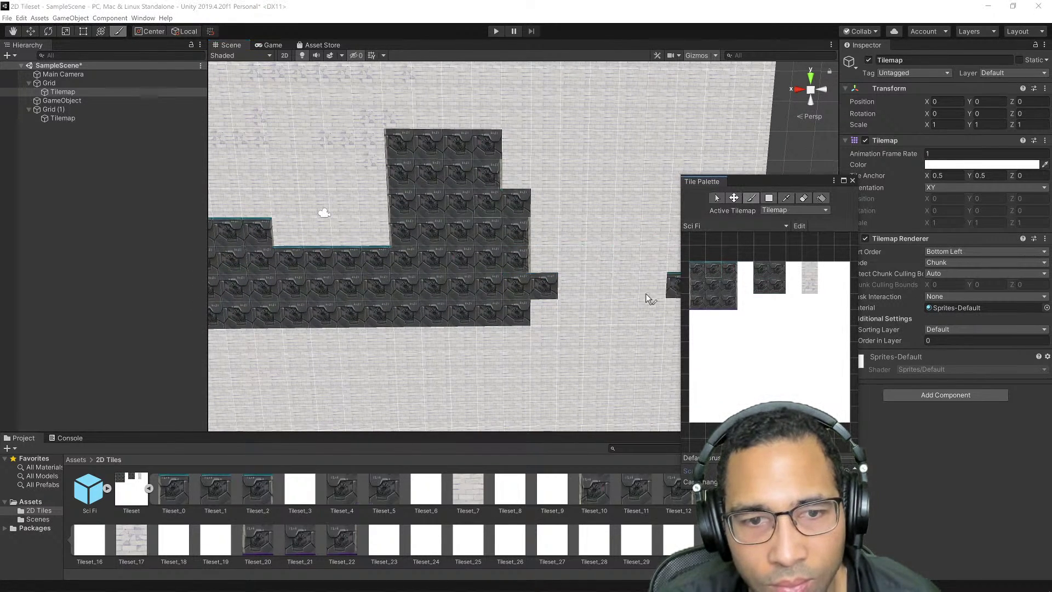
{"action": "left_click", "coordinate": [547, 287]}
{"action": "left_click", "coordinate": [714, 286]}
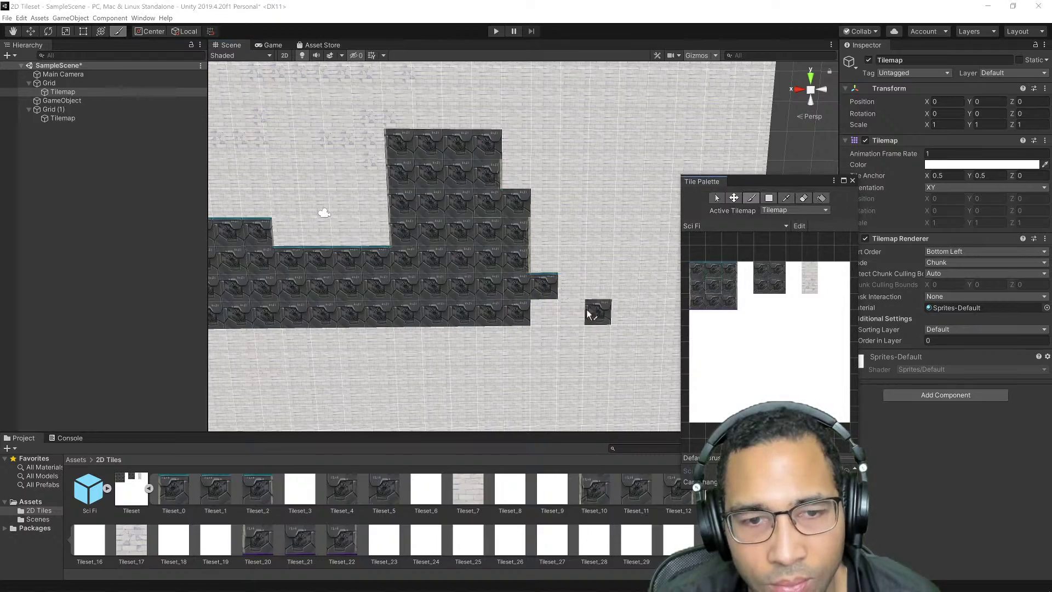
{"action": "mouse_move", "coordinate": [554, 305]}
{"action": "left_mouse_down"}
{"action": "mouse_move", "coordinate": [641, 263]}
{"action": "mouse_move", "coordinate": [310, 219]}
{"action": "mouse_move", "coordinate": [520, 222]}
{"action": "mouse_move", "coordinate": [579, 245]}
{"action": "mouse_move", "coordinate": [405, 225]}
{"action": "mouse_move", "coordinate": [605, 277]}
{"action": "mouse_move", "coordinate": [402, 202]}
{"action": "mouse_move", "coordinate": [640, 320]}
{"action": "mouse_move", "coordinate": [510, 213]}
{"action": "mouse_move", "coordinate": [555, 217]}
{"action": "mouse_move", "coordinate": [524, 205]}
{"action": "left_mouse_up"}
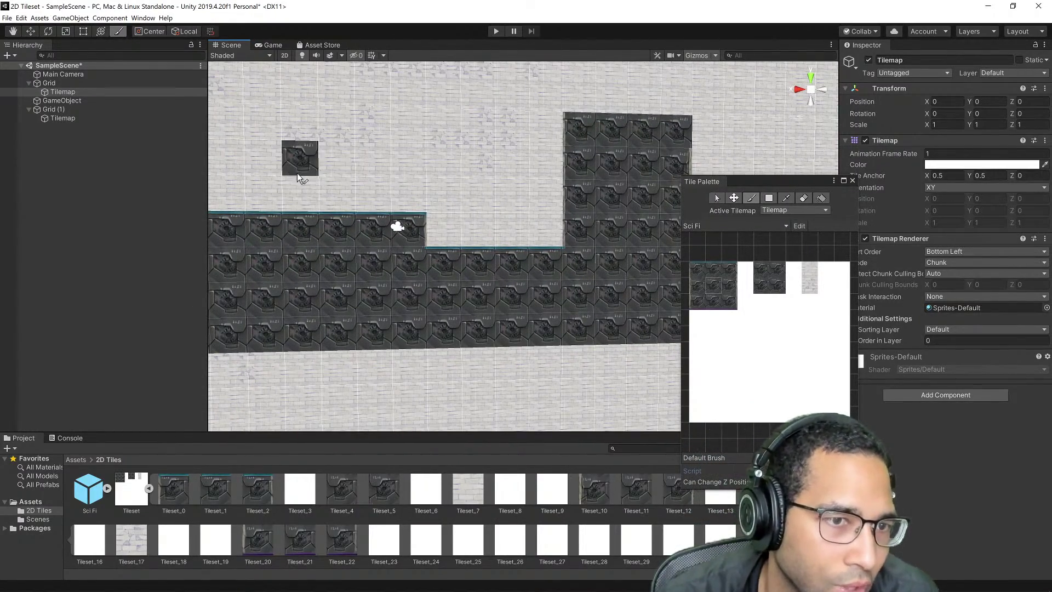
{"action": "scroll", "coordinate": [356, 155], "scroll_direction": "down", "scroll_amount": 2}
{"action": "left_click_drag", "start_coordinate": [356, 155], "coordinate": [285, 159]}
{"action": "right_click", "coordinate": [37, 144]}
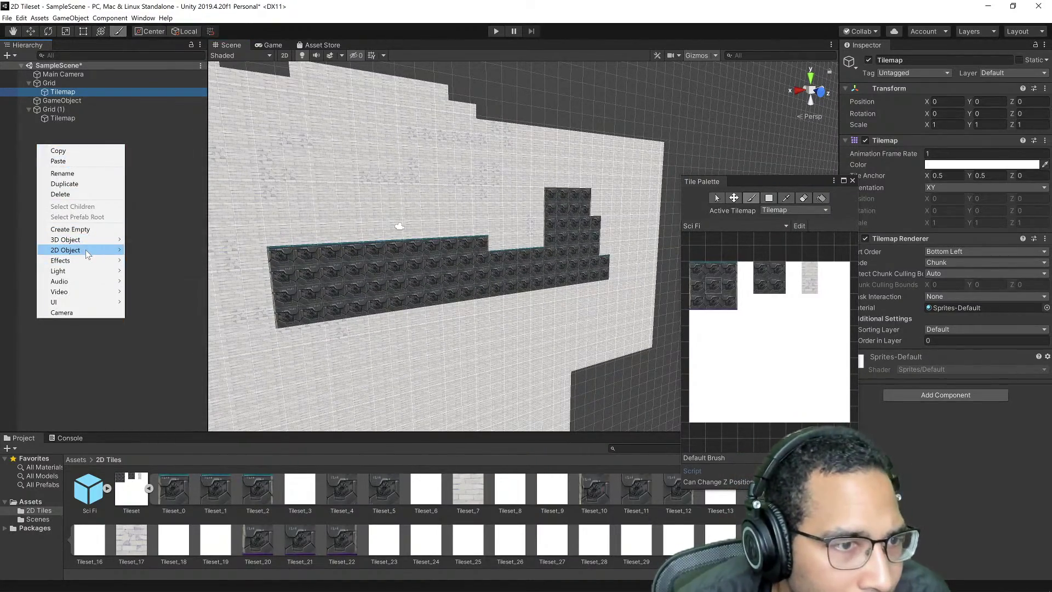
{"action": "mouse_move", "coordinate": [82, 248]}
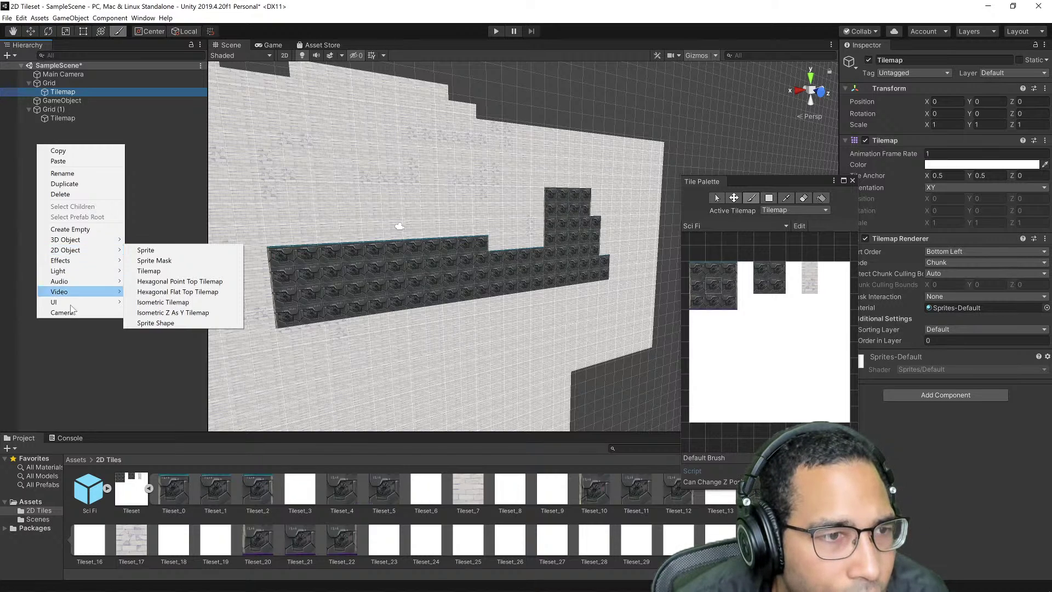
{"action": "left_click", "coordinate": [64, 357]}
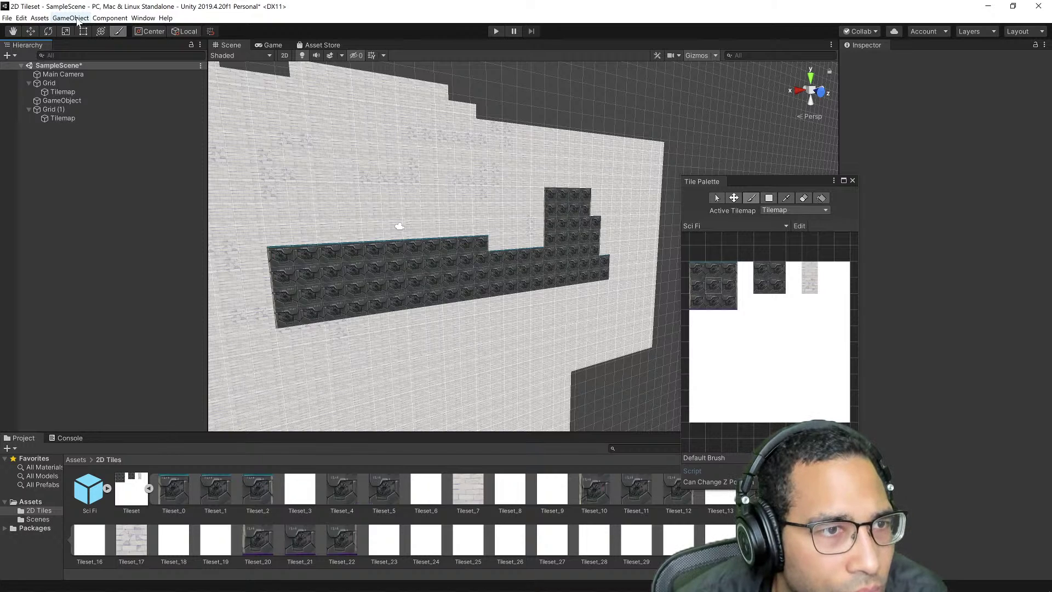
Create an empty game object at the scene root and rename it Player.
{"action": "right_click", "coordinate": [59, 173]}
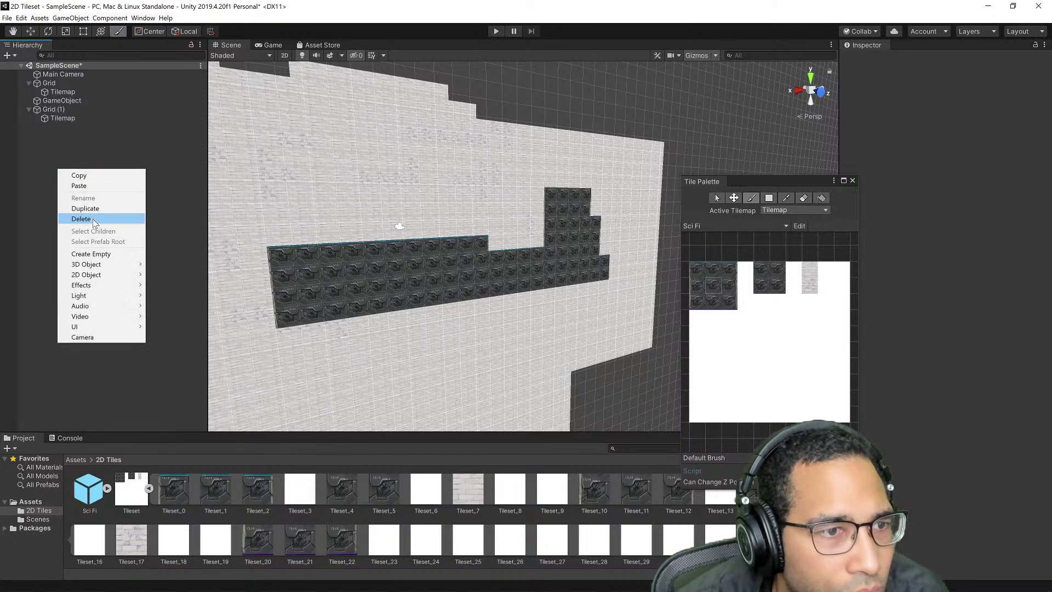
{"action": "left_click", "coordinate": [109, 253]}
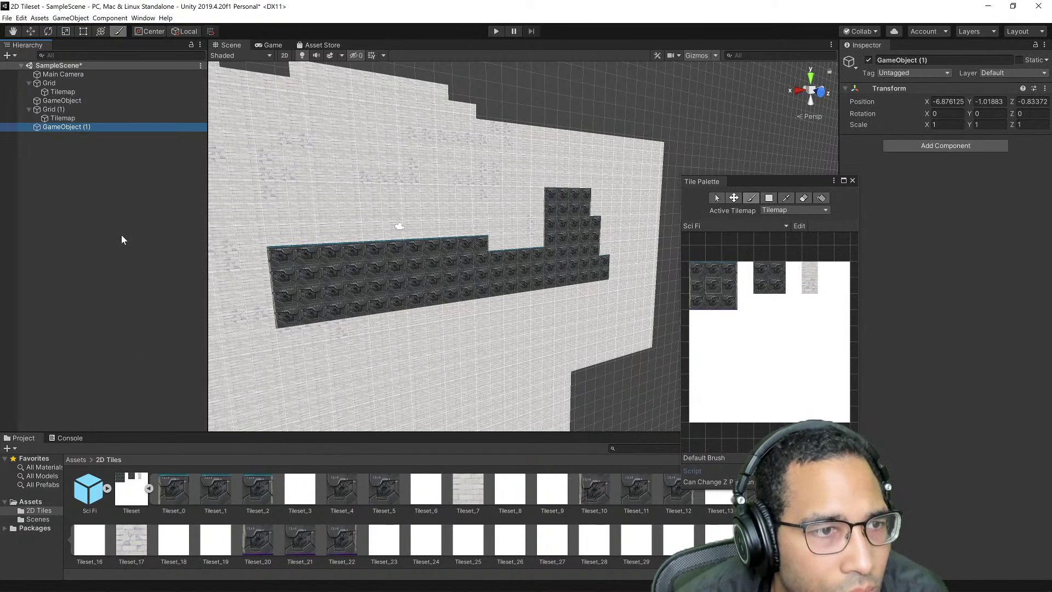
{"action": "double_click", "coordinate": [67, 125]}
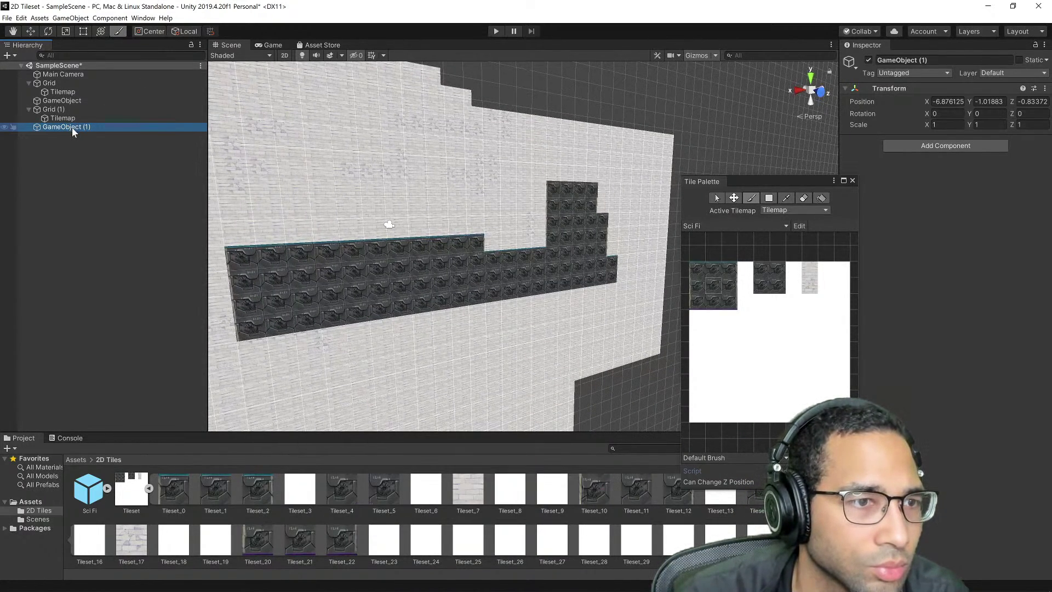
{"action": "right_click", "coordinate": [73, 127]}
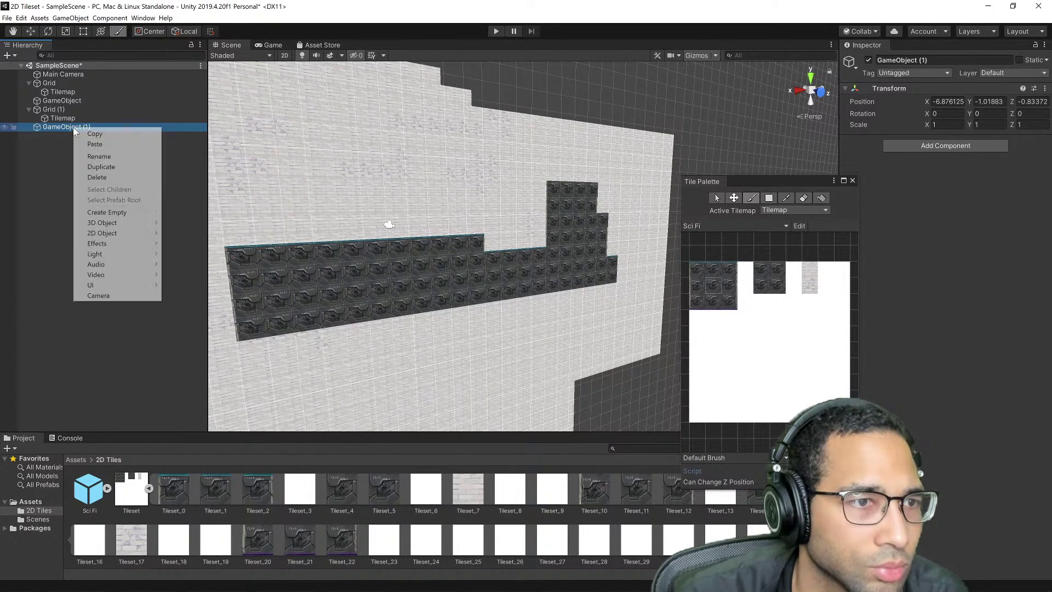
{"action": "left_click", "coordinate": [111, 157]}
{"action": "type", "text": "Player"}
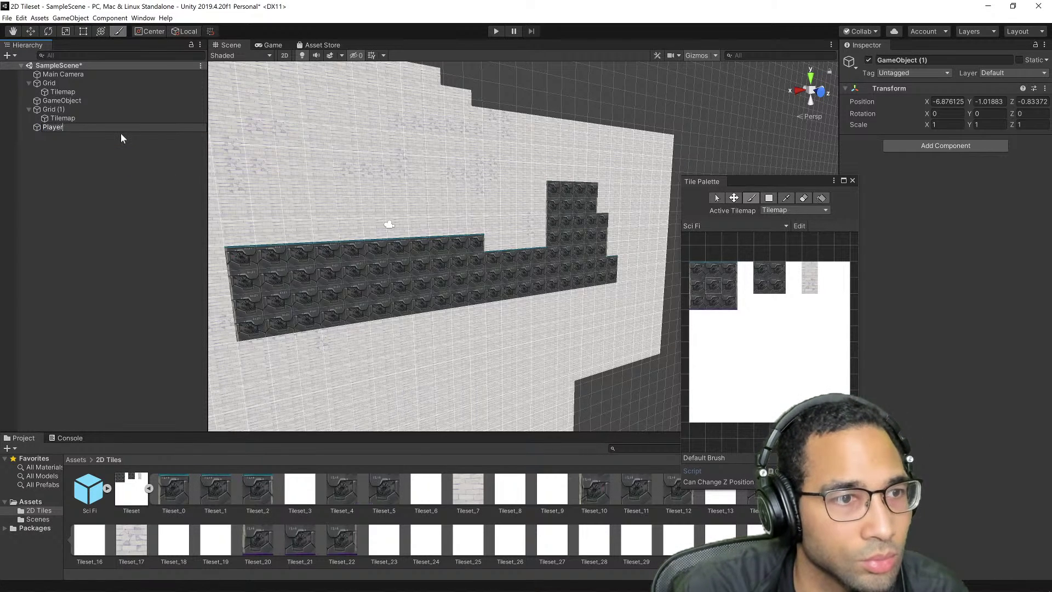
{"action": "key", "text": "Return"}
{"action": "left_click", "coordinate": [192, 192]}
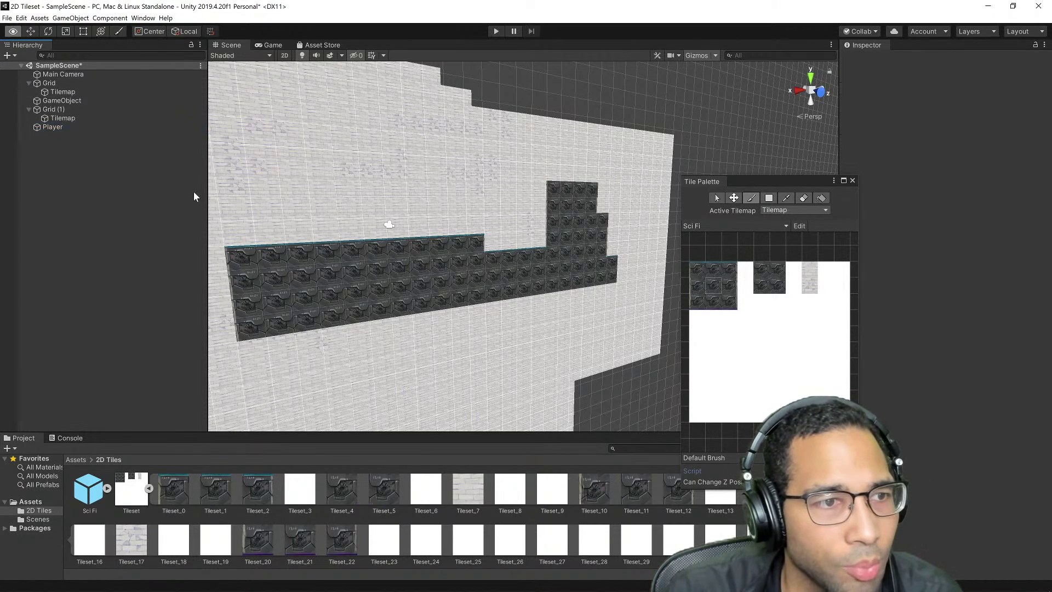
Move the Player object above the metal floor in front of the brick background, to about X 2.44, Y 1.81, Z 0.01.
{"action": "left_click", "coordinate": [54, 126]}
{"action": "left_click_drag", "start_coordinate": [383, 219], "coordinate": [445, 218]}
{"action": "left_click", "coordinate": [45, 127]}
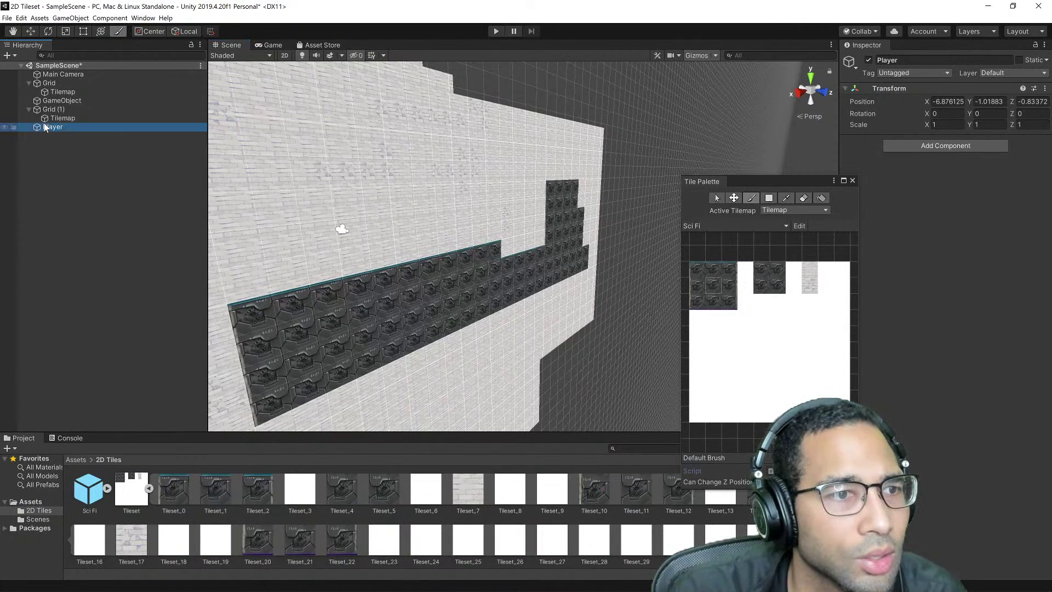
{"action": "left_click", "coordinate": [32, 31]}
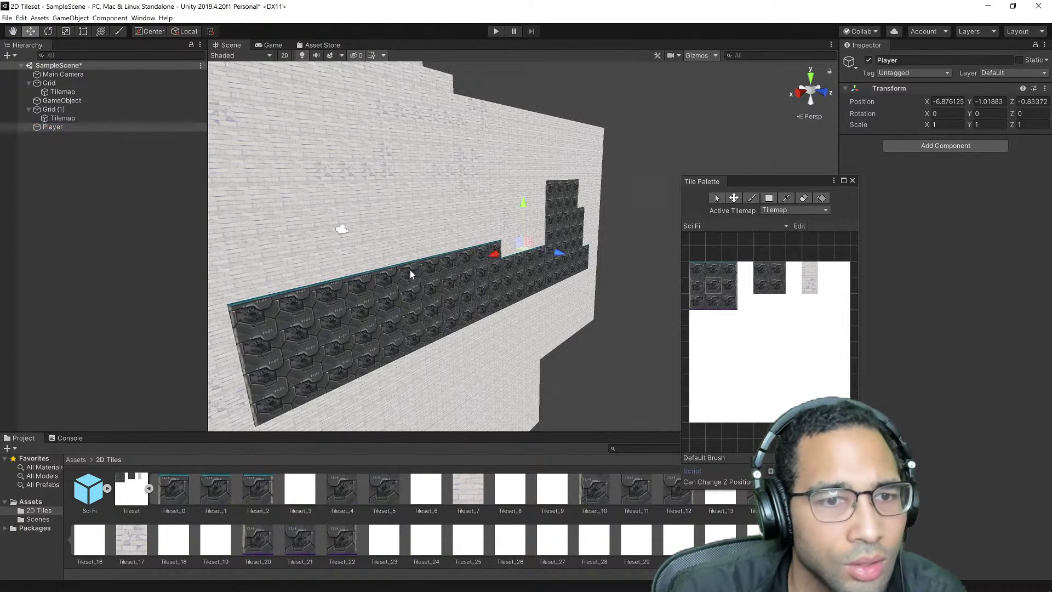
{"action": "left_click_drag", "start_coordinate": [409, 269], "coordinate": [438, 235]}
{"action": "left_click_drag", "start_coordinate": [478, 205], "coordinate": [427, 249]}
{"action": "scroll", "coordinate": [573, 291], "scroll_direction": "up", "scroll_amount": 5}
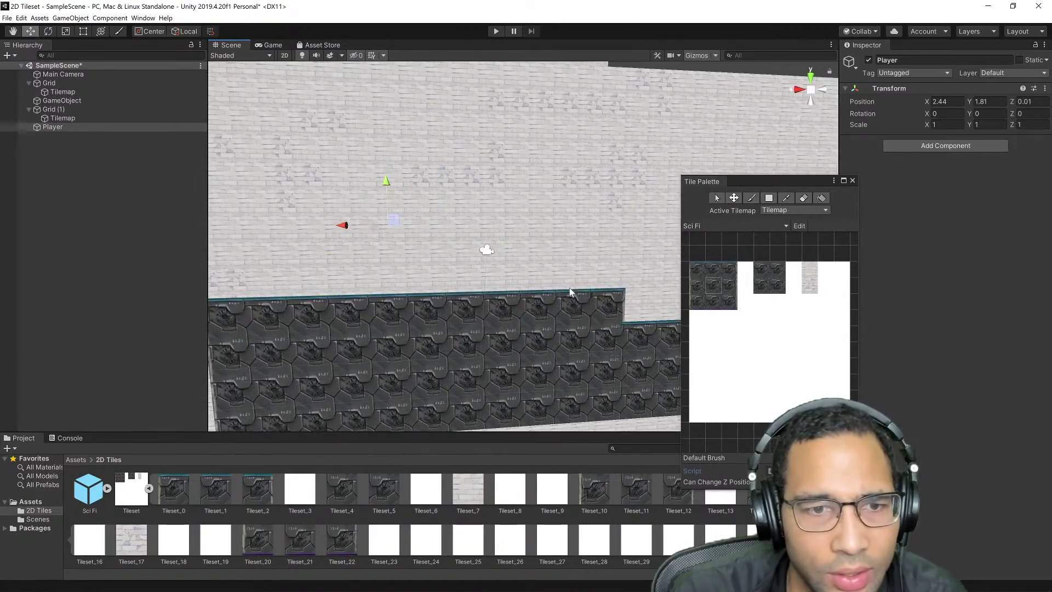
Select the Main Camera and move the floating Tile Palette window clear of its properties.
{"action": "left_click_drag", "start_coordinate": [569, 291], "coordinate": [467, 233]}
{"action": "left_click", "coordinate": [538, 245]}
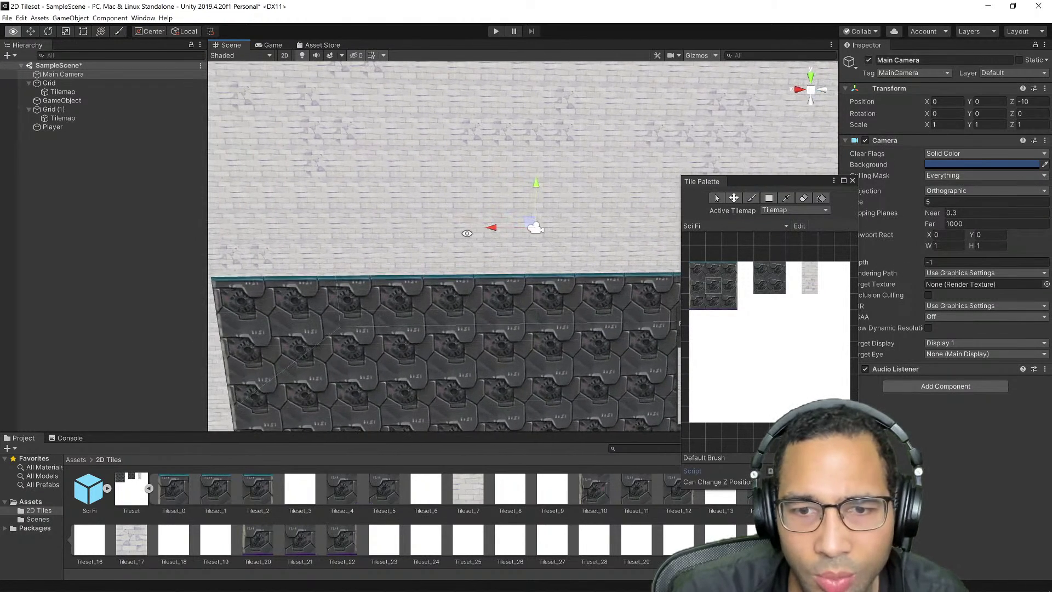
{"action": "left_click", "coordinate": [724, 179]}
{"action": "left_click_drag", "start_coordinate": [705, 182], "coordinate": [198, 146]}
Move the Main Camera along its Z axis toward the tilemaps, to about Z -3.26.
{"action": "left_click_drag", "start_coordinate": [579, 266], "coordinate": [544, 255]}
{"action": "left_click_drag", "start_coordinate": [526, 250], "coordinate": [561, 257]}
{"action": "left_click", "coordinate": [495, 225]}
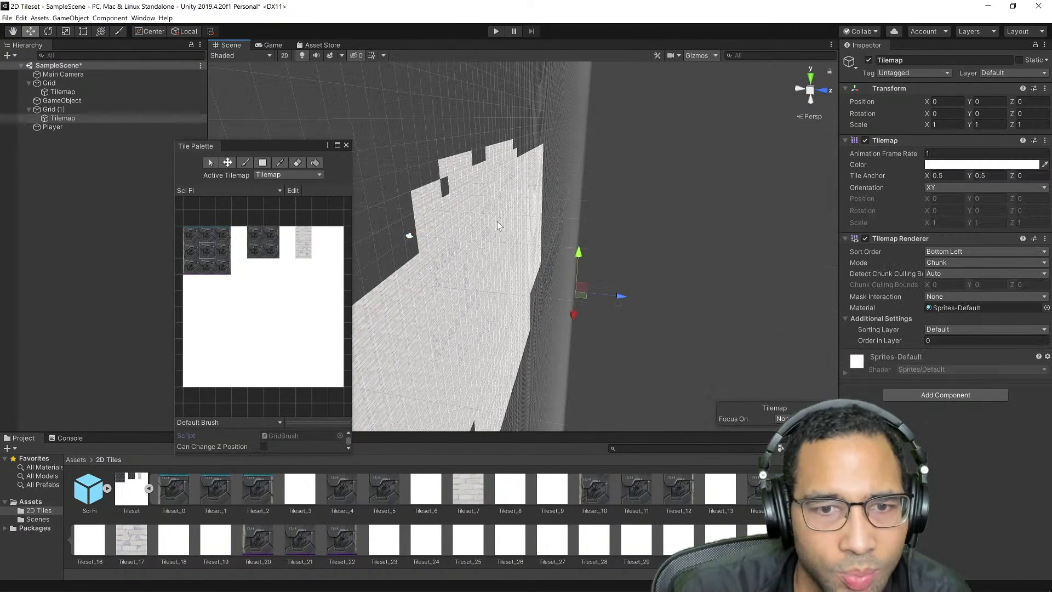
{"action": "left_click_drag", "start_coordinate": [498, 225], "coordinate": [492, 283]}
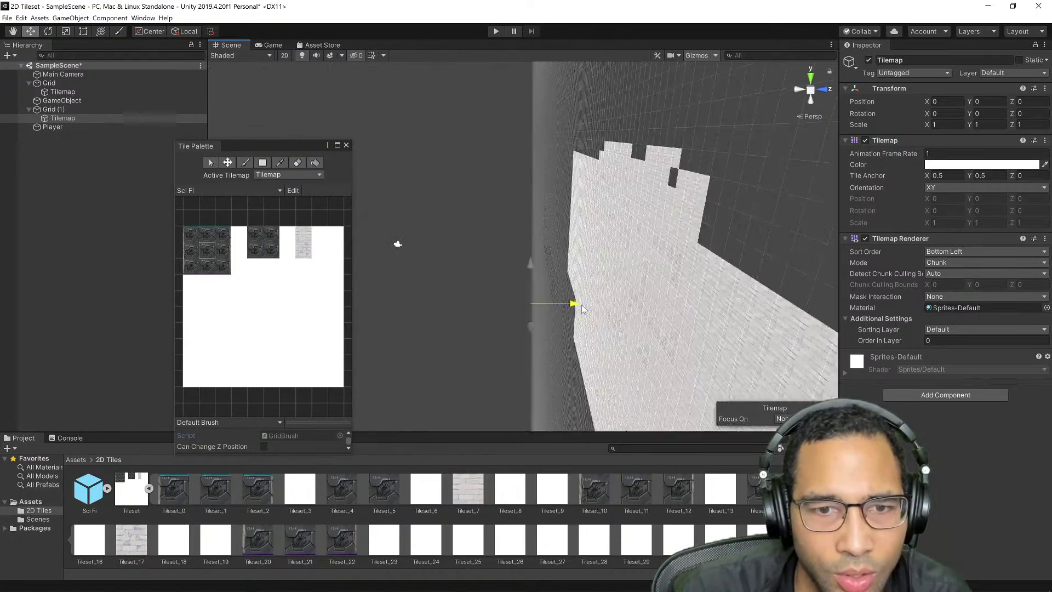
{"action": "left_click_drag", "start_coordinate": [582, 307], "coordinate": [520, 255]}
{"action": "left_click", "coordinate": [504, 284]}
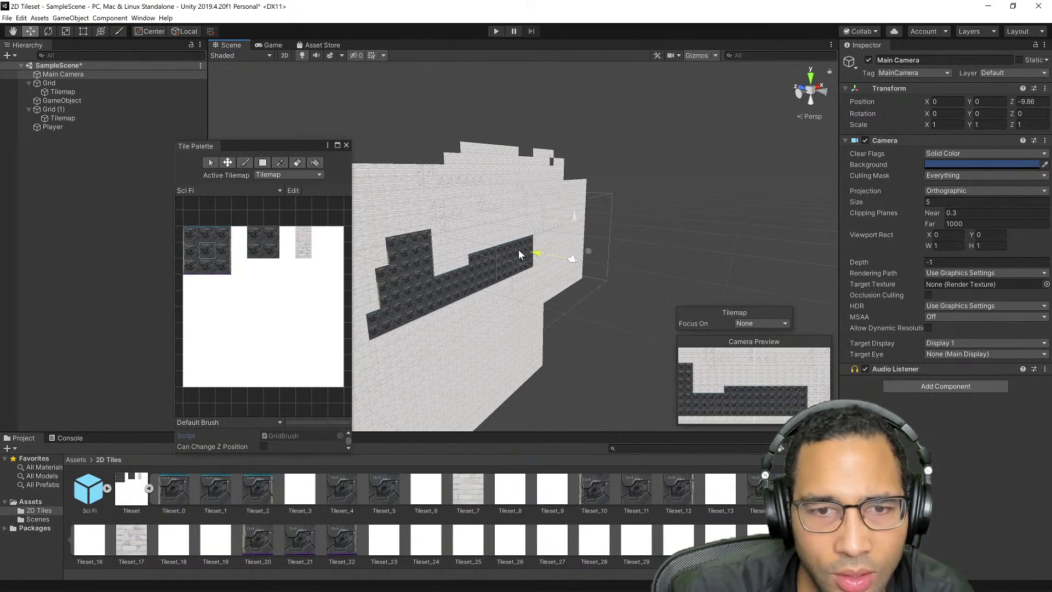
{"action": "left_click_drag", "start_coordinate": [556, 302], "coordinate": [504, 279]}
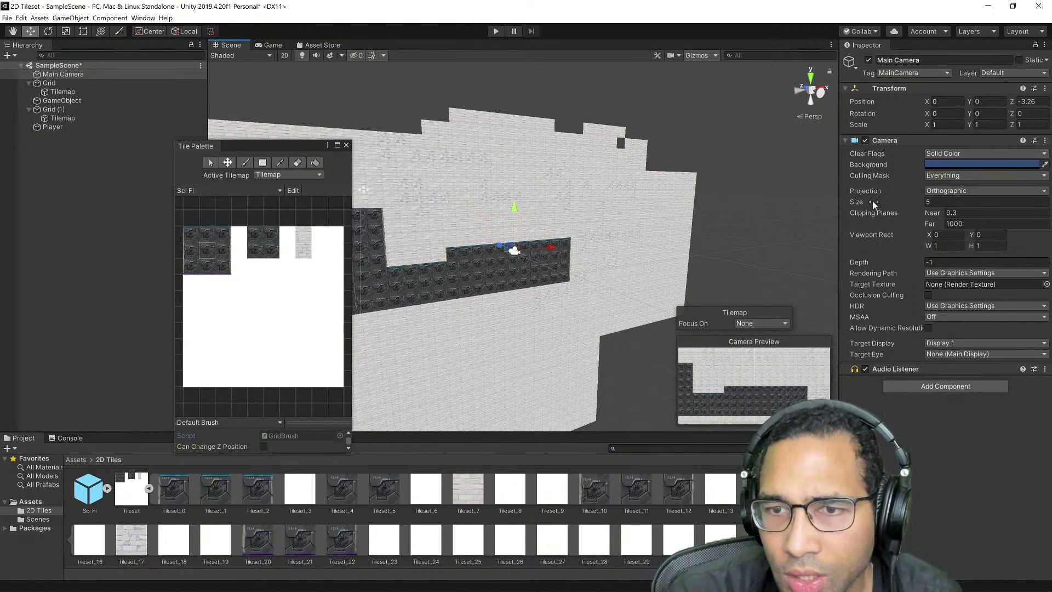
Set the Main Camera's projection to Perspective.
{"action": "left_click", "coordinate": [996, 191]}
{"action": "left_click", "coordinate": [966, 207]}
{"action": "left_click_drag", "start_coordinate": [617, 289], "coordinate": [586, 290]}
{"action": "scroll", "coordinate": [587, 291], "scroll_direction": "up", "scroll_amount": 8}
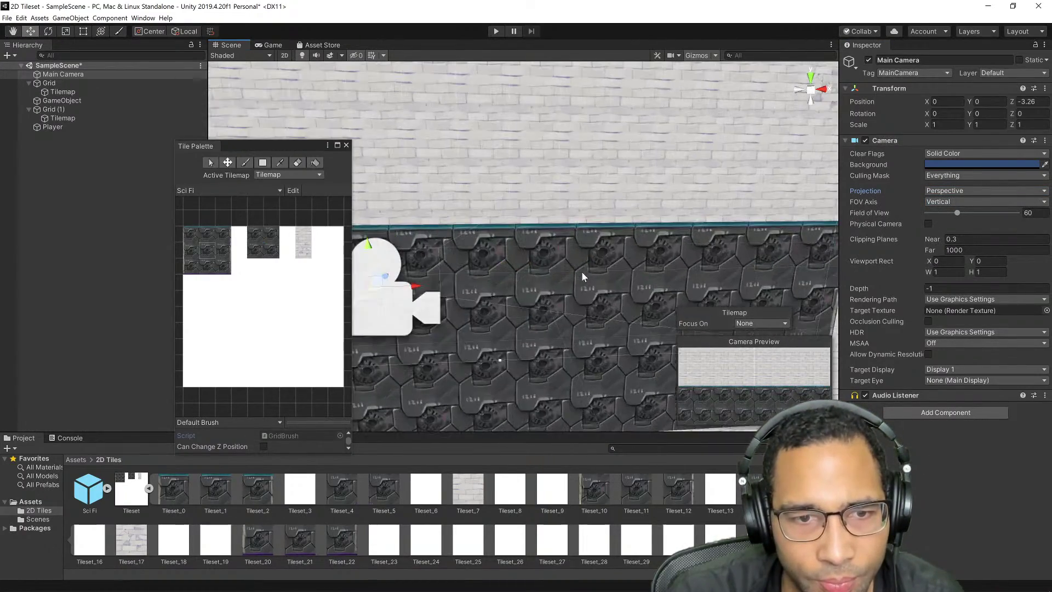
Run the scene in play mode to check the camera's view, closing the floating Tile Palette before stopping.
{"action": "left_click_drag", "start_coordinate": [518, 248], "coordinate": [689, 71]}
{"action": "left_click", "coordinate": [494, 32]}
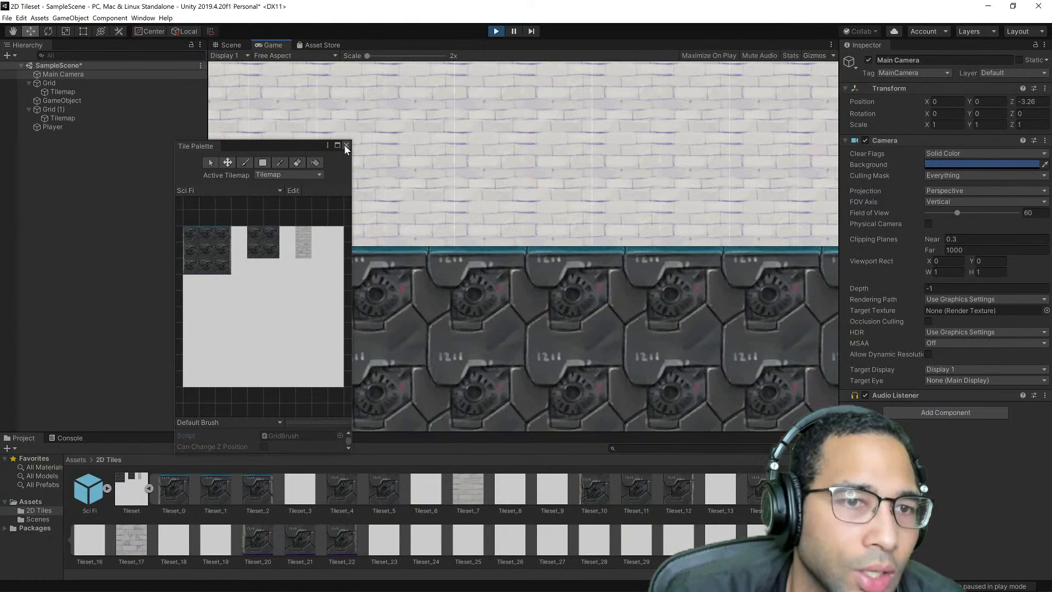
{"action": "left_click", "coordinate": [205, 234]}
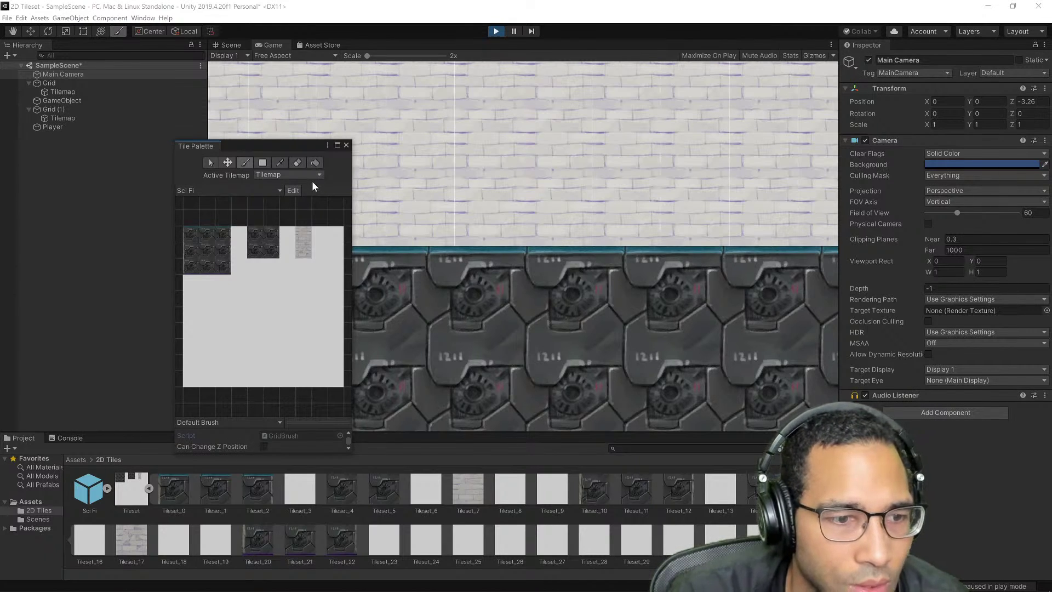
{"action": "left_click", "coordinate": [346, 146]}
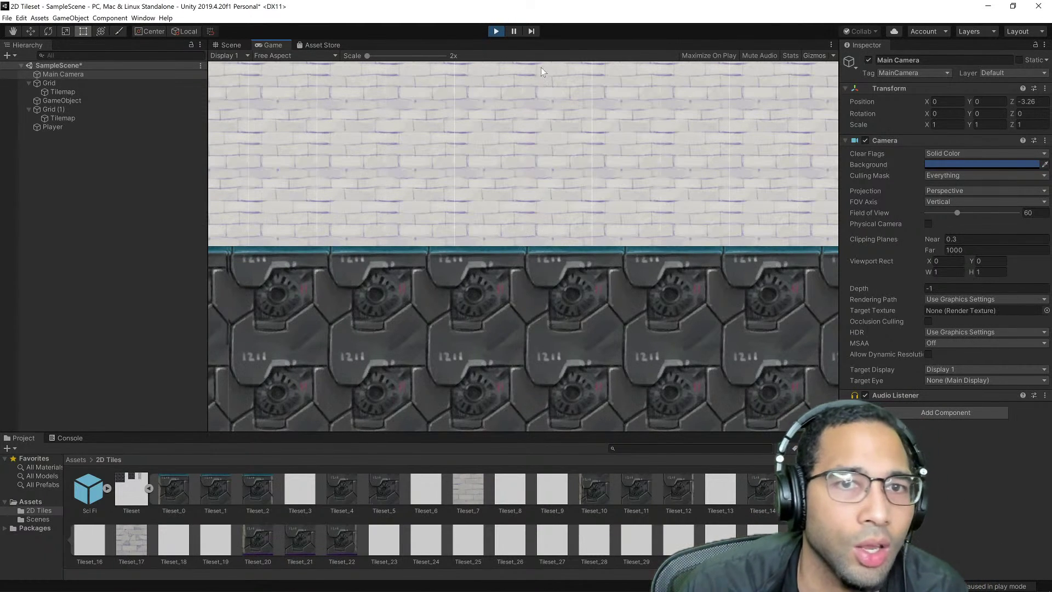
{"action": "left_click", "coordinate": [495, 31]}
Narrow the Hierarchy panel to give the Scene view more width.
{"action": "scroll", "coordinate": [550, 224], "scroll_direction": "down", "scroll_amount": 5}
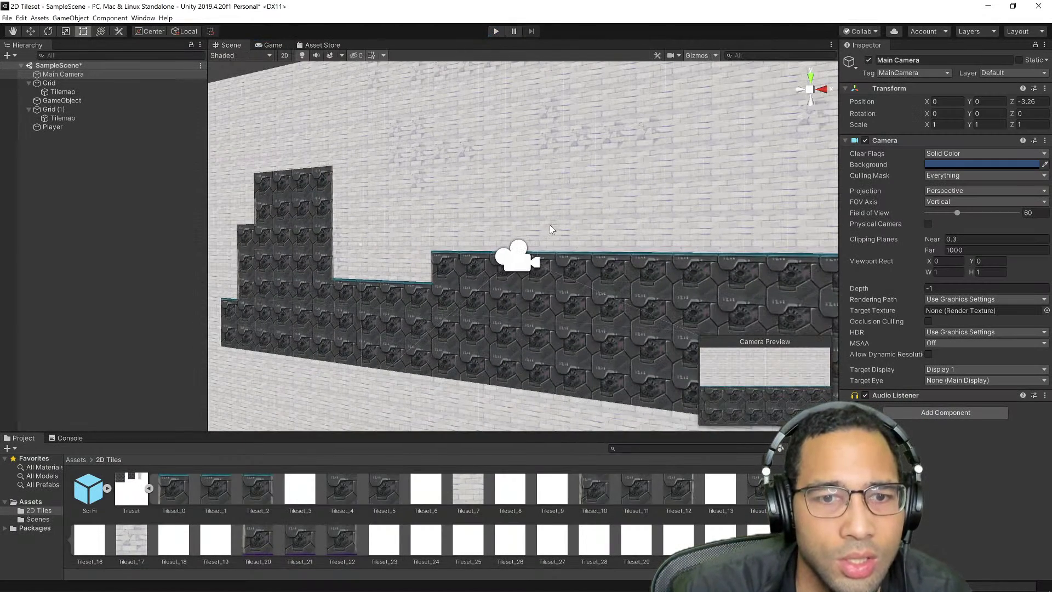
{"action": "left_click_drag", "start_coordinate": [559, 240], "coordinate": [524, 251]}
{"action": "scroll", "coordinate": [524, 252], "scroll_direction": "up", "scroll_amount": 6}
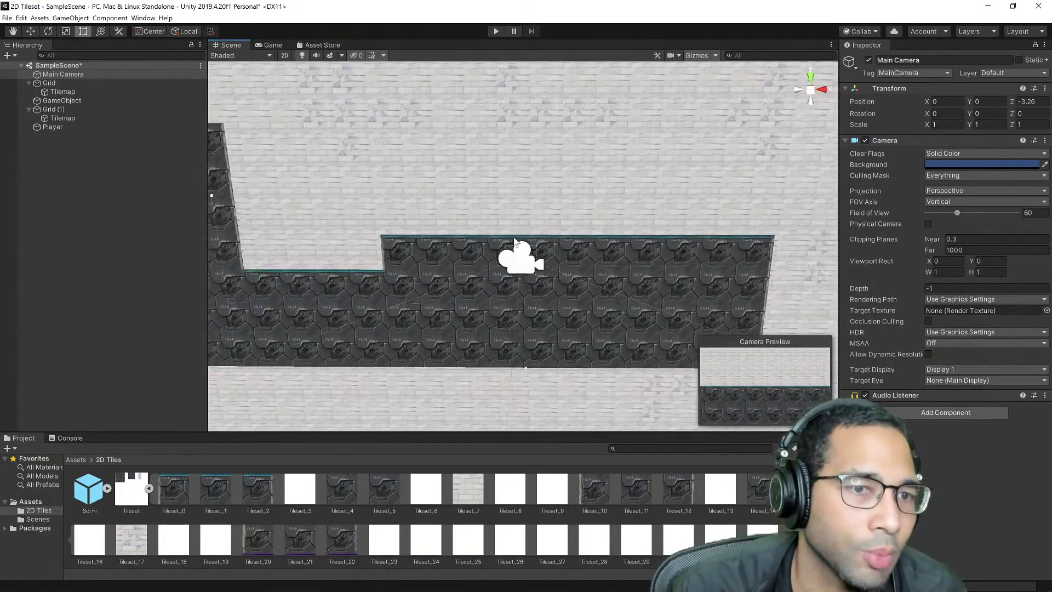
{"action": "left_click_drag", "start_coordinate": [207, 234], "coordinate": [42, 240]}
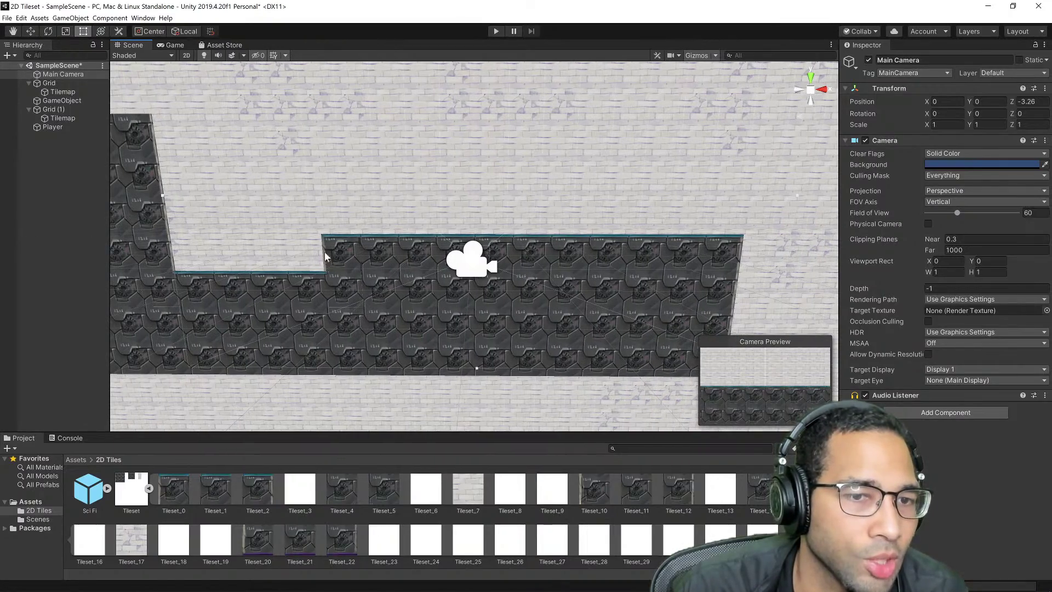
{"action": "scroll", "coordinate": [325, 257], "scroll_direction": "down", "scroll_amount": 3}
{"action": "left_click_drag", "start_coordinate": [325, 256], "coordinate": [429, 302]}
{"action": "scroll", "coordinate": [432, 294], "scroll_direction": "up", "scroll_amount": 5}
{"action": "scroll", "coordinate": [455, 276], "scroll_direction": "down", "scroll_amount": 2}
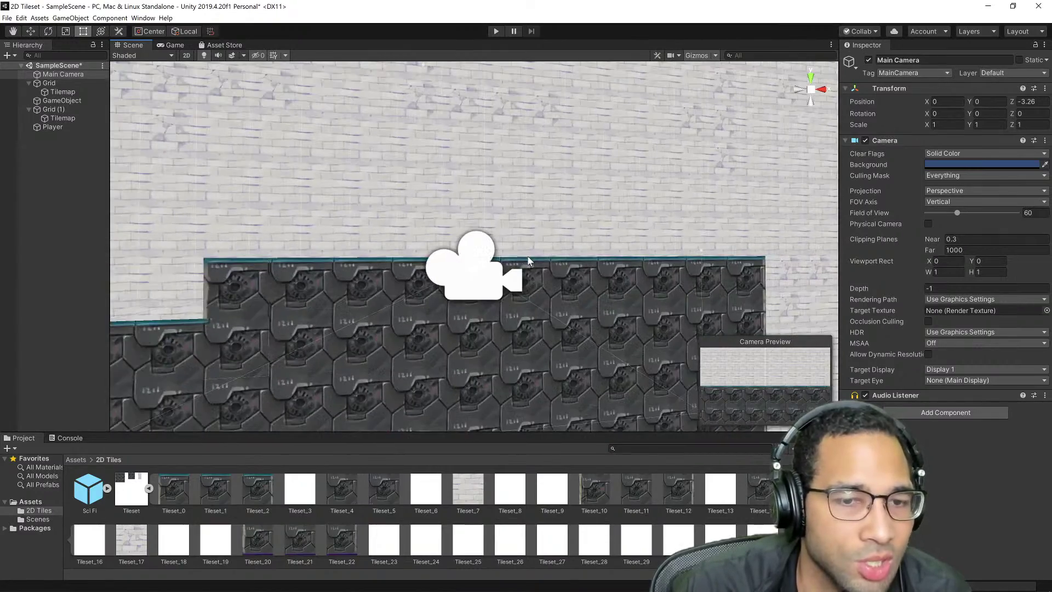
{"action": "scroll", "coordinate": [528, 261], "scroll_direction": "down", "scroll_amount": 3}
{"action": "left_click_drag", "start_coordinate": [542, 285], "coordinate": [559, 353]}
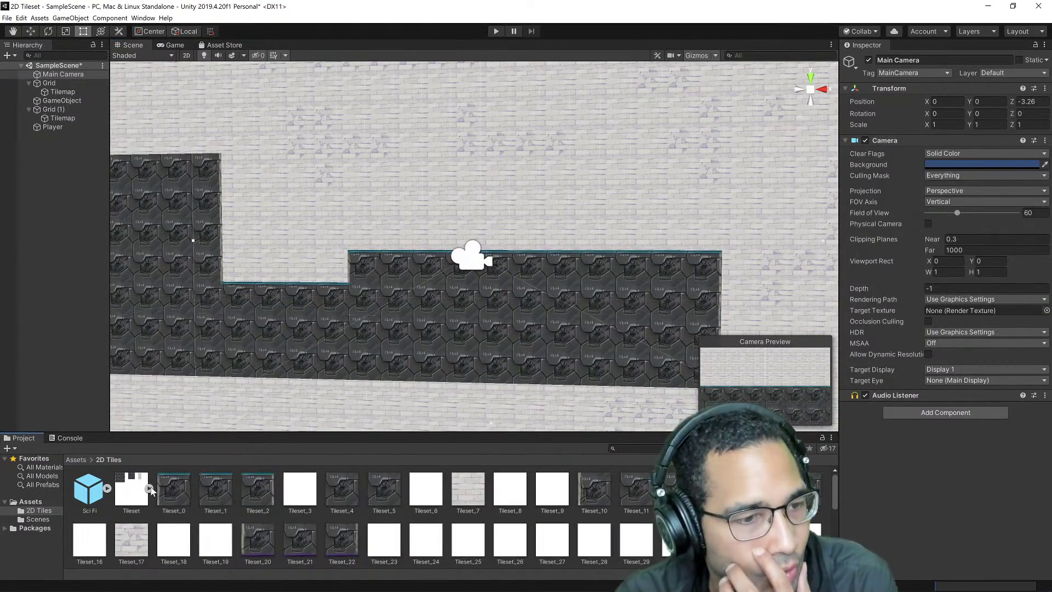
Create a new folder named Alien inside the 2D Tiles assets folder.
{"action": "left_click", "coordinate": [149, 488]}
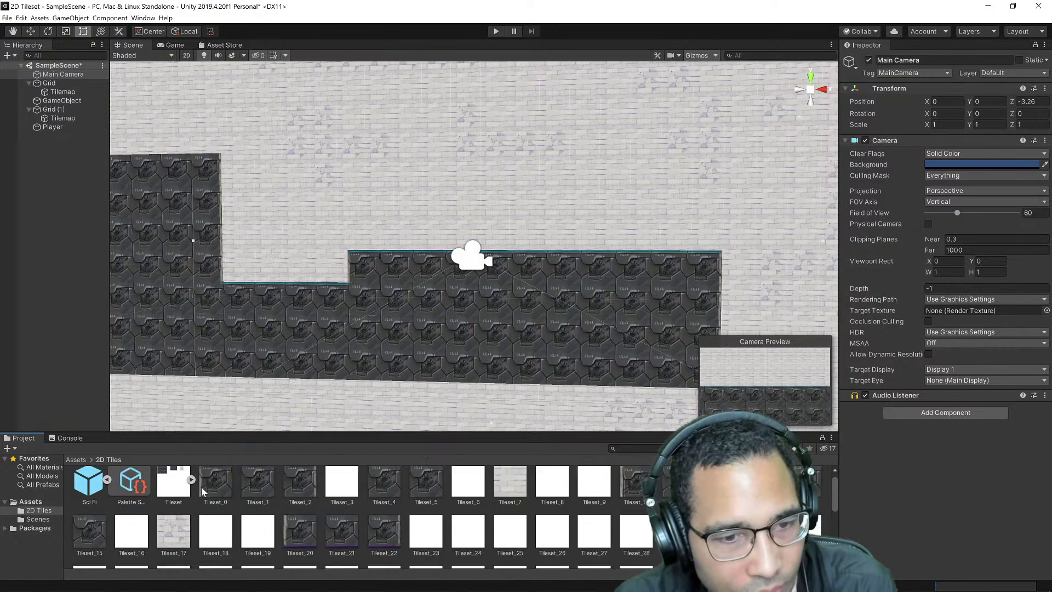
{"action": "scroll", "coordinate": [202, 486], "scroll_direction": "up", "scroll_amount": 1}
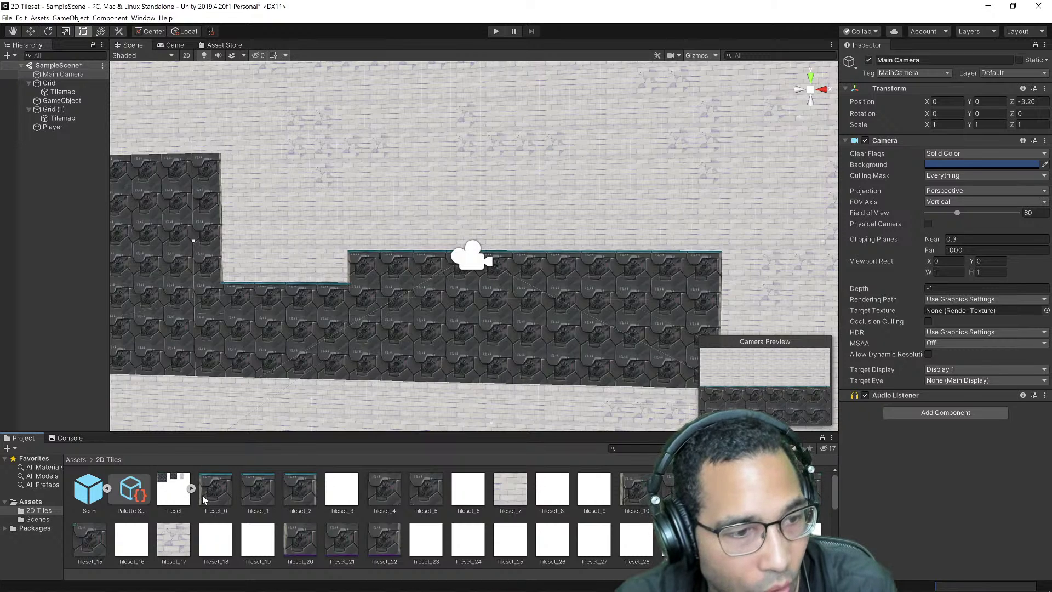
{"action": "scroll", "coordinate": [438, 515], "scroll_direction": "down", "scroll_amount": 10}
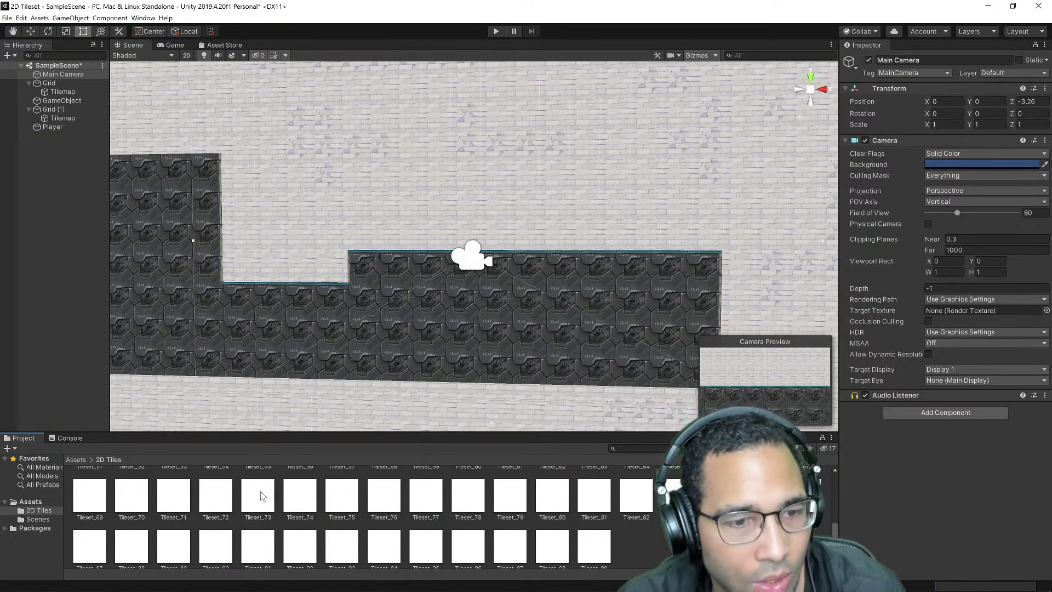
{"action": "right_click", "coordinate": [629, 533]}
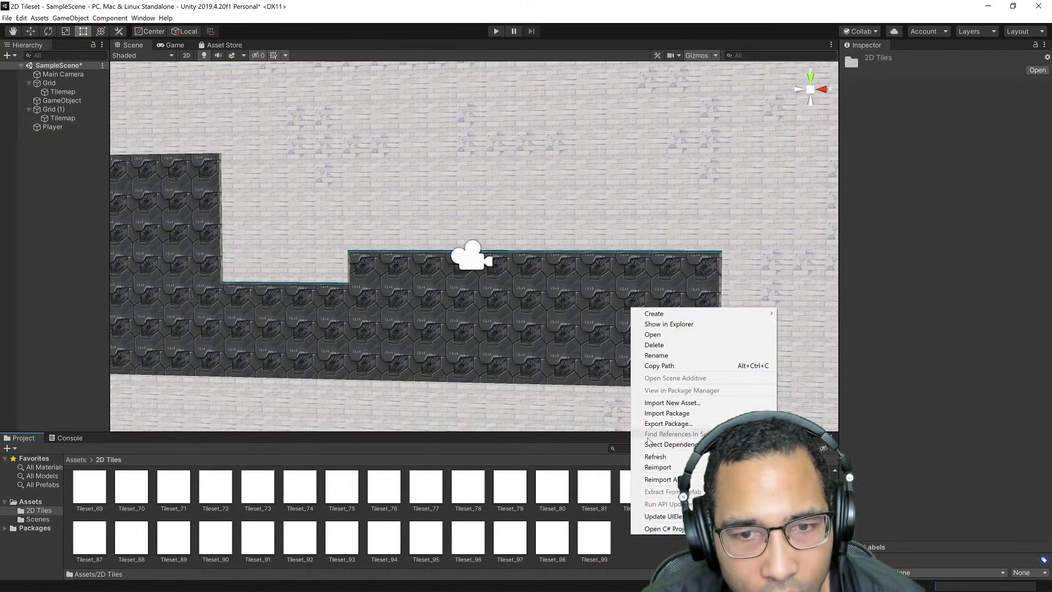
{"action": "mouse_move", "coordinate": [706, 314]}
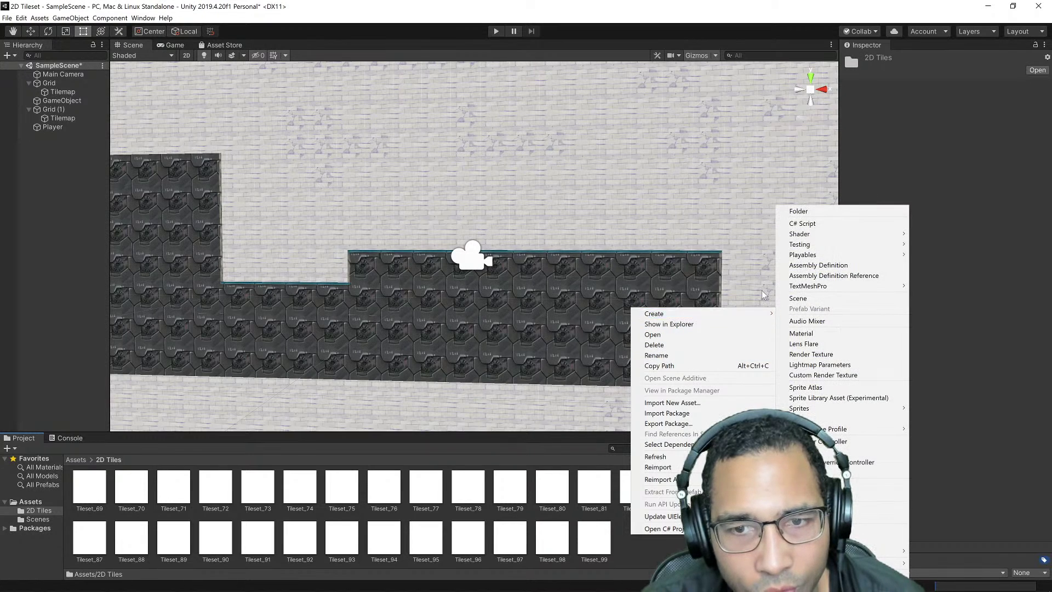
{"action": "left_click", "coordinate": [809, 209]}
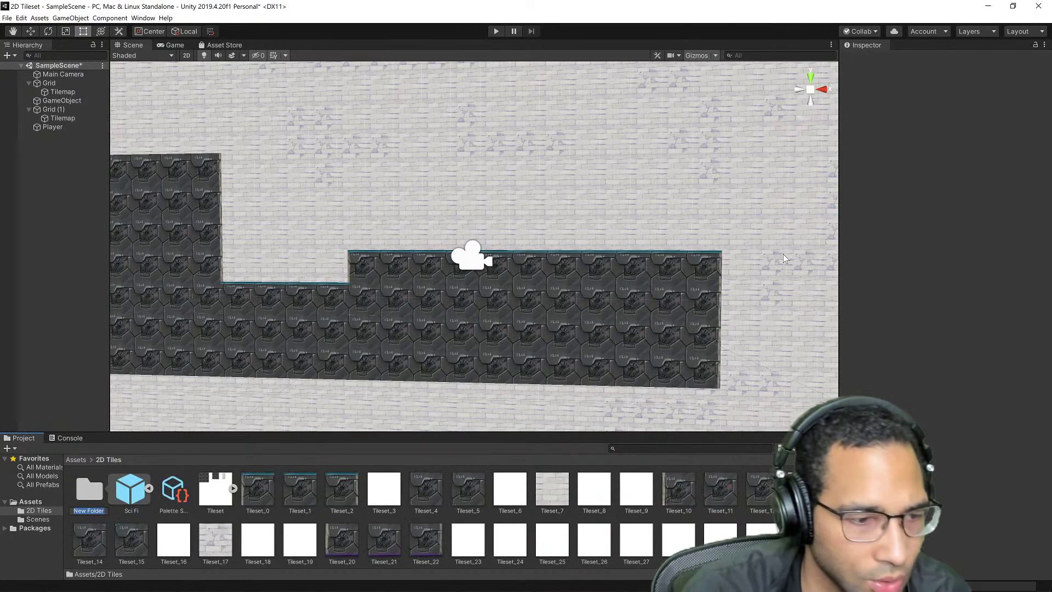
{"action": "type", "text": "O"}
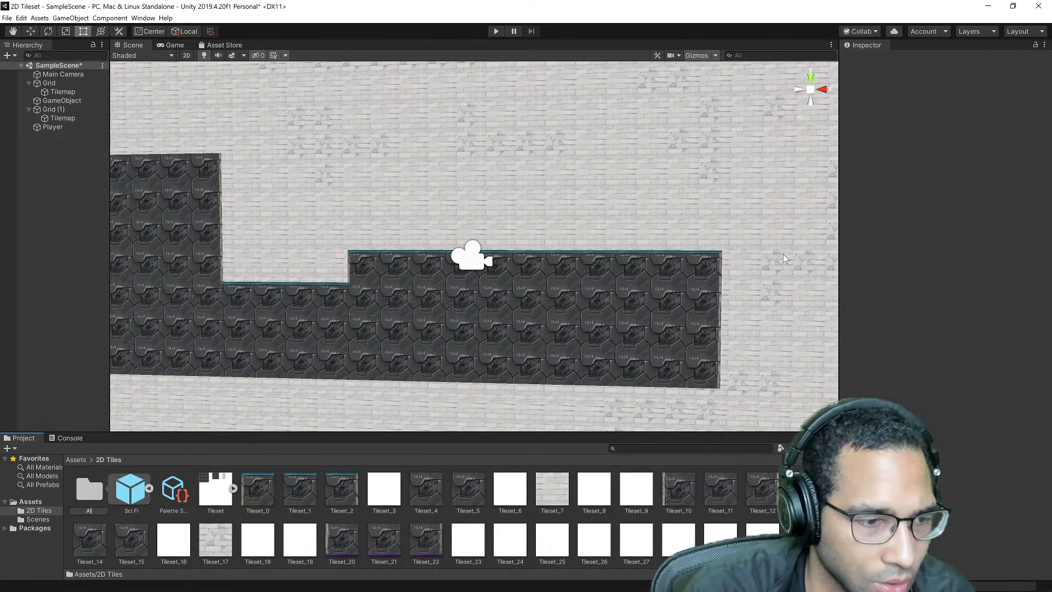
{"action": "key", "text": "Return"}
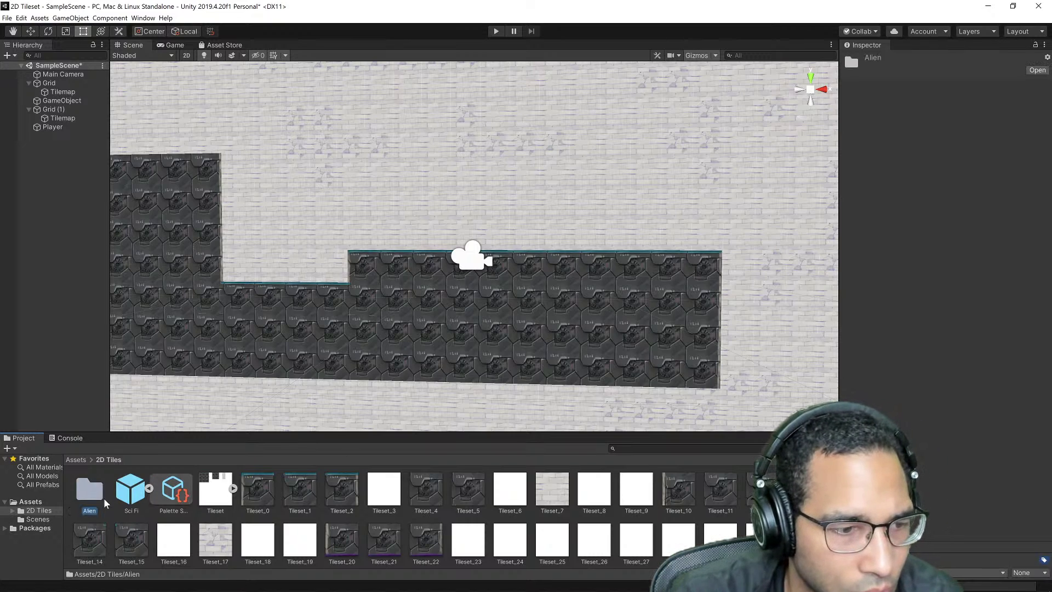
Import Layout_First 9 Tiles.png from the StrangeAlienPlanet tileset folder into the new Alien folder.
{"action": "double_click", "coordinate": [85, 497]}
{"action": "right_click", "coordinate": [152, 495]}
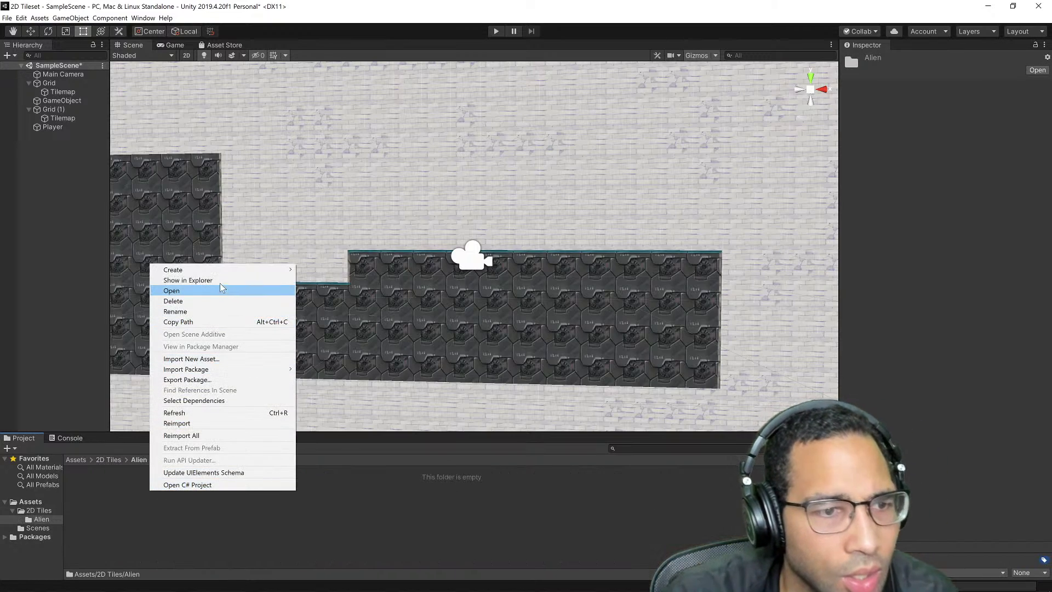
{"action": "left_click", "coordinate": [222, 361]}
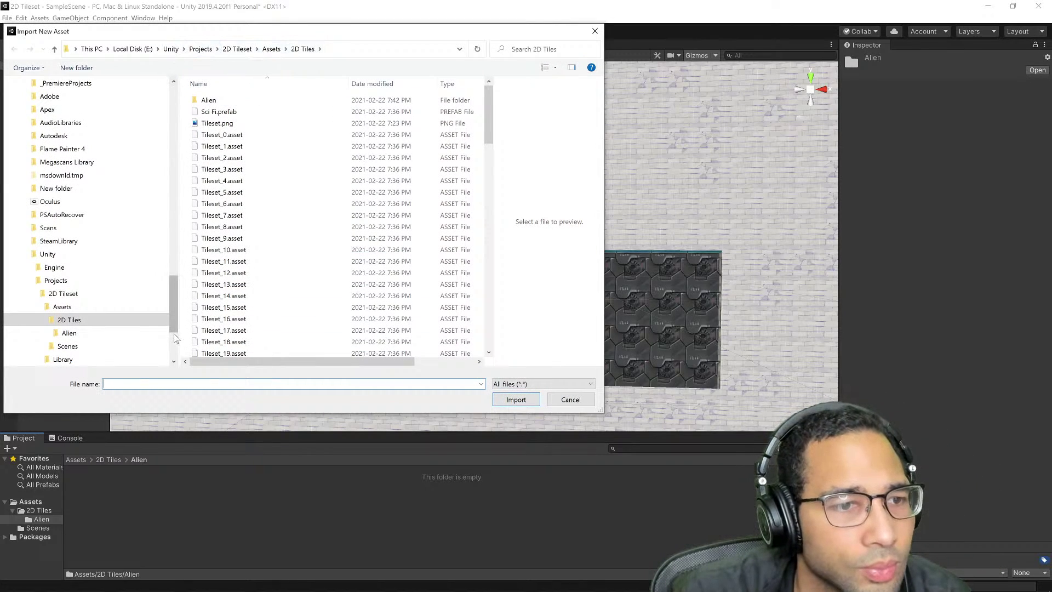
{"action": "scroll", "coordinate": [155, 134], "scroll_direction": "up", "scroll_amount": 10}
{"action": "scroll", "coordinate": [155, 129], "scroll_direction": "up", "scroll_amount": 2}
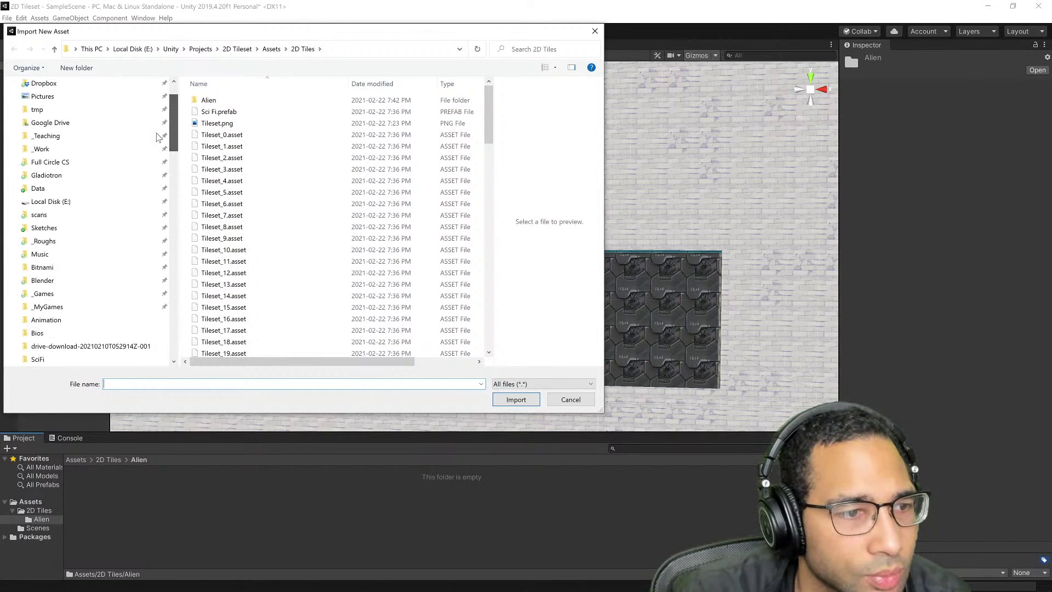
{"action": "scroll", "coordinate": [155, 132], "scroll_direction": "down", "scroll_amount": 2}
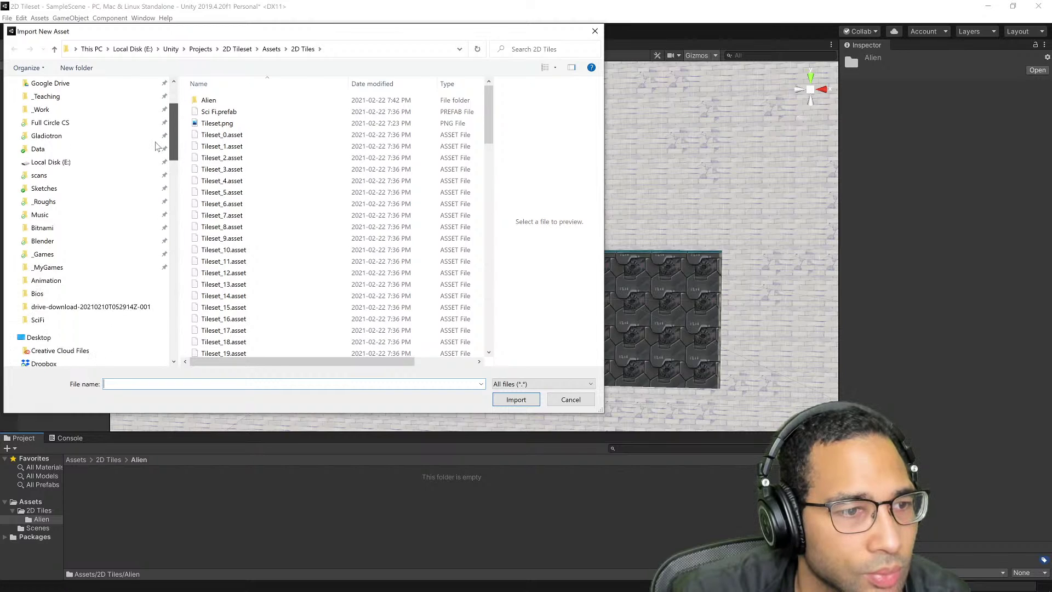
{"action": "left_click", "coordinate": [38, 319]}
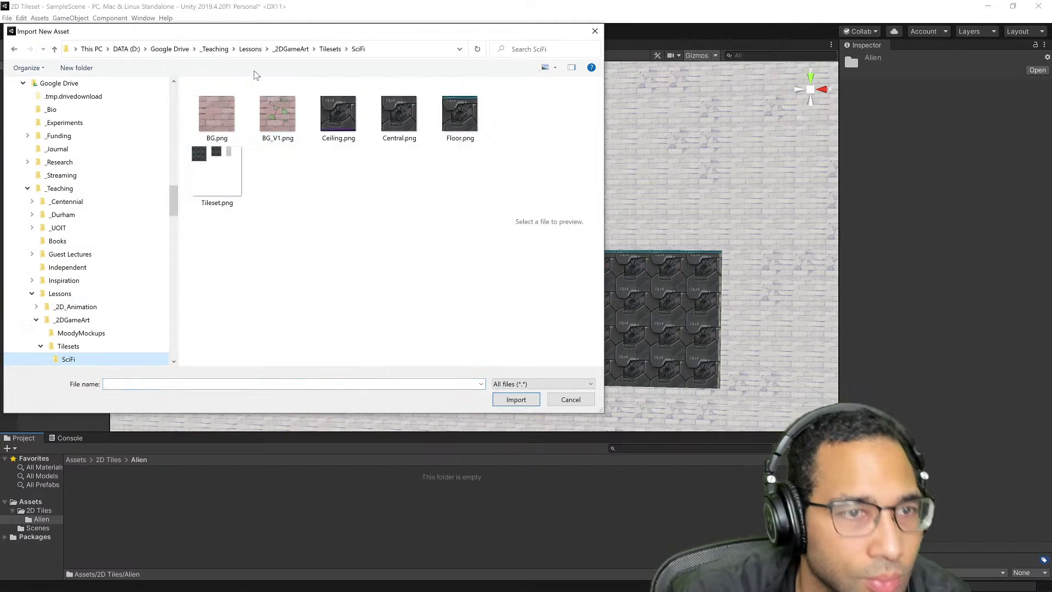
{"action": "left_click", "coordinate": [329, 48]}
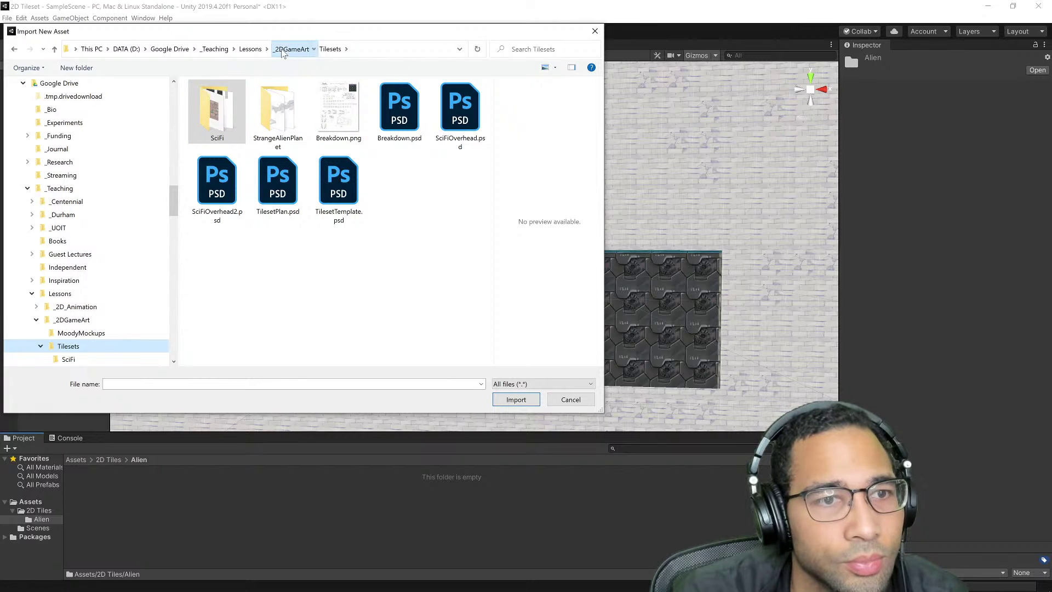
{"action": "left_click", "coordinate": [282, 50]}
{"action": "double_click", "coordinate": [270, 110]}
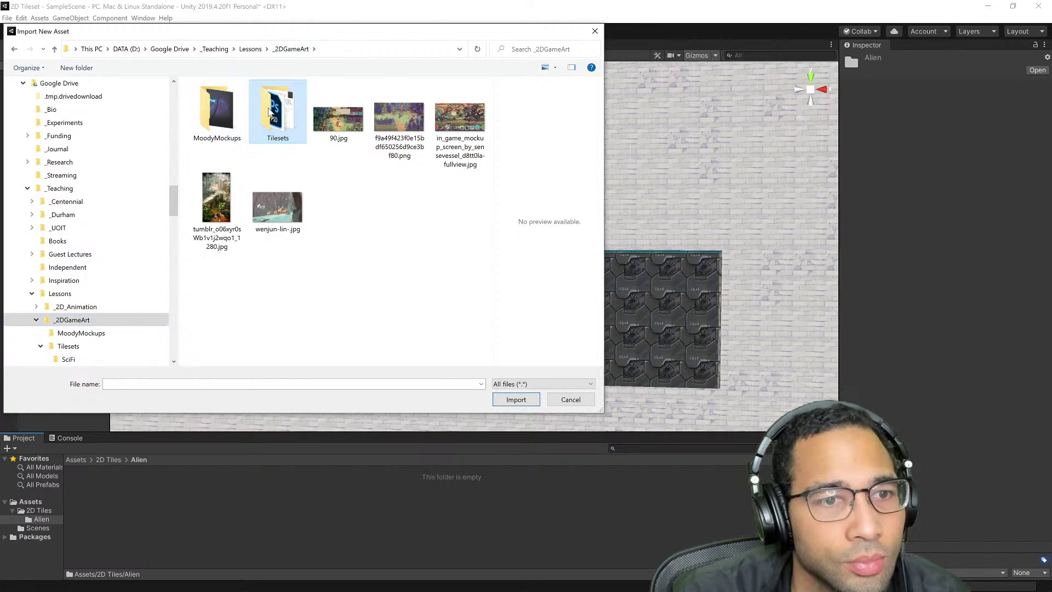
{"action": "double_click", "coordinate": [270, 128]}
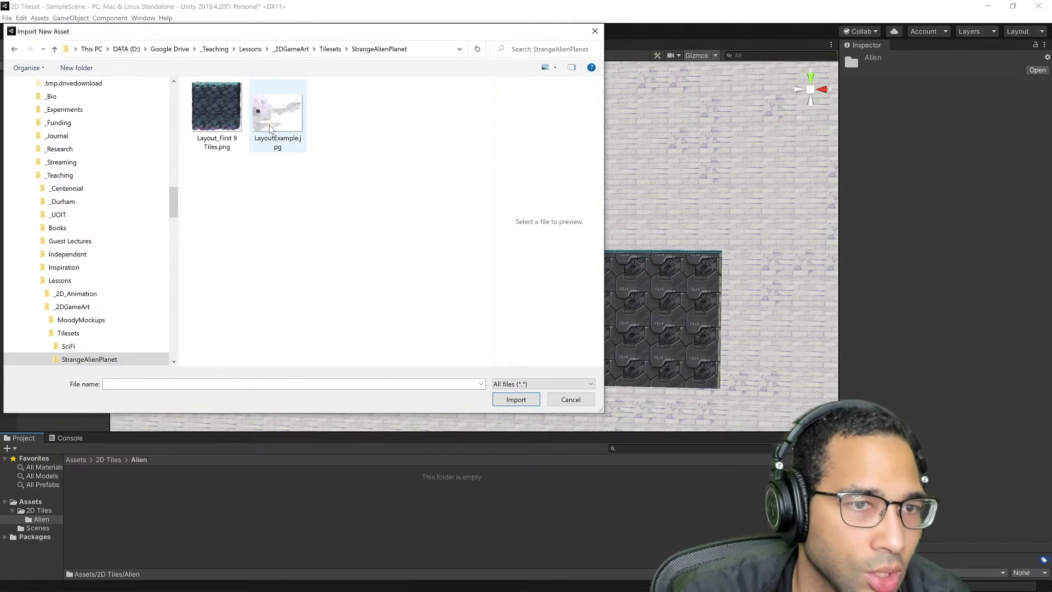
{"action": "left_click", "coordinate": [223, 116]}
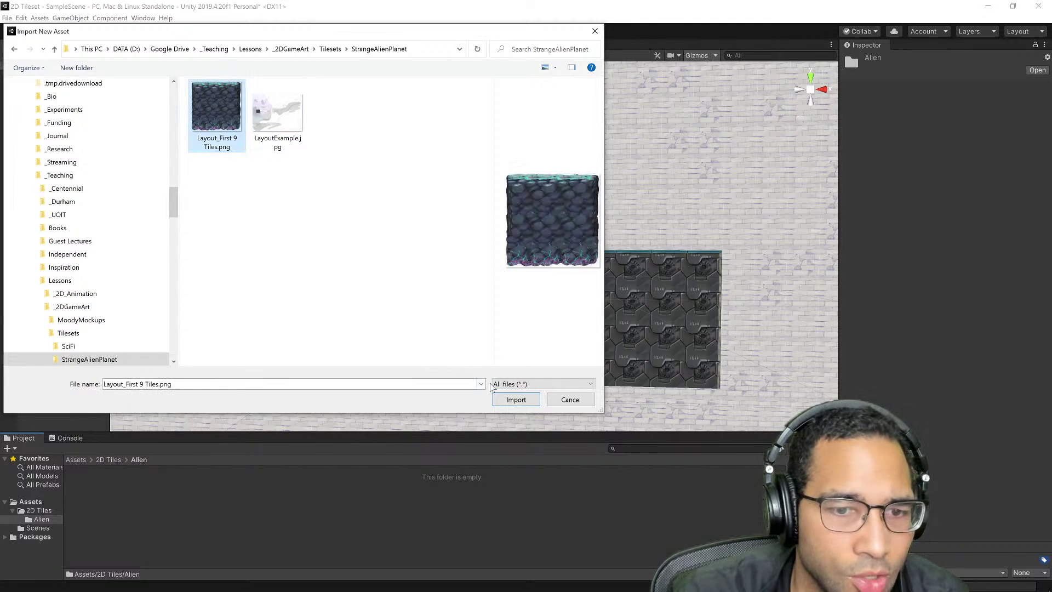
{"action": "left_click", "coordinate": [504, 398]}
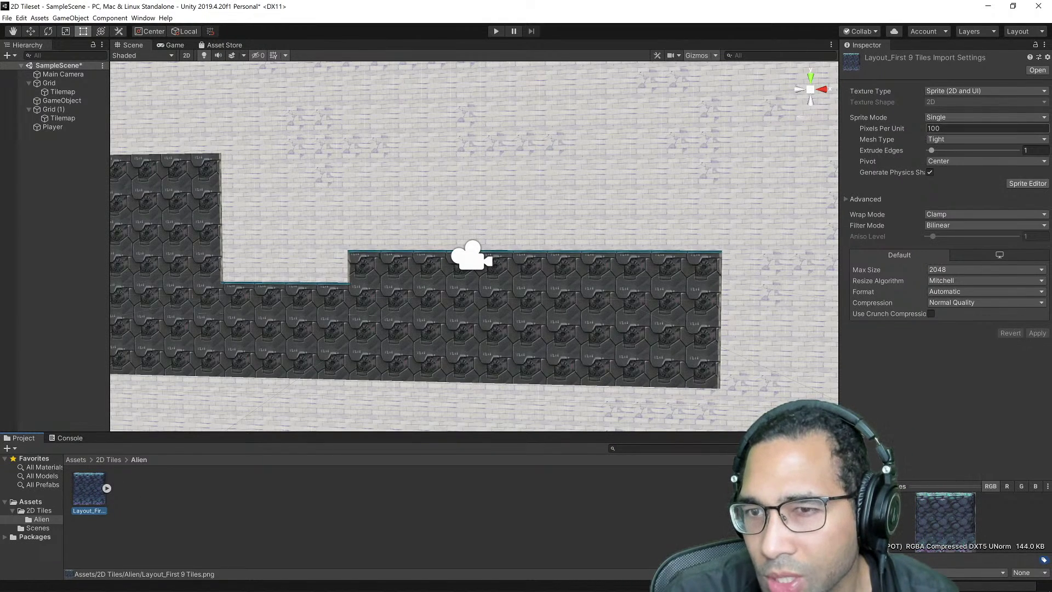
Set the imported texture's Pixels Per Unit to 128 and Sprite Mode to Multiple, applying the settings while opening the Sprite Editor.
{"action": "double_click", "coordinate": [950, 129]}
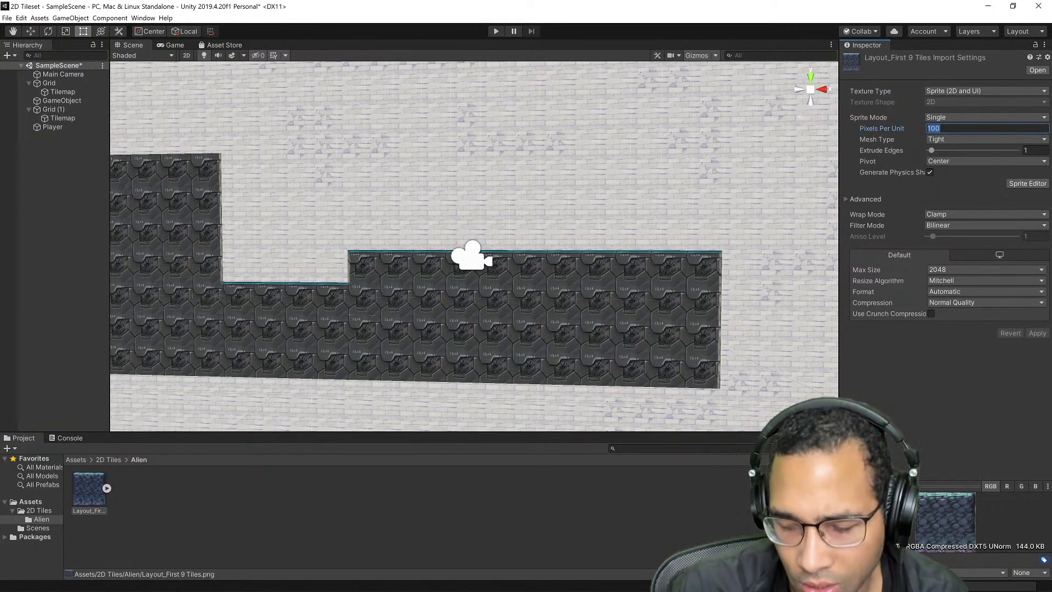
{"action": "type", "text": "128"}
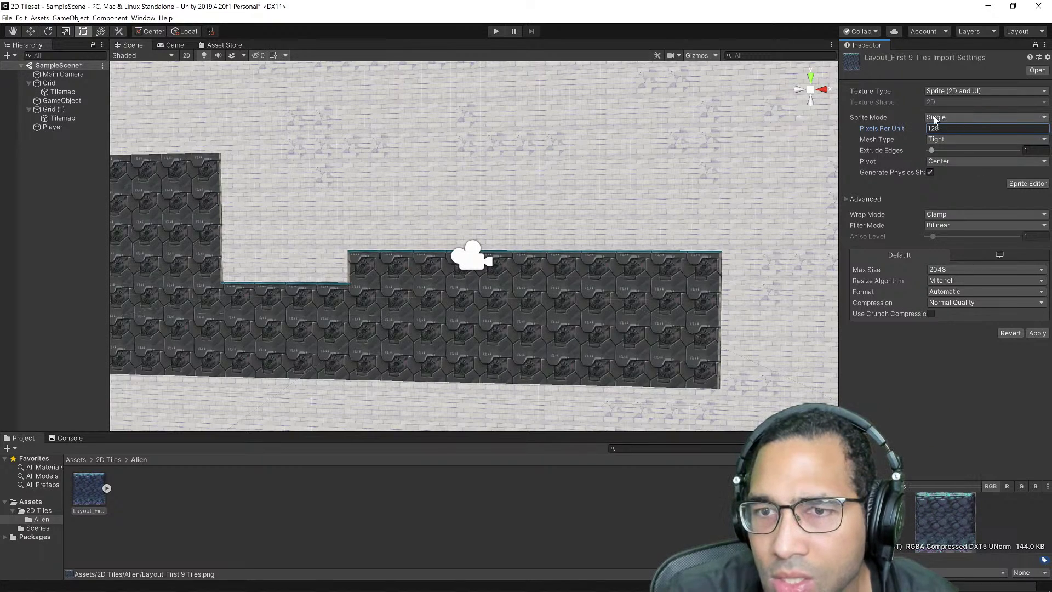
{"action": "left_click", "coordinate": [934, 118]}
{"action": "left_click", "coordinate": [950, 138]}
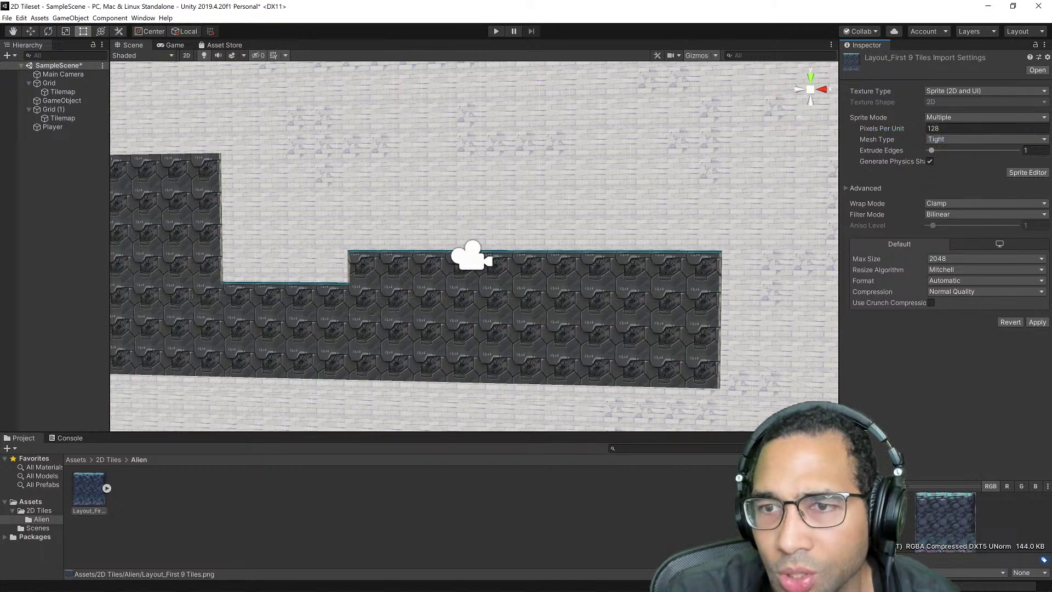
{"action": "left_click", "coordinate": [1034, 173]}
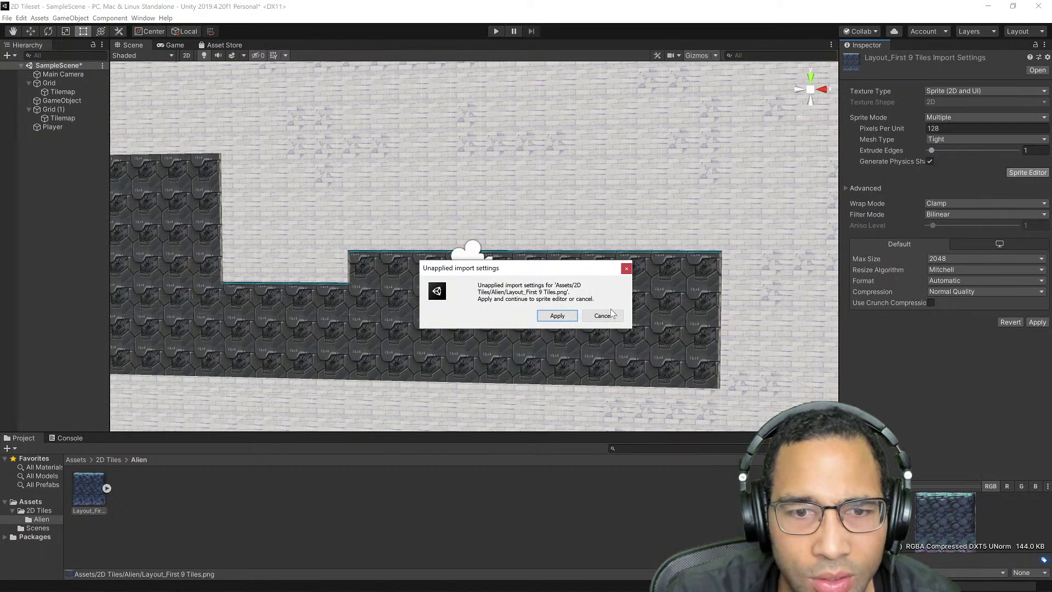
{"action": "left_click", "coordinate": [561, 316]}
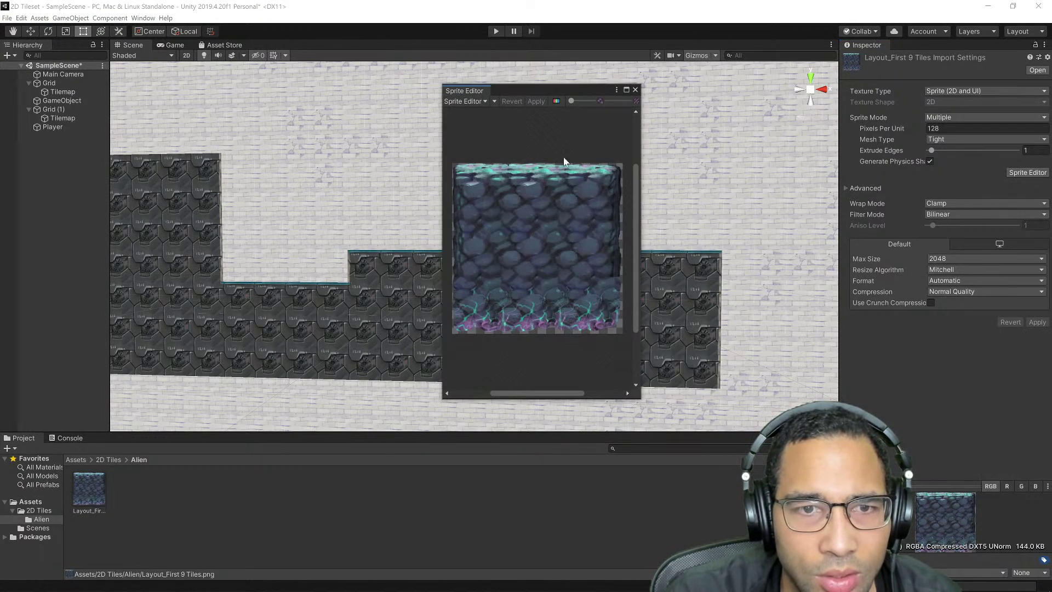
Slice the alien tile texture by a 128 × 128 pixel cell grid, apply the slices and close the Sprite Editor.
{"action": "left_click", "coordinate": [495, 101]}
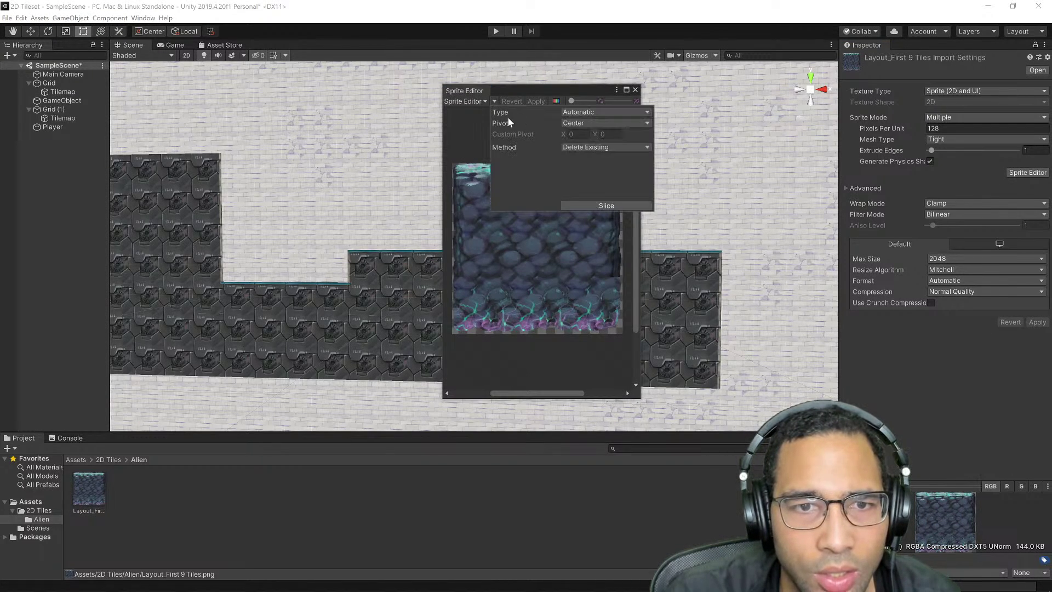
{"action": "left_click", "coordinate": [595, 113]}
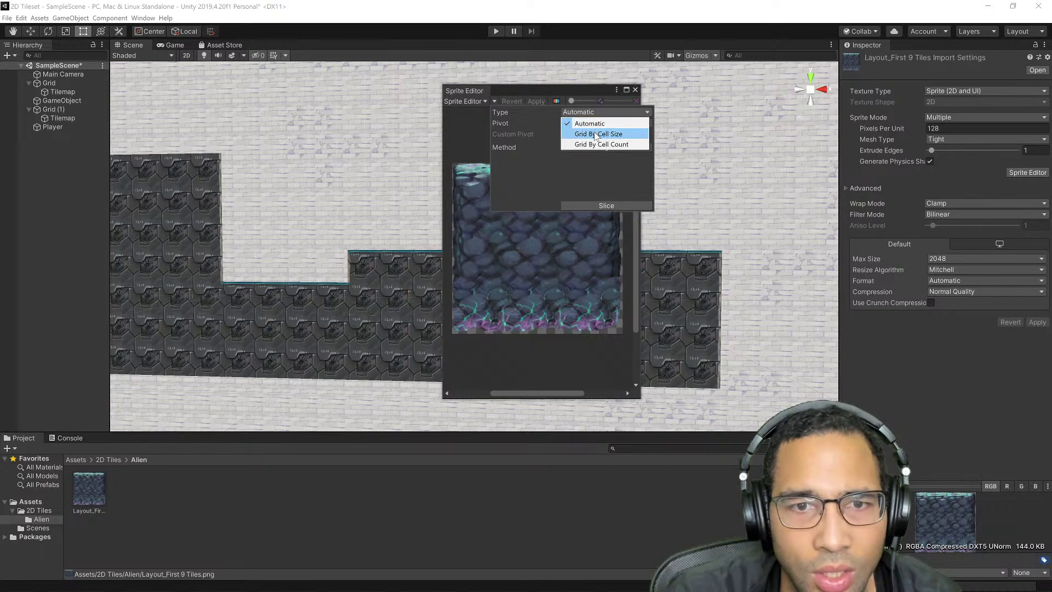
{"action": "left_click", "coordinate": [596, 135]}
{"action": "left_click", "coordinate": [583, 123]}
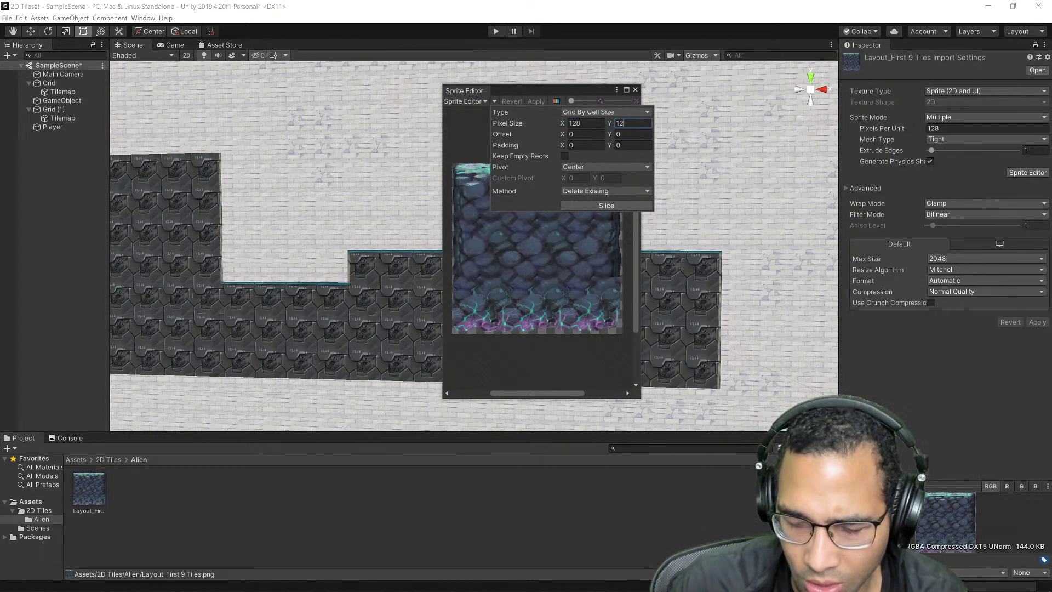
{"action": "left_click", "coordinate": [609, 206]}
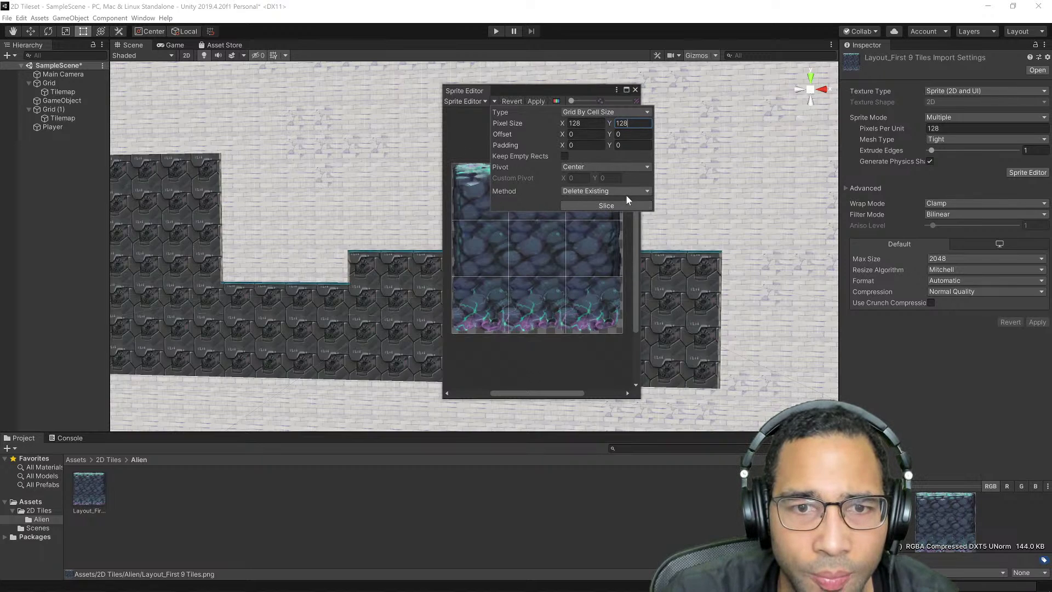
{"action": "left_click", "coordinate": [572, 345]}
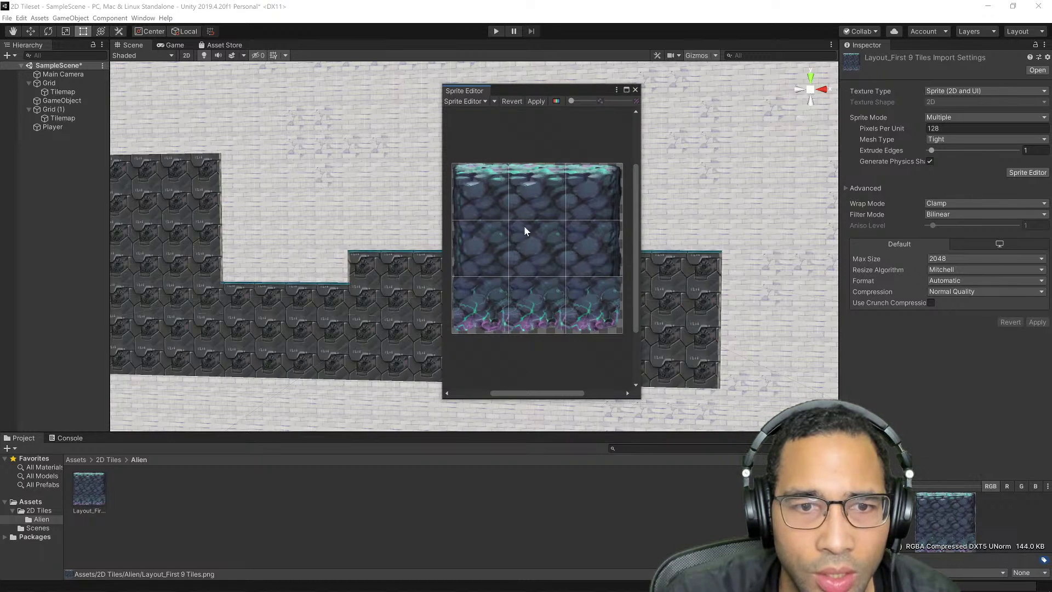
{"action": "left_click", "coordinate": [535, 100]}
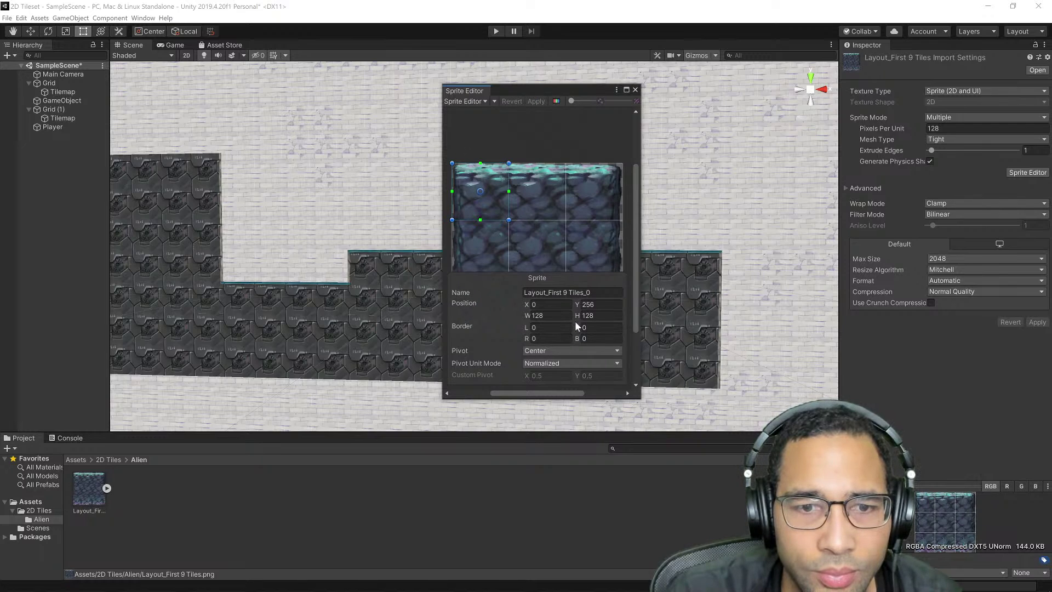
{"action": "left_click", "coordinate": [635, 89]}
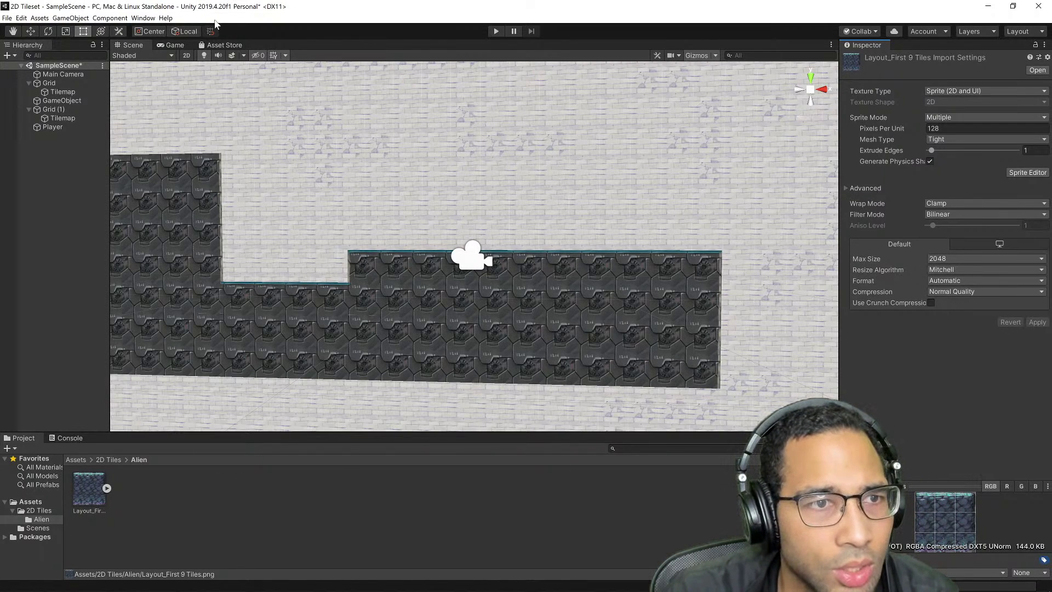
Open the Tile Palette window, place it over the Scene view and check which tilemaps can be made active.
{"action": "left_click", "coordinate": [143, 19]}
{"action": "mouse_move", "coordinate": [202, 185]}
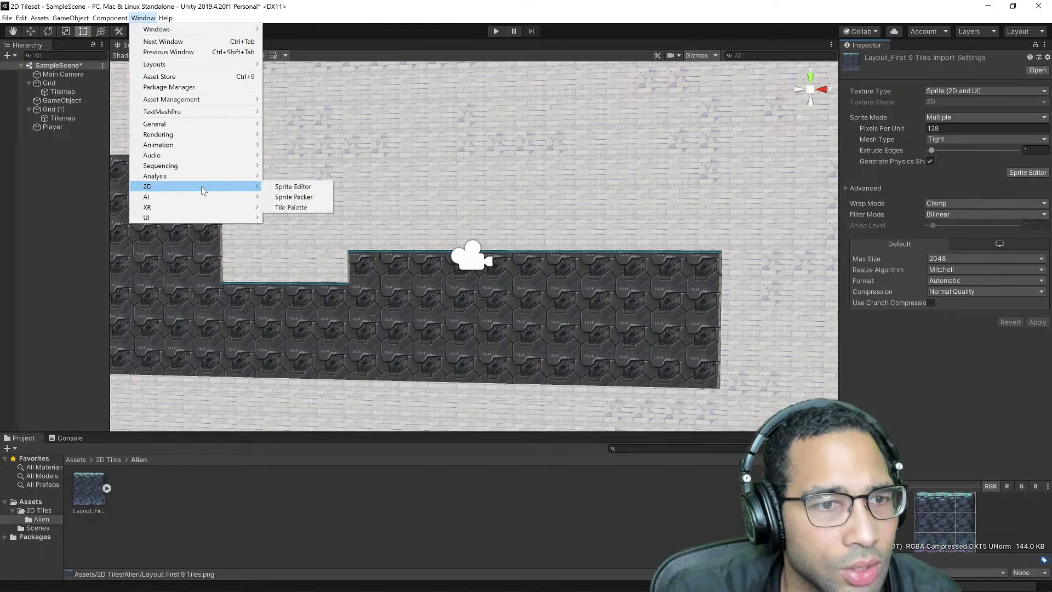
{"action": "left_click", "coordinate": [290, 207]}
{"action": "left_click_drag", "start_coordinate": [254, 145], "coordinate": [477, 134]}
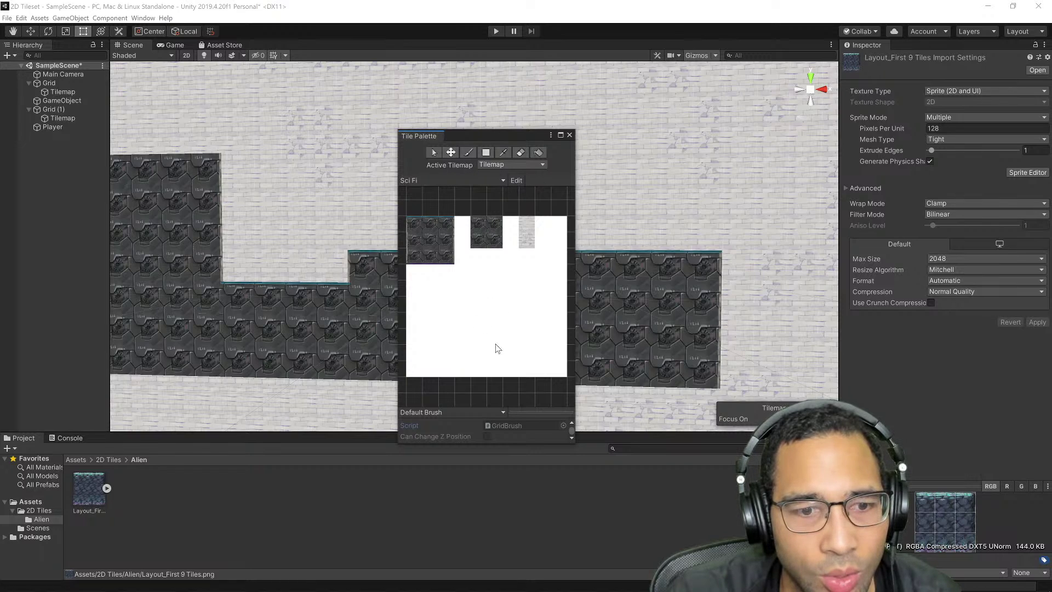
{"action": "left_click", "coordinate": [520, 163]}
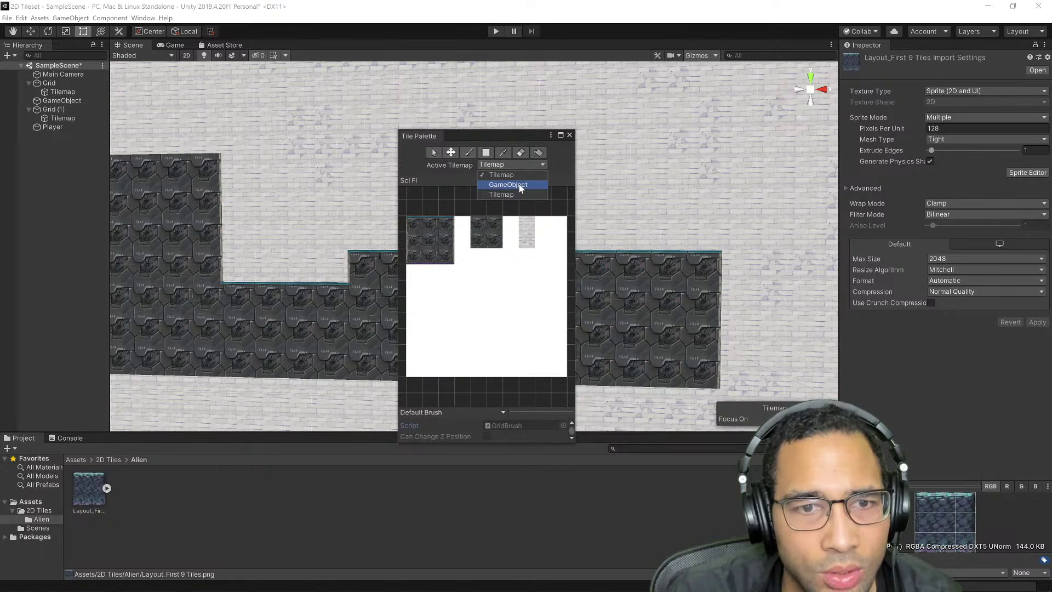
{"action": "left_click", "coordinate": [562, 171]}
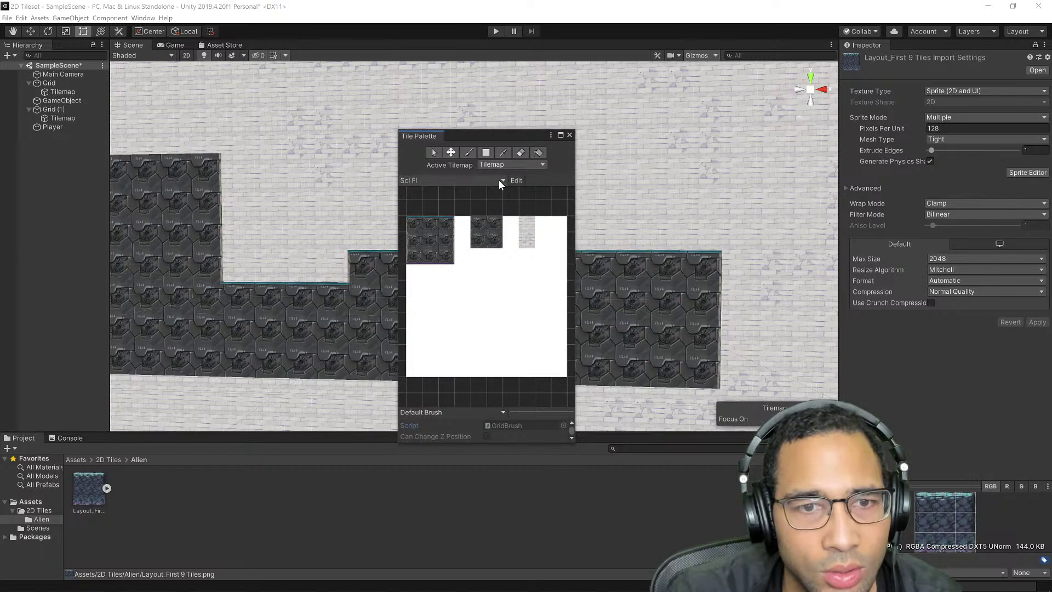
Start a new tile palette and name it Alien, keeping the Rectangle grid and Automatic cell size.
{"action": "left_click", "coordinate": [499, 180]}
{"action": "left_click", "coordinate": [436, 204]}
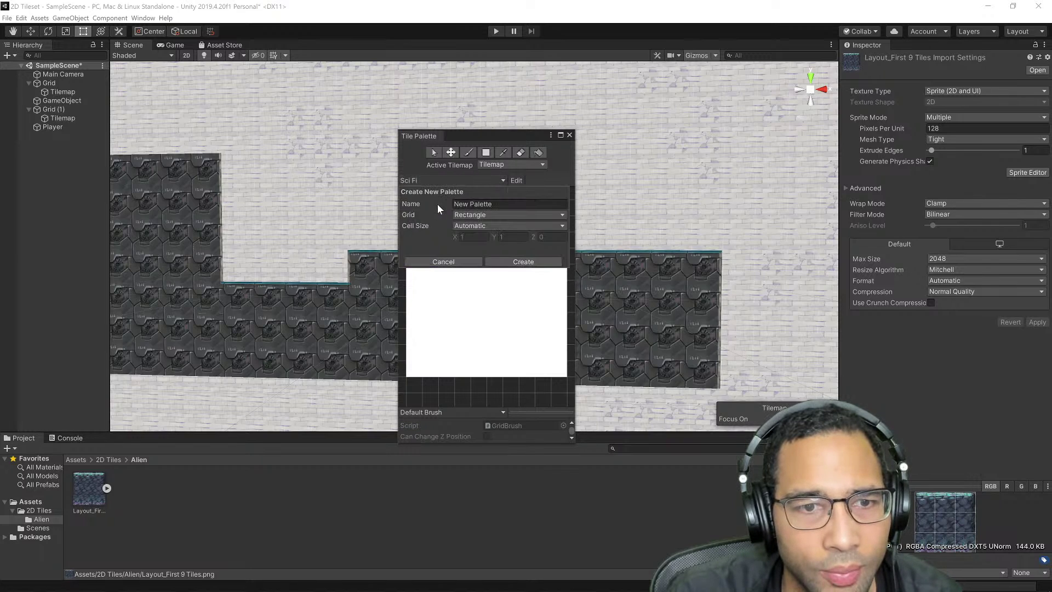
{"action": "left_click", "coordinate": [498, 202]}
{"action": "left_click", "coordinate": [498, 202]}
{"action": "left_click_drag", "start_coordinate": [498, 202], "coordinate": [445, 201]}
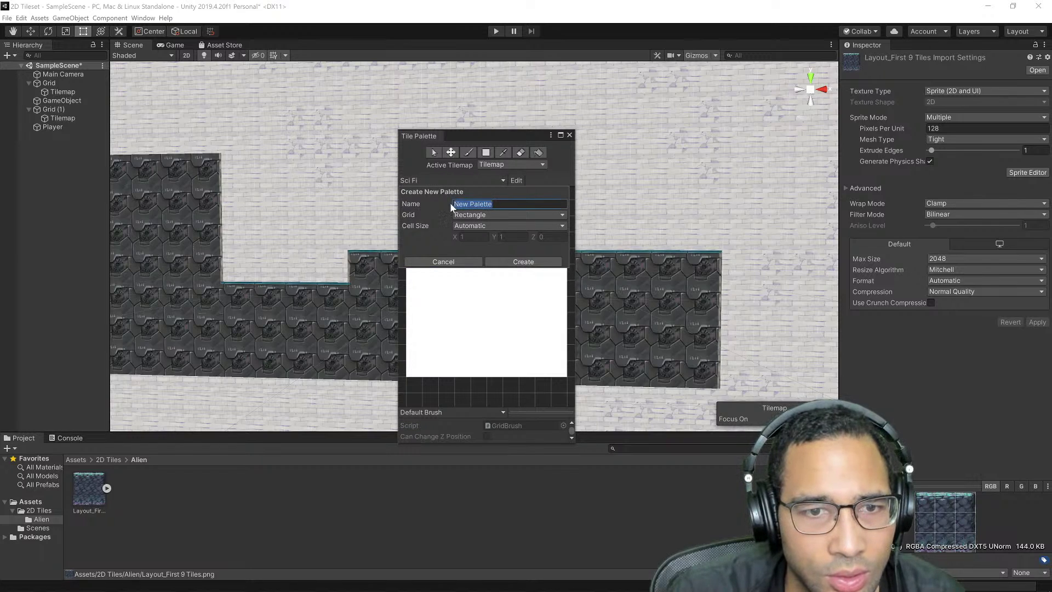
{"action": "type", "text": "SciF"}
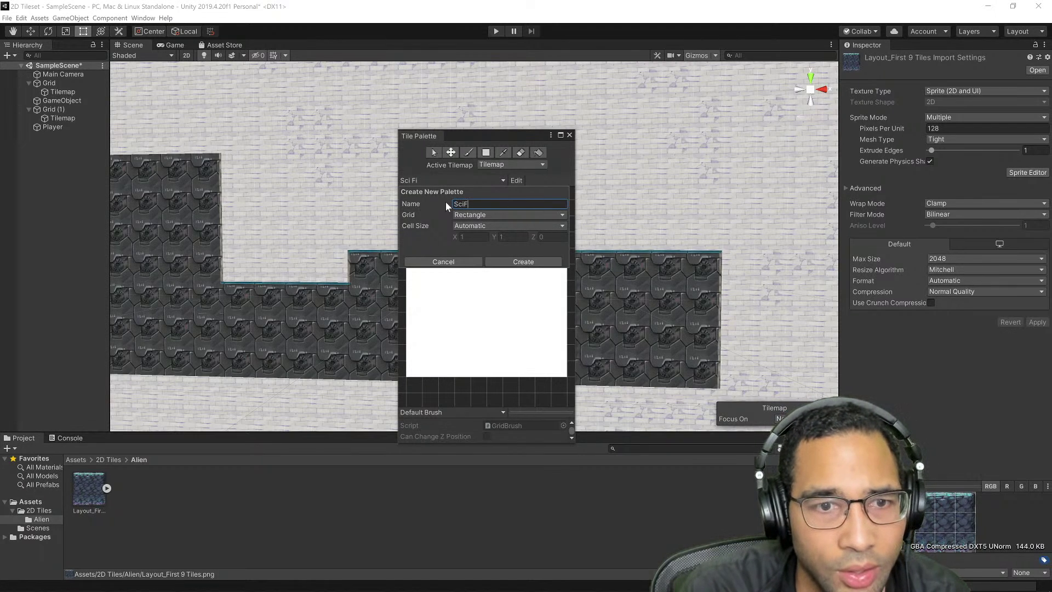
{"action": "type", "text": "A"}
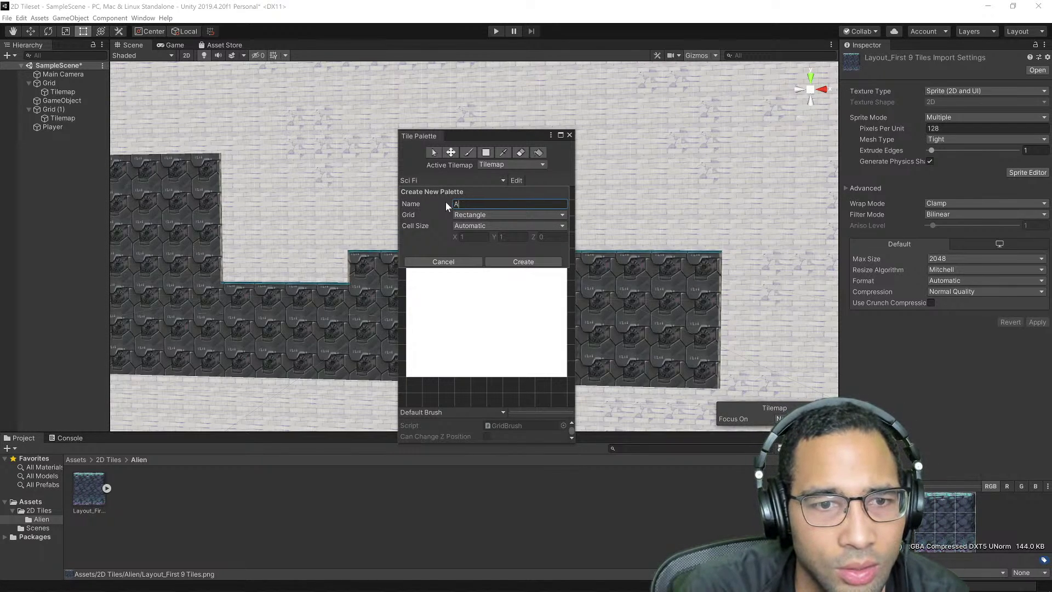
{"action": "type", "text": "lien"}
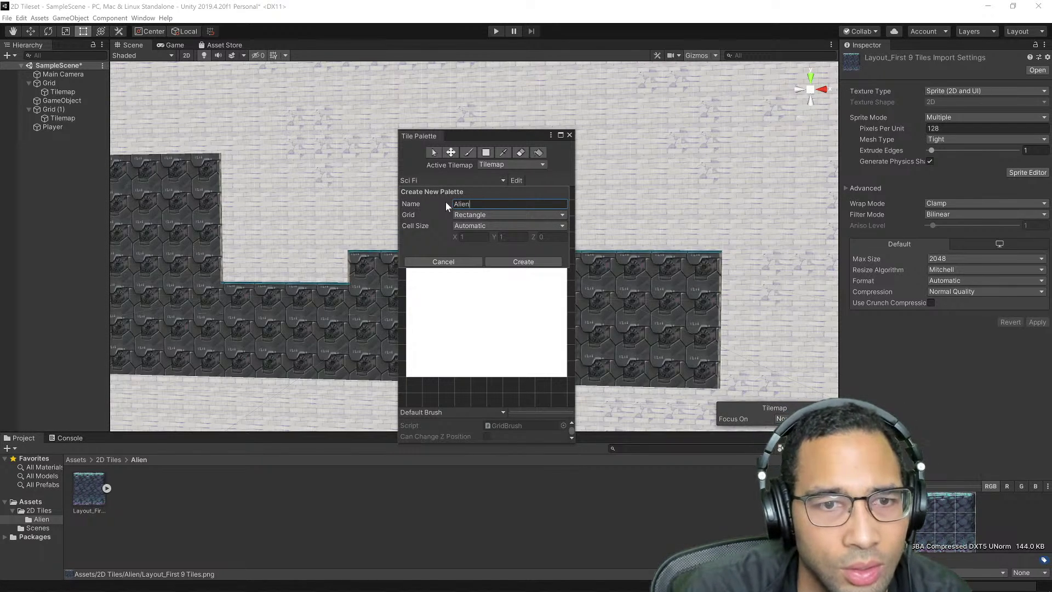
Create the Alien palette inside a new folder named Tiles within the Alien assets folder.
{"action": "left_click", "coordinate": [504, 262]}
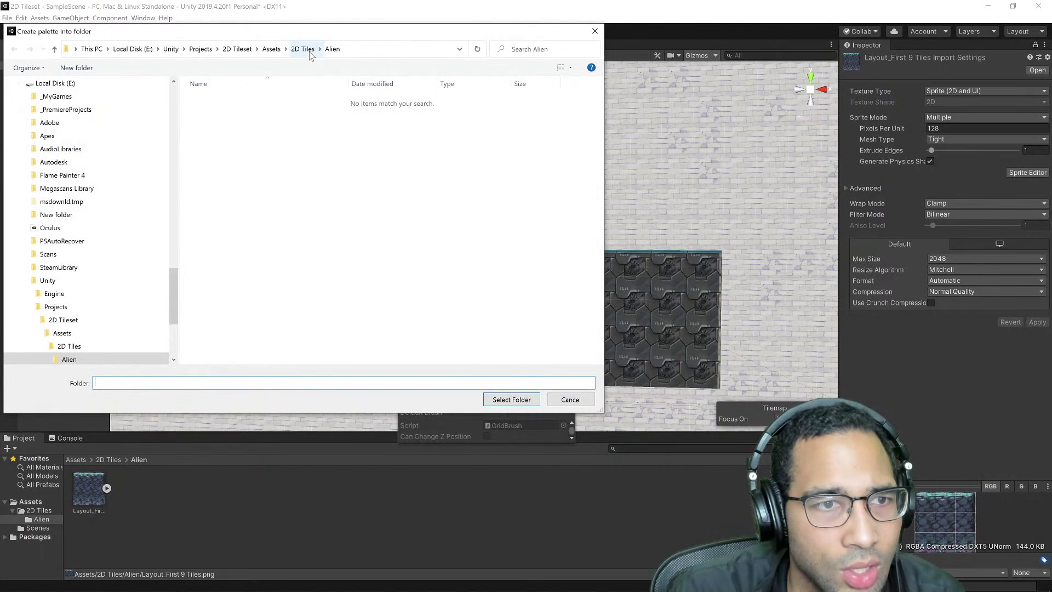
{"action": "left_click", "coordinate": [76, 67]}
{"action": "type", "text": "Tiles"}
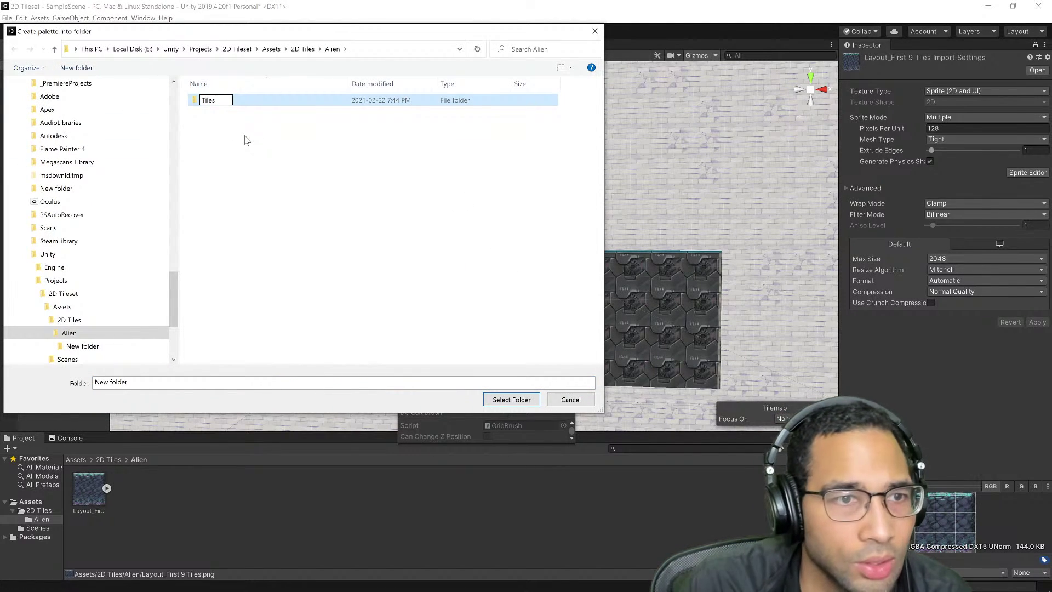
{"action": "key", "text": "Return"}
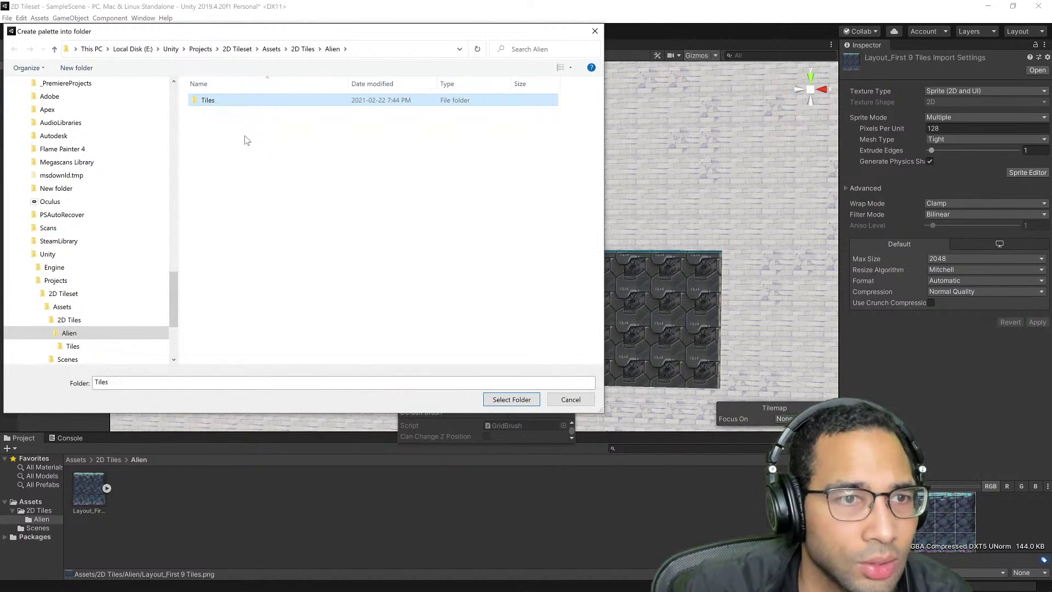
{"action": "double_click", "coordinate": [199, 102]}
{"action": "left_click", "coordinate": [504, 399]}
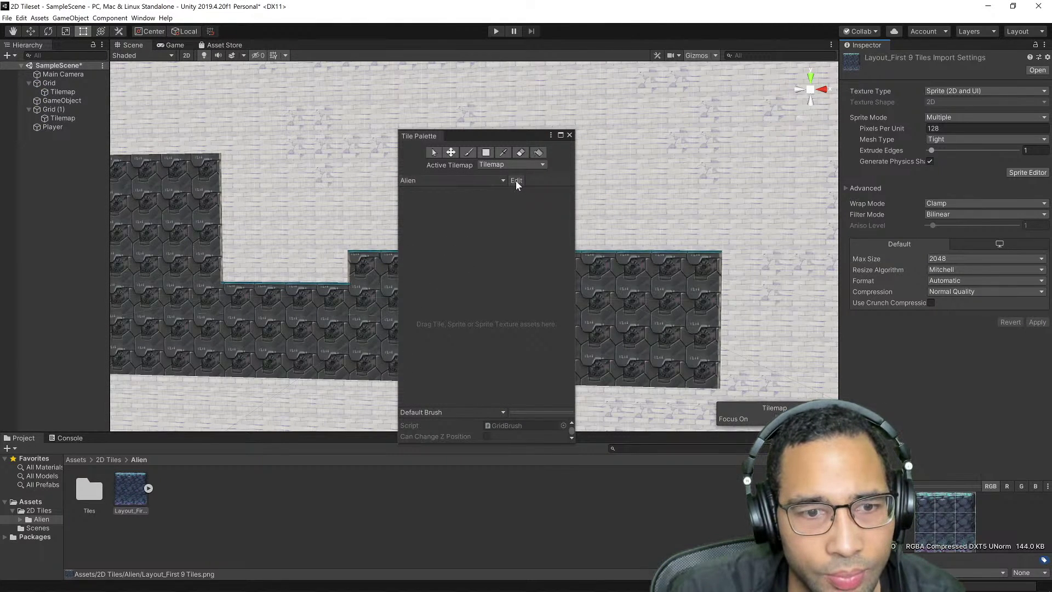
Add the sliced Layout_First 9 Tiles texture to the Alien palette, generating its tiles into the Alien folder's Tiles subfolder.
{"action": "left_click_drag", "start_coordinate": [129, 492], "coordinate": [463, 266]}
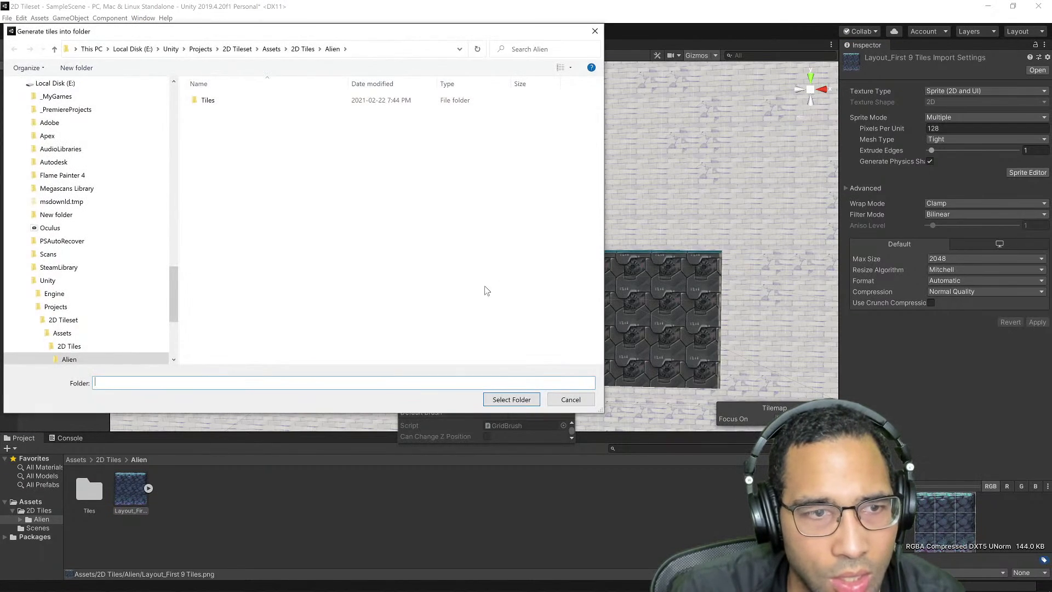
{"action": "double_click", "coordinate": [207, 106]}
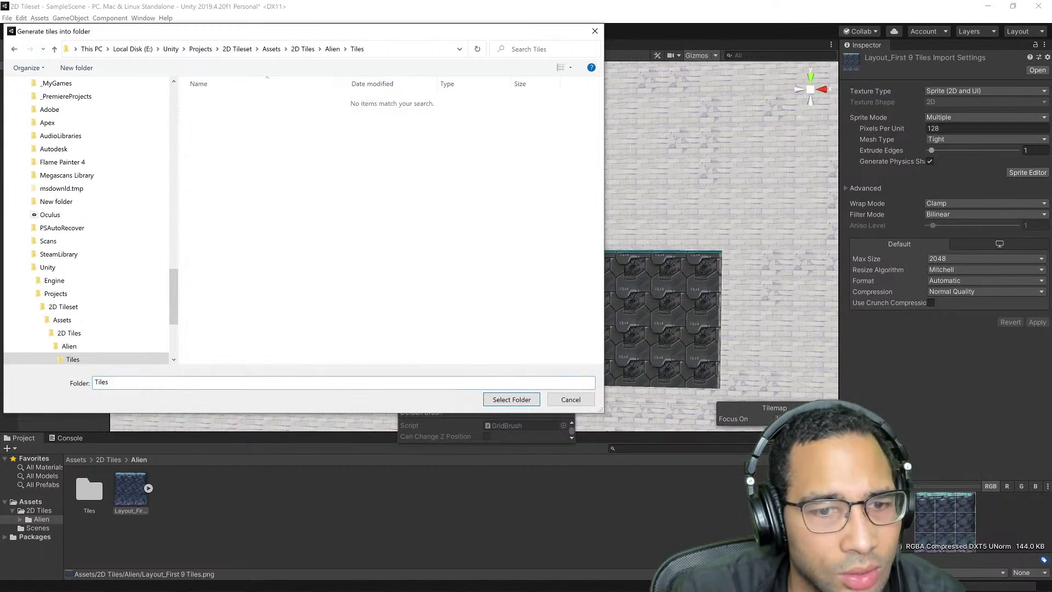
{"action": "left_click", "coordinate": [518, 396]}
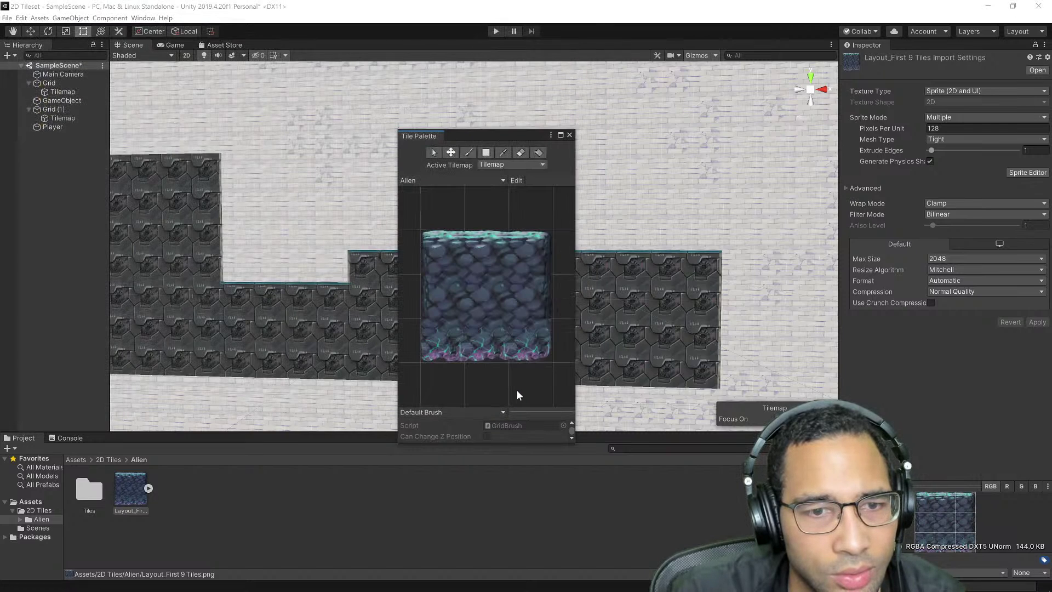
Paint the middle and top rows of a floating alien-rock platform above the sci-fi ground, including its top-left corner.
{"action": "left_click", "coordinate": [448, 256]}
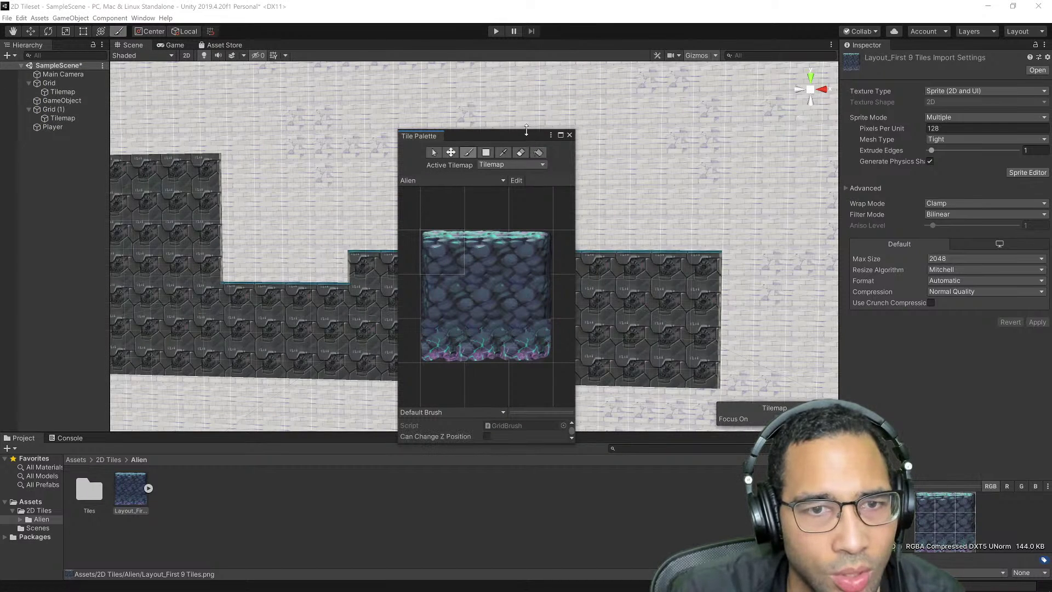
{"action": "left_click_drag", "start_coordinate": [509, 137], "coordinate": [646, 143]}
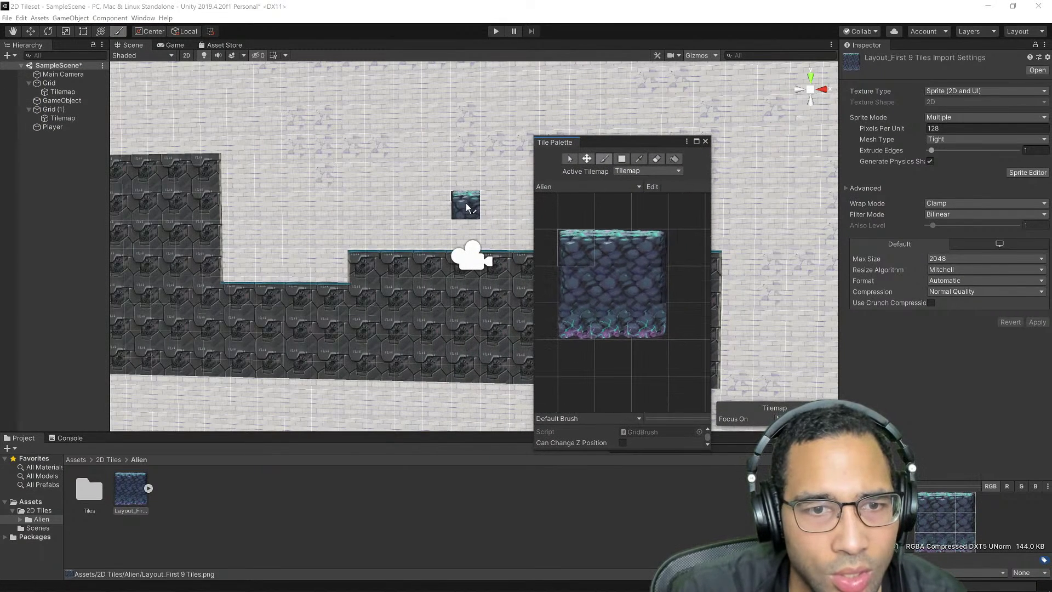
{"action": "scroll", "coordinate": [604, 278], "scroll_direction": "down", "scroll_amount": 2}
{"action": "left_click_drag", "start_coordinate": [462, 181], "coordinate": [527, 178]}
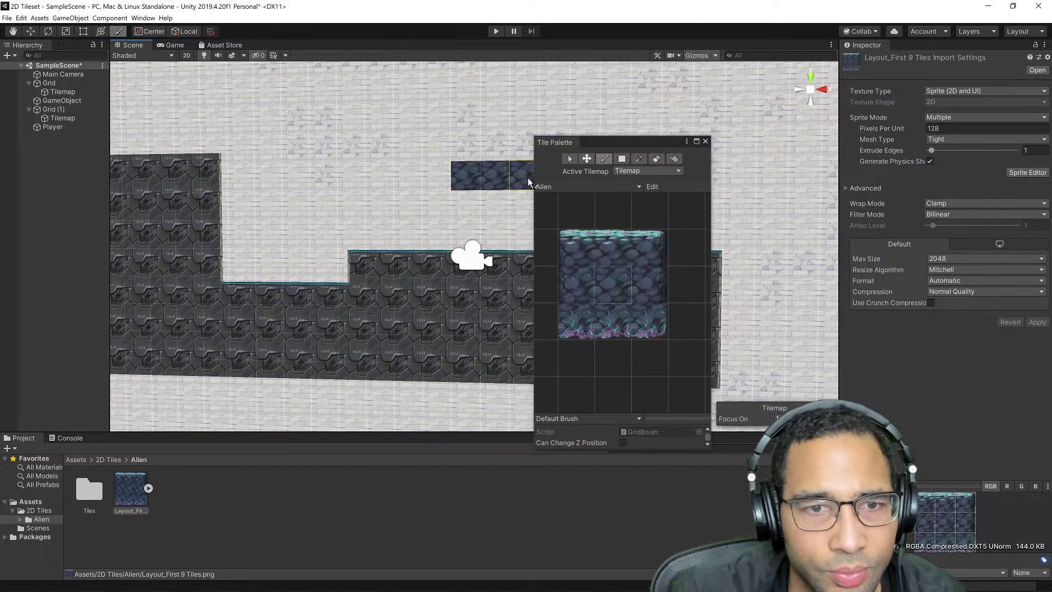
{"action": "left_click", "coordinate": [603, 249]}
{"action": "left_click_drag", "start_coordinate": [460, 146], "coordinate": [522, 154]}
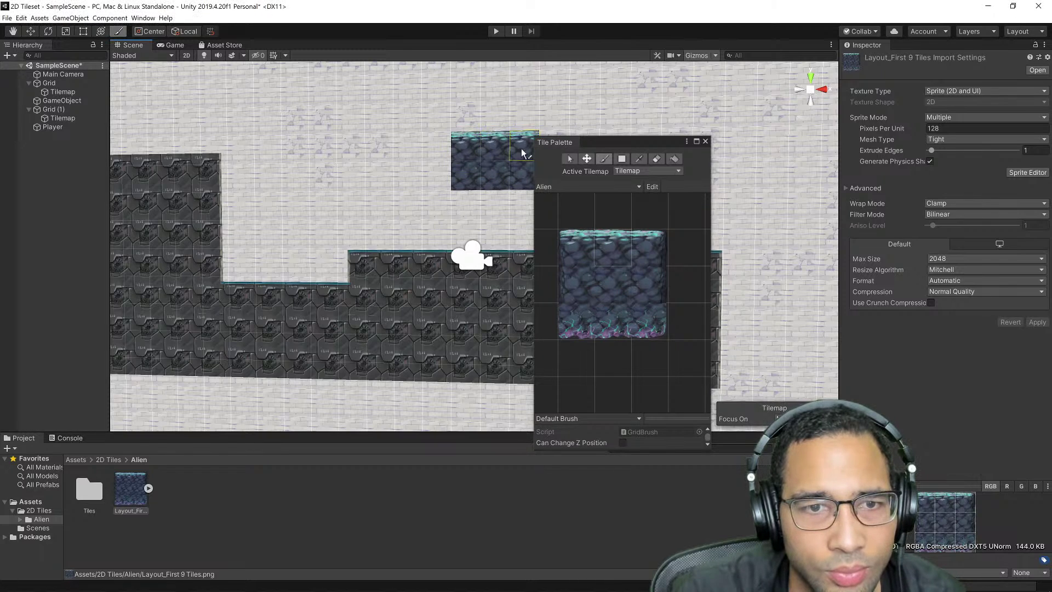
{"action": "left_click", "coordinate": [437, 146]}
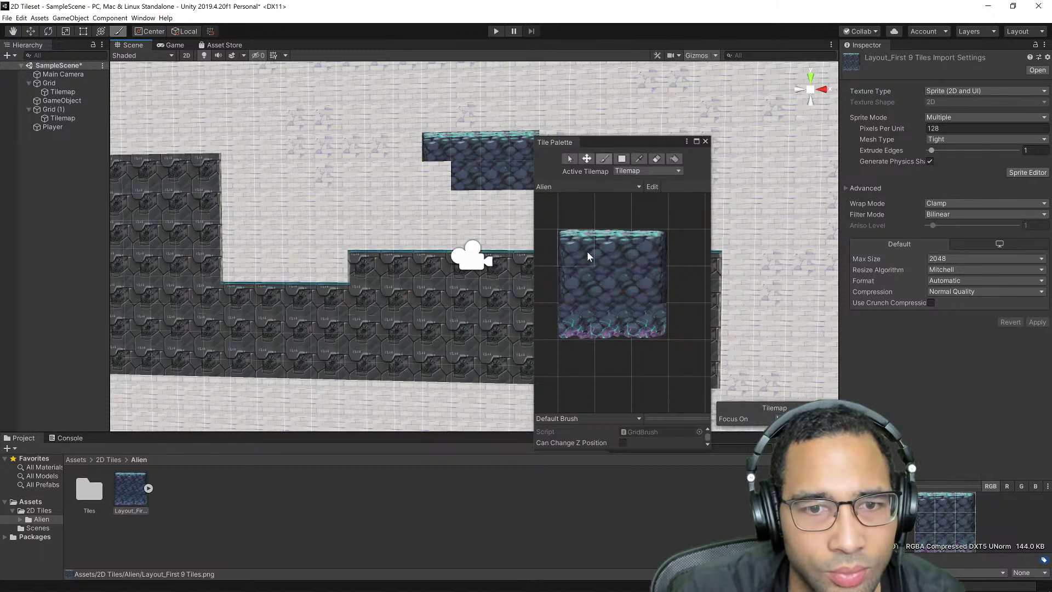
Paint the platform's left edge and its bottom row with the matching alien edge and corner tiles.
{"action": "left_click", "coordinate": [575, 285]}
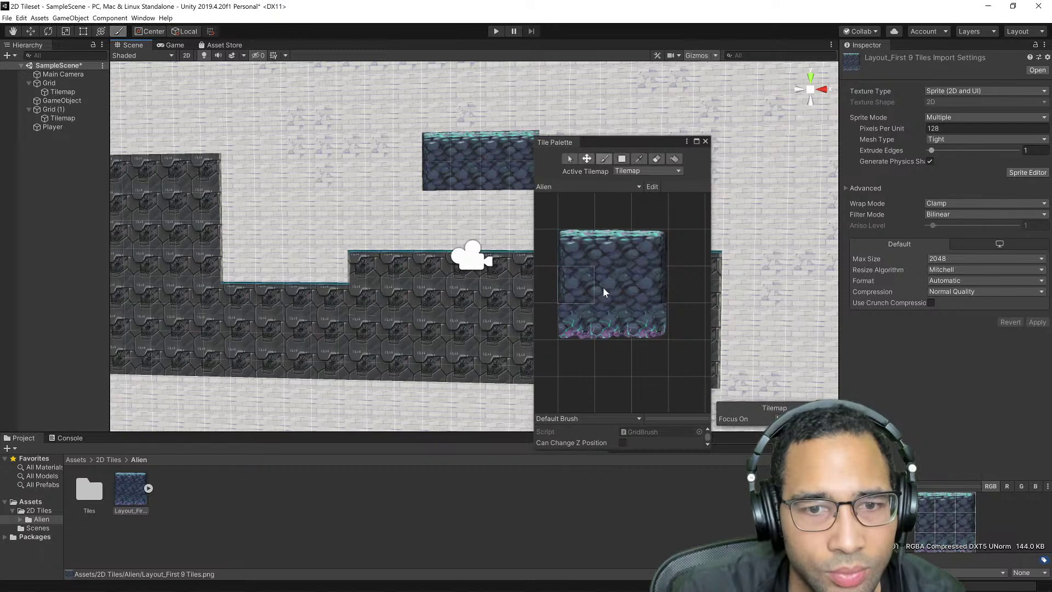
{"action": "left_click", "coordinate": [579, 313]}
{"action": "left_click", "coordinate": [453, 206]}
{"action": "left_click", "coordinate": [436, 206]}
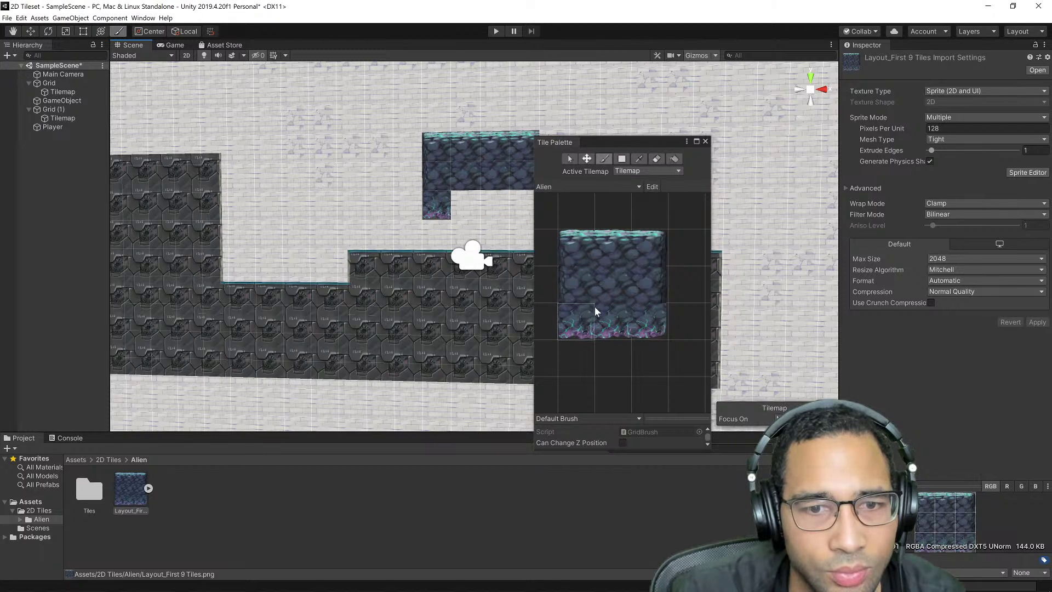
{"action": "left_click", "coordinate": [602, 318]}
{"action": "left_click", "coordinate": [472, 207]}
{"action": "left_click", "coordinate": [495, 205]}
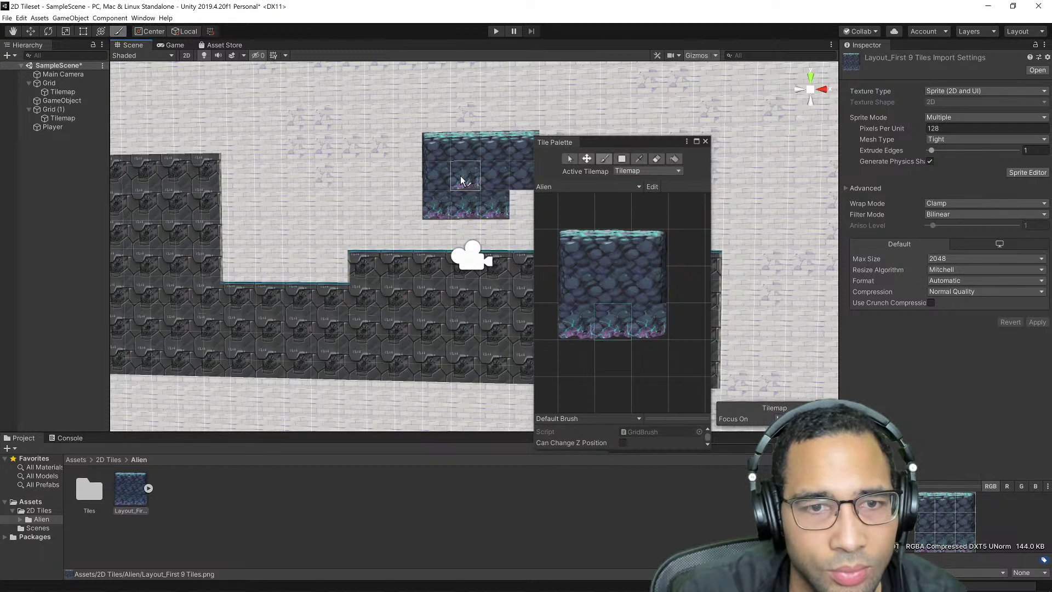
{"action": "scroll", "coordinate": [474, 246], "scroll_direction": "down", "scroll_amount": 2}
{"action": "left_click", "coordinate": [646, 332]}
{"action": "left_click", "coordinate": [517, 211]}
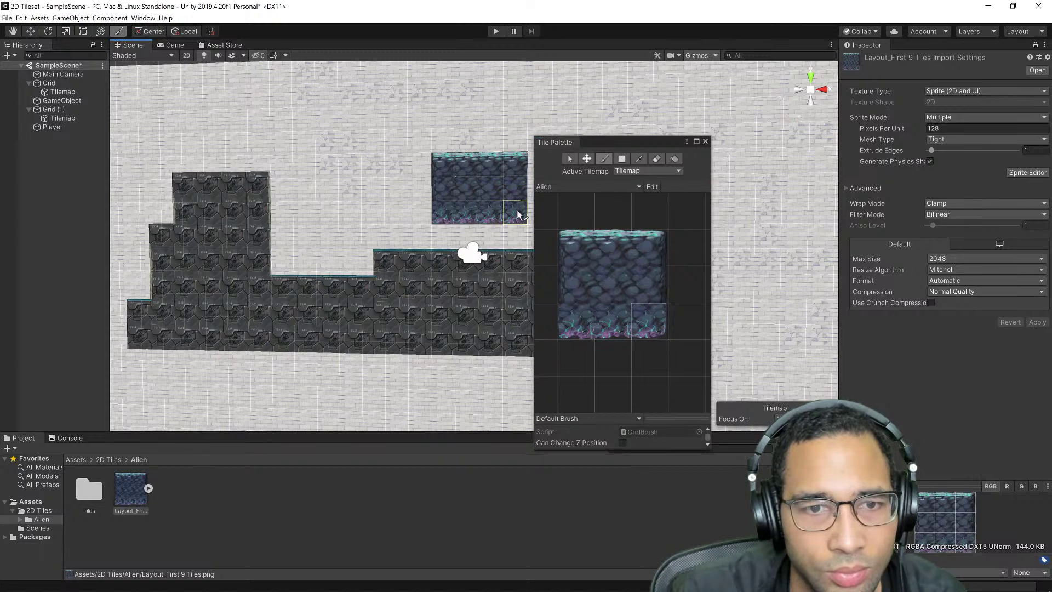
Finish the platform's right edge with the alien right-side and top-right corner tiles.
{"action": "left_click", "coordinate": [647, 274]}
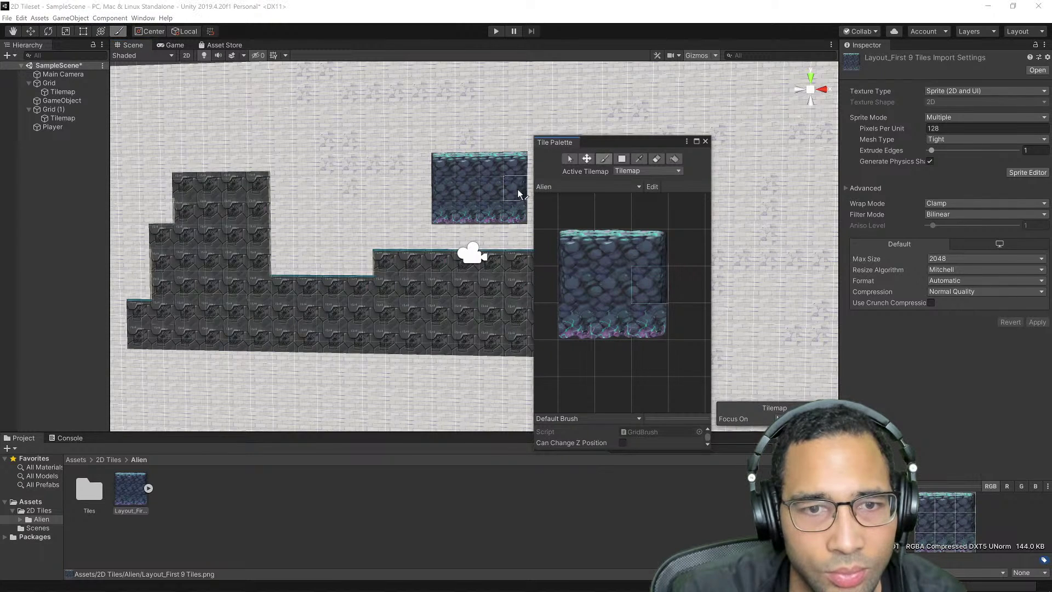
{"action": "left_click", "coordinate": [653, 252]}
{"action": "key", "text": "2"}
{"action": "mouse_move", "coordinate": [258, 204]}
{"action": "left_mouse_down"}
{"action": "mouse_move", "coordinate": [392, 211]}
{"action": "mouse_move", "coordinate": [486, 241]}
{"action": "mouse_move", "coordinate": [465, 272]}
{"action": "mouse_move", "coordinate": [274, 215]}
{"action": "mouse_move", "coordinate": [383, 262]}
{"action": "mouse_move", "coordinate": [327, 281]}
{"action": "mouse_move", "coordinate": [307, 165]}
{"action": "left_mouse_up"}
{"action": "left_click", "coordinate": [322, 168]}
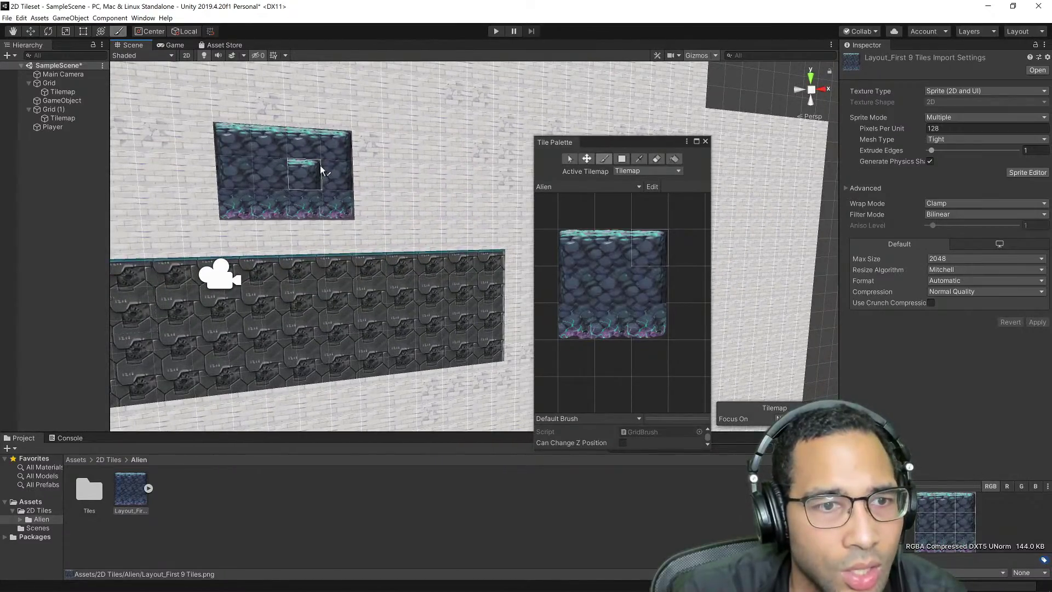
{"action": "left_click", "coordinate": [320, 164]}
Undo all the alien tiles painted for the floating platform.
{"action": "key", "text": "ctrl+z"}
{"action": "key", "text": "ctrl+z"}
{"action": "key", "text": "ctrl+z"}
{"action": "key", "text": "ctrl+z"}
{"action": "key", "text": "ctrl+z"}
{"action": "key", "text": "ctrl+z"}
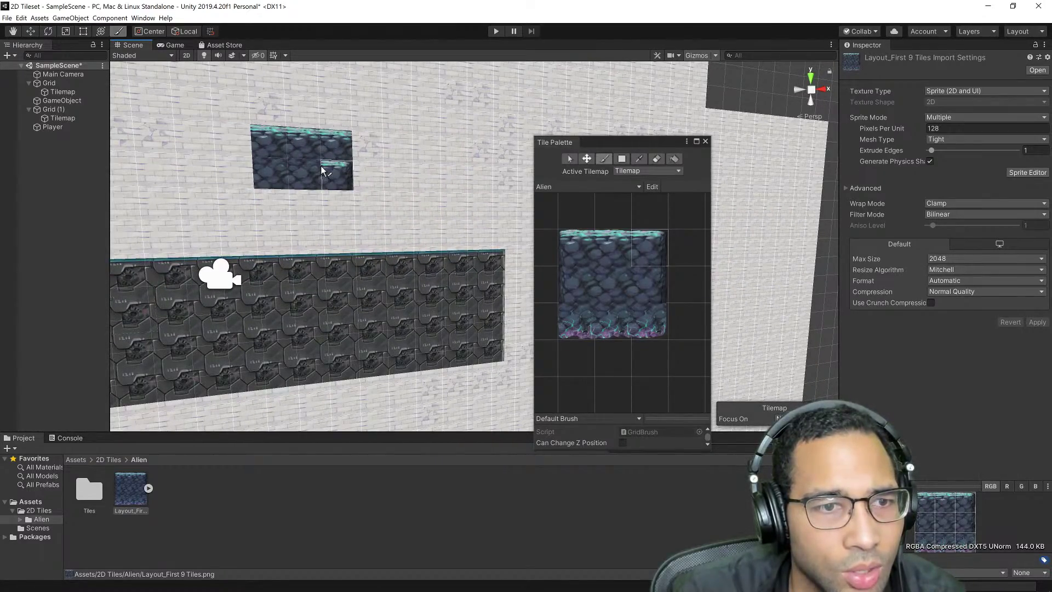
{"action": "key", "text": "ctrl+z"}
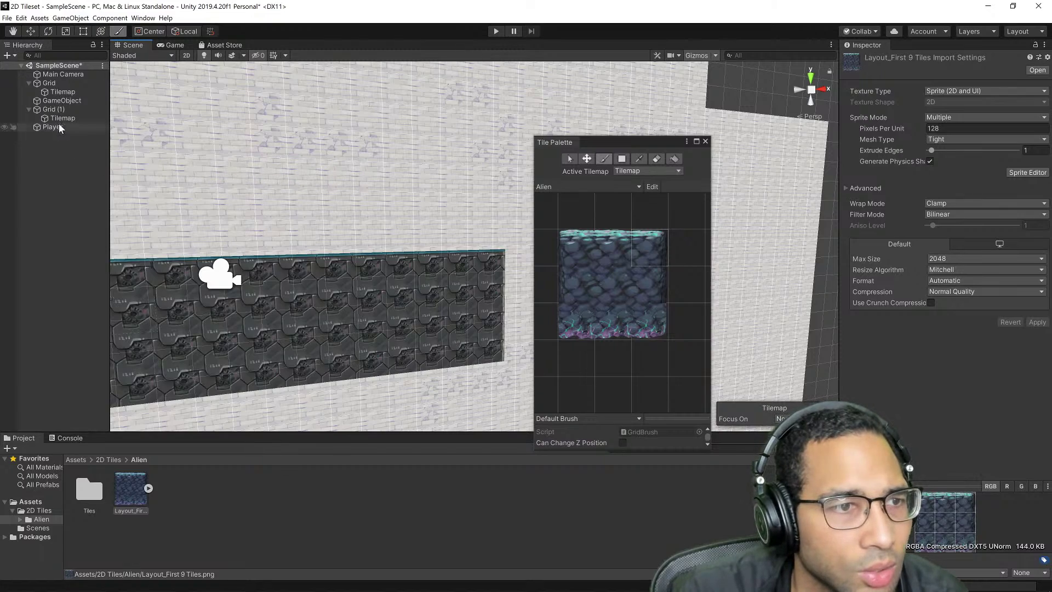
Compare the Tilemaps under Grid (1) and Grid from an angled view, leaving the one under Grid selected.
{"action": "left_click", "coordinate": [62, 118]}
{"action": "left_click_drag", "start_coordinate": [307, 230], "coordinate": [357, 299]}
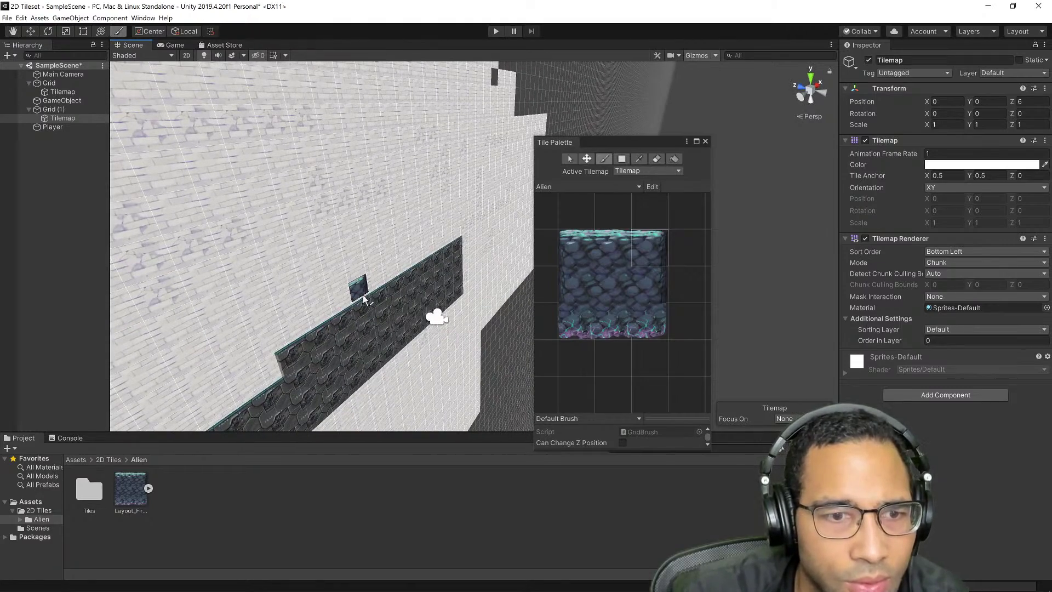
{"action": "left_click", "coordinate": [51, 92]}
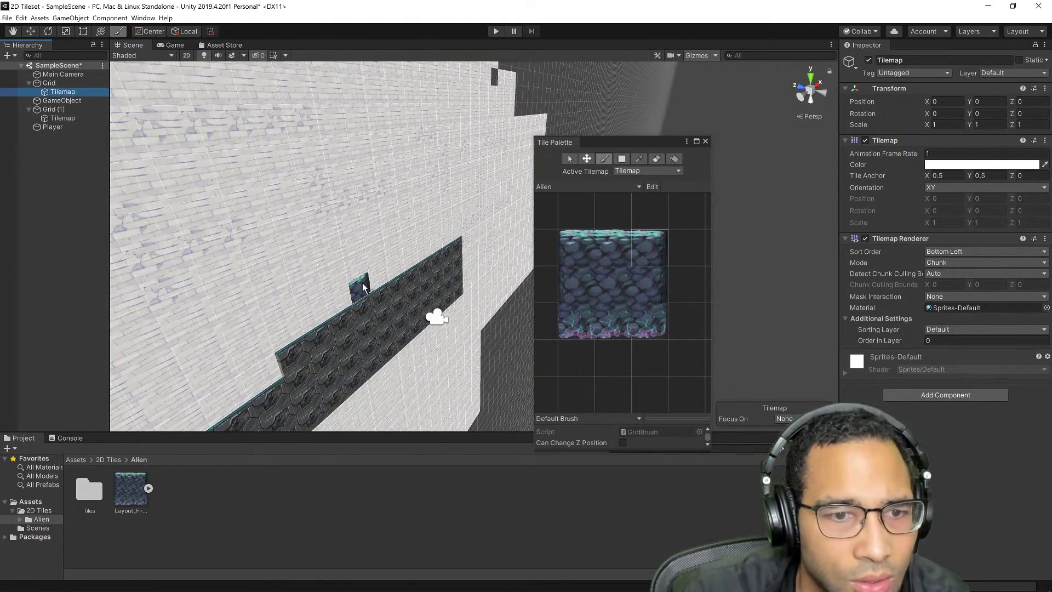
{"action": "mouse_move", "coordinate": [394, 245]}
{"action": "left_mouse_down"}
{"action": "mouse_move", "coordinate": [472, 225]}
{"action": "mouse_move", "coordinate": [342, 212]}
{"action": "mouse_move", "coordinate": [498, 233]}
{"action": "left_mouse_up"}
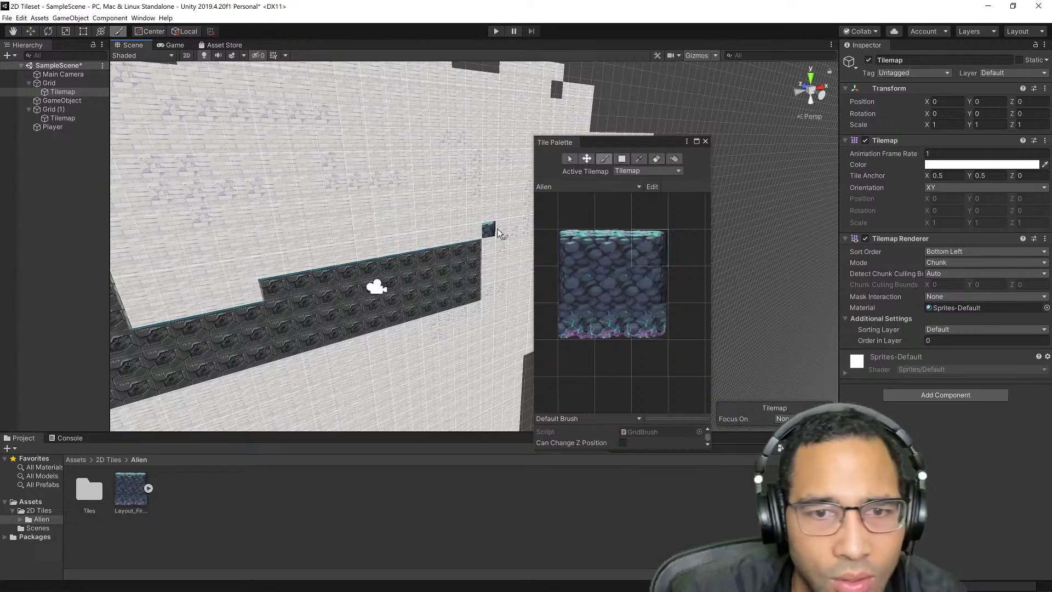
Paint the top row of a floating platform above the dark ground with alien top tiles and matching left and right corner tiles.
{"action": "left_click", "coordinate": [415, 188]}
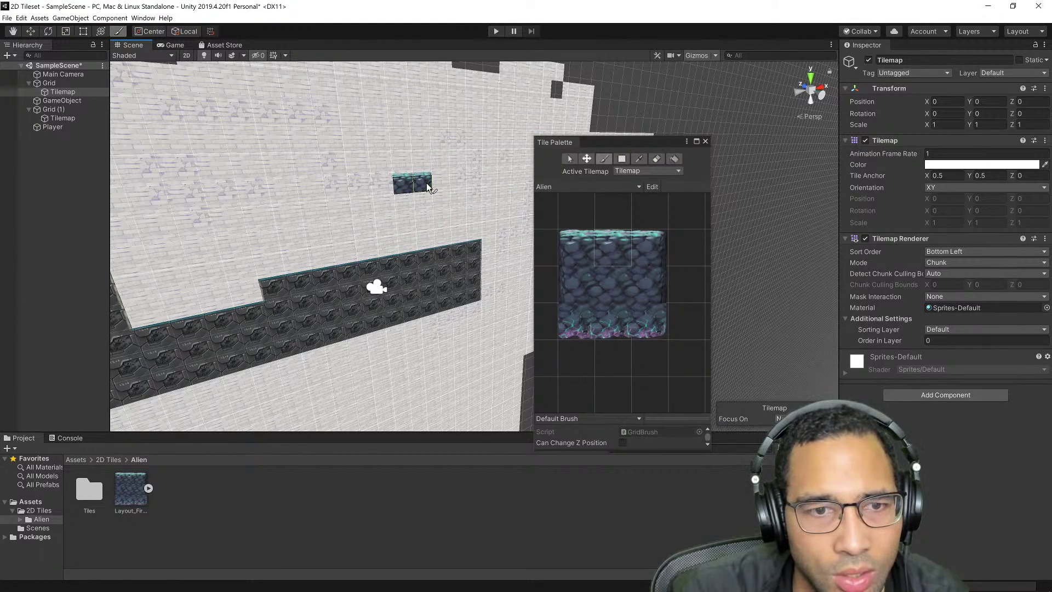
{"action": "mouse_move", "coordinate": [426, 186]}
{"action": "left_mouse_down"}
{"action": "mouse_move", "coordinate": [482, 182]}
{"action": "mouse_move", "coordinate": [426, 195]}
{"action": "mouse_move", "coordinate": [321, 181]}
{"action": "mouse_move", "coordinate": [208, 190]}
{"action": "mouse_move", "coordinate": [296, 227]}
{"action": "mouse_move", "coordinate": [481, 230]}
{"action": "left_mouse_up"}
{"action": "left_click", "coordinate": [585, 257]}
{"action": "left_click", "coordinate": [294, 190]}
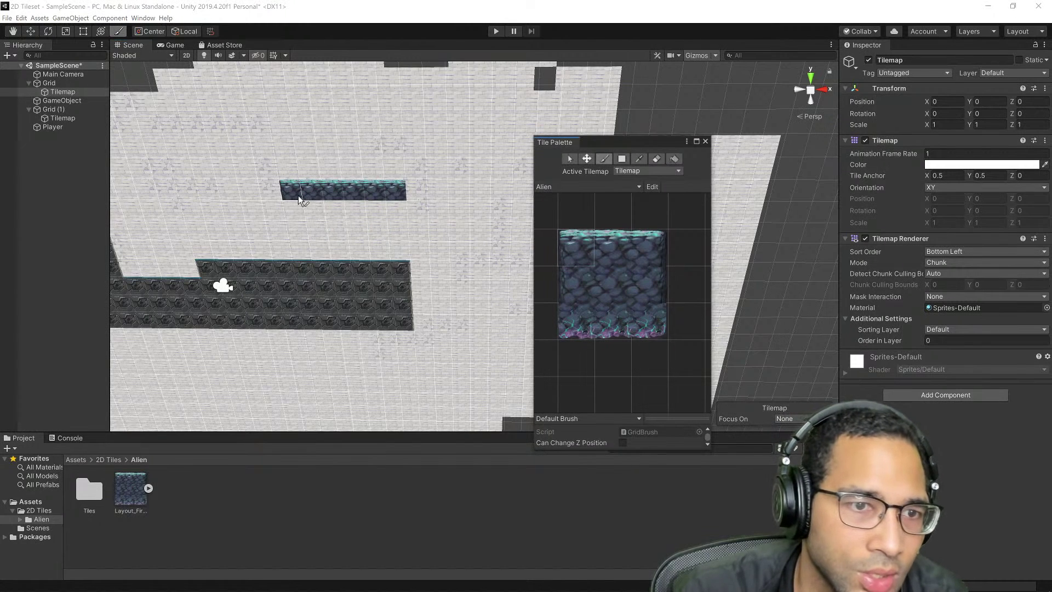
{"action": "left_click", "coordinate": [635, 265]}
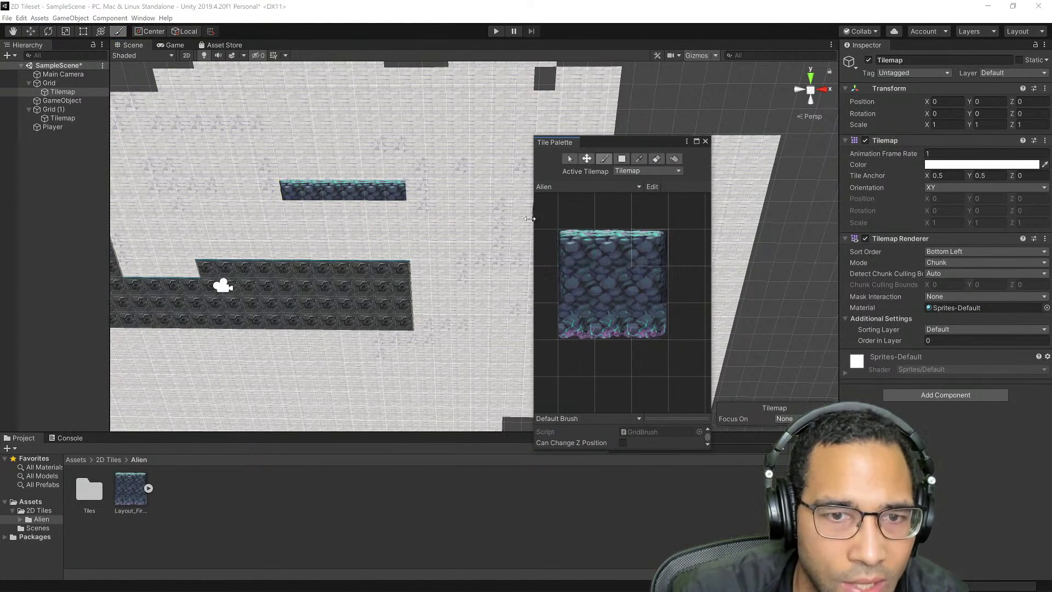
{"action": "left_click", "coordinate": [419, 189]}
Paint a row of alien centre tiles beneath the platform's top row and extend it by one column with a top-right corner tile.
{"action": "left_click", "coordinate": [611, 285]}
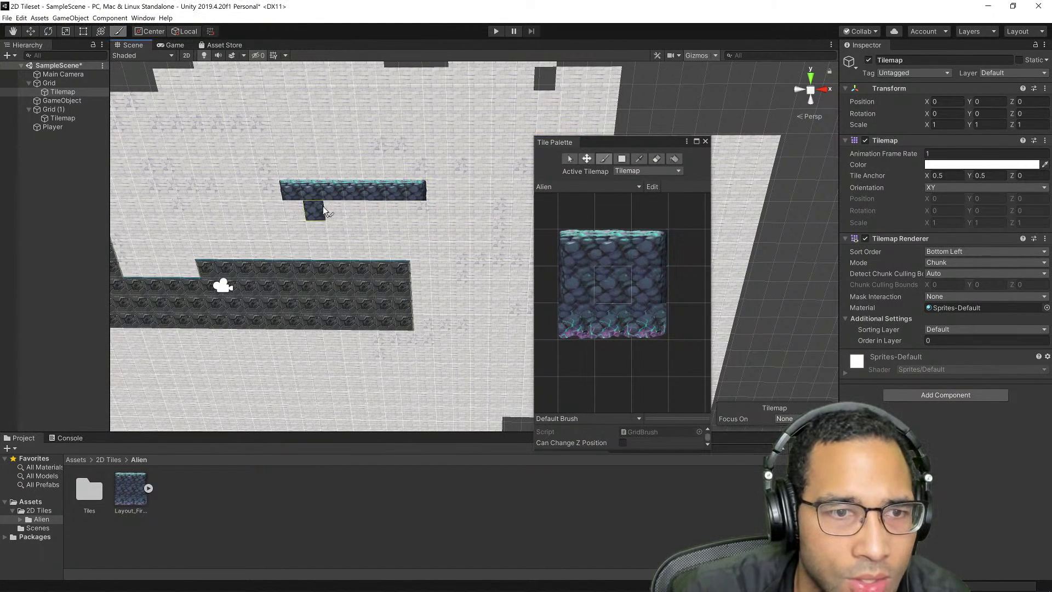
{"action": "left_click_drag", "start_coordinate": [315, 210], "coordinate": [417, 211]}
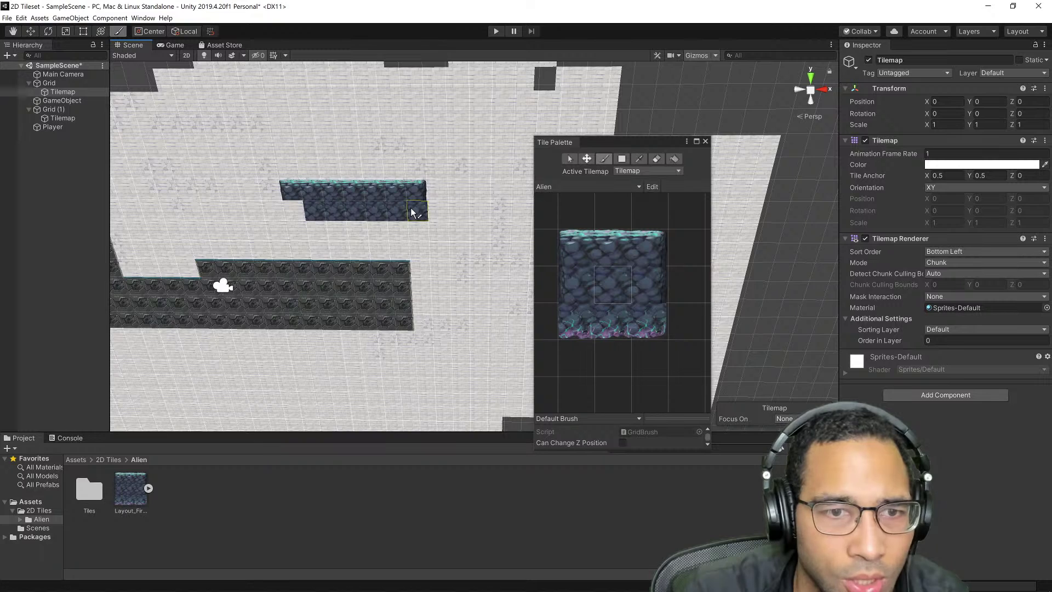
{"action": "left_click", "coordinate": [640, 240]}
{"action": "left_click", "coordinate": [438, 211]}
Continue the platform's outline down with the right-edge and bottom-right corner tiles, and paint its bottom row with alien bottom tiles.
{"action": "left_click", "coordinate": [642, 295]}
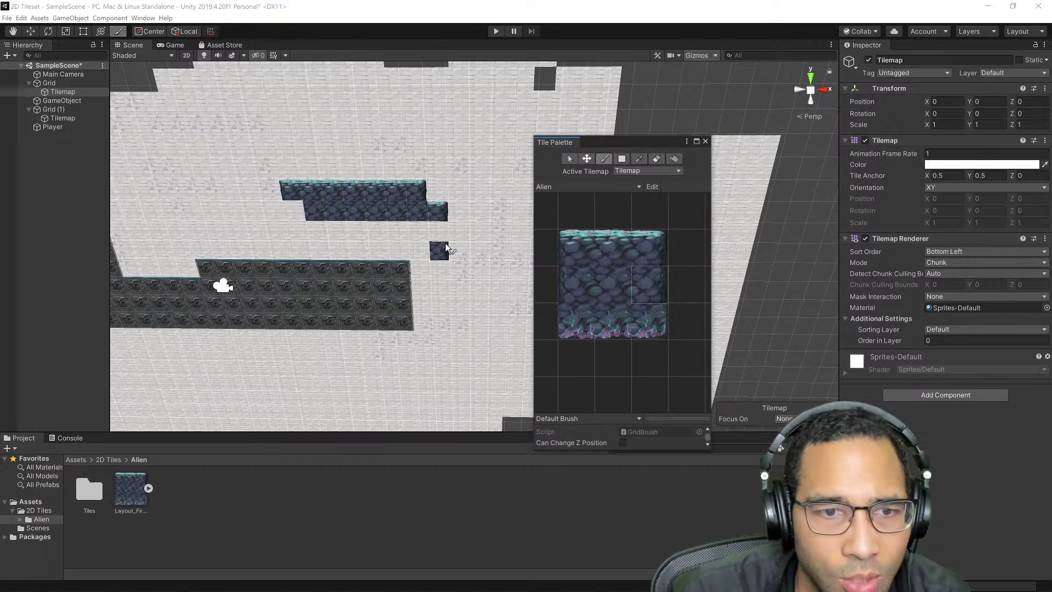
{"action": "left_click", "coordinate": [440, 232]}
{"action": "left_click", "coordinate": [644, 319]}
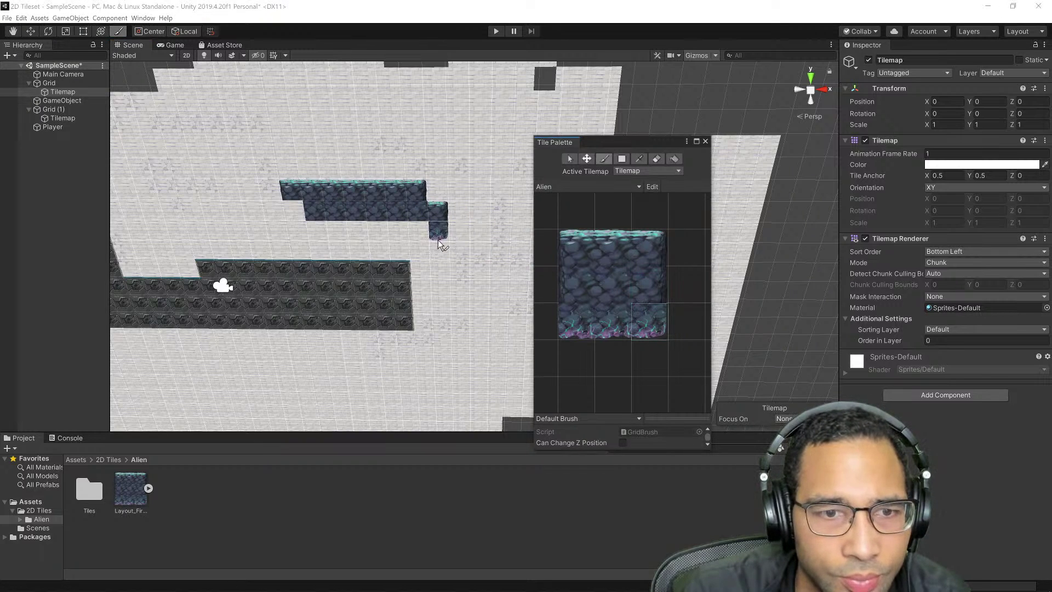
{"action": "left_click", "coordinate": [438, 250]}
{"action": "left_click", "coordinate": [606, 322]}
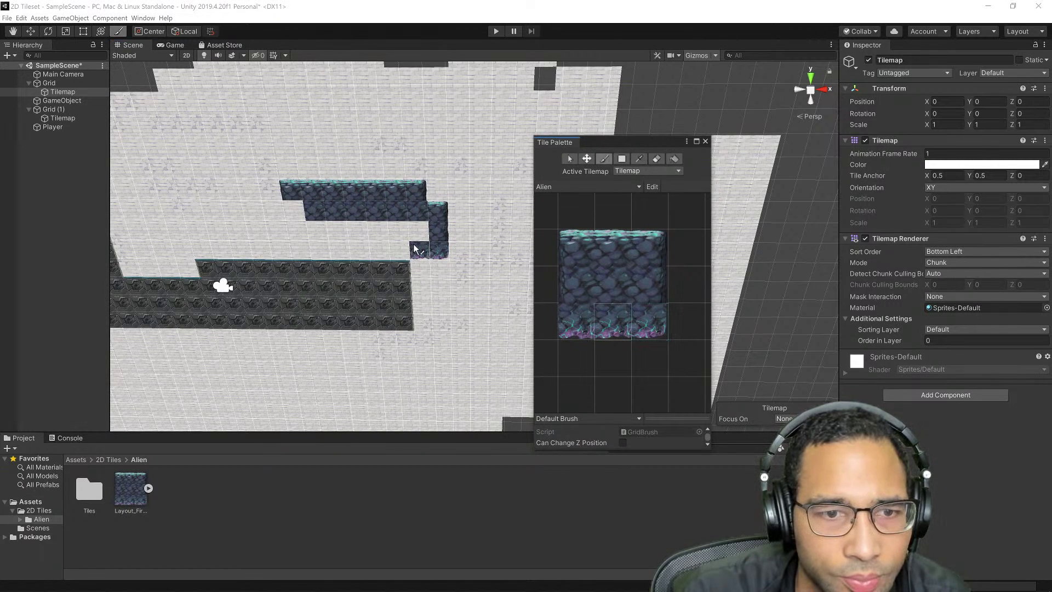
{"action": "left_click_drag", "start_coordinate": [413, 244], "coordinate": [326, 245]}
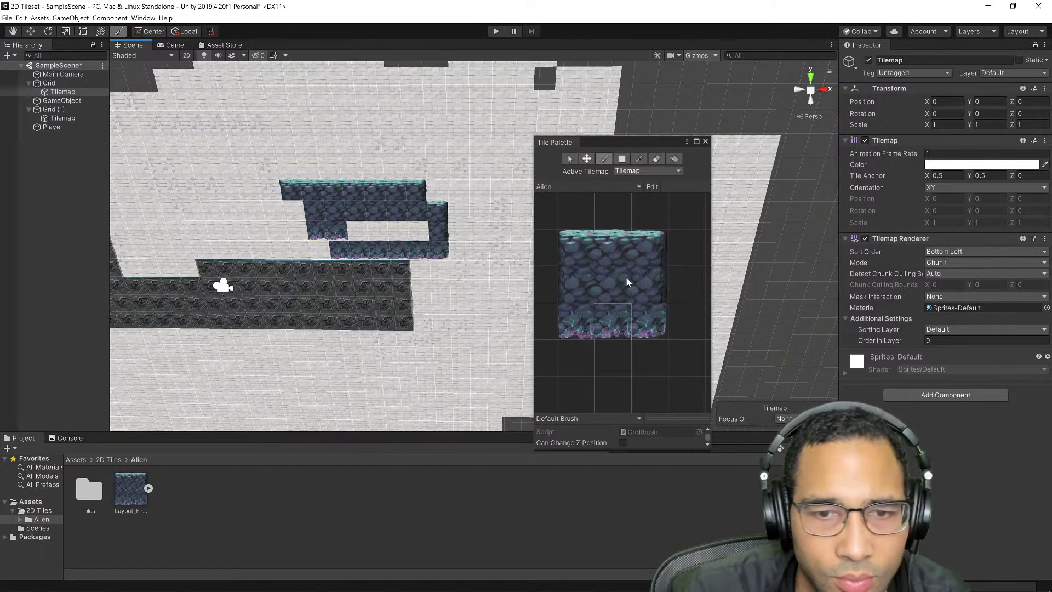
Fill the platform's interior with alien centre tiles and close its left side with left-edge and bottom-left corner tiles.
{"action": "left_click", "coordinate": [612, 287]}
{"action": "left_click_drag", "start_coordinate": [332, 232], "coordinate": [427, 235]}
{"action": "left_click", "coordinate": [582, 286]}
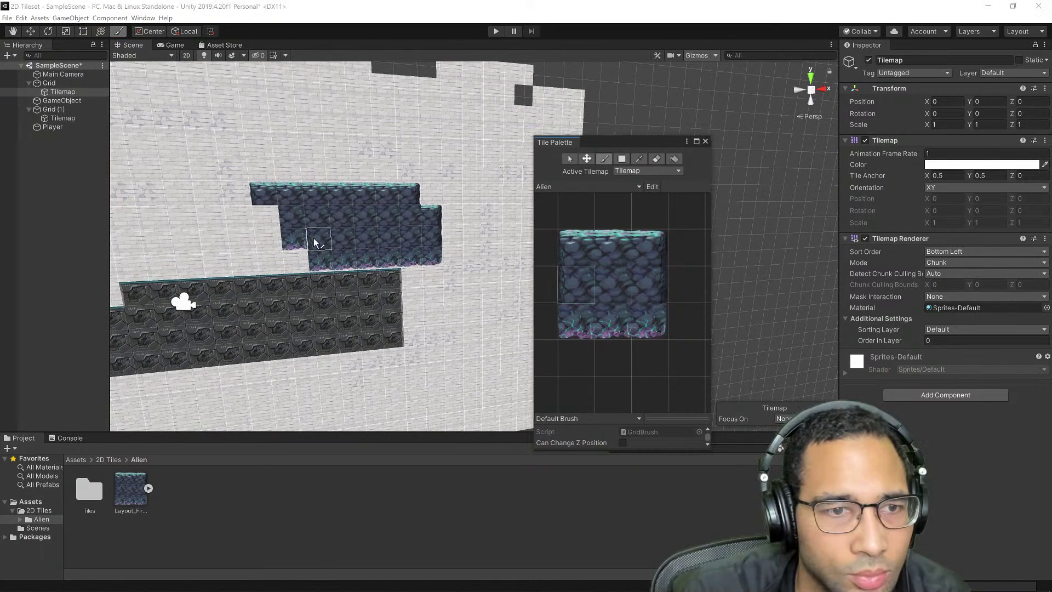
{"action": "left_click", "coordinate": [270, 218]}
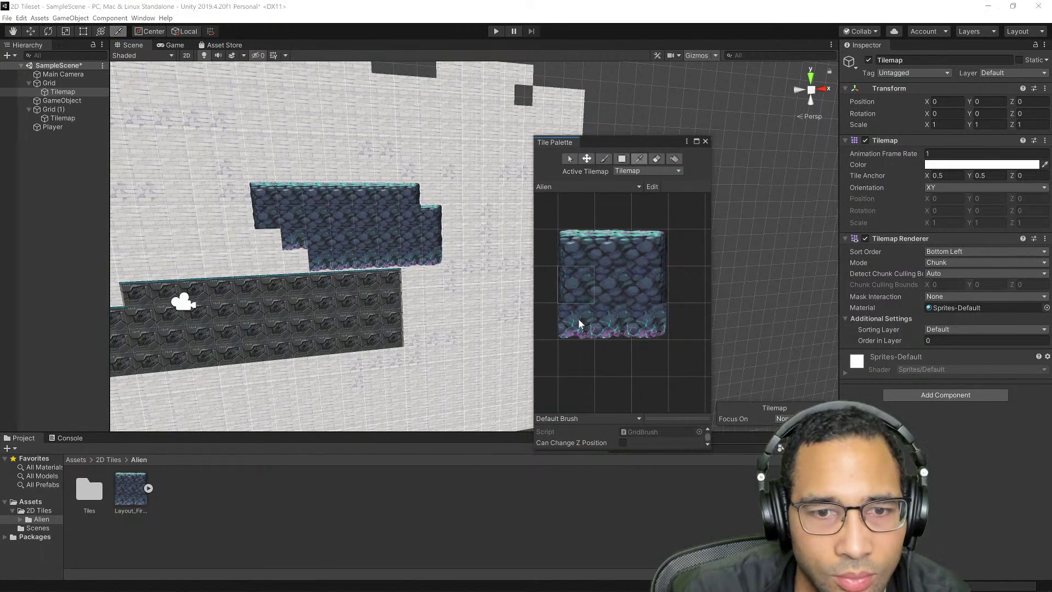
{"action": "left_click", "coordinate": [580, 323]}
{"action": "left_click", "coordinate": [270, 237]}
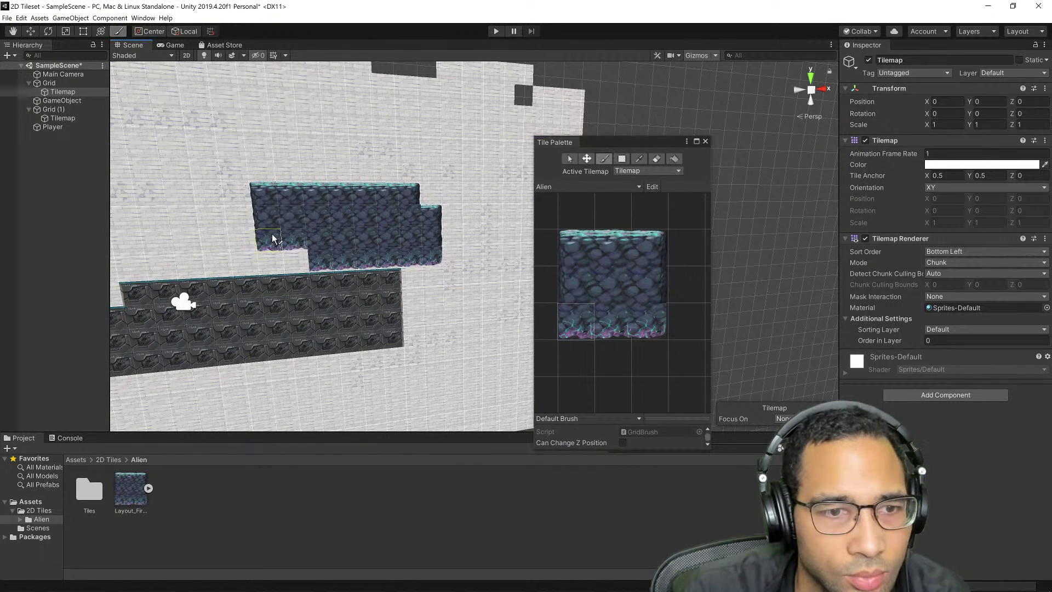
{"action": "left_click", "coordinate": [317, 262]}
Run the scene in Play mode to preview the alien platform, with the Tile Palette moved aside.
{"action": "mouse_move", "coordinate": [411, 219]}
{"action": "left_mouse_down"}
{"action": "mouse_move", "coordinate": [346, 187]}
{"action": "mouse_move", "coordinate": [399, 174]}
{"action": "mouse_move", "coordinate": [299, 187]}
{"action": "mouse_move", "coordinate": [327, 205]}
{"action": "mouse_move", "coordinate": [466, 221]}
{"action": "mouse_move", "coordinate": [333, 221]}
{"action": "mouse_move", "coordinate": [474, 243]}
{"action": "mouse_move", "coordinate": [205, 218]}
{"action": "mouse_move", "coordinate": [358, 276]}
{"action": "mouse_move", "coordinate": [304, 215]}
{"action": "mouse_move", "coordinate": [423, 183]}
{"action": "mouse_move", "coordinate": [497, 144]}
{"action": "mouse_move", "coordinate": [416, 142]}
{"action": "left_mouse_up"}
{"action": "scroll", "coordinate": [303, 189], "scroll_direction": "down", "scroll_amount": 3}
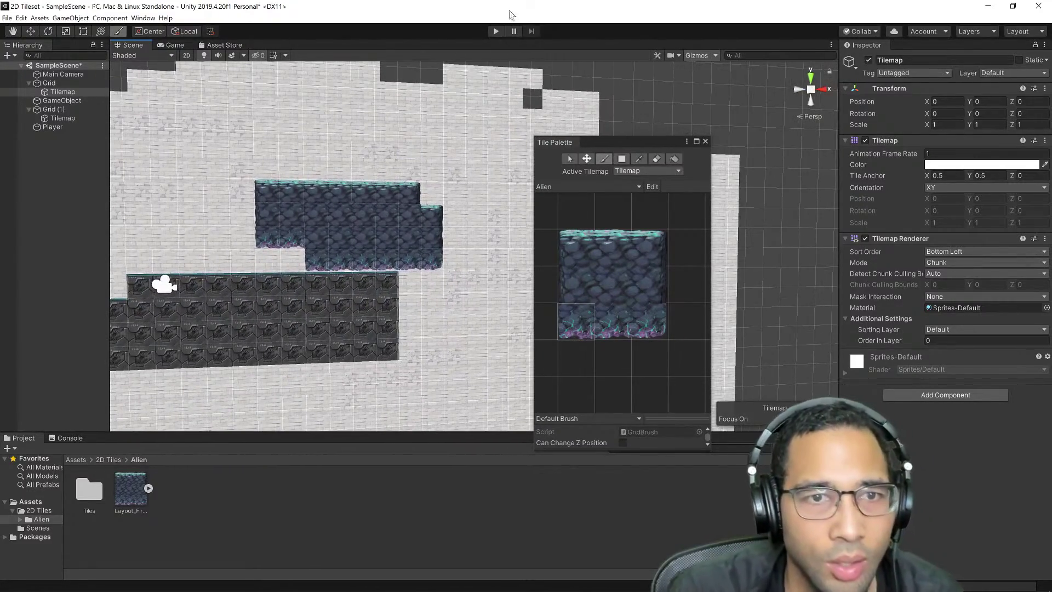
{"action": "left_click", "coordinate": [495, 31]}
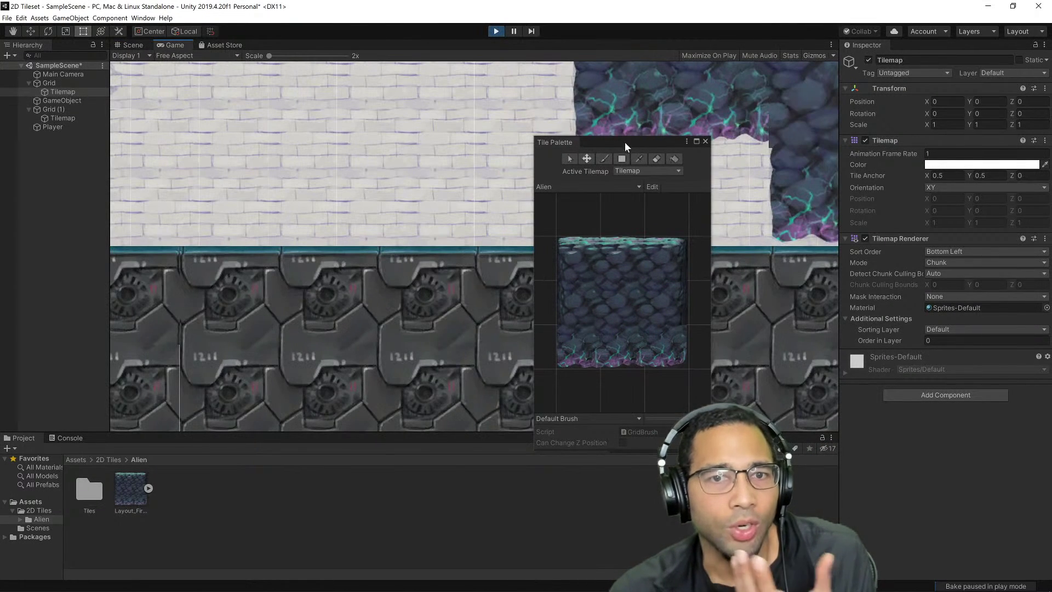
{"action": "left_click_drag", "start_coordinate": [625, 142], "coordinate": [326, 146]}
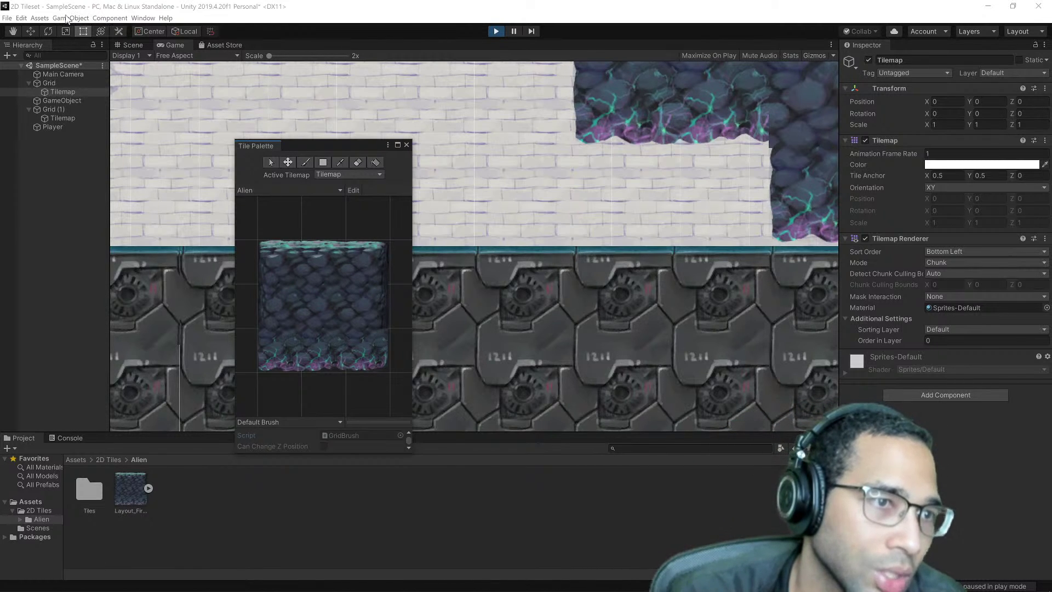
Review the 2D object types available for creation, including the Tilemap variants, without adding any, and reposition the Tile Palette.
{"action": "left_click", "coordinate": [118, 19]}
{"action": "mouse_move", "coordinate": [70, 18]}
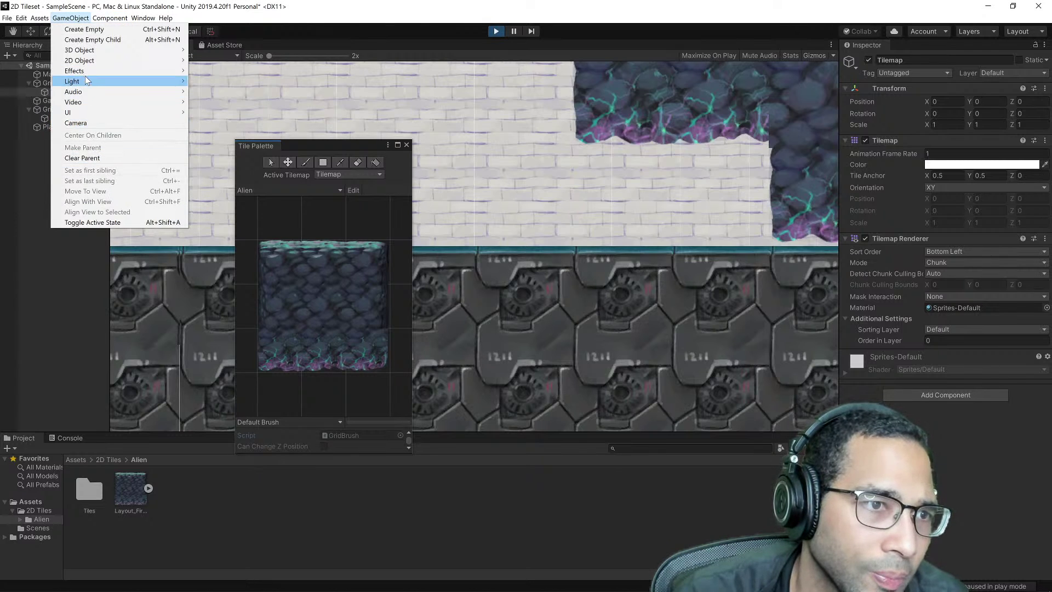
{"action": "mouse_move", "coordinate": [81, 65]}
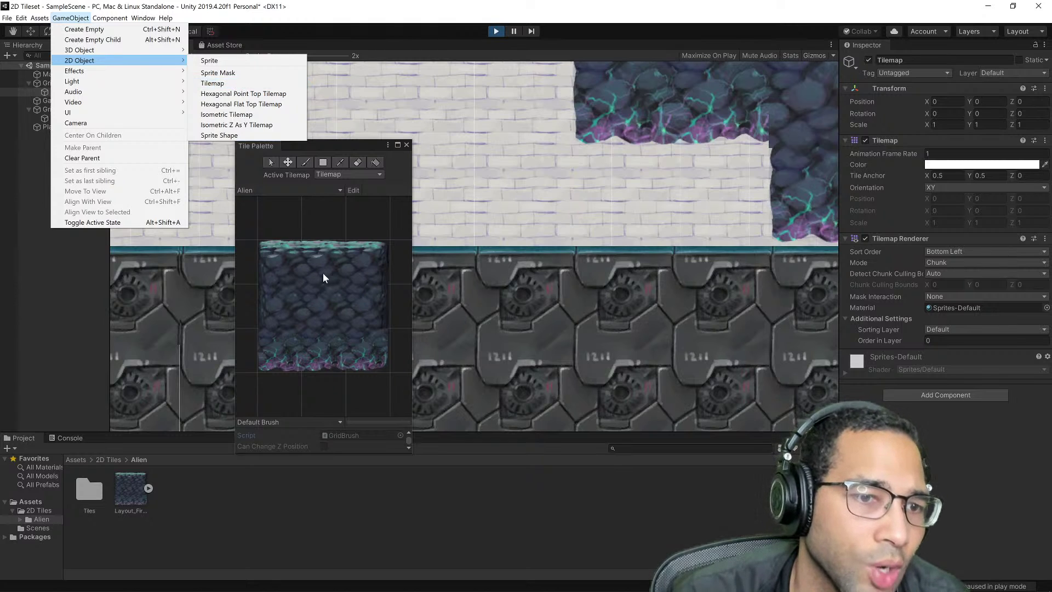
{"action": "left_click", "coordinate": [350, 145]}
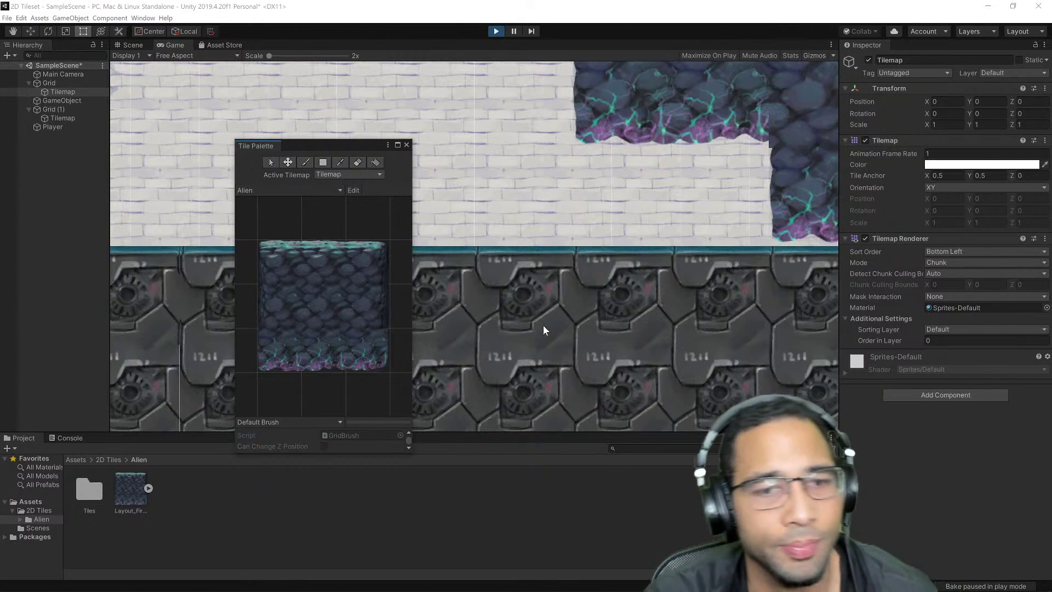
{"action": "left_click_drag", "start_coordinate": [325, 149], "coordinate": [648, 173]}
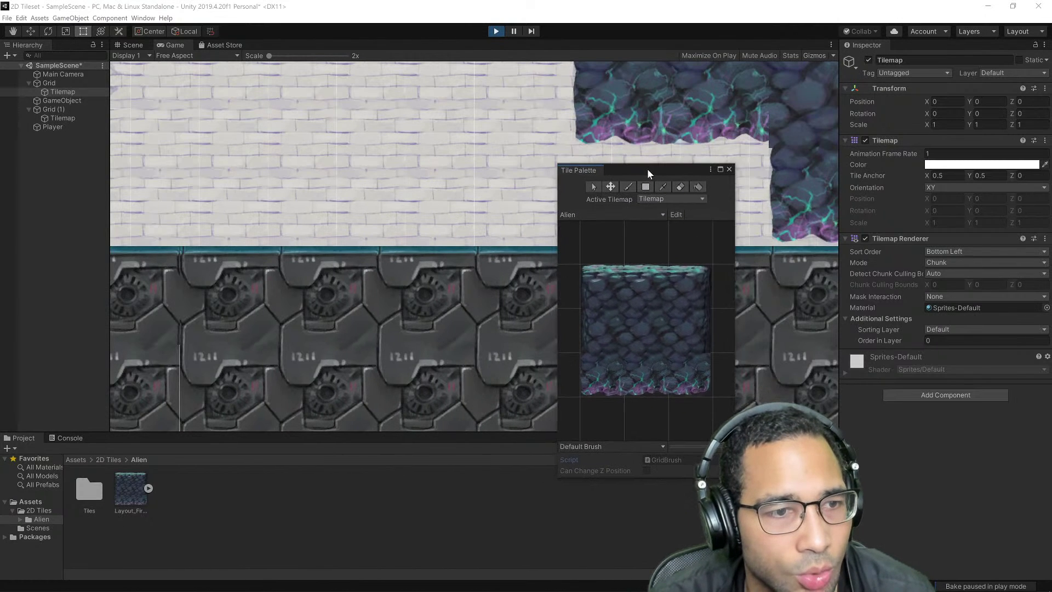
{"action": "key", "text": "alt"}
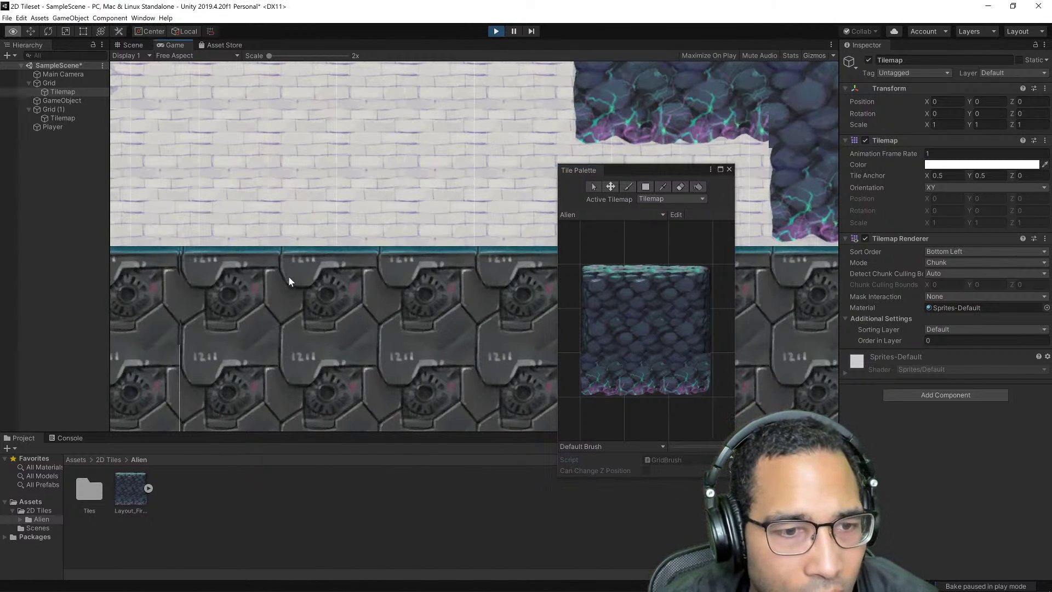